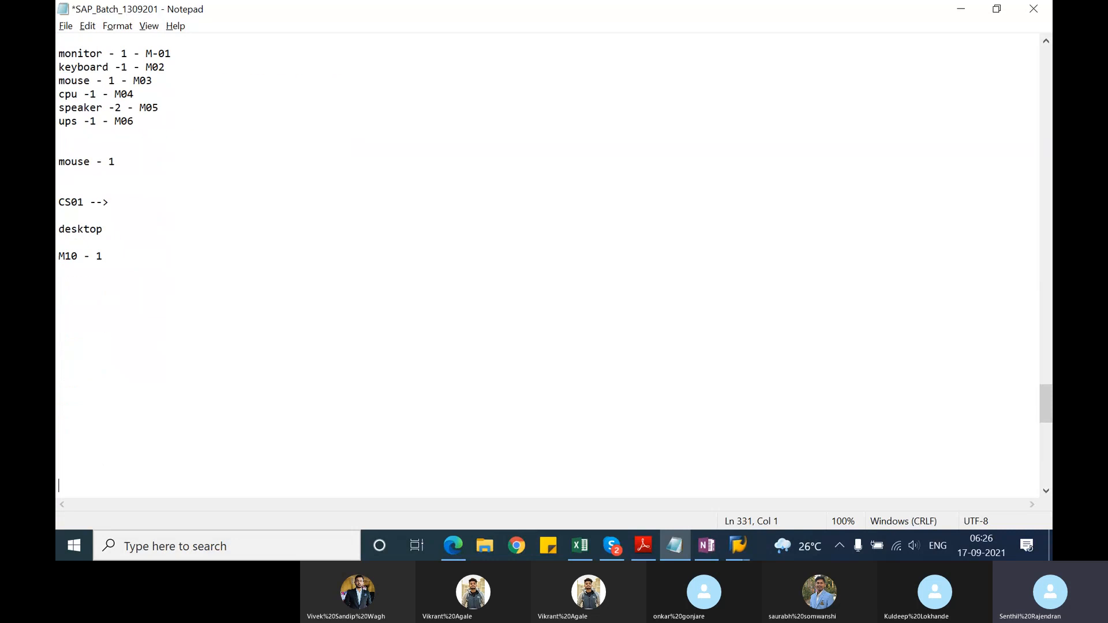
pyautogui.press('Return')
pyautogui.press('Return')
pyautogui.press('Return')
pyautogui.press('Return')
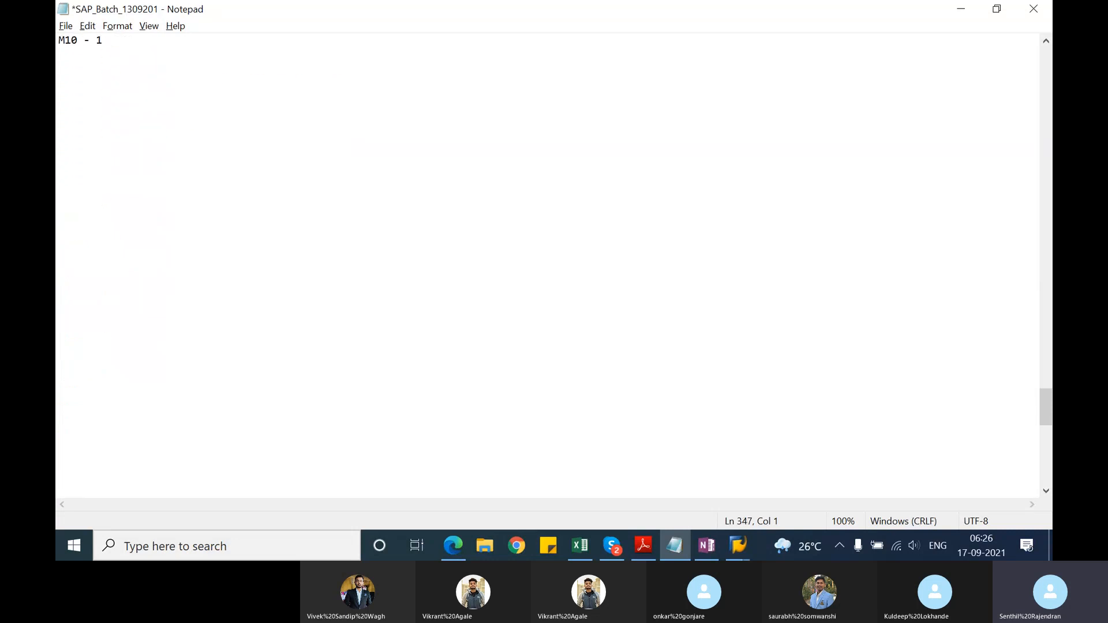
# Step: Add blank space below the existing notes and insert the heading "Day 5 - 17/09/2021" there
pyautogui.press('Return')
pyautogui.press('Up')
pyautogui.press('Up')
pyautogui.press('Up')
pyautogui.press('Up')
pyautogui.press('Up')
pyautogui.press('Up')
pyautogui.press('Up')
pyautogui.press('Up')
pyautogui.press('Up')
pyautogui.press('Up')
pyautogui.press('Up')
pyautogui.press('Up')
pyautogui.press('Up')
pyautogui.press('Up')
pyautogui.press('Up')
pyautogui.press('Up')
pyautogui.press('Up')
pyautogui.click(67, 43)
pyautogui.write('Day')
pyautogui.write(' 5 - ')
pyautogui.write('17.')
pyautogui.press('BackSpace')
pyautogui.write('/09/2021')
pyautogui.press('Return')
# Step: List the process steps "sales order ---", "delivery---" and "billing ----" under the Day 5 heading, separated by blank lines
pyautogui.press('Return')
pyautogui.write('s')
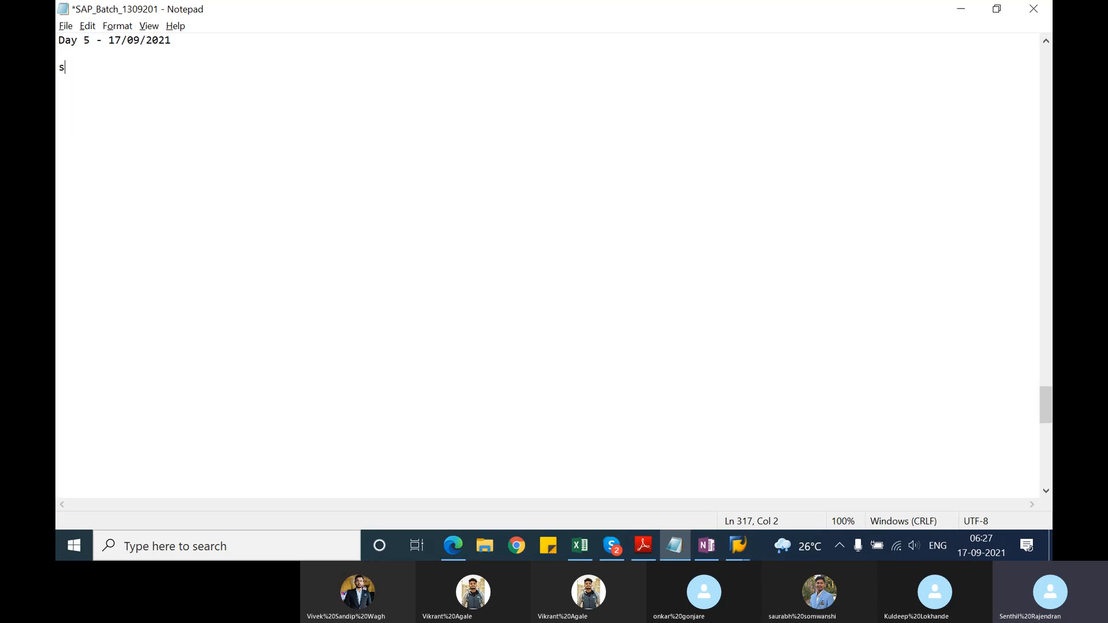
pyautogui.write('ales order ---')
pyautogui.press('Return')
pyautogui.press('Return')
pyautogui.write('delivery')
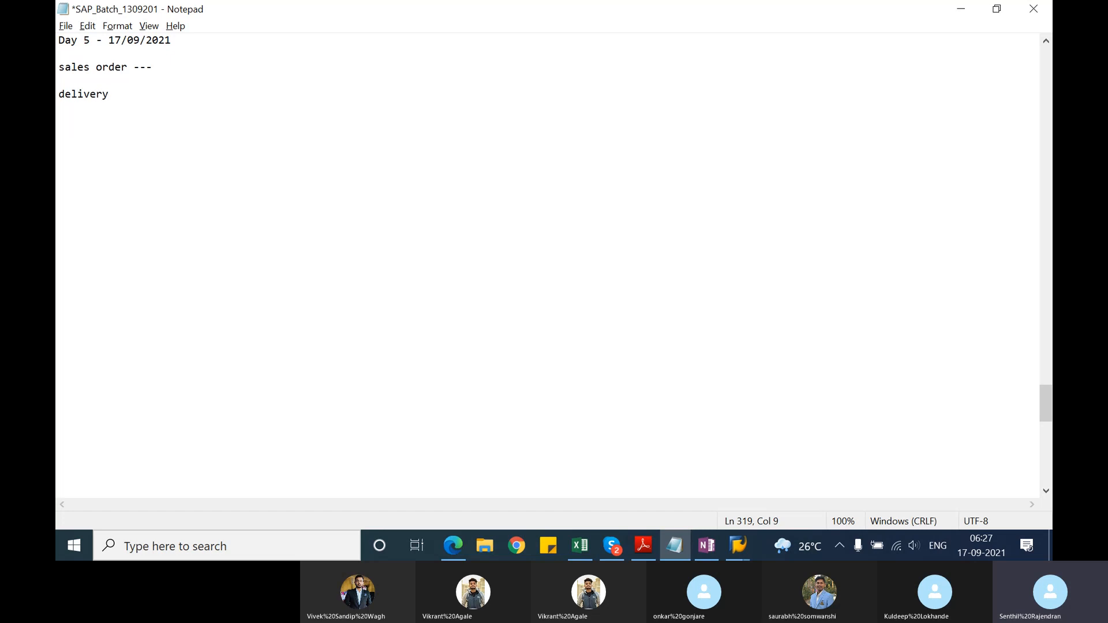
pyautogui.write('---')
pyautogui.press('Return')
pyautogui.press('Return')
pyautogui.write('b')
pyautogui.press('BackSpace')
pyautogui.write('billing ----')
# Step: Note the transaction codes under the process steps: "VA01 -" for sales order, "VL01N" for delivery and "VF01" for billing
pyautogui.click(77, 81)
pyautogui.write('VA01 -')
pyautogui.press('Return')
pyautogui.click(87, 119)
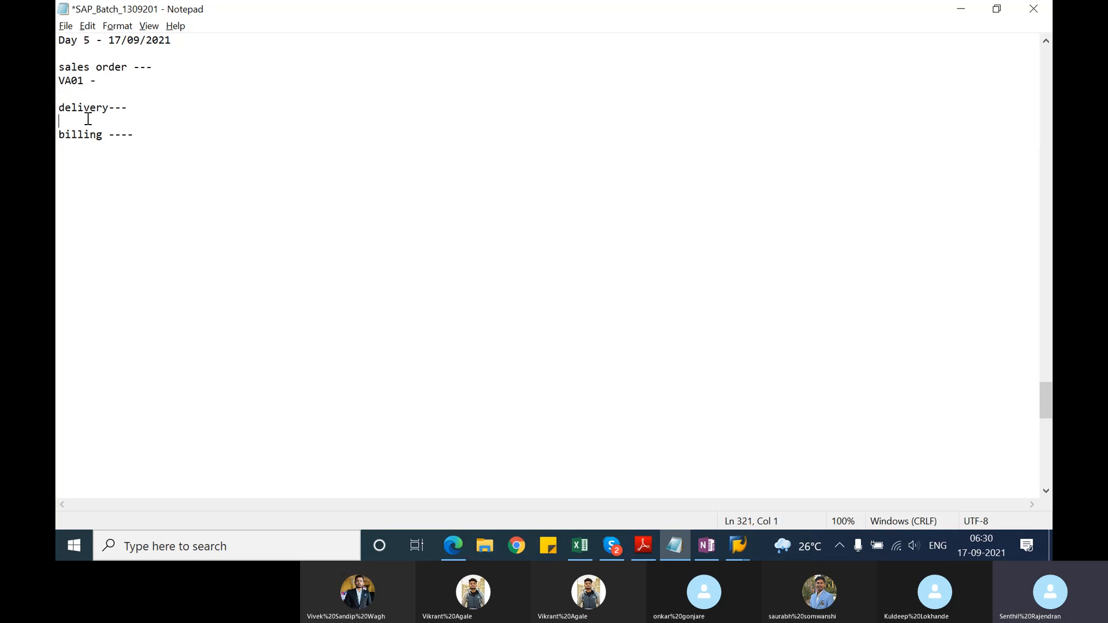
pyautogui.press('Return')
pyautogui.click(88, 119)
pyautogui.write('VL01N')
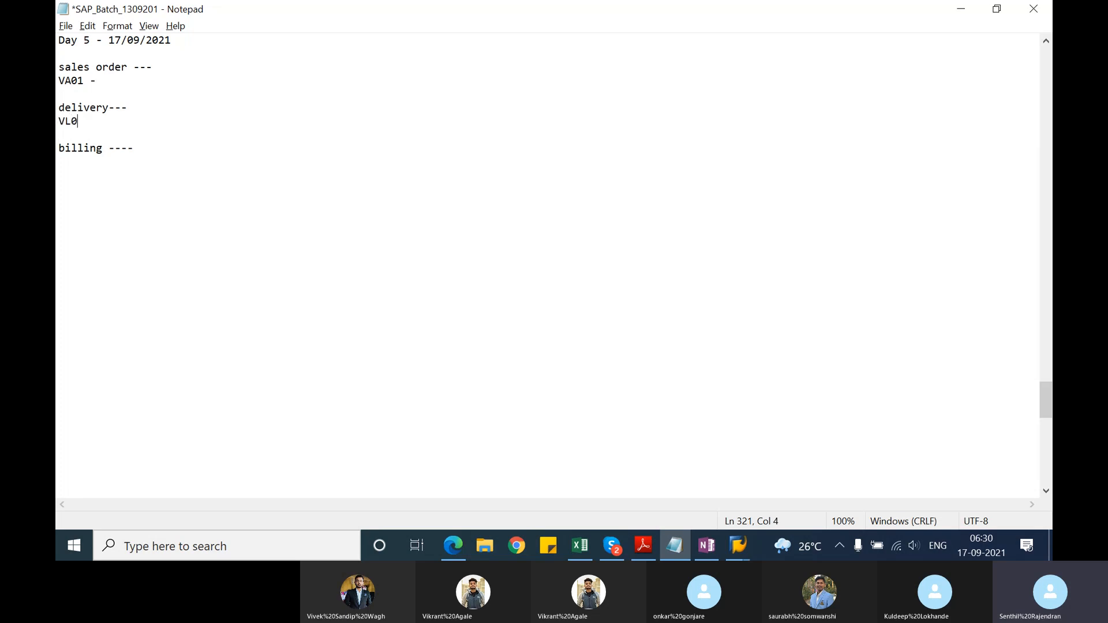
pyautogui.click(75, 172)
pyautogui.write('VF01')
pyautogui.click(59, 174)
pyautogui.press('BackSpace')
# Step: Switch to TSCM60_1.pdf in Adobe Reader and read page 96 on the usage of worklists and the split criteria
pyautogui.click(650, 545)
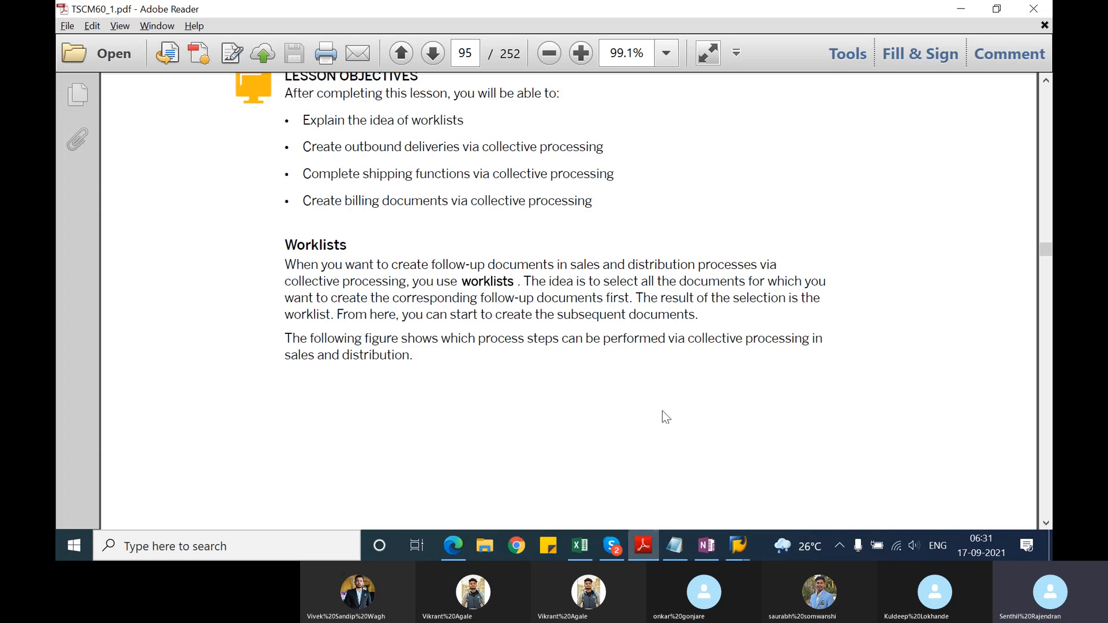
pyautogui.click(1045, 524)
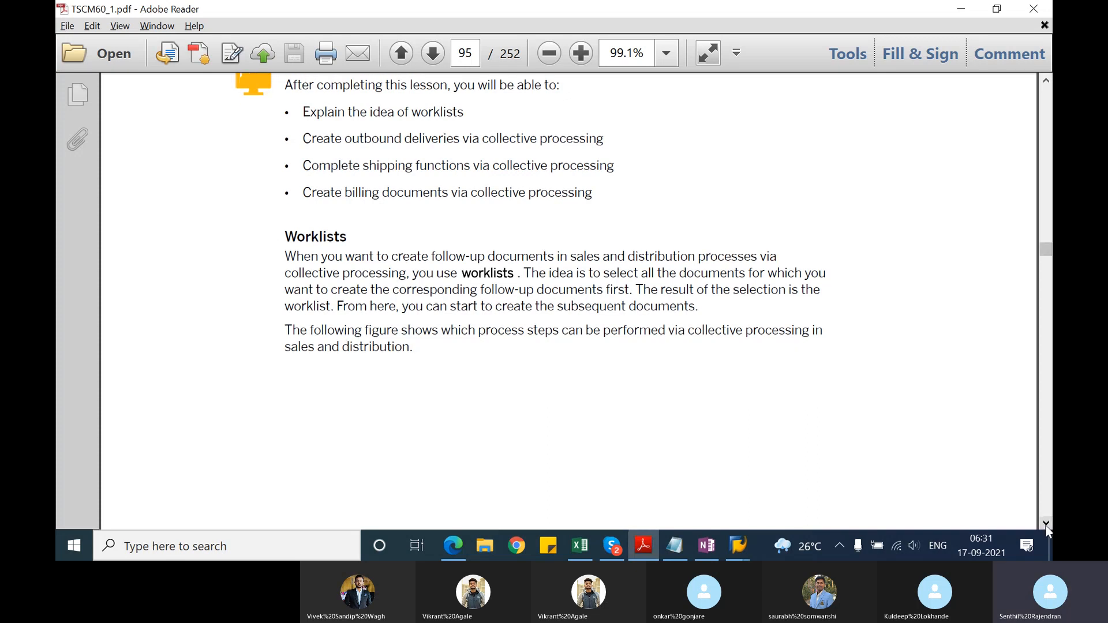
pyautogui.click(1045, 524)
pyautogui.scroll(-15, 1045, 523)
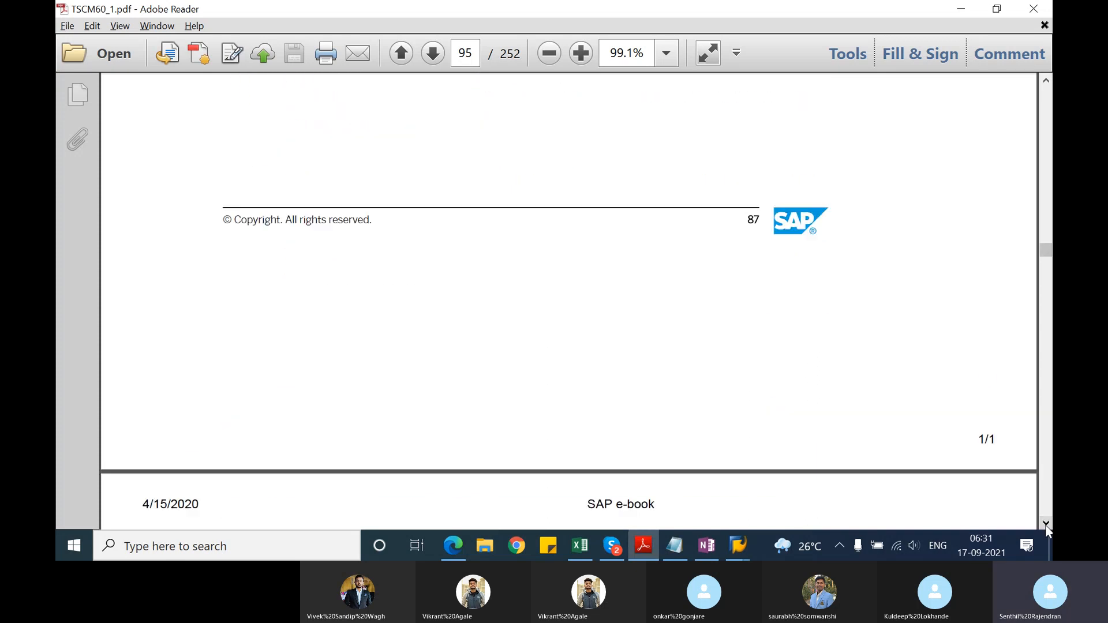
pyautogui.scroll(-6, 1045, 525)
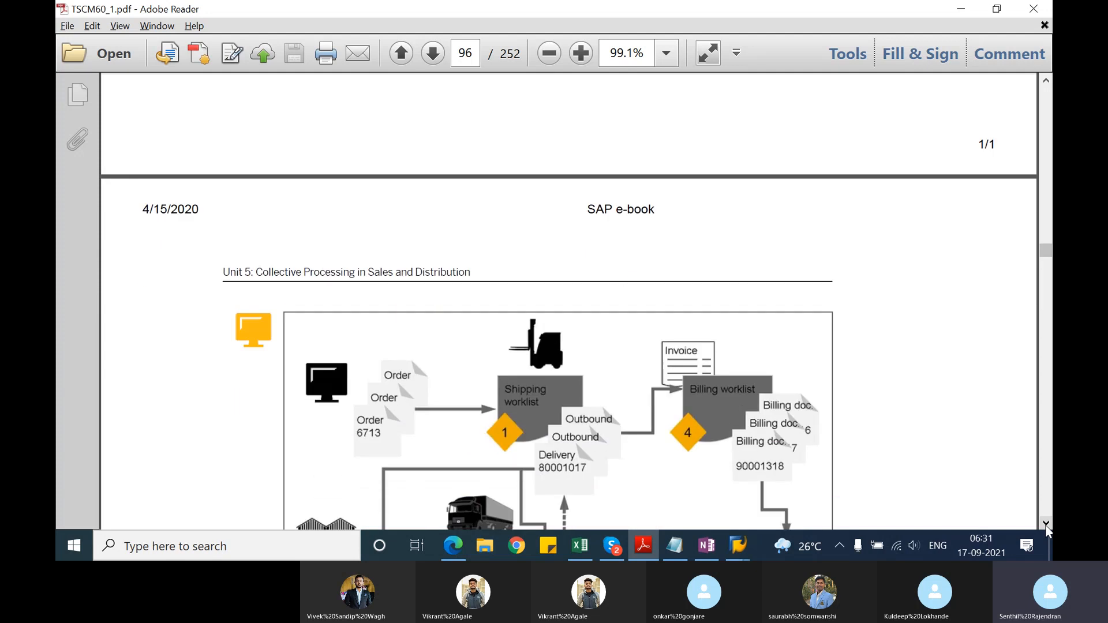
pyautogui.scroll(-4, 1045, 525)
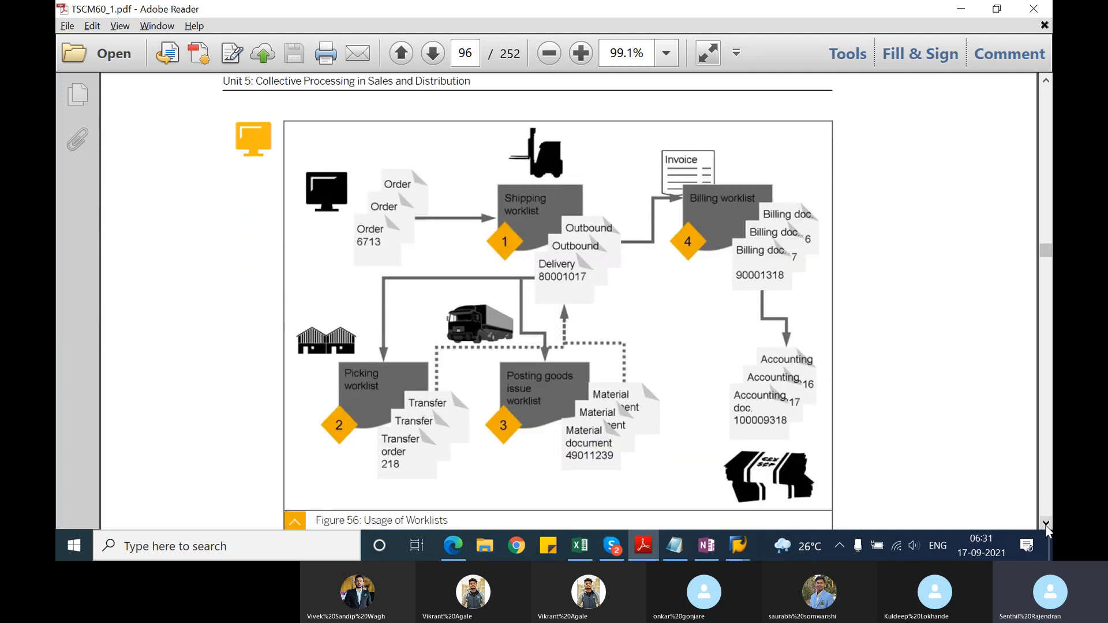
pyautogui.scroll(-4, 1044, 524)
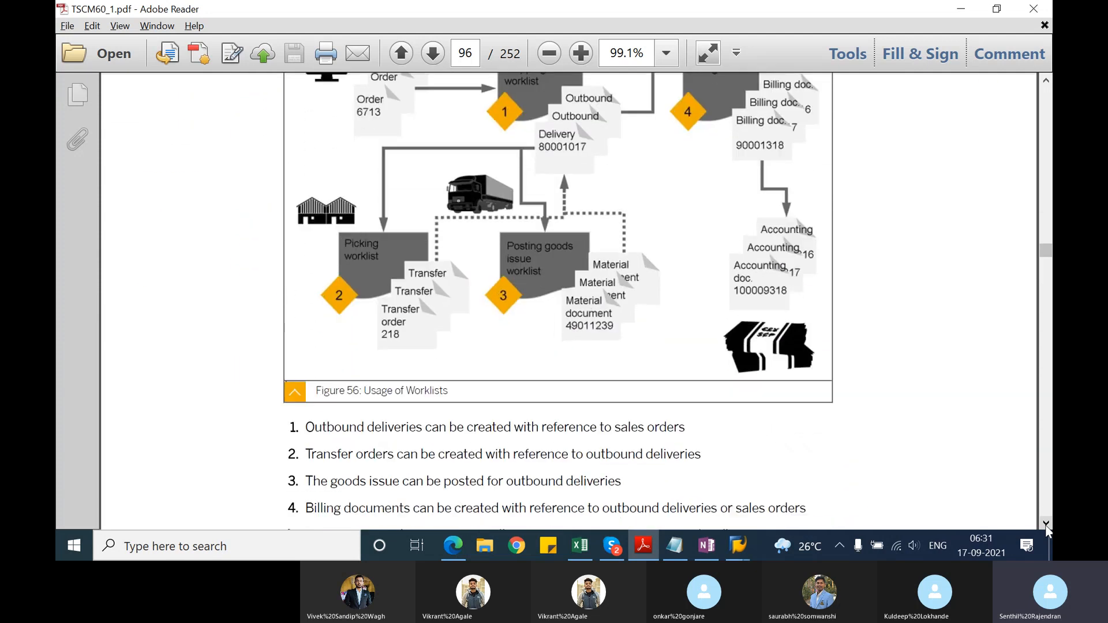
pyautogui.scroll(-5, 1044, 525)
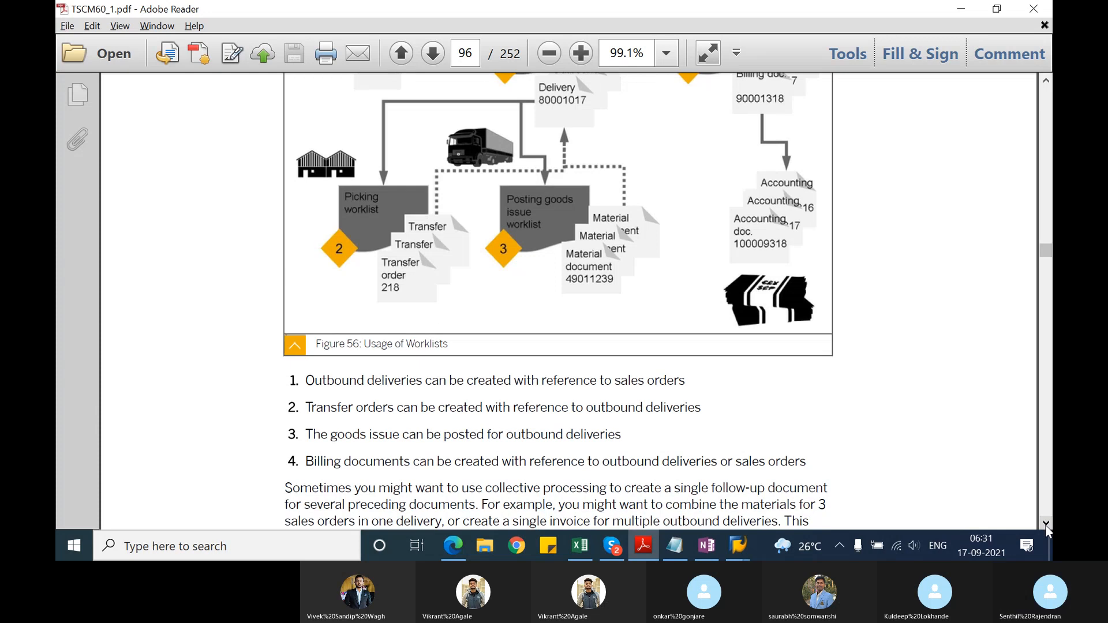
pyautogui.scroll(-2, 1044, 524)
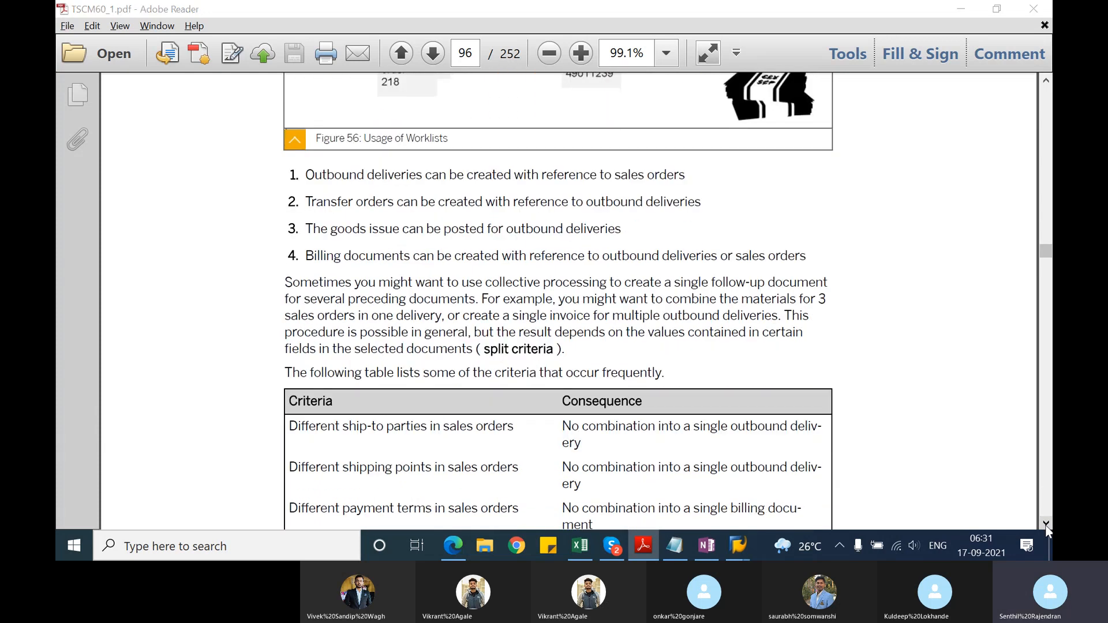
# Step: Switch to SAP and start a new standard order with transaction VA01, order type OR, sales organization 1000, channel 10, division 00
pyautogui.hotkey('alt', 'Tab')
pyautogui.hotkey('alt', 'Tab')
pyautogui.hotkey('alt', 'Tab')
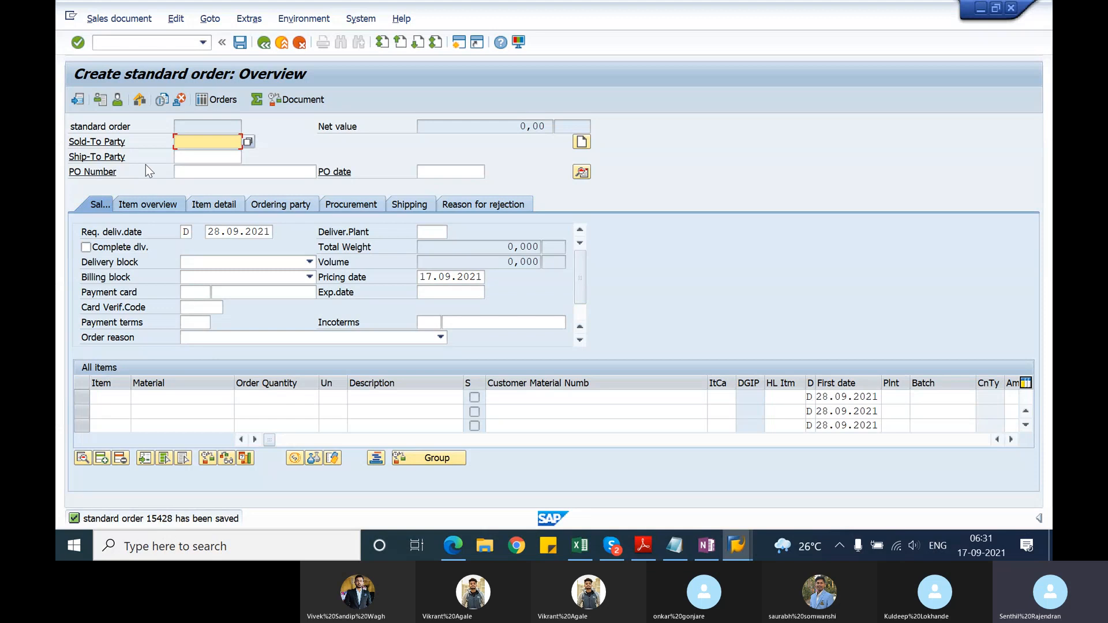
pyautogui.click(131, 45)
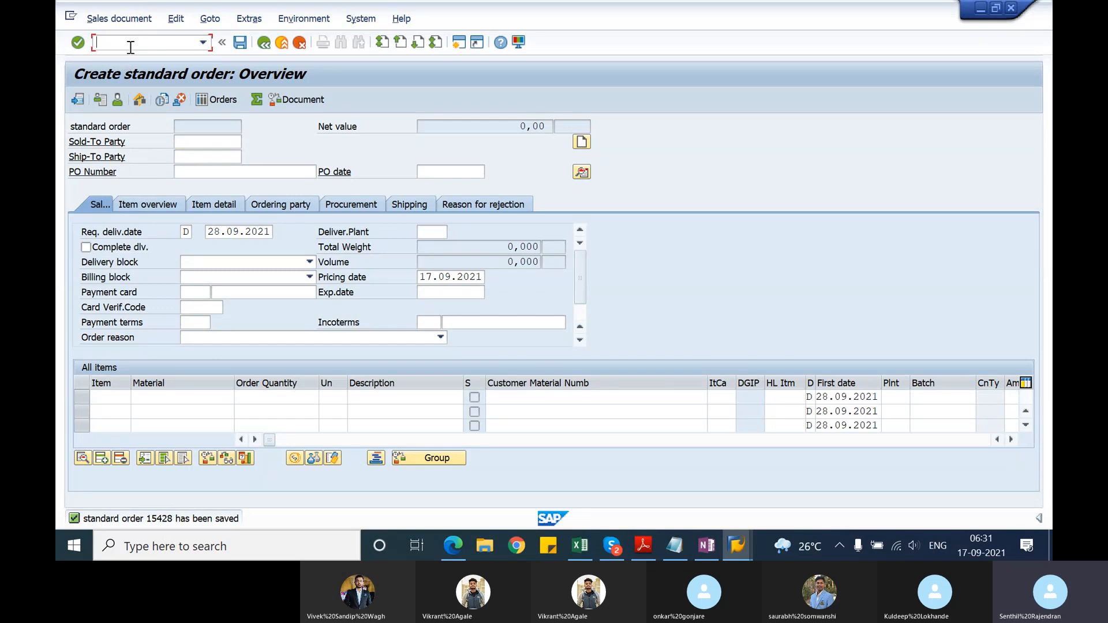
pyautogui.write('/nva0')
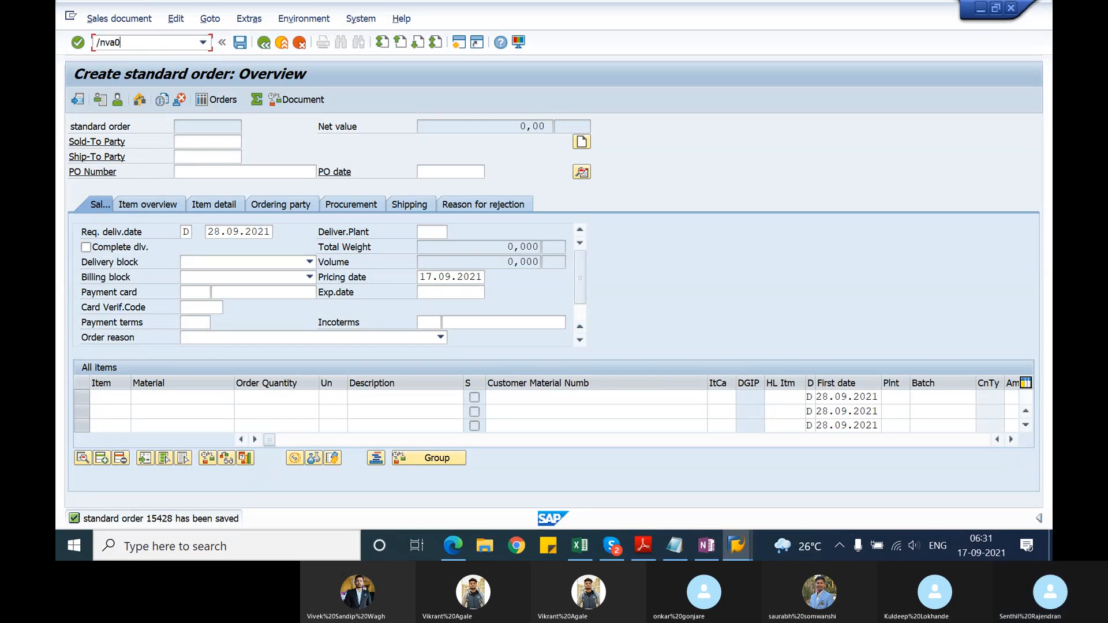
pyautogui.press('Return')
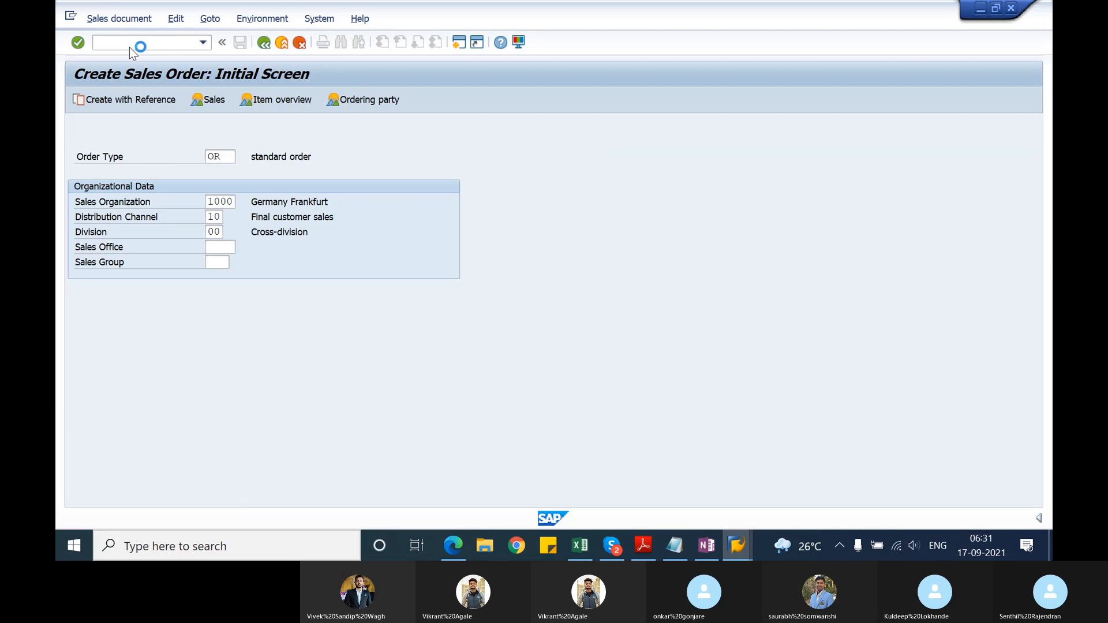
pyautogui.press('Return')
# Step: Fill in the order header with the sold-to party, the same customer as ship-to party, and the PO number
pyautogui.write('T-S62E21')
pyautogui.press('Tab')
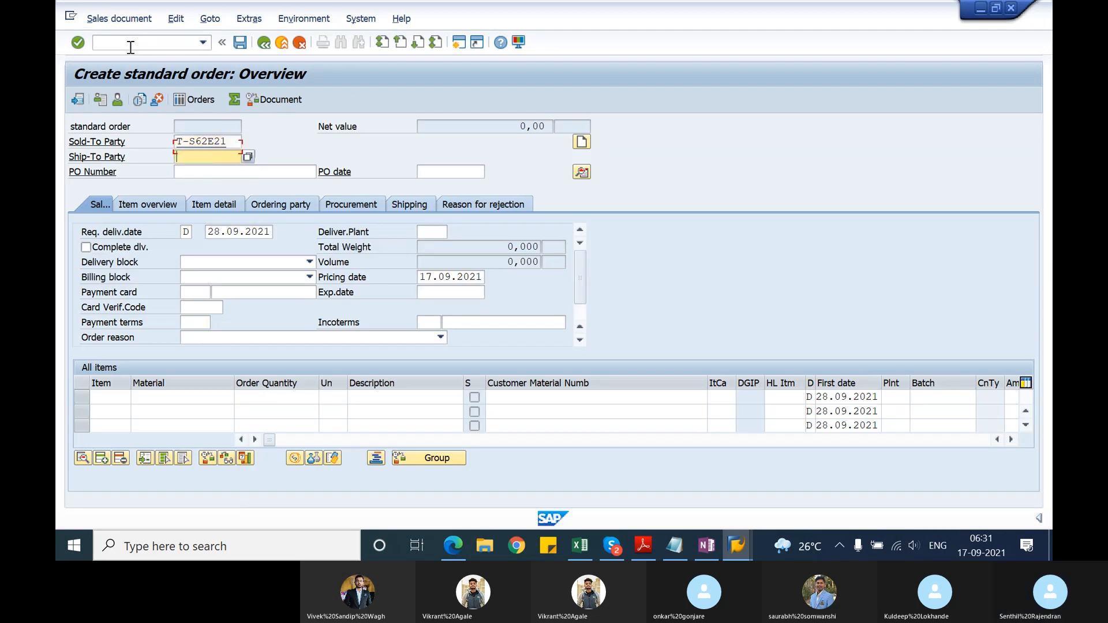
pyautogui.write('T-S62E21')
pyautogui.press('Tab')
pyautogui.write('test_15092021abcdef')
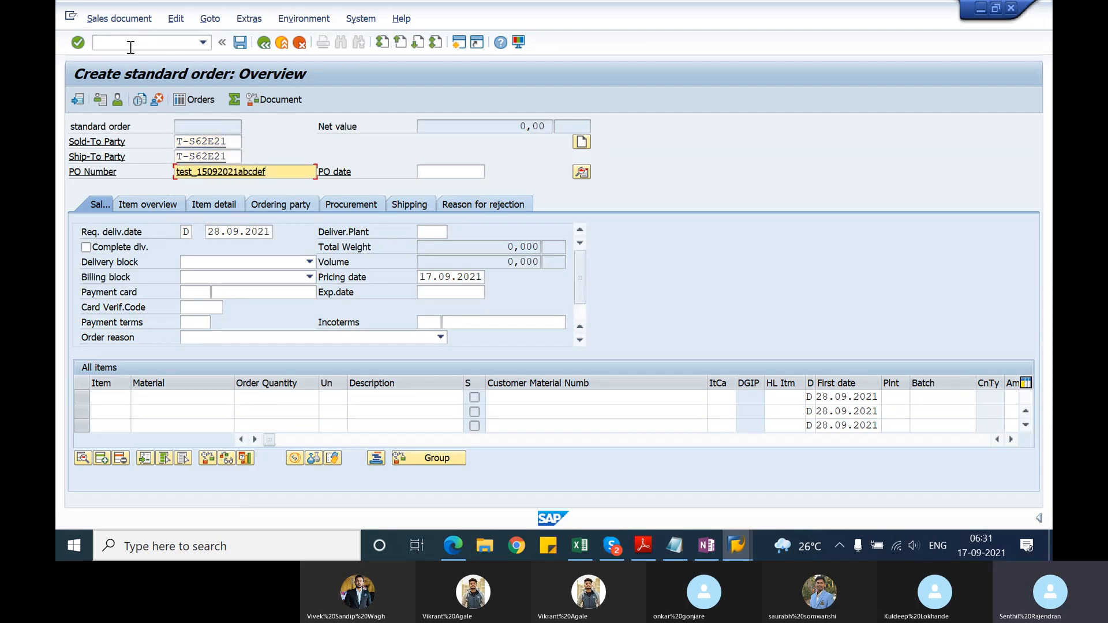
# Step: Enter an item for material T-ATE21 with order quantity 10 and save the standard order
pyautogui.click(218, 395)
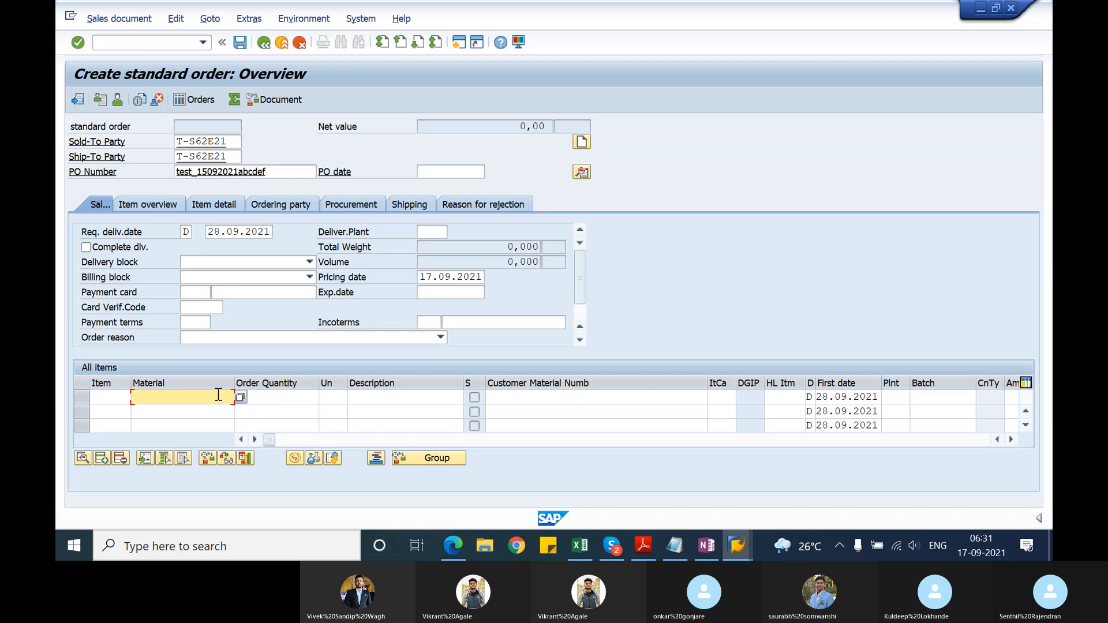
pyautogui.press('Down')
pyautogui.press('Return')
pyautogui.press('Tab')
pyautogui.write('1')
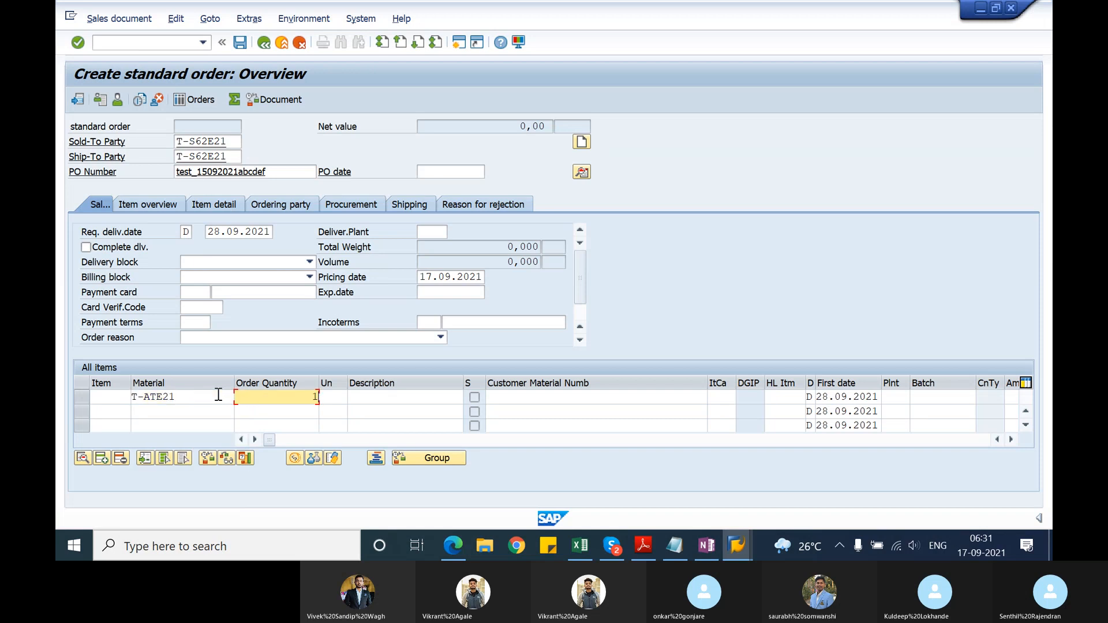
pyautogui.write('0')
pyautogui.press('Return')
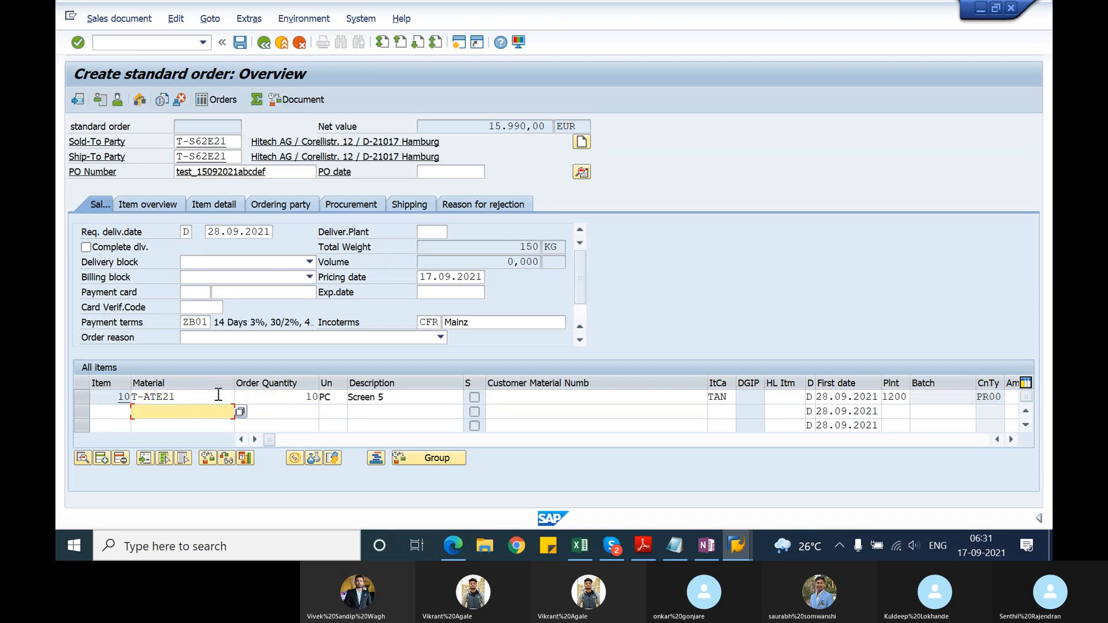
pyautogui.click(239, 42)
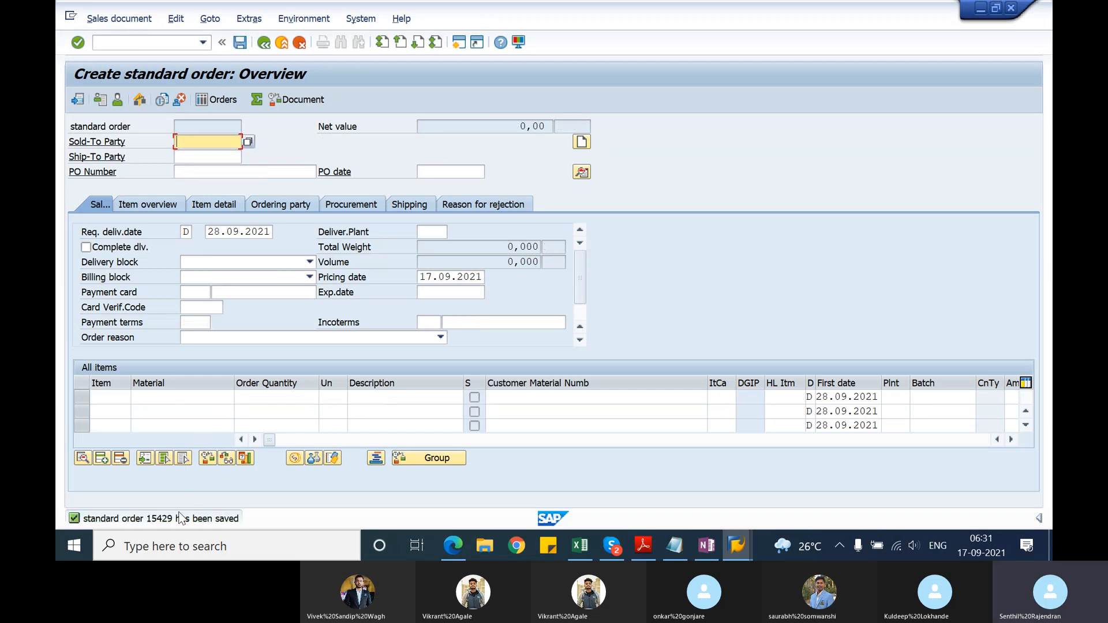
# Step: Display the earlier of the two saved standard orders with transaction VA03 and check its ship-to party
pyautogui.click(126, 42)
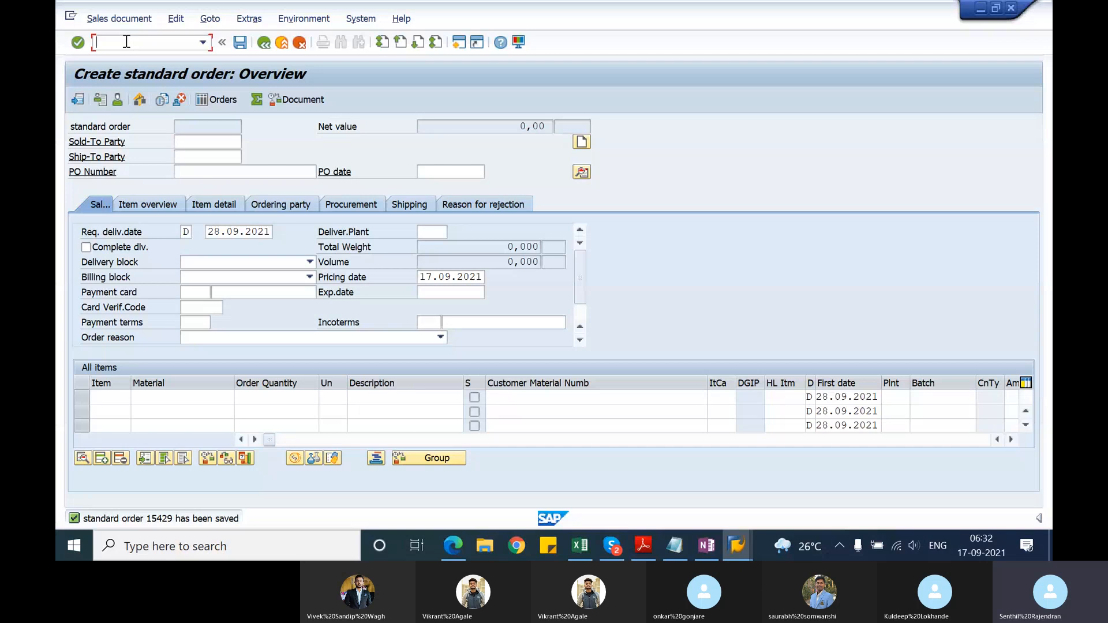
pyautogui.write('/nva03')
pyautogui.press('Return')
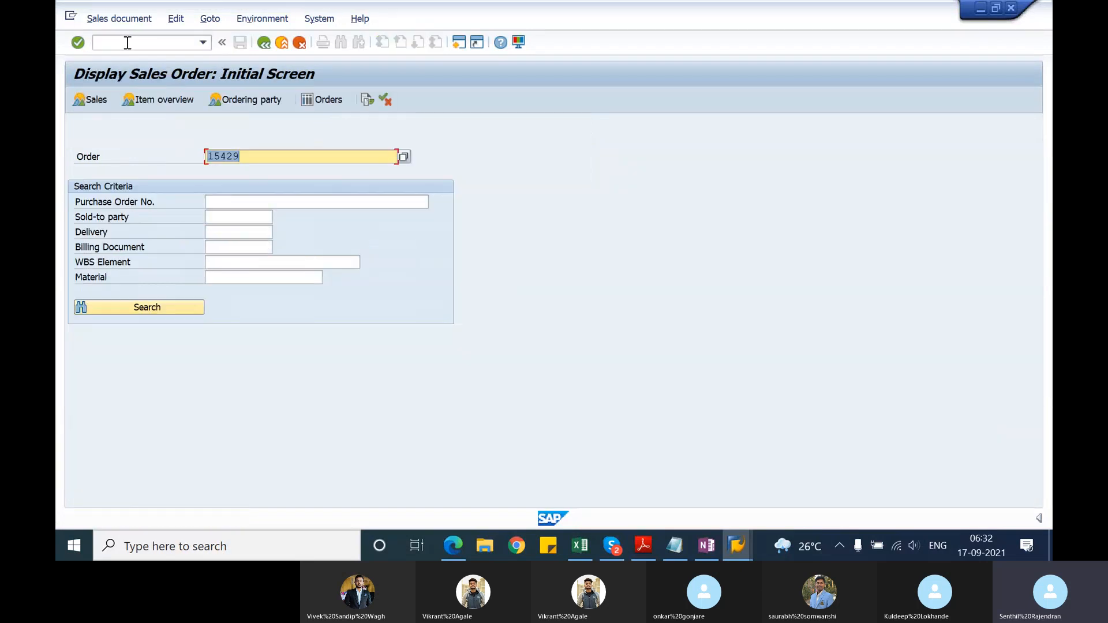
pyautogui.click(239, 157)
pyautogui.press('BackSpace')
pyautogui.write('8')
pyautogui.press('Return')
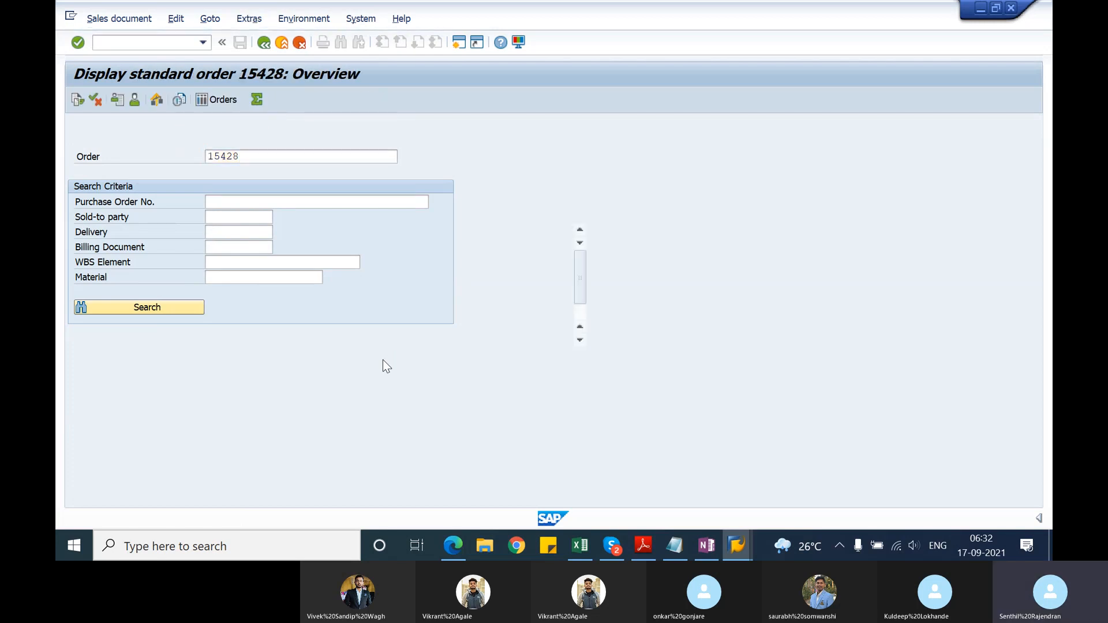
pyautogui.moveTo(235, 156); pyautogui.dragTo(175, 162)
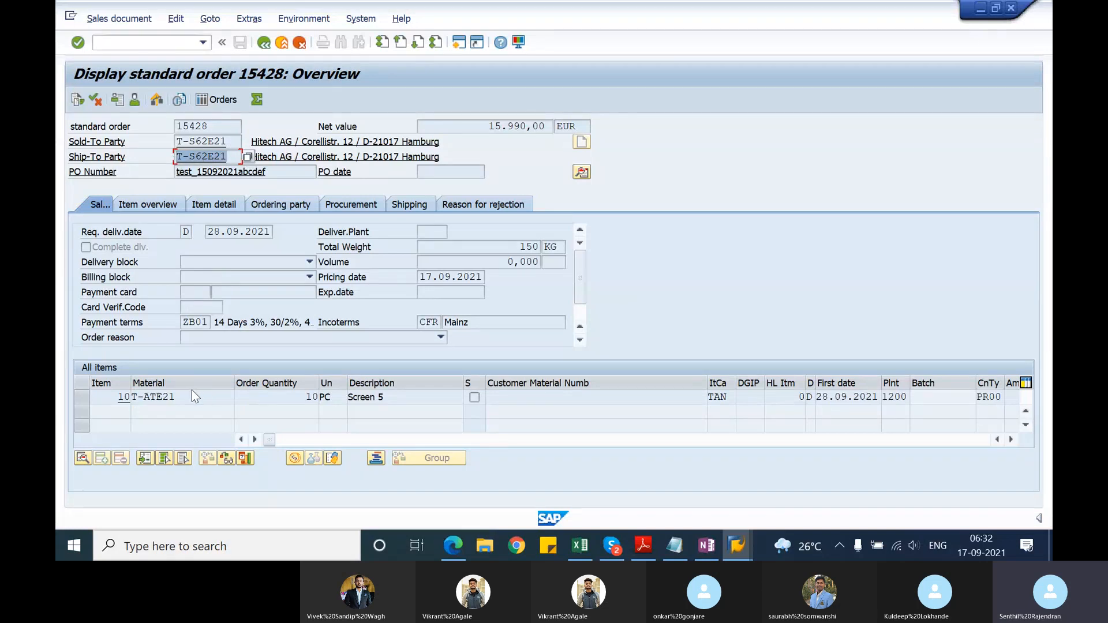
# Step: Check the shipping point in the shipping data of item 10, and return to the display order initial screen
pyautogui.doubleClick(896, 398)
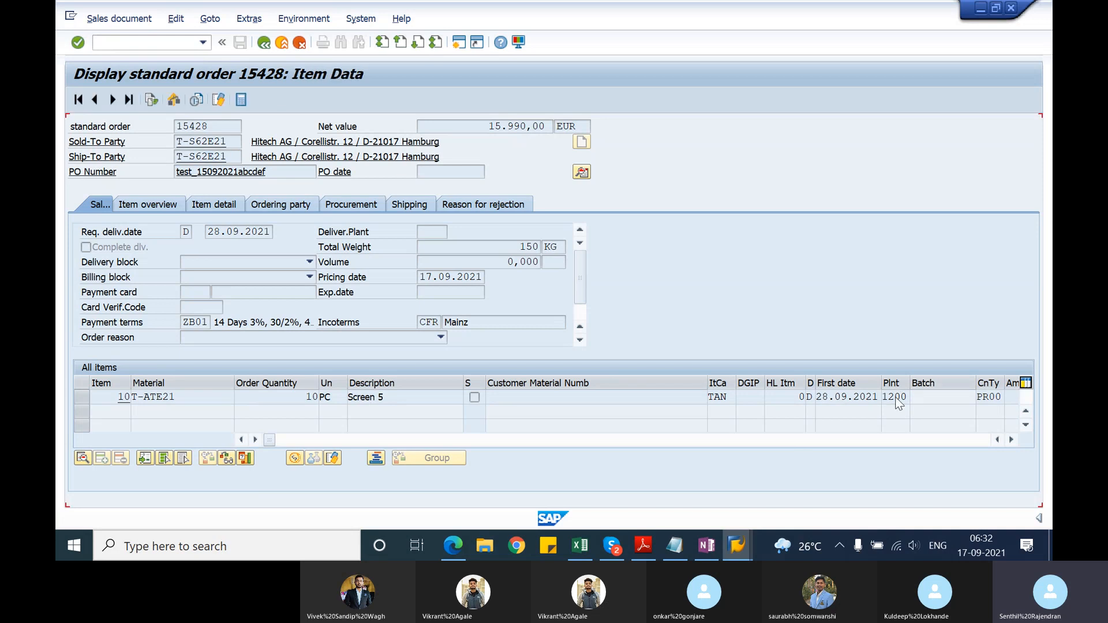
pyautogui.click(188, 176)
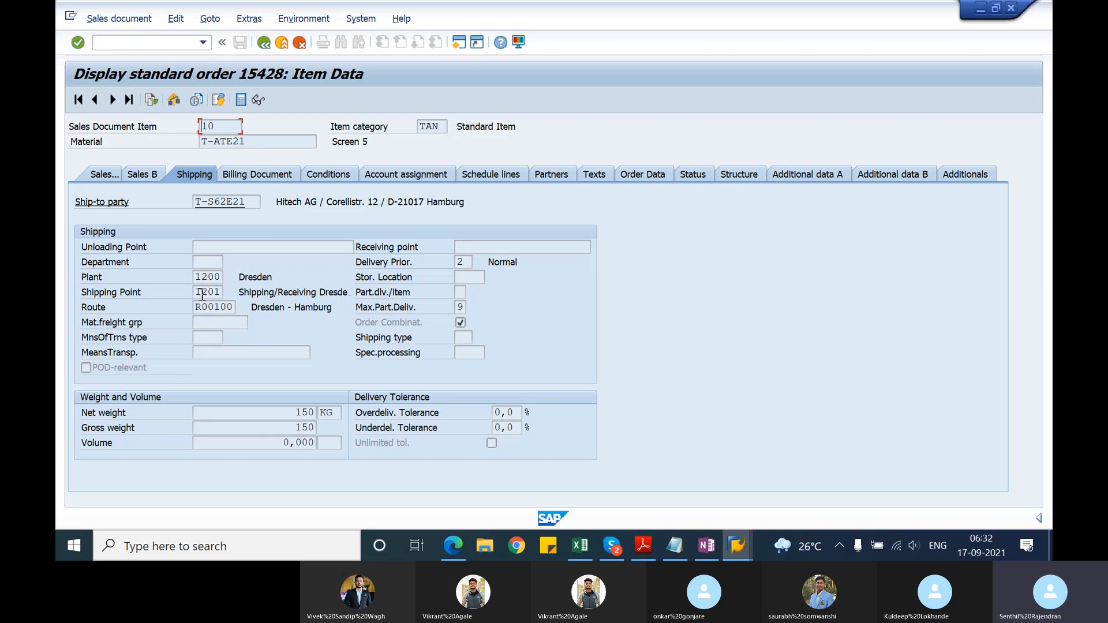
pyautogui.moveTo(205, 293); pyautogui.dragTo(221, 292)
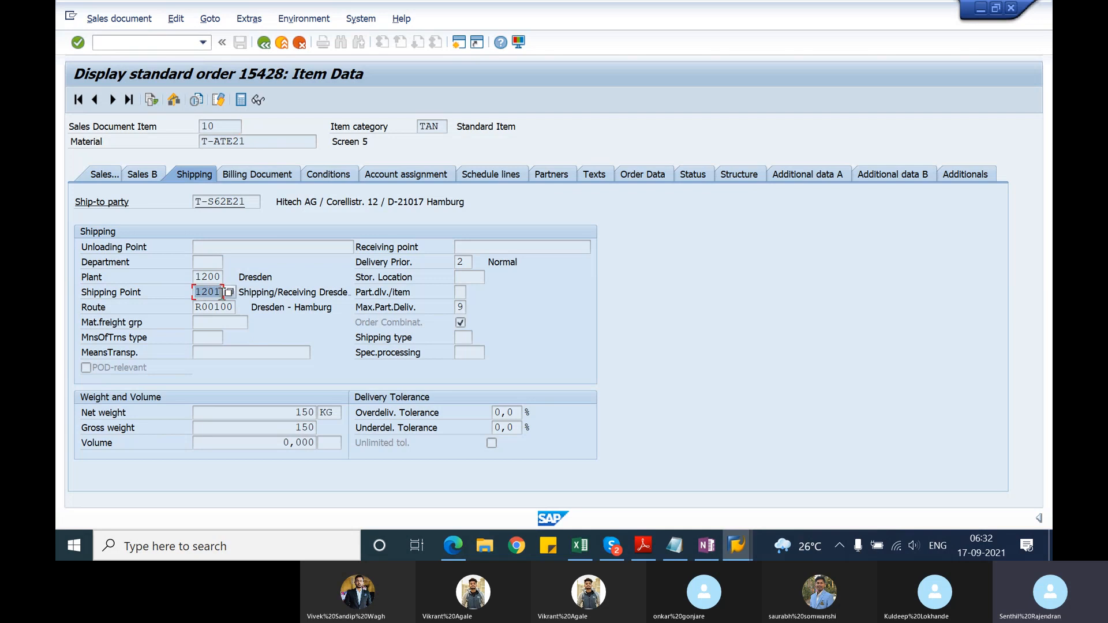
pyautogui.click(263, 43)
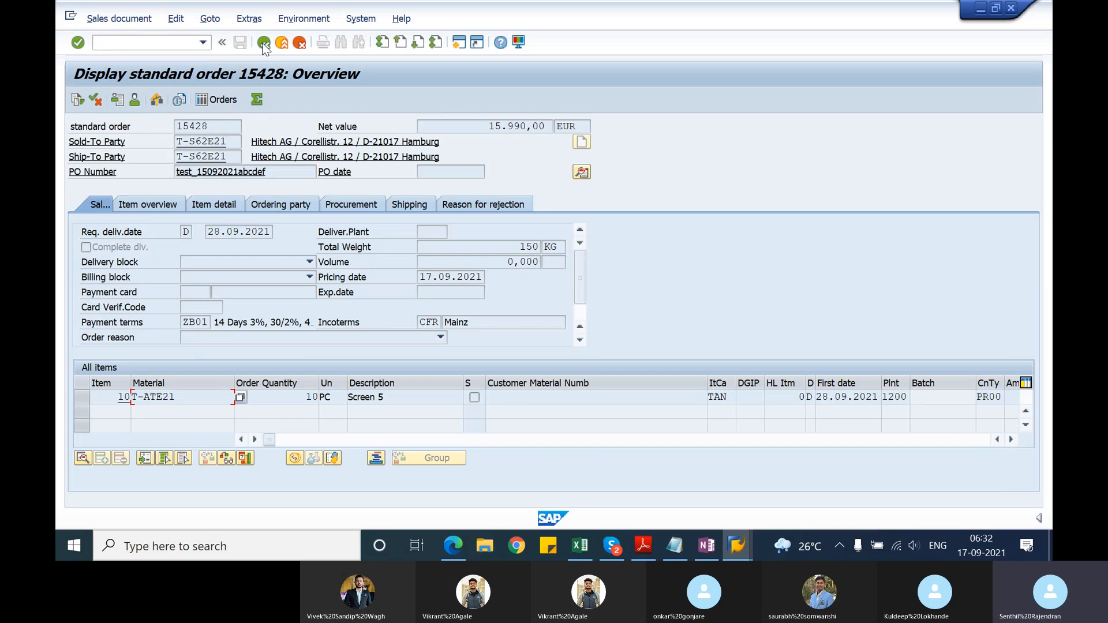
pyautogui.click(263, 42)
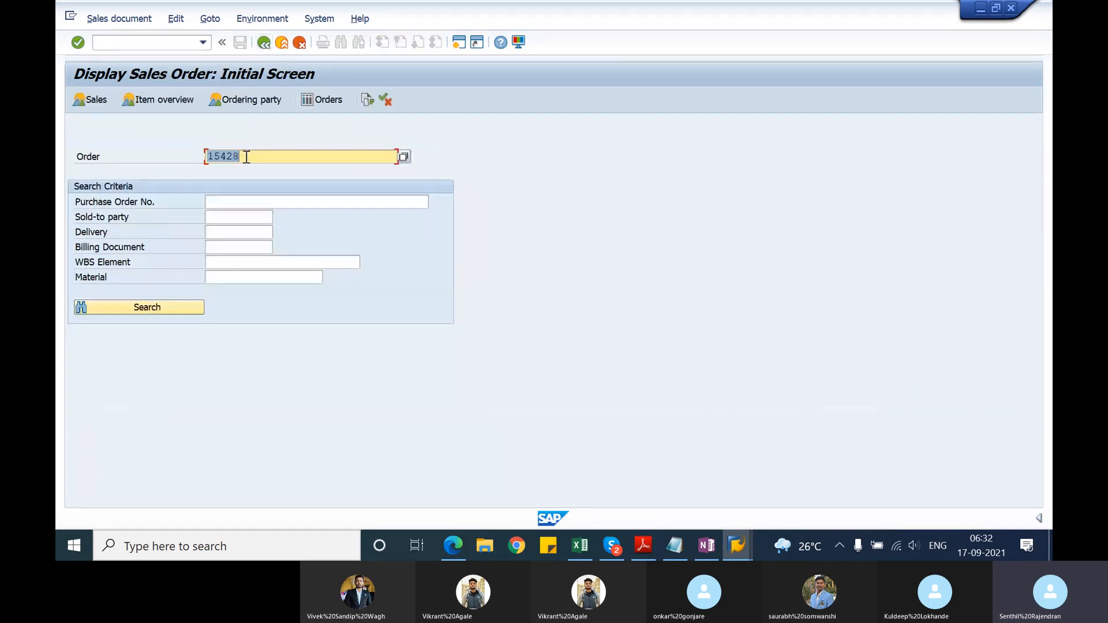
# Step: Display the later of the two saved standard orders and check the ship-to party and shipping point of item 10
pyautogui.click(254, 163)
pyautogui.press('BackSpace')
pyautogui.write('9')
pyautogui.press('Return')
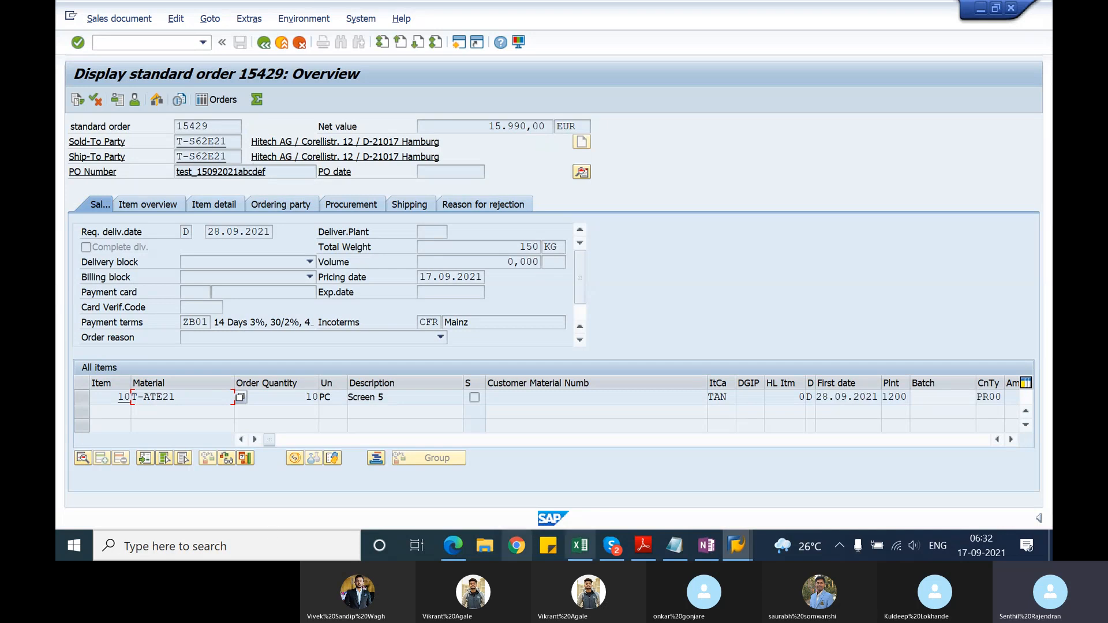
pyautogui.doubleClick(904, 398)
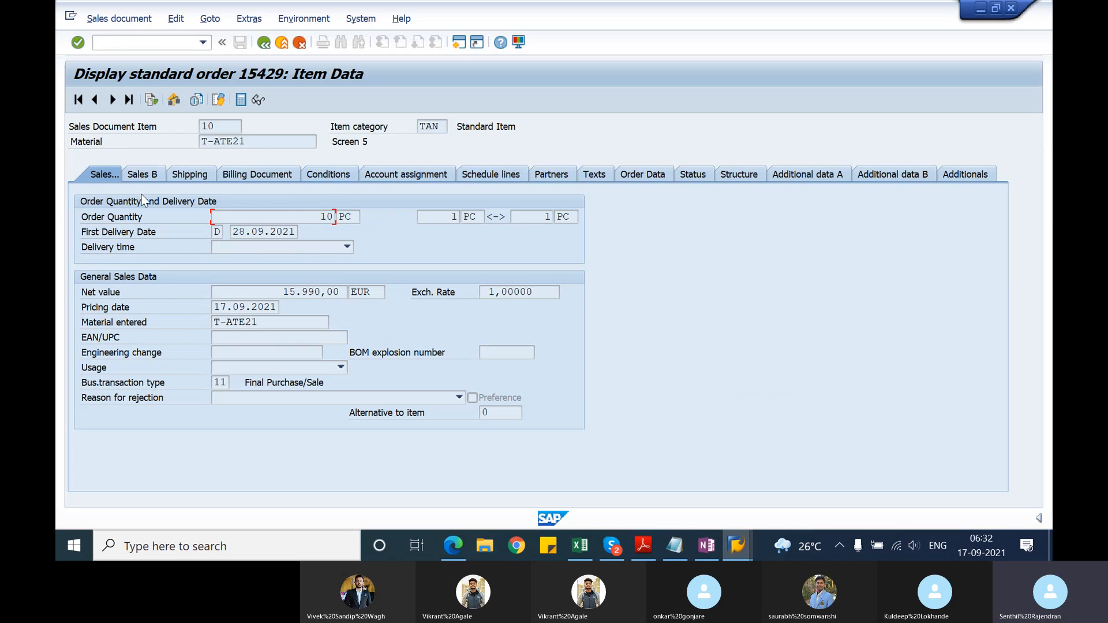
pyautogui.click(180, 176)
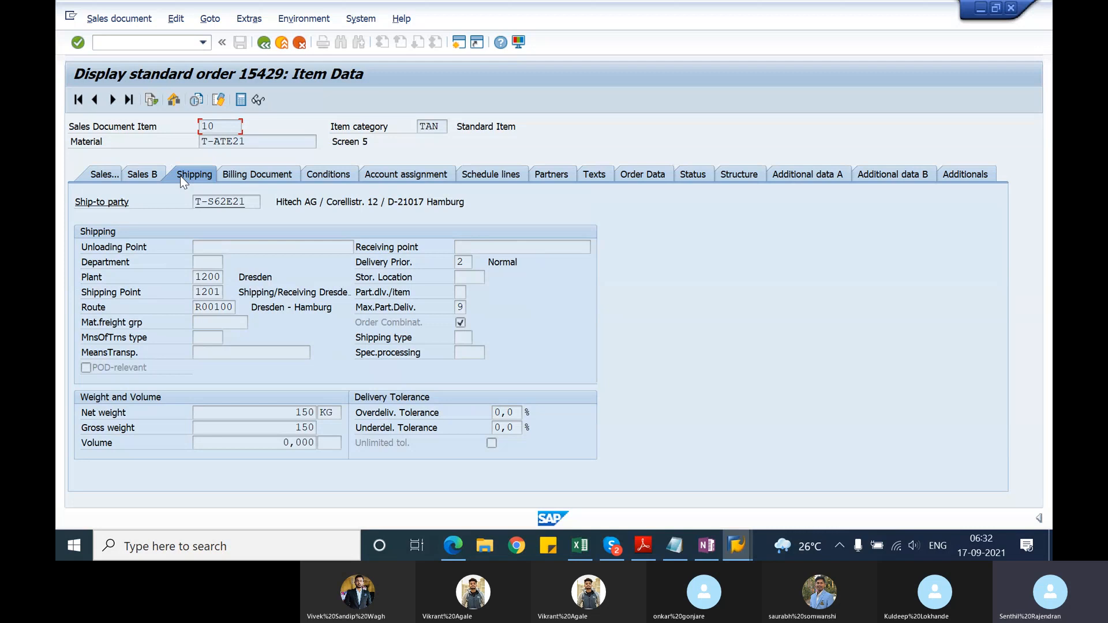
pyautogui.click(264, 46)
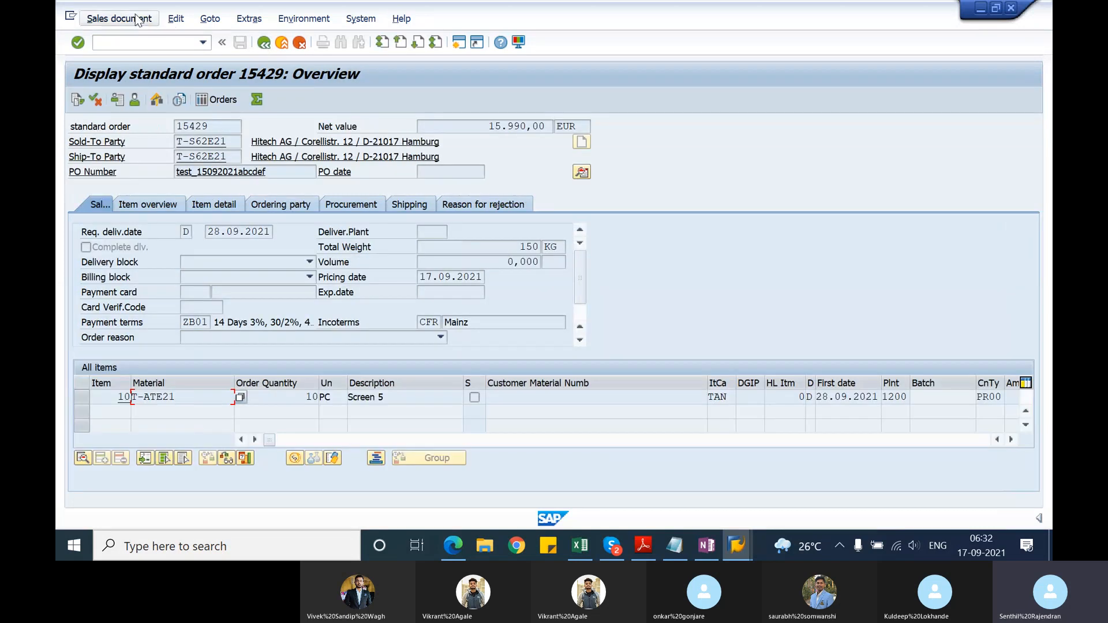
# Step: Try to create an outbound delivery from the displayed order with selection date 31.09.2021
pyautogui.click(137, 21)
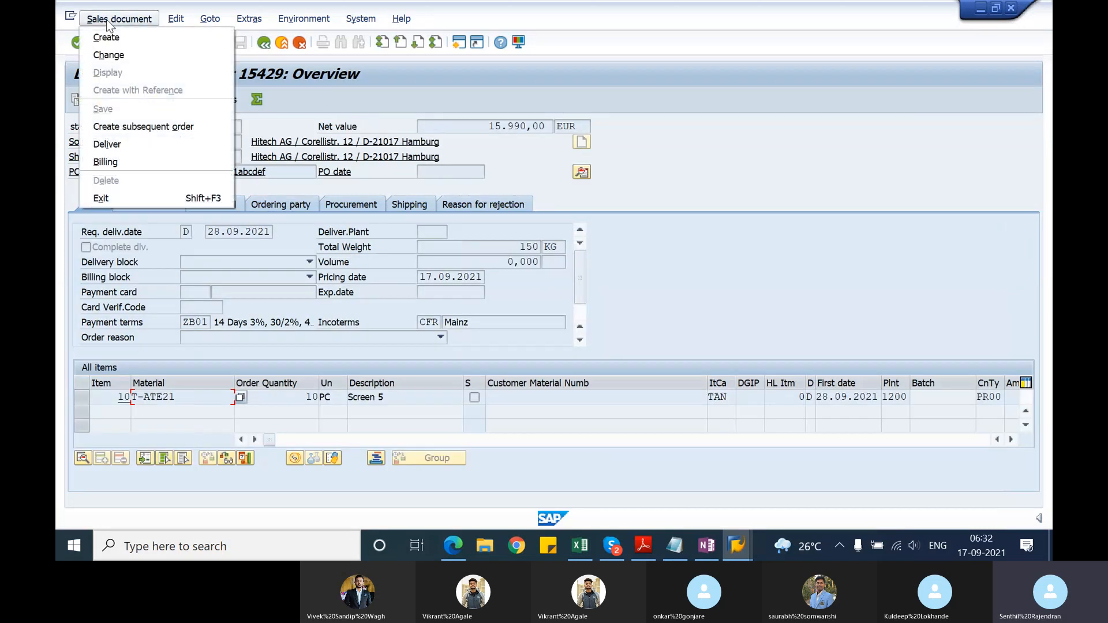
pyautogui.click(143, 148)
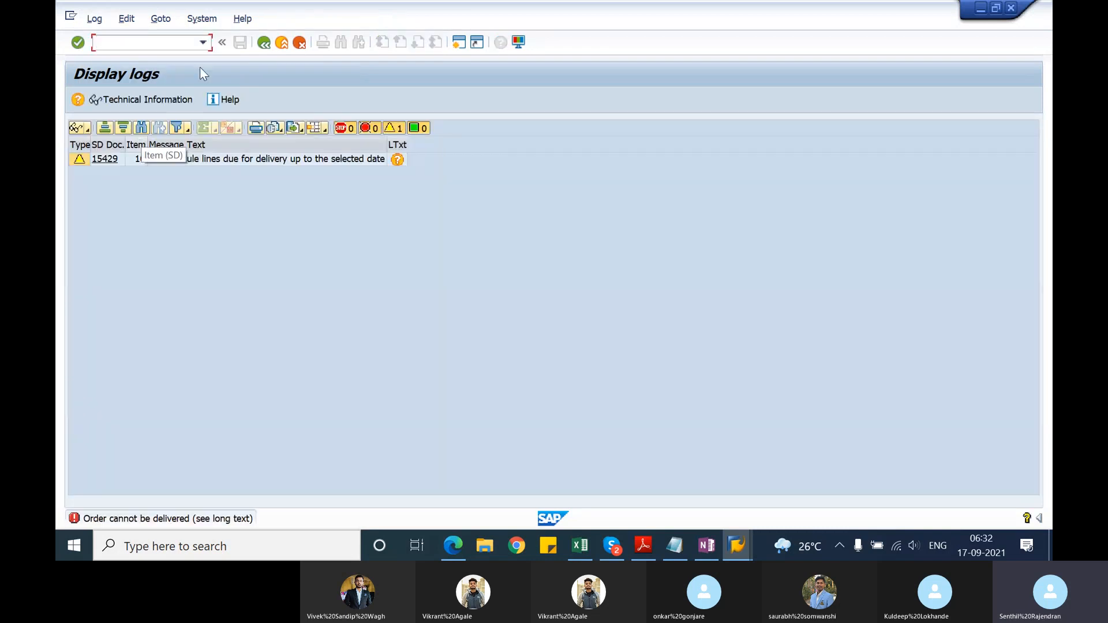
pyautogui.click(260, 50)
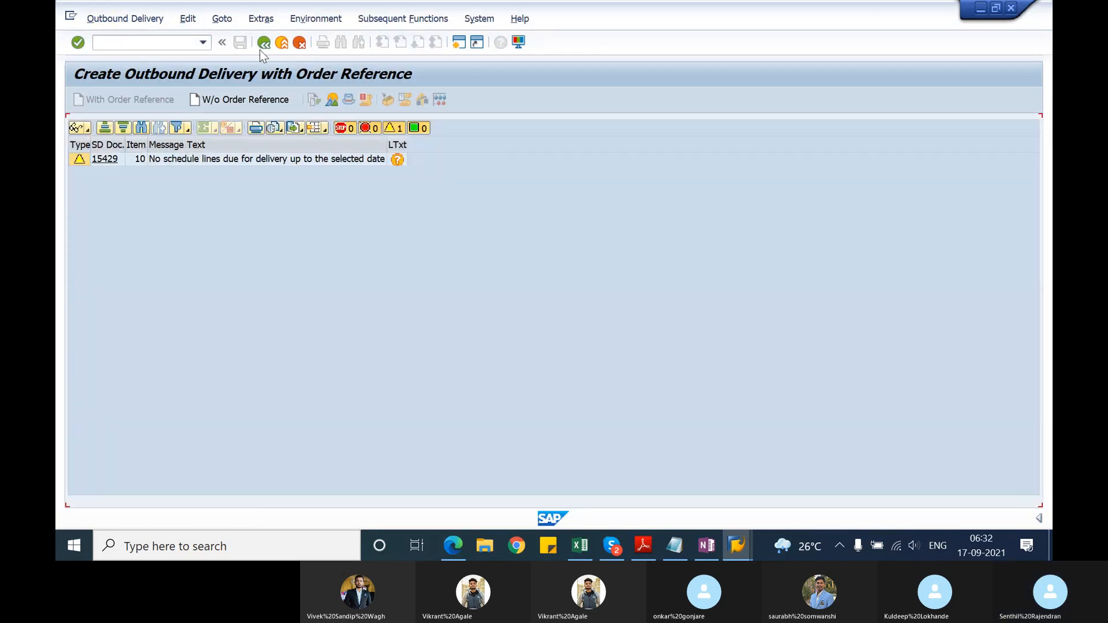
pyautogui.click(232, 202)
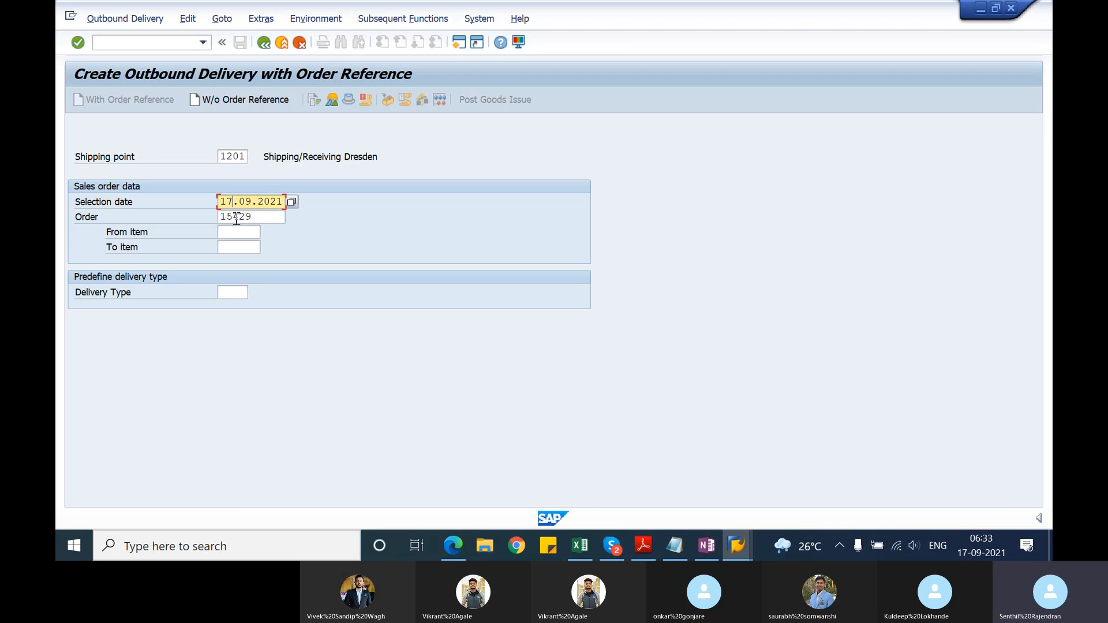
pyautogui.press('BackSpace')
pyautogui.press('BackSpace')
pyautogui.write('31')
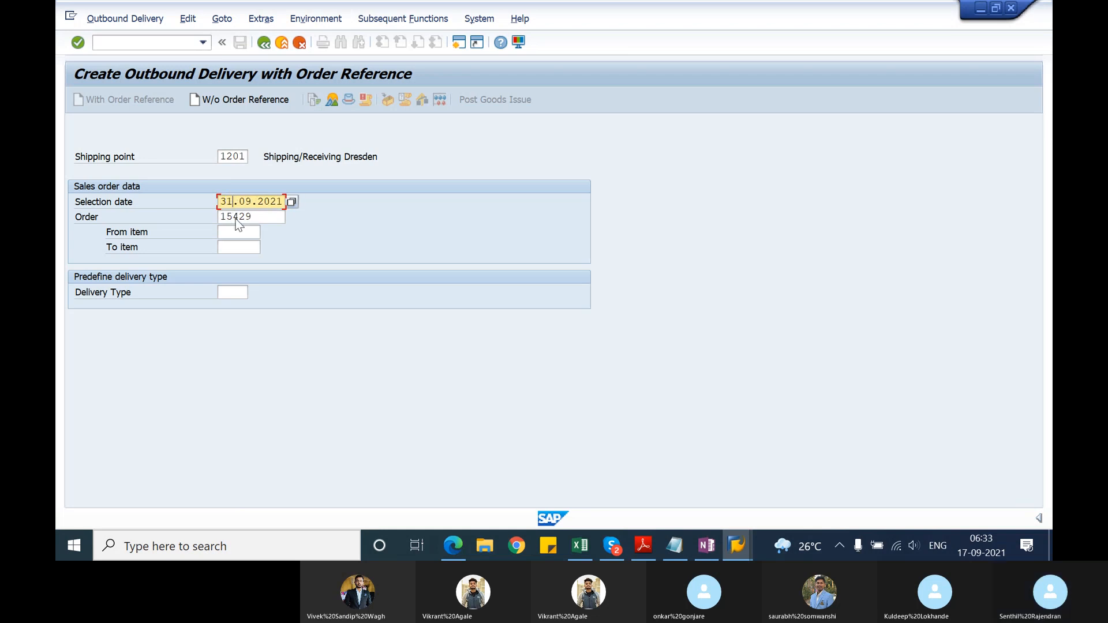
pyautogui.press('Return')
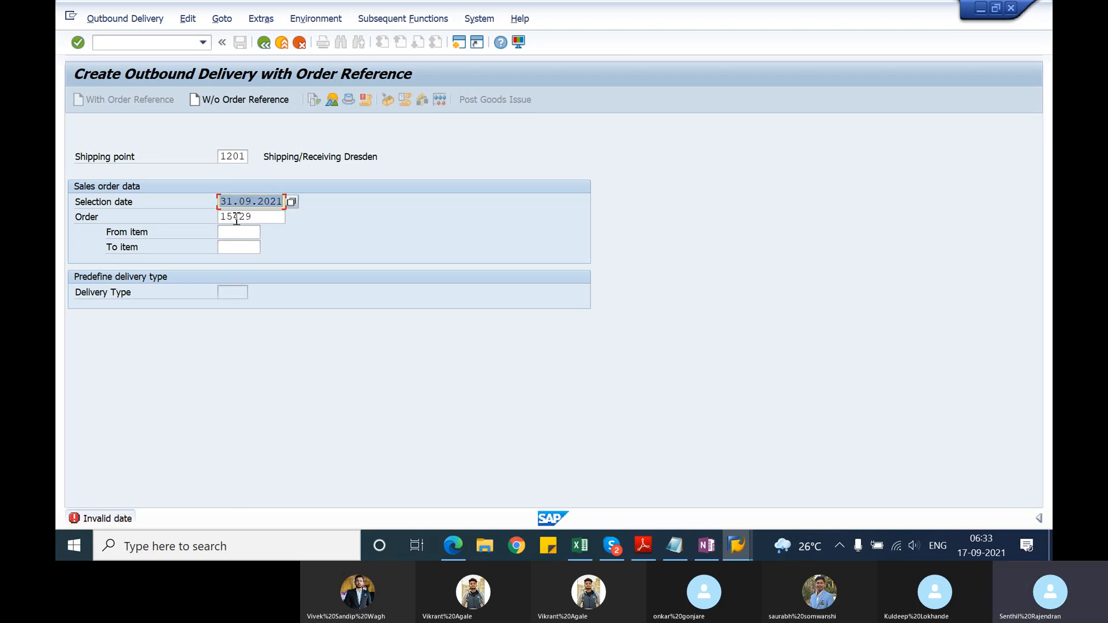
# Step: Set the selection date to 30.09.2021, open the delivery creation overview, and leave it without saving
pyautogui.click(233, 205)
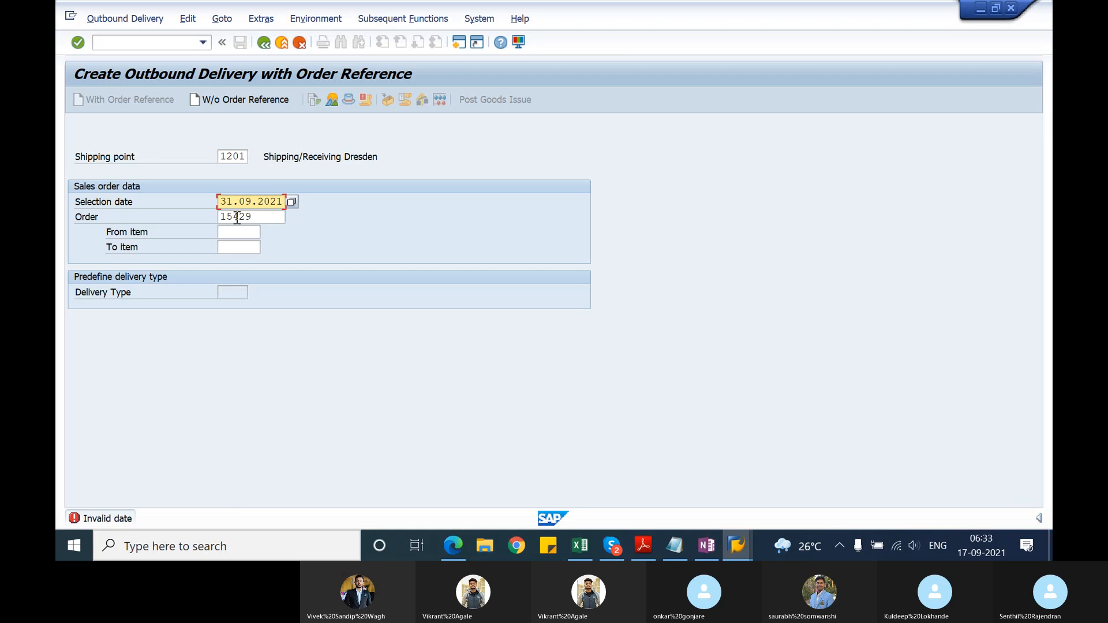
pyautogui.press('BackSpace')
pyautogui.write('0')
pyautogui.press('Return')
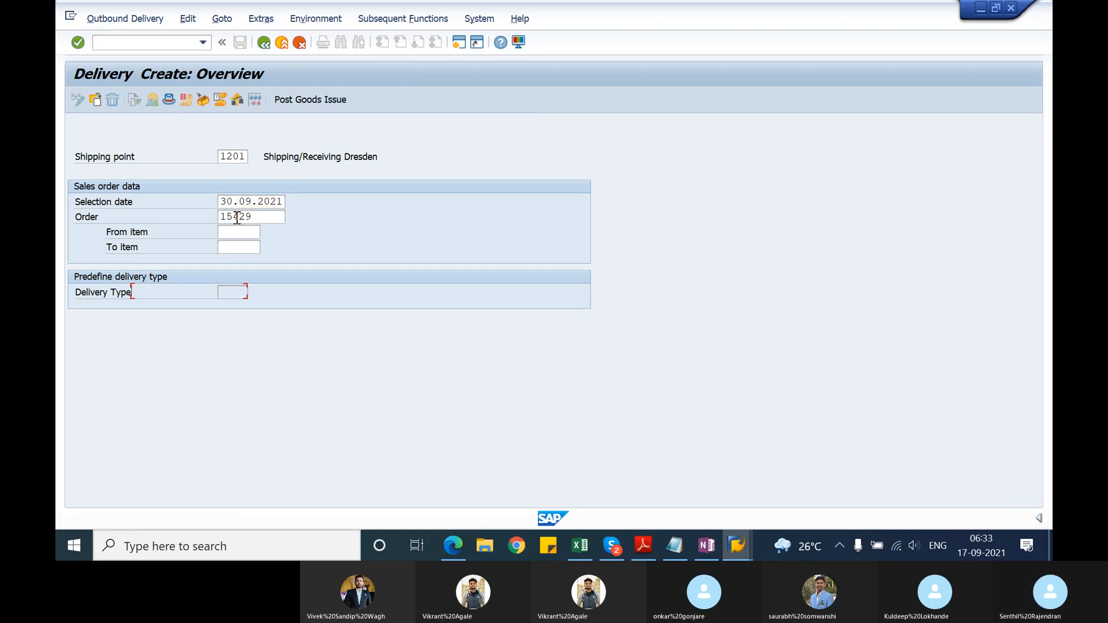
pyautogui.click(263, 43)
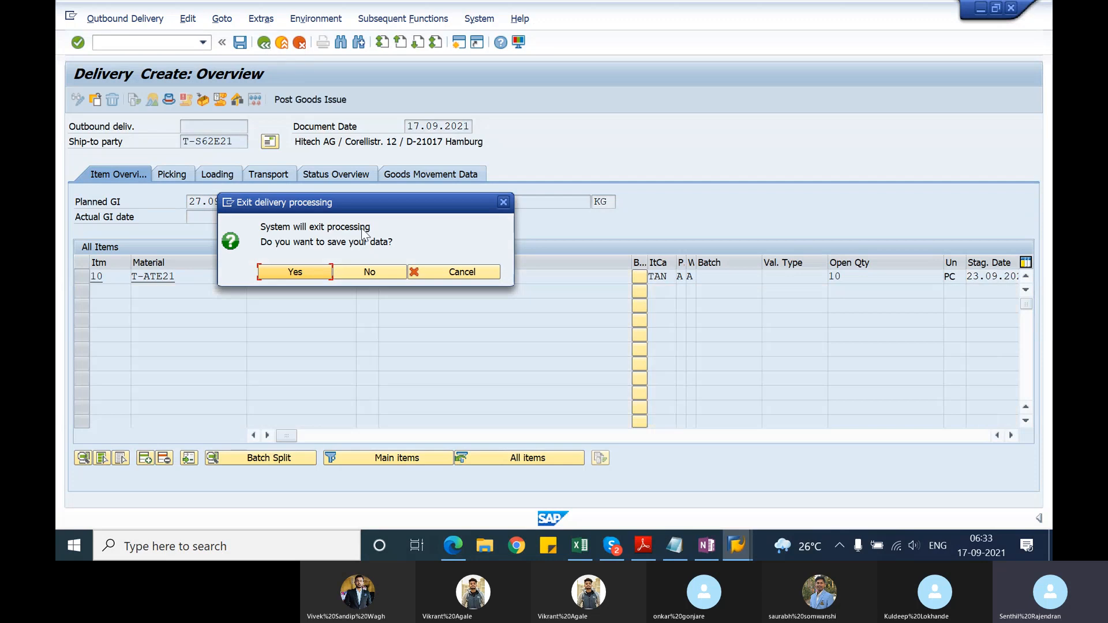
pyautogui.click(360, 276)
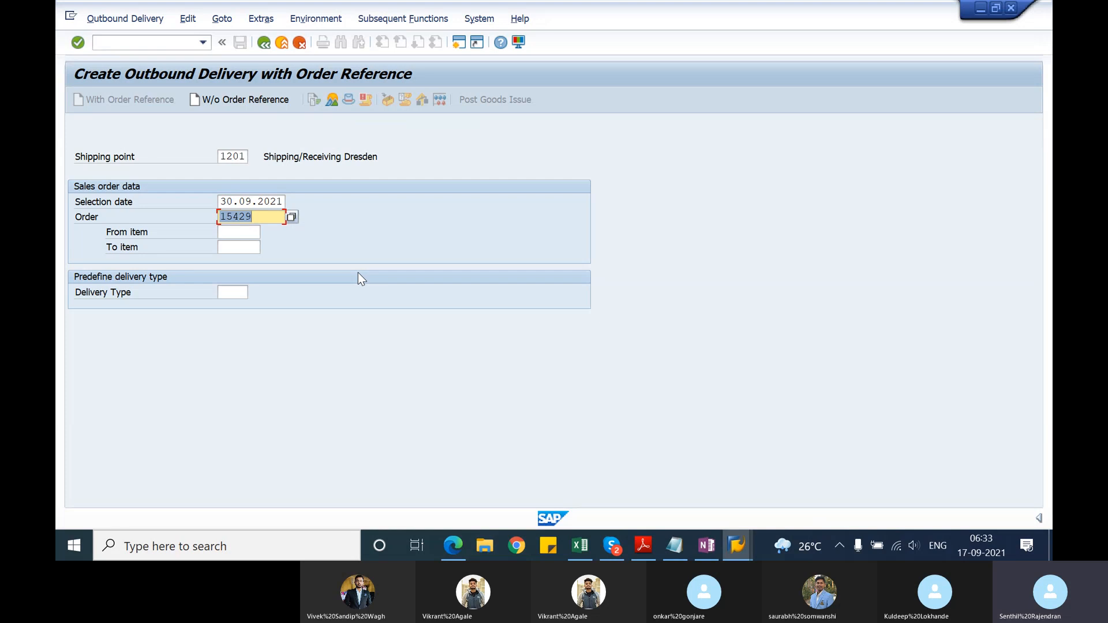
# Step: Open the sales orders fast display with transaction VL10A
pyautogui.click(124, 44)
pyautogui.write('/nvl')
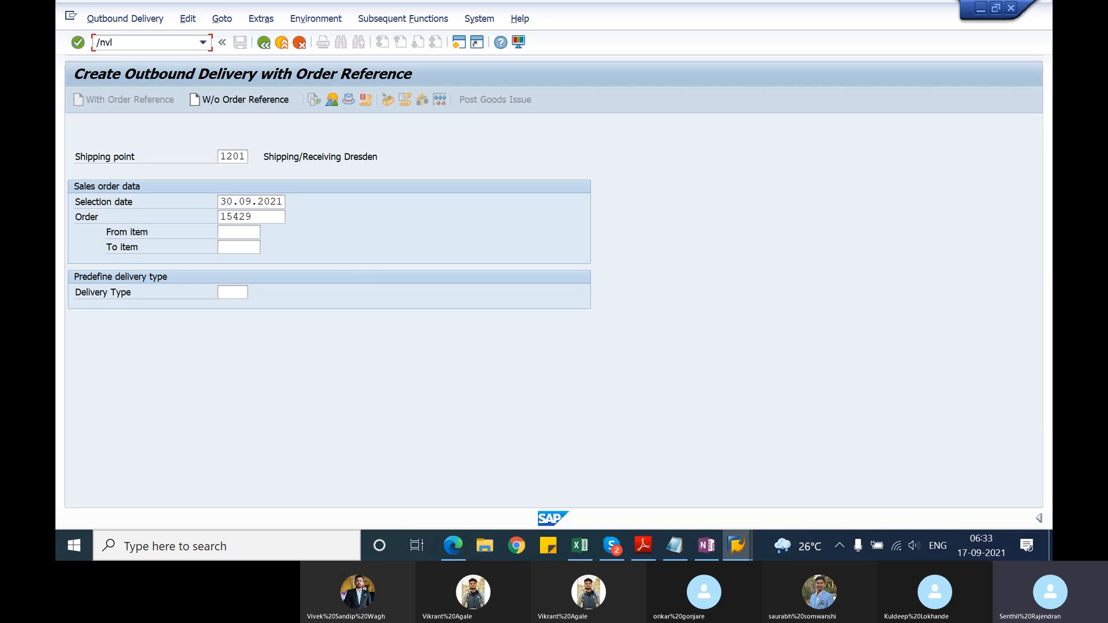
pyautogui.write('10a')
pyautogui.press('Return')
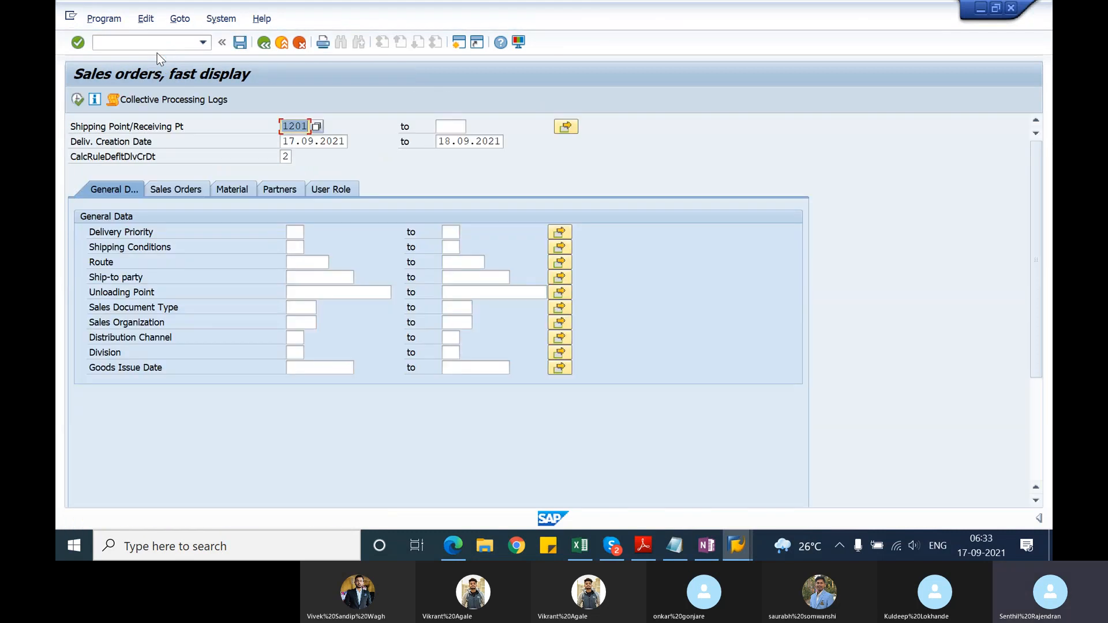
# Step: Leave the sales orders fast display and return to the SAP Easy Access screen
pyautogui.click(164, 43)
pyautogui.write('/o')
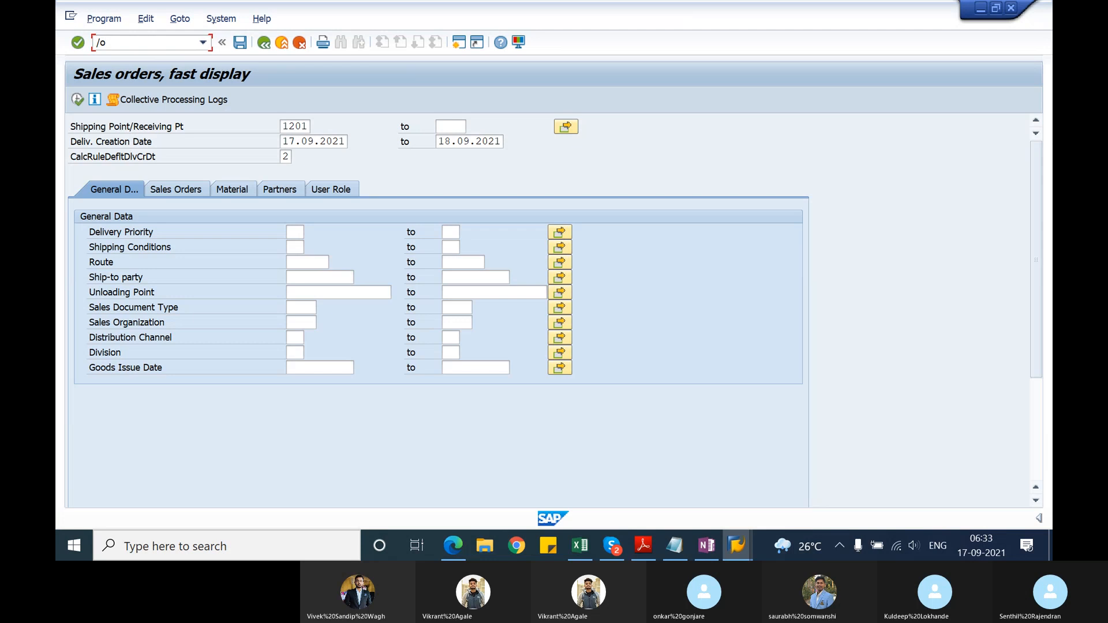
pyautogui.press('BackSpace')
pyautogui.write('n')
pyautogui.press('Return')
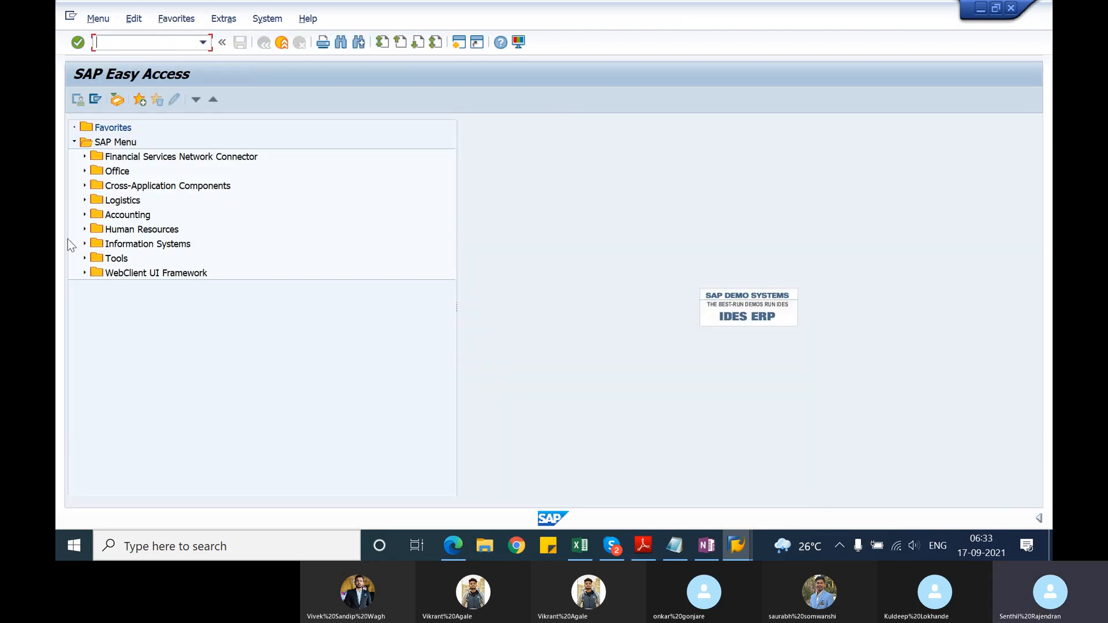
# Step: Look through the Logistics, Sales and Distribution, Shipping and Transportation folders for Group of Outbound Deliveries, and collapse Sales and Distribution again
pyautogui.click(84, 200)
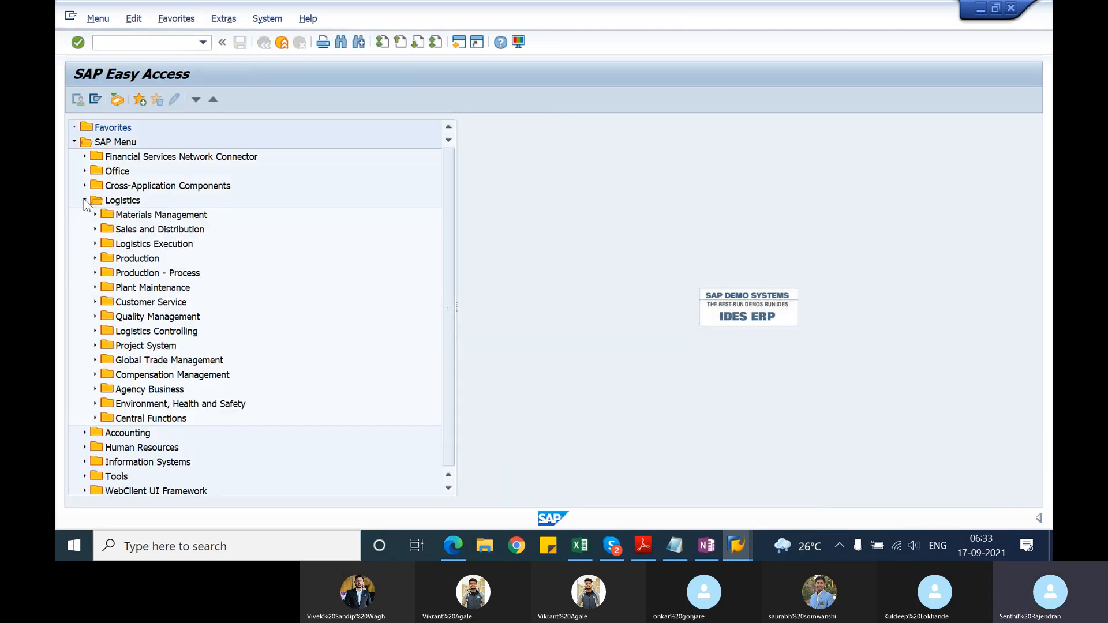
pyautogui.click(95, 229)
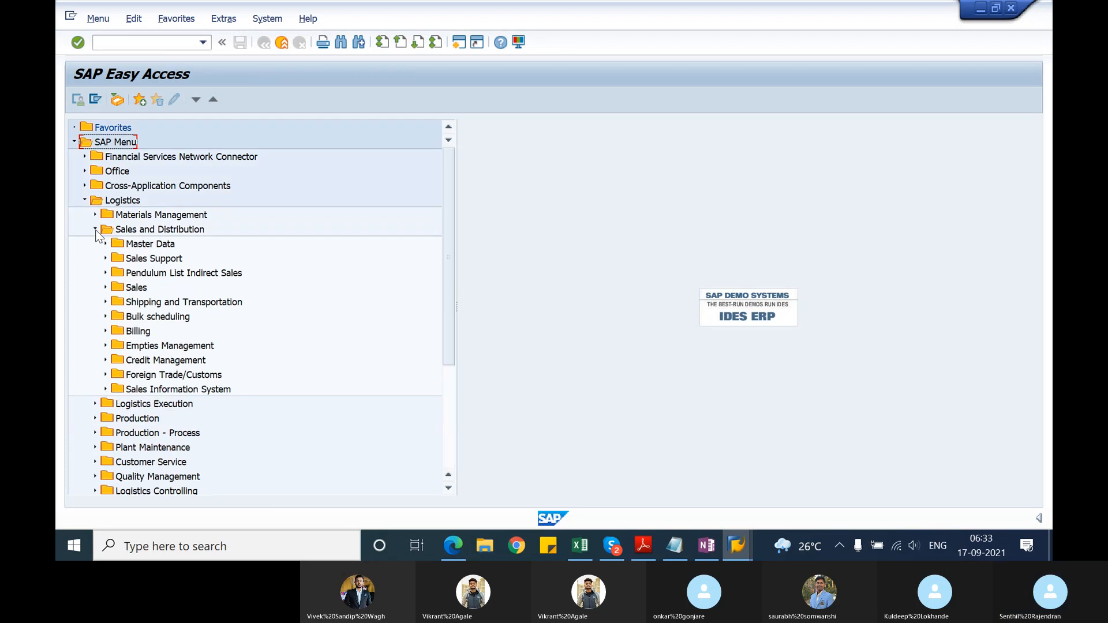
pyautogui.click(106, 302)
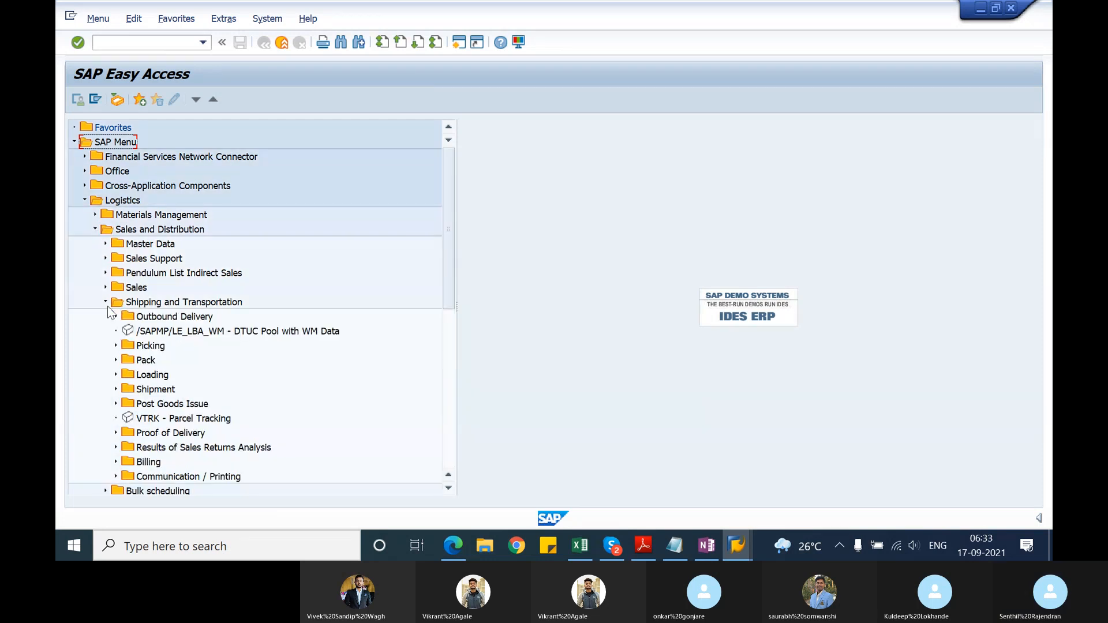
pyautogui.click(117, 317)
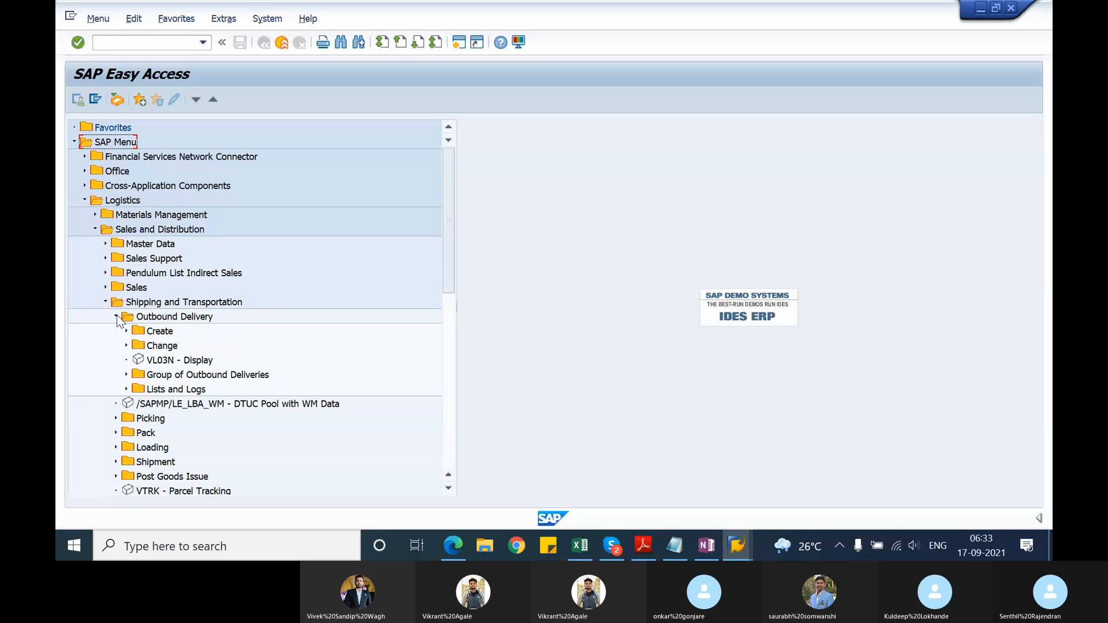
pyautogui.click(127, 375)
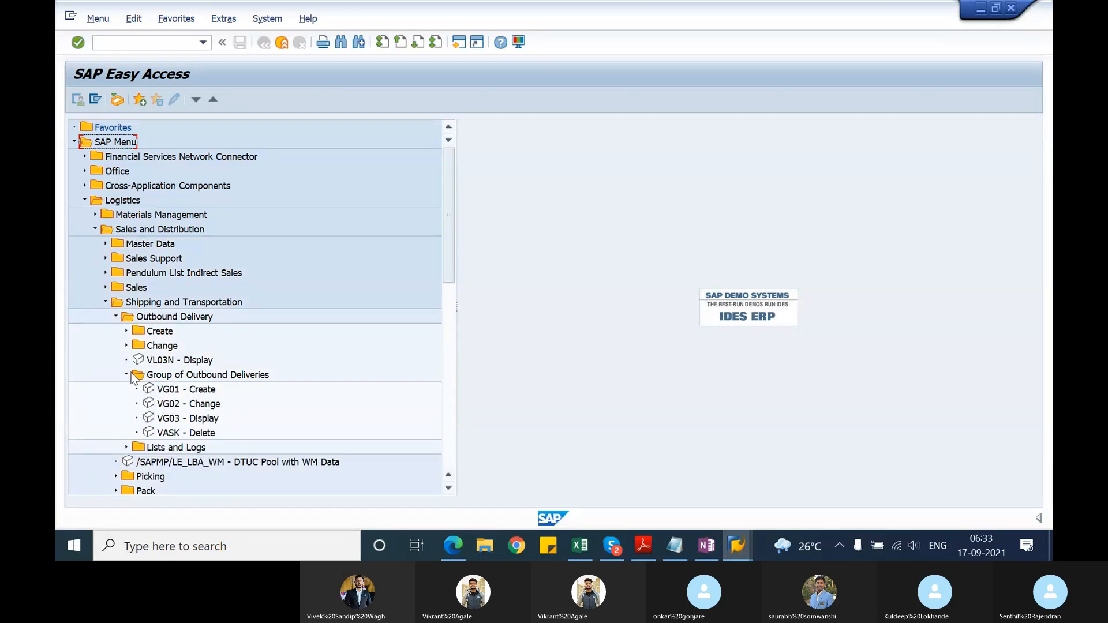
pyautogui.click(127, 375)
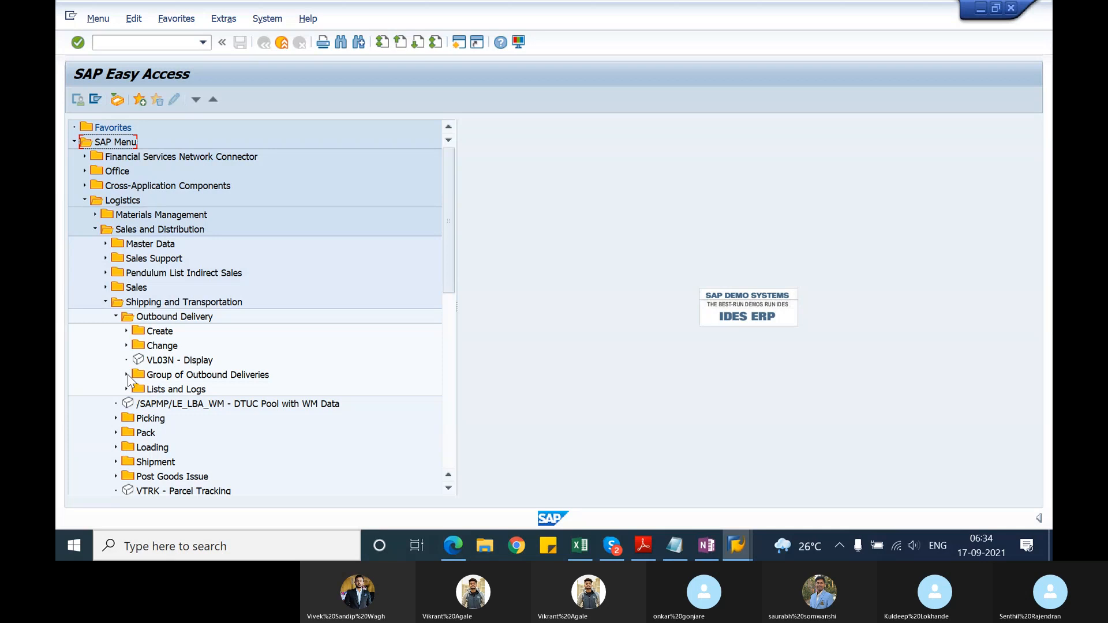
pyautogui.click(116, 316)
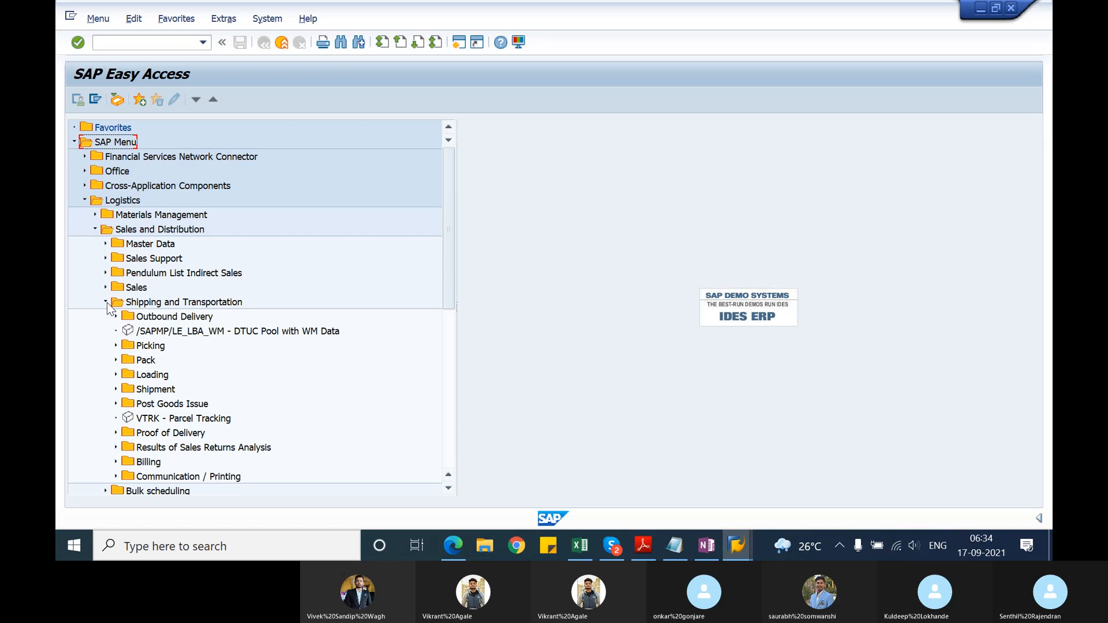
pyautogui.click(106, 302)
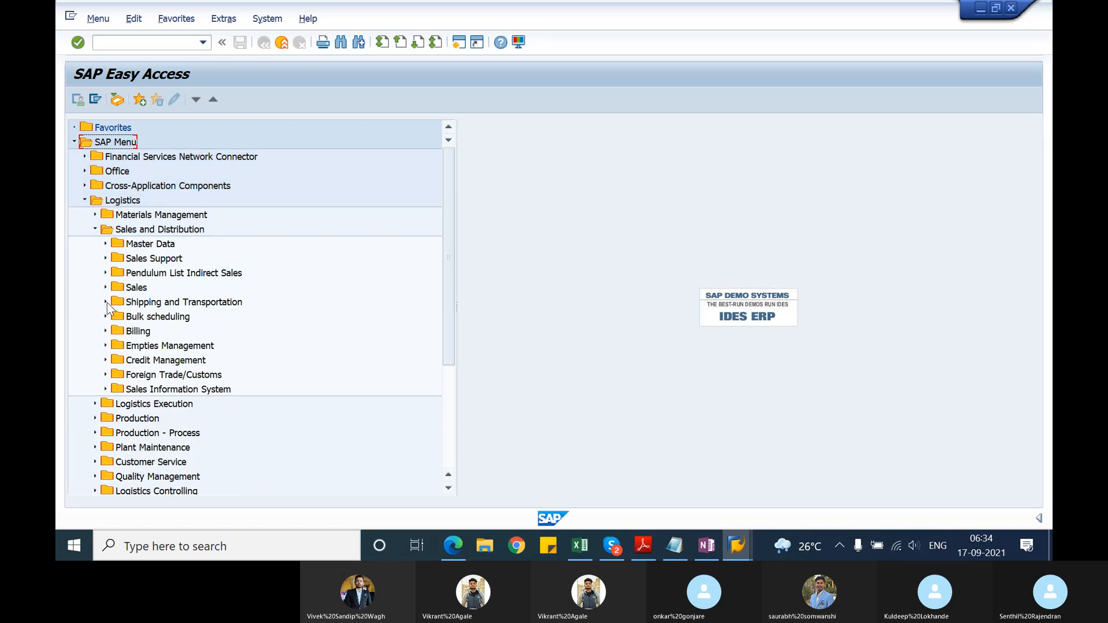
pyautogui.click(96, 229)
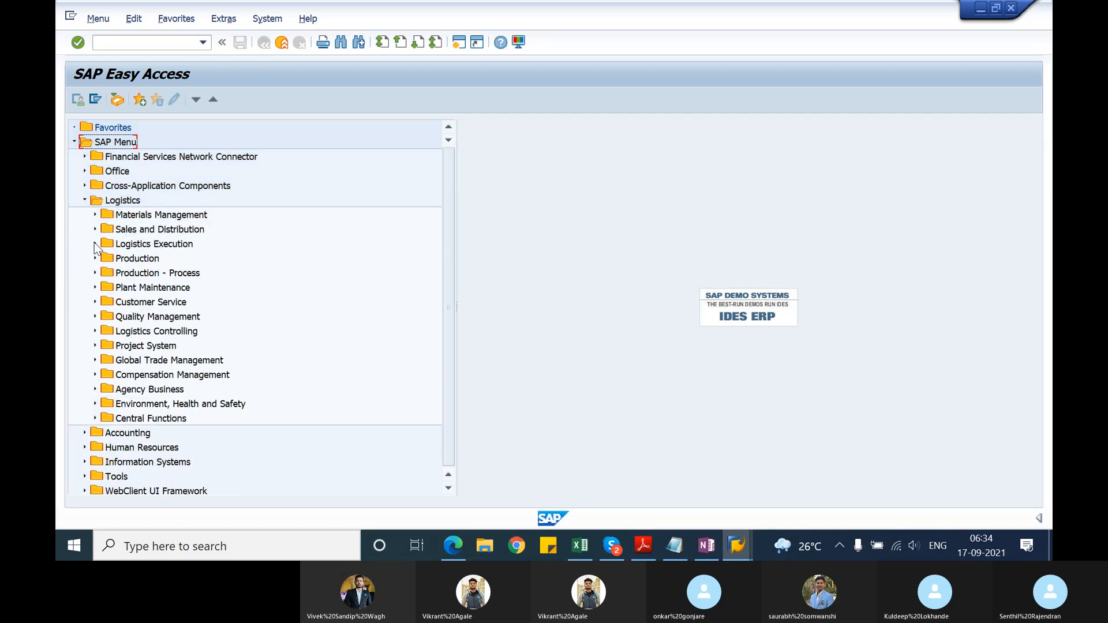
# Step: Look through Logistics Execution and its Outbound Process folder, and collapse both again
pyautogui.click(95, 244)
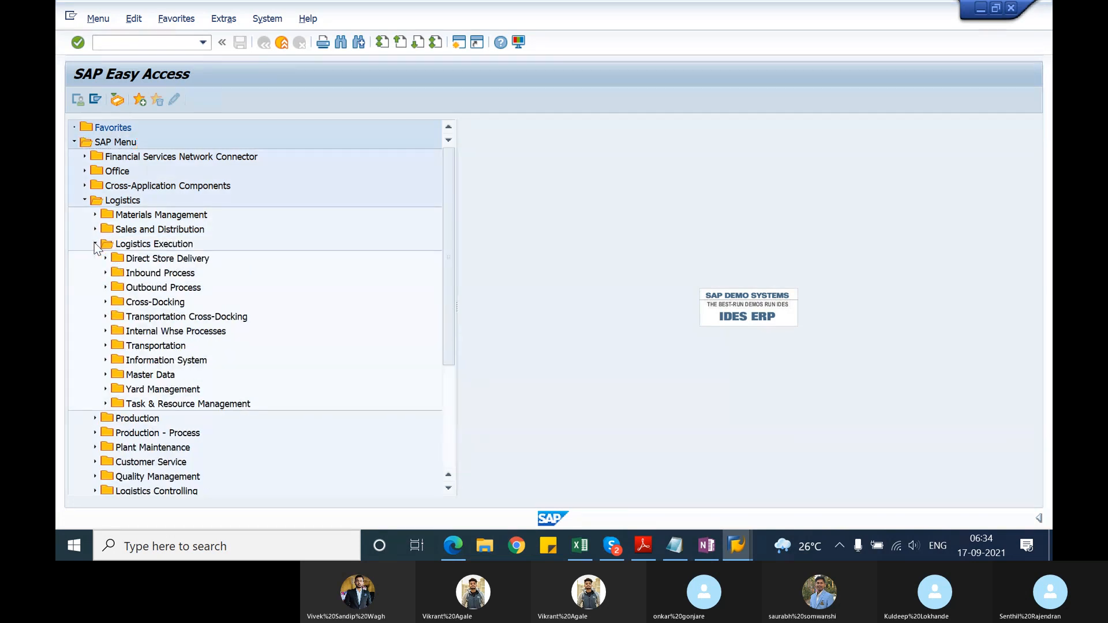
pyautogui.click(106, 288)
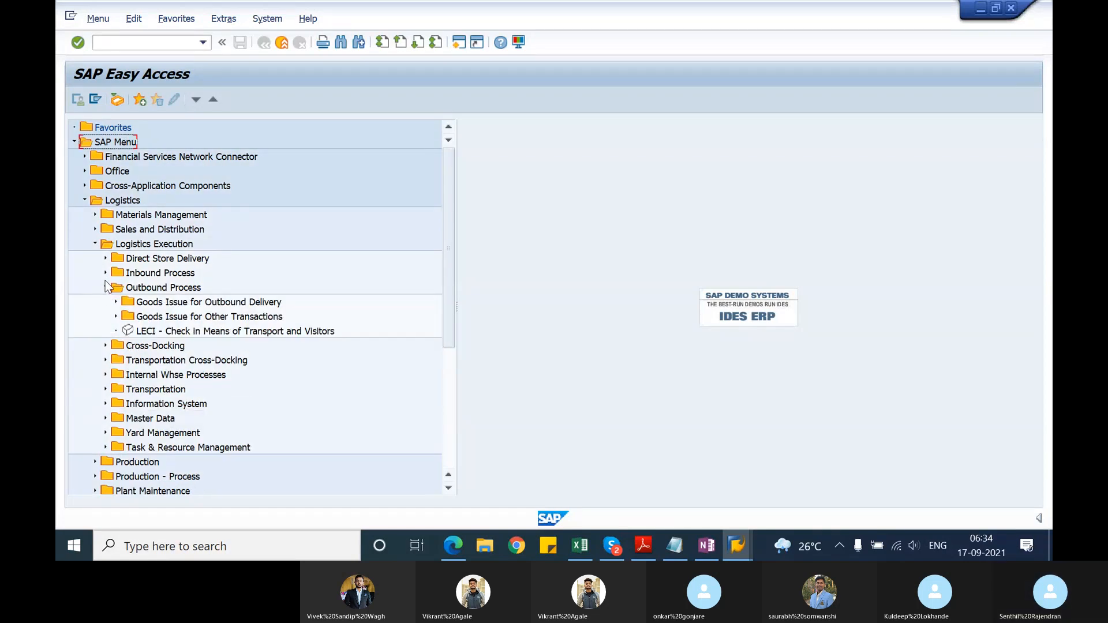
pyautogui.click(106, 288)
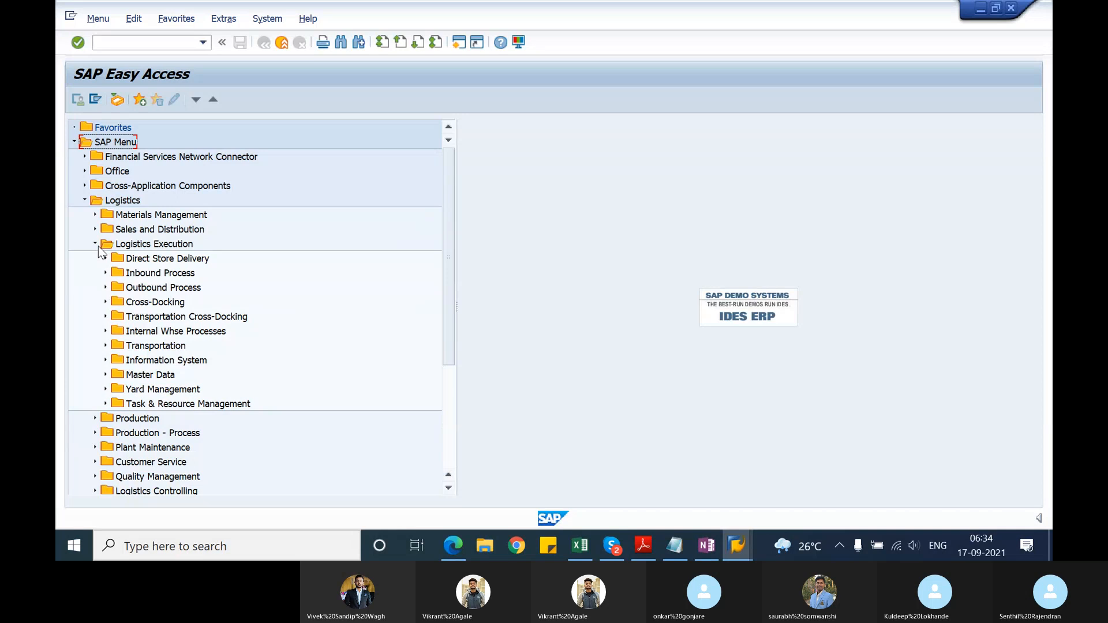
pyautogui.click(96, 244)
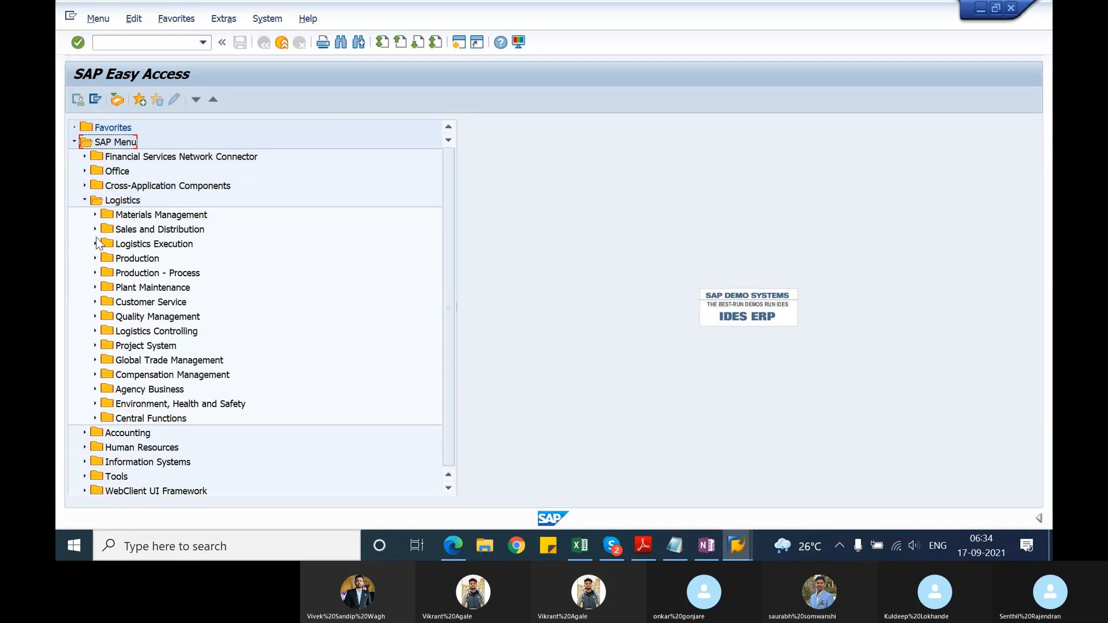
# Step: Expand Sales and Distribution, Shipping and Transportation, Outbound Delivery, and look into its Lists and Logs and Group of Outbound Deliveries folders
pyautogui.click(95, 229)
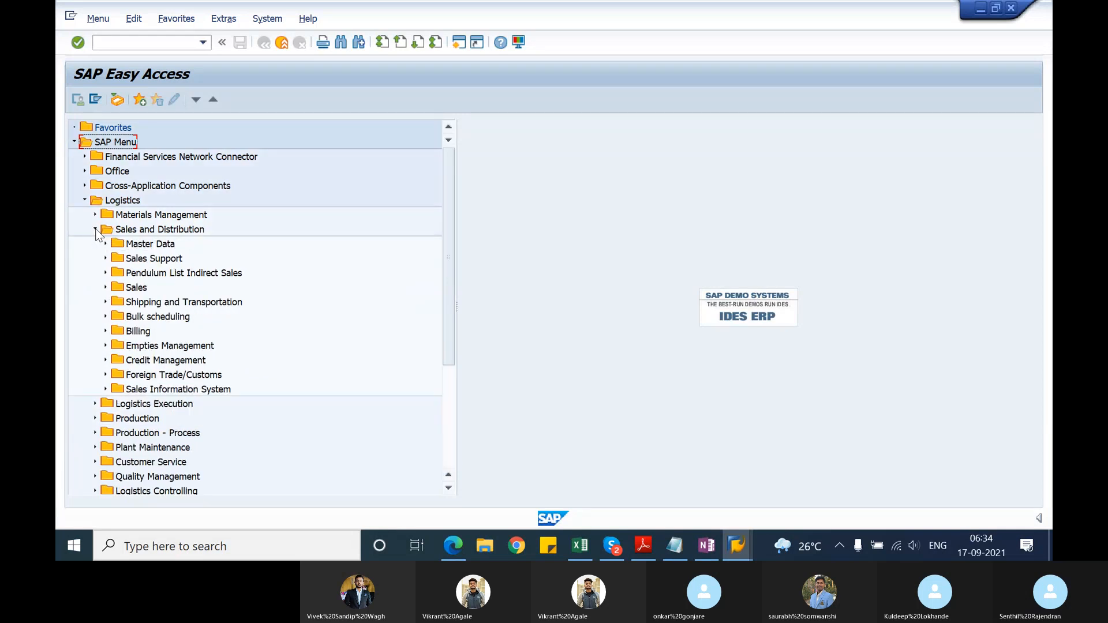
pyautogui.click(106, 303)
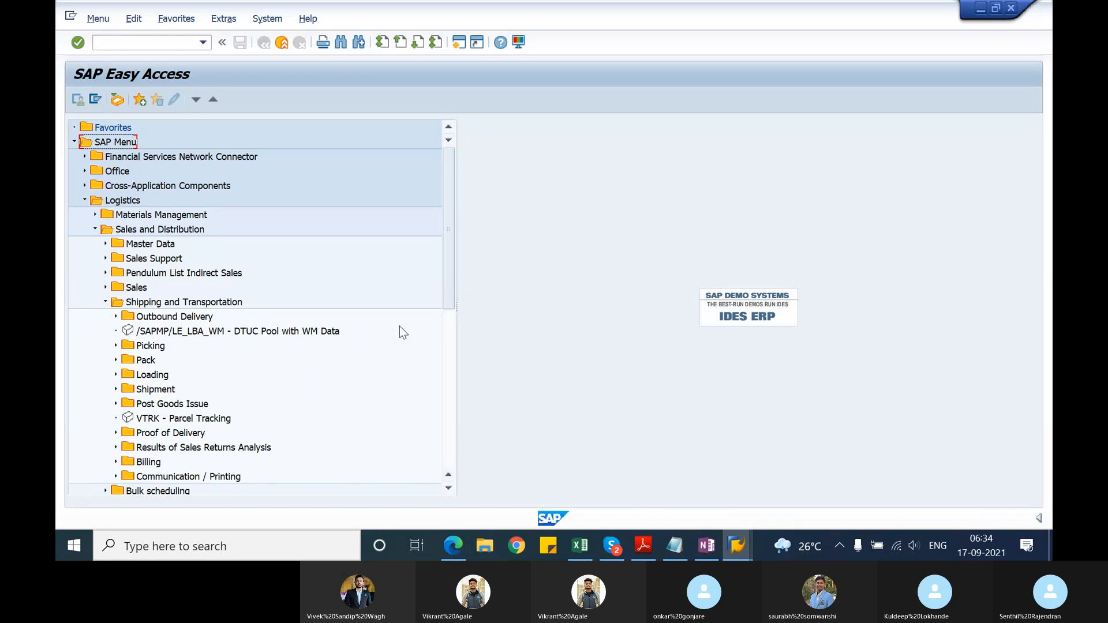
pyautogui.moveTo(445, 301); pyautogui.dragTo(445, 332)
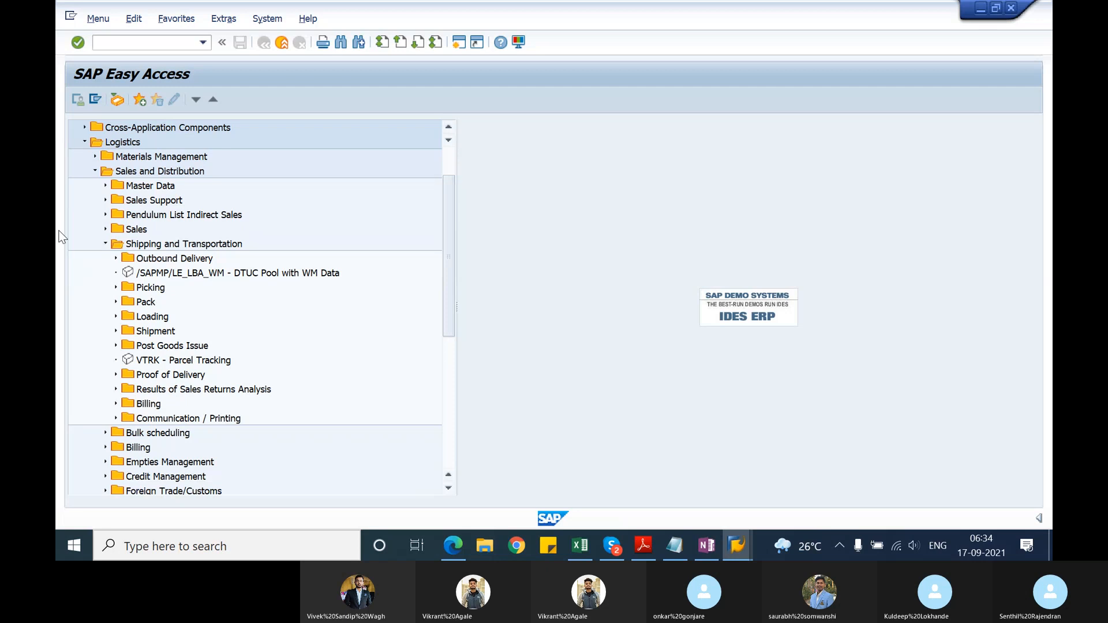
pyautogui.click(115, 259)
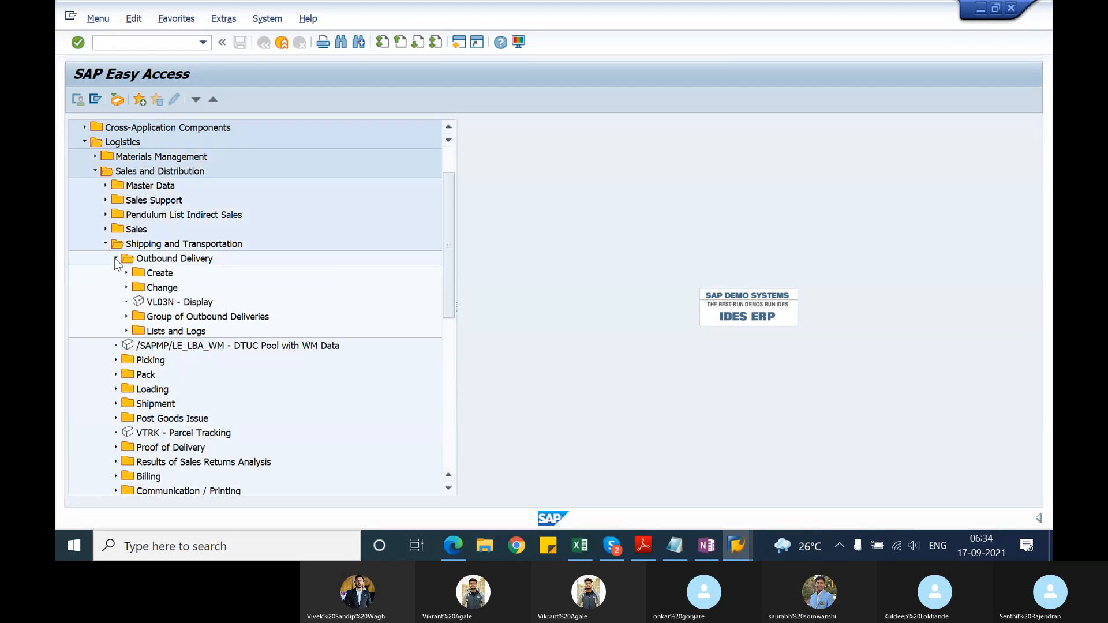
pyautogui.click(127, 331)
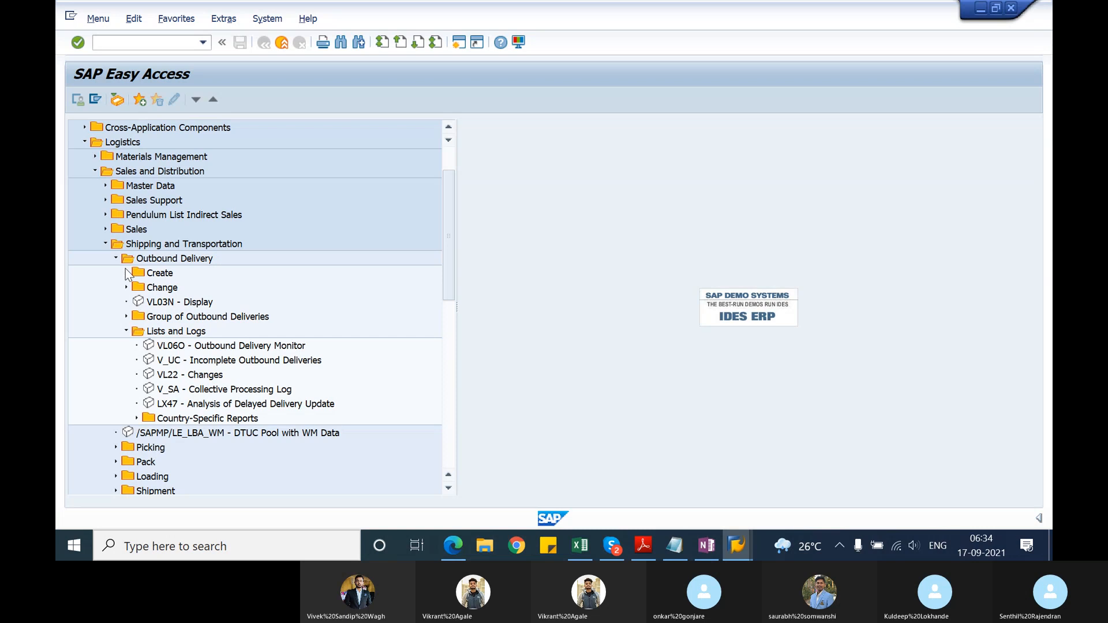
pyautogui.click(127, 316)
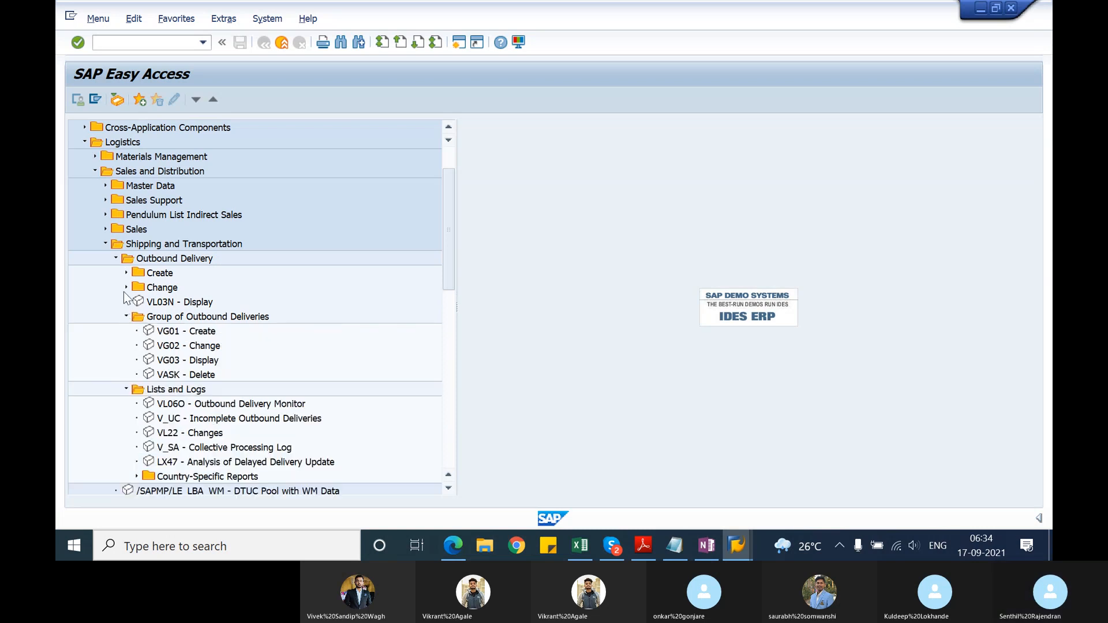
# Step: Open VL10A - Sales Orders under Outbound Delivery, Create, Collective Processing of Documents Due for Delivery
pyautogui.click(127, 273)
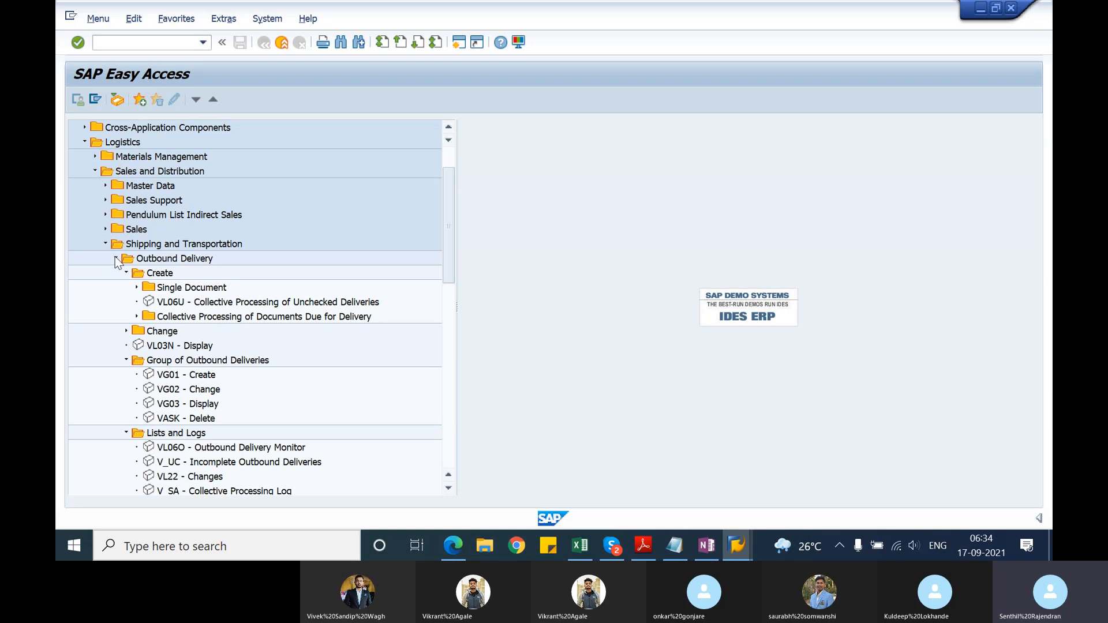
pyautogui.click(137, 287)
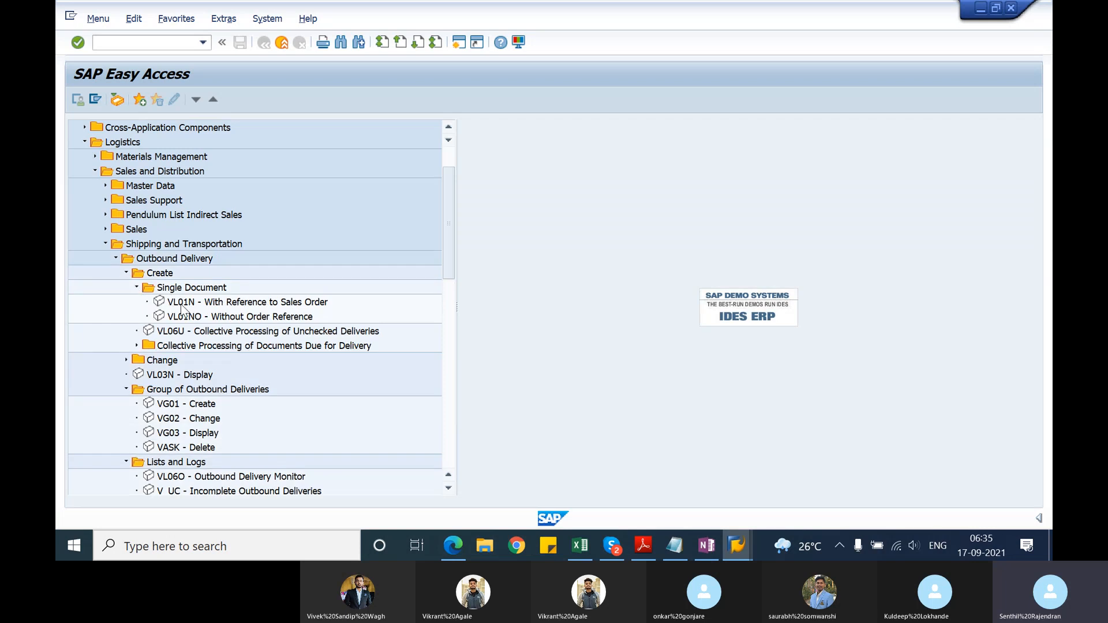
pyautogui.click(136, 286)
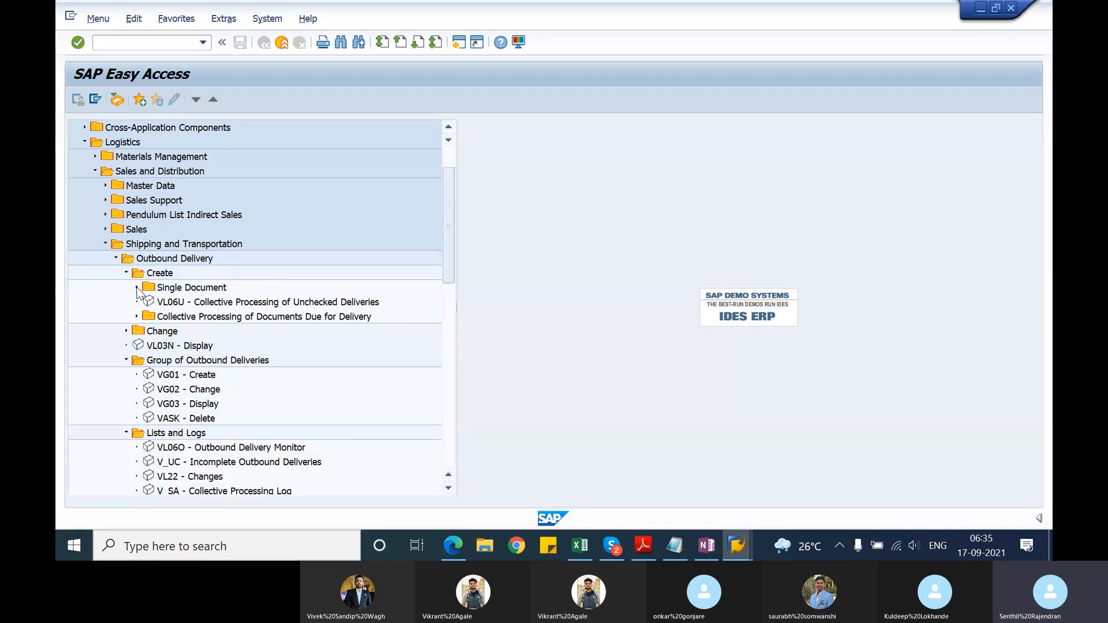
pyautogui.click(137, 316)
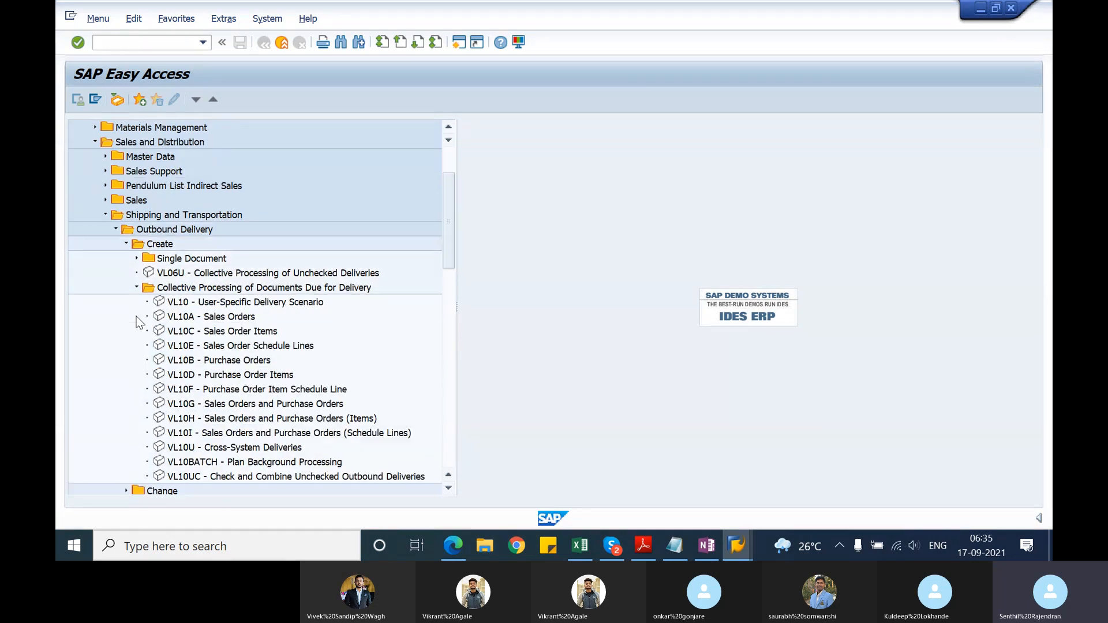
pyautogui.doubleClick(174, 317)
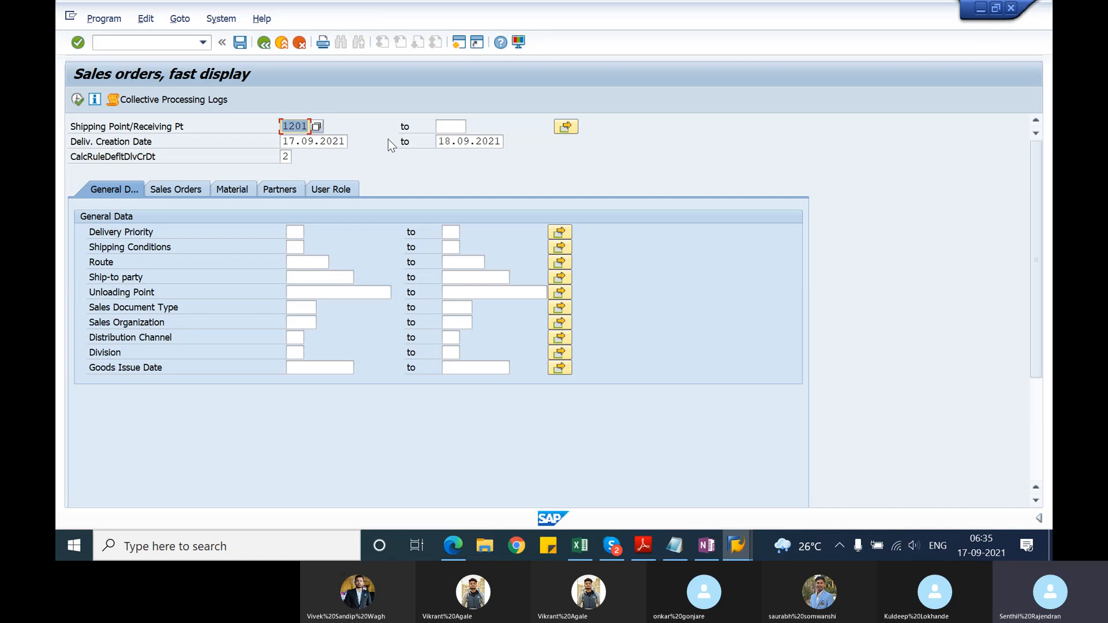
# Step: Set the end of the delivery creation date range to 30.09.2021
pyautogui.click(450, 141)
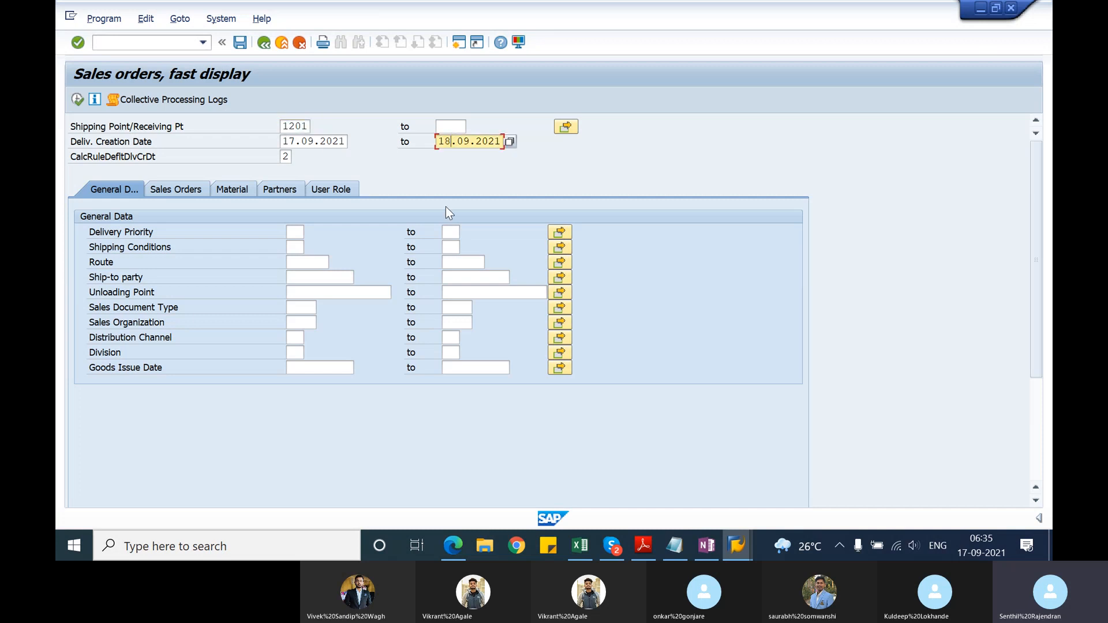
pyautogui.press('BackSpace')
pyautogui.press('BackSpace')
pyautogui.write('30')
pyautogui.press('Tab')
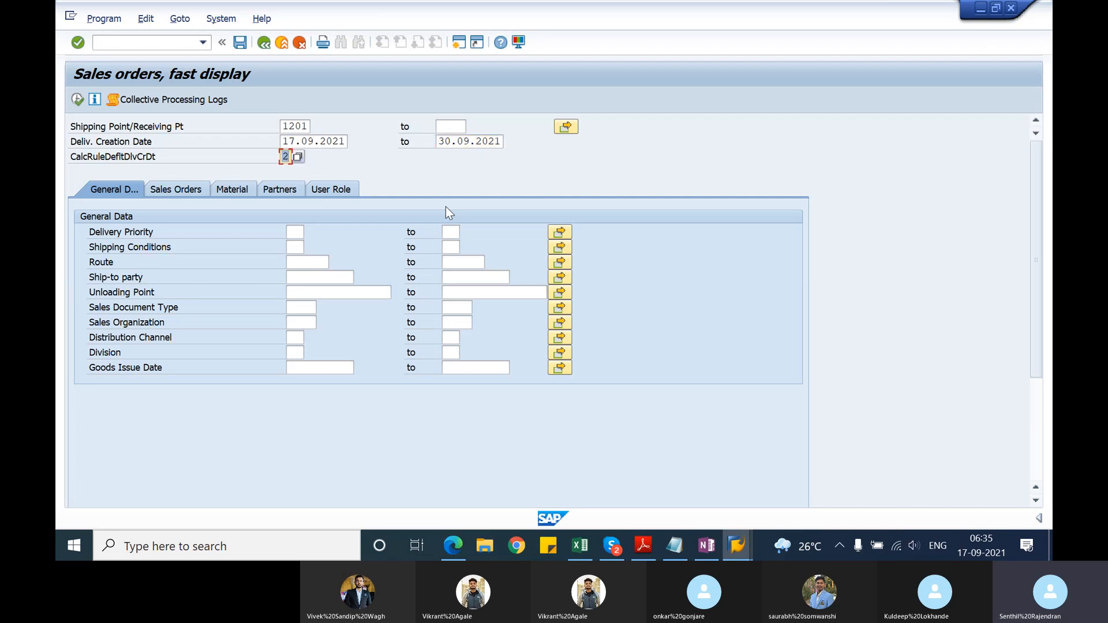
# Step: Restrict the sales document selection to the two standard orders' numbers and execute the due list
pyautogui.click(181, 189)
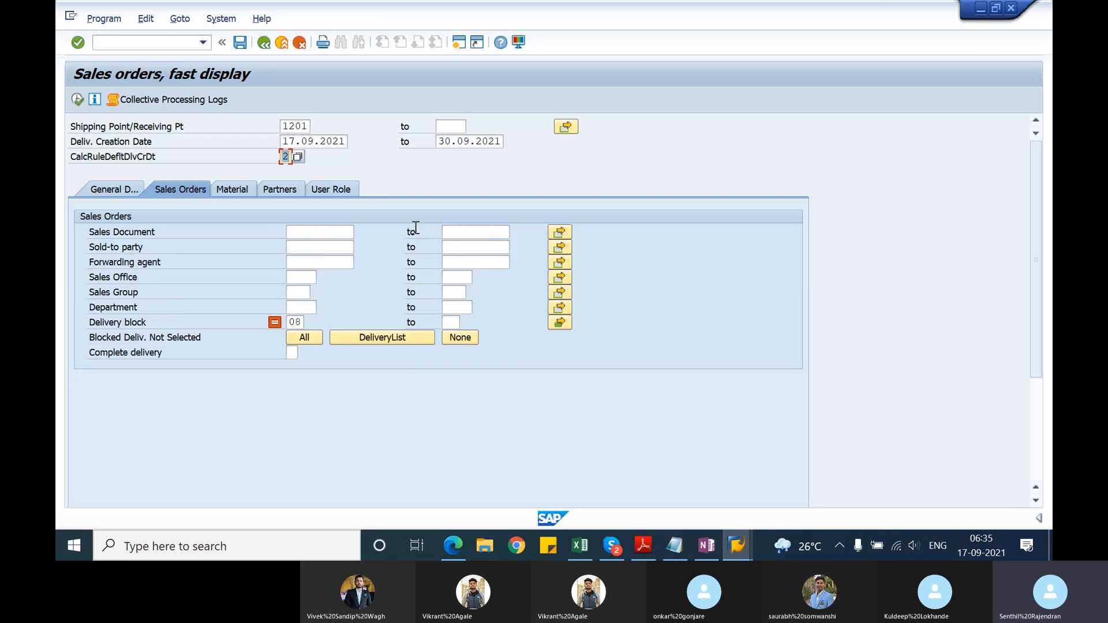
pyautogui.click(559, 233)
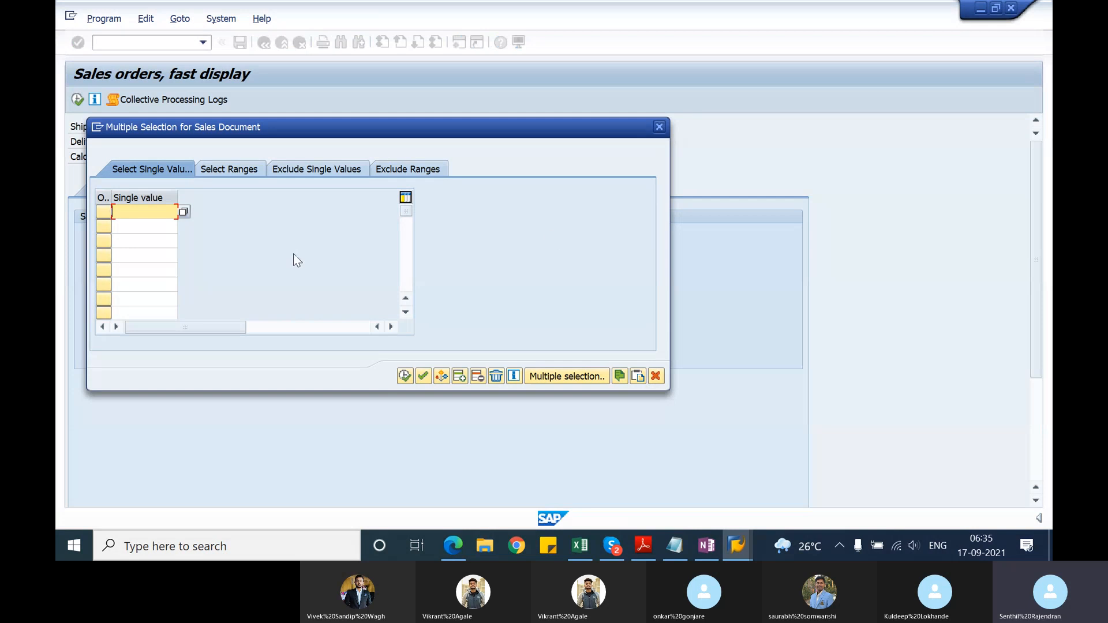
pyautogui.write('15428')
pyautogui.press('Down')
pyautogui.write('15')
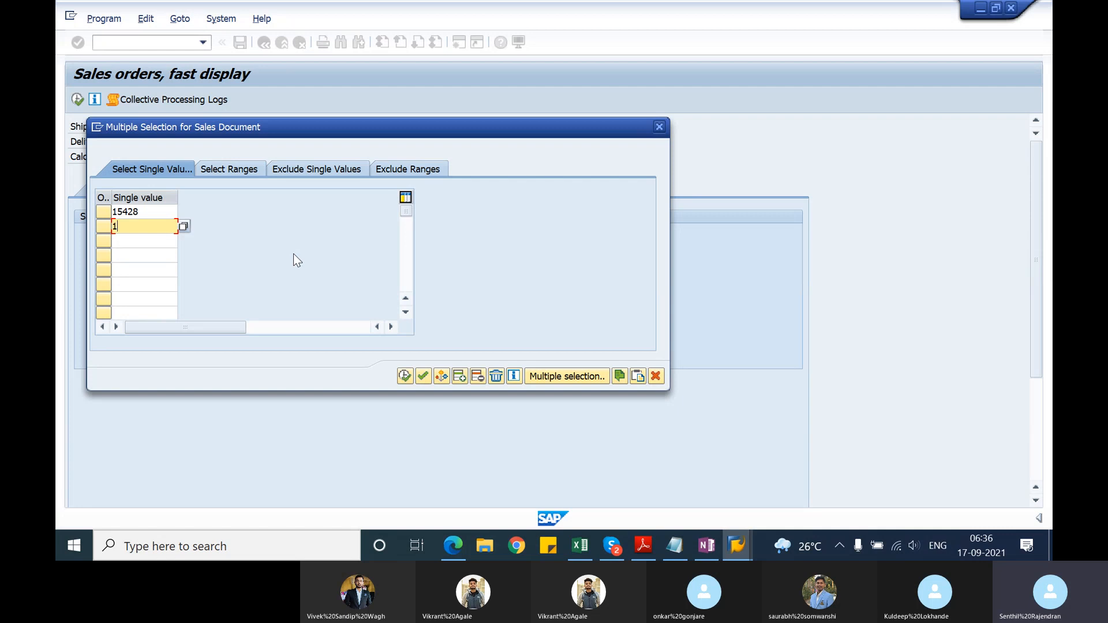
pyautogui.write('429')
pyautogui.click(403, 376)
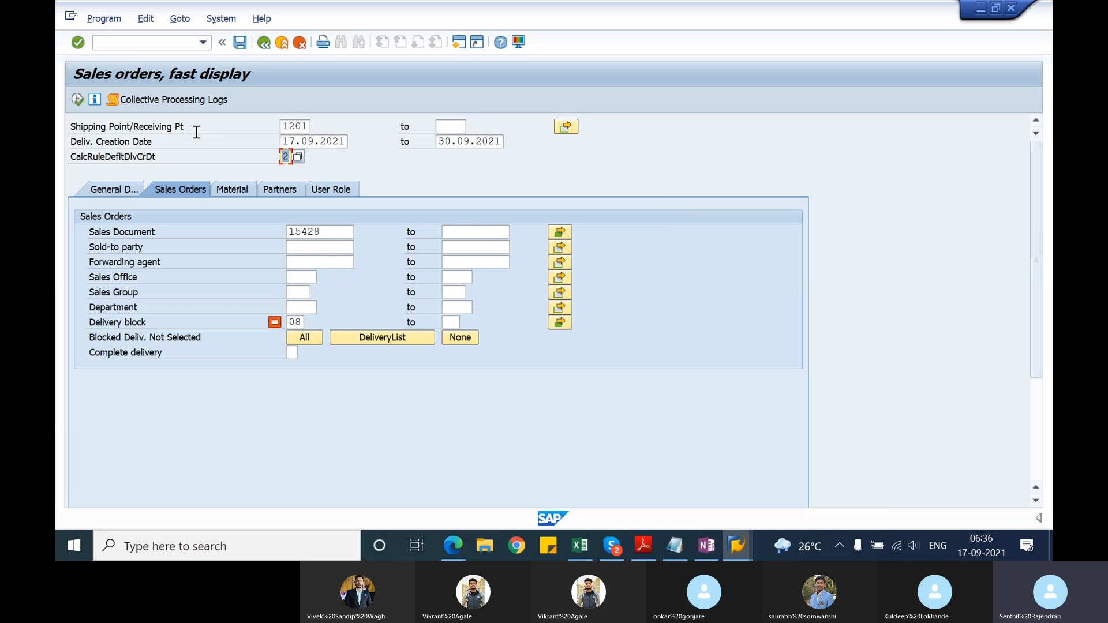
pyautogui.click(77, 100)
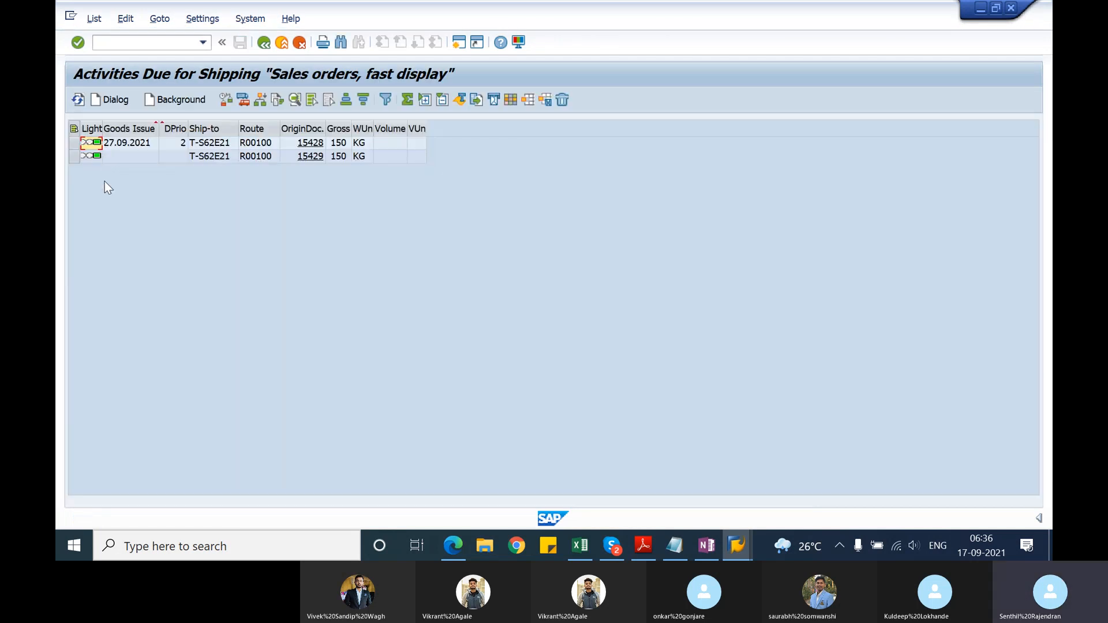
# Step: Check the ship-to party and route of both orders due for shipping, and return to the selection screen
pyautogui.click(74, 143)
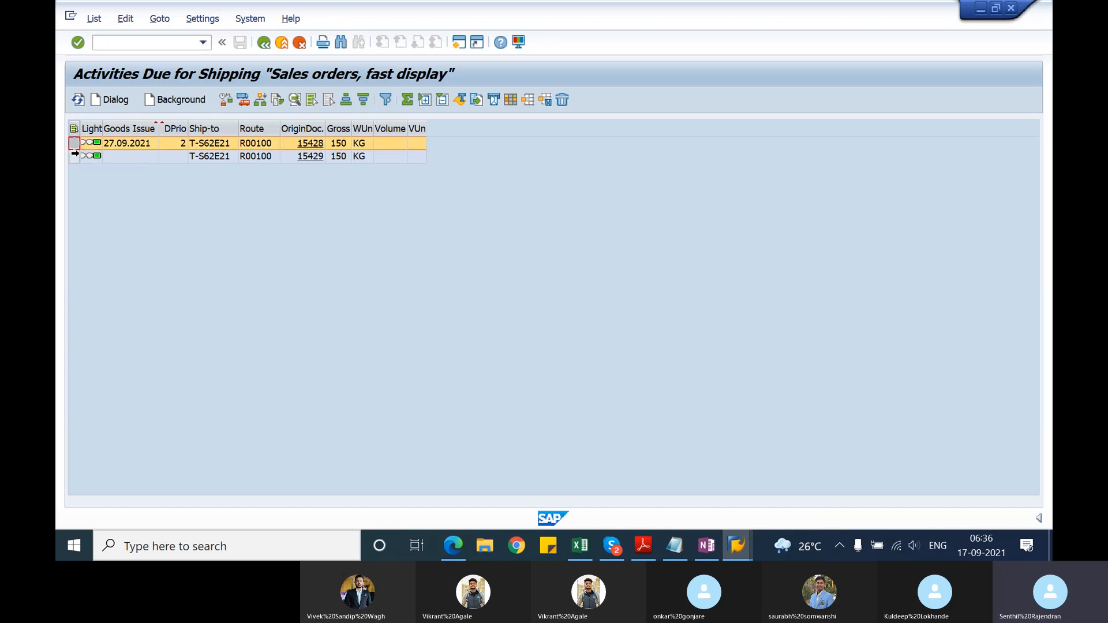
pyautogui.click(72, 157)
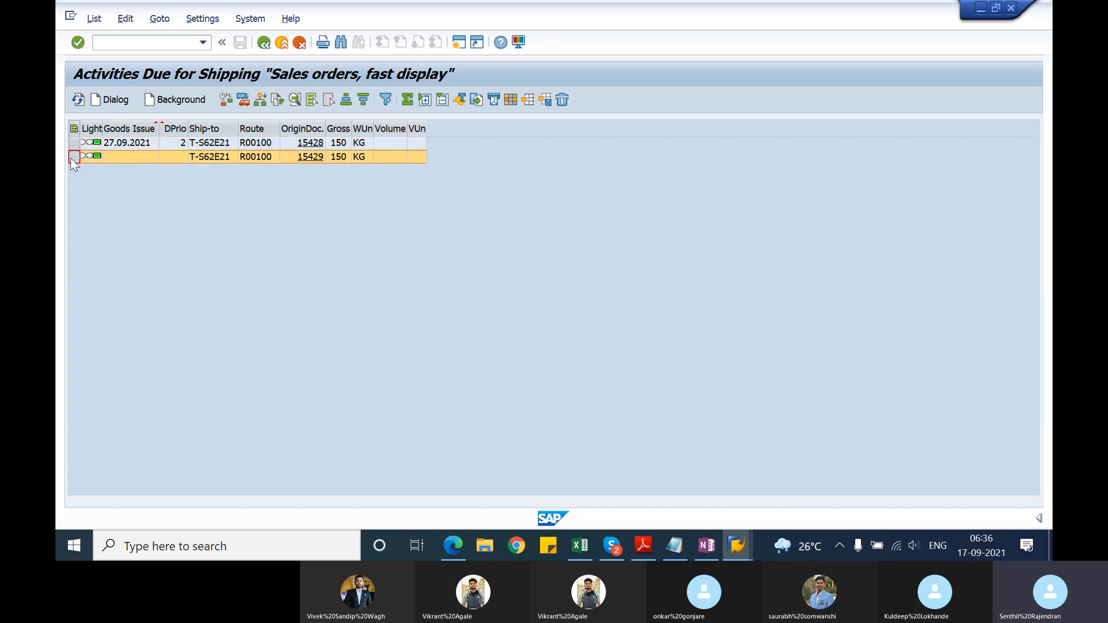
pyautogui.click(210, 146)
pyautogui.click(265, 147)
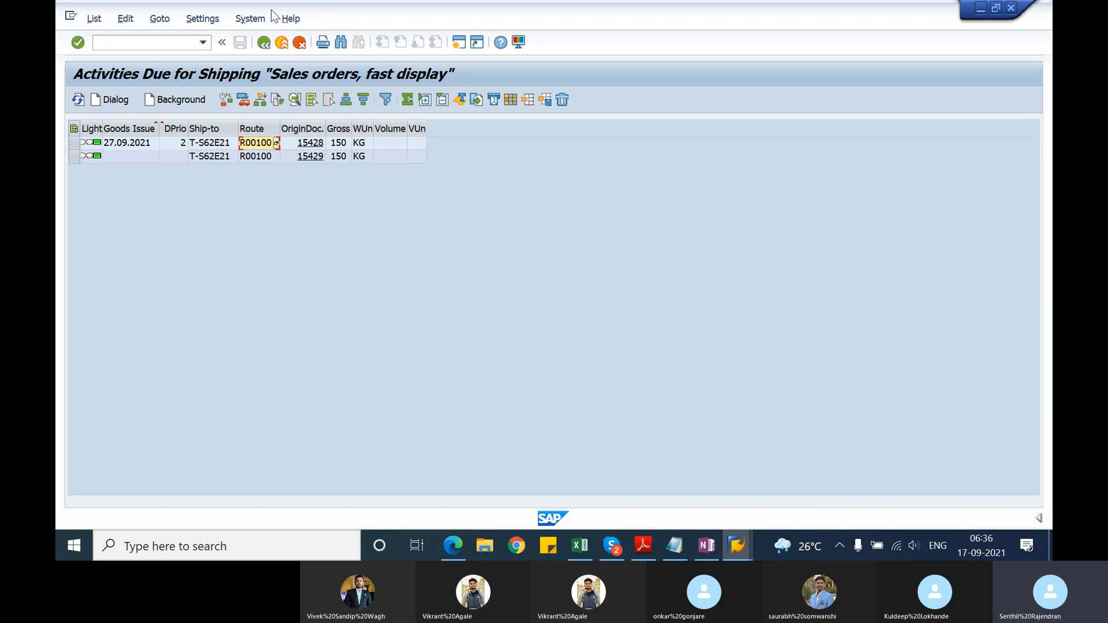
pyautogui.click(264, 43)
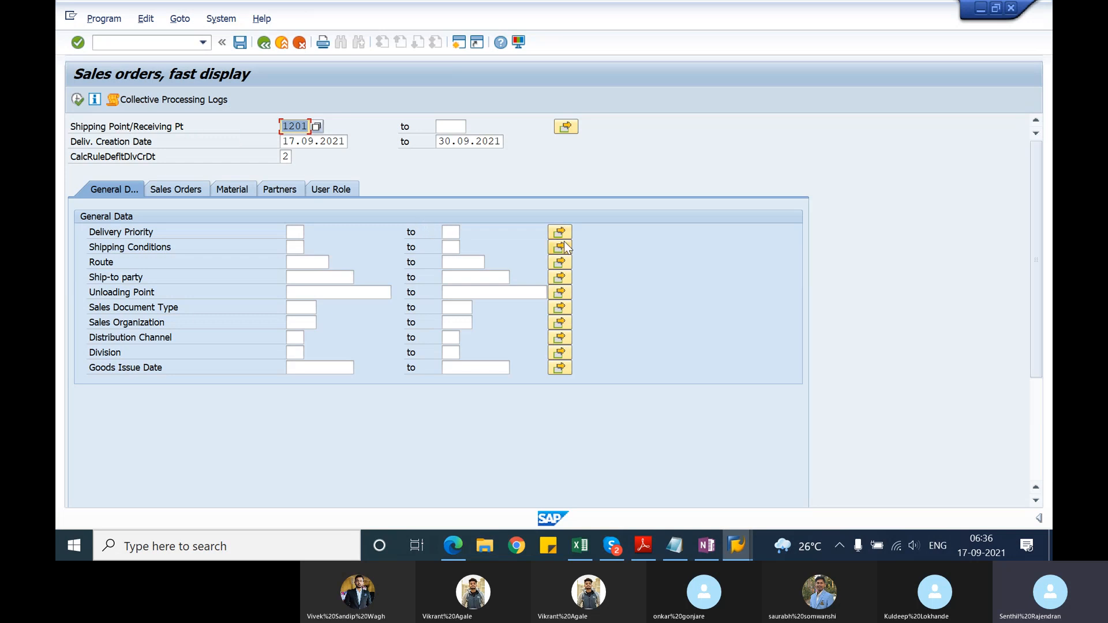
# Step: Clear all single values from the sales document selection and execute the due list for the shipping point
pyautogui.click(195, 192)
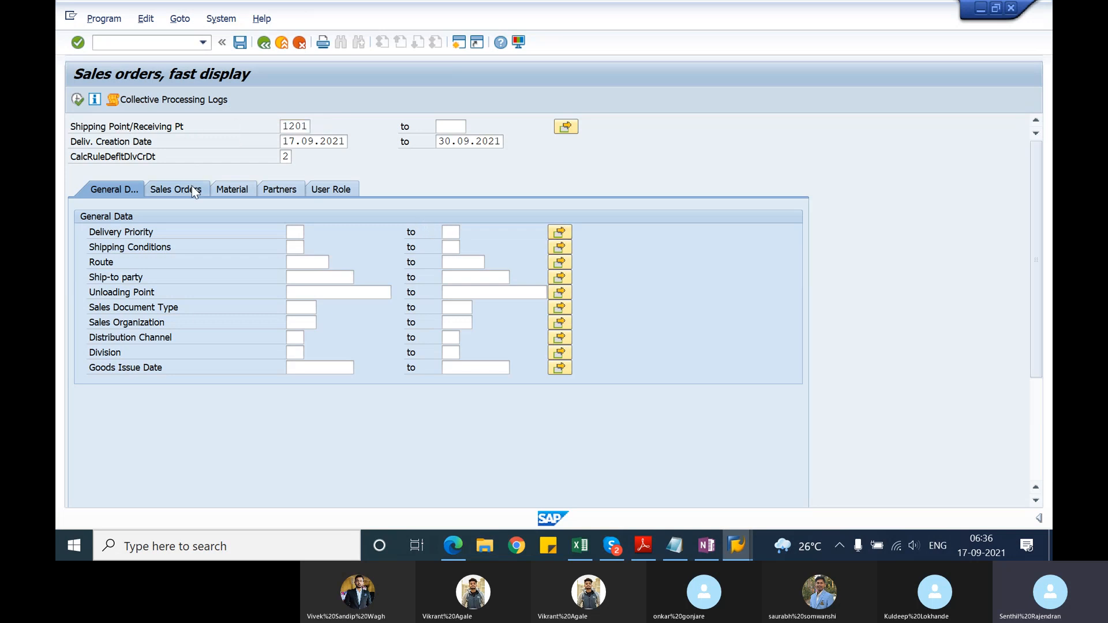
pyautogui.click(559, 232)
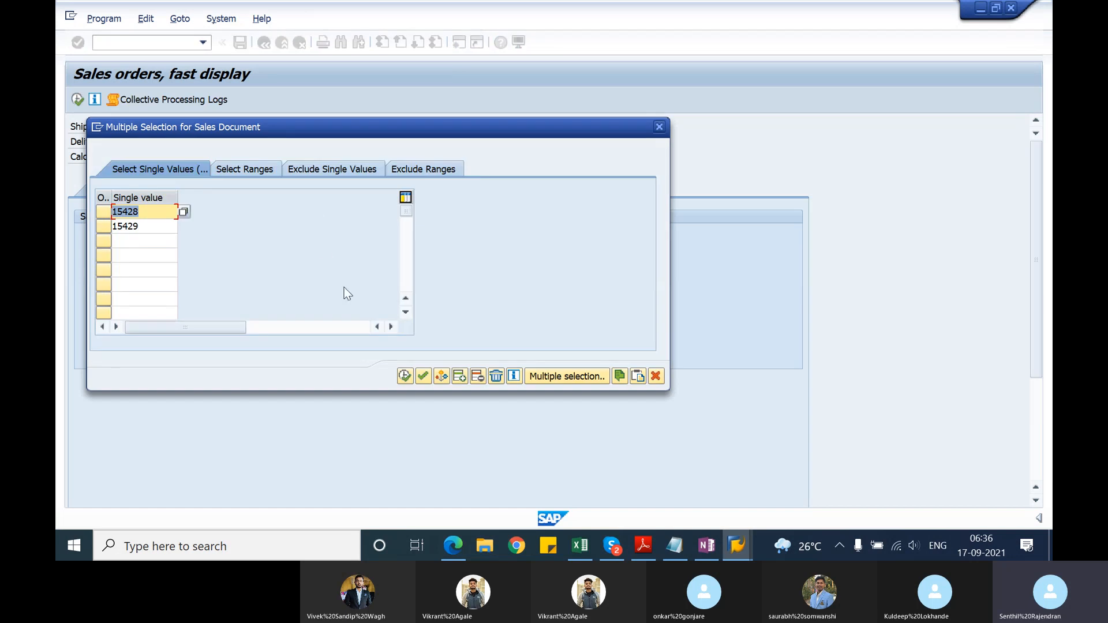
pyautogui.click(498, 377)
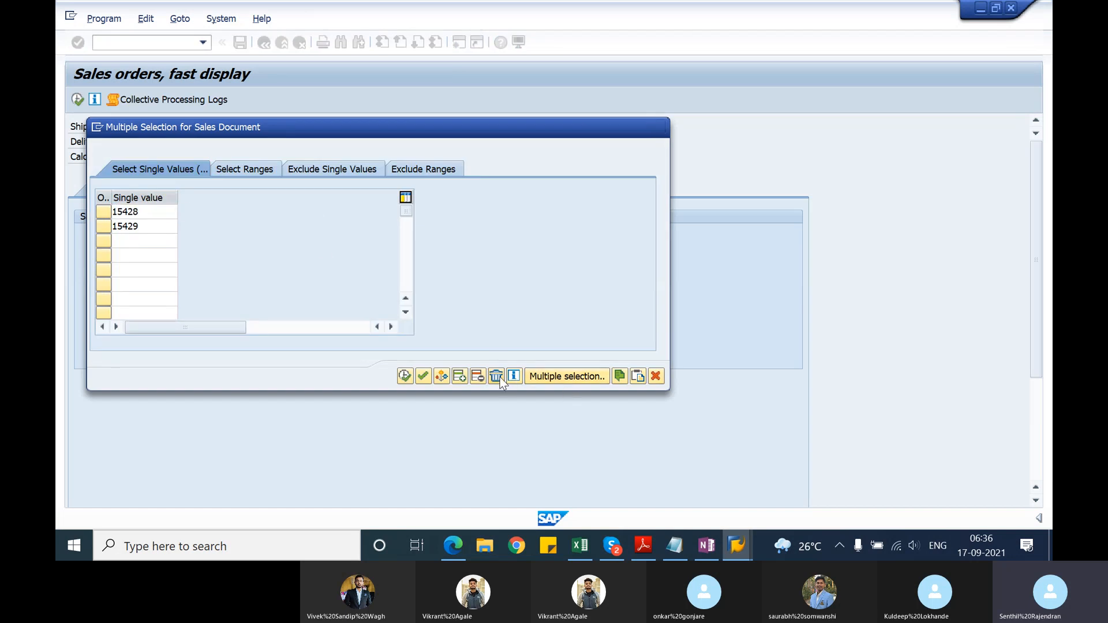
pyautogui.click(406, 376)
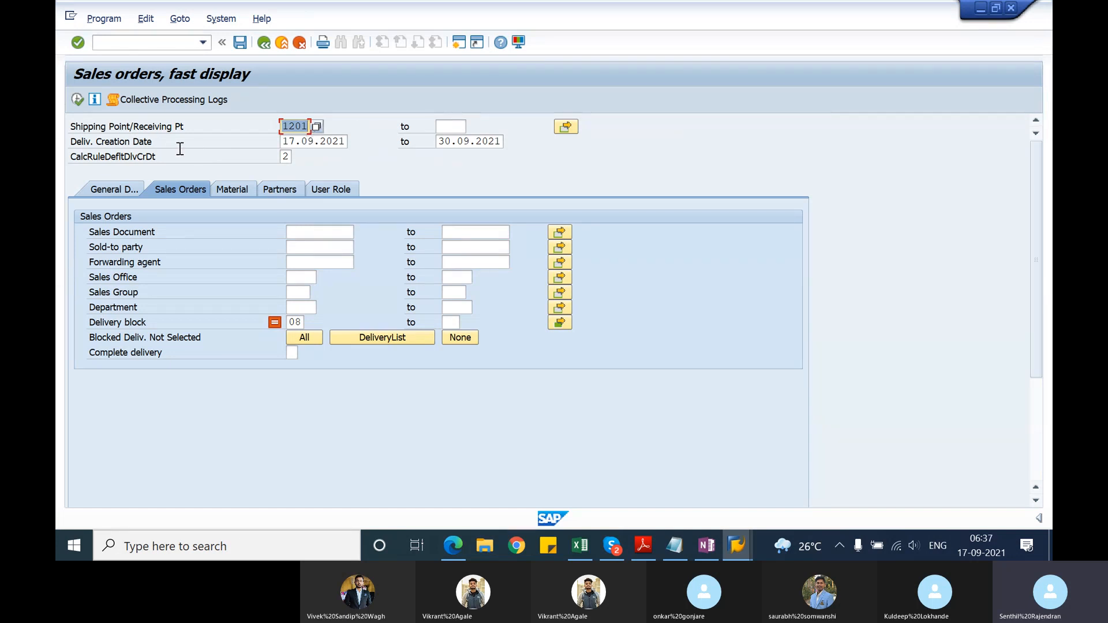
pyautogui.click(78, 100)
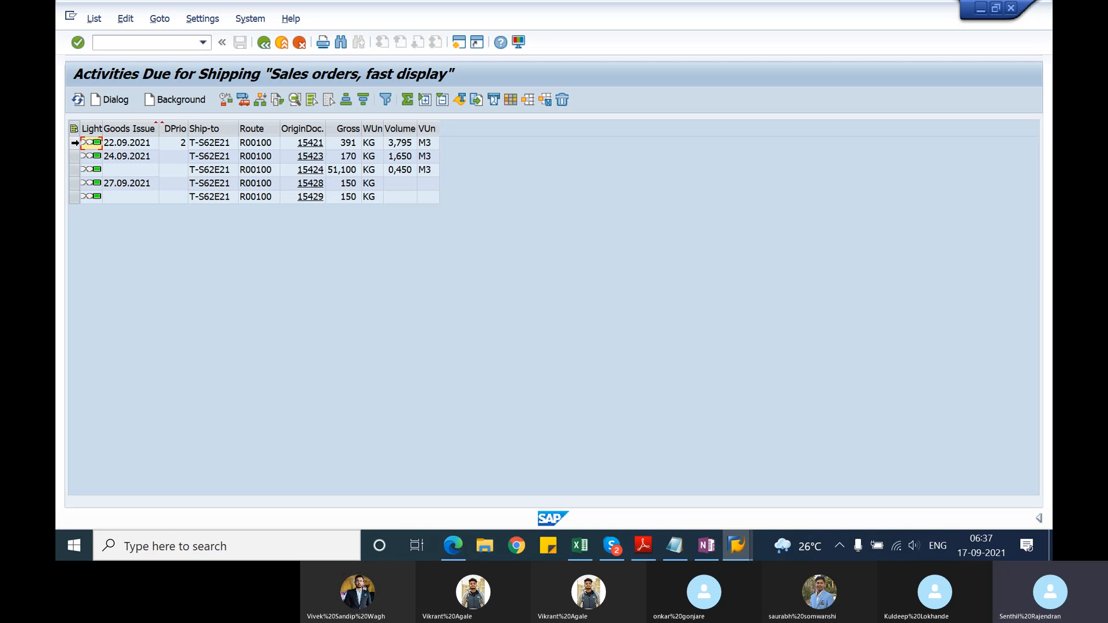
# Step: Select the first two orders in the due list and create their deliveries in the background
pyautogui.moveTo(74, 143); pyautogui.dragTo(71, 164)
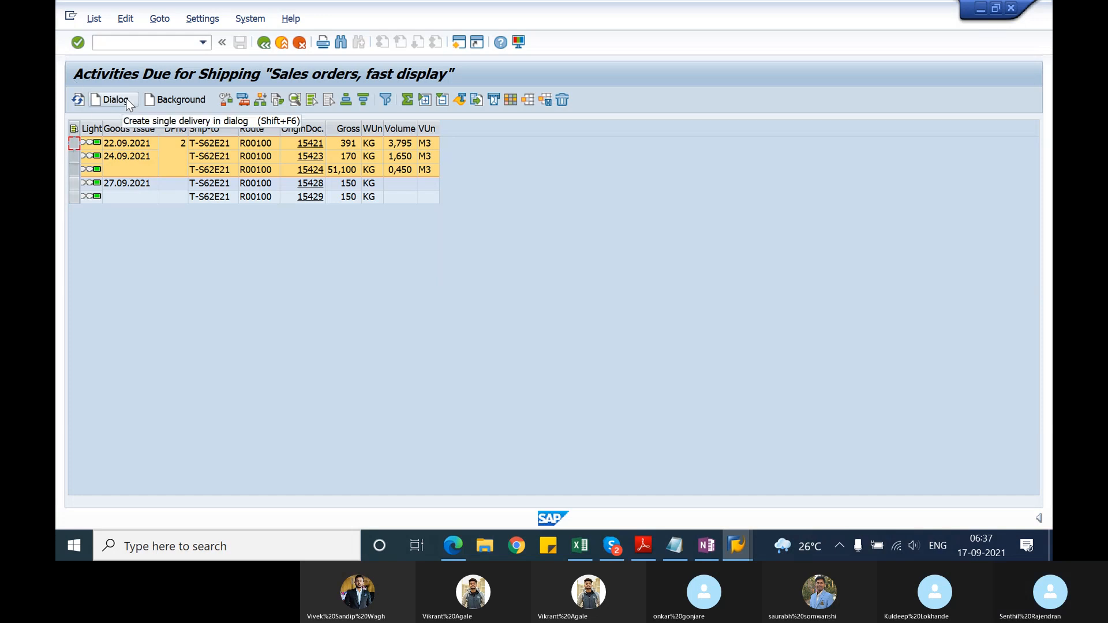
pyautogui.click(74, 145)
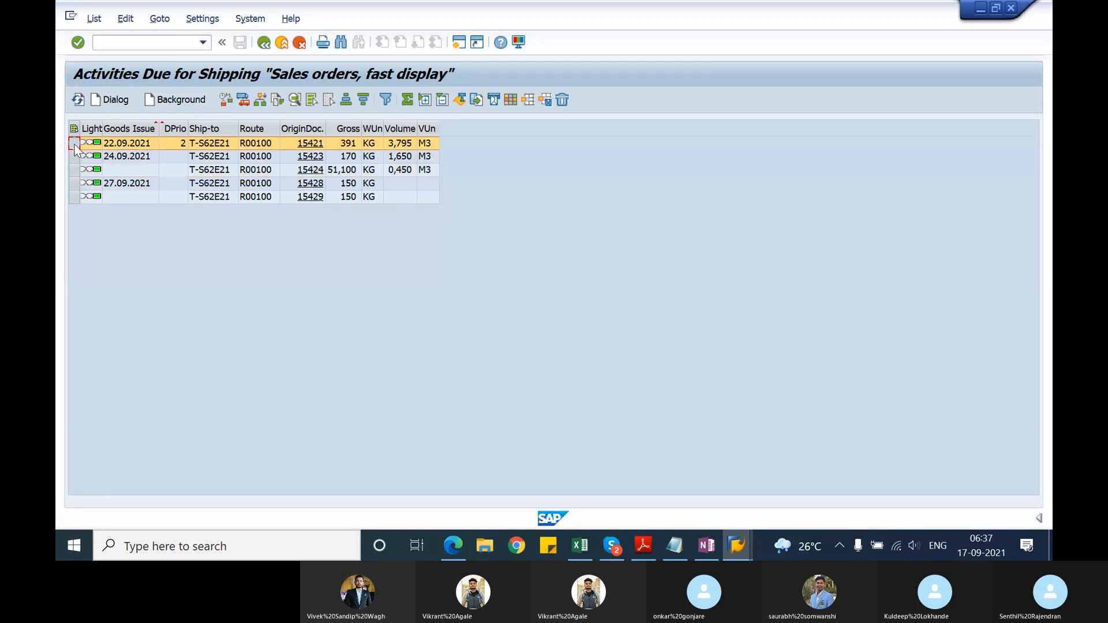
pyautogui.moveTo(75, 144); pyautogui.dragTo(73, 156)
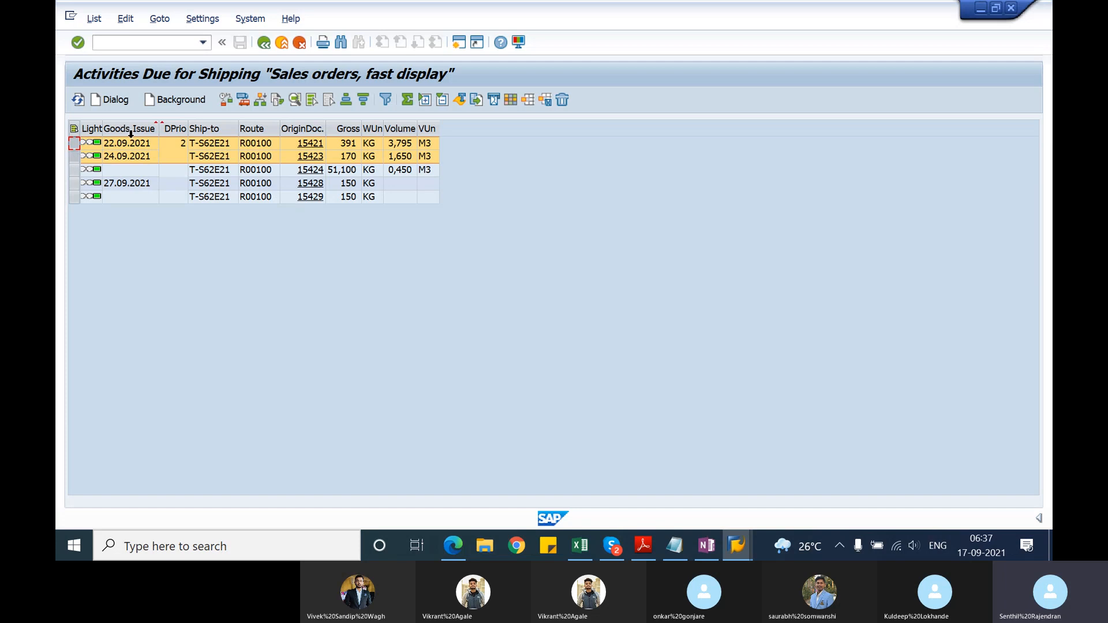
pyautogui.click(168, 101)
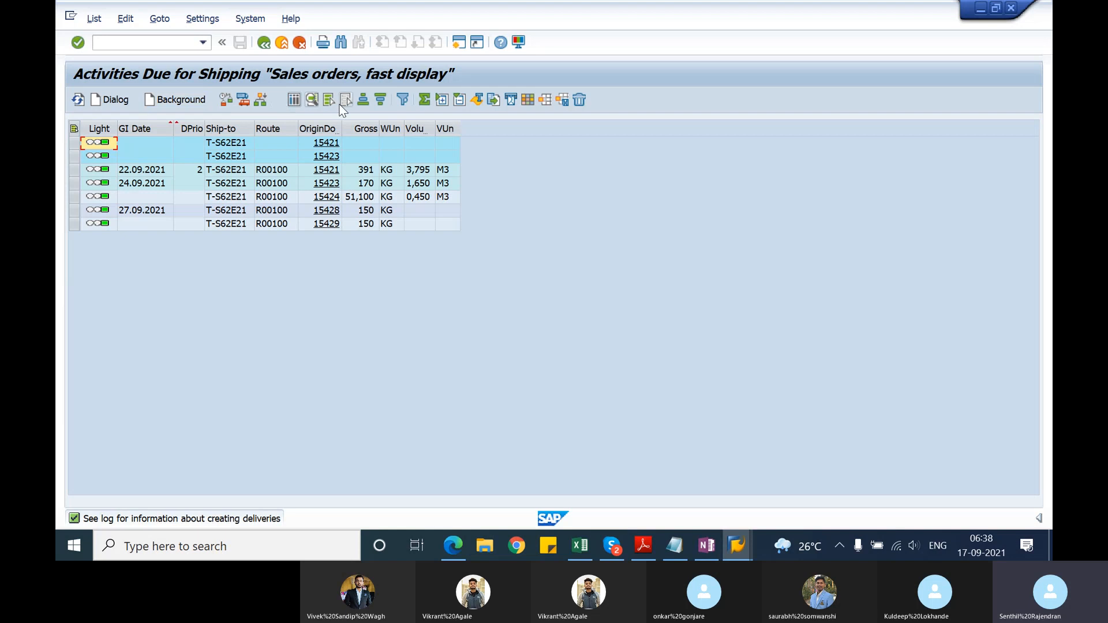
# Step: Open the delivery creation log, list the group's documents, and select the created delivery's document number
pyautogui.click(295, 101)
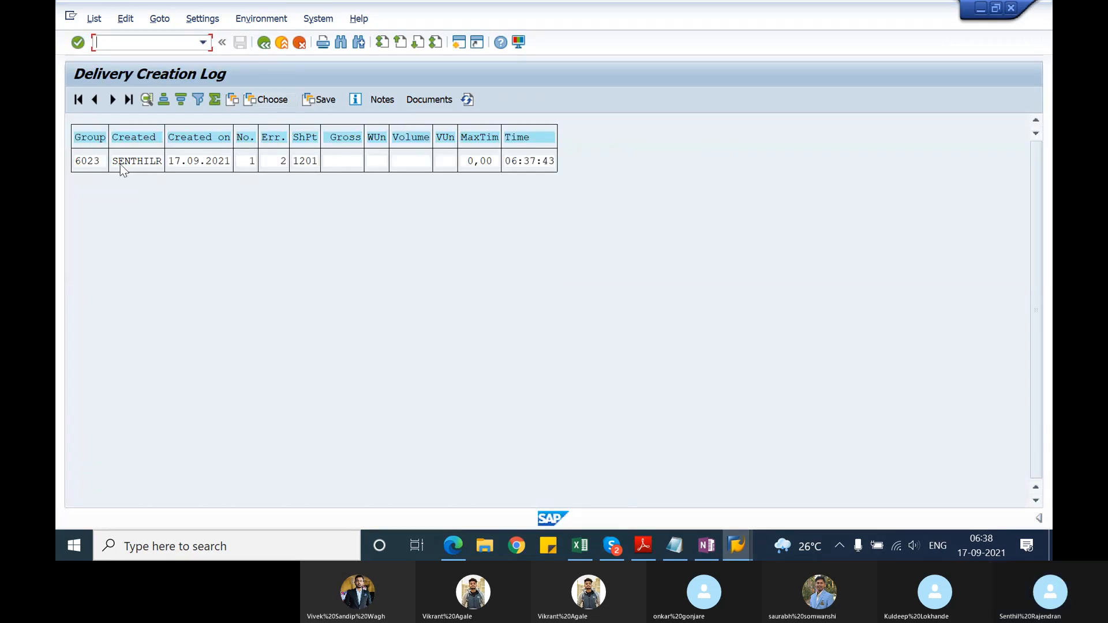
pyautogui.click(90, 162)
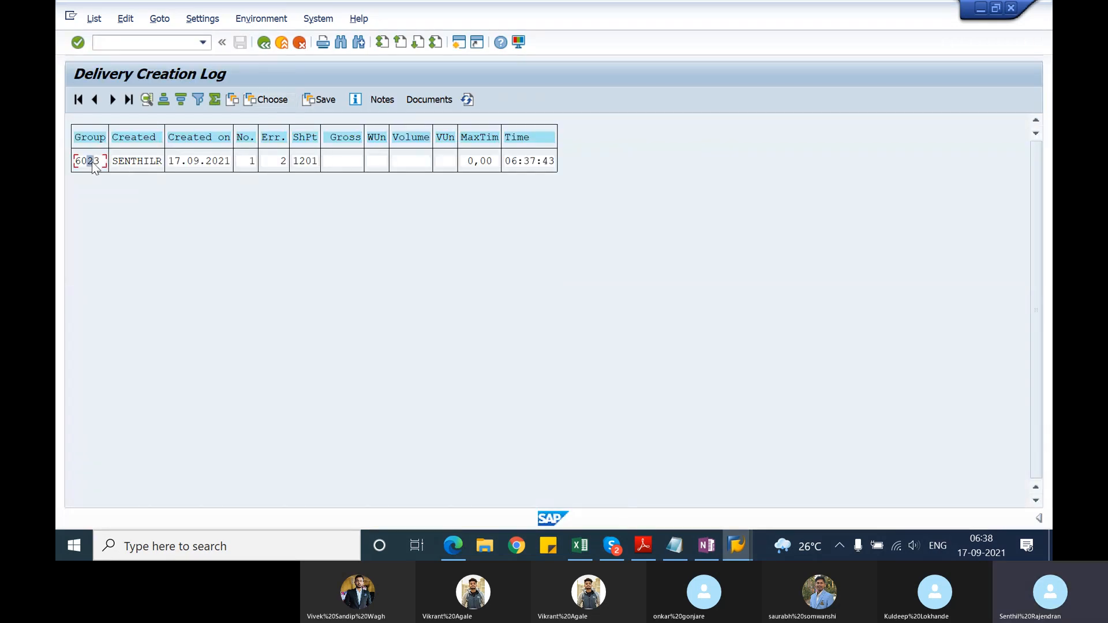
pyautogui.click(428, 101)
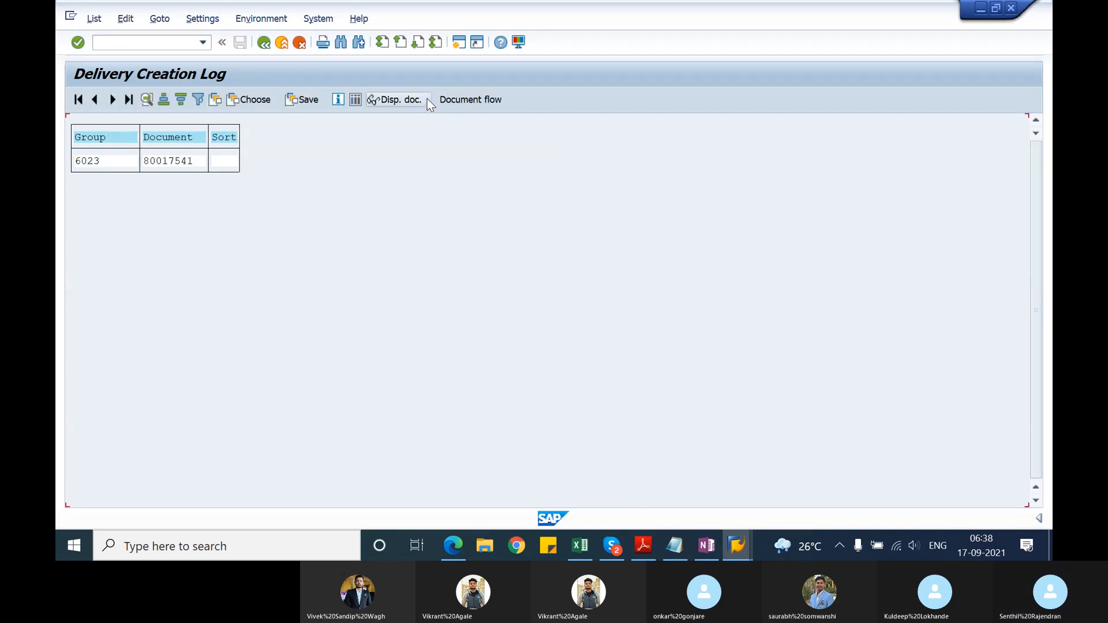
pyautogui.click(185, 164)
pyautogui.click(146, 162)
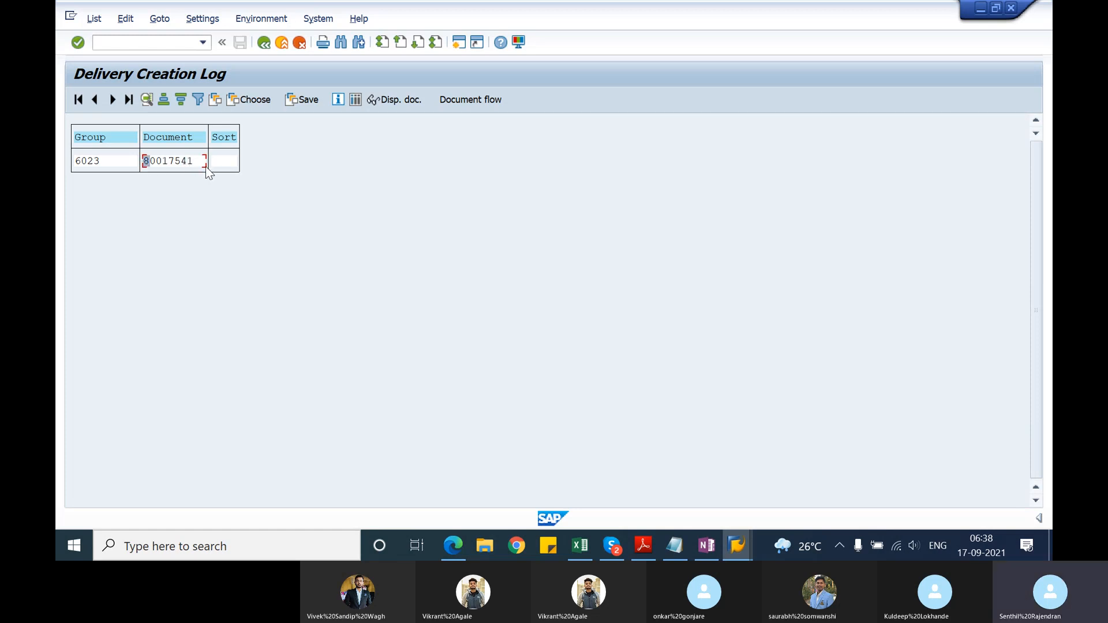
# Step: Copy the created delivery's document number from the delivery creation log
pyautogui.click(172, 162)
pyautogui.hotkey('ctrl', 'y')
pyautogui.moveTo(142, 158); pyautogui.dragTo(206, 171)
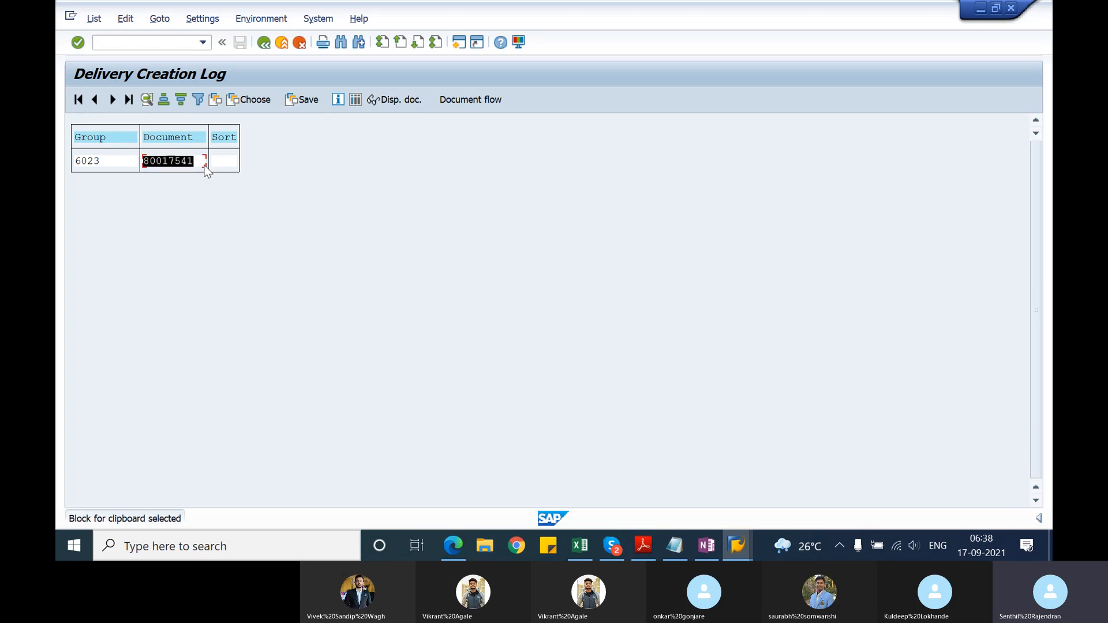
pyautogui.hotkey('ctrl', 'c')
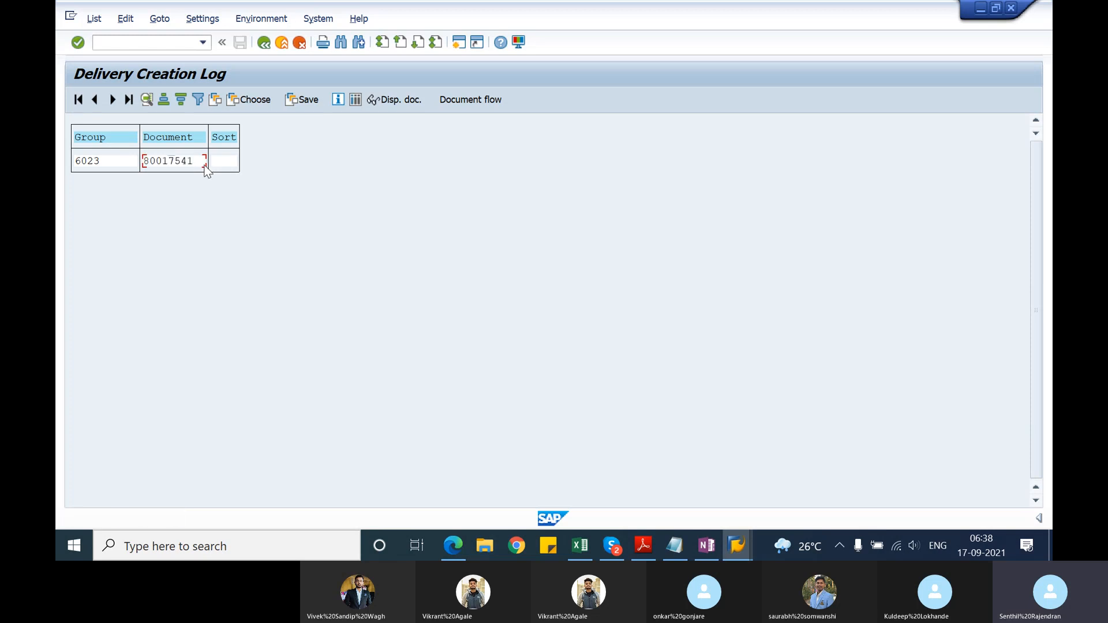
# Step: Display the copied delivery with VL03N in a new session and check its document flow
pyautogui.click(458, 42)
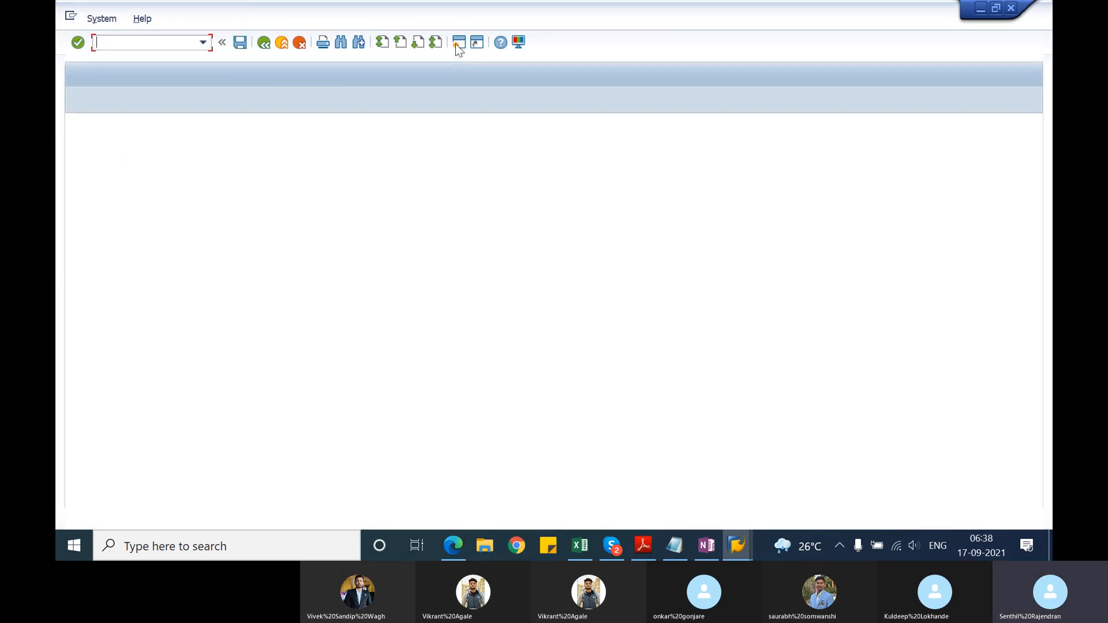
pyautogui.write('vl0')
pyautogui.write('2n')
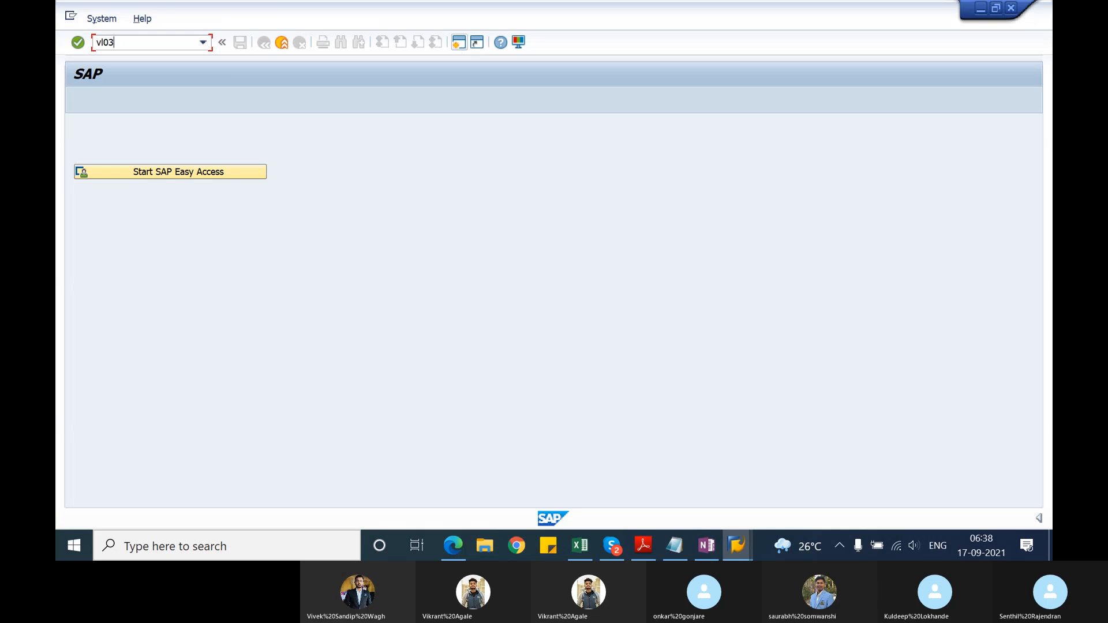
pyautogui.press('Return')
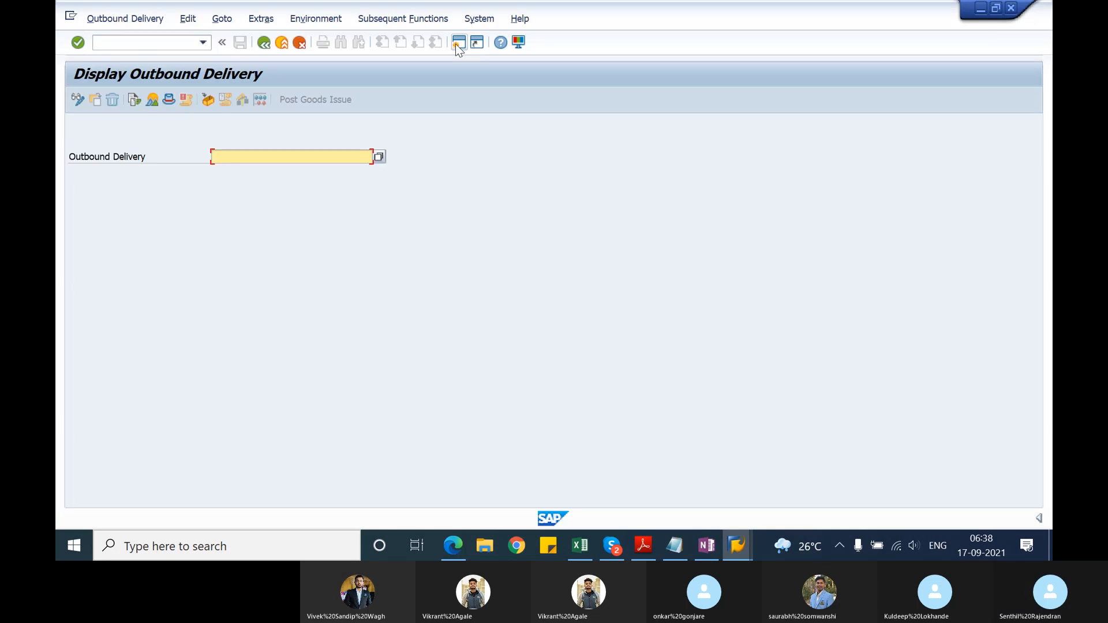
pyautogui.press('Return')
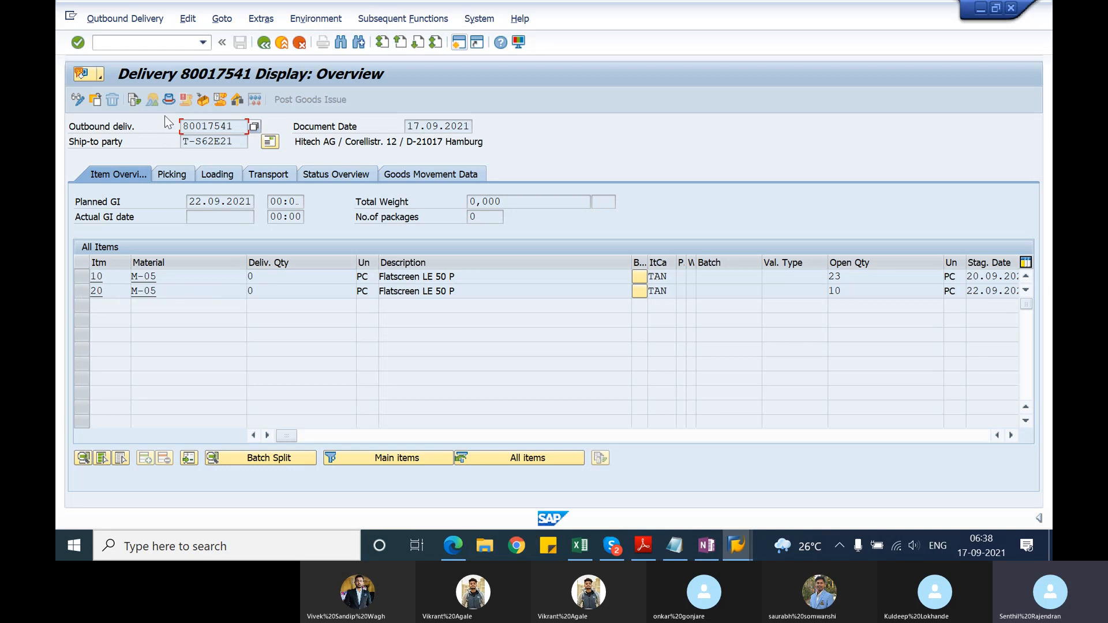
pyautogui.click(137, 100)
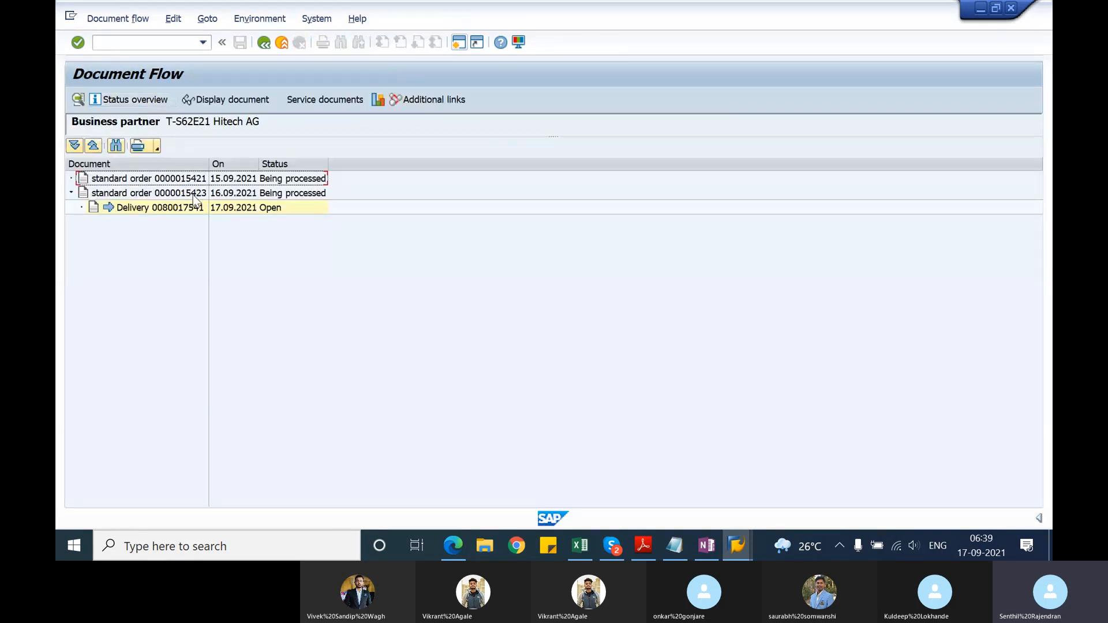
pyautogui.click(185, 211)
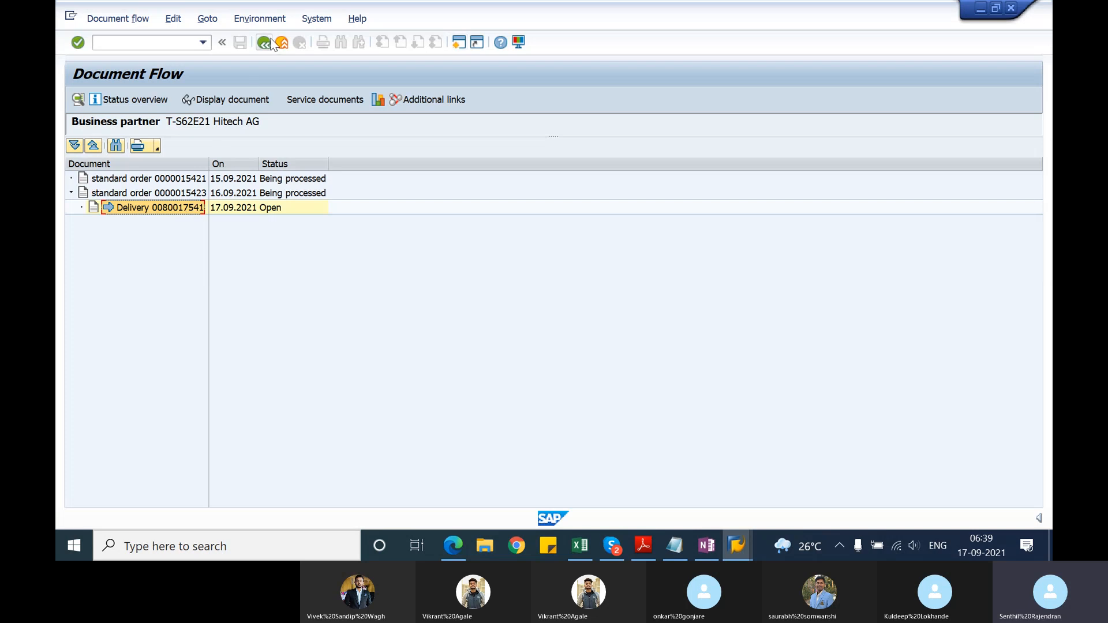
# Step: Return to the Delivery Creation Log session, display the listed delivery directly from the log, and leave the log
pyautogui.moveTo(736, 545)
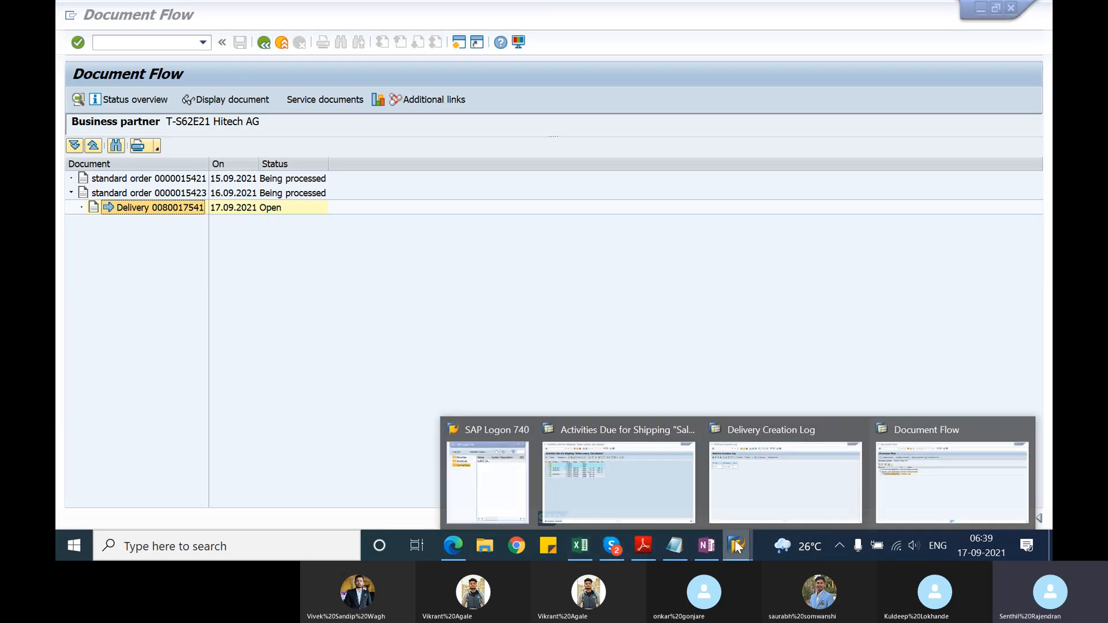
pyautogui.click(793, 493)
pyautogui.click(170, 164)
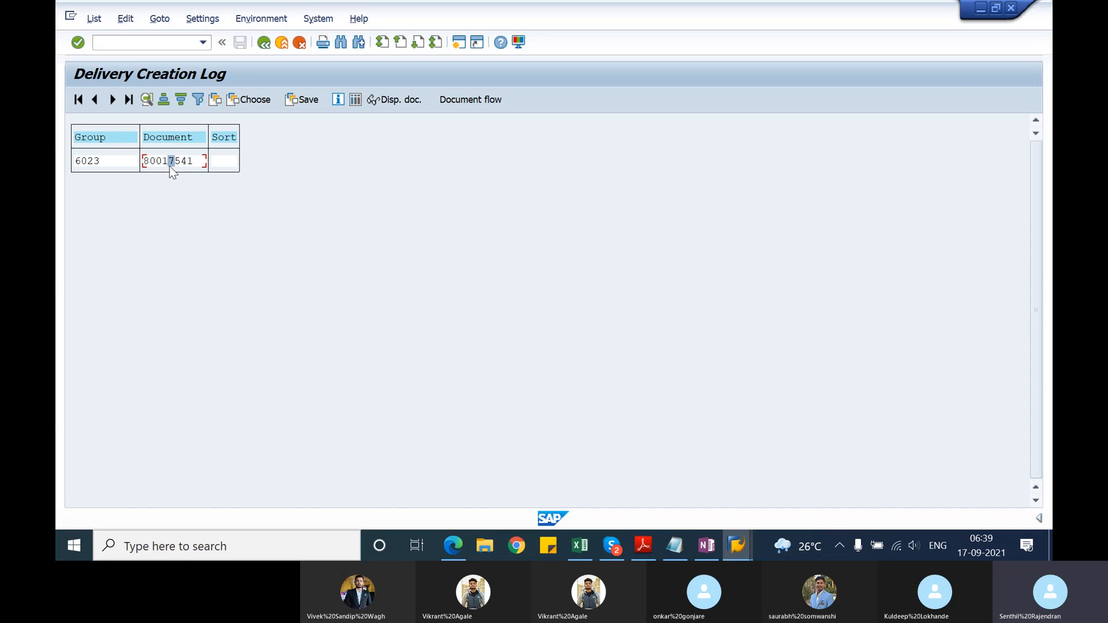
pyautogui.click(388, 102)
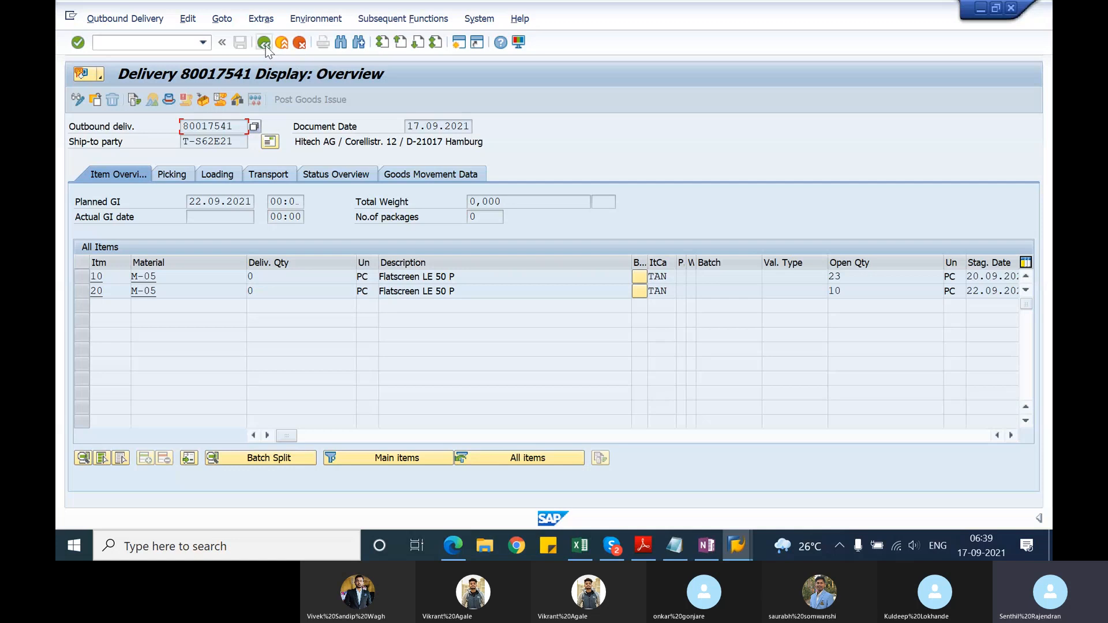
pyautogui.click(265, 46)
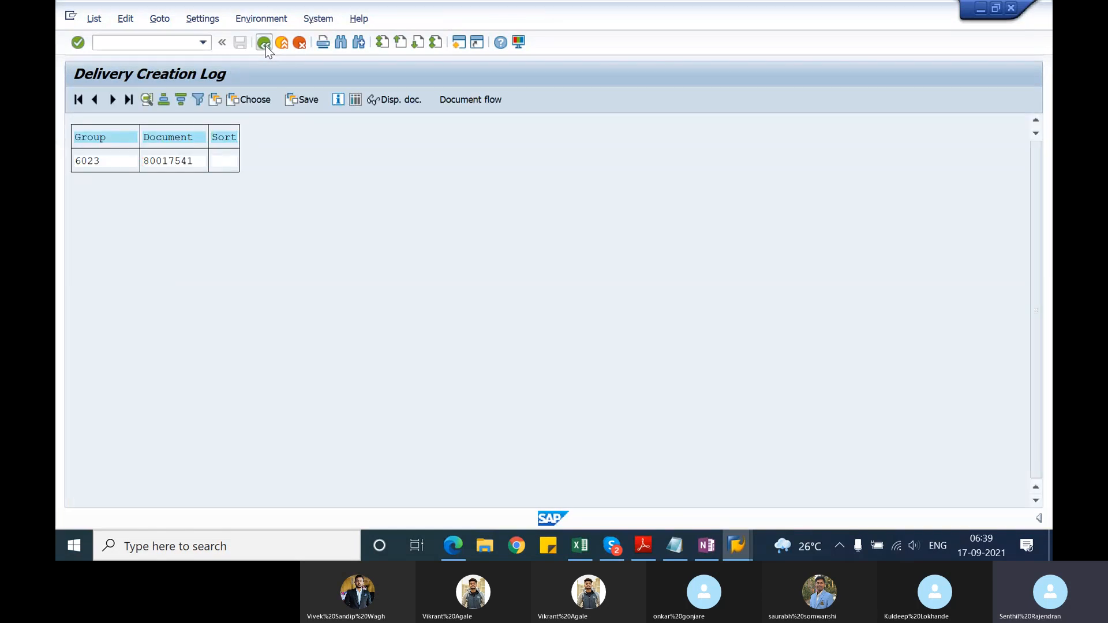
pyautogui.click(265, 46)
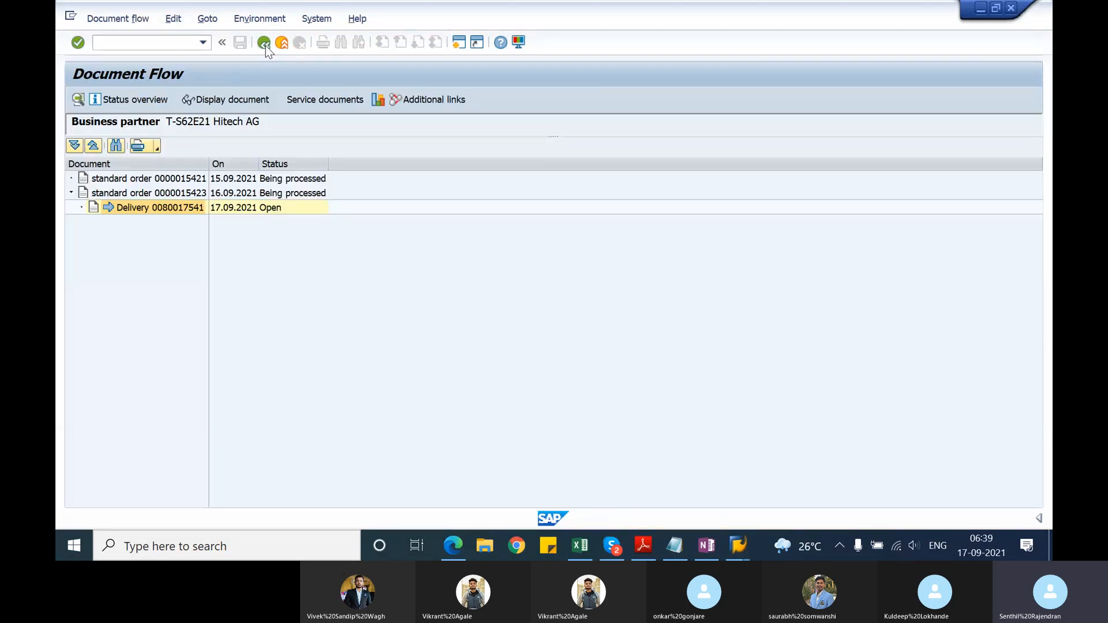
# Step: Leave the document flow and the outbound delivery display, and start transaction VL10A
pyautogui.click(263, 43)
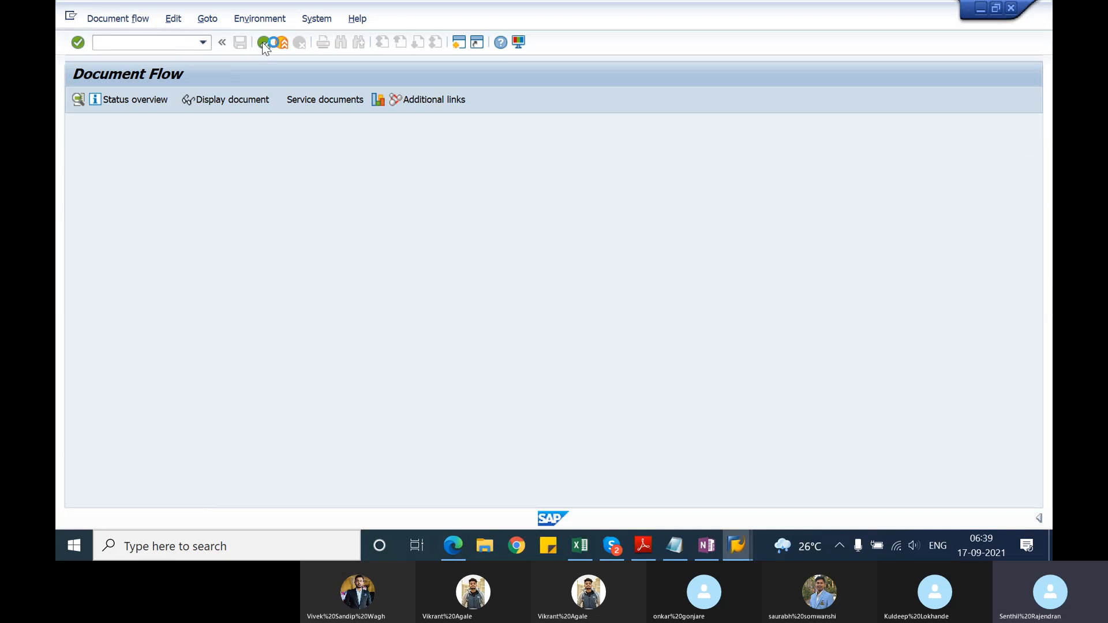
pyautogui.click(263, 44)
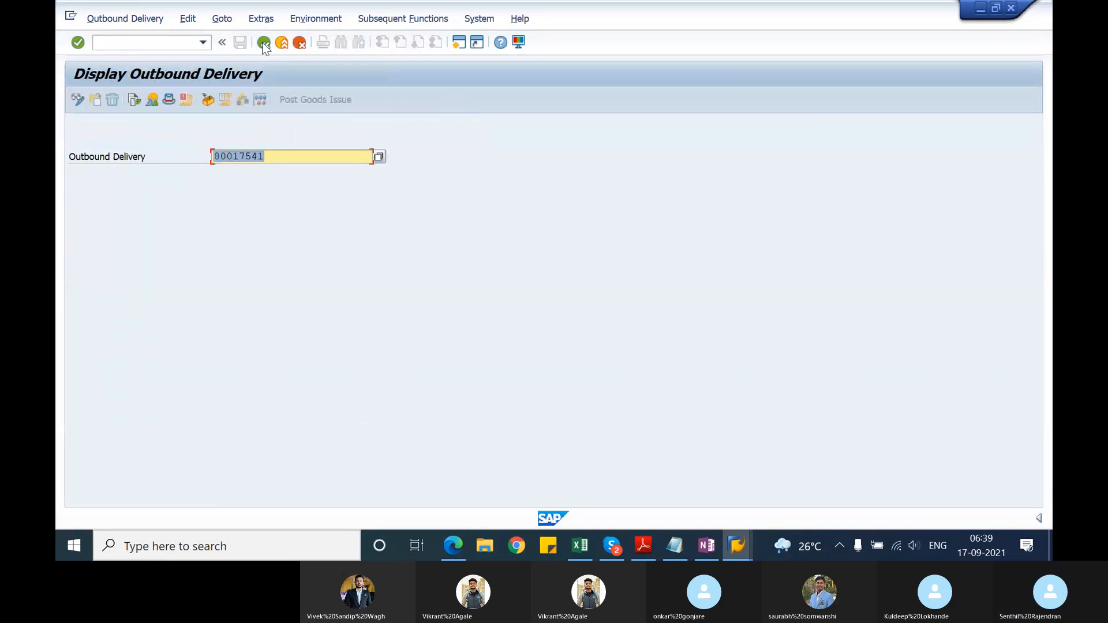
pyautogui.click(263, 43)
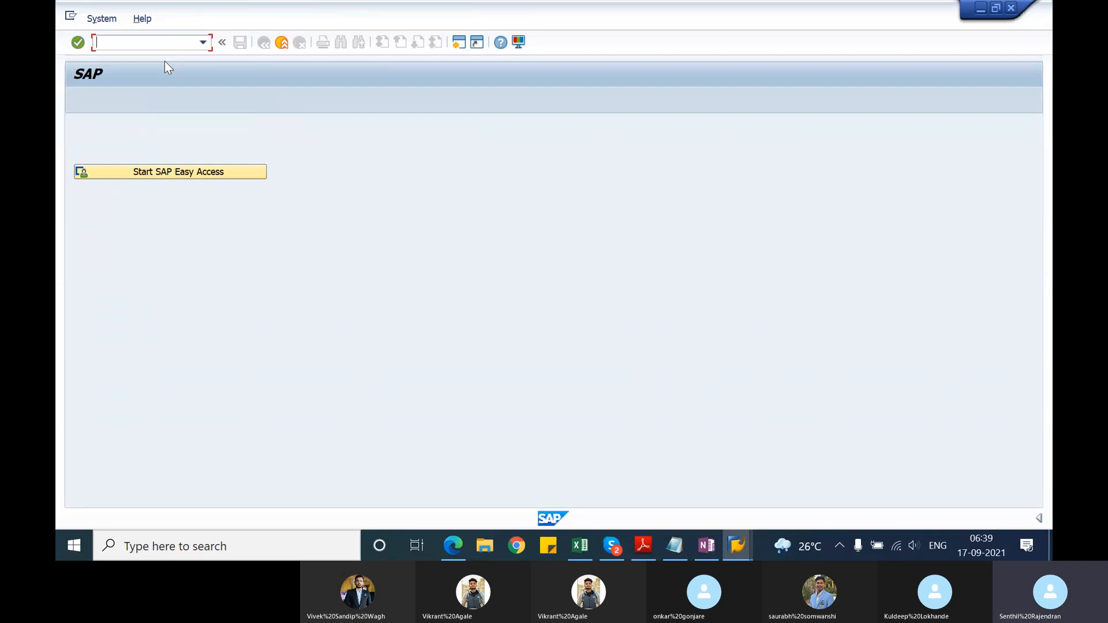
pyautogui.write('vl10')
pyautogui.write('a')
pyautogui.press('Return')
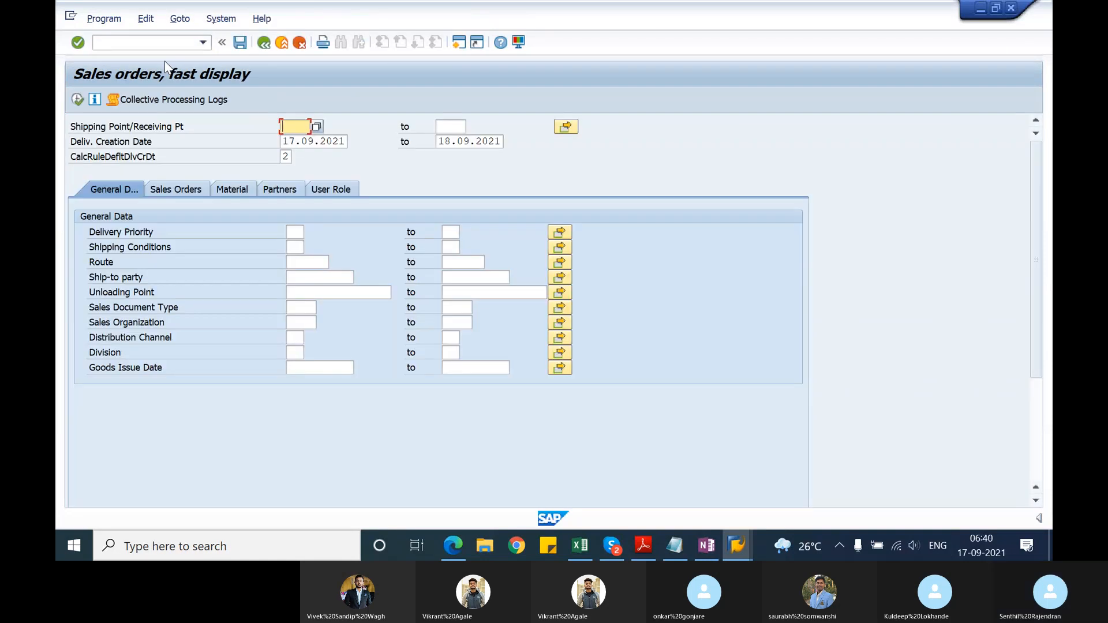
# Step: Execute the due list for shipping point 1201 with an empty start and 17.10.2021 as the end of the delivery creation date
pyautogui.write('1201')
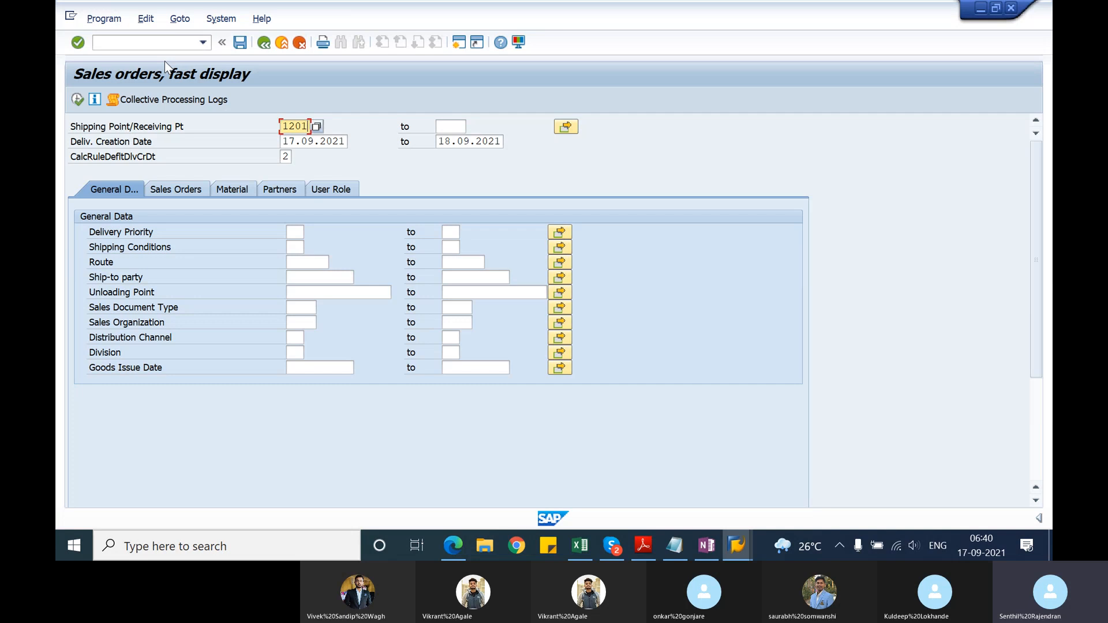
pyautogui.press('Return')
pyautogui.press('Tab')
pyautogui.press('Tab')
pyautogui.press('Tab')
pyautogui.press('Delete')
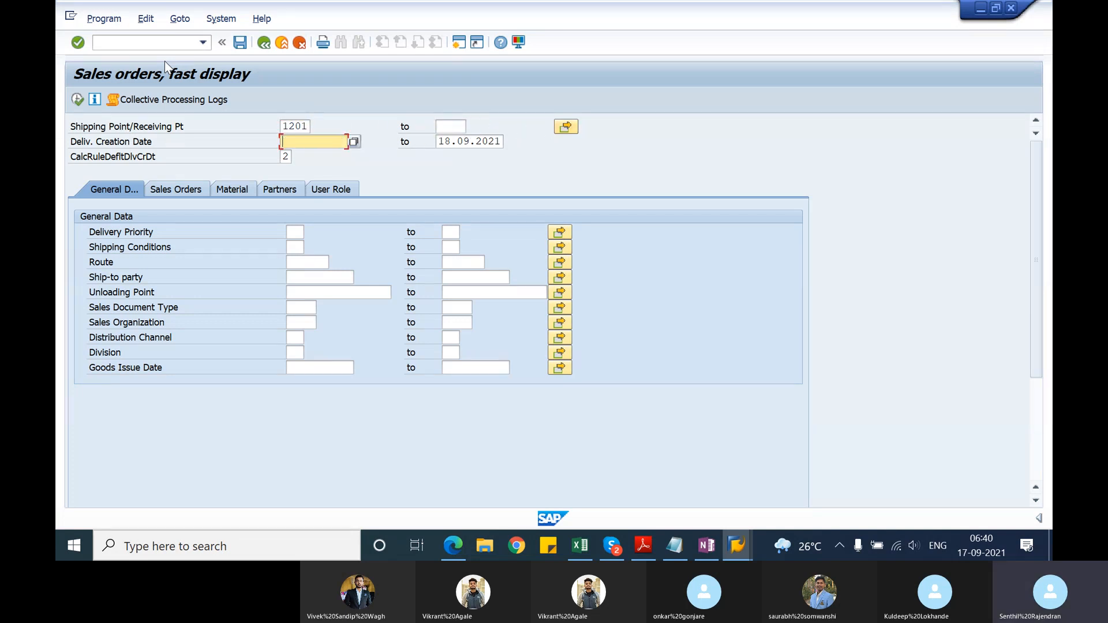
pyautogui.press('Tab')
pyautogui.write('17.10.2021')
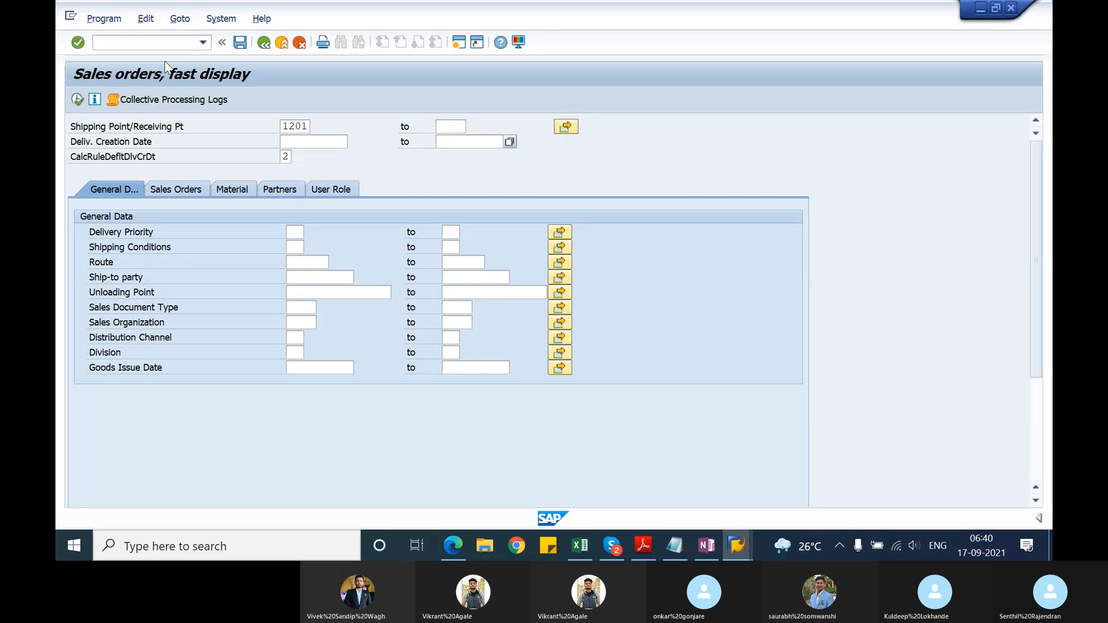
pyautogui.press('Return')
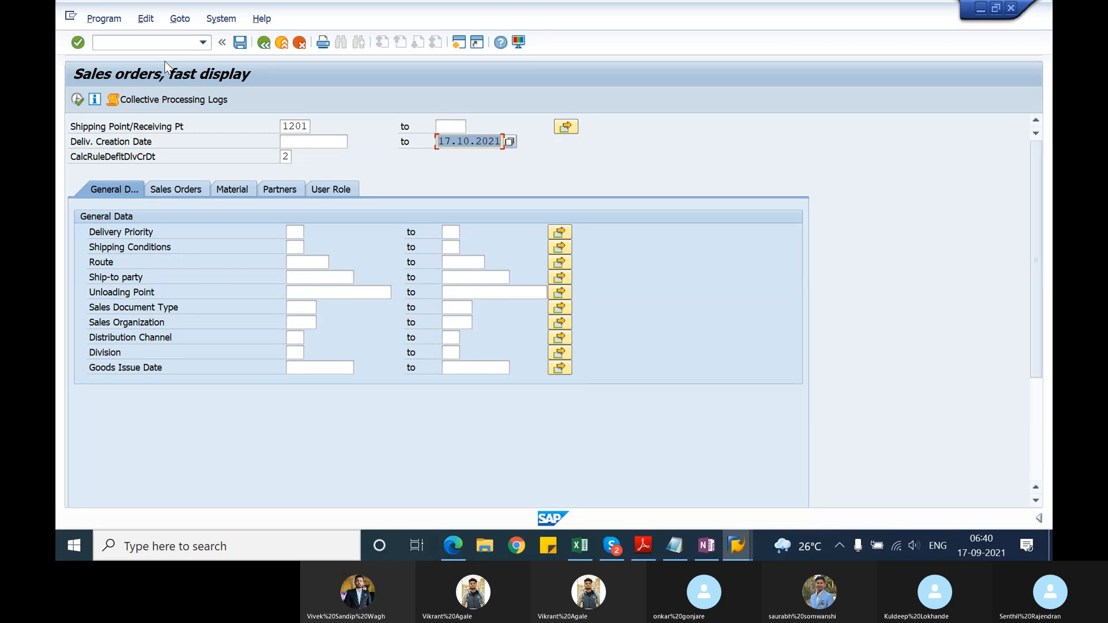
pyautogui.click(77, 100)
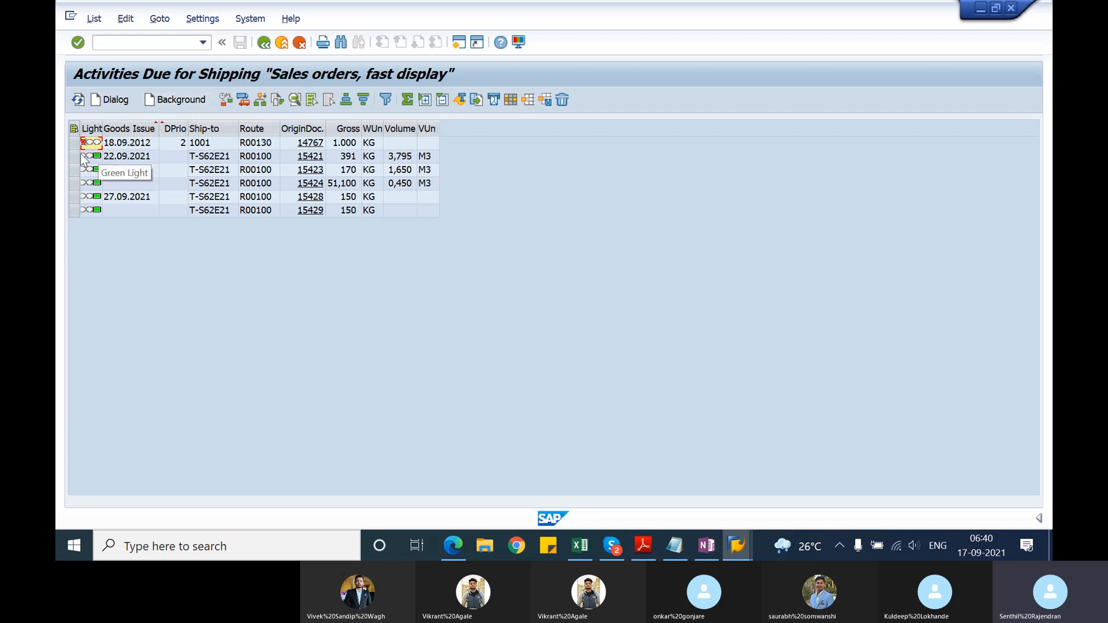
# Step: Select the two orders with goods issue date 27.09.2021 and start creating their deliveries in dialog mode
pyautogui.moveTo(74, 157); pyautogui.dragTo(72, 169)
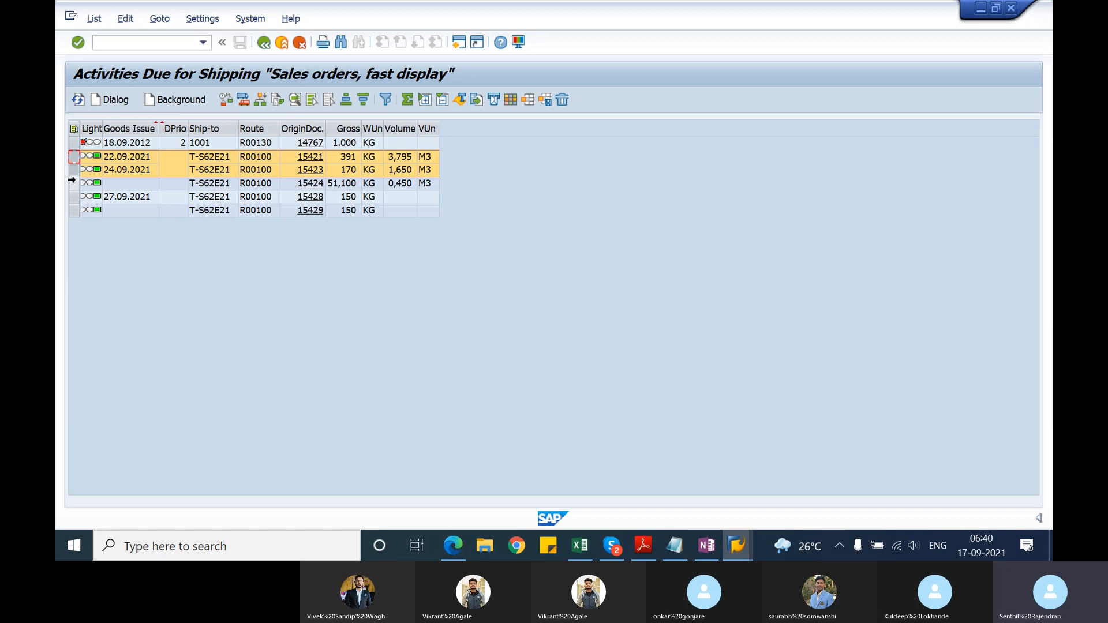
pyautogui.click(73, 183)
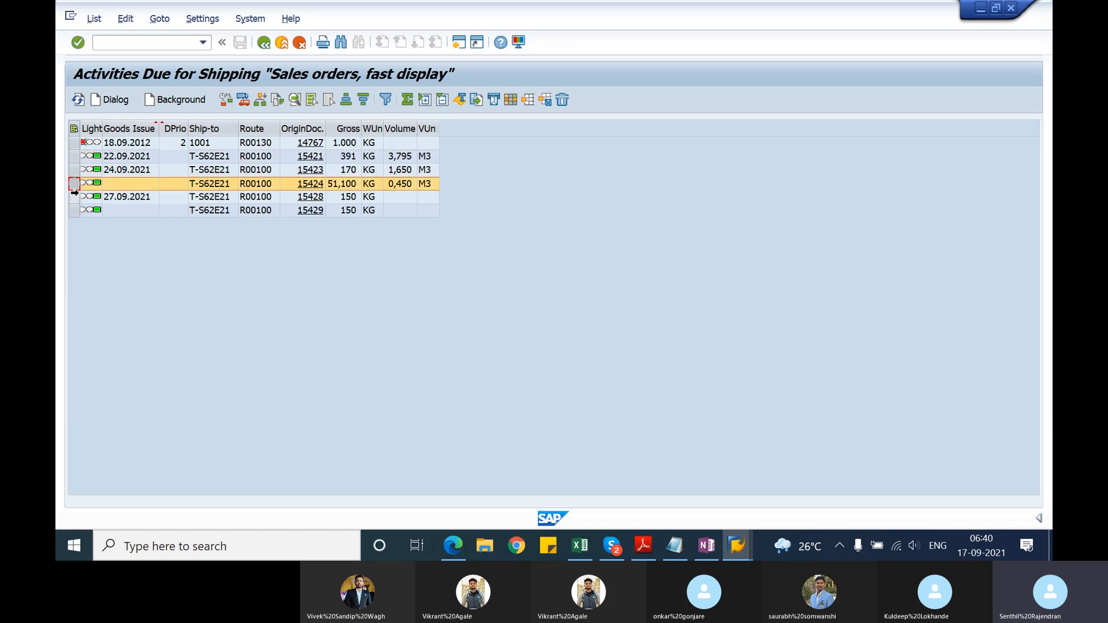
pyautogui.moveTo(74, 197); pyautogui.dragTo(75, 211)
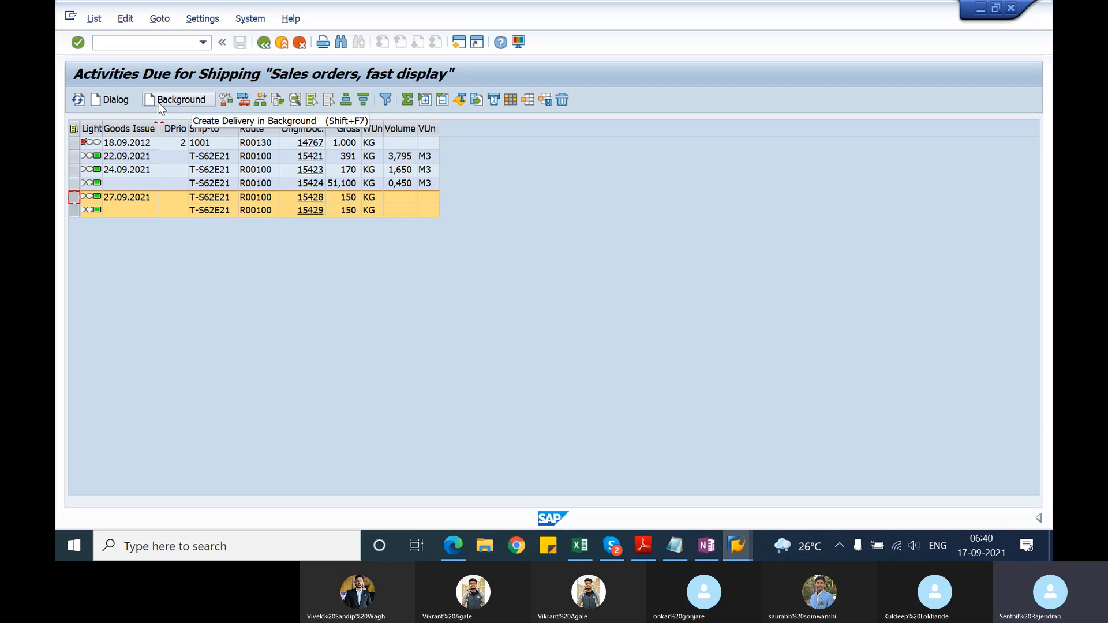
pyautogui.click(114, 104)
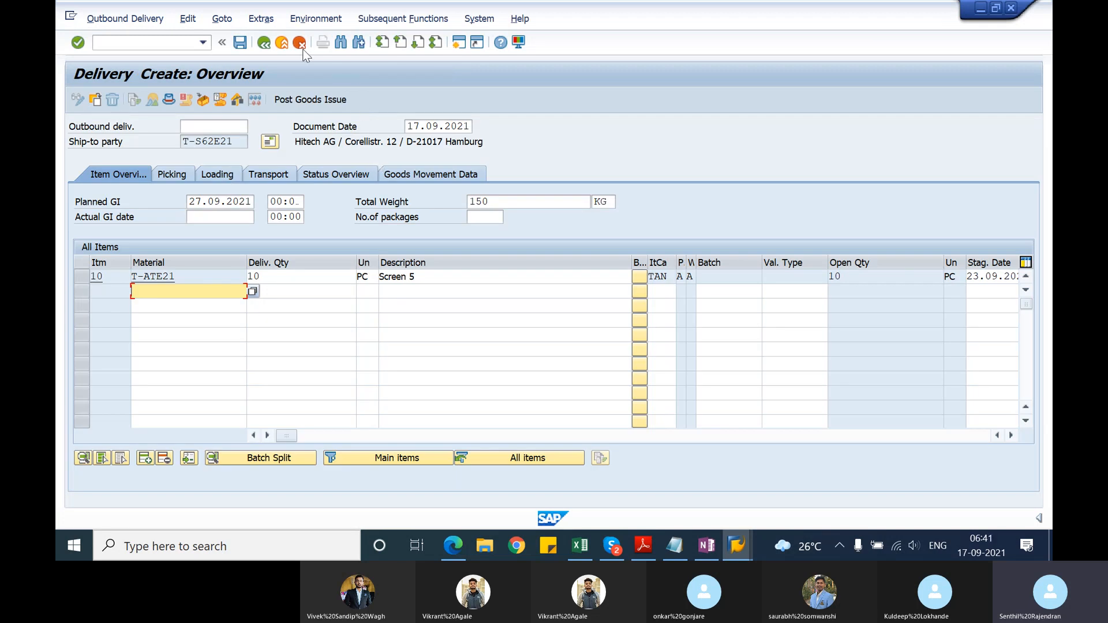
# Step: Exit both delivery creation screens without saving and return to the due list
pyautogui.click(266, 45)
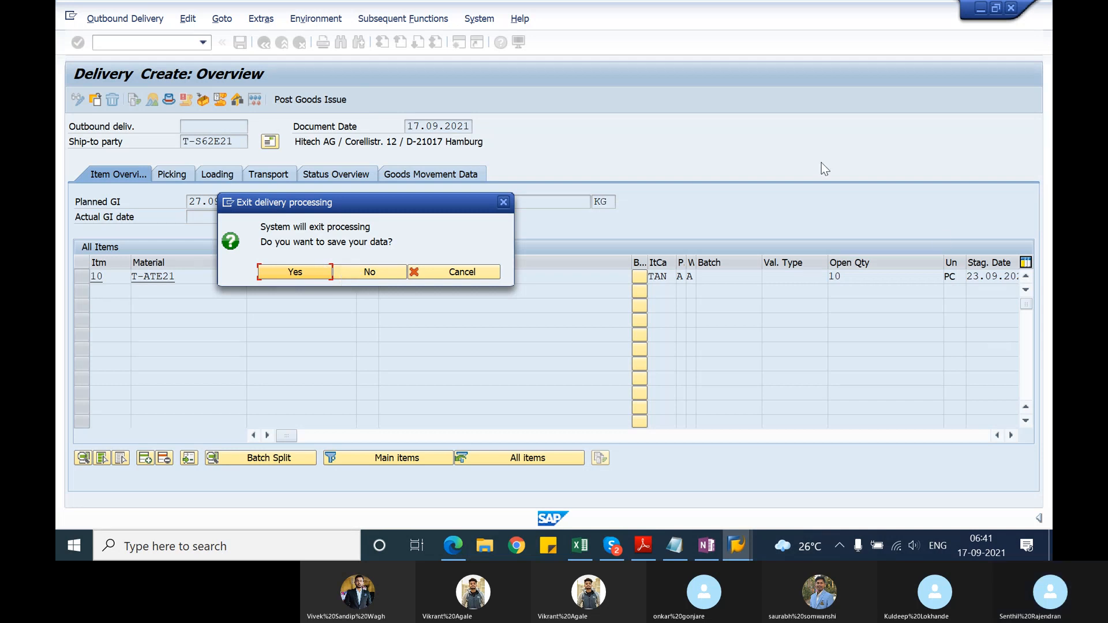
pyautogui.click(369, 272)
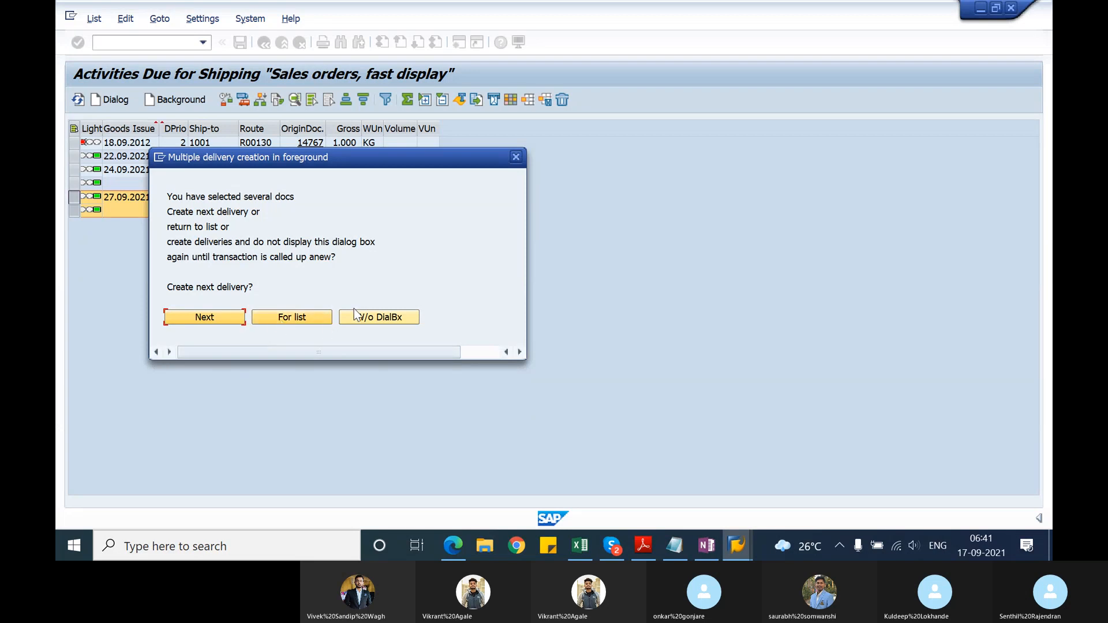
pyautogui.click(515, 159)
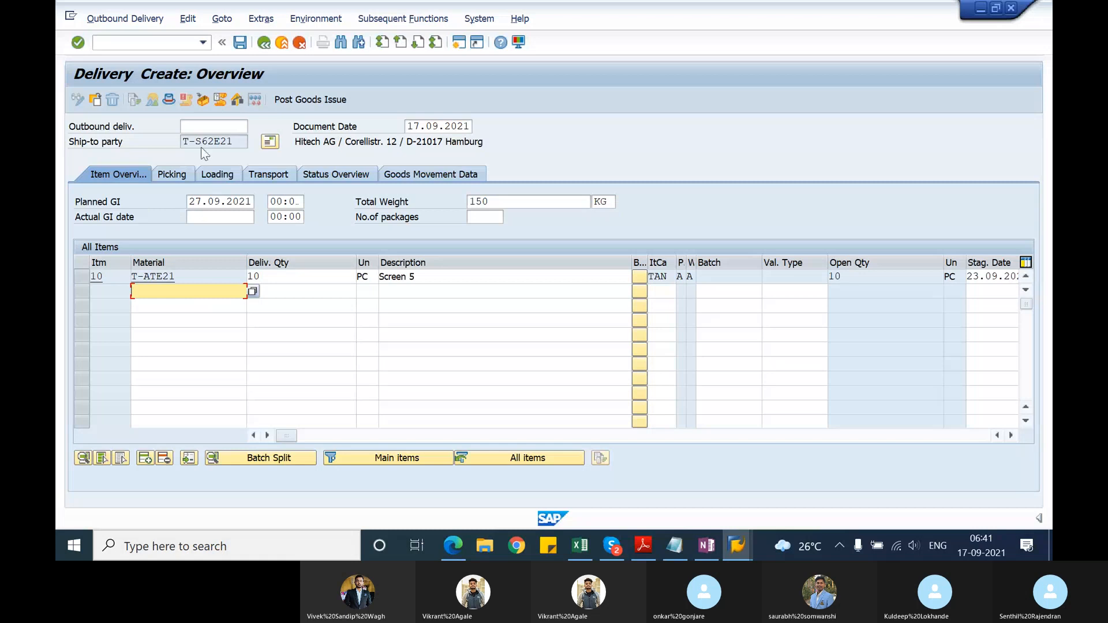
pyautogui.click(264, 44)
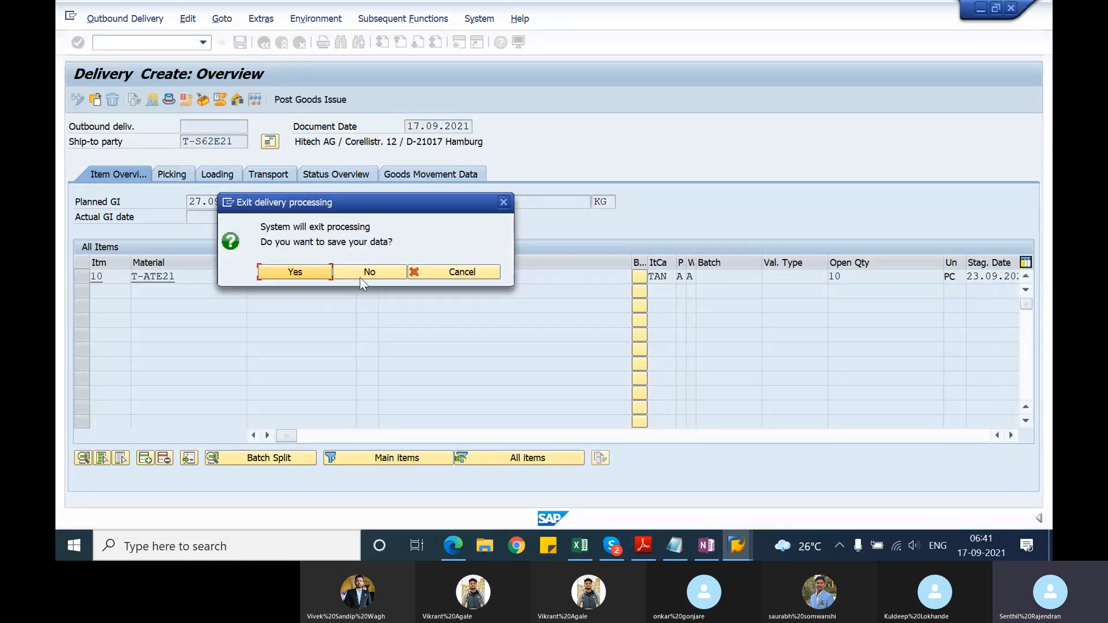
pyautogui.click(360, 275)
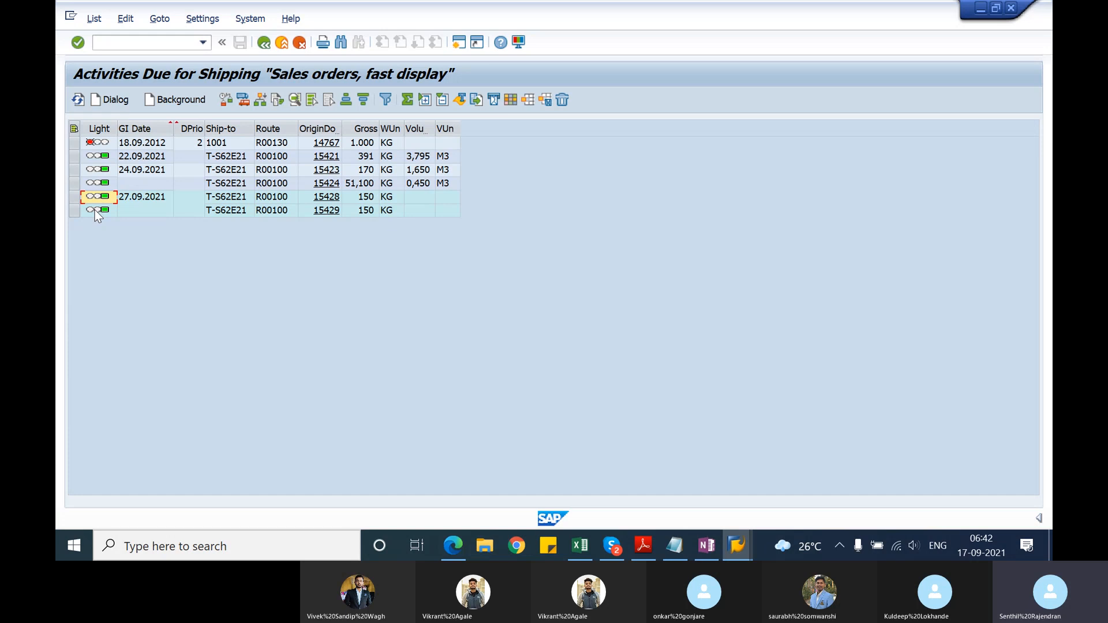
# Step: Return to the VL10A selection screen and set the start of the delivery creation date to 17.09.2021
pyautogui.click(268, 43)
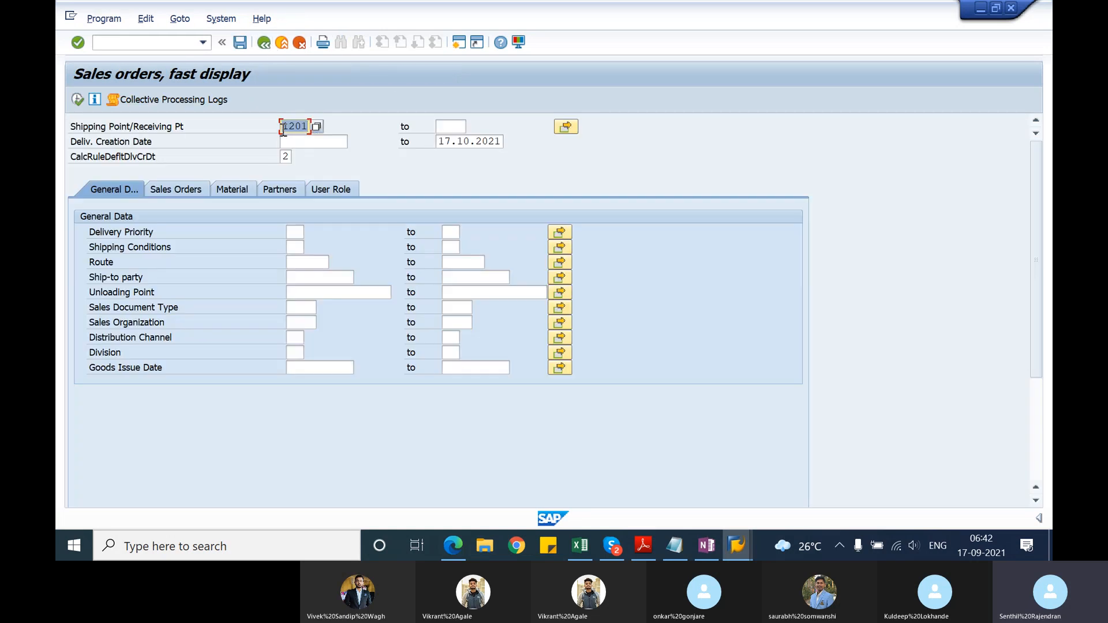
pyautogui.click(310, 141)
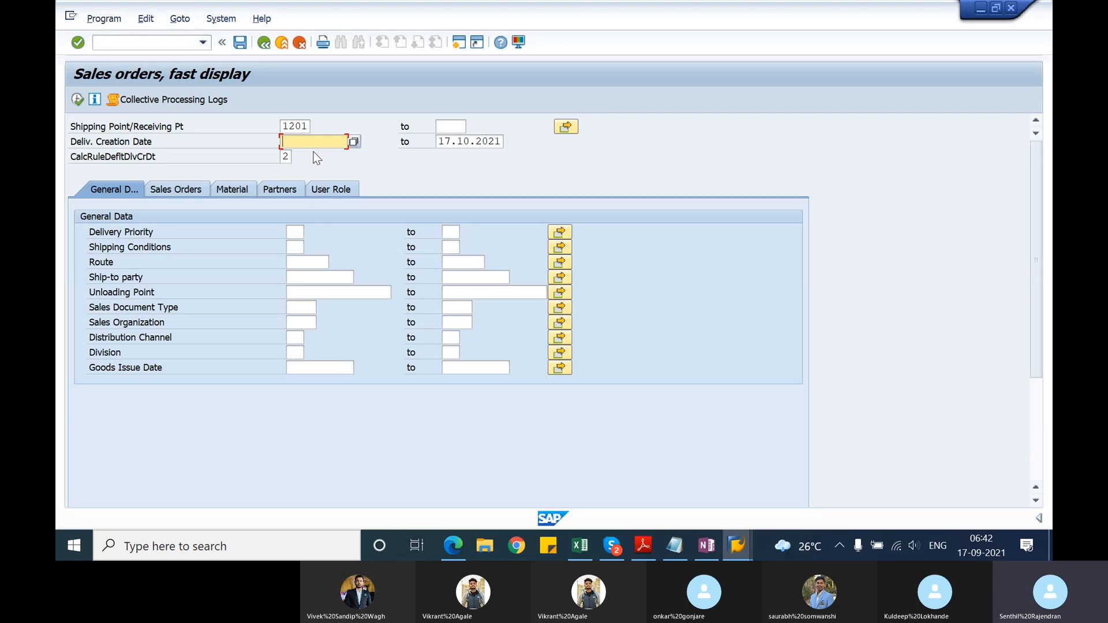
pyautogui.write('17.09.2021')
# Step: Save the selection as variant VL10A_TEST with the description VL10A TEST
pyautogui.click(243, 49)
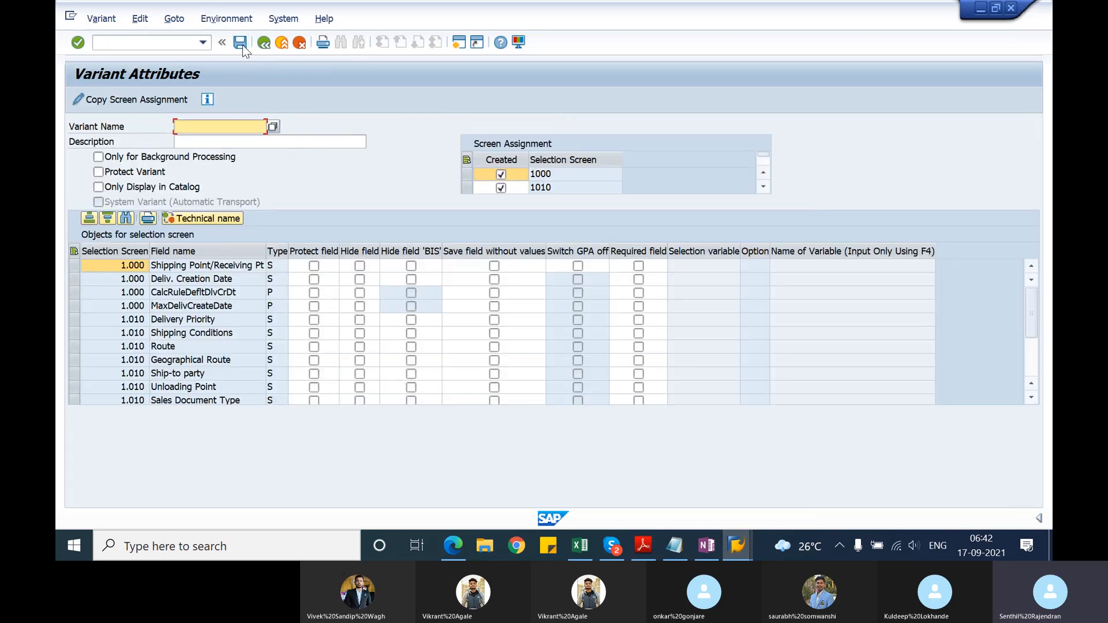
pyautogui.write('V')
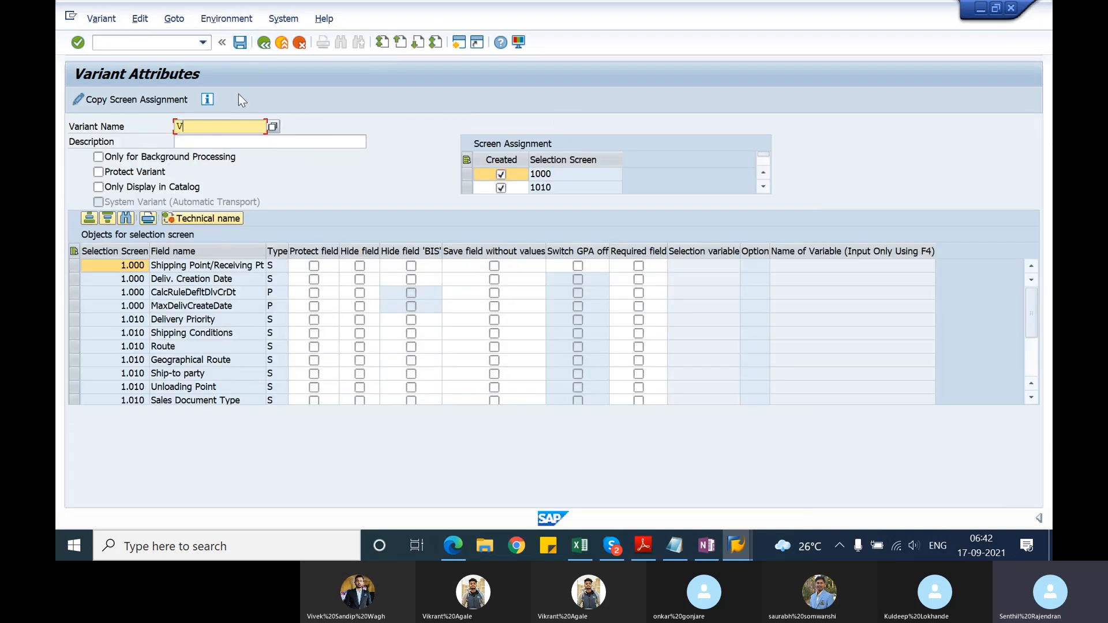
pyautogui.write('L10A_TEST')
pyautogui.press('Tab')
pyautogui.write('VL')
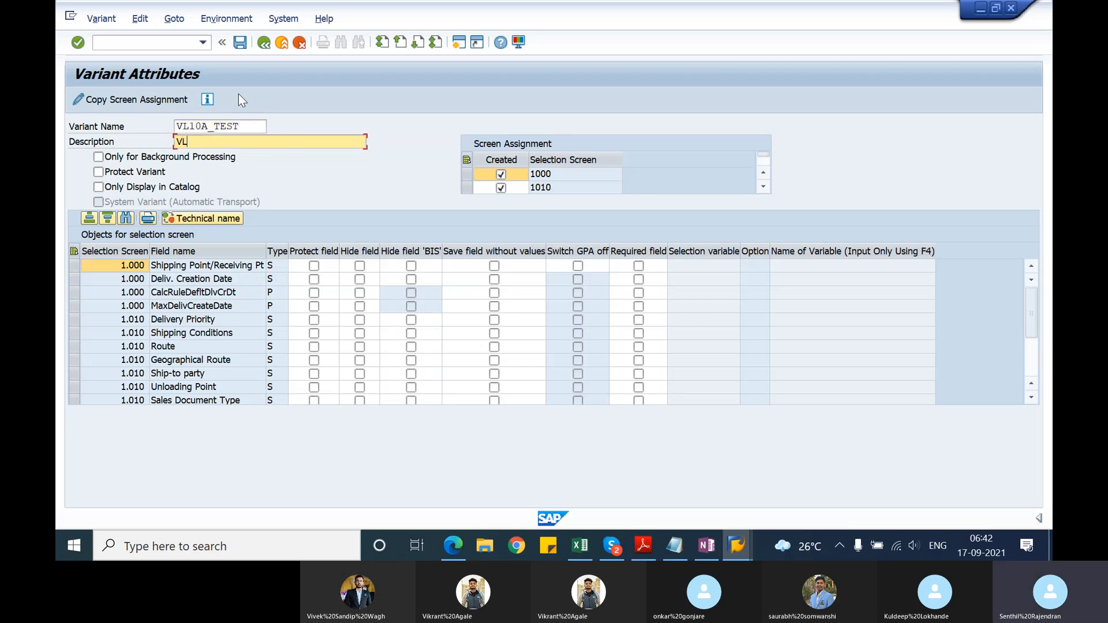
pyautogui.write('10A TEST')
pyautogui.click(240, 46)
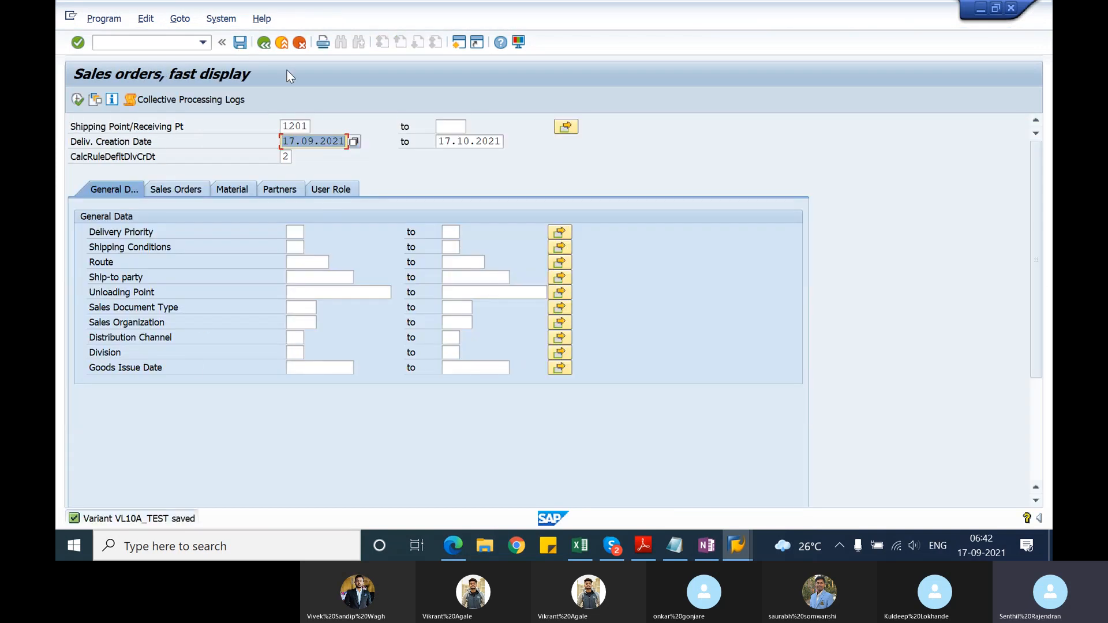
# Step: Leave and restart transaction VL10A, and load the saved variant VL10A_TEST
pyautogui.click(265, 43)
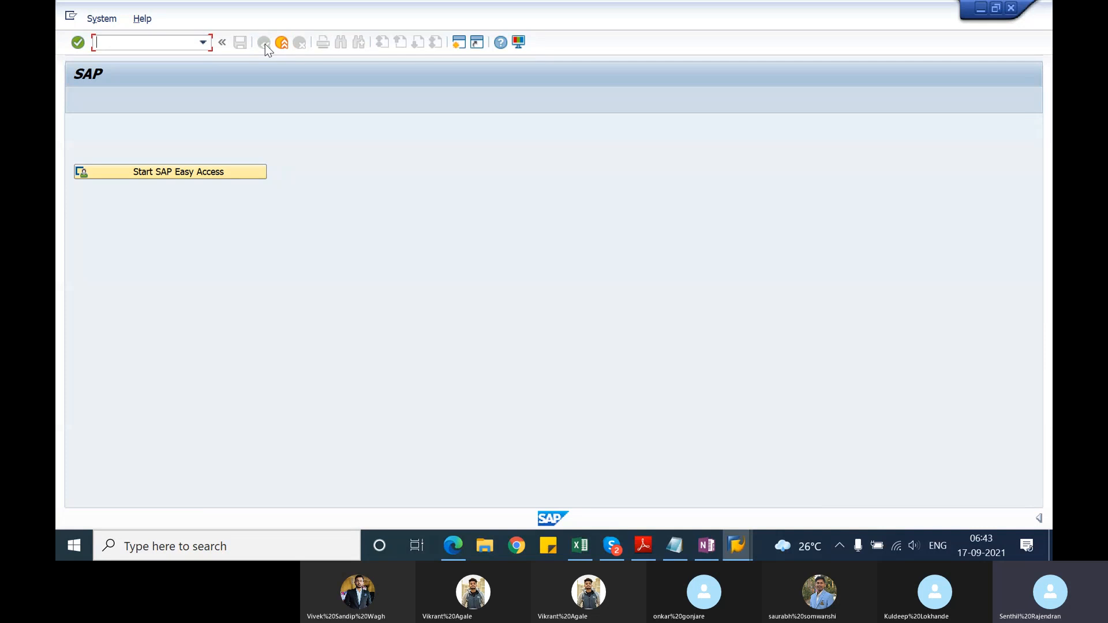
pyautogui.write('vl10a')
pyautogui.press('Return')
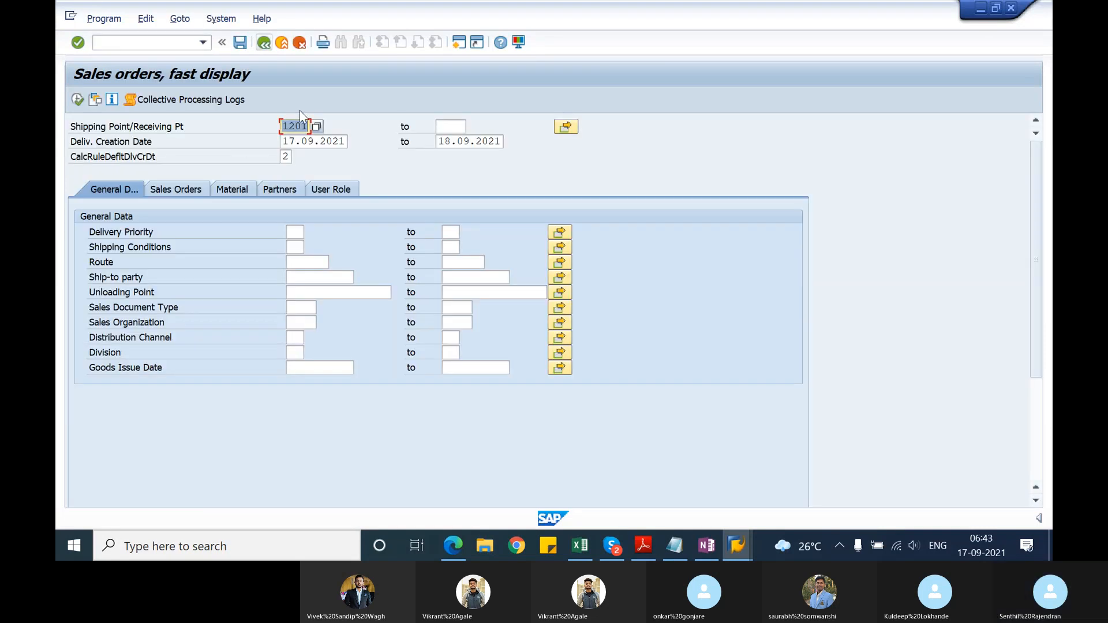
pyautogui.click(95, 101)
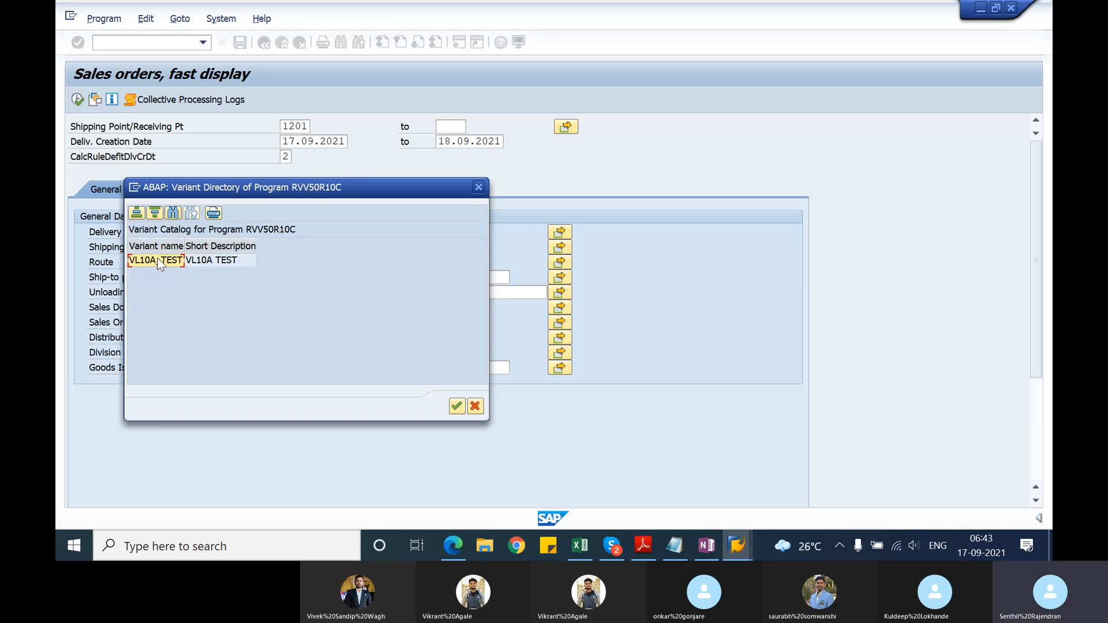
pyautogui.doubleClick(159, 261)
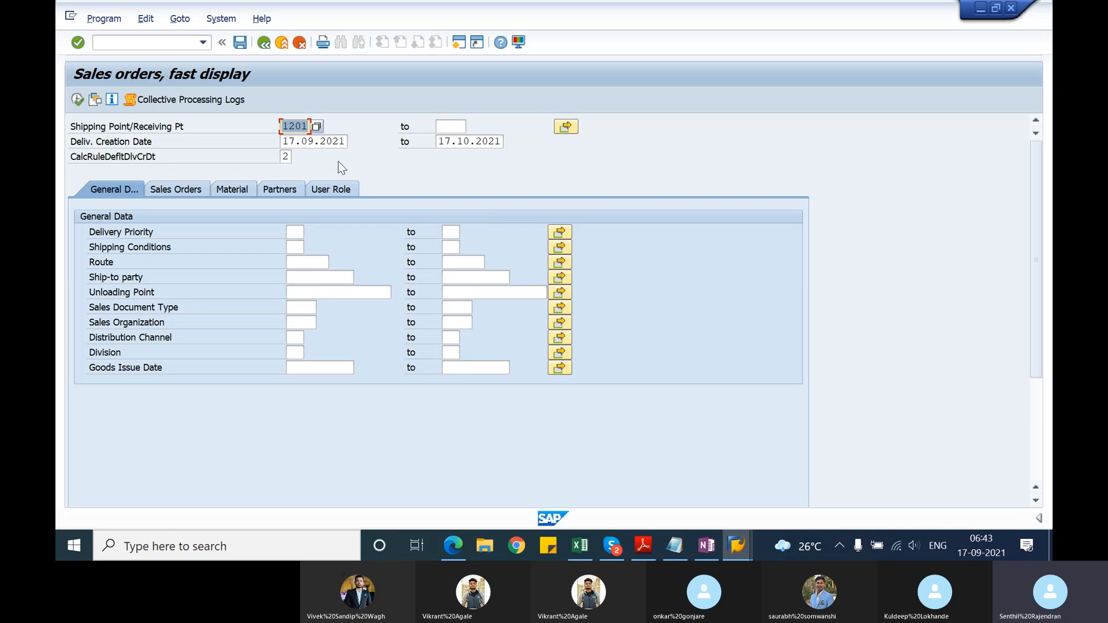
# Step: Examine the program's execution options, including background execution, and the session's system information with program and transaction names
pyautogui.click(107, 24)
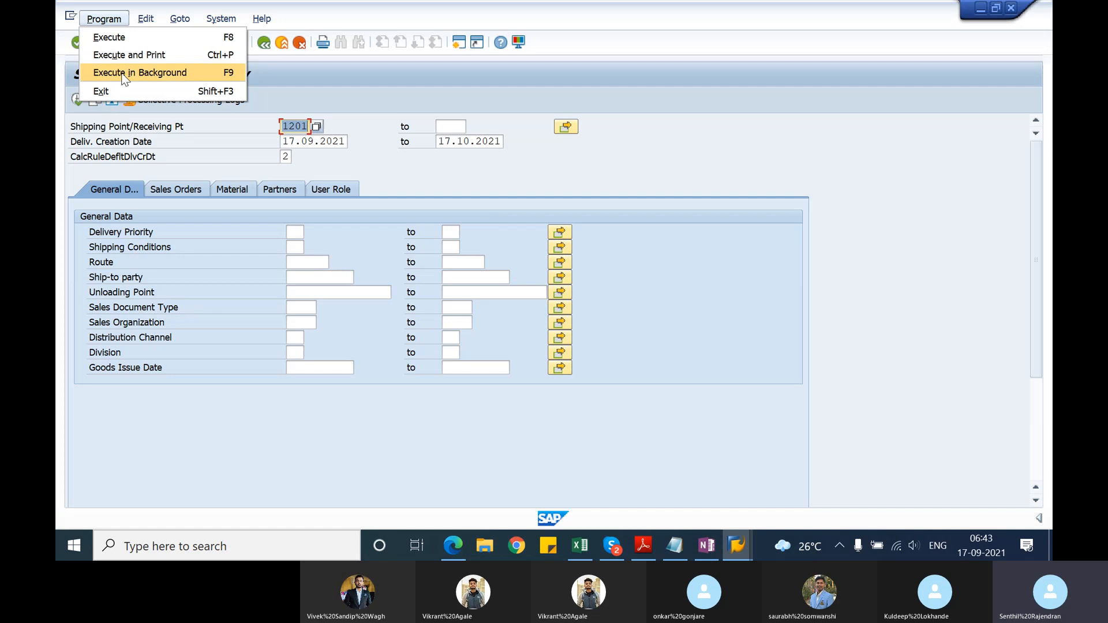
pyautogui.click(342, 85)
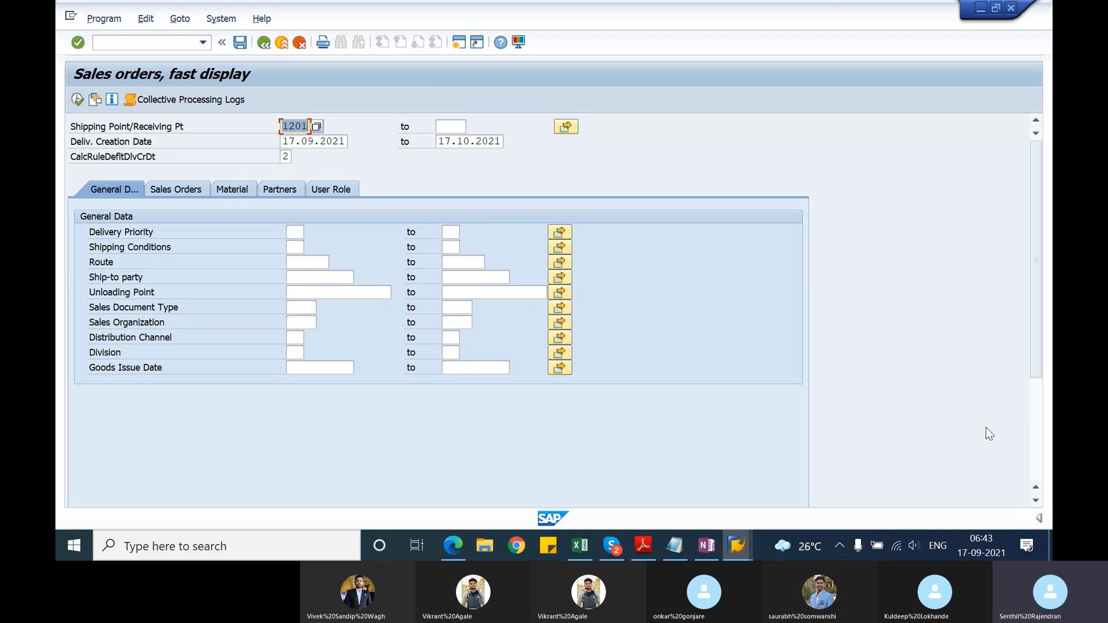
pyautogui.click(1037, 516)
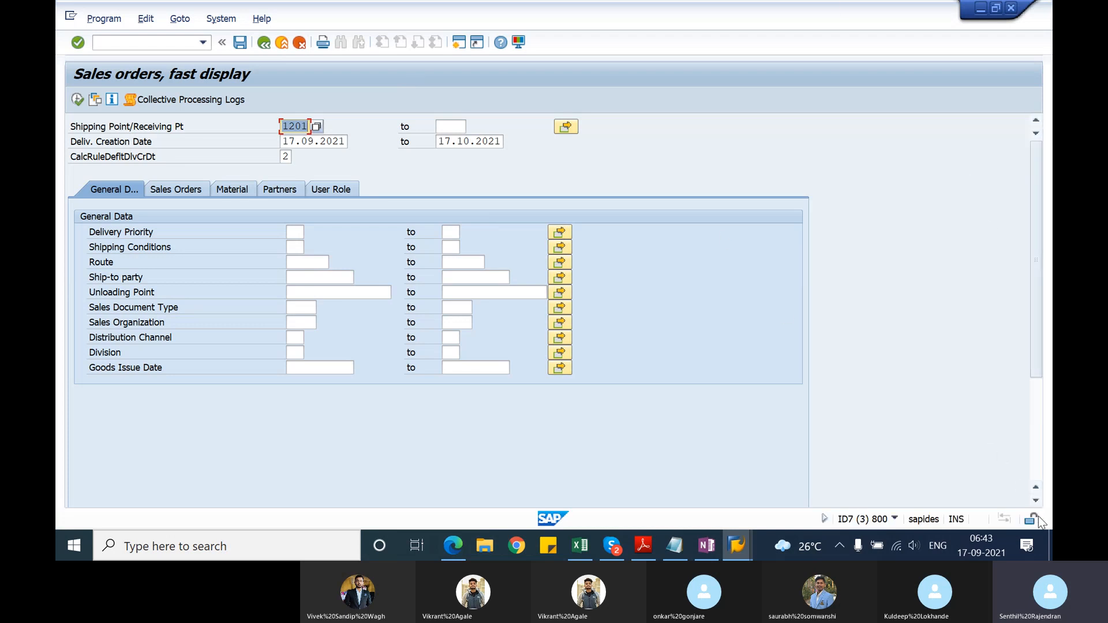
pyautogui.click(895, 519)
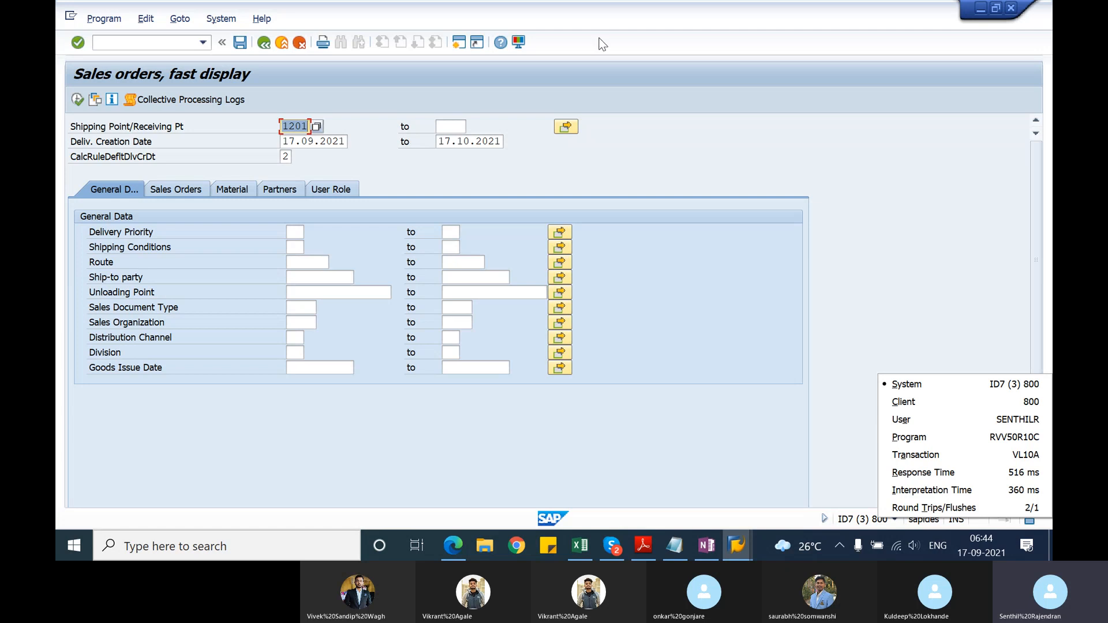
pyautogui.click(673, 167)
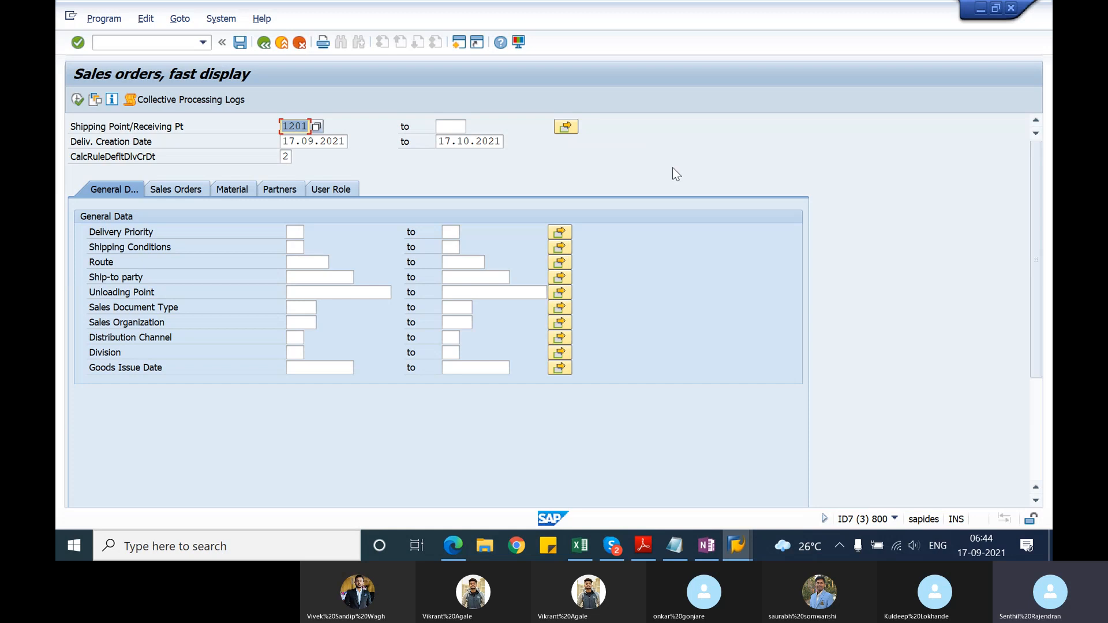
# Step: Leave transaction VL10A, and bring up the Skype call window and minimize it again
pyautogui.click(264, 43)
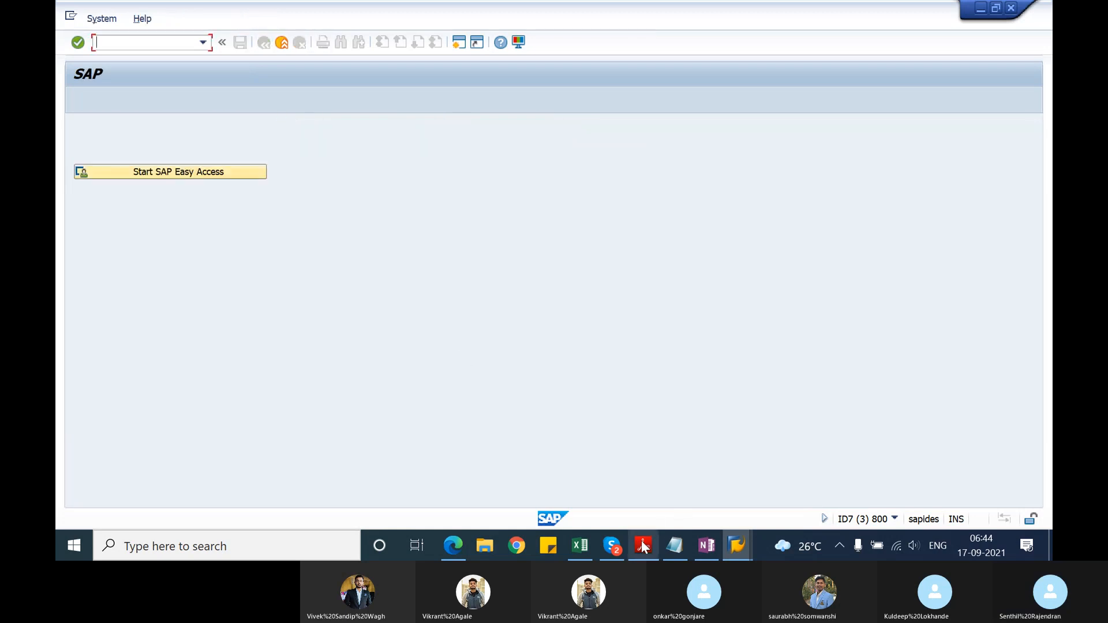
pyautogui.click(614, 545)
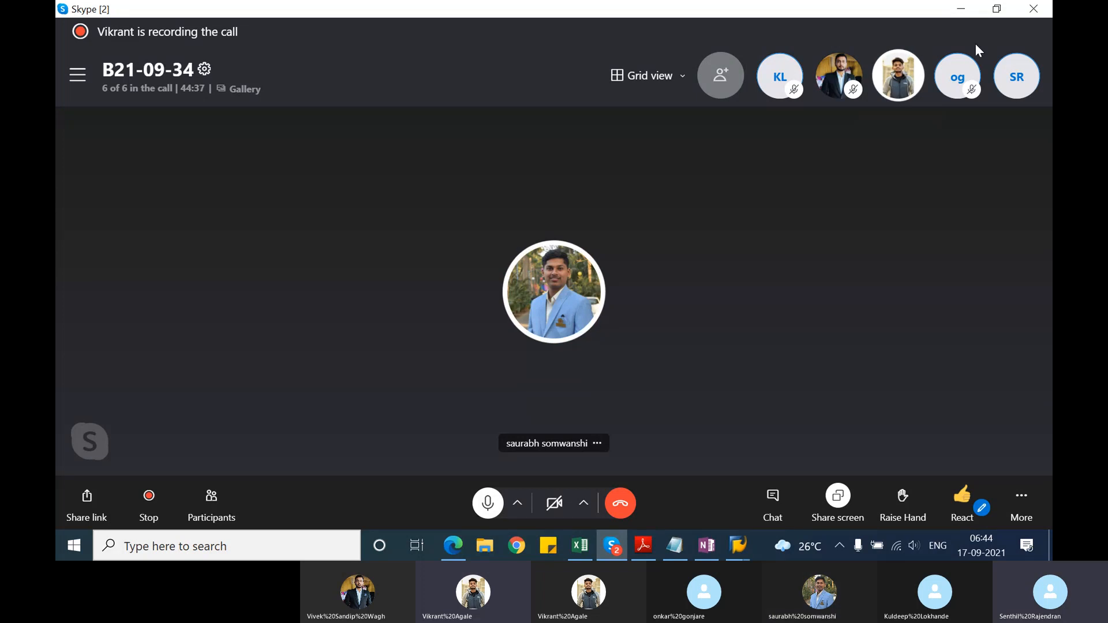
pyautogui.click(964, 15)
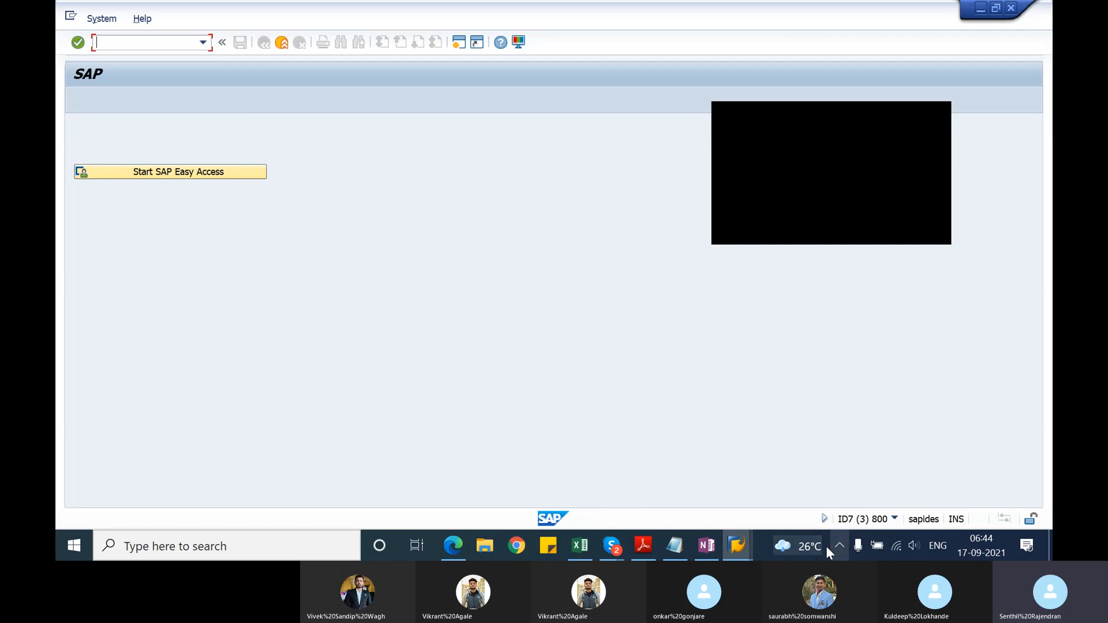
# Step: Switch to the other SAP session with the shipping due list and widen its originating document column to show the full heading
pyautogui.moveTo(743, 545)
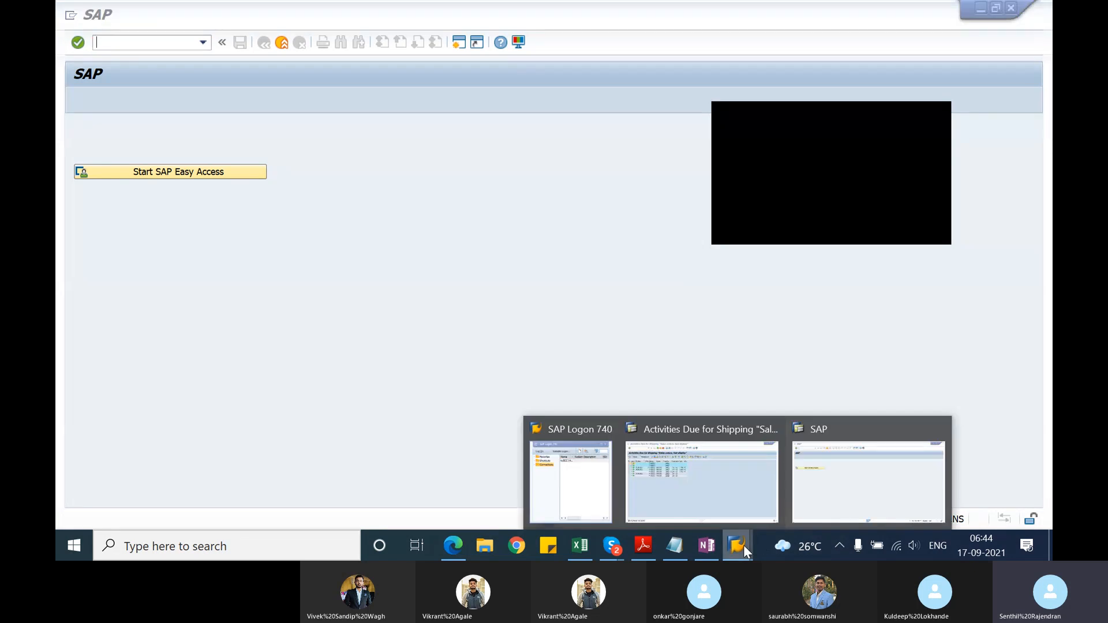
pyautogui.click(727, 490)
pyautogui.click(90, 145)
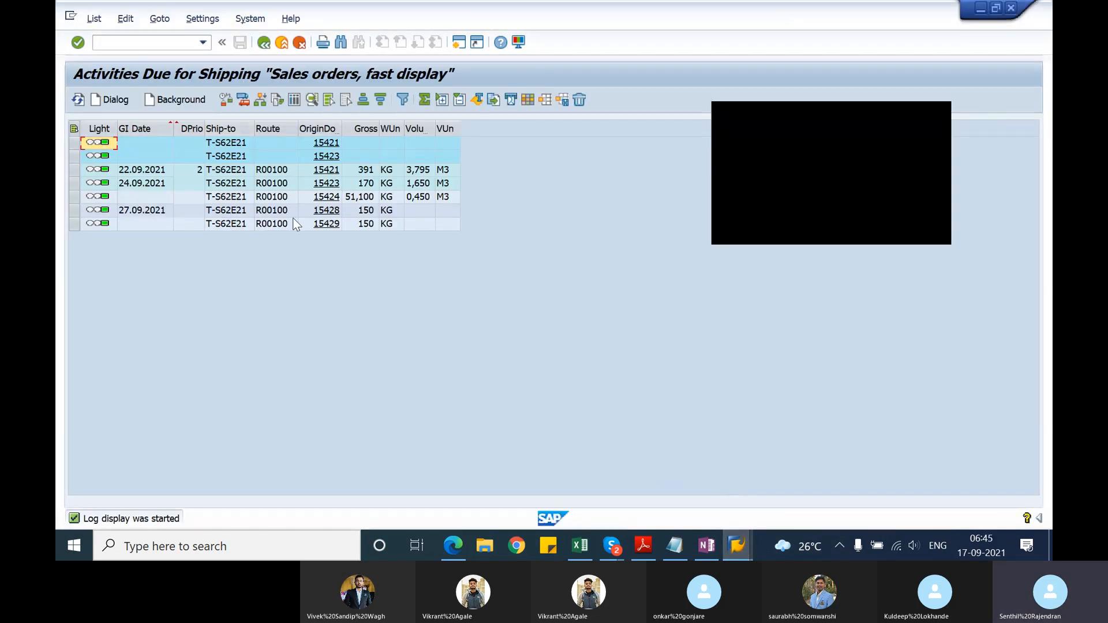
pyautogui.moveTo(341, 128); pyautogui.dragTo(400, 127)
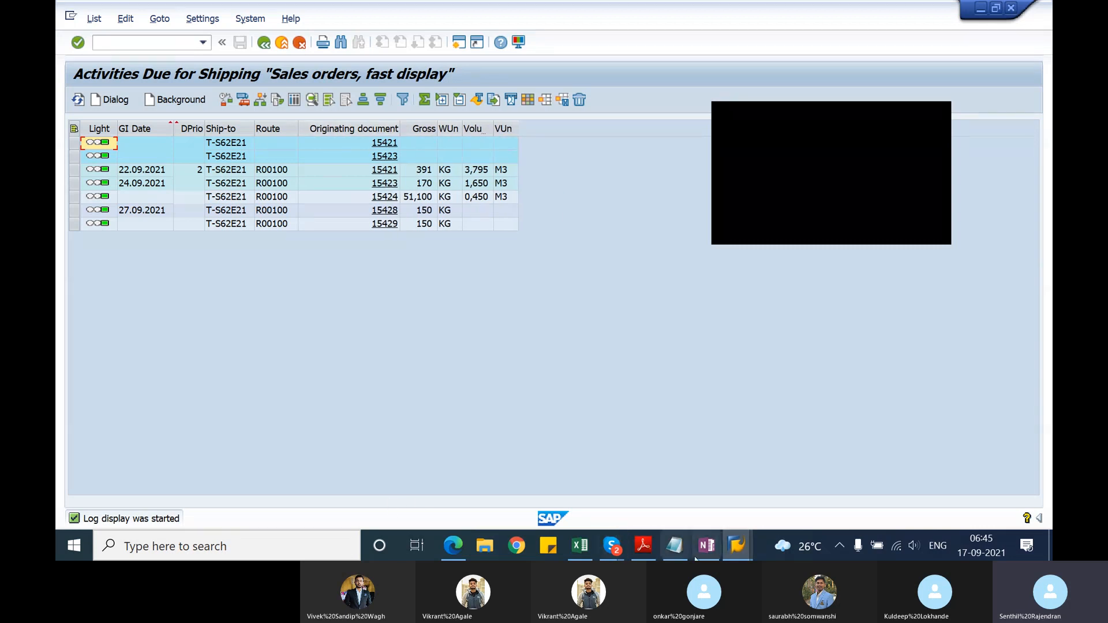
# Step: In the Notepad file, add the line "VL10A - Delivery due list -- it lists down the orders that are due for delivery" below VF01
pyautogui.click(676, 546)
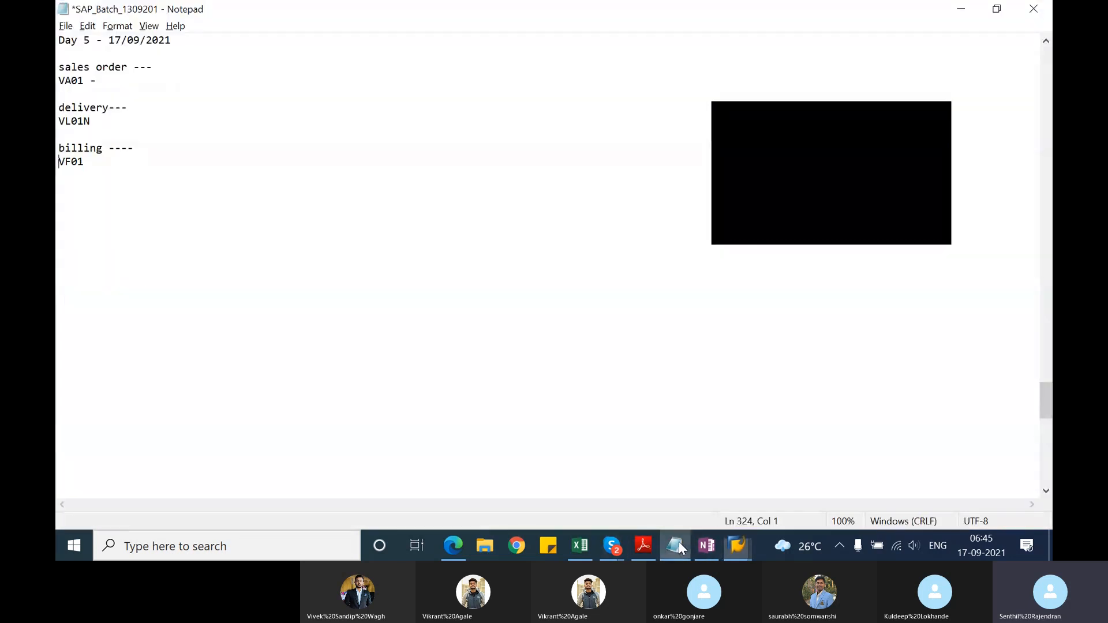
pyautogui.click(78, 198)
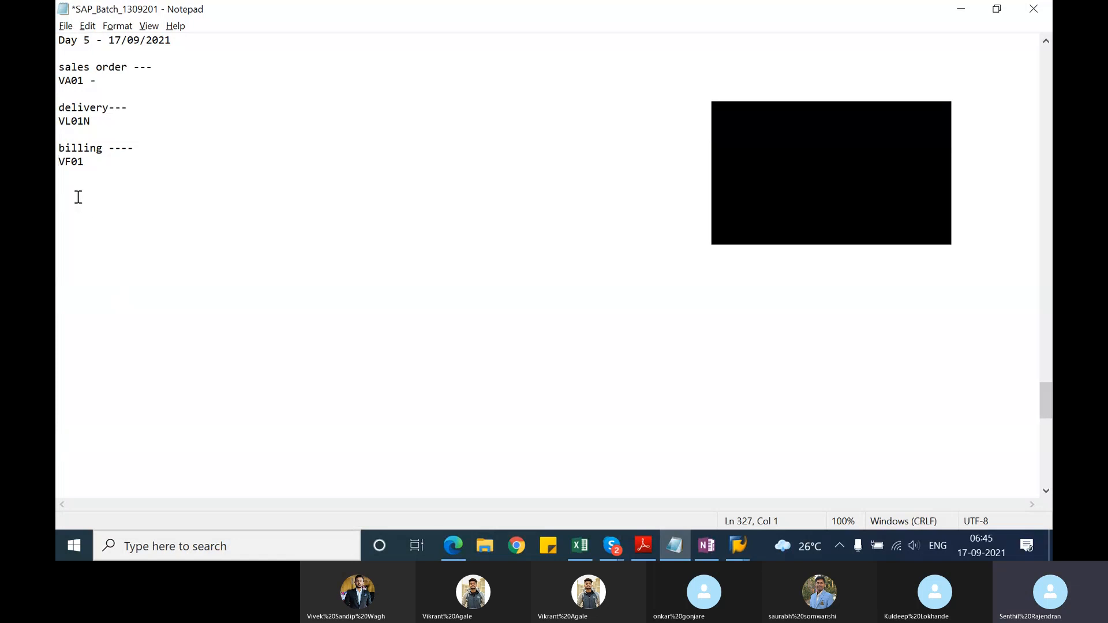
pyautogui.write('VL10')
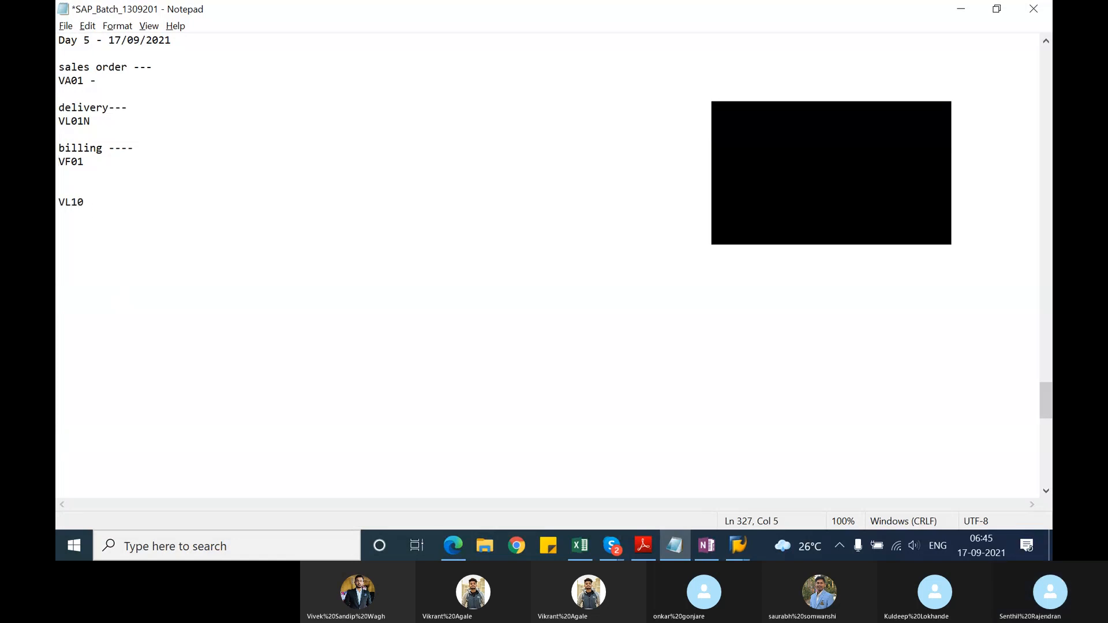
pyautogui.write('A - Deli')
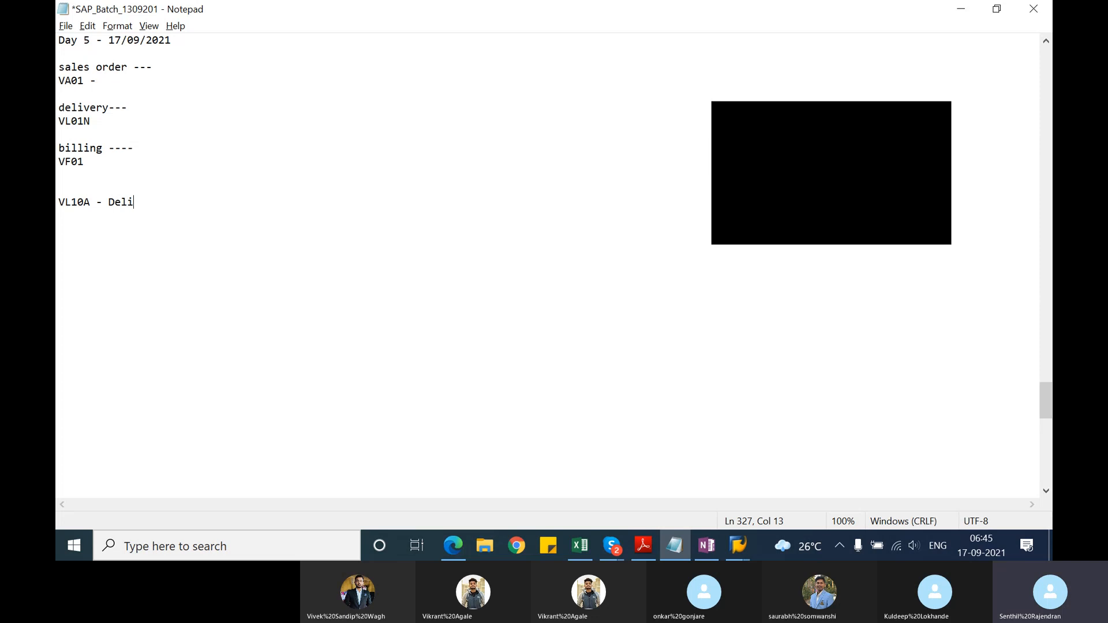
pyautogui.write('very due list -- it la')
pyautogui.press('BackSpace')
pyautogui.write('its')
pyautogui.press('BackSpace')
pyautogui.write('ts ')
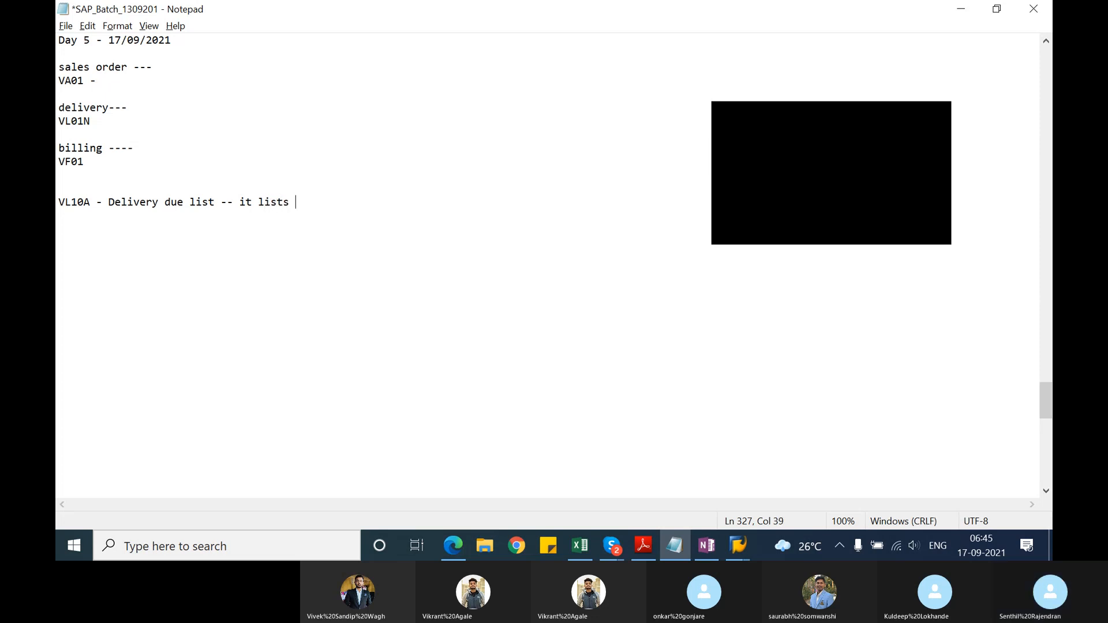
pyautogui.write('down the ordes')
pyautogui.press('BackSpace')
pyautogui.write('rs that are due')
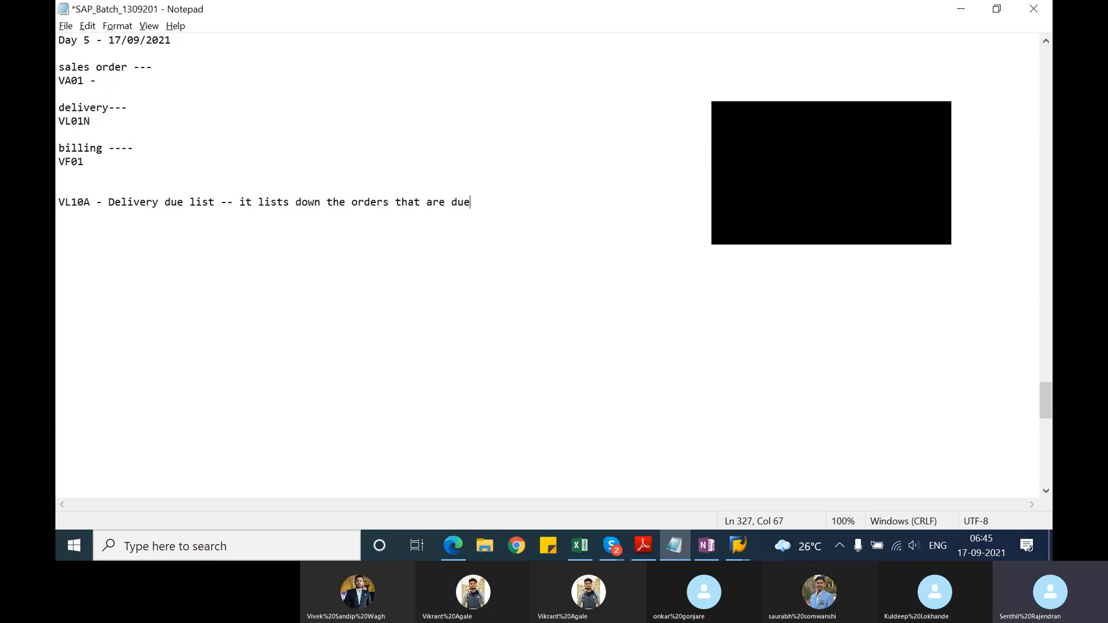
pyautogui.write(' for delivery')
# Step: Add the line "Billing due list" below the VL10A note, separated by a blank line
pyautogui.press('Return')
pyautogui.press('Return')
pyautogui.write('Billi')
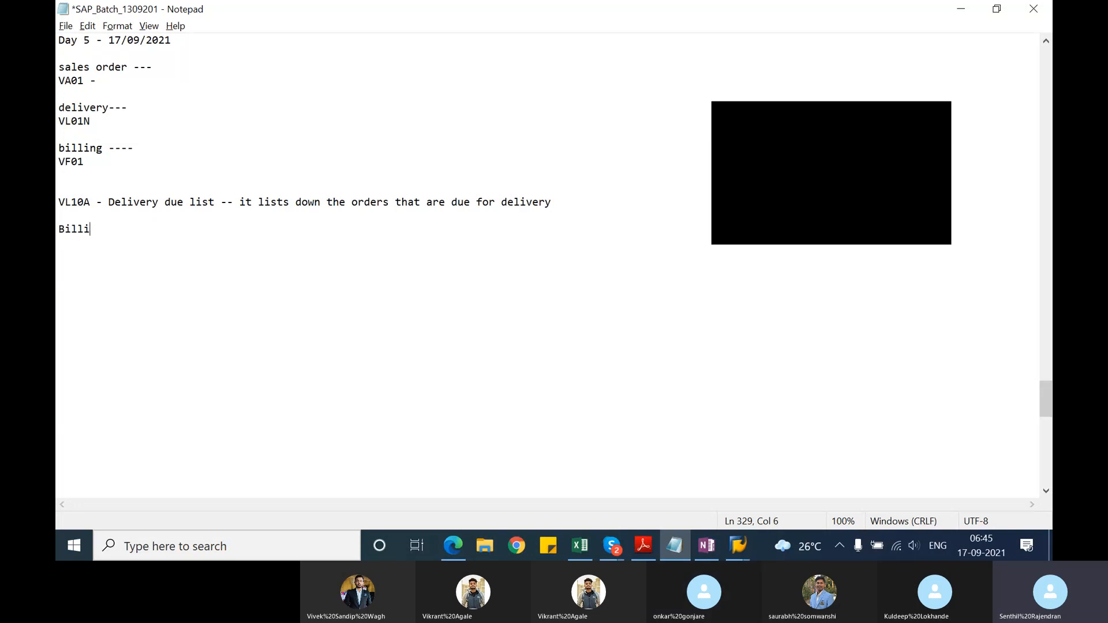
pyautogui.write('ng due list')
pyautogui.press('Return')
pyautogui.press('Return')
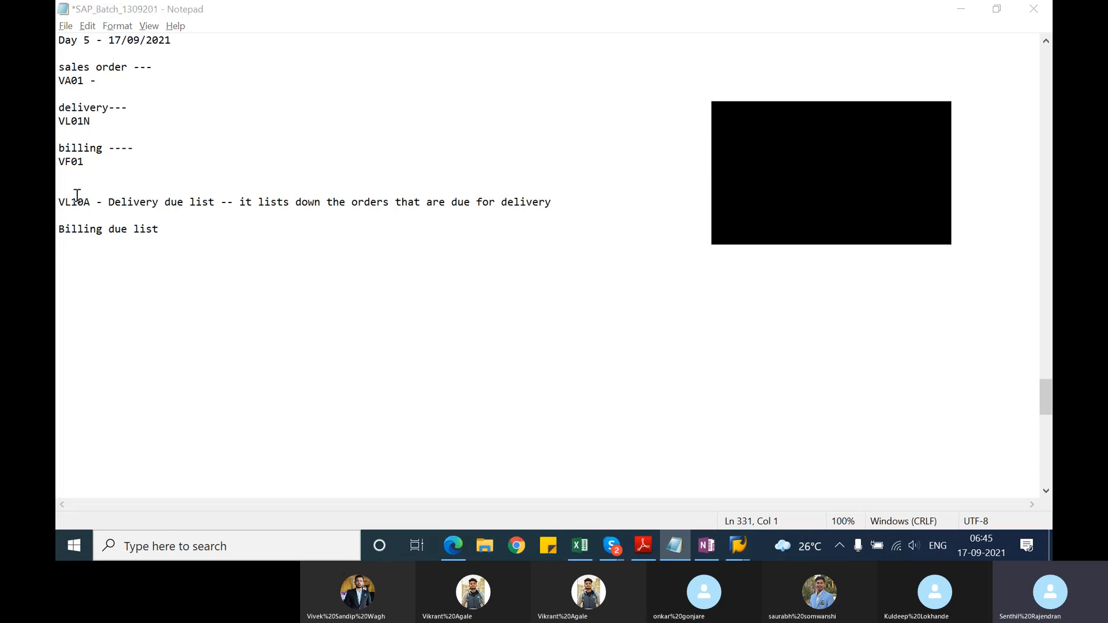
# Step: Switch to the SAP session on its start screen and start transaction VA03
pyautogui.hotkey('alt', 'Tab')
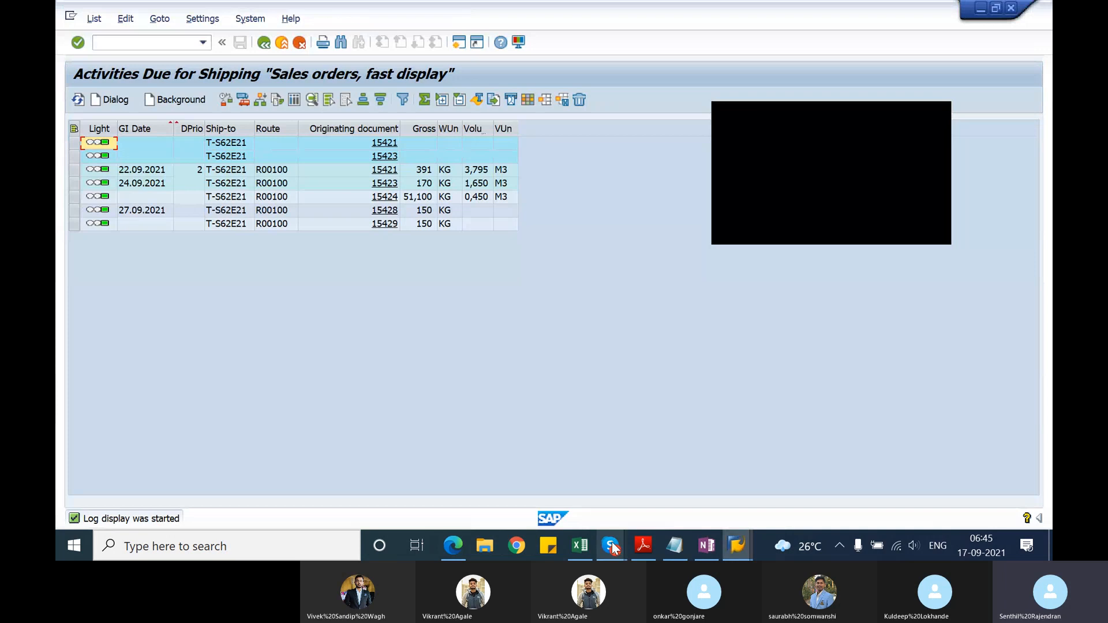
pyautogui.moveTo(642, 549)
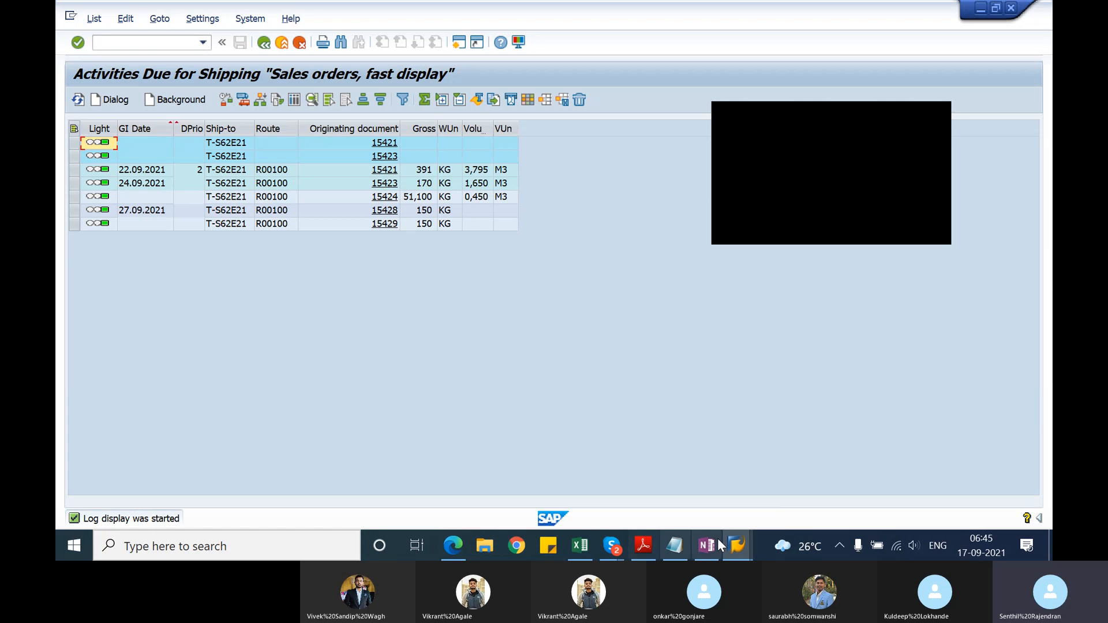
pyautogui.moveTo(737, 545)
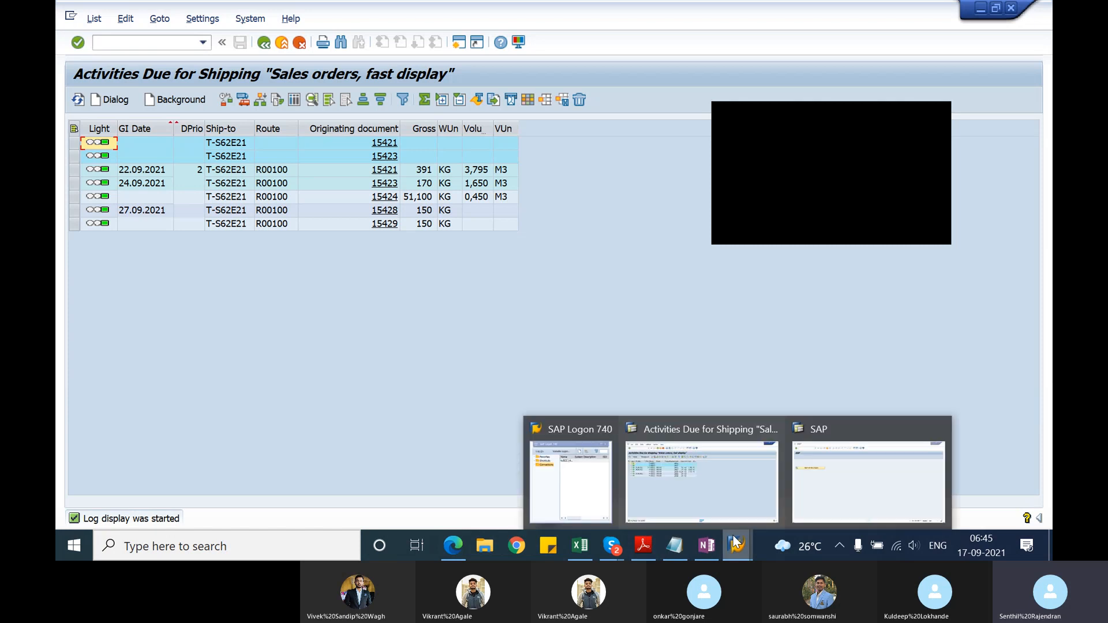
pyautogui.click(815, 479)
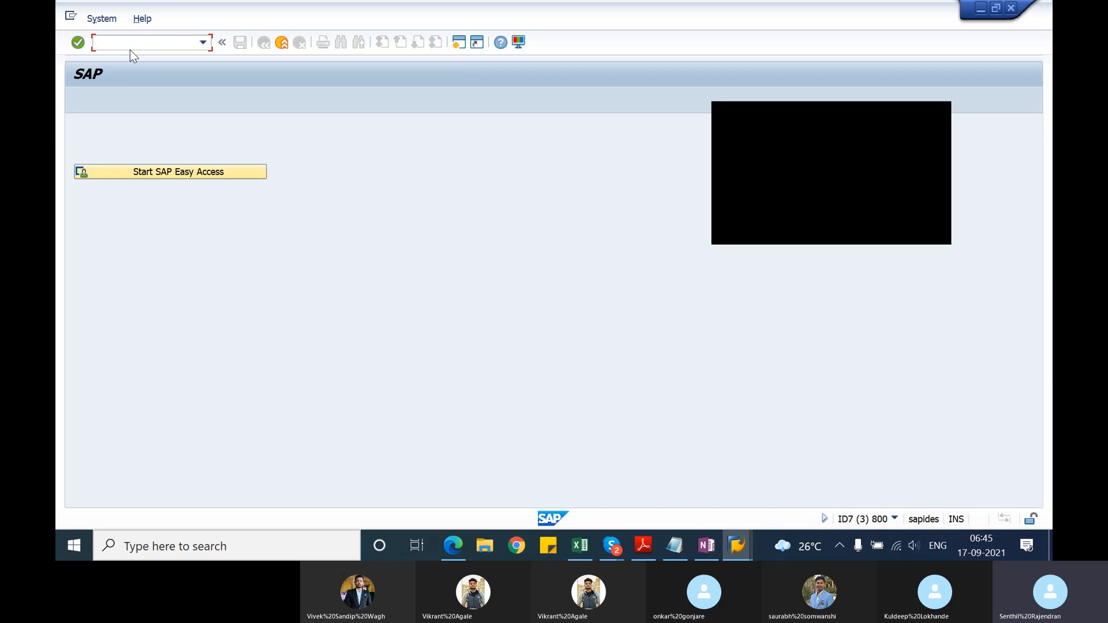
pyautogui.write('va')
pyautogui.write('l0')
pyautogui.press('BackSpace')
pyautogui.press('BackSpace')
pyautogui.press('BackSpace')
pyautogui.write('va0')
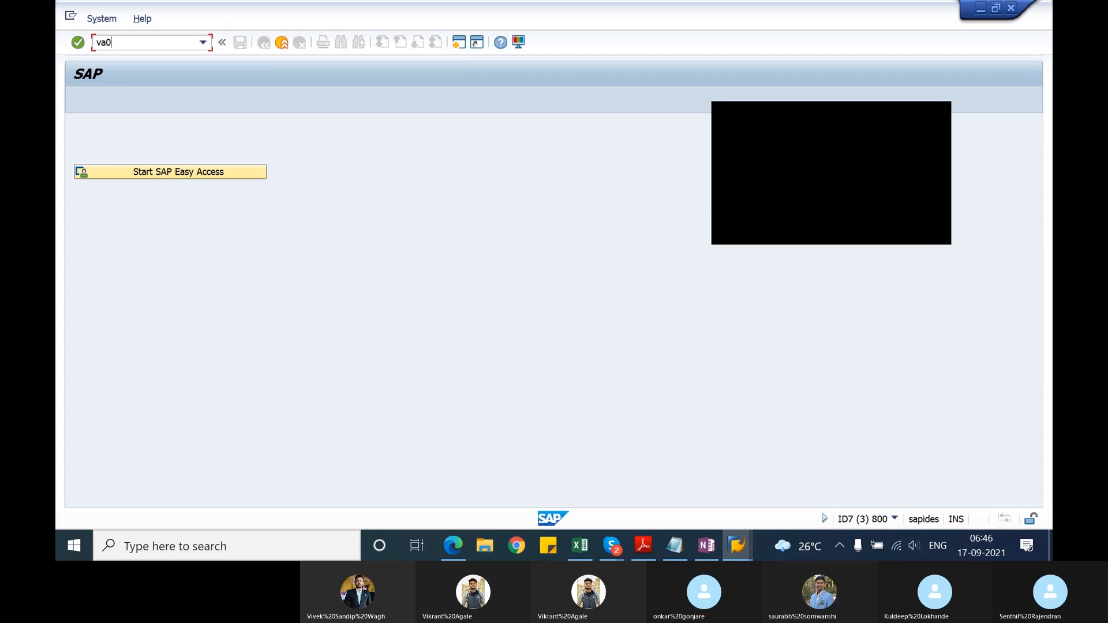
pyautogui.write('3')
pyautogui.press('Return')
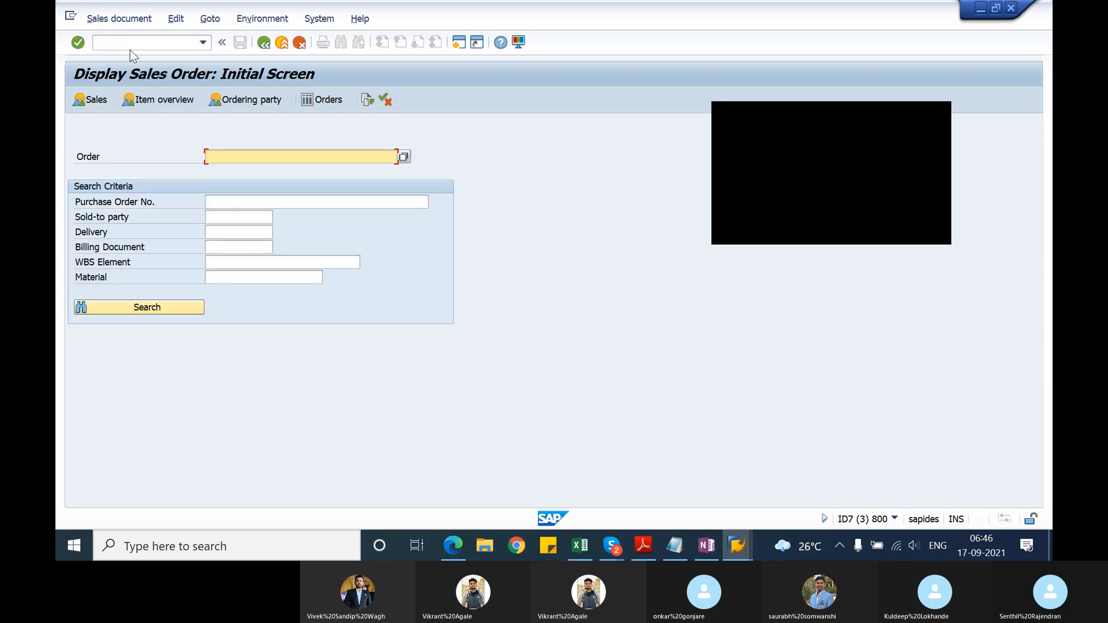
# Step: Display the most recently used sales order suggested by the order field's entry history
pyautogui.write('1')
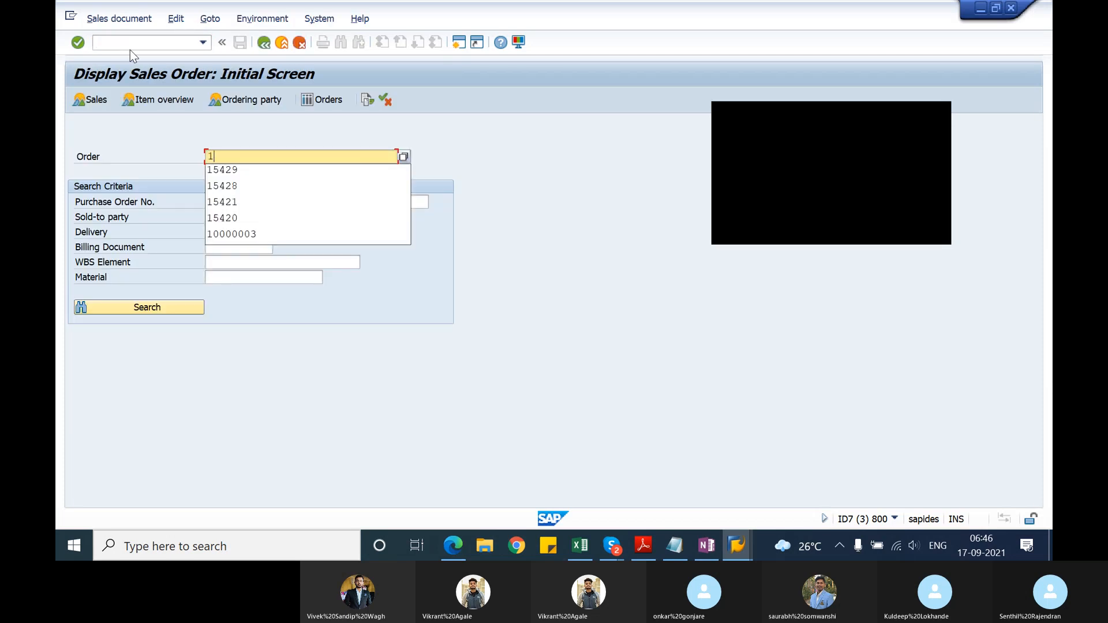
pyautogui.press('Down')
pyautogui.press('Return')
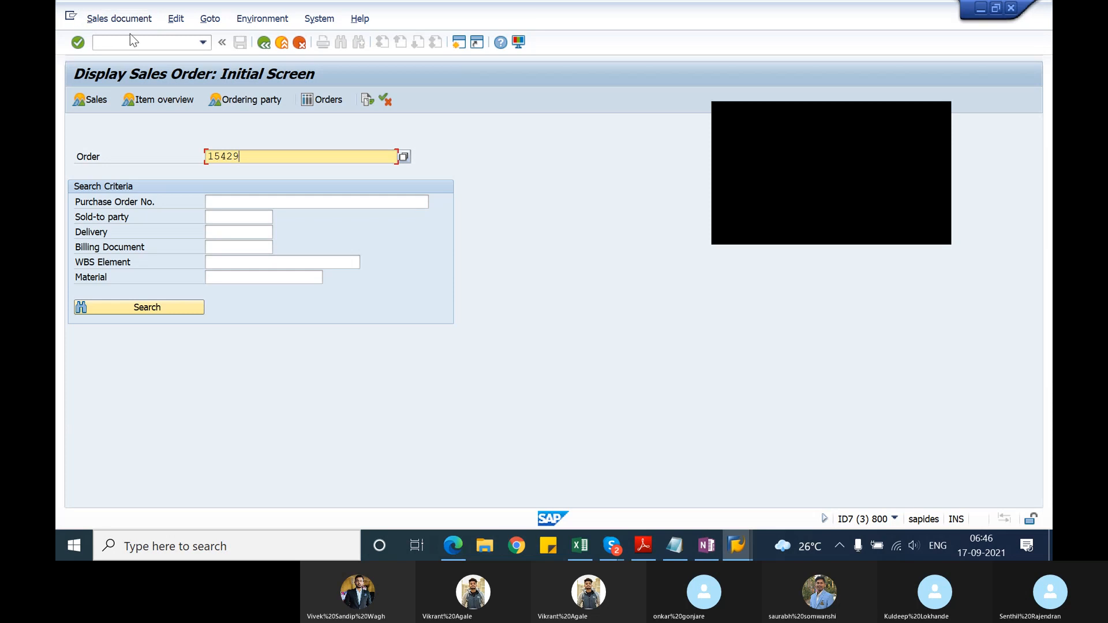
pyautogui.press('Return')
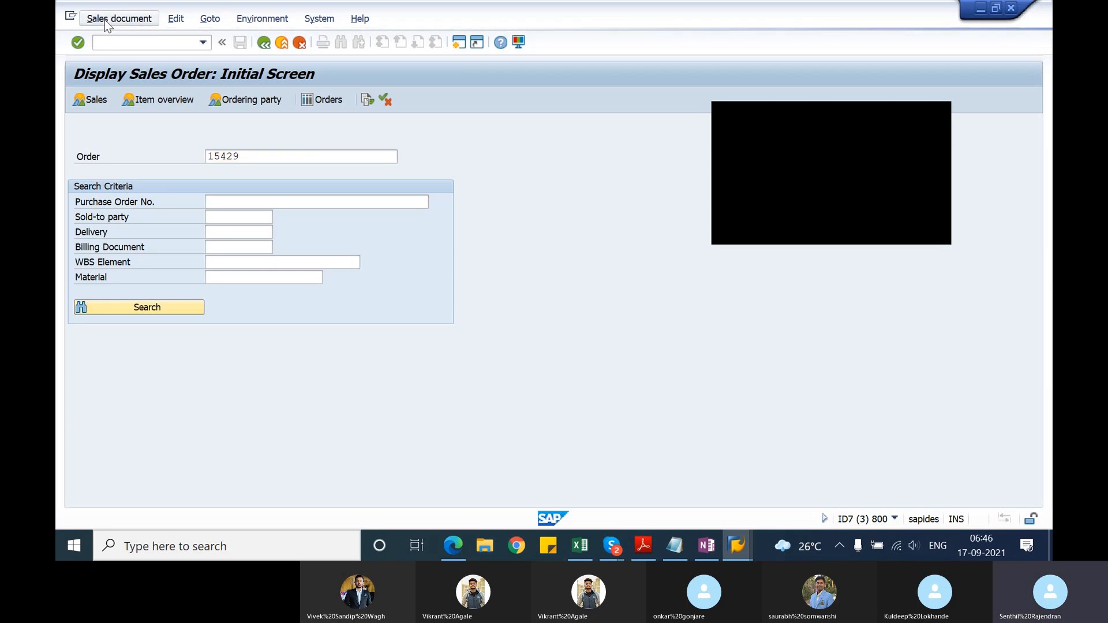
# Step: Create an outbound delivery directly from the displayed sales order and save it with the proposed quantity
pyautogui.click(106, 22)
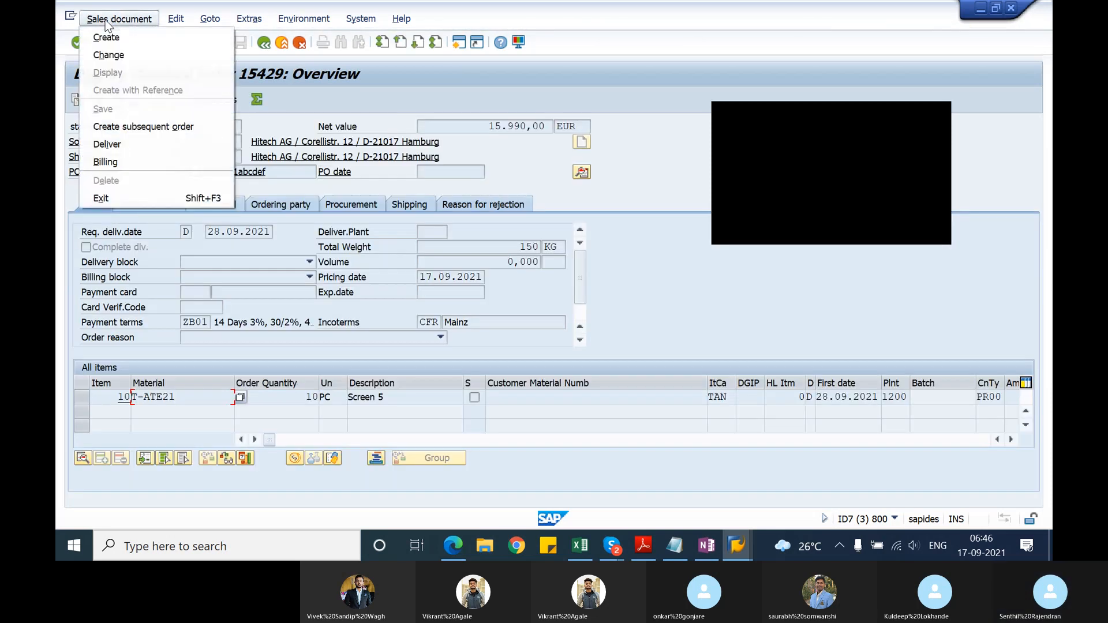
pyautogui.click(129, 144)
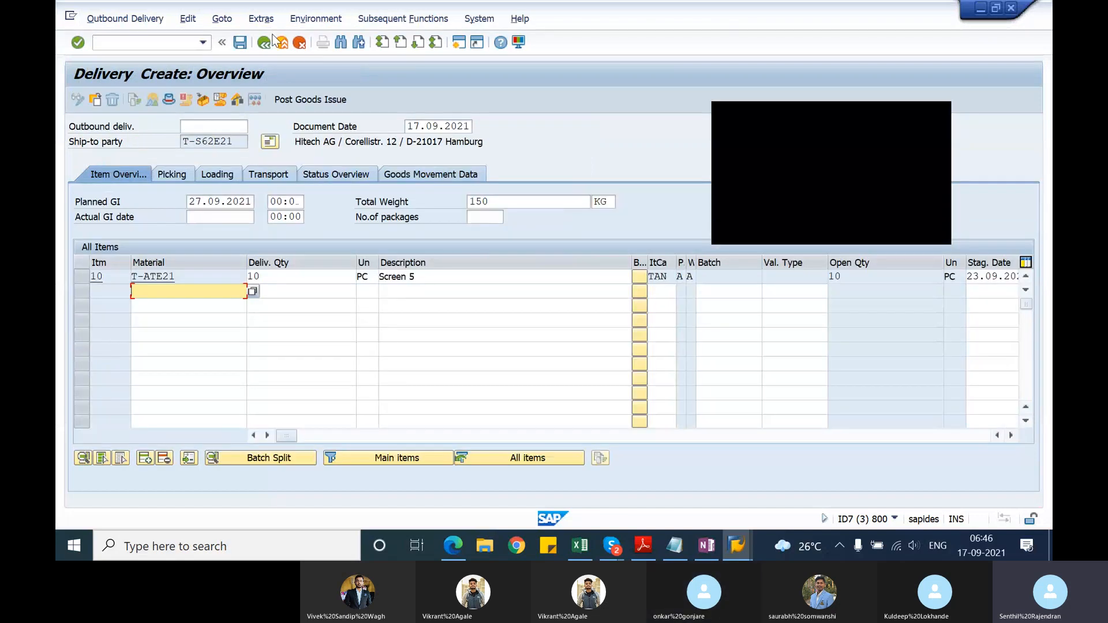
pyautogui.click(240, 42)
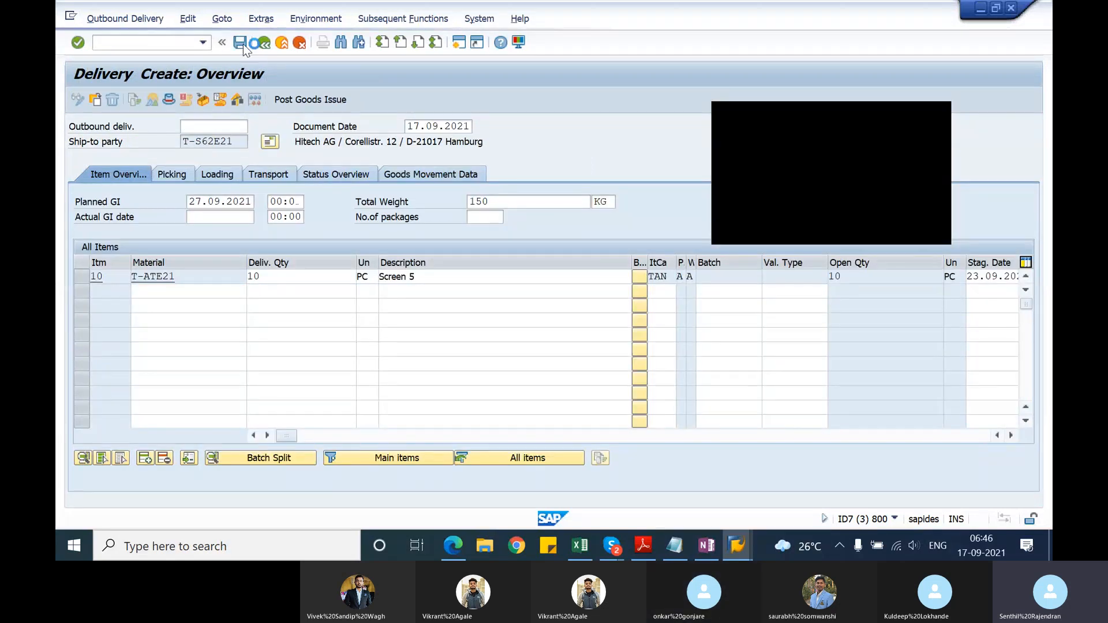
# Step: Restart transaction VA03 and display the sales order numbered one below the one just delivered
pyautogui.click(175, 43)
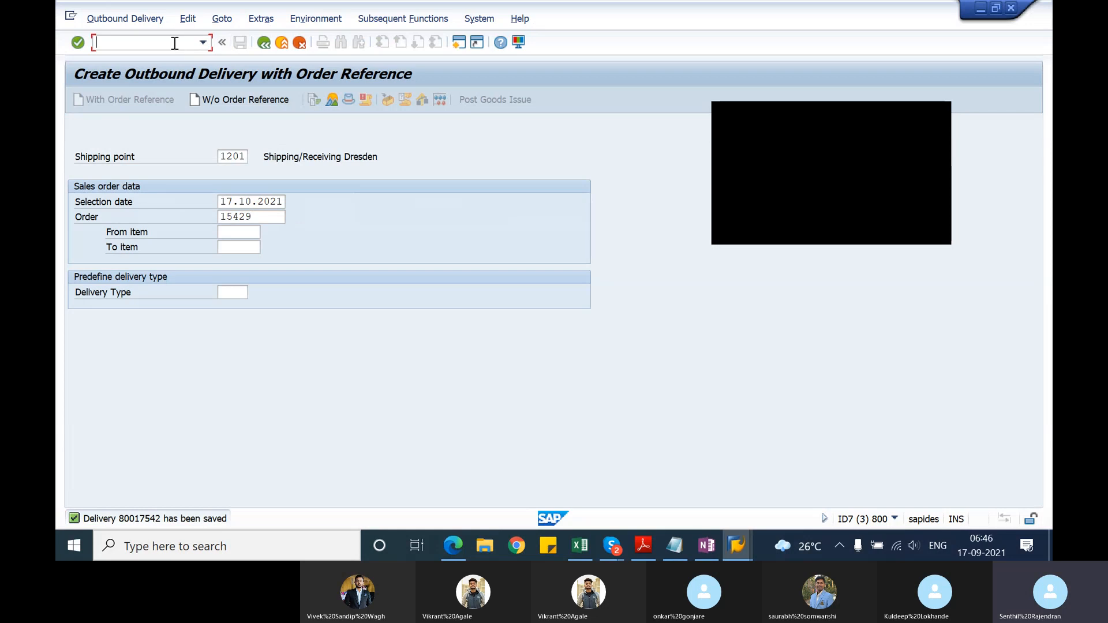
pyautogui.write('/nva03')
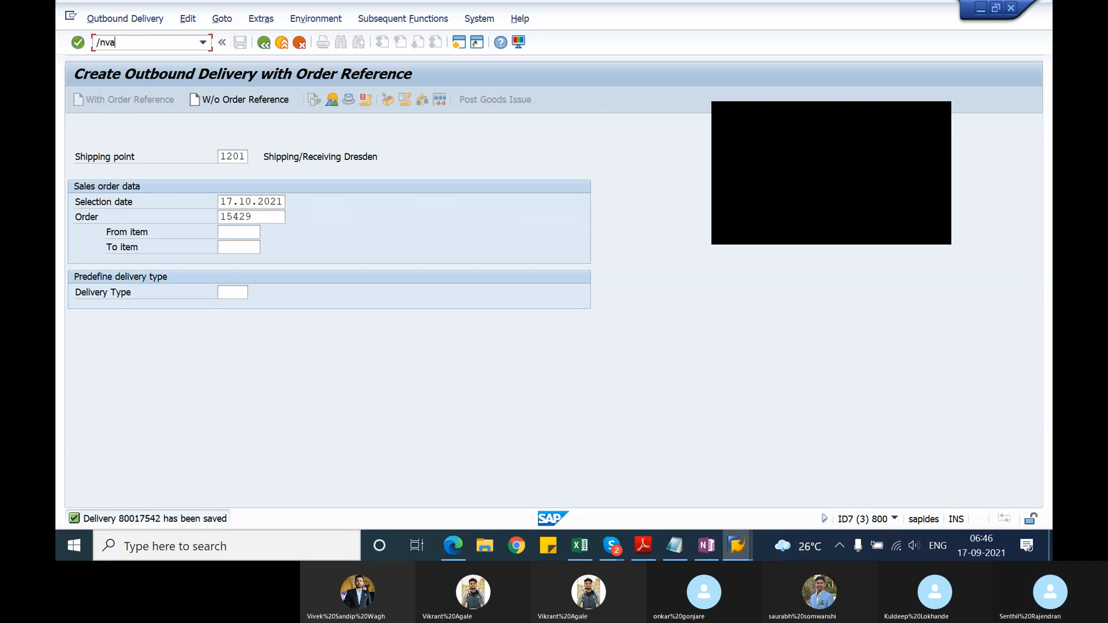
pyautogui.press('Return')
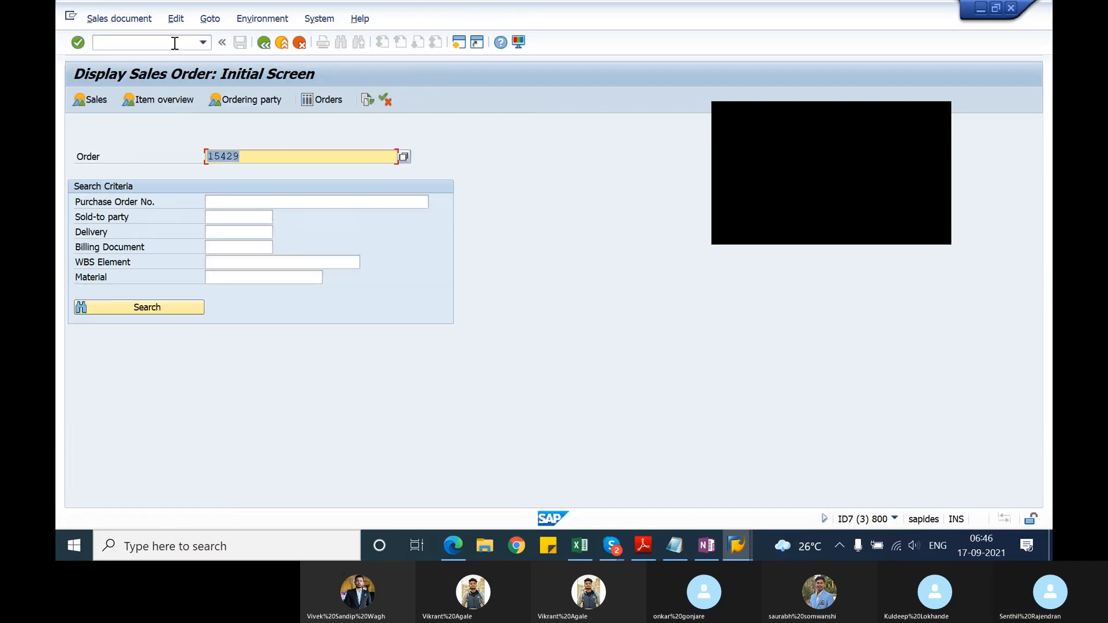
pyautogui.write('1542')
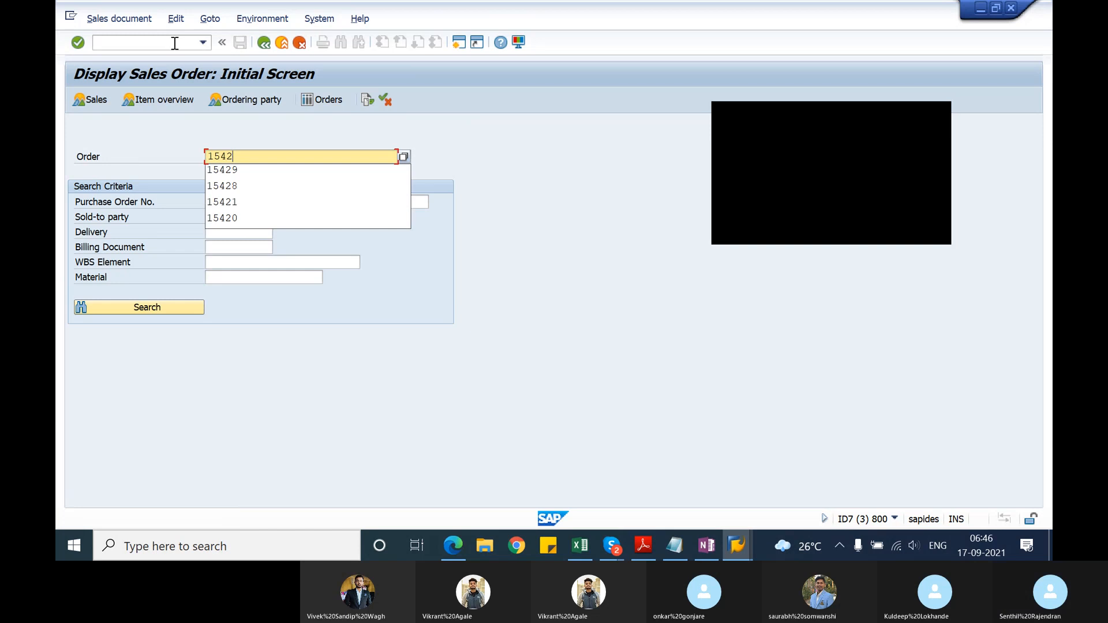
pyautogui.write('8')
pyautogui.press('Return')
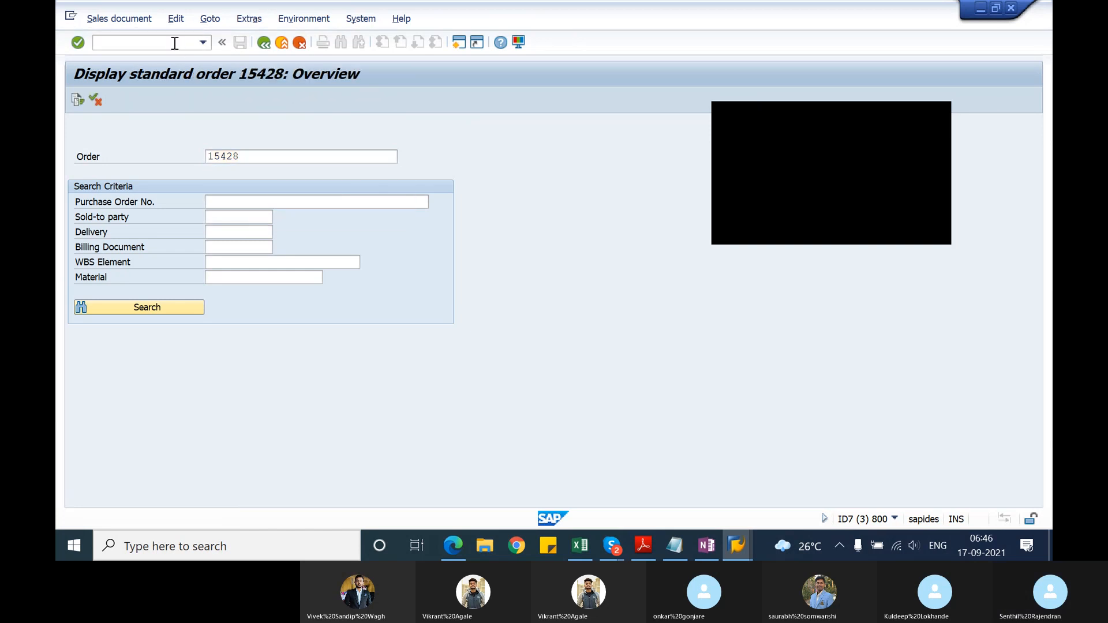
# Step: Create and save the outbound delivery for this second sales order as proposed
pyautogui.click(119, 19)
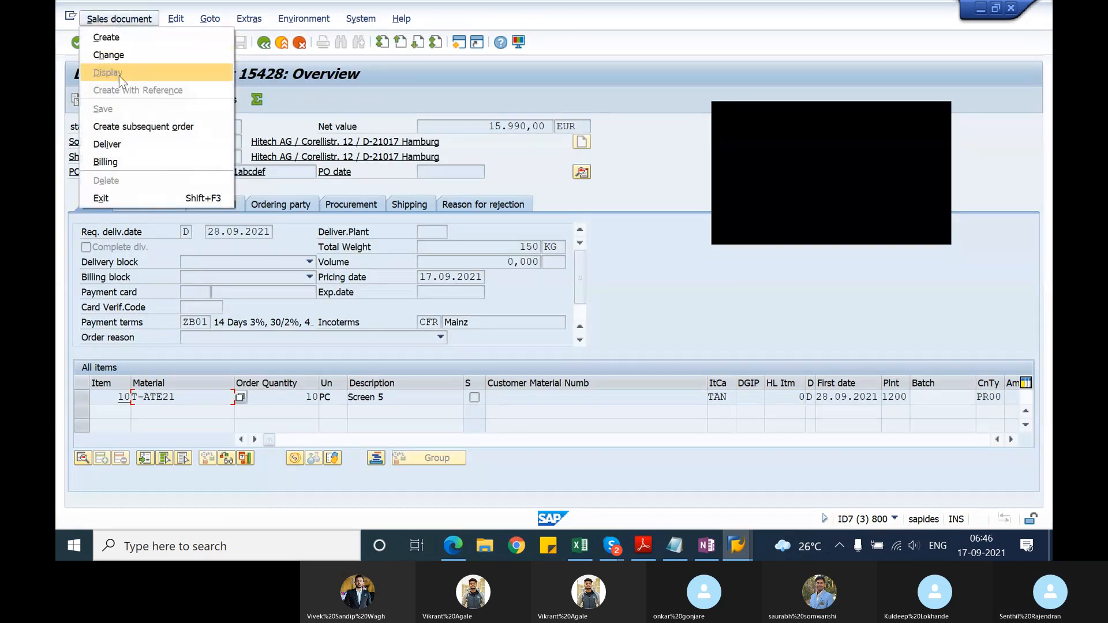
pyautogui.click(123, 142)
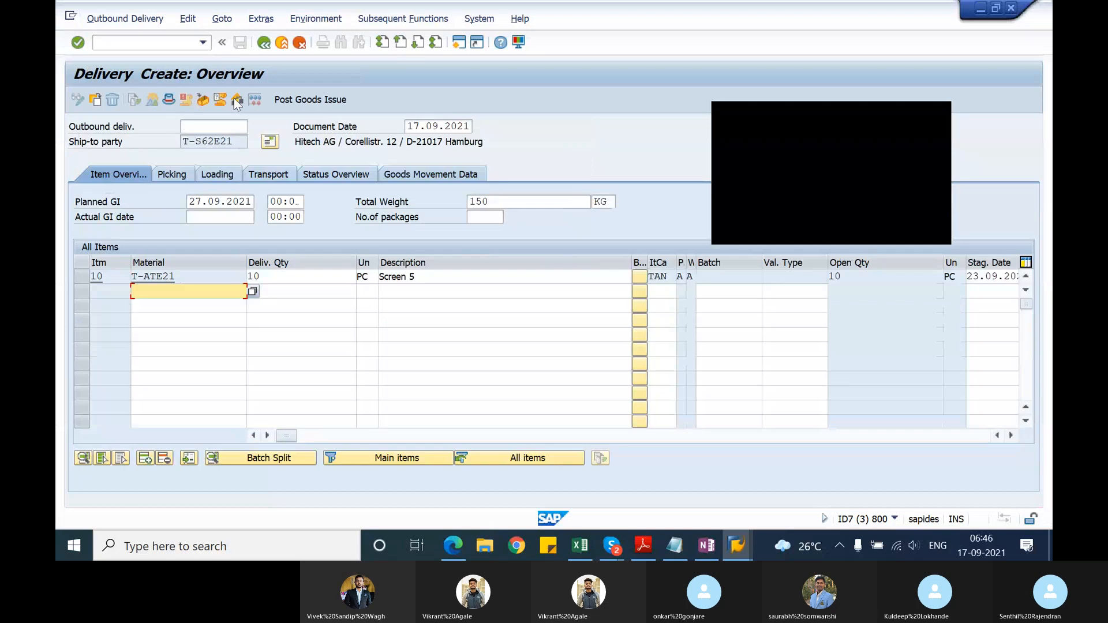
pyautogui.click(239, 43)
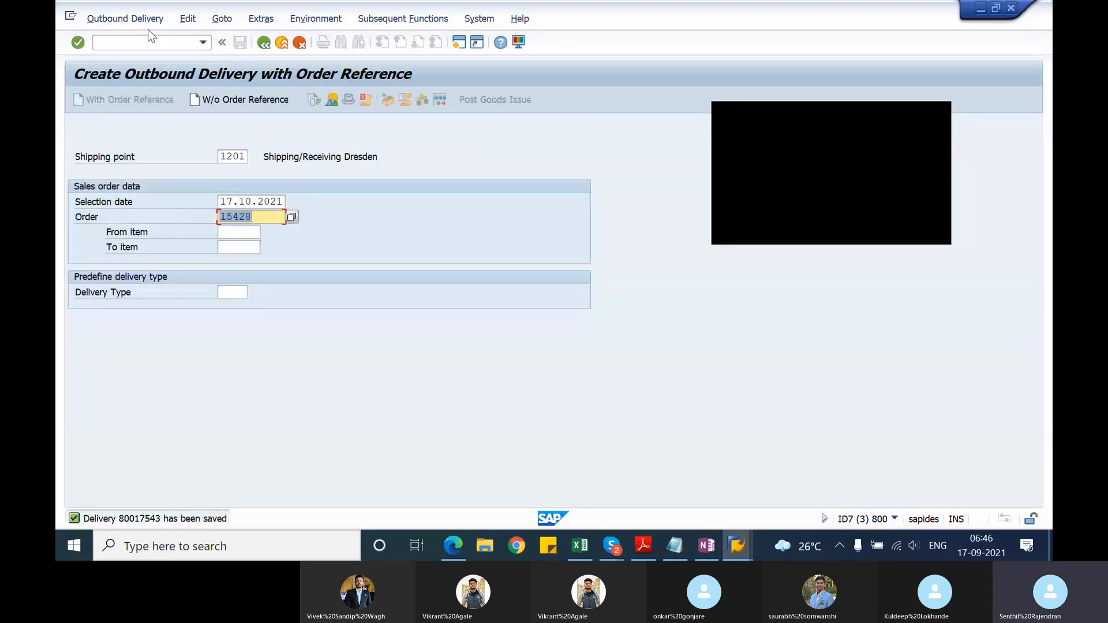
# Step: Start the Display Outbound Delivery transaction and open the proposed delivery 80017543
pyautogui.click(149, 38)
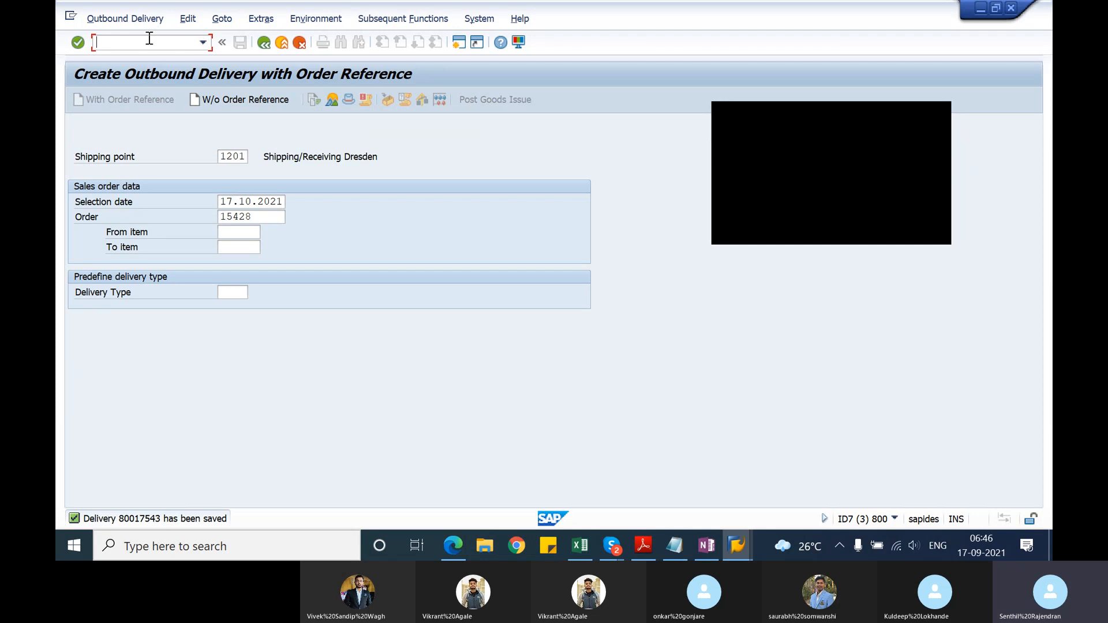
pyautogui.write('/nva0')
pyautogui.press('BackSpace')
pyautogui.press('BackSpace')
pyautogui.write('l03')
pyautogui.press('Return')
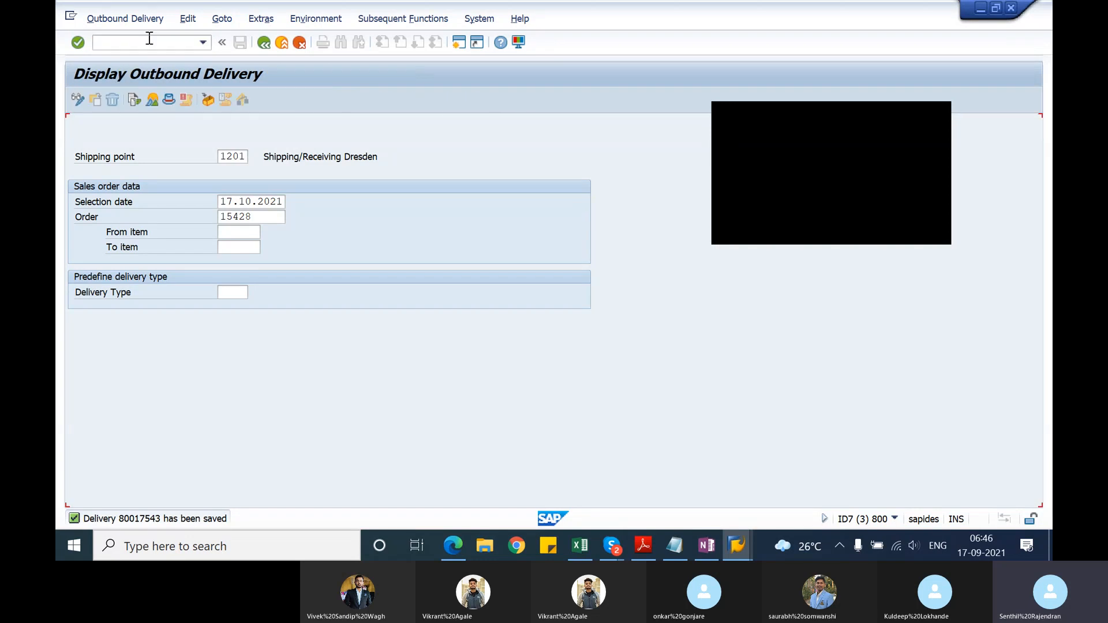
pyautogui.press('Return')
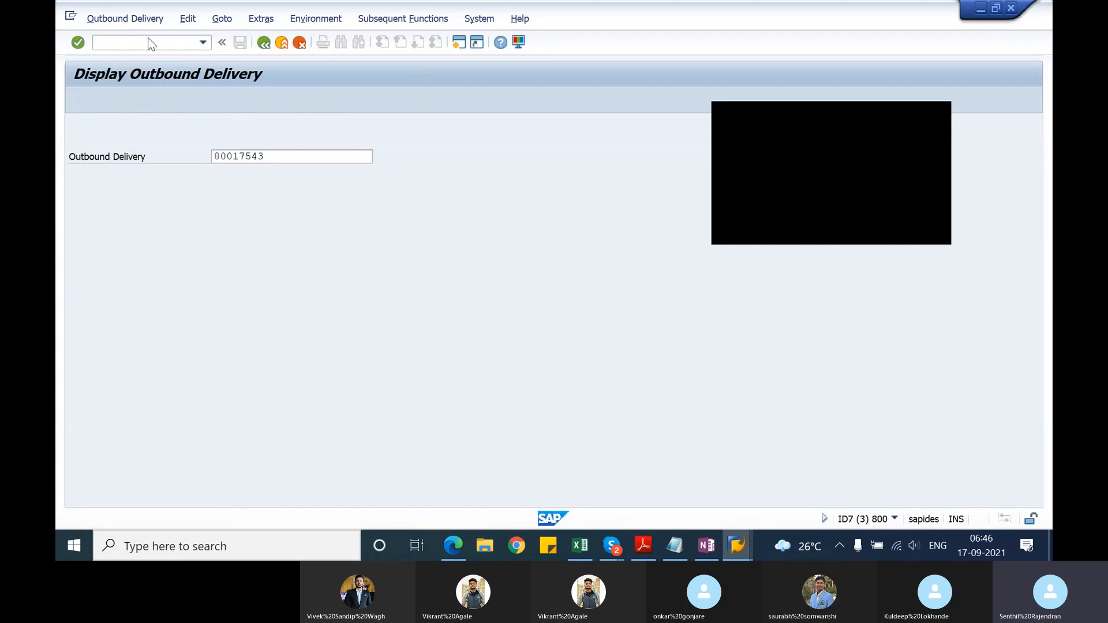
# Step: Copy the delivery number 80017543 and paste it into the Notepad file below "Billing due list"
pyautogui.moveTo(243, 126); pyautogui.dragTo(175, 125)
pyautogui.hotkey('ctrl', 'c')
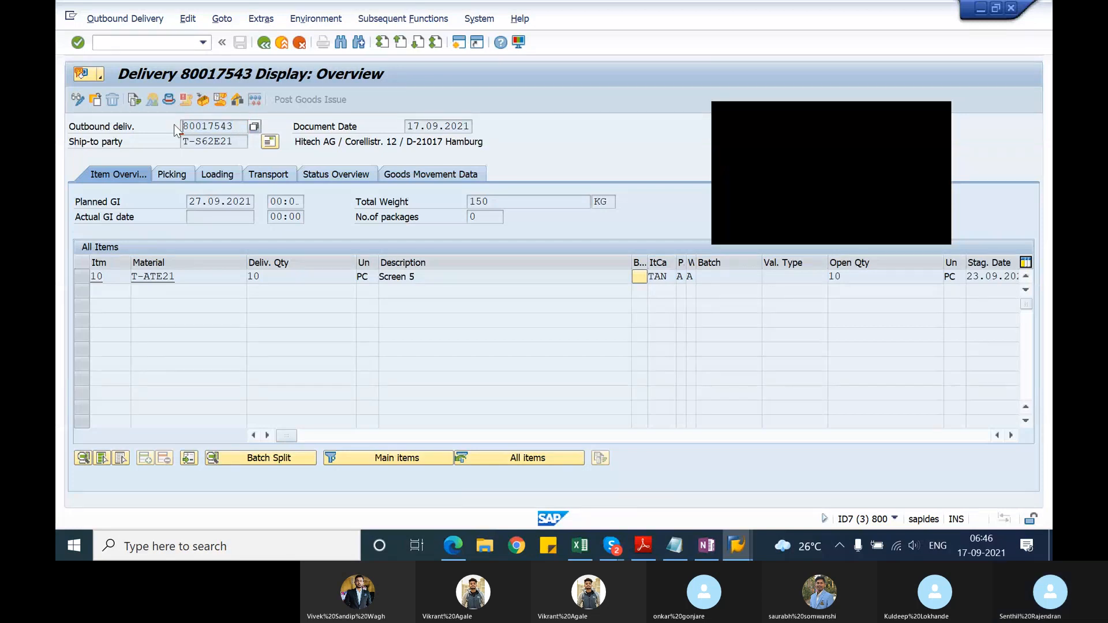
pyautogui.hotkey('alt', 'Tab')
pyautogui.hotkey('ctrl', 'v')
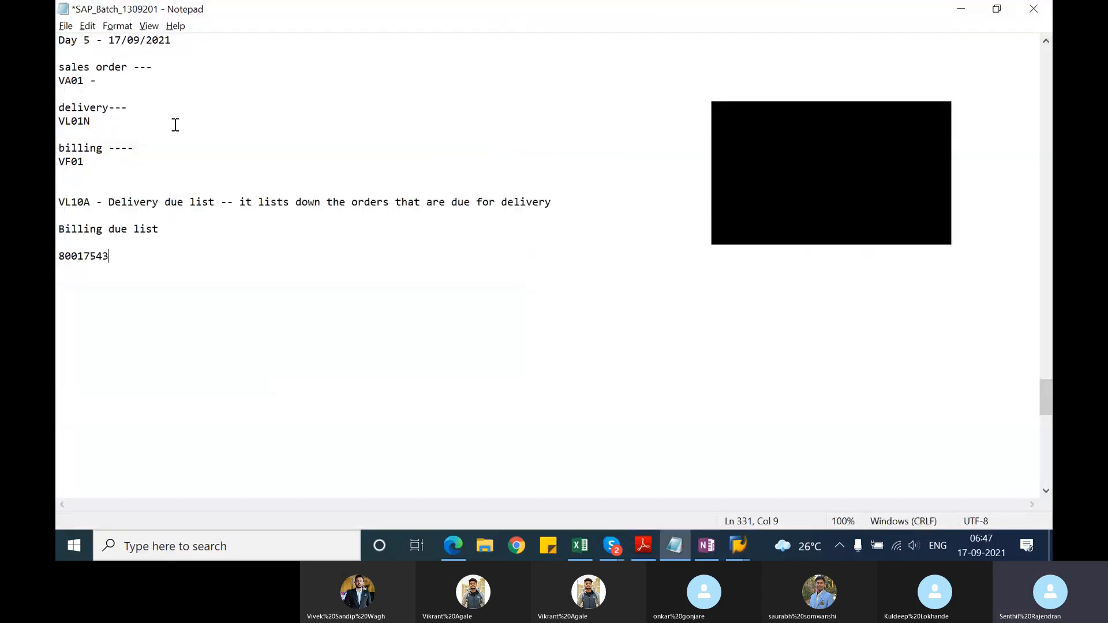
# Step: Switch back to SAP, leave the current delivery and display outbound delivery 80017542
pyautogui.hotkey('alt', 'Tab')
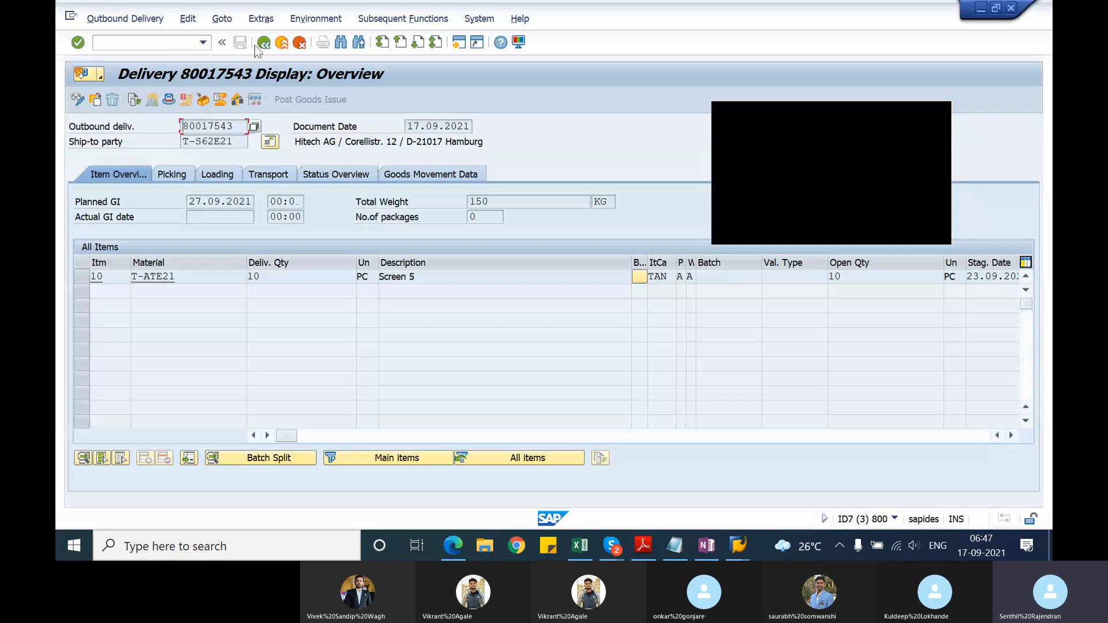
pyautogui.click(263, 43)
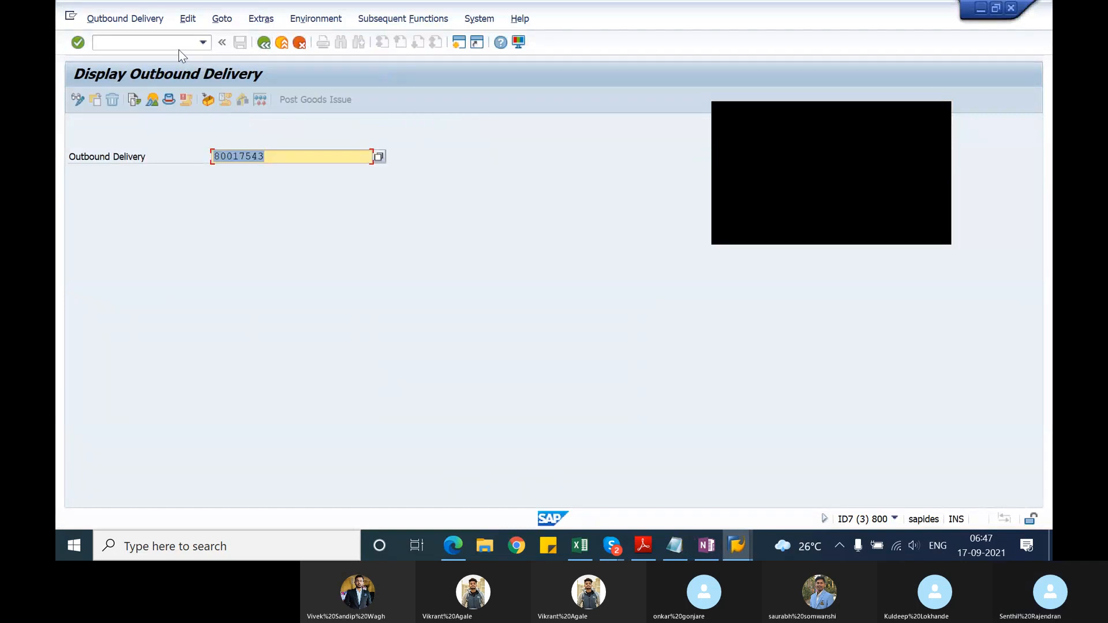
pyautogui.click(266, 156)
pyautogui.press('BackSpace')
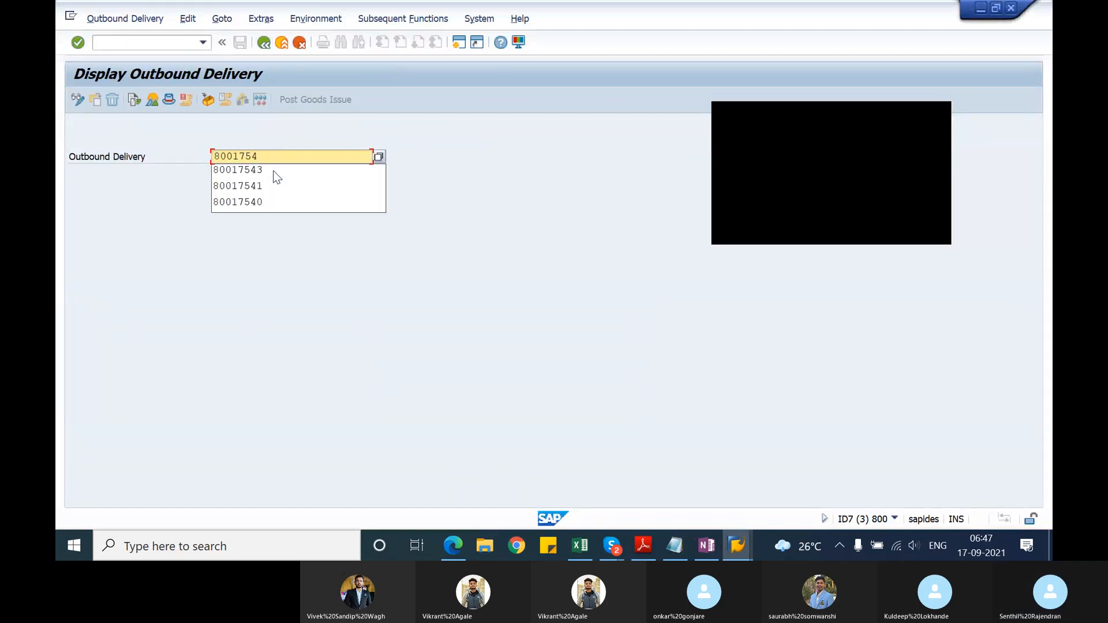
pyautogui.write('2')
pyautogui.press('Return')
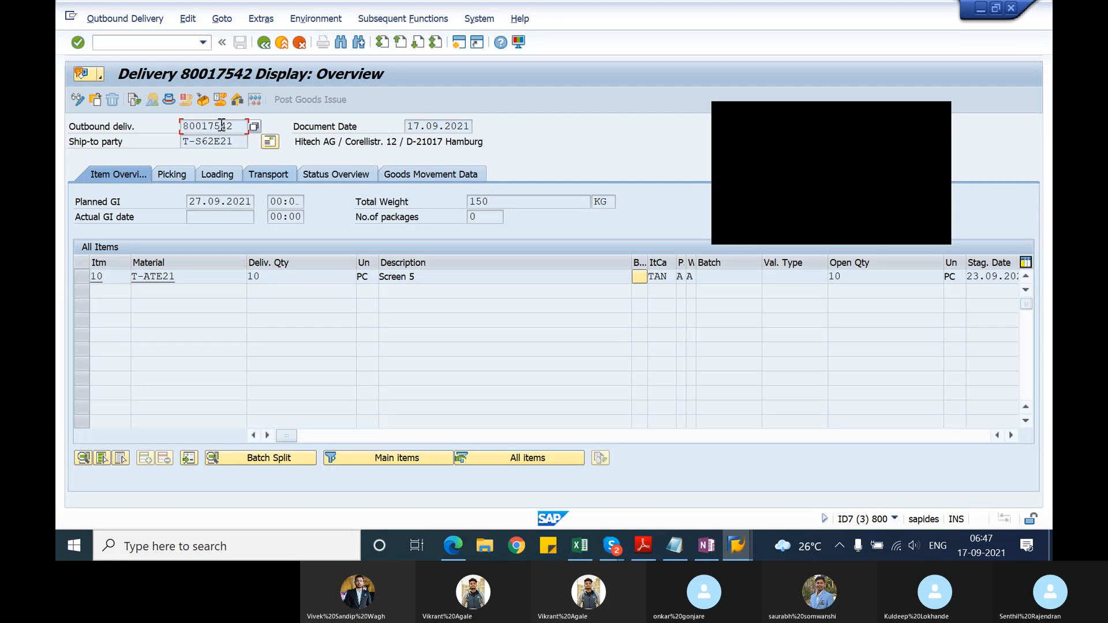
# Step: Copy the delivery number 80017542 into the Notepad list and add 80017541 on the line below it
pyautogui.moveTo(237, 126); pyautogui.dragTo(172, 123)
pyautogui.hotkey('ctrl', 'c')
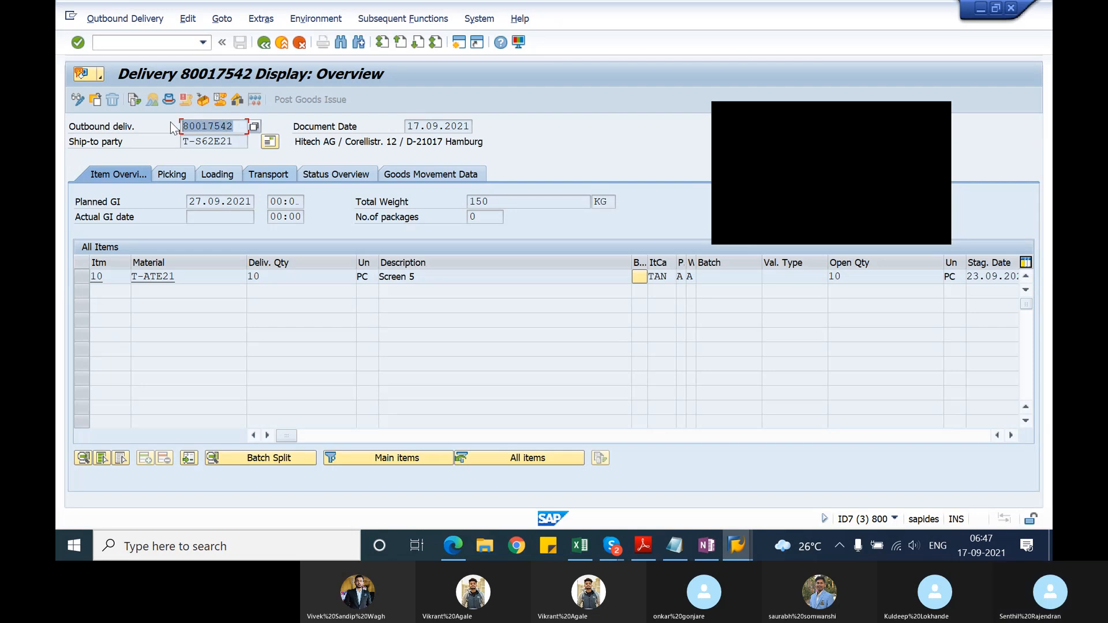
pyautogui.hotkey('alt', 'Tab')
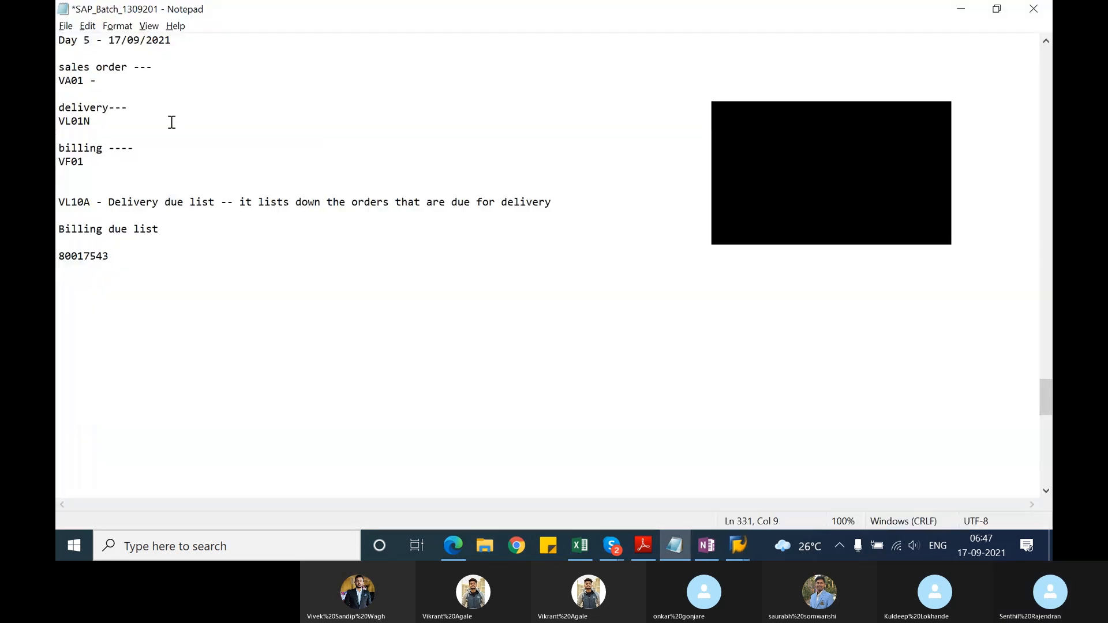
pyautogui.hotkey('ctrl', 'v')
pyautogui.press('Return')
pyautogui.hotkey('ctrl', 'v')
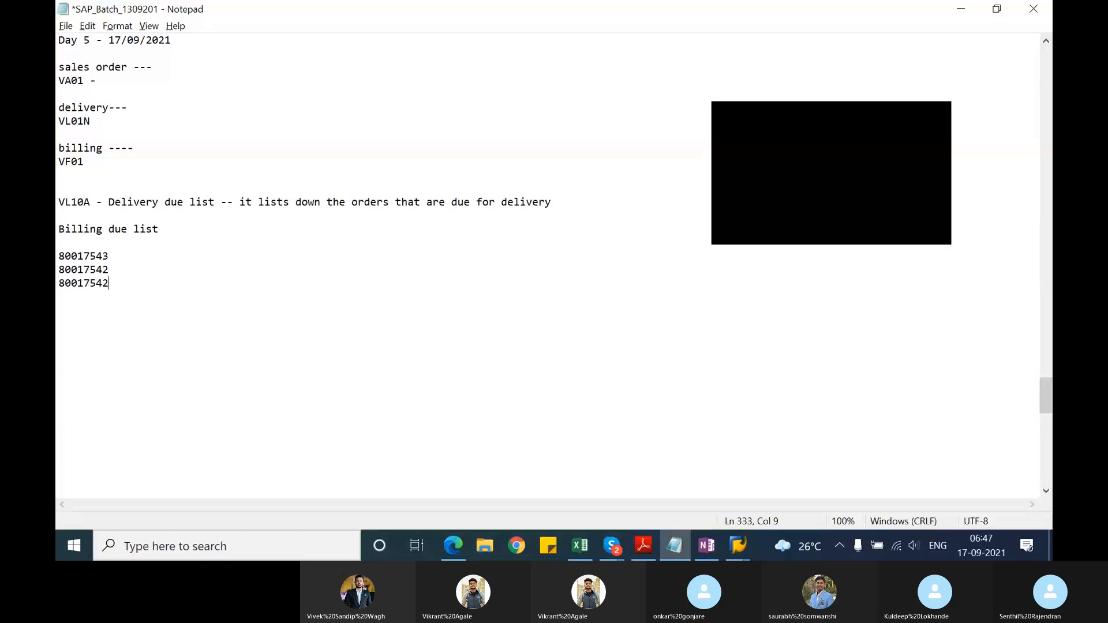
pyautogui.press('BackSpace')
pyautogui.write('1')
pyautogui.press('Return')
# Step: Return to SAP, display outbound delivery 80017541 and check it against the delivery list in Notepad
pyautogui.hotkey('alt', 'Tab')
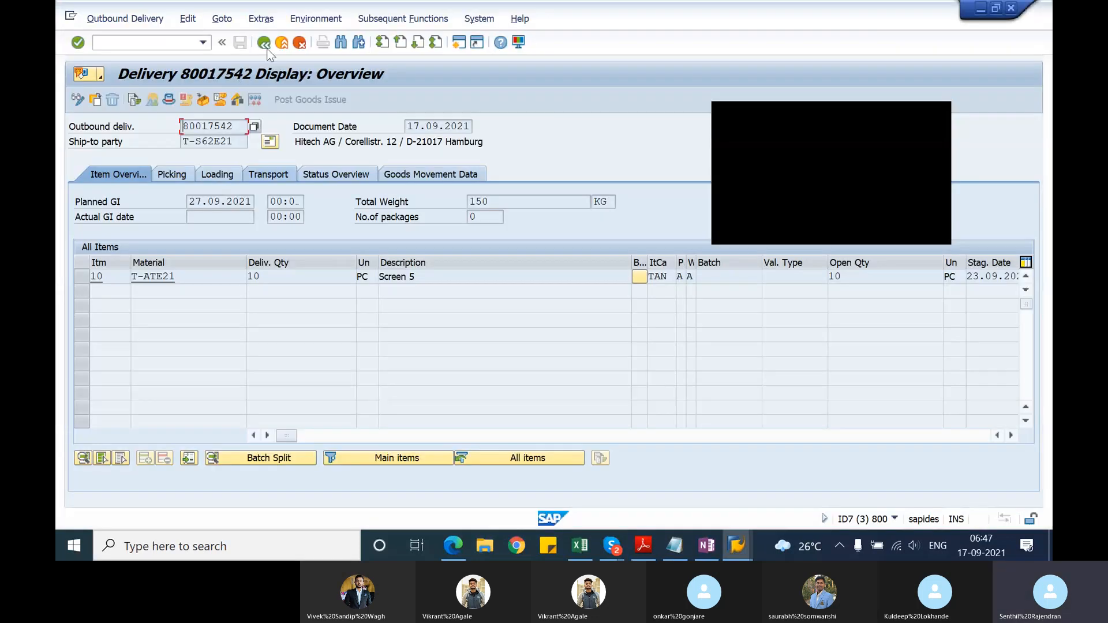
pyautogui.click(264, 42)
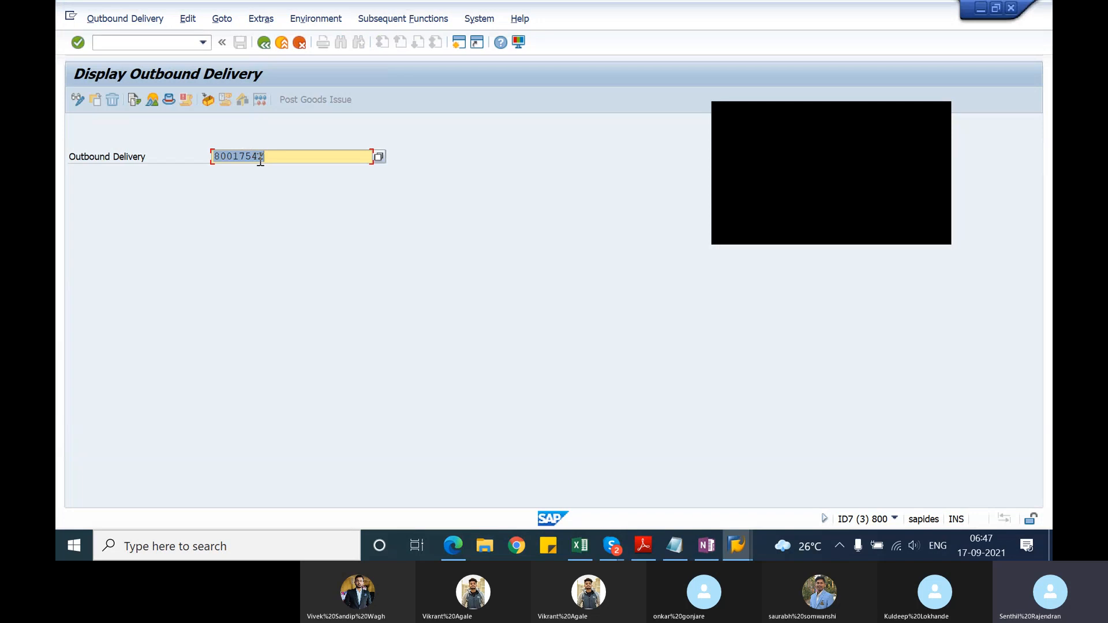
pyautogui.click(258, 157)
pyautogui.press('Delete')
pyautogui.write('1')
pyautogui.press('Return')
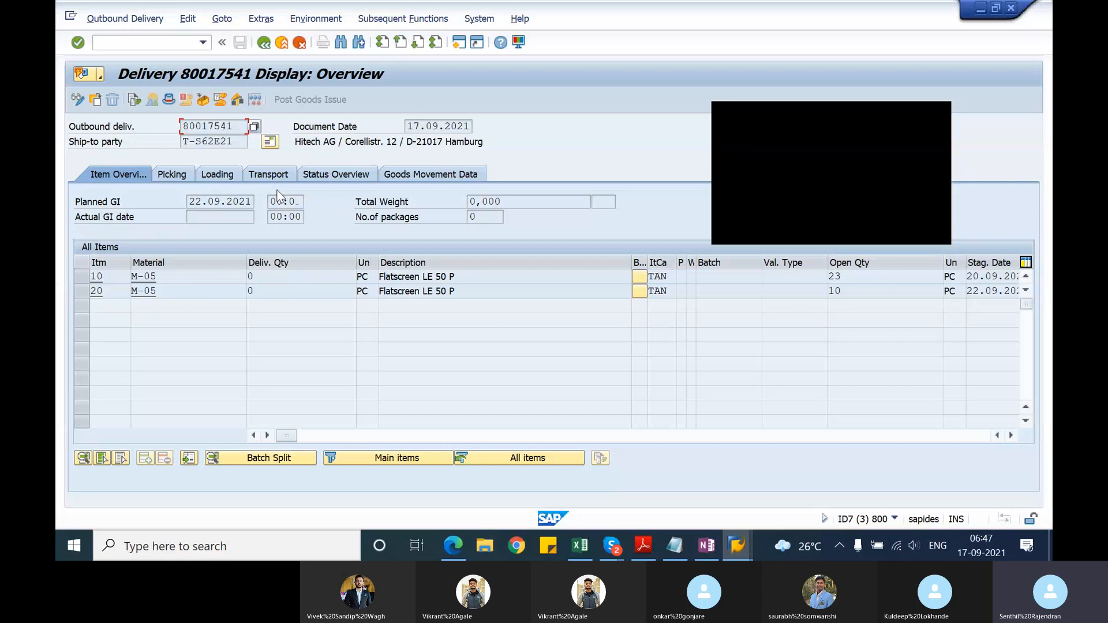
pyautogui.hotkey('alt', 'Tab')
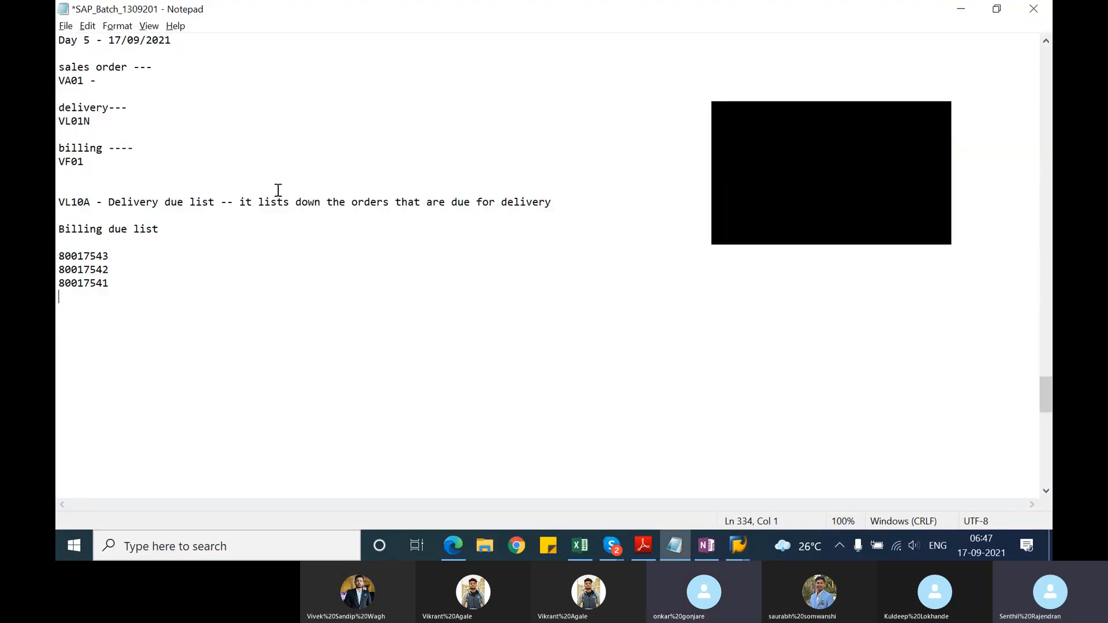
pyautogui.hotkey('alt', 'Tab')
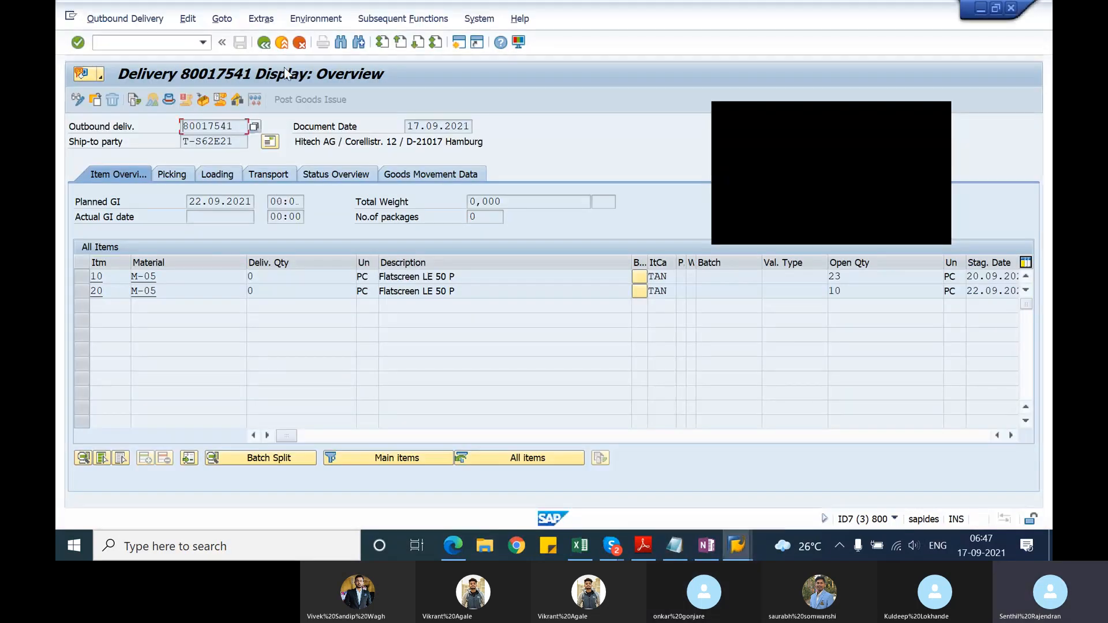
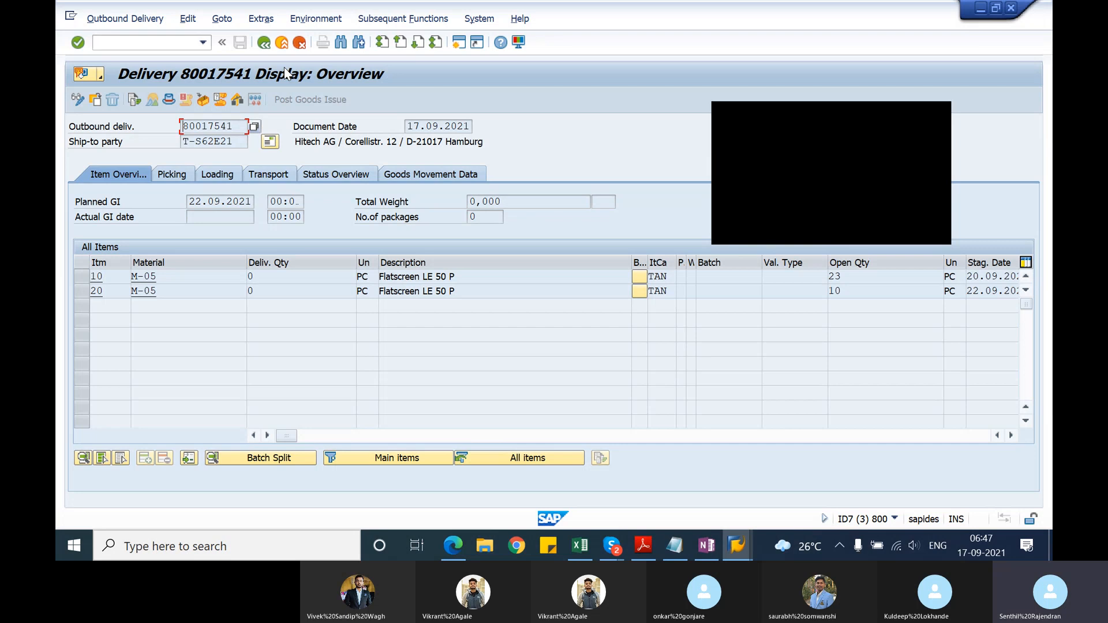
# Step: Switch to the Notepad file and move the "Billing due list" heading from above the delivery numbers to below them
pyautogui.hotkey('alt', 'Tab')
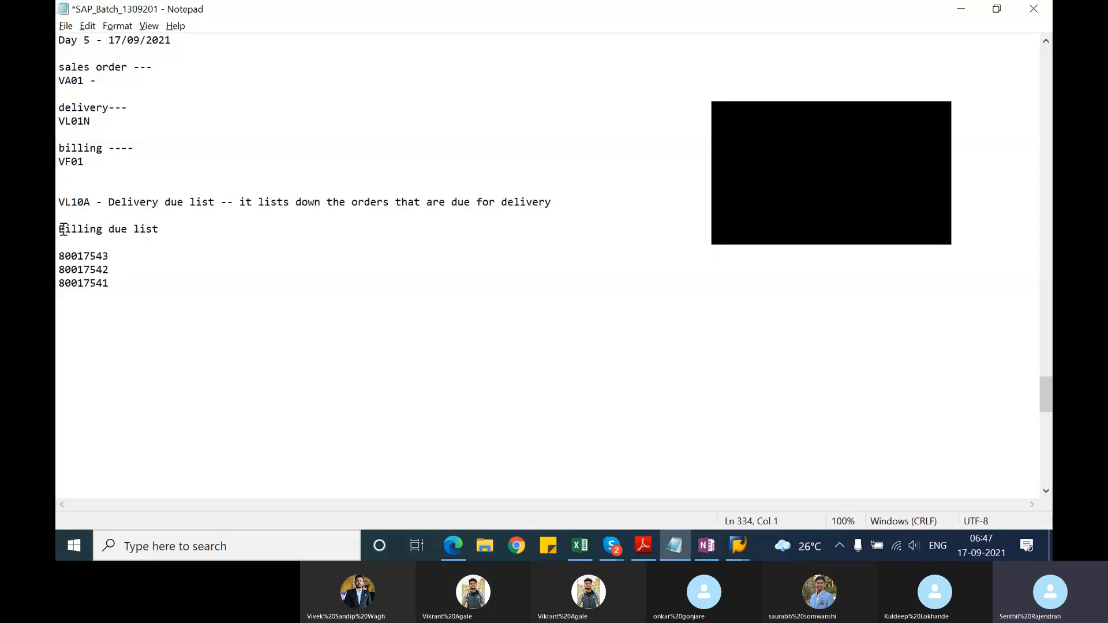
pyautogui.click(63, 229)
pyautogui.keyDown('shift'); pyautogui.click(176, 234); pyautogui.keyUp('shift')
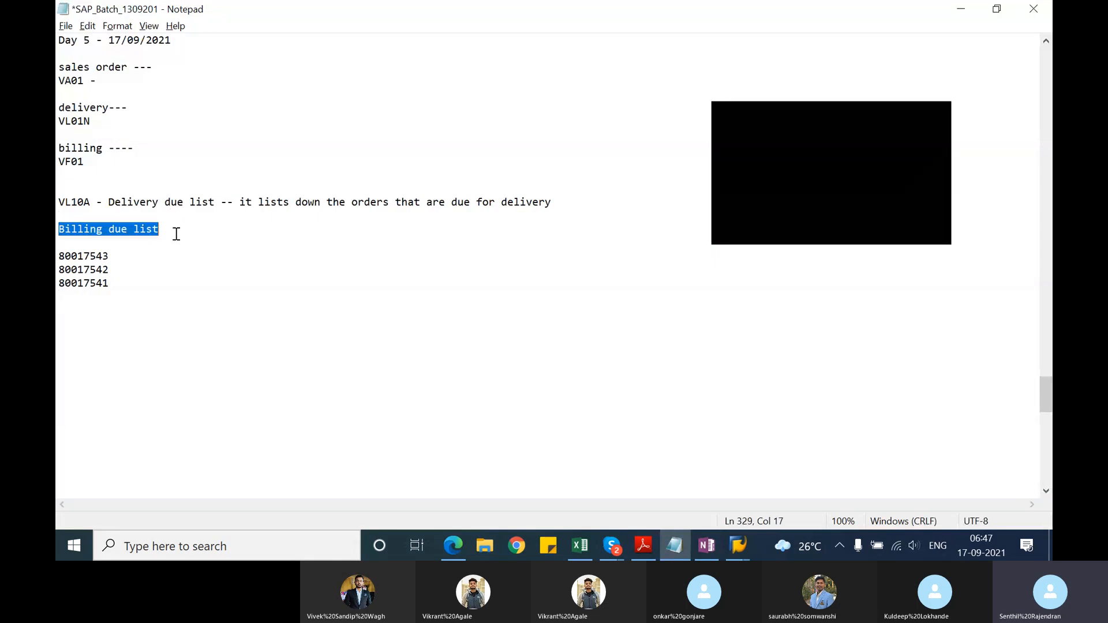
pyautogui.press('Delete')
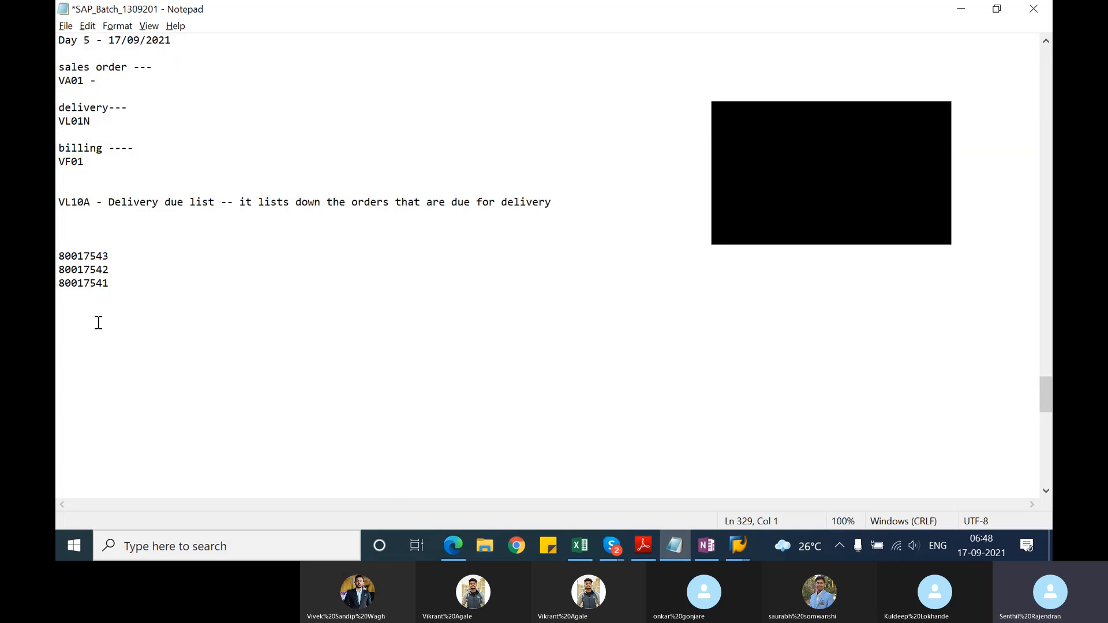
pyautogui.click(81, 329)
pyautogui.press('Return')
pyautogui.press('Return')
pyautogui.write('Billing due list')
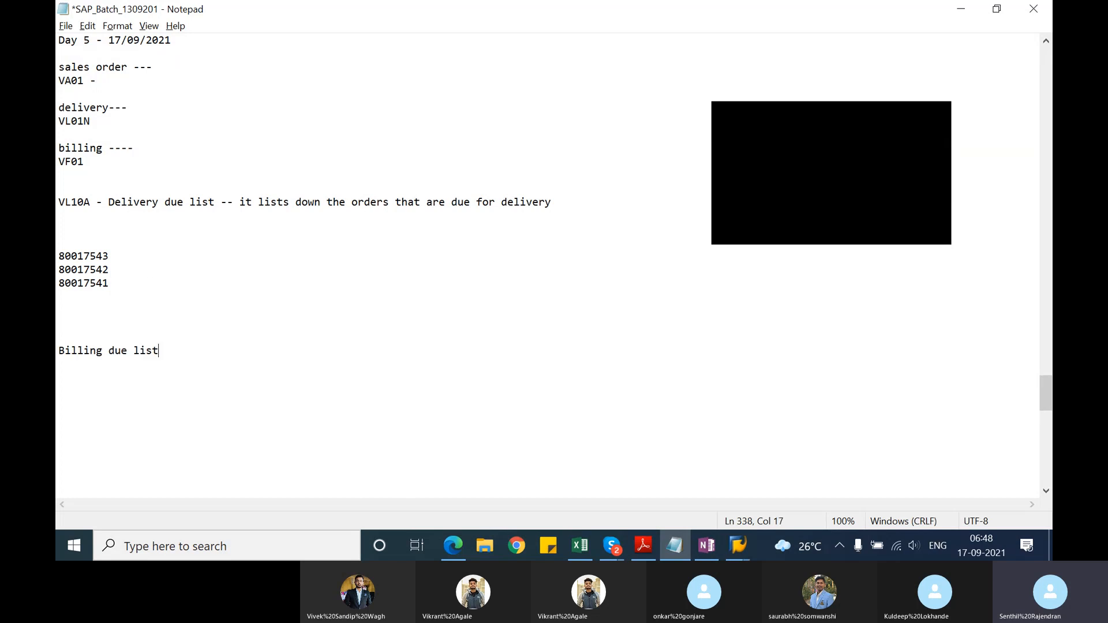
# Step: Remove the two extra blank lines between the VL10A note and the delivery numbers
pyautogui.click(58, 258)
pyautogui.press('BackSpace')
pyautogui.press('BackSpace')
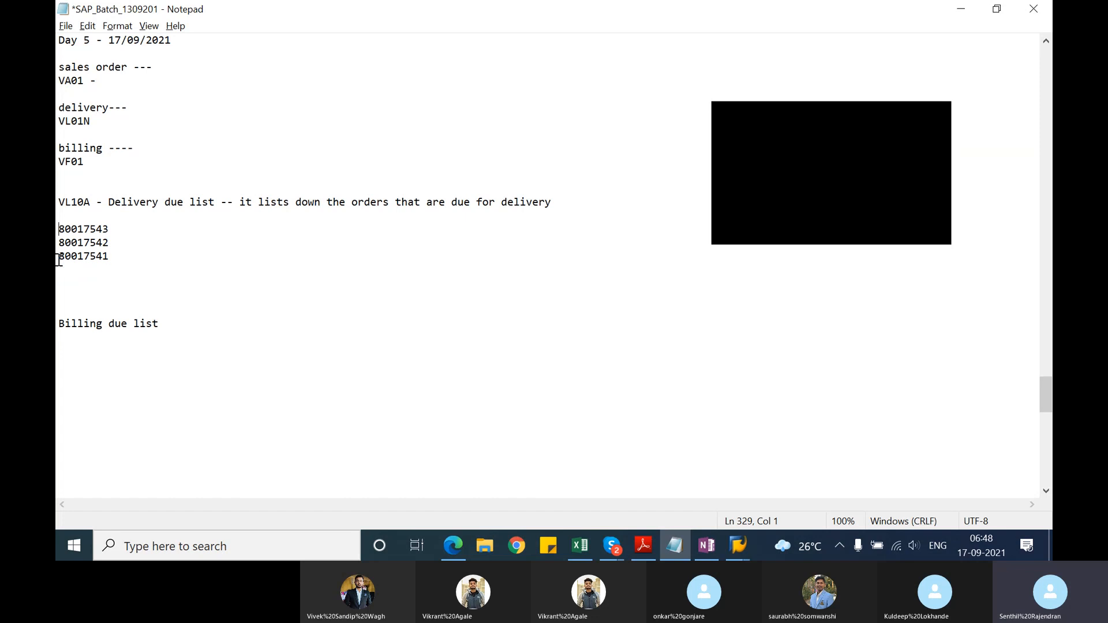
# Step: Add the note "outbound delivery monitor -" below the delivery numbers, leaving a blank line between them
pyautogui.click(63, 275)
pyautogui.press('Return')
pyautogui.write('out')
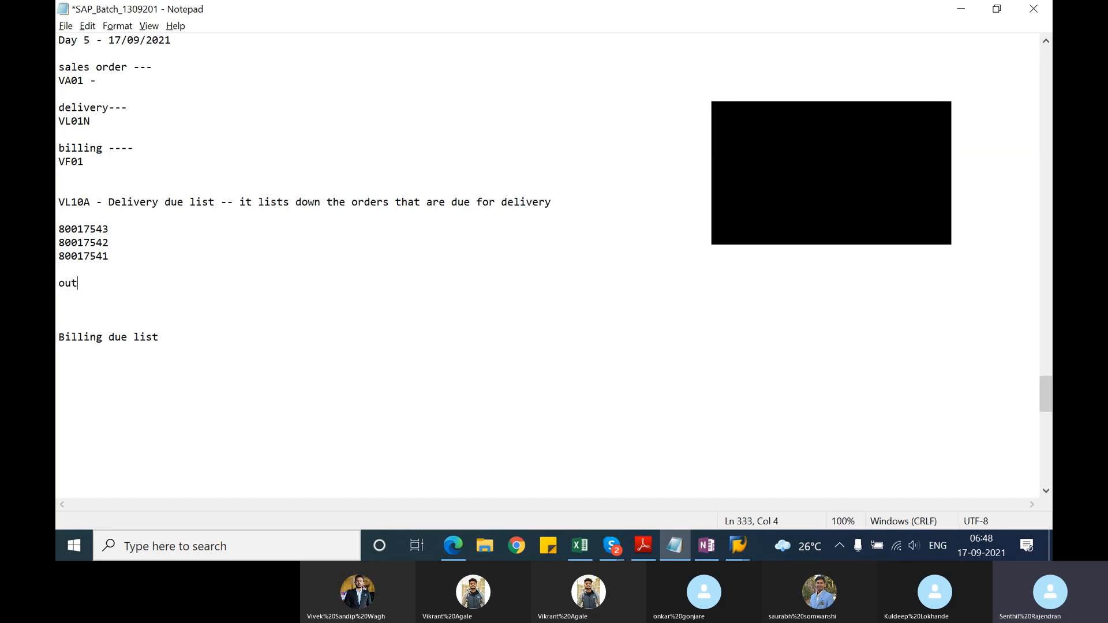
pyautogui.write('bound delivery monitor -')
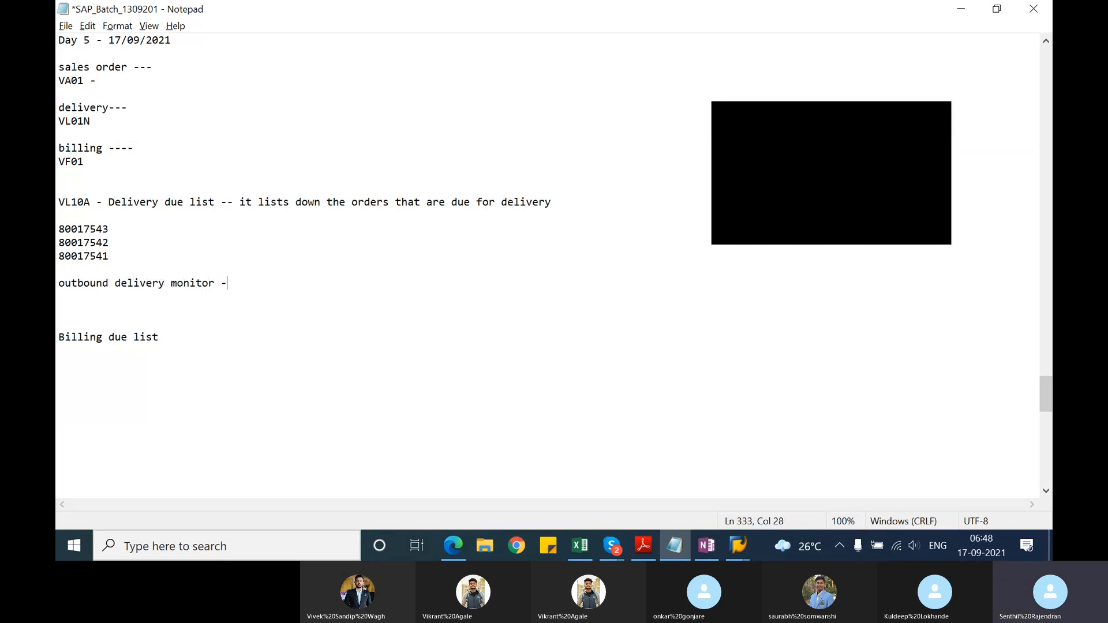
pyautogui.press('Return')
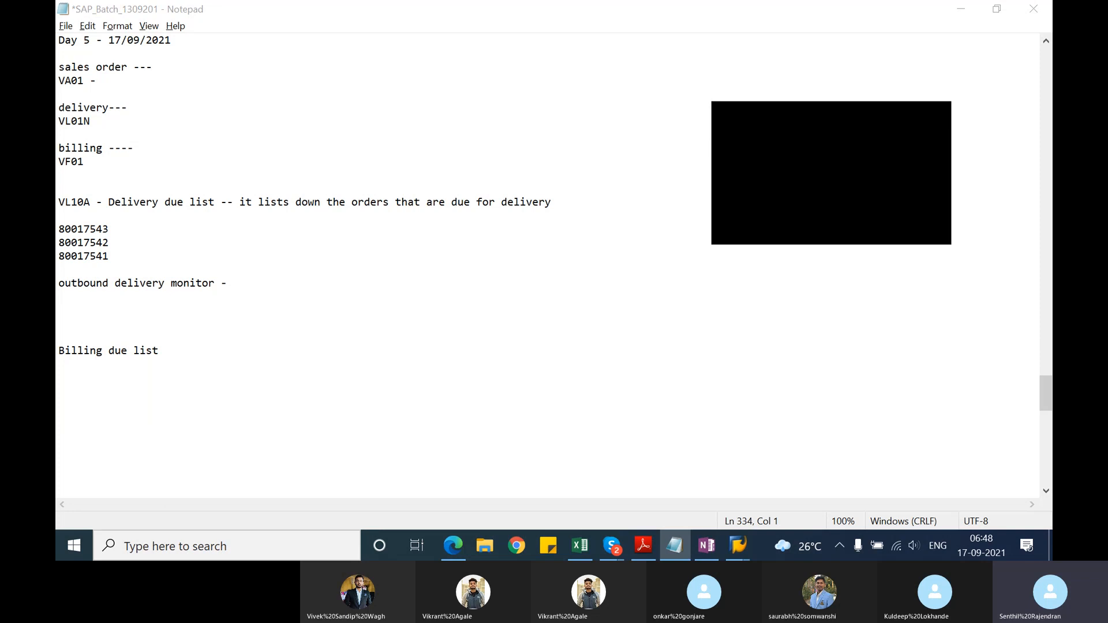
# Step: Switch to SAP, open a new session and expand Logistics, Sales and Distribution, Shipping and Transportation, Picking down to Create Transfer Order
pyautogui.hotkey('alt', 'Tab')
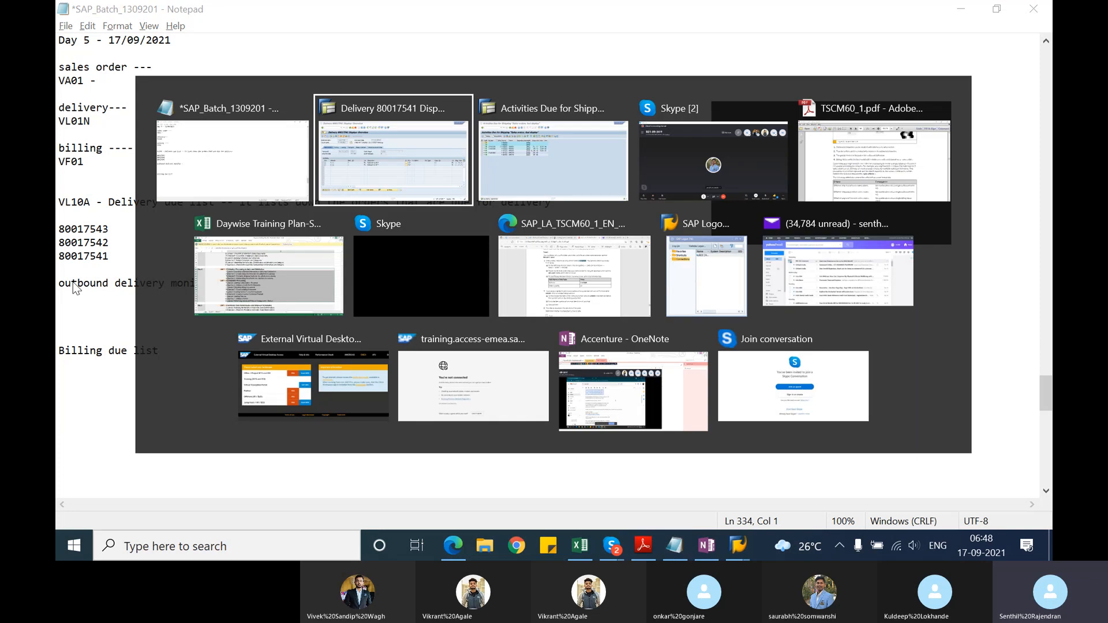
pyautogui.hotkey('alt', 'Tab')
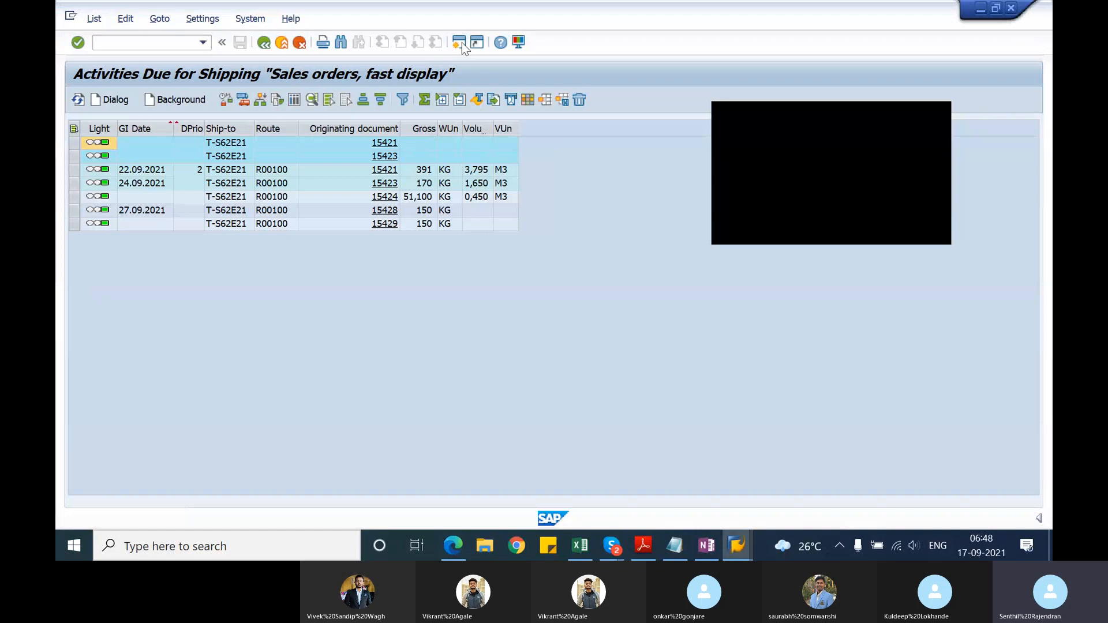
pyautogui.click(462, 43)
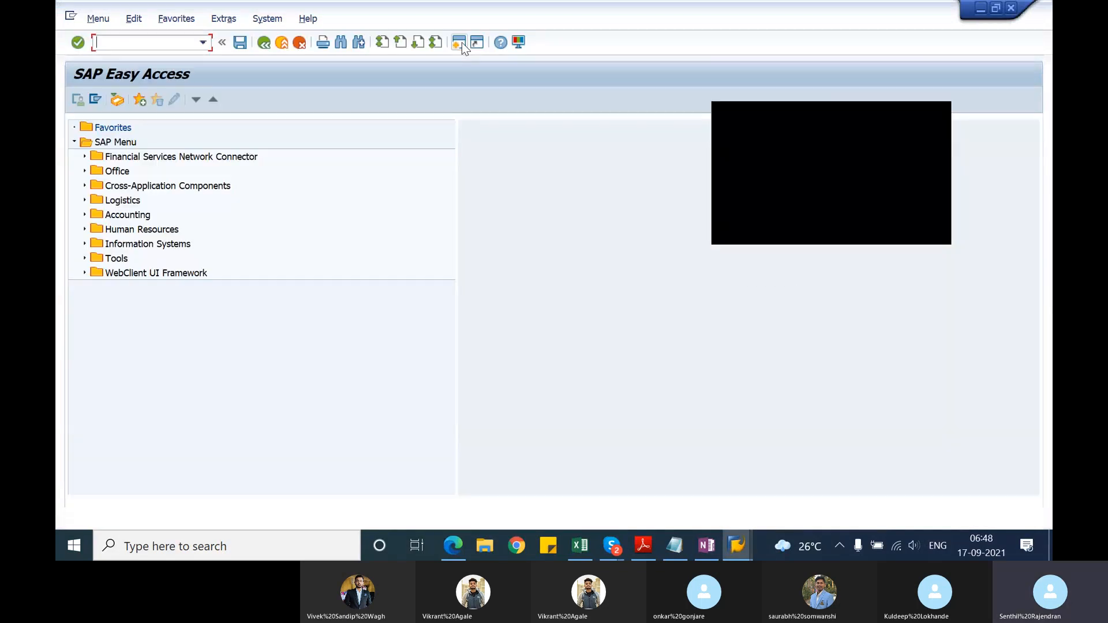
pyautogui.click(85, 200)
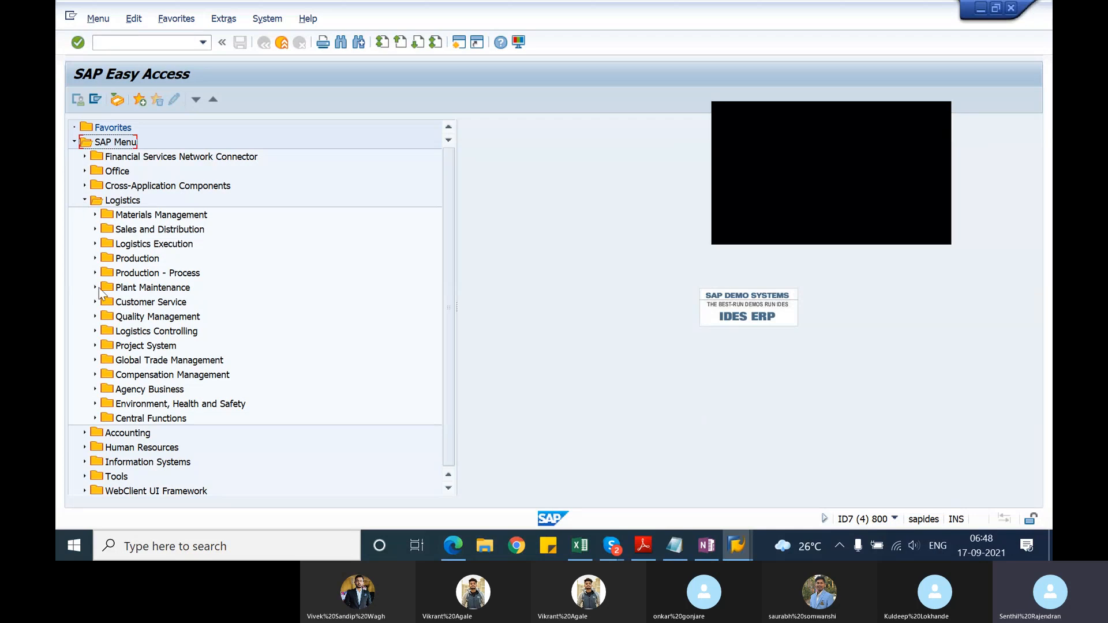
pyautogui.click(95, 230)
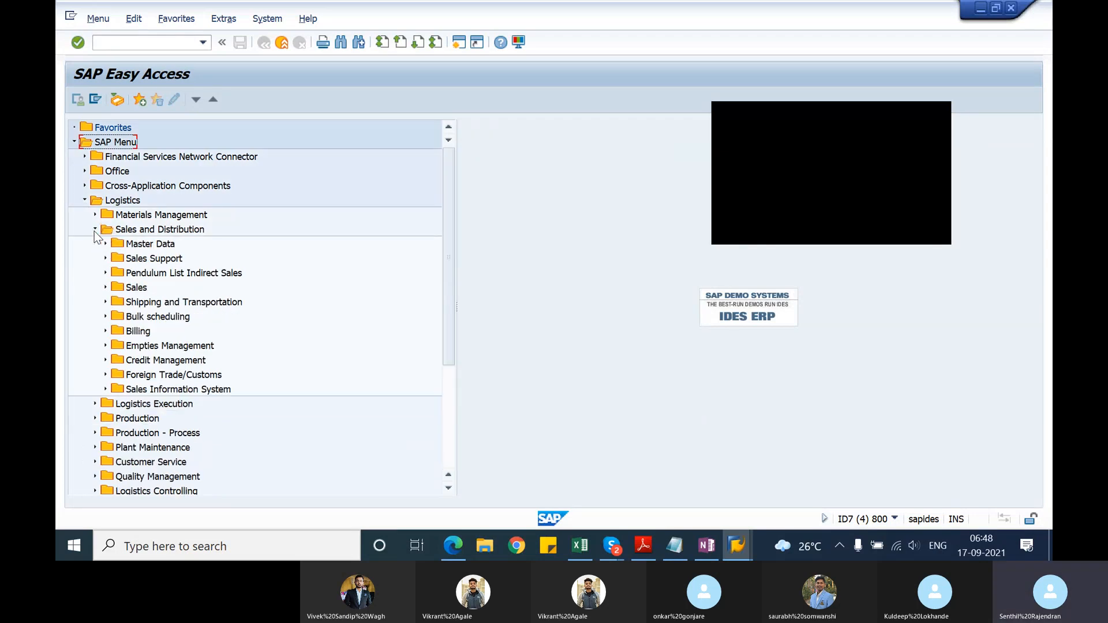
pyautogui.click(106, 302)
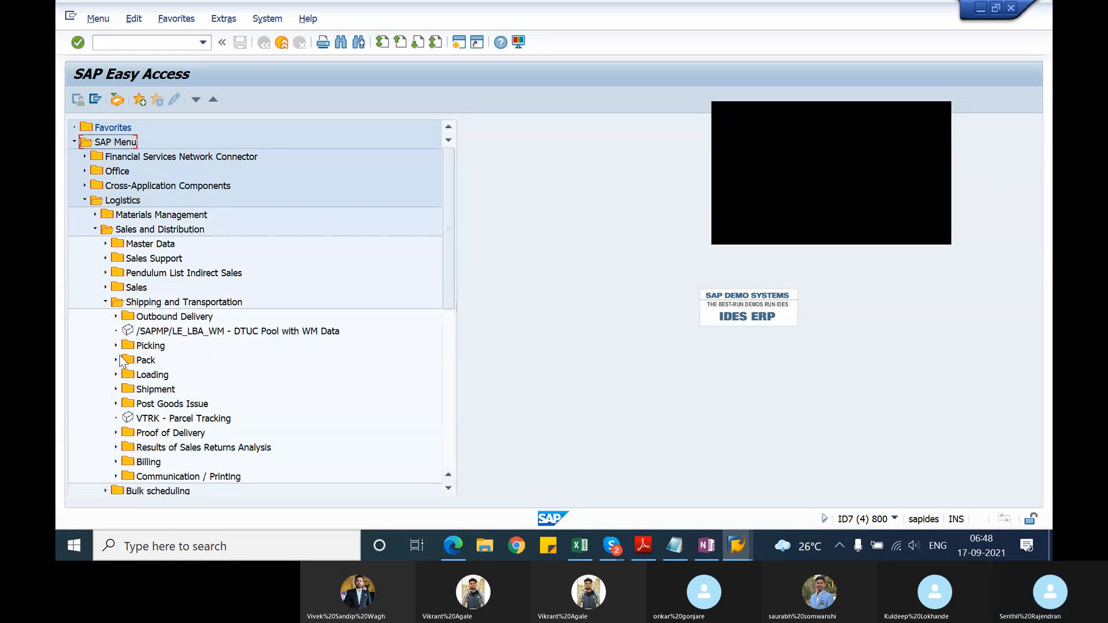
pyautogui.click(116, 346)
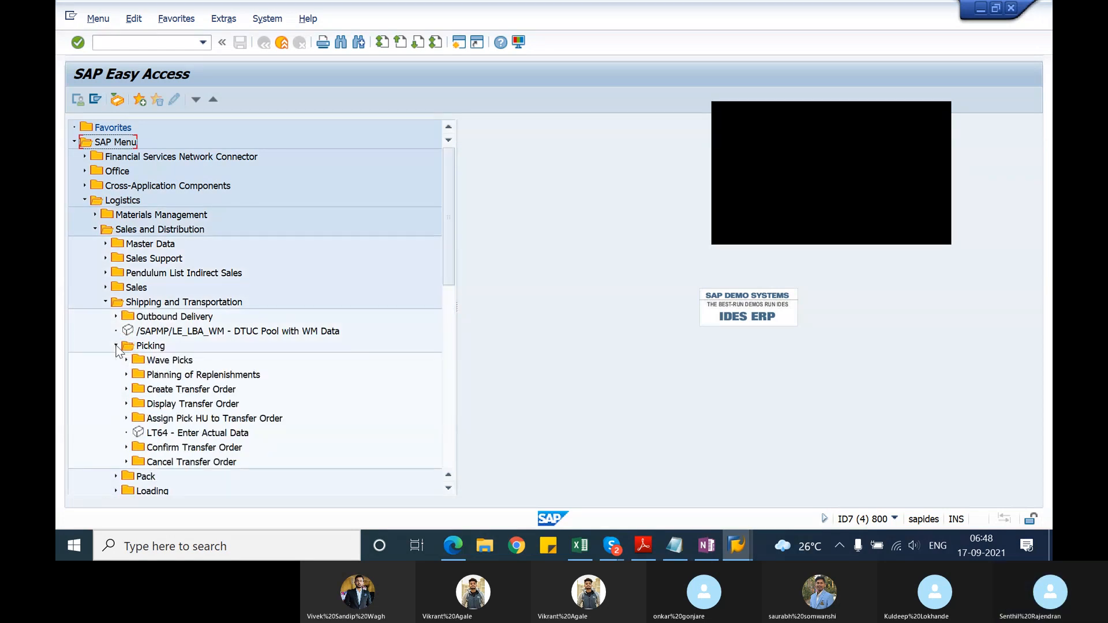
pyautogui.click(126, 391)
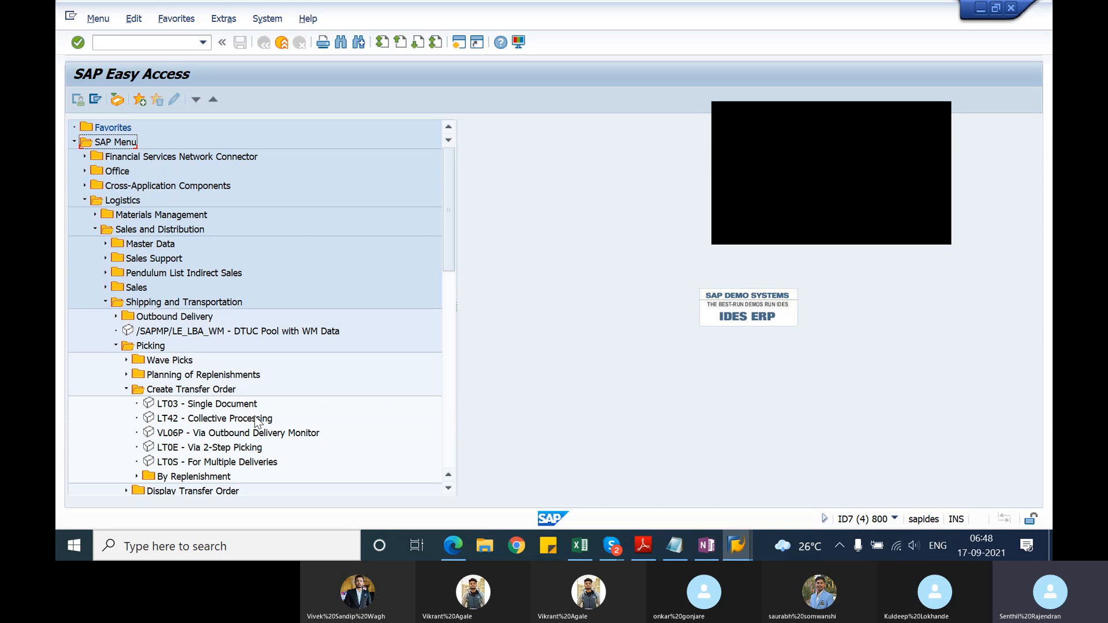
# Step: Switch to Notepad and add the note "creation of transfer order -" below the outbound delivery monitor line
pyautogui.hotkey('alt', 'Tab')
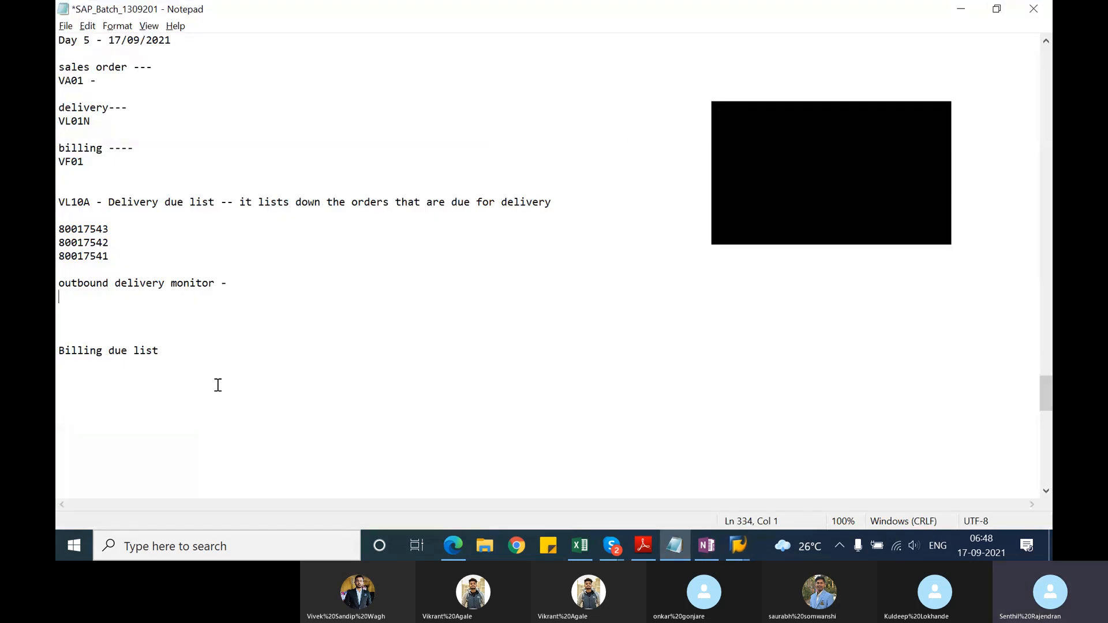
pyautogui.press('Return')
pyautogui.write('crea')
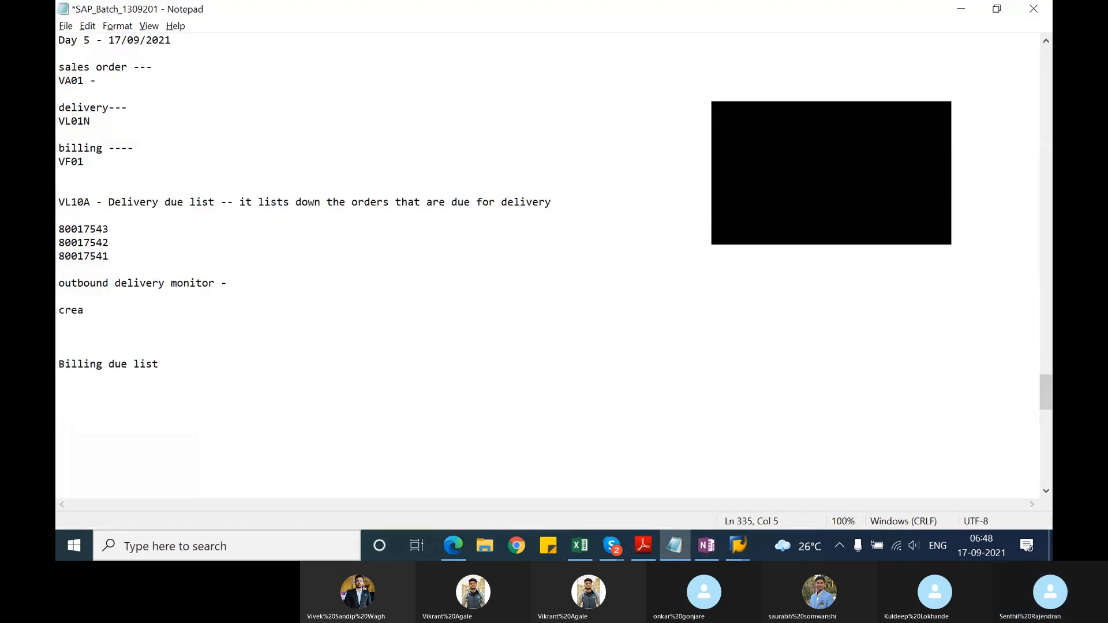
pyautogui.write('te')
pyautogui.press('BackSpace')
pyautogui.write('ion of ')
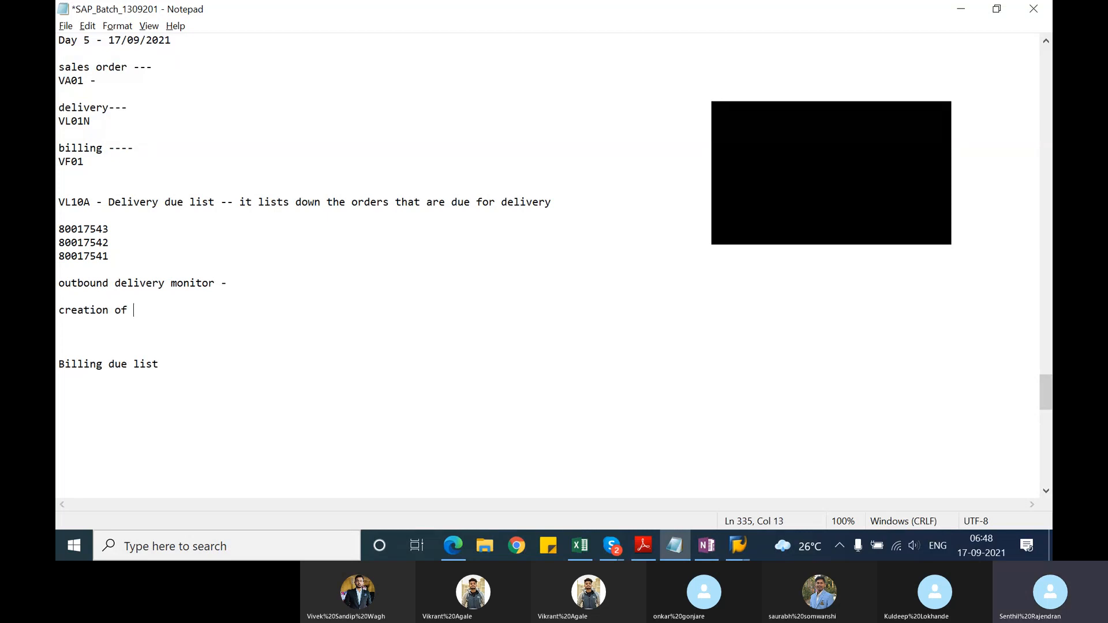
pyautogui.write('transfer order -')
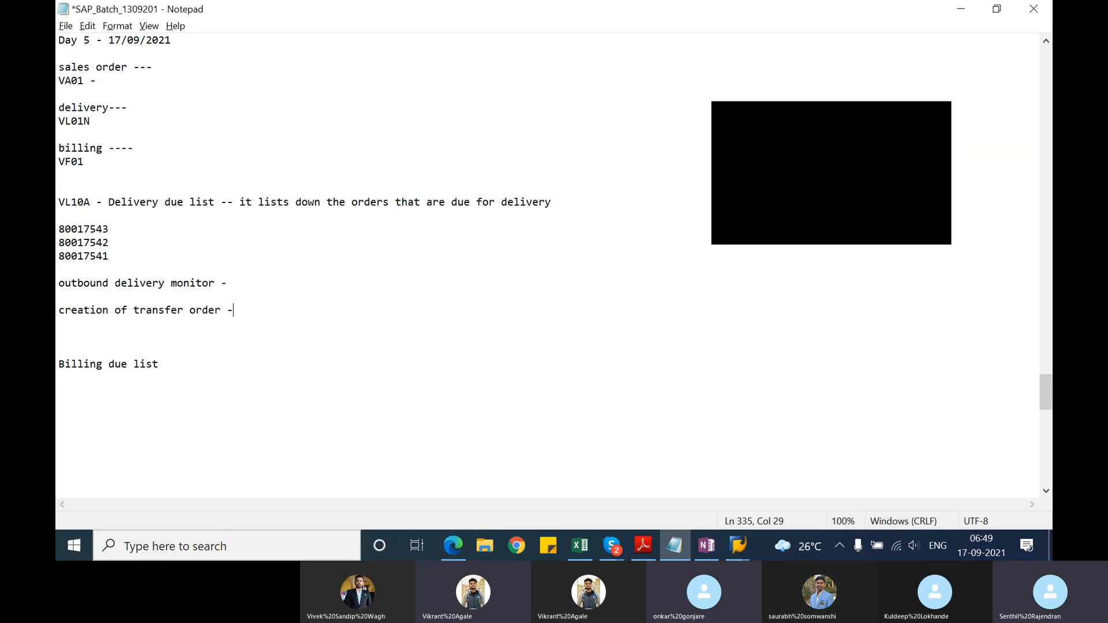
pyautogui.press('Return')
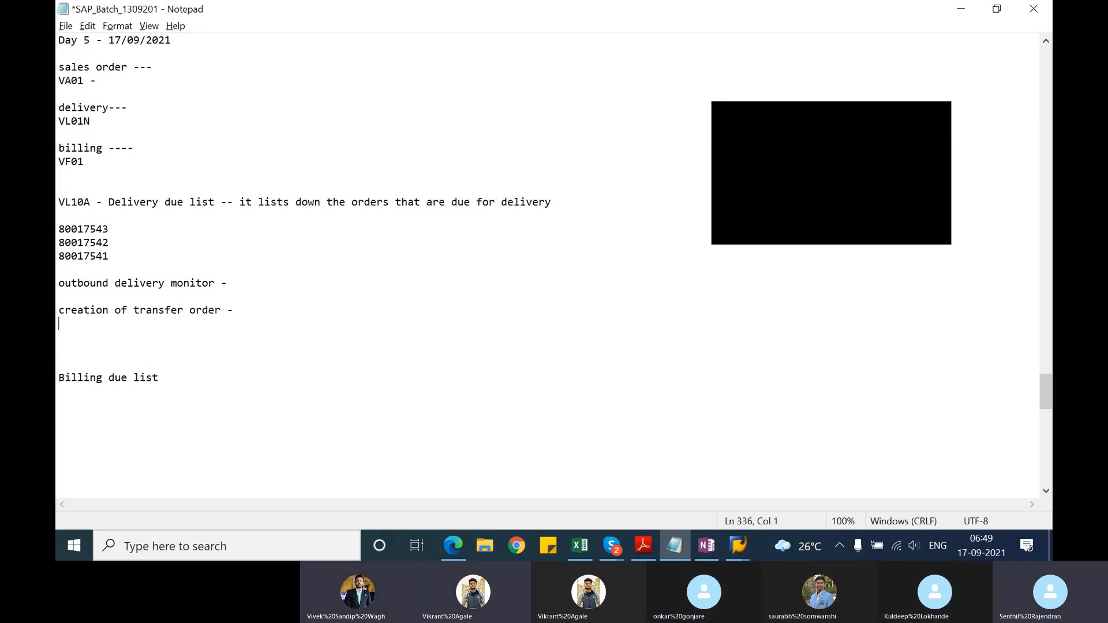
# Step: Glance at the transfer order transactions in SAP, then highlight the three delivery numbers in Notepad
pyautogui.hotkey('alt', 'Tab')
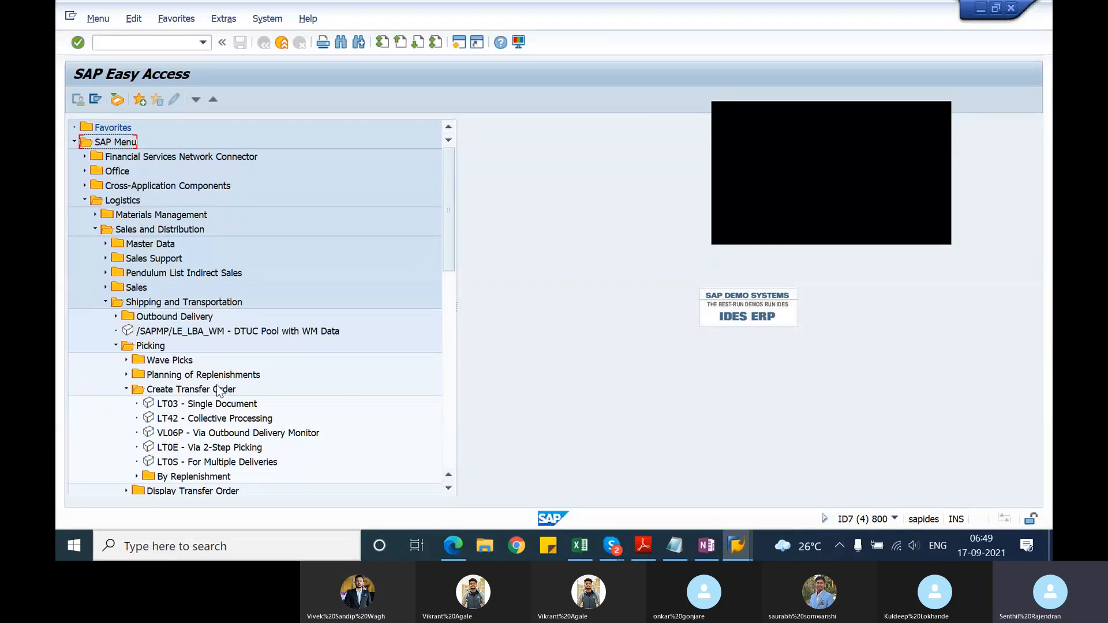
pyautogui.hotkey('alt', 'Tab')
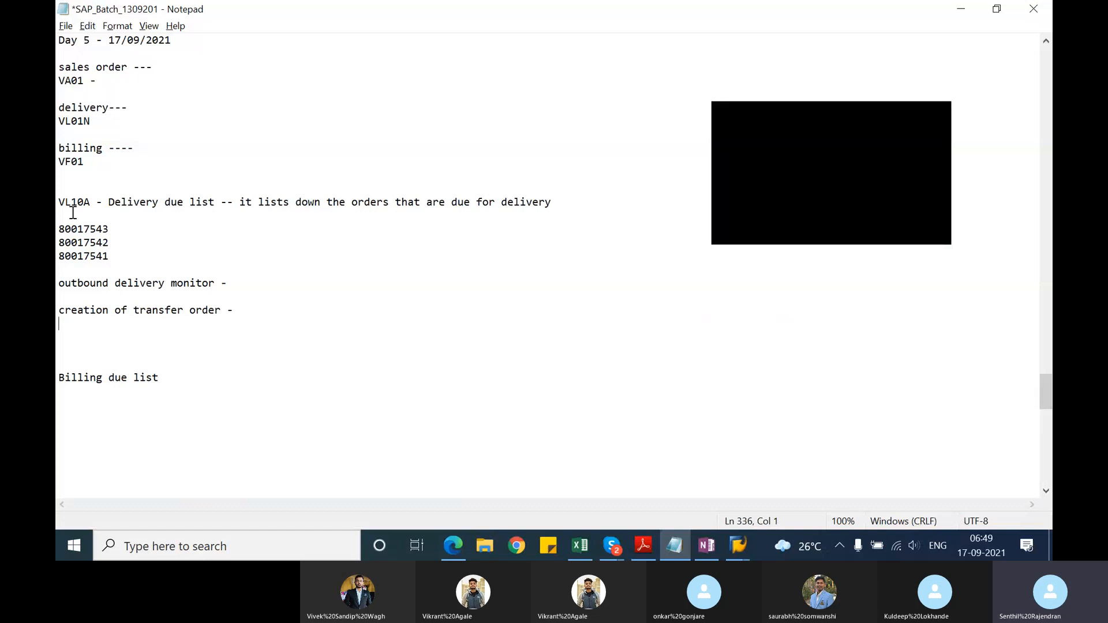
pyautogui.moveTo(113, 257); pyautogui.dragTo(58, 231)
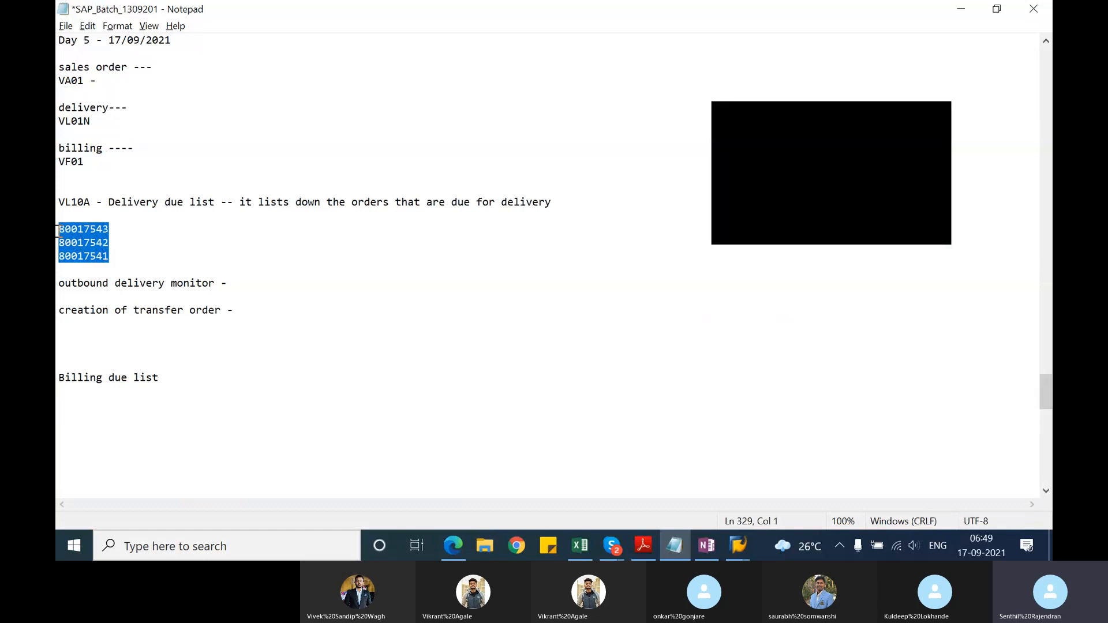
# Step: Return to SAP, open VL06P and enter shipping point 1201, picking date end 30.09.2021 and warehouse number 012
pyautogui.hotkey('alt', 'Tab')
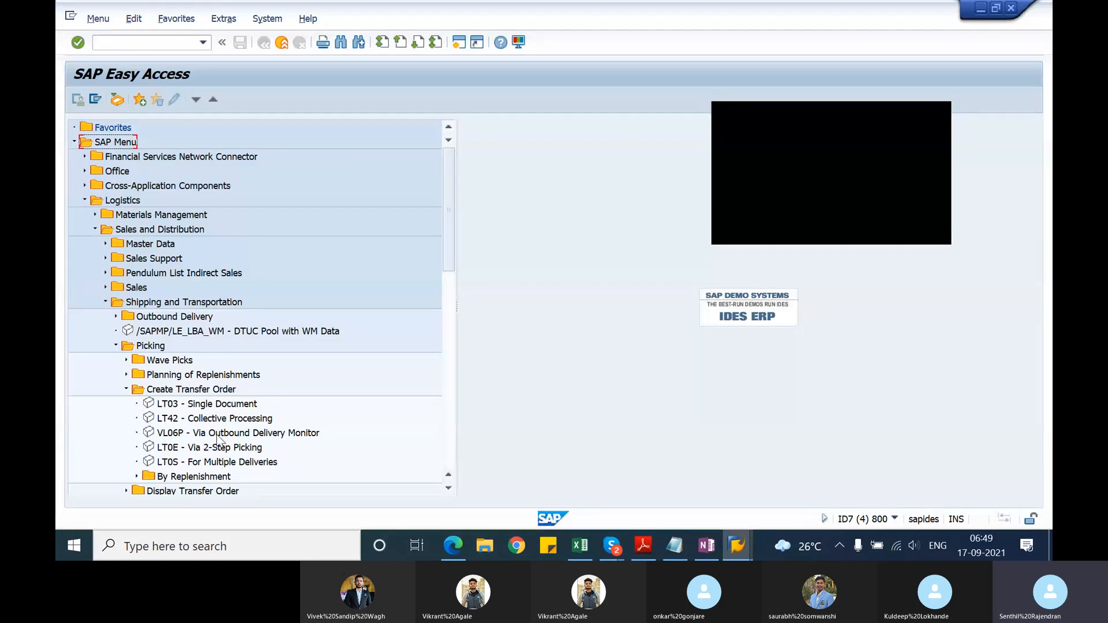
pyautogui.click(171, 434)
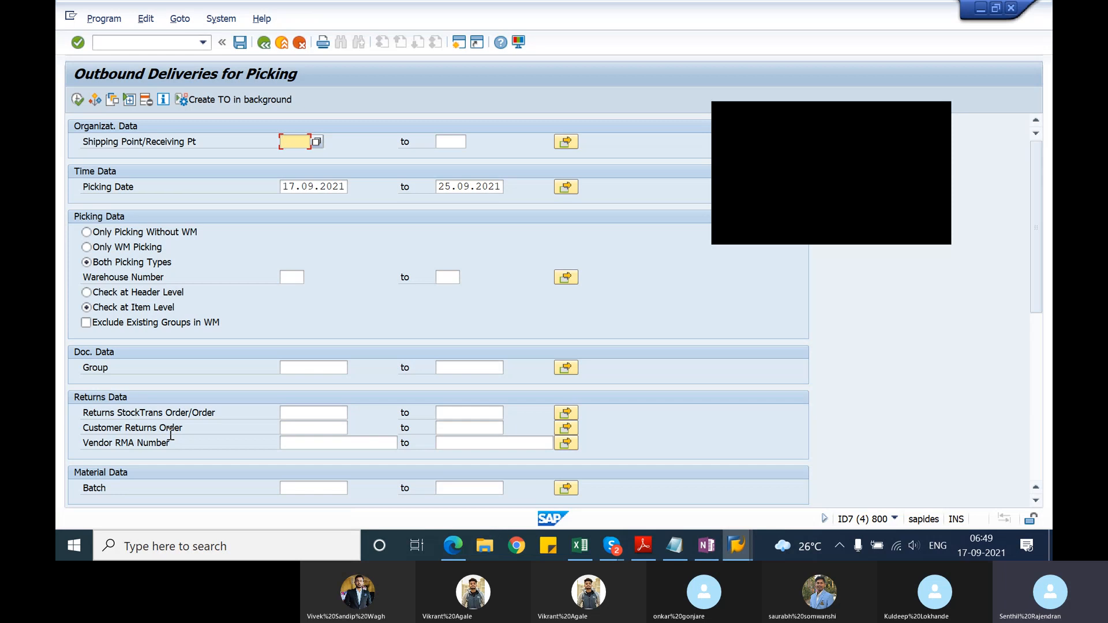
pyautogui.write('1201')
pyautogui.click(451, 186)
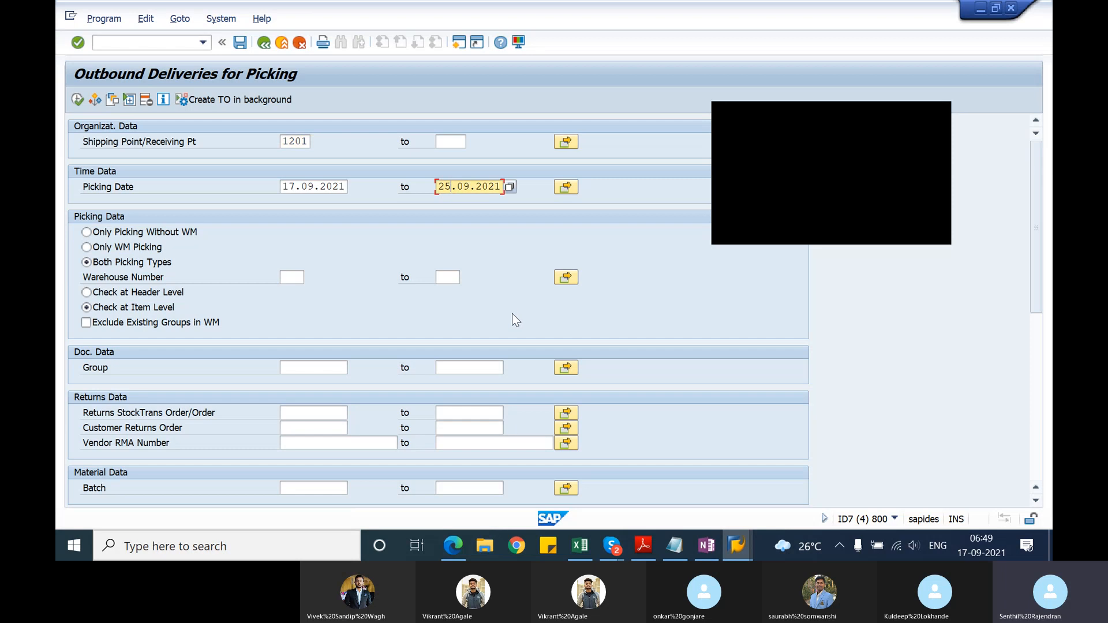
pyautogui.press('BackSpace')
pyautogui.press('BackSpace')
pyautogui.write('30')
pyautogui.press('Return')
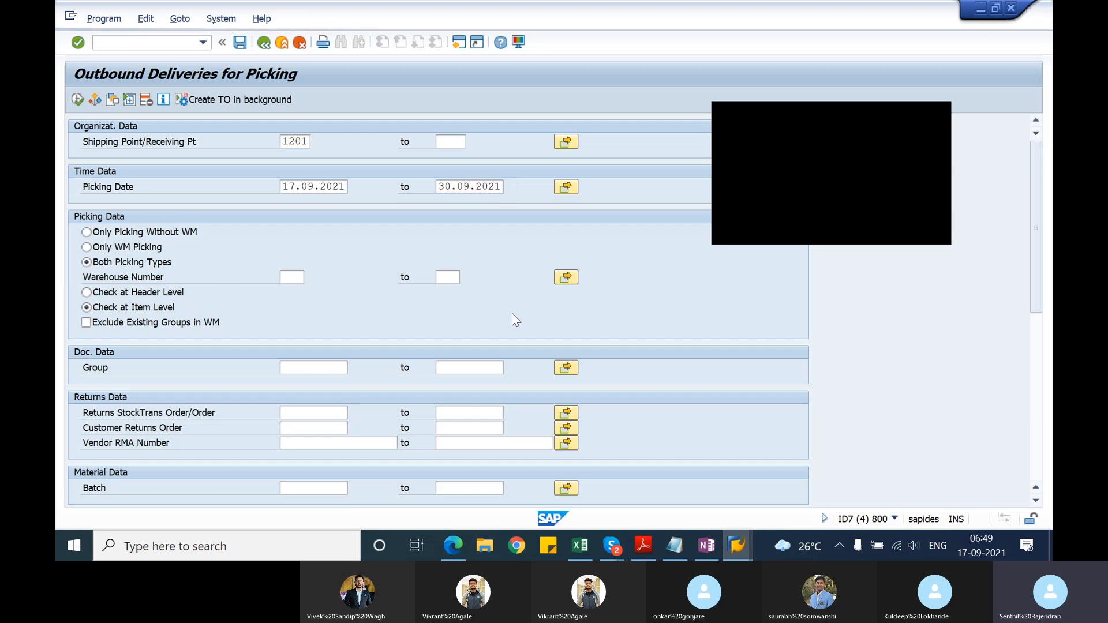
pyautogui.click(283, 276)
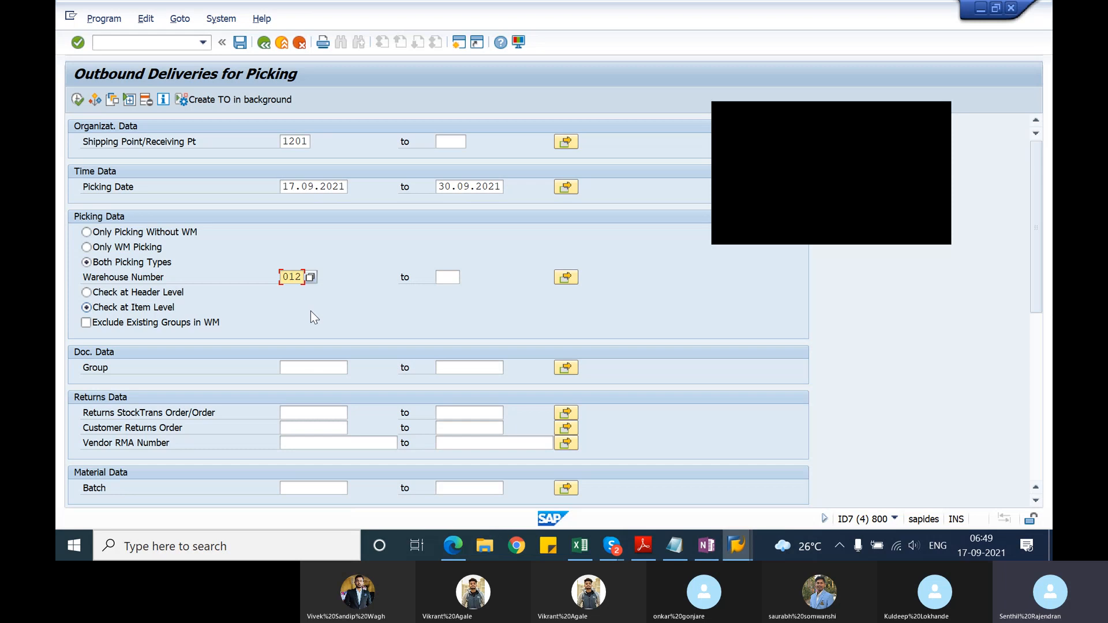
pyautogui.press('Return')
# Step: Switch to the SAP session displaying delivery 80017541 and check the warehouse number in its picking data
pyautogui.hotkey('alt', 'Tab')
pyautogui.press('Tab')
pyautogui.press('Tab')
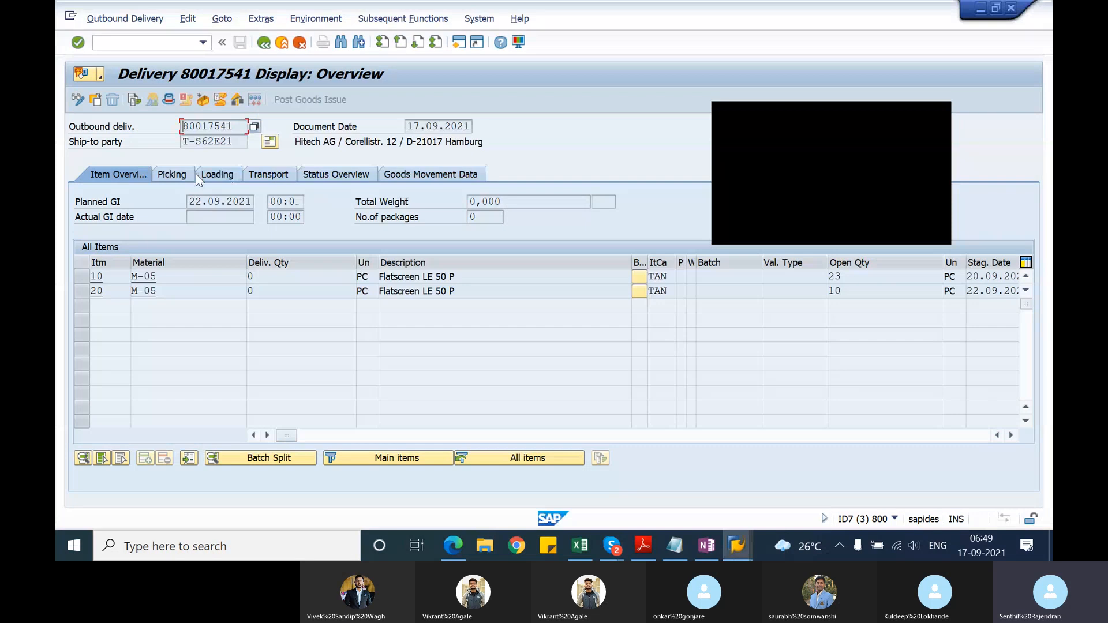
pyautogui.click(189, 175)
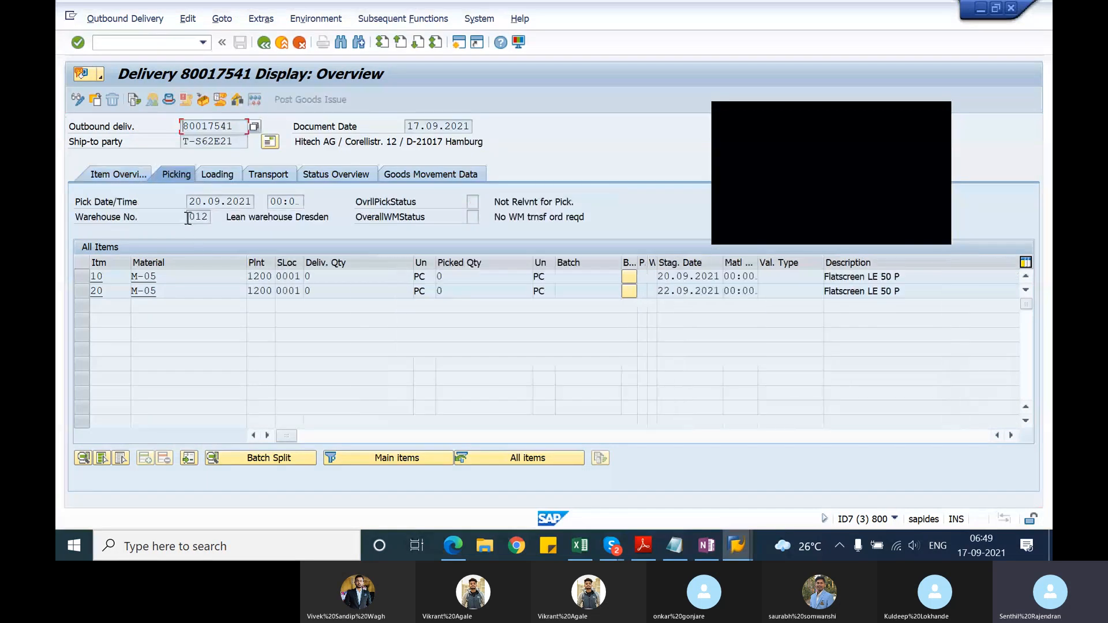
pyautogui.click(188, 218)
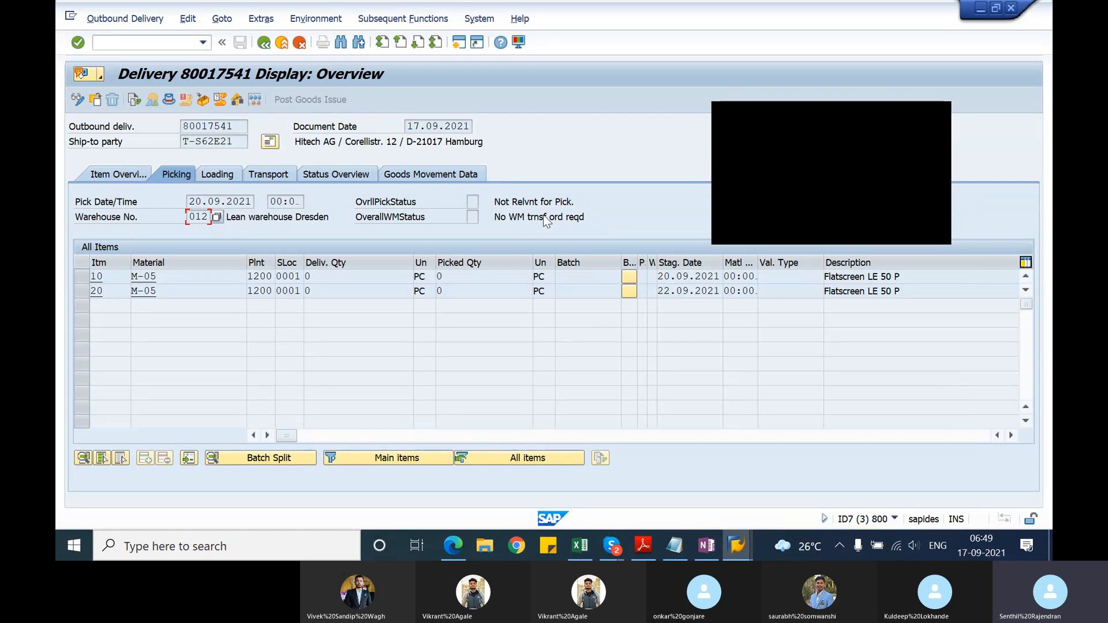
# Step: Restart the outbound delivery display with VL03N and check the picking data and warehouse number of delivery 80017542
pyautogui.click(282, 44)
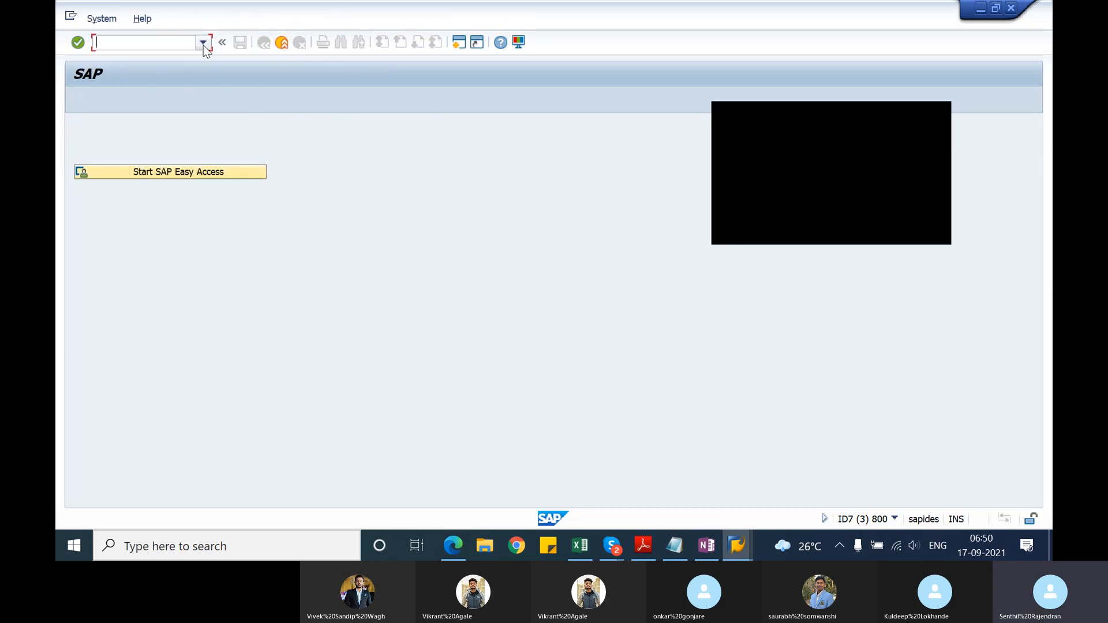
pyautogui.write('vl02n')
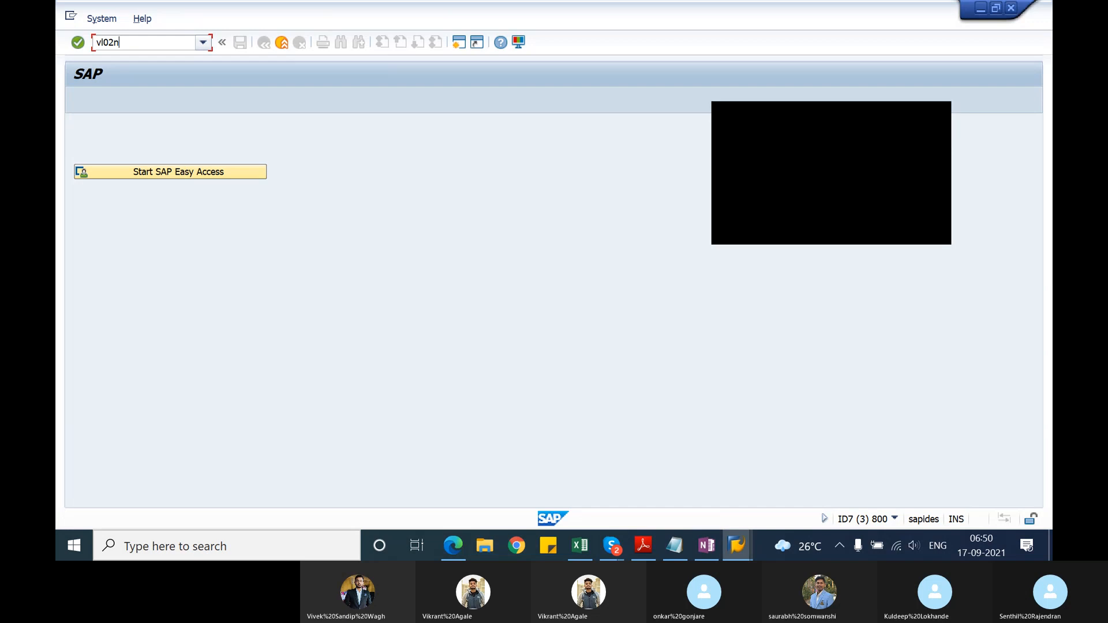
pyautogui.press('BackSpace')
pyautogui.press('BackSpace')
pyautogui.write('3n')
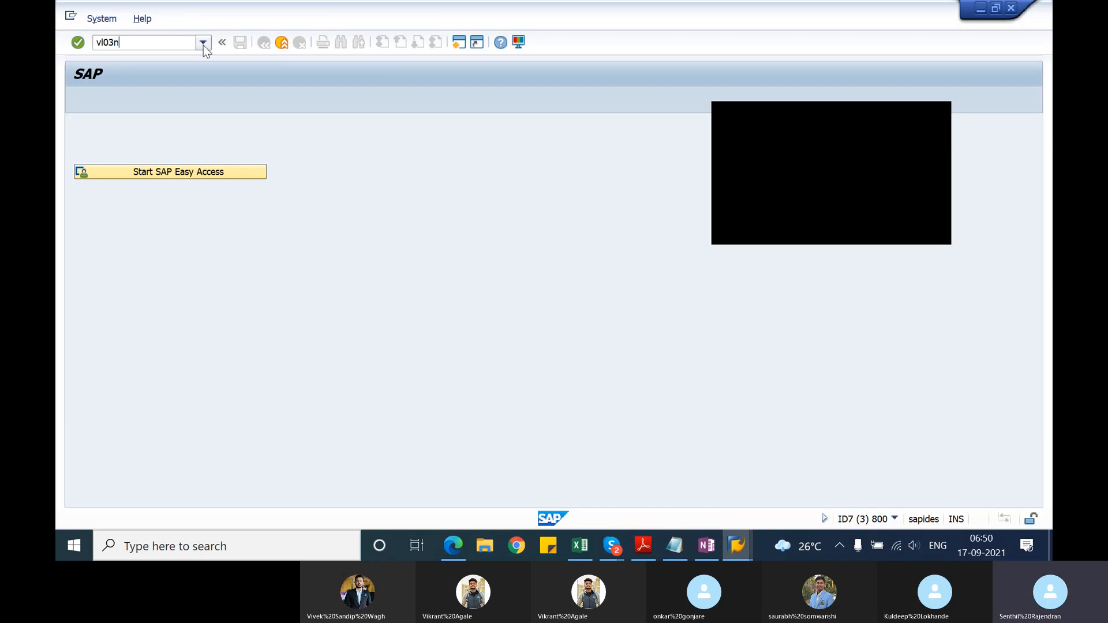
pyautogui.press('Return')
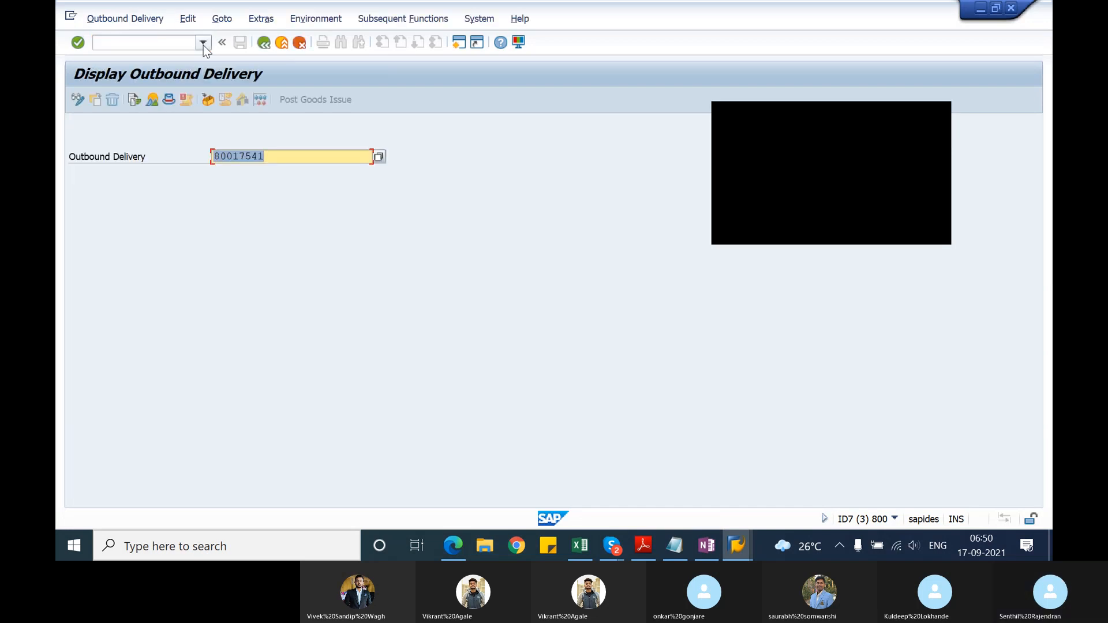
pyautogui.write('80017541')
pyautogui.press('BackSpace')
pyautogui.write('2')
pyautogui.press('Return')
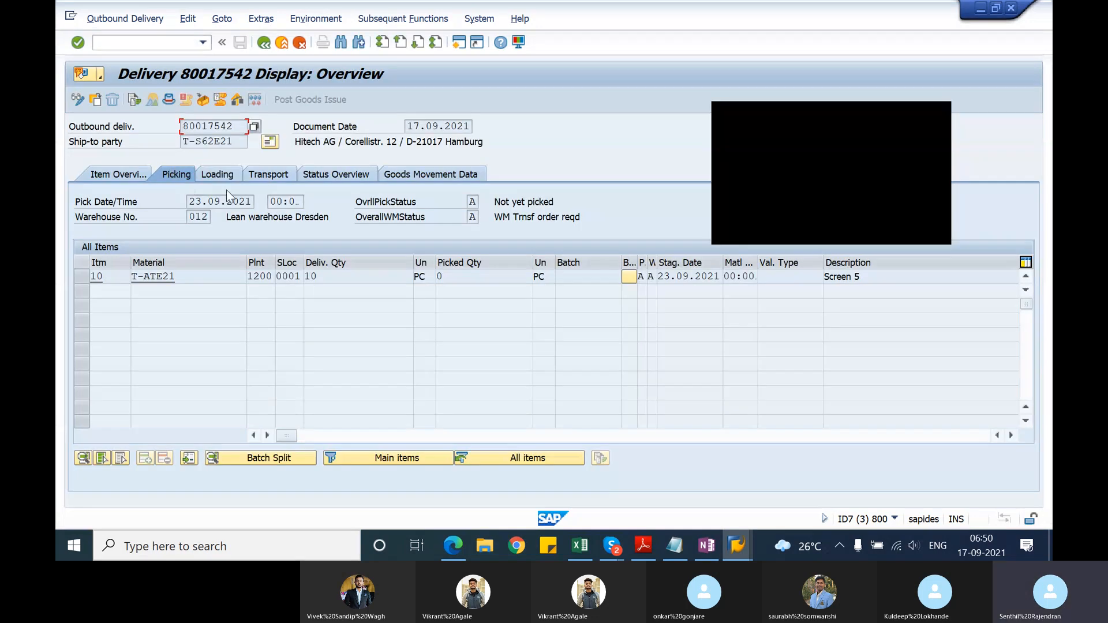
# Step: Display outbound delivery 80017543 and check its warehouse number and picking status
pyautogui.click(263, 42)
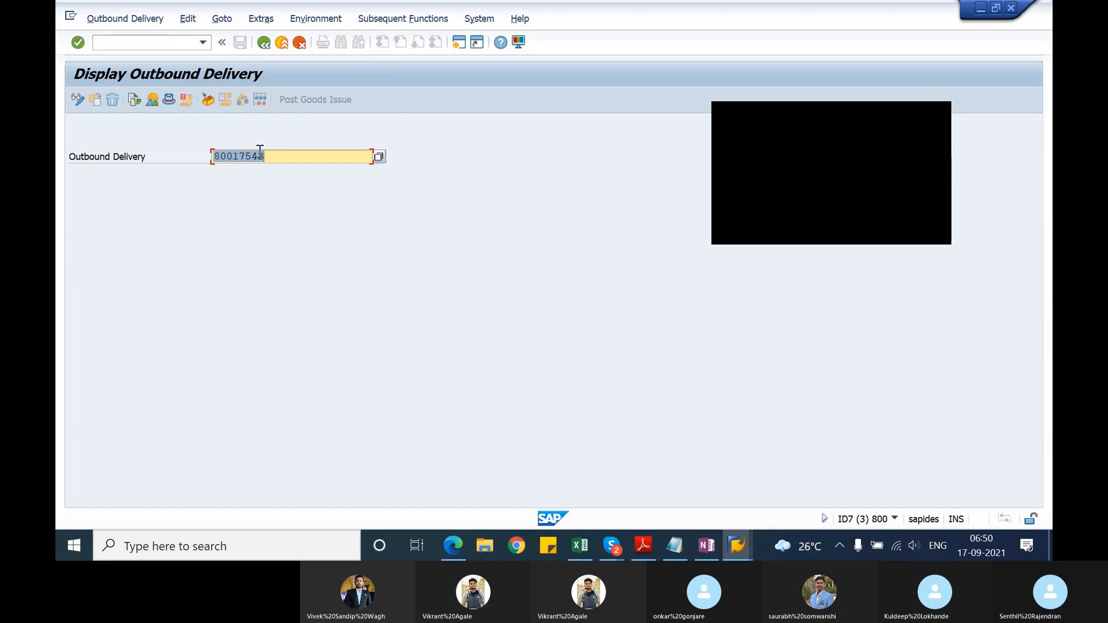
pyautogui.click(258, 156)
pyautogui.press('Delete')
pyautogui.write('3')
pyautogui.press('Return')
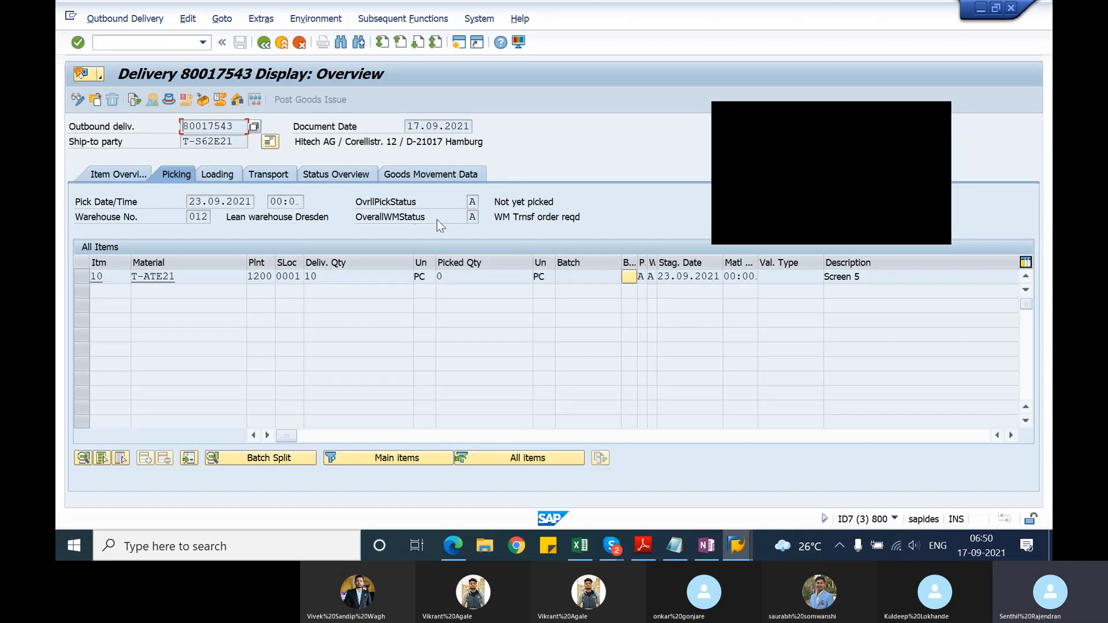
# Step: Switch to Notepad, delete delivery number 80017541 from the list and highlight the two remaining numbers
pyautogui.hotkey('alt', 'Tab')
pyautogui.hotkey('alt', 'Tab')
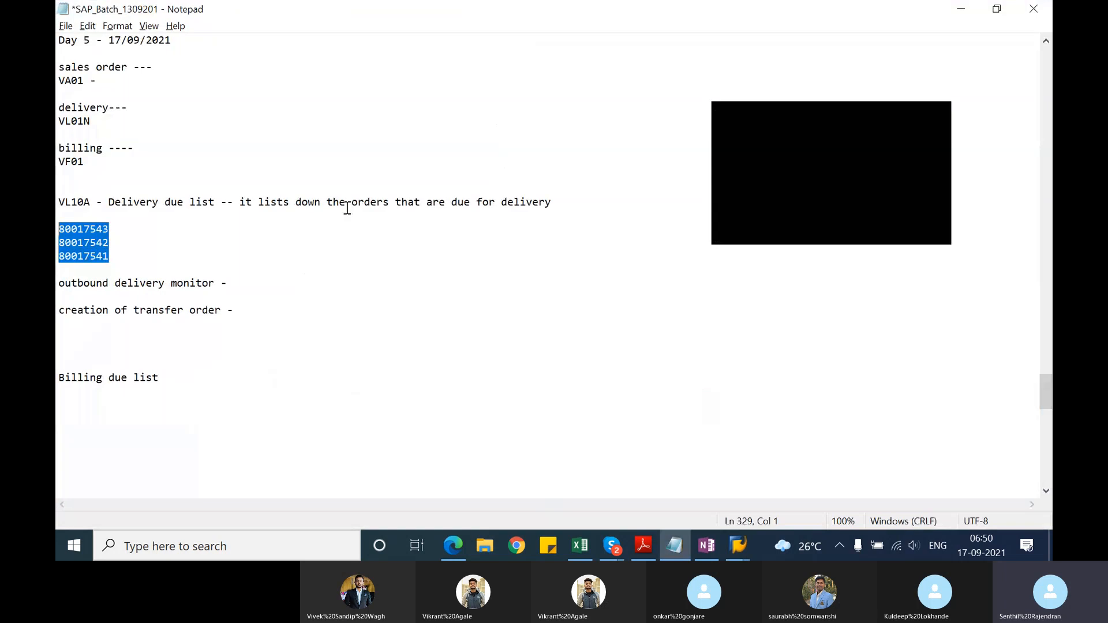
pyautogui.moveTo(114, 258); pyautogui.dragTo(58, 258)
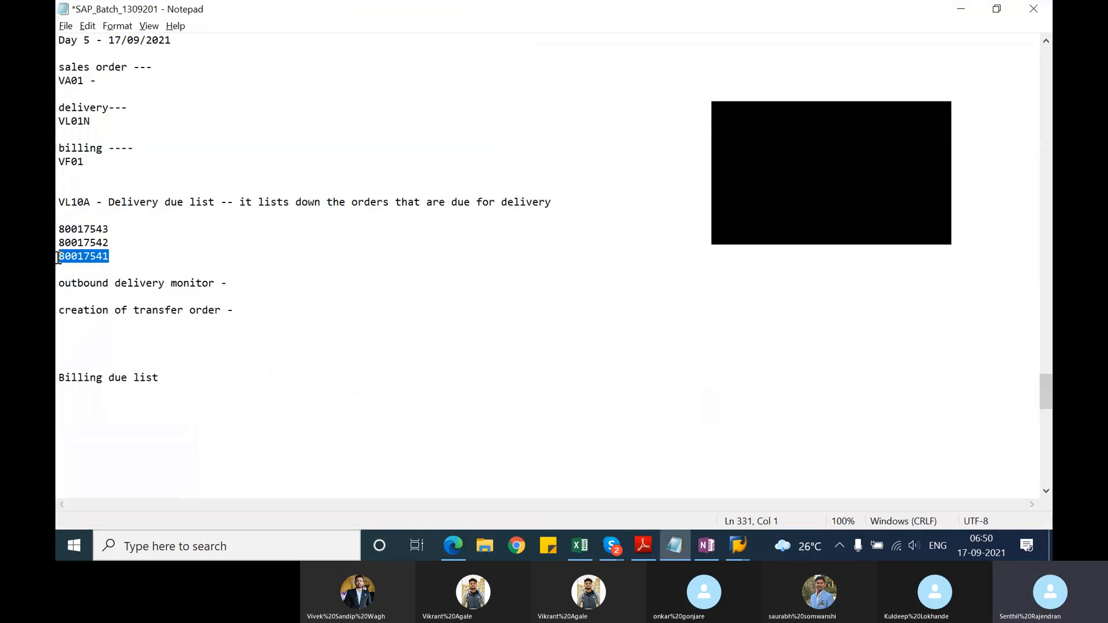
pyautogui.press('BackSpace')
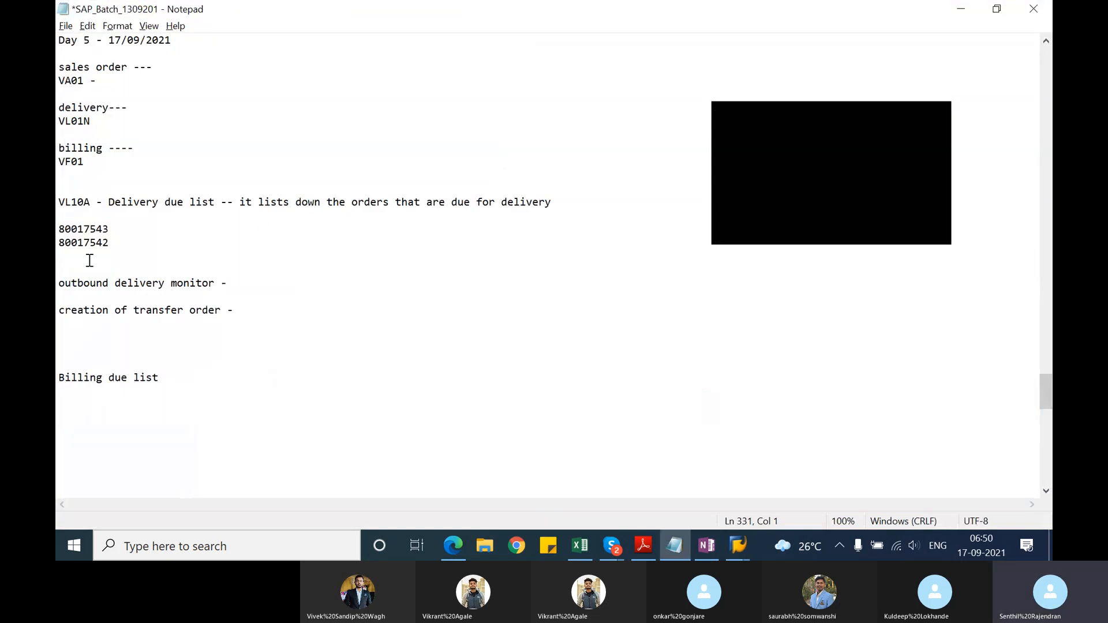
pyautogui.moveTo(109, 243); pyautogui.dragTo(57, 224)
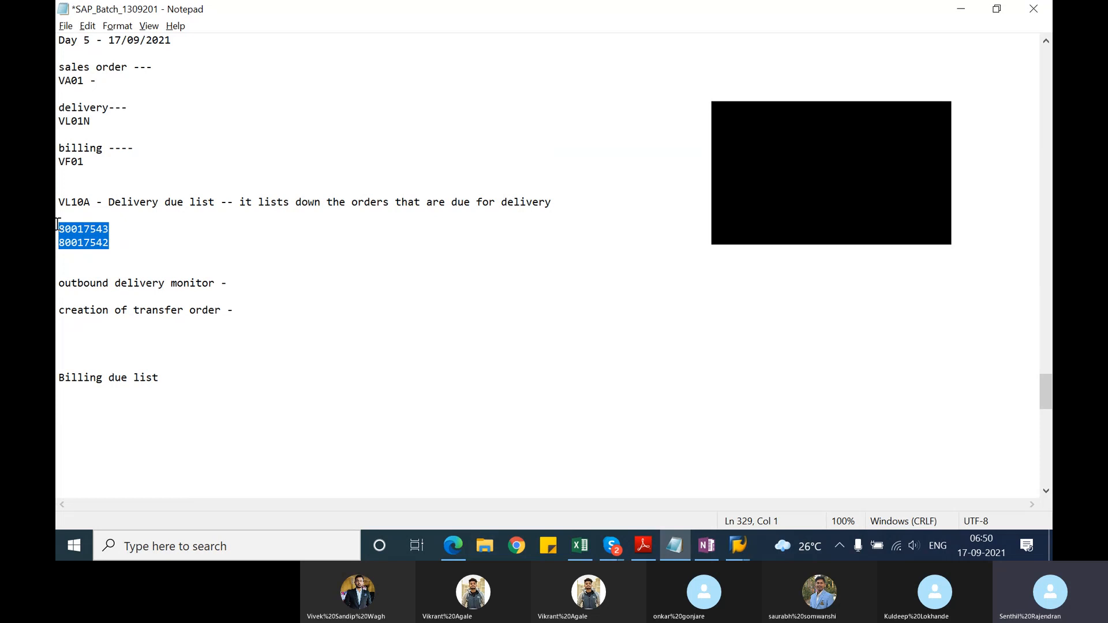
# Step: Return to the SAP session with VL06P and run the selection of outbound deliveries for picking
pyautogui.hotkey('alt', 'Tab')
pyautogui.press('Tab')
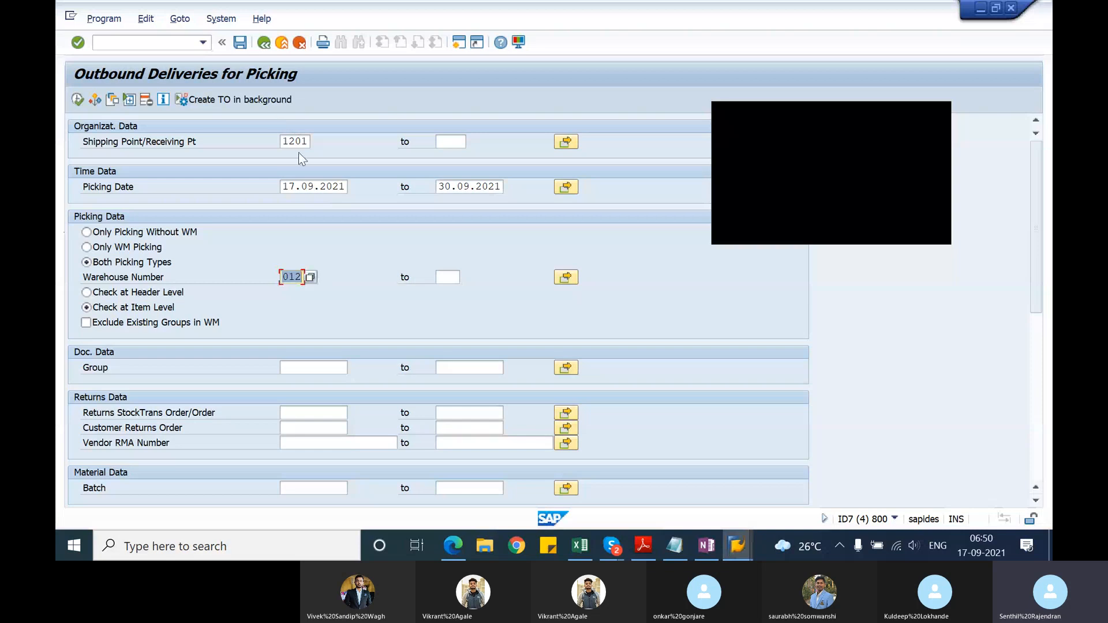
pyautogui.click(77, 99)
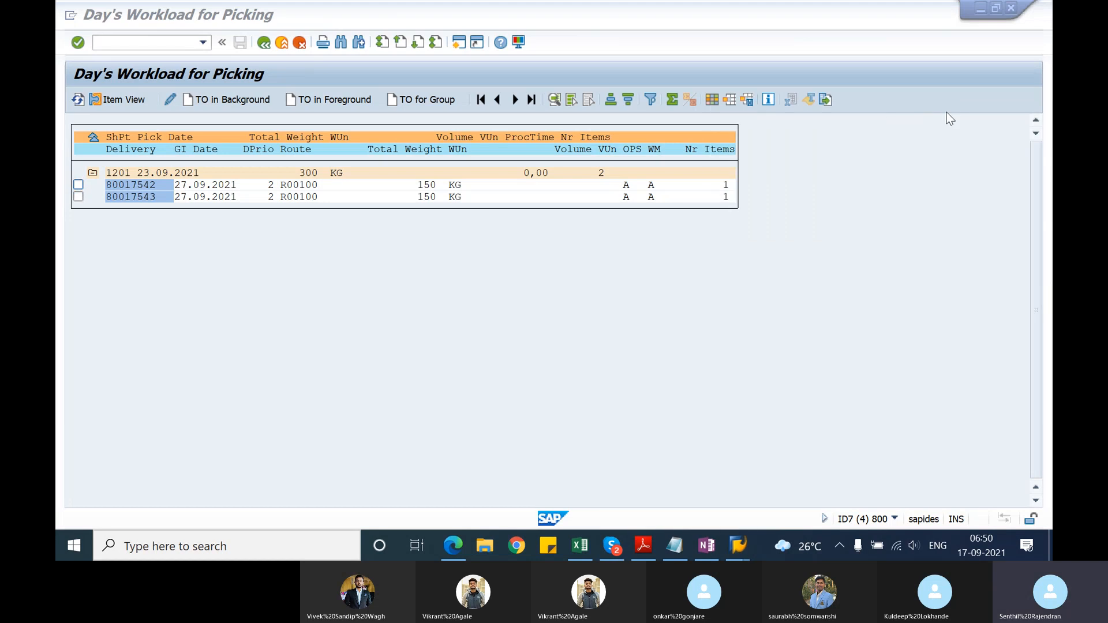
# Step: Create transfer orders in the background for deliveries 80017542 and 80017543, with Adopt Pick Quantity set to 1, include picking quantities in delivery
pyautogui.click(77, 186)
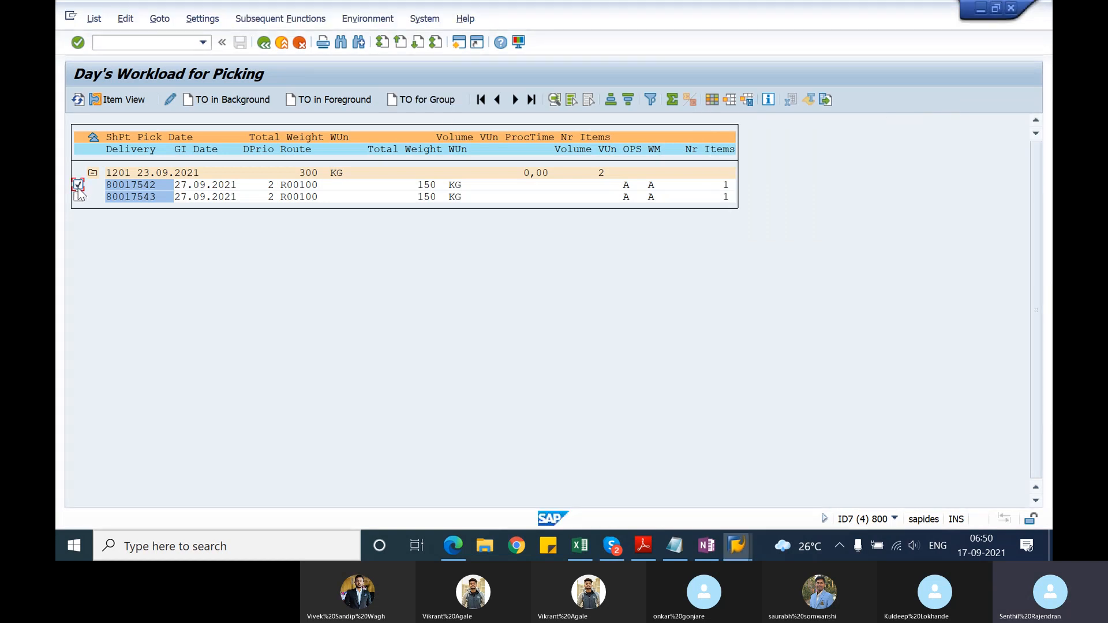
pyautogui.click(78, 196)
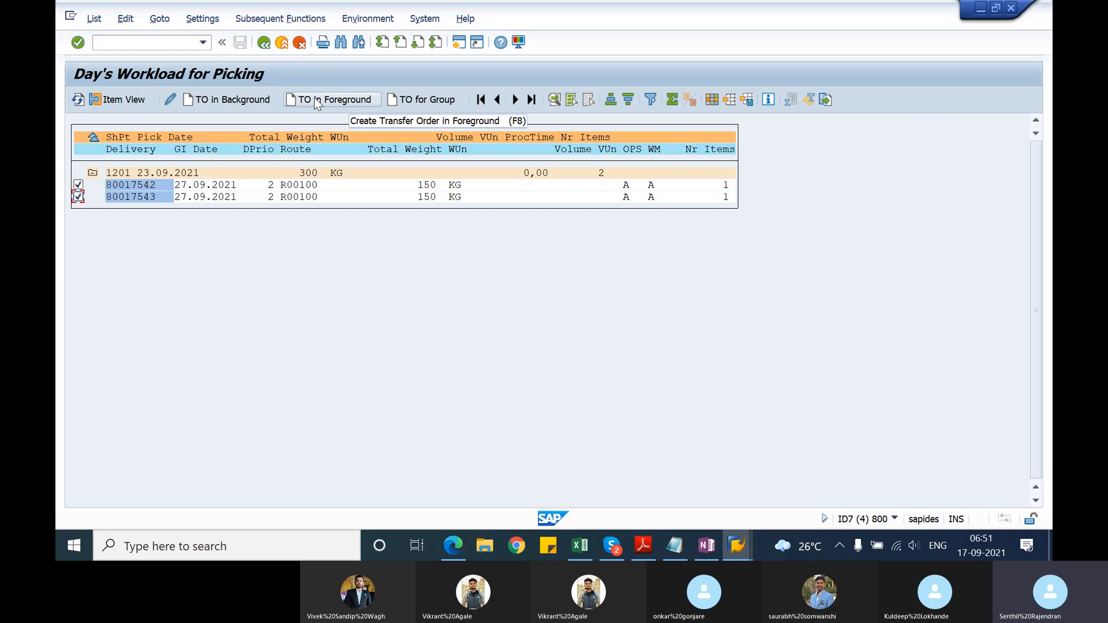
pyautogui.click(239, 102)
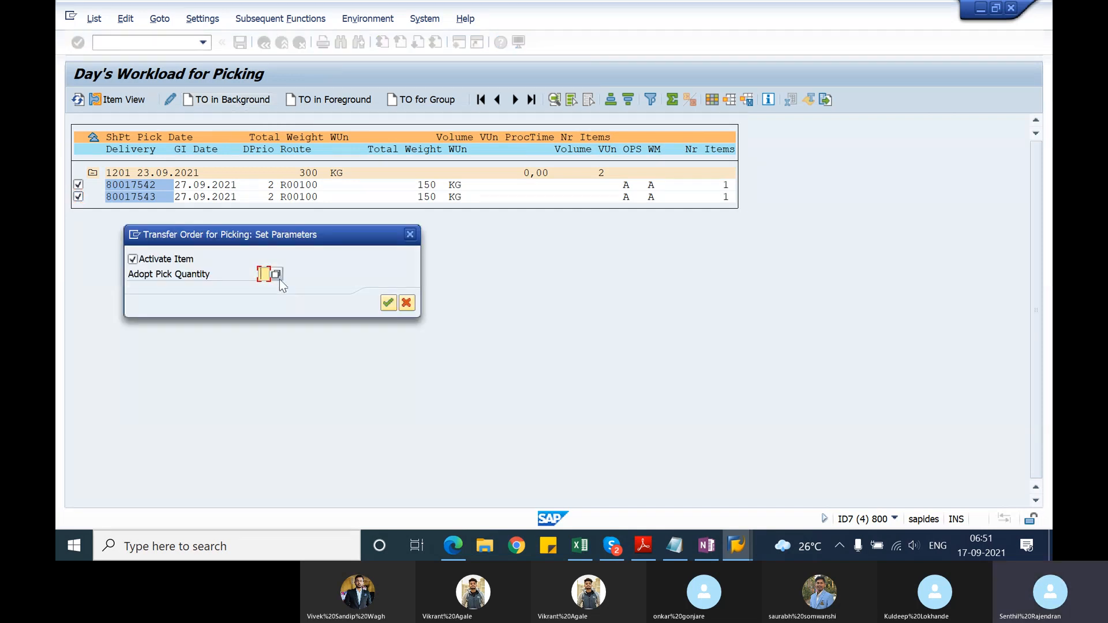
pyautogui.click(275, 274)
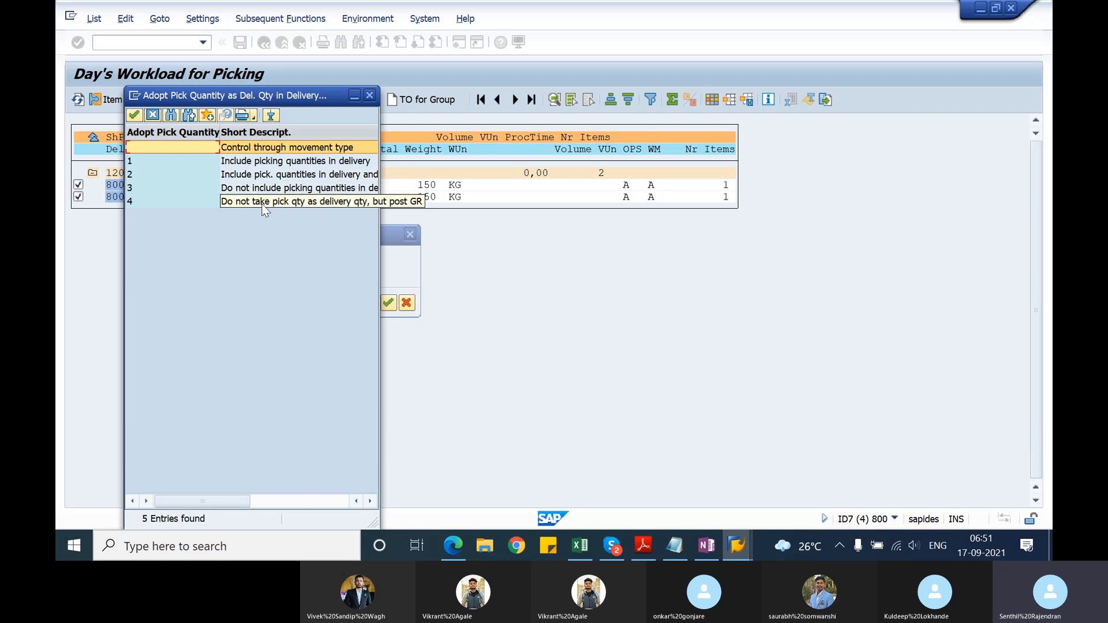
pyautogui.doubleClick(267, 163)
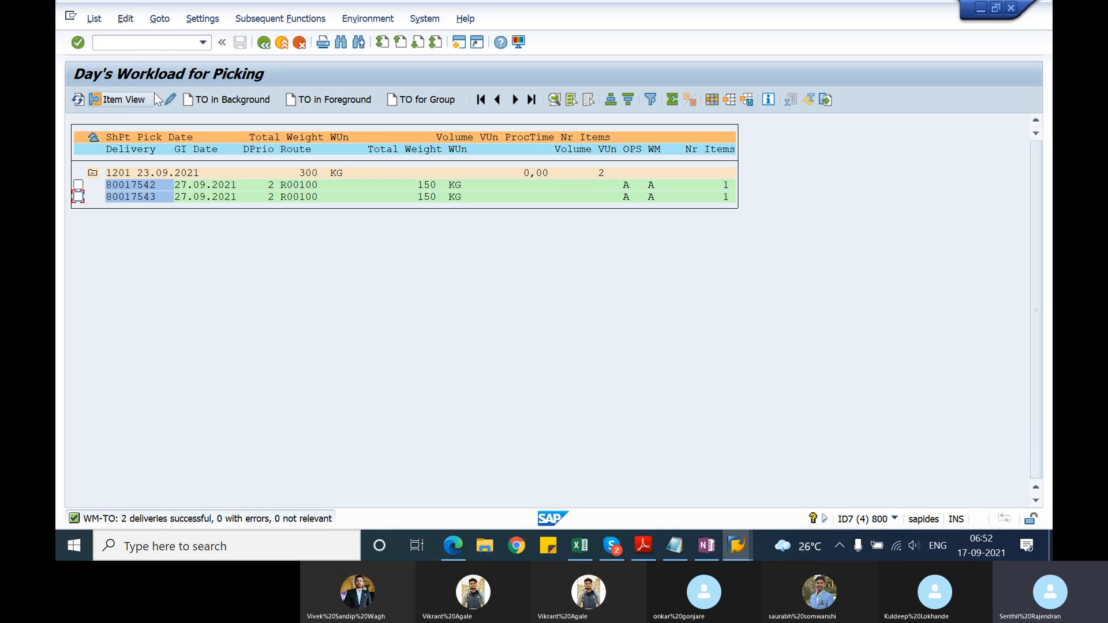
# Step: Switch to the delivery display session, open the document flow of delivery 80017542 and check its transfer order's status
pyautogui.hotkey('alt', 'Tab')
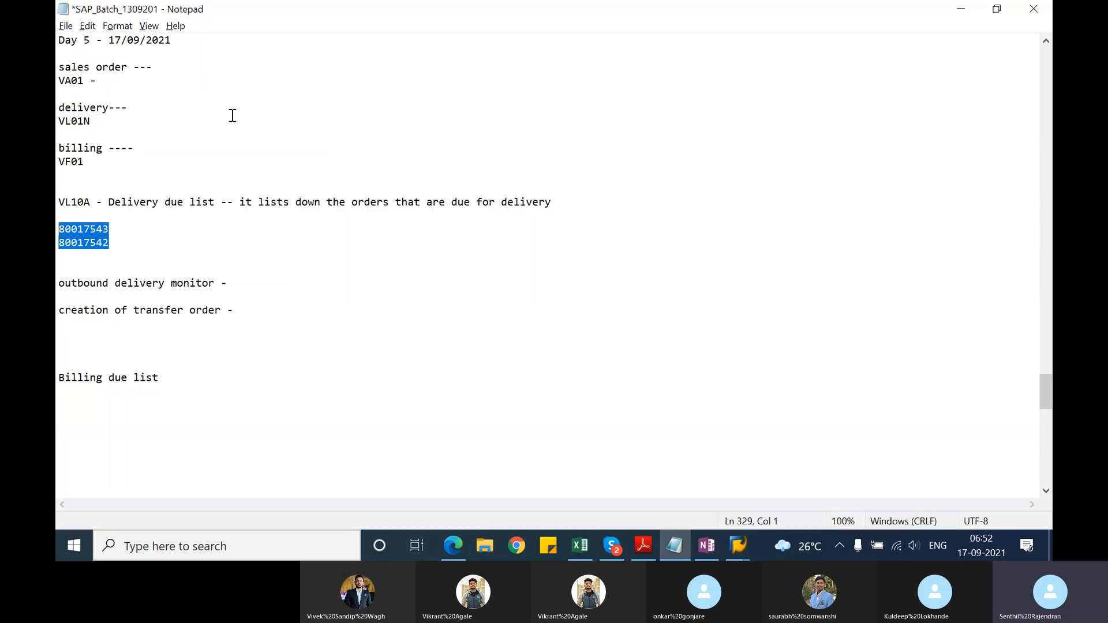
pyautogui.hotkey('alt', 'Tab')
pyautogui.hotkey('alt', 'Tab')
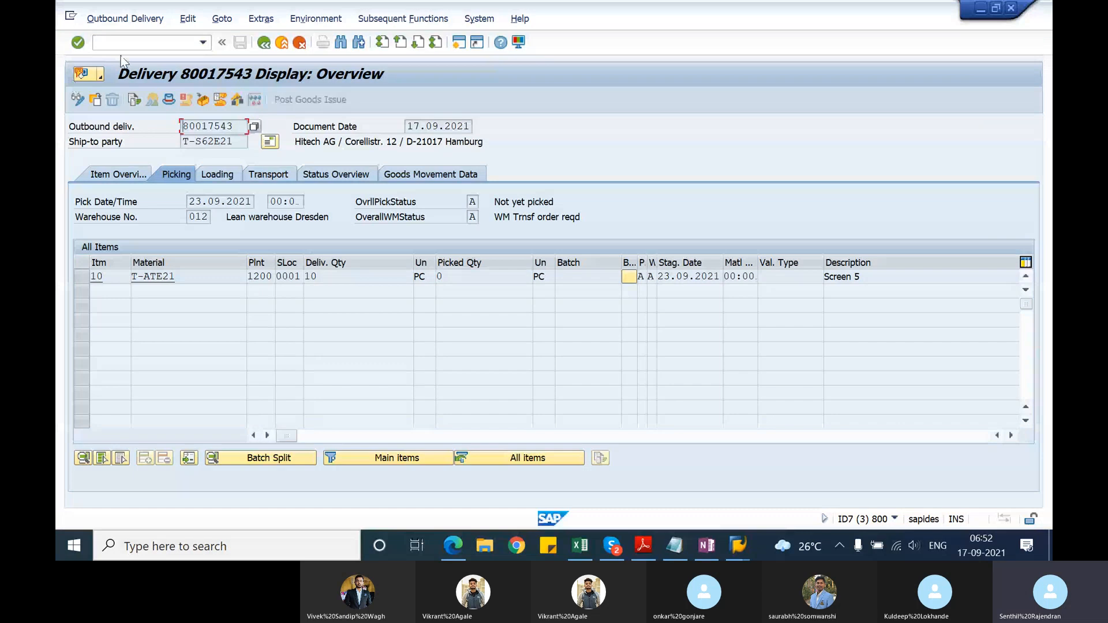
pyautogui.click(264, 43)
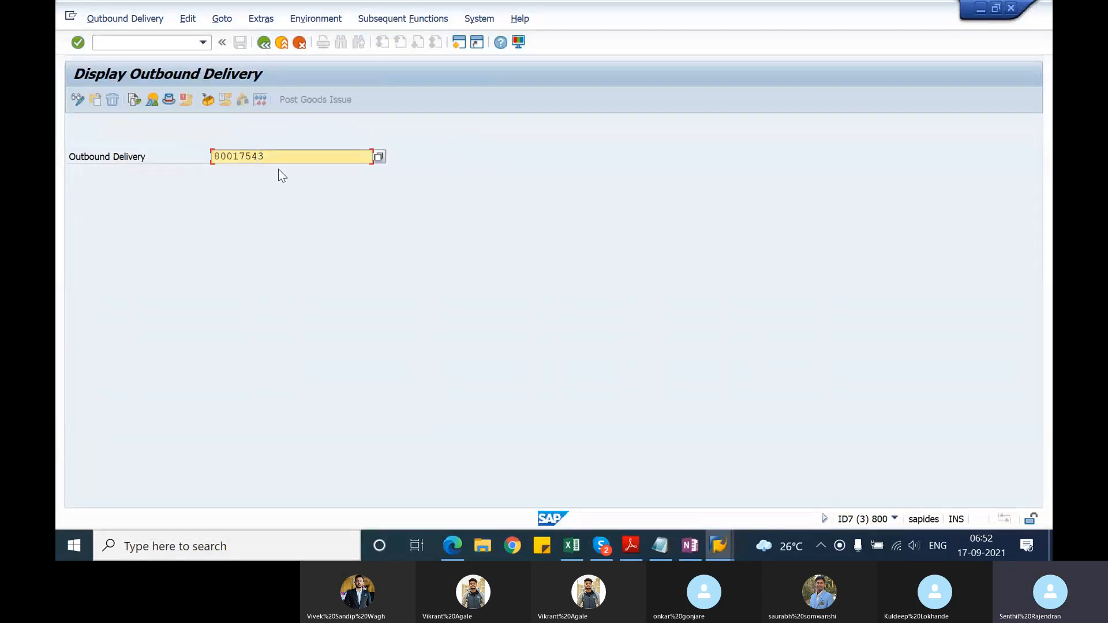
pyautogui.press('BackSpace')
pyautogui.write('2')
pyautogui.click(133, 99)
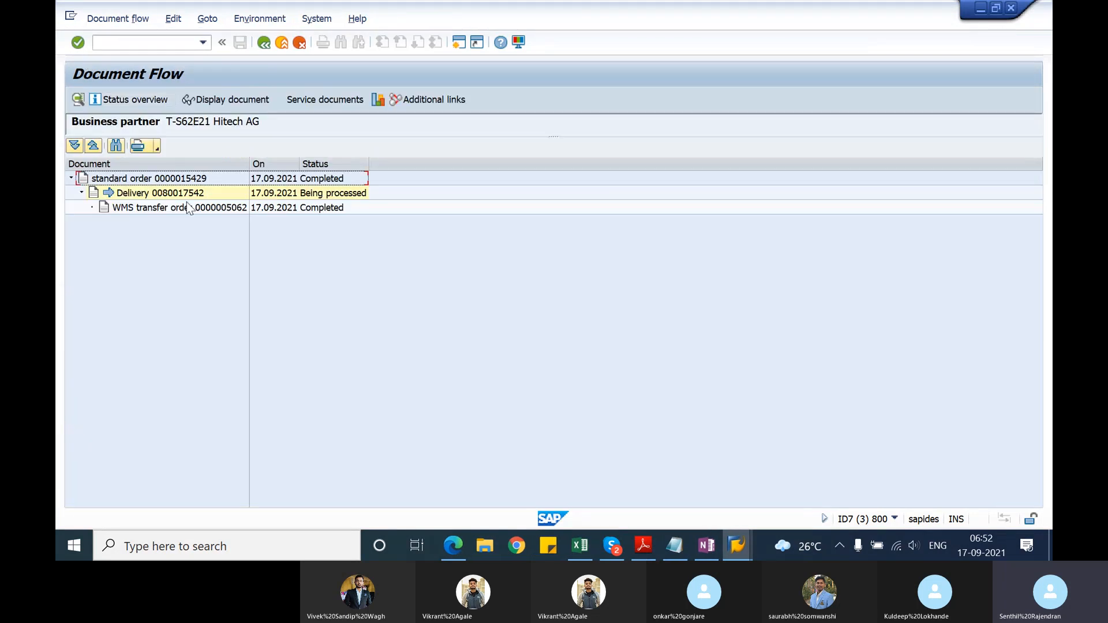
pyautogui.click(188, 209)
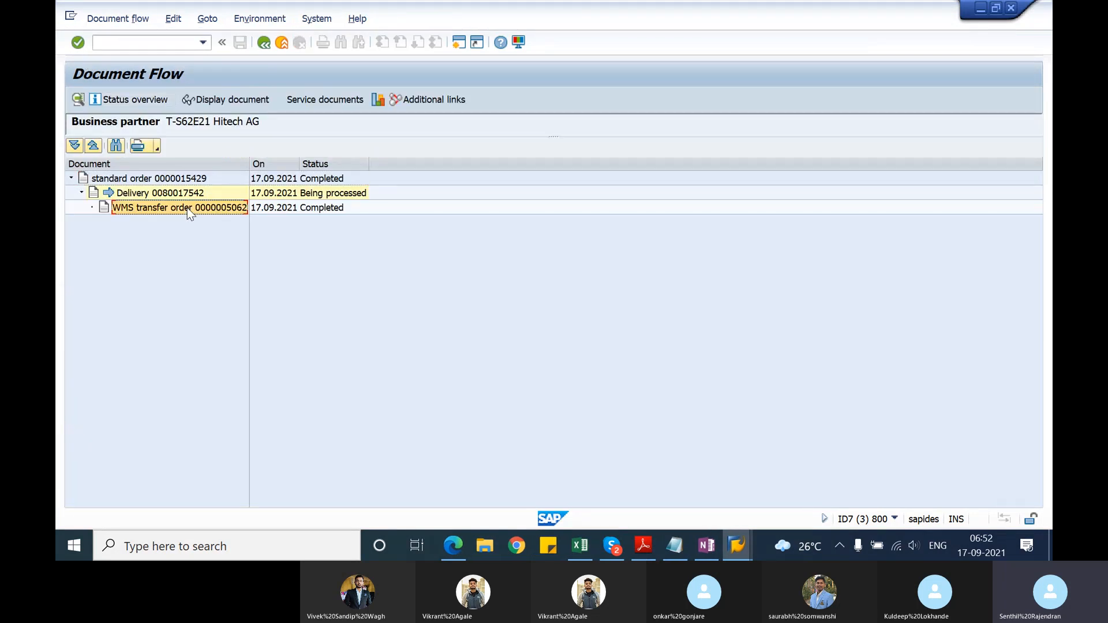
pyautogui.click(341, 207)
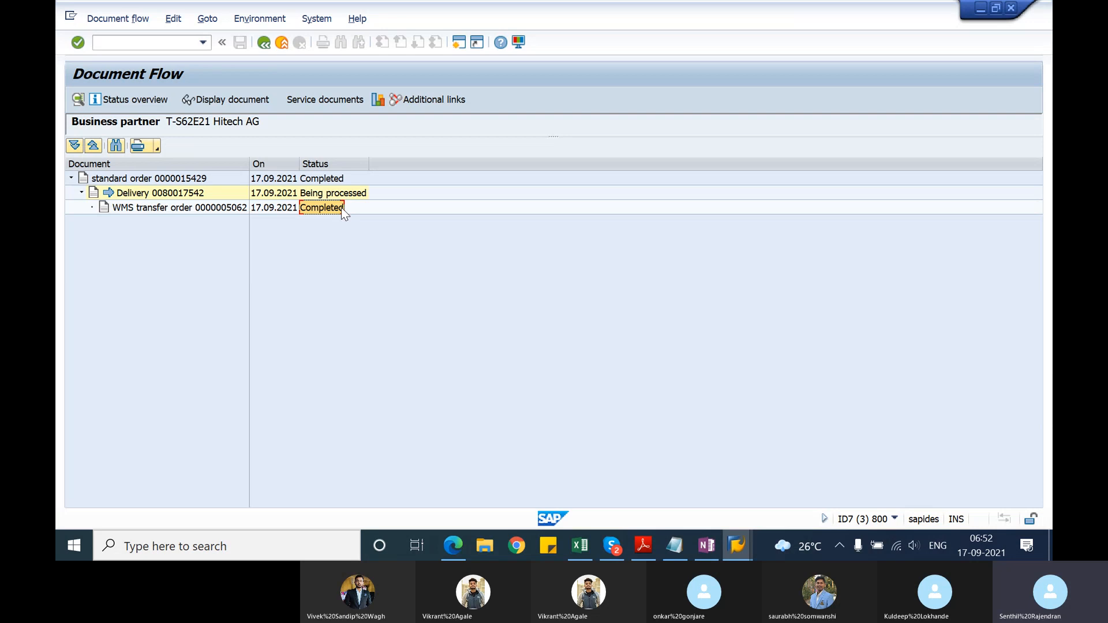
# Step: Open the document flow of delivery 80017543, check its transfer order's status and go back to the delivery display
pyautogui.click(263, 42)
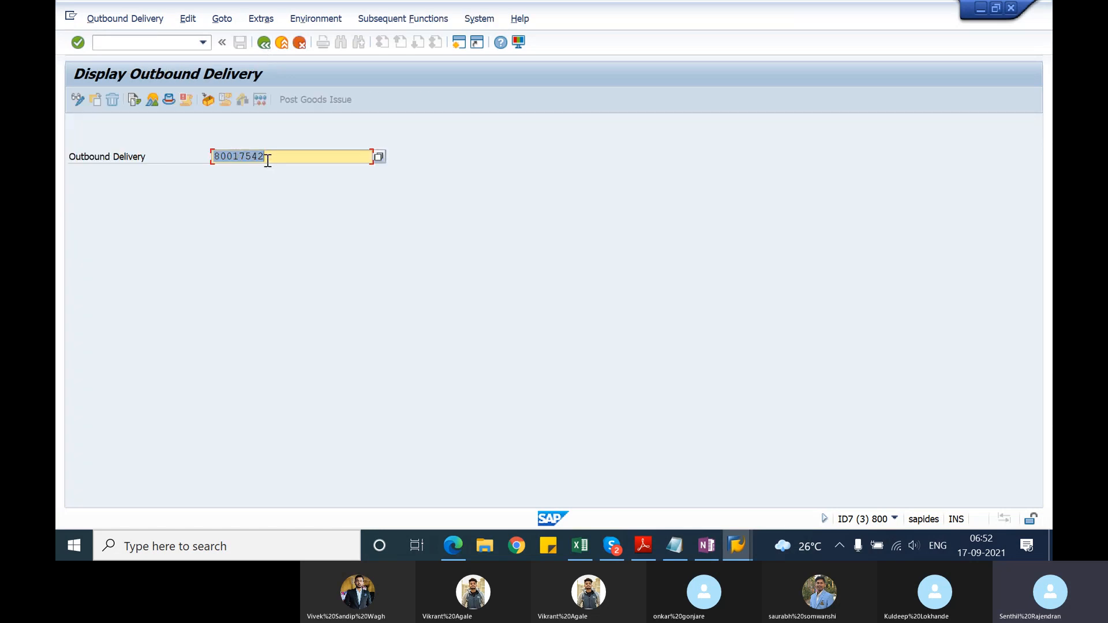
pyautogui.click(267, 160)
pyautogui.press('BackSpace')
pyautogui.write('3')
pyautogui.click(134, 99)
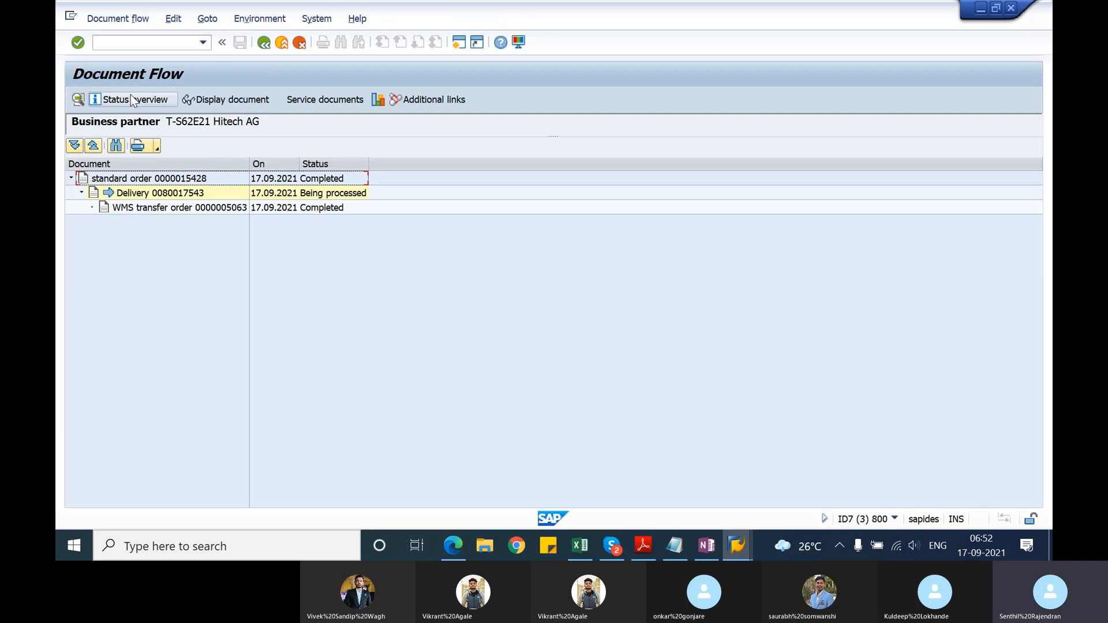
pyautogui.click(213, 210)
pyautogui.click(337, 208)
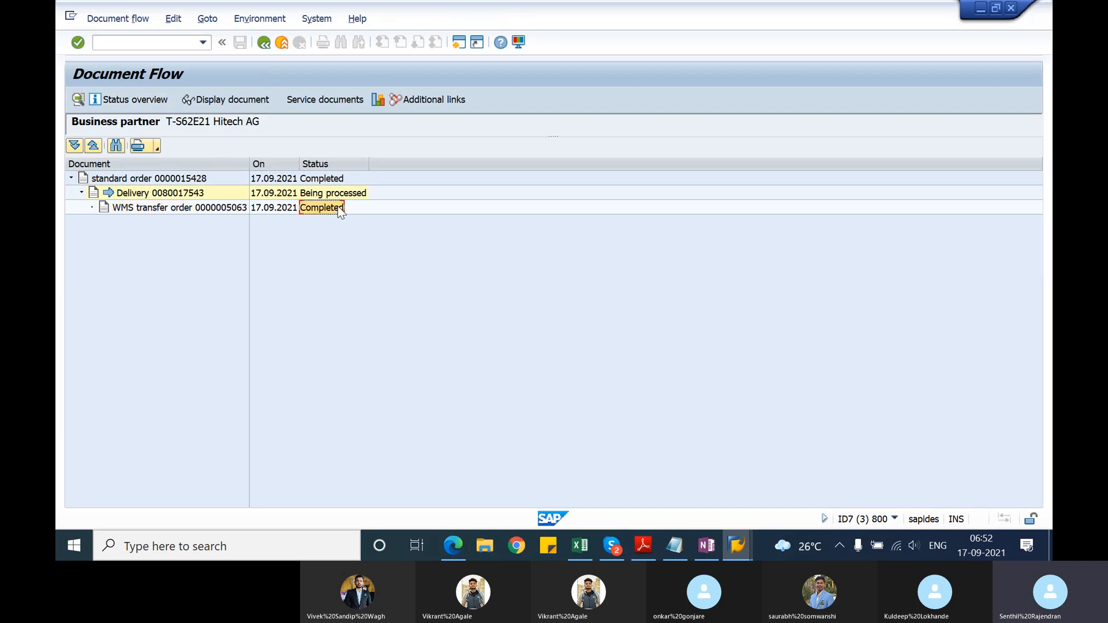
pyautogui.click(269, 50)
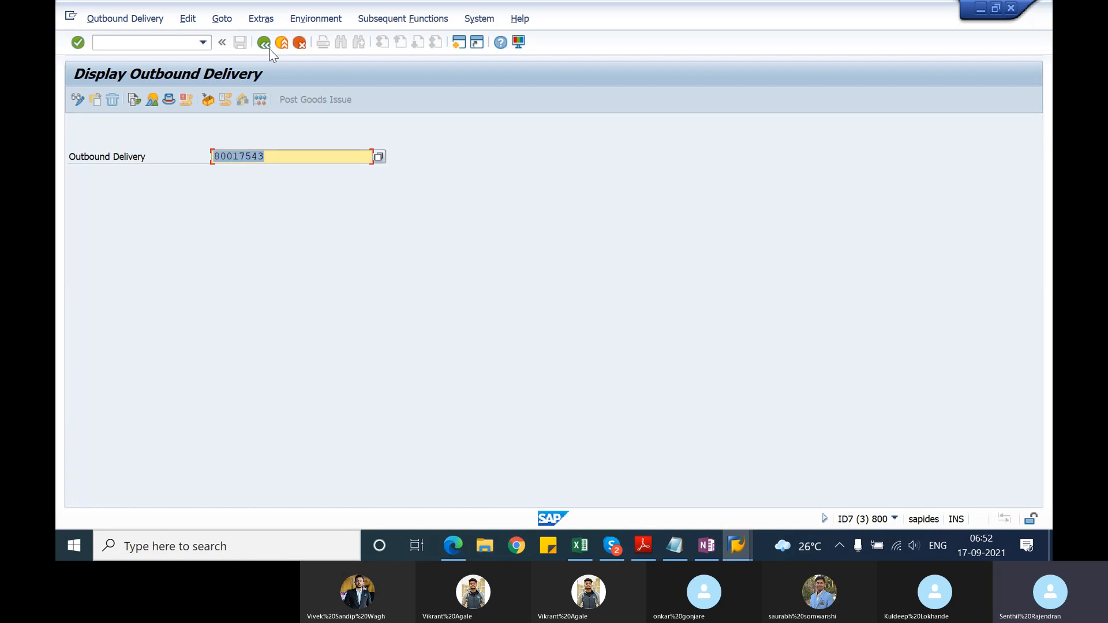
# Step: Return from the notes to the VL06P session and leave the picking workload list for the SAP Easy Access menu
pyautogui.hotkey('alt', 'Tab')
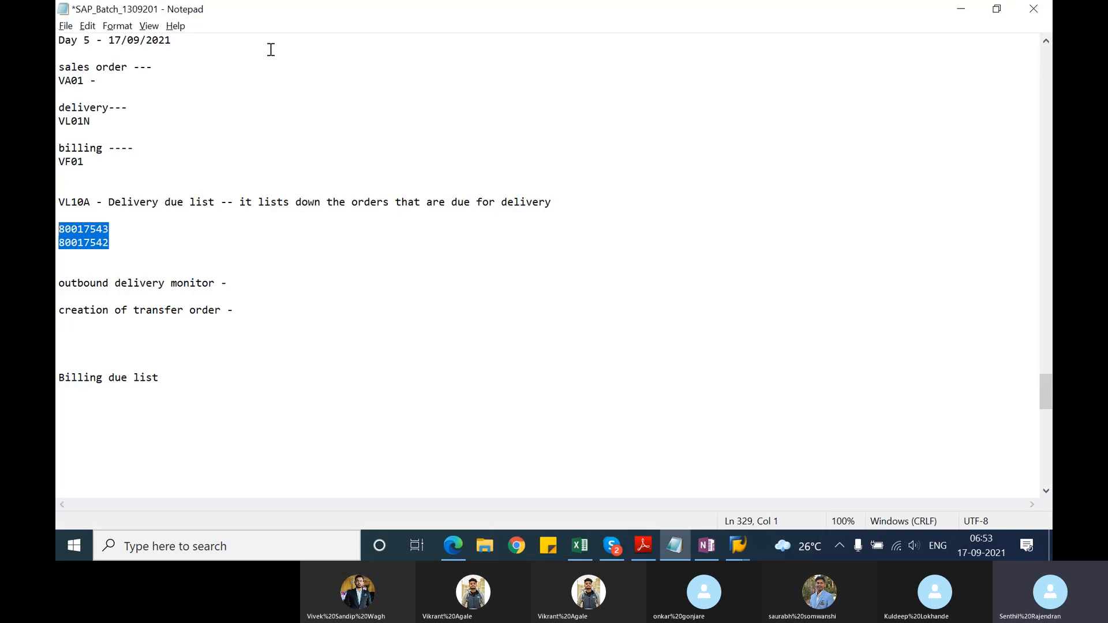
pyautogui.click(98, 343)
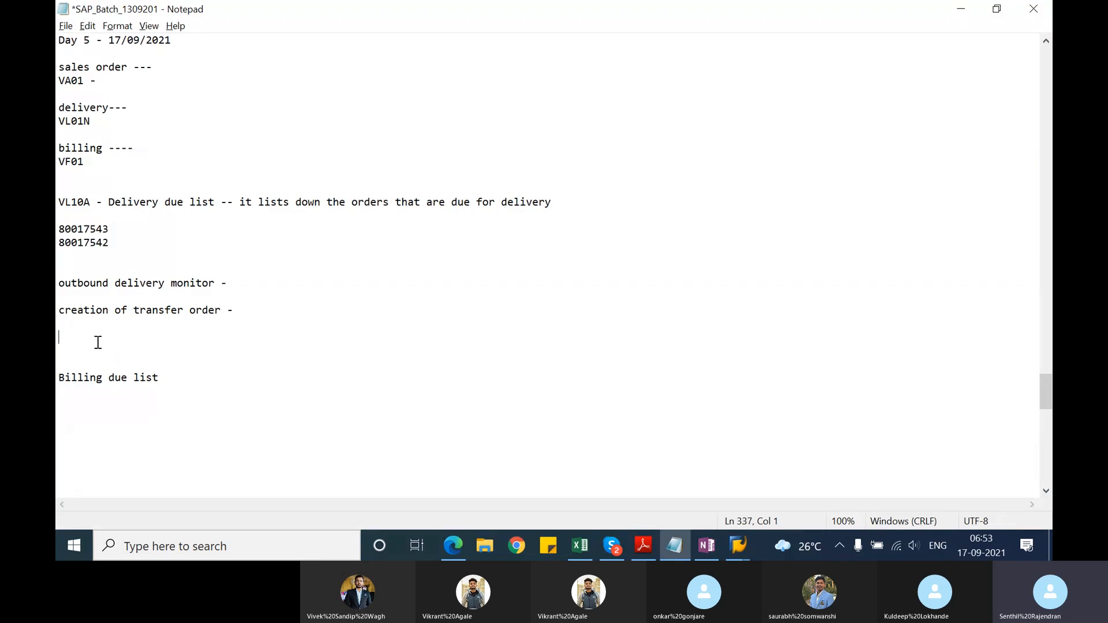
pyautogui.hotkey('alt', 'Tab')
pyautogui.hotkey('alt', 'Tab')
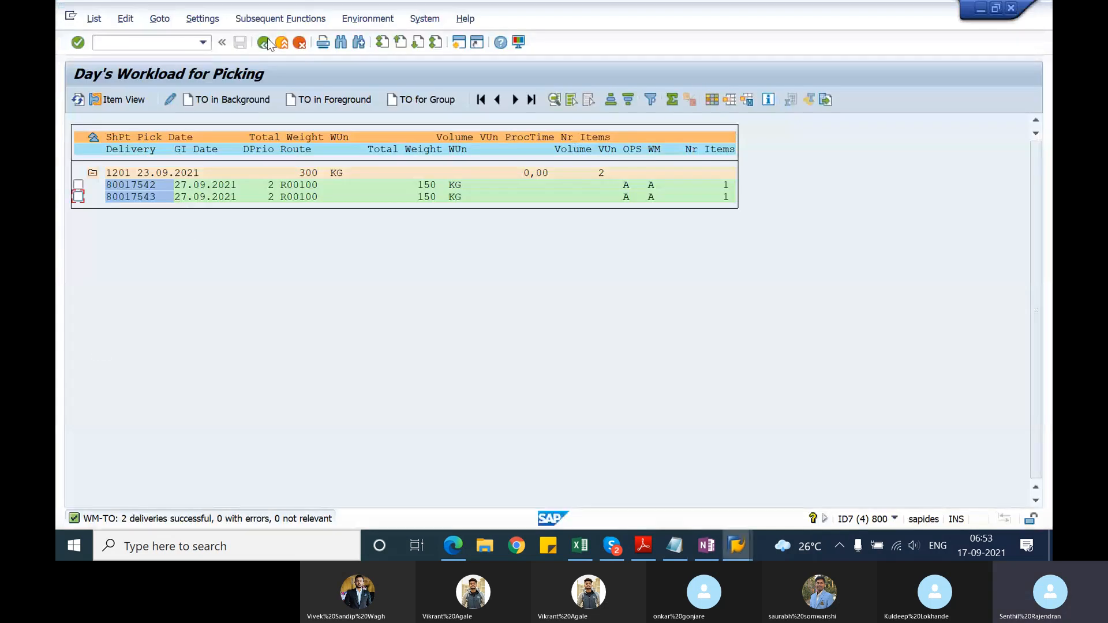
pyautogui.click(264, 42)
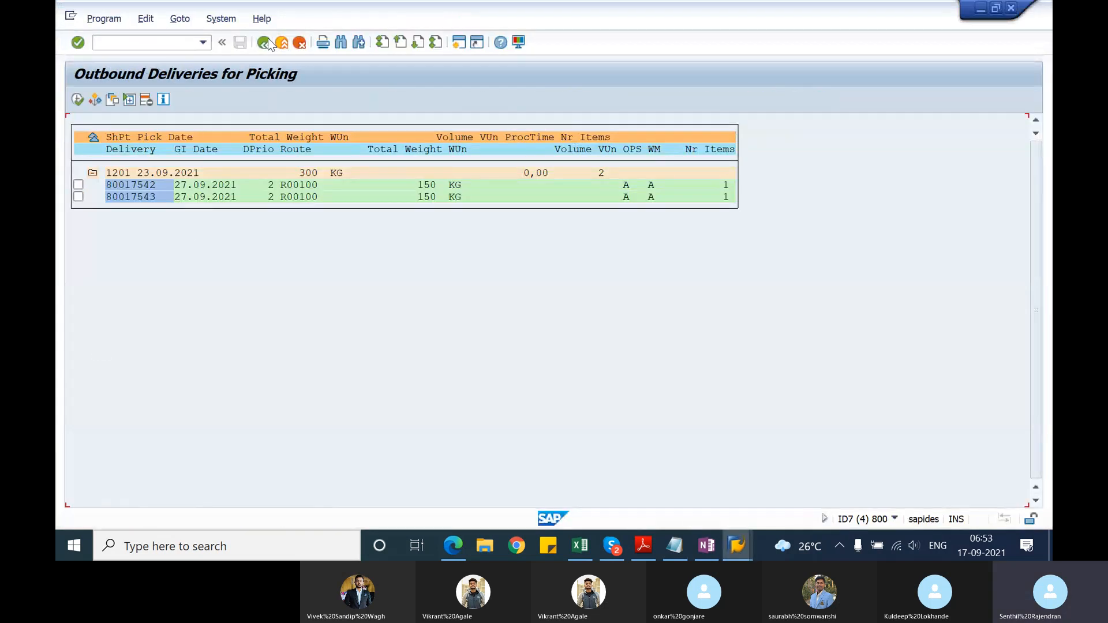
pyautogui.click(265, 43)
pyautogui.click(265, 43)
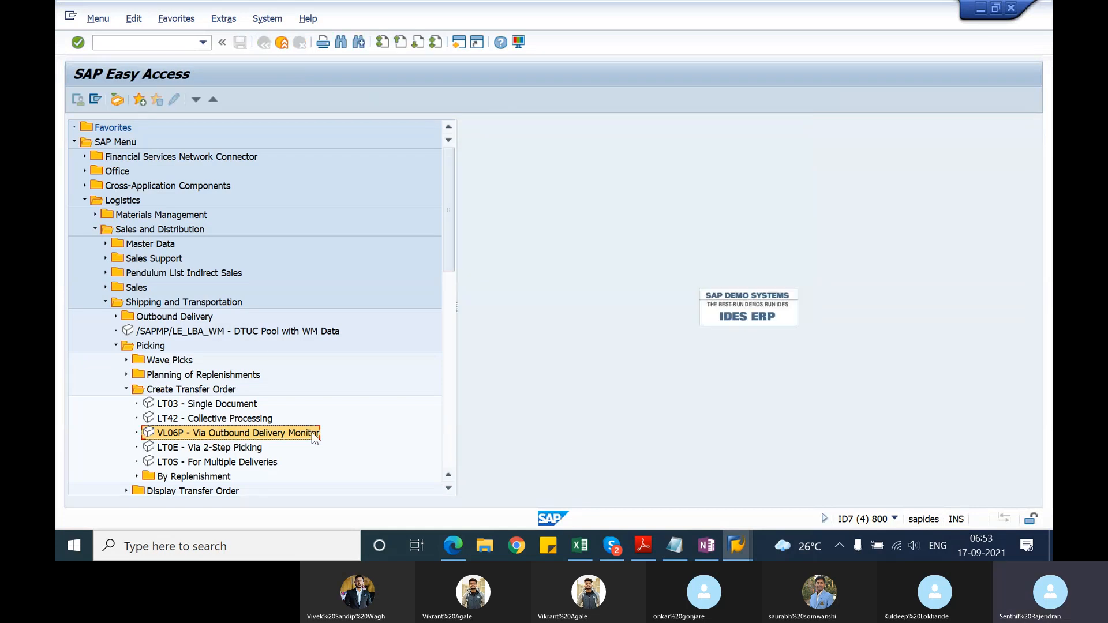
# Step: Open an additional SAP session and switch back to the session with the expanded Shipping and Transportation menu
pyautogui.click(451, 490)
pyautogui.click(451, 490)
pyautogui.click(452, 490)
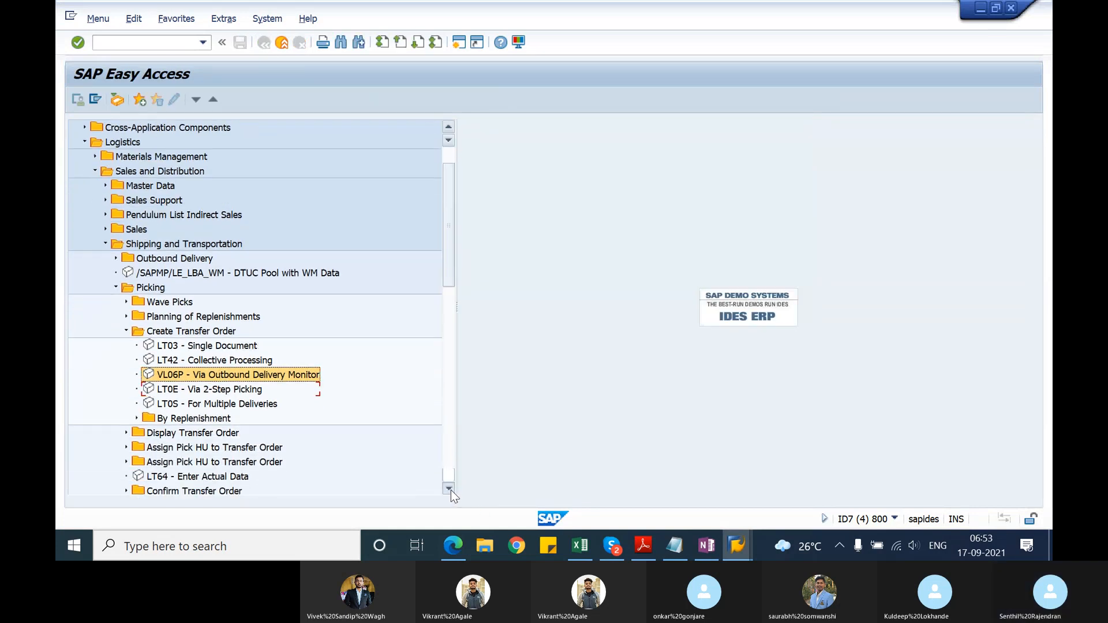
pyautogui.click(451, 490)
pyautogui.click(452, 489)
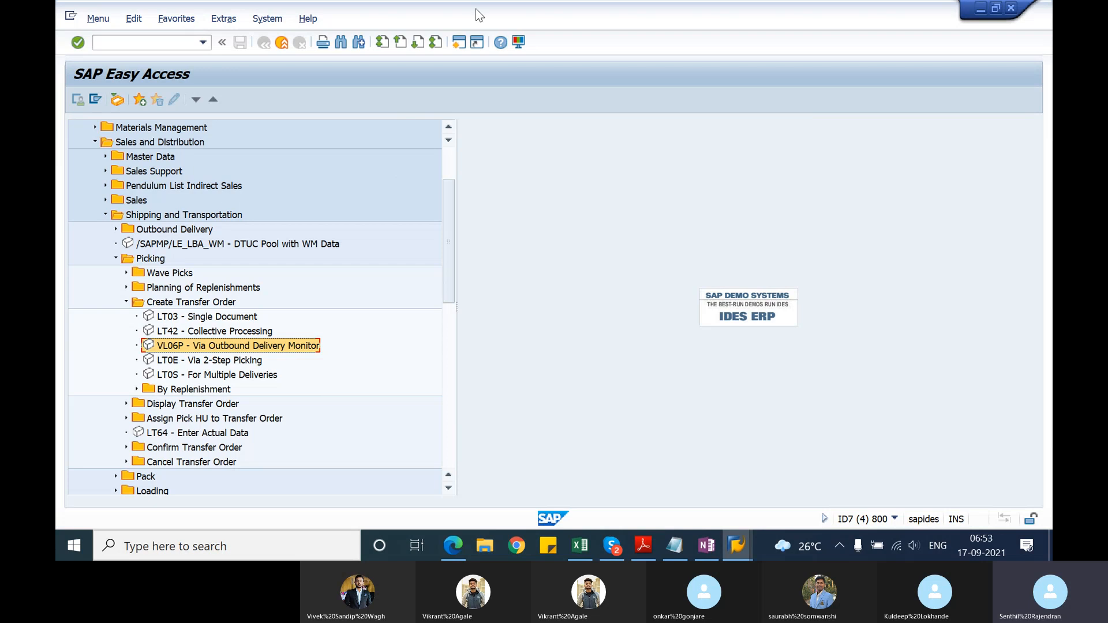
pyautogui.click(457, 43)
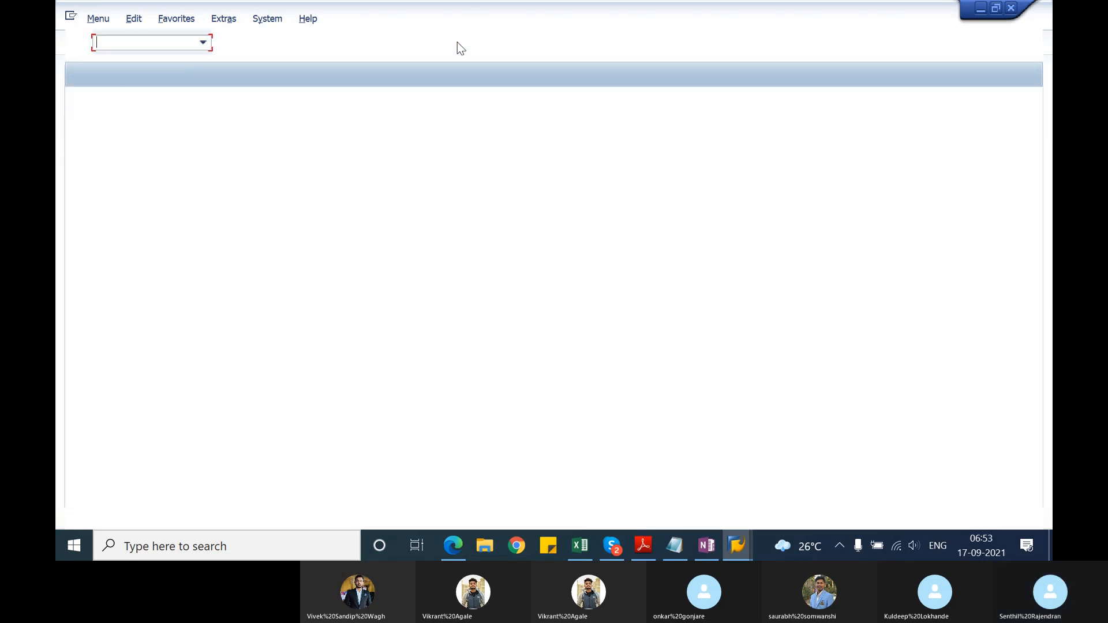
pyautogui.hotkey('alt', 'Tab')
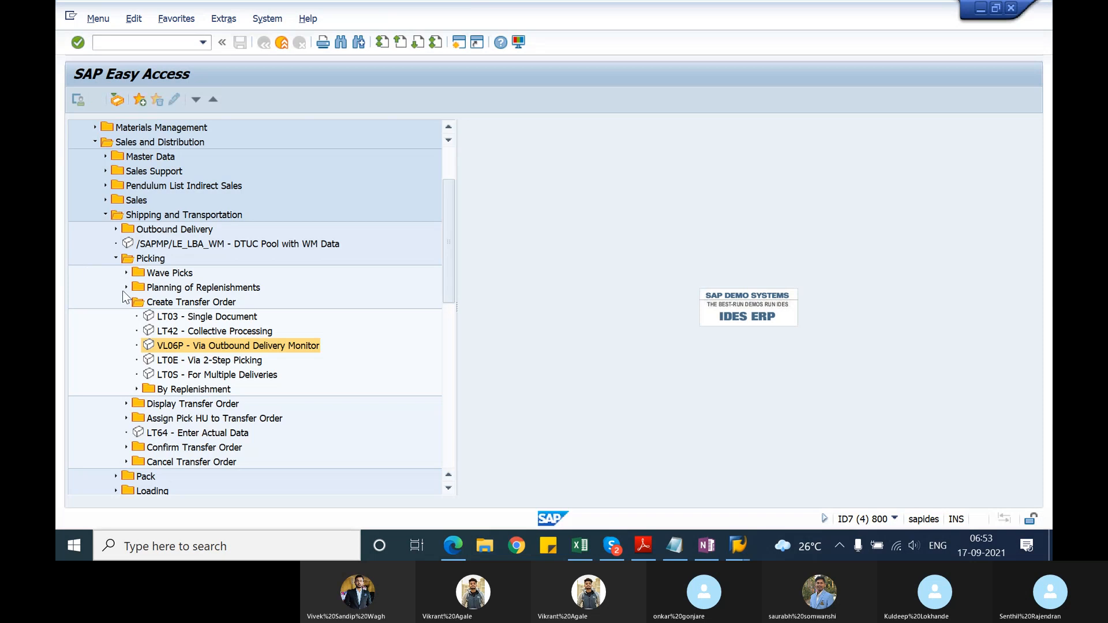
# Step: Examine the Pack and Post Goods Issue menu entries and the VL06G selection screen, and return to the menu
pyautogui.click(124, 298)
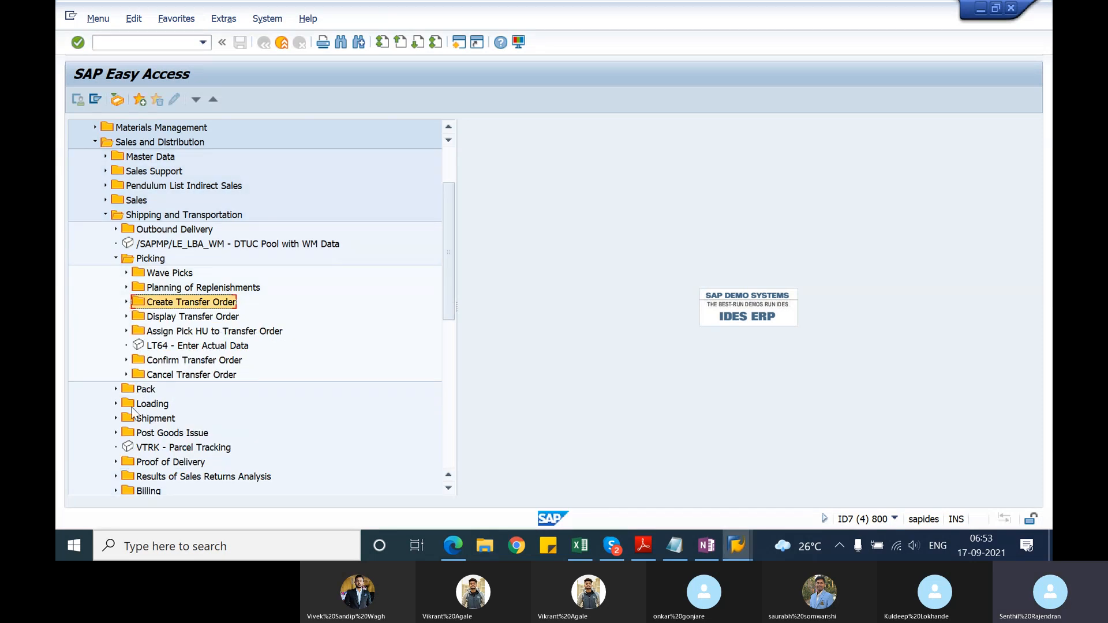
pyautogui.click(117, 389)
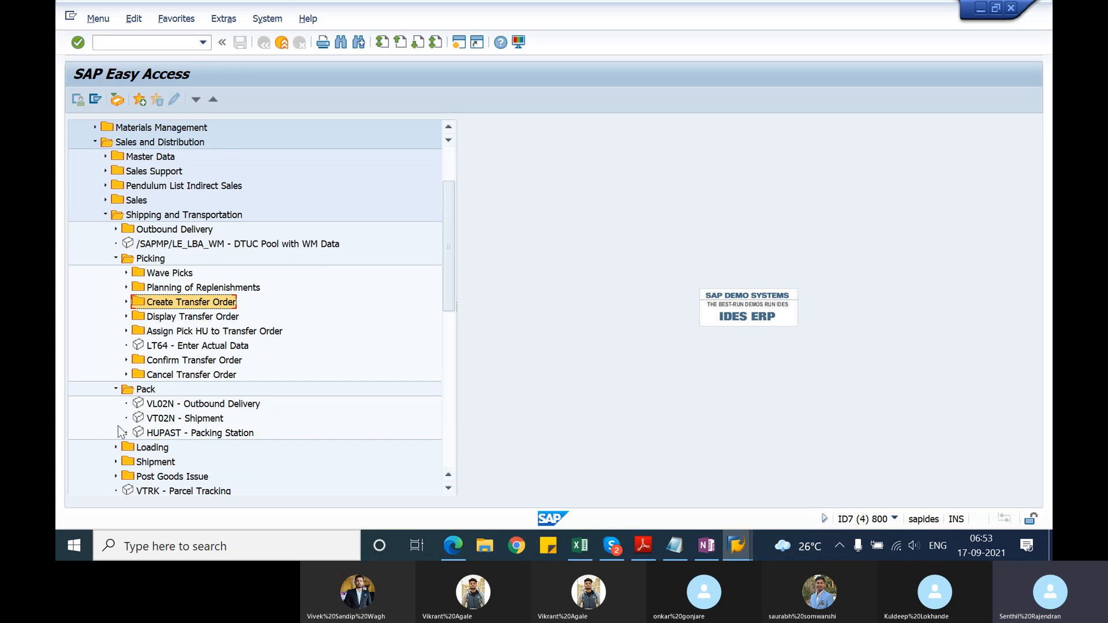
pyautogui.click(117, 477)
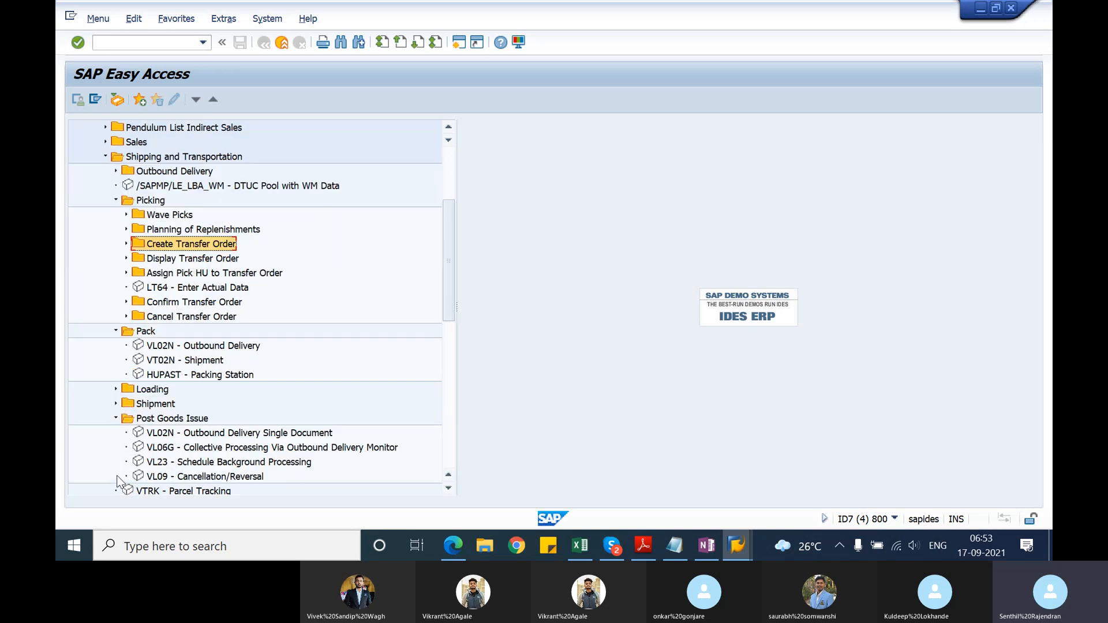
pyautogui.doubleClick(200, 451)
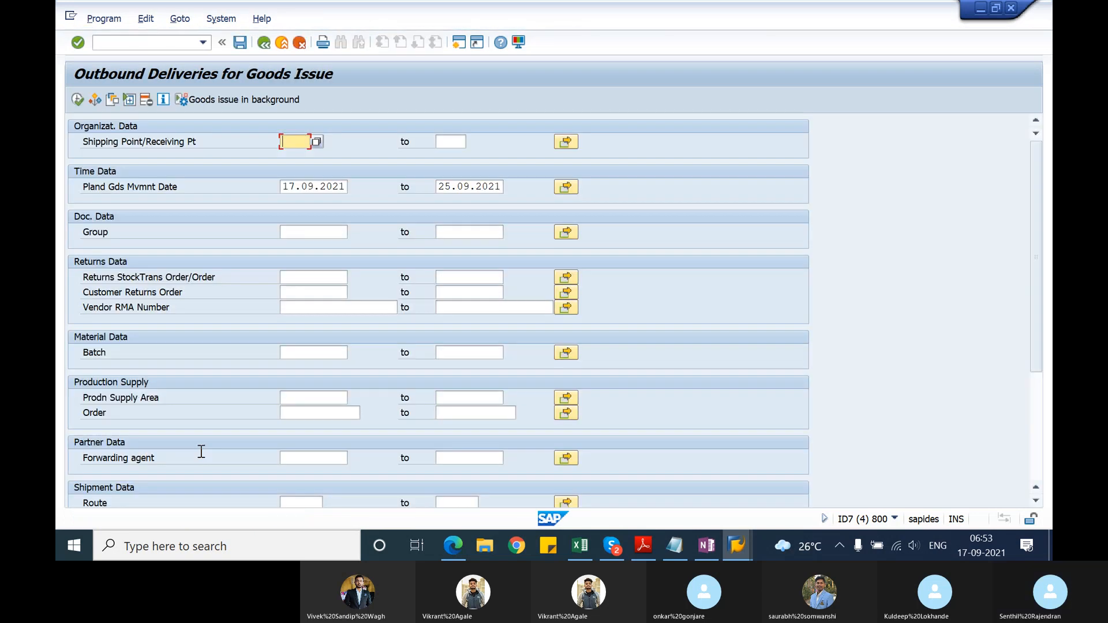
pyautogui.click(265, 43)
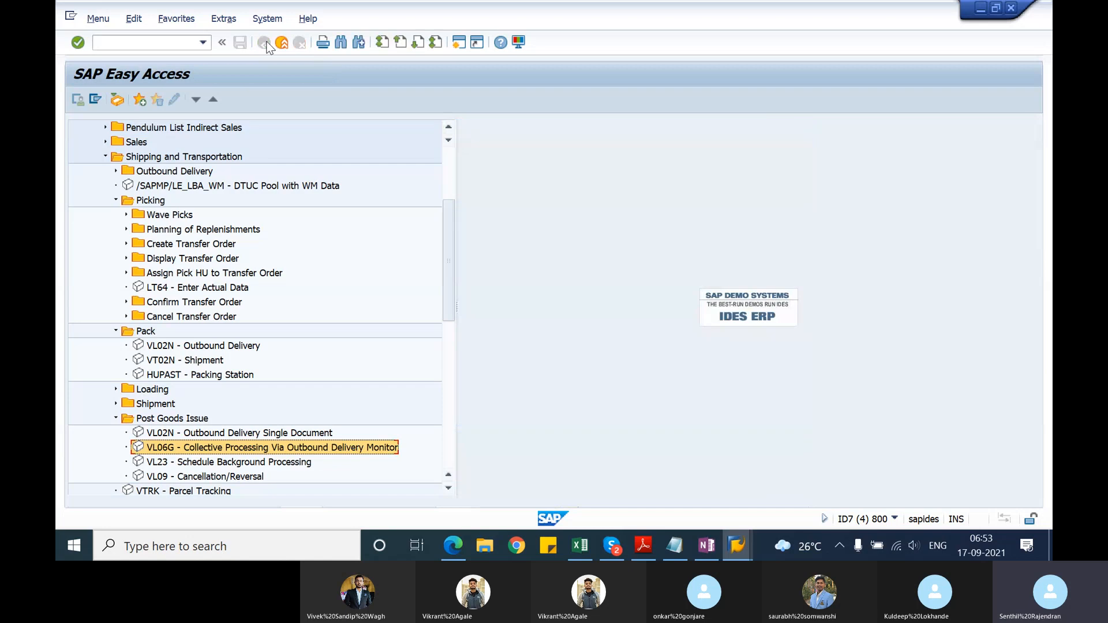
# Step: Open the Outbound Delivery Monitor directly by its transaction code
pyautogui.click(168, 45)
pyautogui.write('/')
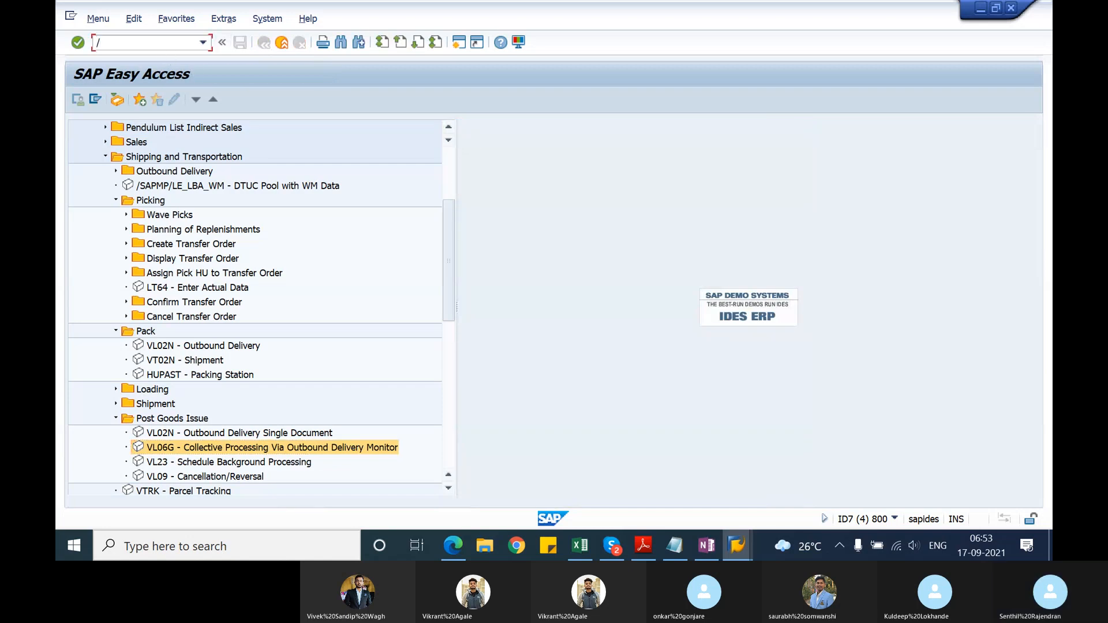
pyautogui.write('nv')
pyautogui.write('l06g')
pyautogui.press('Return')
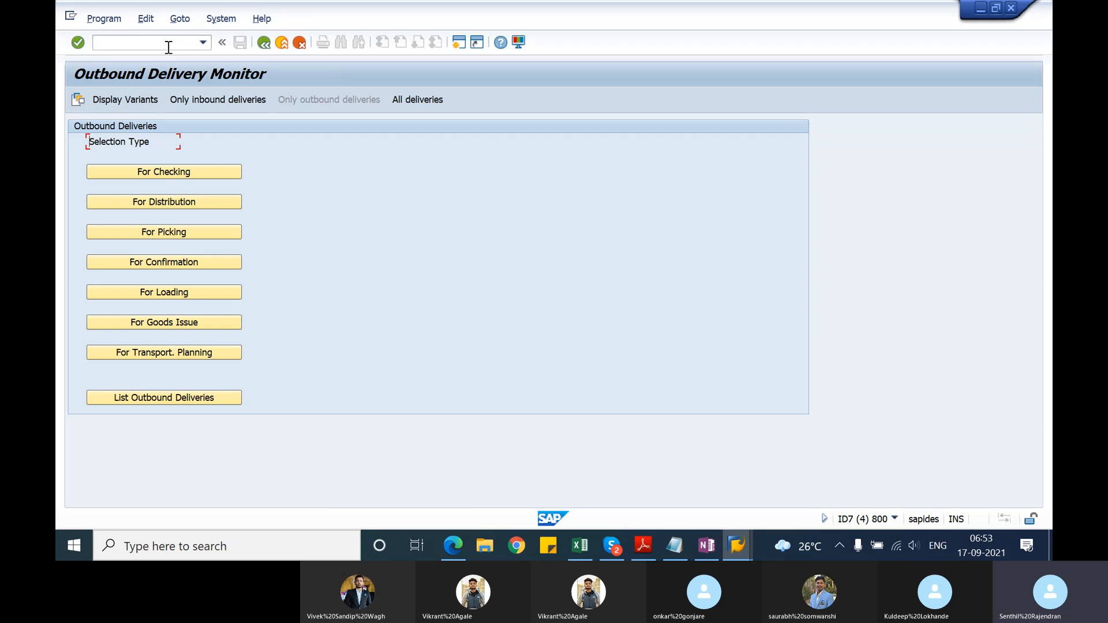
# Step: Switch to the new SAP session, open delivery 80017543 in change mode and start packing its item 10
pyautogui.hotkey('alt', 'Tab')
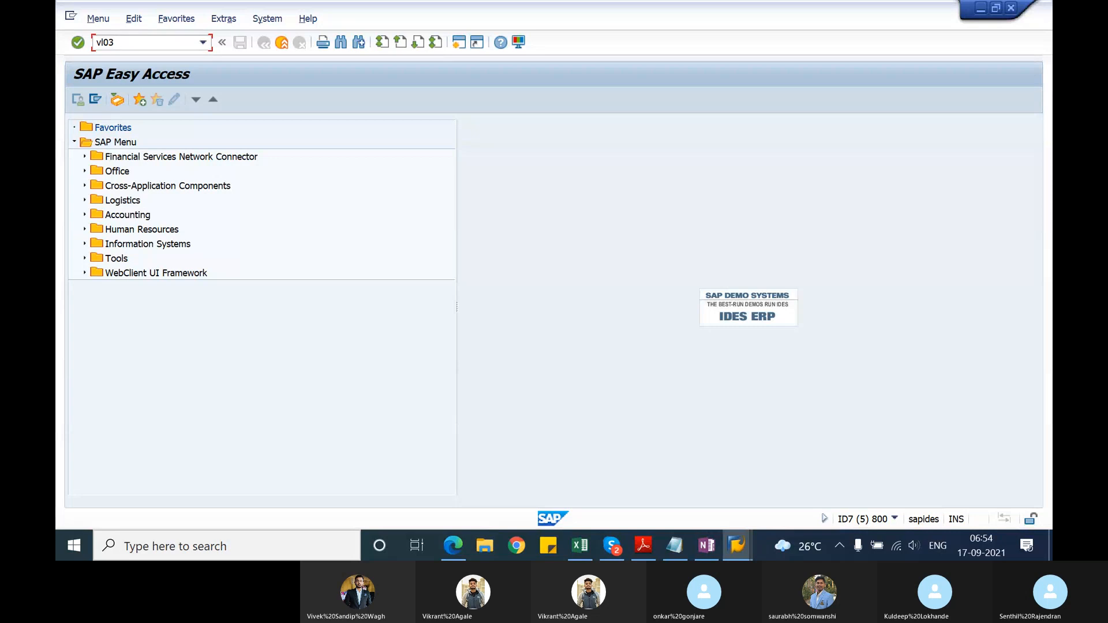
pyautogui.press('Return')
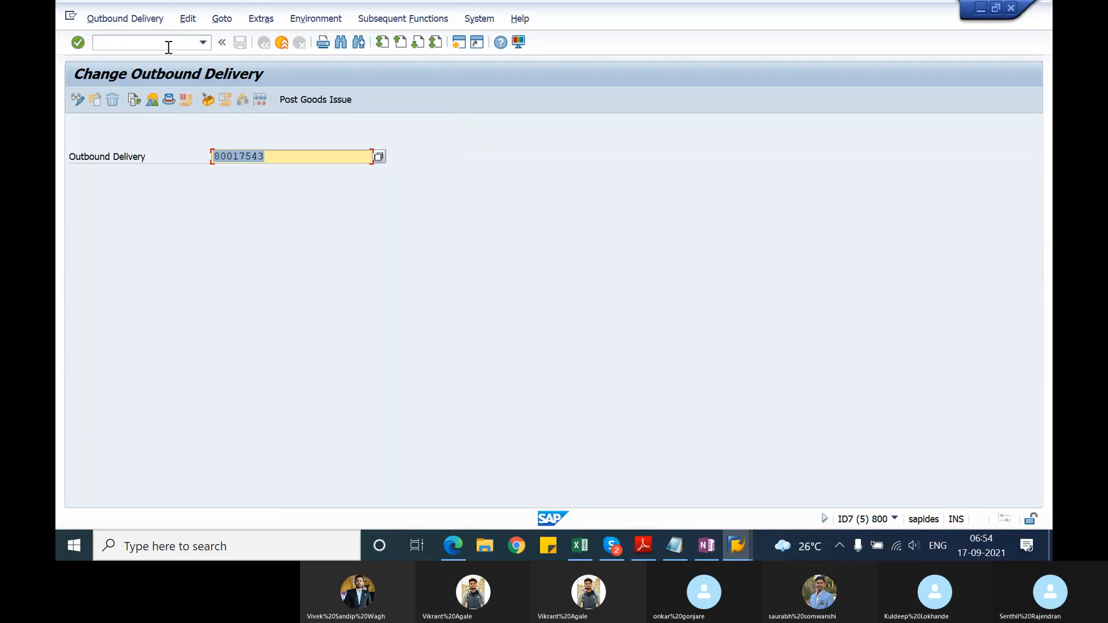
pyautogui.press('Return')
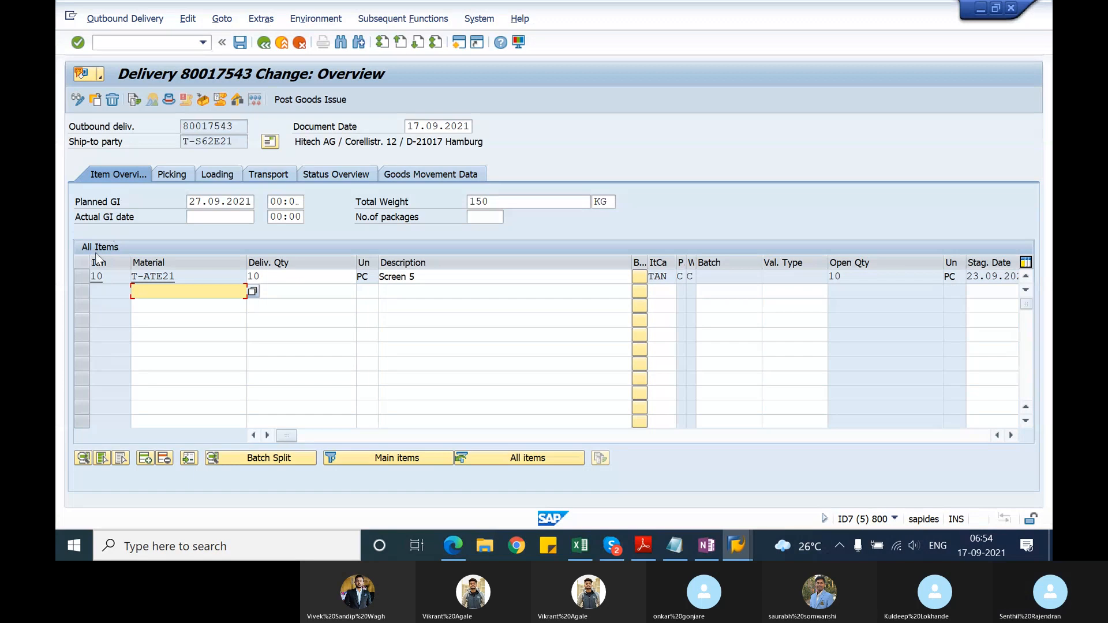
pyautogui.click(88, 272)
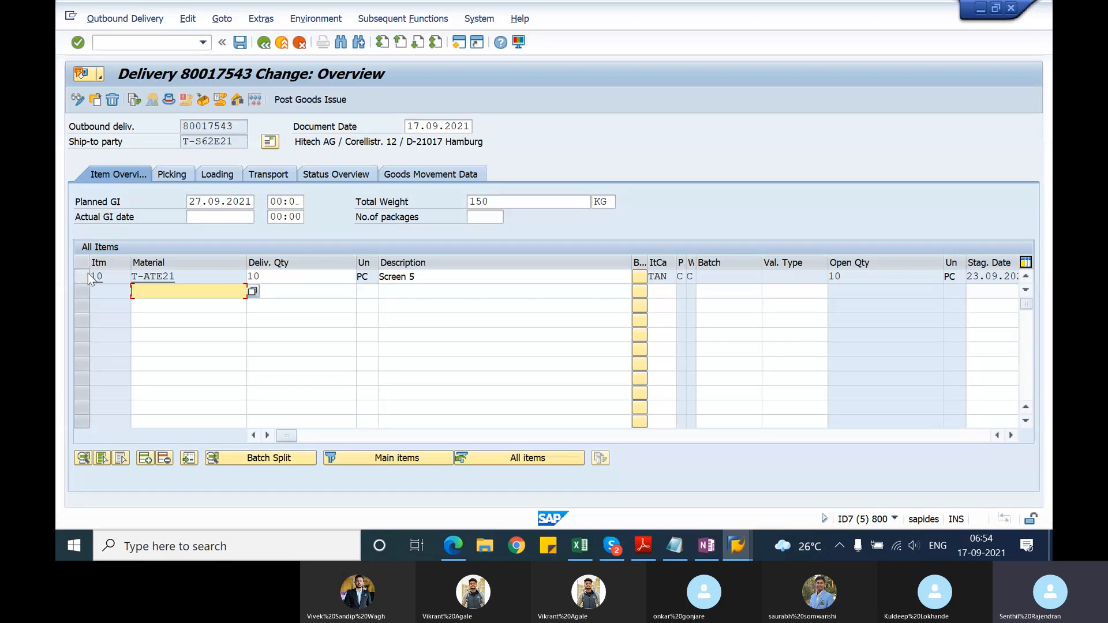
pyautogui.click(205, 103)
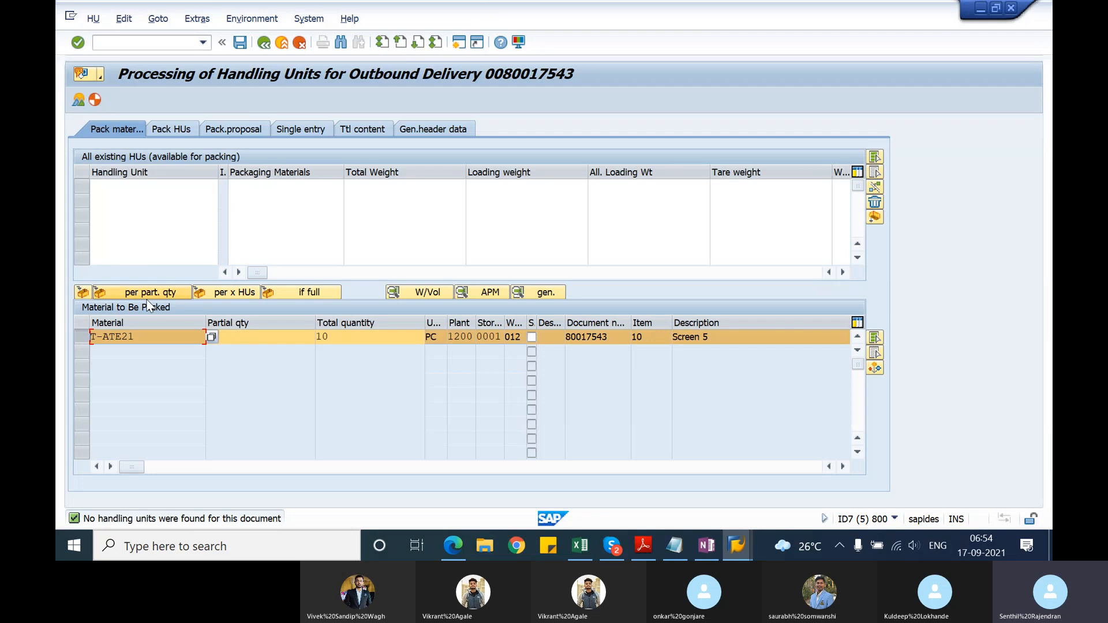
# Step: Try to pack material T-ATE21 into new handling units if full, using the allowed packaging material PK-BOX
pyautogui.click(276, 290)
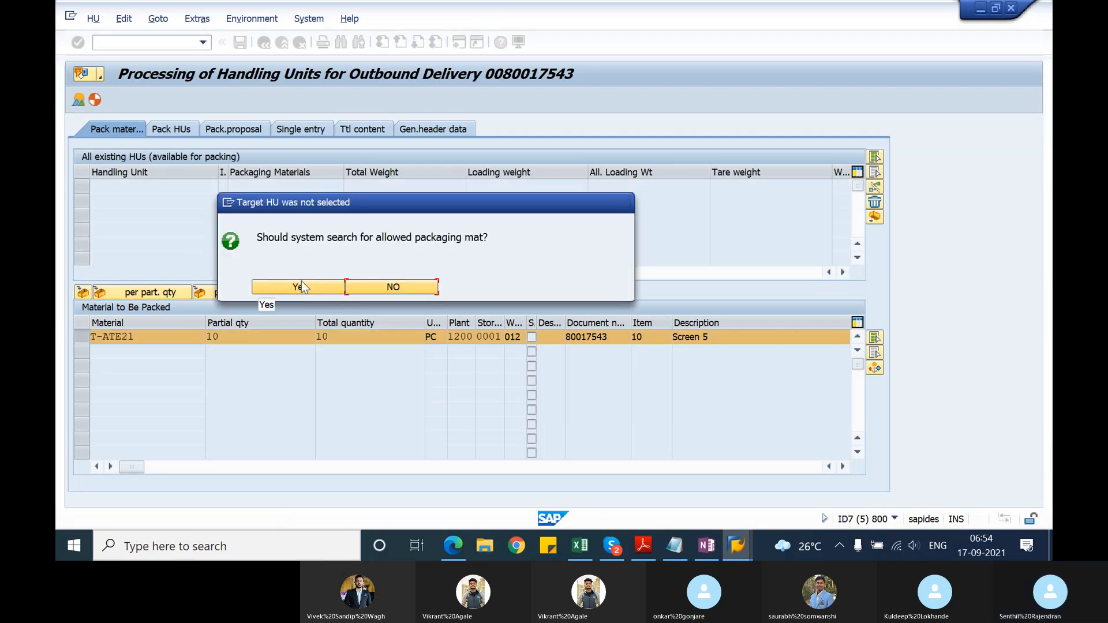
pyautogui.click(300, 284)
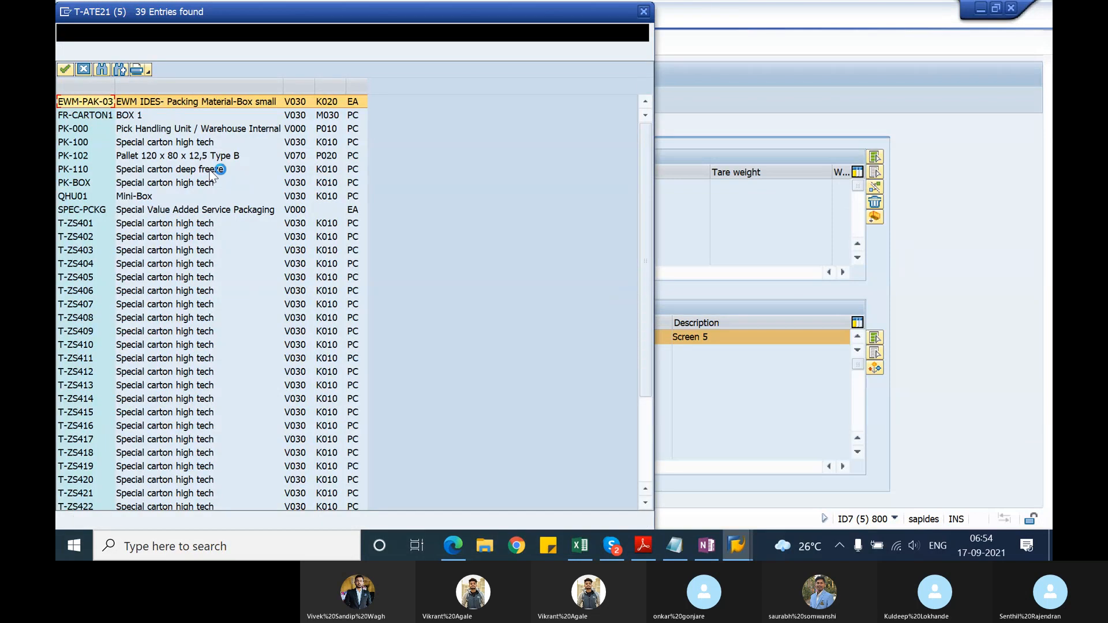
pyautogui.doubleClick(157, 184)
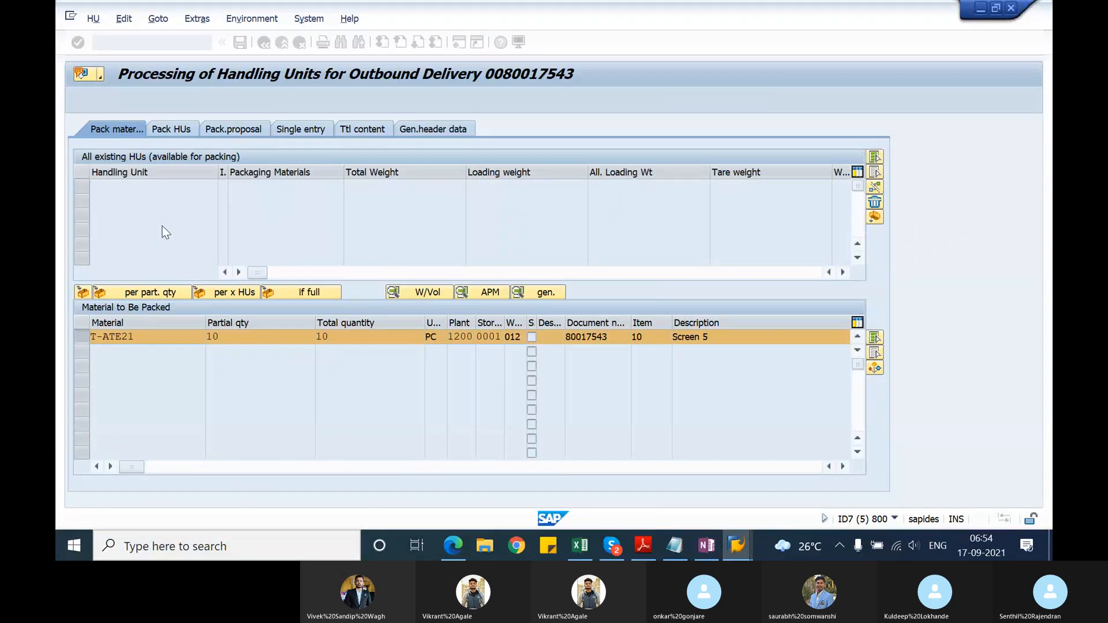
pyautogui.click(279, 292)
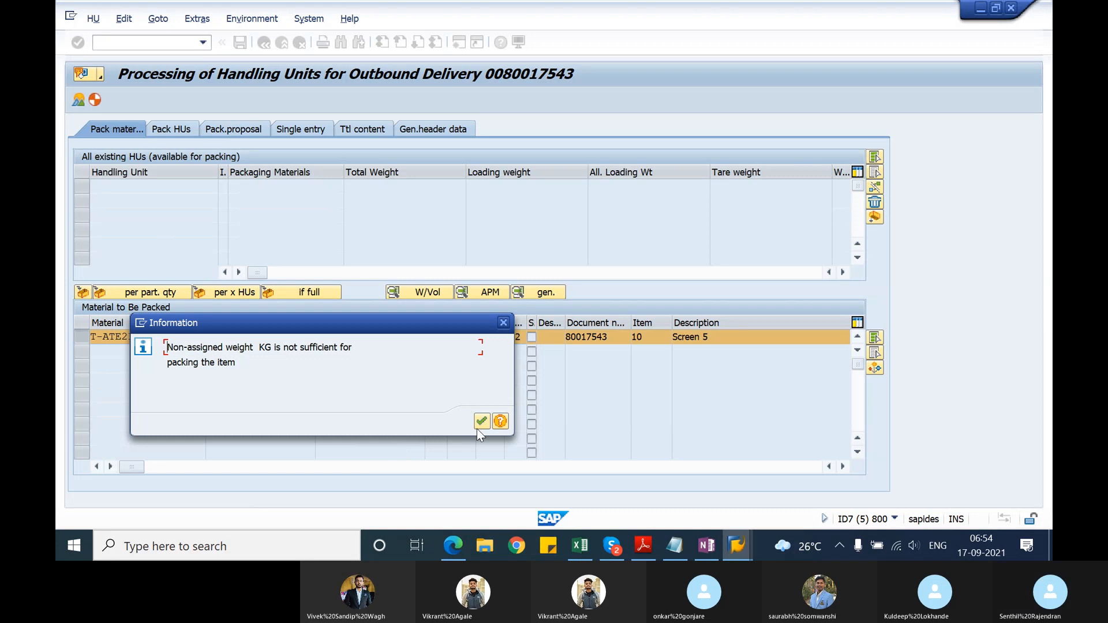
pyautogui.click(480, 425)
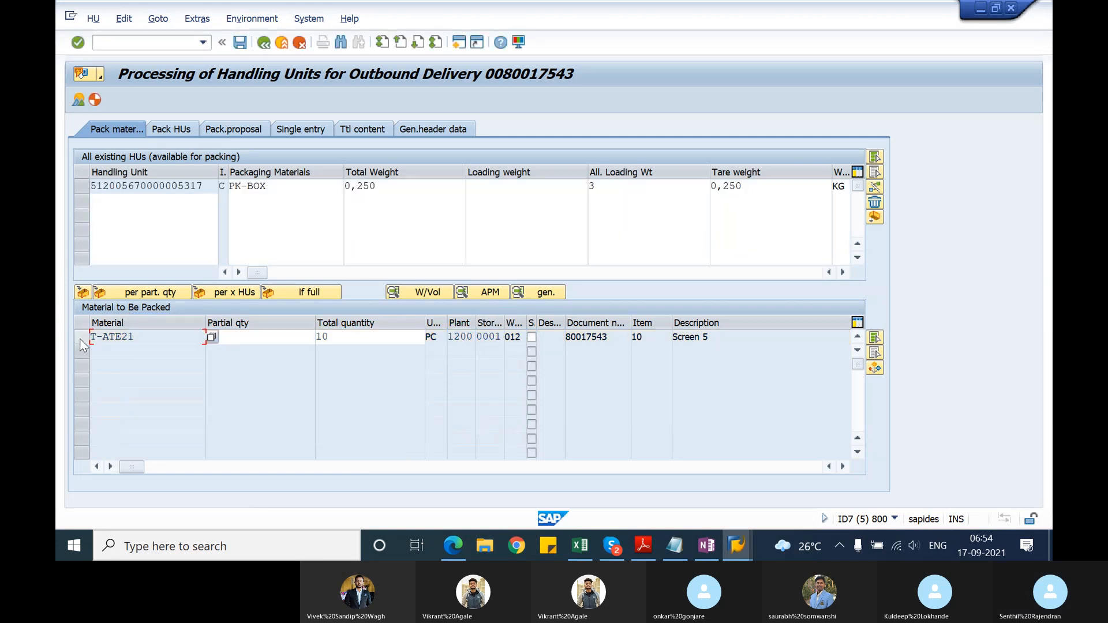
# Step: Delete the handling unit with packaging material PK-BOX
pyautogui.click(81, 185)
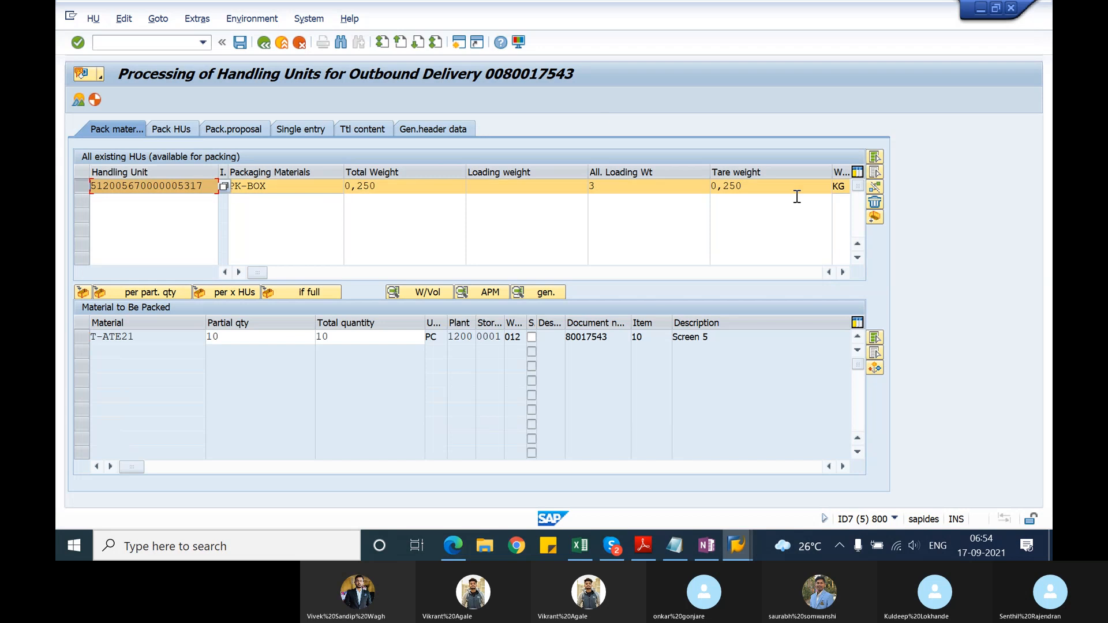
pyautogui.click(875, 202)
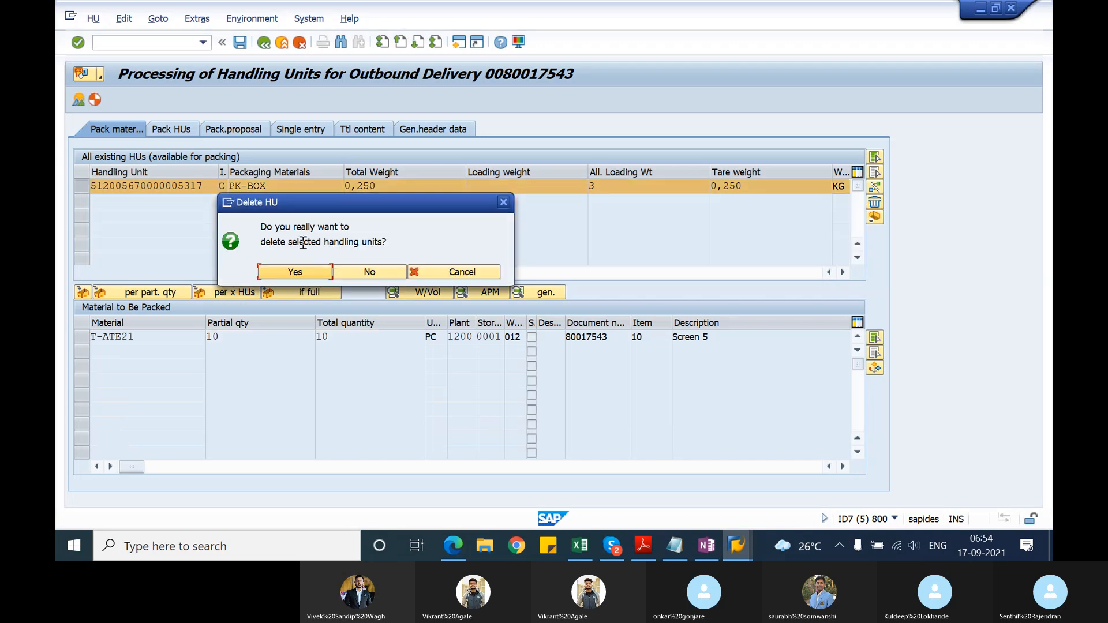
pyautogui.click(316, 273)
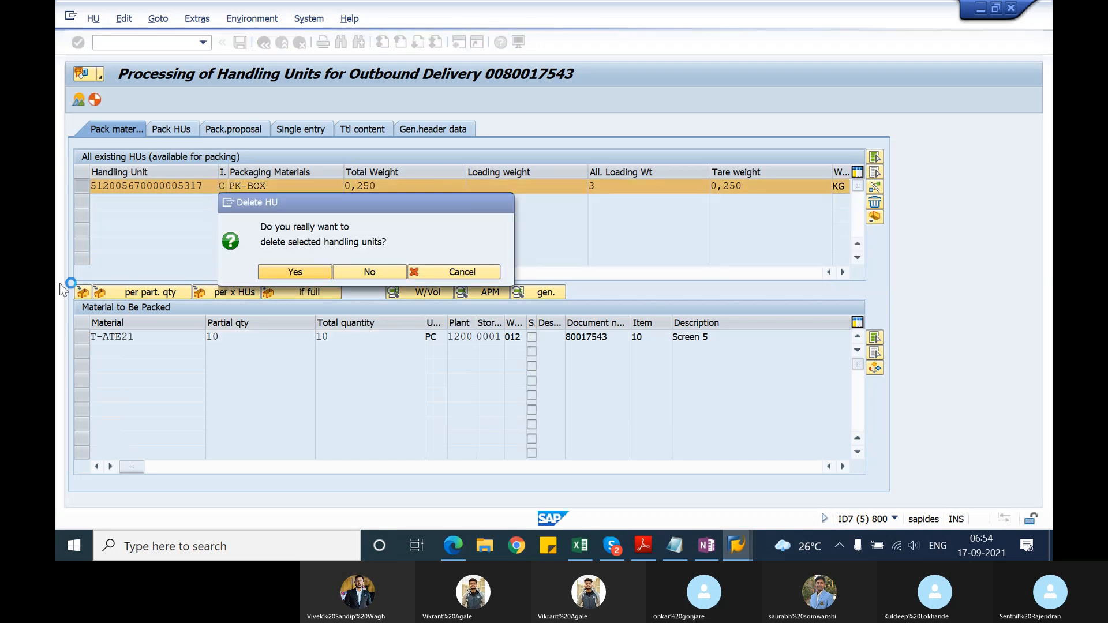
# Step: Try to pack material T-ATE21 with the allowed packaging material T-ZS401, Special carton high tech
pyautogui.click(80, 340)
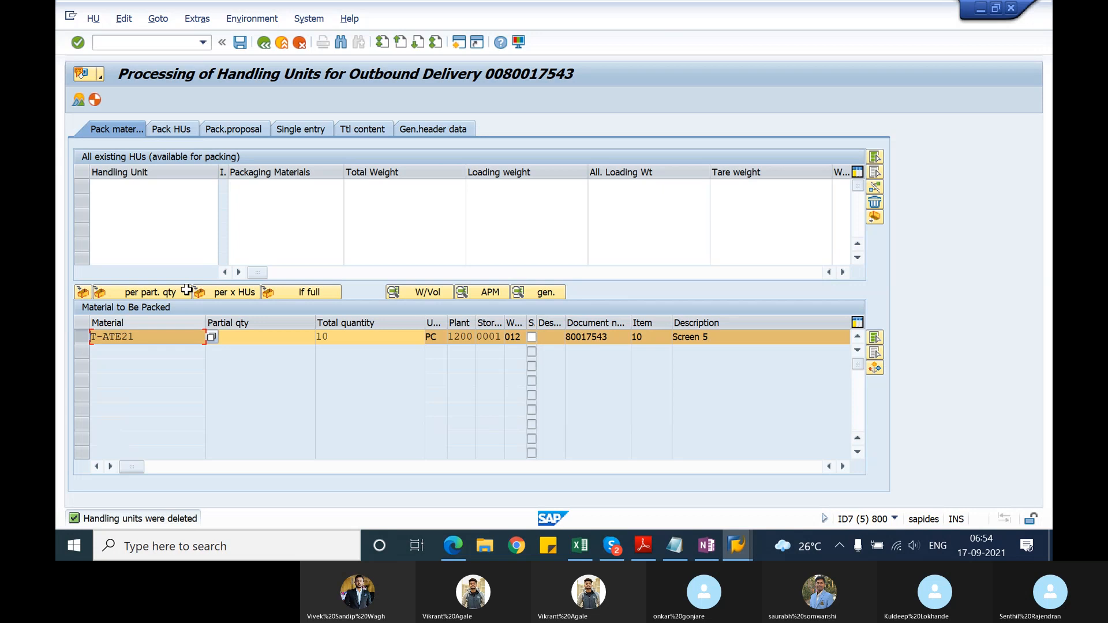
pyautogui.click(84, 292)
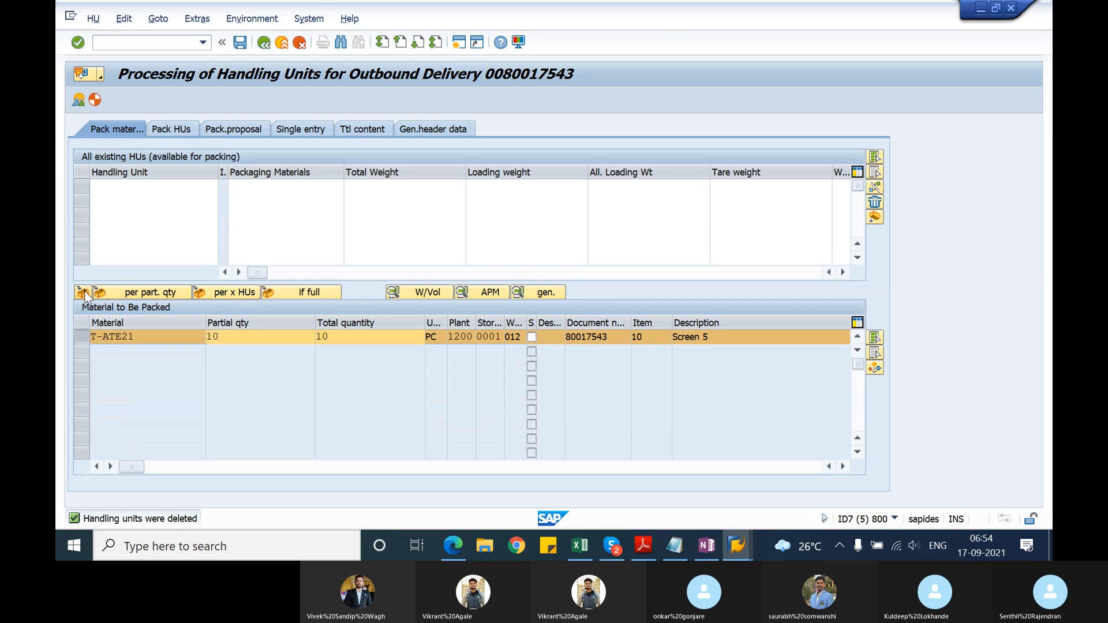
pyautogui.click(84, 292)
pyautogui.click(328, 286)
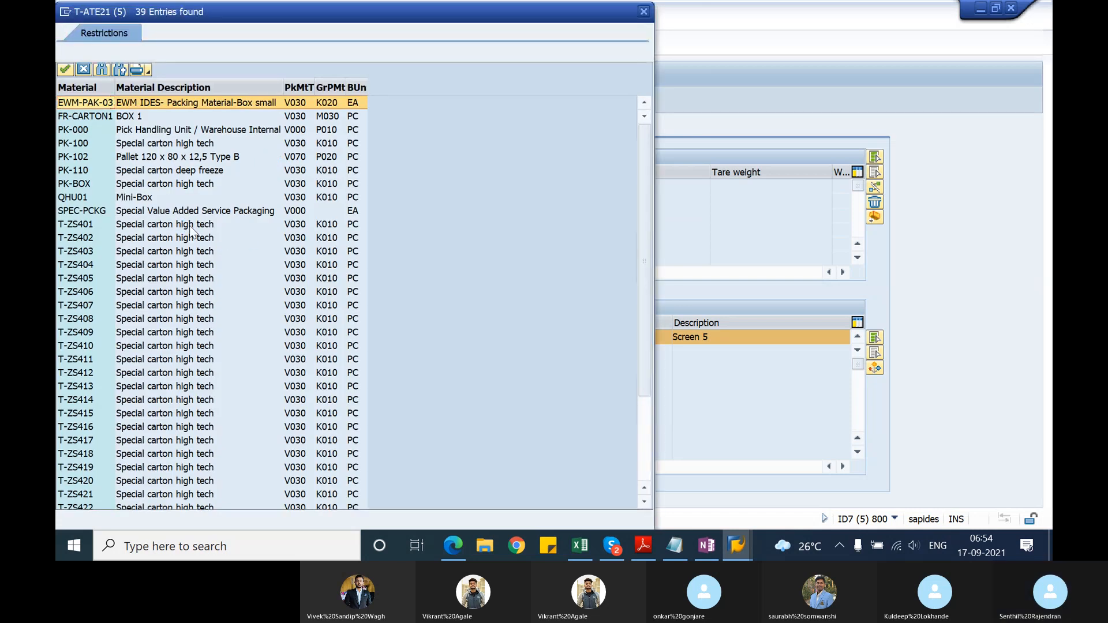
pyautogui.doubleClick(191, 226)
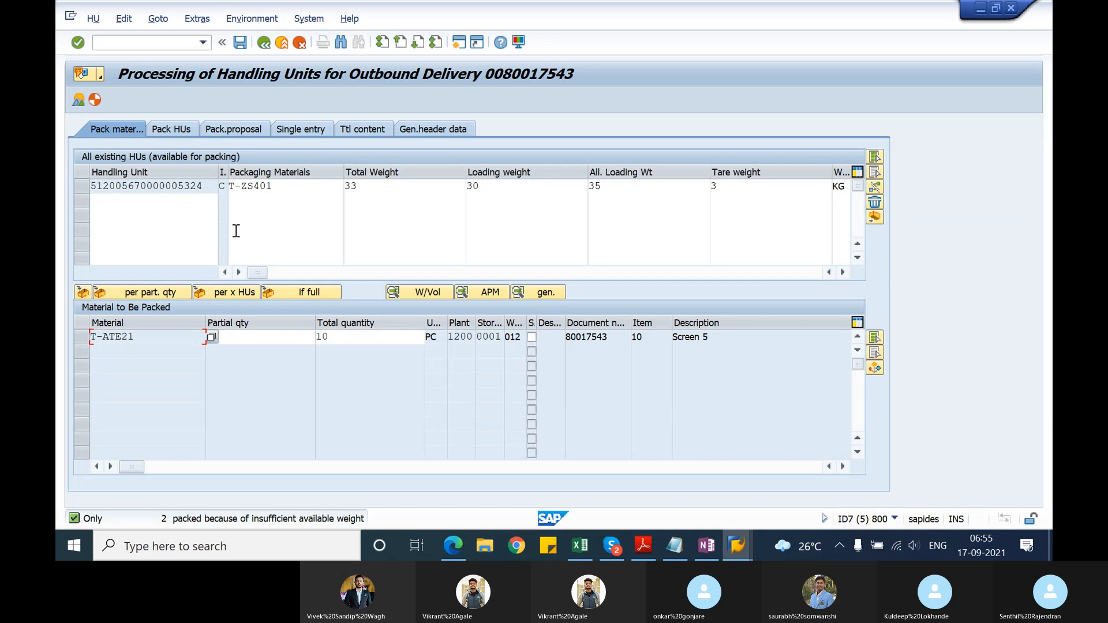
# Step: Delete the handling unit with packaging material T-ZS401
pyautogui.click(82, 186)
pyautogui.click(875, 202)
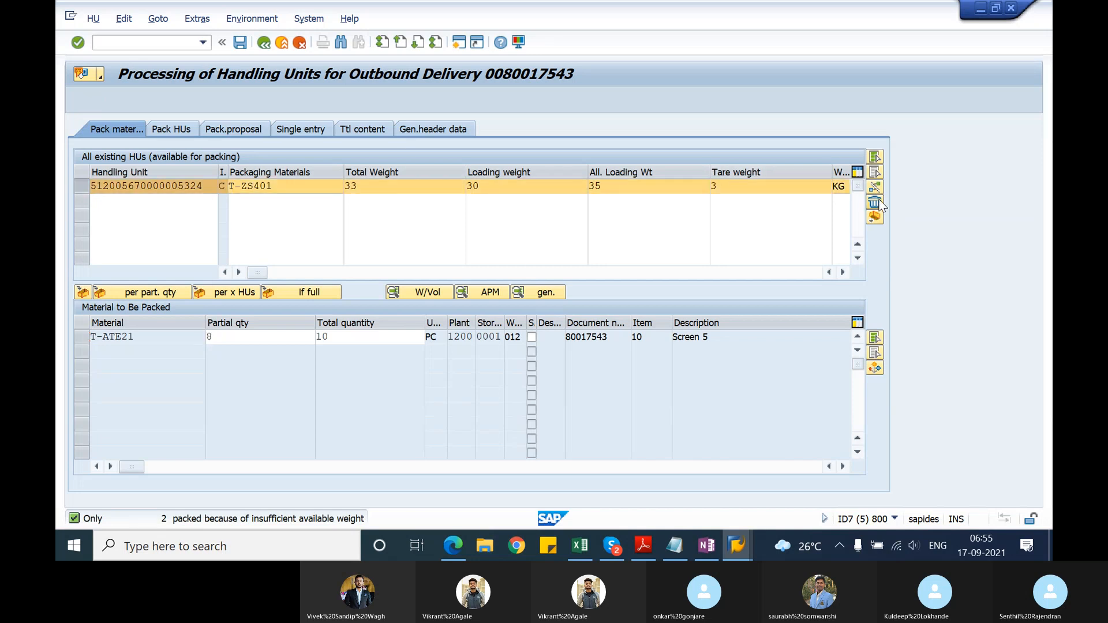
pyautogui.click(319, 276)
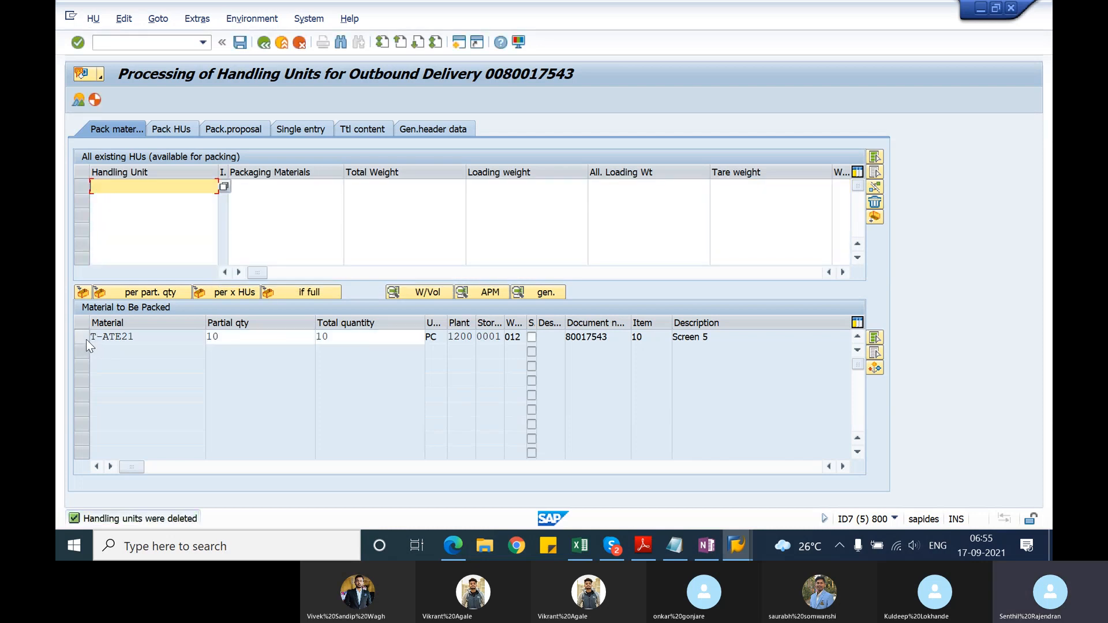
# Step: Pack material T-ATE21 into new handling units if full, using the allowed packaging material PK-100, and save delivery 80017543
pyautogui.click(86, 338)
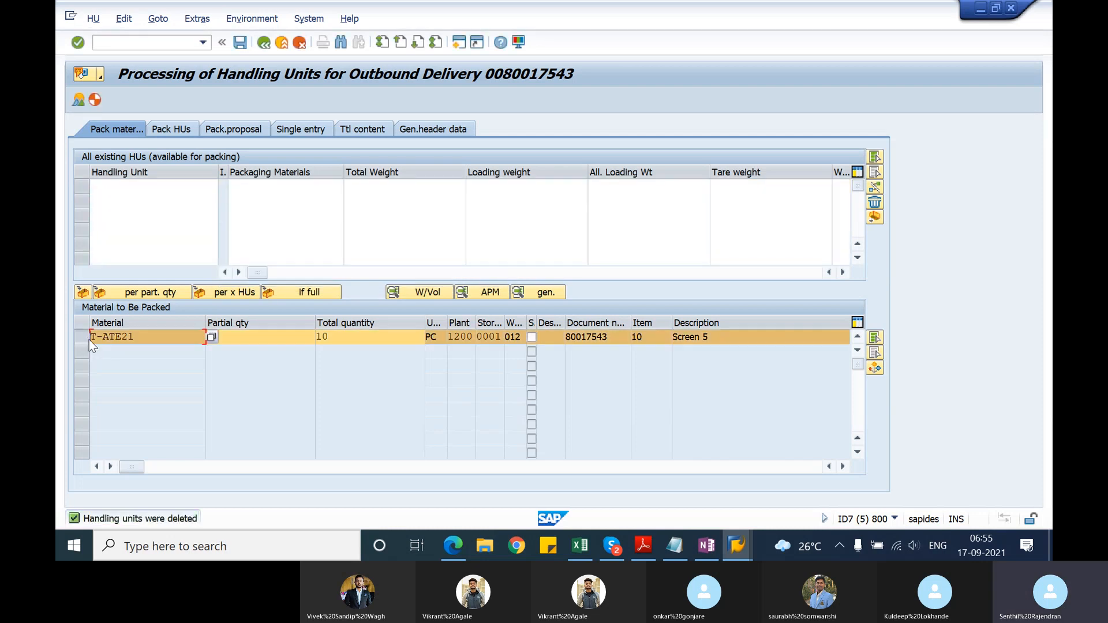
pyautogui.click(287, 295)
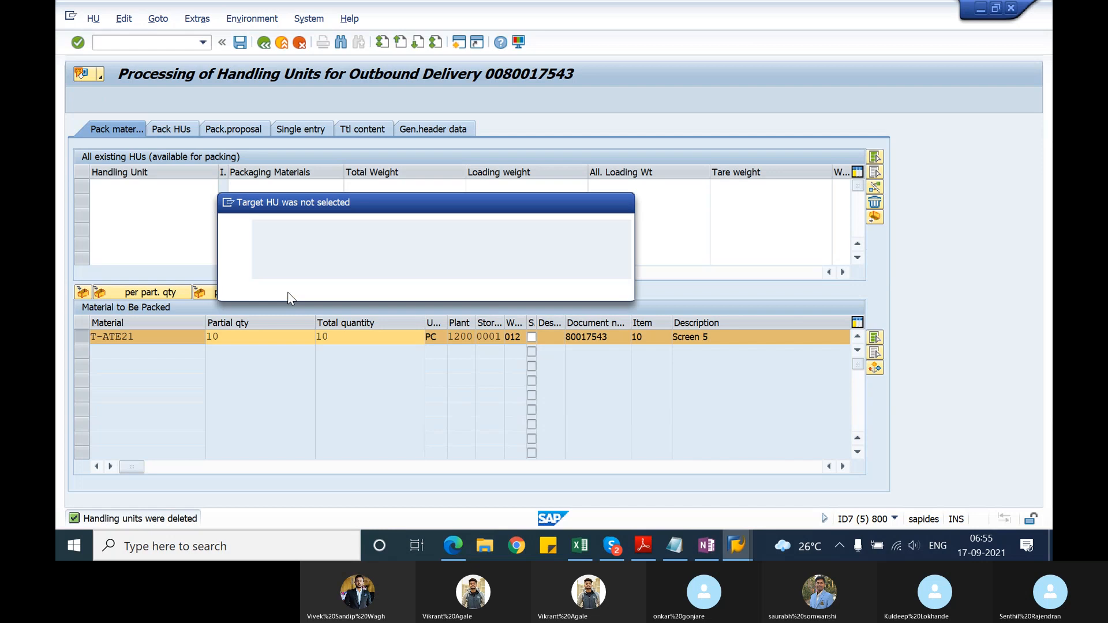
pyautogui.click(331, 287)
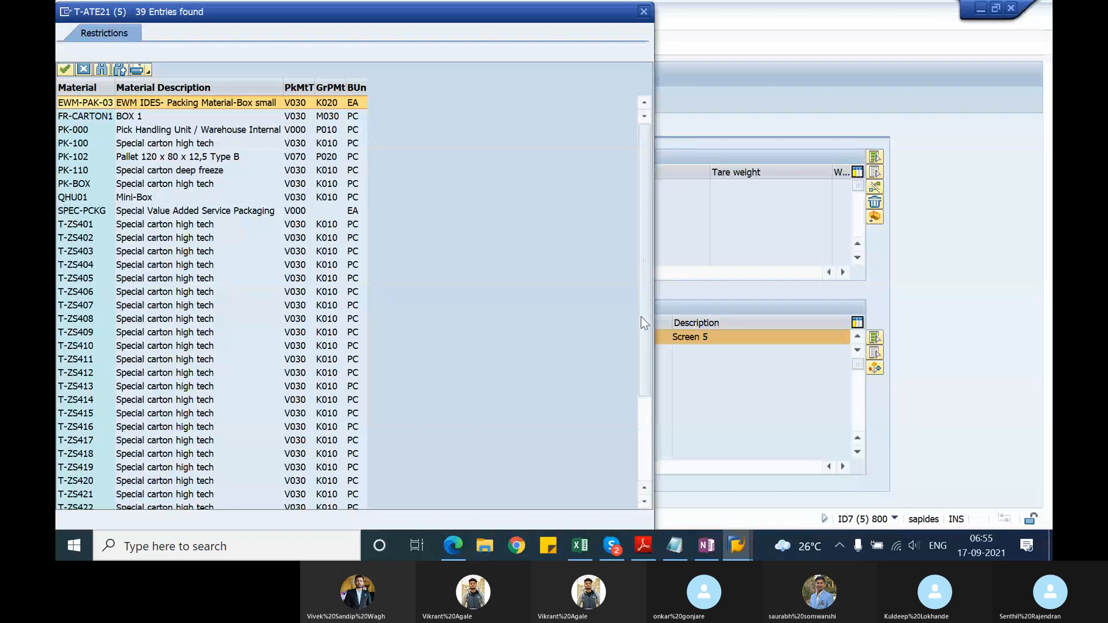
pyautogui.moveTo(641, 323); pyautogui.dragTo(636, 403)
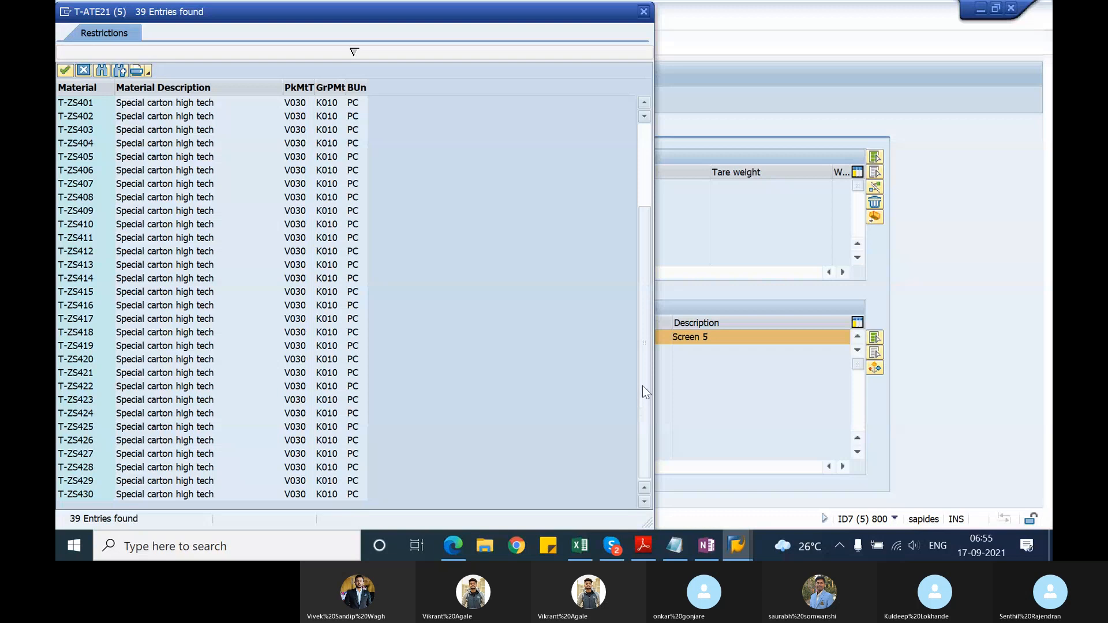
pyautogui.moveTo(642, 386); pyautogui.dragTo(644, 249)
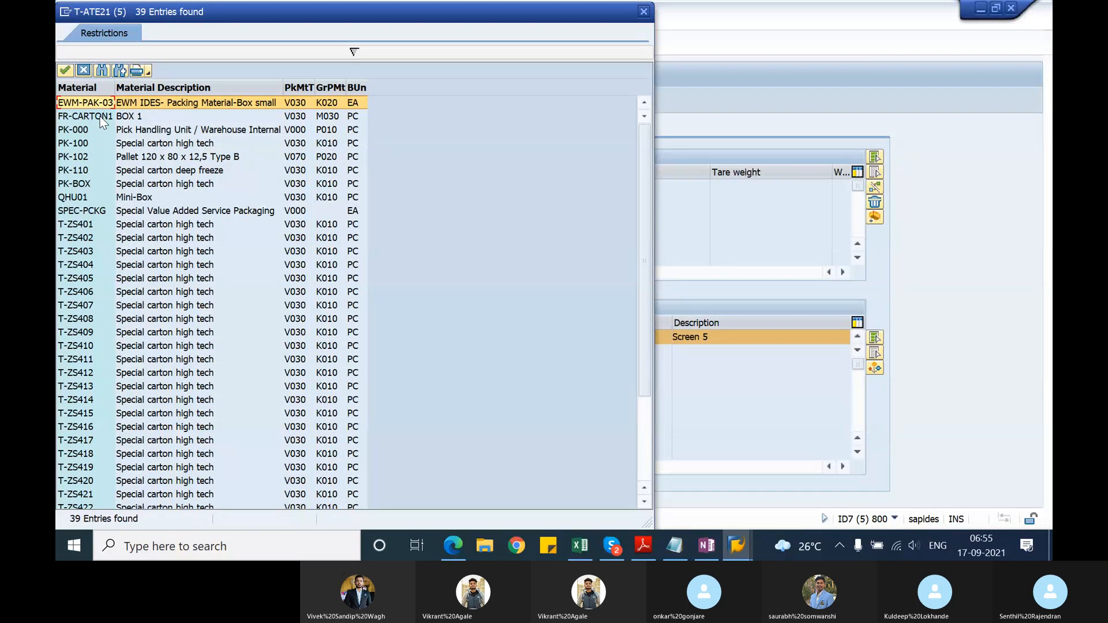
pyautogui.press('Escape')
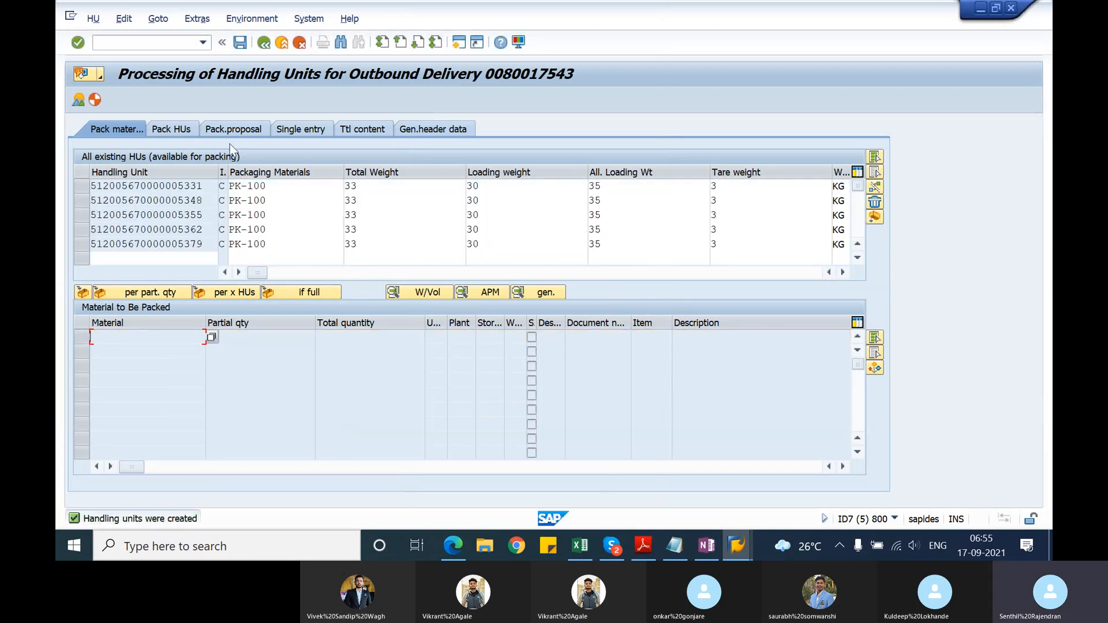
pyautogui.click(240, 42)
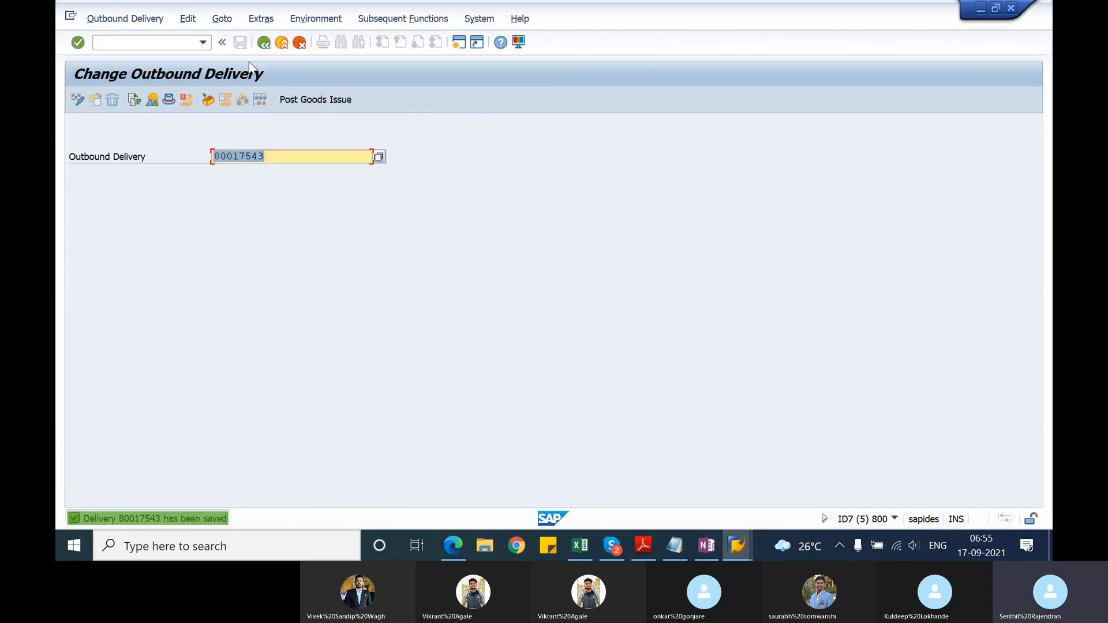
# Step: Open outbound delivery 80017542 for change and go to the packing of item 10
pyautogui.click(257, 156)
pyautogui.press('Delete')
pyautogui.write('2')
pyautogui.press('Return')
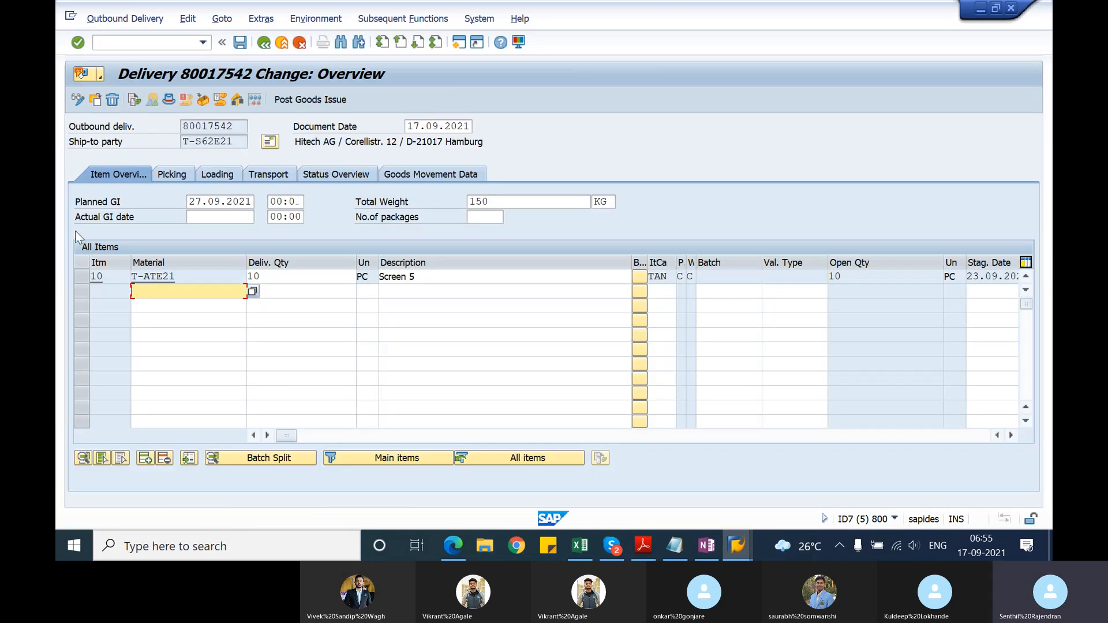
pyautogui.click(82, 276)
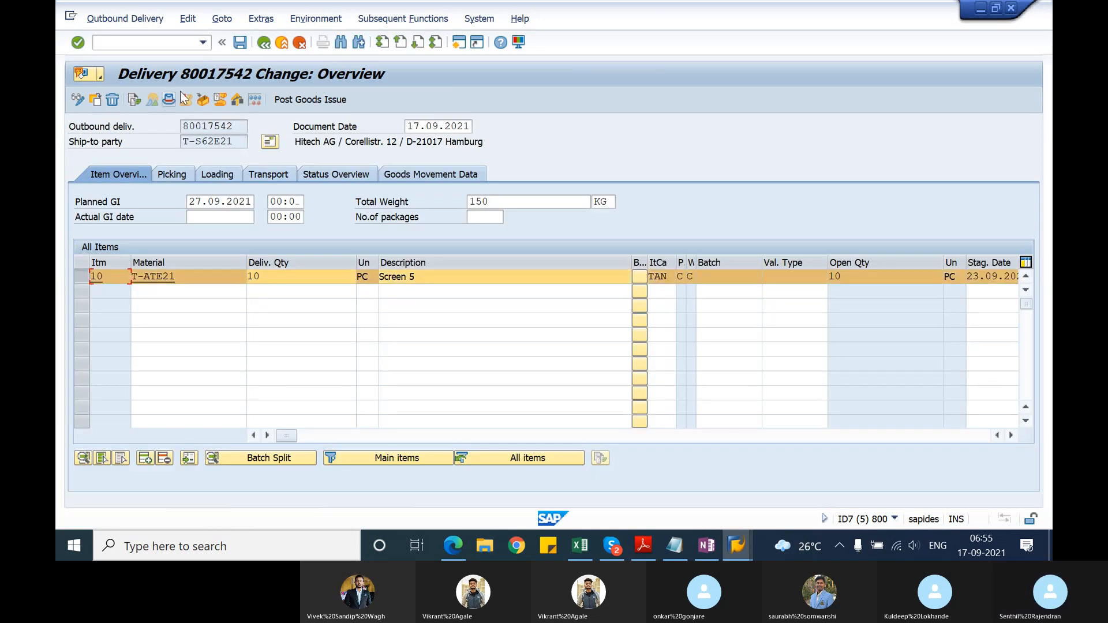
pyautogui.click(203, 98)
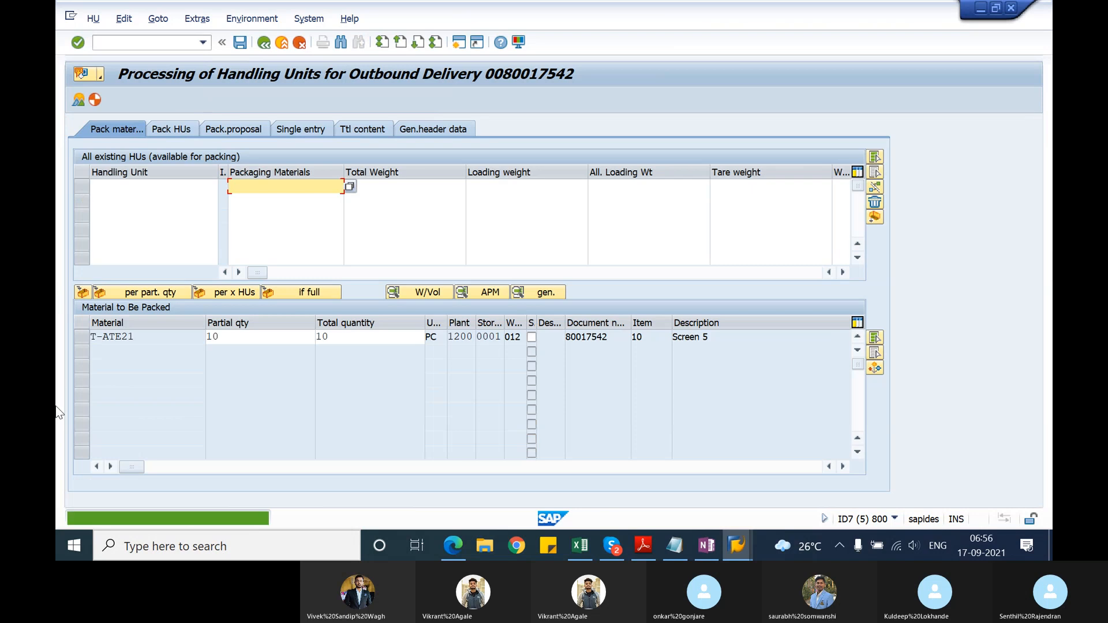
# Step: Pack T-ATE21 of delivery 80017542 into new handling units if full, using packaging material PK-100, and save the delivery
pyautogui.click(82, 338)
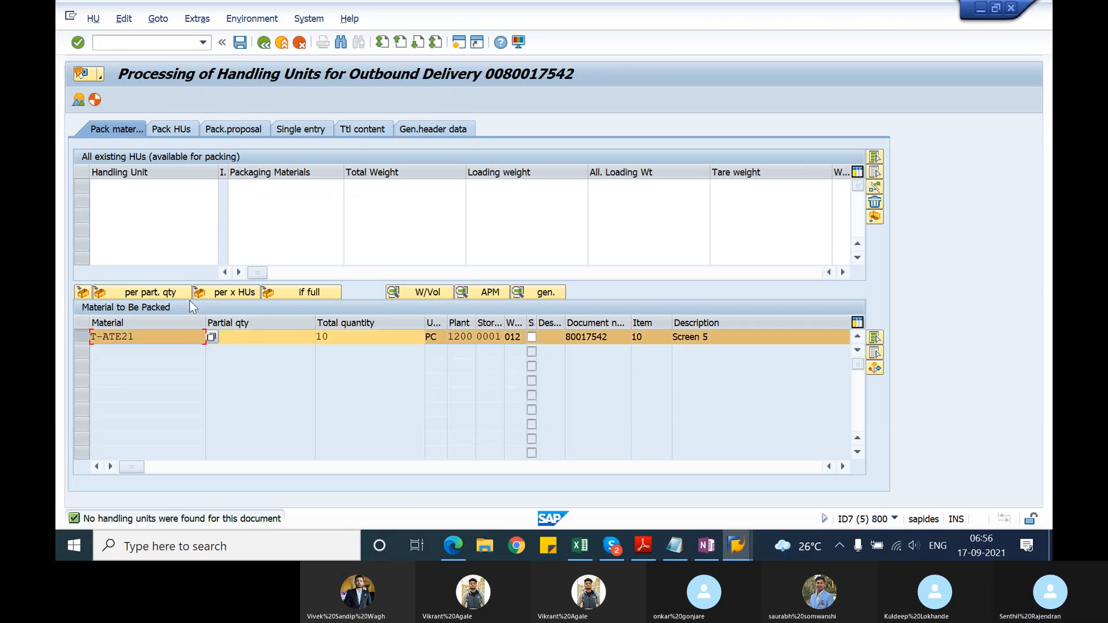
pyautogui.click(265, 294)
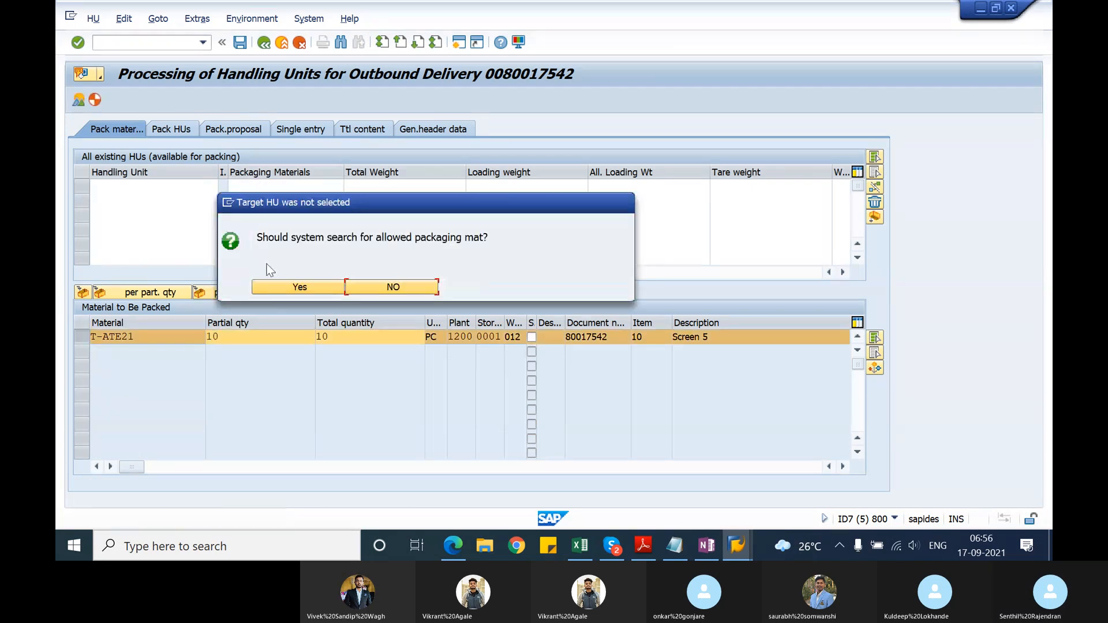
pyautogui.click(273, 288)
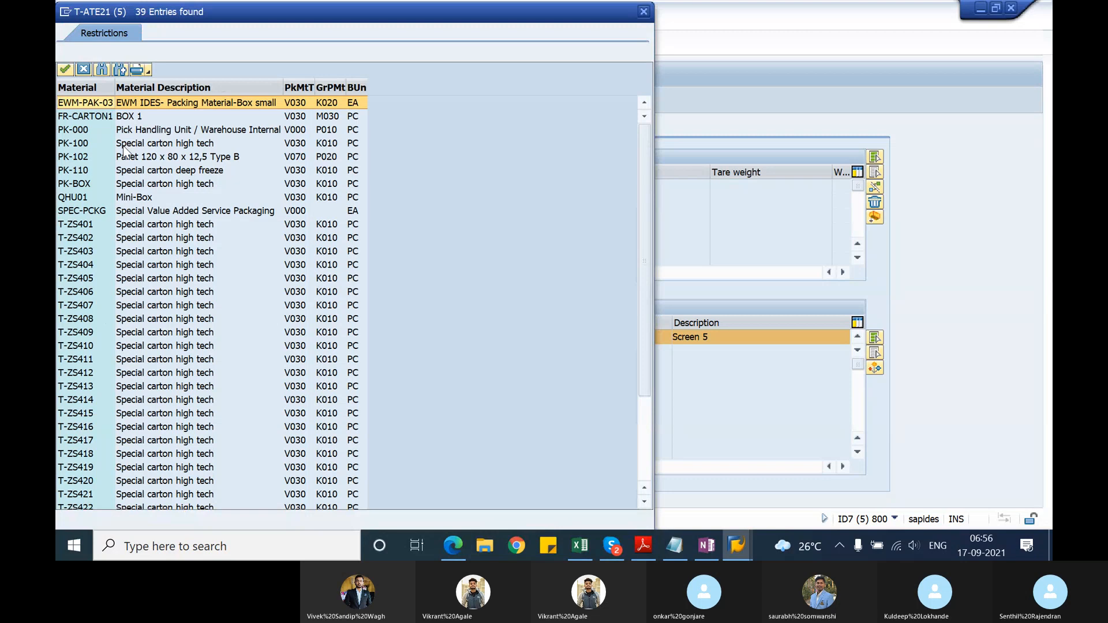
pyautogui.doubleClick(123, 144)
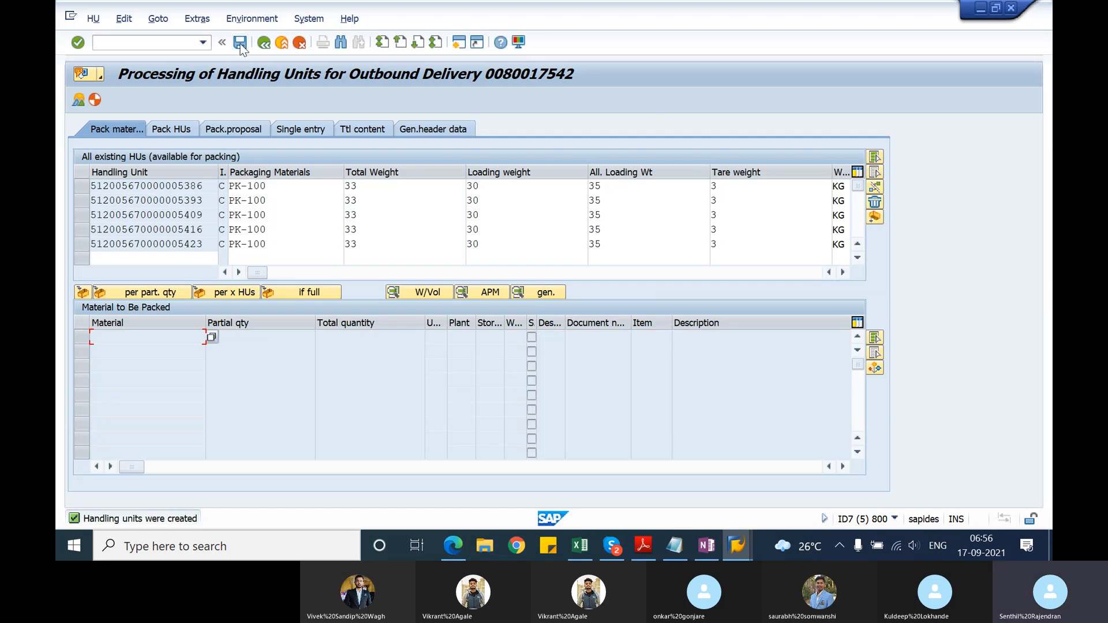
pyautogui.click(240, 44)
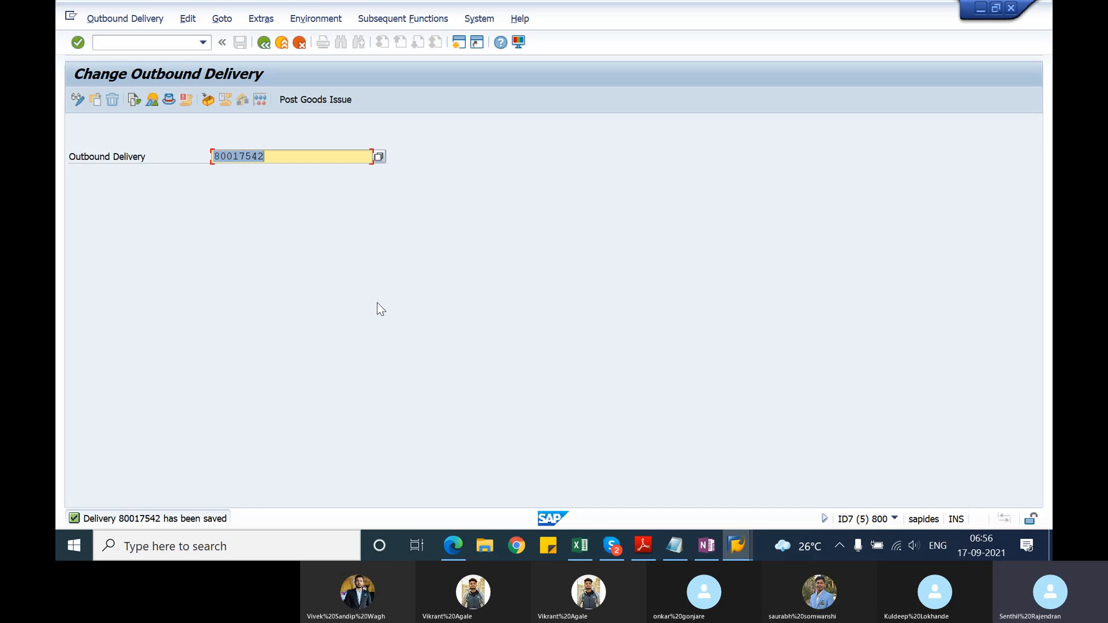
# Step: Switch to the Notepad notes and add the line "packing" below the creation of transfer order entry
pyautogui.hotkey('alt', 'Tab')
pyautogui.hotkey('alt', 'Tab')
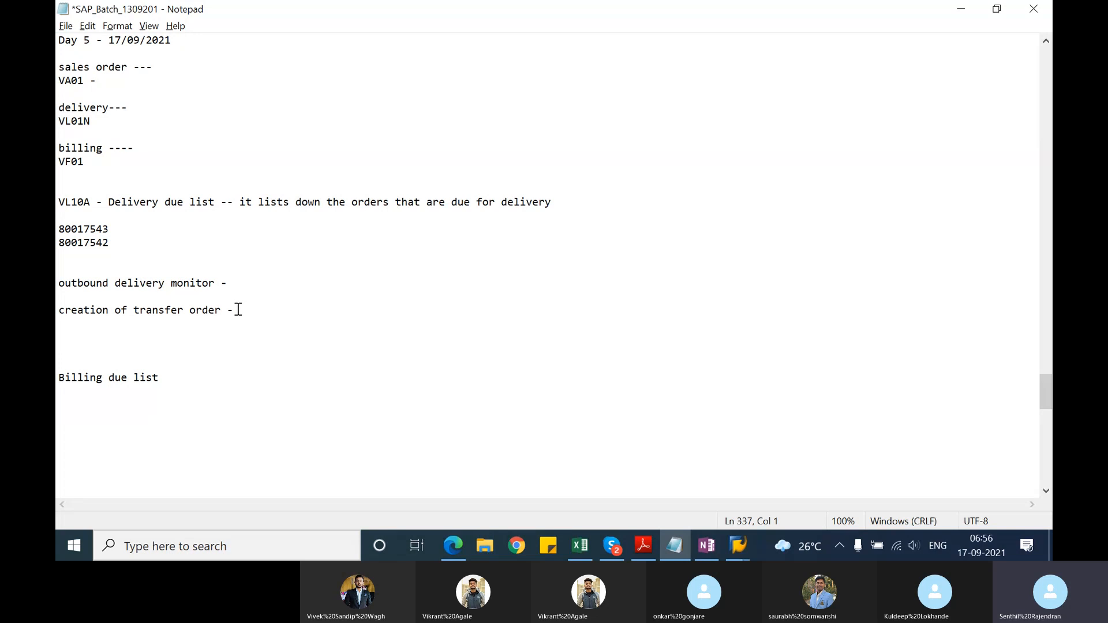
pyautogui.write('packing')
pyautogui.press('Return')
pyautogui.press('Return')
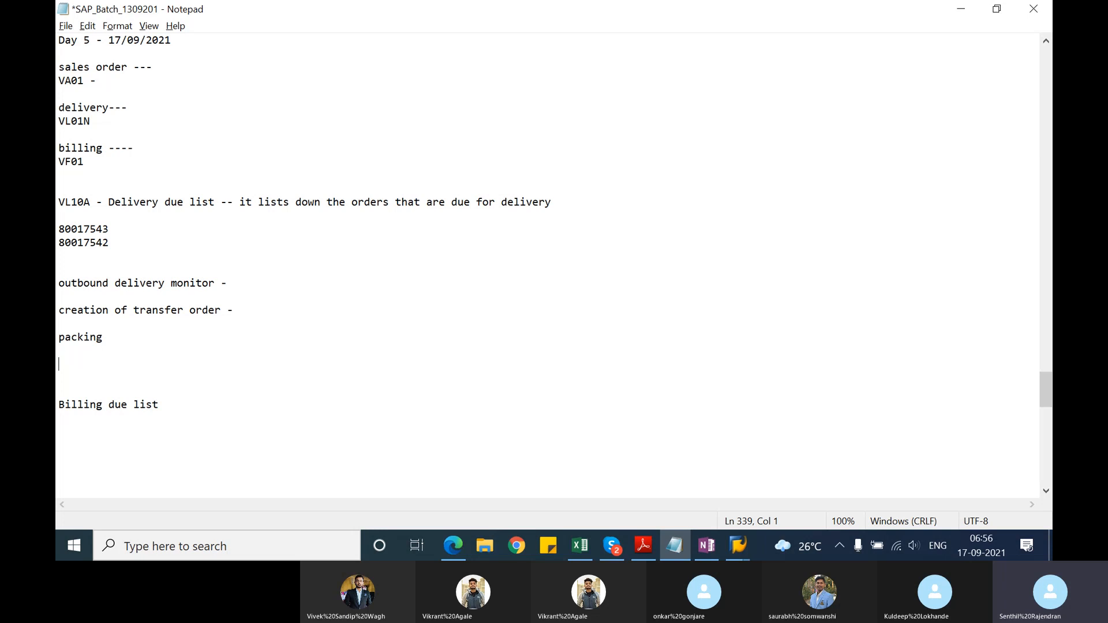
# Step: Switch back to the SAP Outbound Delivery Monitor session, leave it and start VL06G for collective goods issue processing
pyautogui.hotkey('alt', 'Tab')
pyautogui.hotkey('alt', 'Tab')
pyautogui.hotkey('alt', 'Tab')
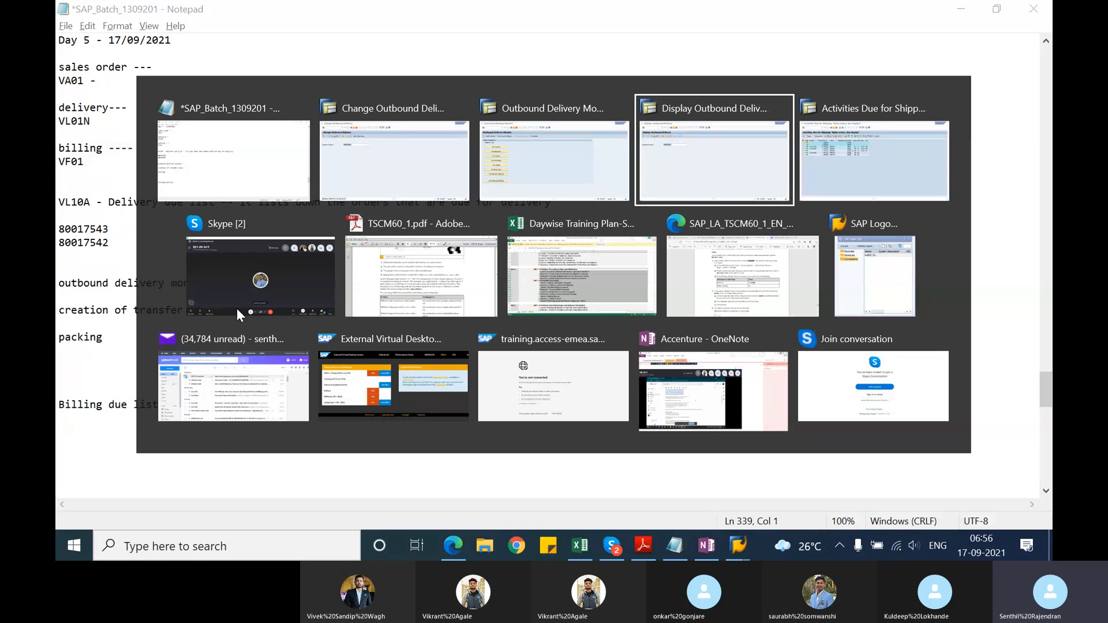
pyautogui.hotkey('alt', 'shift', 'Tab')
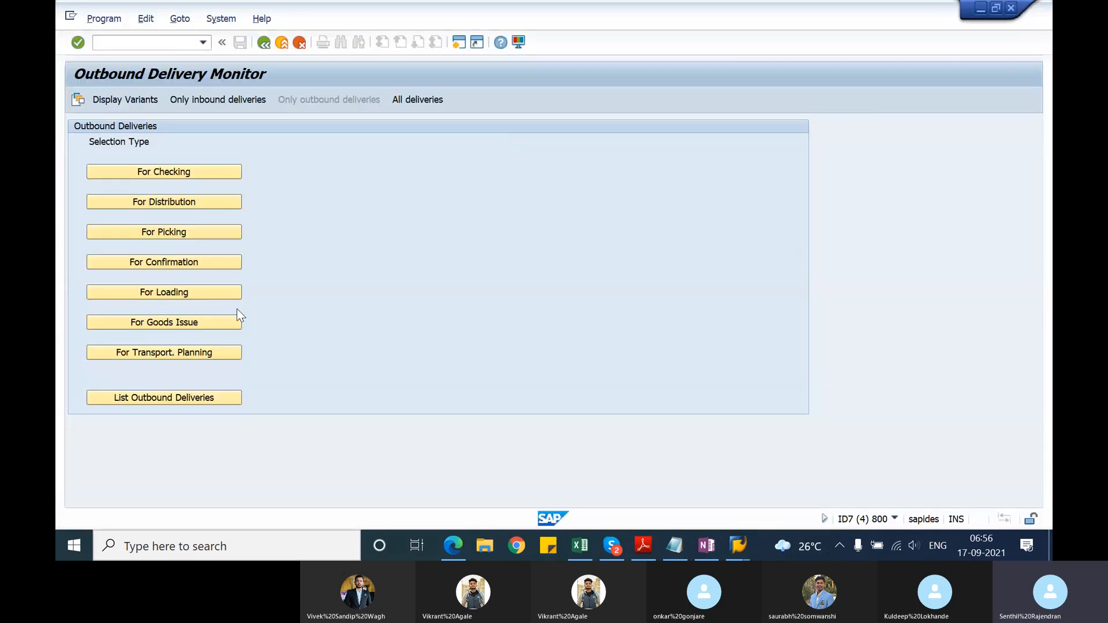
pyautogui.click(263, 43)
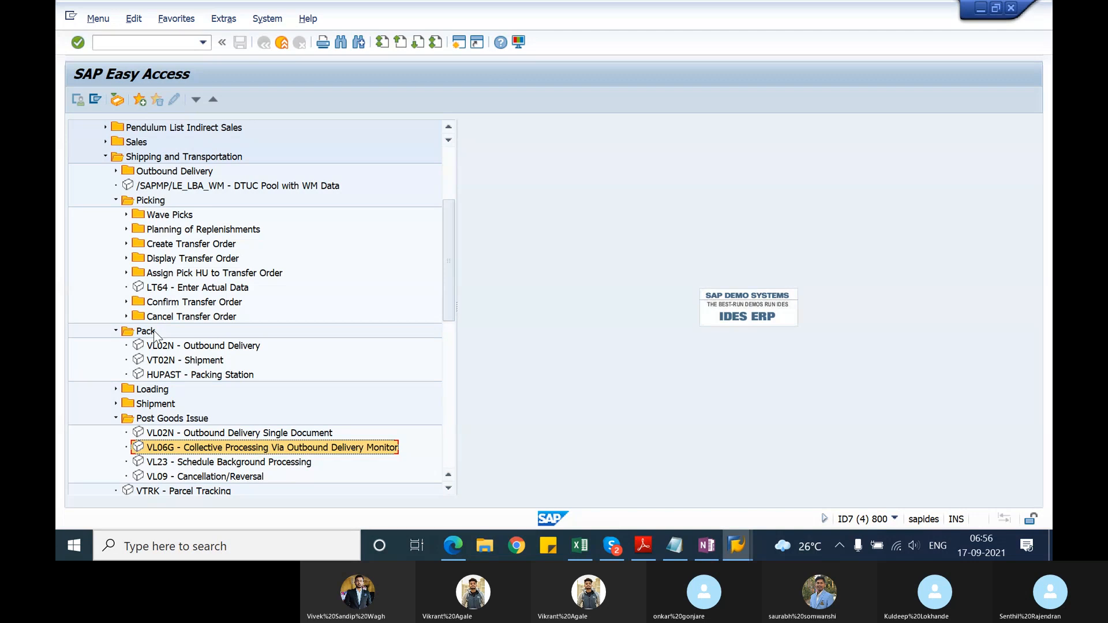
pyautogui.doubleClick(168, 451)
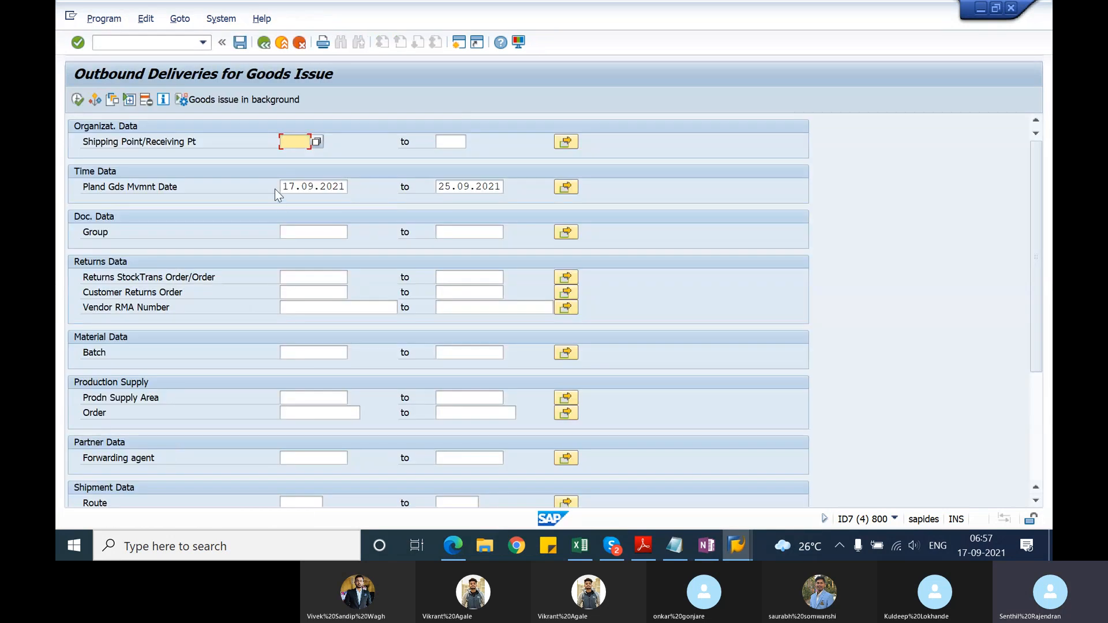
# Step: List the outbound deliveries for goods issue at shipping point 1201 with planned goods movement up to 30.09.2021
pyautogui.write('1201')
pyautogui.click(448, 188)
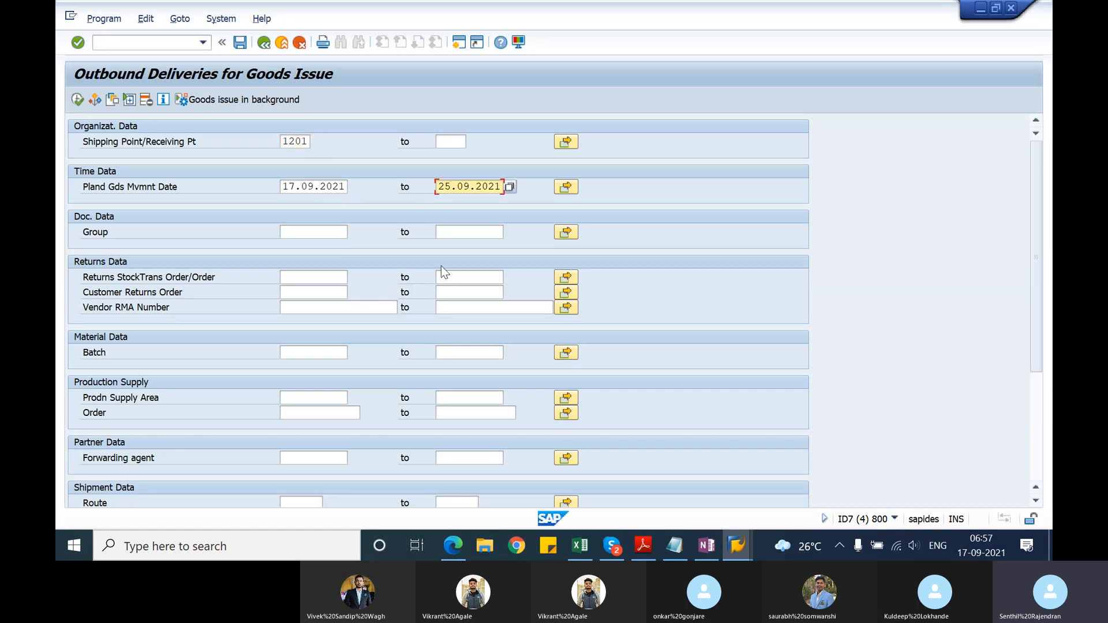
pyautogui.press('Delete')
pyautogui.press('Delete')
pyautogui.write('30')
pyautogui.click(77, 100)
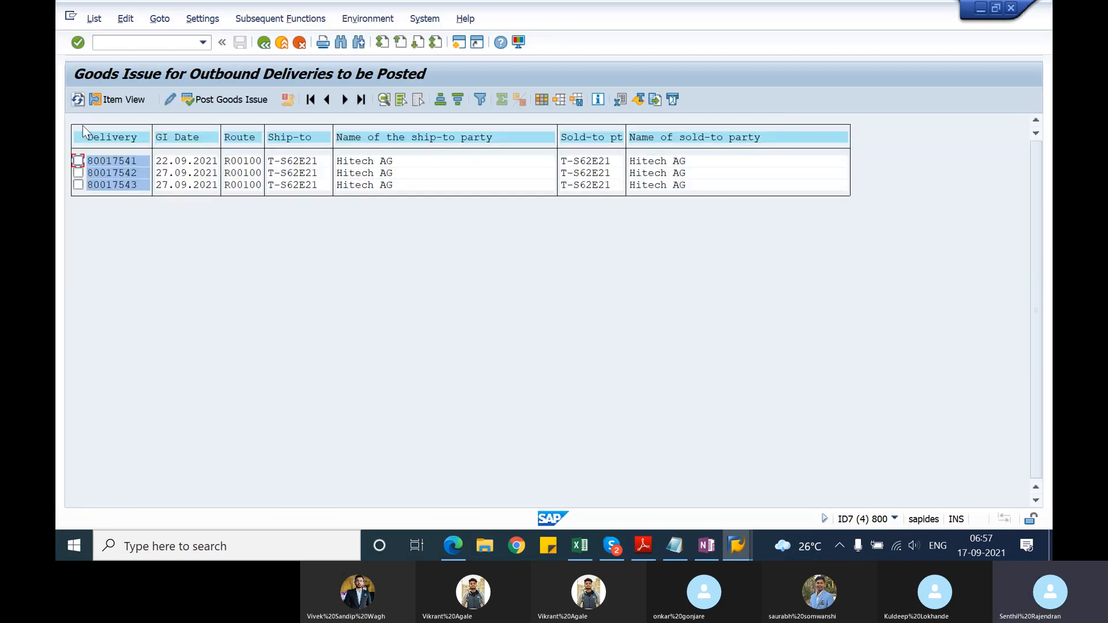
# Step: Try to post goods issue for deliveries 80017542 and 80017543 with actual goods movement date 17.09.2021
pyautogui.click(77, 173)
pyautogui.click(213, 104)
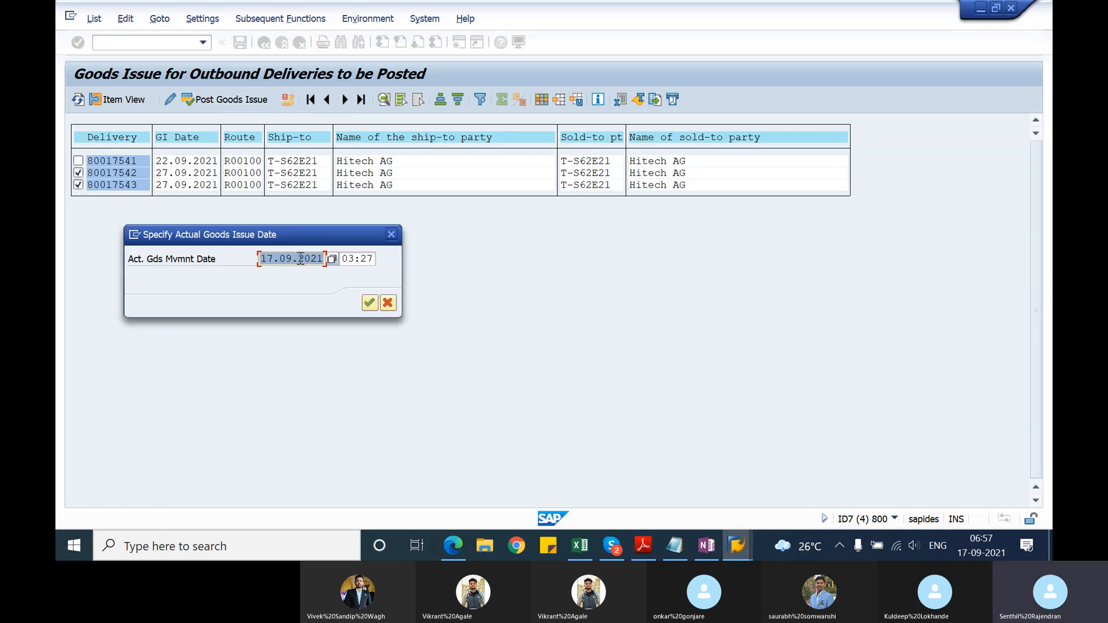
pyautogui.click(369, 303)
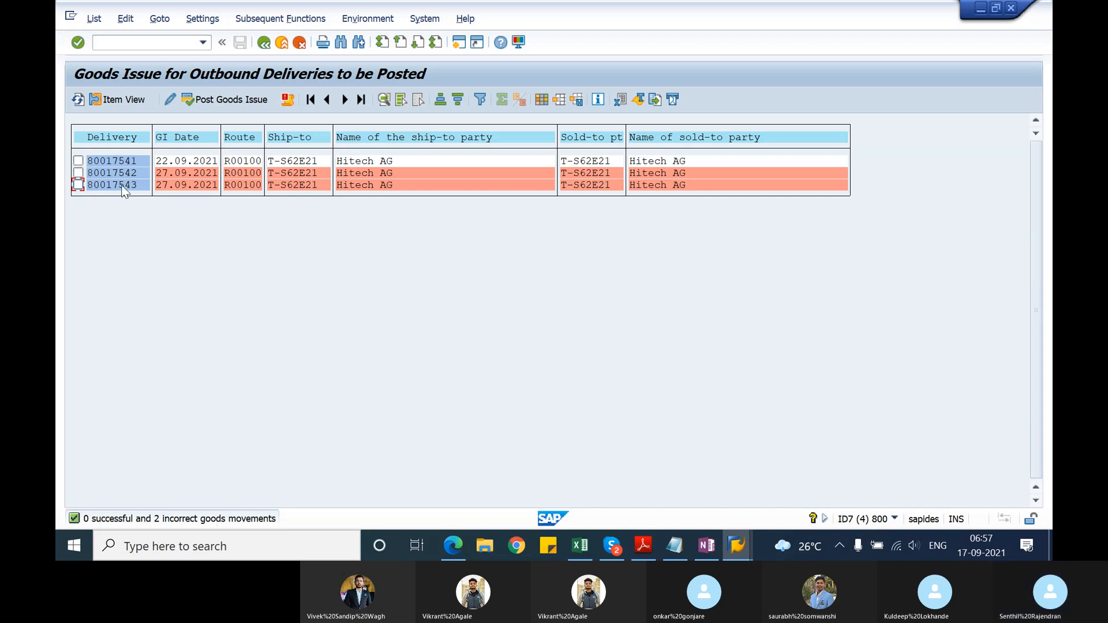
# Step: Examine the goods movement message's long text and the error log entries for deliveries 80017542 and 80017543
pyautogui.doubleClick(202, 519)
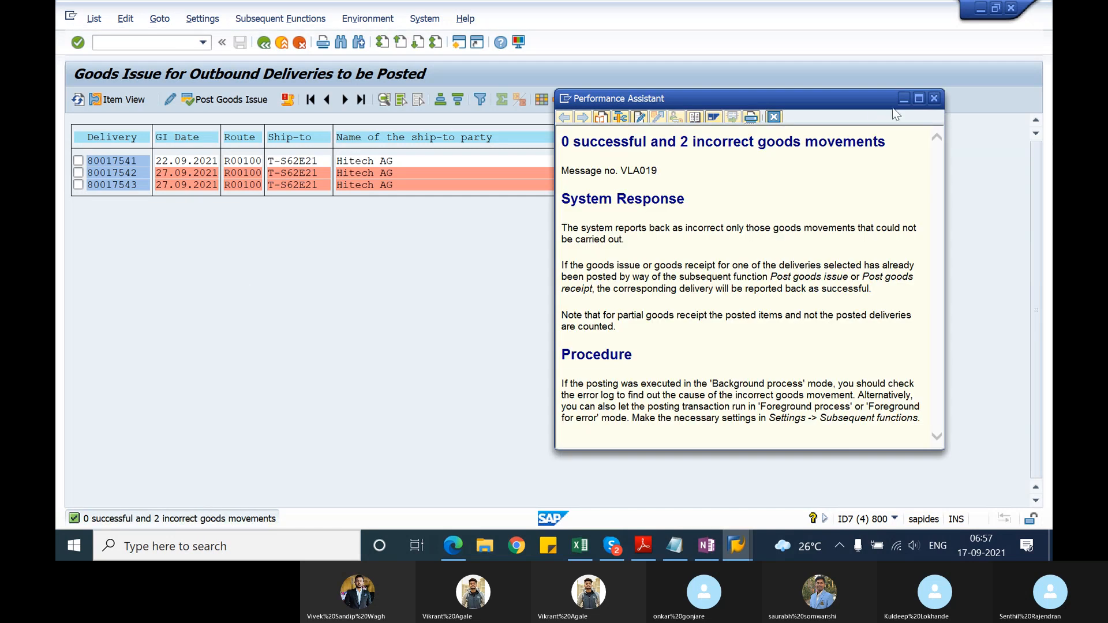
pyautogui.click(159, 19)
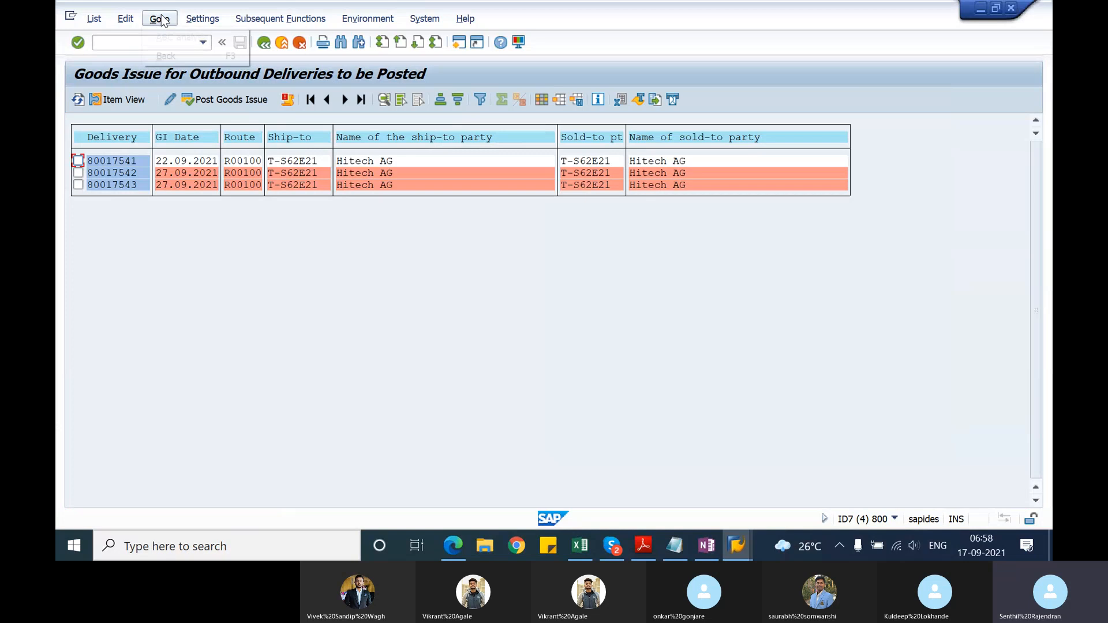
pyautogui.moveTo(129, 20)
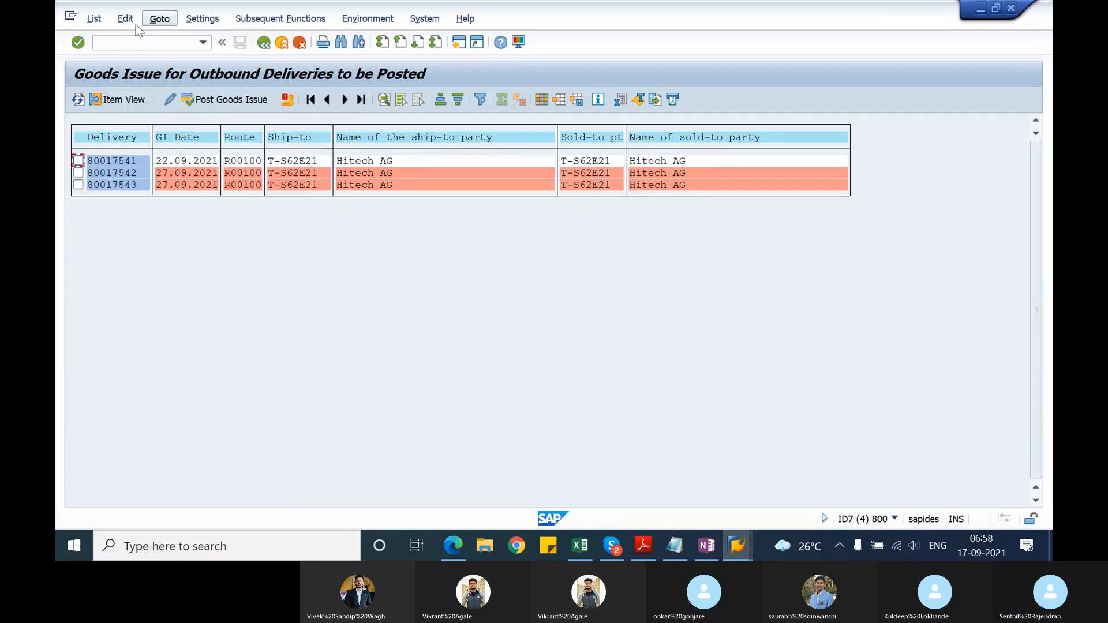
pyautogui.moveTo(94, 23)
pyautogui.click(192, 311)
pyautogui.click(288, 102)
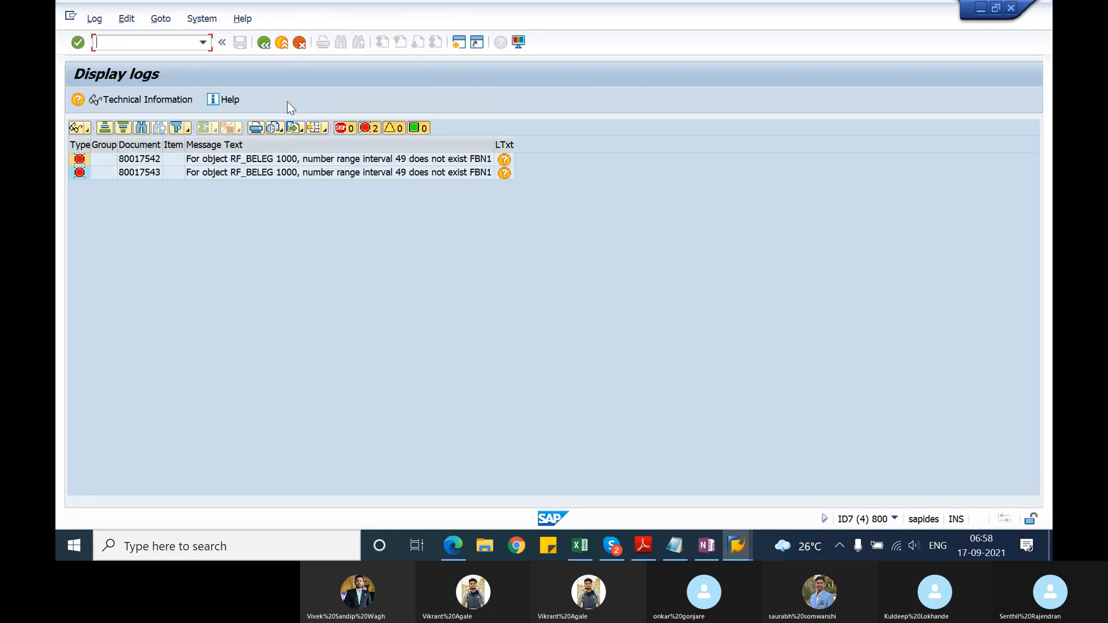
pyautogui.click(341, 163)
pyautogui.click(335, 174)
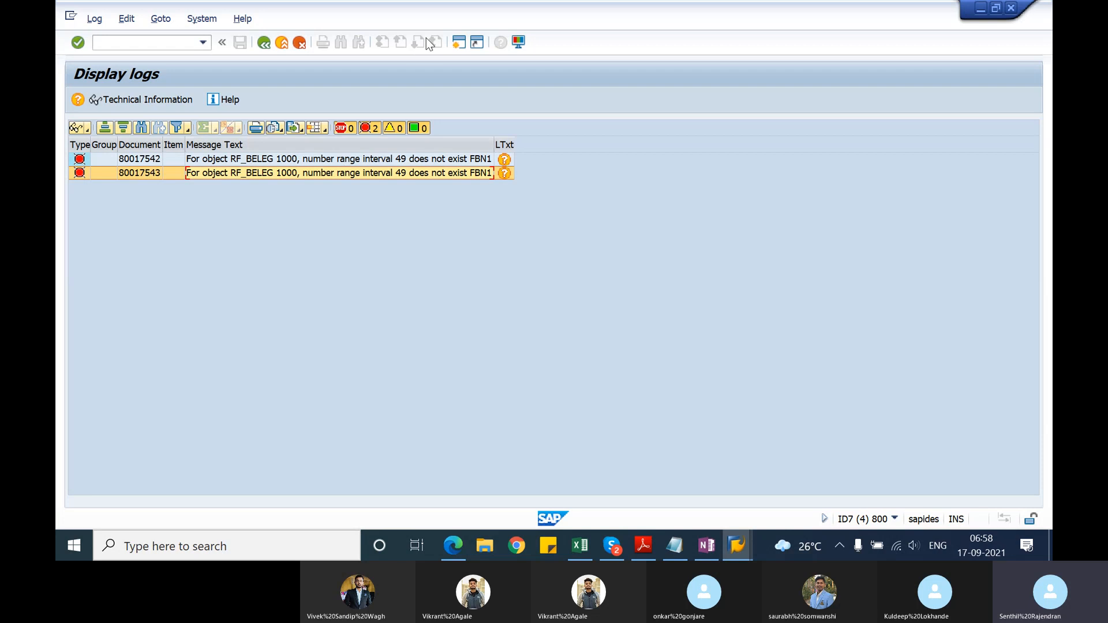
# Step: Start FBN1 in a new session and display the accounting document number range intervals for company code 1000
pyautogui.click(460, 43)
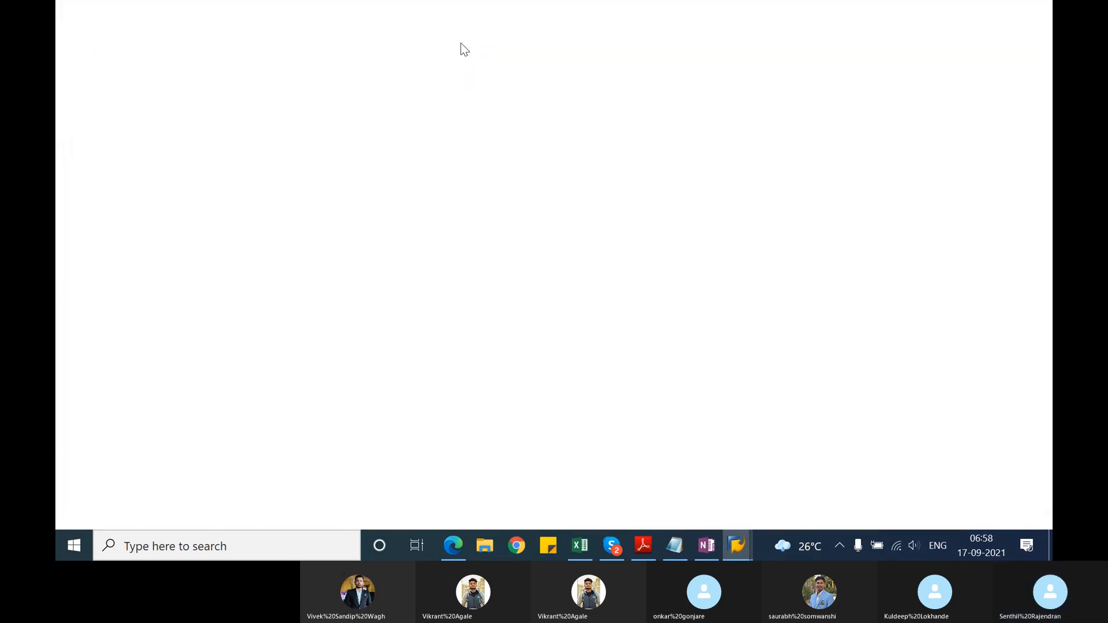
pyautogui.write('fbn')
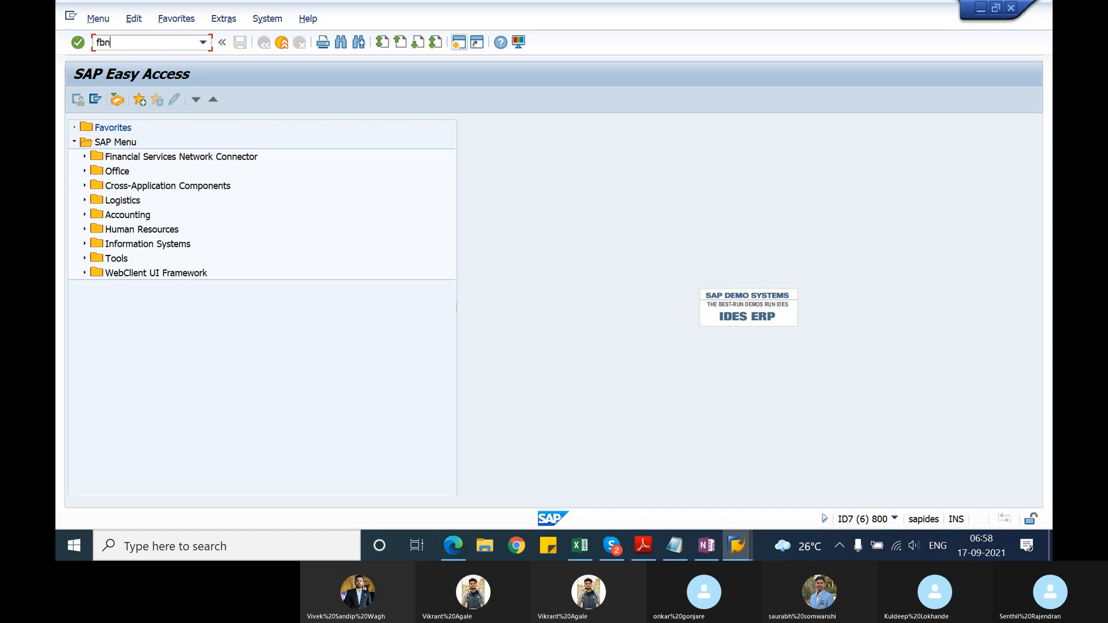
pyautogui.write('1')
pyautogui.press('Return')
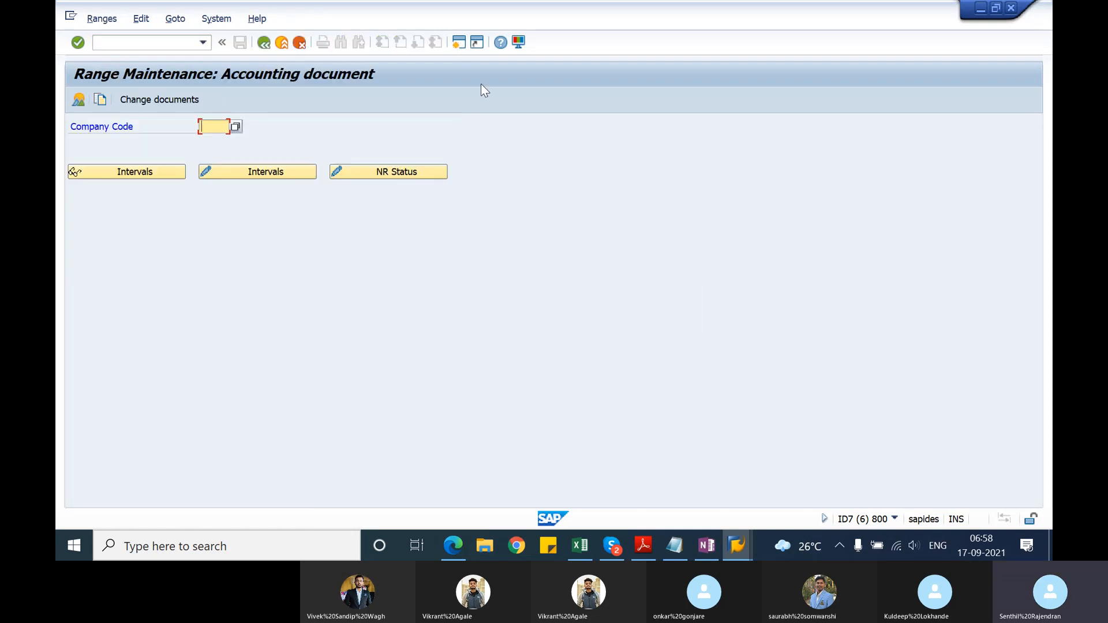
pyautogui.write('1000')
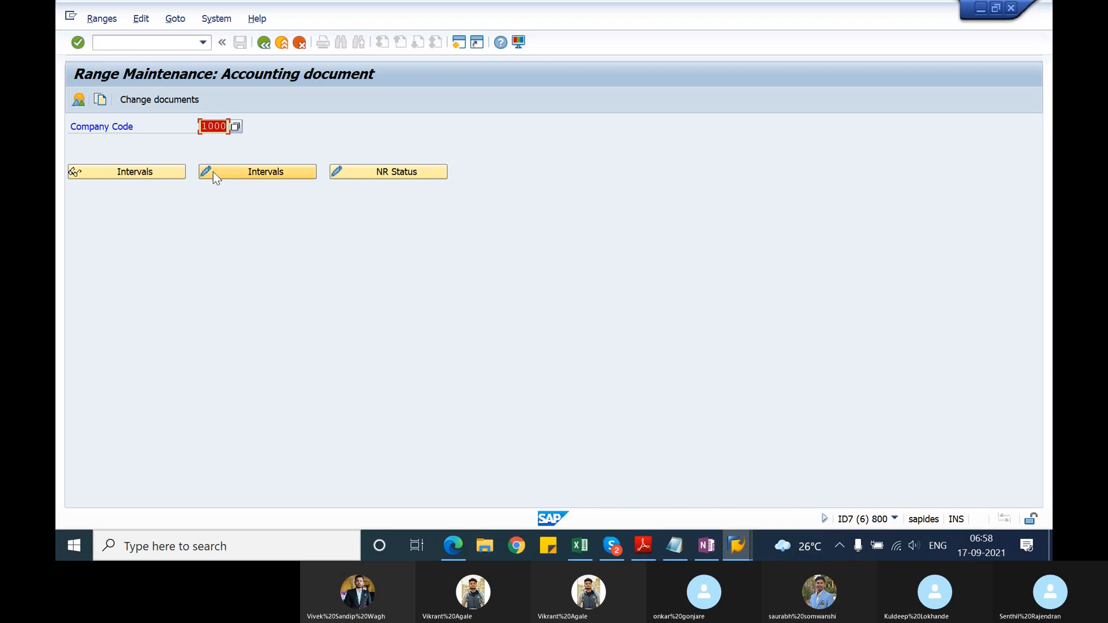
pyautogui.click(175, 171)
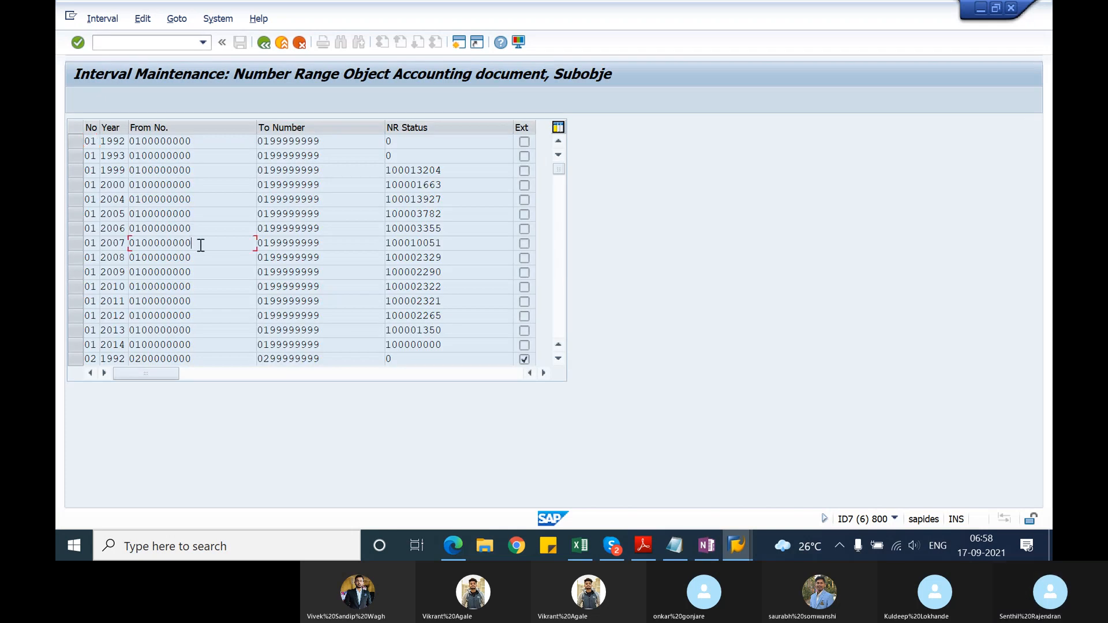
# Step: Examine which years are defined for number range 49 in the displayed intervals, and return to the range maintenance entry screen
pyautogui.scroll(-20, 202, 248)
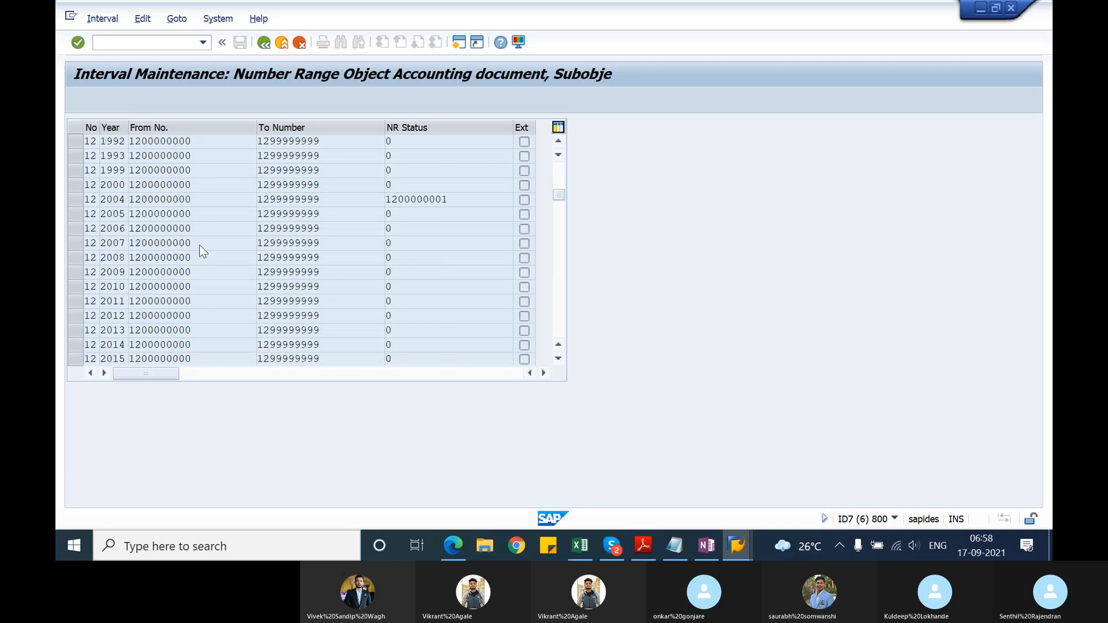
pyautogui.scroll(-20, 201, 250)
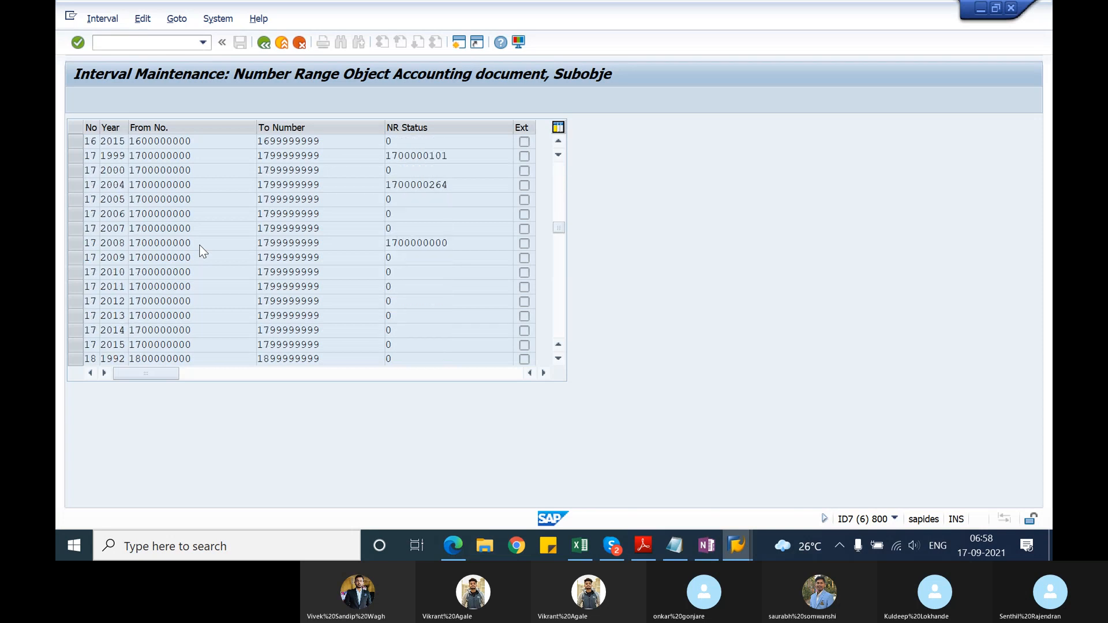
pyautogui.scroll(-20, 201, 250)
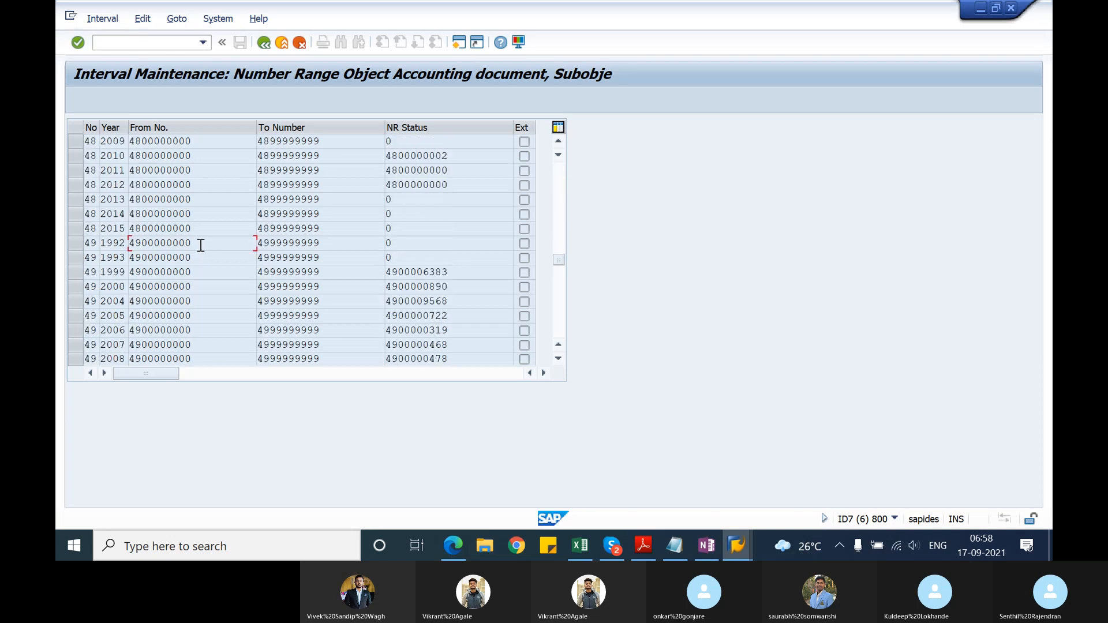
pyautogui.scroll(-5, 201, 245)
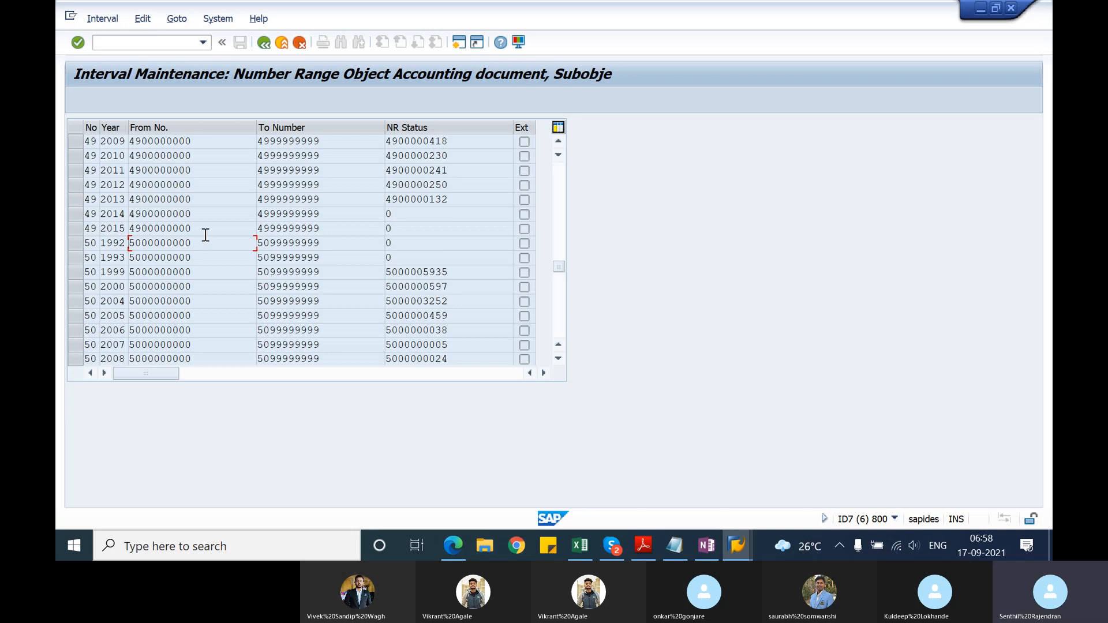
pyautogui.moveTo(203, 229); pyautogui.dragTo(130, 229)
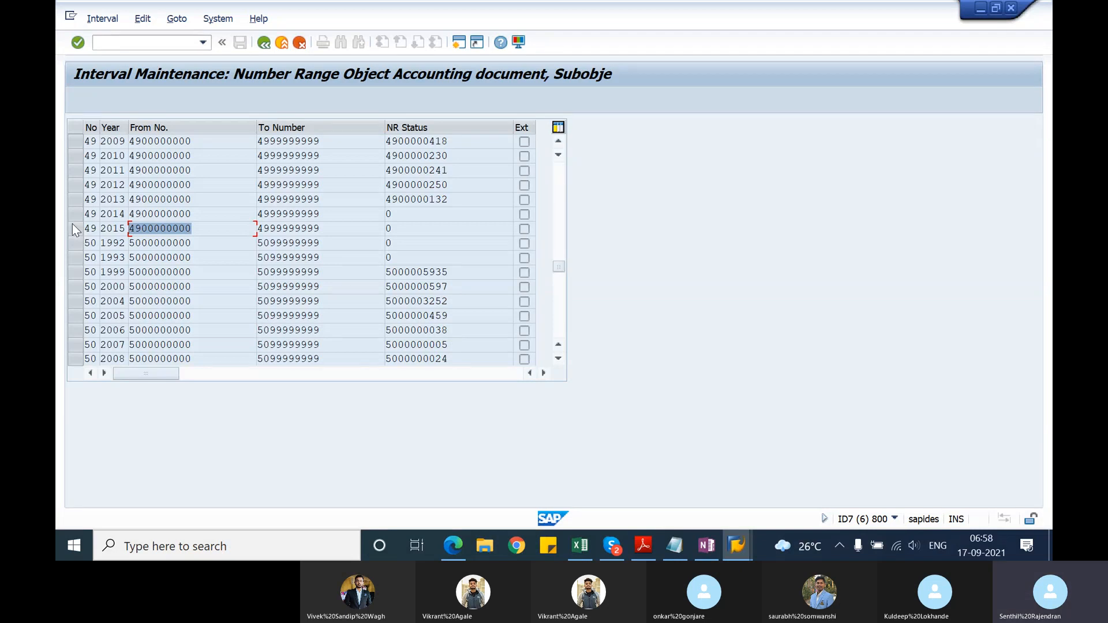
pyautogui.click(206, 230)
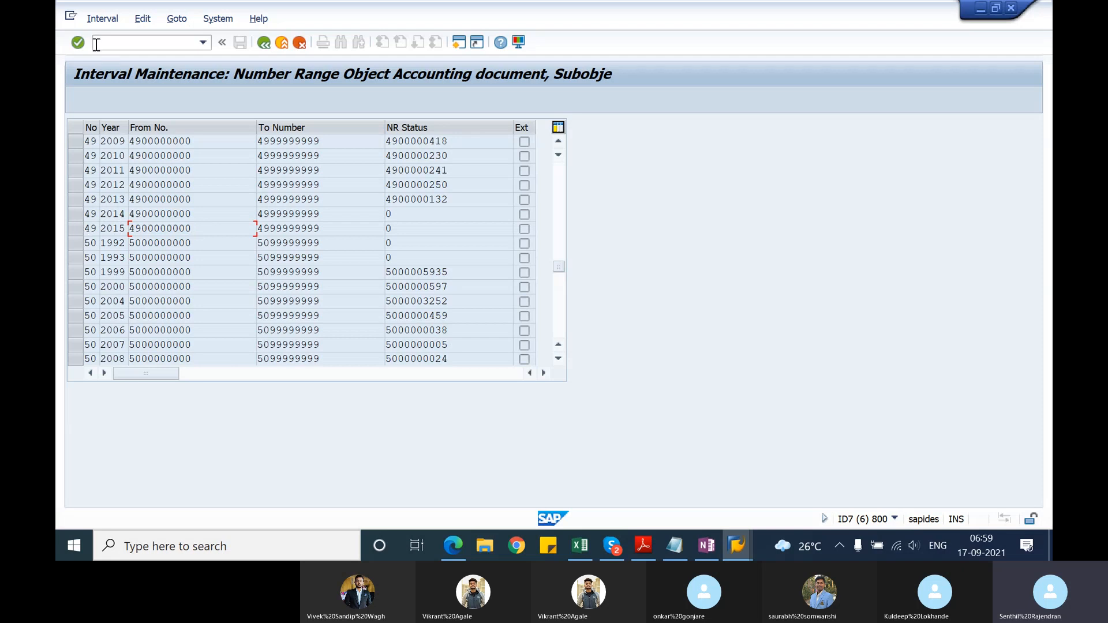
pyautogui.click(142, 18)
pyautogui.moveTo(99, 19)
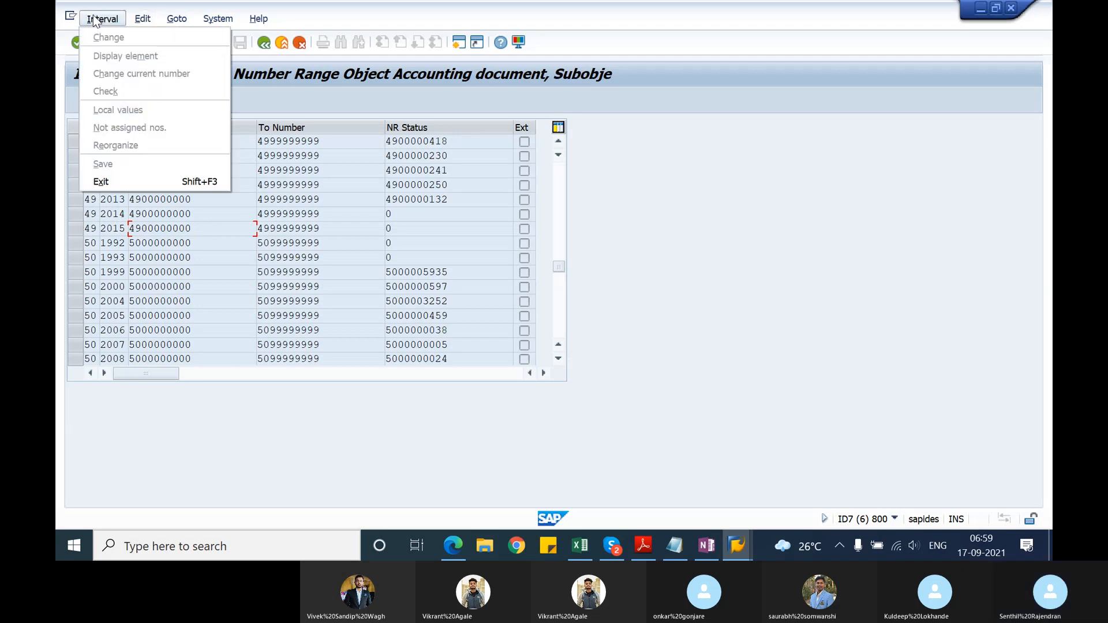
pyautogui.click(354, 88)
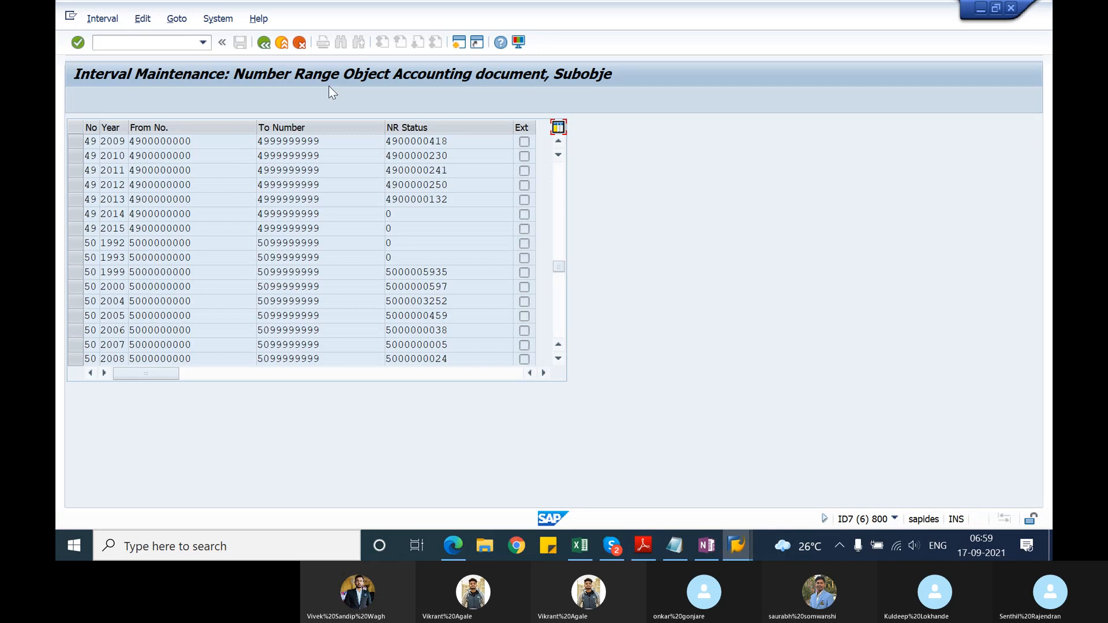
pyautogui.click(265, 43)
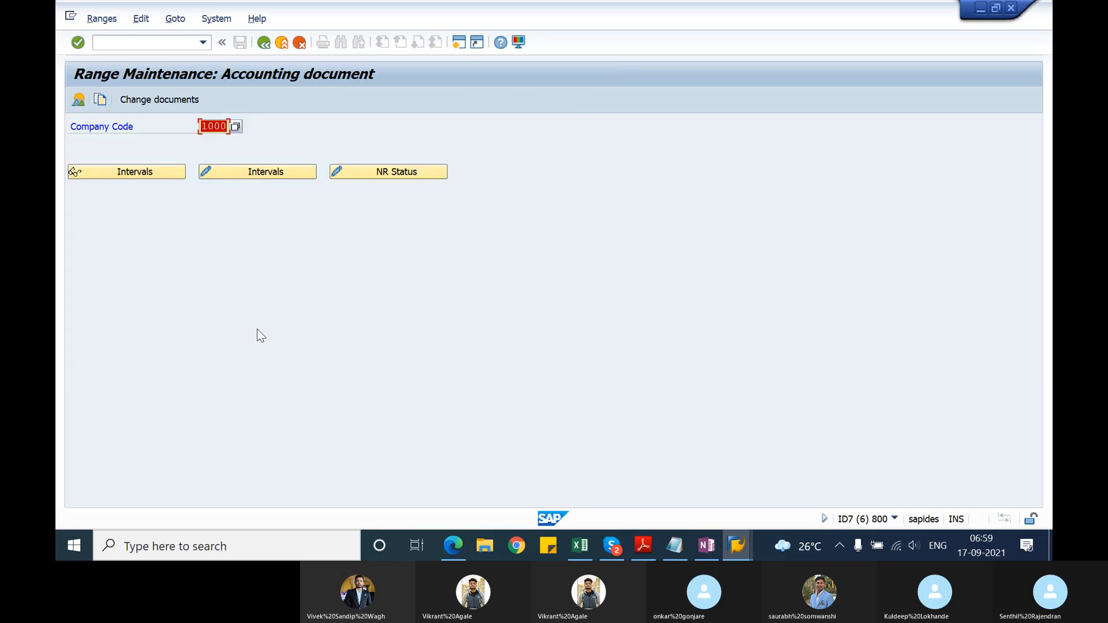
# Step: Open company code 1000's intervals for editing and insert a new interval based on the 2015 entry of number range 49
pyautogui.click(261, 176)
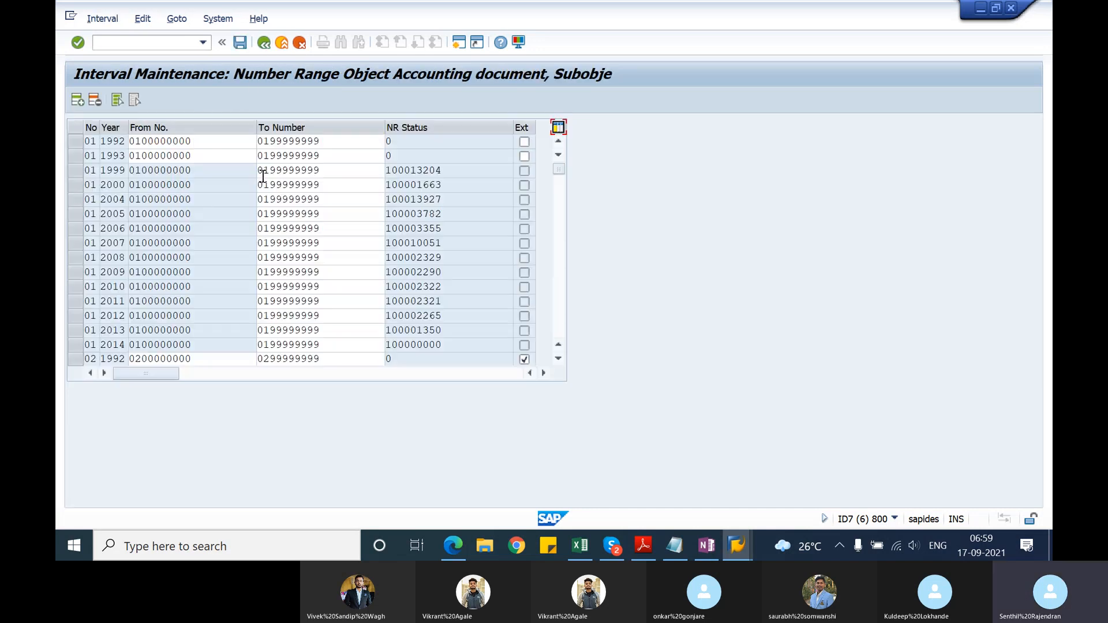
pyautogui.click(113, 199)
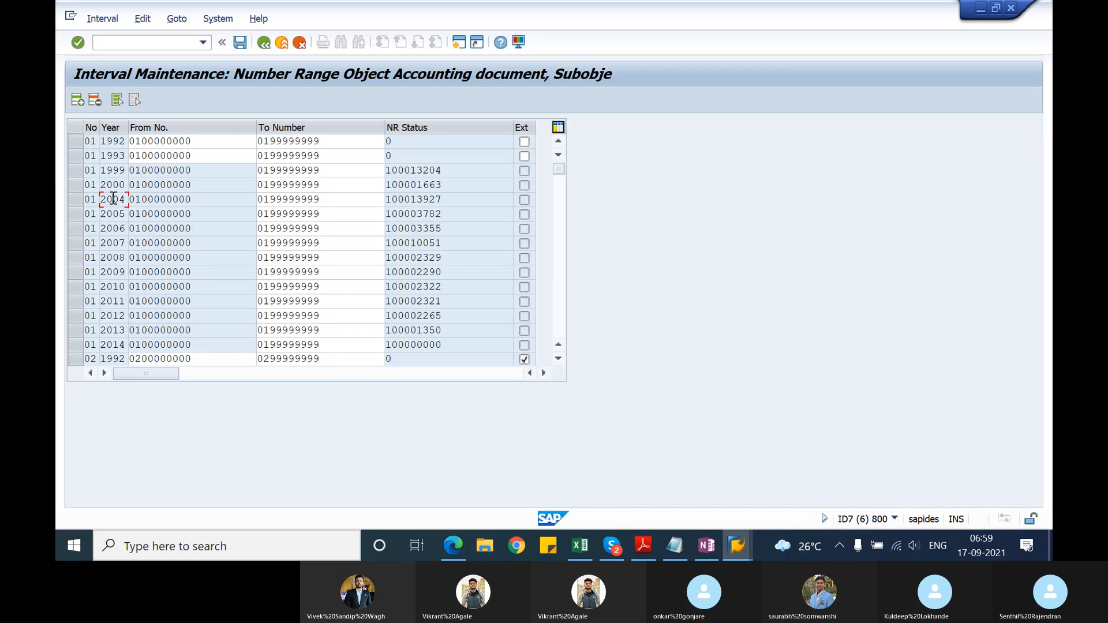
pyautogui.scroll(-20, 114, 199)
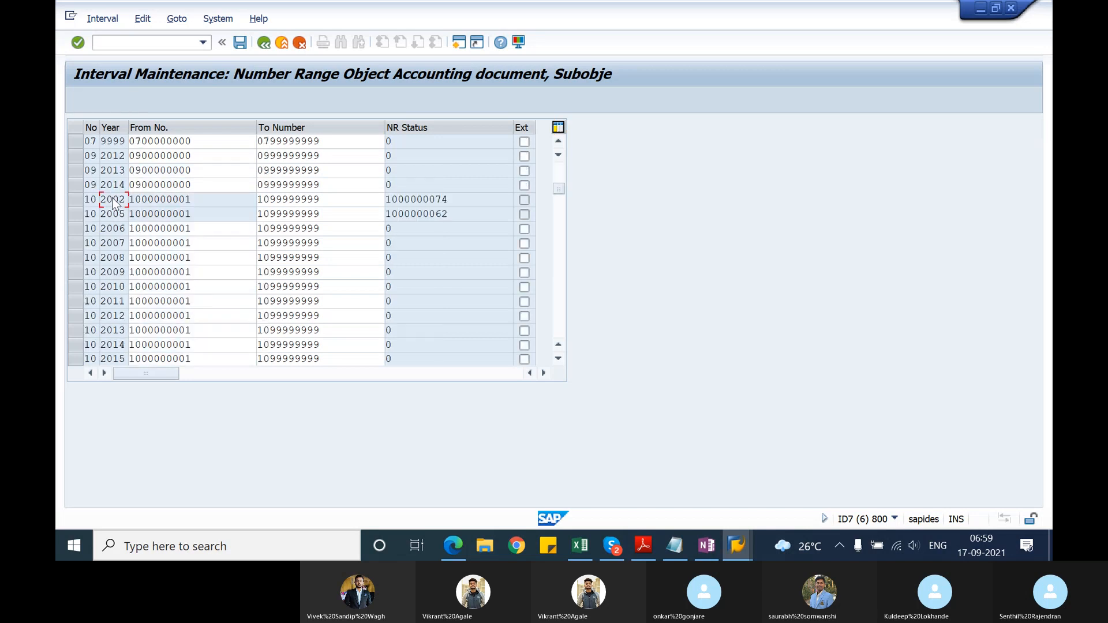
pyautogui.scroll(-15, 112, 198)
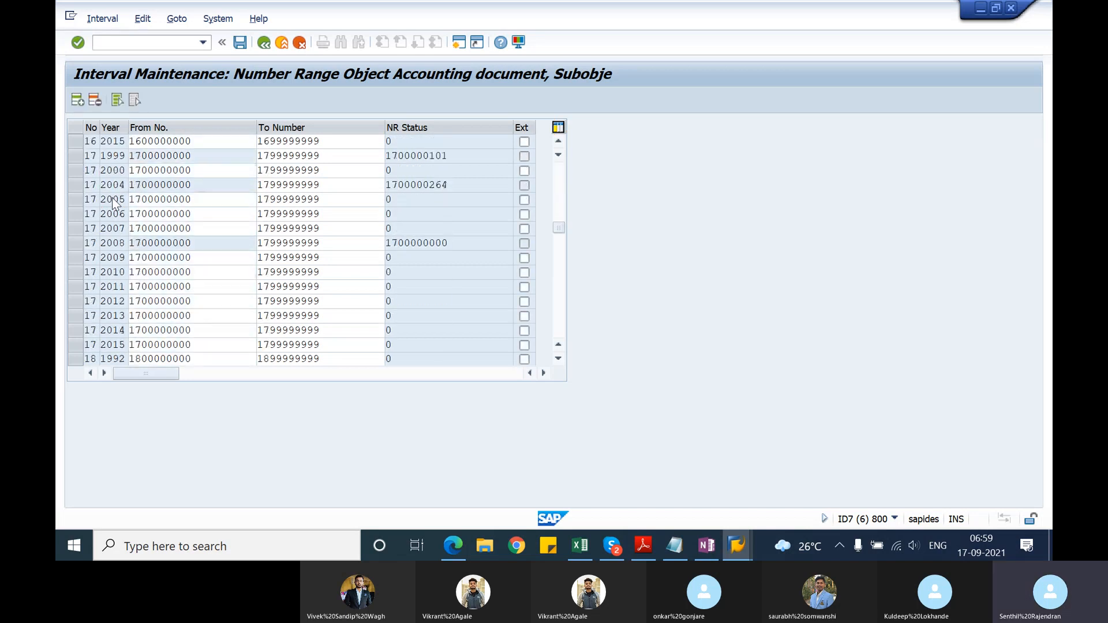
pyautogui.scroll(-20, 112, 197)
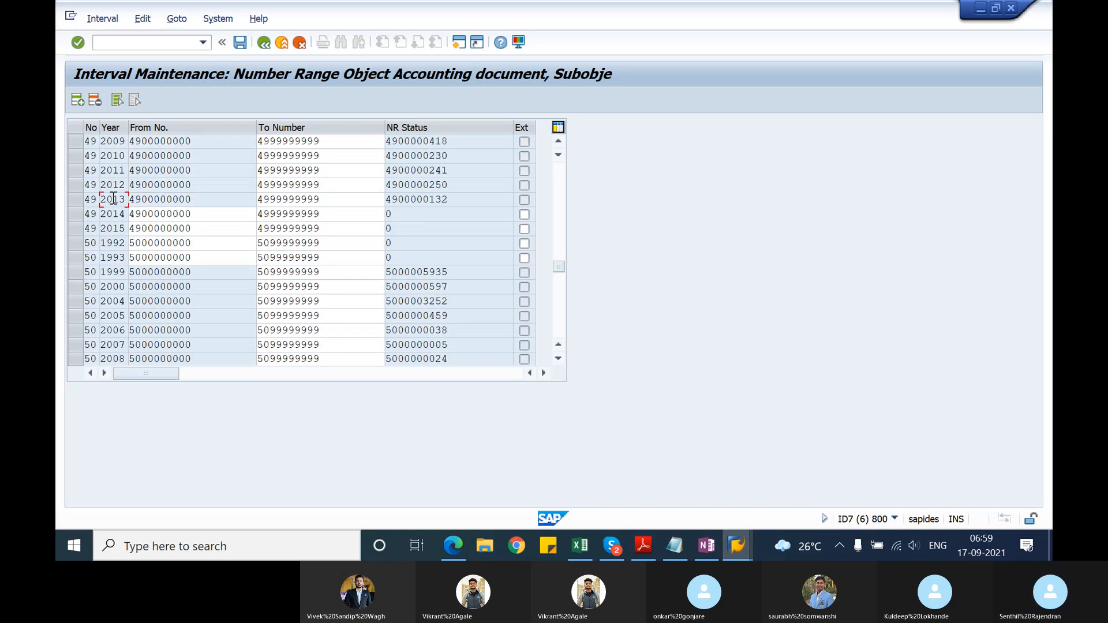
pyautogui.click(80, 230)
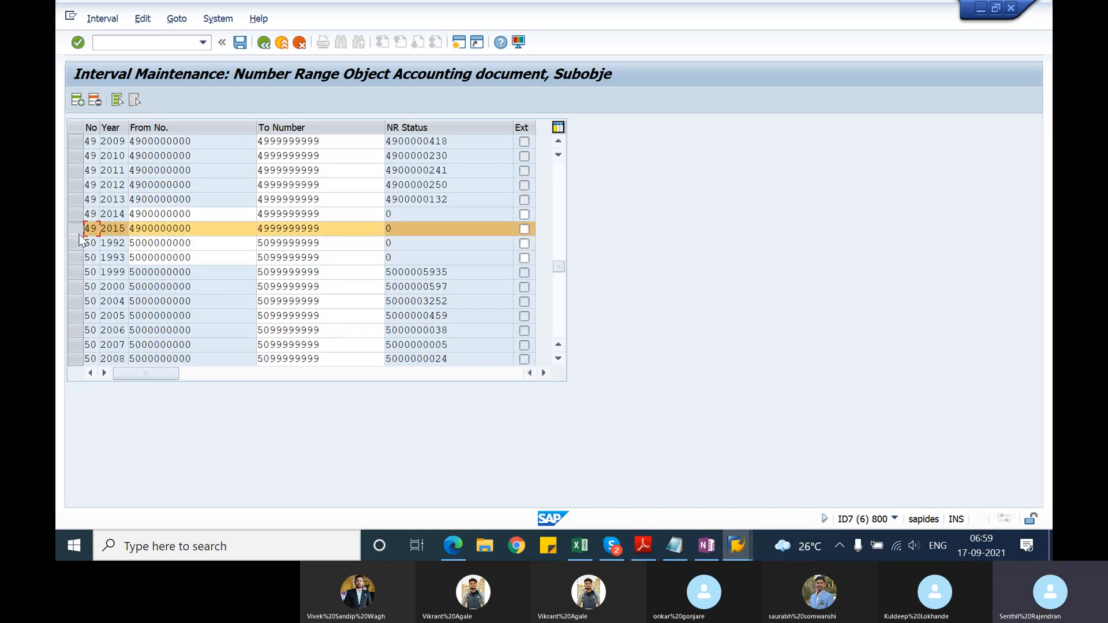
pyautogui.click(142, 18)
pyautogui.click(149, 35)
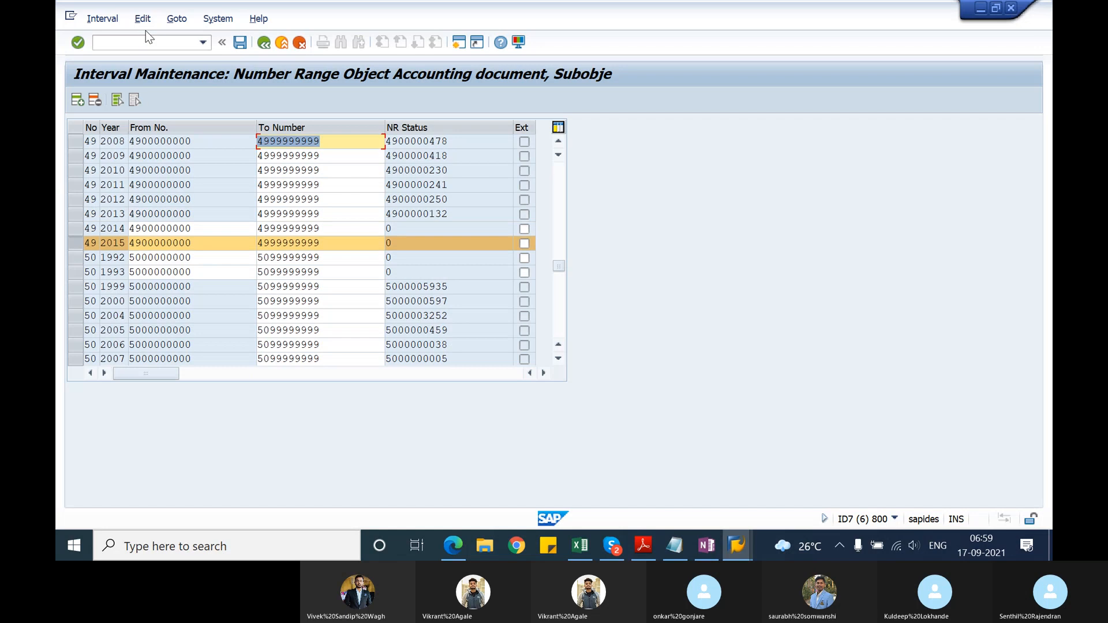
pyautogui.click(117, 186)
pyautogui.press('pageup')
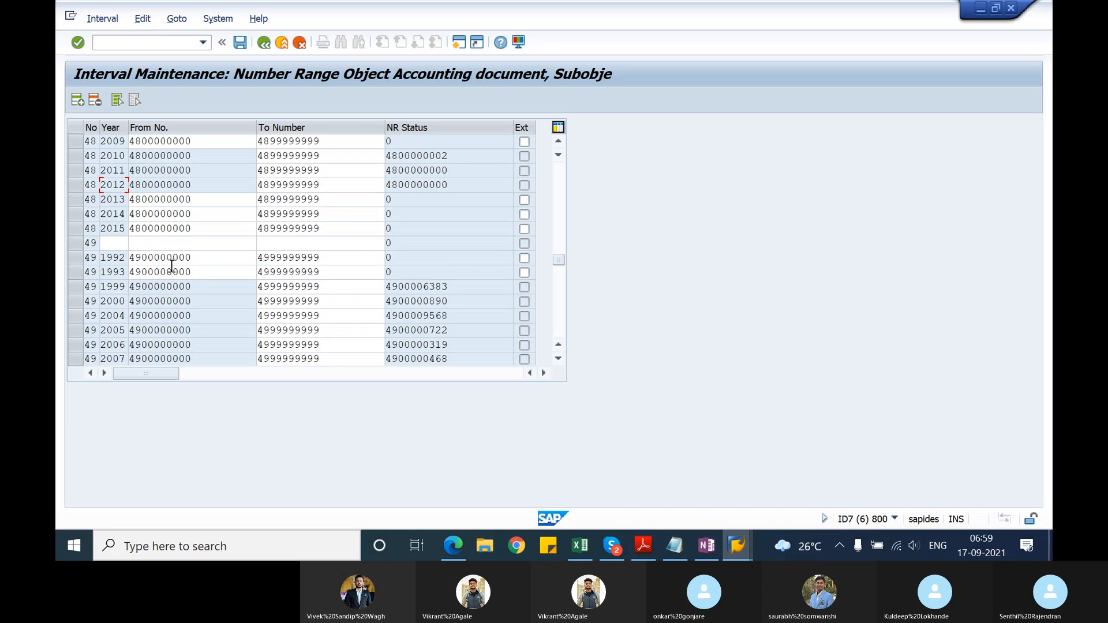
pyautogui.click(117, 245)
pyautogui.write('2021')
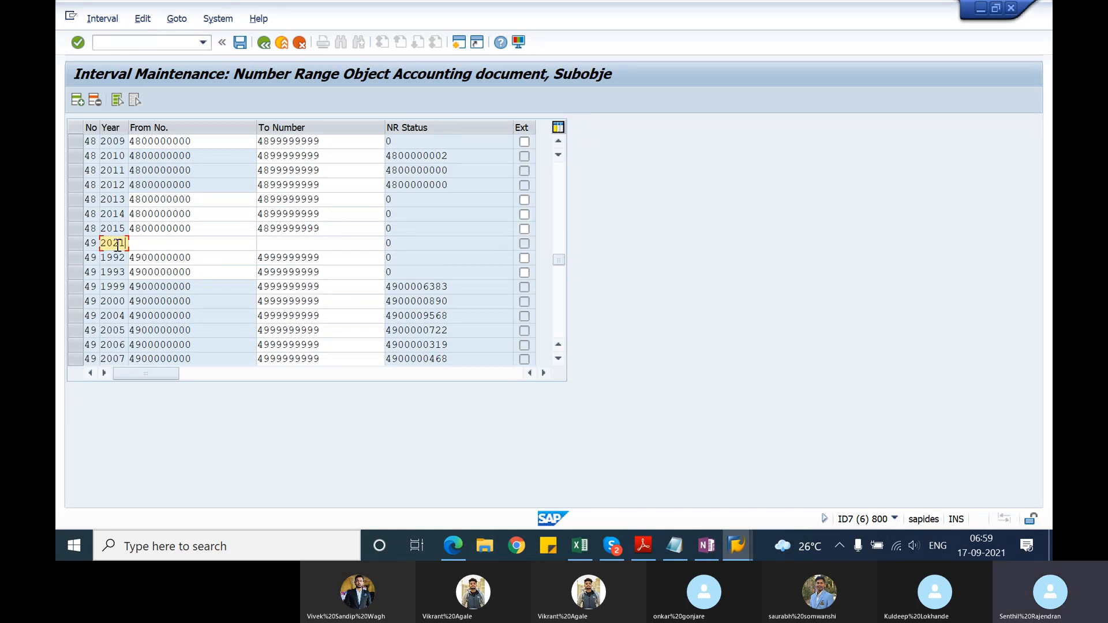
pyautogui.moveTo(201, 259); pyautogui.dragTo(121, 257)
pyautogui.hotkey('ctrl', 'c')
pyautogui.click(162, 242)
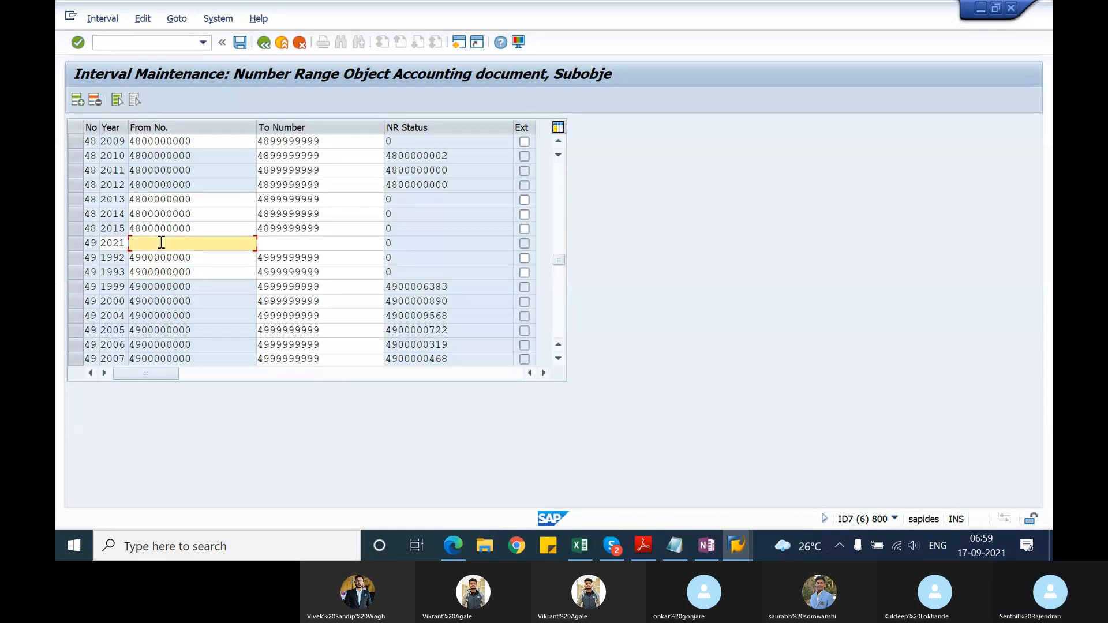
pyautogui.hotkey('ctrl', 'v')
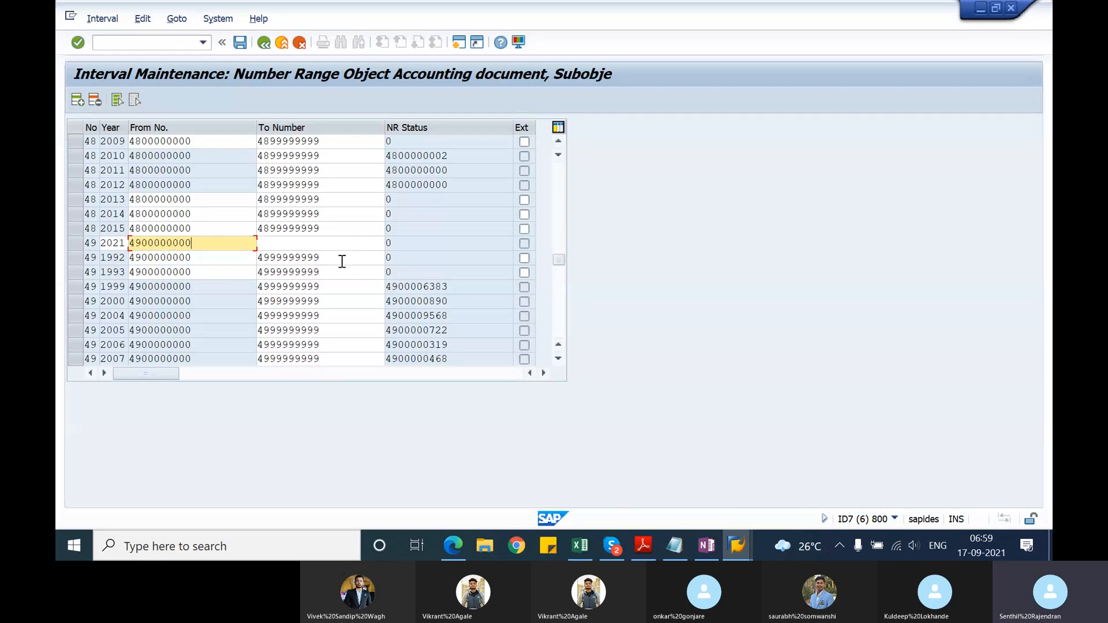
pyautogui.moveTo(340, 258); pyautogui.dragTo(251, 255)
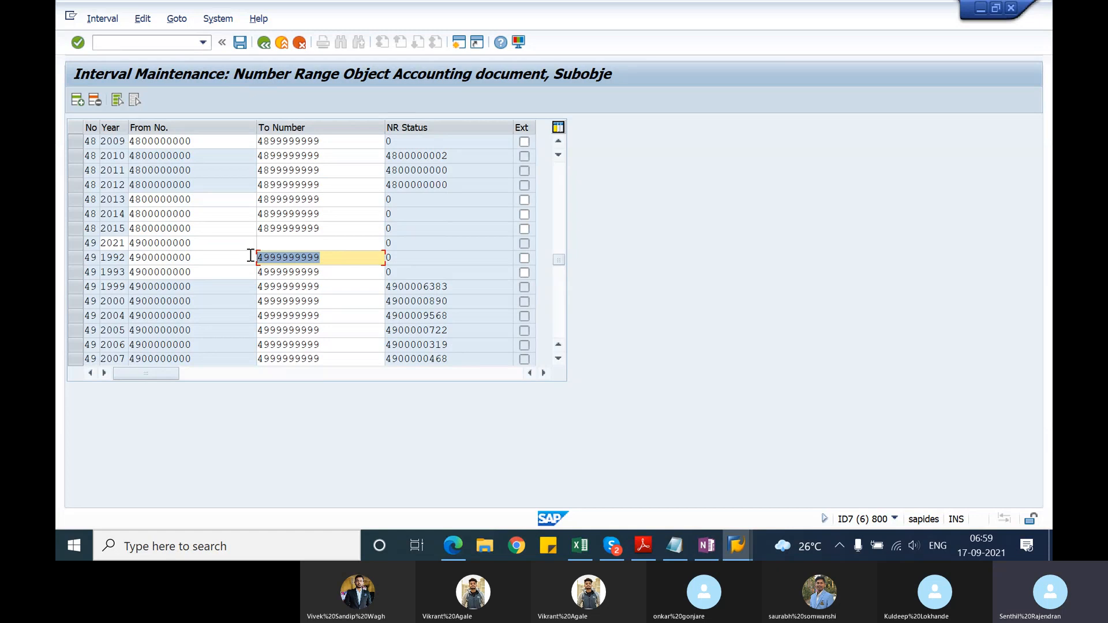
pyautogui.hotkey('ctrl', 'c')
pyautogui.click(269, 246)
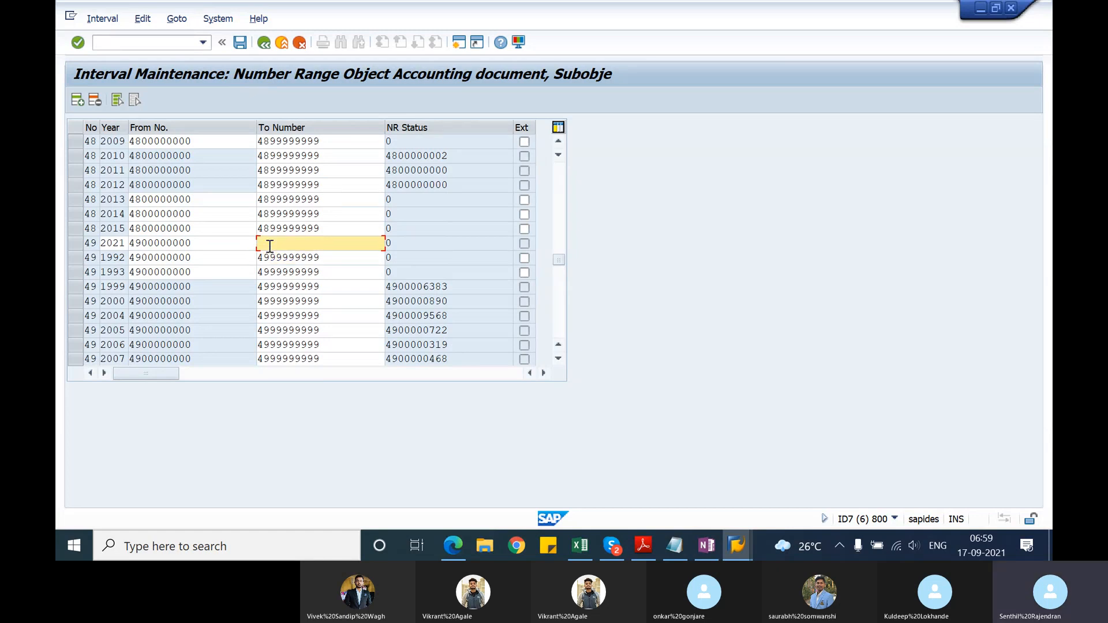
pyautogui.hotkey('ctrl', 'v')
pyautogui.press('Return')
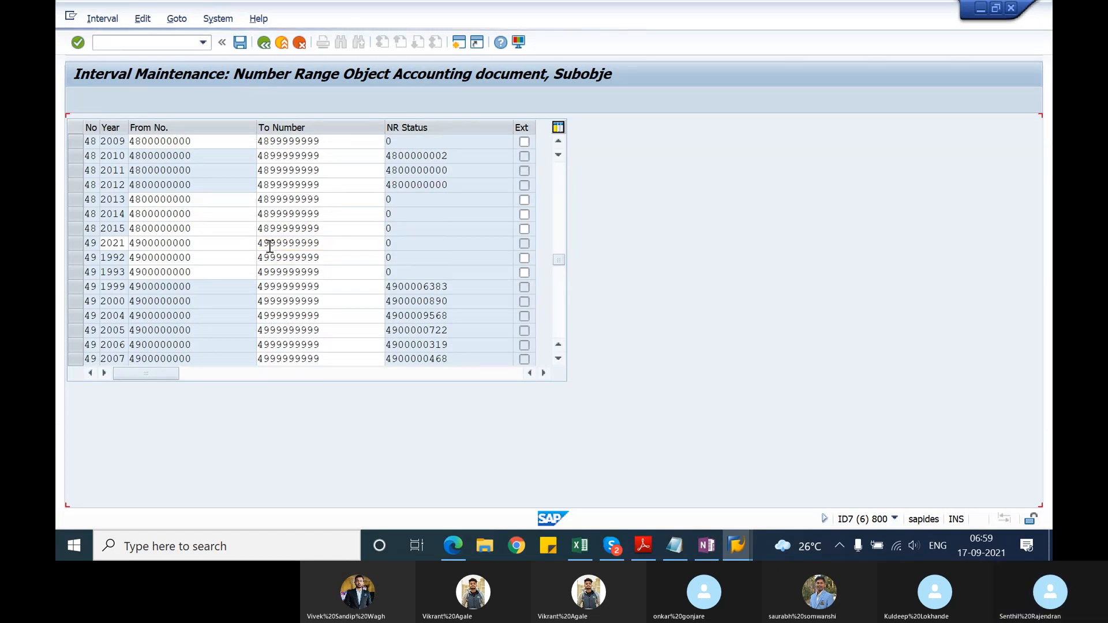
pyautogui.click(240, 42)
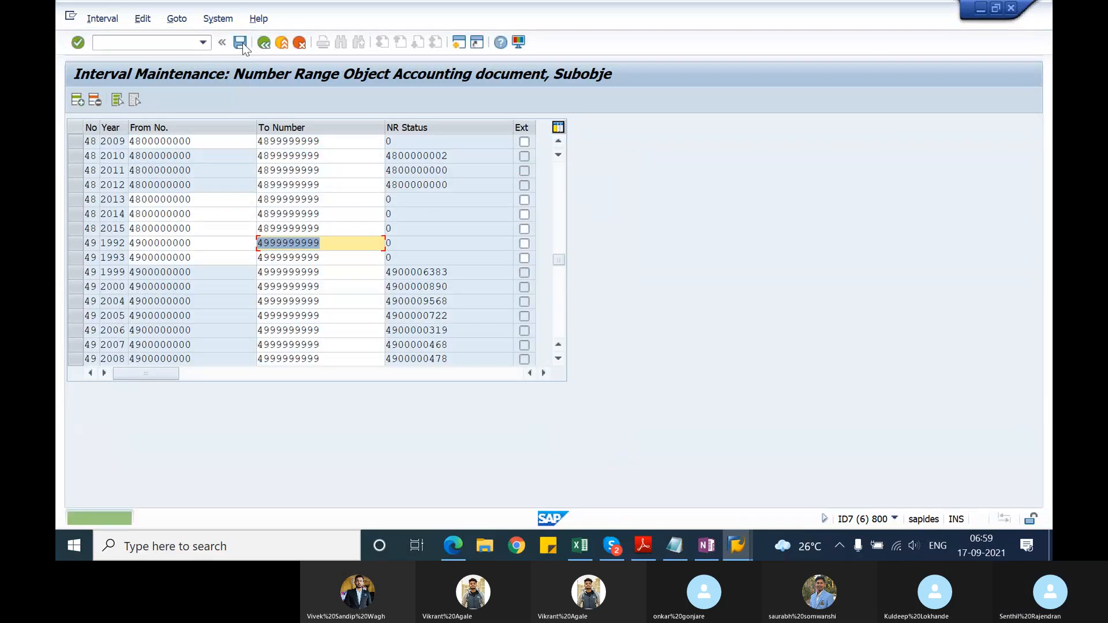
pyautogui.click(263, 44)
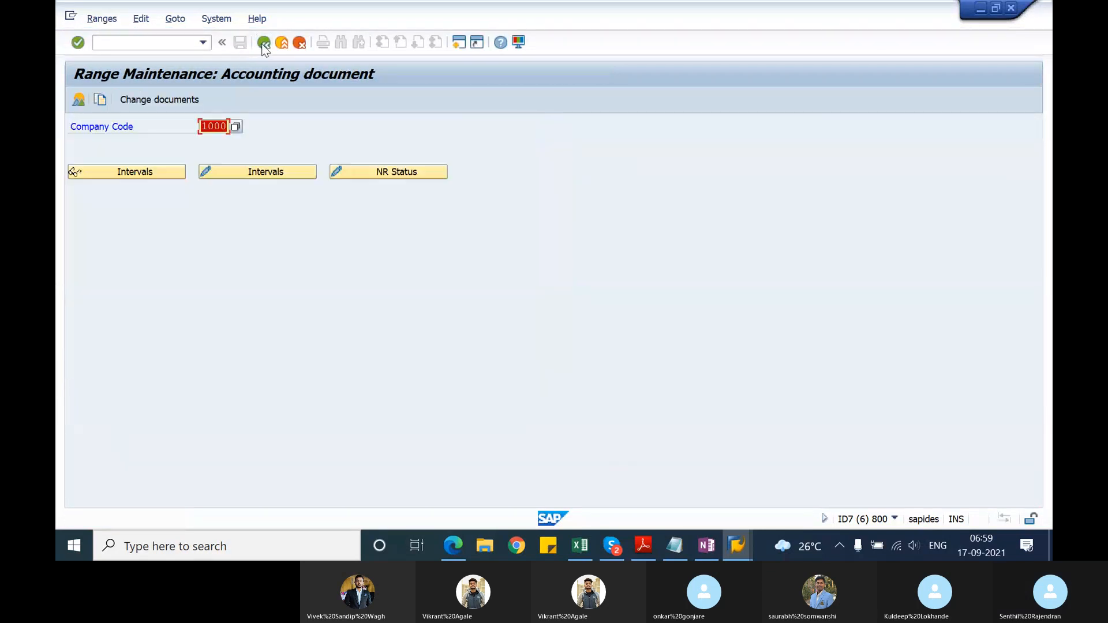
pyautogui.click(282, 49)
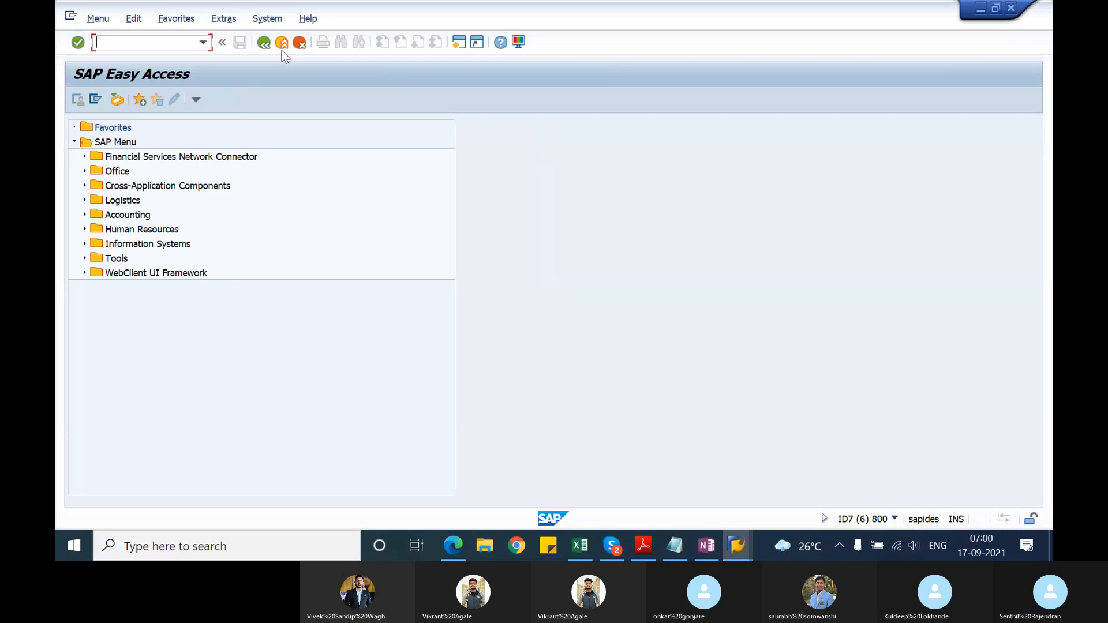
# Step: Switch back to the session with the delivery error log, leave it and restart VL06G for collective goods issue processing
pyautogui.hotkey('alt', 'Tab')
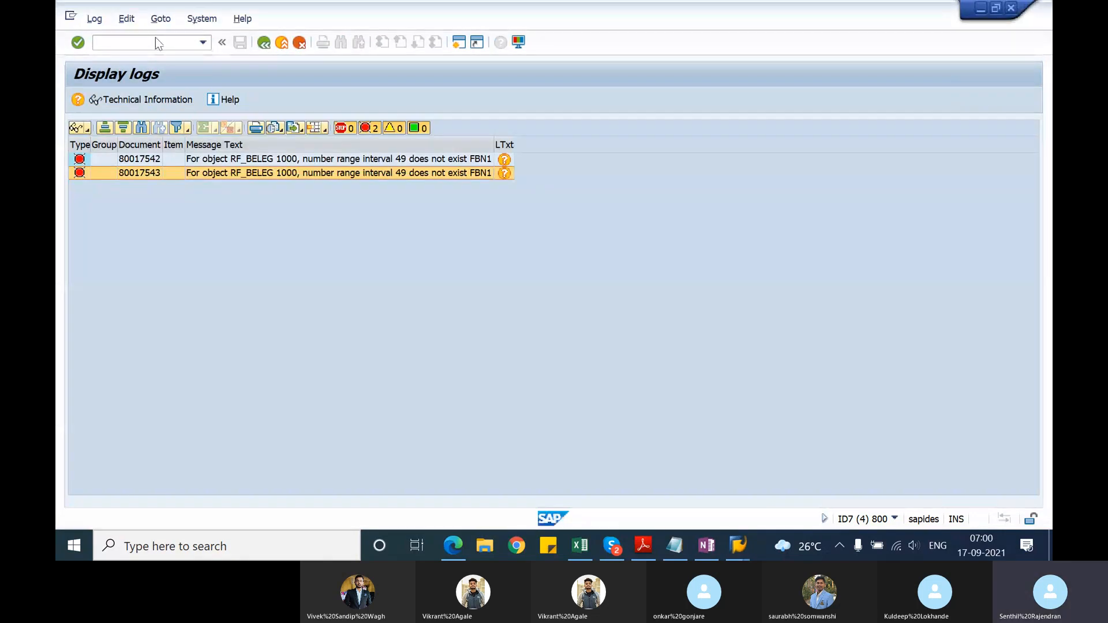
pyautogui.click(155, 37)
pyautogui.write('/n')
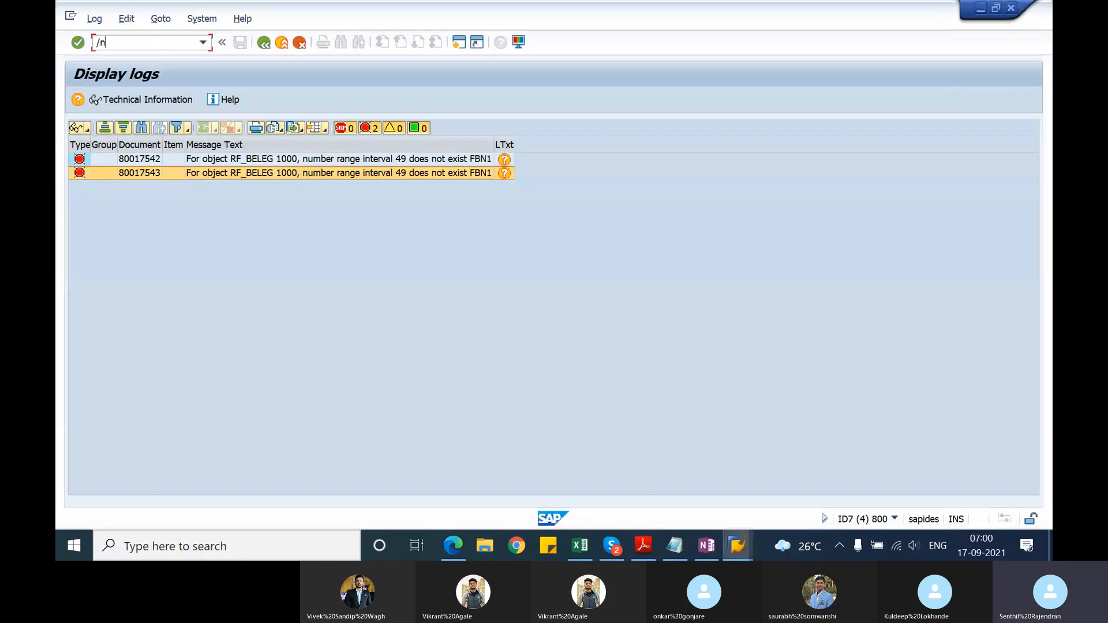
pyautogui.press('Return')
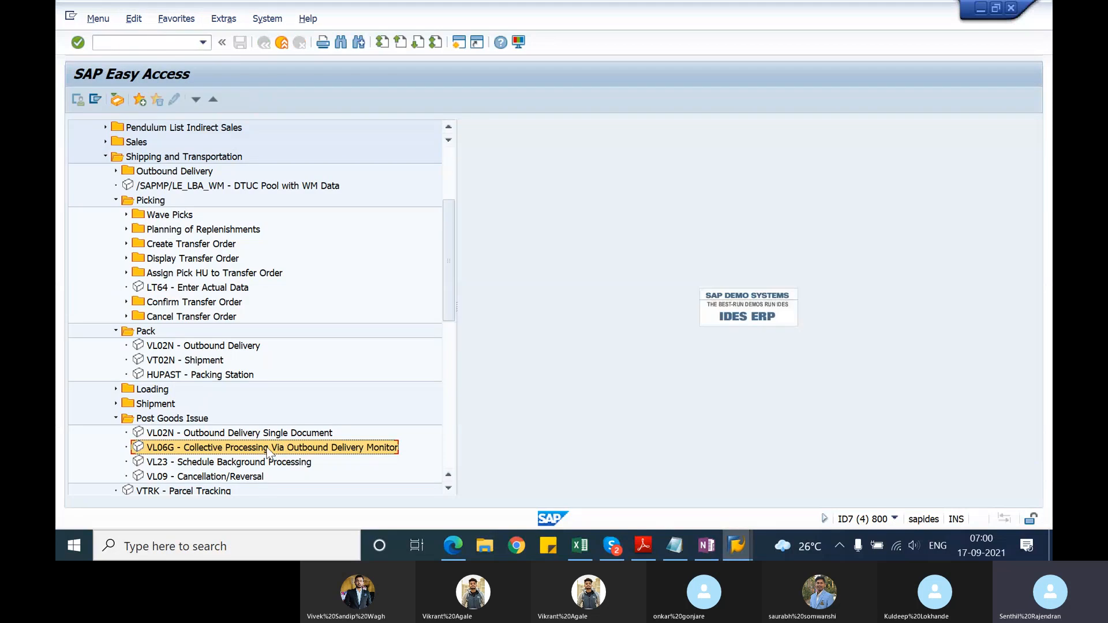
pyautogui.doubleClick(267, 449)
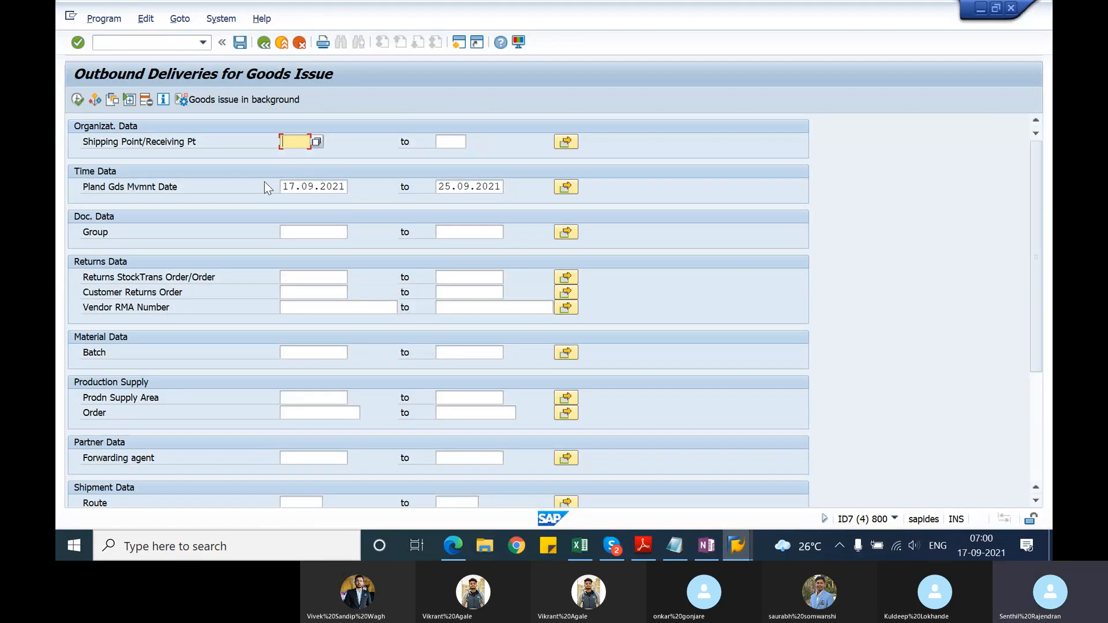
# Step: List the outbound deliveries due for goods issue at shipping point 1201 with planned movement dates from 17.09.2021 to 30.09.2021
pyautogui.write('1201')
pyautogui.press('Tab')
pyautogui.press('Tab')
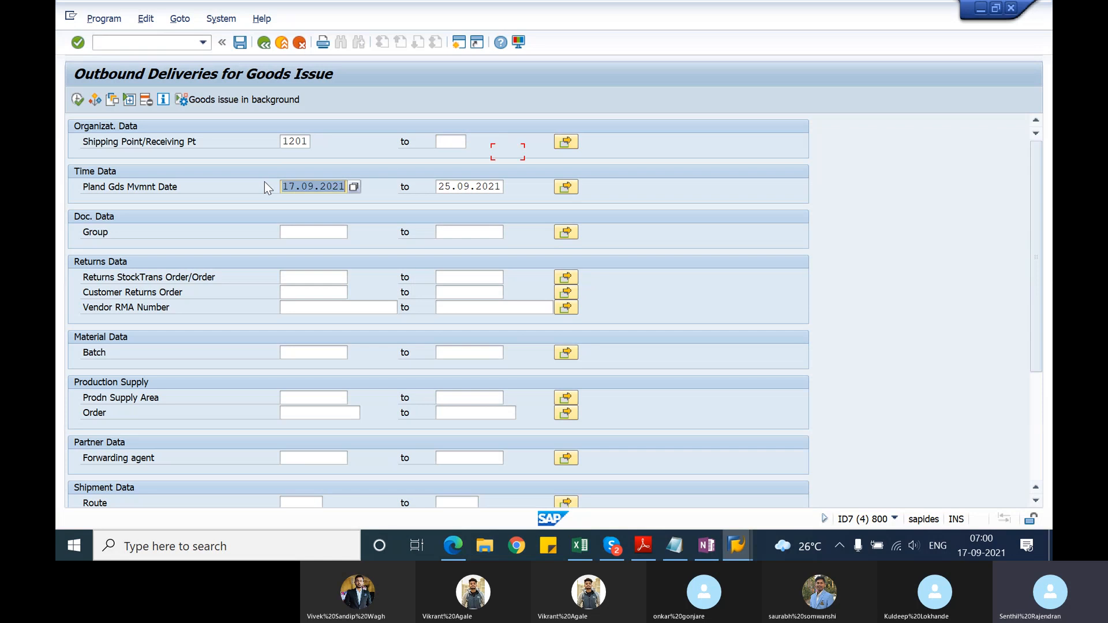
pyautogui.press('Tab')
pyautogui.press('Delete')
pyautogui.press('Down')
pyautogui.press('Return')
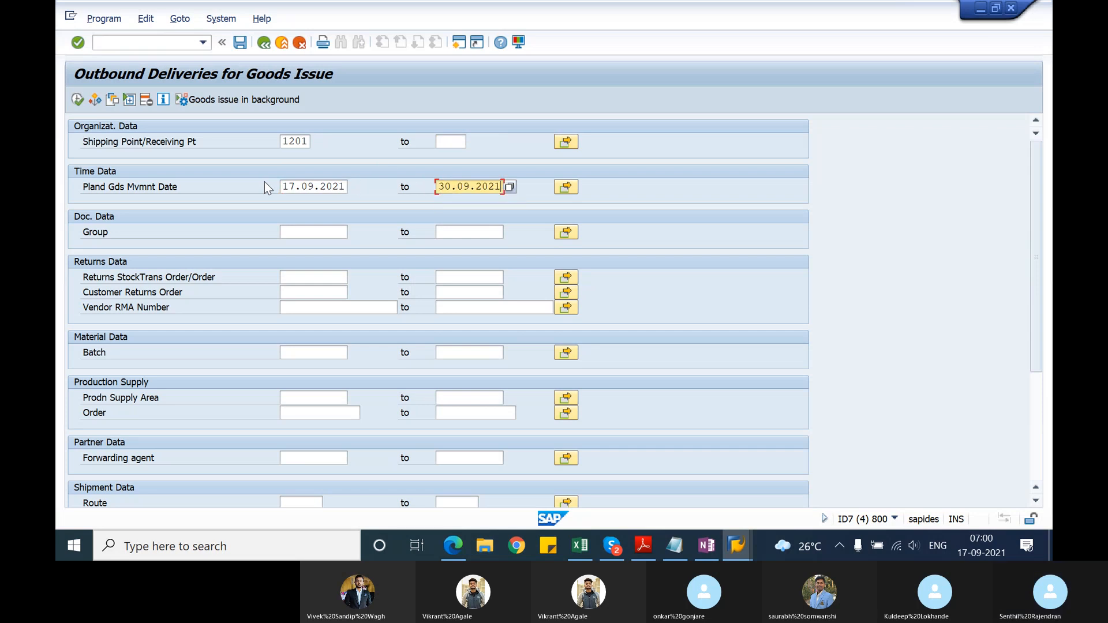
pyautogui.click(80, 101)
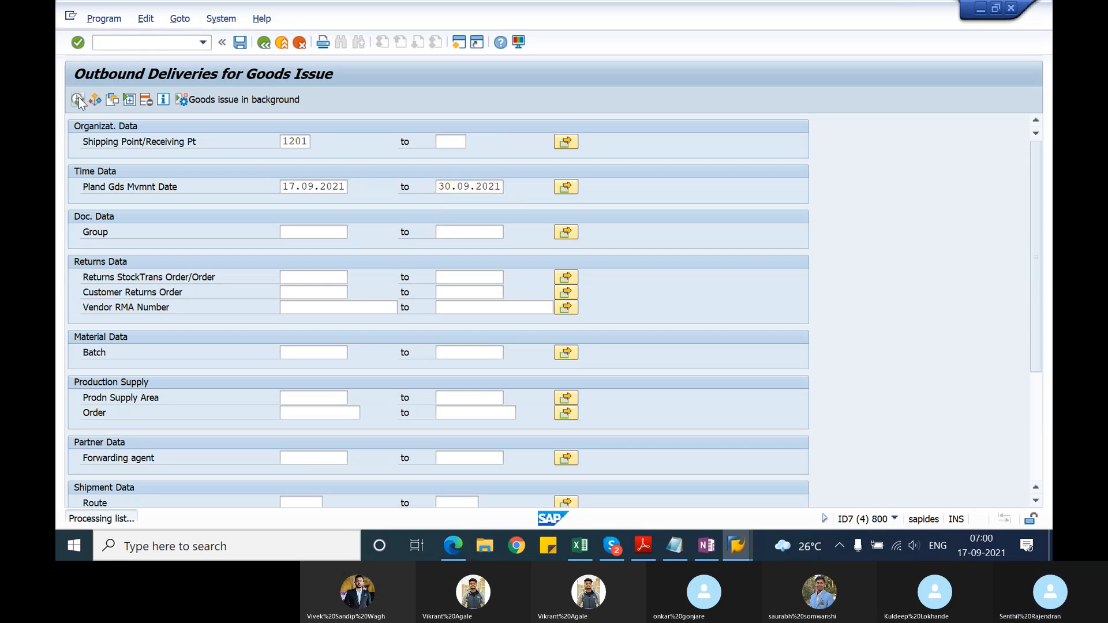
# Step: Post goods issue collectively for deliveries 80017542 and 80017543
pyautogui.click(78, 173)
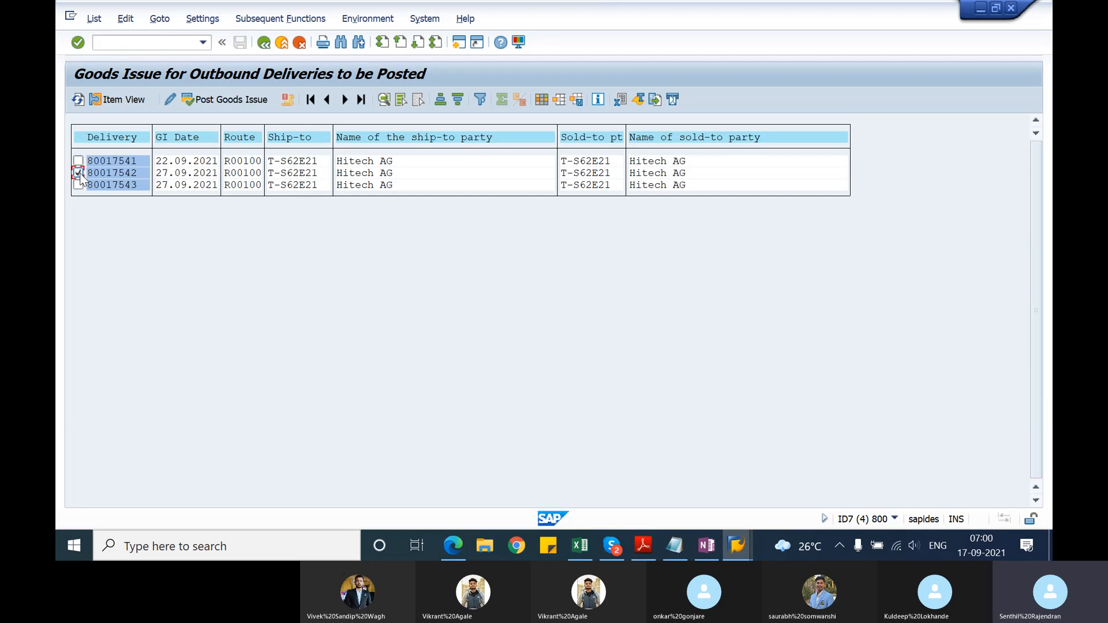
pyautogui.click(78, 185)
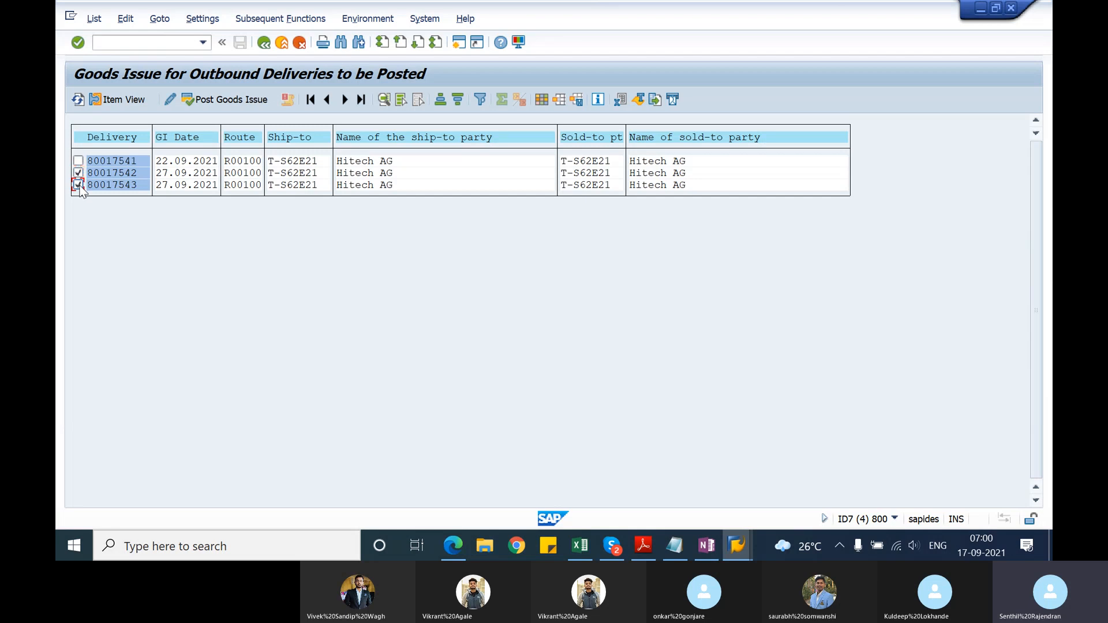
pyautogui.click(216, 102)
pyautogui.press('Return')
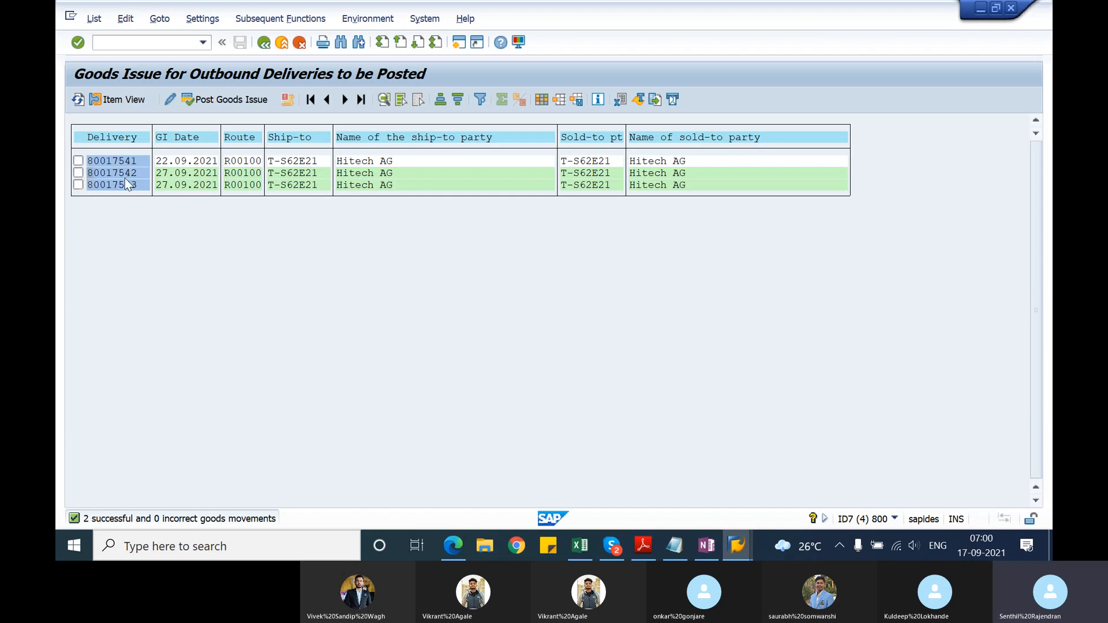
# Step: In the other SAP session, start VL03N and check the goods issue document in the document flow of delivery 80017542
pyautogui.hotkey('alt', 'Tab')
pyautogui.write('vl')
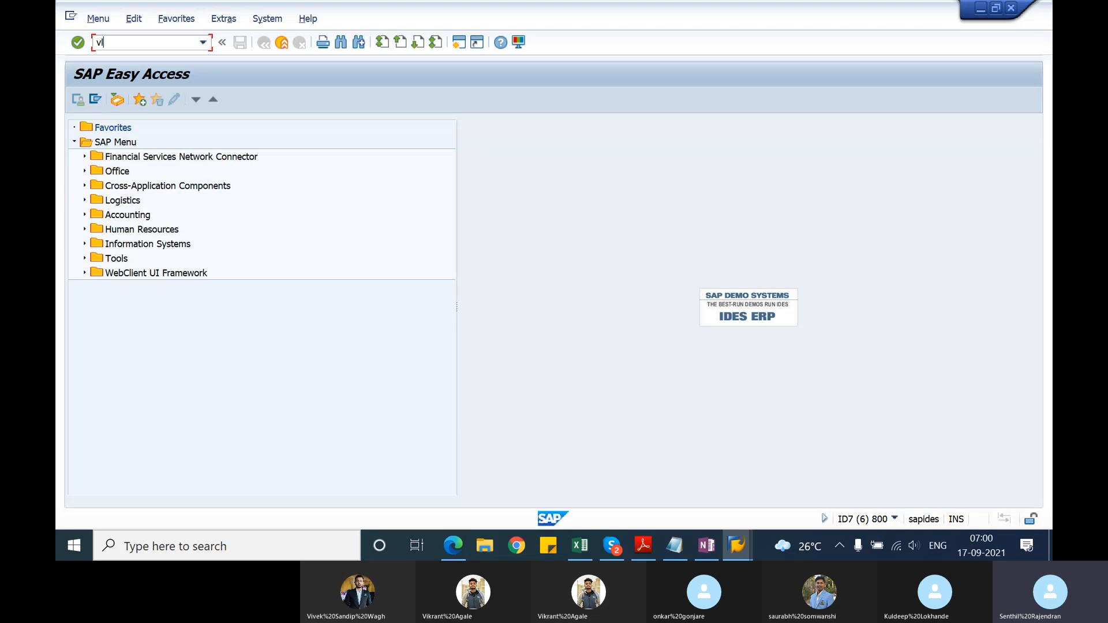
pyautogui.write('03n')
pyautogui.press('Return')
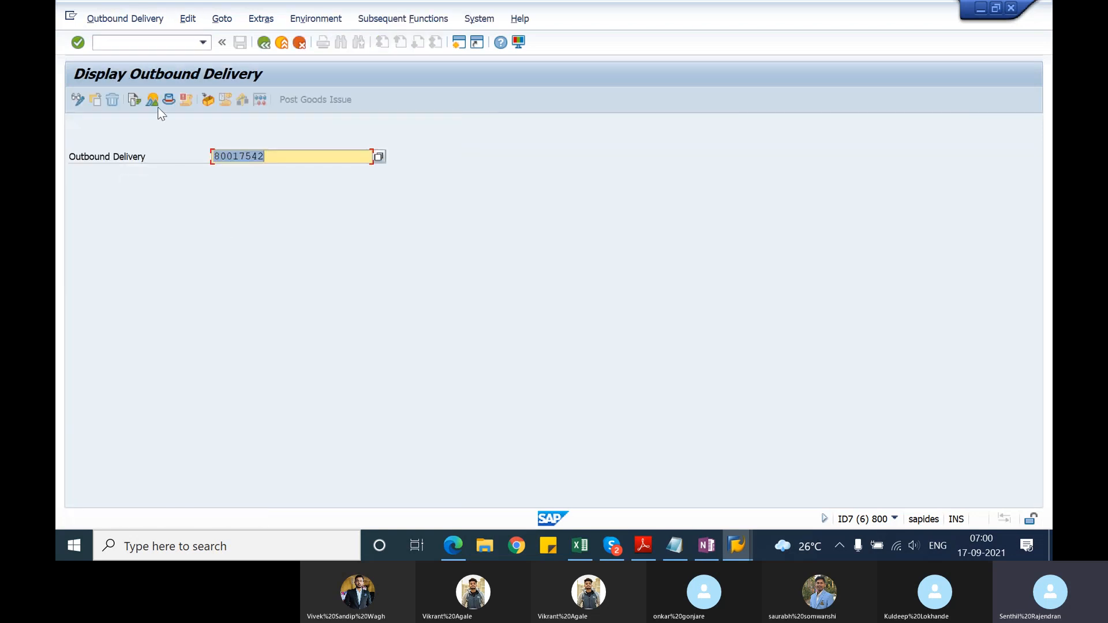
pyautogui.click(136, 99)
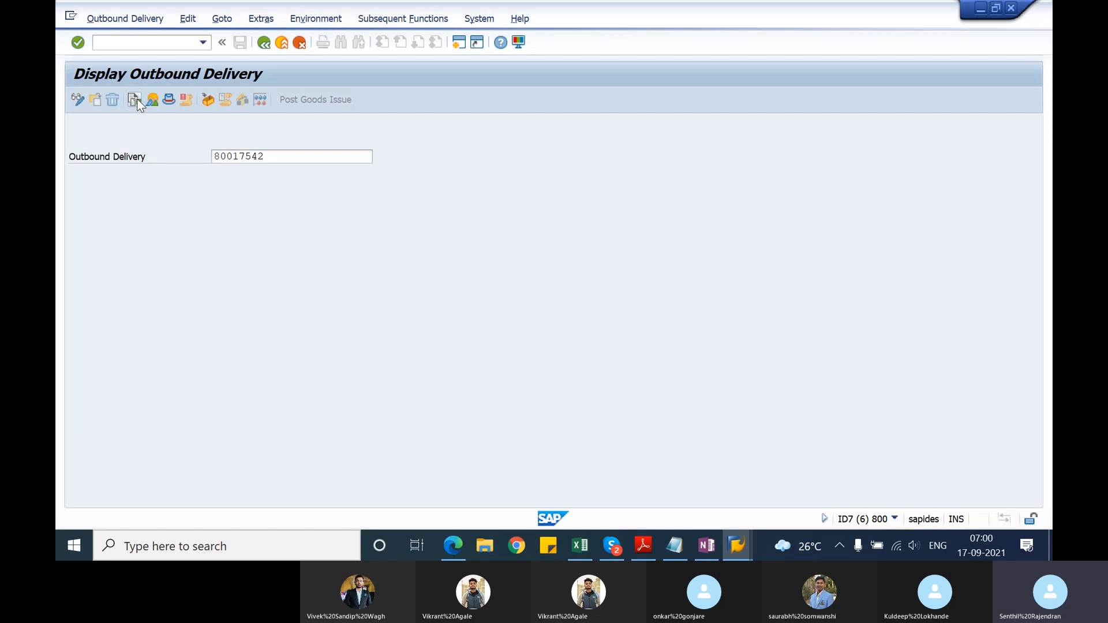
pyautogui.click(164, 296)
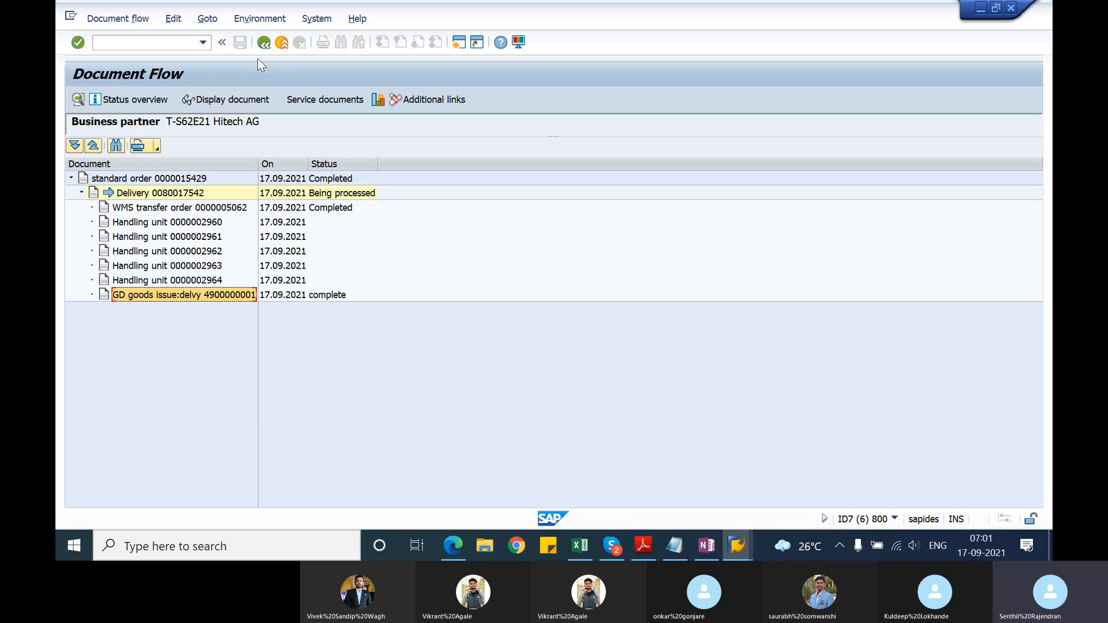
pyautogui.click(263, 44)
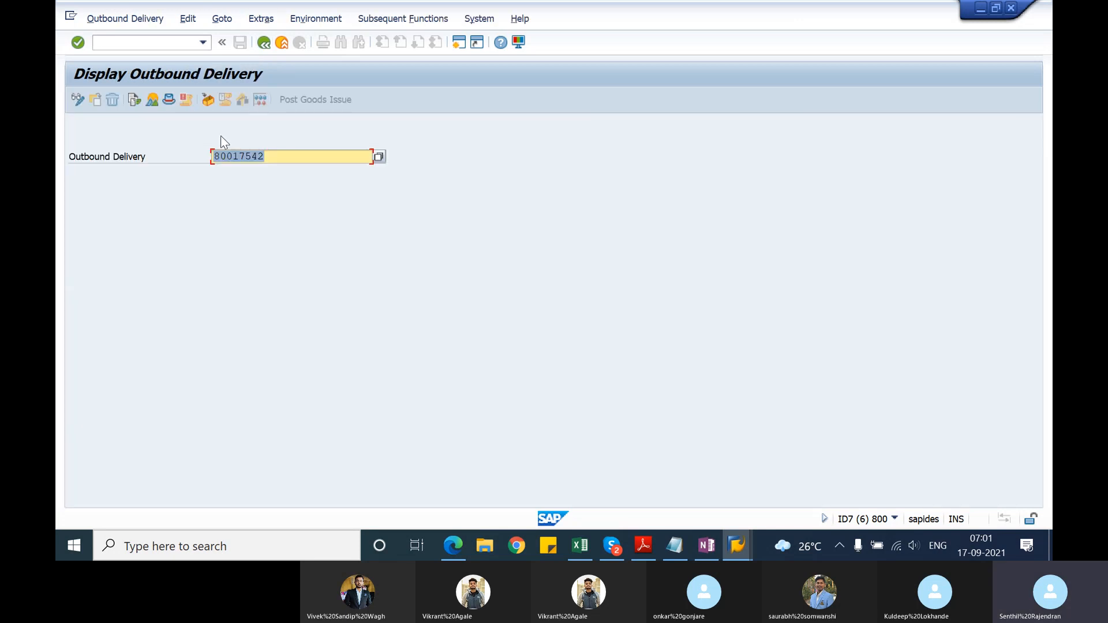
# Step: Check the goods issue document in the document flow of delivery 80017543
pyautogui.click(263, 153)
pyautogui.press('BackSpace')
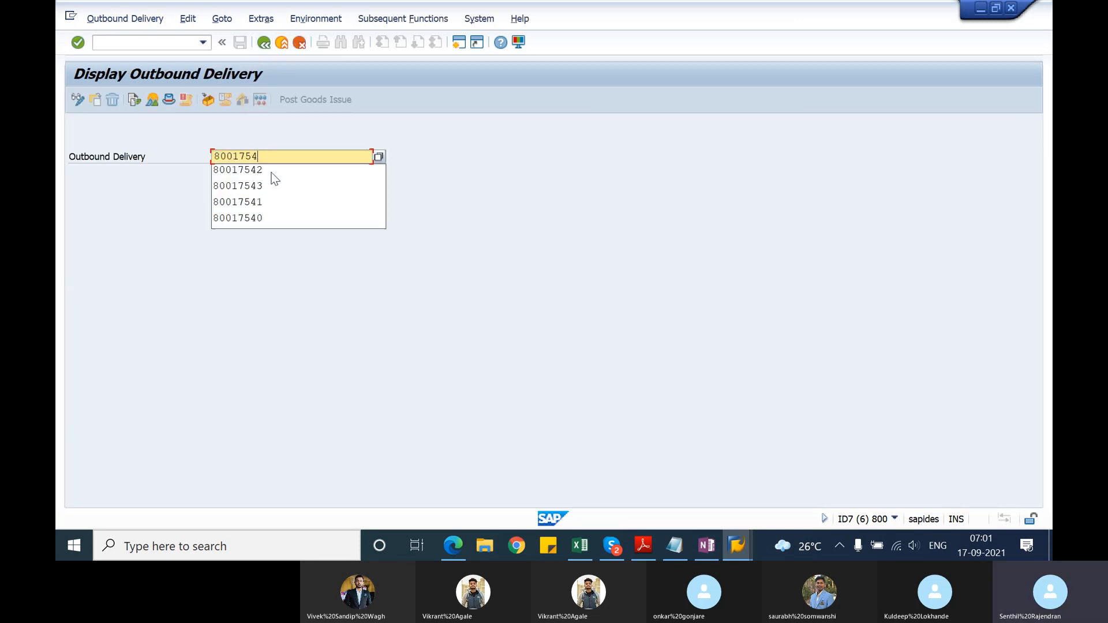
pyautogui.click(275, 179)
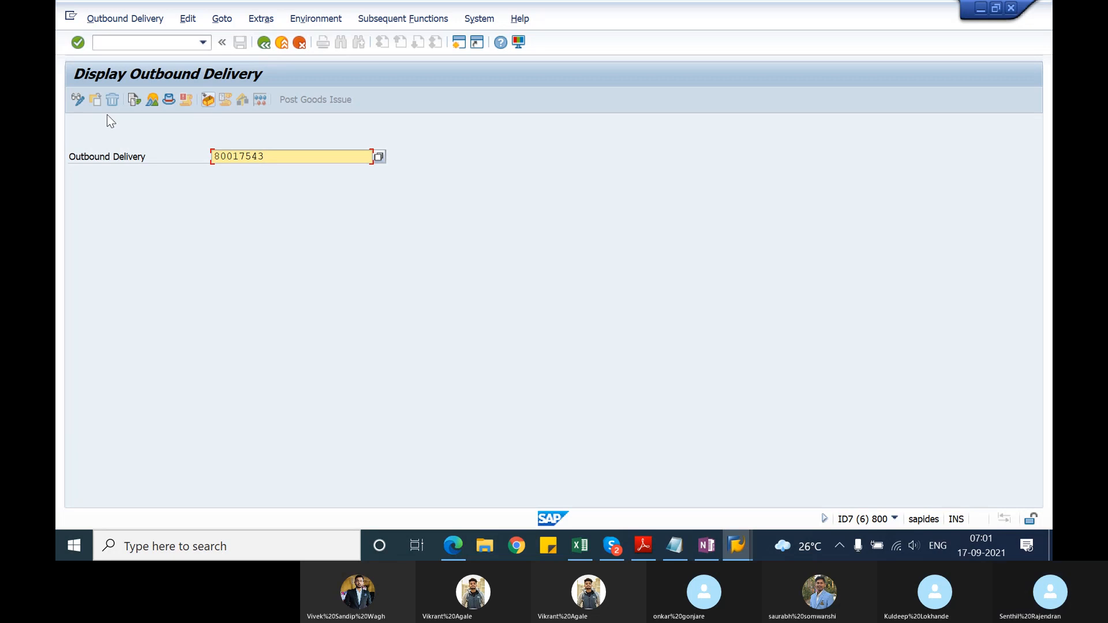
pyautogui.click(134, 100)
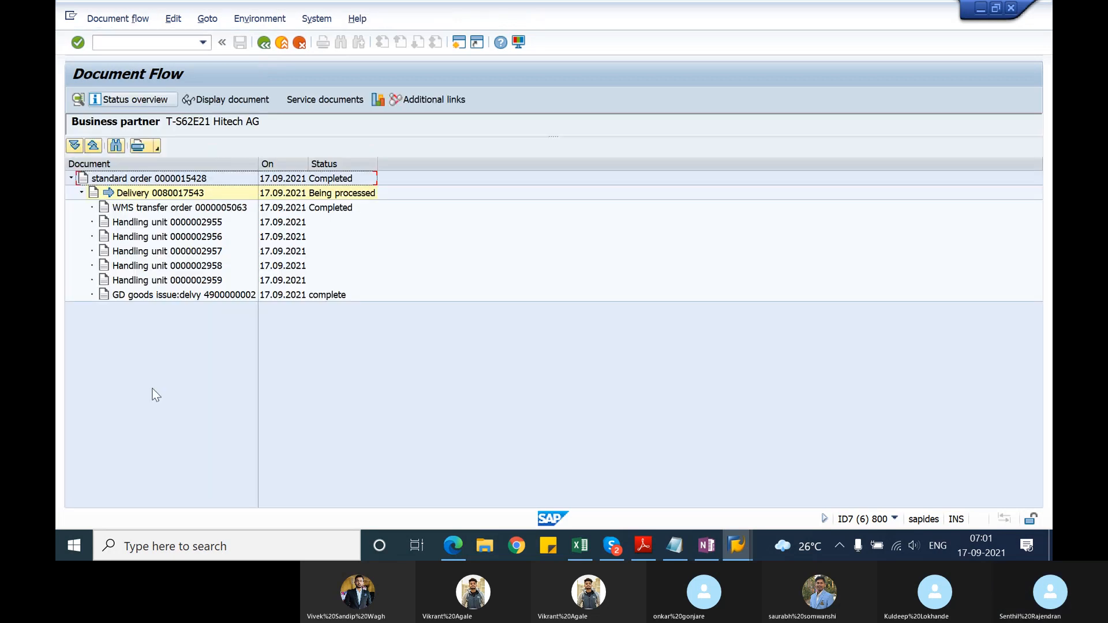
pyautogui.click(224, 295)
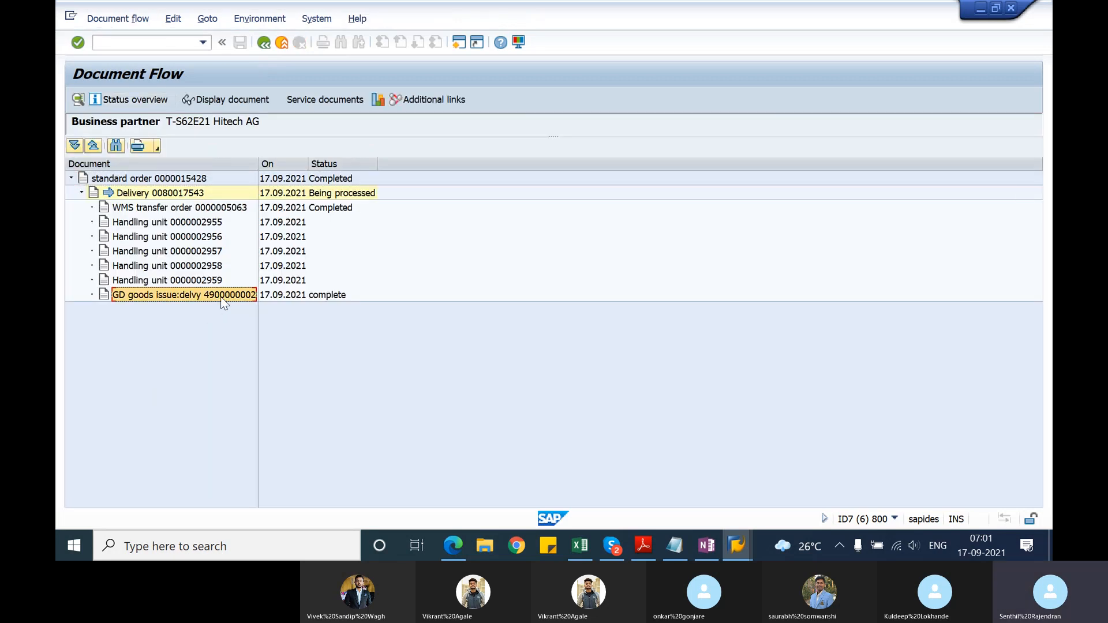
# Step: Switch to the Notepad notes and add the line "goods issue - VL06G" below the packing entry
pyautogui.hotkey('alt', 'Tab')
pyautogui.press('Tab')
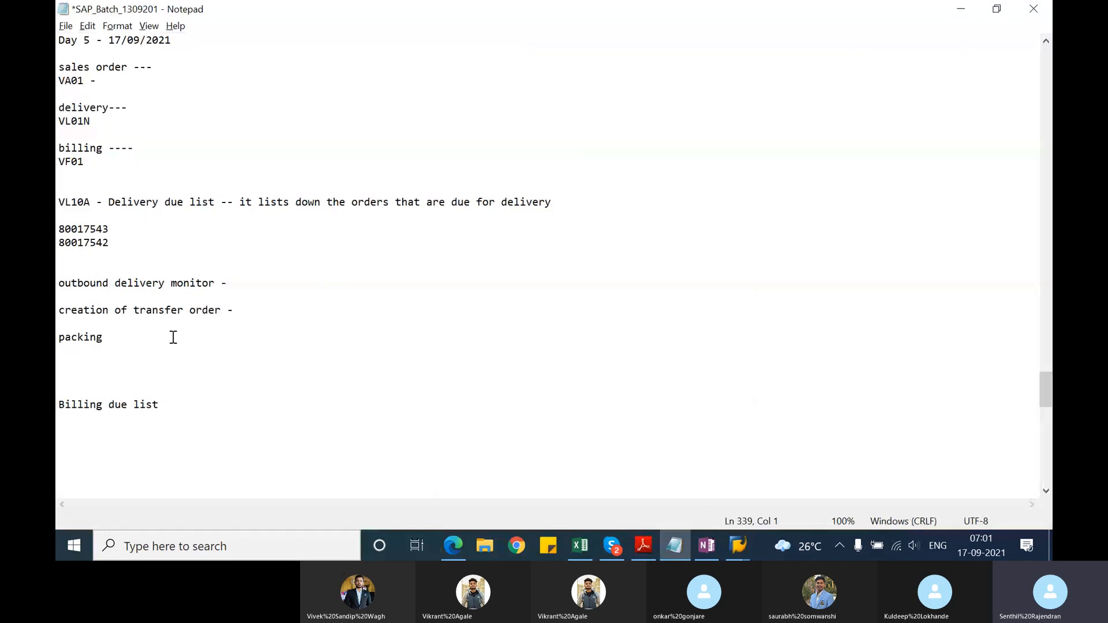
pyautogui.write('goods issue - VL06G')
# Step: Add the transaction code VL06P to the "creation of transfer order" line, keeping a blank line before packing
pyautogui.click(248, 317)
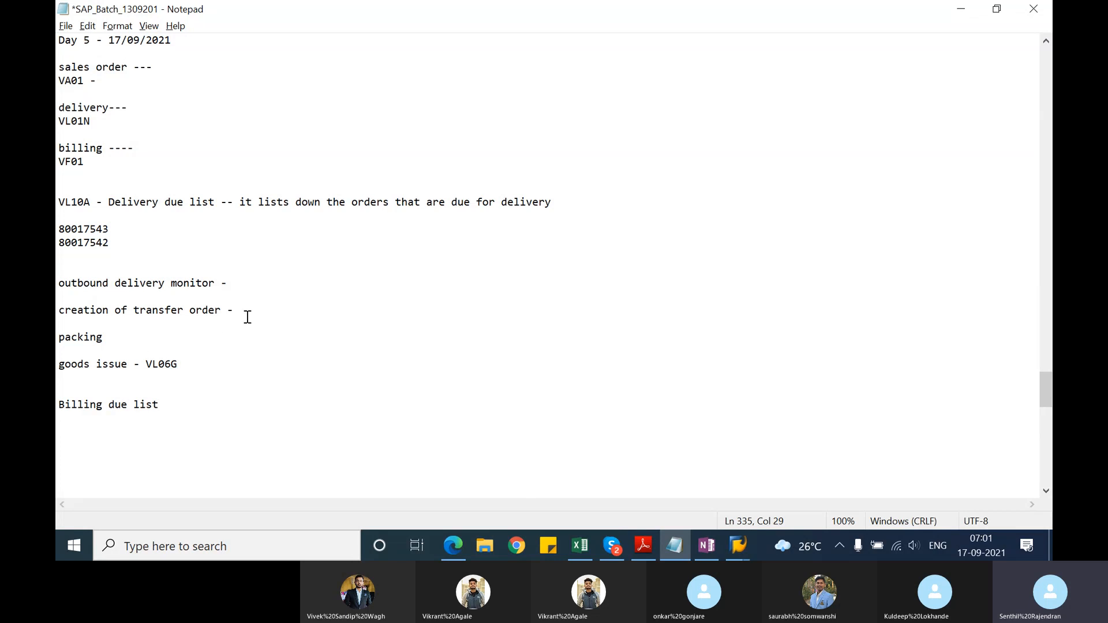
pyautogui.press('Delete')
pyautogui.write('VL')
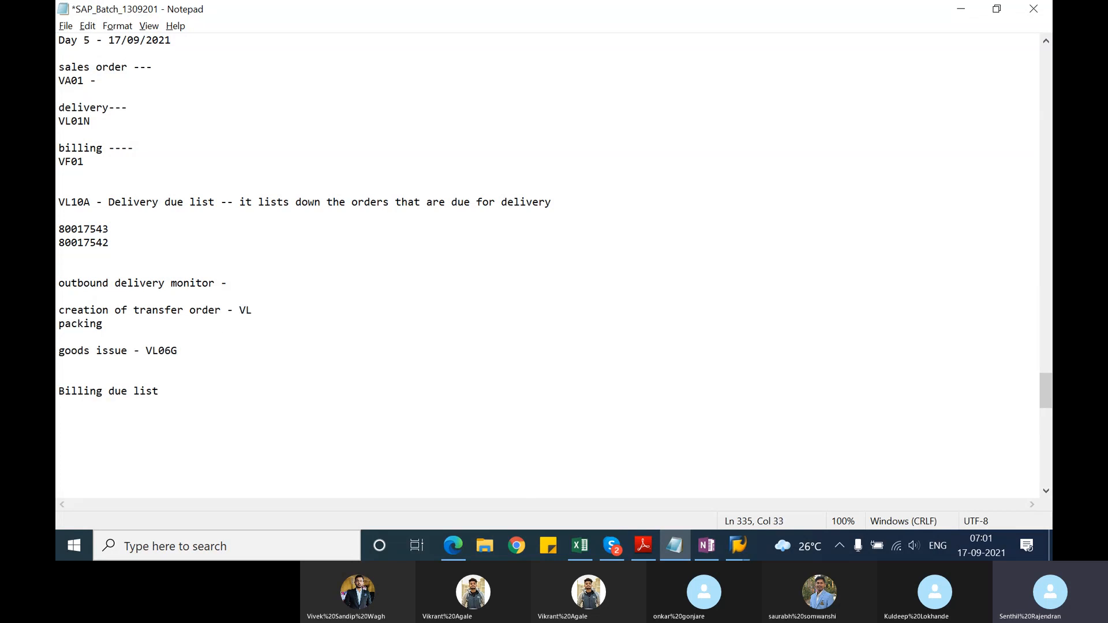
pyautogui.write('06P')
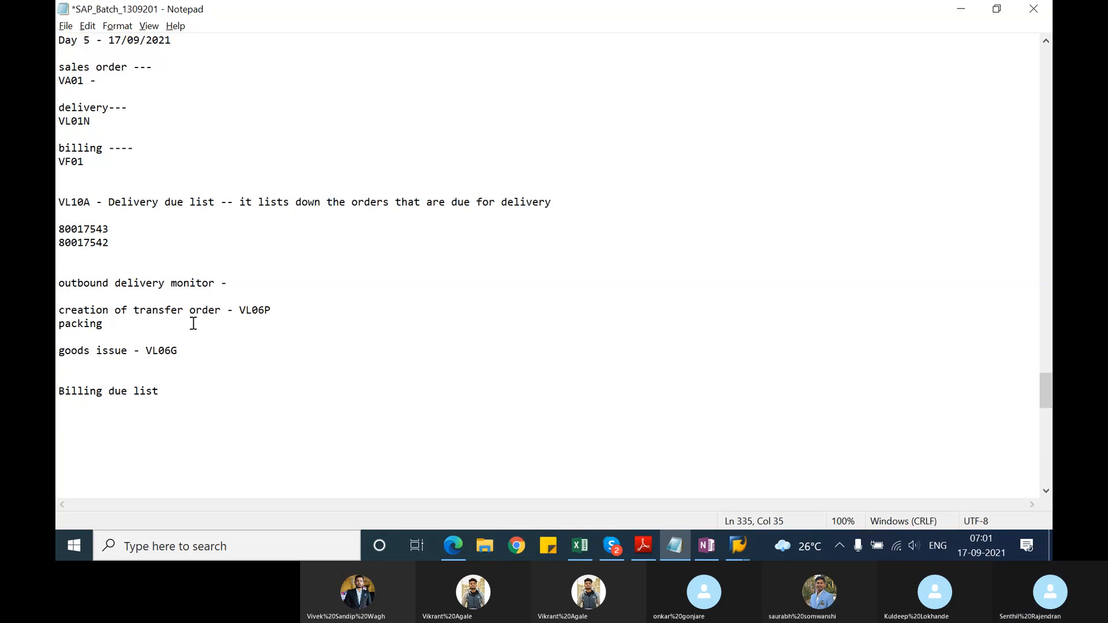
pyautogui.press('Return')
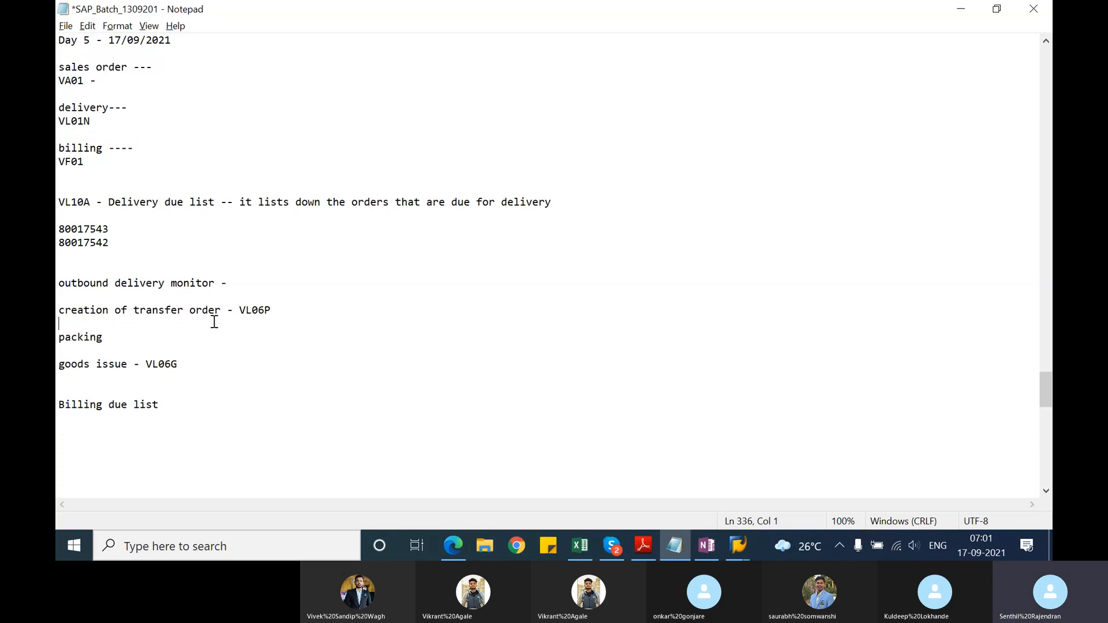
# Step: Complete the packing line in the notes as "packing - manually"
pyautogui.click(151, 337)
pyautogui.write('- ma')
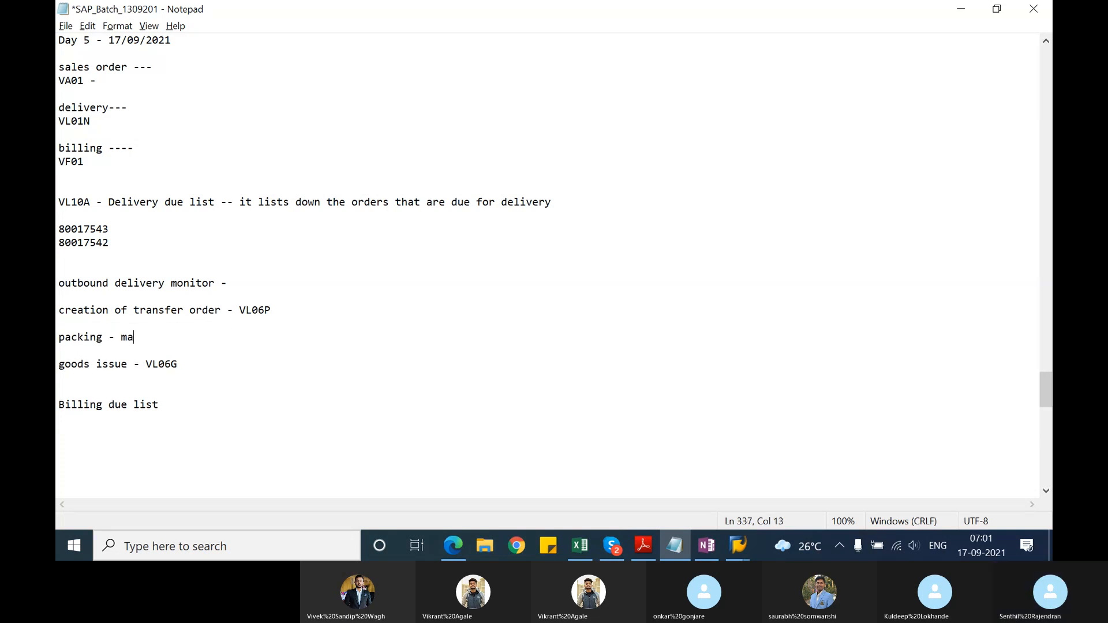
pyautogui.write('nually')
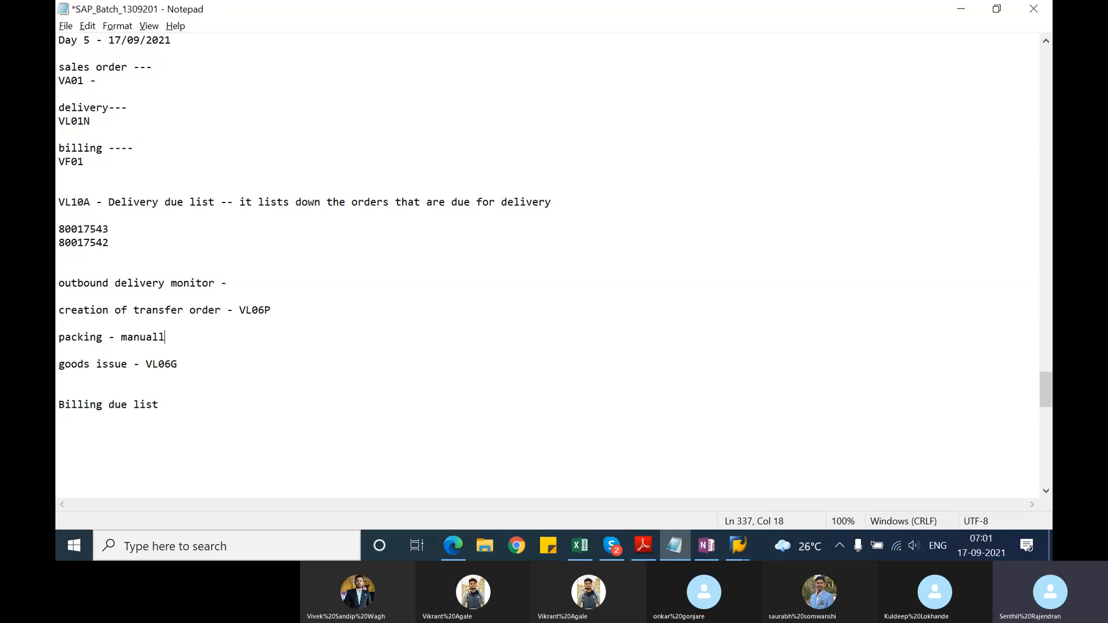
# Step: Note the transaction "VF04 -" beneath the "Billing due list" heading and highlight its code
pyautogui.click(86, 394)
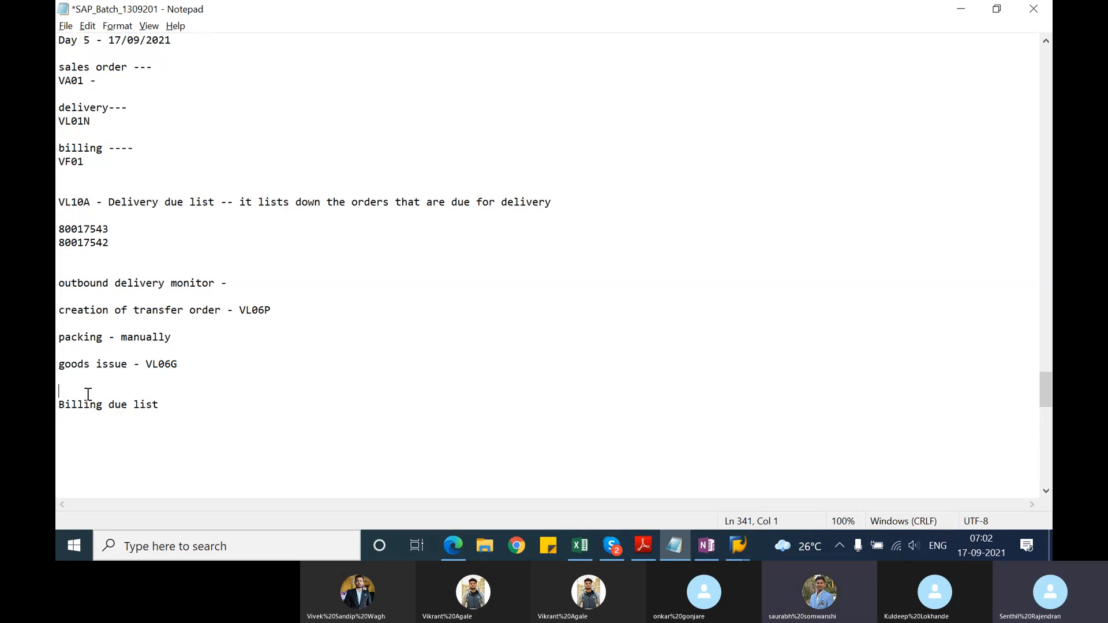
pyautogui.click(80, 427)
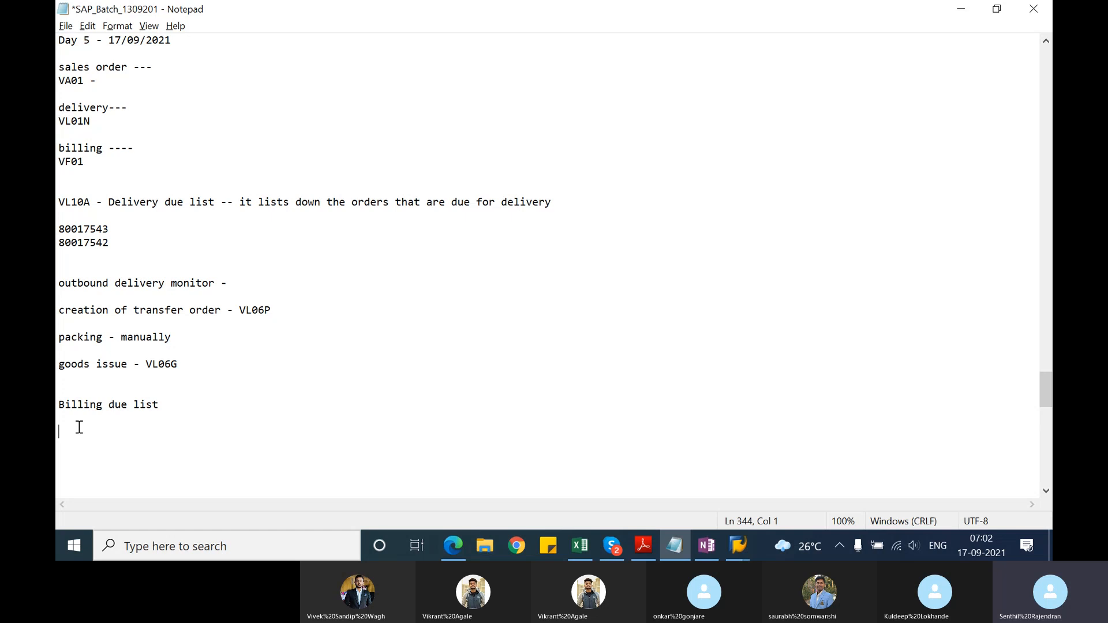
pyautogui.write('VF04 -')
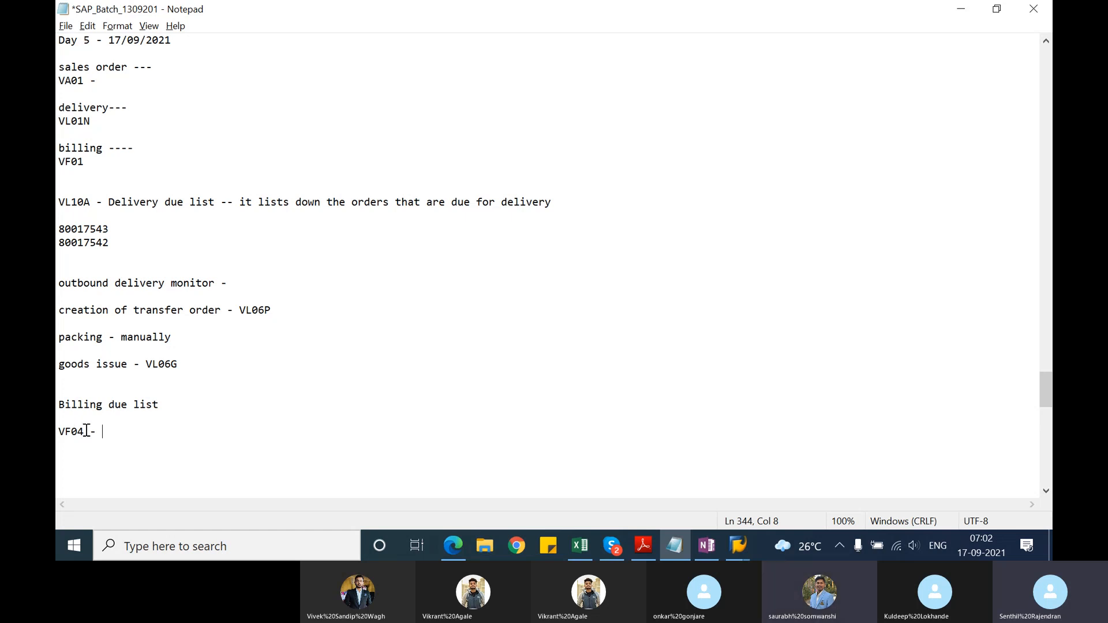
pyautogui.moveTo(85, 432); pyautogui.dragTo(58, 434)
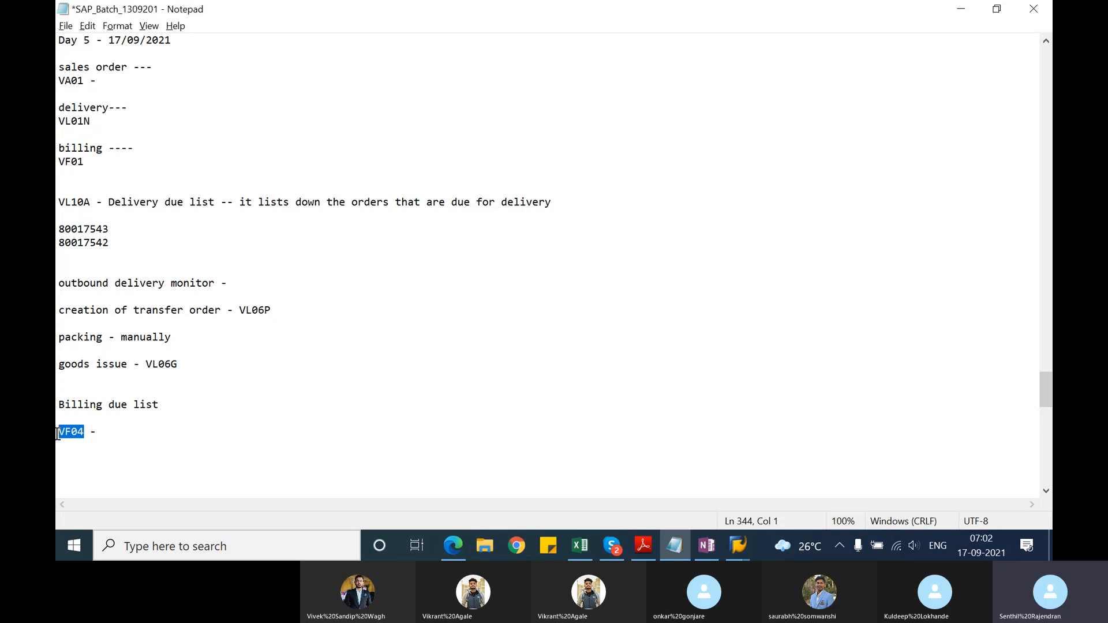
# Step: Switch back to SAP, leave the document flow and open VF04 - Process Billing Due List from the Sales and Distribution billing document transactions
pyautogui.hotkey('alt', 'Tab')
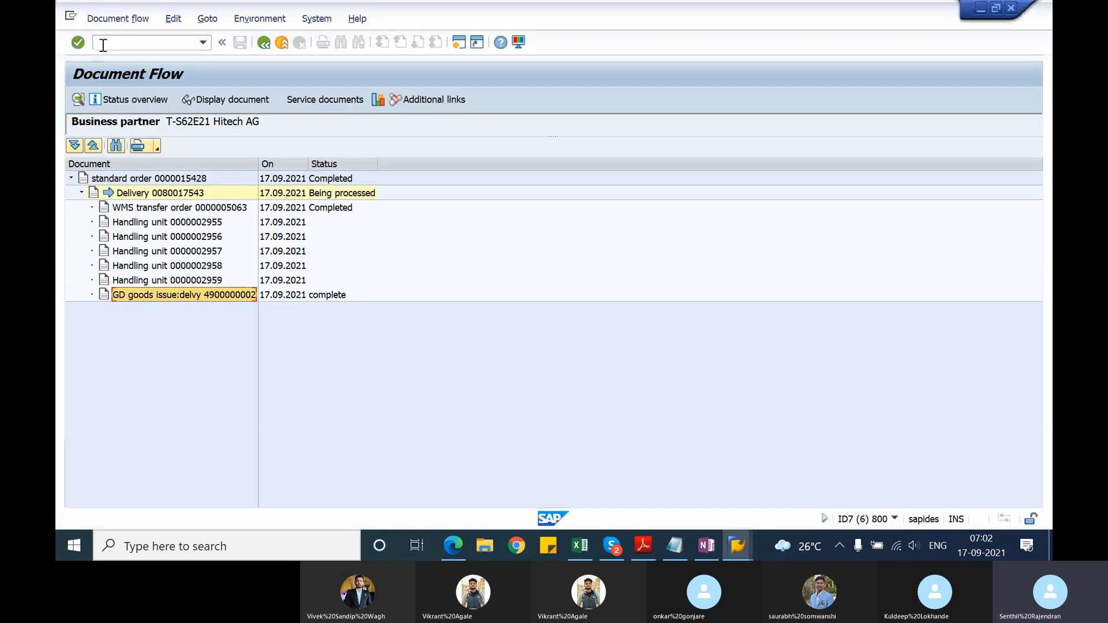
pyautogui.write('/nv')
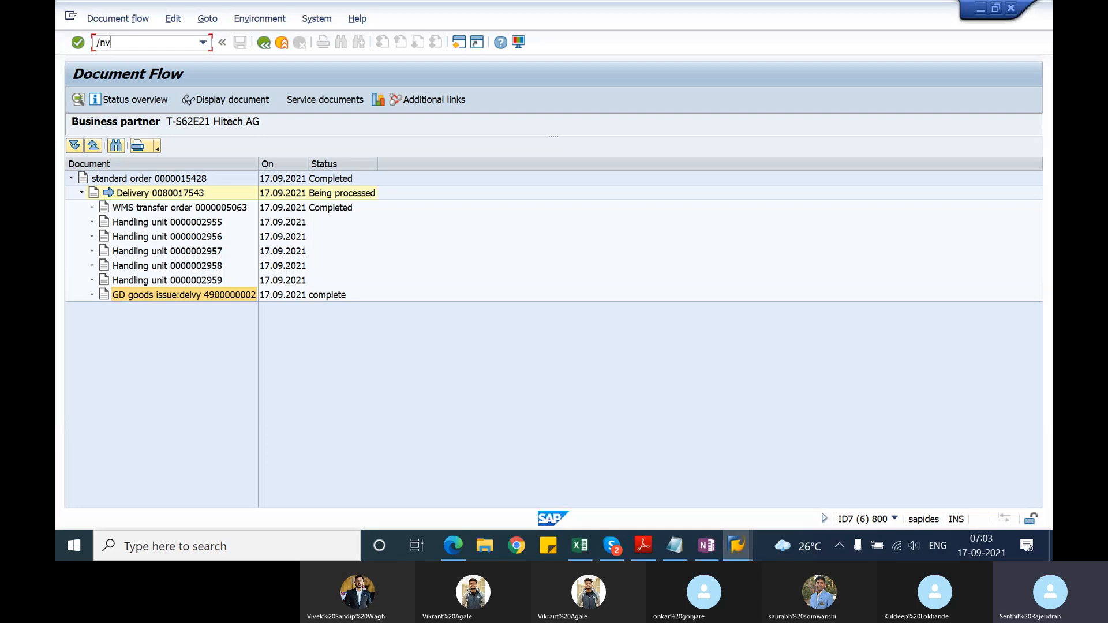
pyautogui.press('BackSpace')
pyautogui.press('Return')
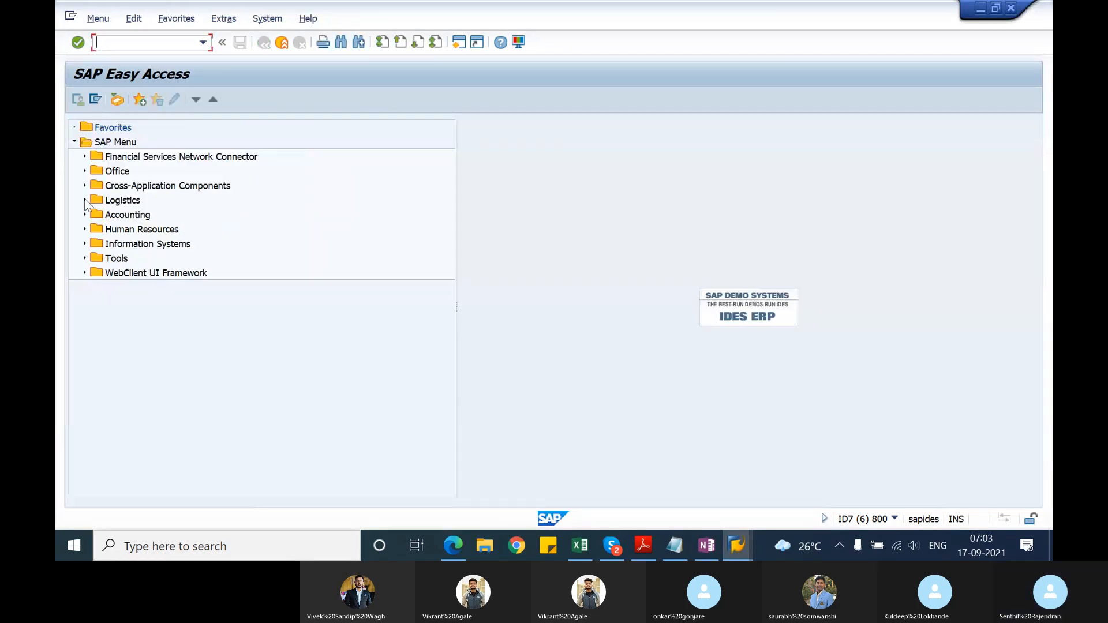
pyautogui.click(85, 201)
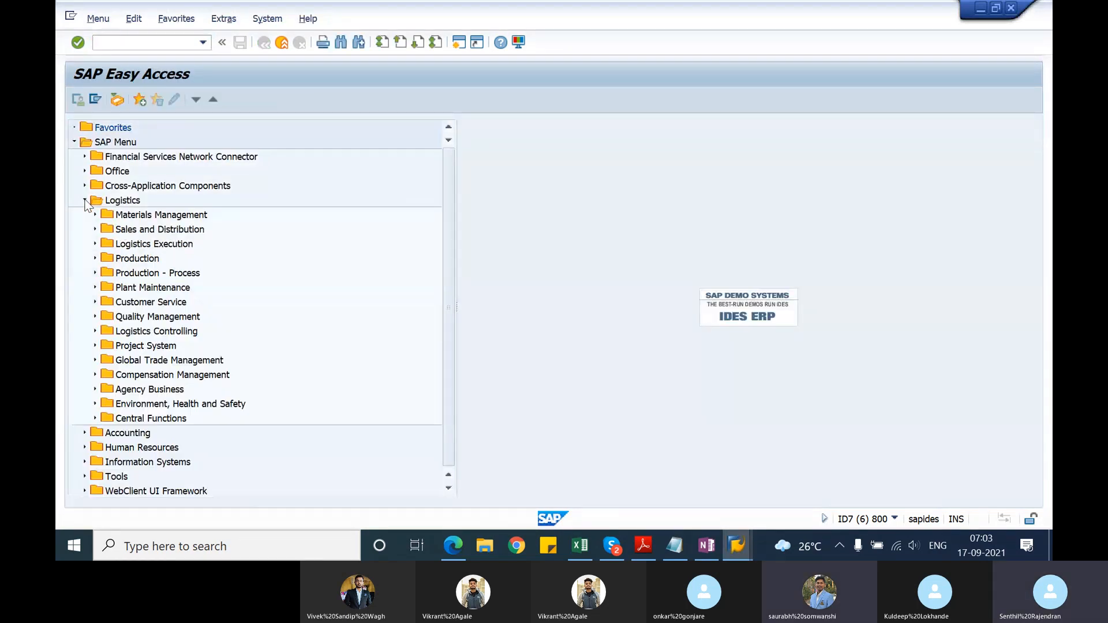
pyautogui.click(95, 229)
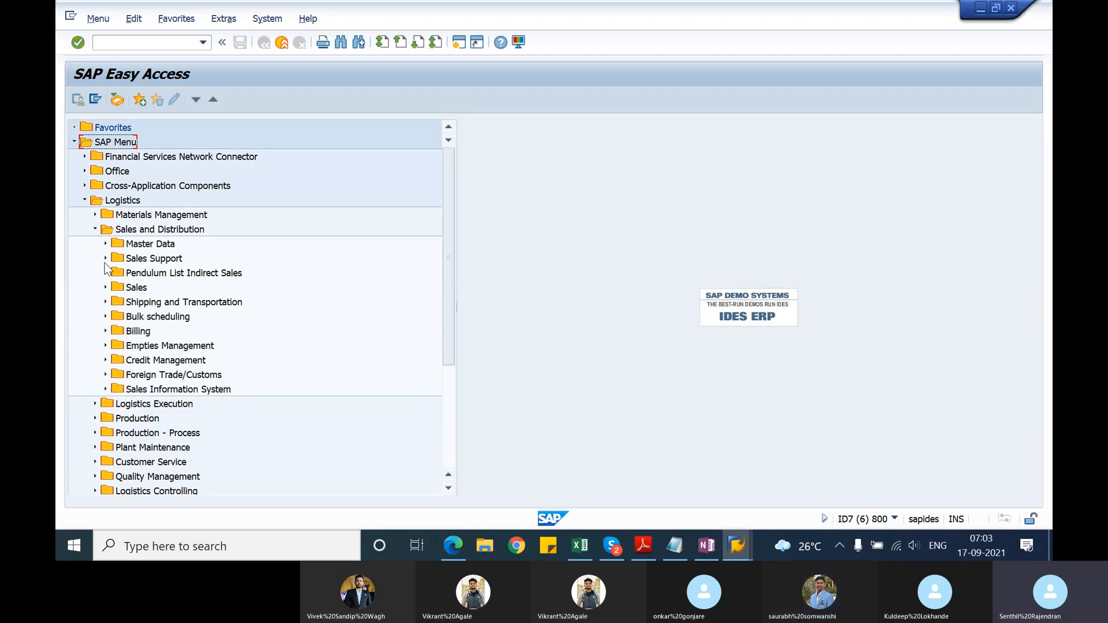
pyautogui.click(105, 331)
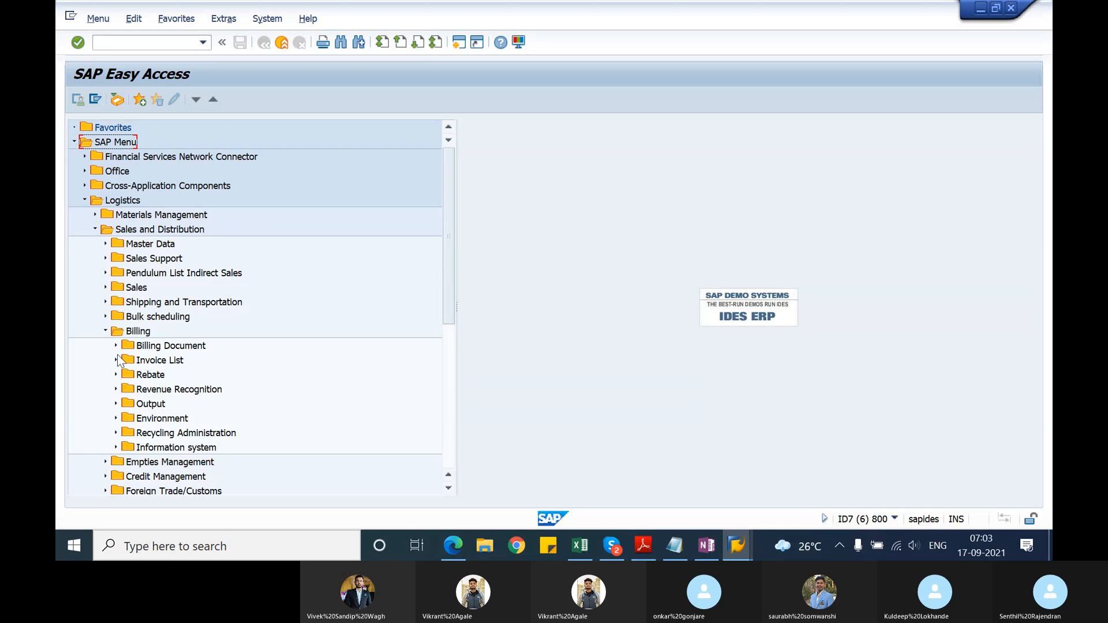
pyautogui.click(116, 346)
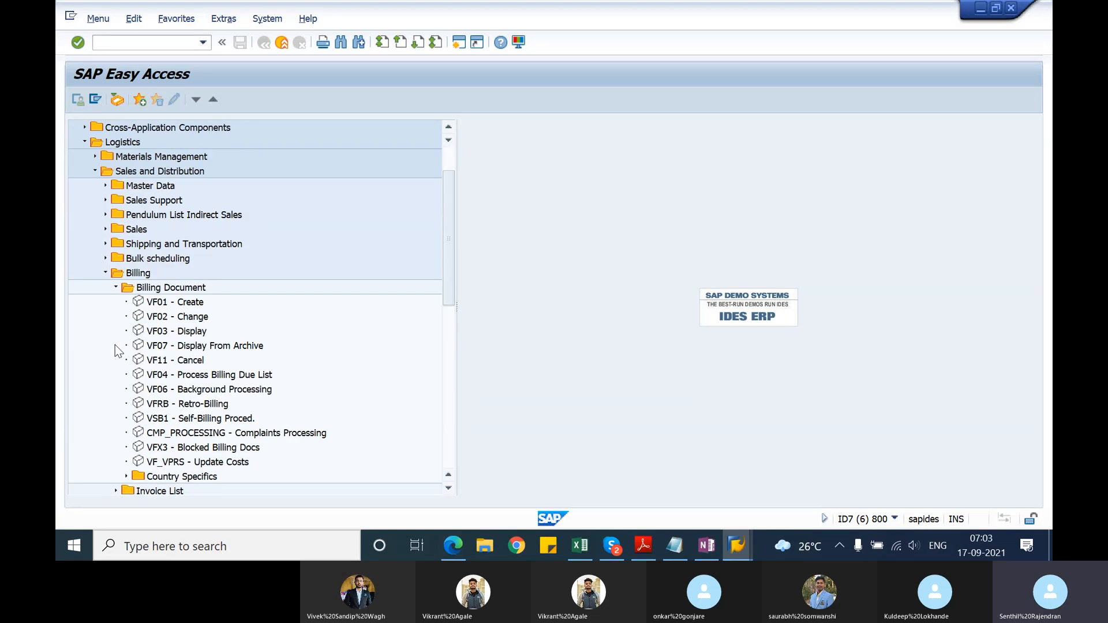
pyautogui.doubleClick(162, 376)
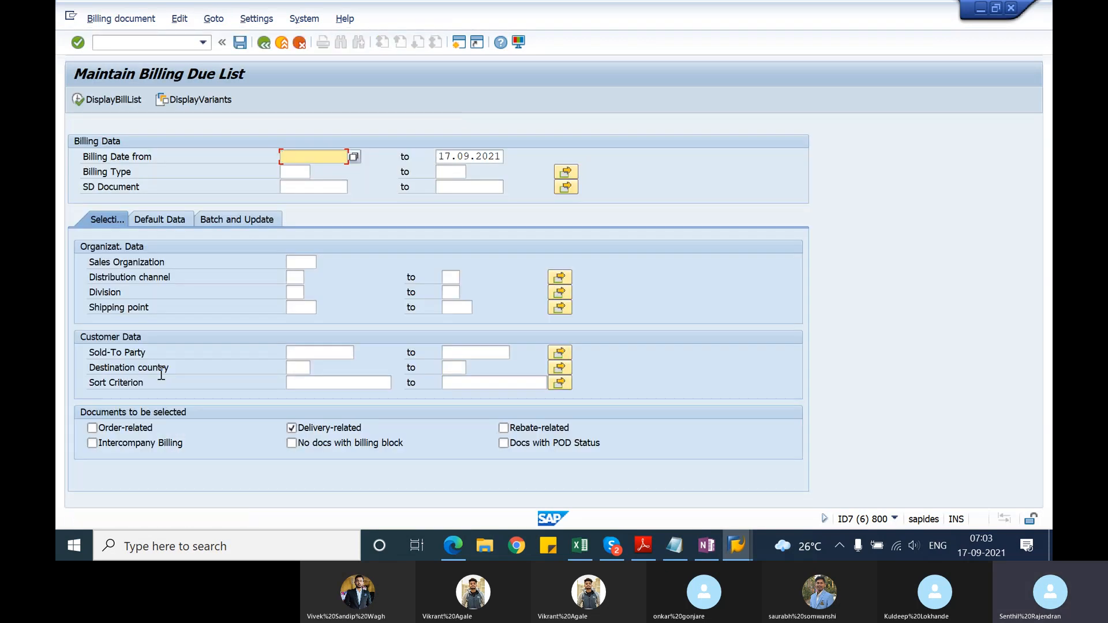
# Step: Set the billing date range from 17.09.2021 to 30.09.2021
pyautogui.write('17.09.2021')
pyautogui.press('Tab')
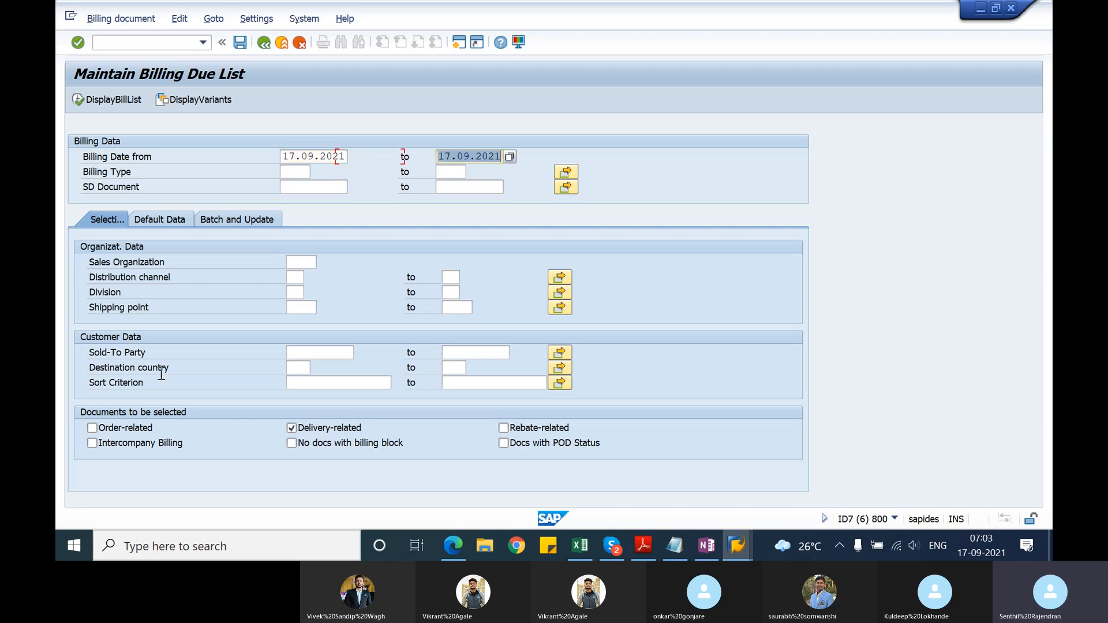
pyautogui.press('Left')
pyautogui.press('Left')
pyautogui.press('Left')
pyautogui.press('Left')
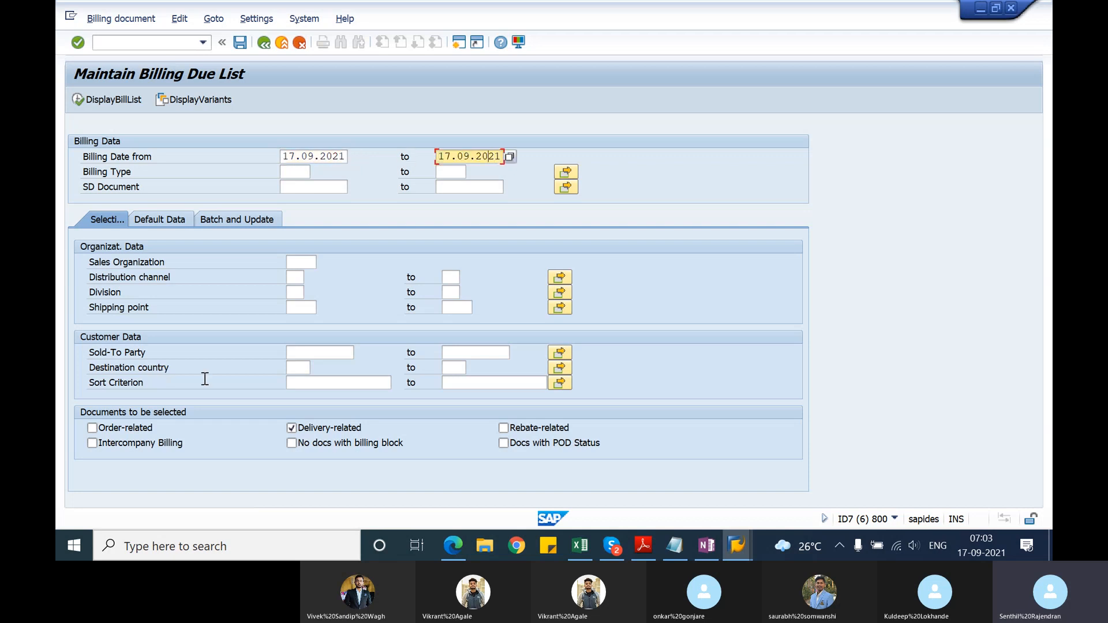
pyautogui.press('Home')
pyautogui.press('Delete')
pyautogui.press('Delete')
pyautogui.write('30')
# Step: Review the organizational and default data selections, leave them empty, and display the billing list for delivery-related documents
pyautogui.click(300, 261)
pyautogui.click(296, 278)
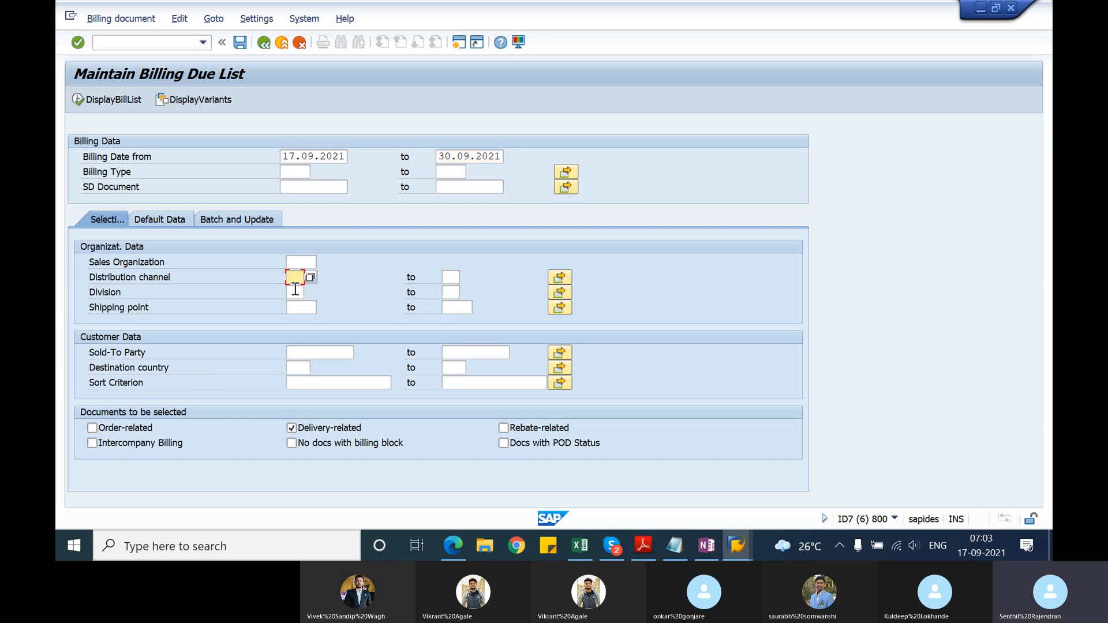
pyautogui.click(295, 292)
pyautogui.click(181, 221)
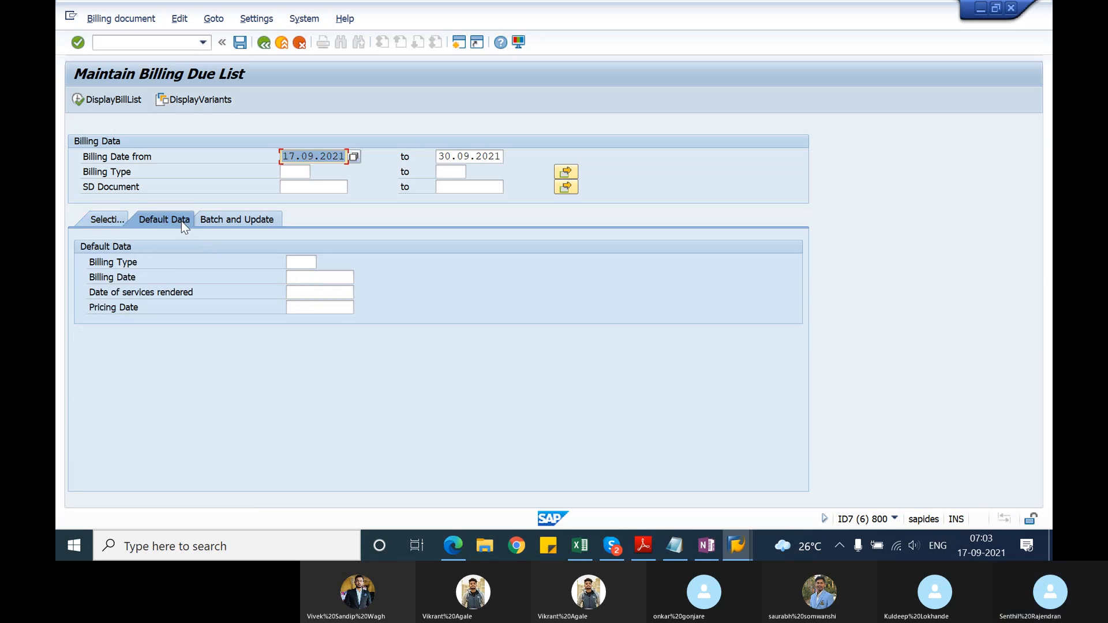
pyautogui.click(113, 219)
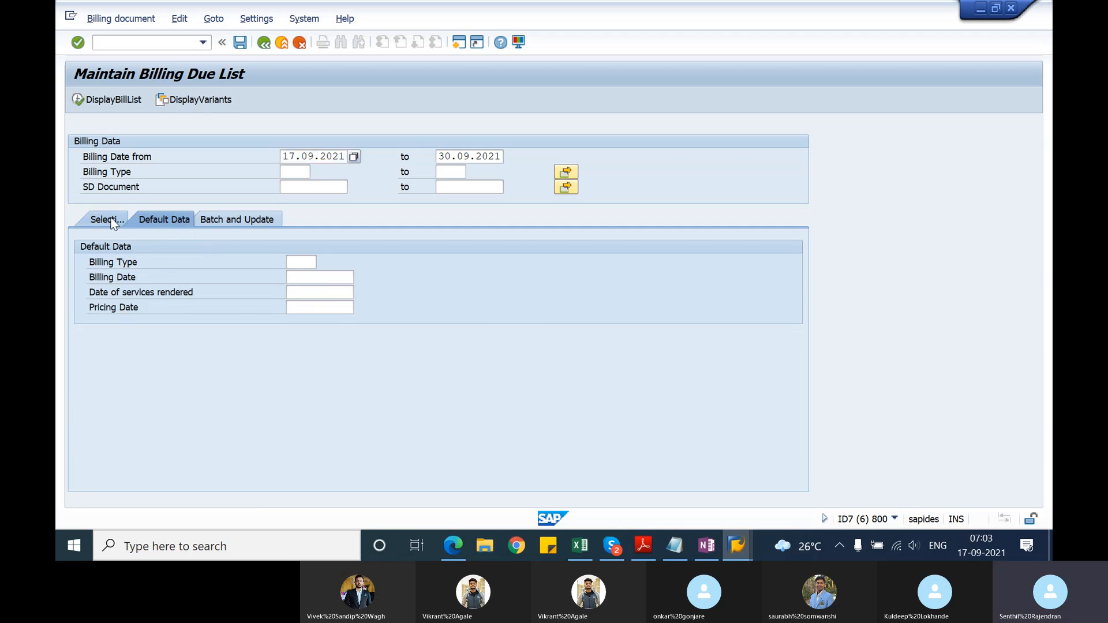
pyautogui.click(331, 190)
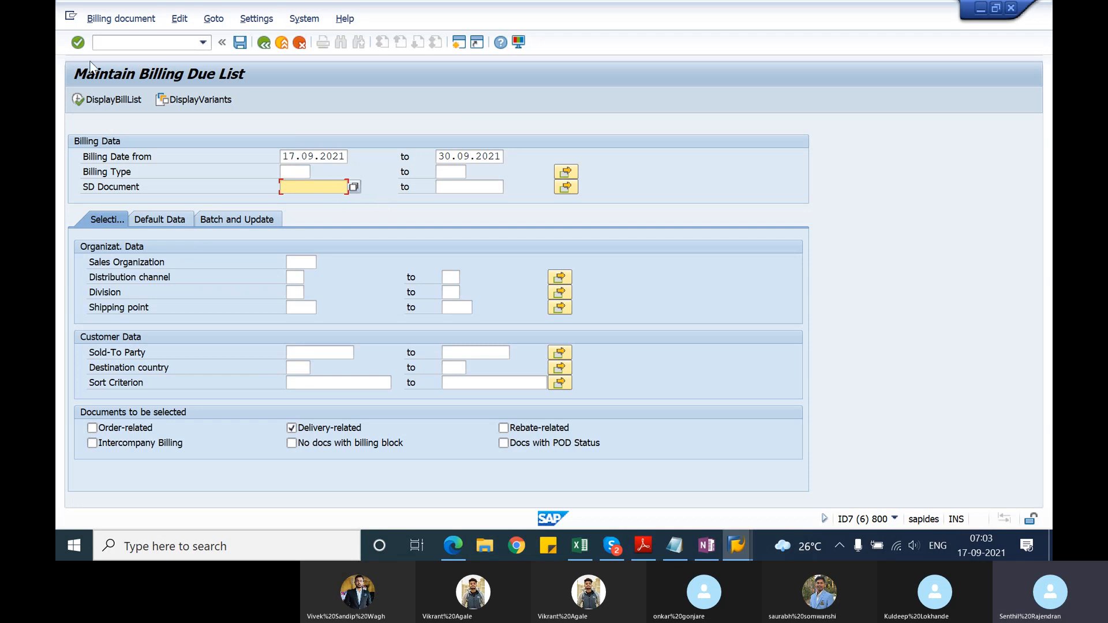
pyautogui.click(97, 102)
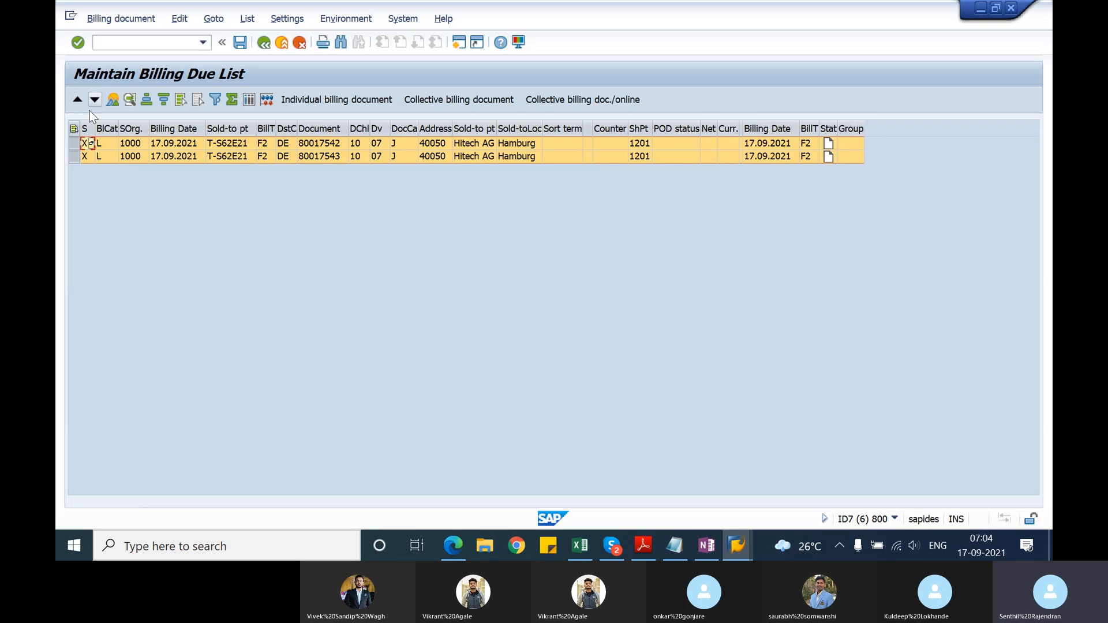
pyautogui.click(333, 144)
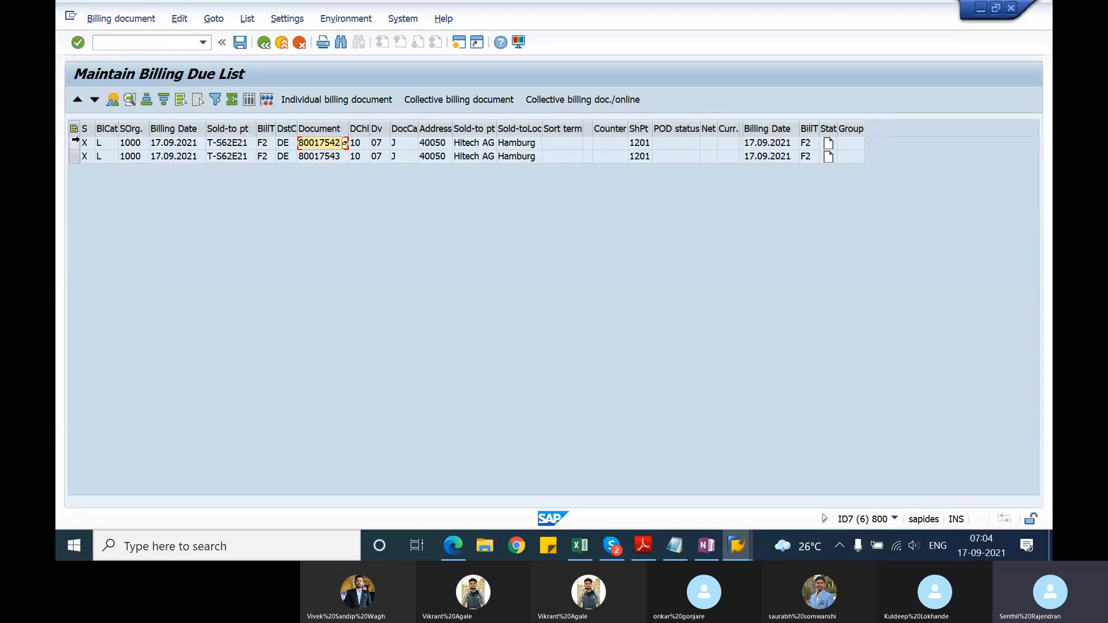
pyautogui.click(74, 143)
pyautogui.moveTo(75, 142); pyautogui.dragTo(74, 156)
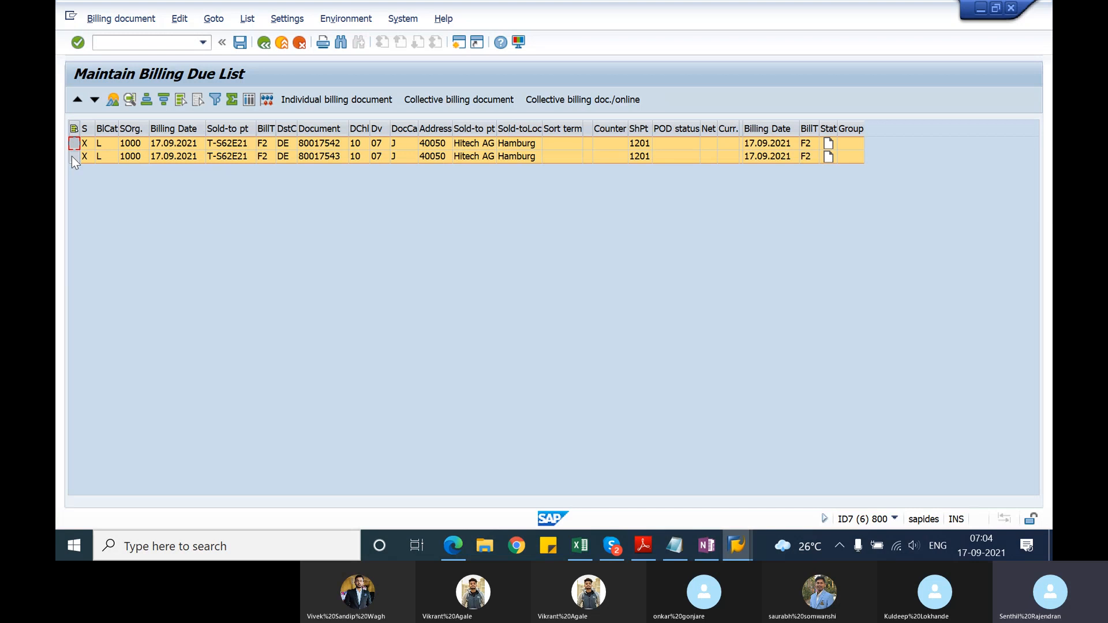
pyautogui.click(227, 261)
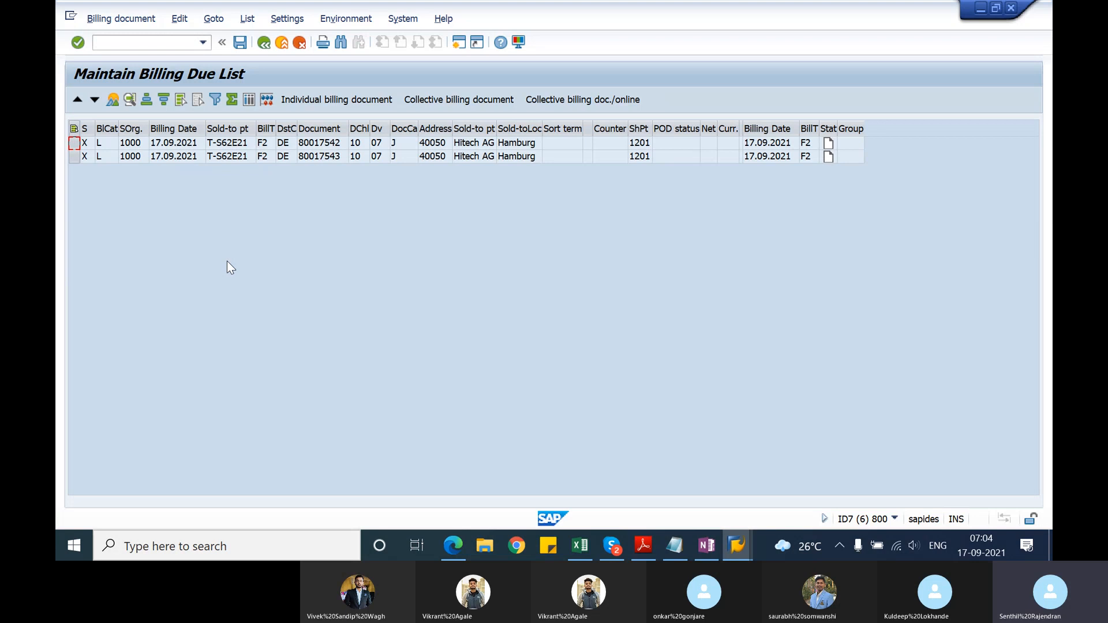
# Step: Switch to the Notepad notes and add the heading "criteria for collective billing" beneath the VF04 line, followed by a blank line
pyautogui.hotkey('alt', 'Tab')
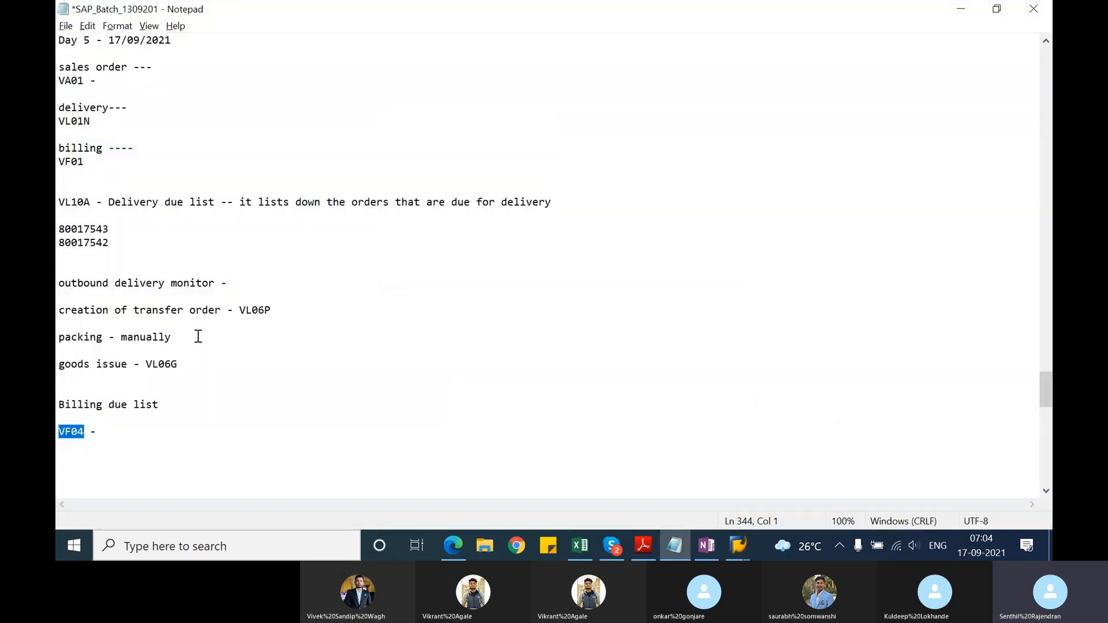
pyautogui.click(91, 453)
pyautogui.write('criteria for ')
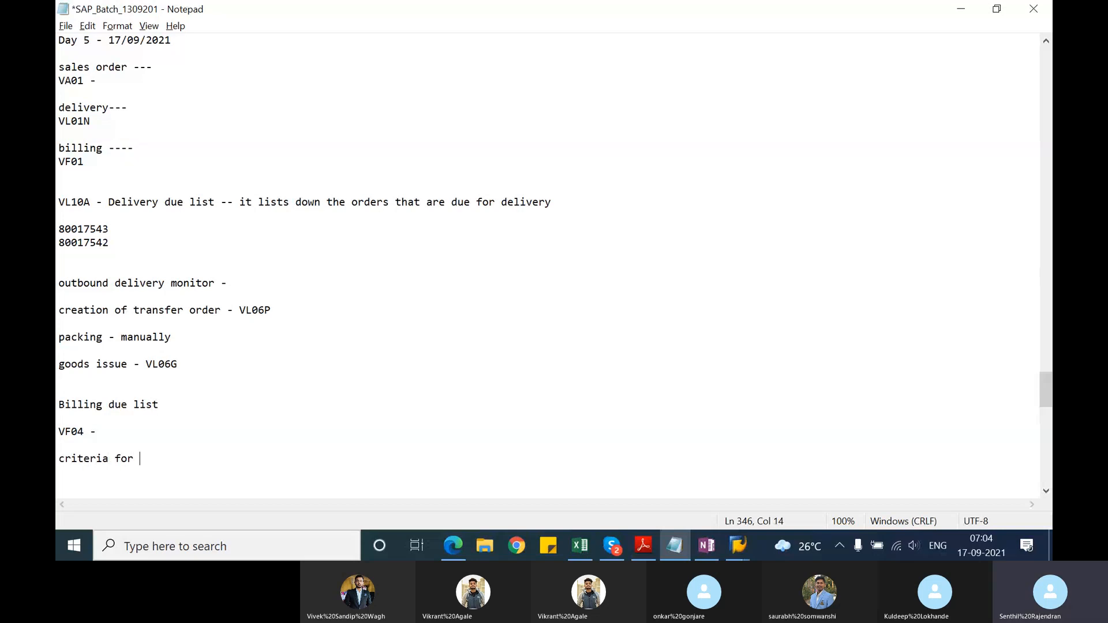
pyautogui.write('collective ')
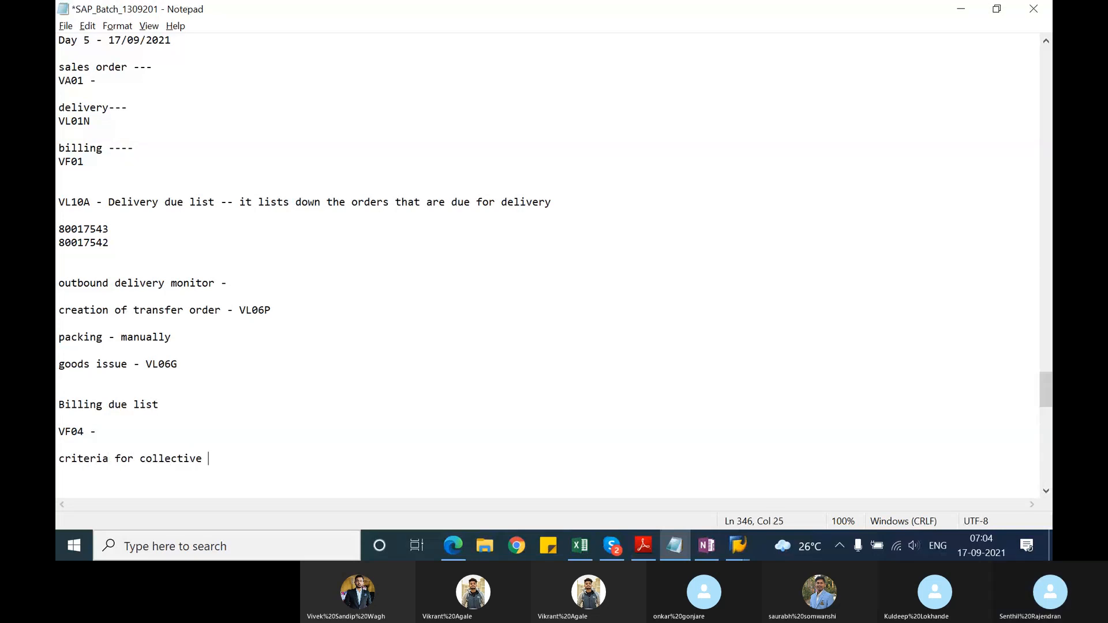
pyautogui.write('billing')
pyautogui.press('Return')
pyautogui.press('BackSpace')
pyautogui.press('BackSpace')
pyautogui.press('BackSpace')
pyautogui.press('BackSpace')
pyautogui.press('BackSpace')
pyautogui.write('ling')
pyautogui.press('Return')
pyautogui.press('Return')
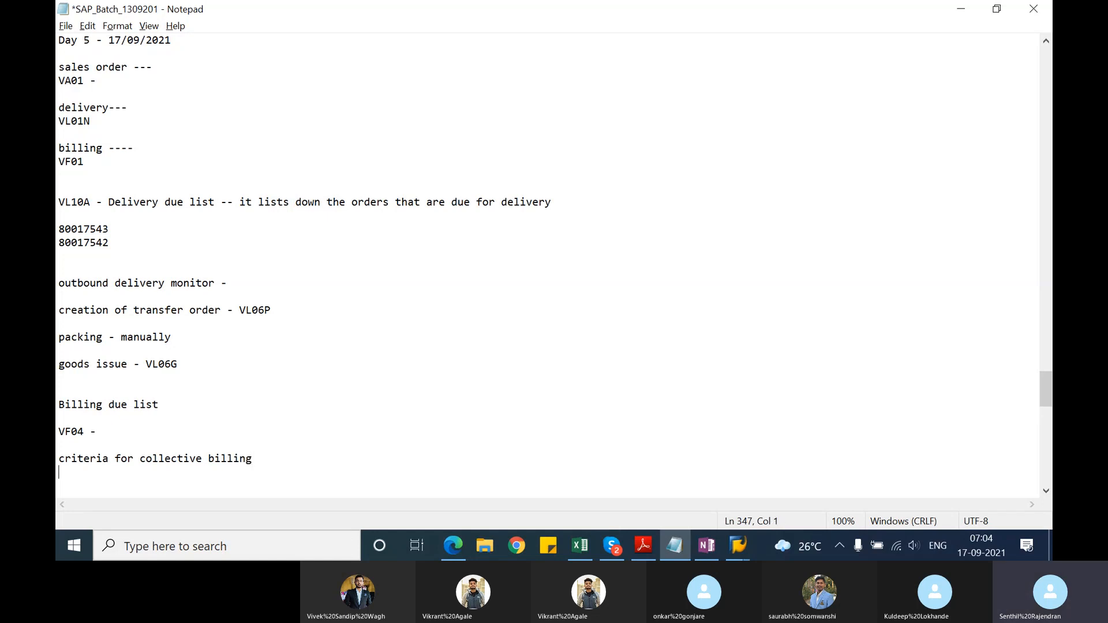
# Step: List the first two criteria as "1. Billing due date" and "2. payer should be same"
pyautogui.write('1. ')
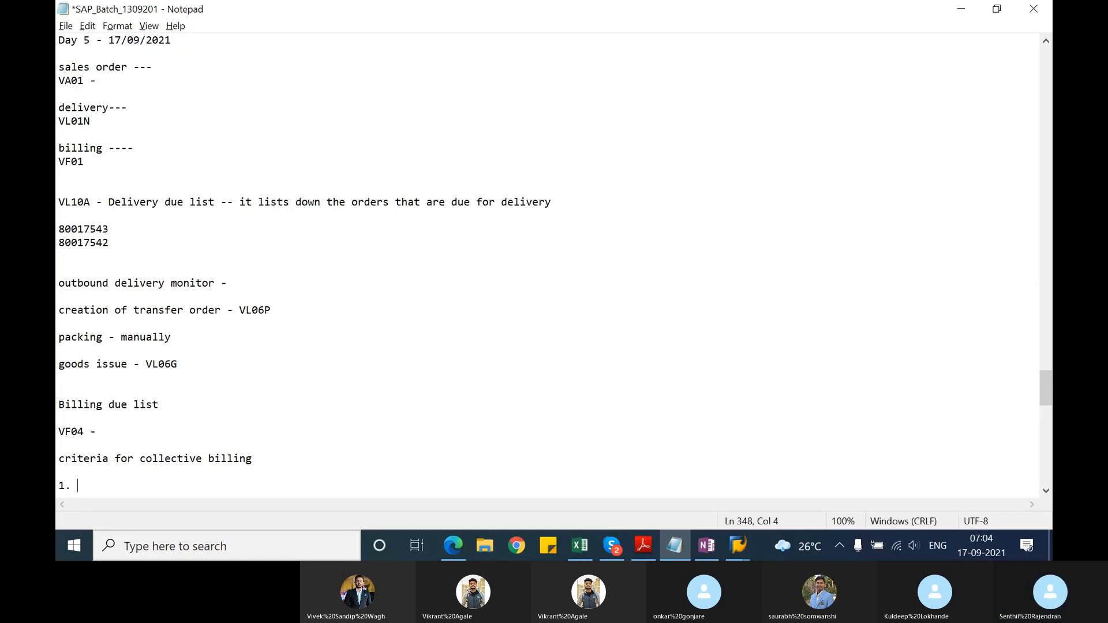
pyautogui.write('Billing due date')
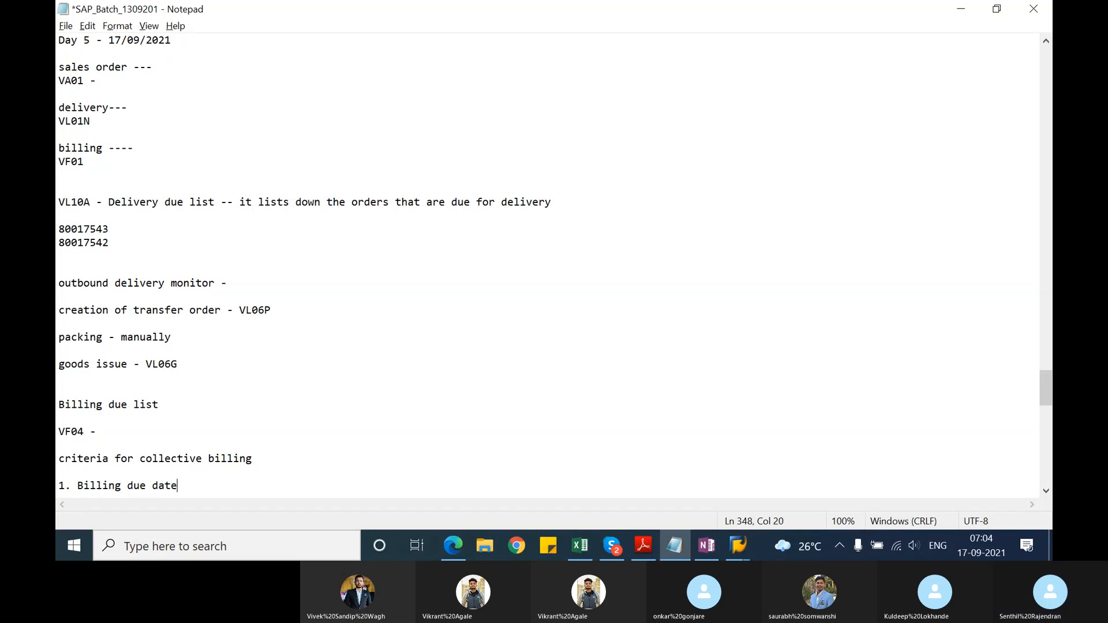
pyautogui.press('Return')
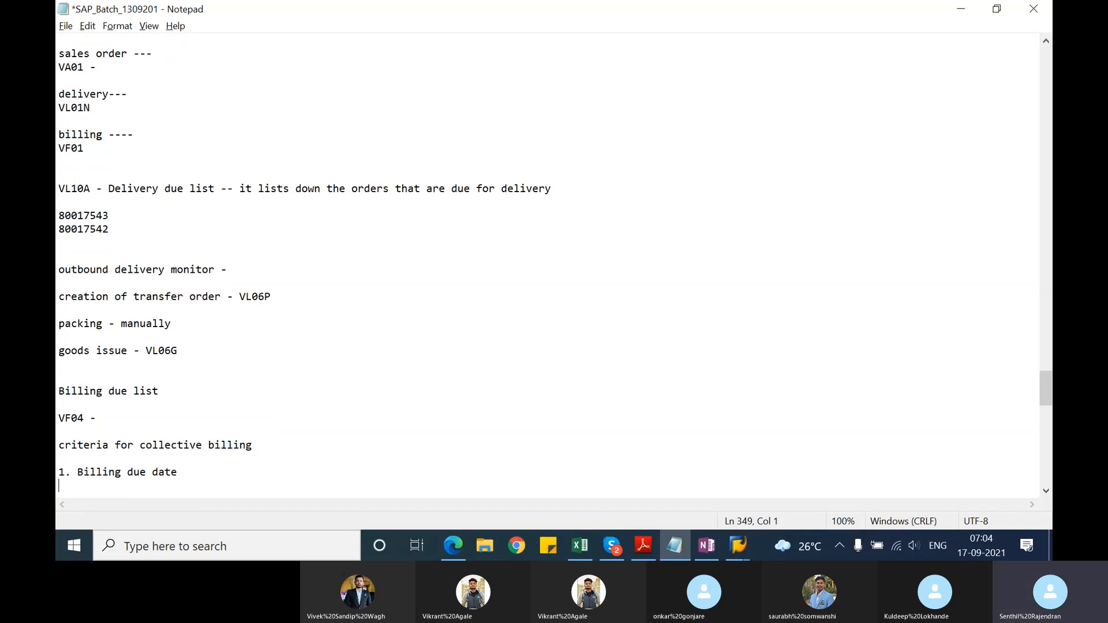
pyautogui.write('2. payer should be same')
pyautogui.press('Return')
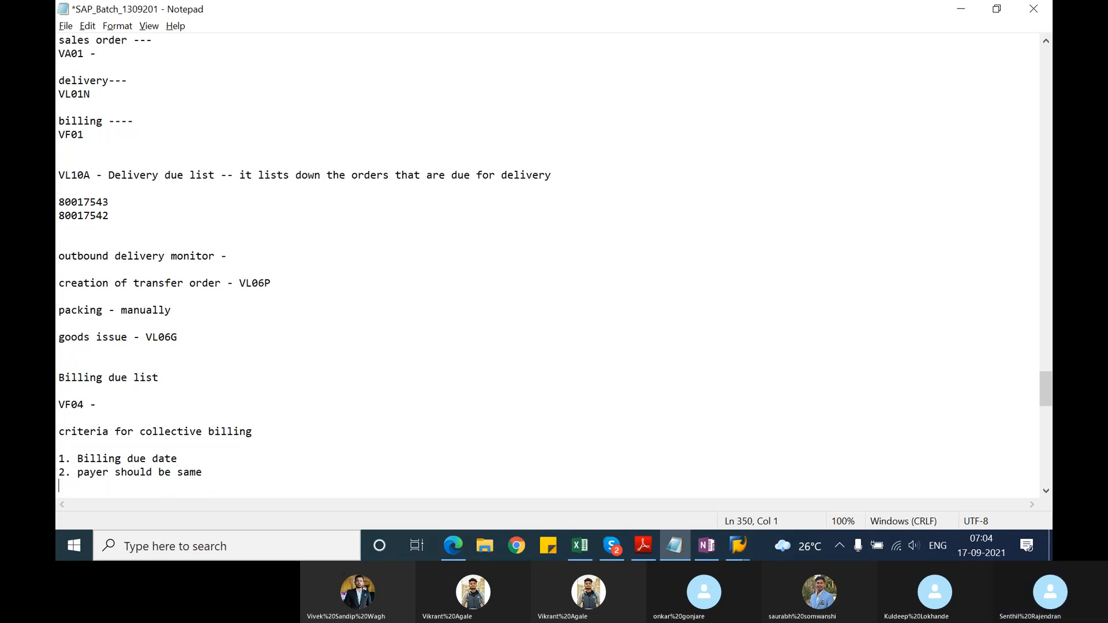
# Step: Add the criteria "3. terms of payment should be same" and "4. destination country" to the list
pyautogui.write('3. terms of pa')
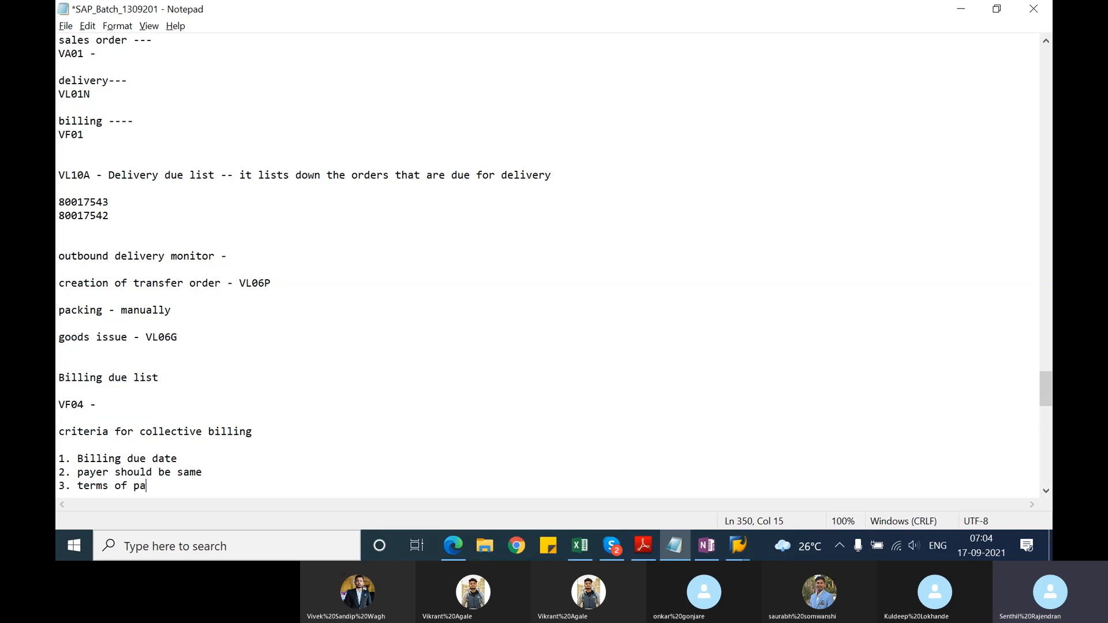
pyautogui.write('yment ')
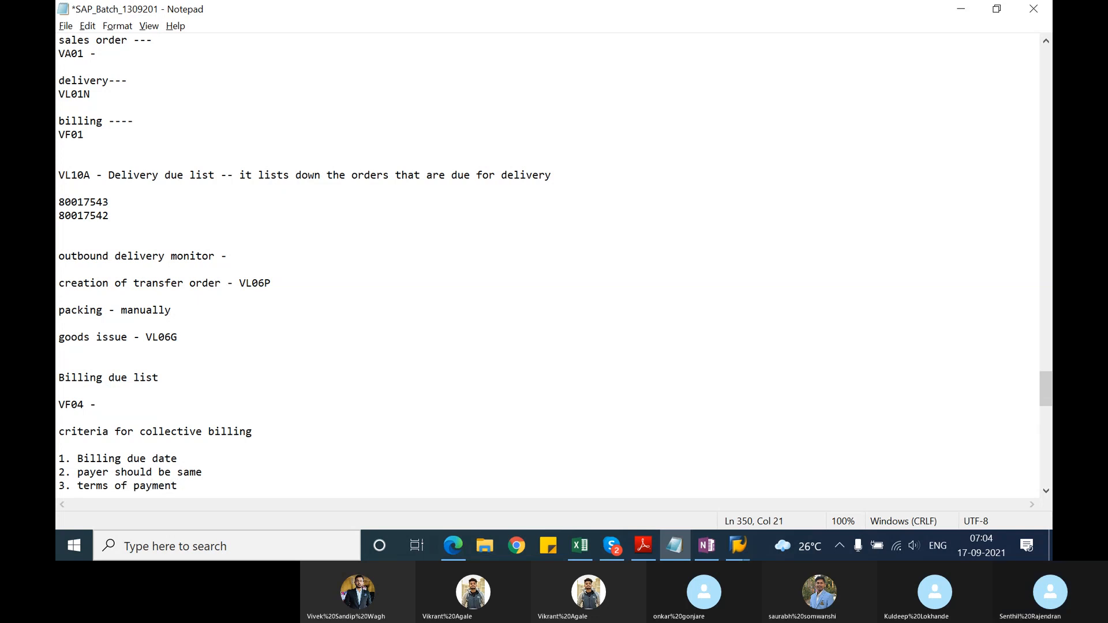
pyautogui.write('should be same')
pyautogui.press('Return')
pyautogui.write('4. d')
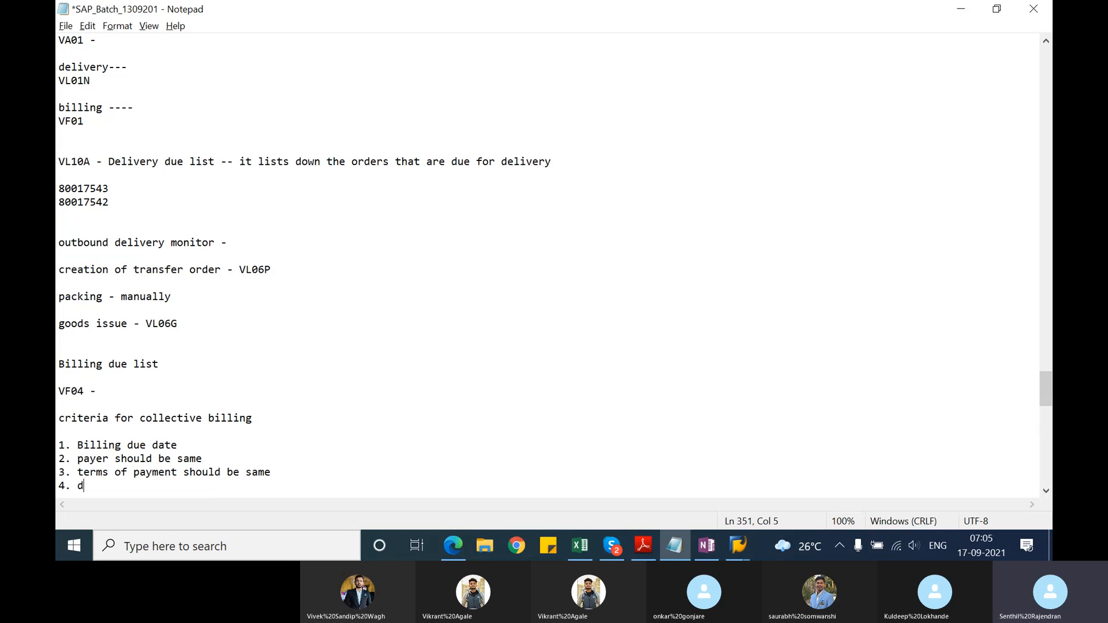
pyautogui.write('entination country')
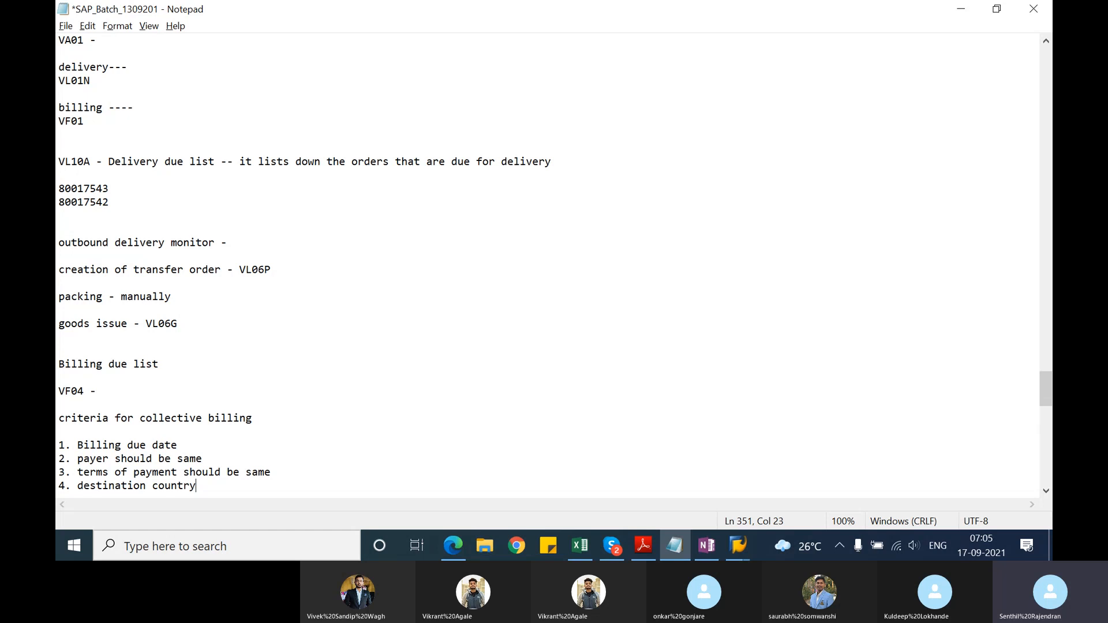
# Step: Switch back to SAP, widen the selection indicator column, and create a collective billing document for both listed deliveries
pyautogui.hotkey('alt', 'Tab')
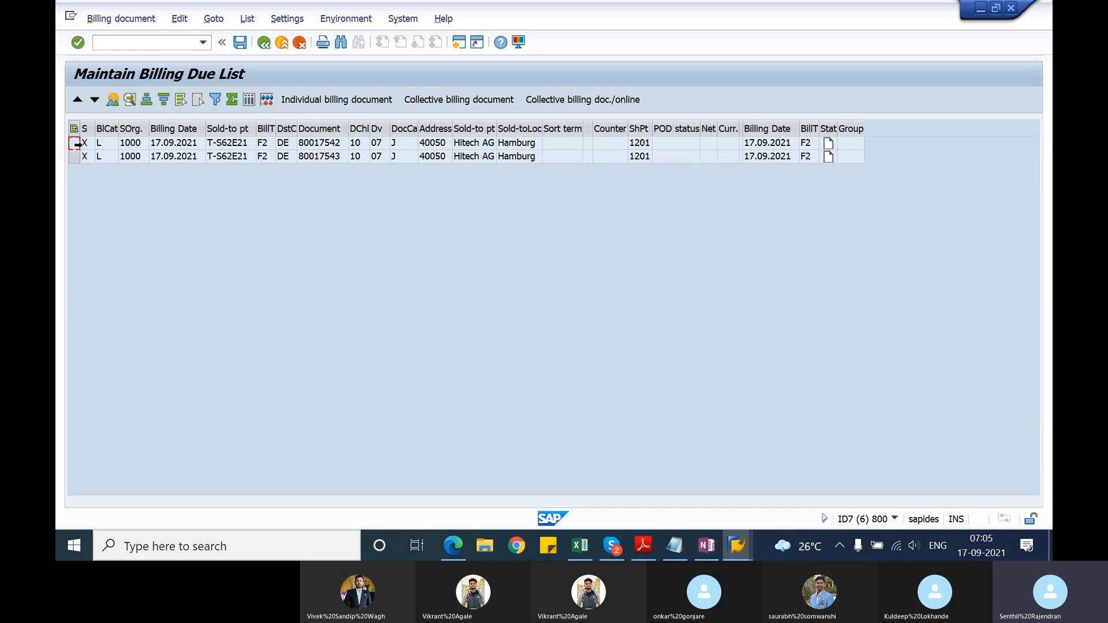
pyautogui.moveTo(95, 127); pyautogui.dragTo(116, 127)
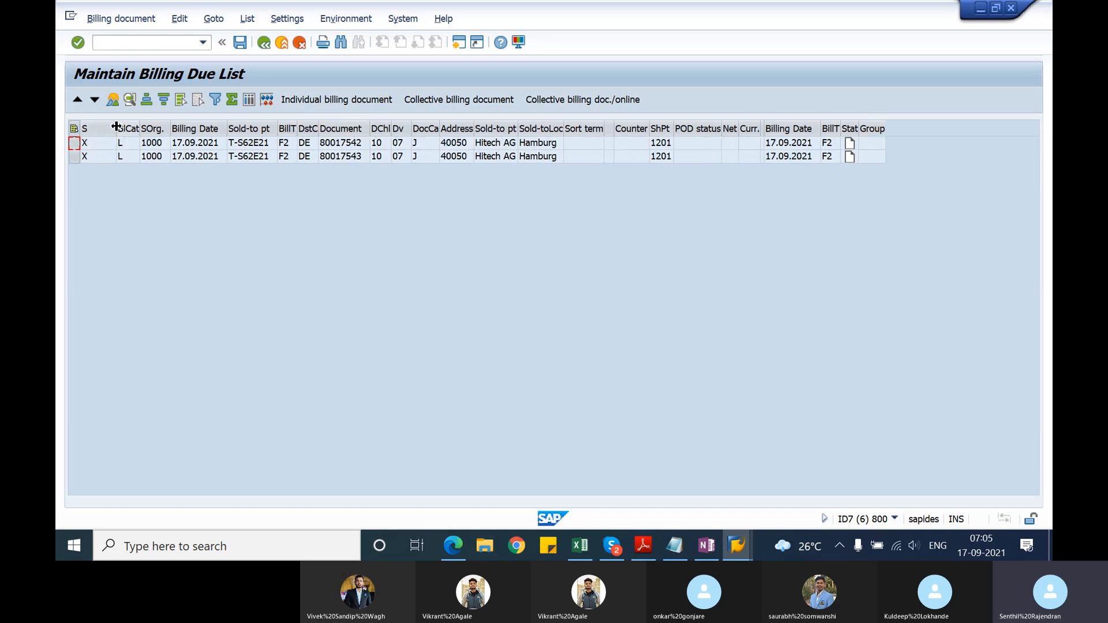
pyautogui.click(74, 143)
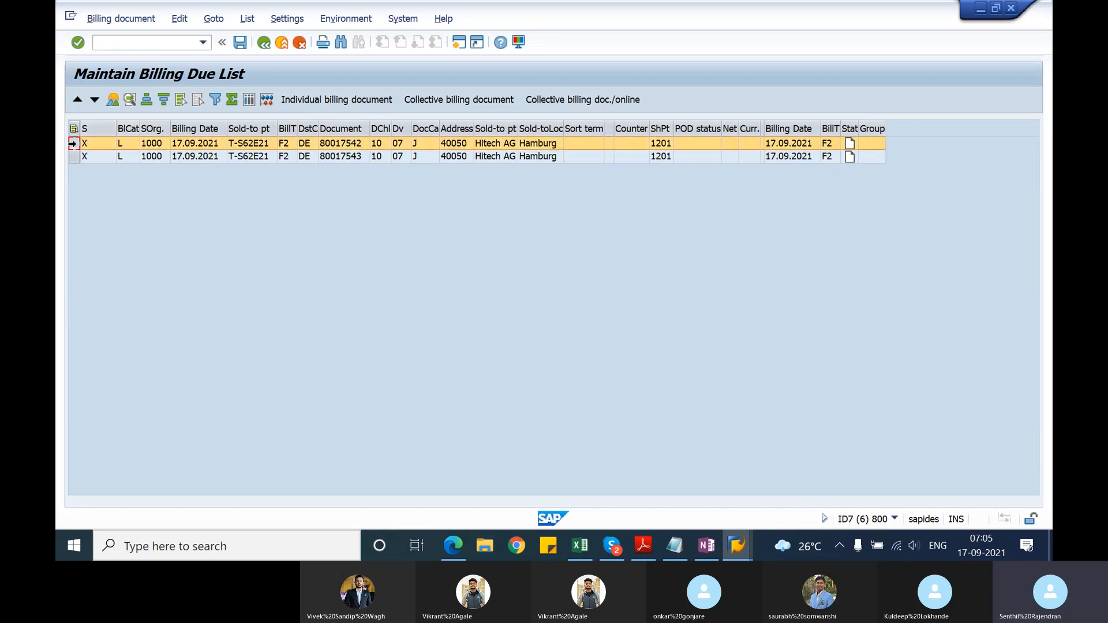
pyautogui.click(74, 156)
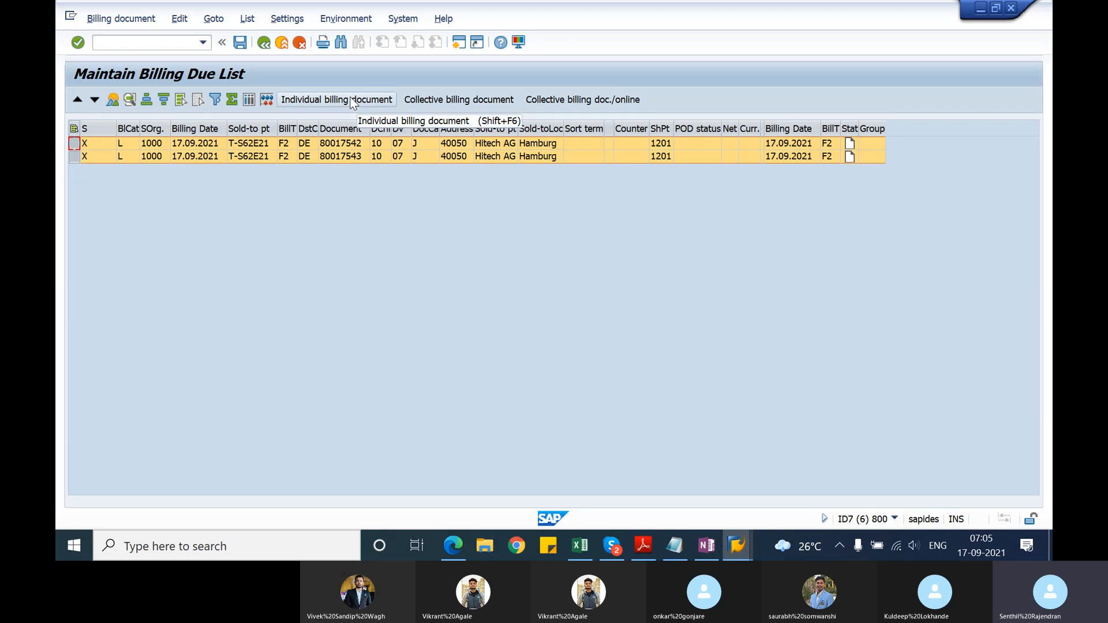
pyautogui.click(357, 146)
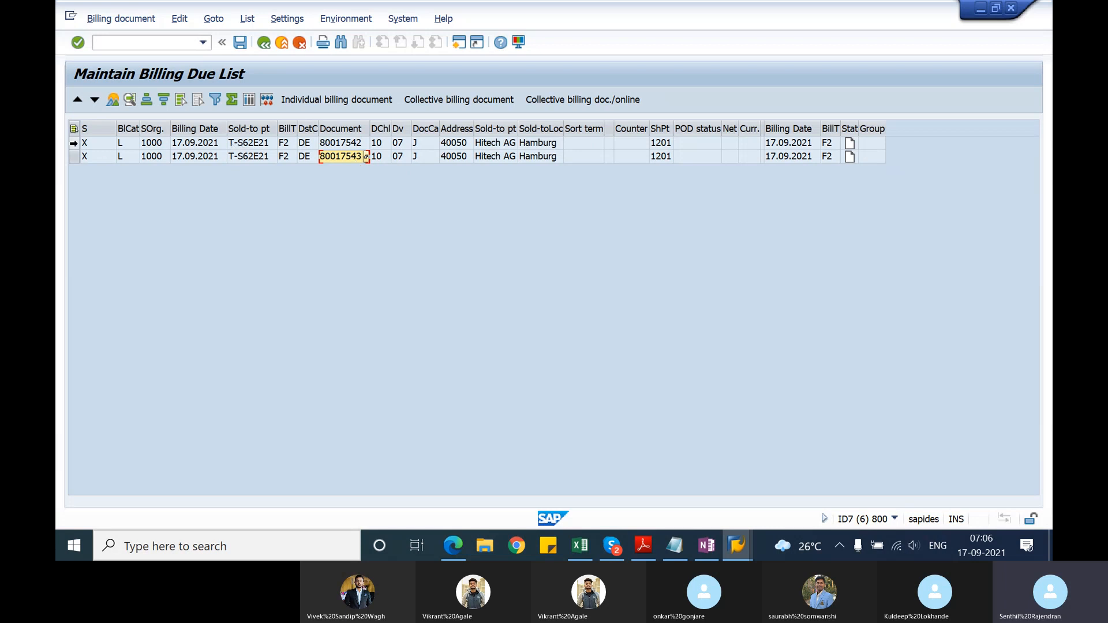
pyautogui.click(73, 143)
pyautogui.keyDown('shift'); pyautogui.click(74, 156); pyautogui.keyUp('shift')
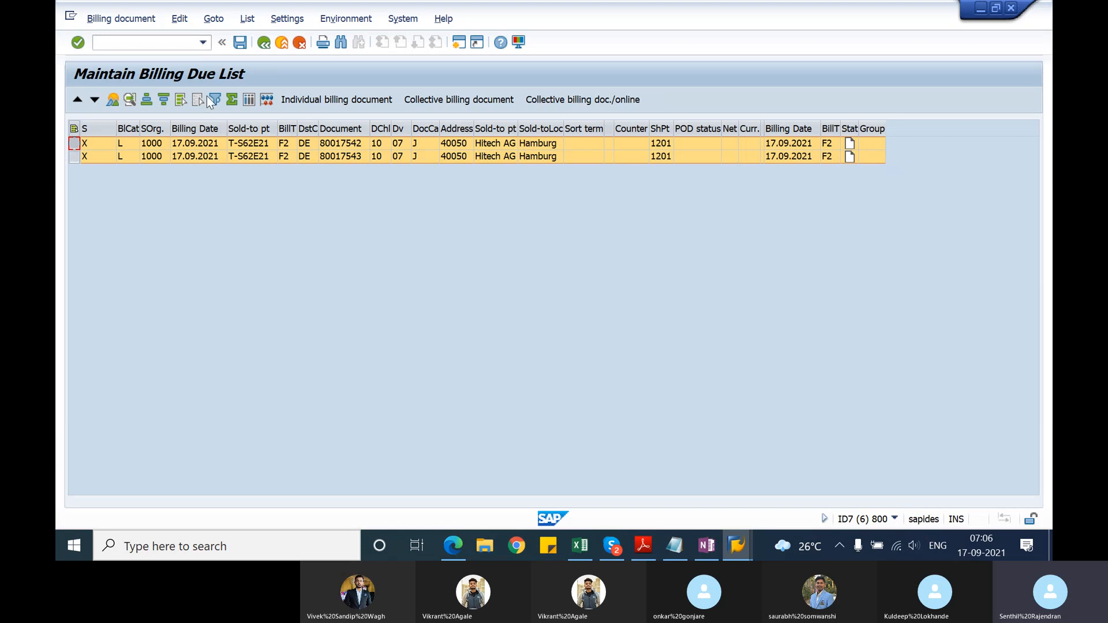
pyautogui.click(469, 101)
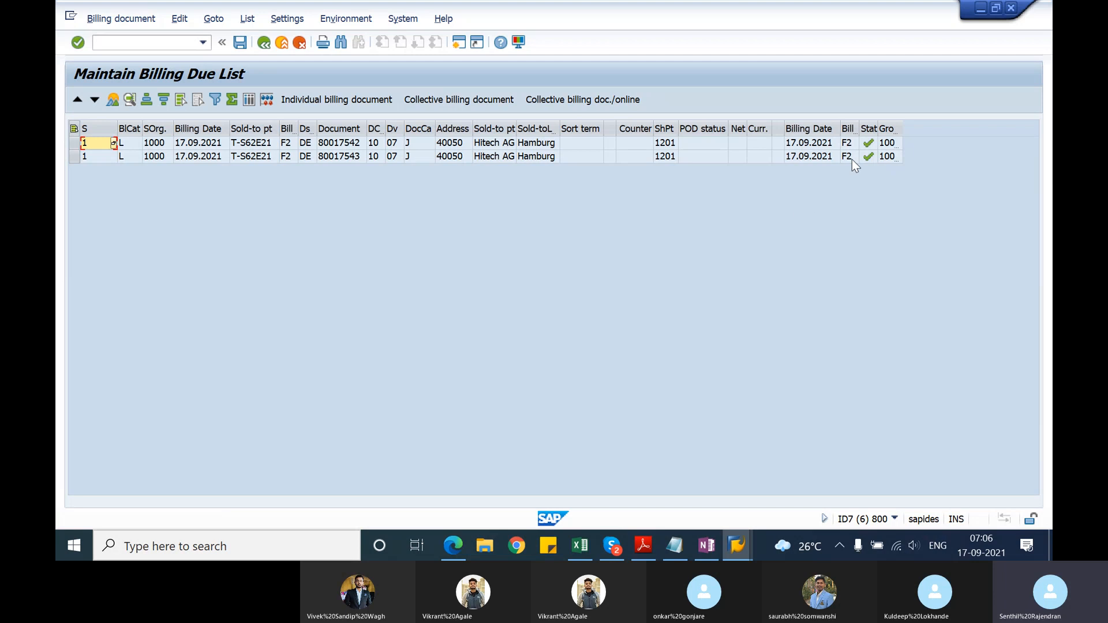
# Step: Check the processing status of the deliveries and view the possible values of the first row's selection indicator
pyautogui.moveTo(869, 146)
pyautogui.click(112, 144)
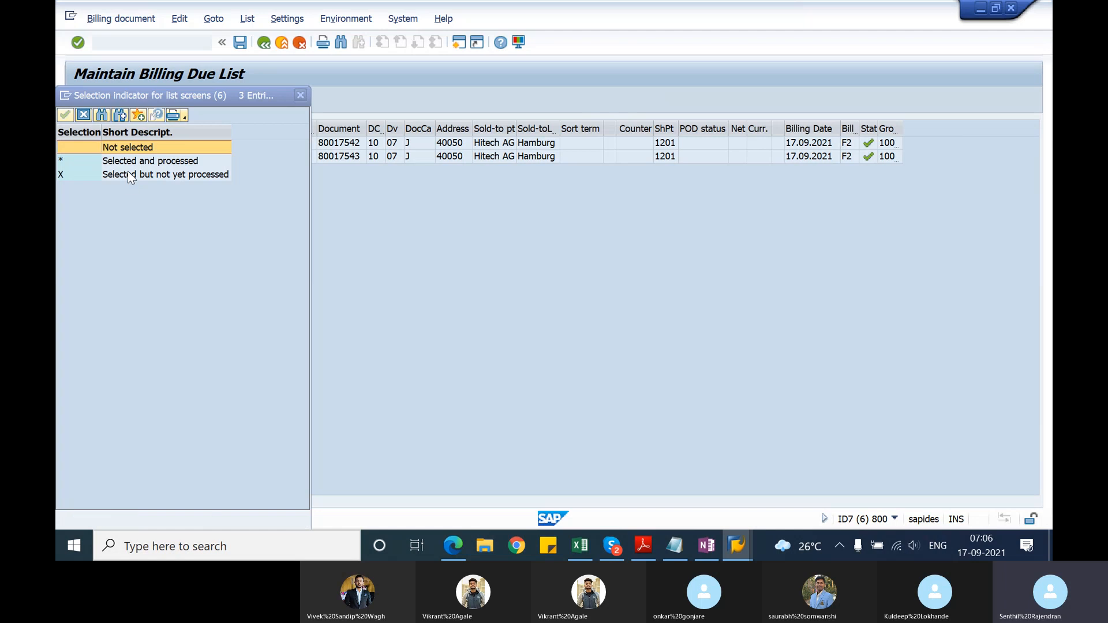
pyautogui.click(300, 95)
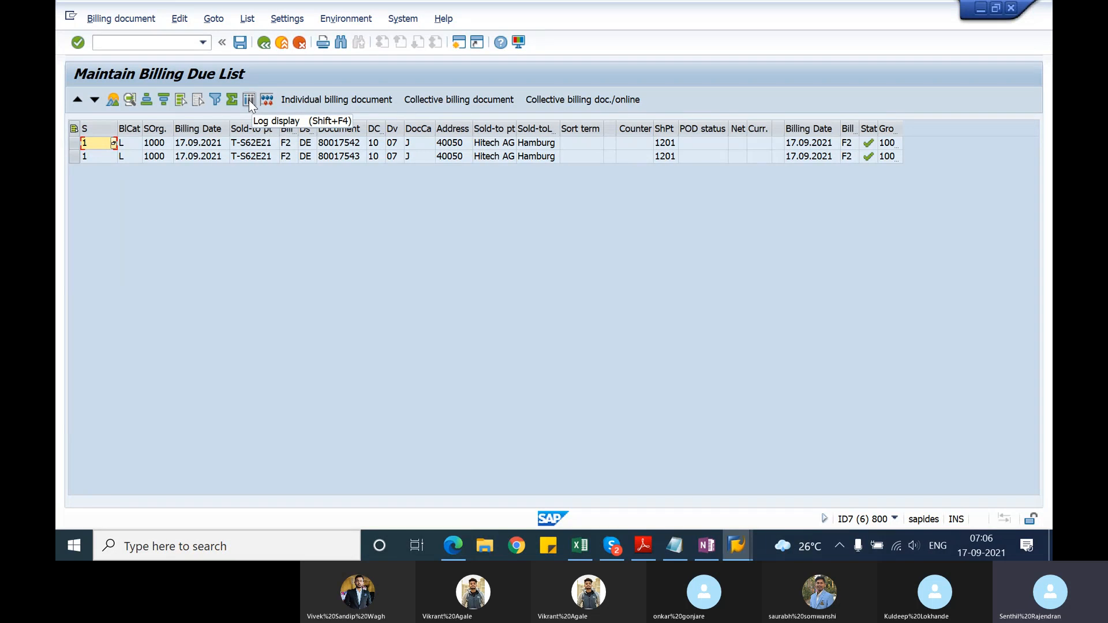
# Step: Open the log of the collective run, display the group's billing documents and highlight the Sales Document column
pyautogui.click(249, 100)
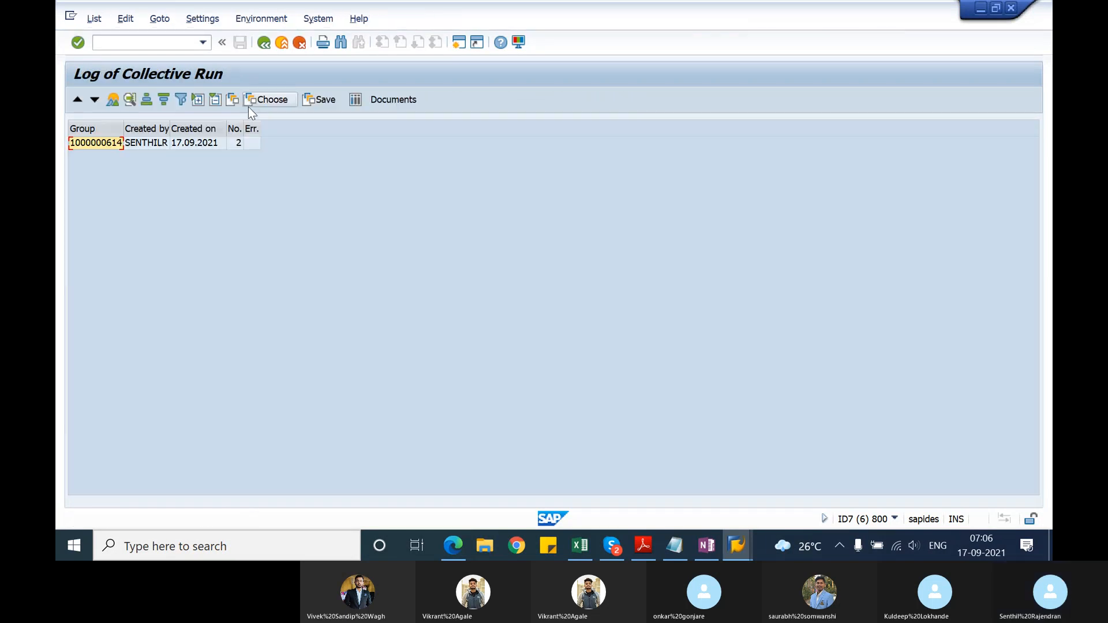
pyautogui.click(112, 147)
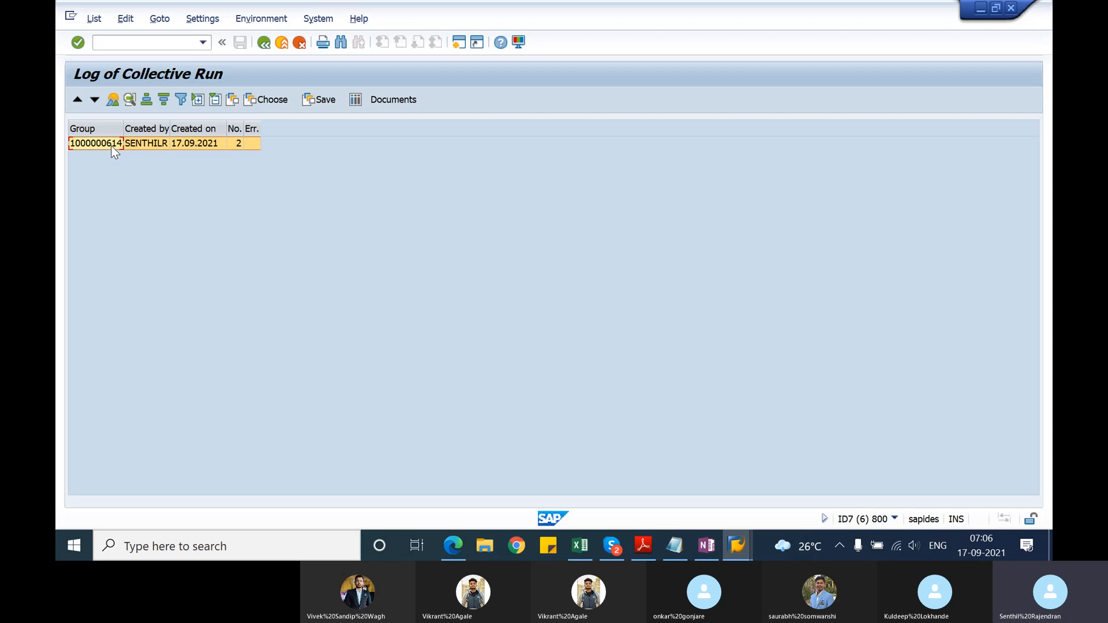
pyautogui.click(372, 100)
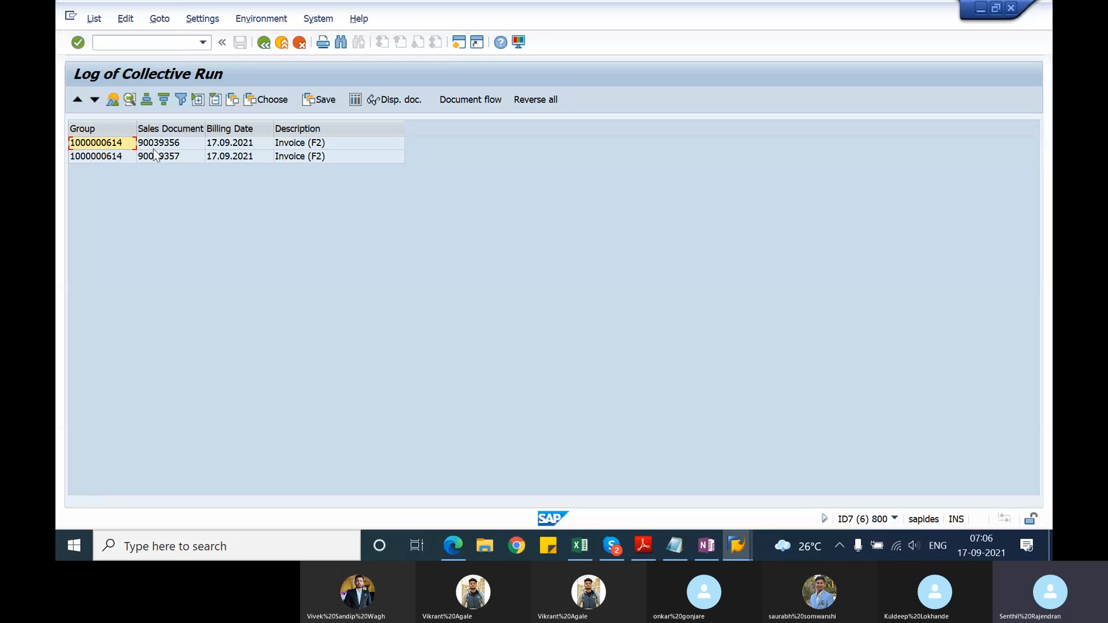
pyautogui.click(180, 131)
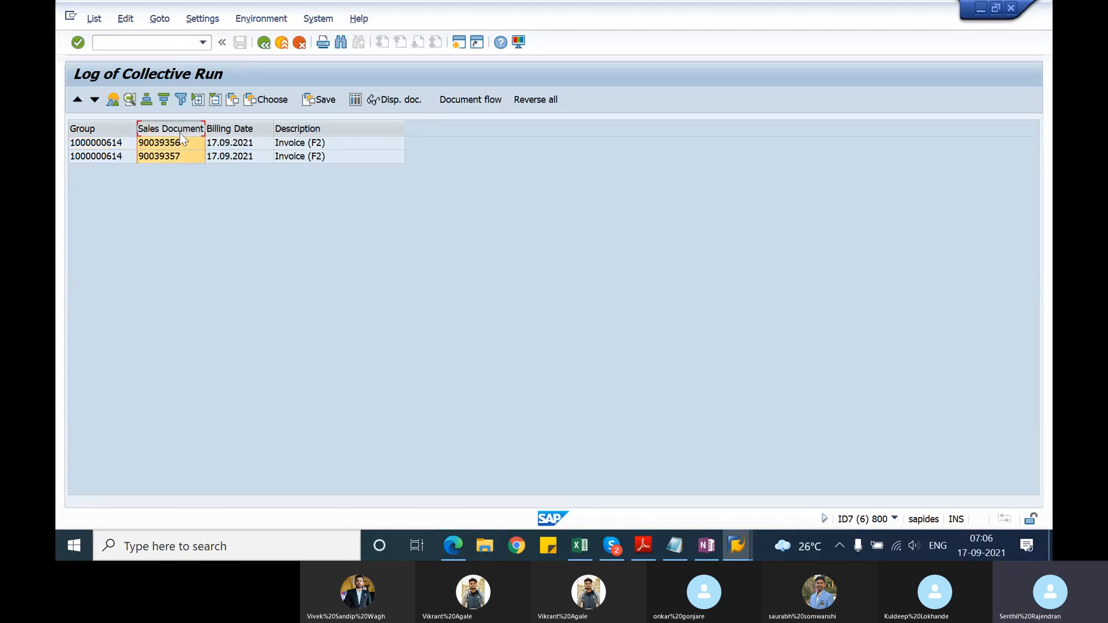
# Step: Display the billing items overview of the first invoice in the collective run log and return to the log
pyautogui.click(180, 144)
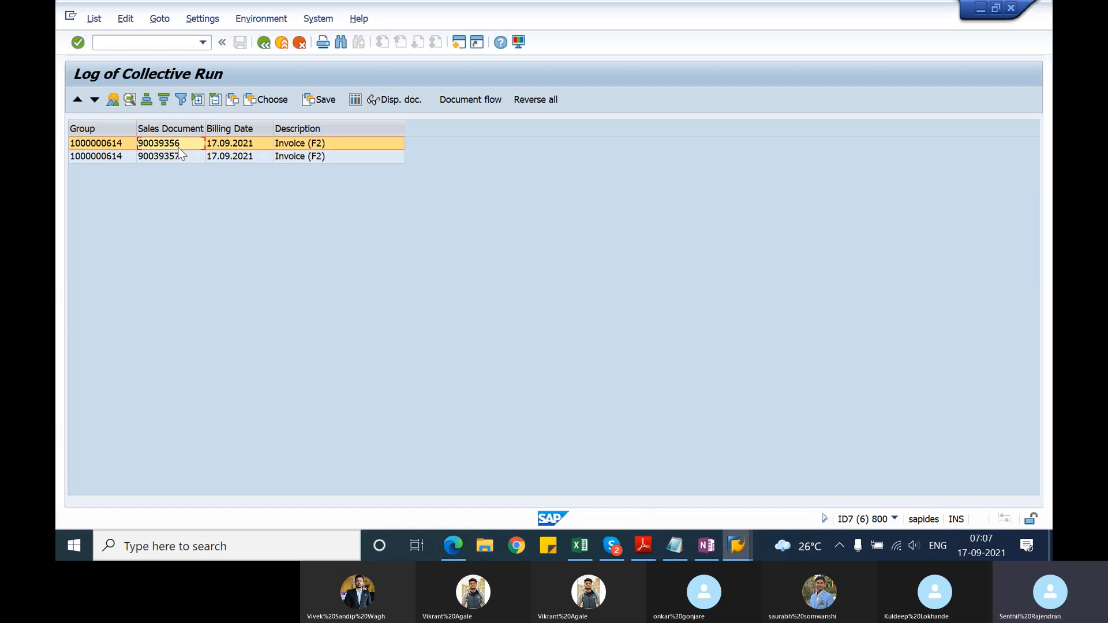
pyautogui.click(176, 157)
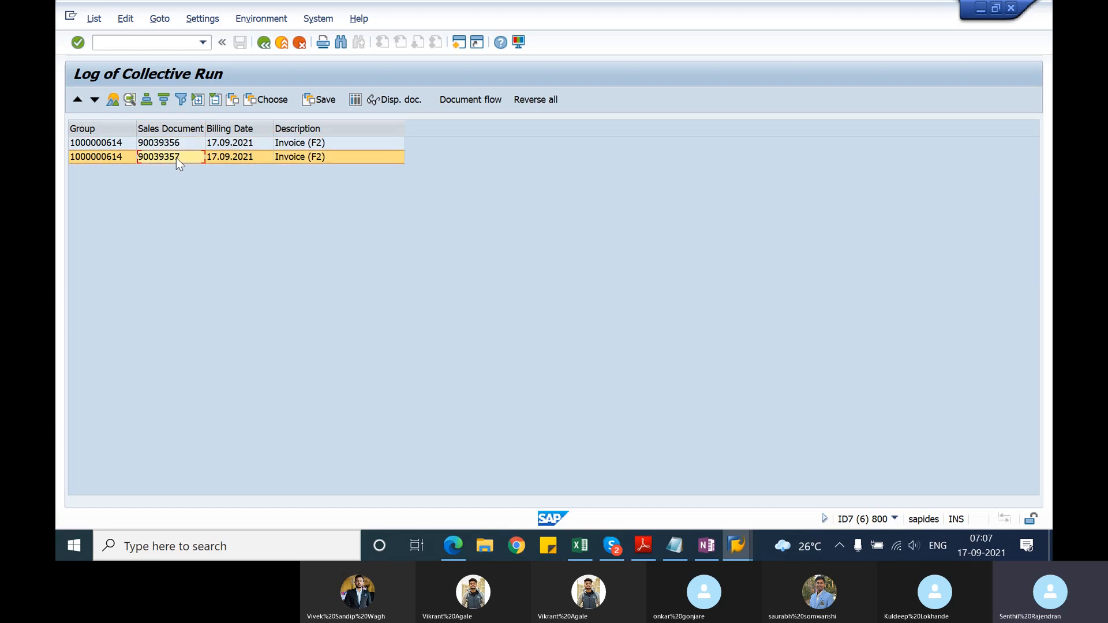
pyautogui.click(180, 147)
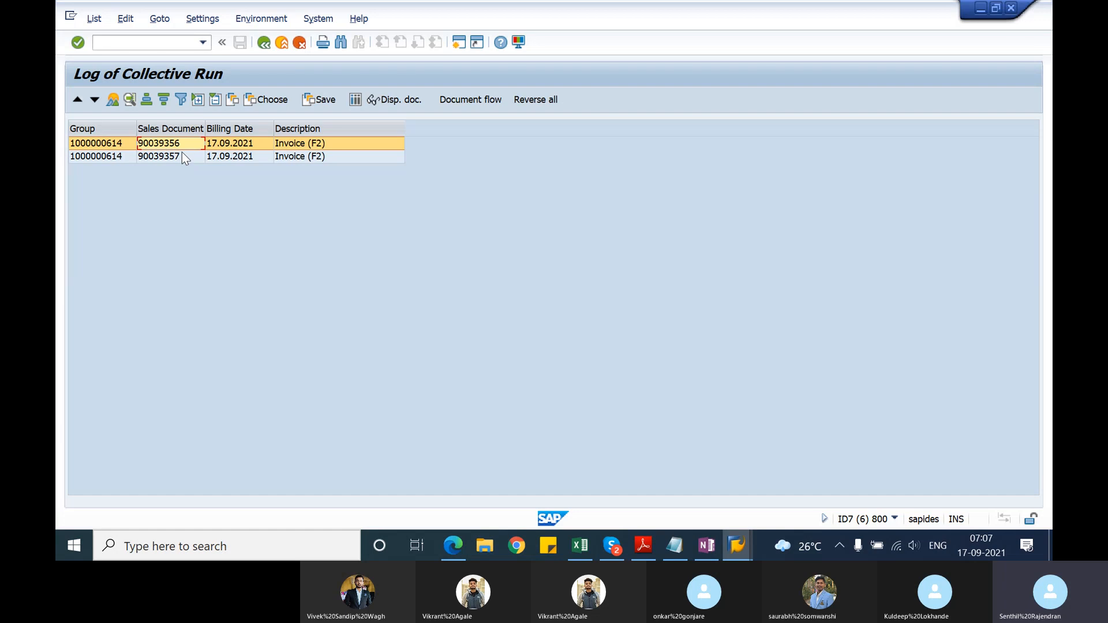
pyautogui.click(159, 19)
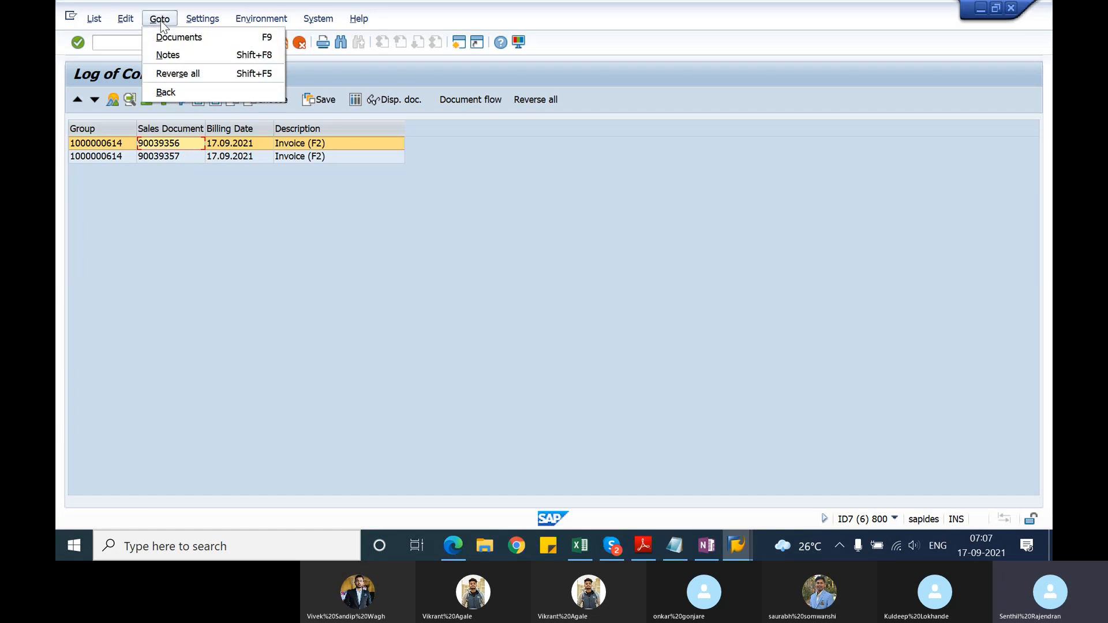
pyautogui.click(159, 19)
pyautogui.click(126, 19)
pyautogui.click(290, 339)
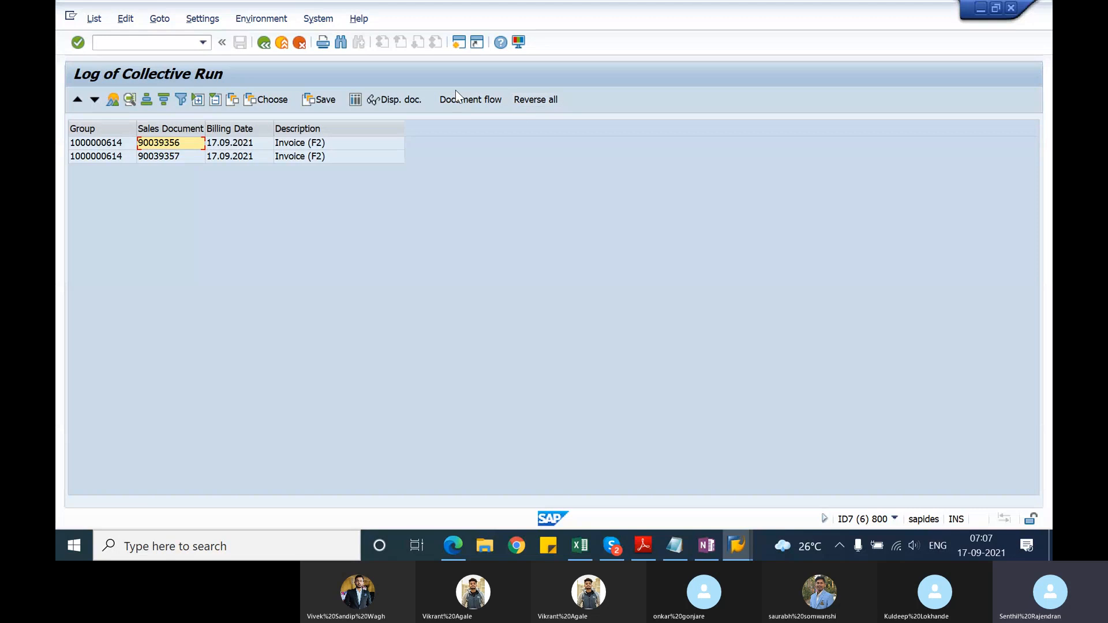
pyautogui.click(420, 100)
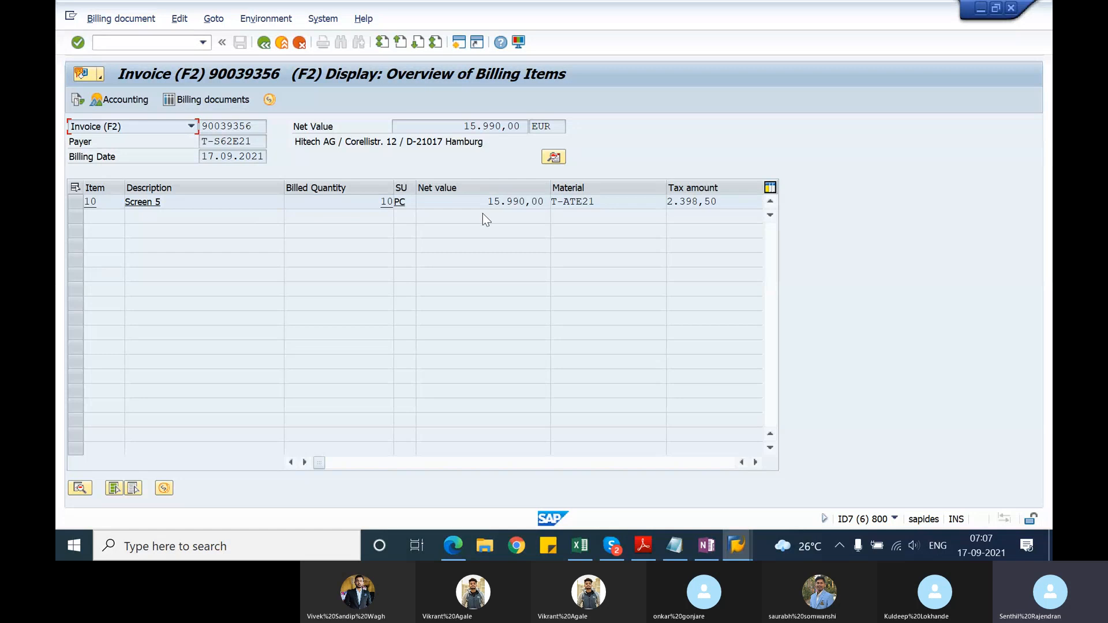
pyautogui.click(264, 44)
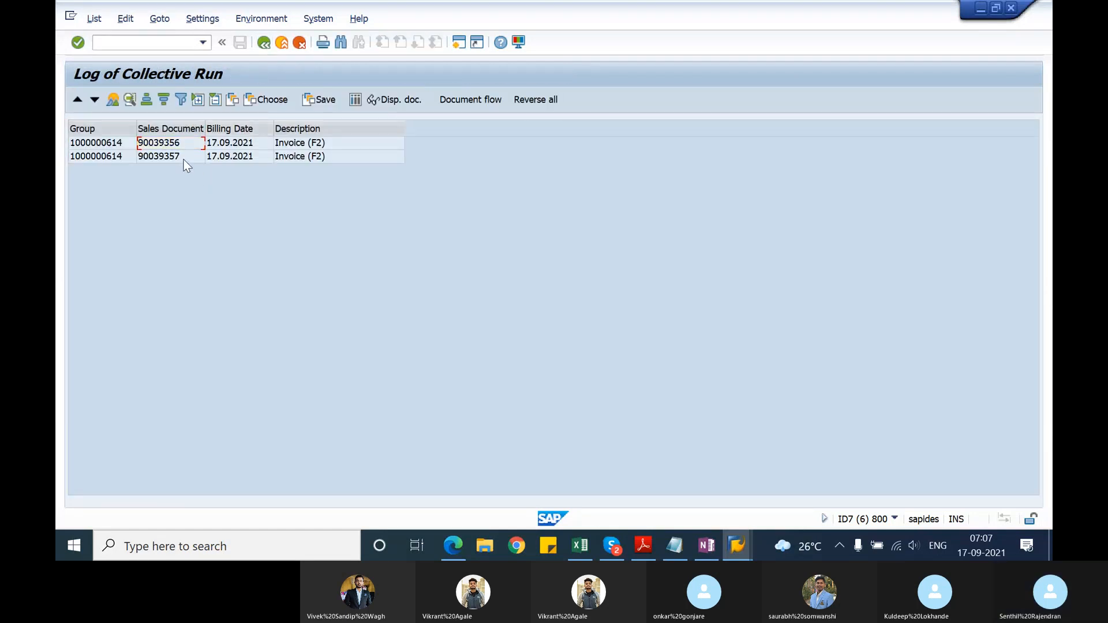
# Step: Display the second invoice's billing items and header data, and return to the collective run log
pyautogui.click(189, 160)
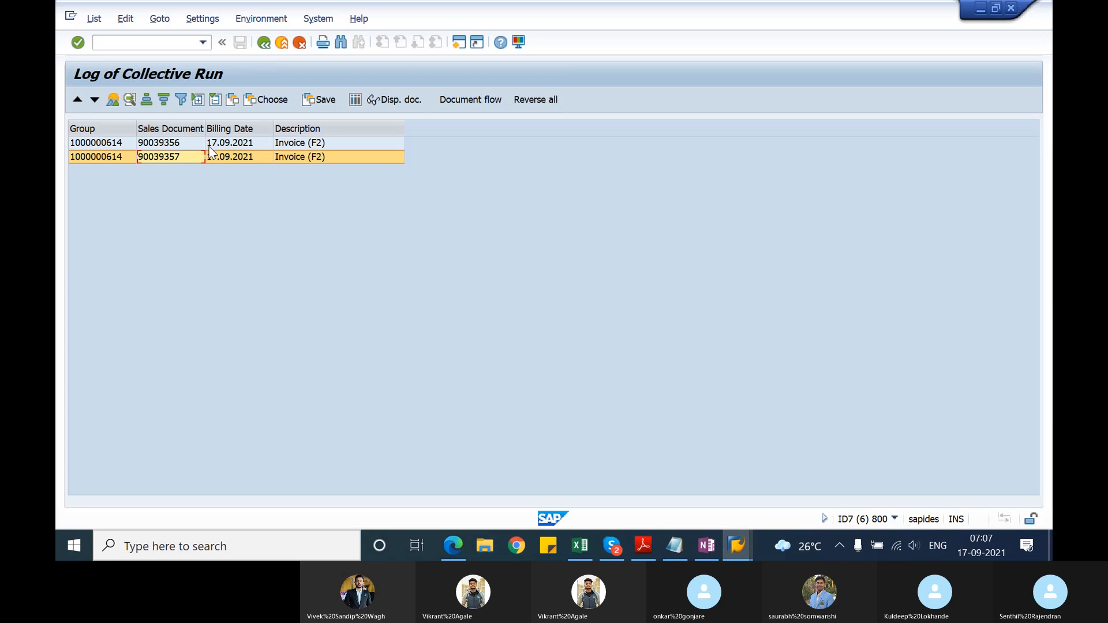
pyautogui.click(404, 102)
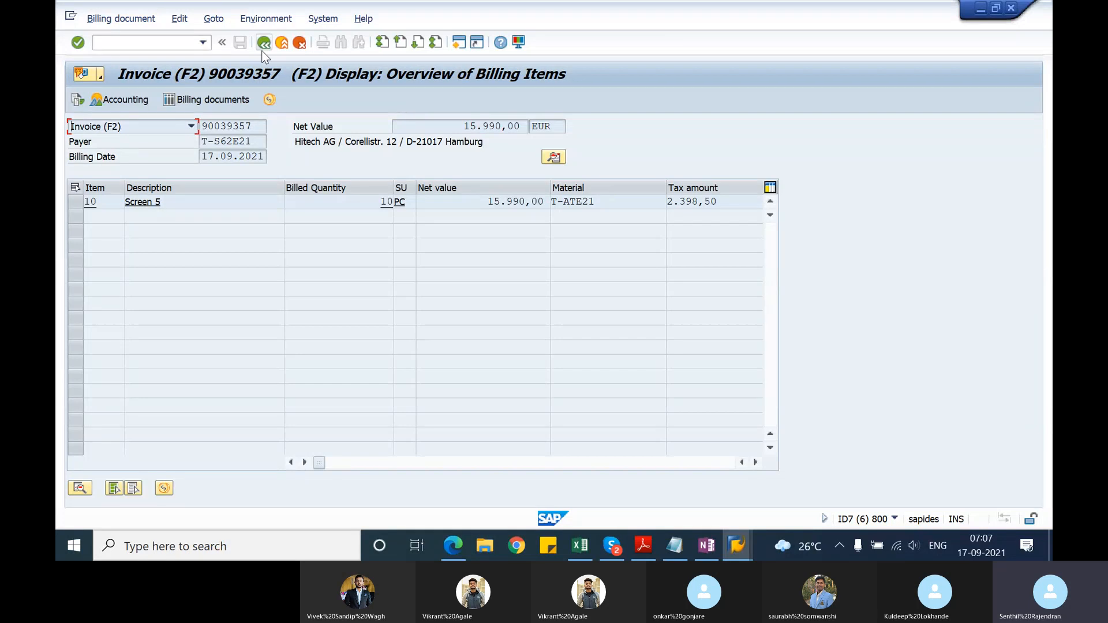
pyautogui.click(555, 158)
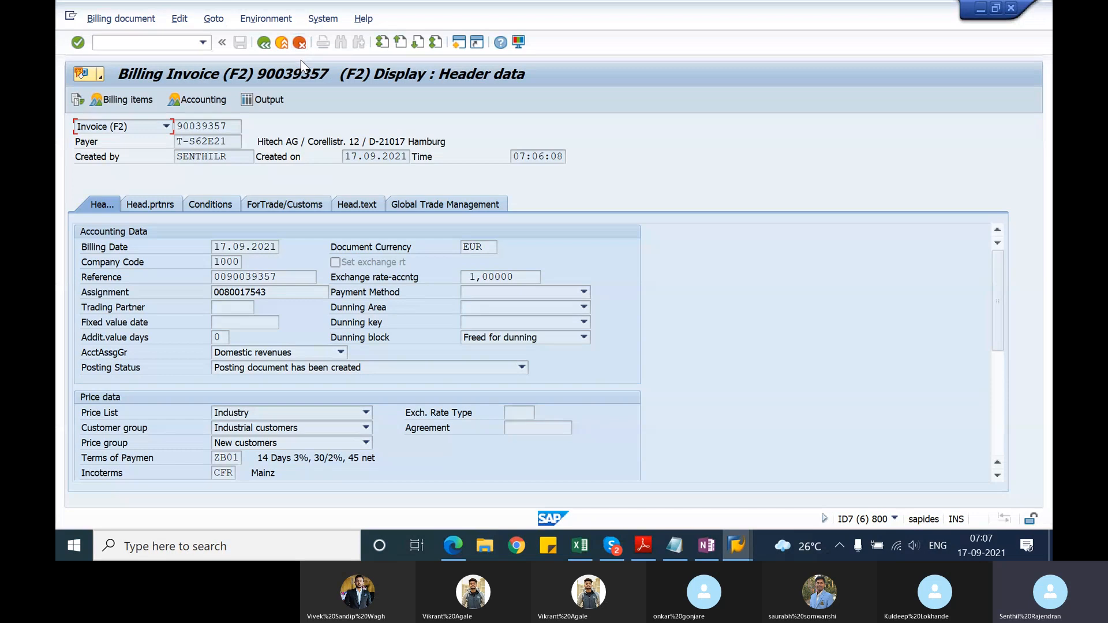
pyautogui.click(263, 42)
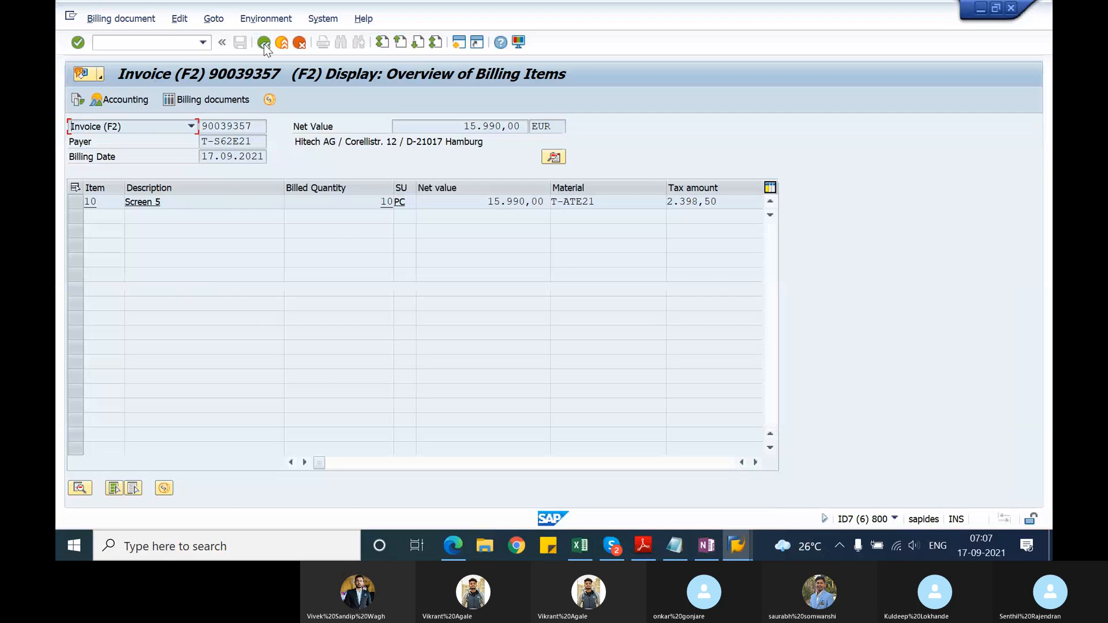
pyautogui.click(264, 43)
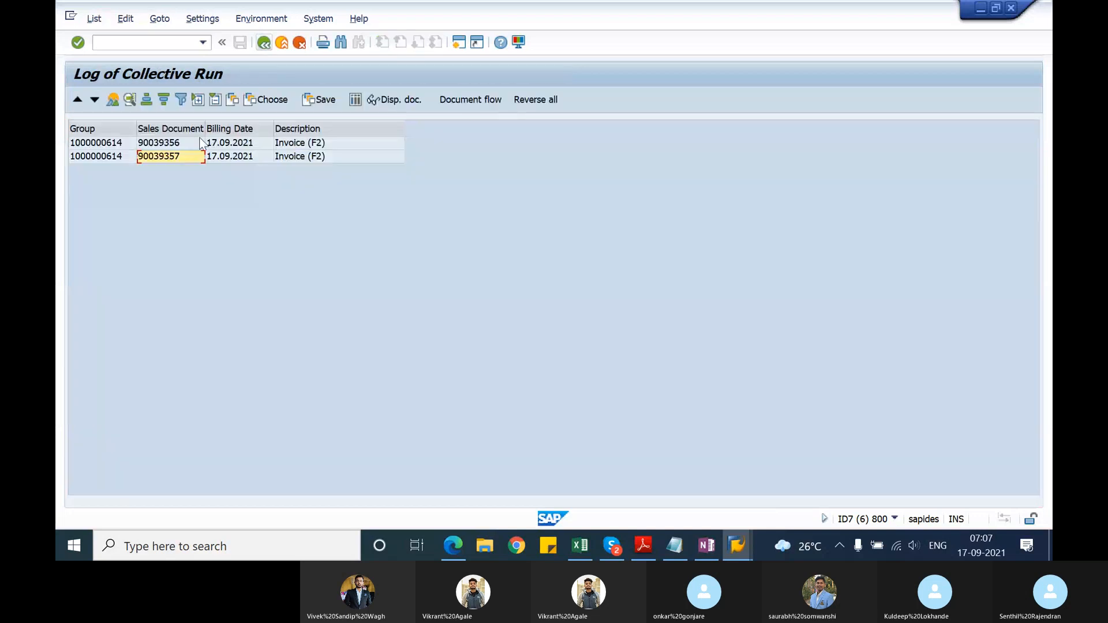
# Step: Display the first invoice's header data to compare its assignment, payment terms and Incoterms, and return to the log
pyautogui.click(192, 142)
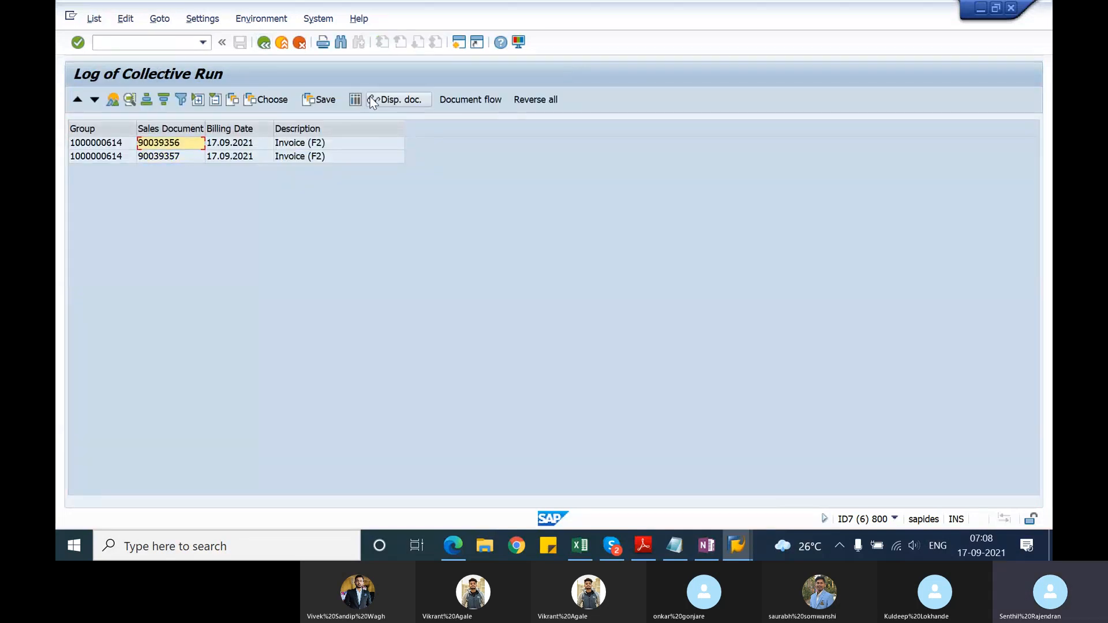
pyautogui.click(398, 99)
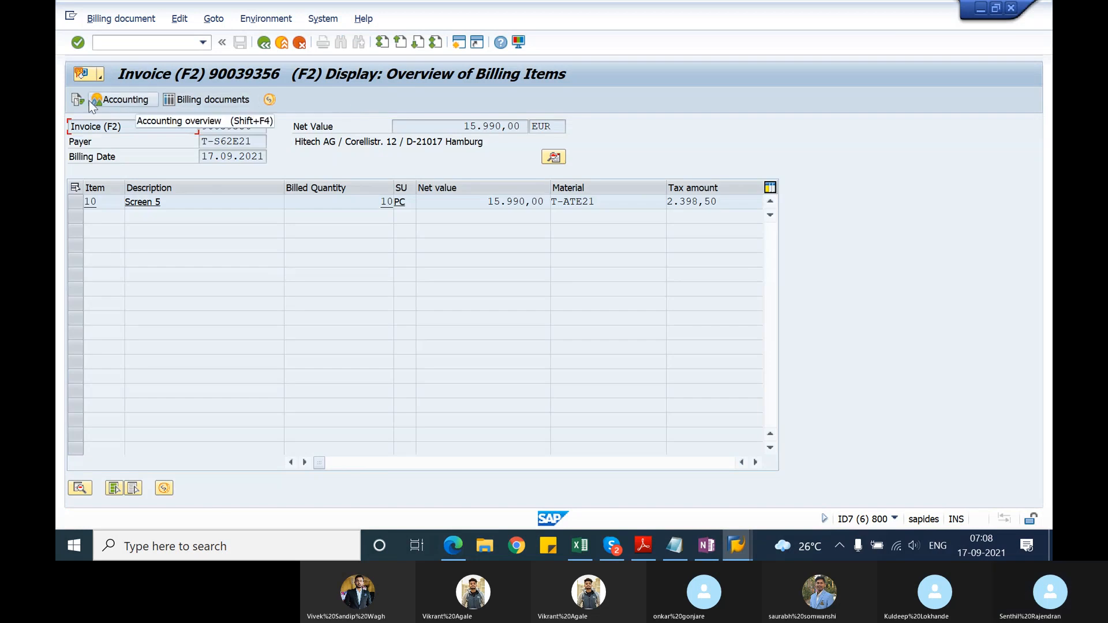
pyautogui.click(554, 158)
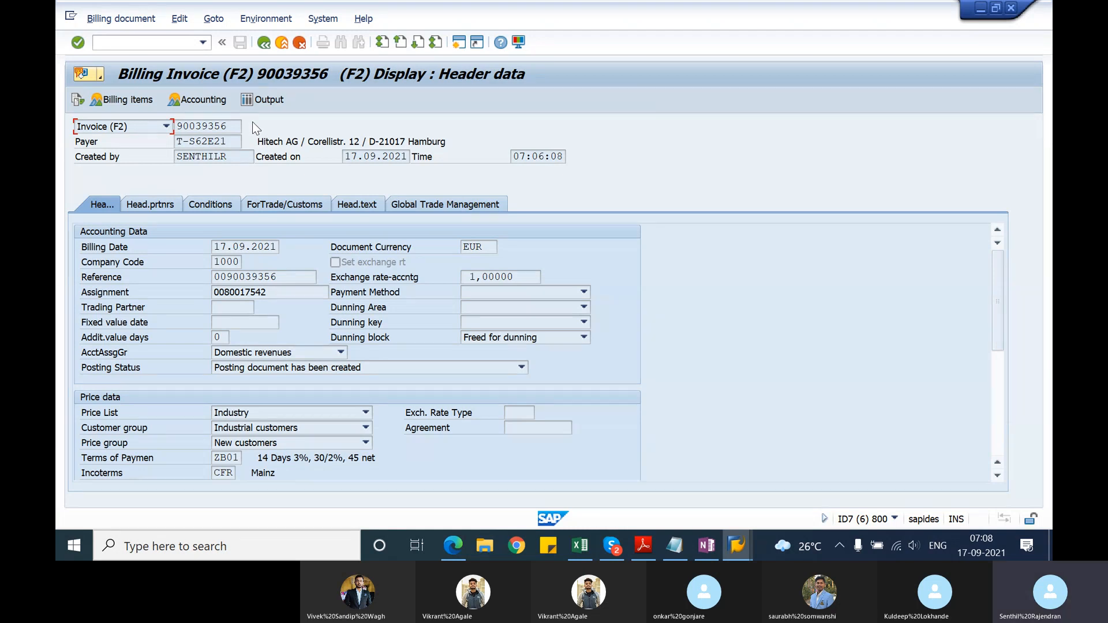
pyautogui.click(265, 46)
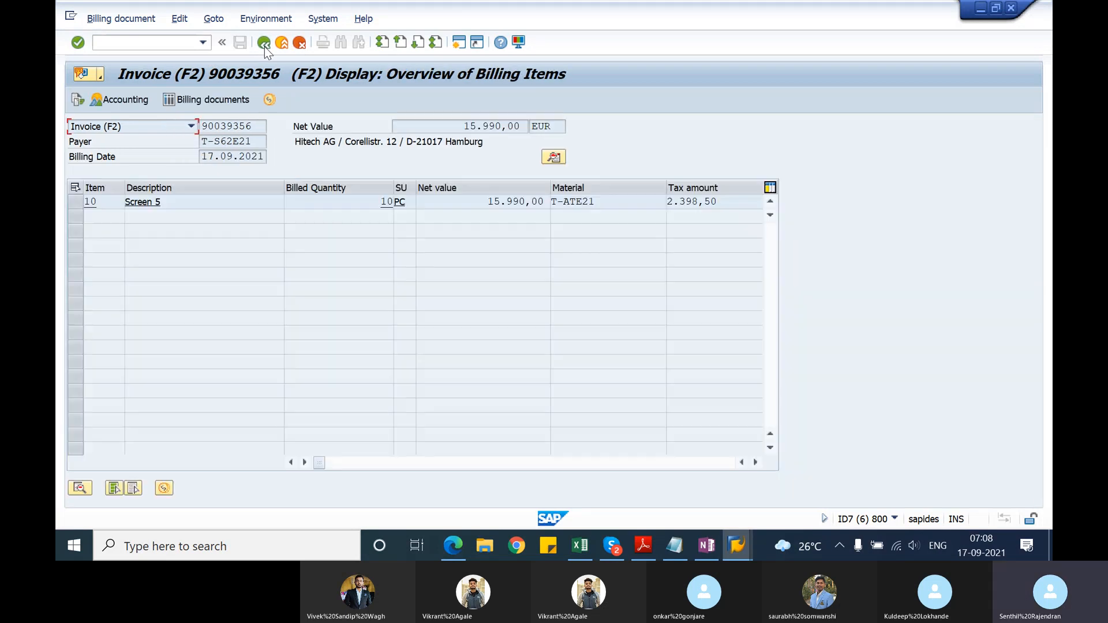
pyautogui.click(264, 46)
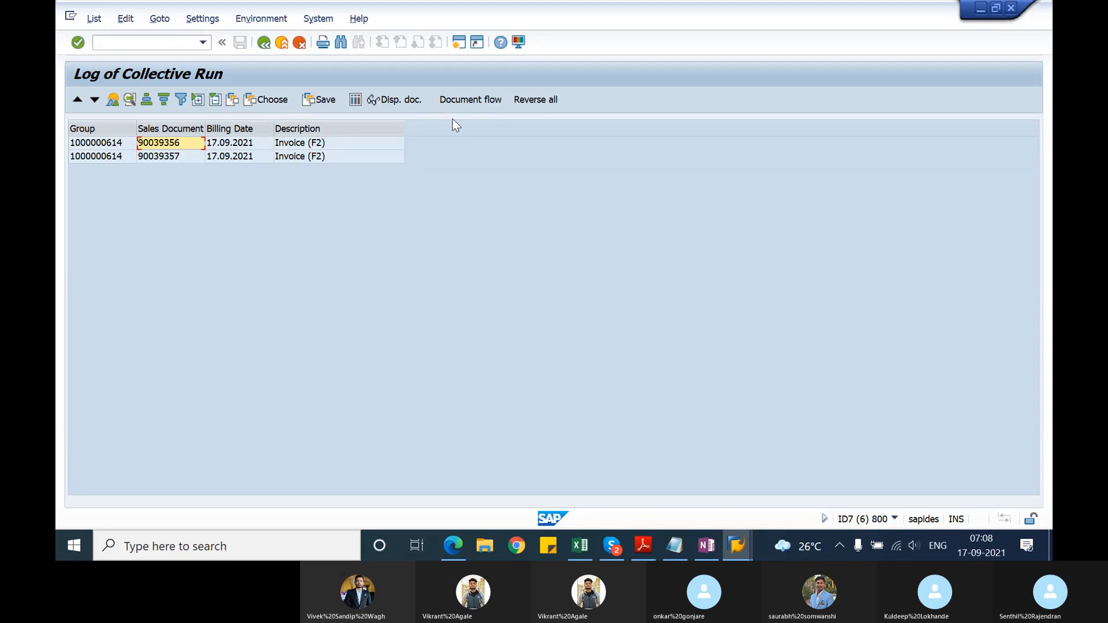
# Step: Leave the log of the collective run and go back to the billing due list
pyautogui.click(264, 46)
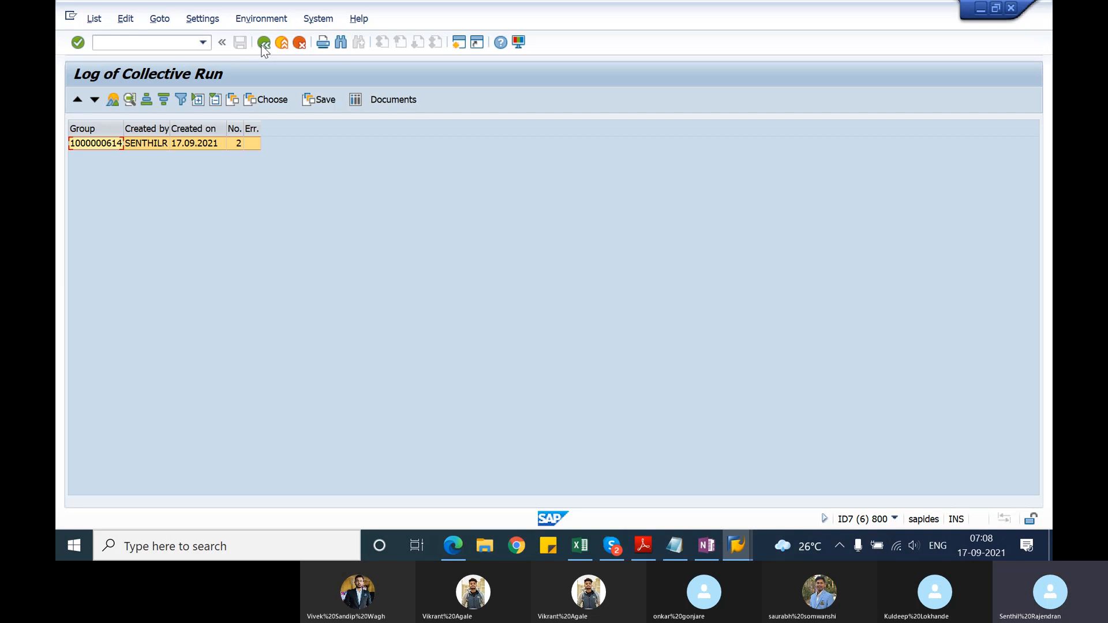
pyautogui.click(264, 46)
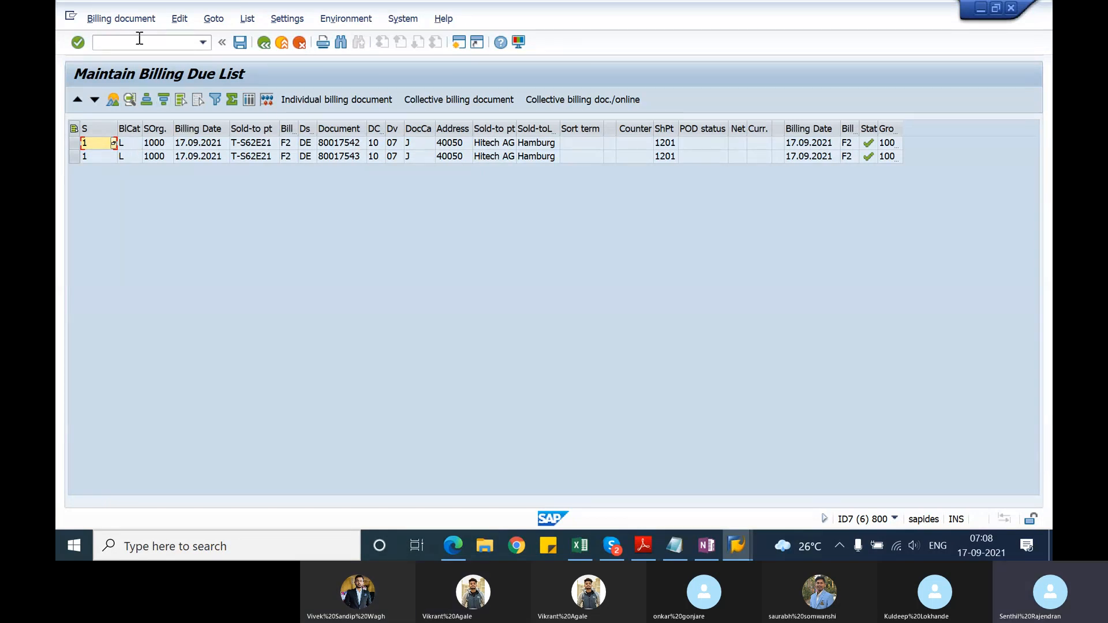
pyautogui.click(120, 22)
pyautogui.click(205, 182)
# Step: Switch to TSCM60_1.pdf in Adobe Reader and read pages 96 and 97 on split criteria and collective processing of deliveries
pyautogui.click(645, 549)
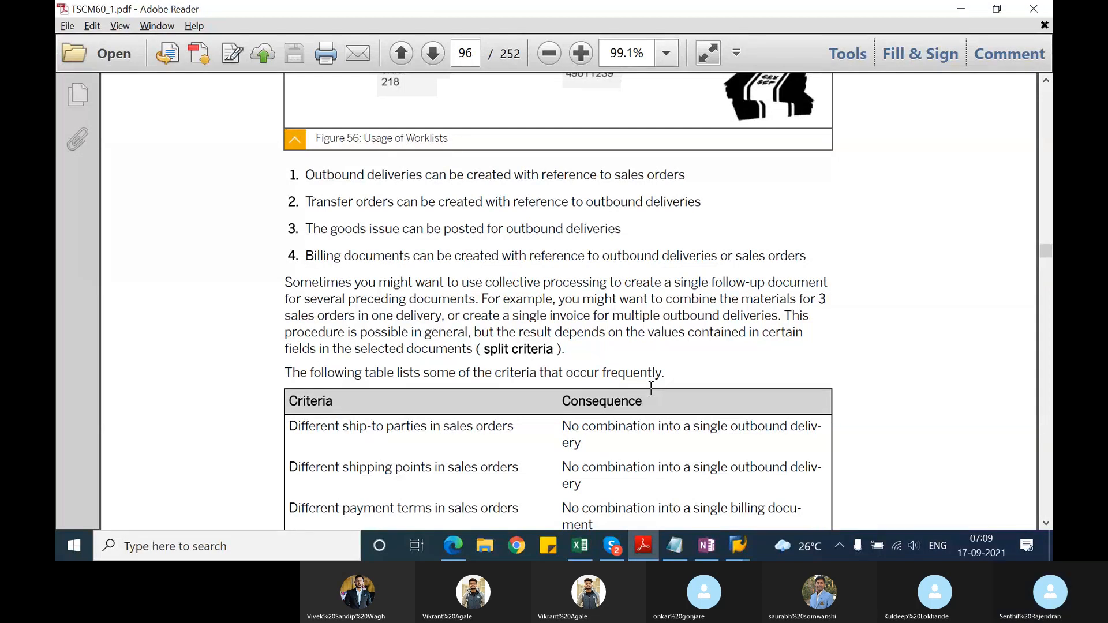
pyautogui.click(1046, 523)
pyautogui.moveTo(1045, 525); pyautogui.dragTo(1045, 525)
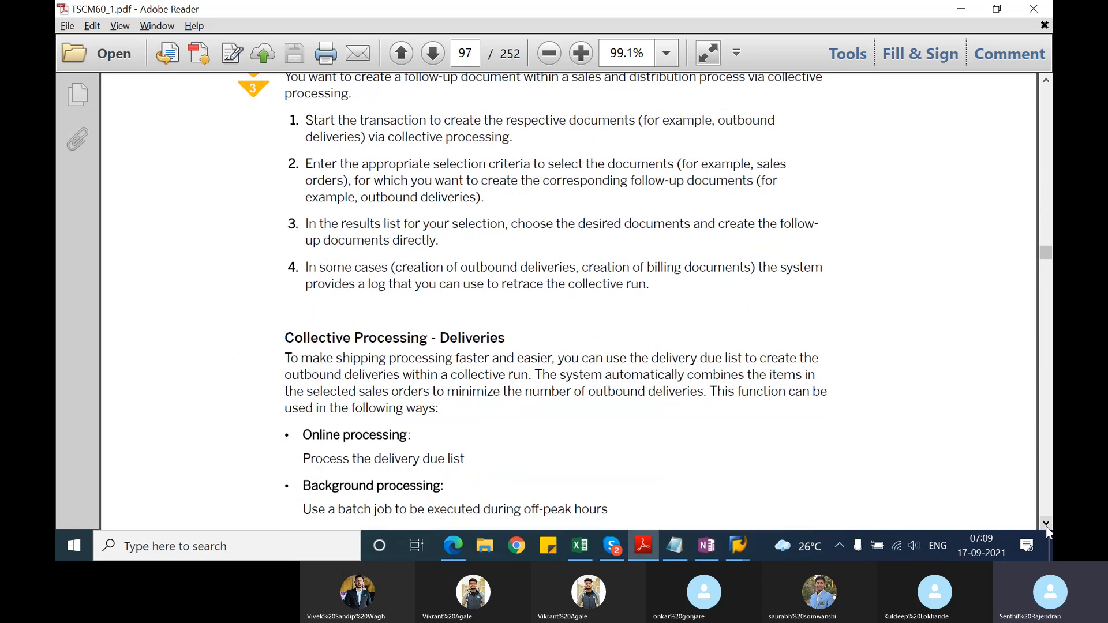
pyautogui.click(1045, 525)
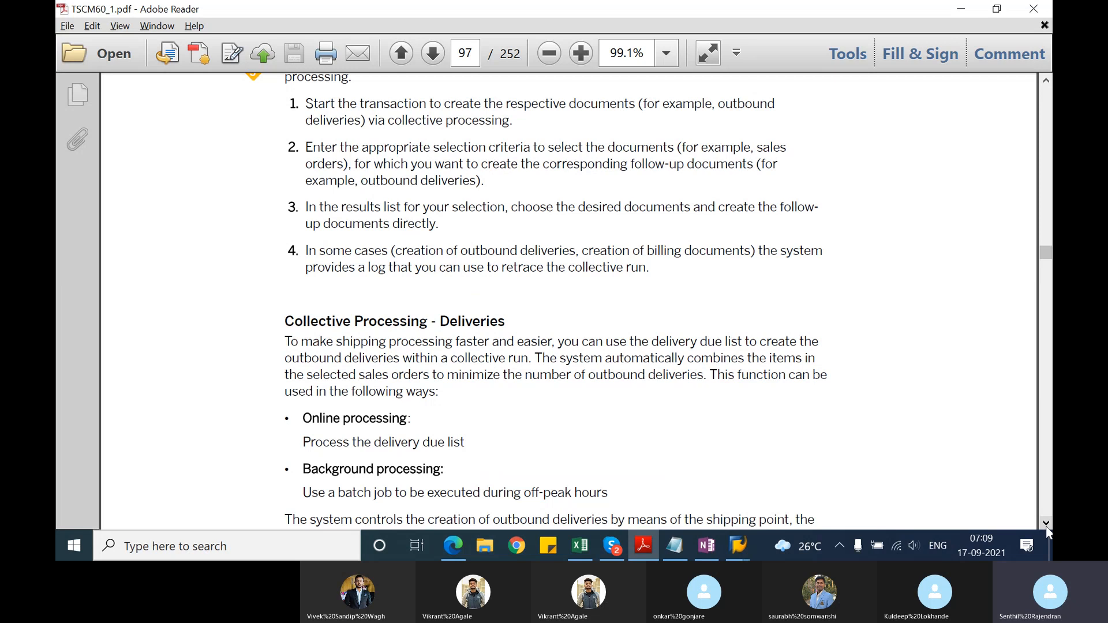
pyautogui.moveTo(1045, 525); pyautogui.dragTo(1046, 525)
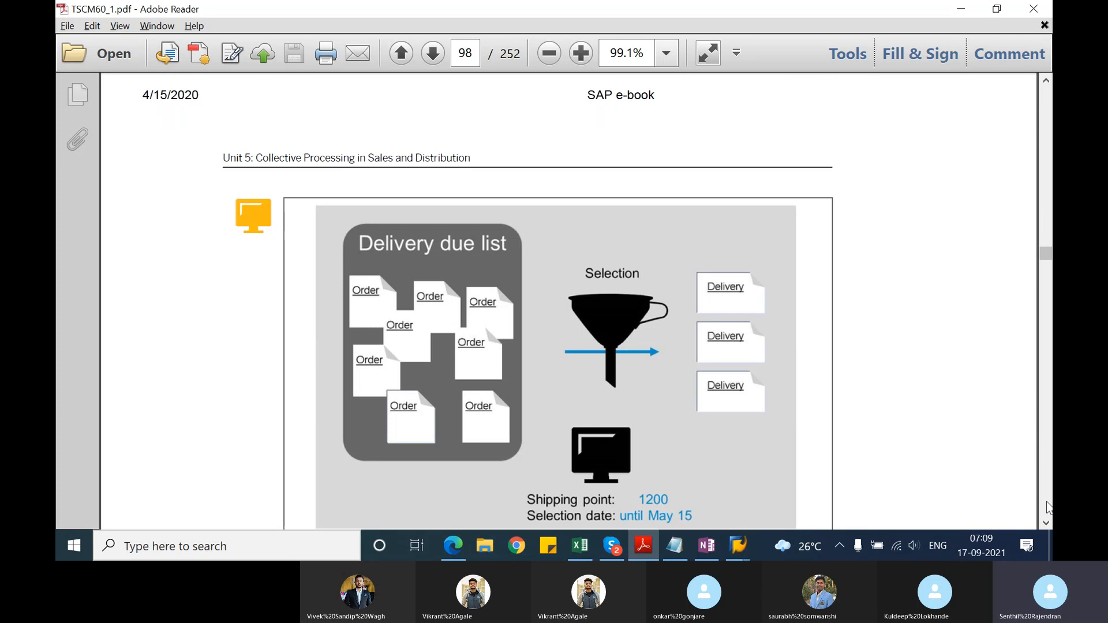
# Step: Read page 98 on the delivery due list, covering the complete delivery, partial delivery and order combination scenarios
pyautogui.click(1046, 523)
pyautogui.scroll(-5, 1048, 524)
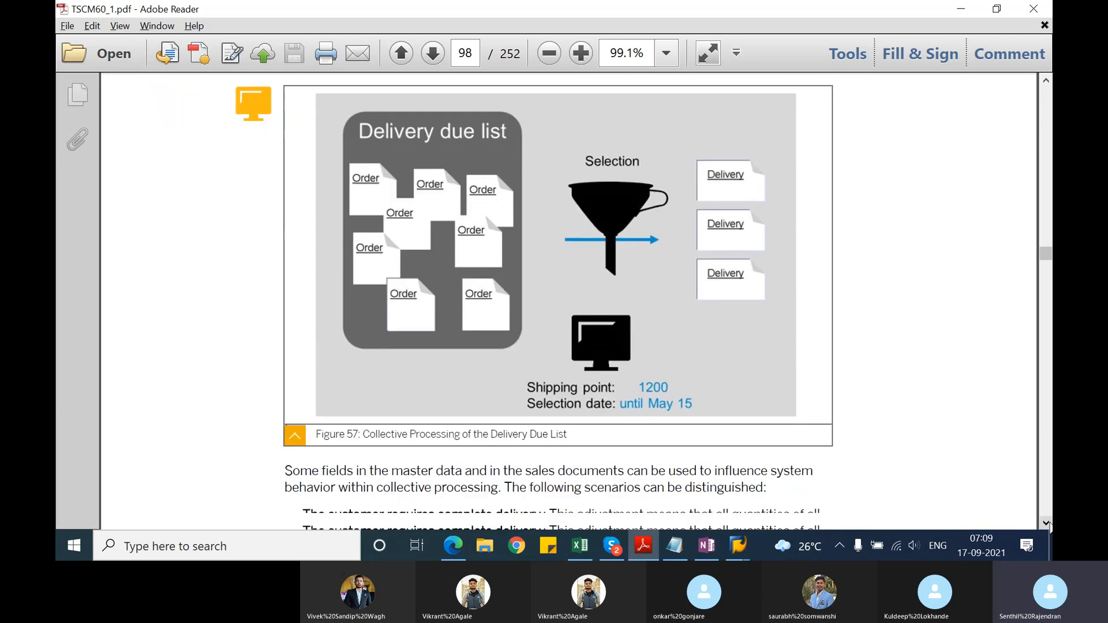
pyautogui.scroll(-4, 1048, 524)
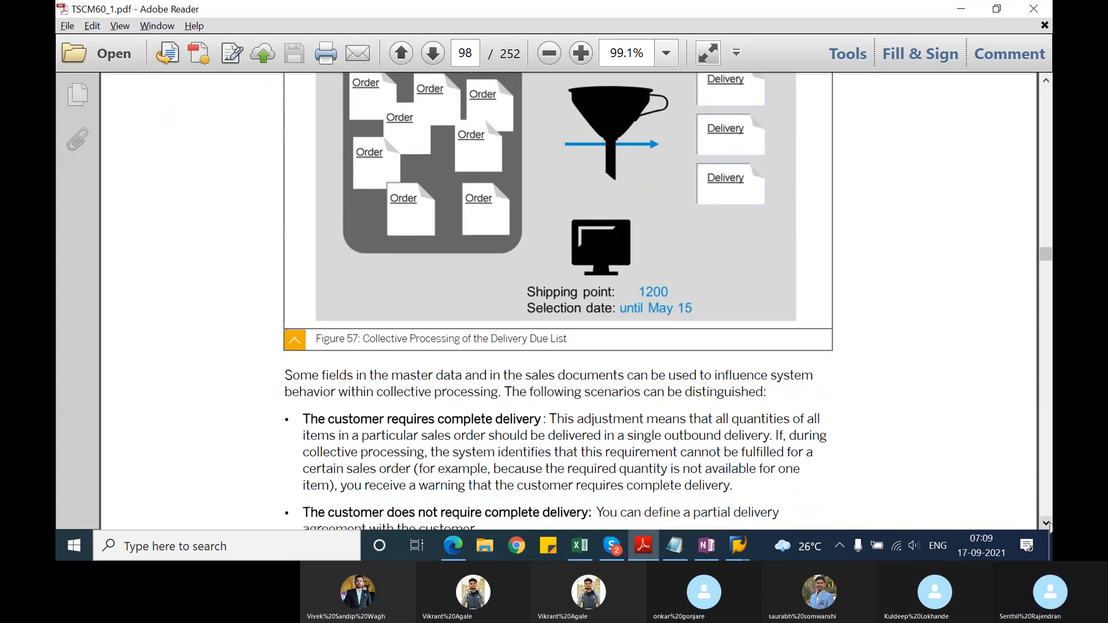
pyautogui.scroll(-2, 1048, 524)
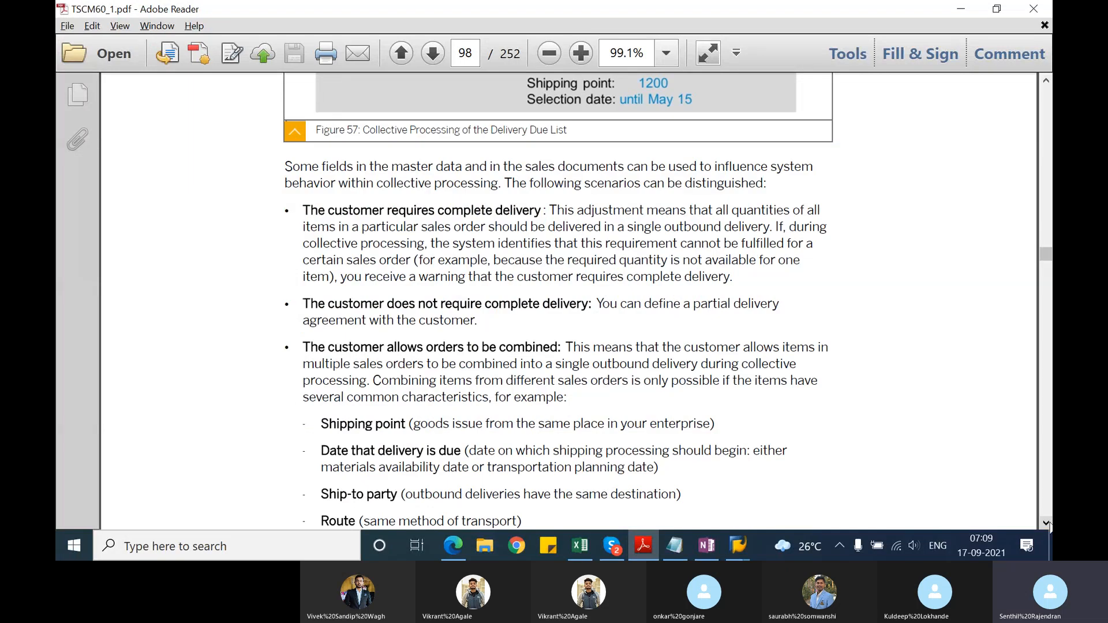
pyautogui.scroll(-1, 1048, 524)
pyautogui.click(1047, 523)
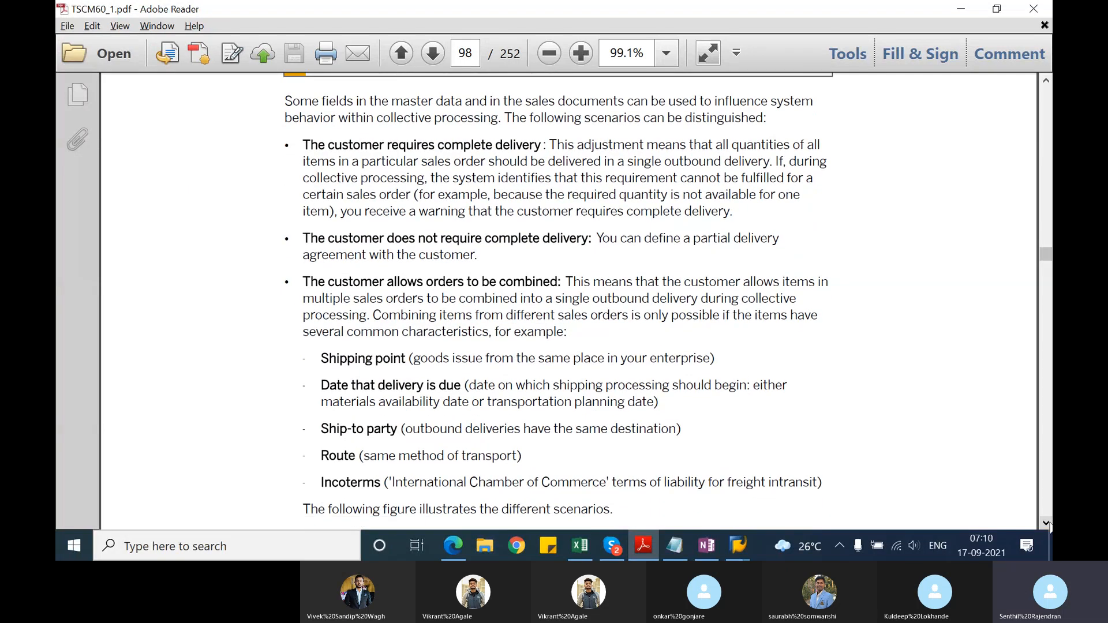
pyautogui.click(1047, 522)
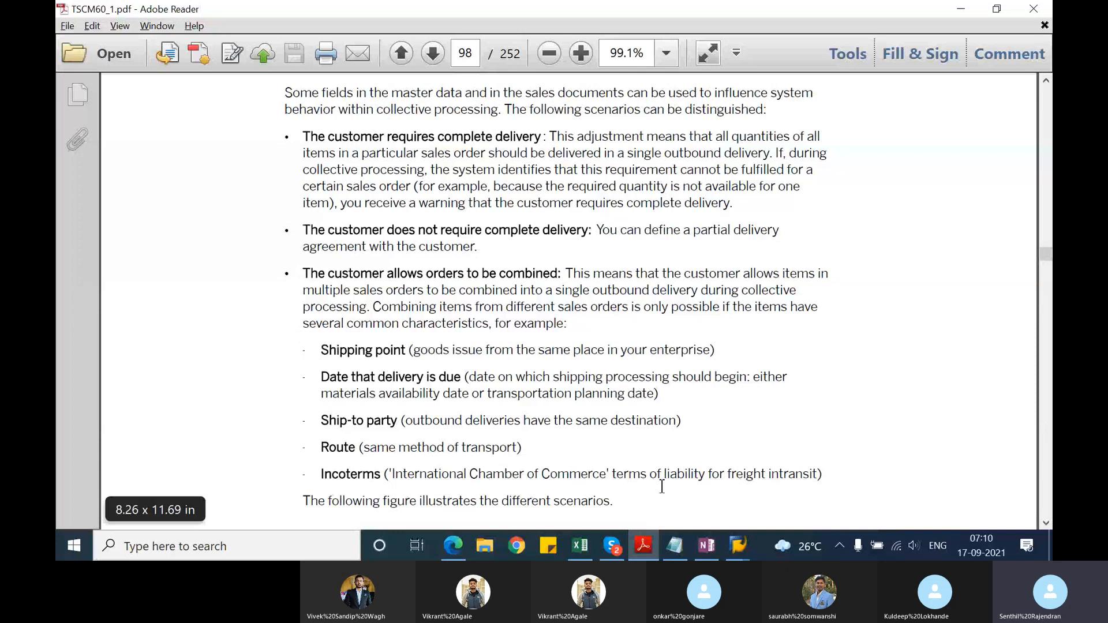
# Step: Go to Figure 58 on page 99 and highlight the labels "Complete delivery", "Partial delivery" and "Order combination" one after another
pyautogui.click(1049, 526)
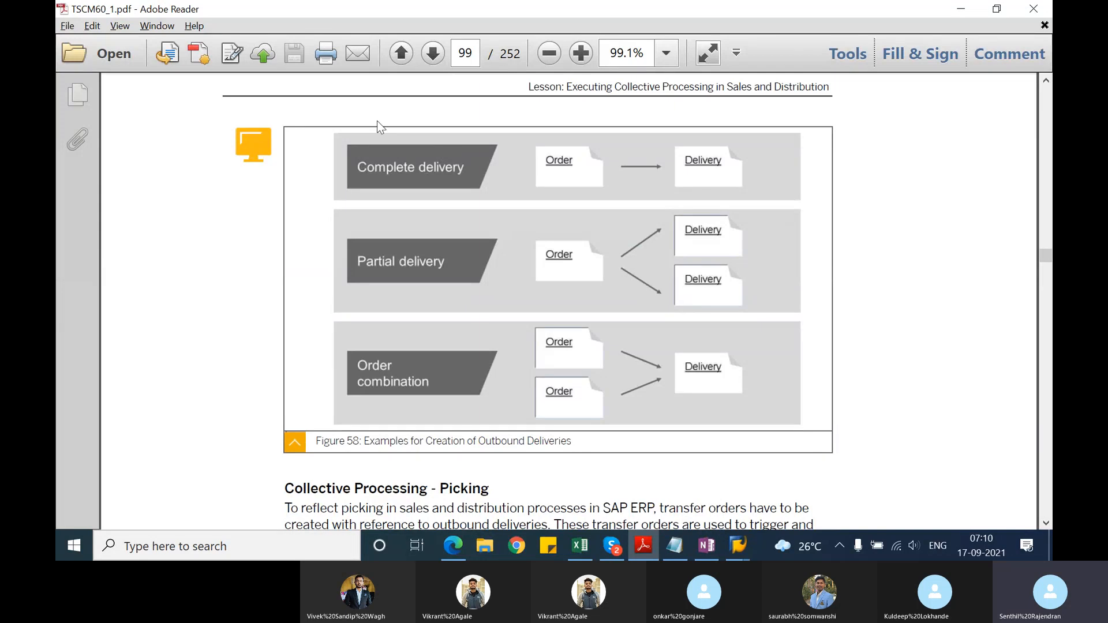
pyautogui.moveTo(353, 156); pyautogui.dragTo(471, 180)
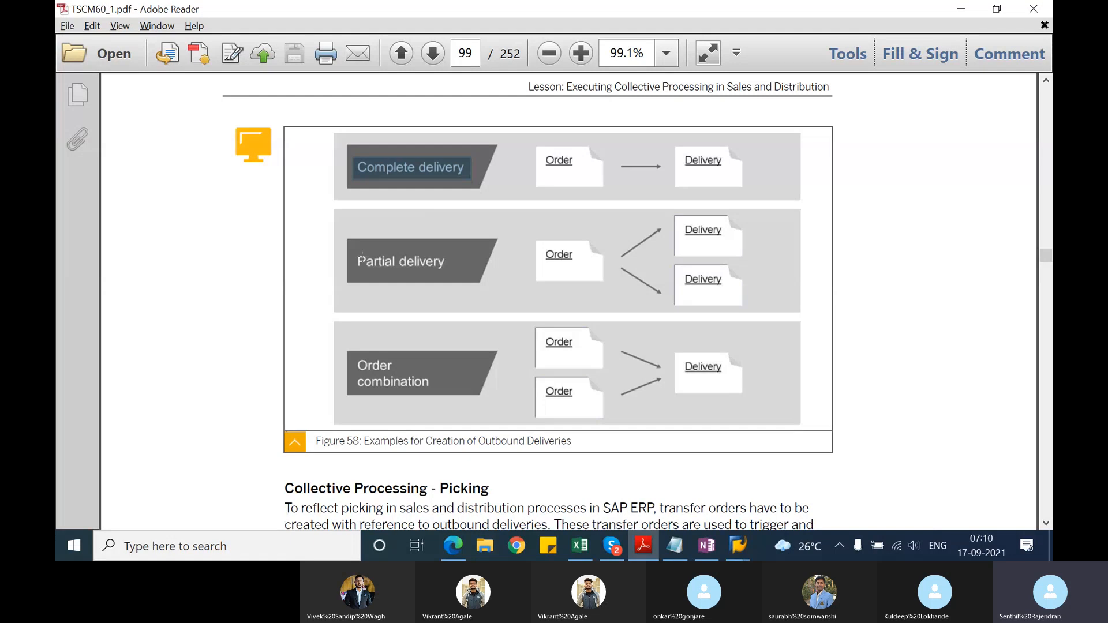
pyautogui.moveTo(352, 251); pyautogui.dragTo(459, 272)
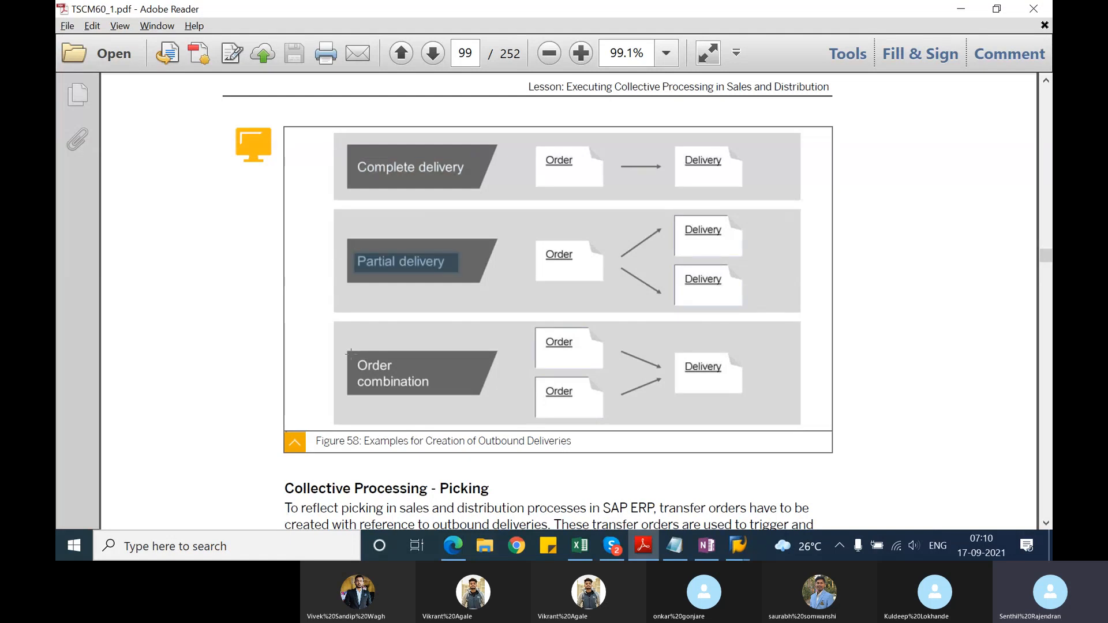
pyautogui.moveTo(351, 353); pyautogui.dragTo(445, 397)
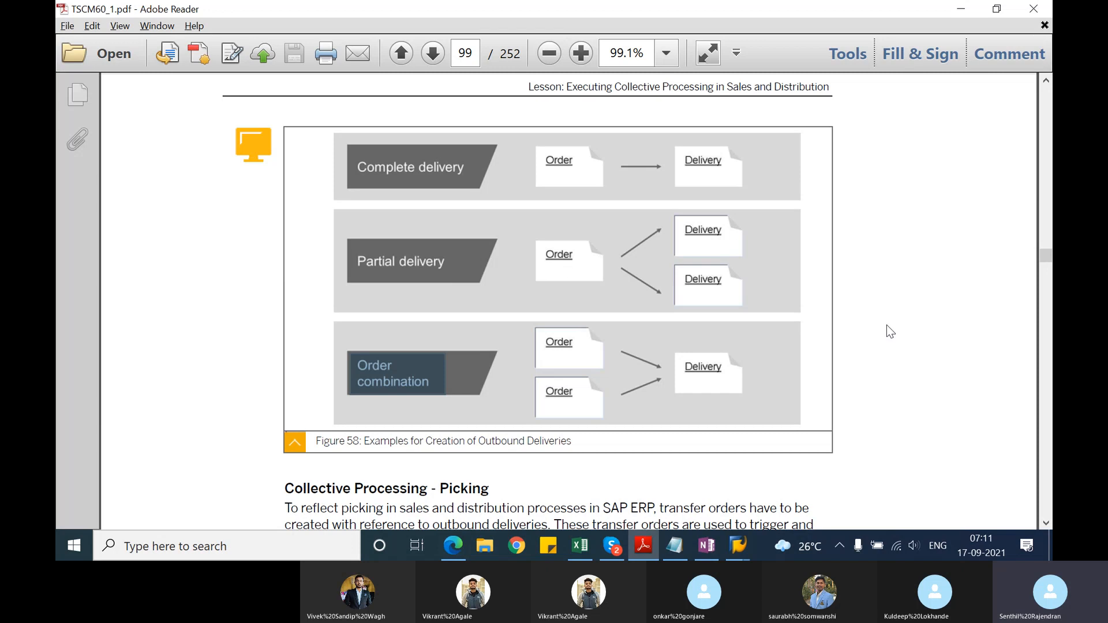
# Step: Read the Collective Processing - Picking section on page 99, including Figure 59 on picking in shipping processing
pyautogui.click(1045, 526)
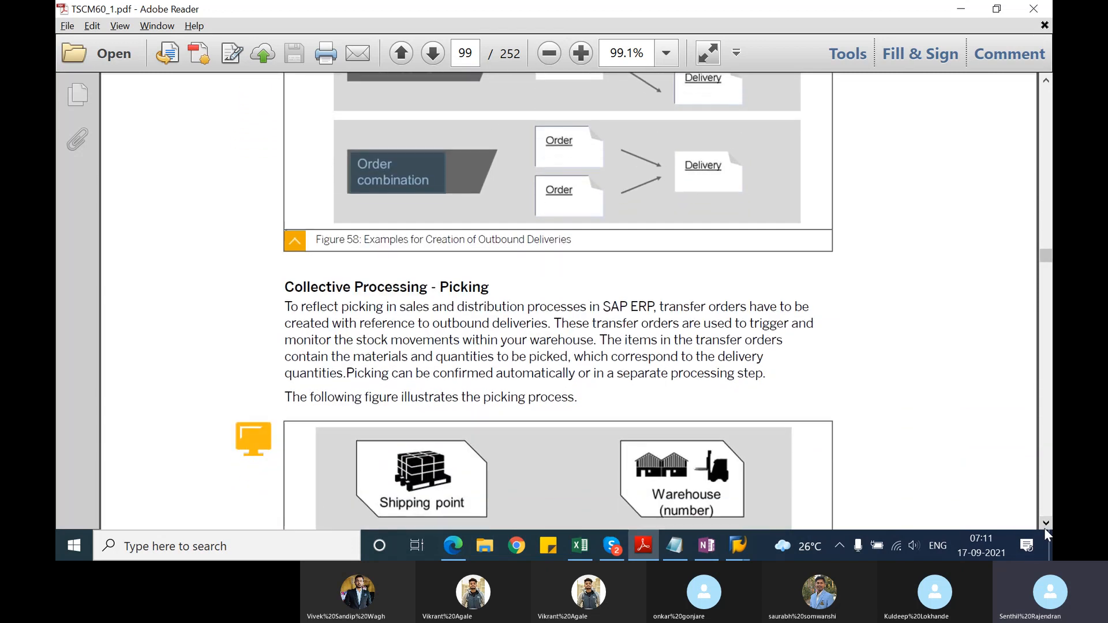
pyautogui.click(1045, 526)
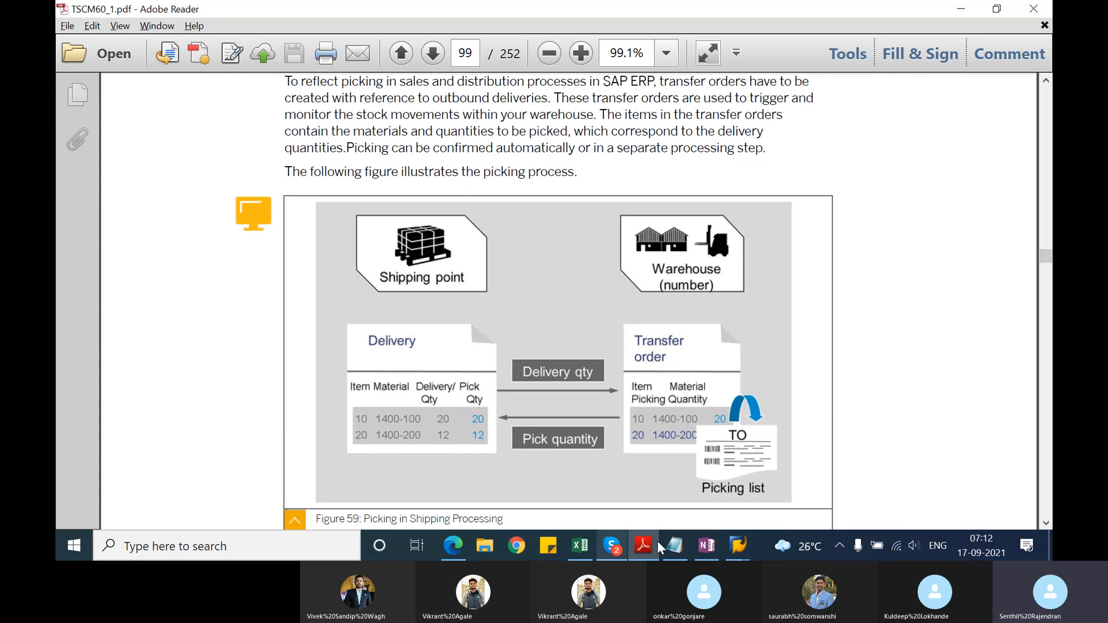
# Step: Switch to the SAP session showing the goods issue list and start transaction VL06P for outbound deliveries for picking
pyautogui.click(729, 542)
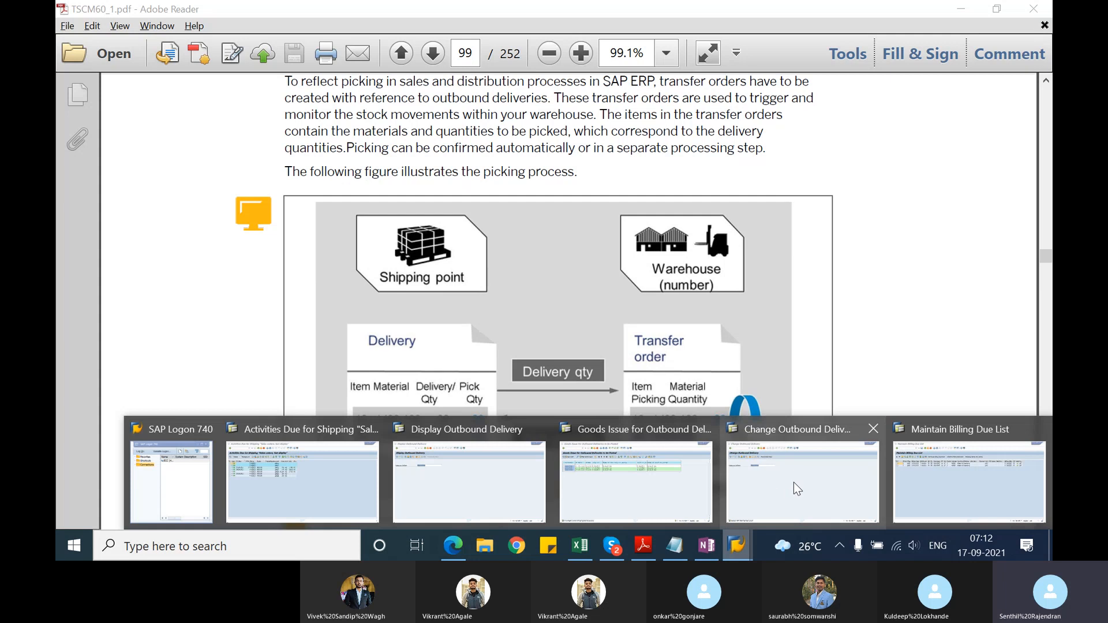
pyautogui.moveTo(794, 482)
pyautogui.click(627, 473)
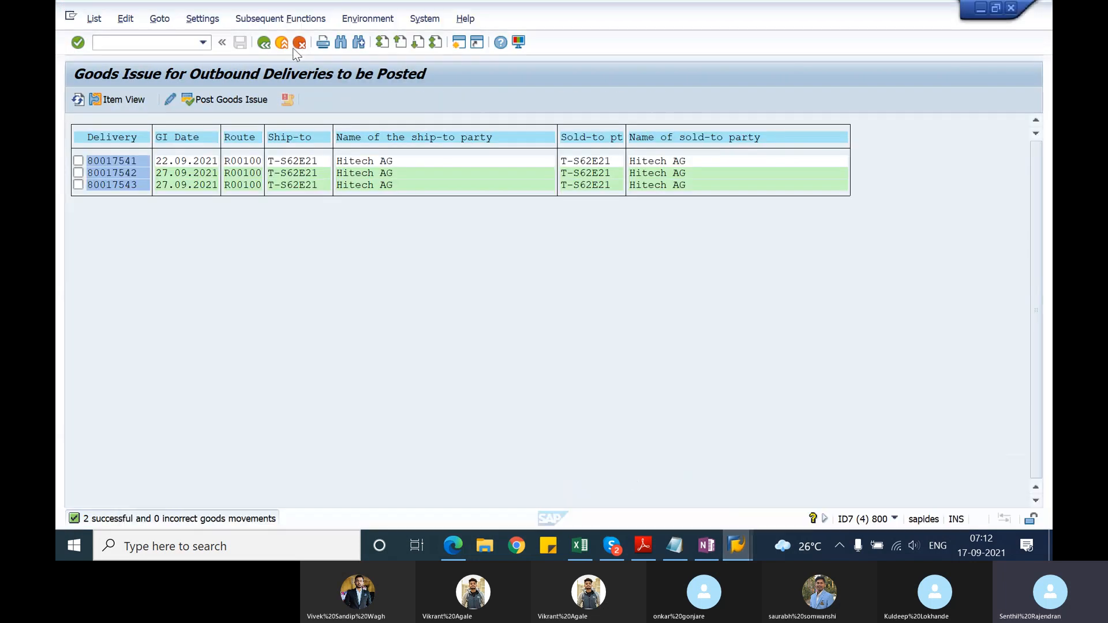
pyautogui.click(119, 42)
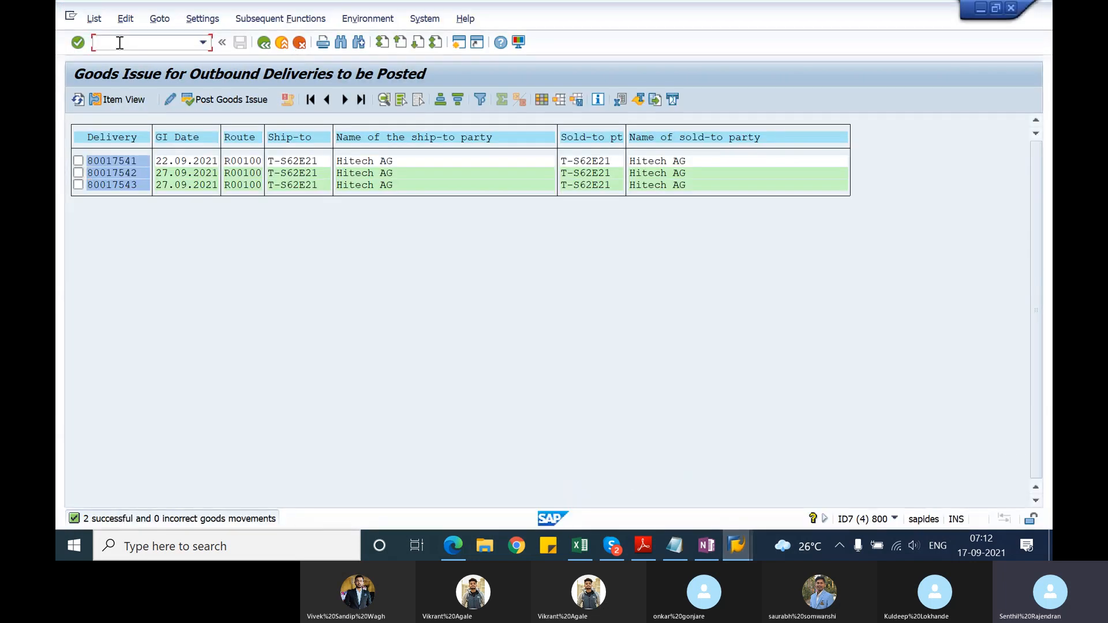
pyautogui.write('/nvl06p')
pyautogui.press('Return')
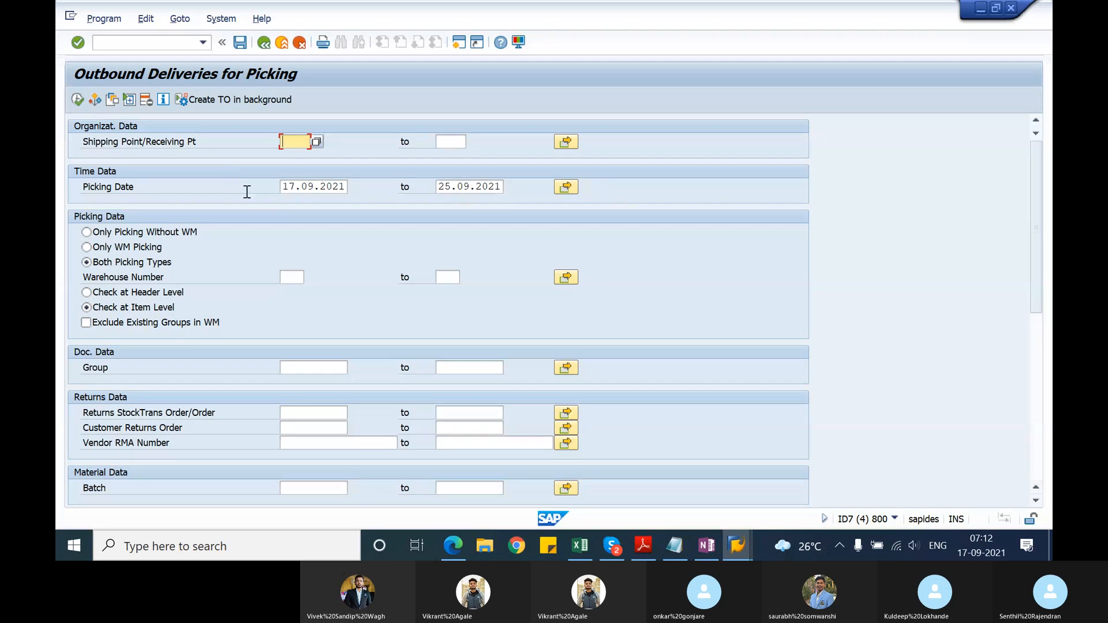
# Step: Try the picking due list for shipping point 1201, and run it again with the shipping point cleared
pyautogui.write('120')
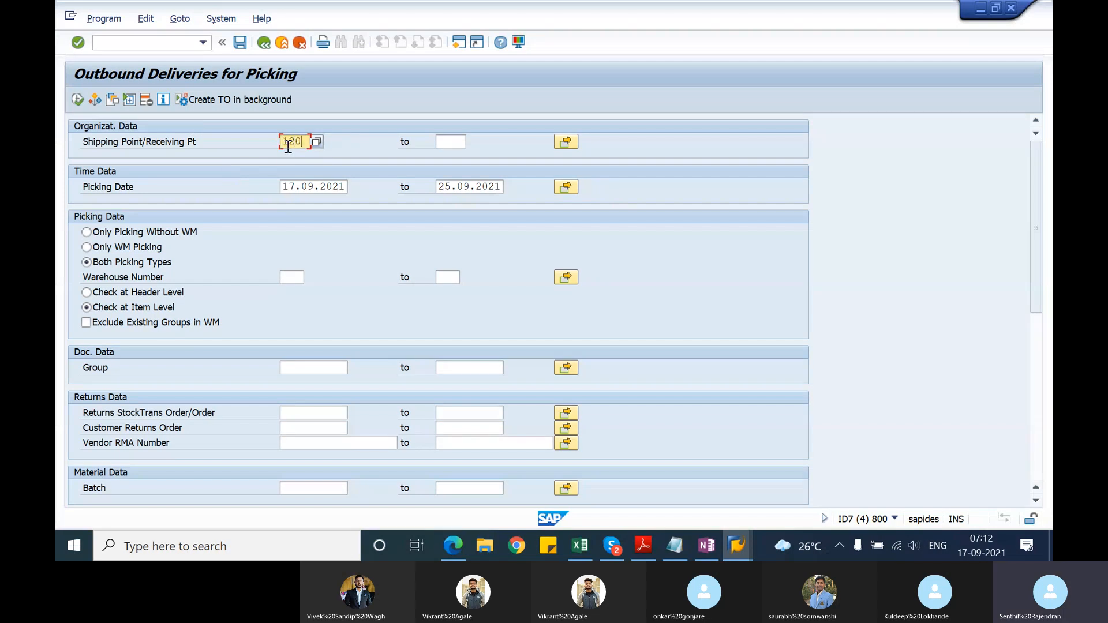
pyautogui.write('1')
pyautogui.doubleClick(291, 141)
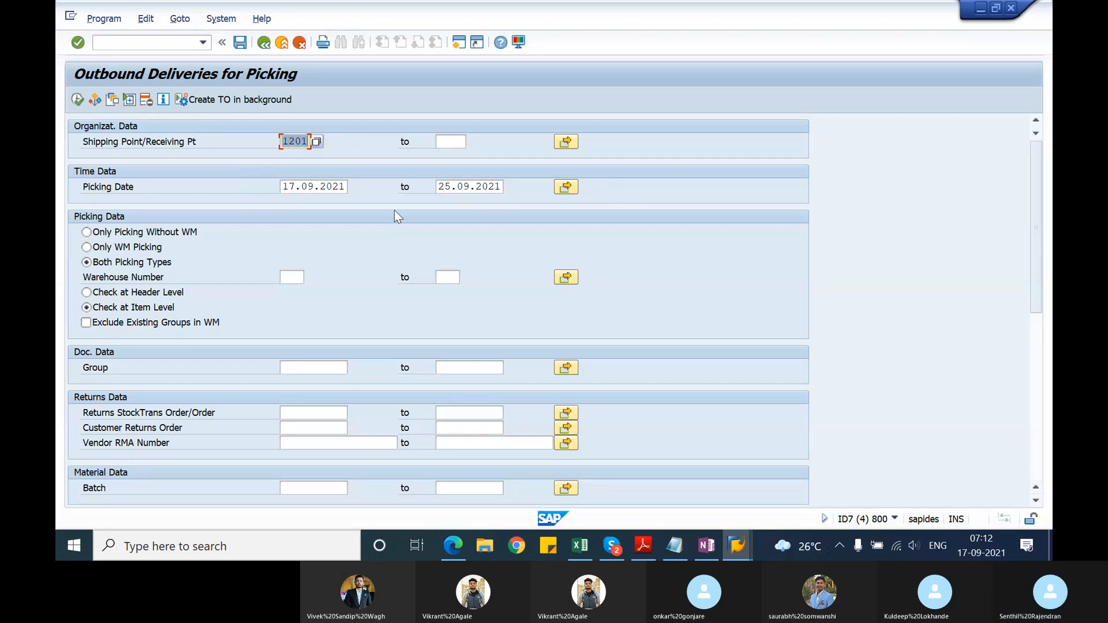
pyautogui.click(78, 99)
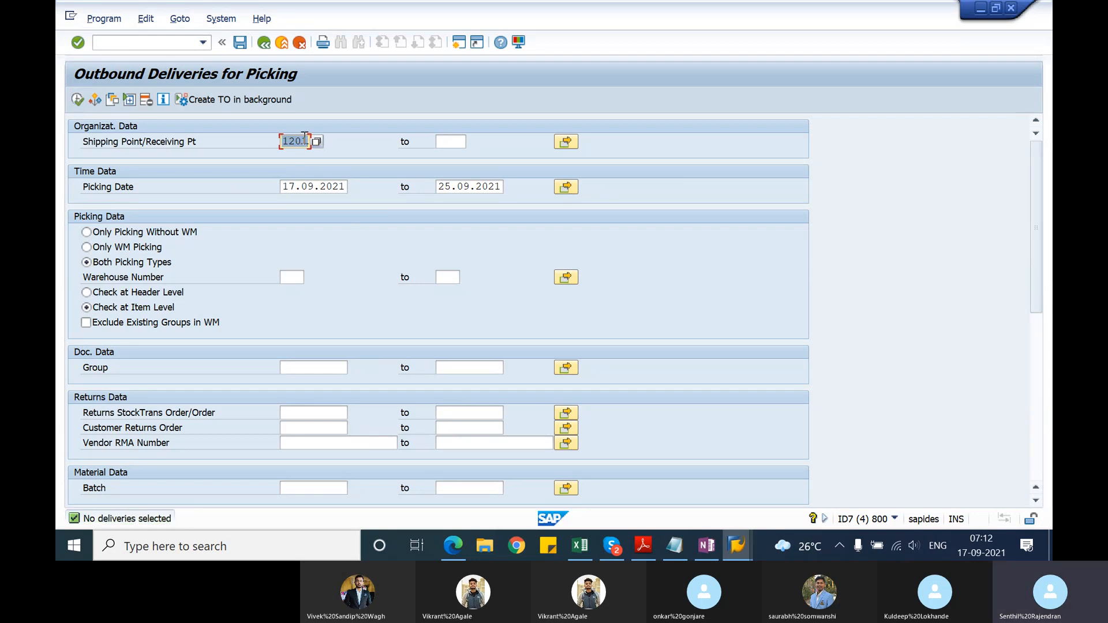
pyautogui.press('Delete')
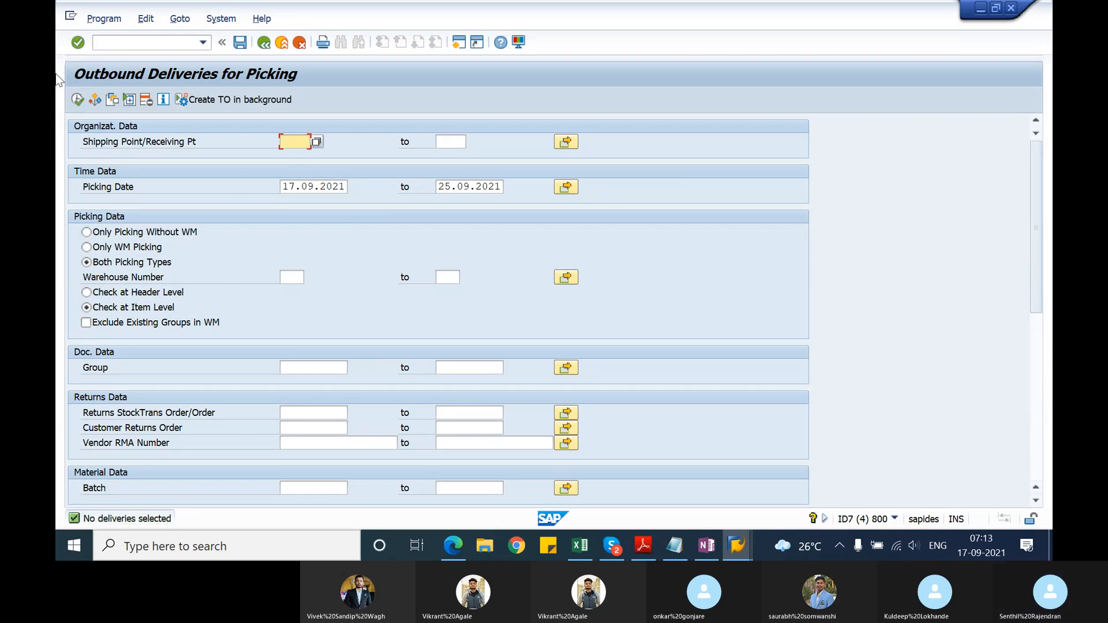
pyautogui.click(78, 99)
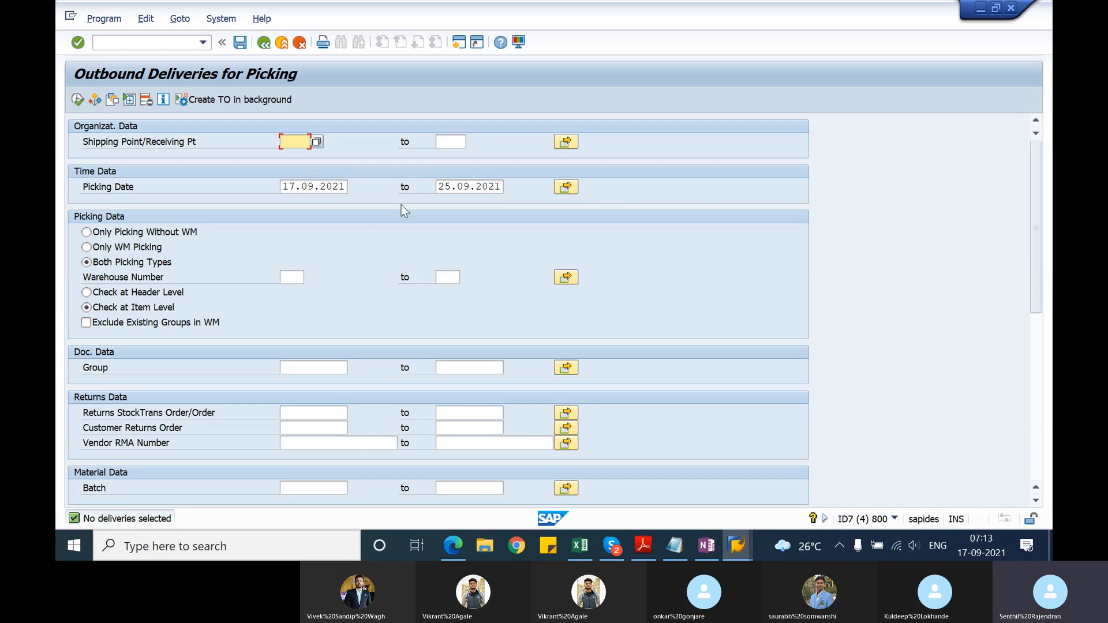
# Step: Set the end of the picking date range to 31.10.2021 and run the picking due list
pyautogui.doubleClick(444, 186)
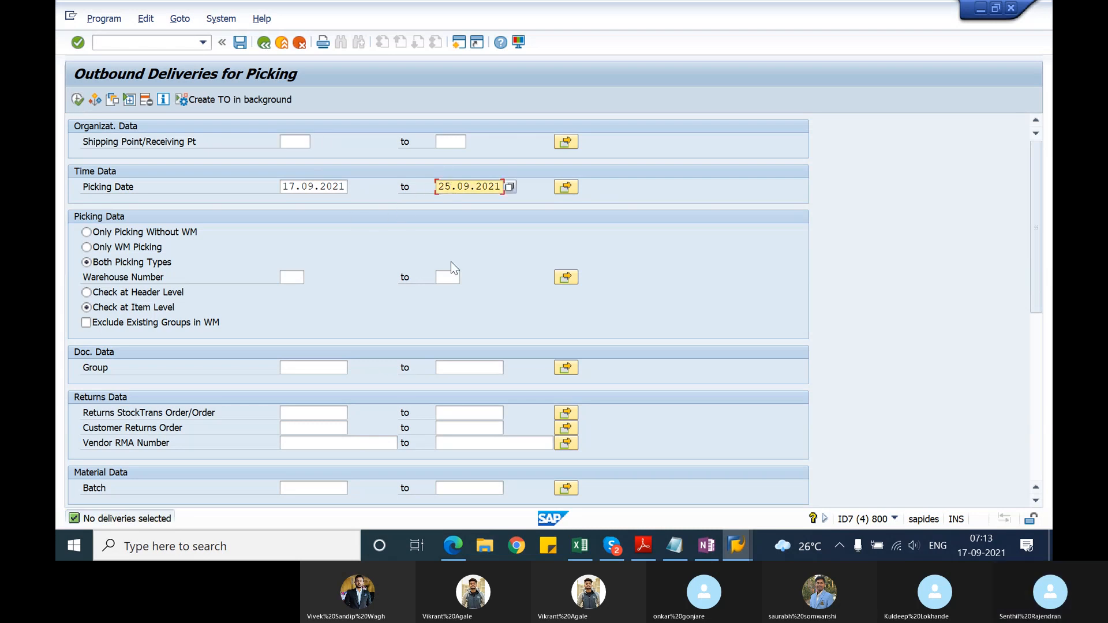
pyautogui.press('Delete')
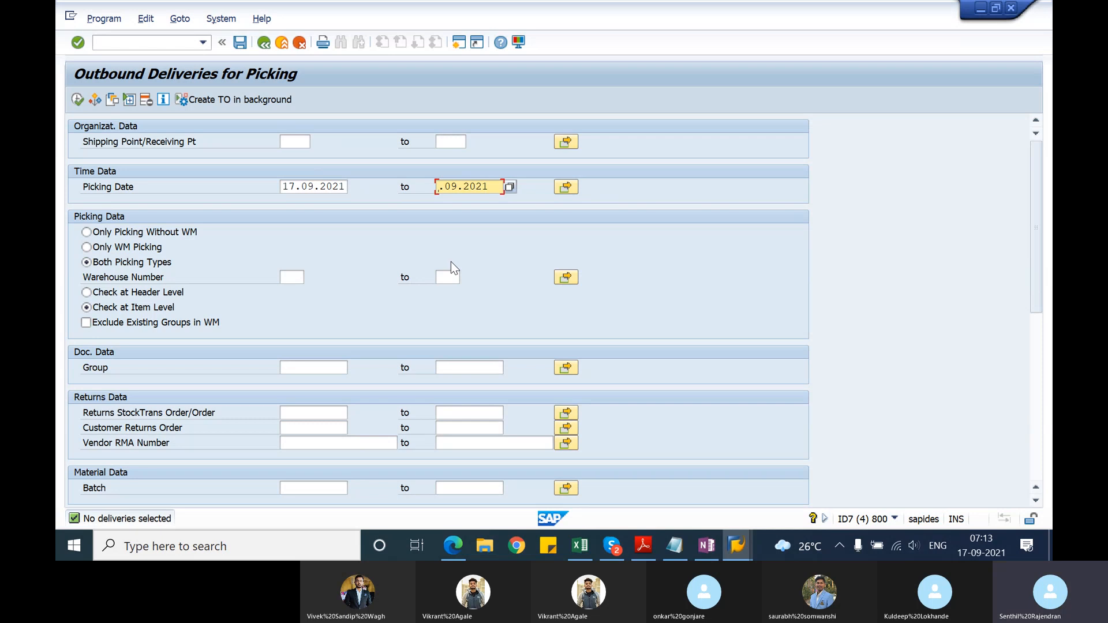
pyautogui.write('31')
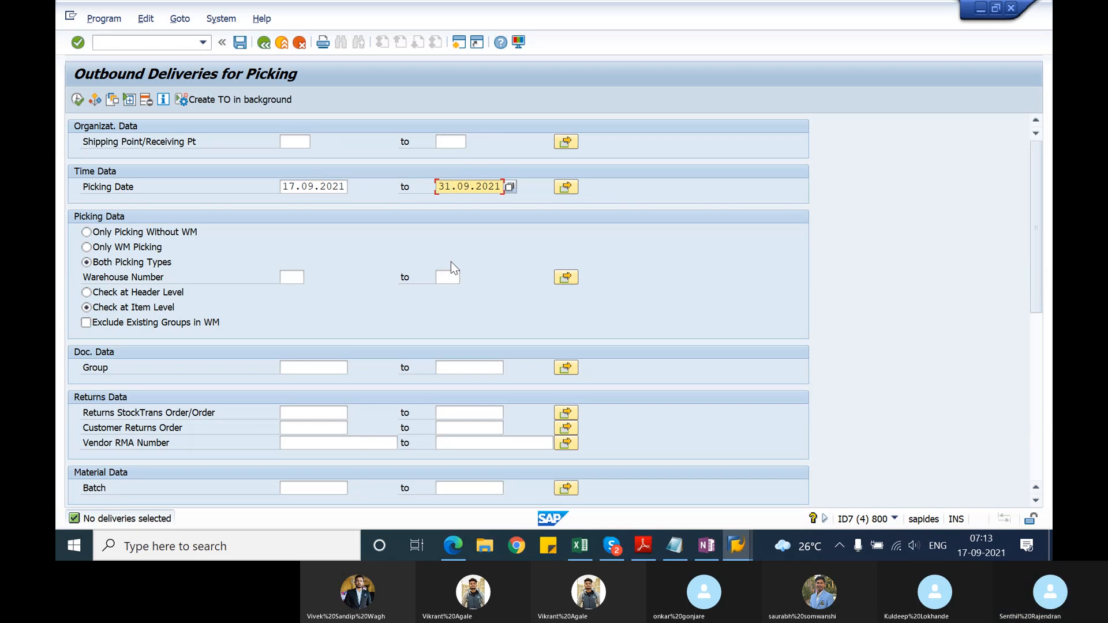
pyautogui.press('Delete')
pyautogui.press('Delete')
pyautogui.write('10')
pyautogui.press('Return')
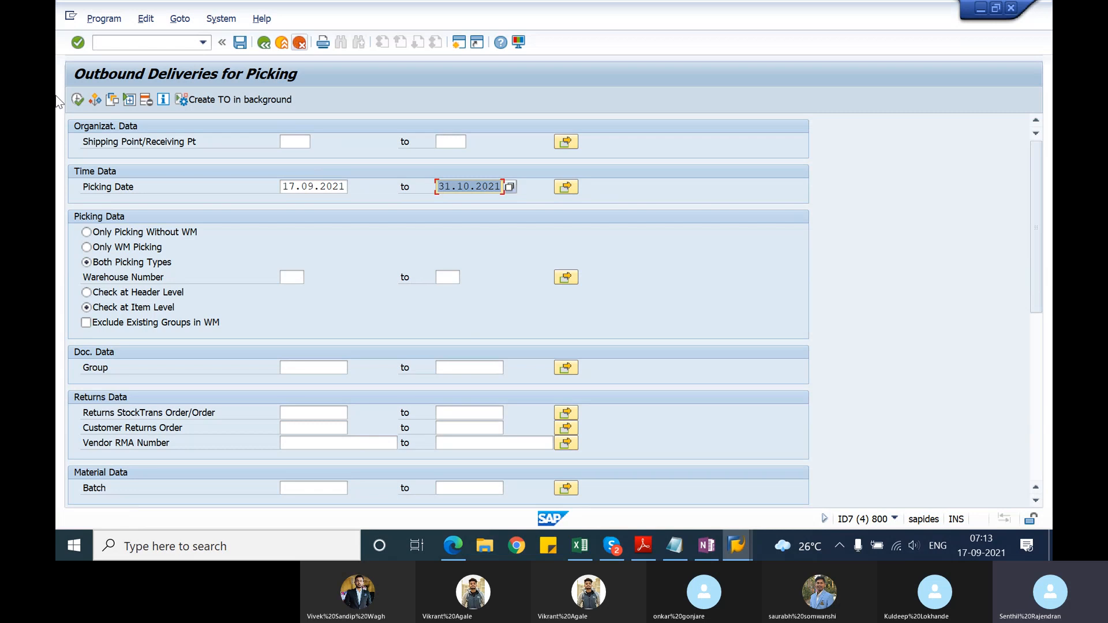
pyautogui.click(77, 99)
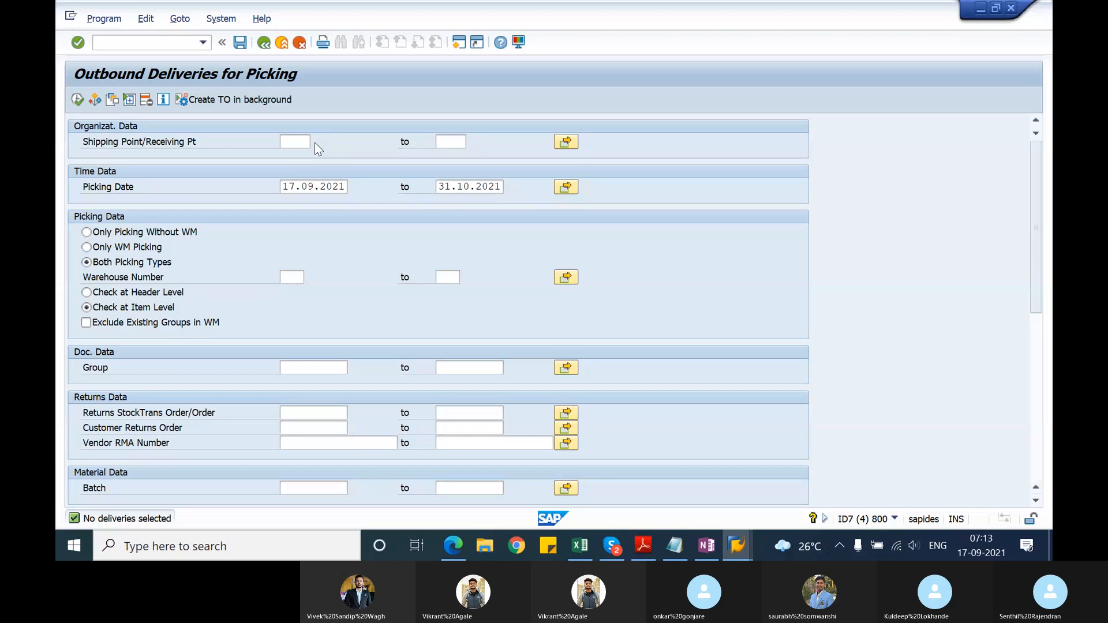
# Step: Try the picking due list for shipping point 1200, chosen from the possible entries, and clear the shipping point again
pyautogui.click(315, 143)
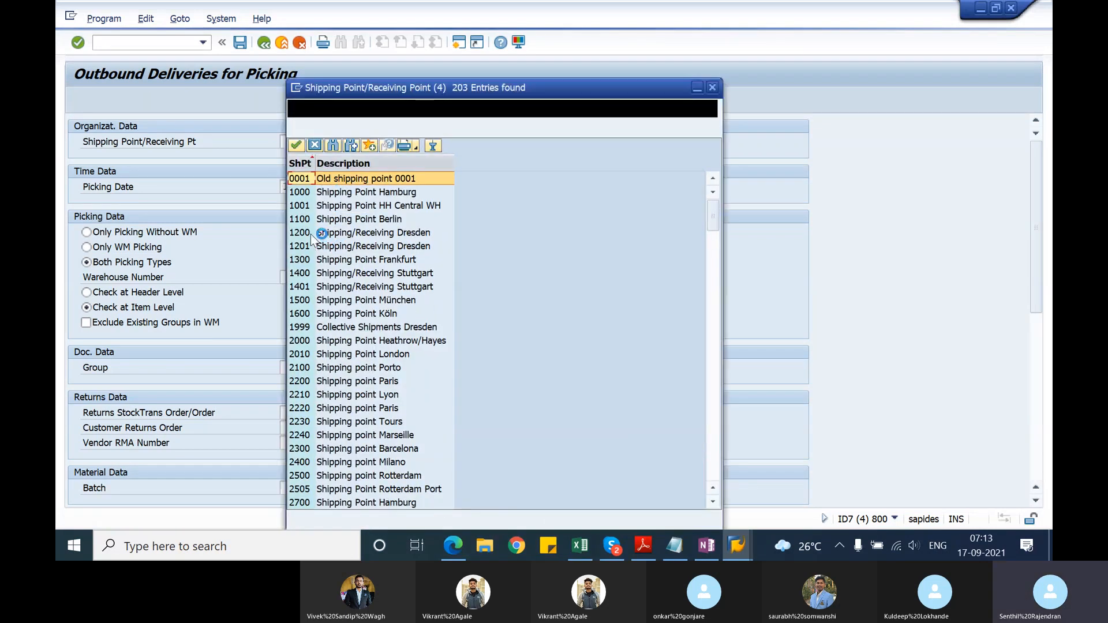
pyautogui.doubleClick(324, 232)
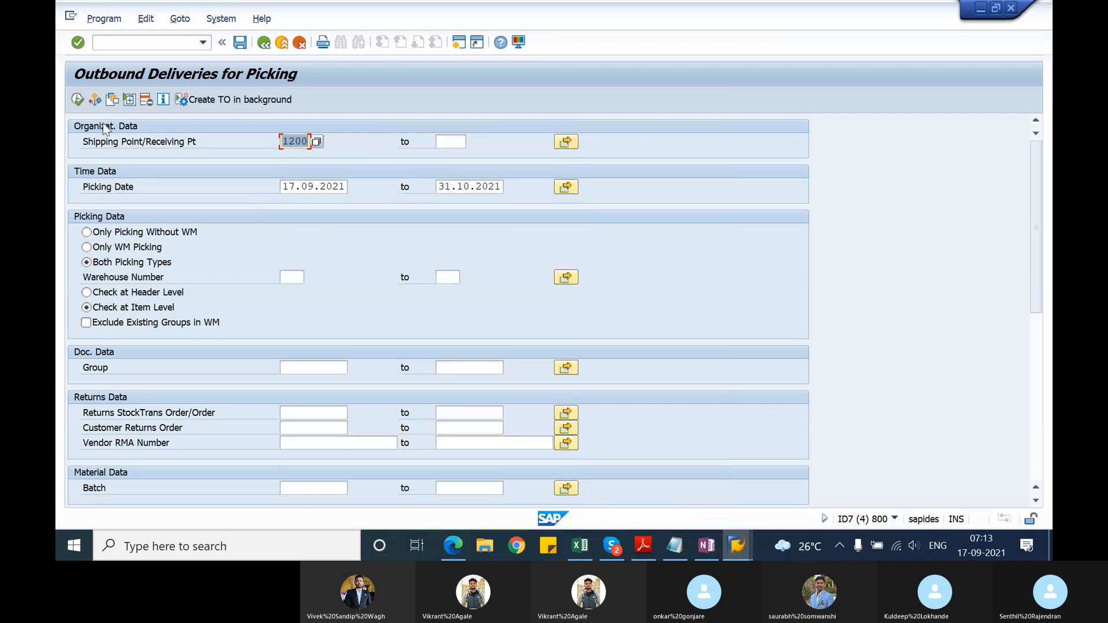
pyautogui.click(78, 100)
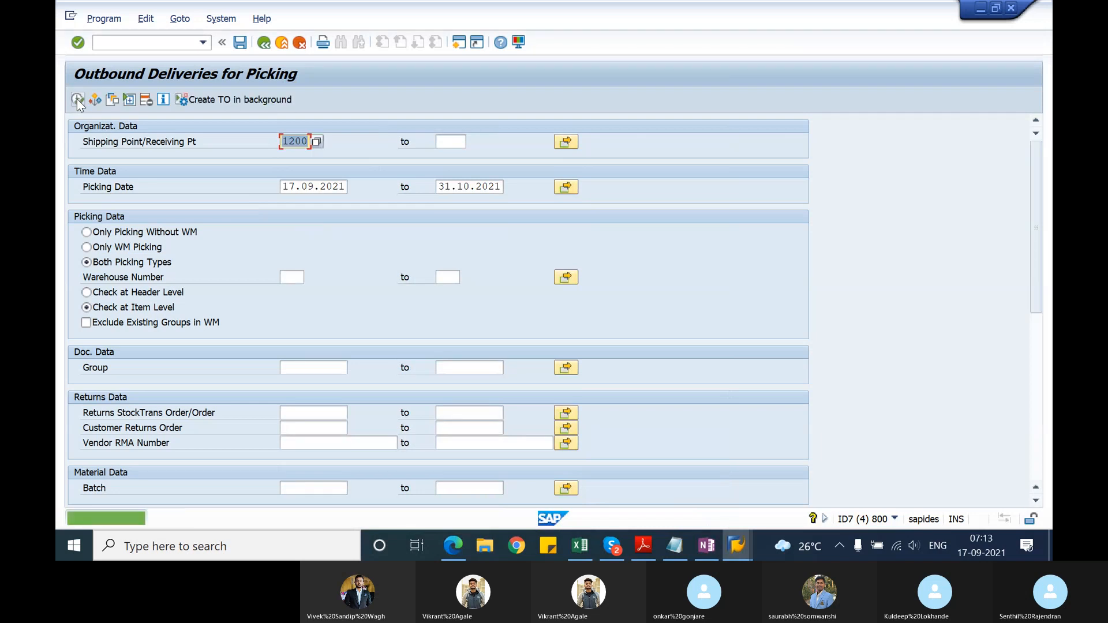
pyautogui.press('Delete')
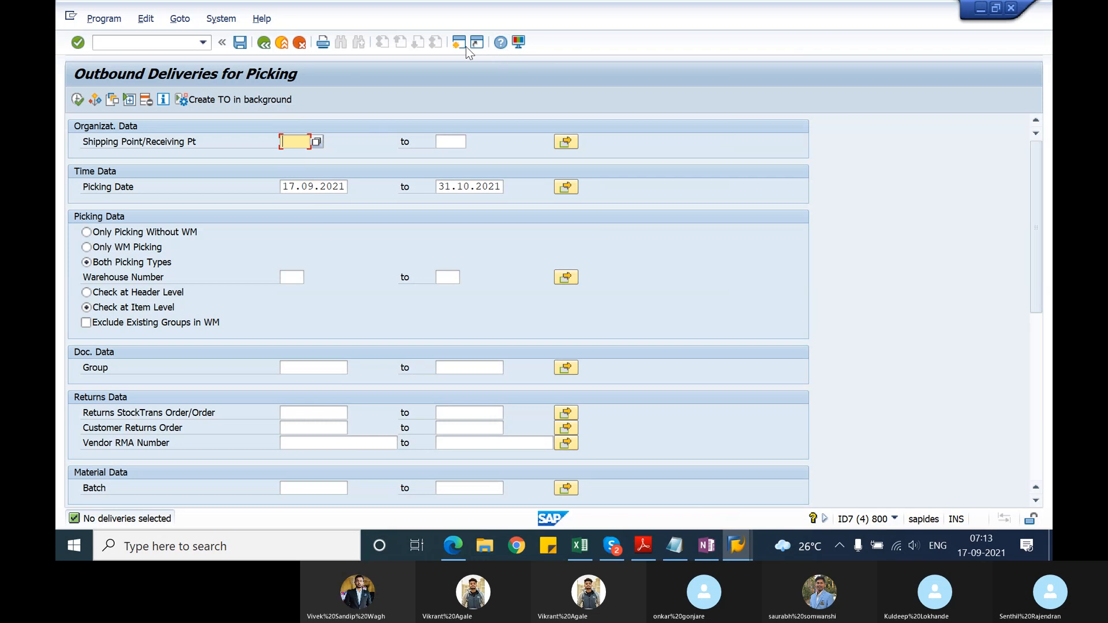
# Step: Switch to the Change Outbound Delivery session and start a standard order (OR) in VA01 for sales area 1000/10/00
pyautogui.click(737, 545)
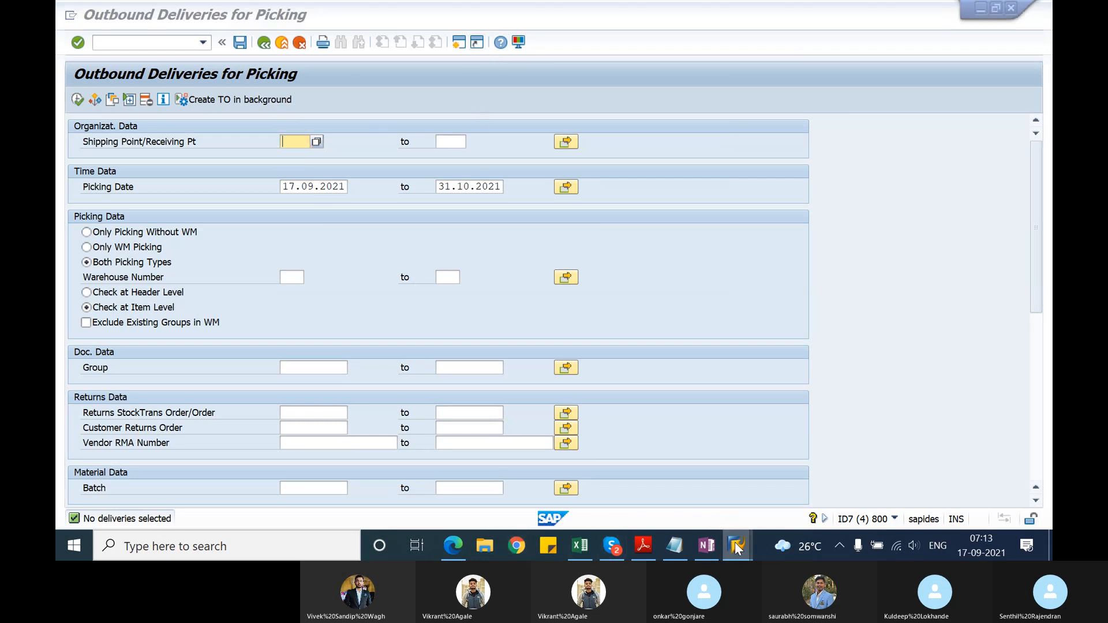
pyautogui.click(783, 471)
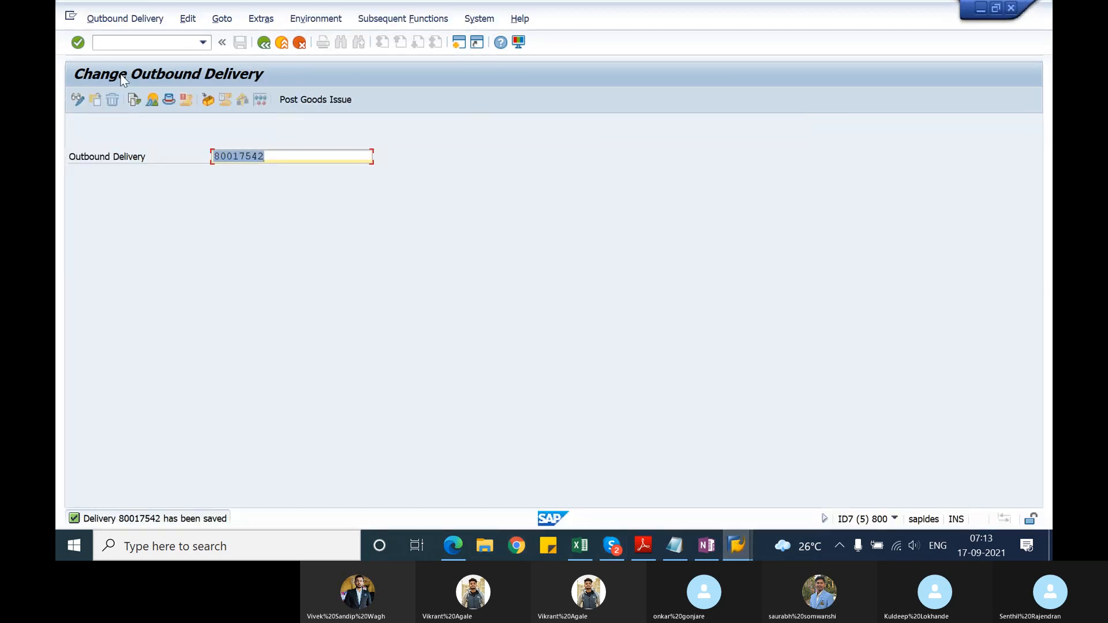
pyautogui.click(128, 41)
pyautogui.write('/nva01')
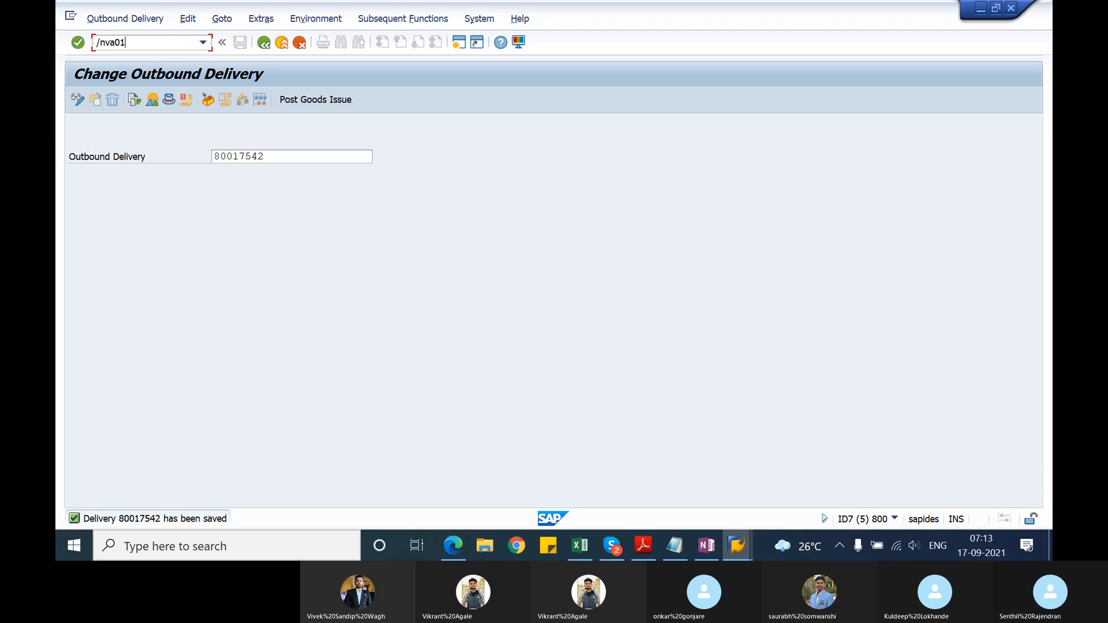
pyautogui.press('Return')
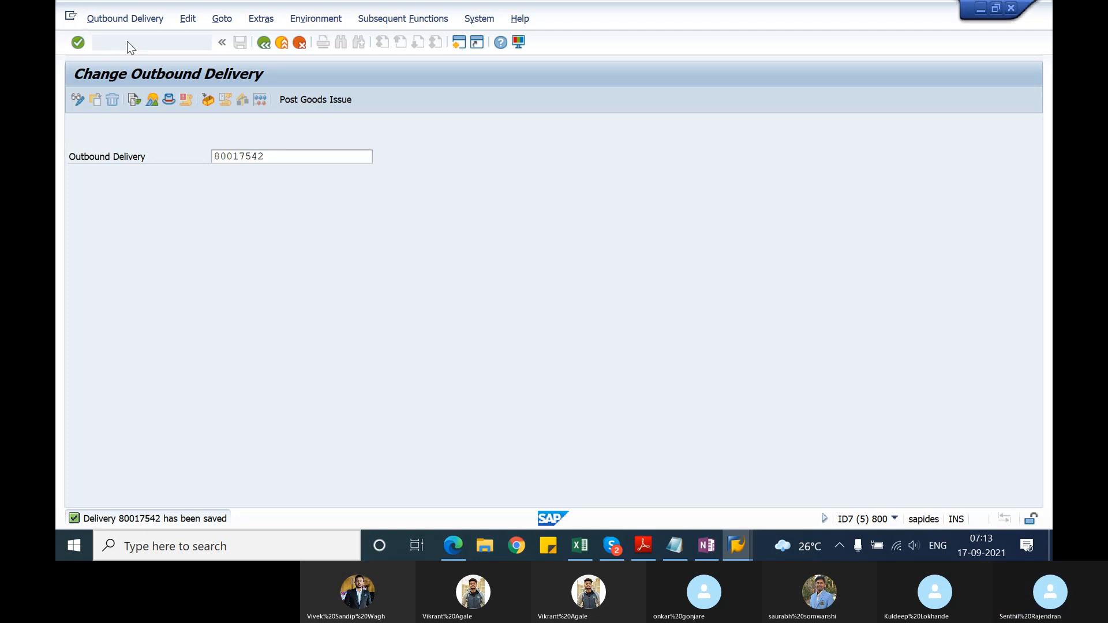
pyautogui.press('Return')
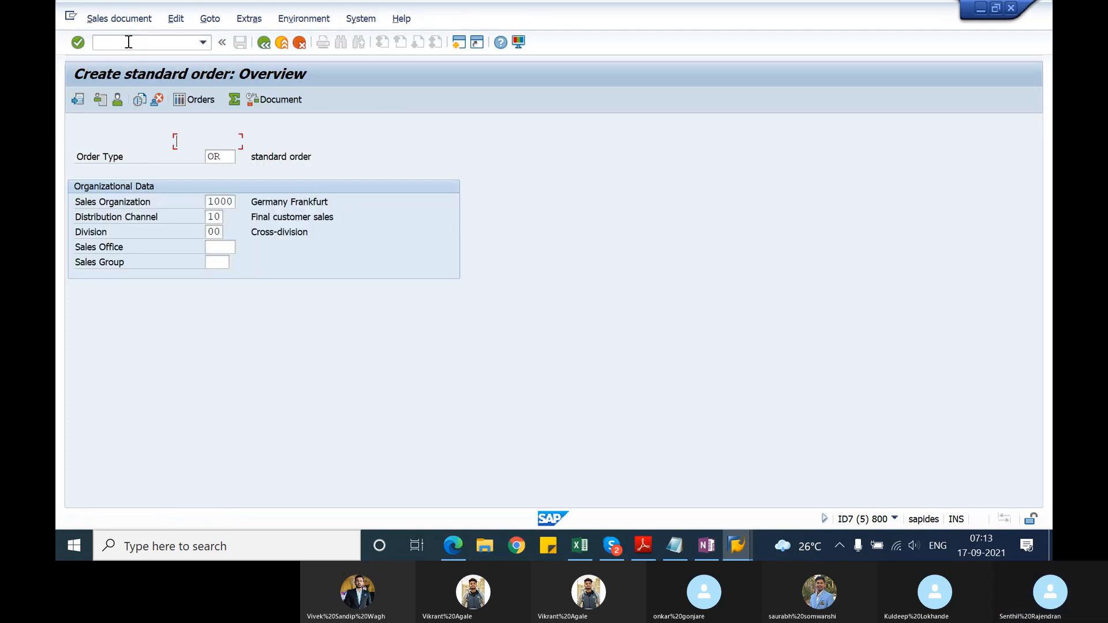
# Step: Enter the Hitech AG customer number as sold-to and ship-to party and fill in the PO number
pyautogui.press('Return')
pyautogui.press('Tab')
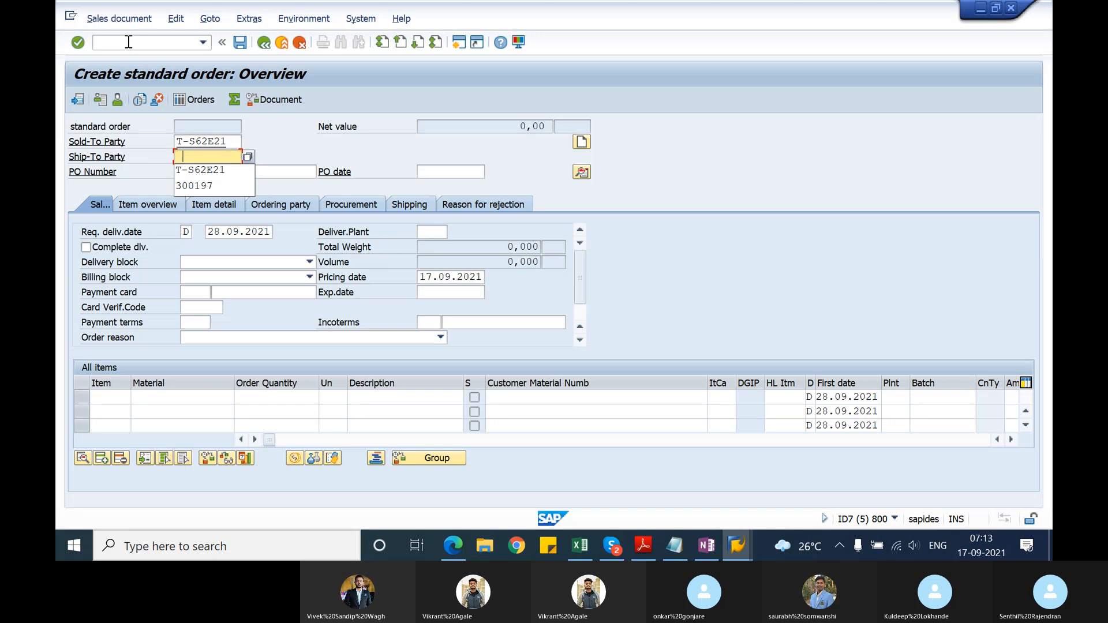
pyautogui.press('Return')
pyautogui.press('Tab')
pyautogui.press('Return')
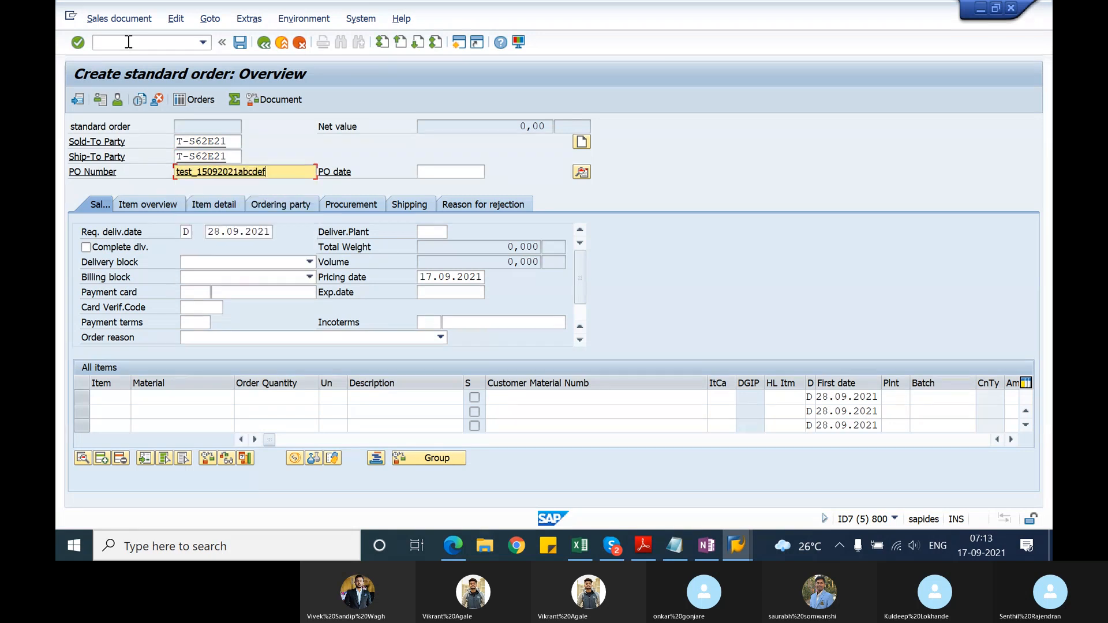
# Step: Add material T-ATE21 with an order quantity of 10 as the first item and save the standard order
pyautogui.click(180, 403)
pyautogui.press('Down')
pyautogui.press('Return')
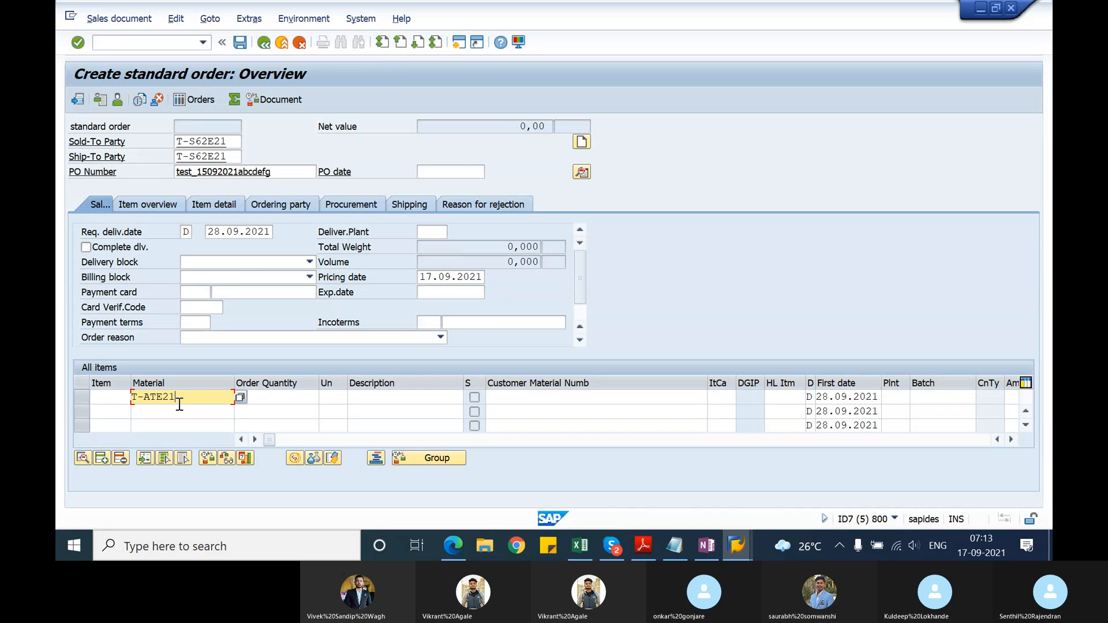
pyautogui.press('Tab')
pyautogui.write('10')
pyautogui.press('Return')
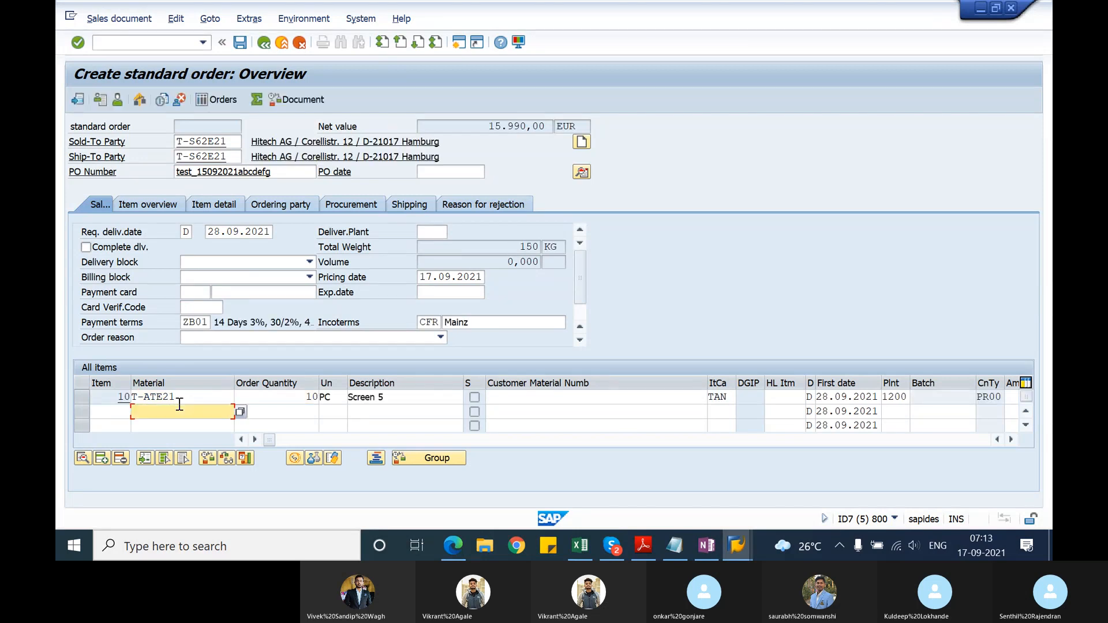
pyautogui.click(239, 44)
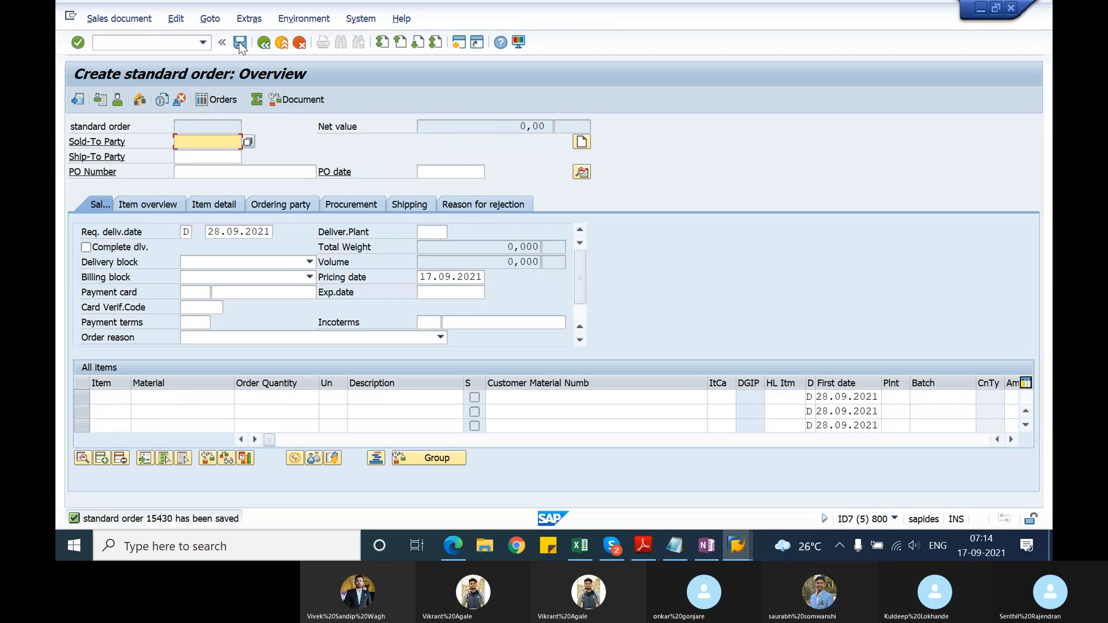
# Step: Restart VA01 and open another standard order (OR) for sales area 1000/10/00
pyautogui.click(176, 42)
pyautogui.write('/')
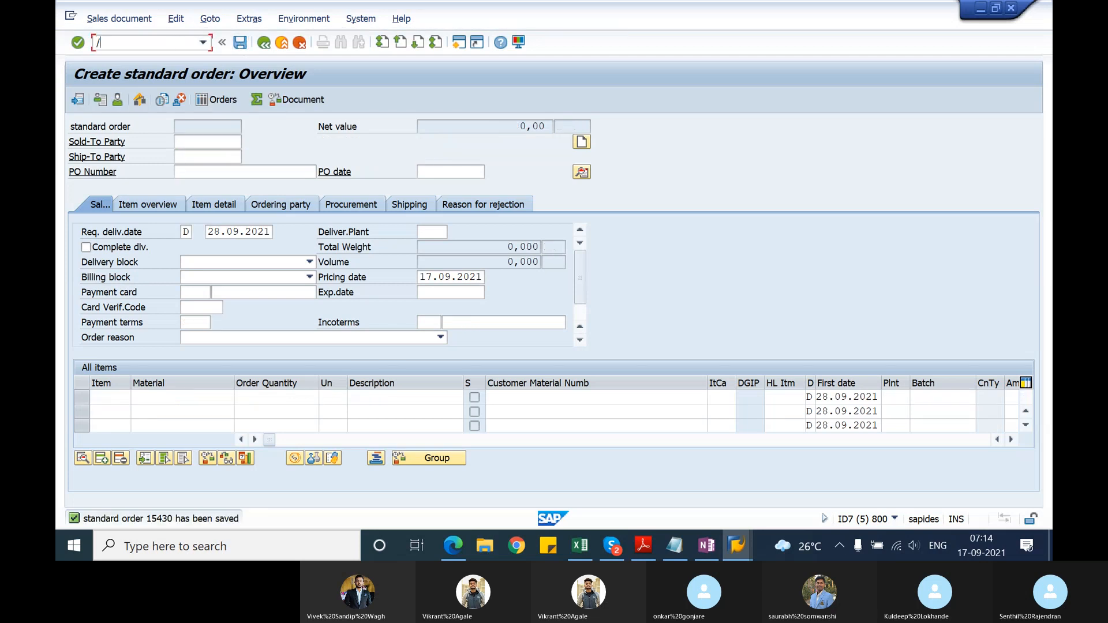
pyautogui.write('nva01')
pyautogui.press('Return')
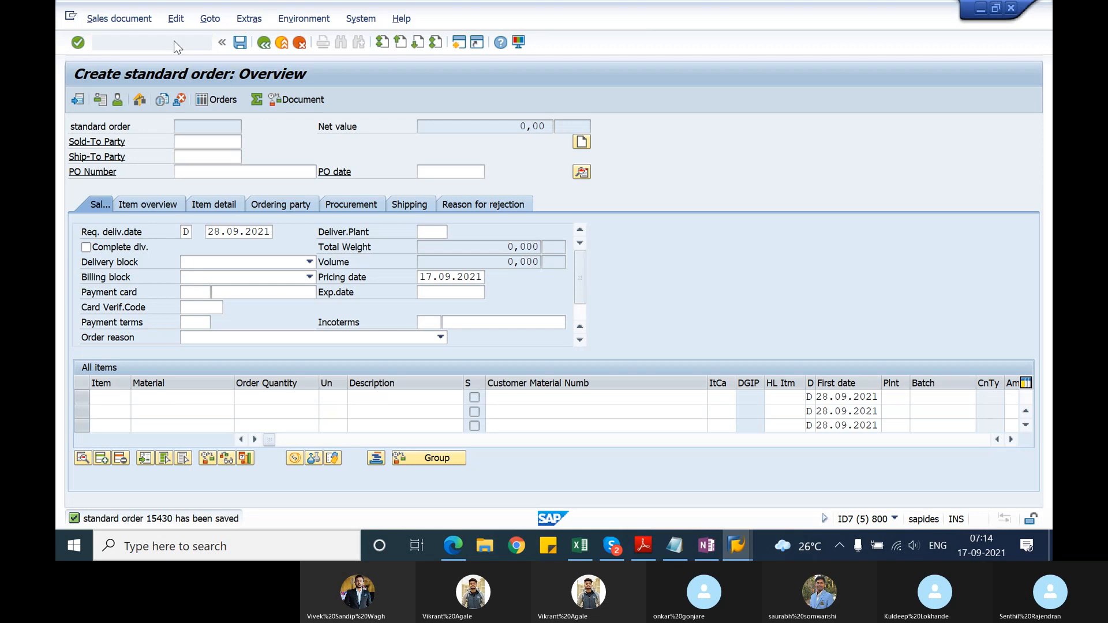
pyautogui.press('Return')
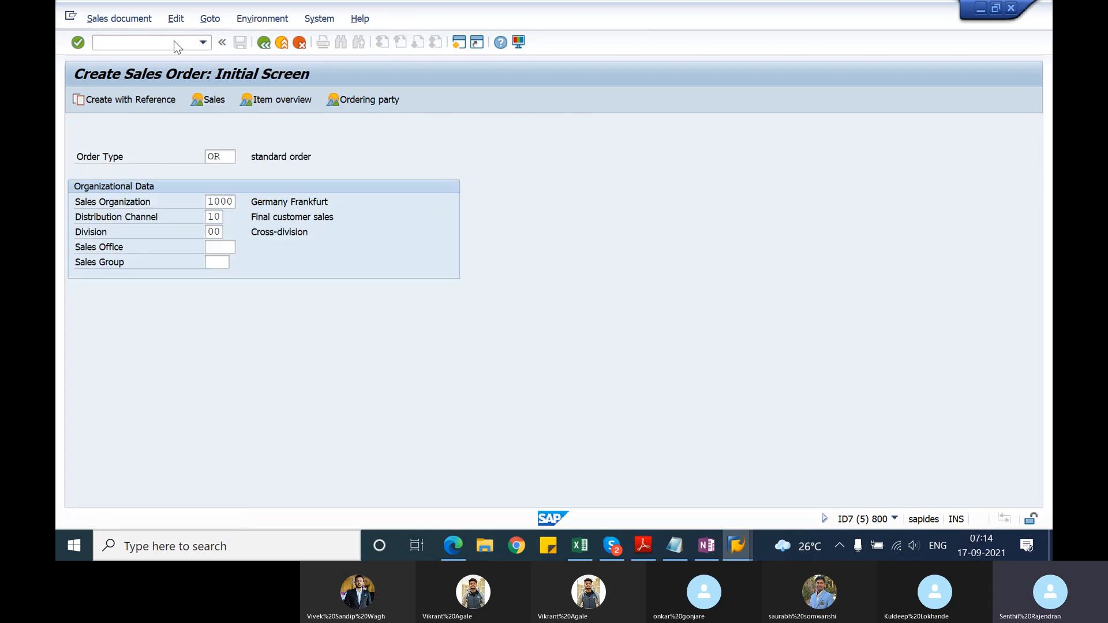
pyautogui.press('Tab')
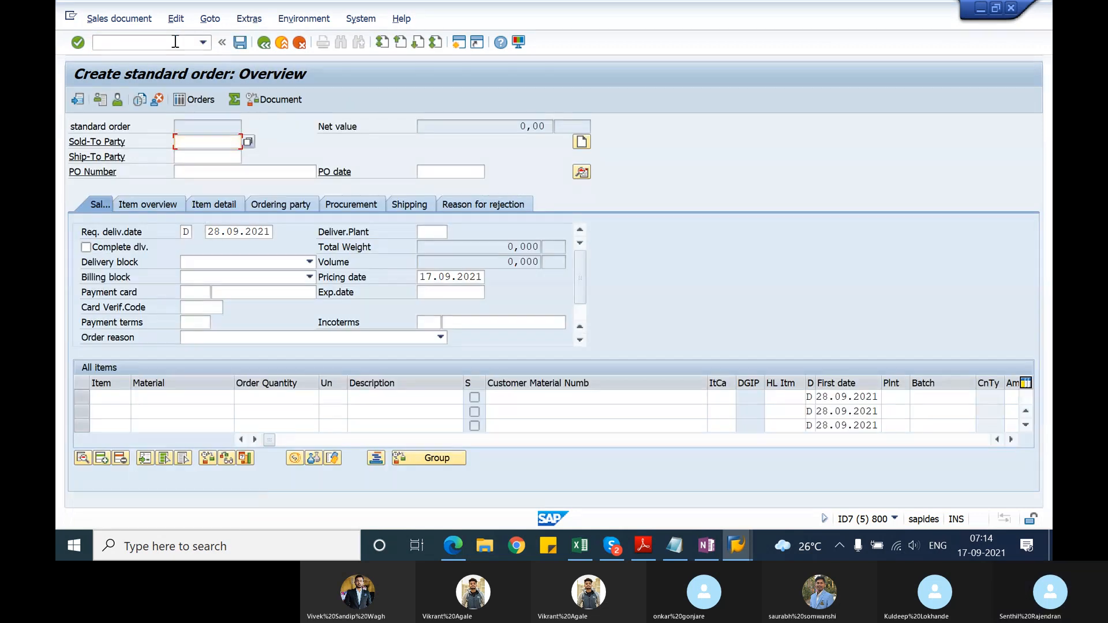
# Step: Enter the Hitech AG customer number as sold-to and ship-to party and fill in a new PO number for the order
pyautogui.press('Return')
pyautogui.press('Up')
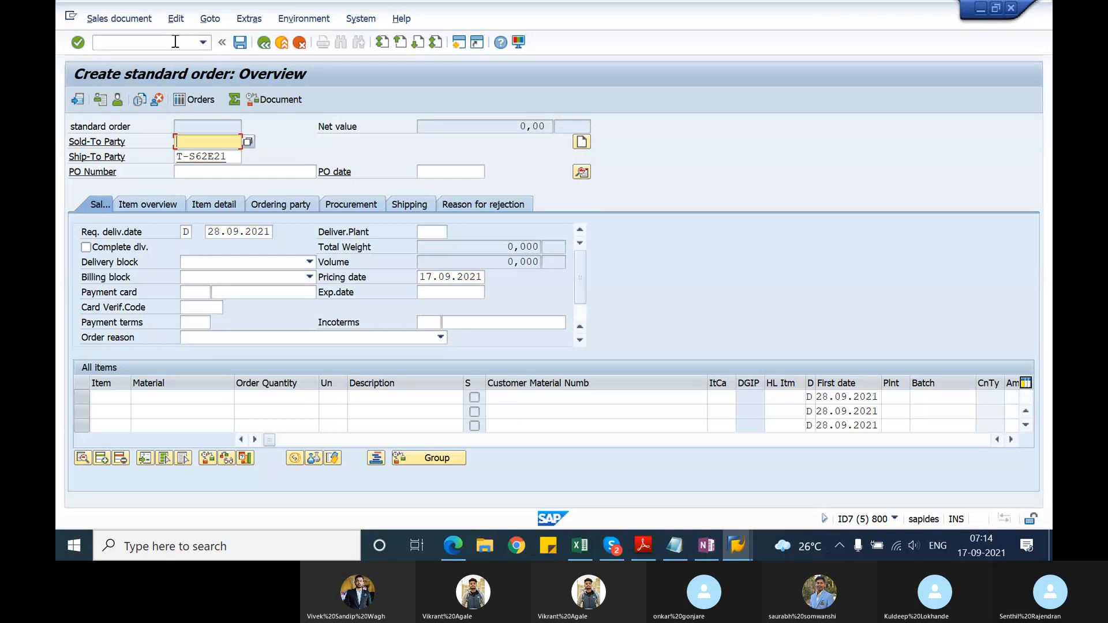
pyautogui.press('Down')
pyautogui.press('Return')
pyautogui.press('Down')
pyautogui.press('Down')
# Step: Add material T-ATE21 with an order quantity of 10 as the first item and save the standard order
pyautogui.press('Down')
pyautogui.press('Return')
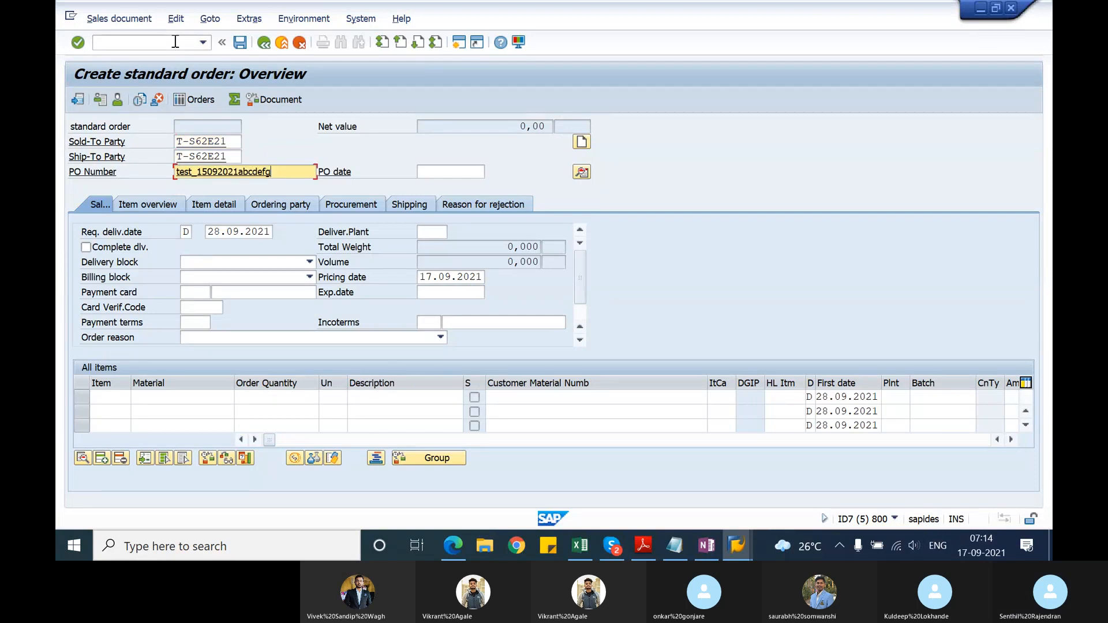
pyautogui.click(189, 398)
pyautogui.press('Down')
pyautogui.press('Return')
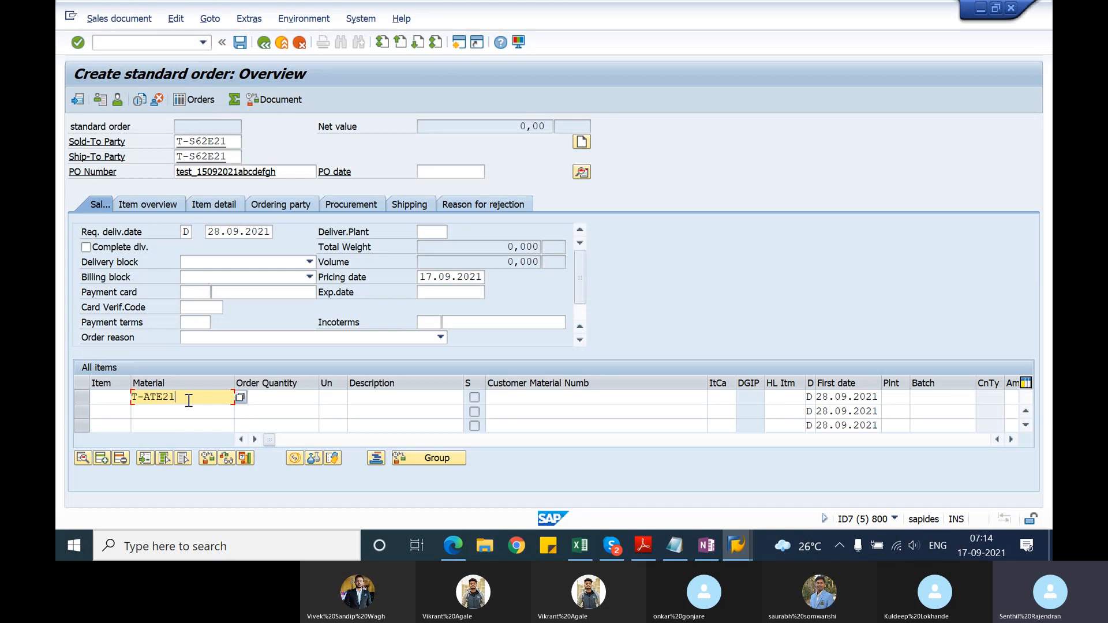
pyautogui.press('Tab')
pyautogui.write('10')
pyautogui.press('Tab')
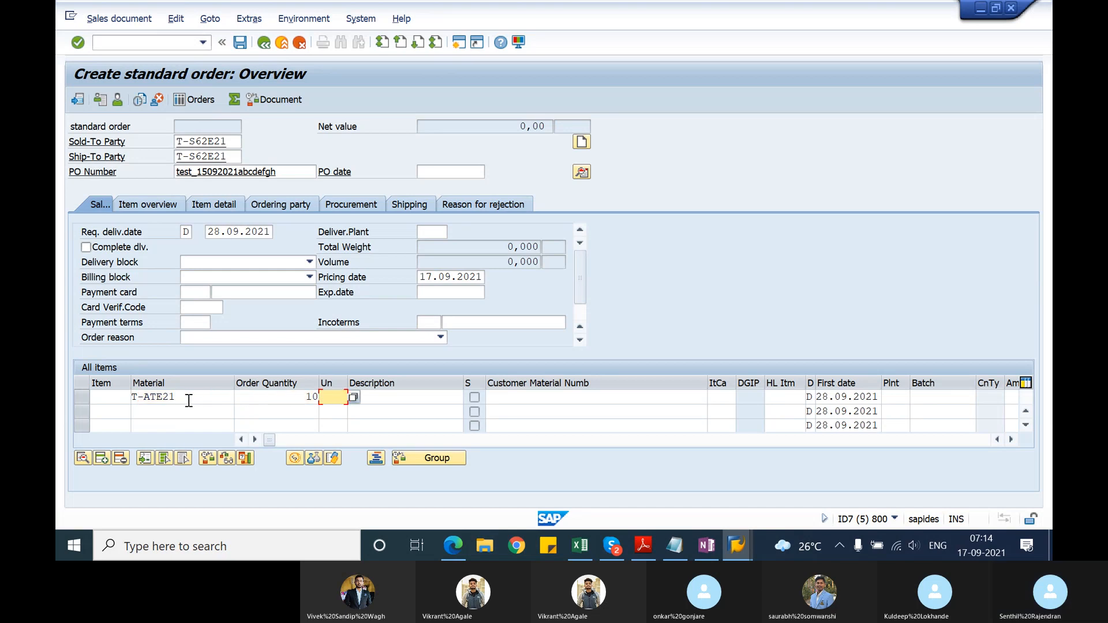
pyautogui.press('Return')
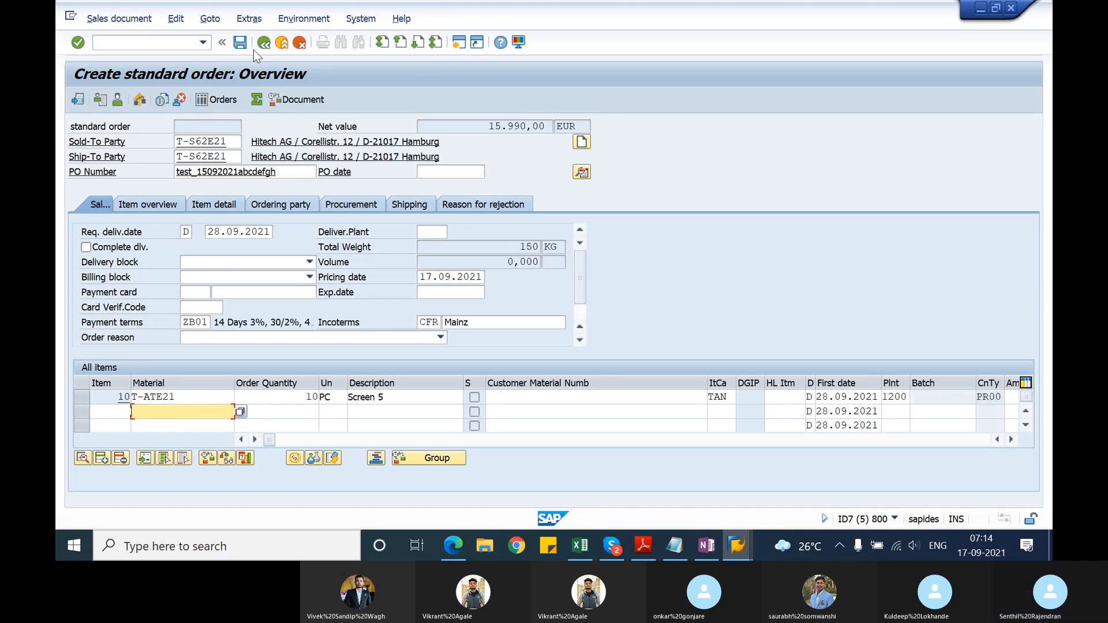
pyautogui.click(243, 43)
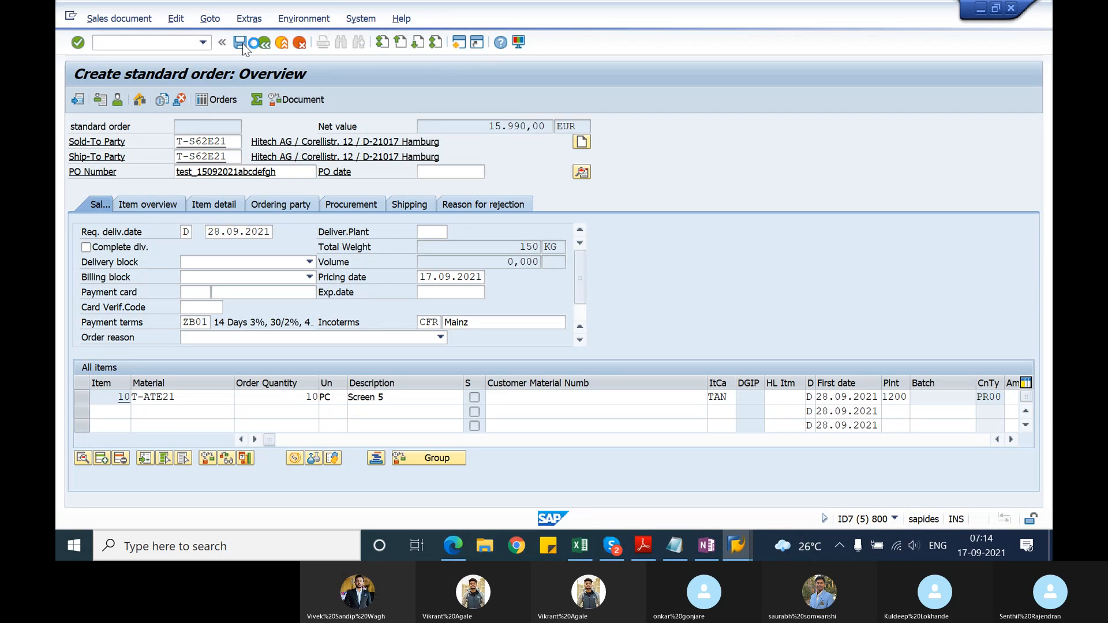
# Step: Restart VA01 and open one more standard order (OR) for sales area 1000/10/00
pyautogui.click(165, 42)
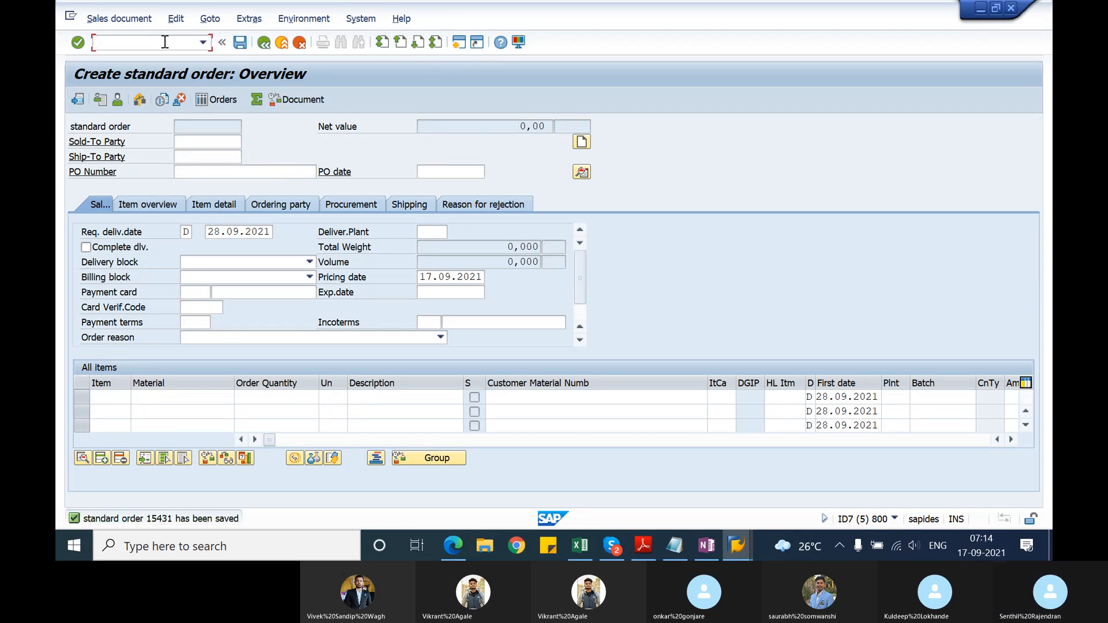
pyautogui.write('/nva01')
pyautogui.press('Return')
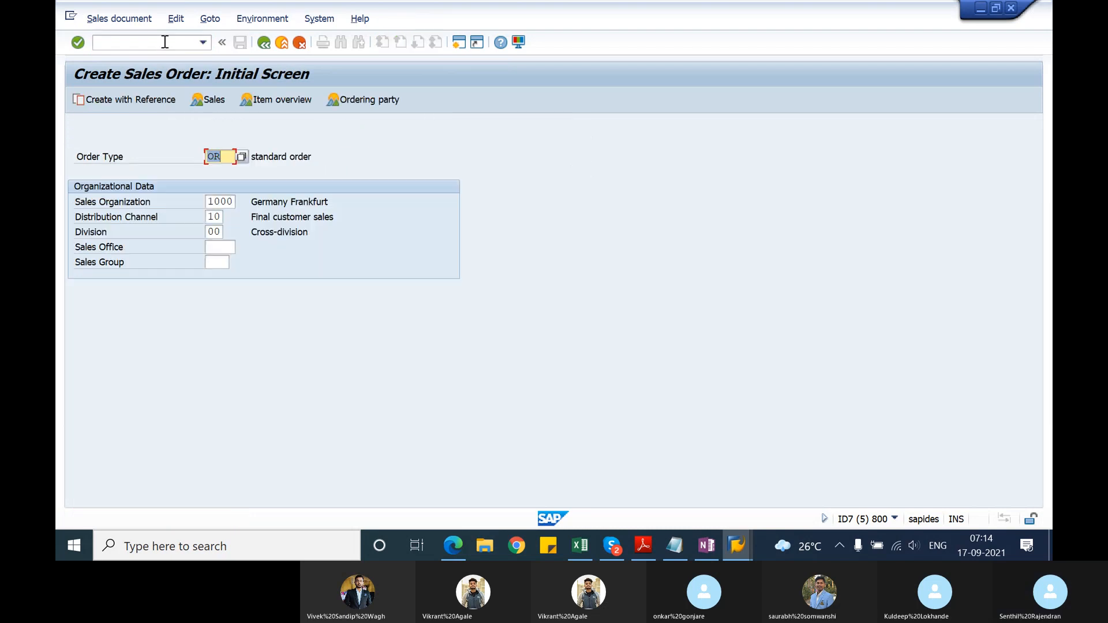
pyautogui.press('Return')
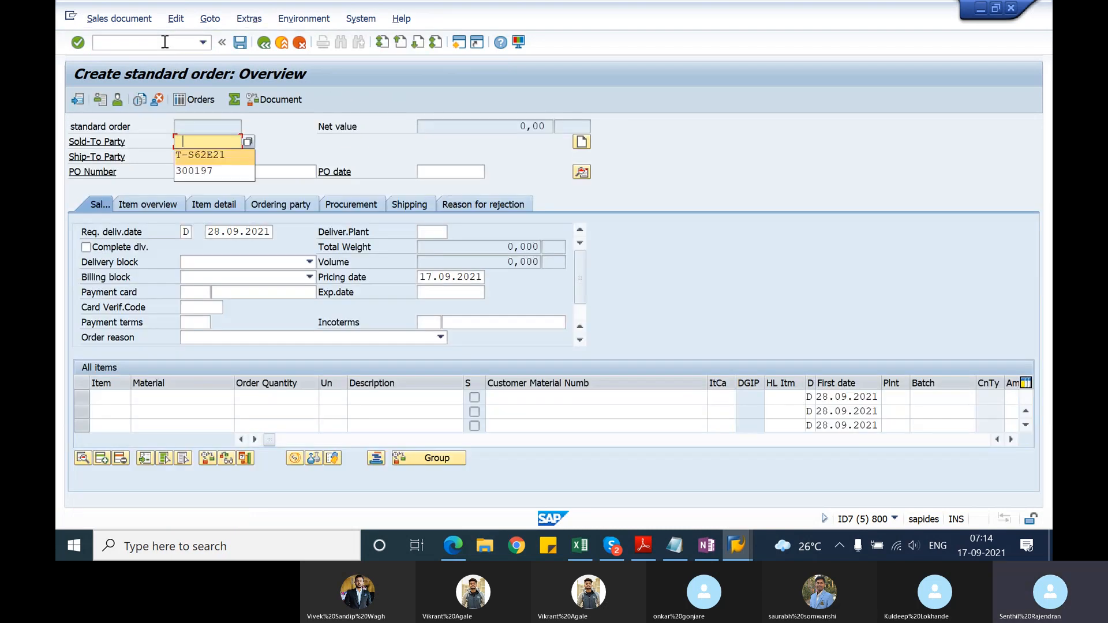
# Step: Fill in the Hitech AG customer number as sold-to and ship-to party and enter the next PO number
pyautogui.press('Down')
pyautogui.press('Tab')
pyautogui.press('Down')
pyautogui.press('Tab')
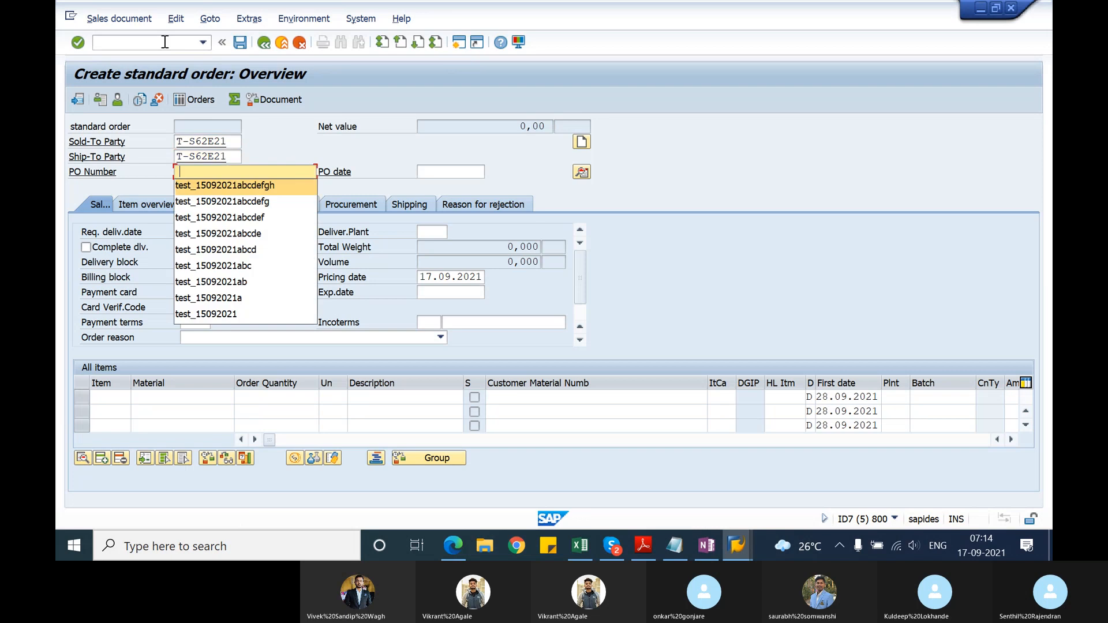
pyautogui.press('Return')
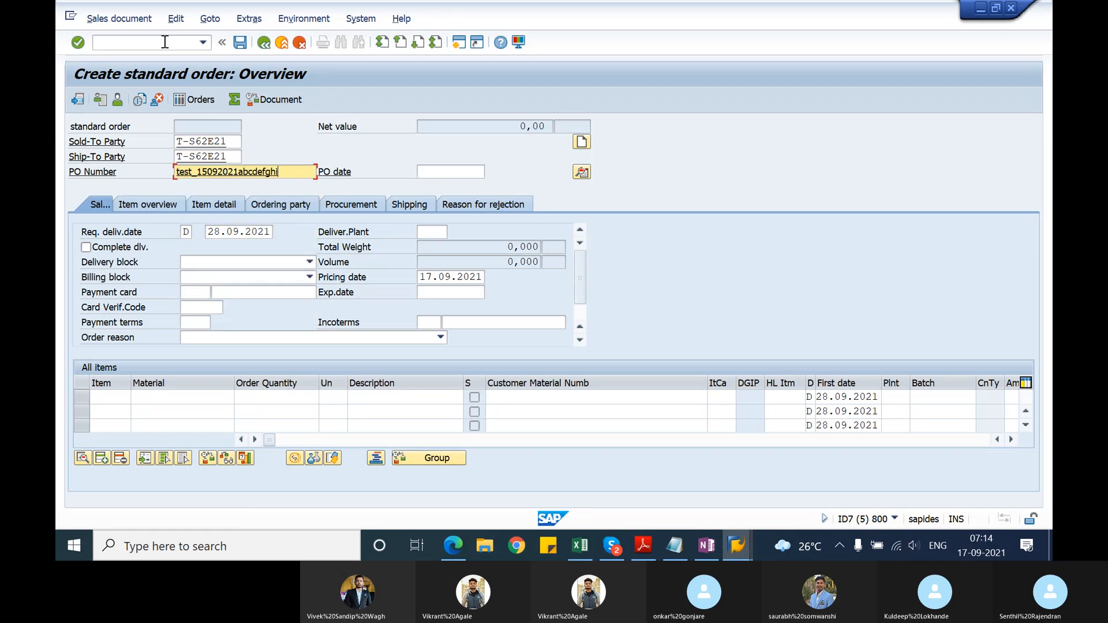
# Step: Enter item material T-ATE21 with a quantity of 10 and save the standard order
pyautogui.click(186, 398)
pyautogui.press('Down')
pyautogui.press('Return')
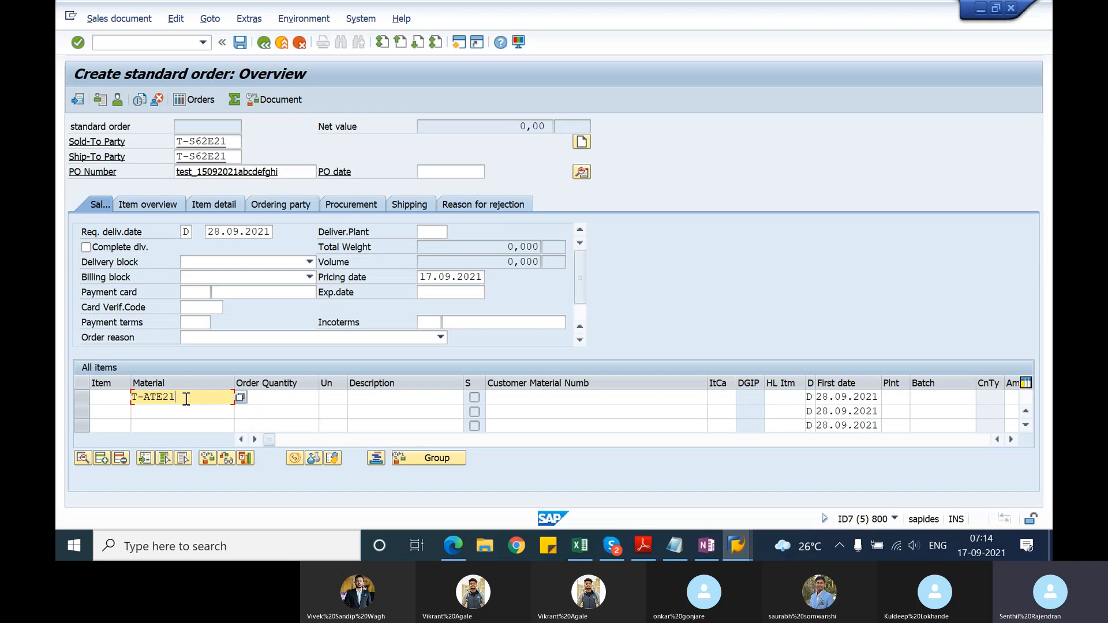
pyautogui.press('Tab')
pyautogui.write('10')
pyautogui.press('Return')
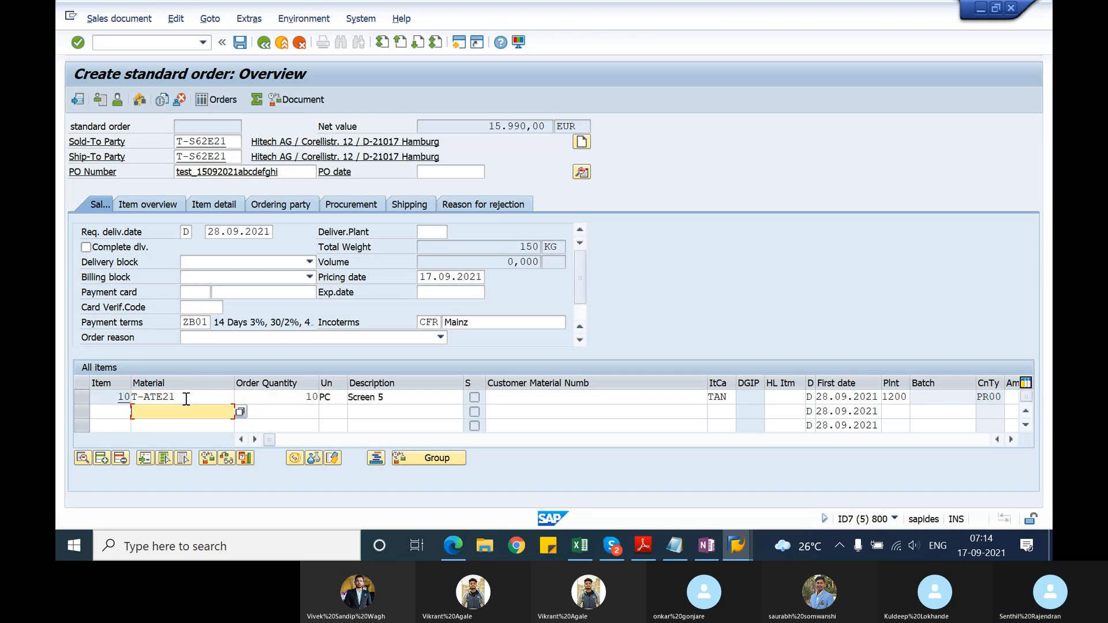
pyautogui.click(244, 46)
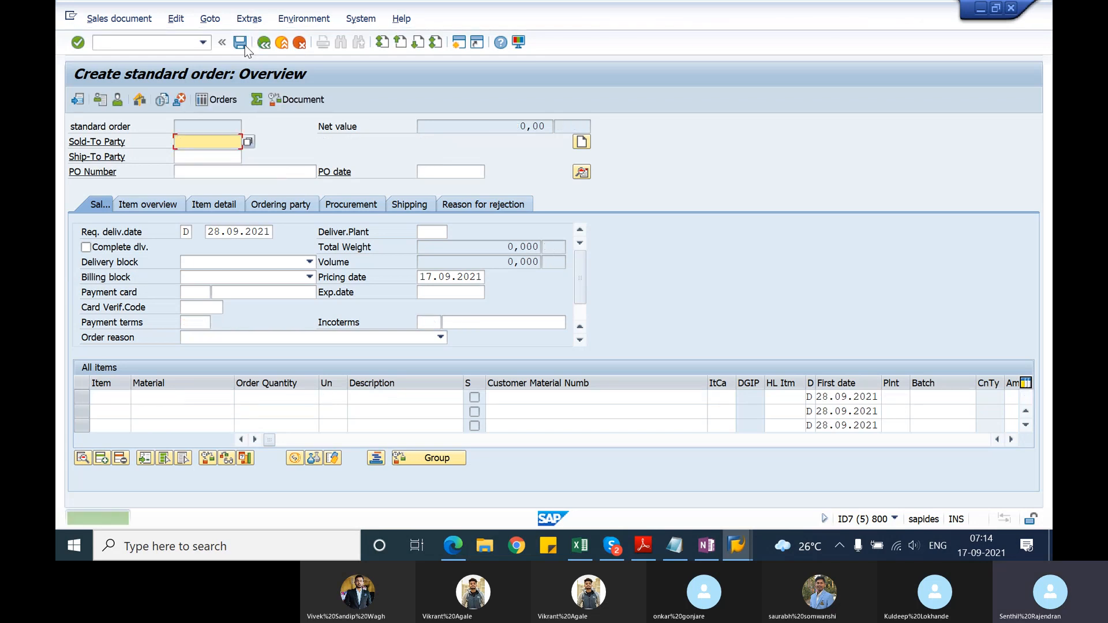
# Step: Leave sales order entry and open the sales orders fast display with transaction VL10A
pyautogui.click(161, 45)
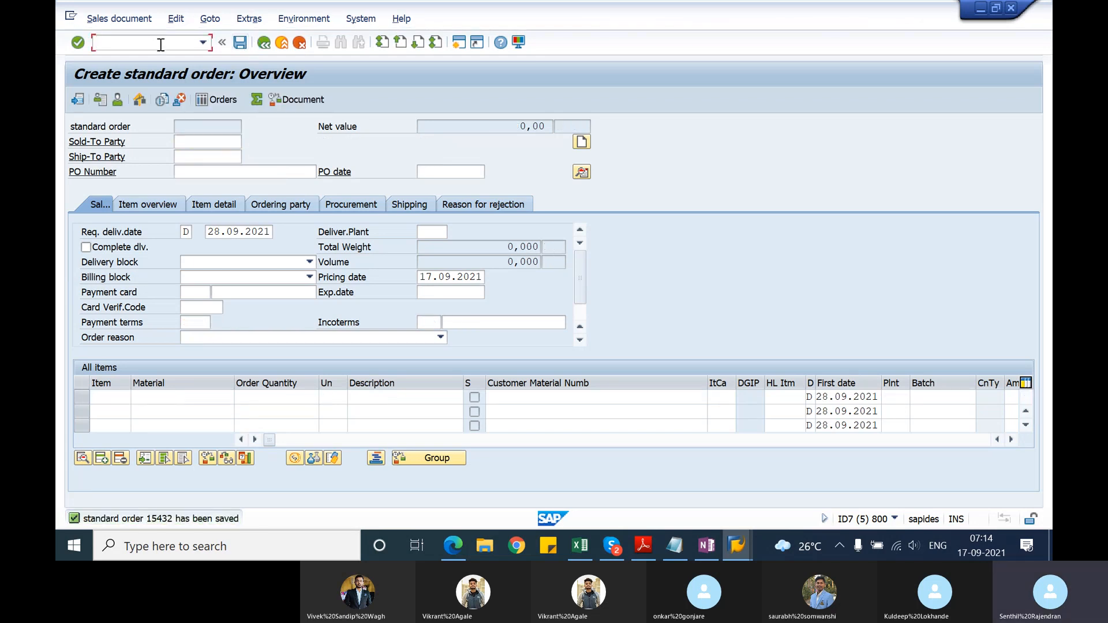
pyautogui.write('/nvl01a')
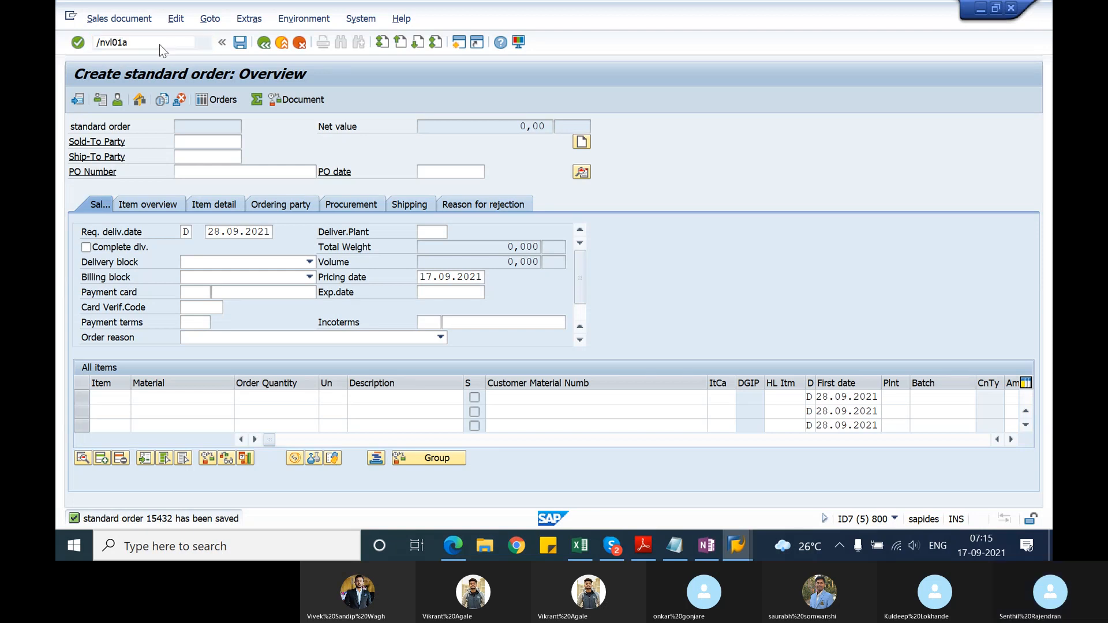
pyautogui.press('Return')
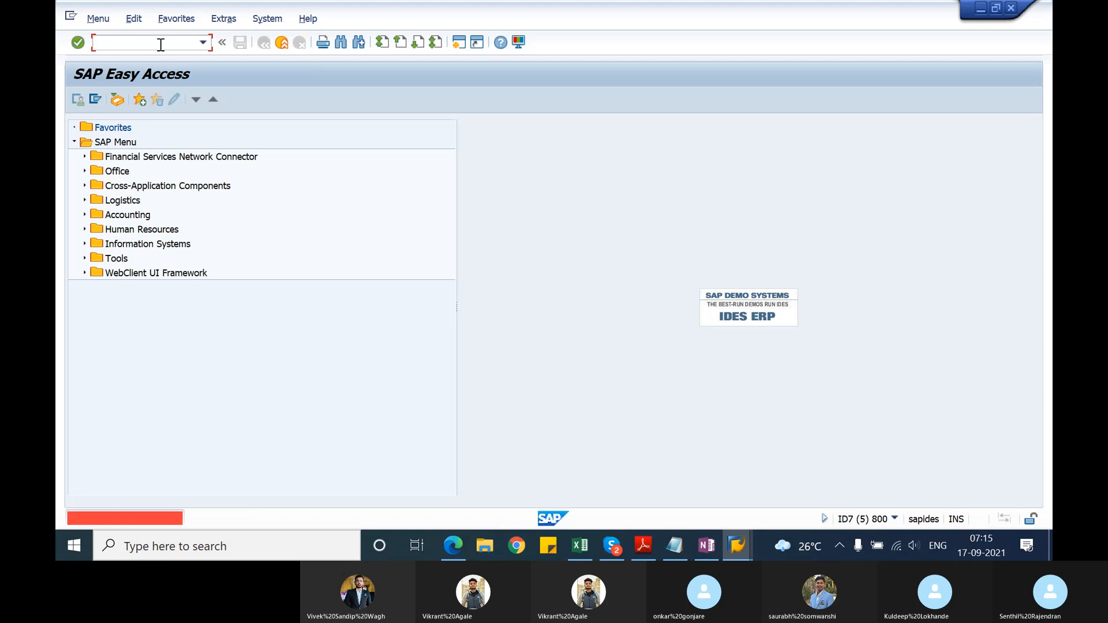
pyautogui.write('vl')
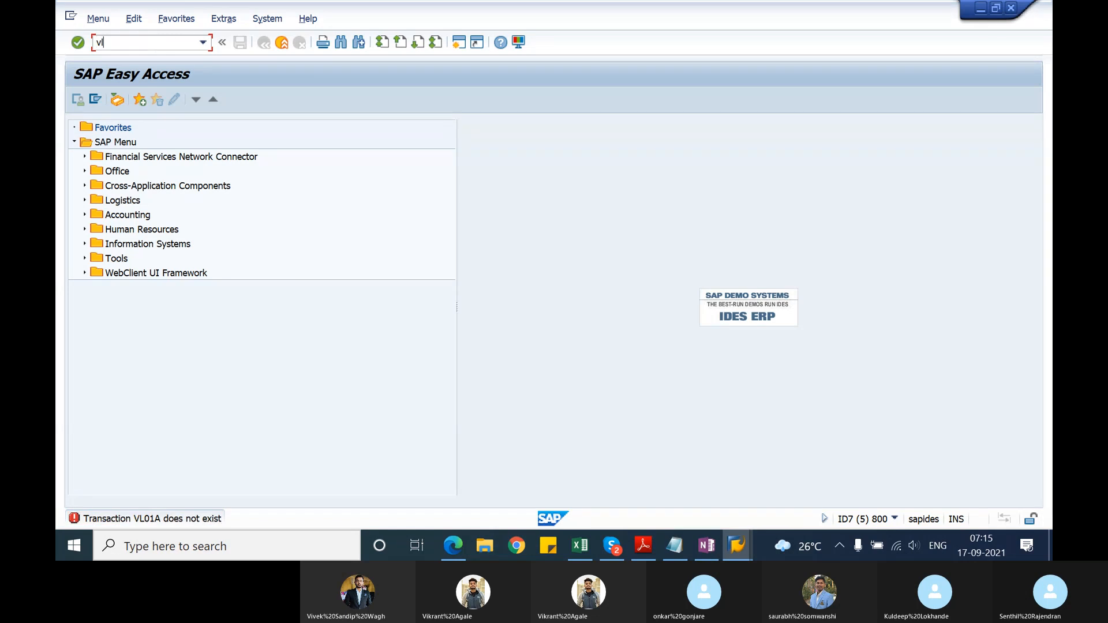
pyautogui.write('10a')
pyautogui.press('Return')
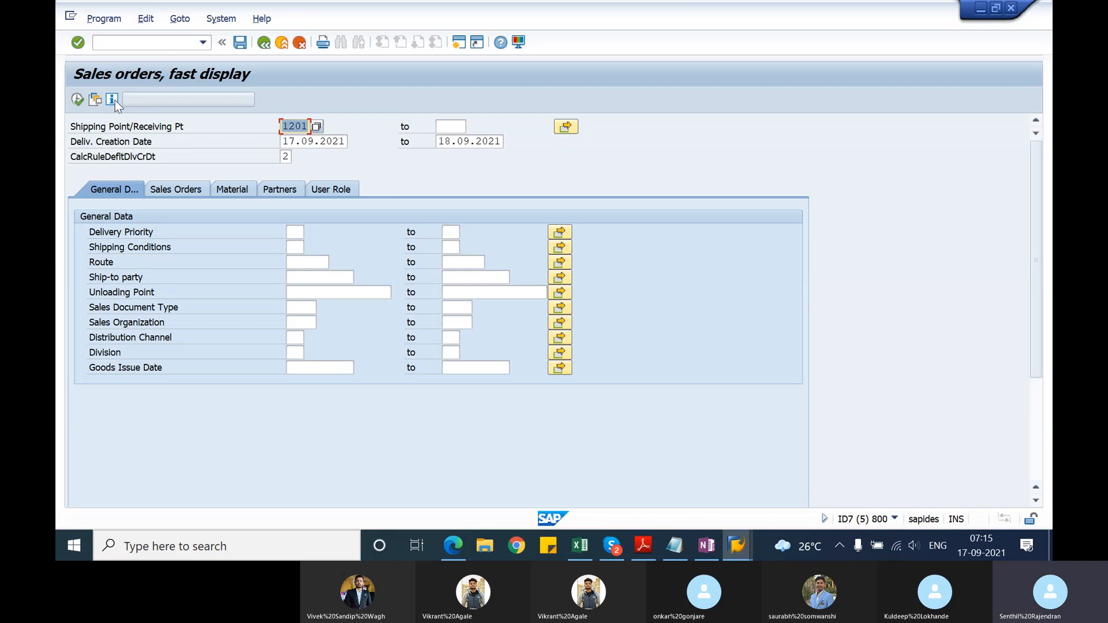
# Step: Extend the delivery creation date range to 30.09.2021 and list the sales orders due for shipping from shipping point 1201
pyautogui.click(78, 99)
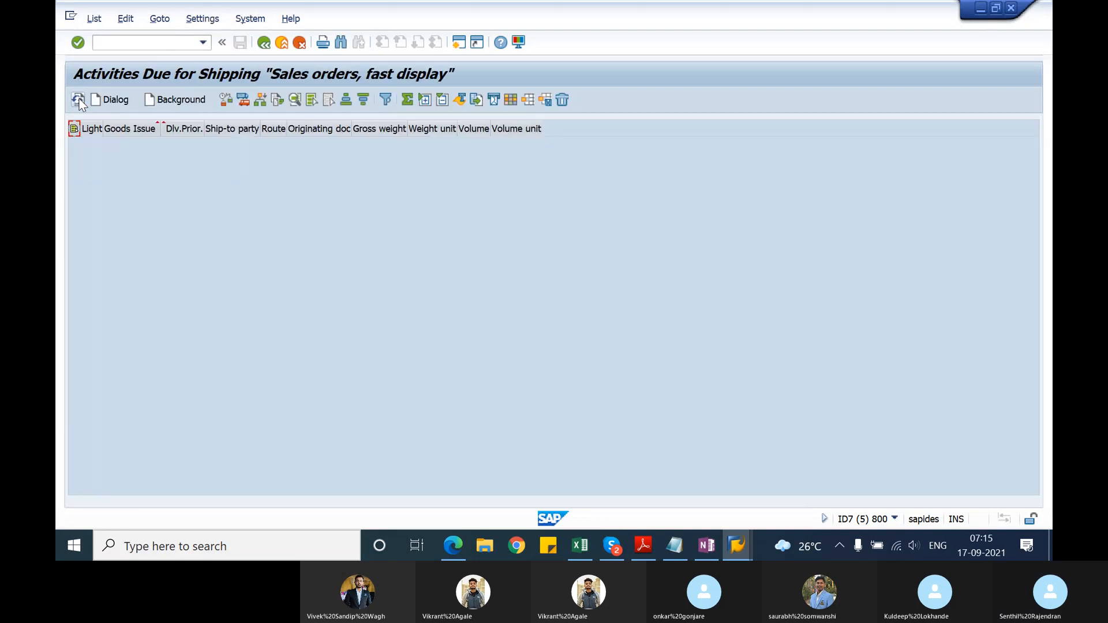
pyautogui.press('F3')
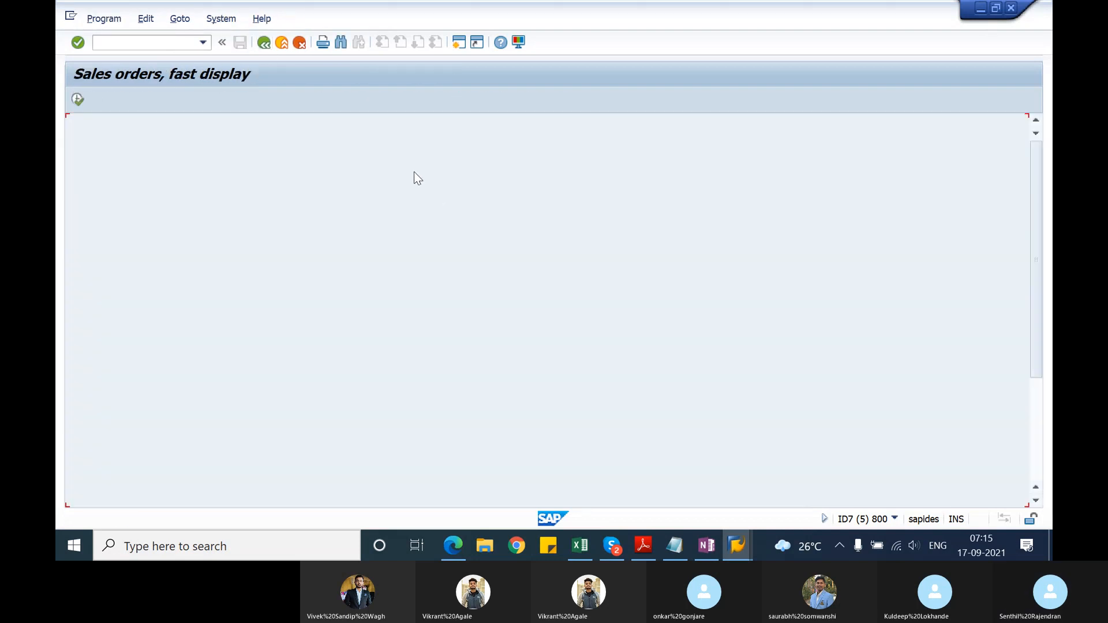
pyautogui.click(451, 142)
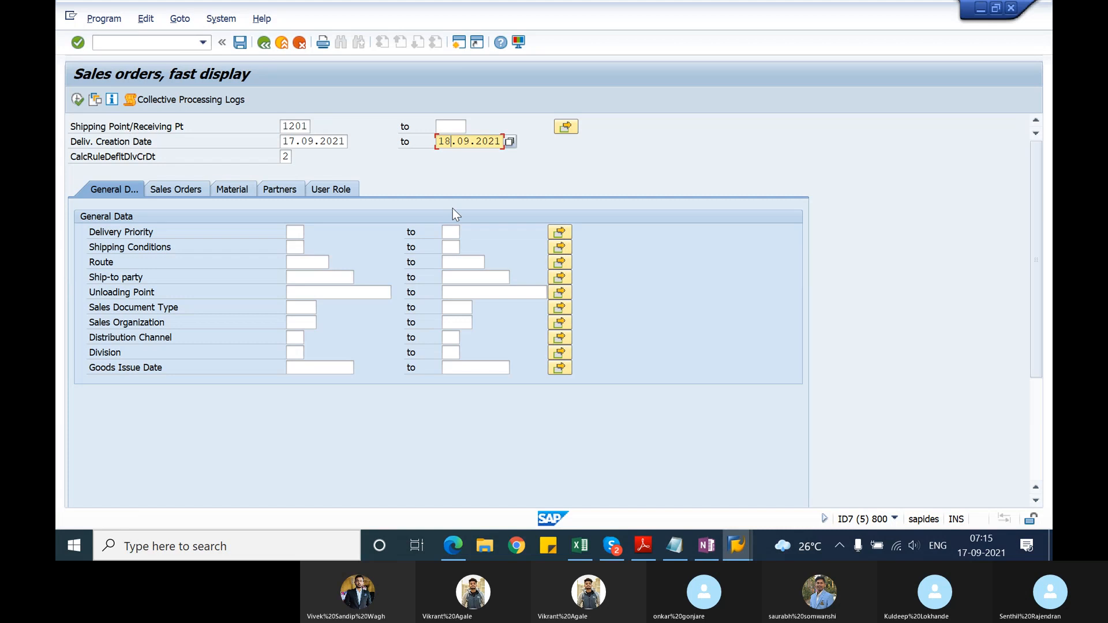
pyautogui.press('BackSpace')
pyautogui.press('BackSpace')
pyautogui.write('30')
pyautogui.press('Return')
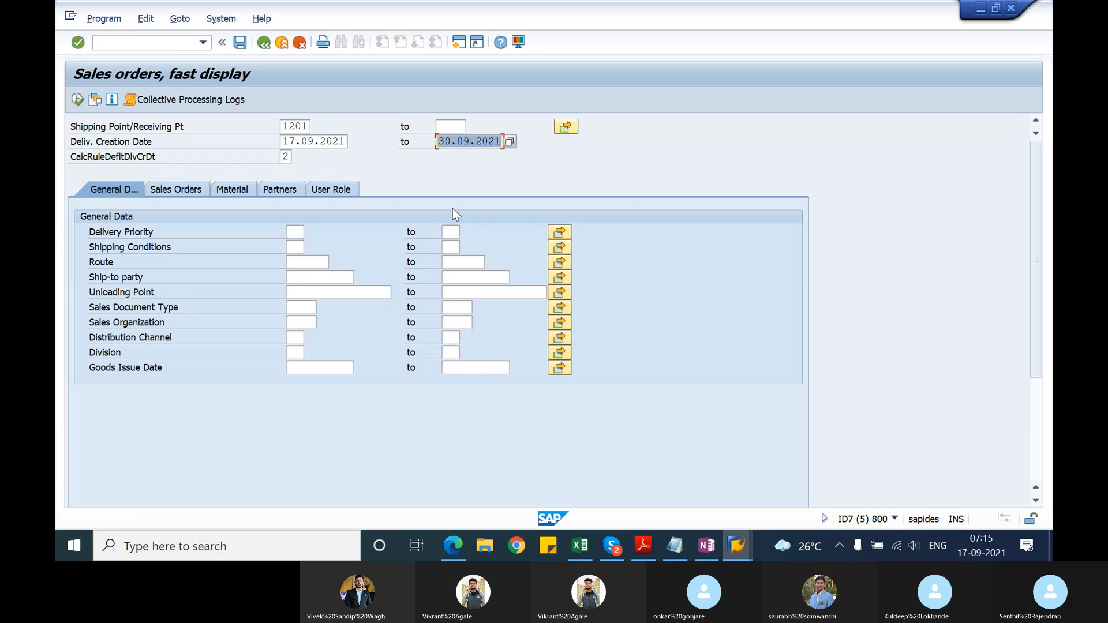
pyautogui.click(78, 98)
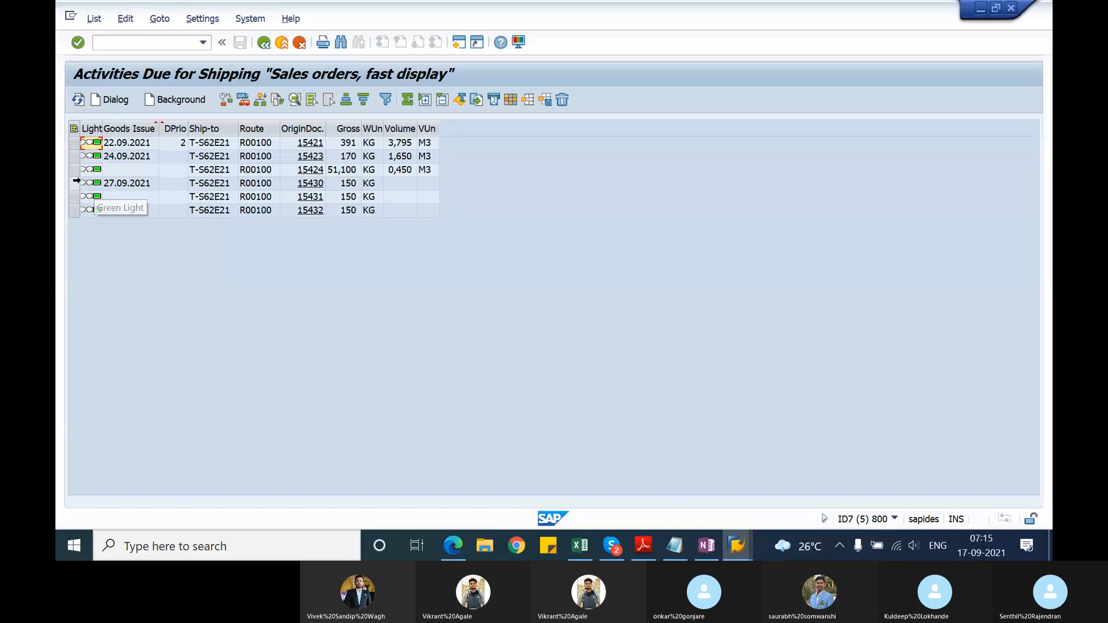
# Step: Create deliveries in the background, one order at a time, for the three sales orders with goods issue date 27.09.2021
pyautogui.click(74, 183)
pyautogui.keyDown('shift'); pyautogui.click(74, 210); pyautogui.keyUp('shift')
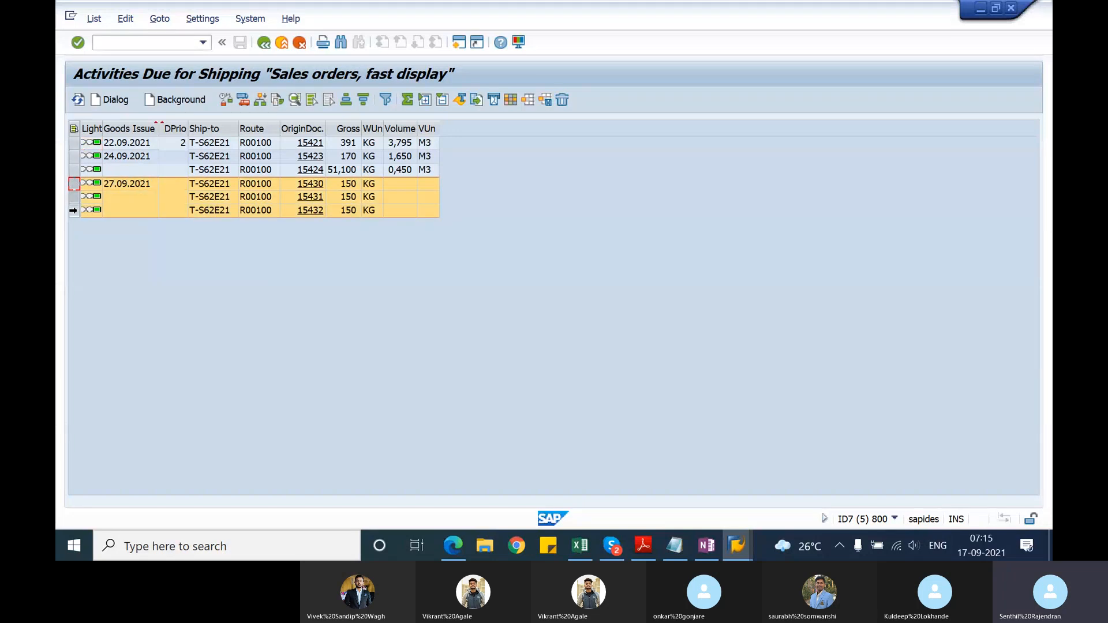
pyautogui.click(74, 185)
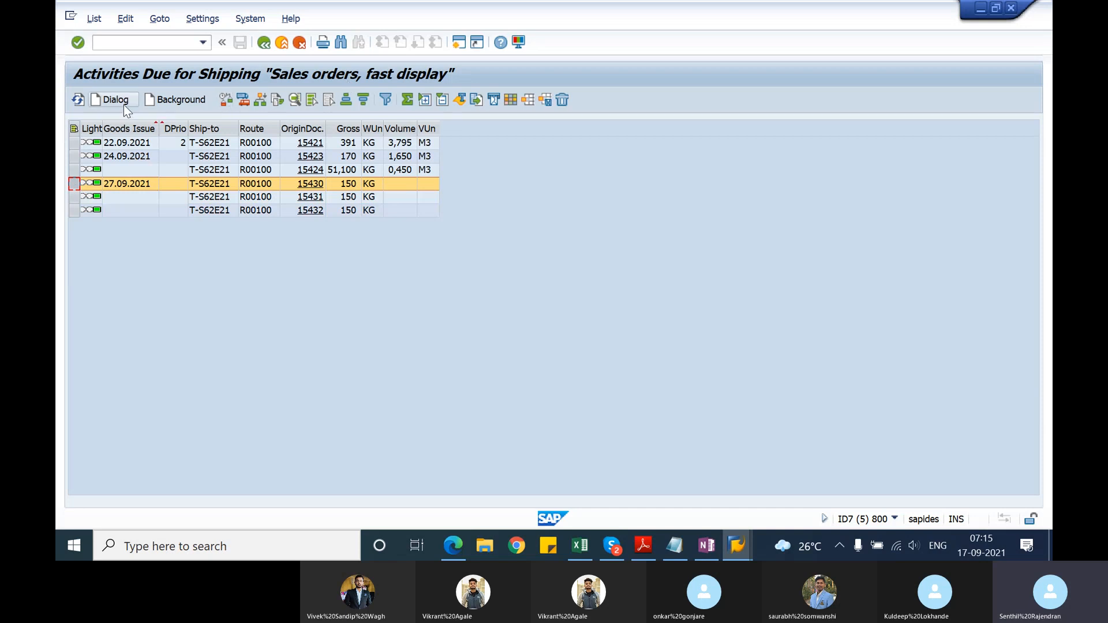
pyautogui.click(181, 101)
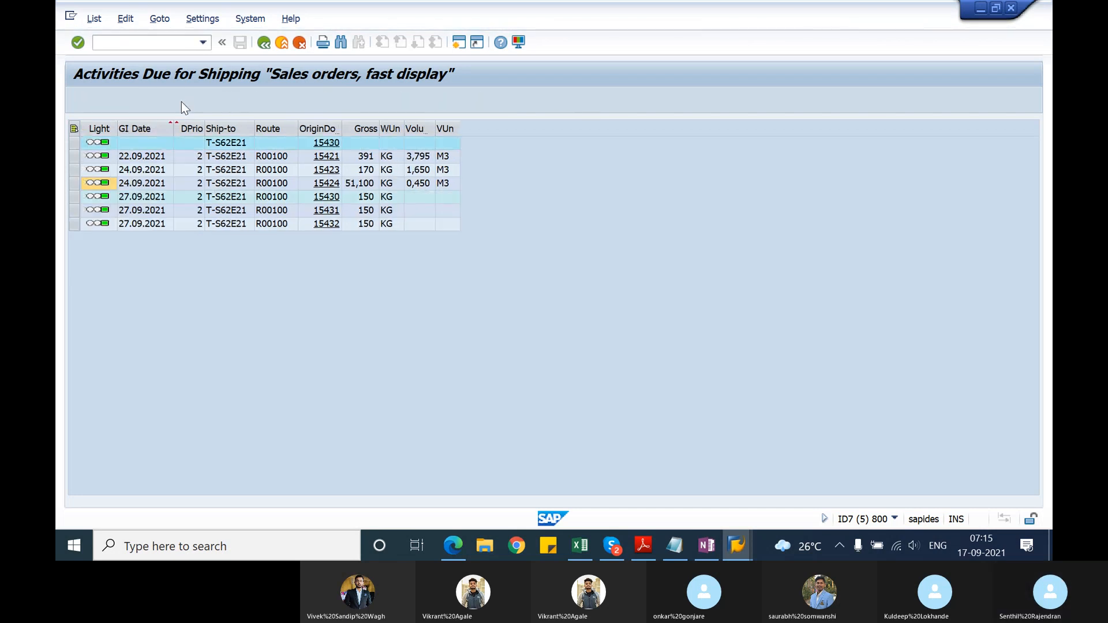
pyautogui.click(73, 210)
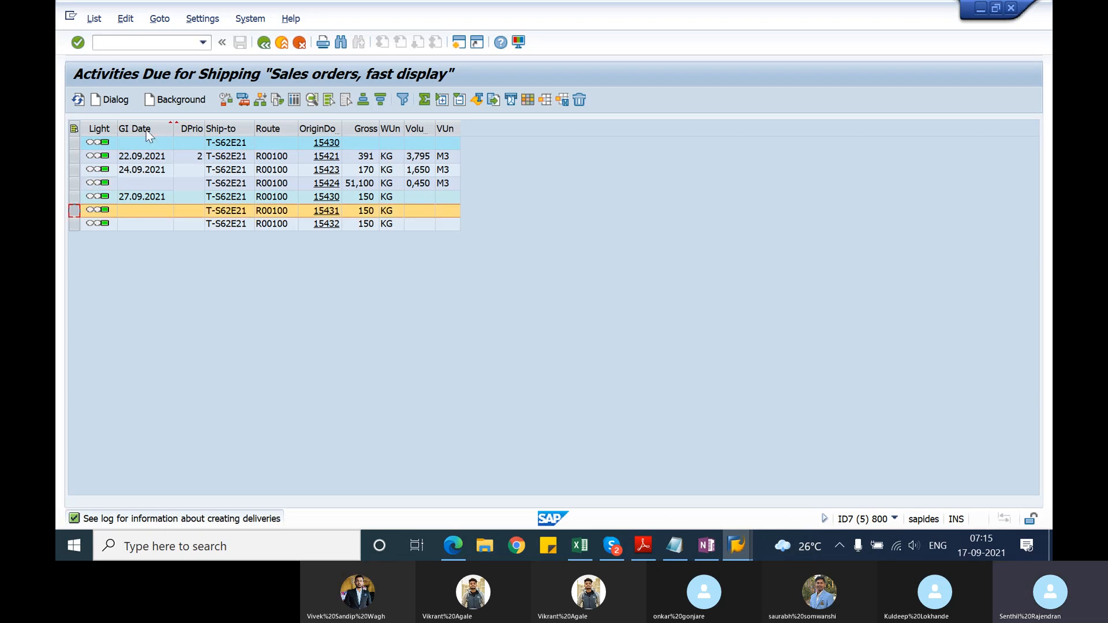
pyautogui.click(165, 103)
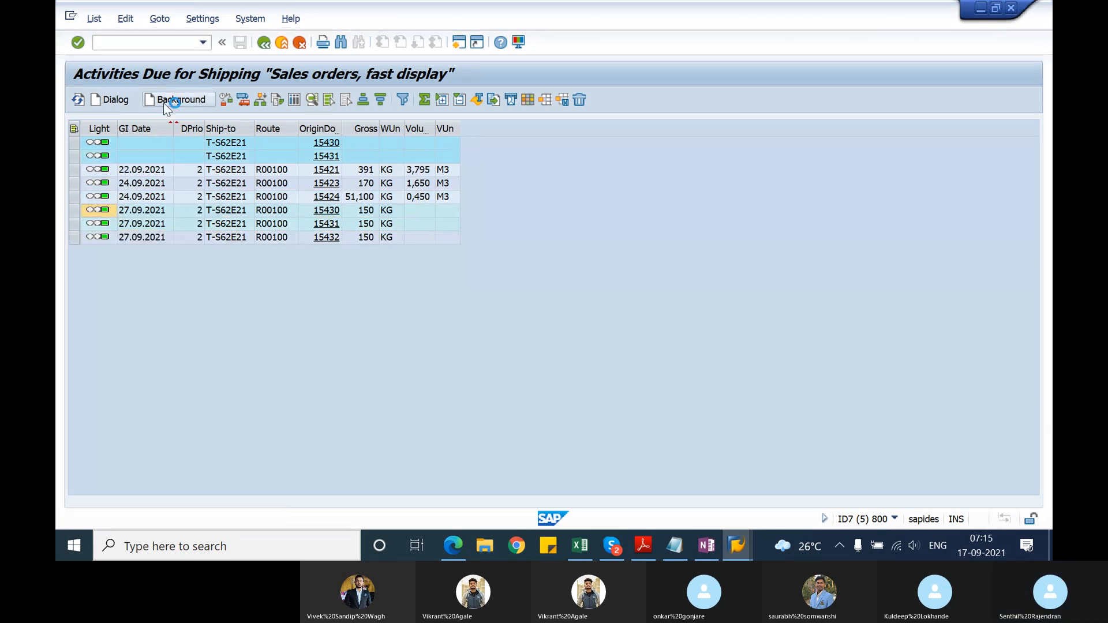
pyautogui.click(74, 237)
pyautogui.click(193, 101)
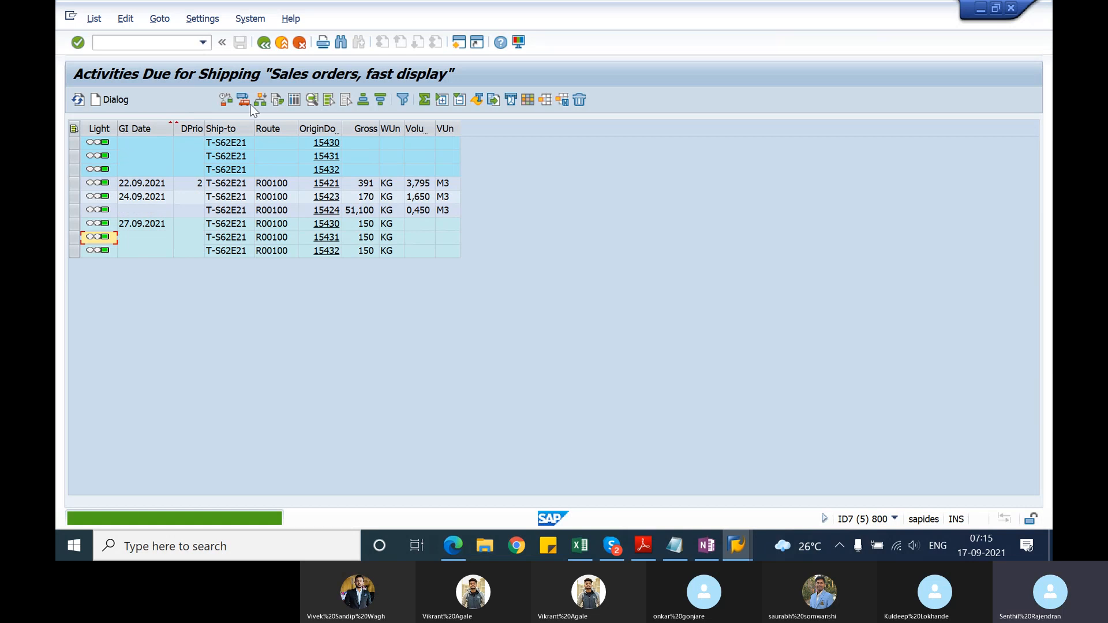
# Step: Open Outbound Deliveries for Picking (VL06P) and display the day's picking workload for shipping point 1201
pyautogui.click(145, 44)
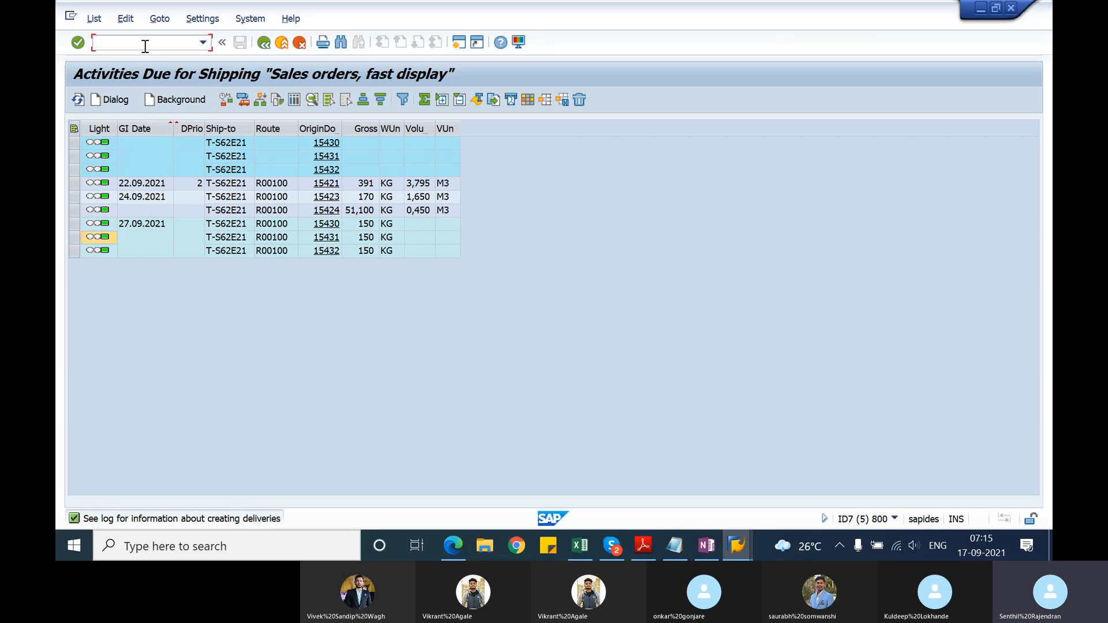
pyautogui.write('/nvl06p')
pyautogui.press('Return')
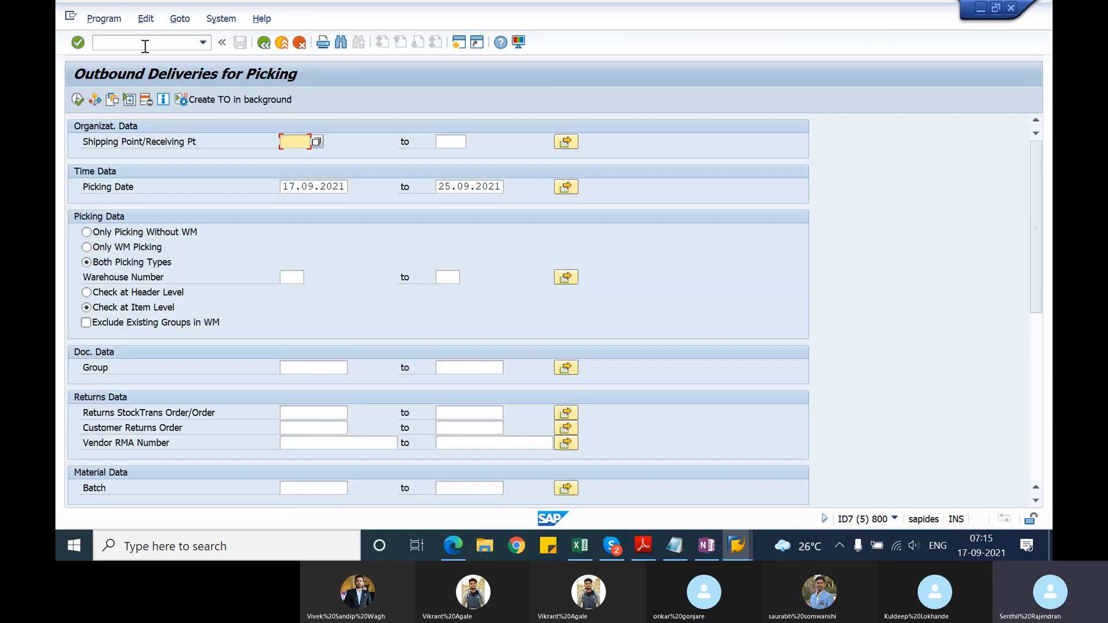
pyautogui.write('1201')
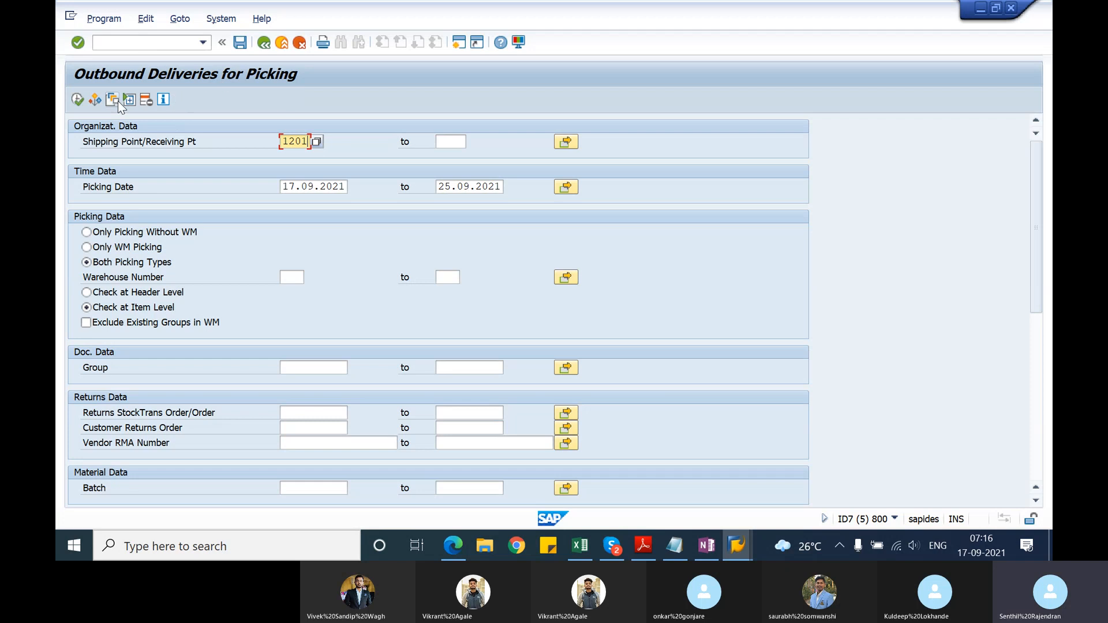
pyautogui.click(78, 100)
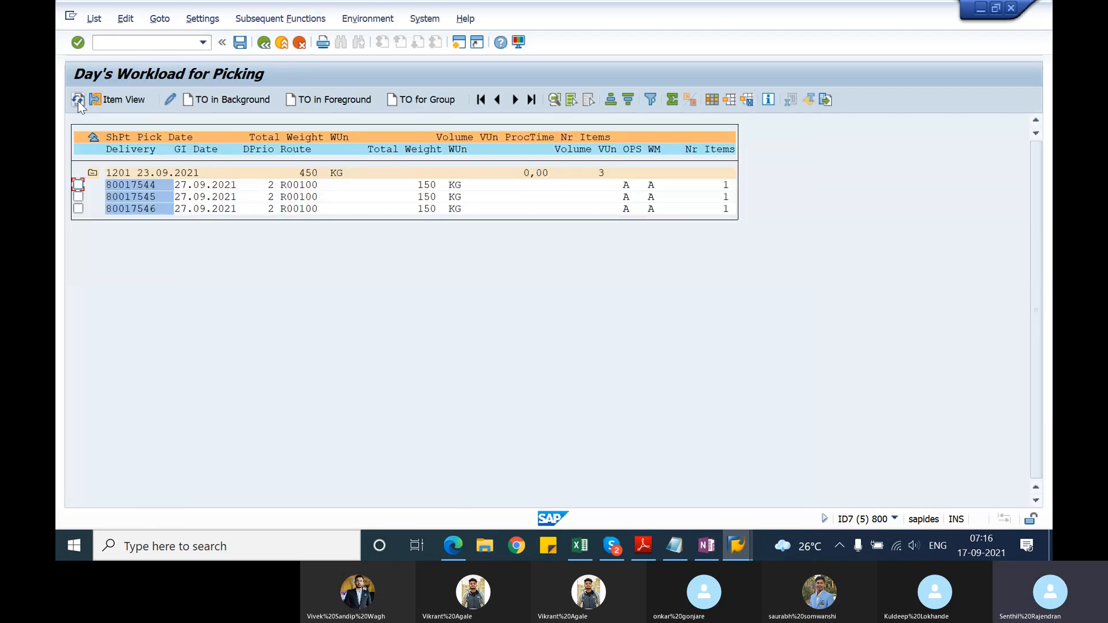
pyautogui.click(78, 184)
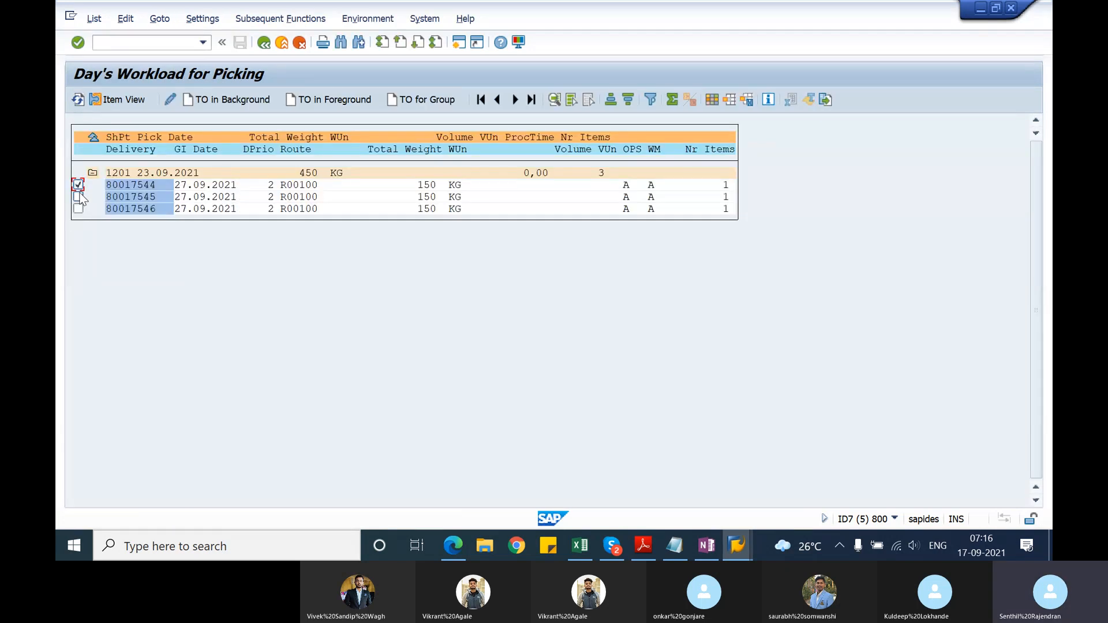
pyautogui.click(78, 196)
pyautogui.click(78, 208)
pyautogui.click(78, 185)
pyautogui.click(78, 196)
pyautogui.click(78, 208)
# Step: Switch to TSCM60_1.pdf in Adobe Reader and review the picking process figure and the picking options section on the following page
pyautogui.hotkey('alt', 'Tab')
pyautogui.hotkey('alt', 'Tab')
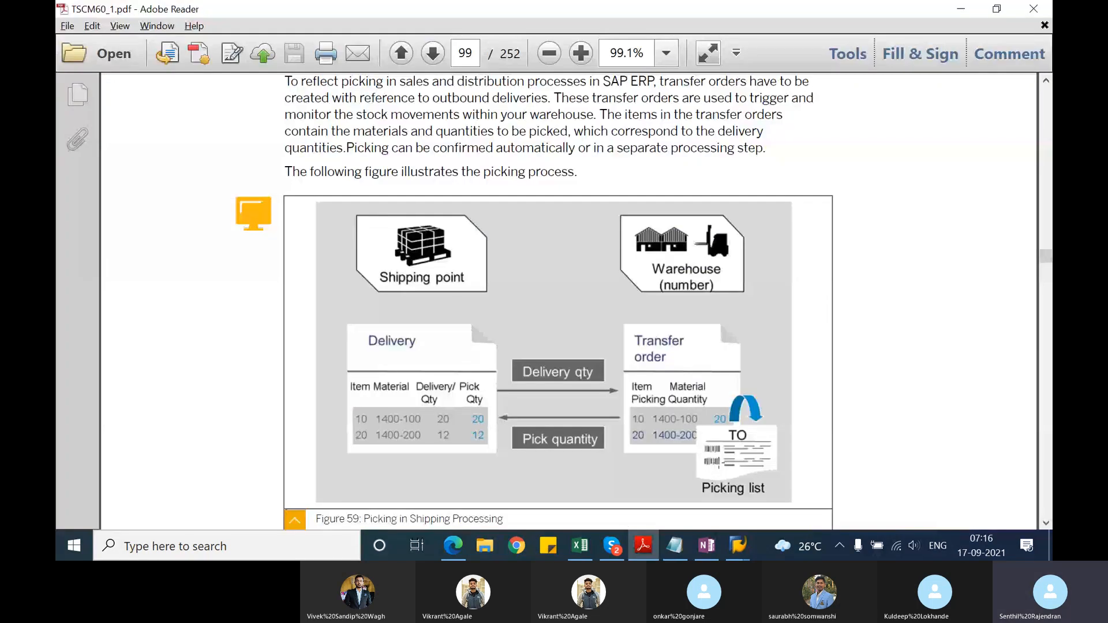
pyautogui.click(717, 461)
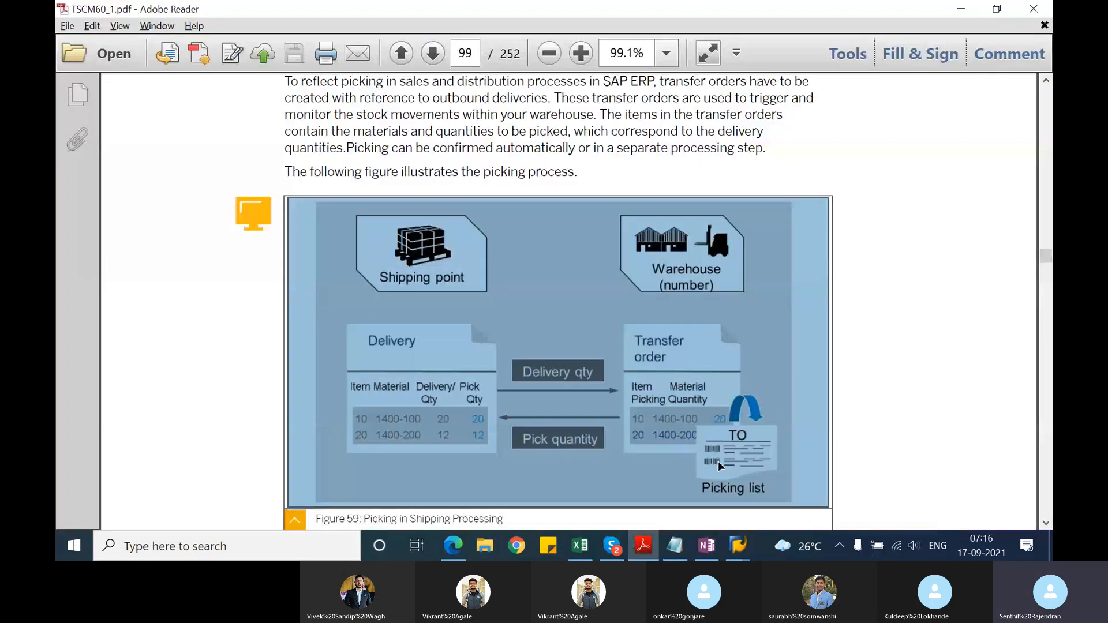
pyautogui.click(850, 422)
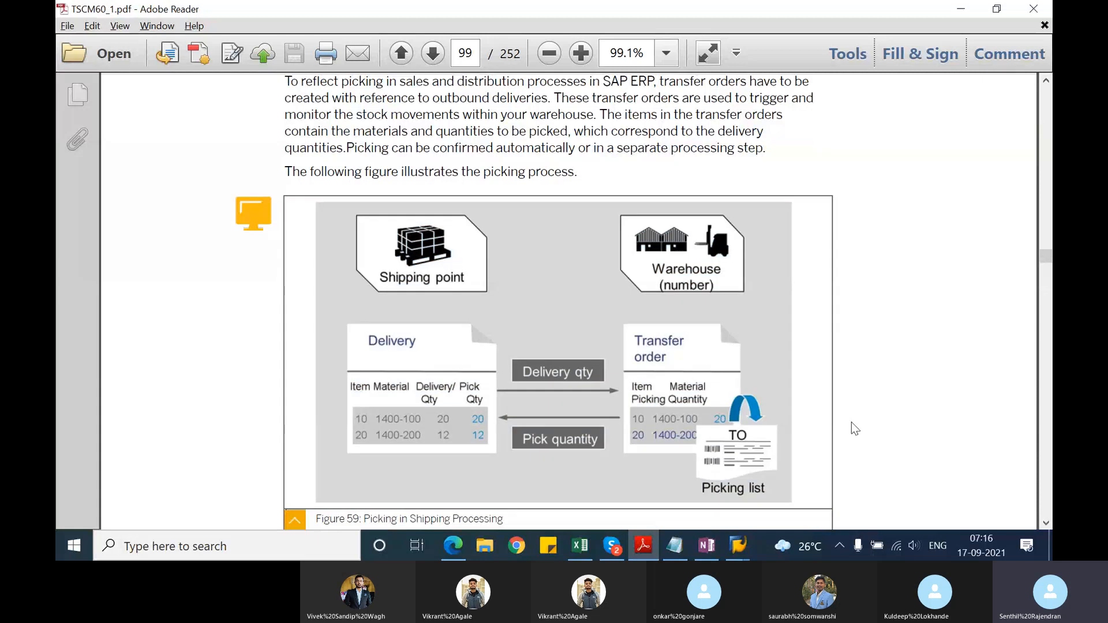
pyautogui.scroll(-1, 851, 421)
pyautogui.scroll(-5, 851, 421)
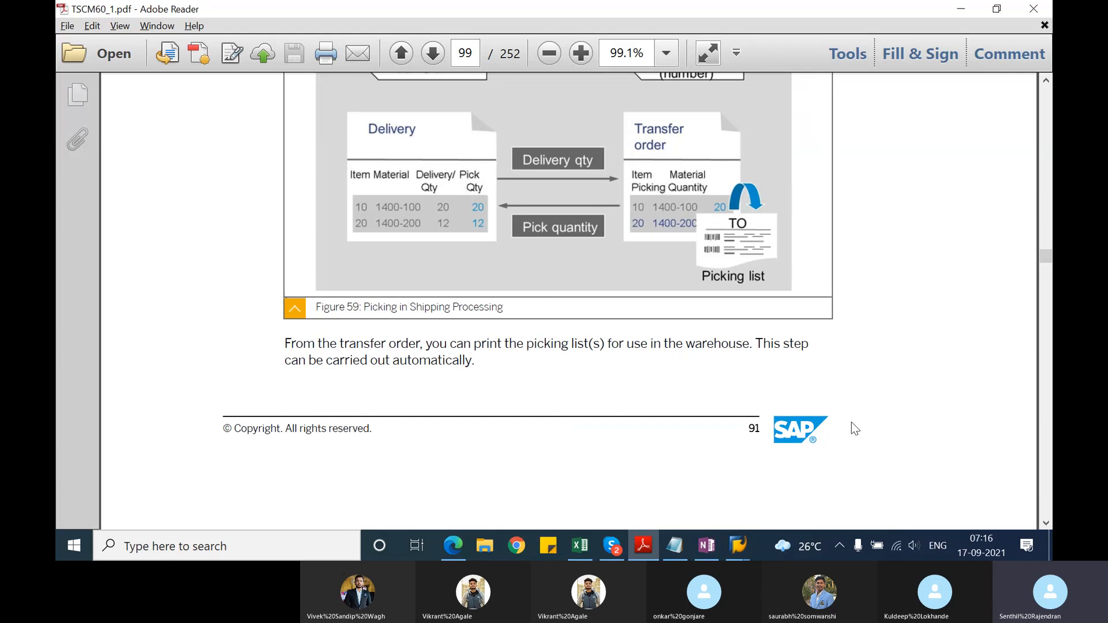
pyautogui.scroll(-8, 851, 424)
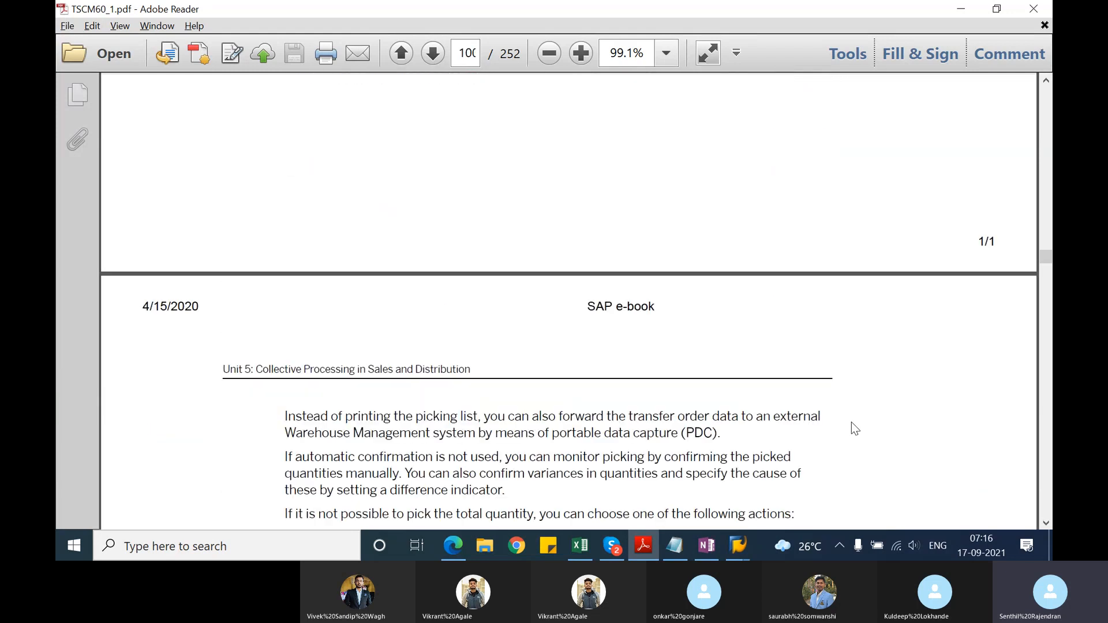
pyautogui.scroll(-8, 851, 423)
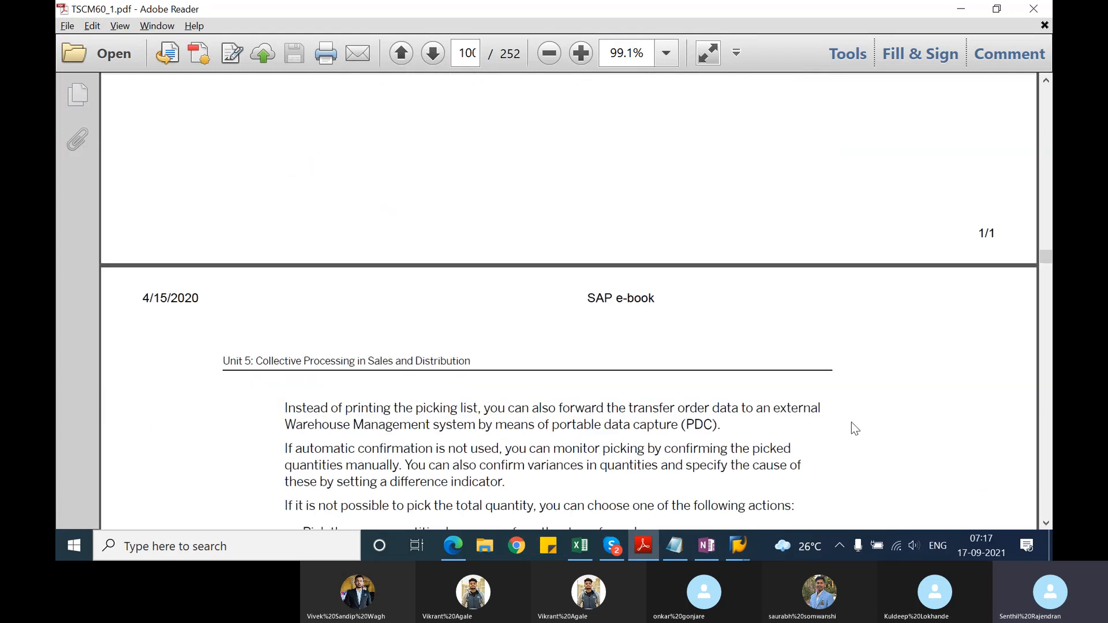
pyautogui.scroll(-3, 852, 423)
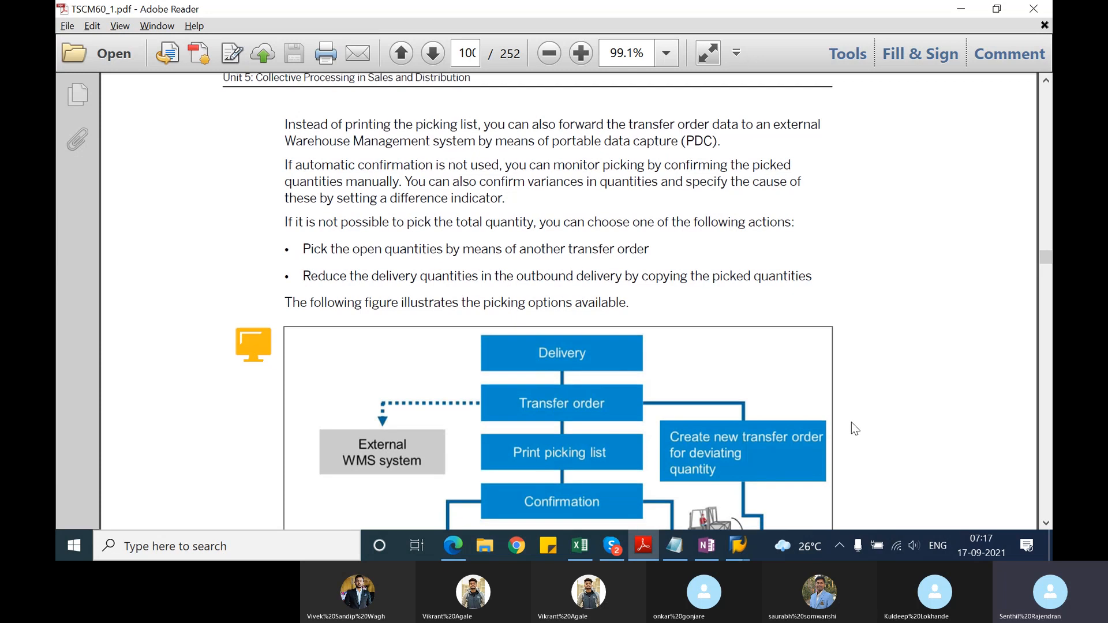
# Step: Switch back to SAP, select all three deliveries in the picking workload and start creating their transfer orders in the foreground
pyautogui.hotkey('alt', 'Tab')
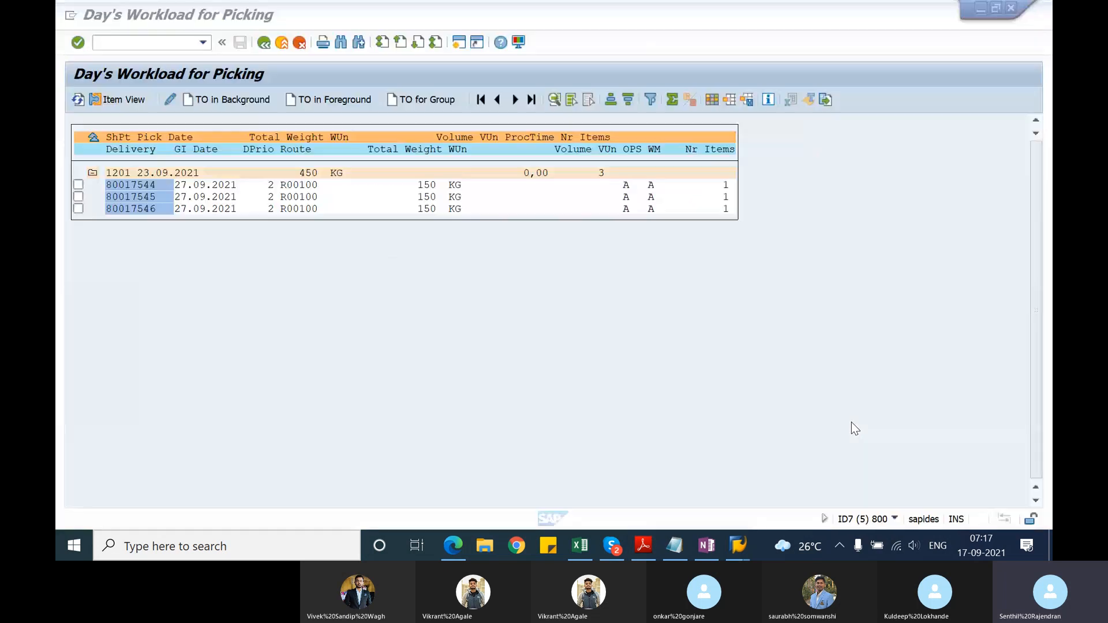
pyautogui.click(78, 185)
pyautogui.click(79, 197)
pyautogui.click(80, 209)
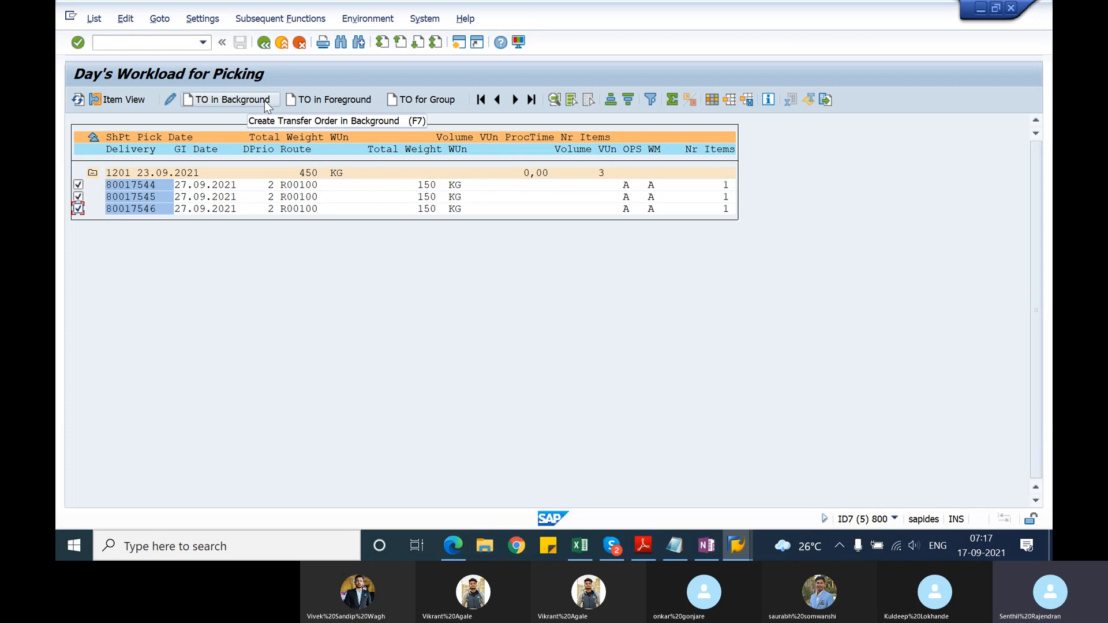
pyautogui.click(310, 101)
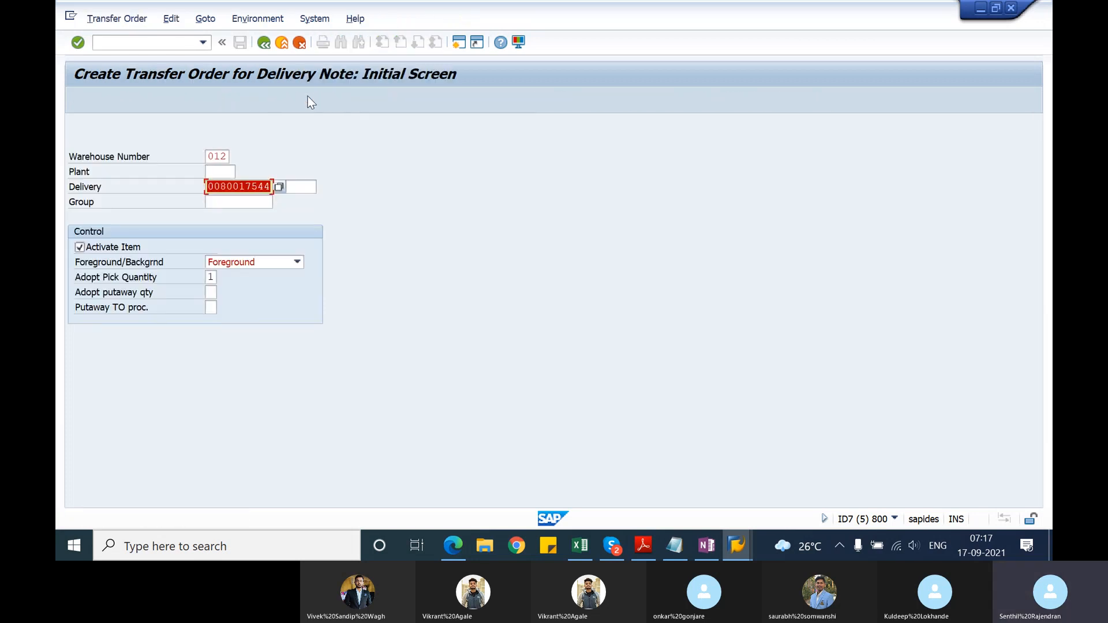
# Step: For the first delivery, enter plant 1200, generate the transfer order item and save the transfer order
pyautogui.click(231, 175)
pyautogui.write('1200')
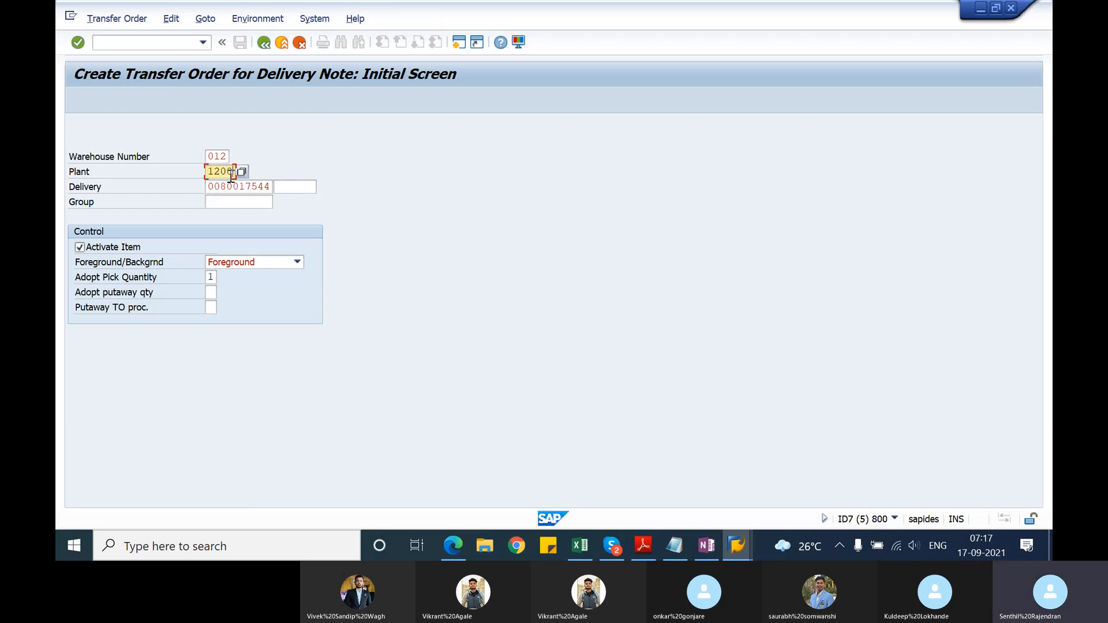
pyautogui.press('Return')
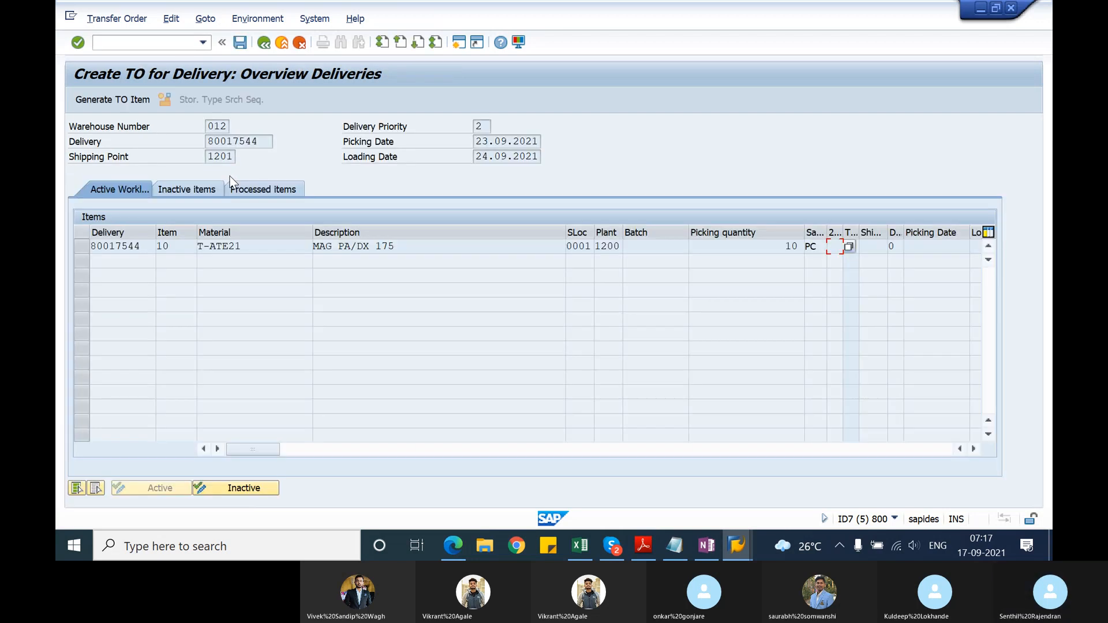
pyautogui.click(132, 102)
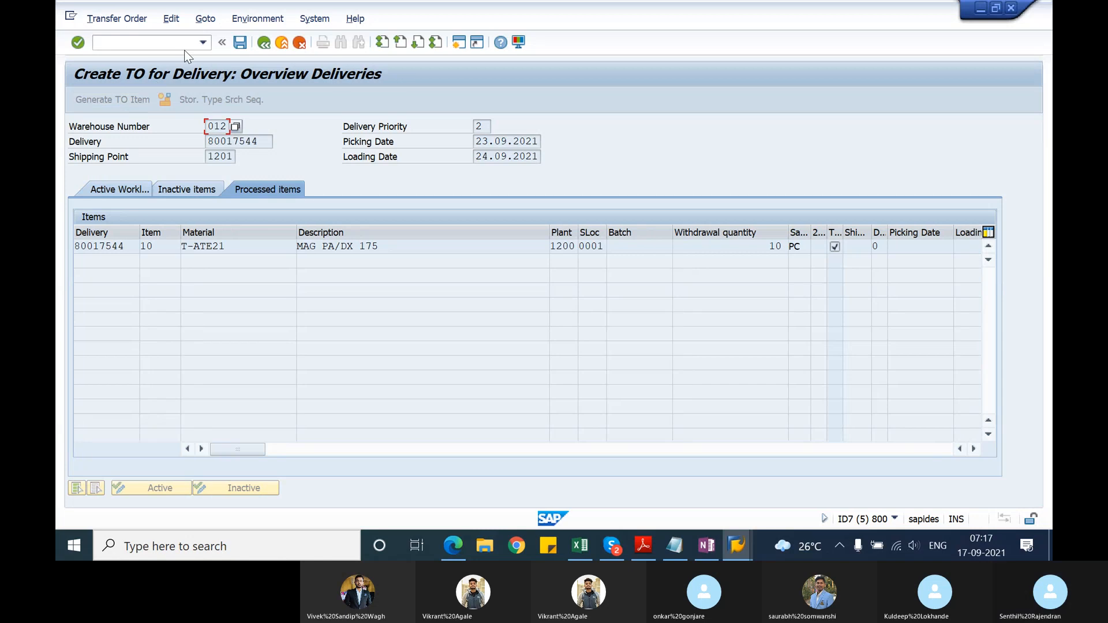
pyautogui.click(238, 42)
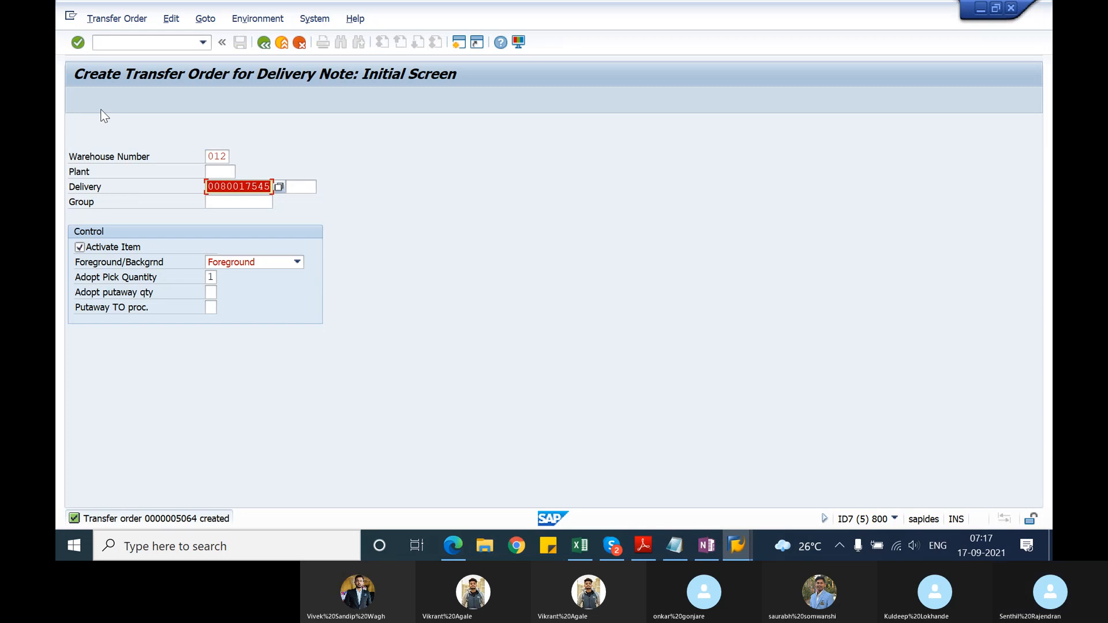
# Step: Create and save the second delivery's transfer order using plant 1200, generating its item in the foreground
pyautogui.hotkey('shift', 'Tab')
pyautogui.write('1200')
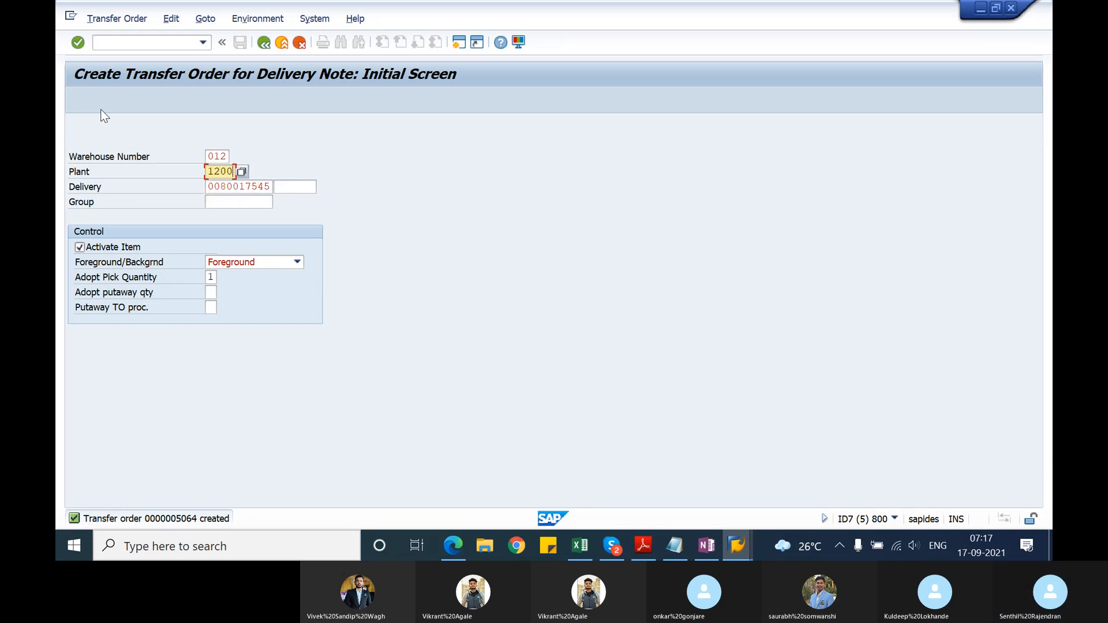
pyautogui.press('Return')
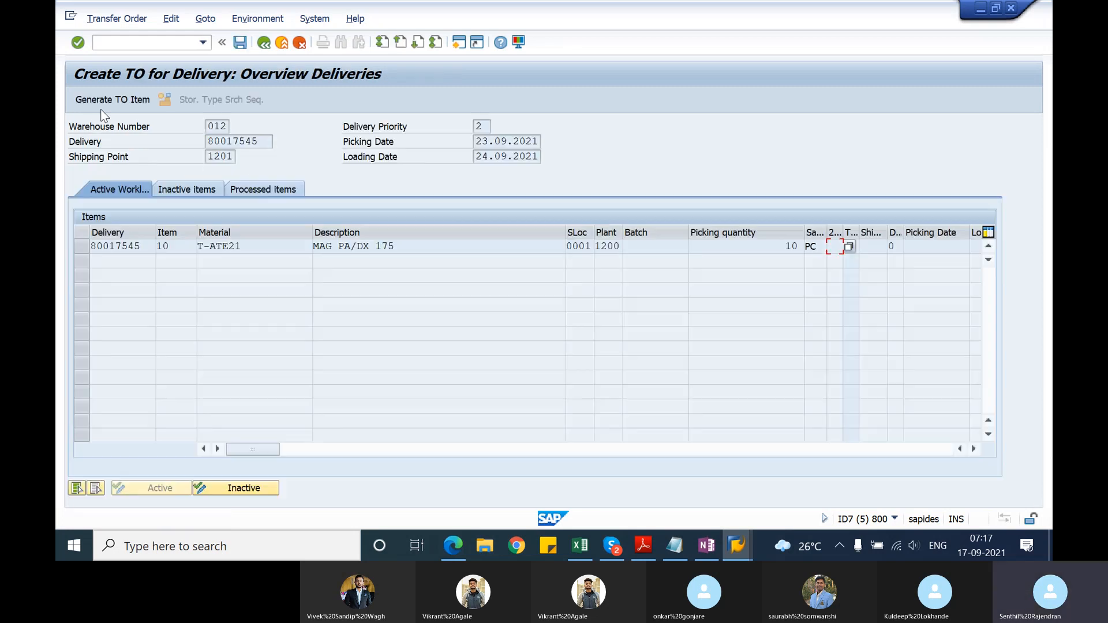
pyautogui.click(109, 103)
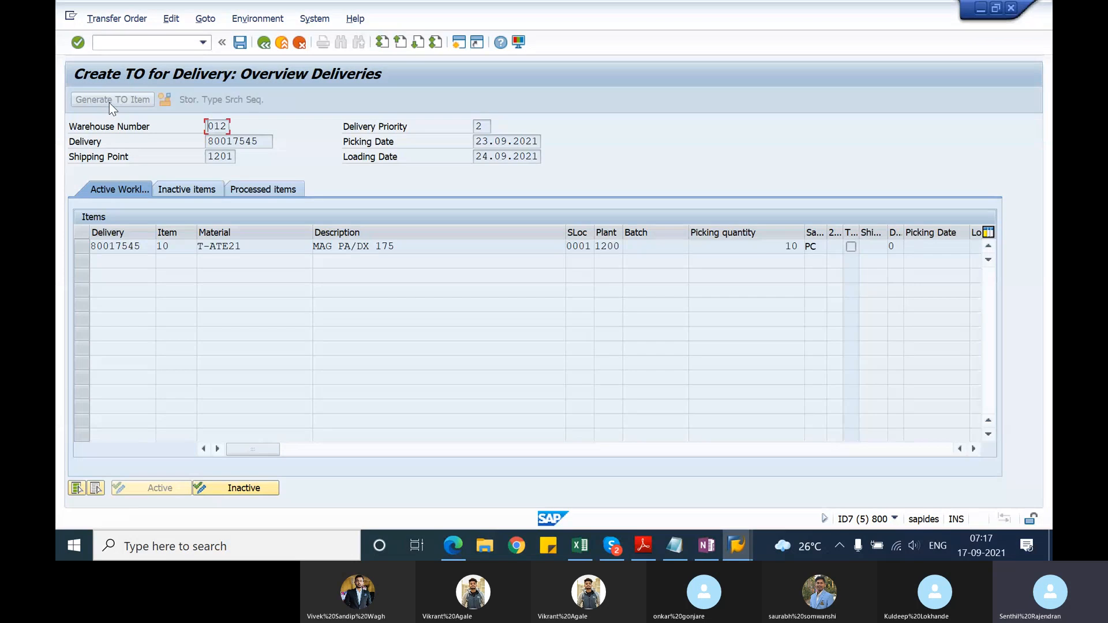
pyautogui.click(240, 42)
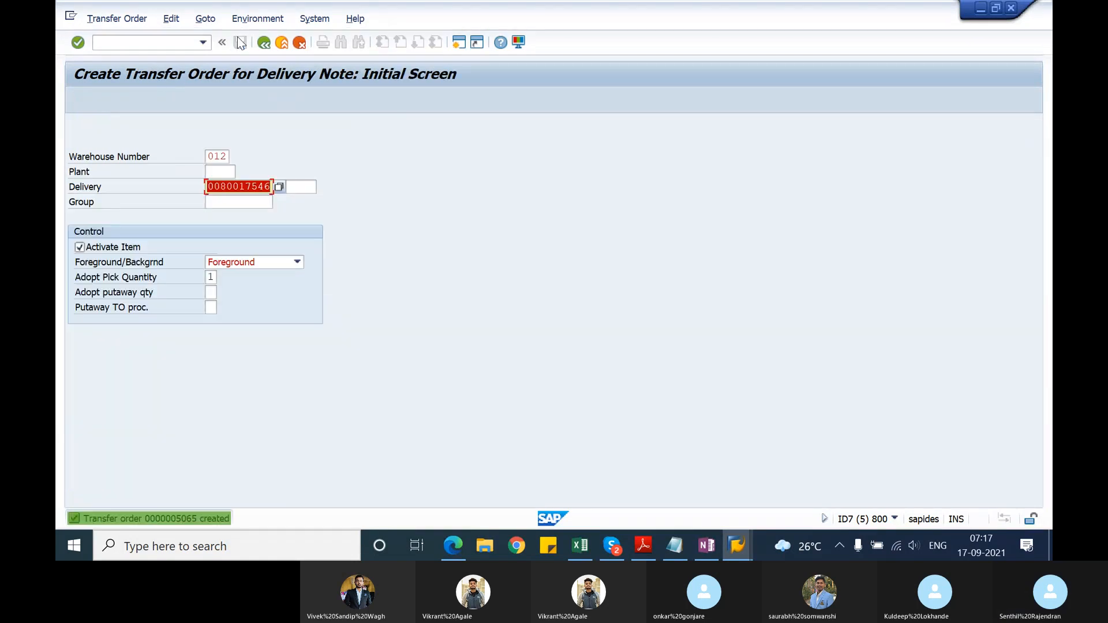
# Step: Enter plant 1200 for the third delivery, generate its transfer order item and save to complete the foreground processing
pyautogui.click(210, 172)
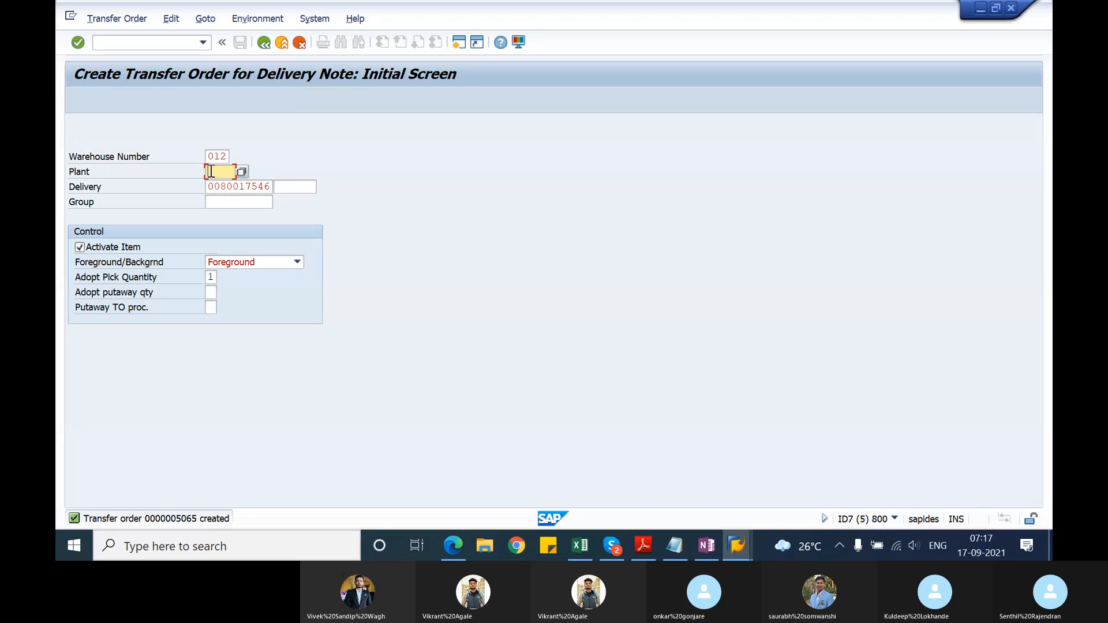
pyautogui.write('1200')
pyautogui.press('Return')
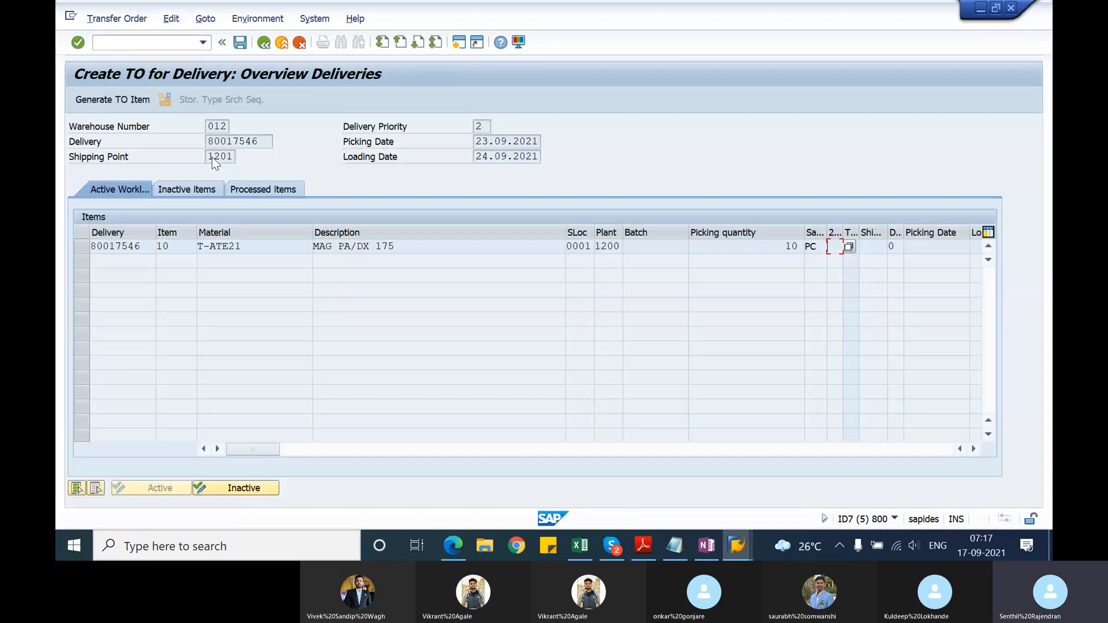
pyautogui.click(136, 103)
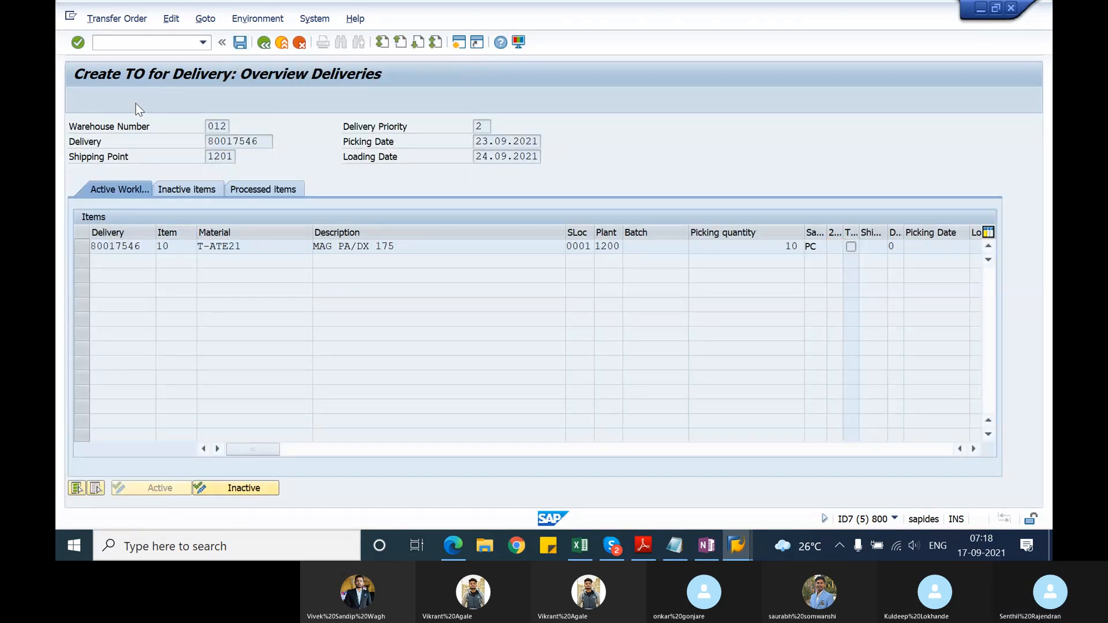
pyautogui.click(240, 43)
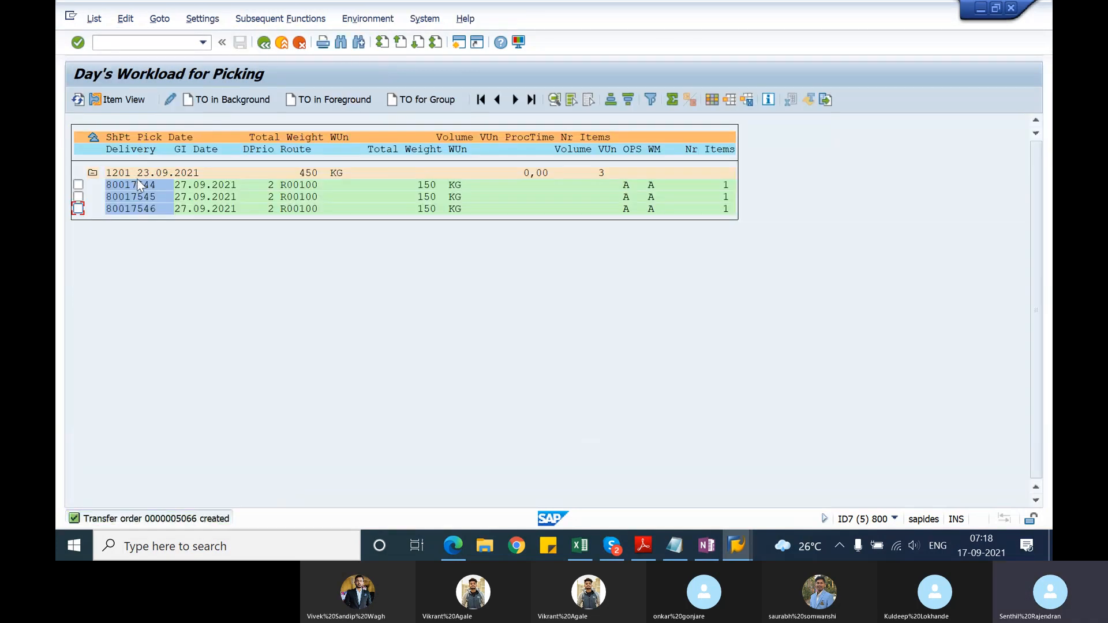
# Step: Select all three processed deliveries in the day's workload for picking list
pyautogui.click(78, 185)
pyautogui.click(78, 197)
pyautogui.click(79, 209)
pyautogui.click(92, 21)
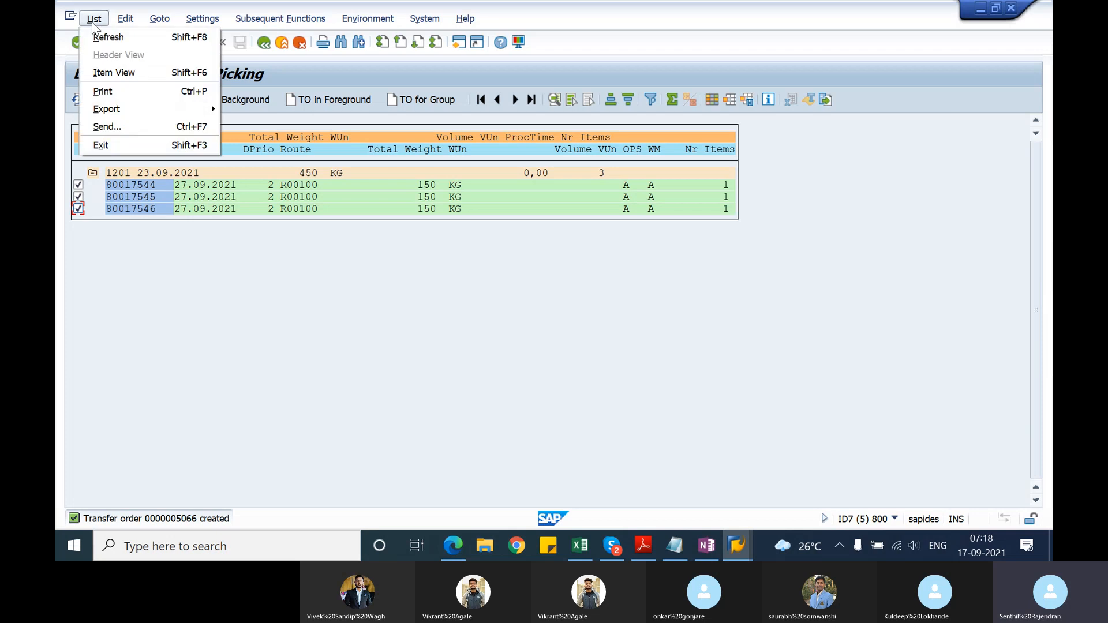
pyautogui.click(175, 264)
pyautogui.hotkey('alt', 'Tab')
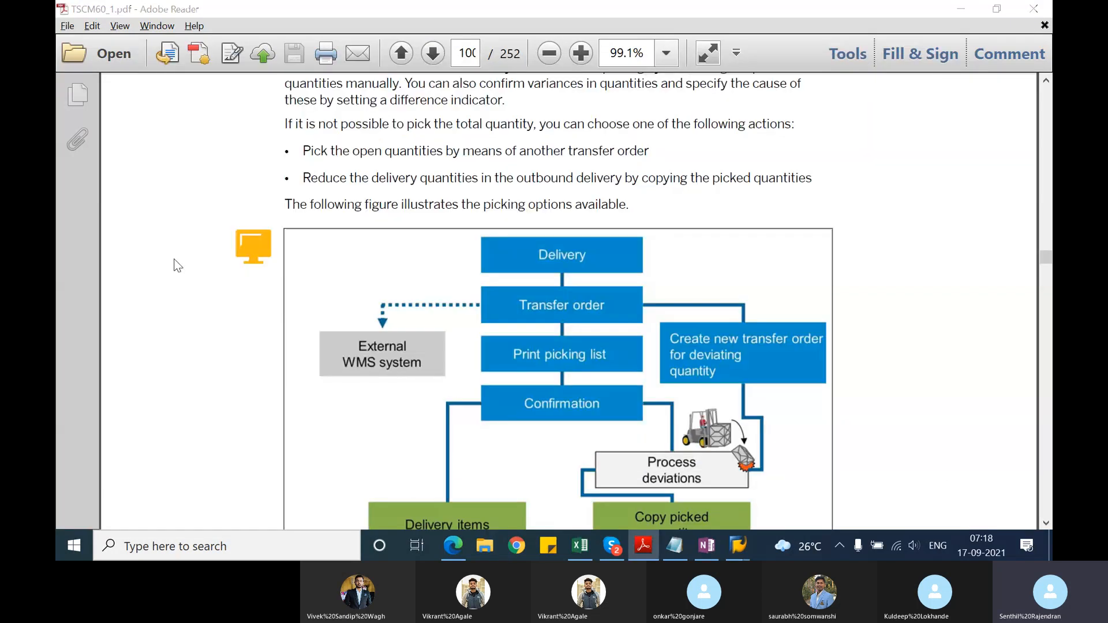
pyautogui.hotkey('alt', 'Tab')
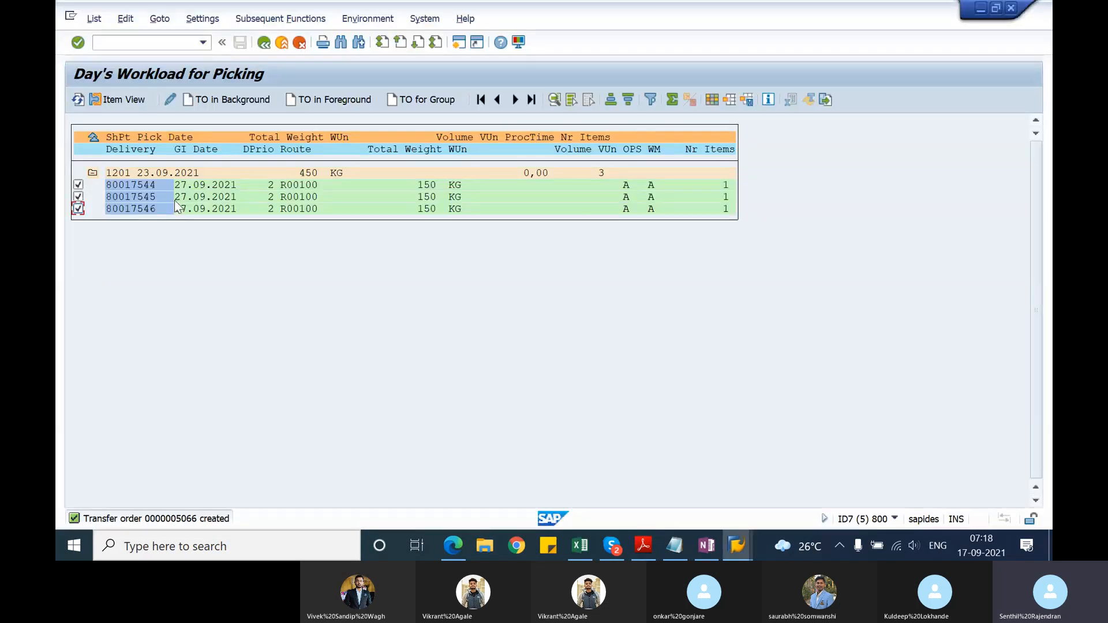
pyautogui.click(164, 44)
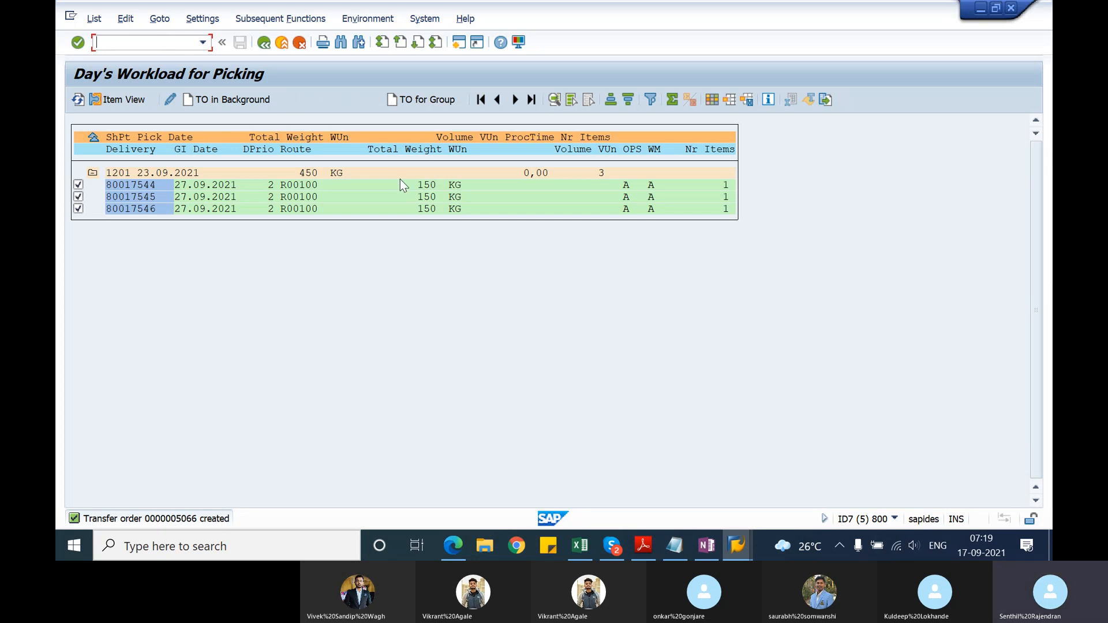
# Step: Switch to TSCM60_1.pdf in Adobe Reader and review the collective processing sections on picking, goods issue and billing documents
pyautogui.click(642, 545)
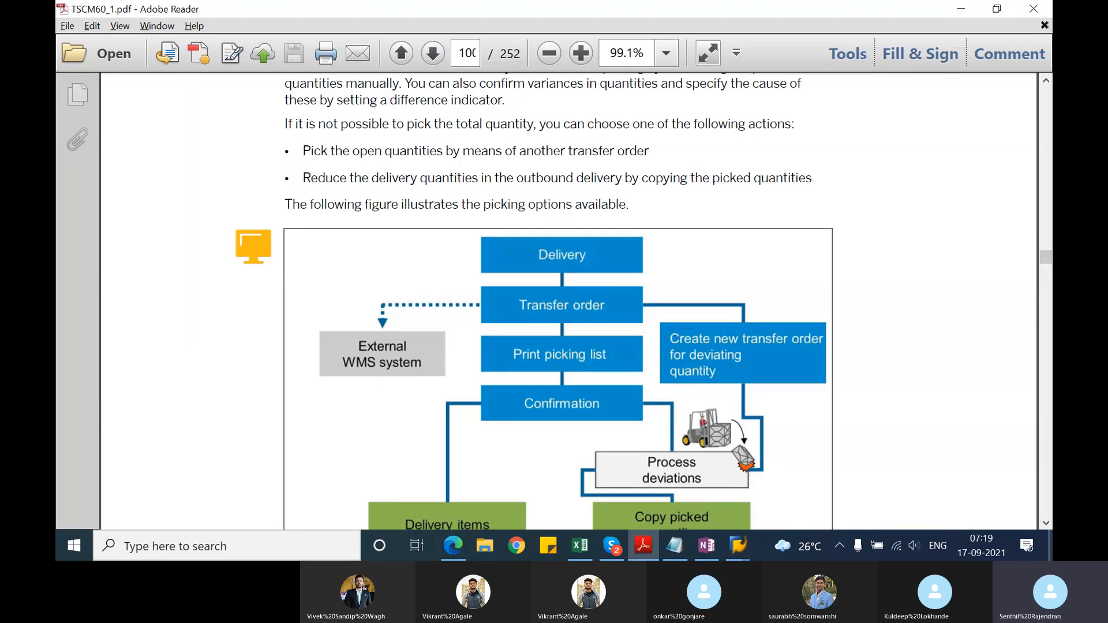
pyautogui.scroll(-10, 1047, 529)
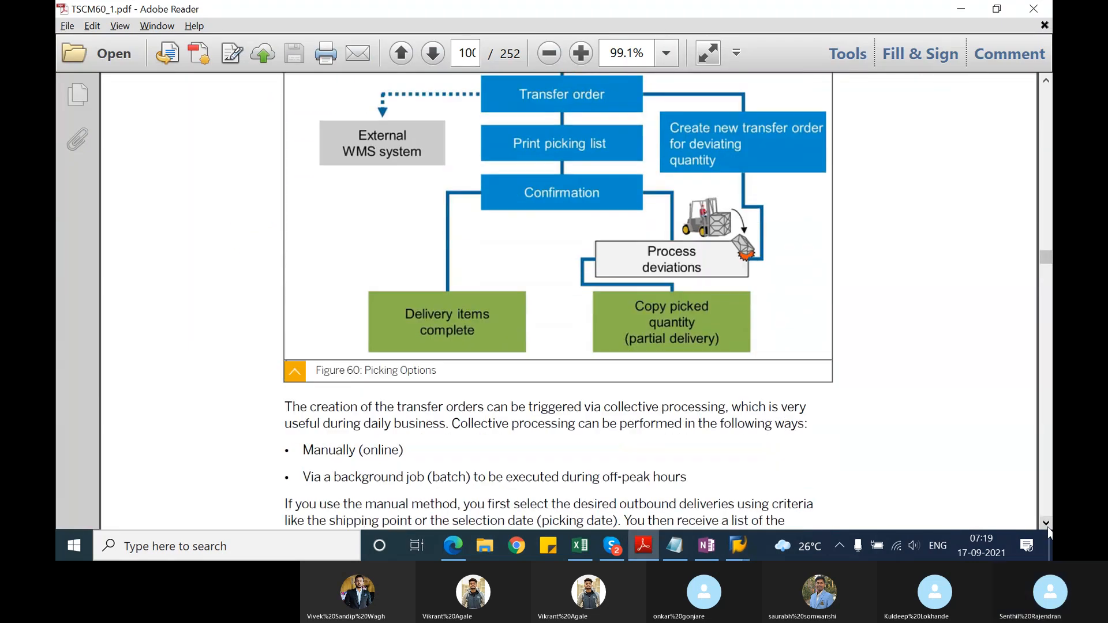
pyautogui.scroll(-15, 1049, 532)
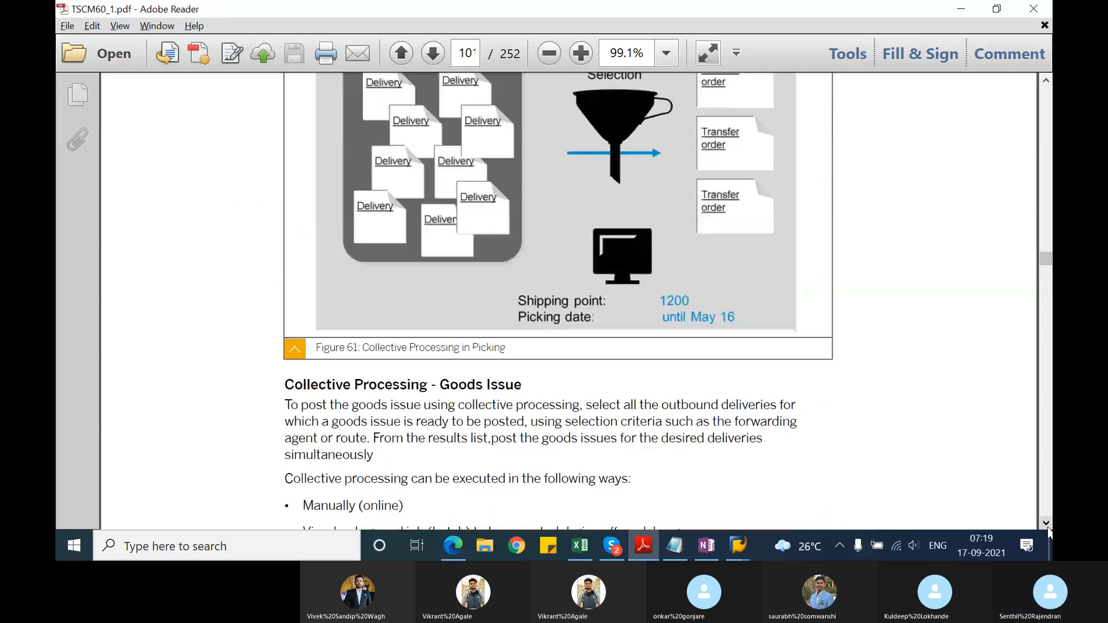
pyautogui.scroll(-3, 1049, 532)
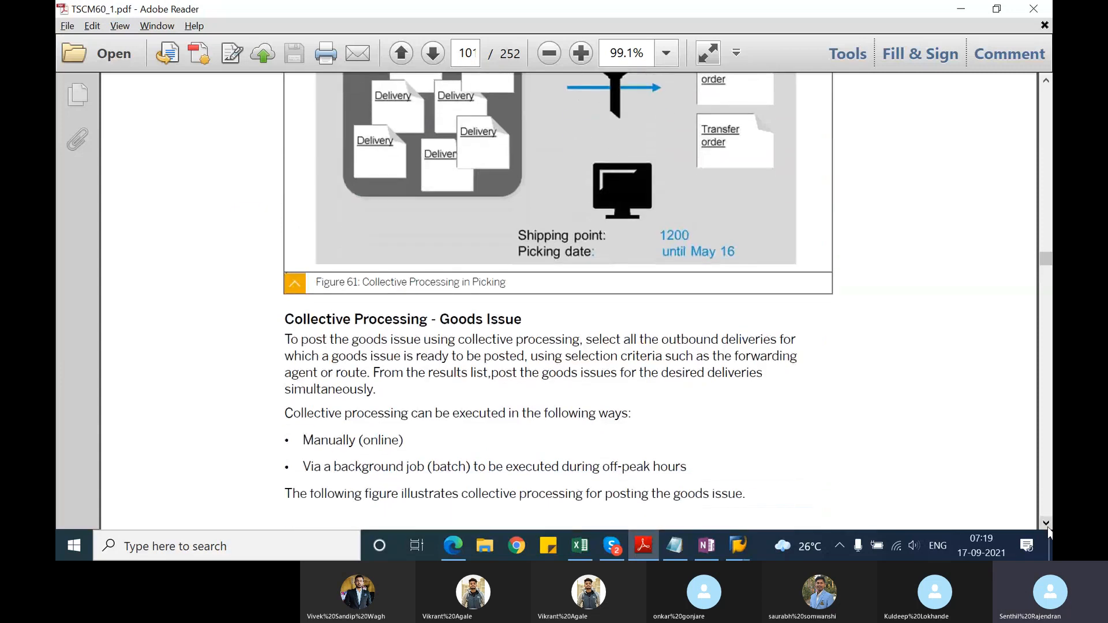
pyautogui.scroll(-10, 1049, 532)
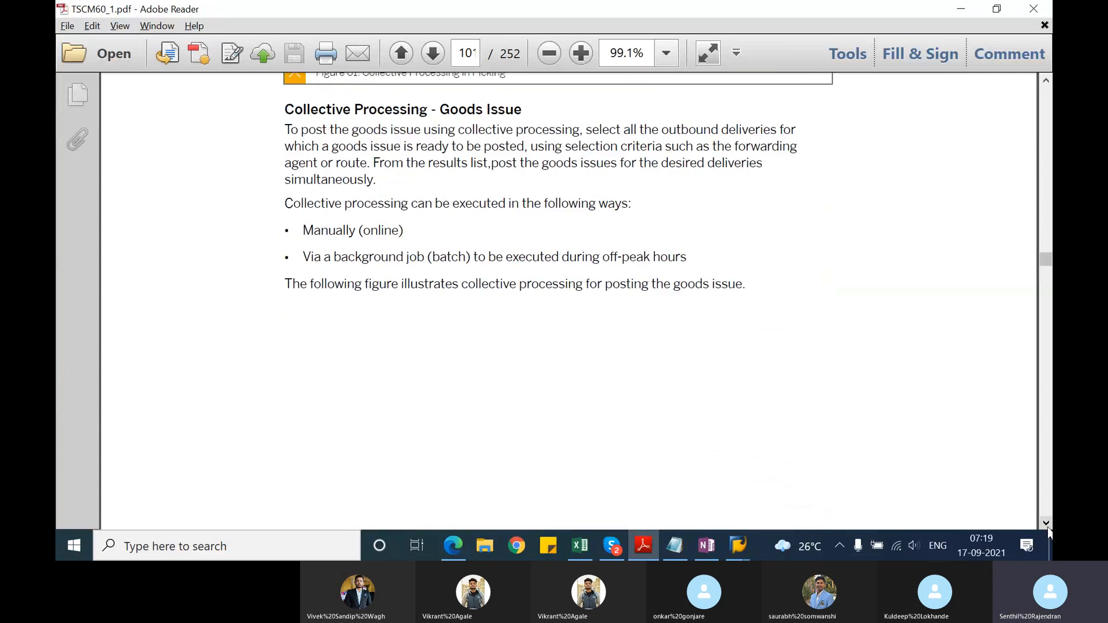
pyautogui.scroll(-12, 1049, 532)
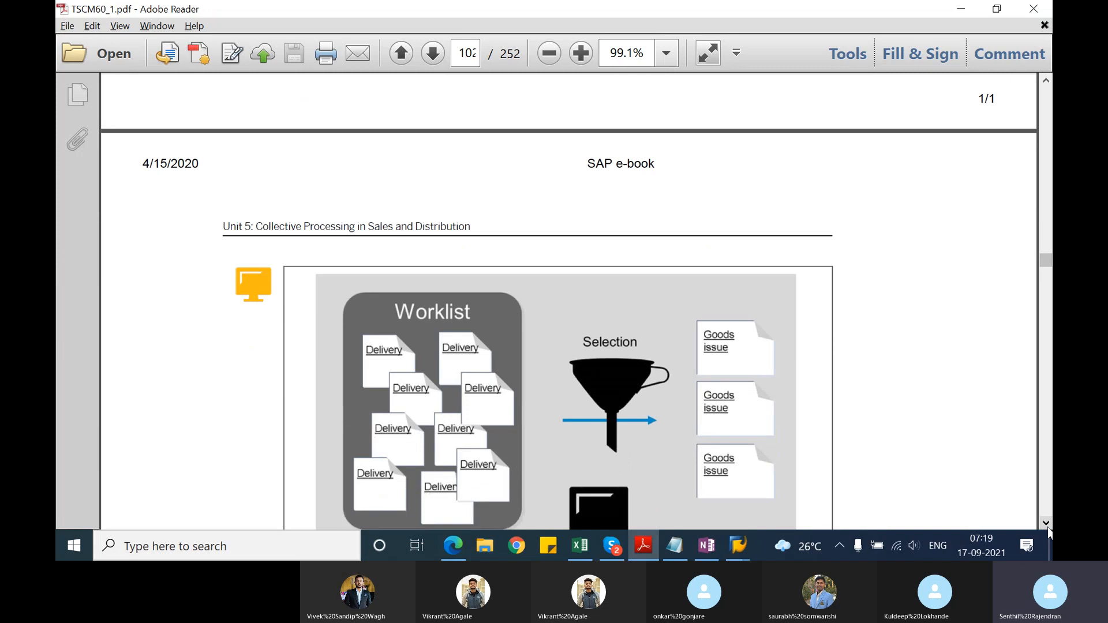
pyautogui.scroll(-4, 1049, 532)
pyautogui.scroll(-5, 1047, 530)
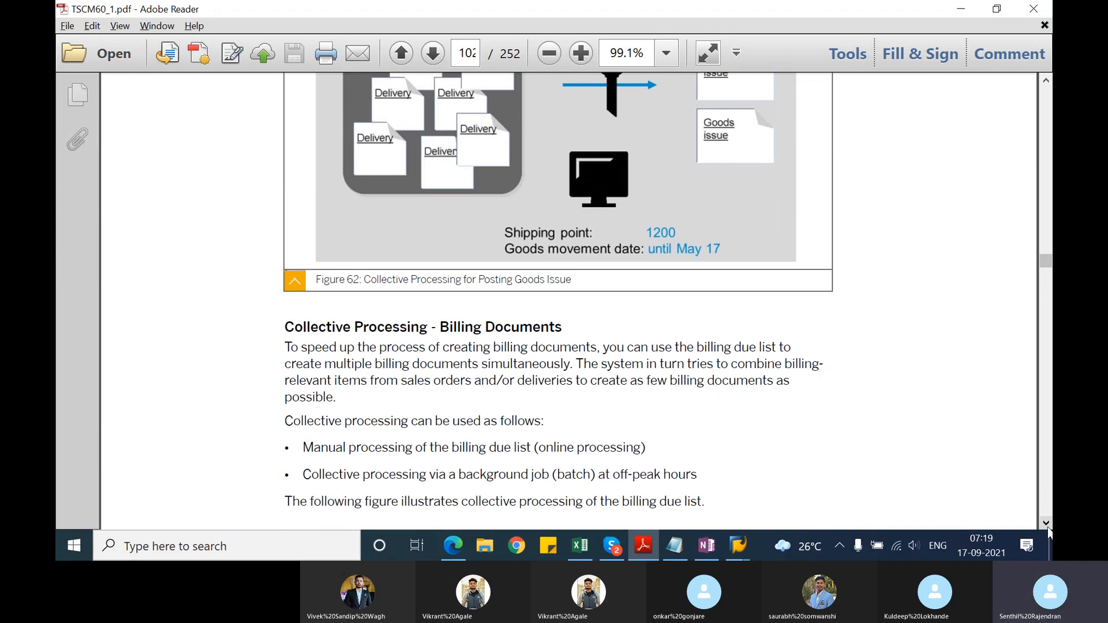
pyautogui.scroll(-4, 1048, 530)
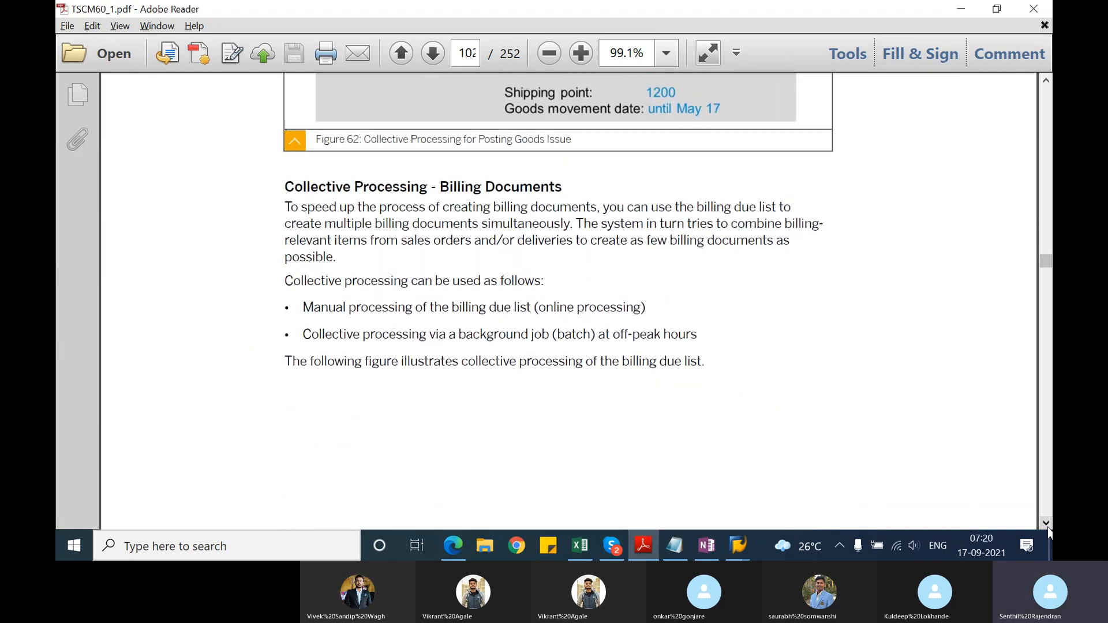
# Step: Review the billing due list figure and the text on invoice split, separate billing documents per outbound delivery, and collective invoice
pyautogui.scroll(-10, 1049, 532)
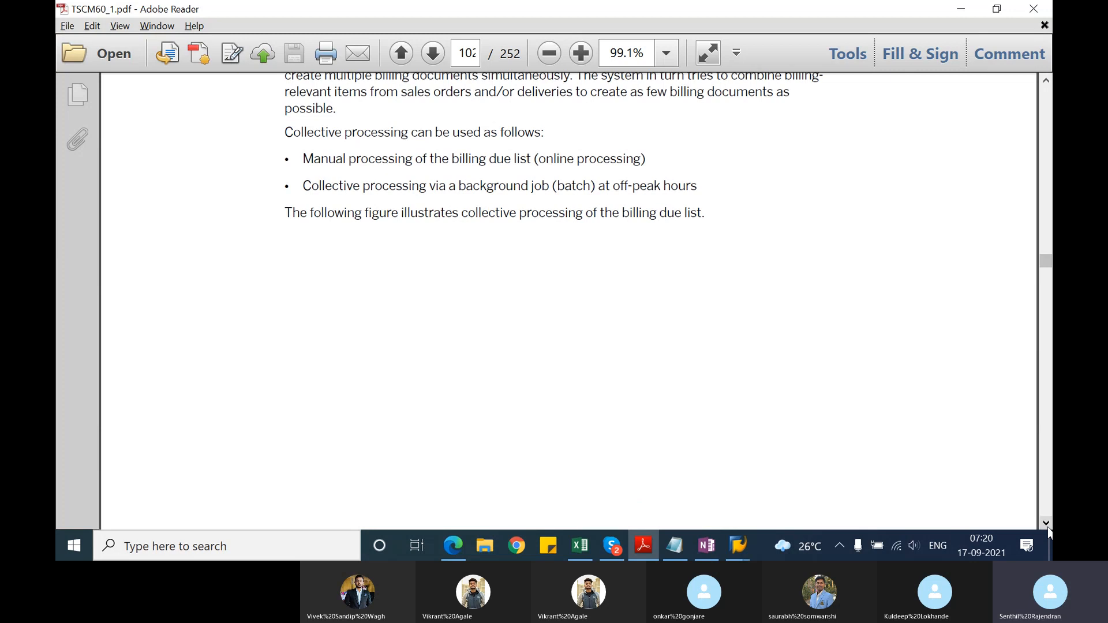
pyautogui.scroll(-10, 1049, 532)
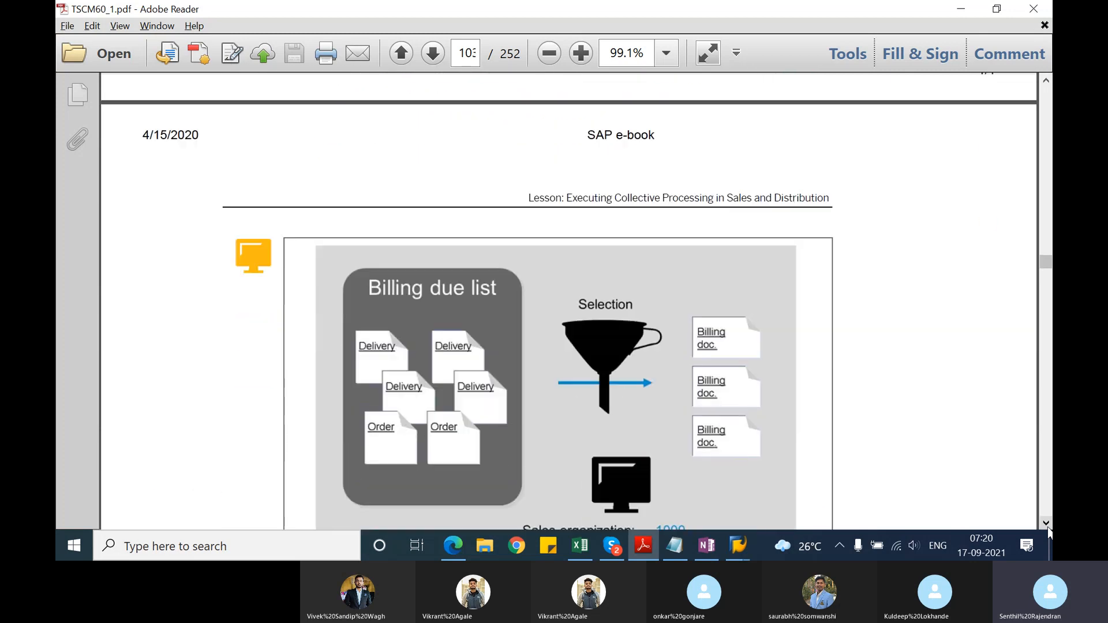
pyautogui.scroll(-3, 1049, 532)
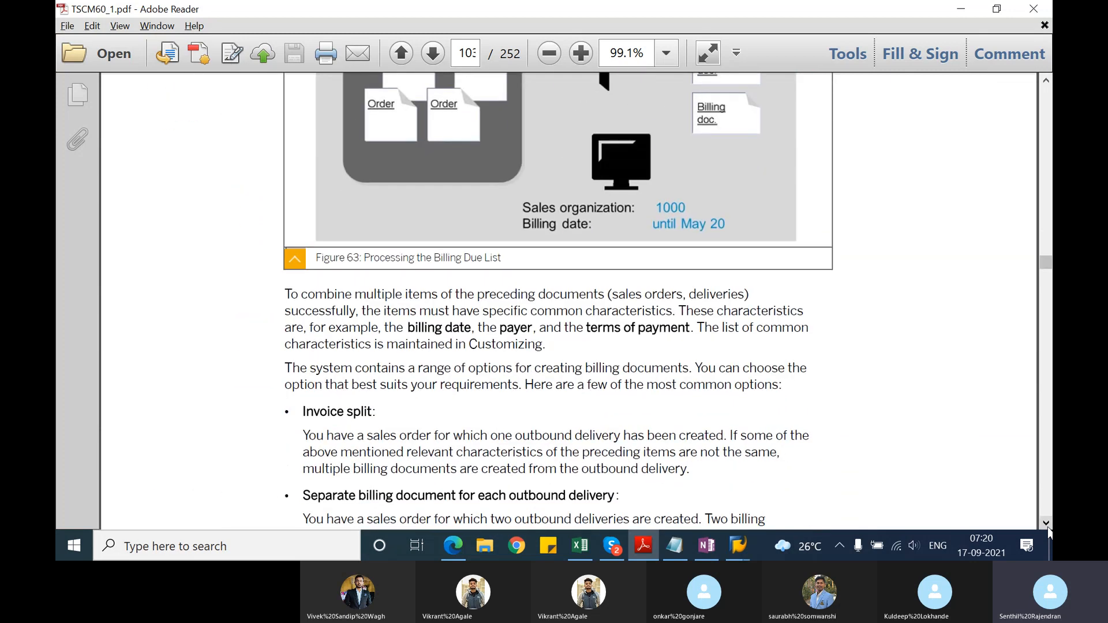
pyautogui.scroll(-1, 1049, 532)
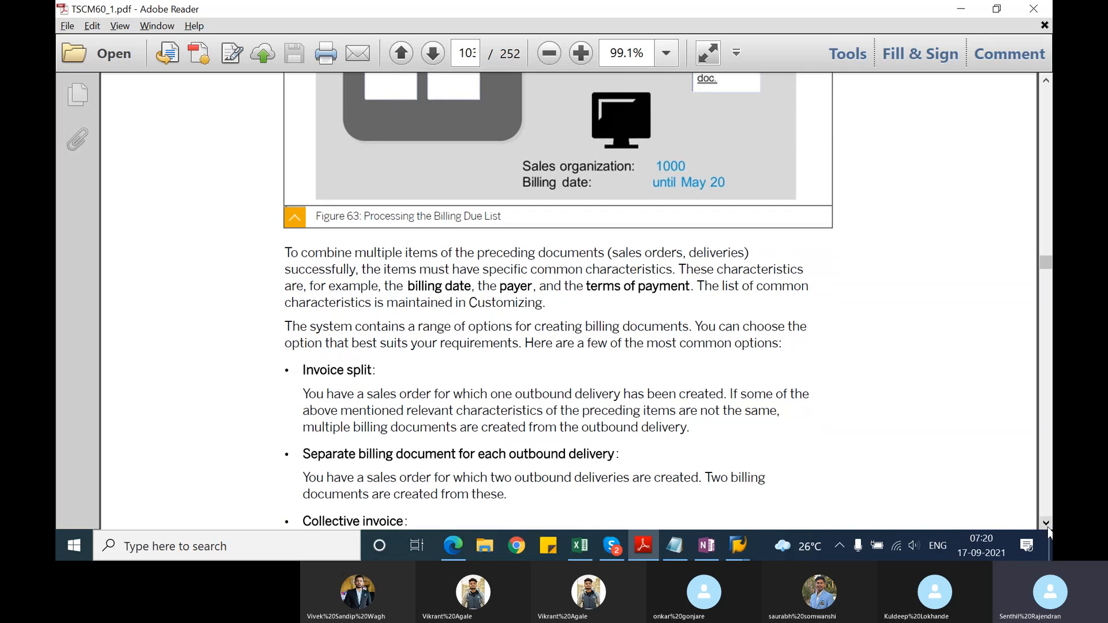
pyautogui.scroll(-2, 1048, 532)
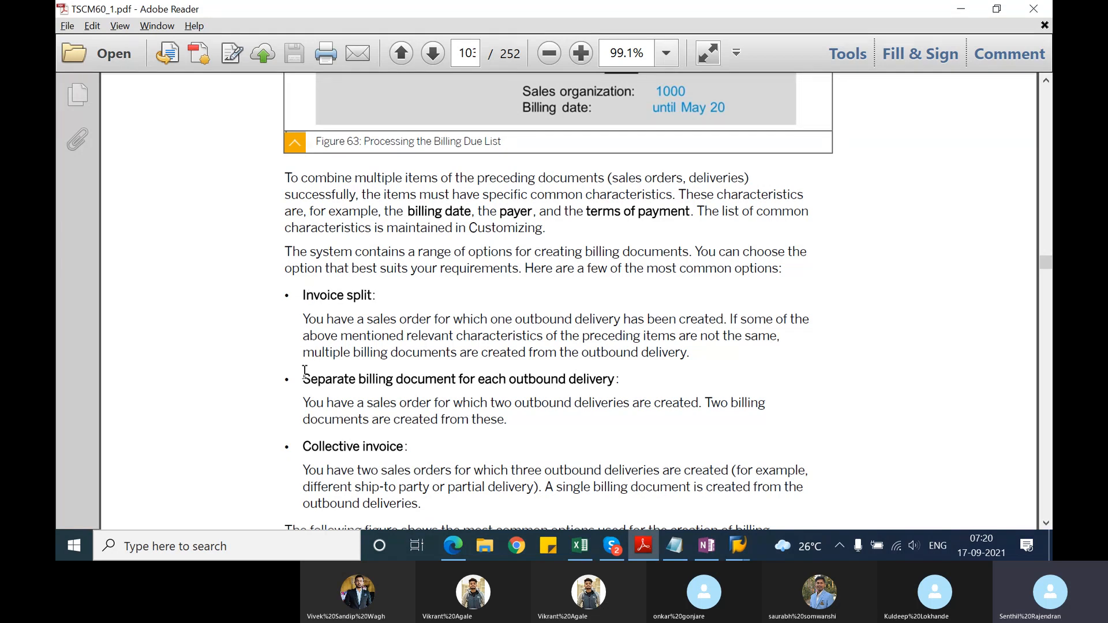
pyautogui.moveTo(304, 379); pyautogui.dragTo(530, 400)
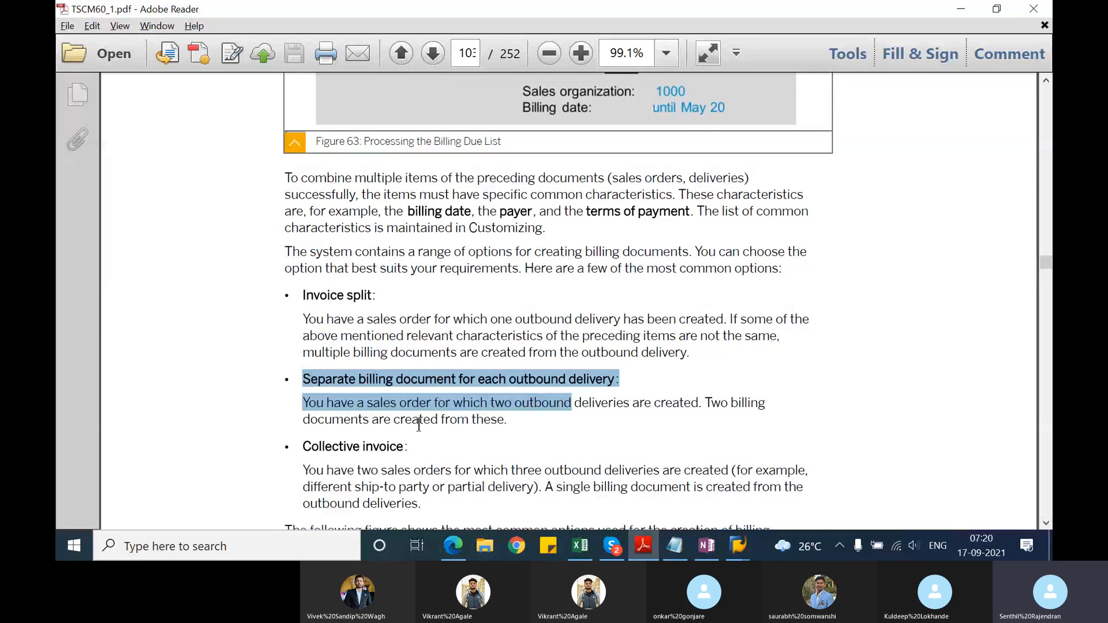
pyautogui.click(421, 461)
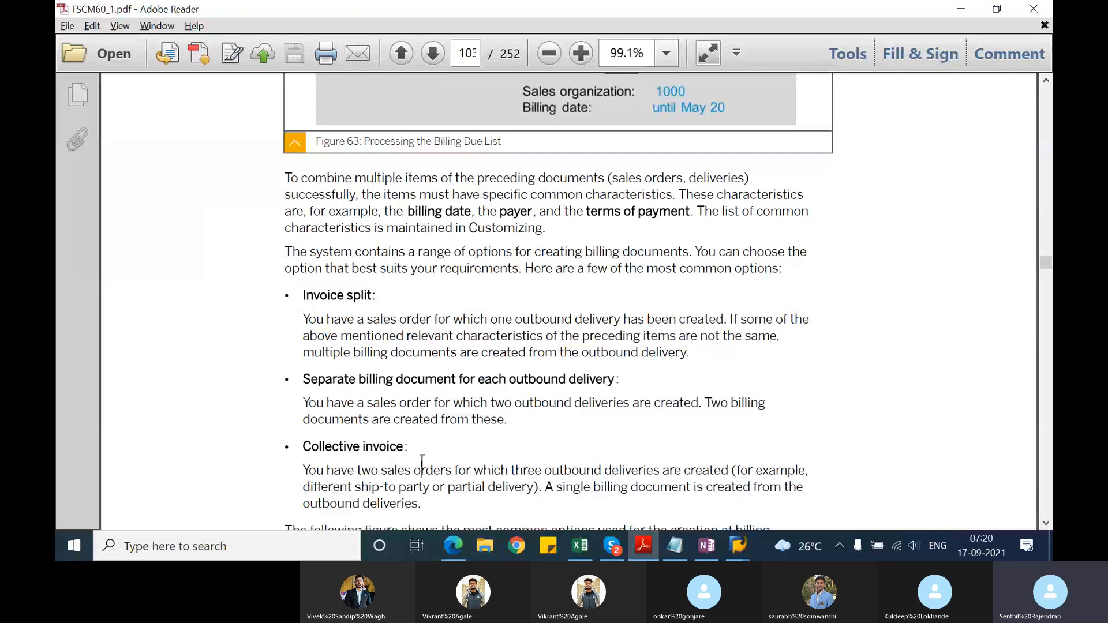
pyautogui.scroll(-1, 422, 462)
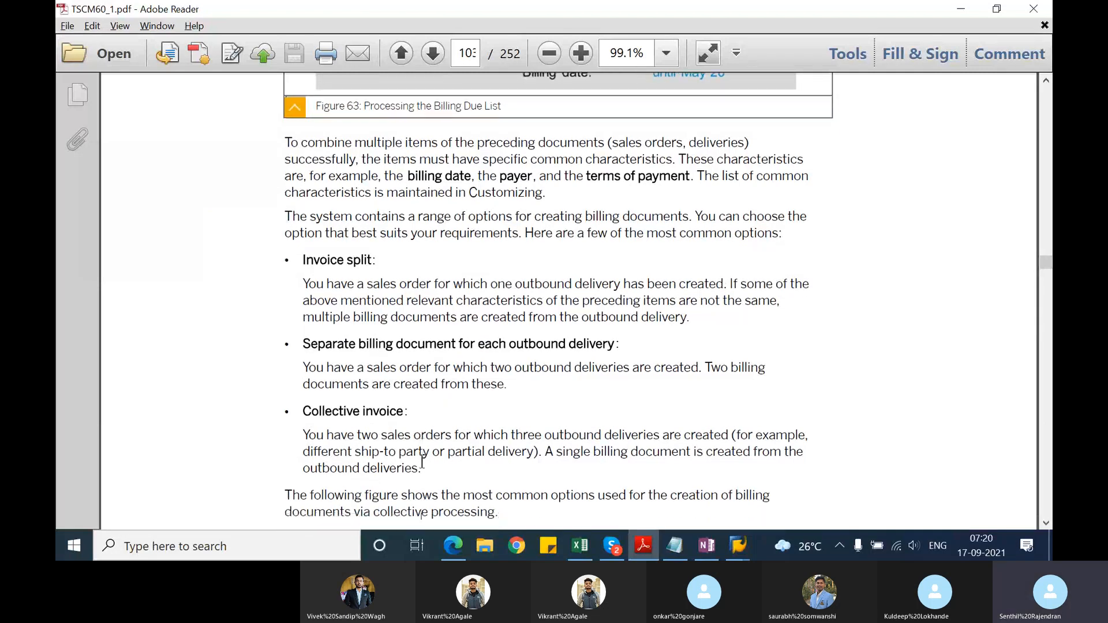
pyautogui.scroll(10, 422, 461)
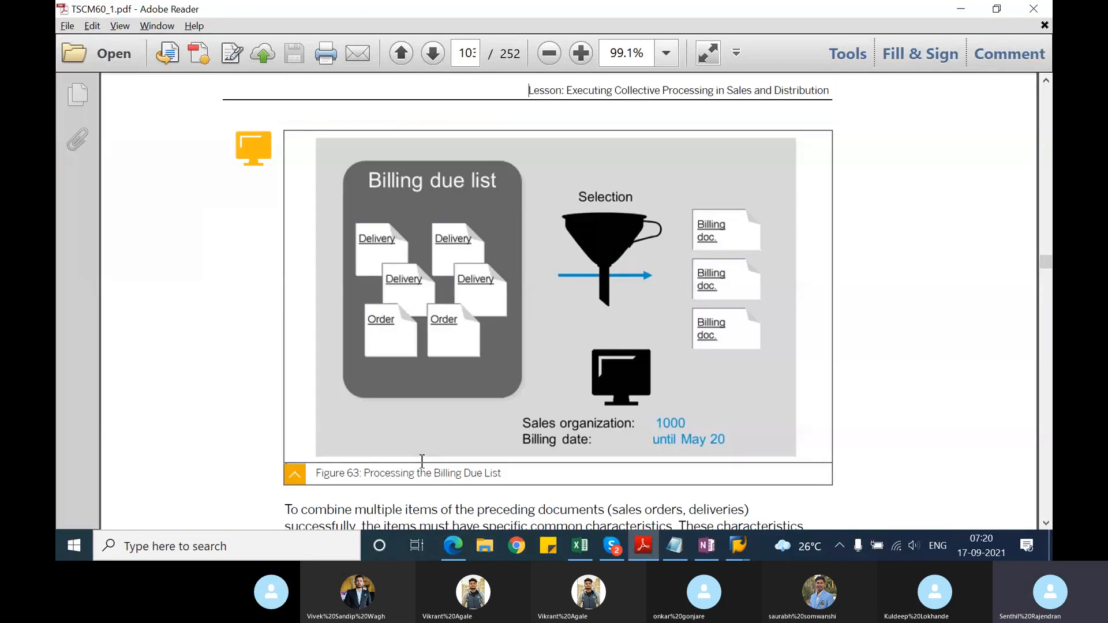
# Step: Examine the Billing Options diagram in Figure 64 and the lesson summary on collective processing
pyautogui.moveTo(1047, 523); pyautogui.dragTo(1046, 524)
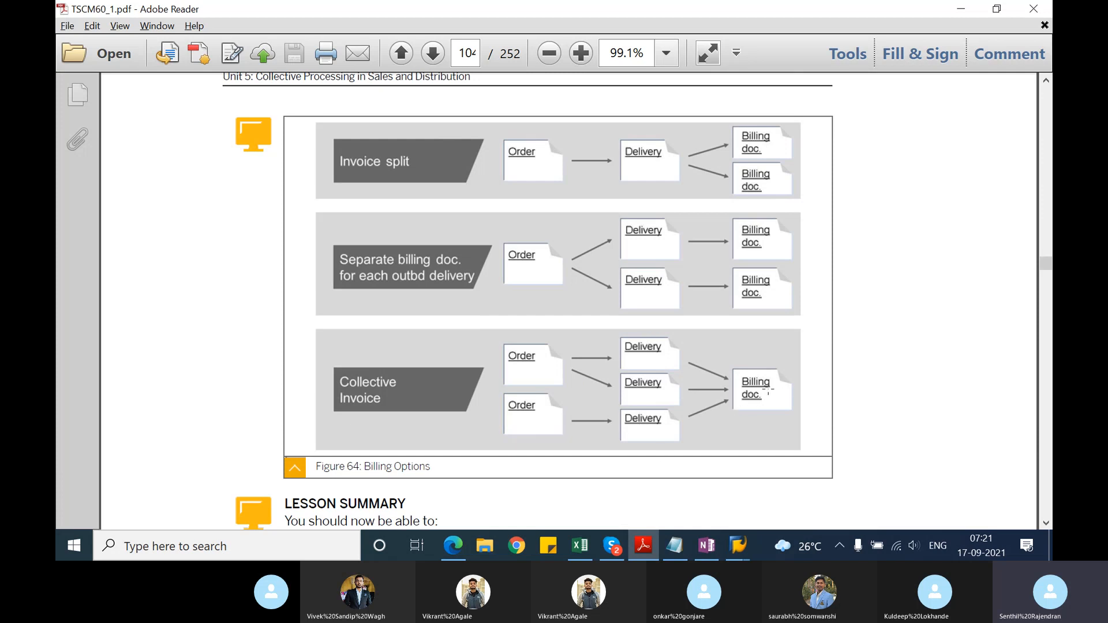
pyautogui.click(1046, 523)
pyautogui.scroll(-5, 1045, 522)
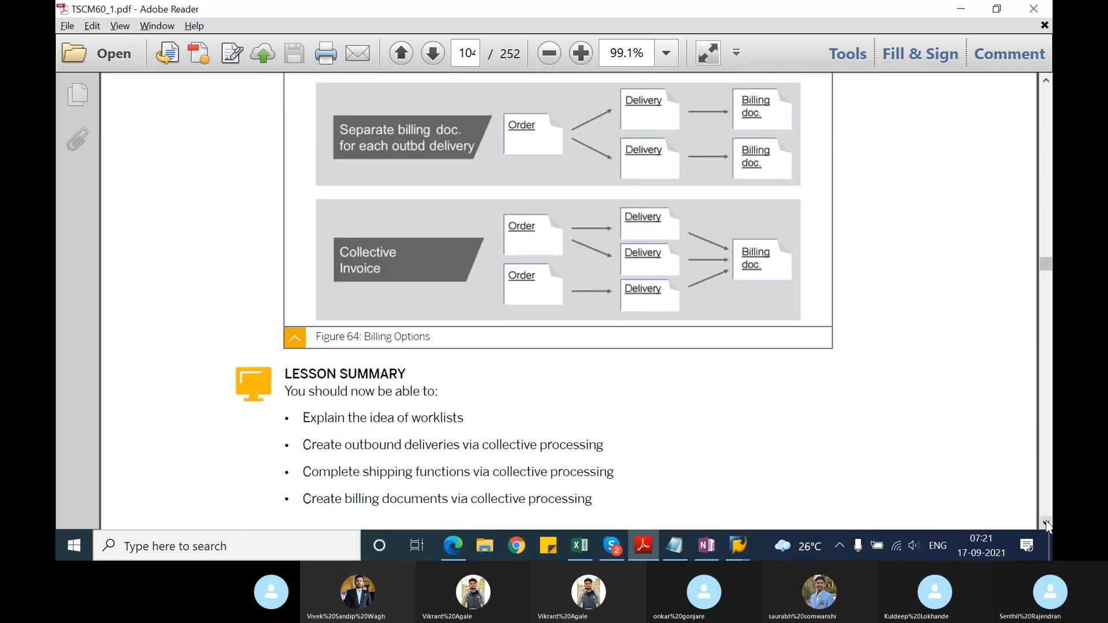
pyautogui.click(1045, 523)
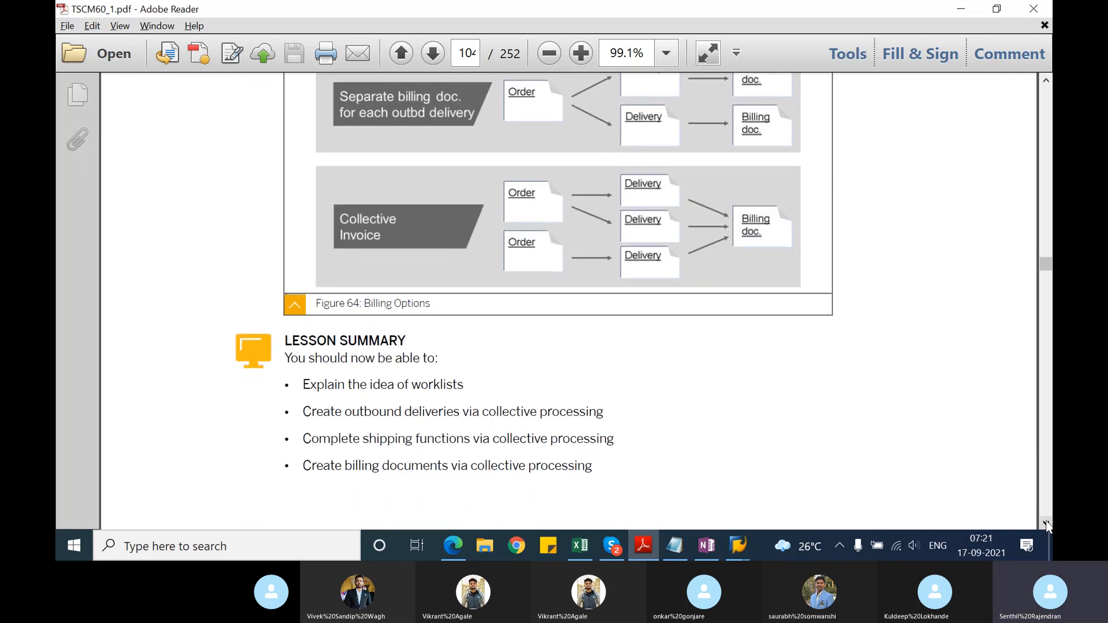
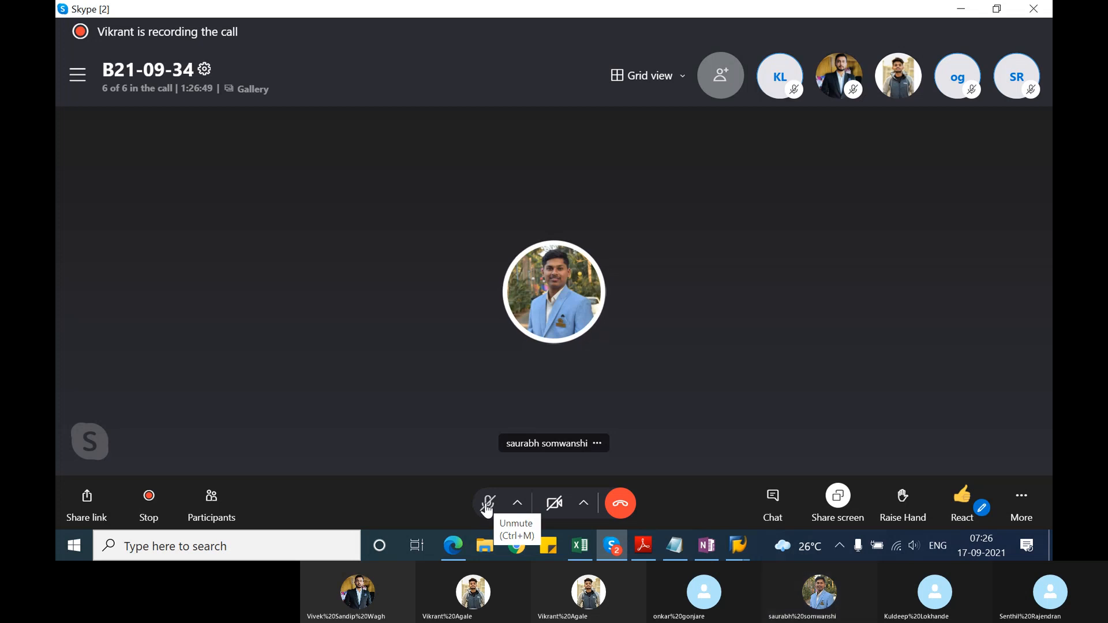
# Step: Unmute the microphone in the Skype call, switch to TSCM60_1.pdf in Adobe Reader and read the Creating Credit Memo Requests lesson
pyautogui.click(487, 507)
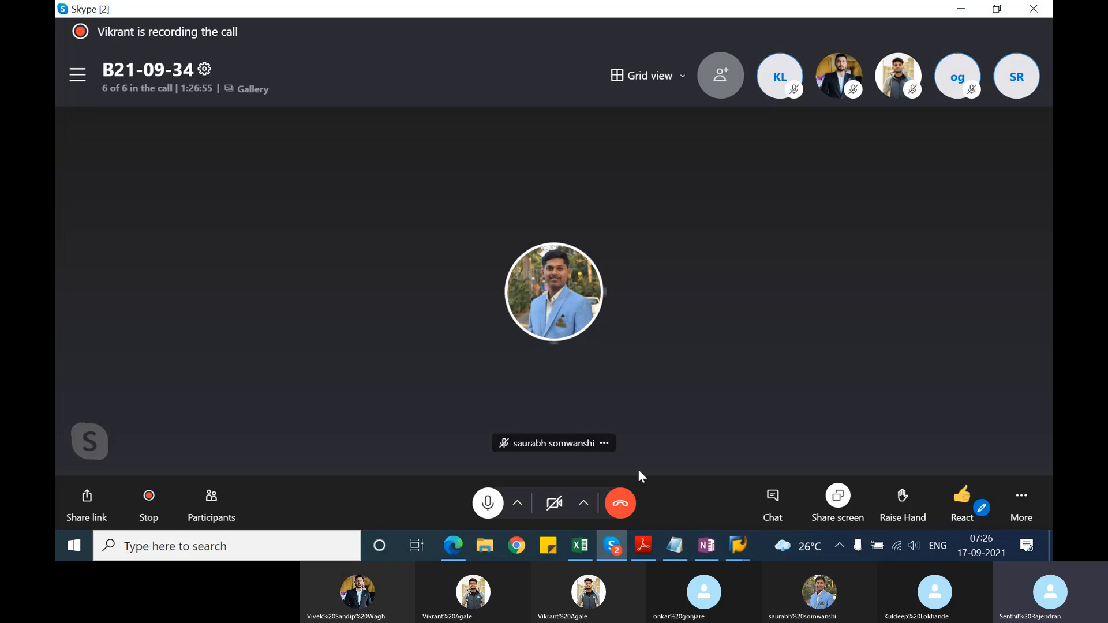
pyautogui.click(643, 542)
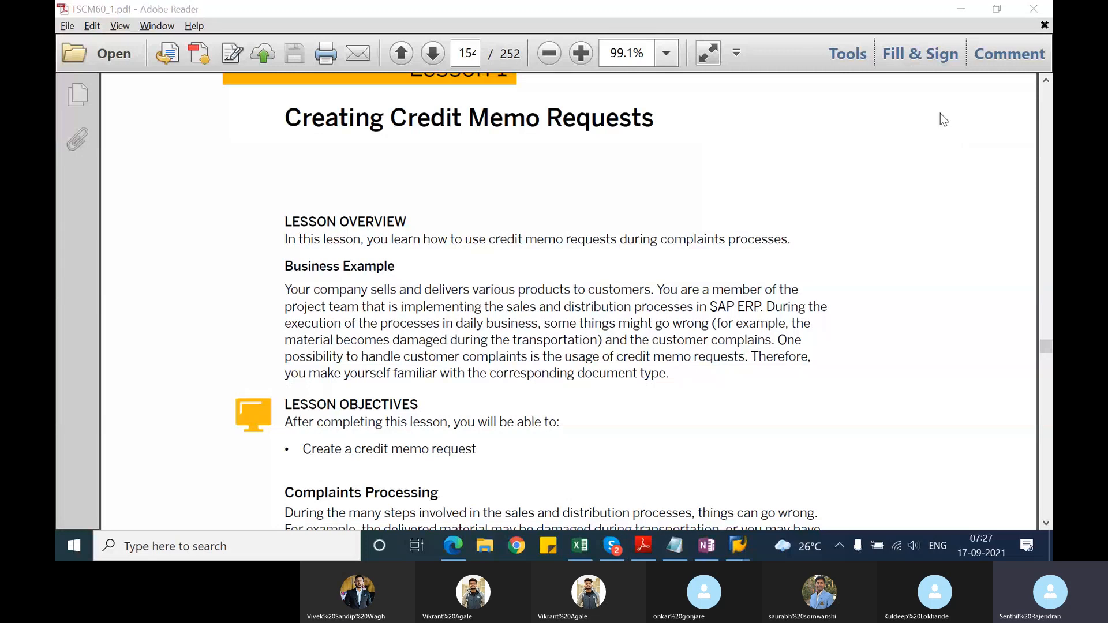
pyautogui.click(712, 372)
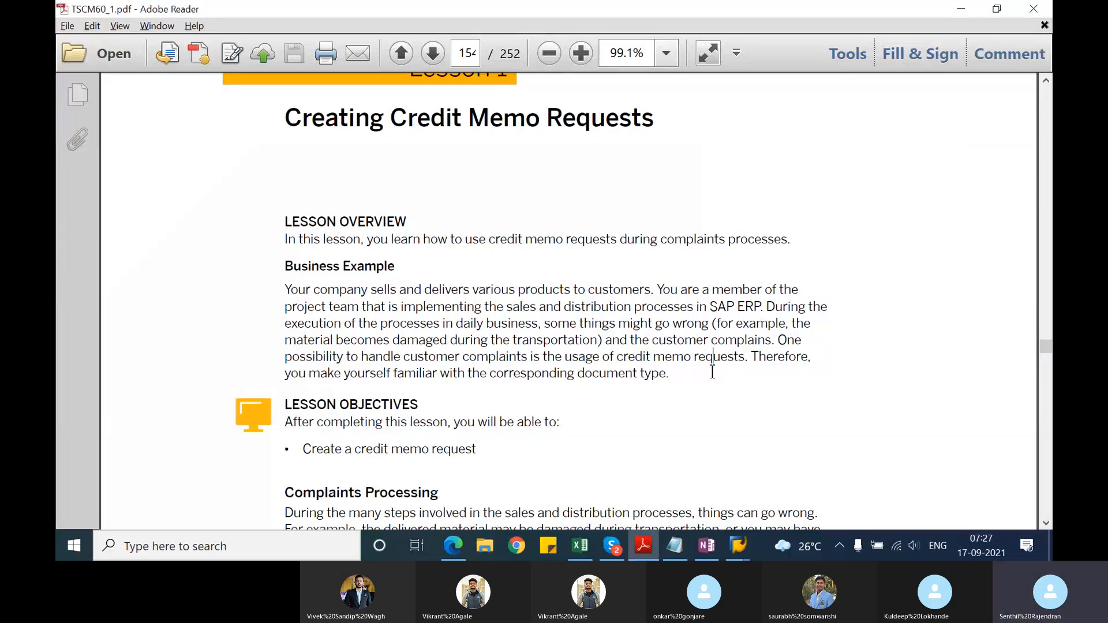
pyautogui.scroll(-5, 712, 373)
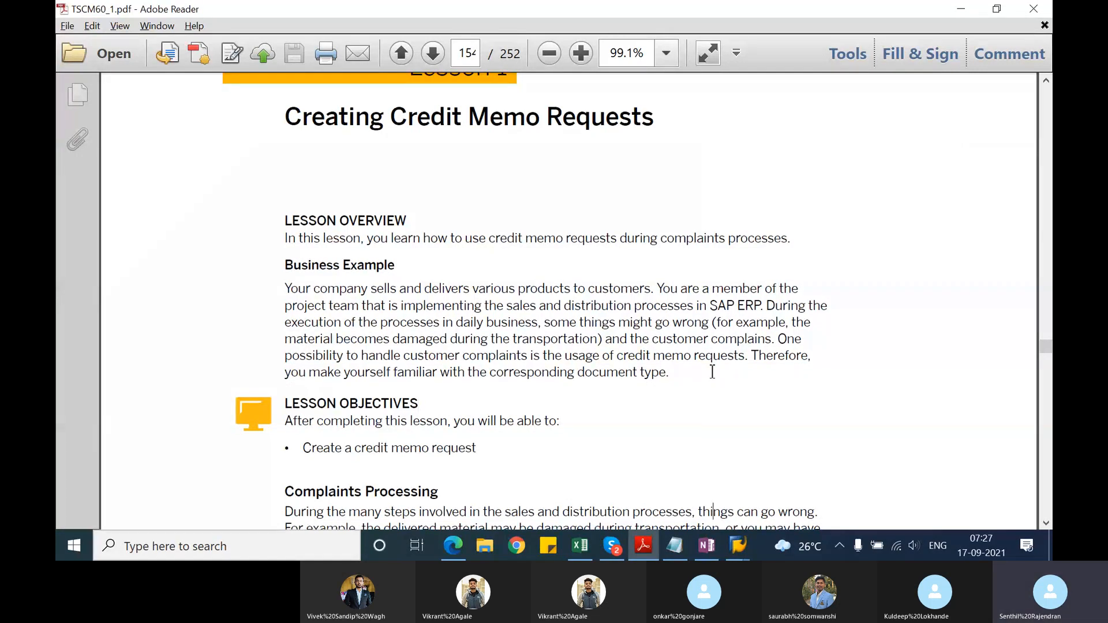
pyautogui.scroll(-4, 712, 372)
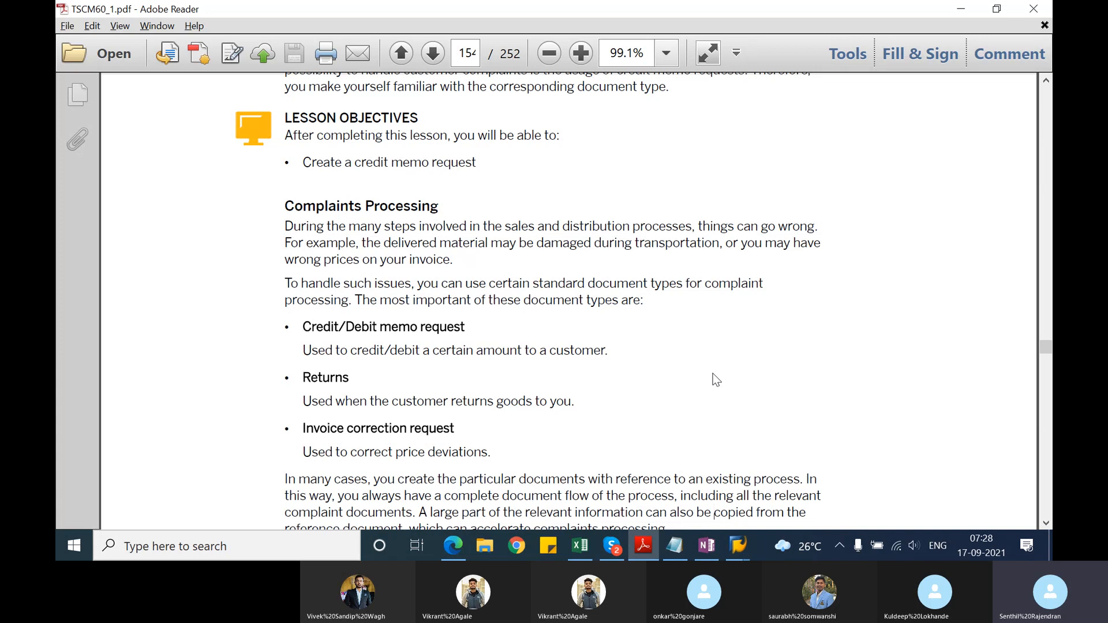
# Step: Switch to the Maintain Billing Due List session in SAP, select the first entry and try to open the list layout settings
pyautogui.click(743, 546)
pyautogui.moveTo(457, 485)
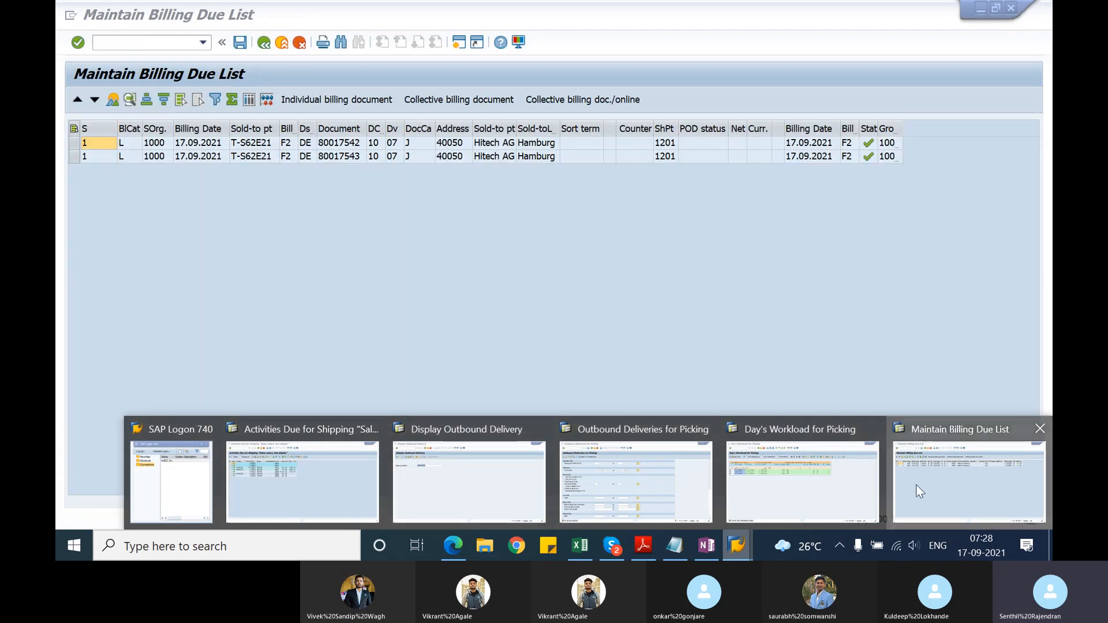
pyautogui.click(915, 489)
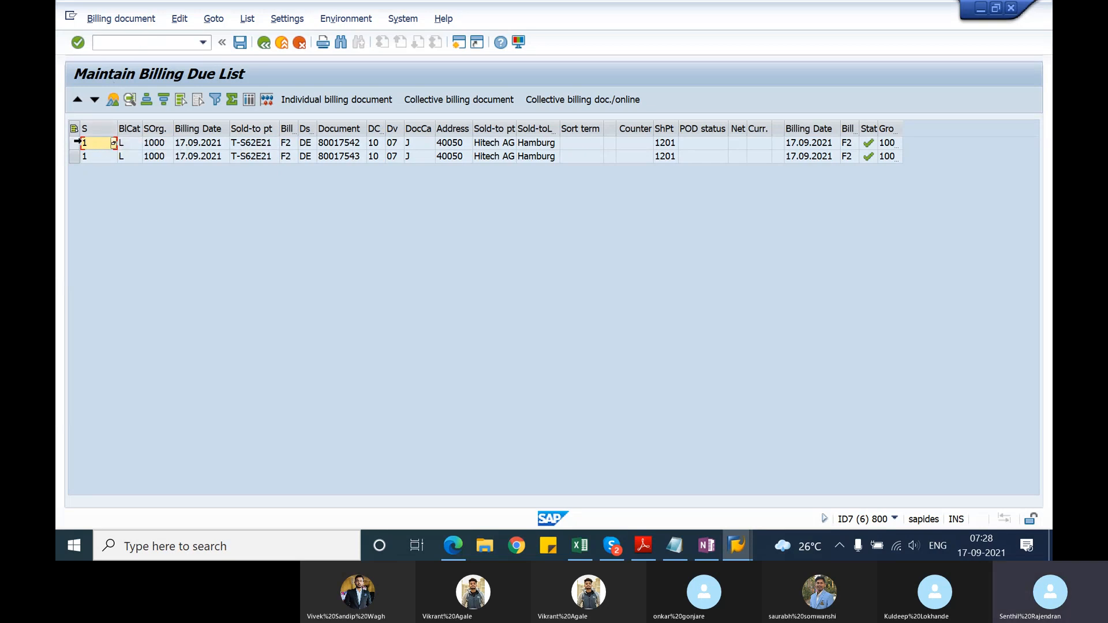
pyautogui.click(75, 144)
pyautogui.click(248, 100)
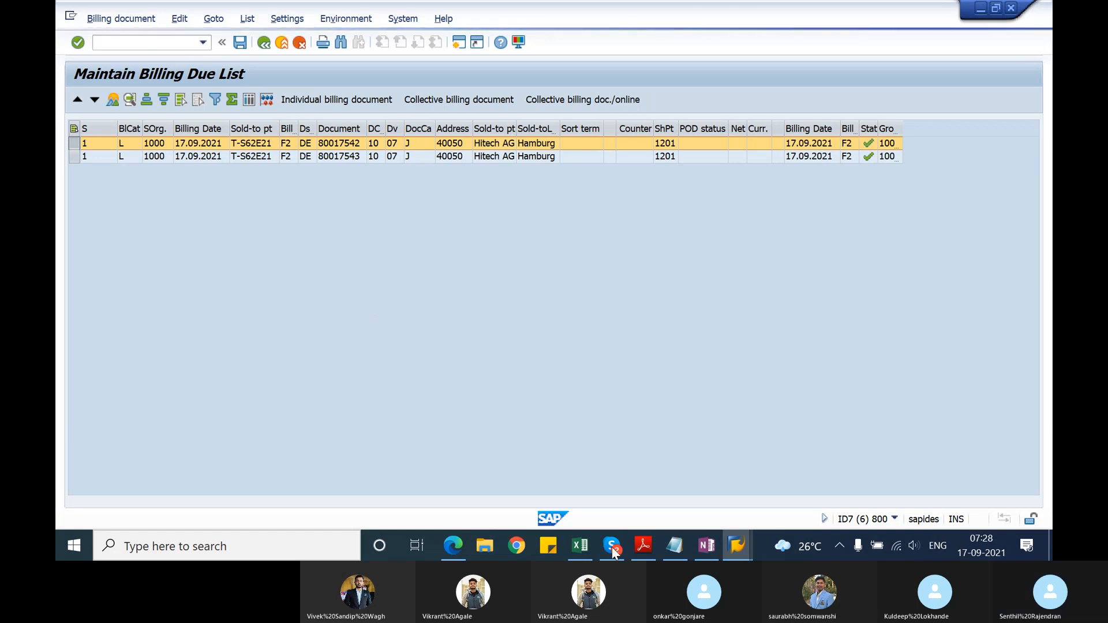
# Step: Dismiss the broken-connection error without its detailed description and reopen the ECC connection from SAP Logon
pyautogui.click(736, 544)
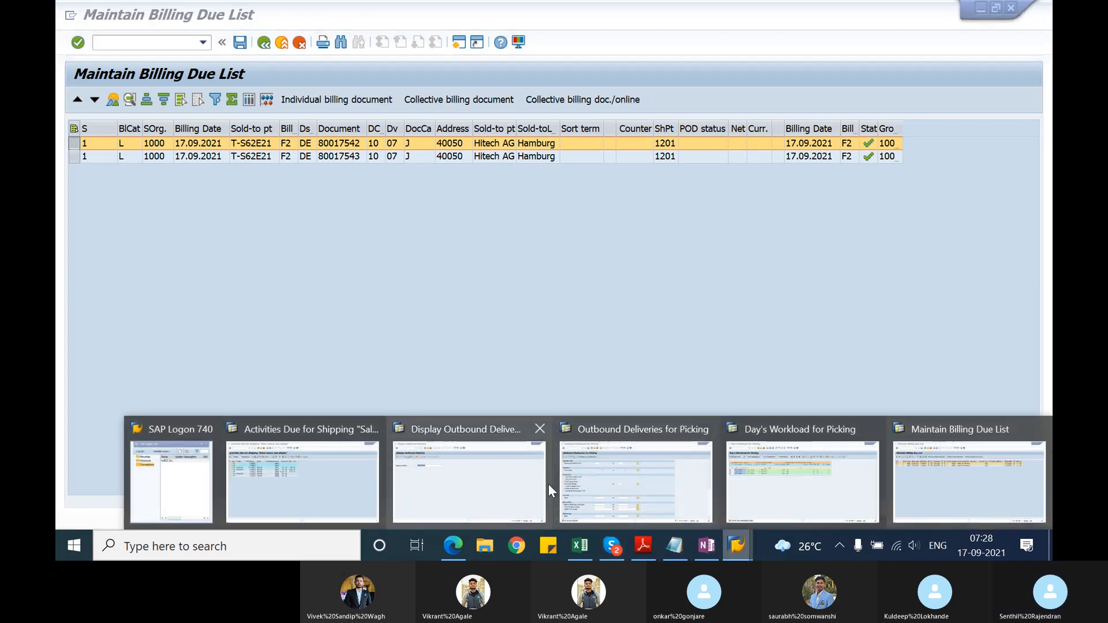
pyautogui.moveTo(548, 484)
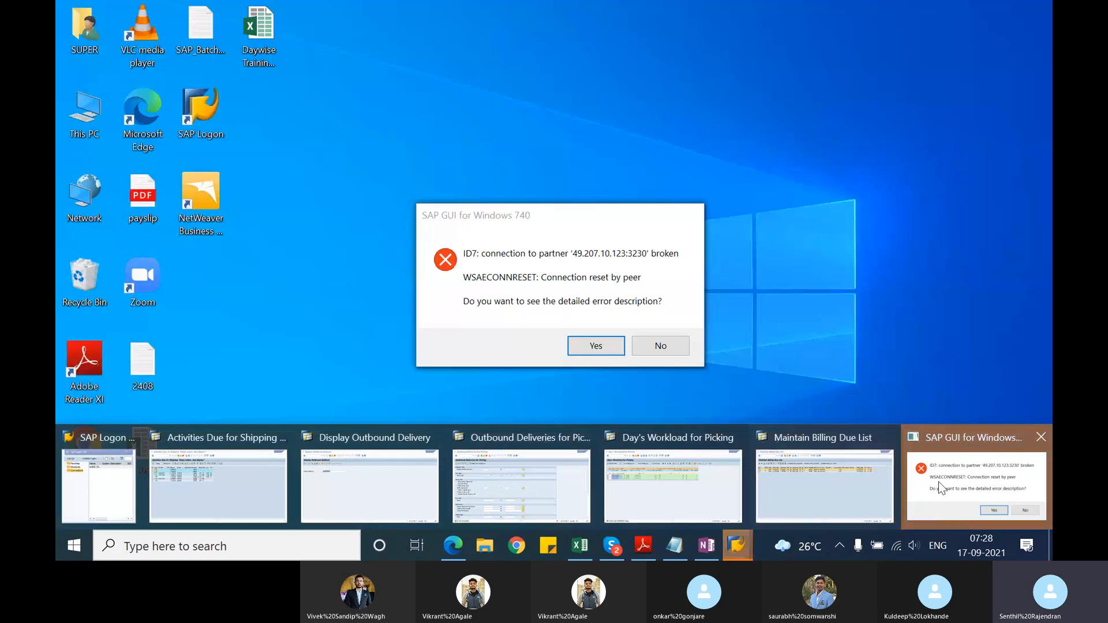
pyautogui.click(941, 489)
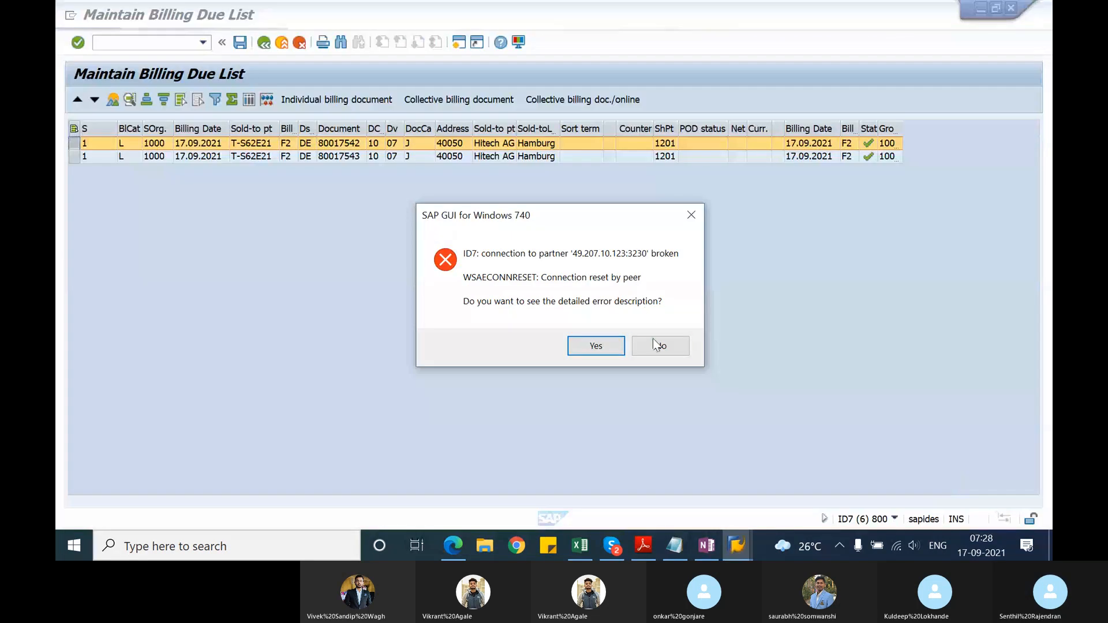
pyautogui.click(654, 338)
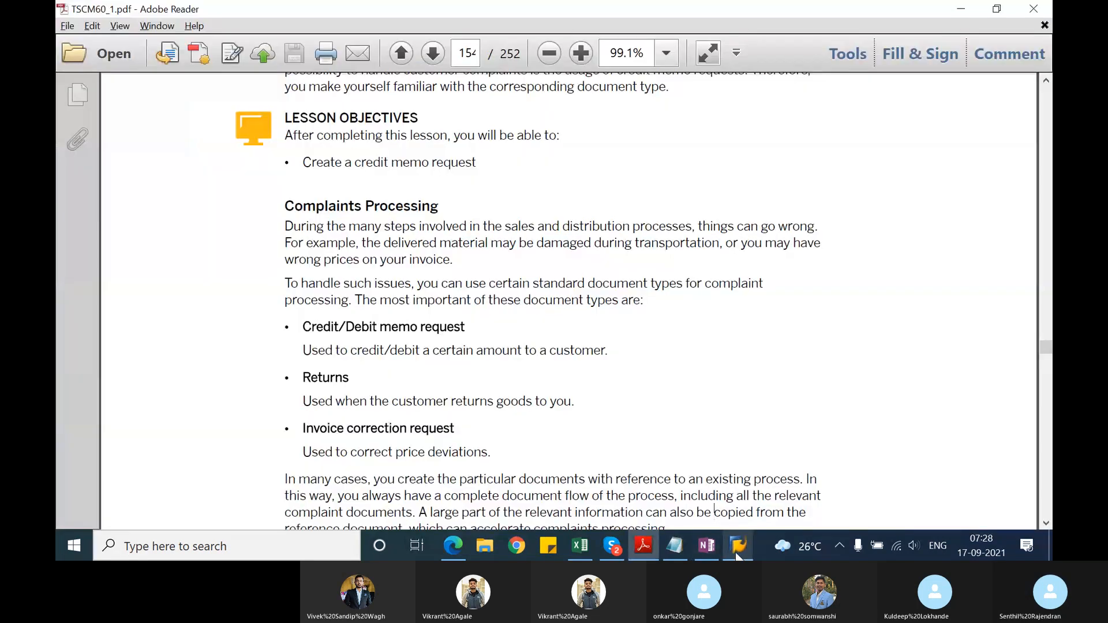
pyautogui.click(739, 549)
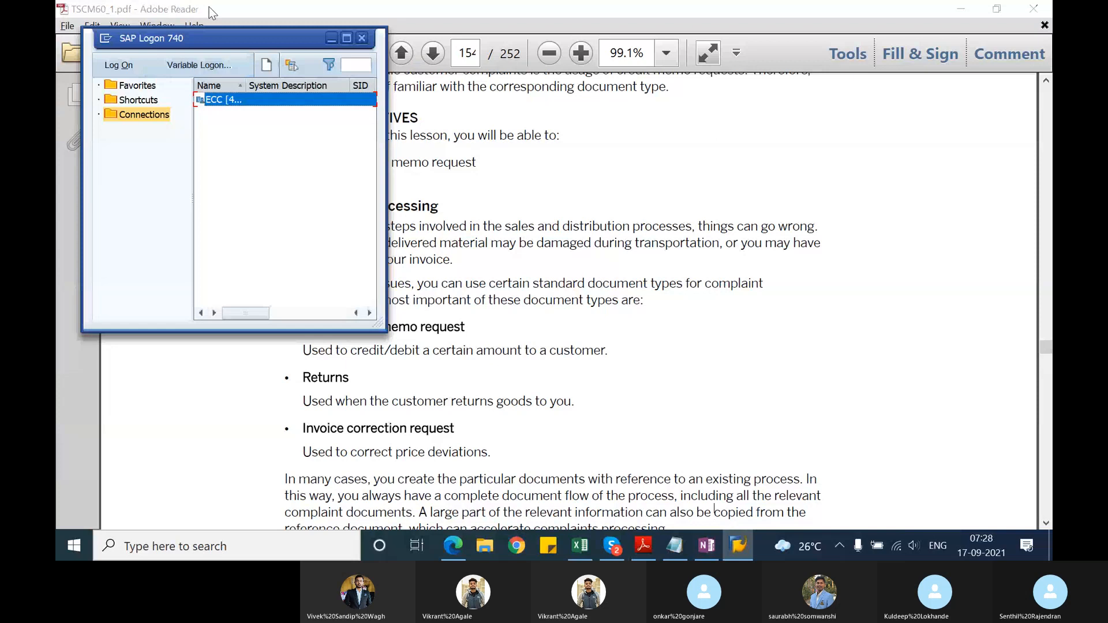
pyautogui.doubleClick(230, 101)
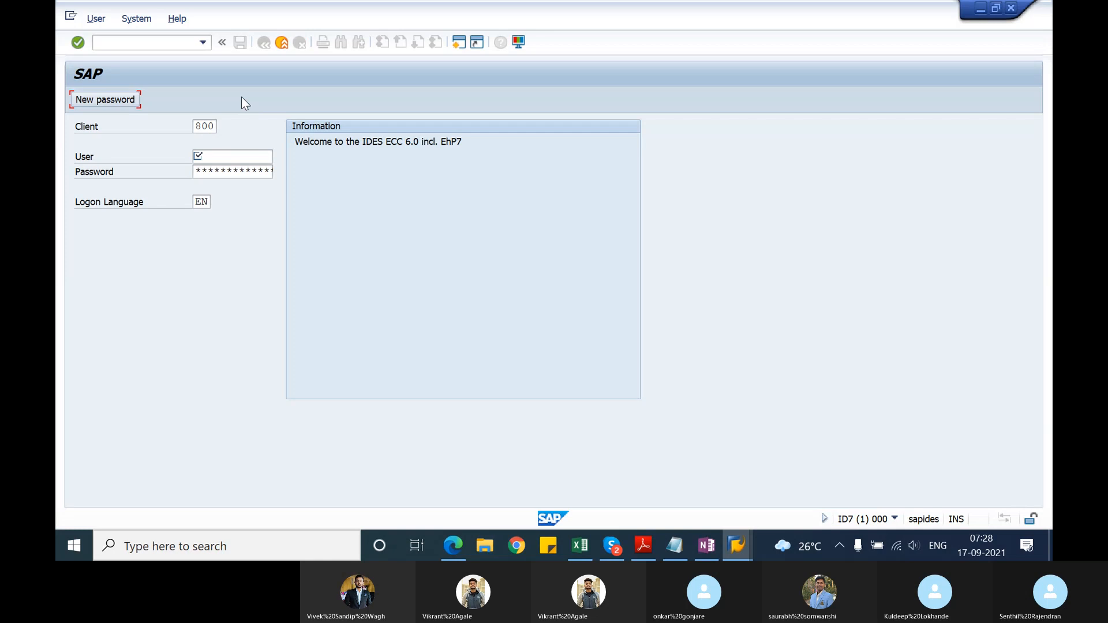
# Step: Log on to client 800 with the user name and account password, continuing with this logon and ending any others in the system
pyautogui.click(232, 158)
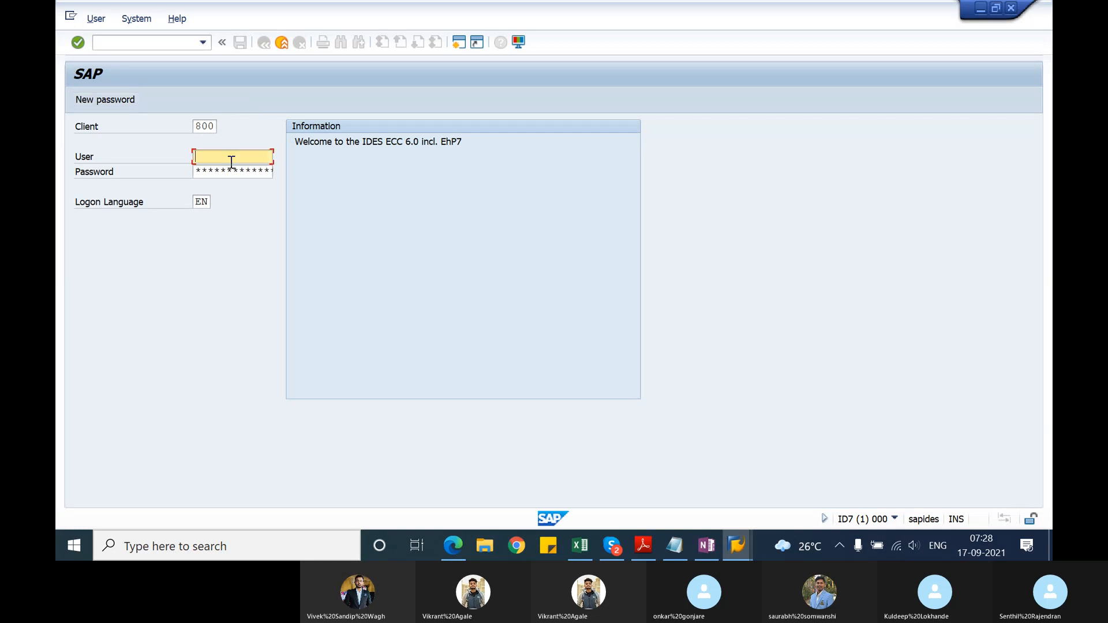
pyautogui.press('Down')
pyautogui.press('Return')
pyautogui.press('Tab')
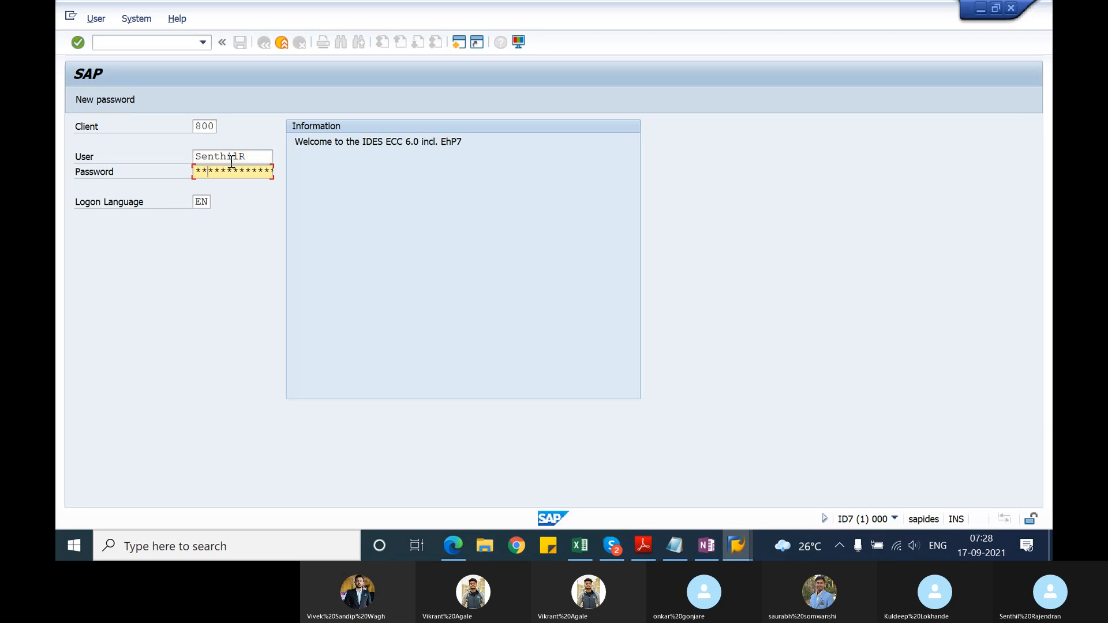
pyautogui.write('********')
pyautogui.press('Return')
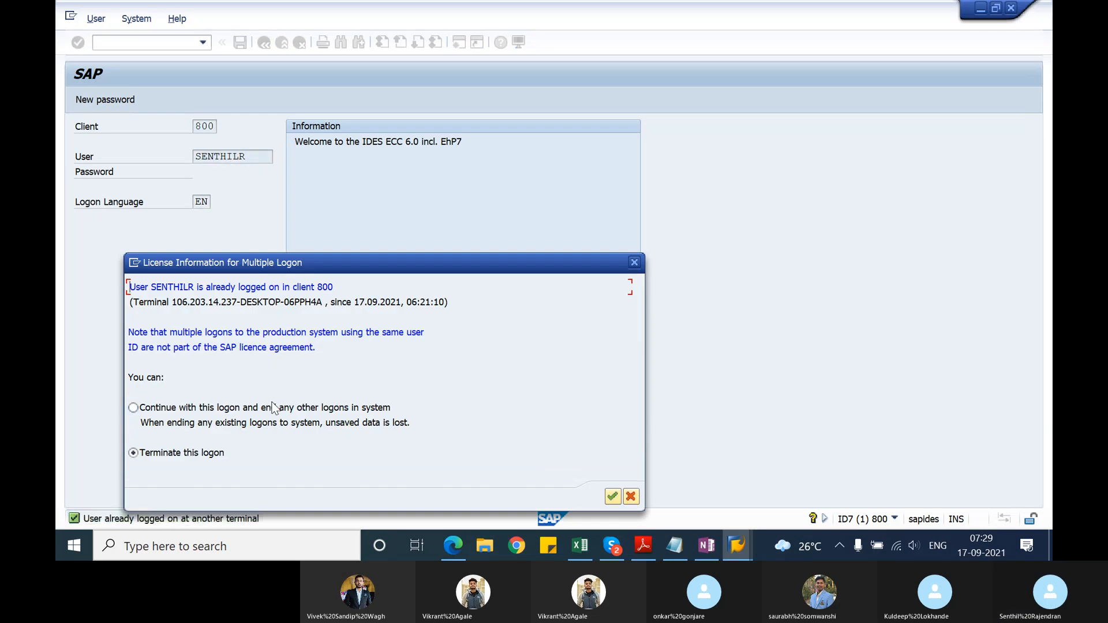
pyautogui.click(275, 408)
pyautogui.press('Return')
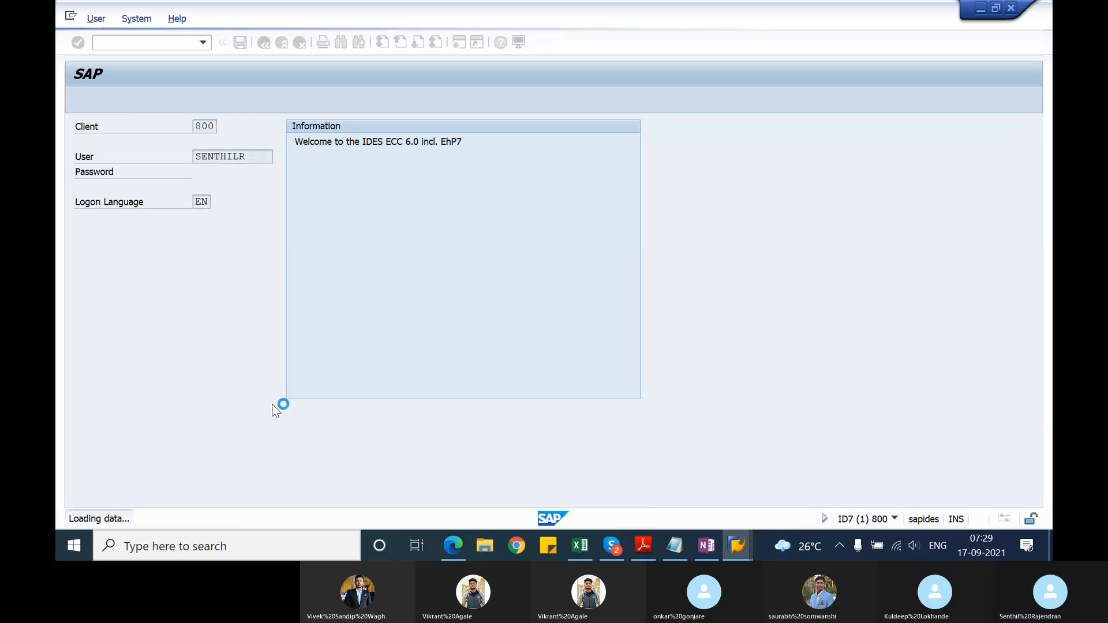
# Step: Run transaction VF03 and display the previously entered billing document
pyautogui.write('vf03')
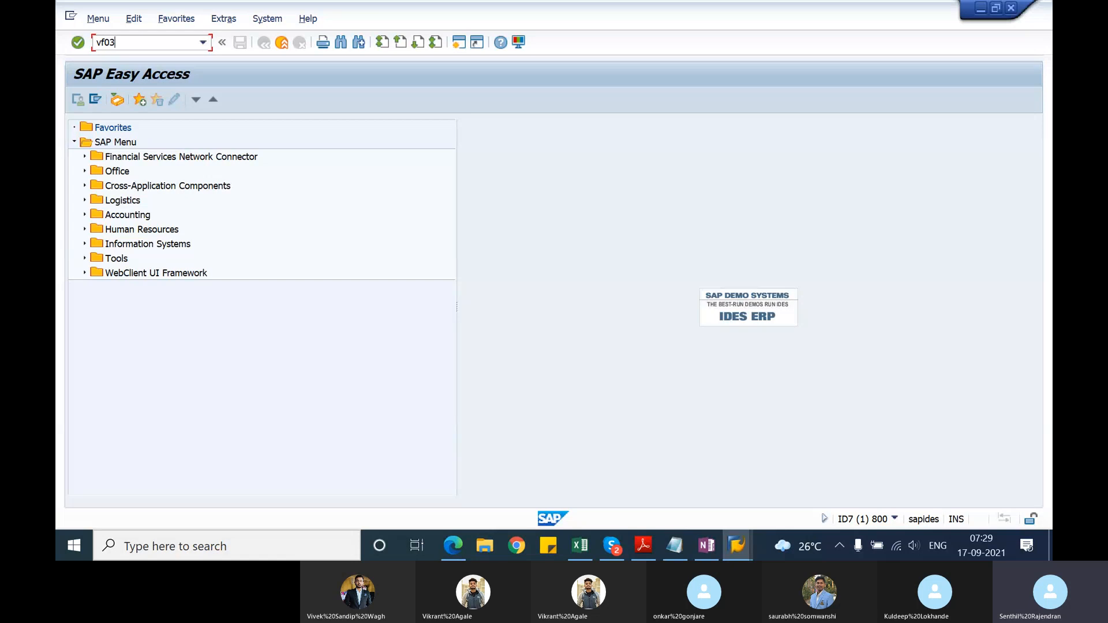
pyautogui.press('Return')
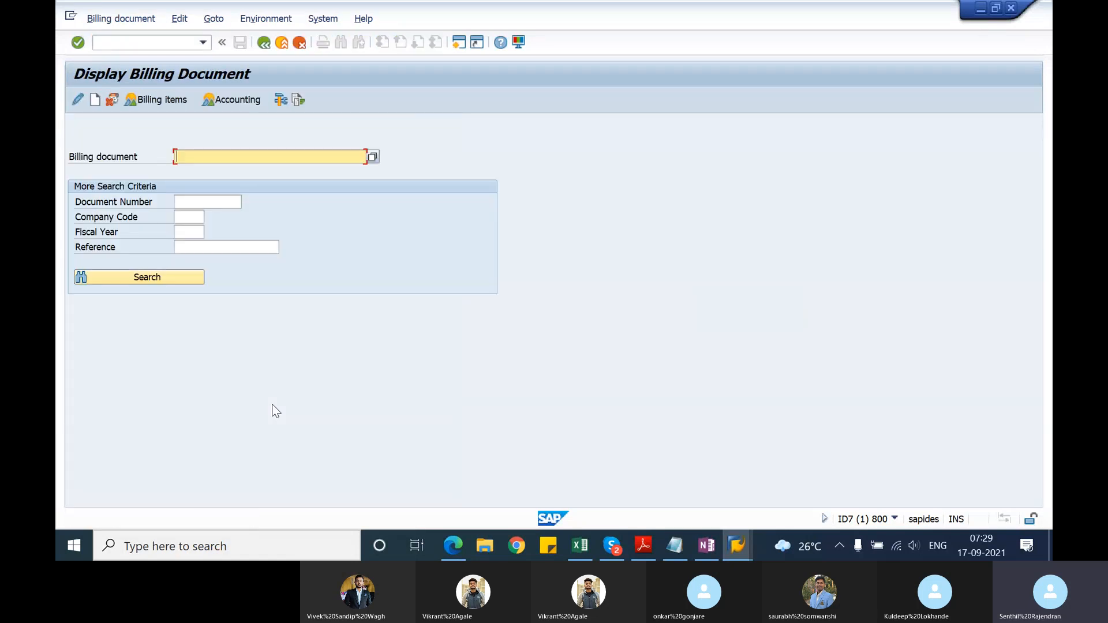
pyautogui.press('Down')
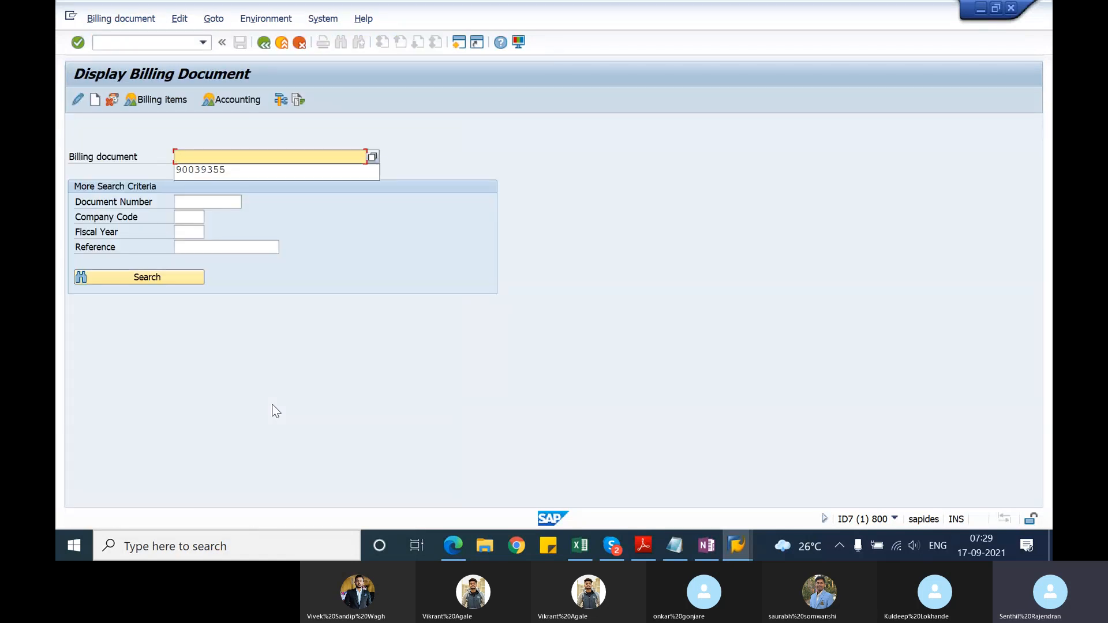
pyautogui.click(205, 168)
pyautogui.press('Return')
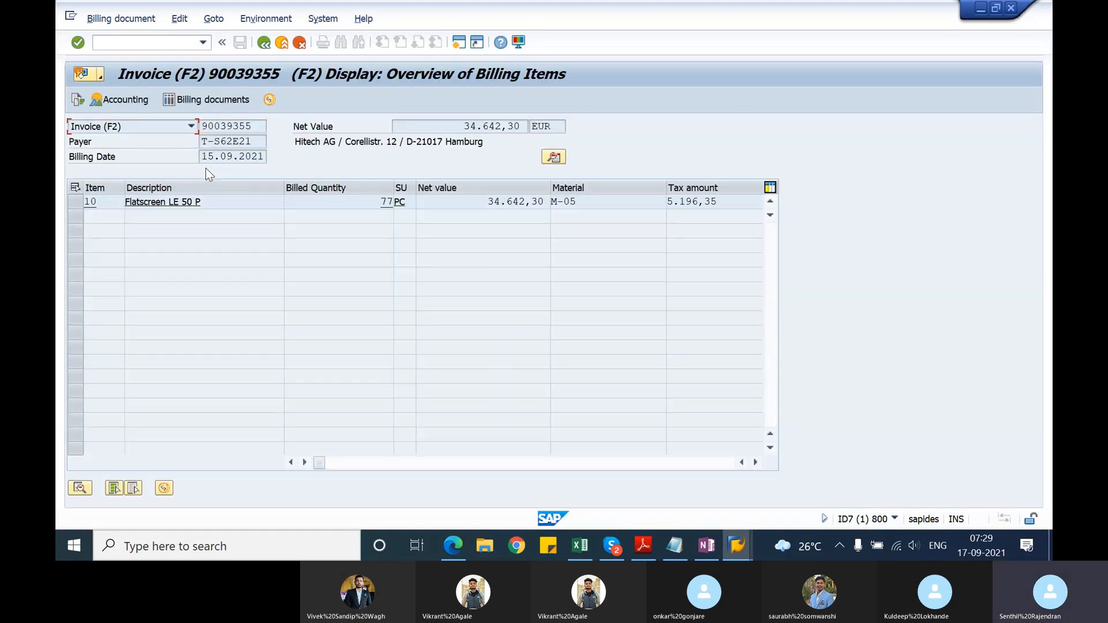
# Step: Examine the invoice's document number and the Flatscreen LE 50 P item's description, billed quantity and net value
pyautogui.click(253, 126)
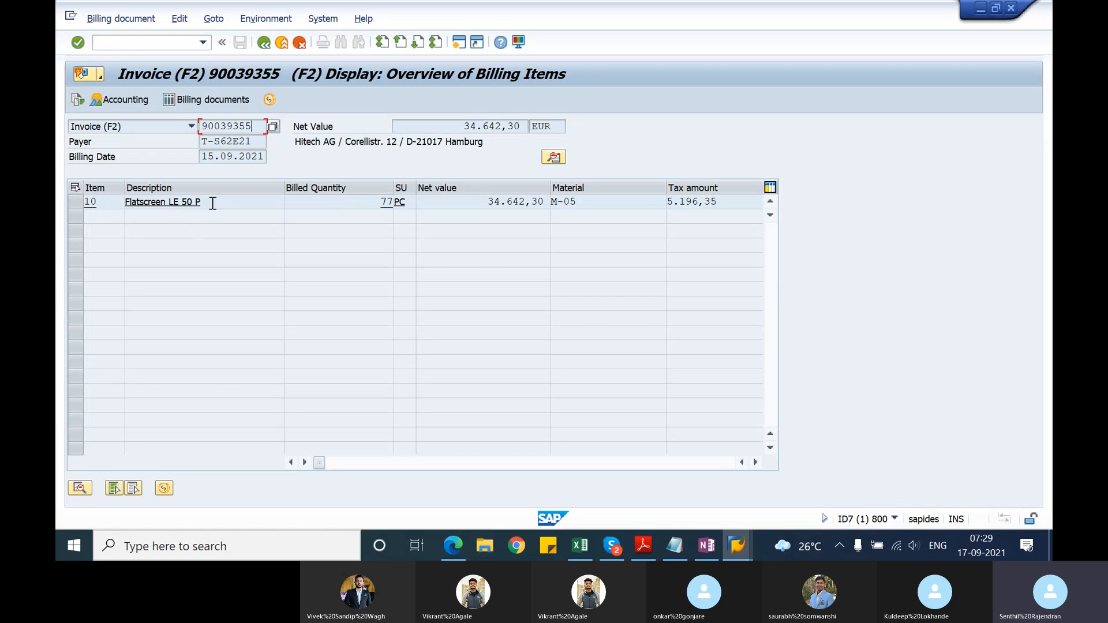
pyautogui.moveTo(213, 203); pyautogui.dragTo(58, 215)
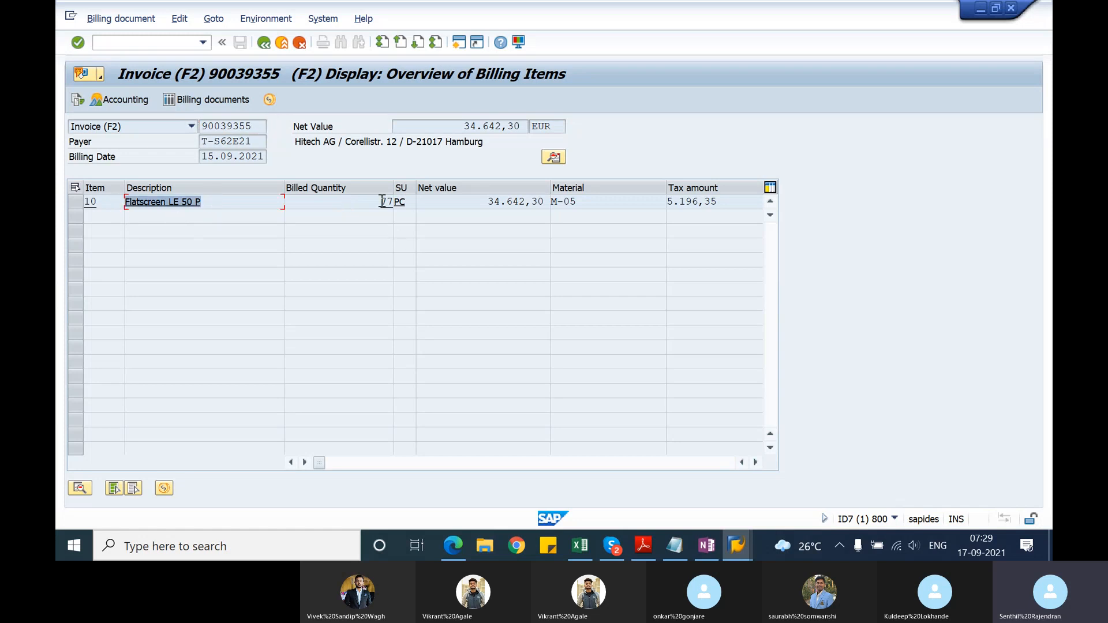
pyautogui.moveTo(379, 202); pyautogui.dragTo(396, 197)
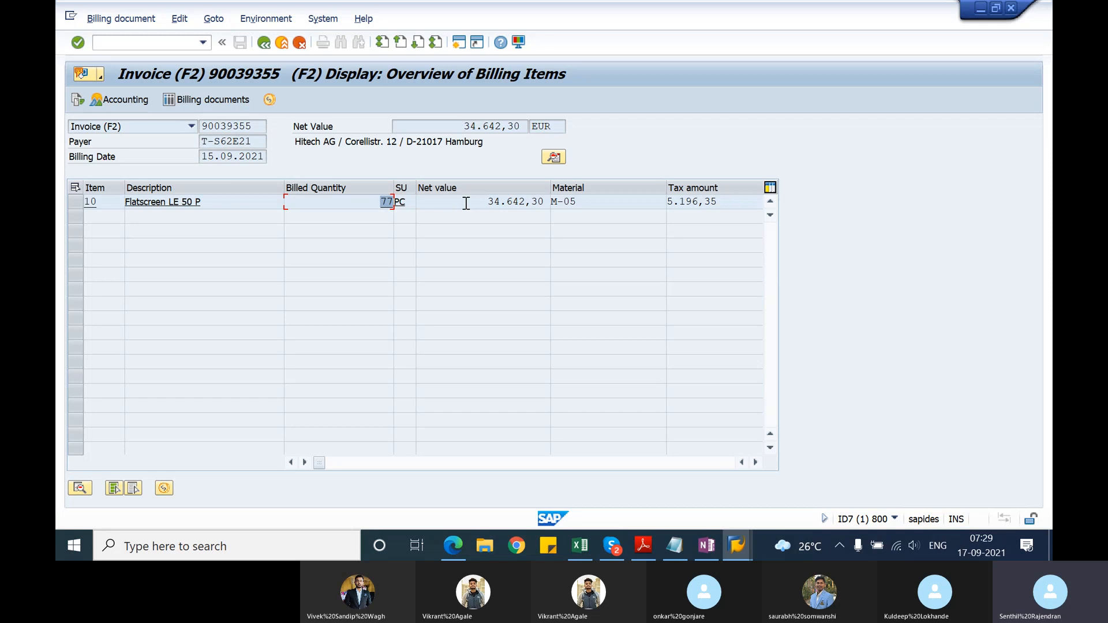
pyautogui.moveTo(488, 202); pyautogui.dragTo(549, 215)
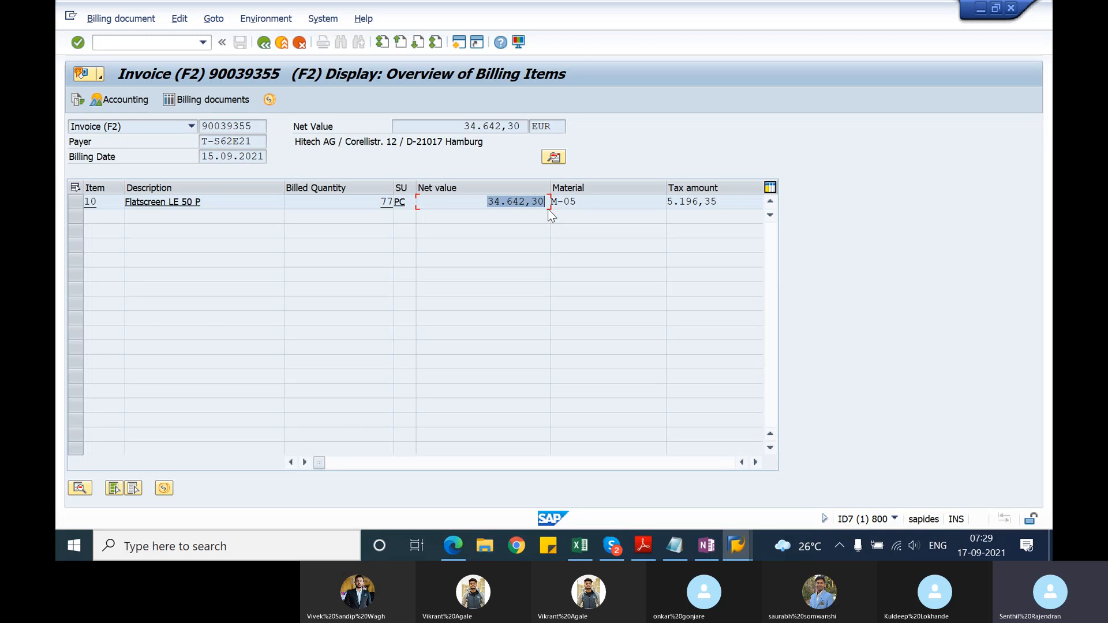
pyautogui.moveTo(380, 203); pyautogui.dragTo(403, 205)
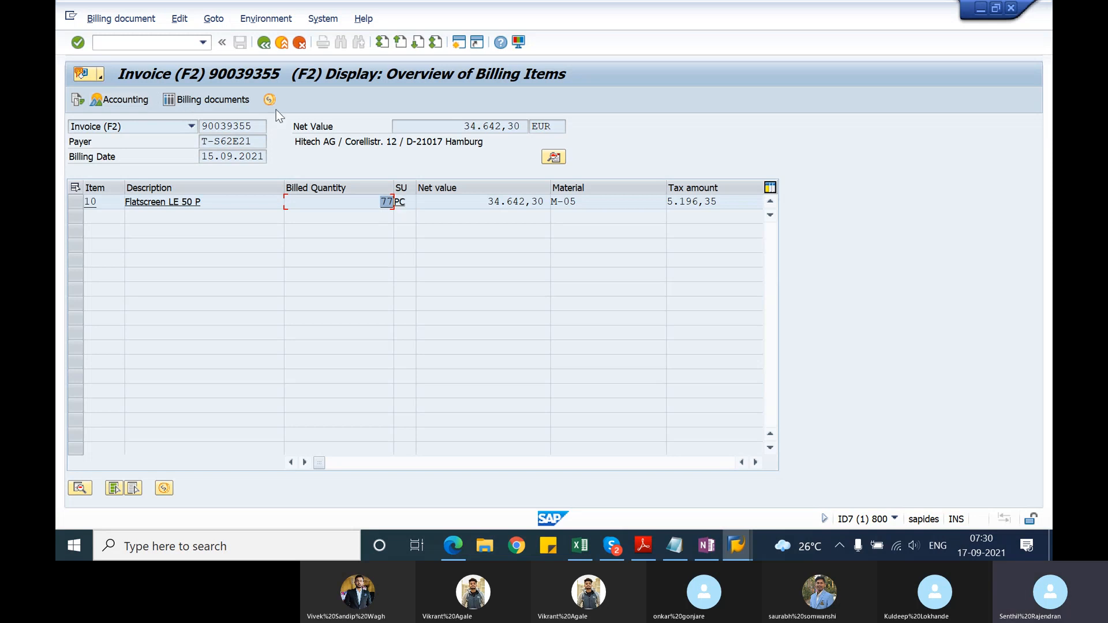
pyautogui.moveTo(253, 126); pyautogui.dragTo(197, 129)
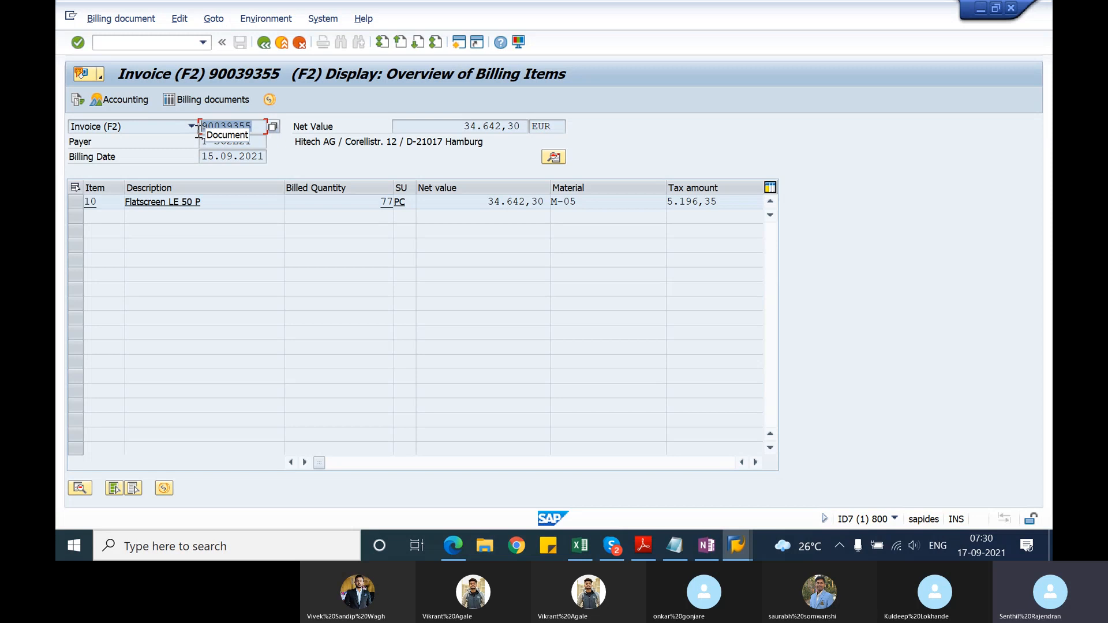
# Step: Open the invoice's document flow and examine its standard order, delivery, invoice and accounting document entries
pyautogui.click(78, 101)
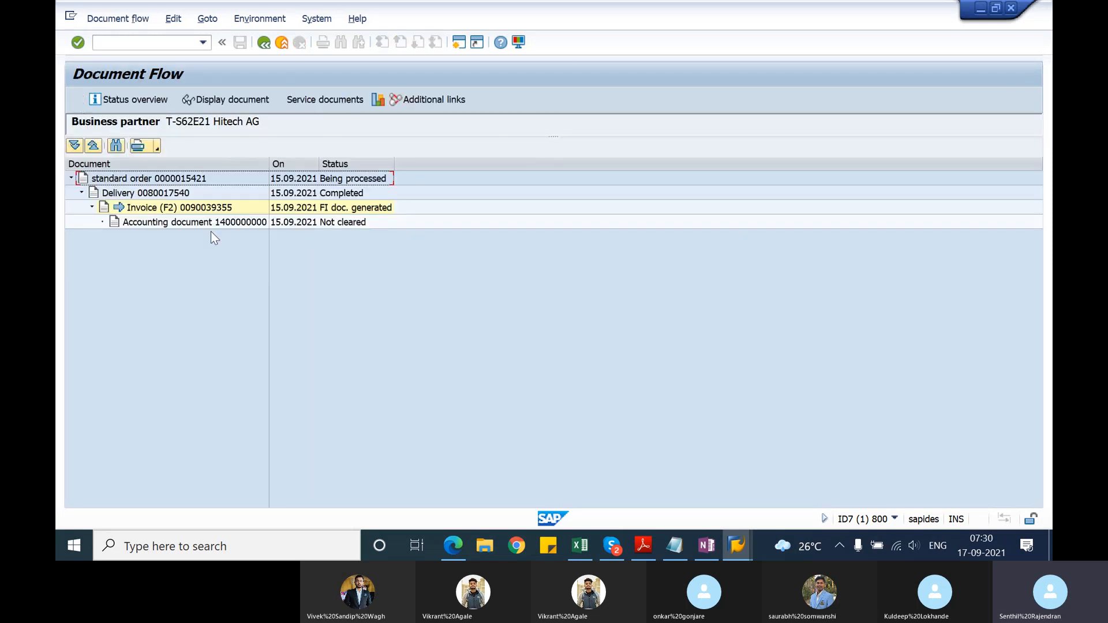
pyautogui.click(196, 181)
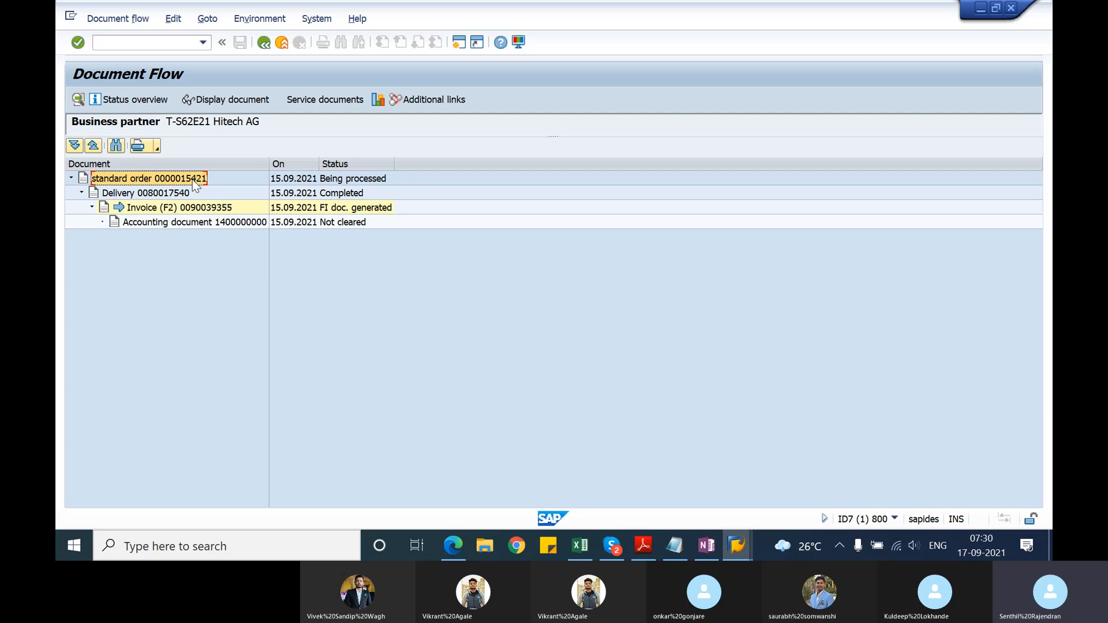
pyautogui.click(181, 194)
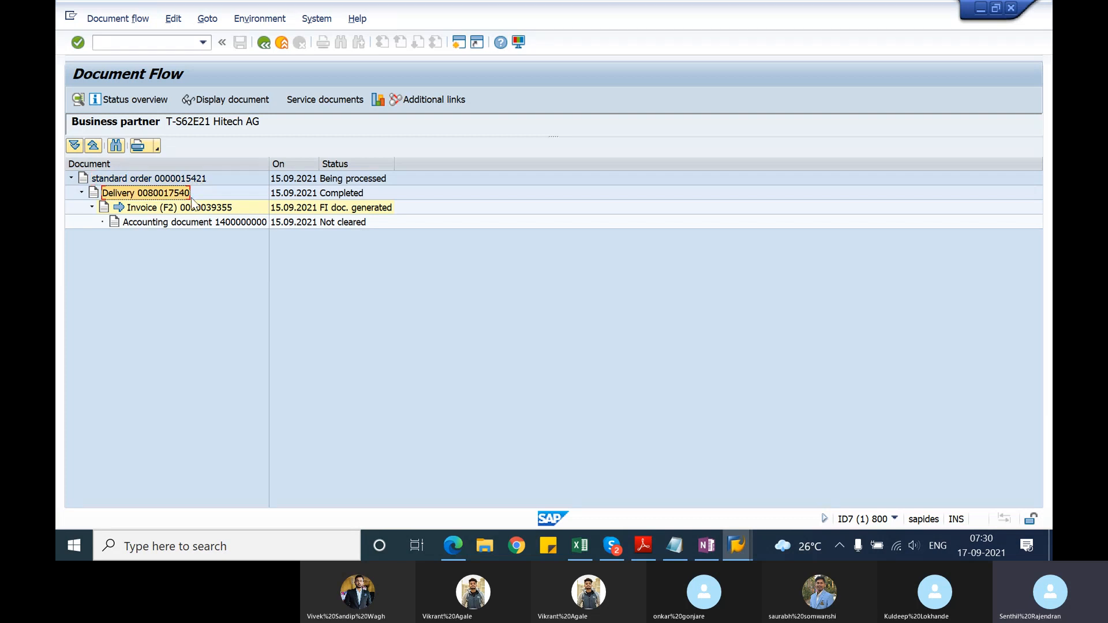
pyautogui.click(195, 208)
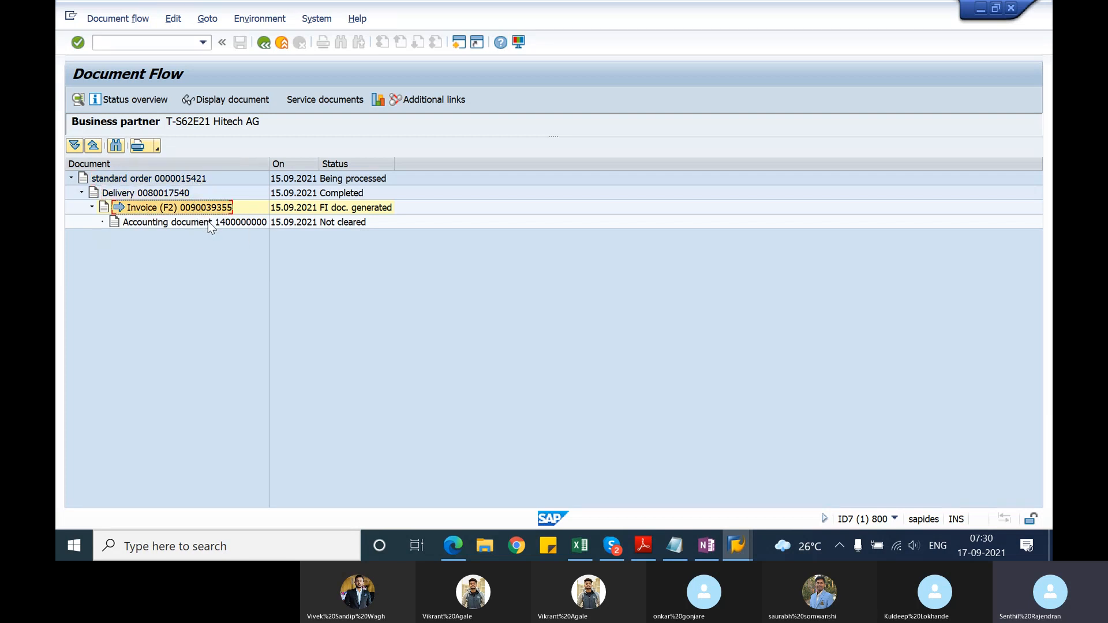
pyautogui.click(210, 225)
pyautogui.click(212, 209)
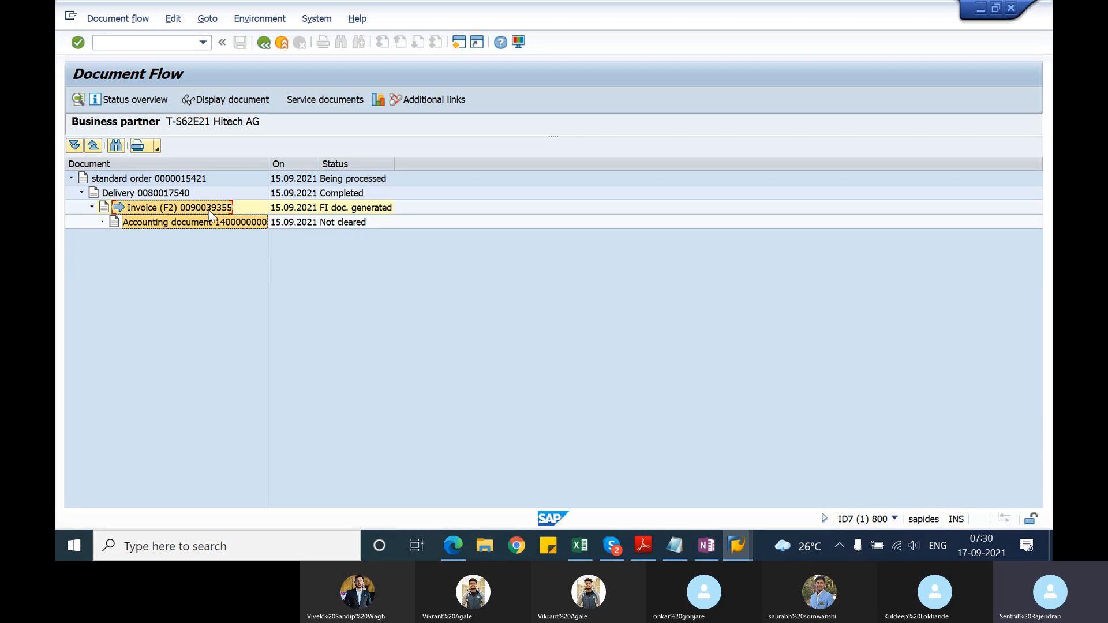
# Step: Return to the invoice's item overview and highlight the billed quantity and the document number
pyautogui.click(263, 43)
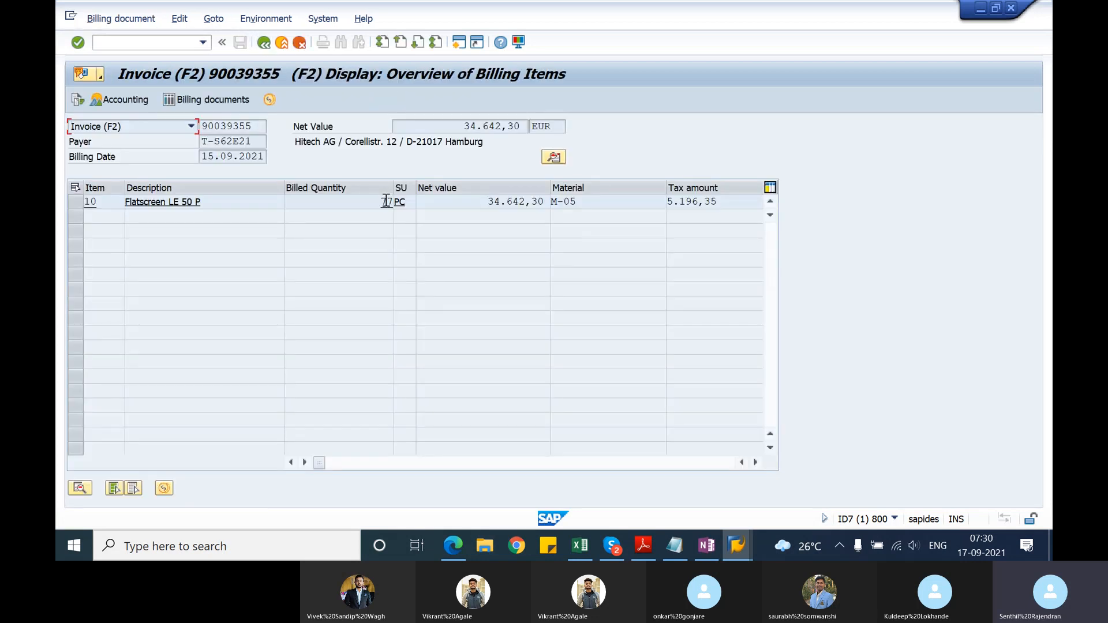
pyautogui.moveTo(381, 201); pyautogui.dragTo(397, 201)
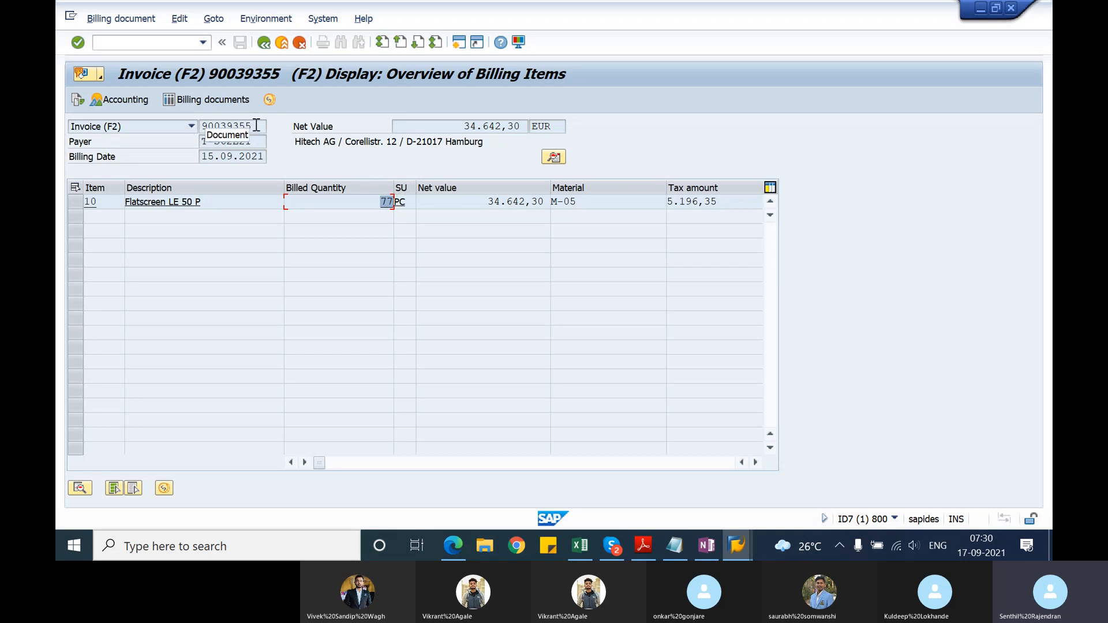
pyautogui.moveTo(252, 125); pyautogui.dragTo(203, 128)
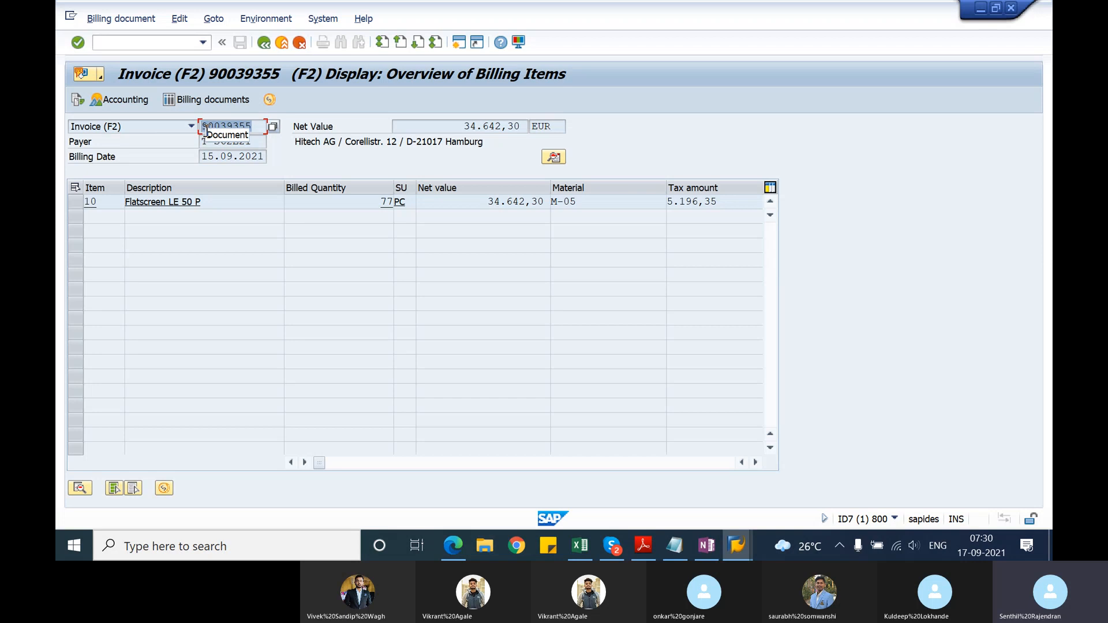
# Step: Copy the invoice's document number and add the heading "complaint processing" below the collective billing criteria in the Notepad notes
pyautogui.click(207, 131)
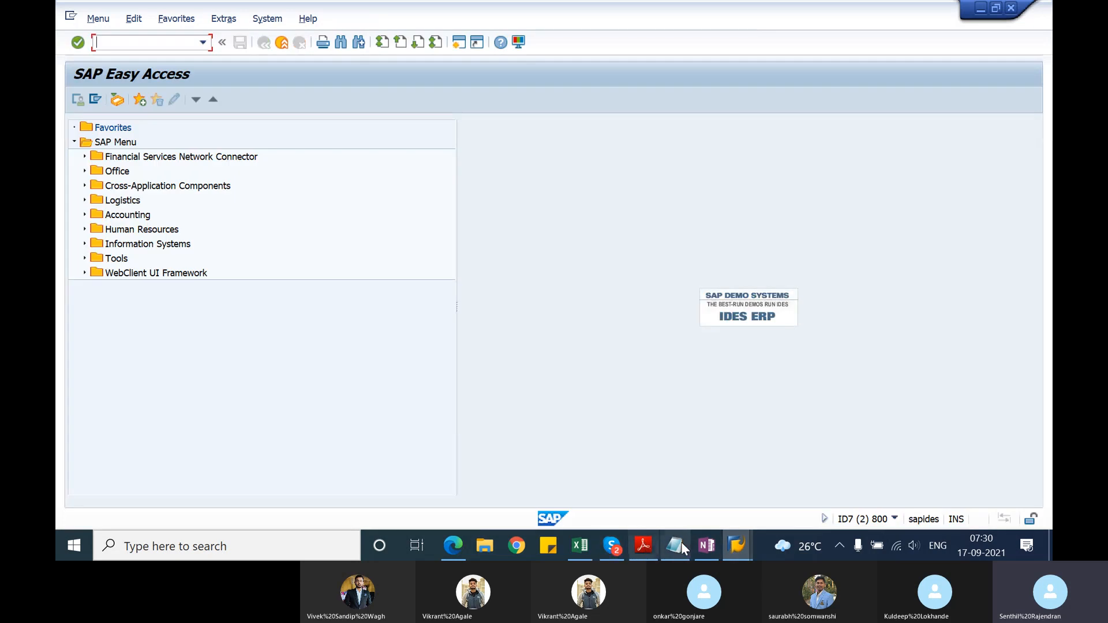
pyautogui.click(675, 546)
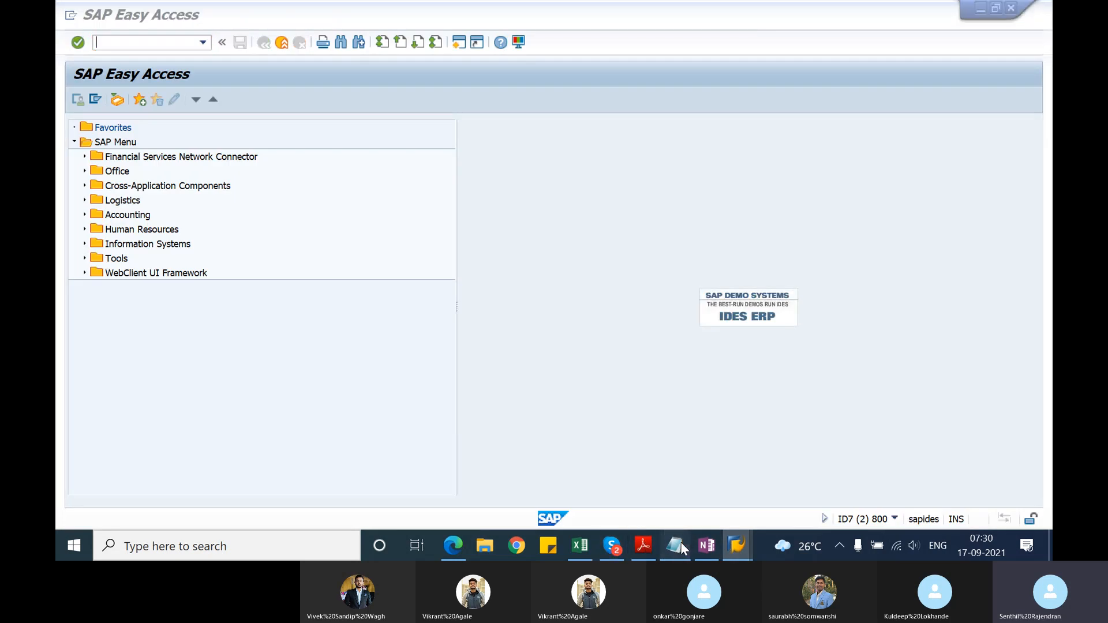
pyautogui.press('Return')
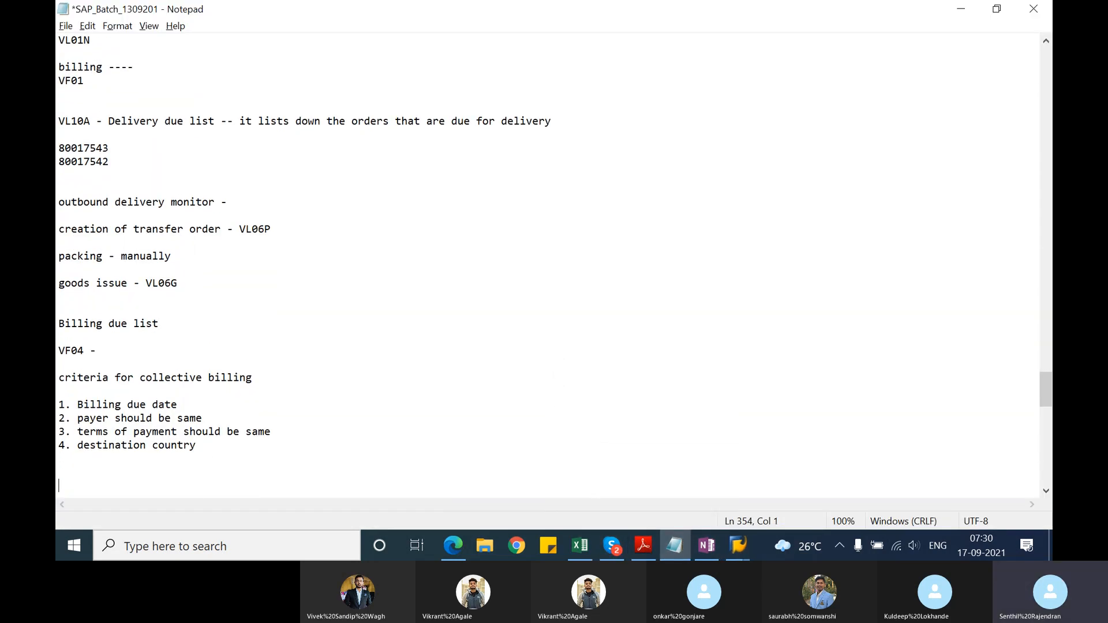
pyautogui.write('complaint processin')
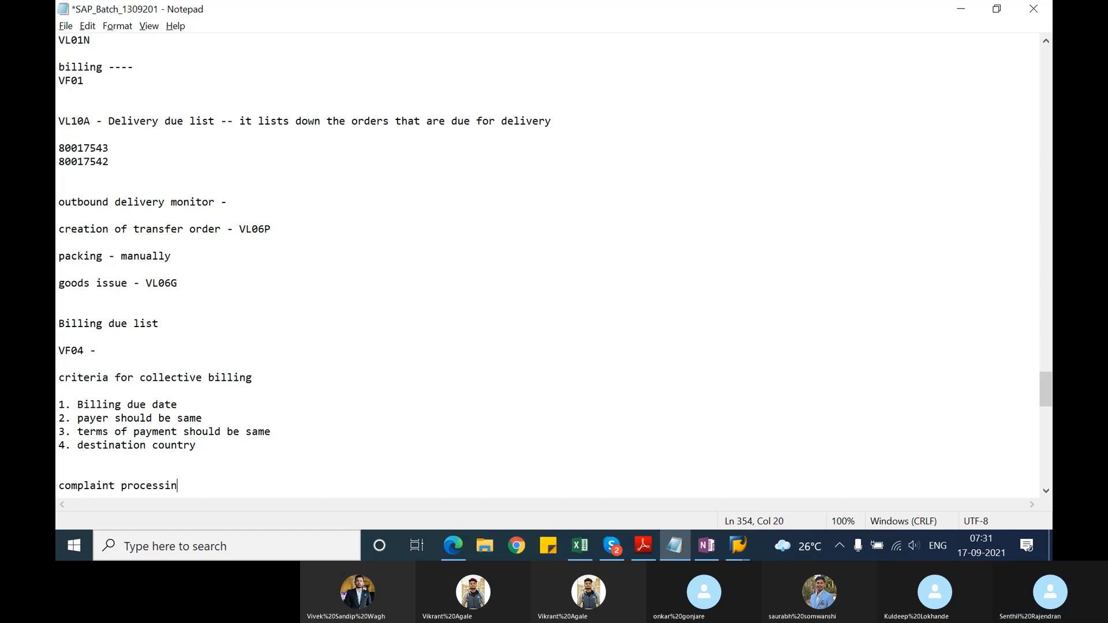
pyautogui.write('g')
pyautogui.press('Return')
pyautogui.press('Return')
# Step: Add the line "credit memo request - sales document" under the complaint processing heading
pyautogui.write('c')
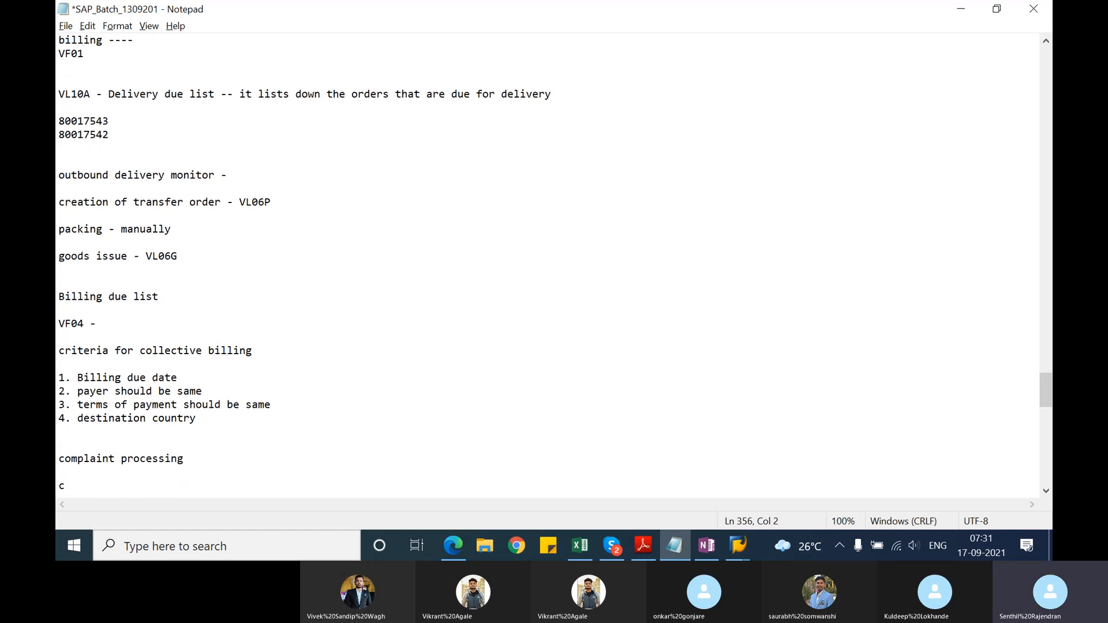
pyautogui.write('reat')
pyautogui.press('BackSpace')
pyautogui.press('BackSpace')
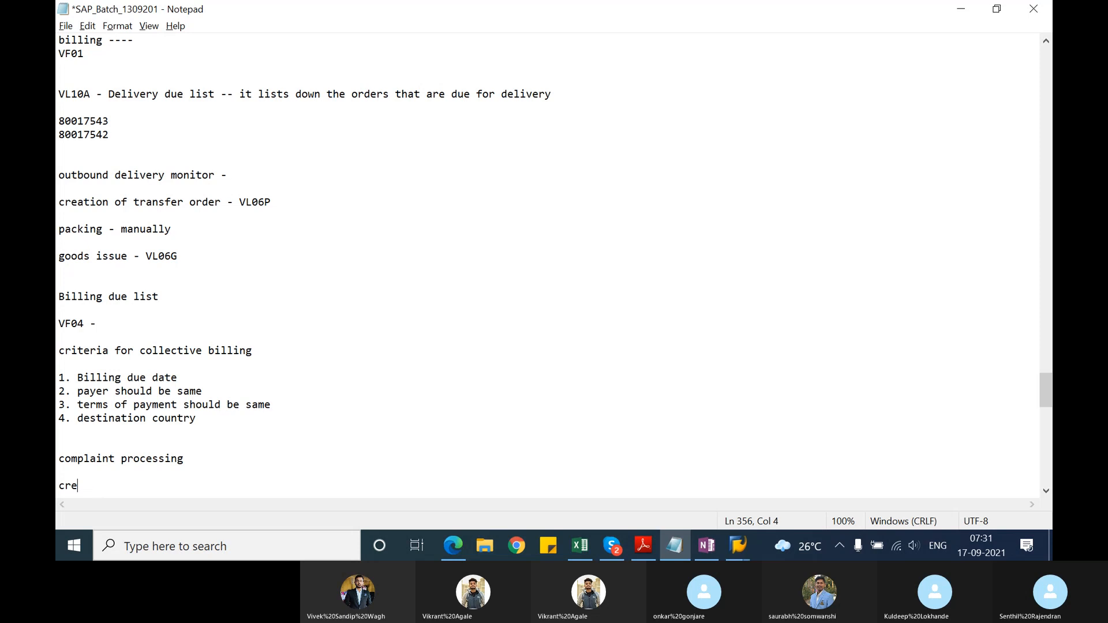
pyautogui.write('dit memo request - sal')
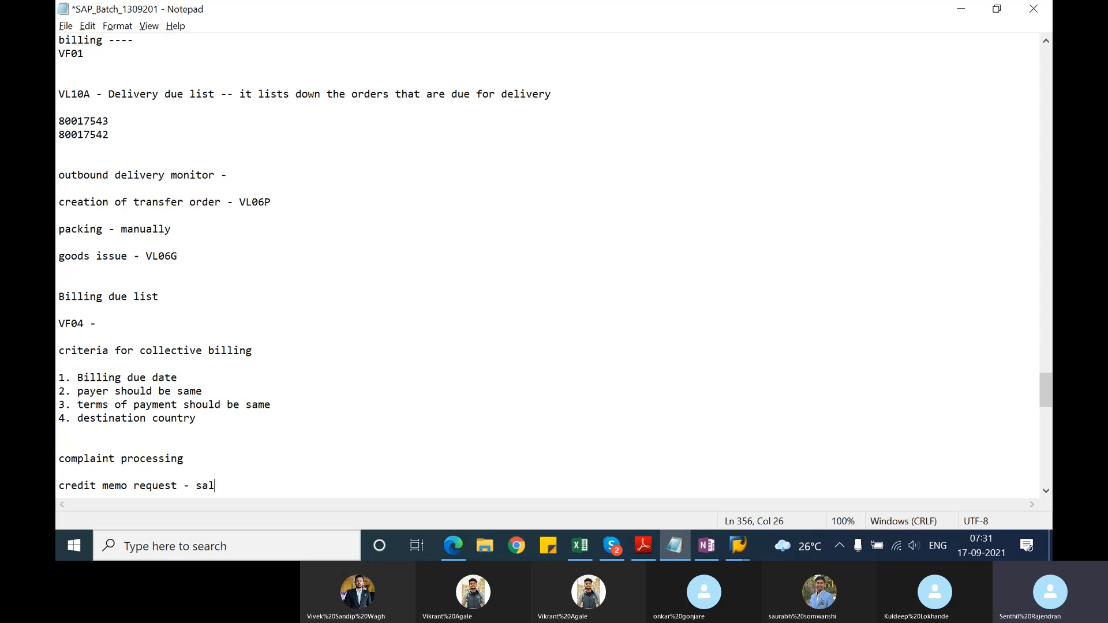
pyautogui.write('es document')
pyautogui.press('BackSpace')
pyautogui.press('BackSpace')
pyautogui.press('BackSpace')
pyautogui.write('ent')
pyautogui.press('Return')
pyautogui.press('Return')
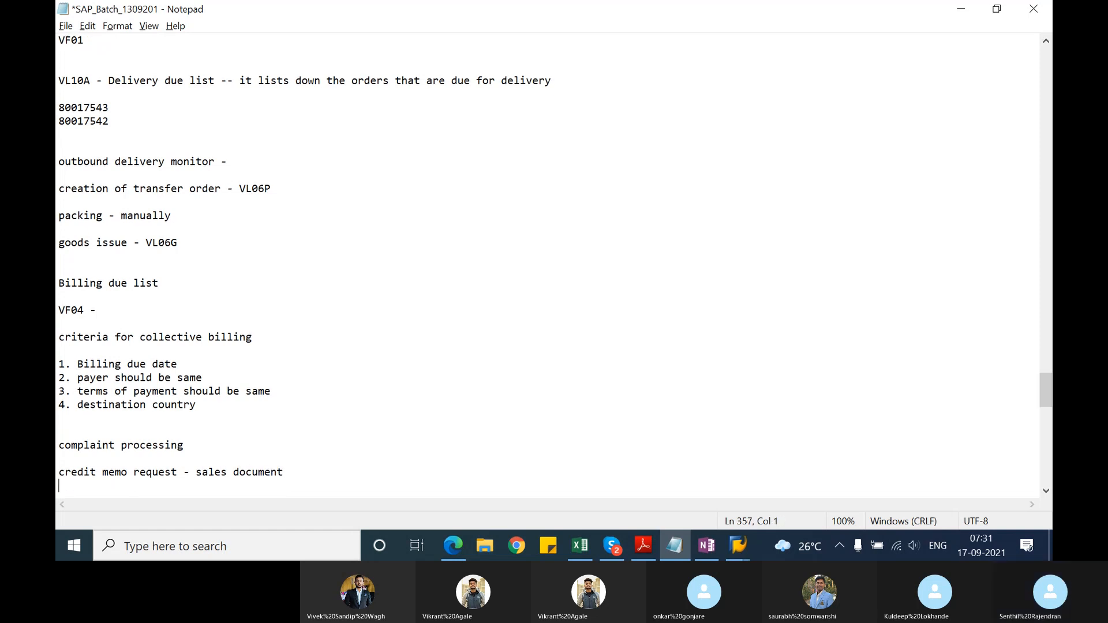
# Step: Add the line "debit memo request - sales document" below the credit memo request line
pyautogui.write('debit me')
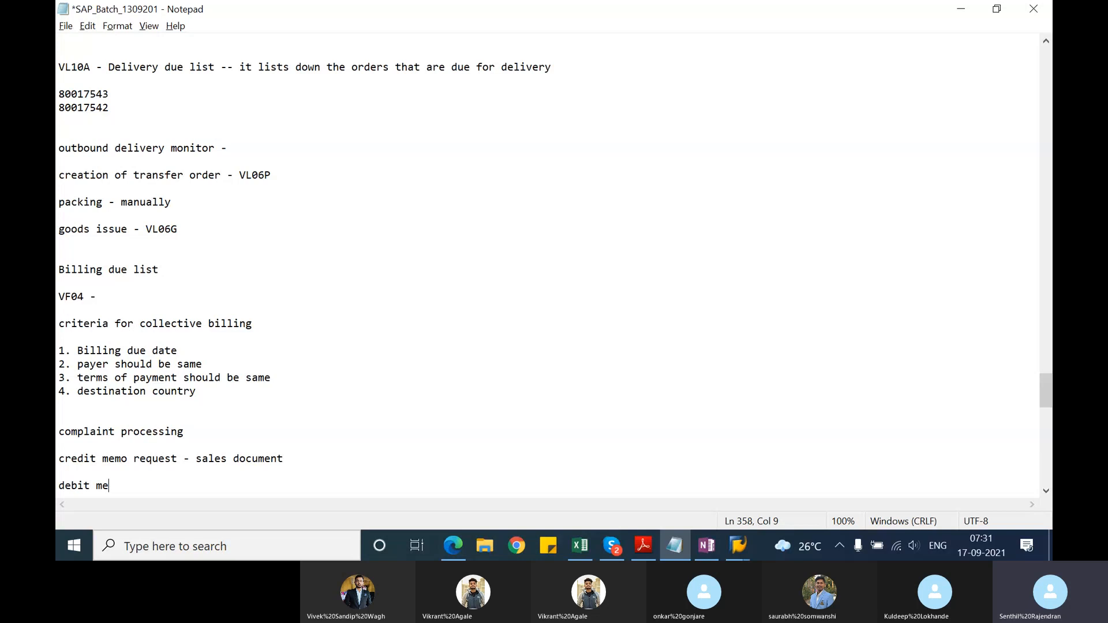
pyautogui.write('mo request - sales documen')
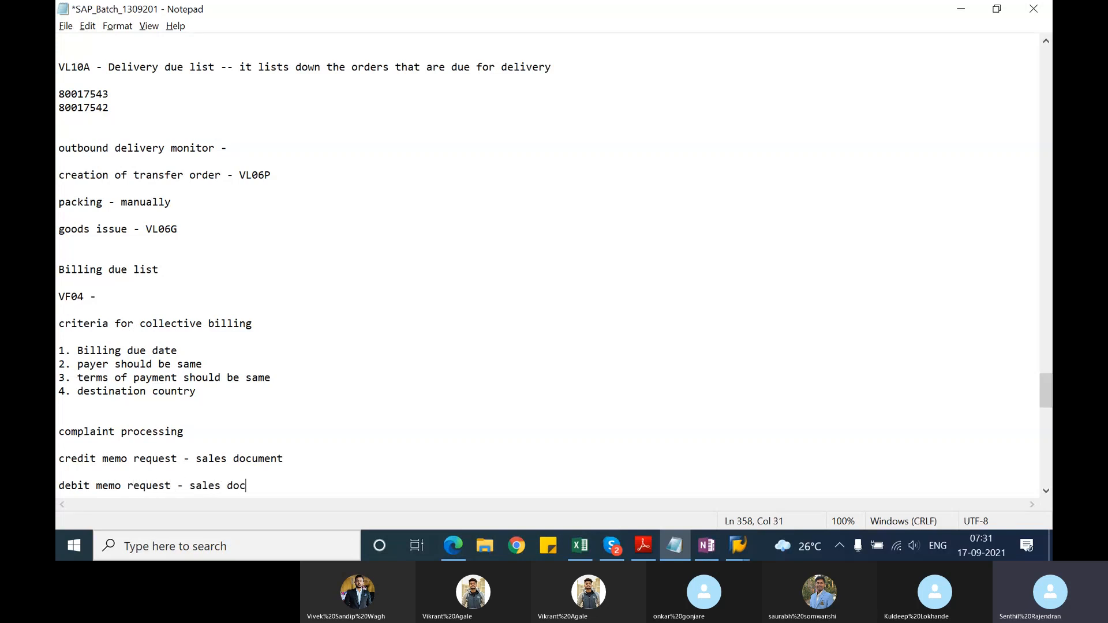
pyautogui.press('BackSpace')
pyautogui.press('BackSpace')
pyautogui.press('BackSpace')
pyautogui.press('BackSpace')
pyautogui.write('ument')
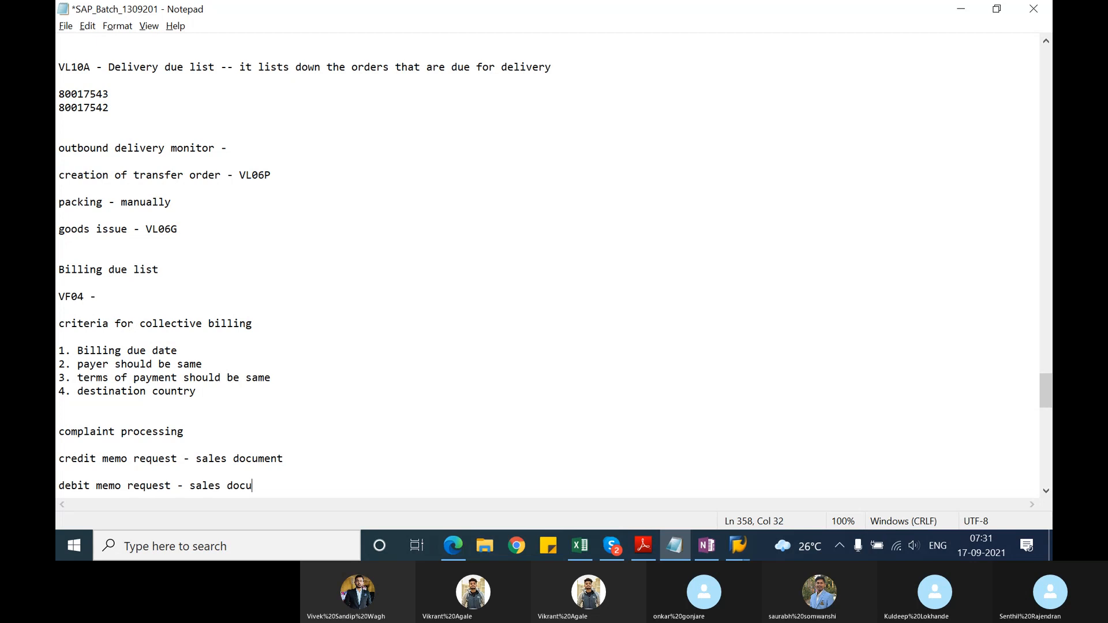
pyautogui.press('Return')
pyautogui.press('Return')
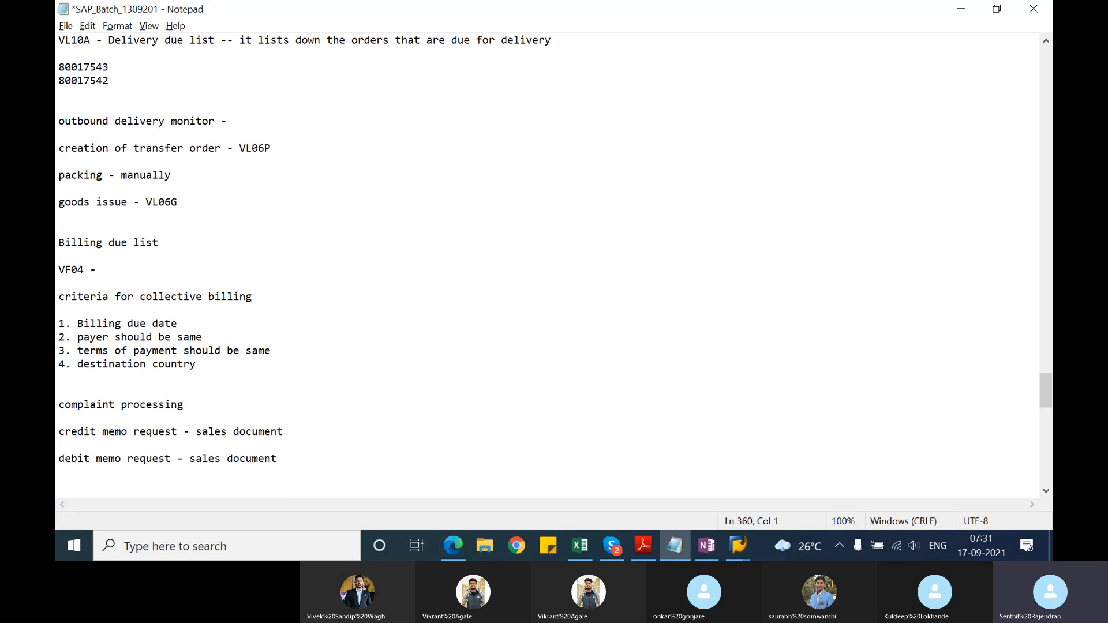
# Step: Add the line "invoice correction request - sales document" below the debit memo request line
pyautogui.write('invoice correction reque')
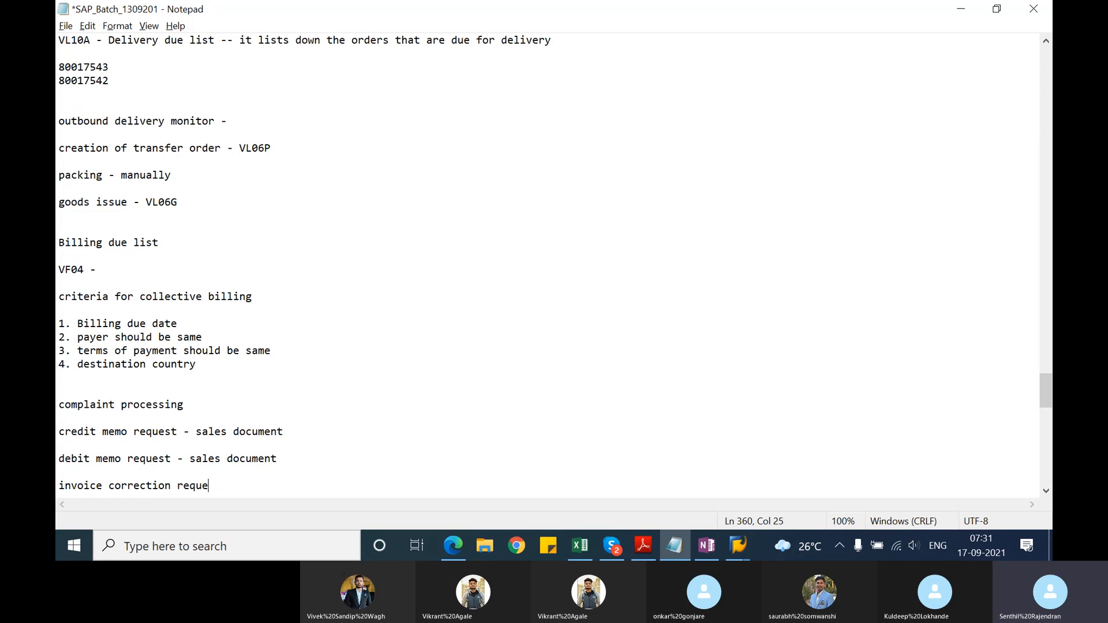
pyautogui.write('st - sales document')
pyautogui.press('Return')
pyautogui.press('Return')
# Step: Add the line "return sales order - sales document" to complete the list of complaint documents
pyautogui.write('retur')
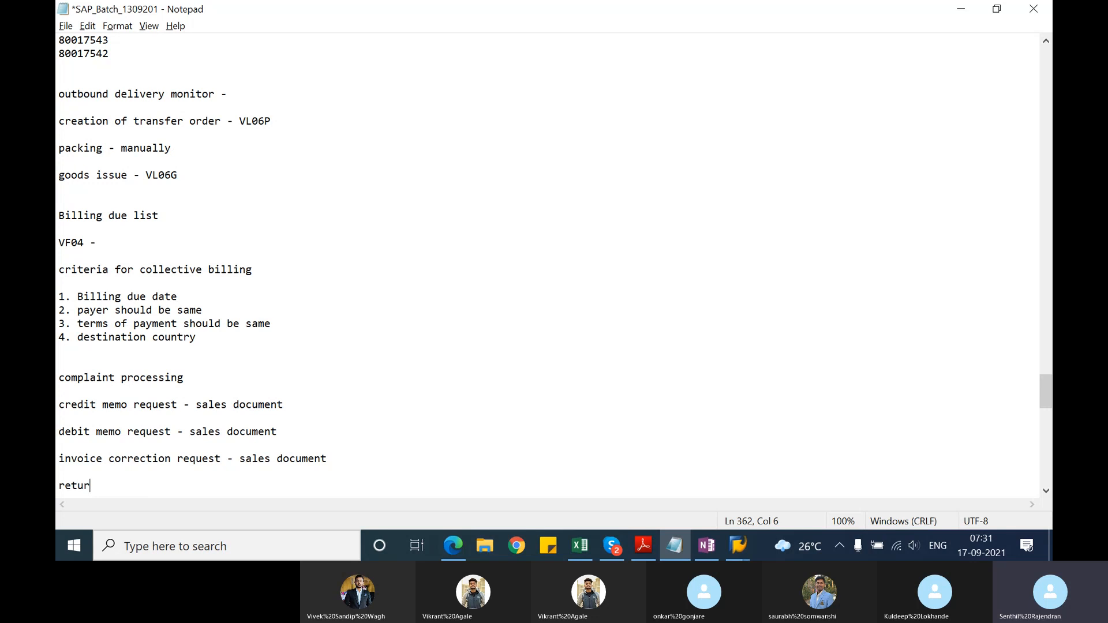
pyautogui.write('n sales order - sal')
pyautogui.press('BackSpace')
pyautogui.press('BackSpace')
pyautogui.write('sal')
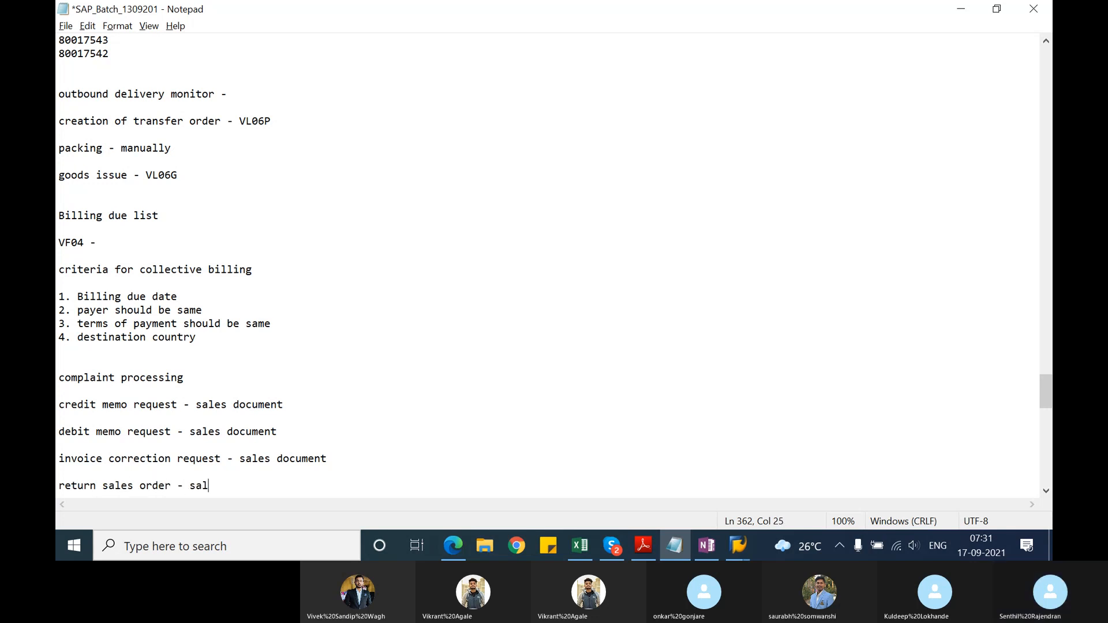
pyautogui.write('es document')
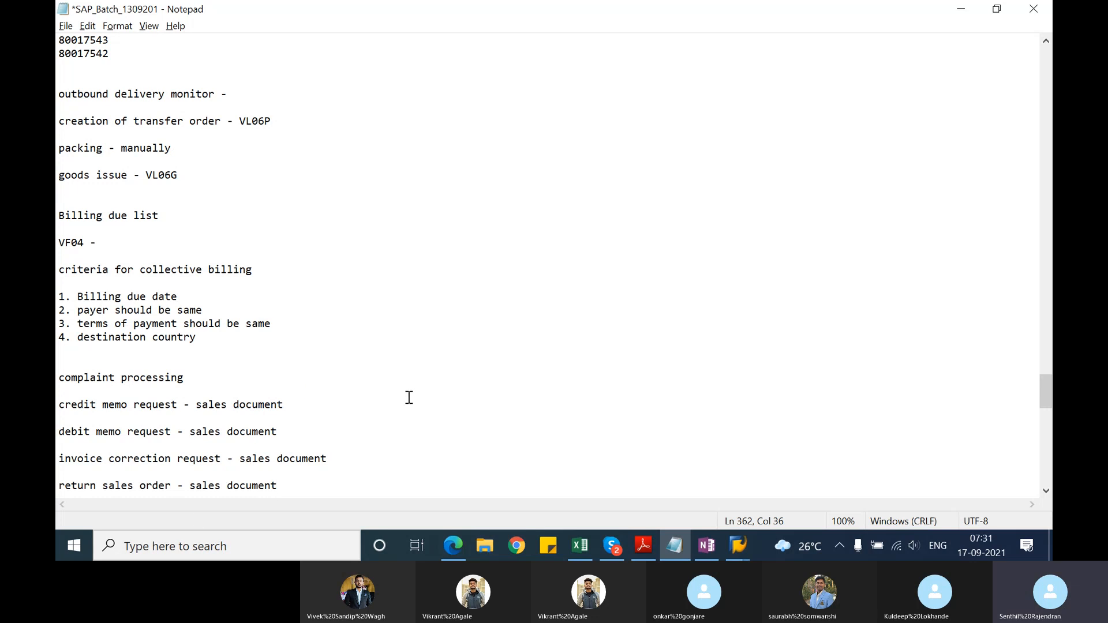
# Step: Add blank lines below the complaint documents list and capitalise the heading as "Complaint processing"
pyautogui.click(60, 376)
pyautogui.click(285, 486)
pyautogui.press('Return')
pyautogui.press('Return')
pyautogui.press('Return')
pyautogui.press('Return')
pyautogui.press('Return')
pyautogui.press('Return')
pyautogui.press('Return')
pyautogui.press('Return')
pyautogui.press('Return')
pyautogui.press('Return')
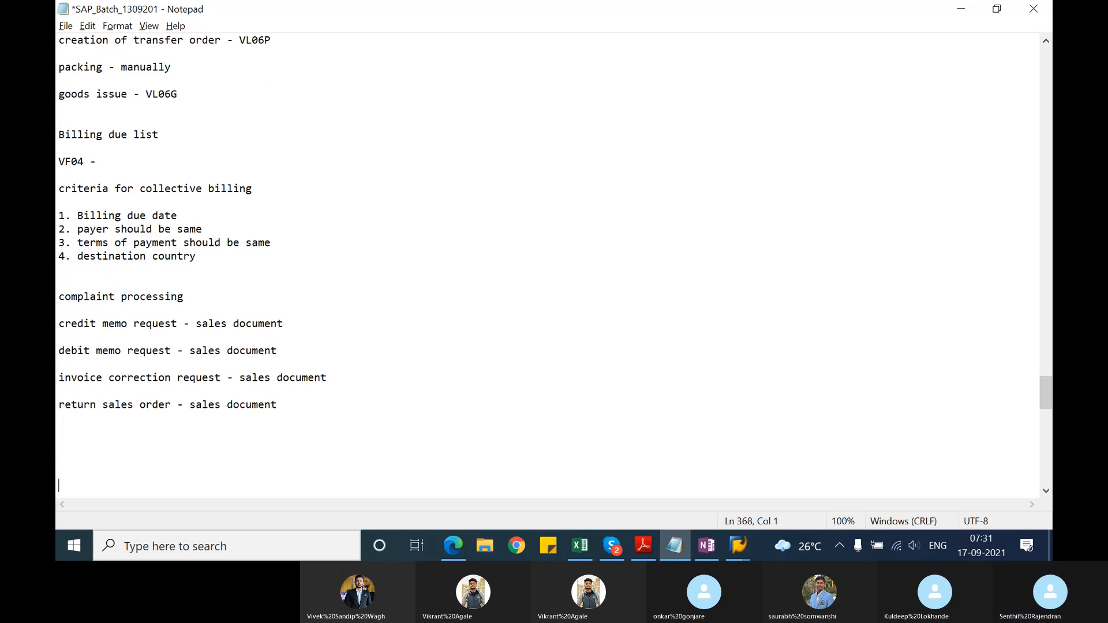
pyautogui.press('Return')
pyautogui.press('Return')
pyautogui.press('Return')
pyautogui.press('Return')
pyautogui.press('Return')
pyautogui.press('Return')
pyautogui.press('Return')
pyautogui.press('Return')
pyautogui.press('Return')
pyautogui.press('Return')
pyautogui.press('Return')
pyautogui.press('Return')
pyautogui.press('Return')
pyautogui.press('Return')
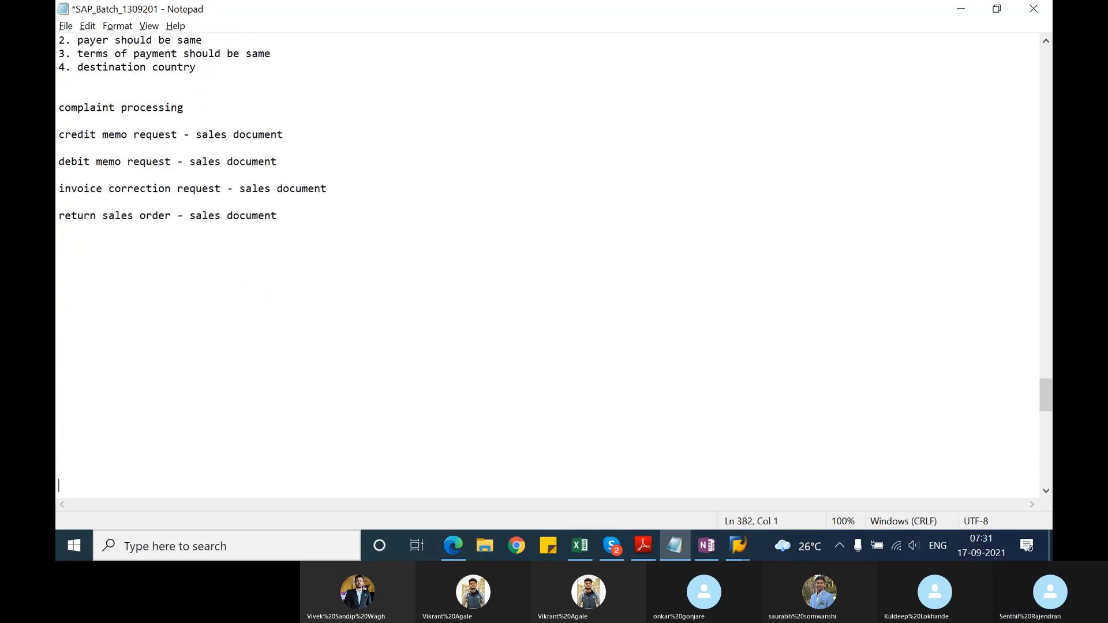
pyautogui.press('Return')
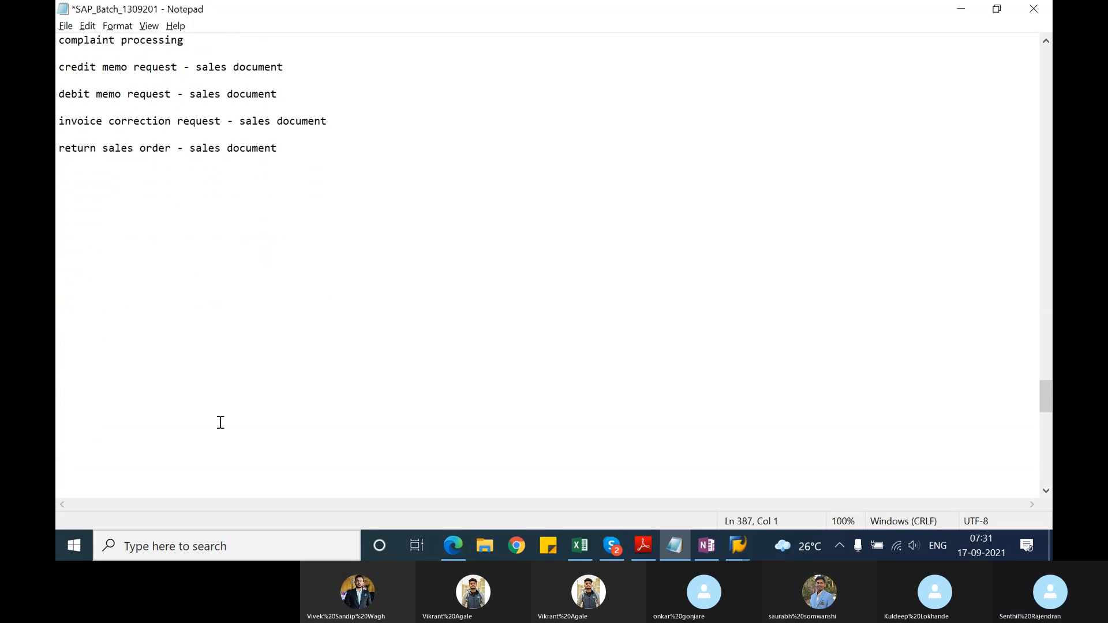
pyautogui.click(64, 39)
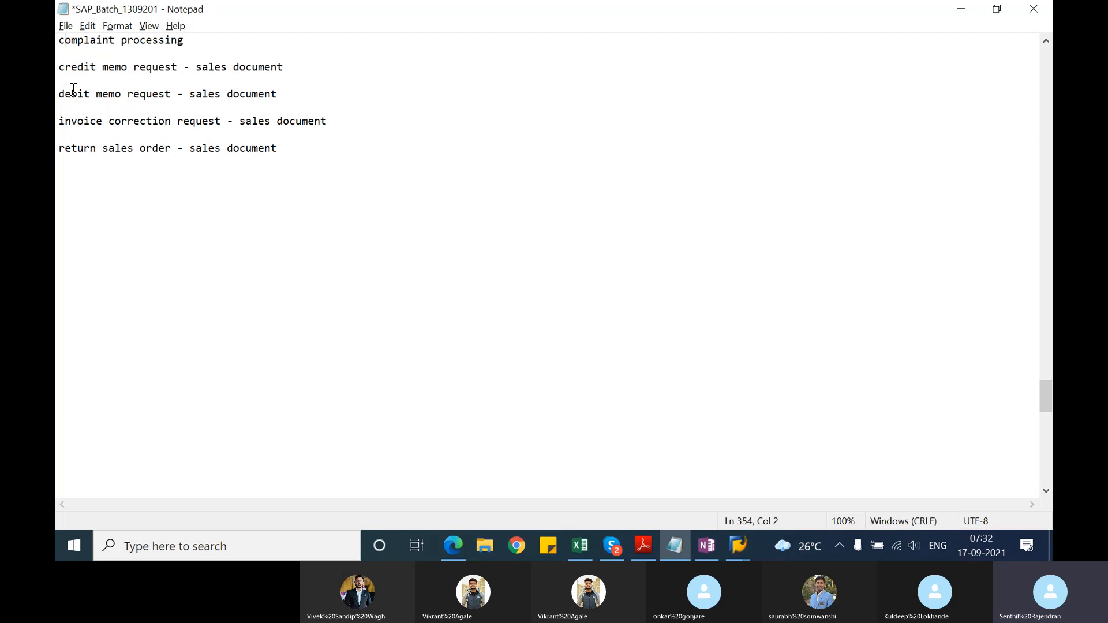
pyautogui.press('BackSpace')
pyautogui.write('C')
# Step: Switch to the SAP Easy Access session, run transaction VA01 and enter CR as the order type
pyautogui.hotkey('alt', 'Tab')
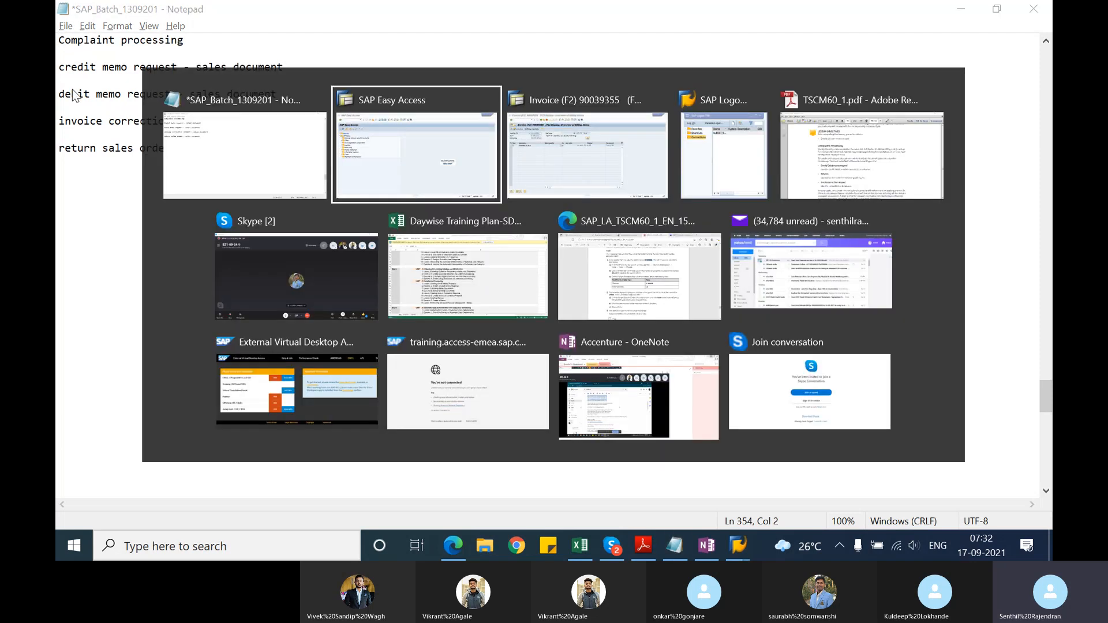
pyautogui.write('v')
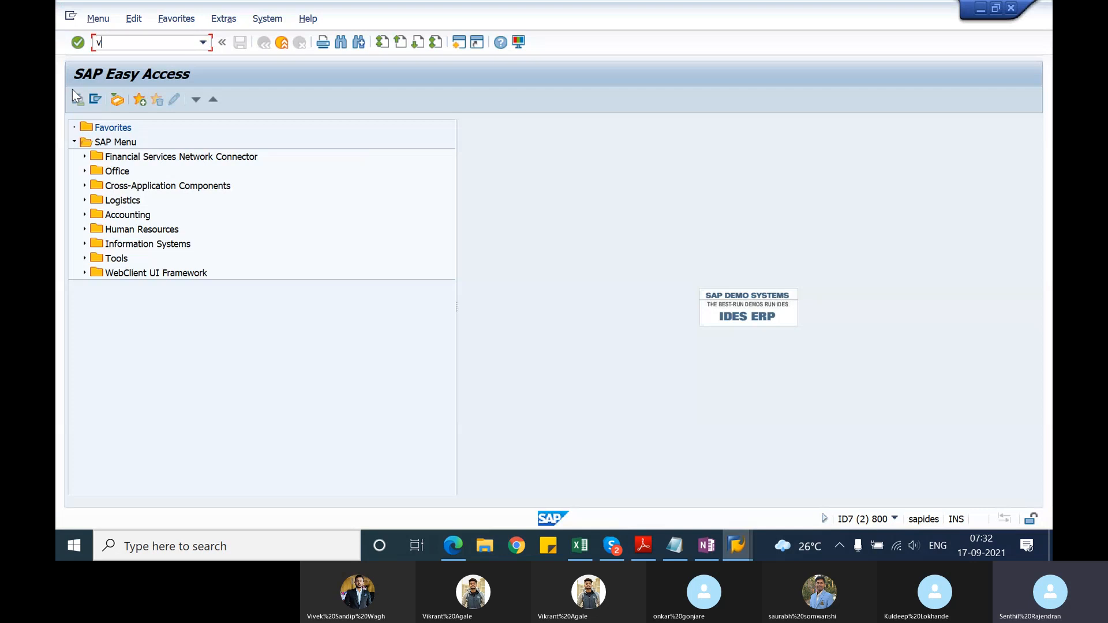
pyautogui.write('a01')
pyautogui.press('Return')
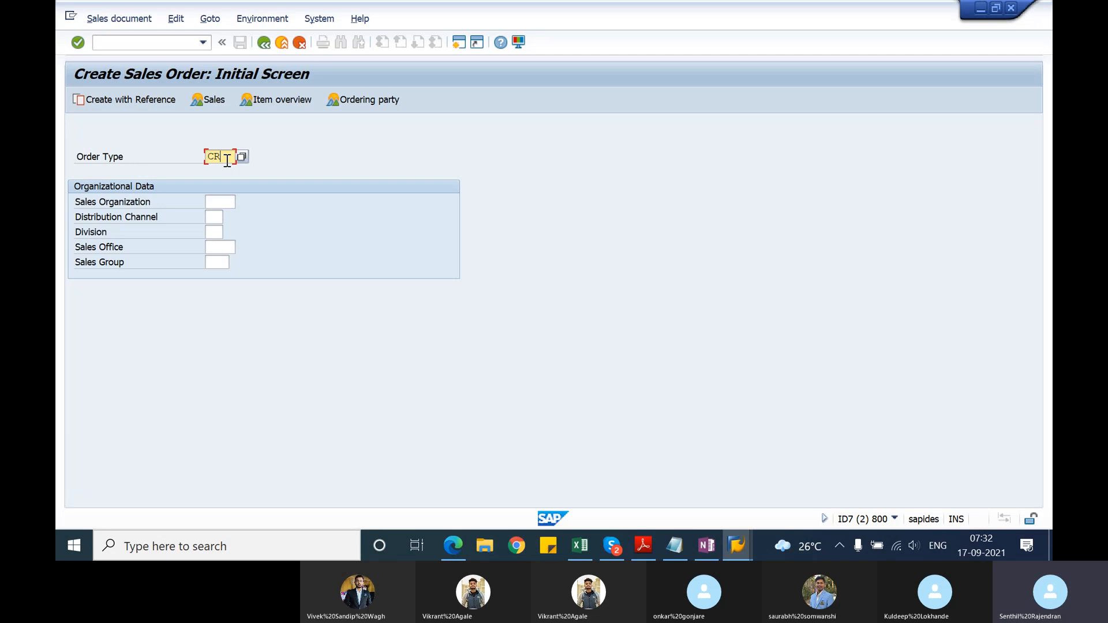
# Step: Create the credit memo request with reference to the copied billing document number, selecting and copying its Flatscreen LE 50 P item
pyautogui.click(114, 102)
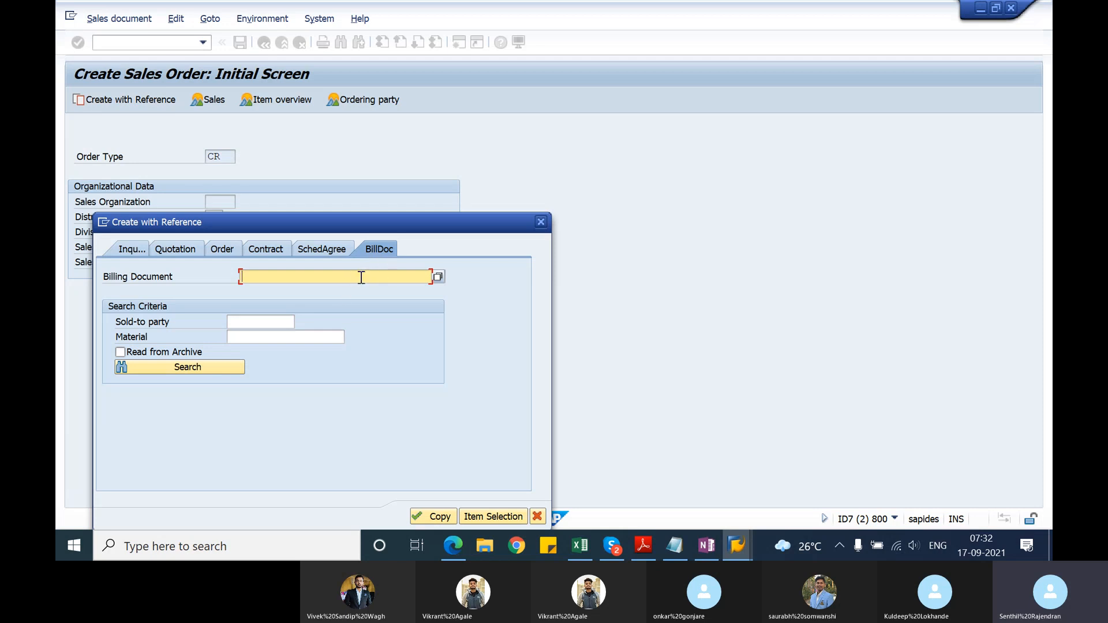
pyautogui.write('90039355')
pyautogui.click(467, 517)
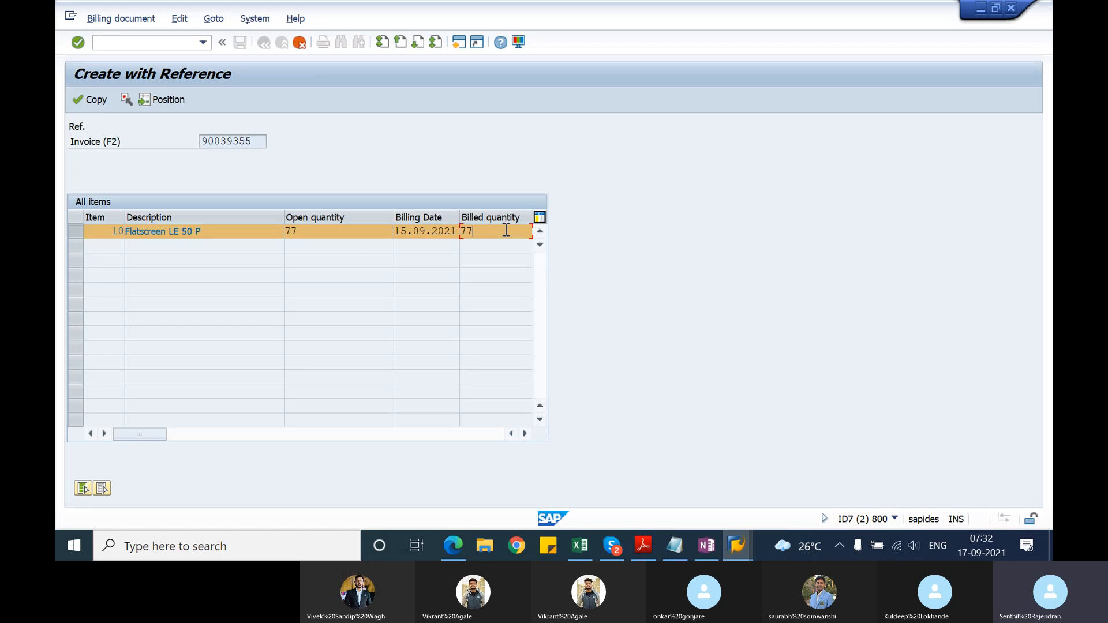
pyautogui.click(91, 110)
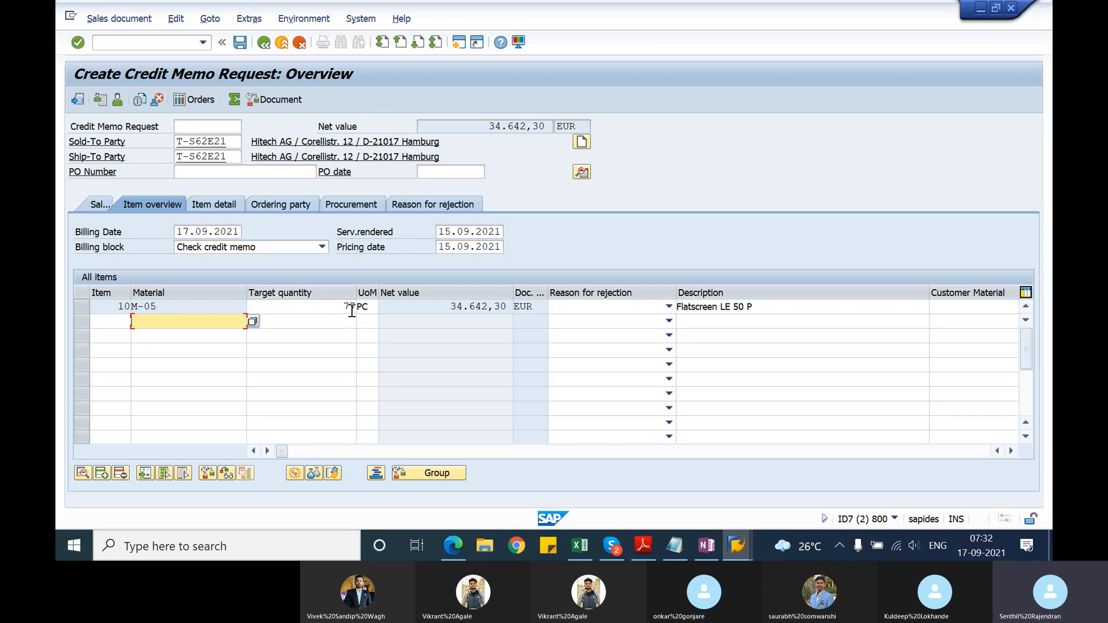
# Step: Set the M-05 item's target quantity to 7 PC and enter testcreditmemoprocess as the PO number
pyautogui.click(352, 308)
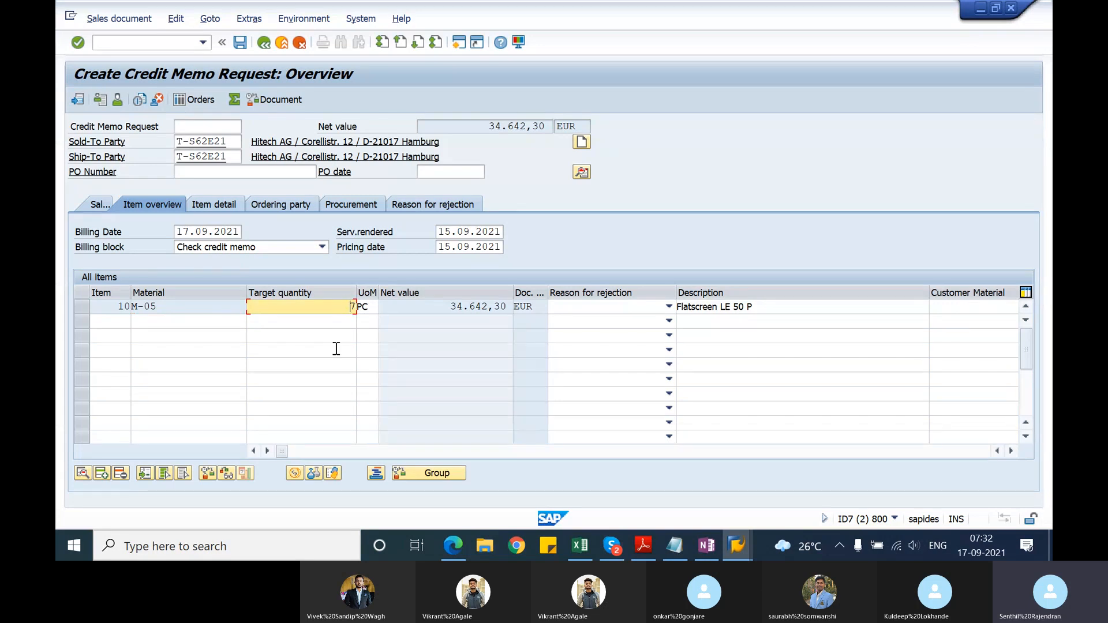
pyautogui.press('Return')
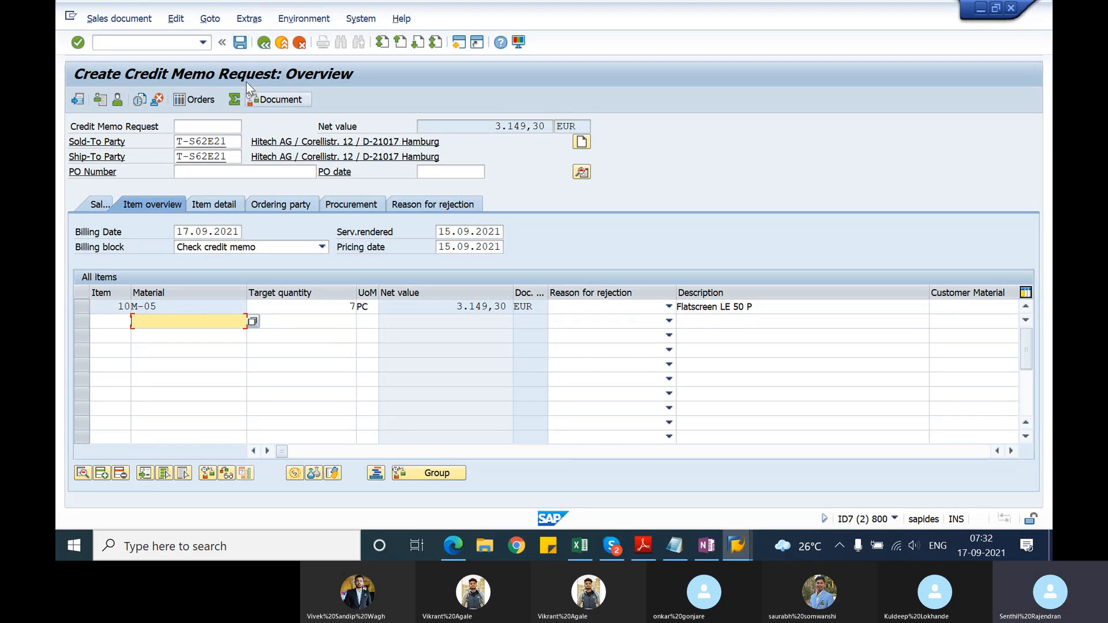
pyautogui.click(239, 171)
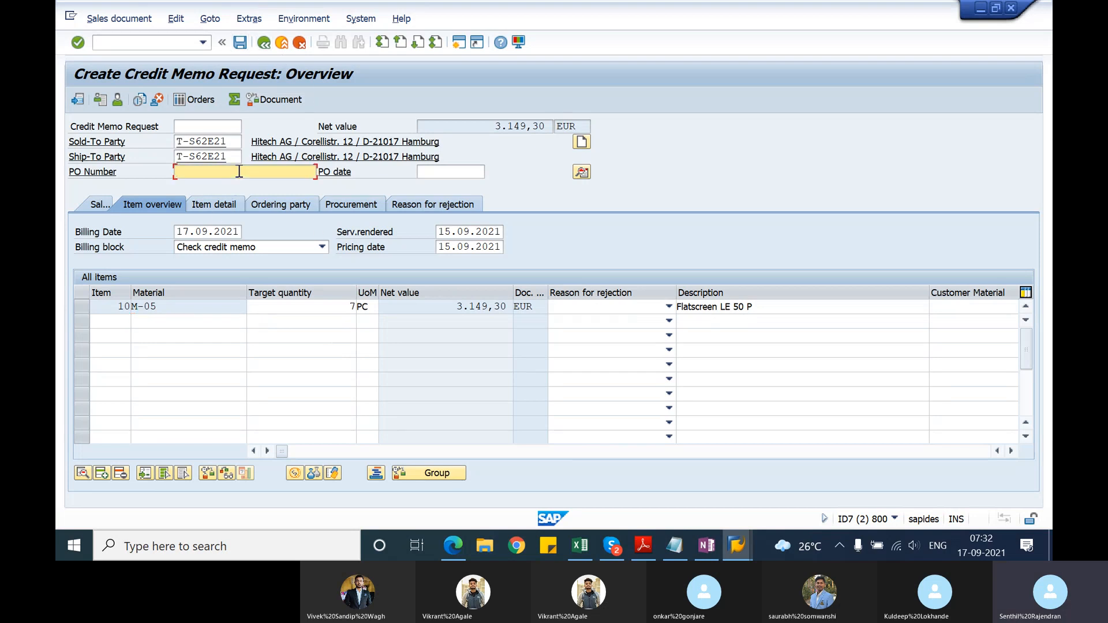
pyautogui.write('testcreditmemoprocess')
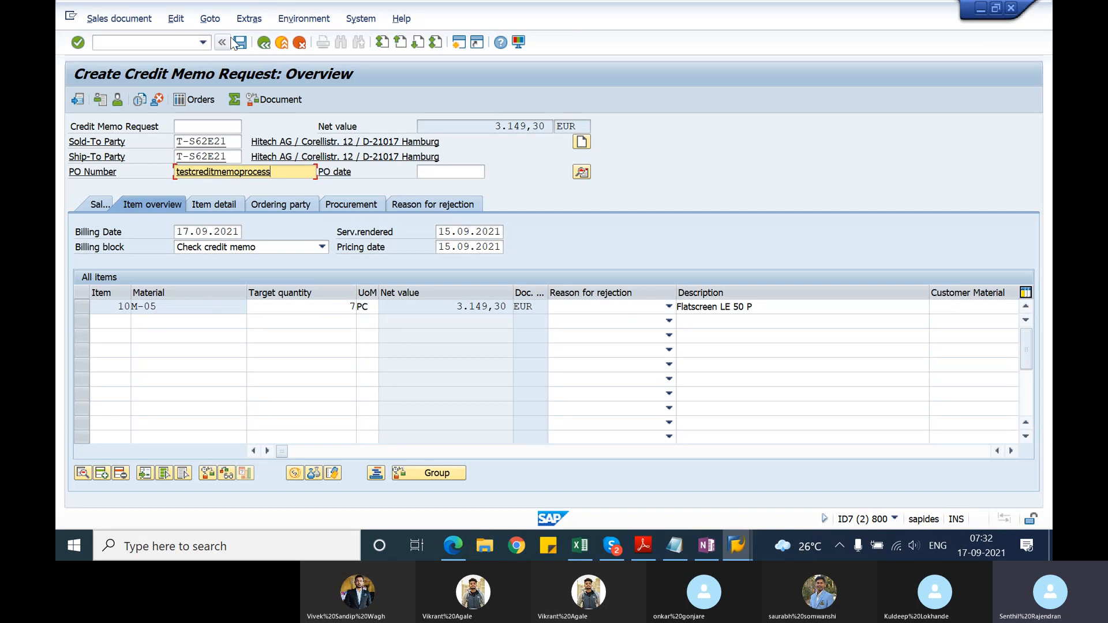
# Step: Complete the missing order reason through the incompletion log as Poor quality, and save the credit memo request
pyautogui.click(176, 19)
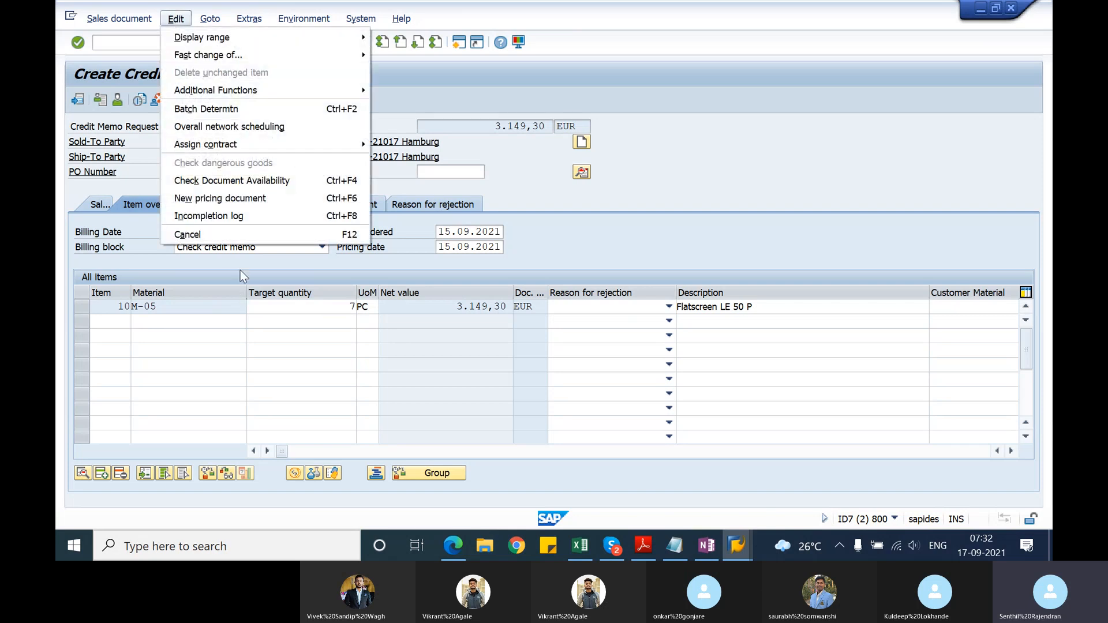
pyautogui.click(257, 218)
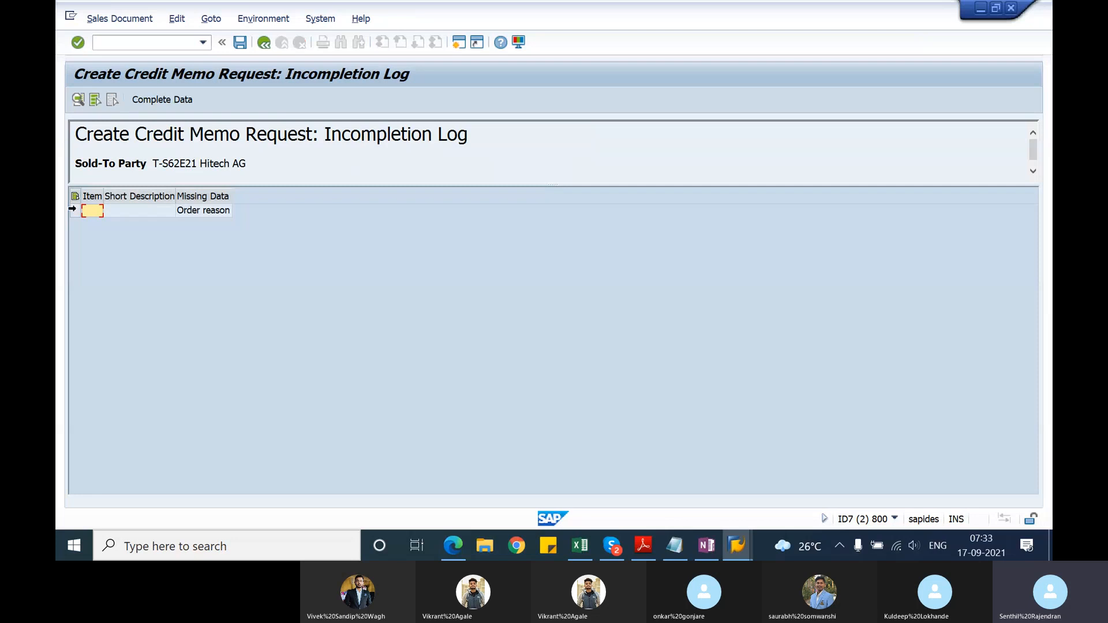
pyautogui.click(75, 210)
pyautogui.click(167, 100)
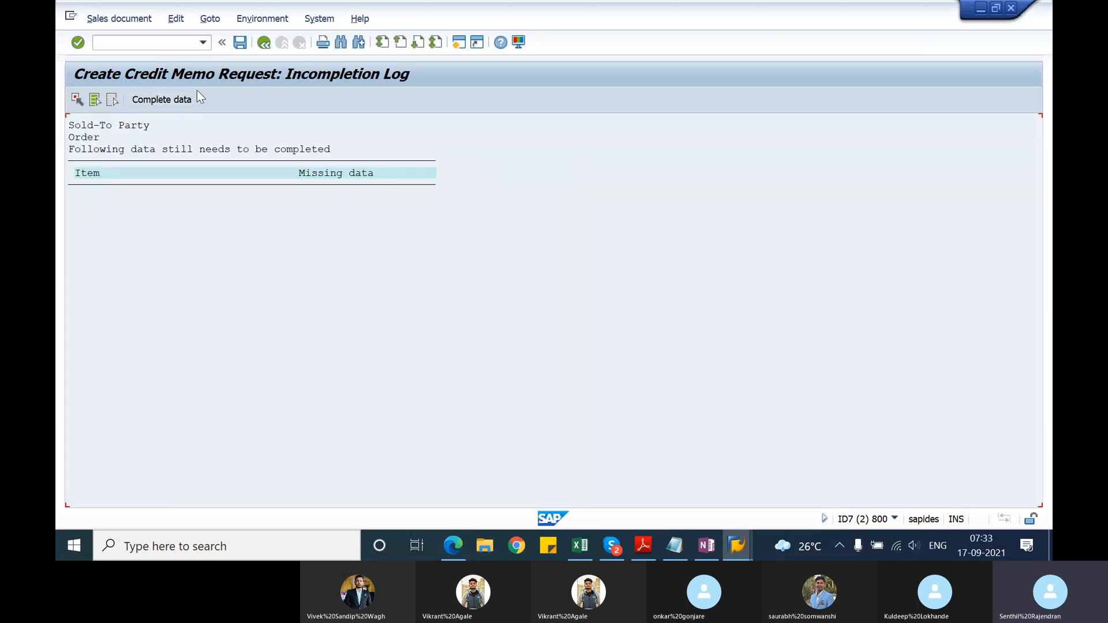
pyautogui.click(185, 100)
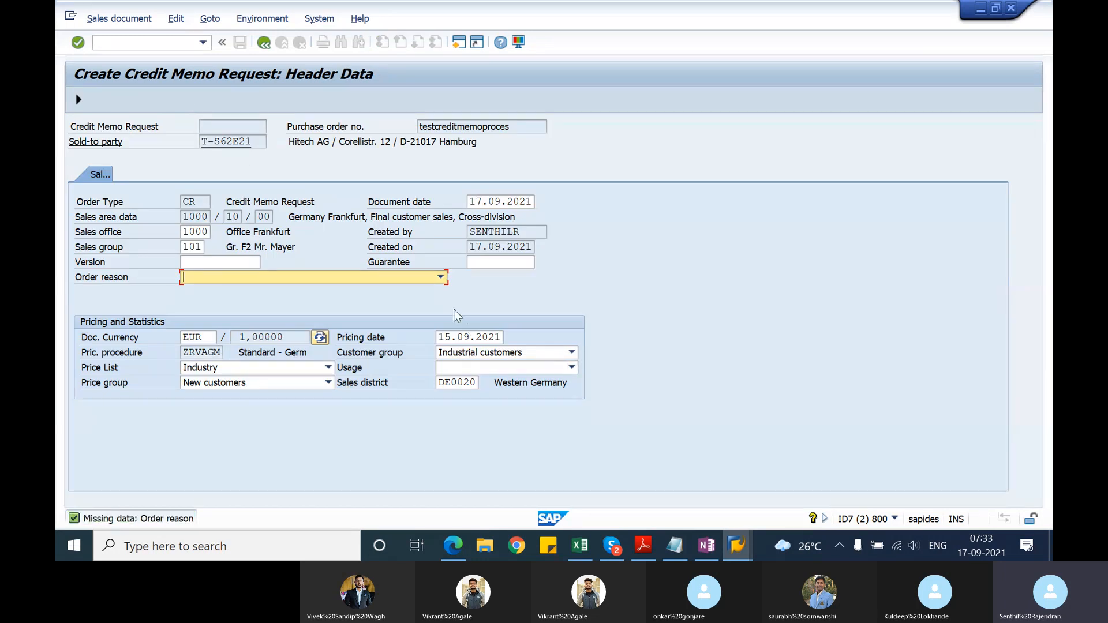
pyautogui.click(441, 278)
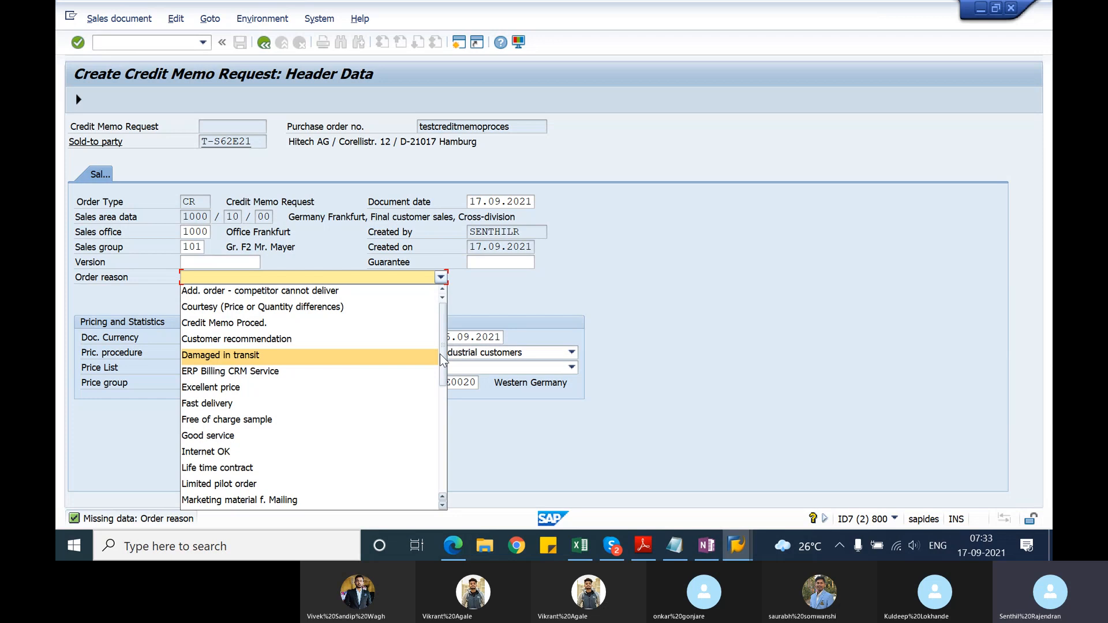
pyautogui.moveTo(444, 361); pyautogui.dragTo(444, 392)
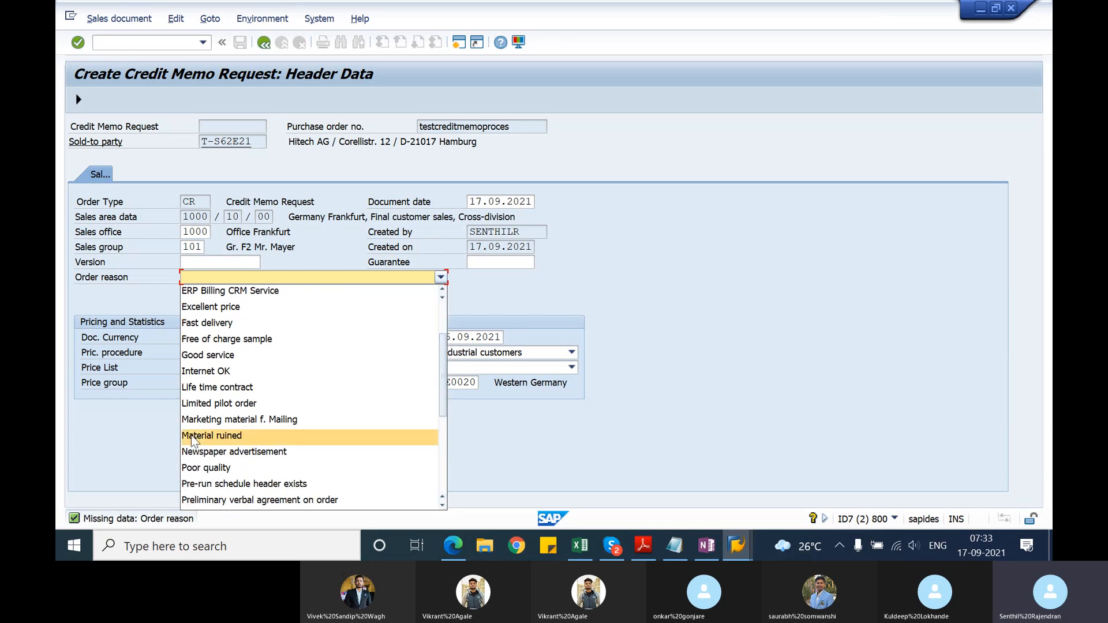
pyautogui.click(203, 468)
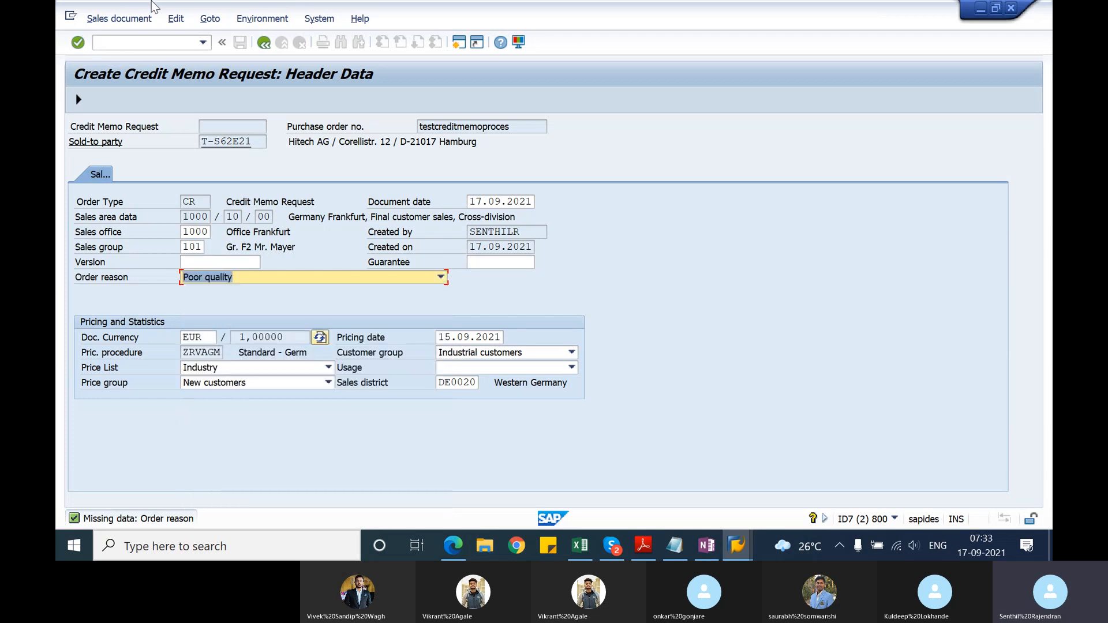
pyautogui.click(80, 99)
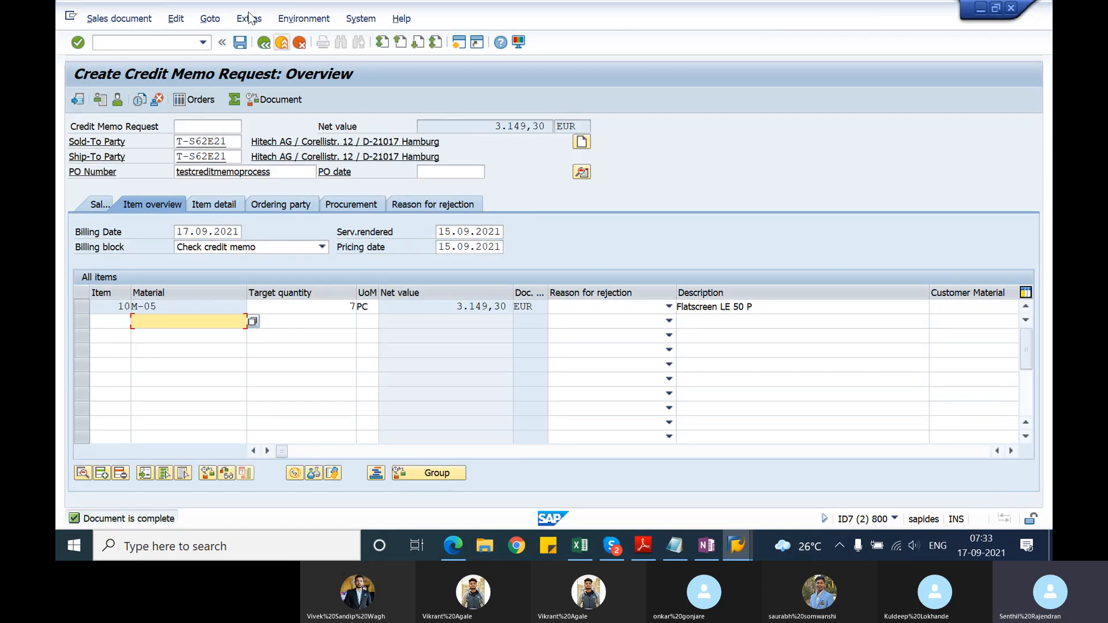
pyautogui.click(240, 43)
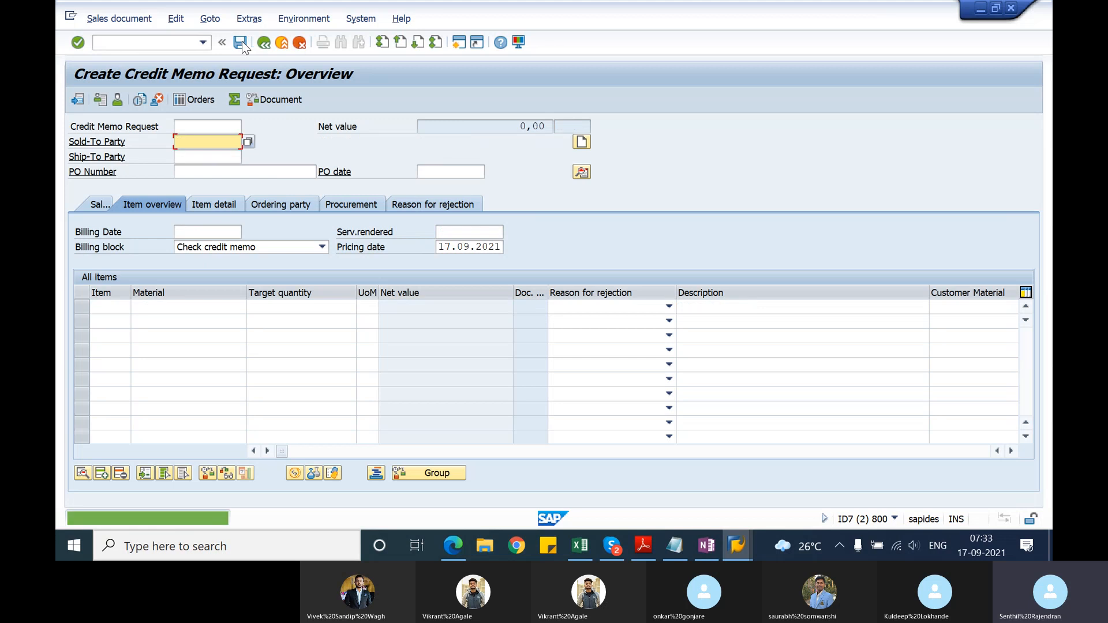
# Step: Open the display screen for the saved request and copy its document number into the Notepad notes under "credit memo request - sales document"
pyautogui.click(100, 19)
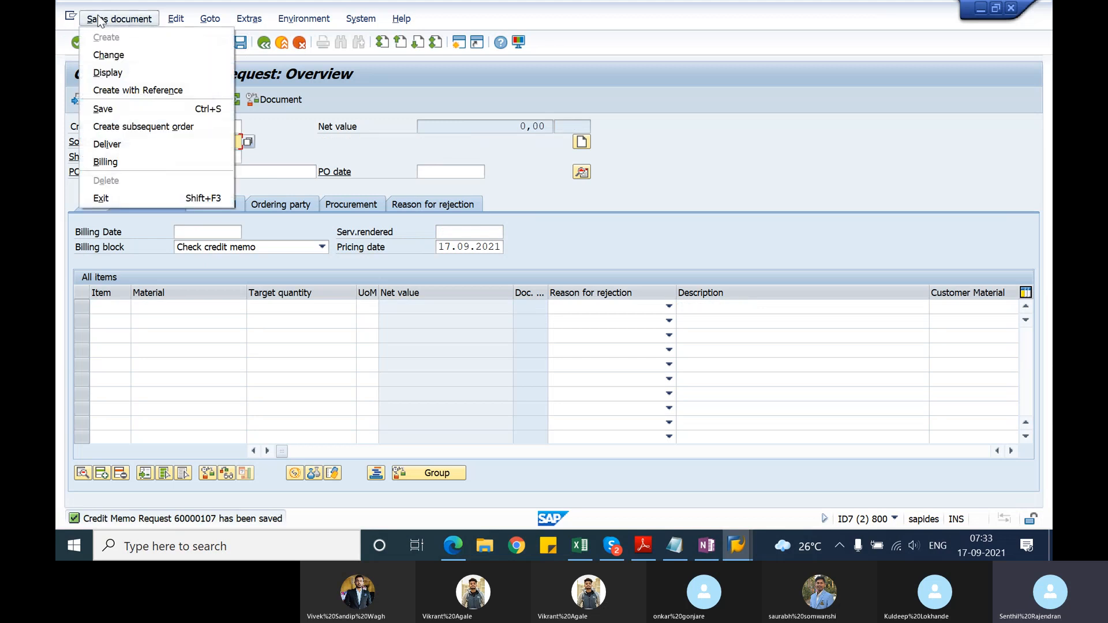
pyautogui.click(115, 72)
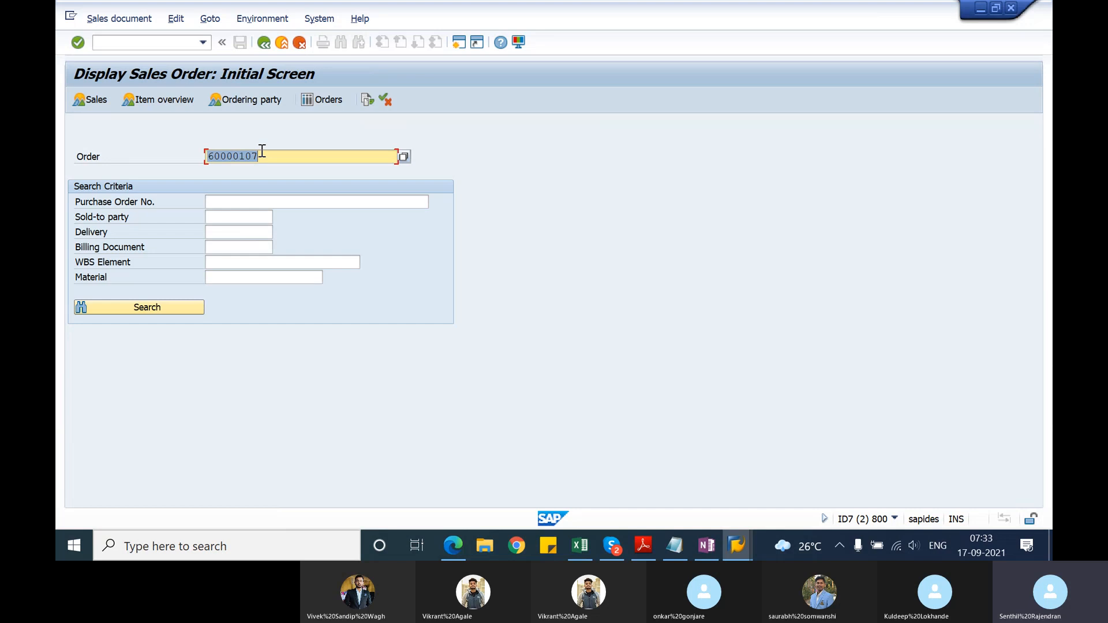
pyautogui.click(261, 150)
pyautogui.hotkey('alt', 'Tab')
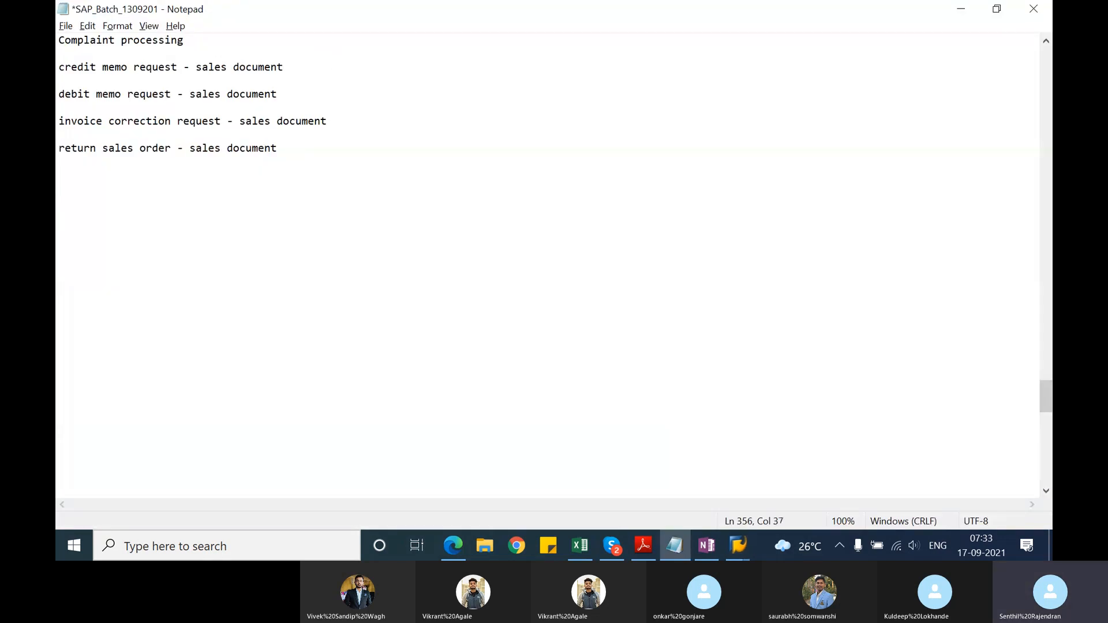
pyautogui.press('Return')
pyautogui.press('Return')
pyautogui.write('60000107')
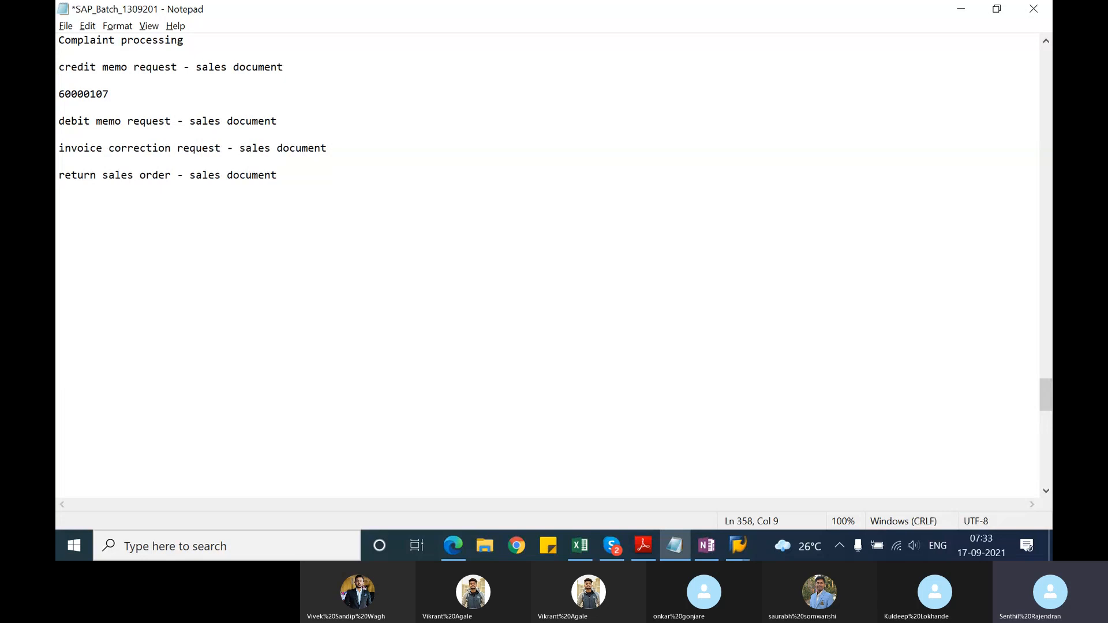
pyautogui.press('Return')
pyautogui.press('Return')
# Step: Switch back to SAP, display the saved credit memo request's overview and select its document number
pyautogui.hotkey('alt', 'Tab')
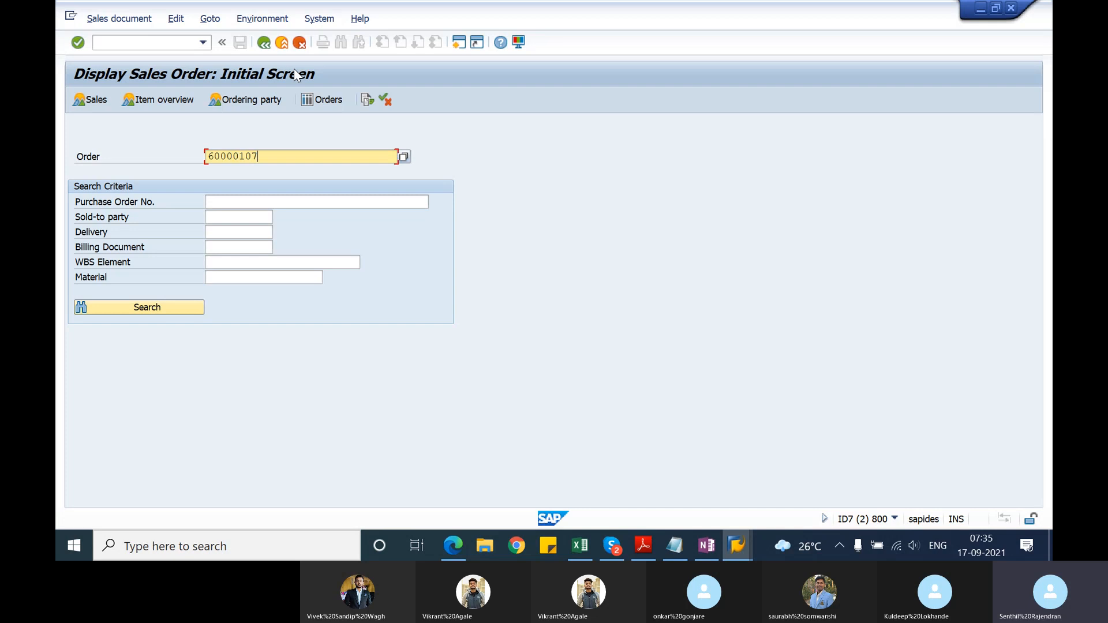
pyautogui.press('Return')
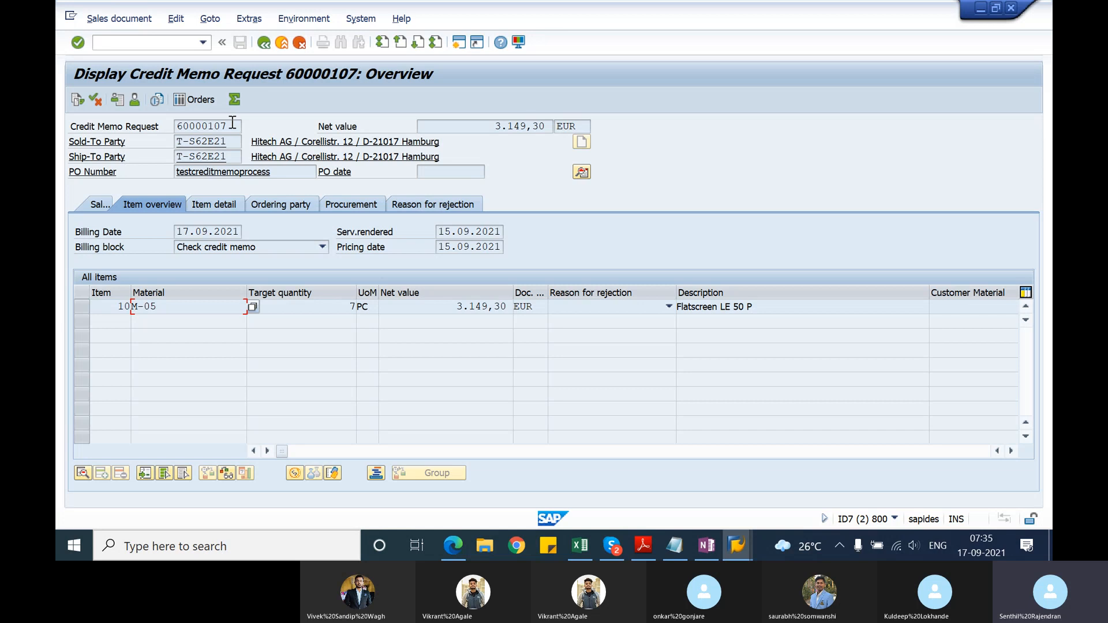
pyautogui.moveTo(232, 125); pyautogui.dragTo(176, 126)
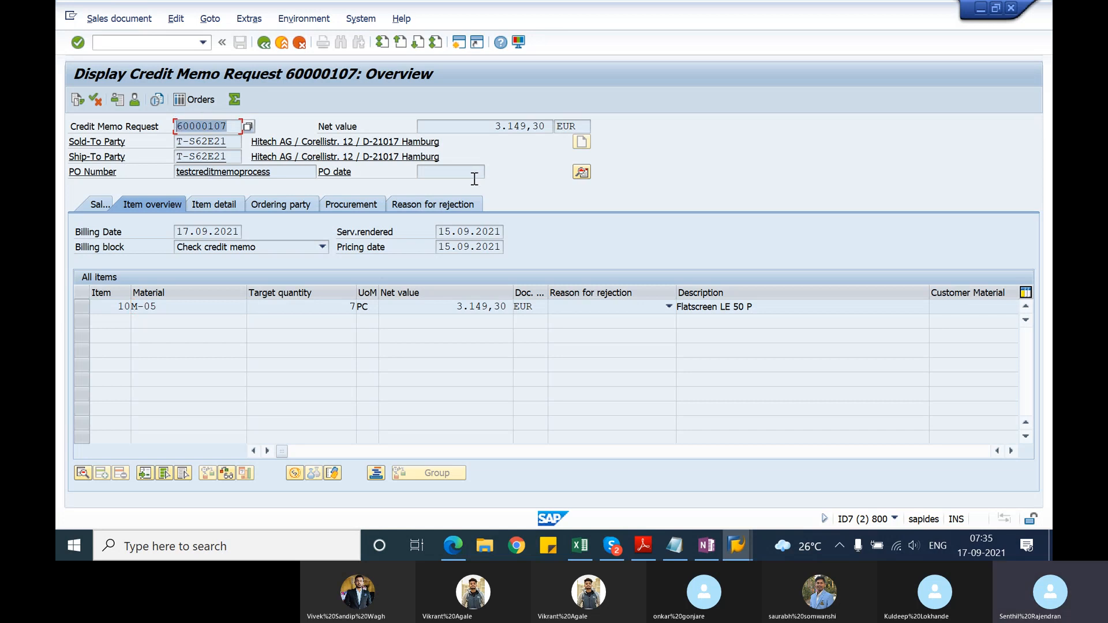
# Step: Switch to the Notepad notes and add the line "credit memo - billing document" below the request number
pyautogui.hotkey('alt', 'Tab')
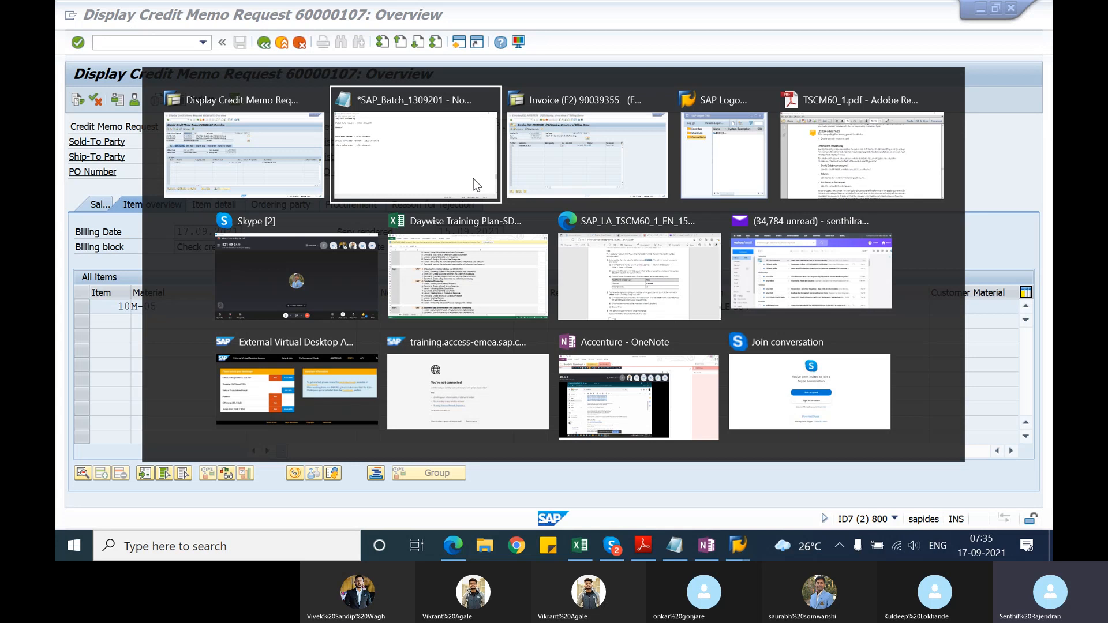
pyautogui.write('c')
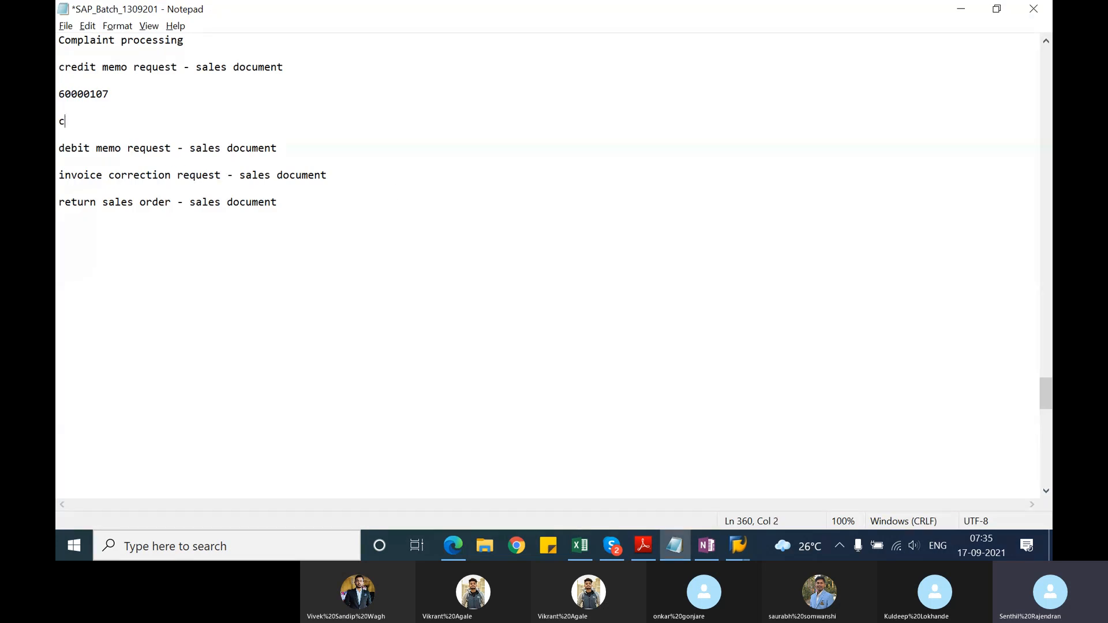
pyautogui.write('redit mem o - billing di')
pyautogui.press('BackSpace')
pyautogui.write('oc')
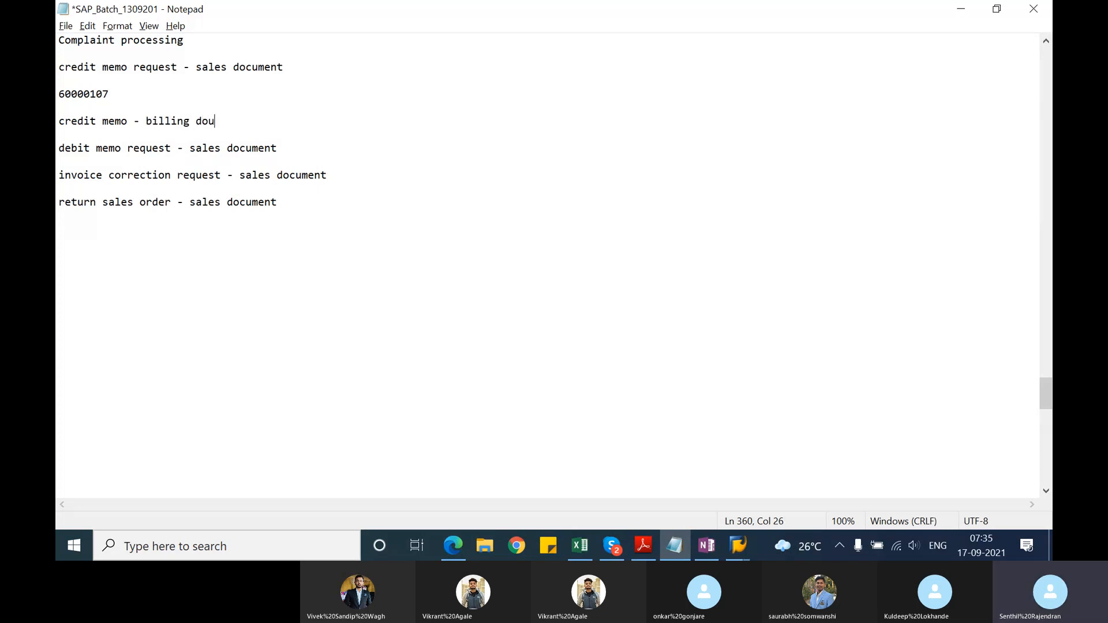
pyautogui.write('ument')
# Step: Extend the credit memo line with "- order related billing" and add a blank line below it
pyautogui.hotkey('alt', 'Tab')
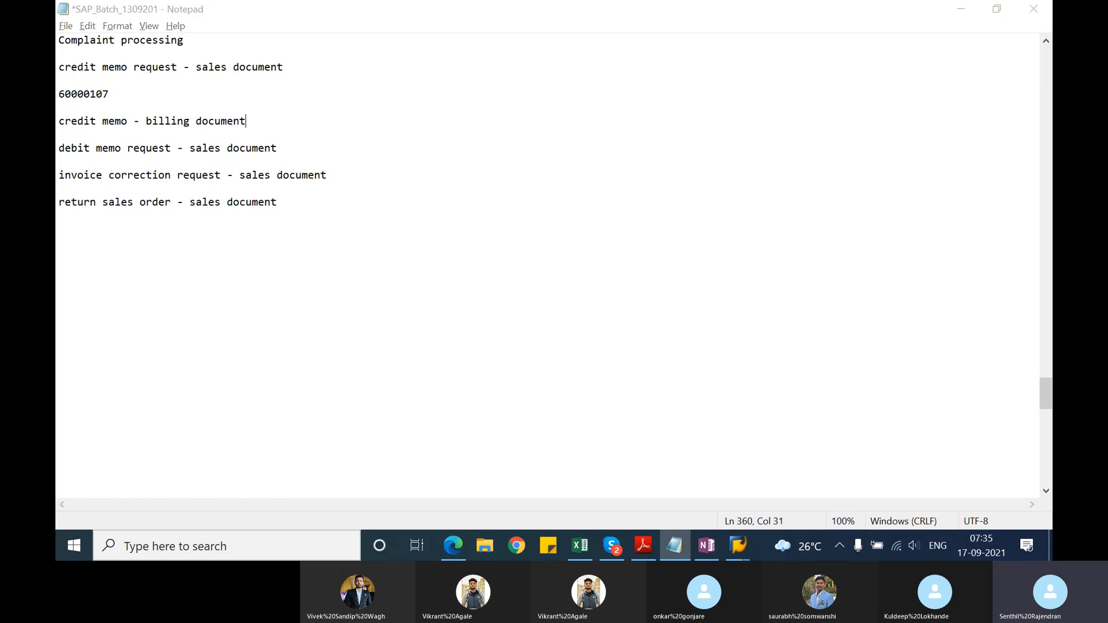
pyautogui.hotkey('alt', 'Tab')
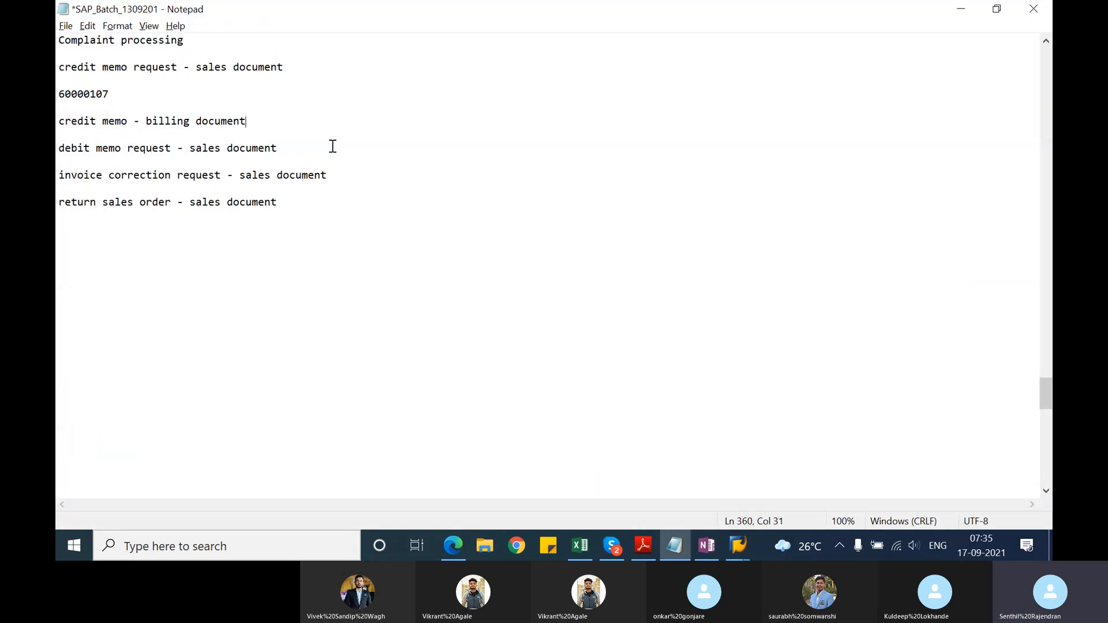
pyautogui.press('Return')
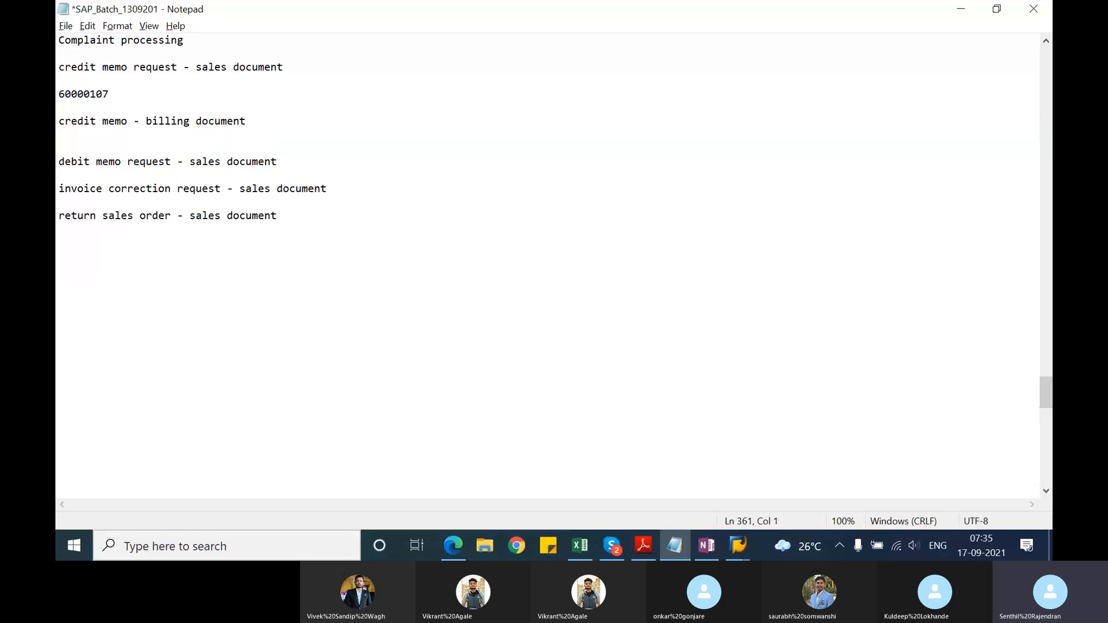
pyautogui.press('BackSpace')
pyautogui.write('- ord')
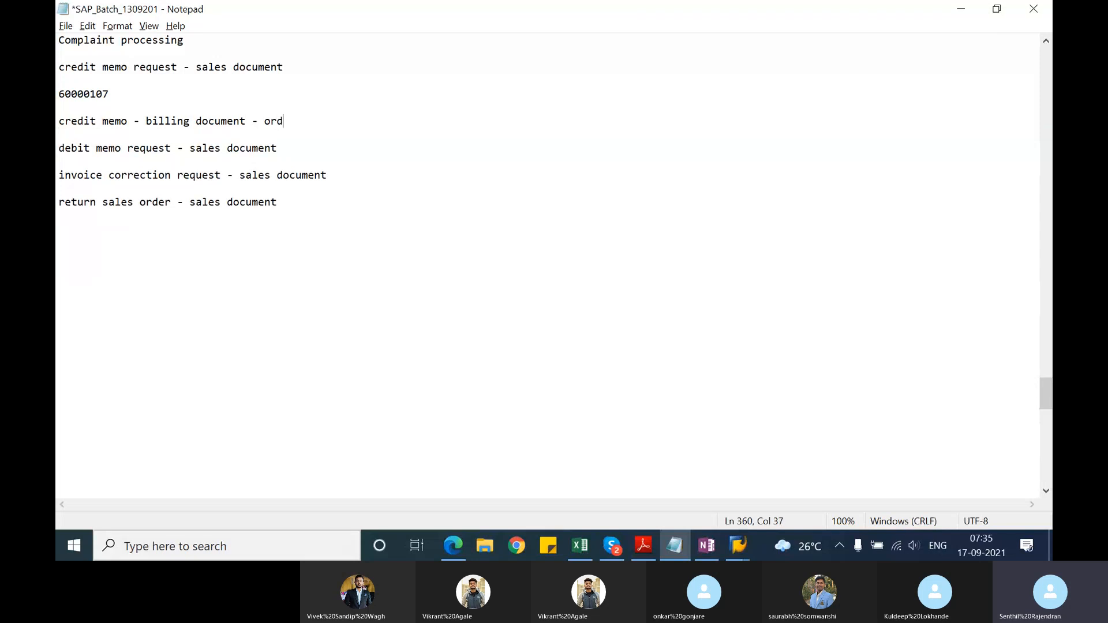
pyautogui.write('er related billing')
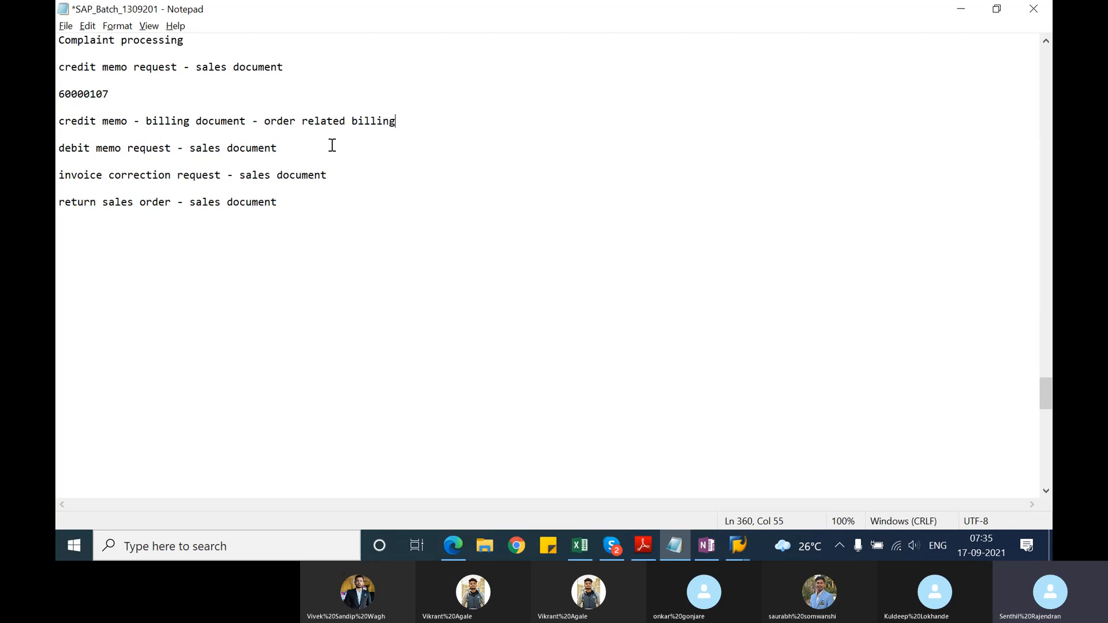
pyautogui.press('Return')
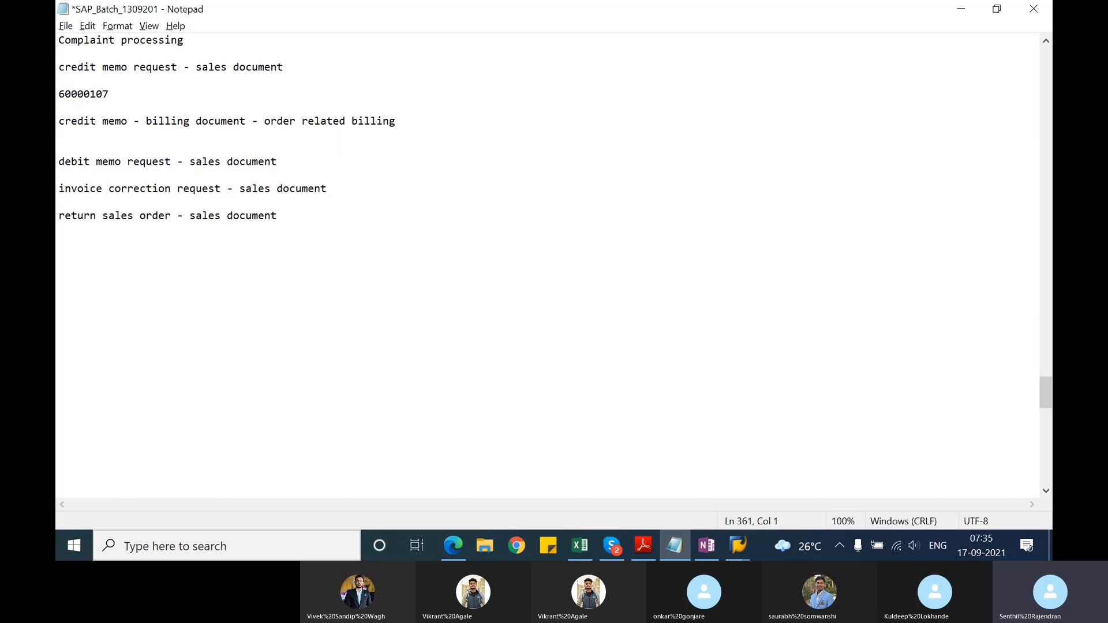
# Step: Switch to the SAP credit memo request, start transaction VF01 in a new session and try to create its billing document
pyautogui.hotkey('alt', 'Tab')
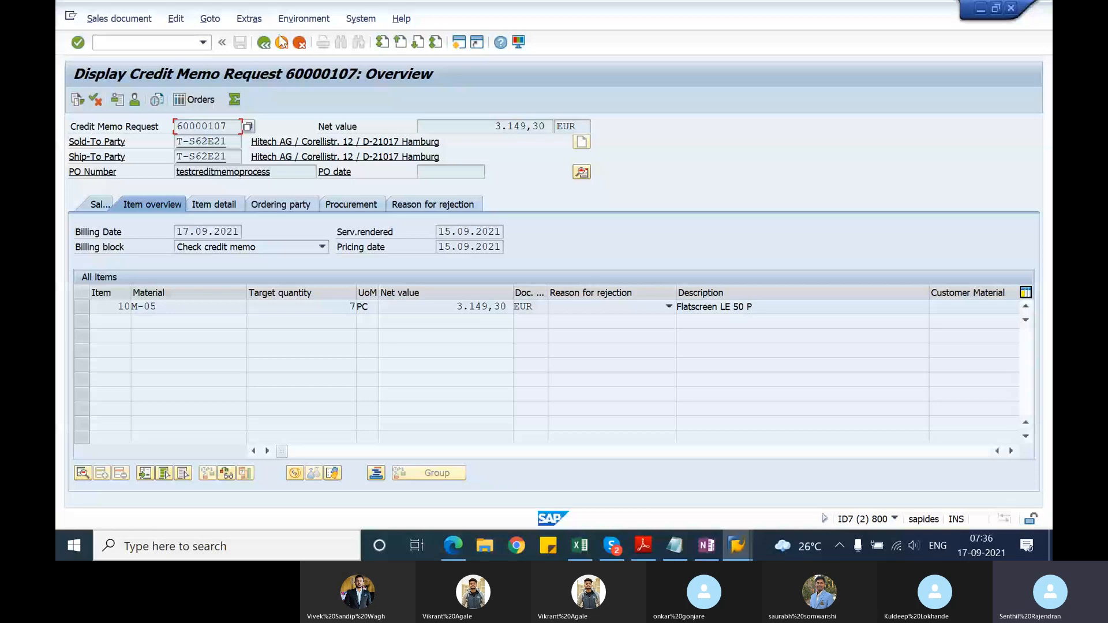
pyautogui.click(173, 43)
pyautogui.write('/ovf01')
pyautogui.press('Return')
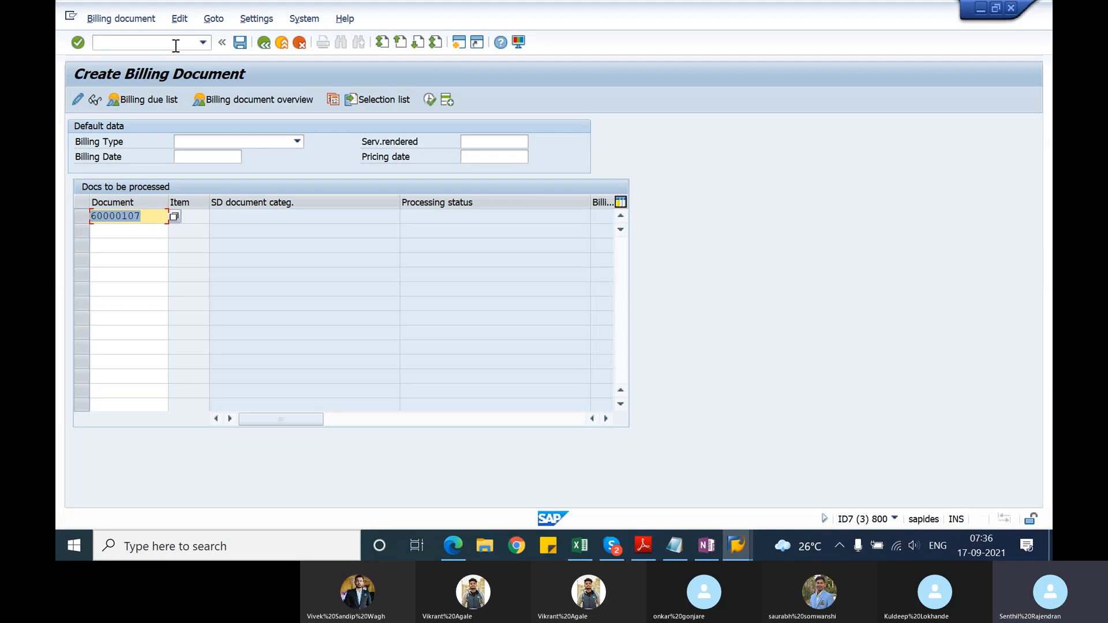
pyautogui.press('Return')
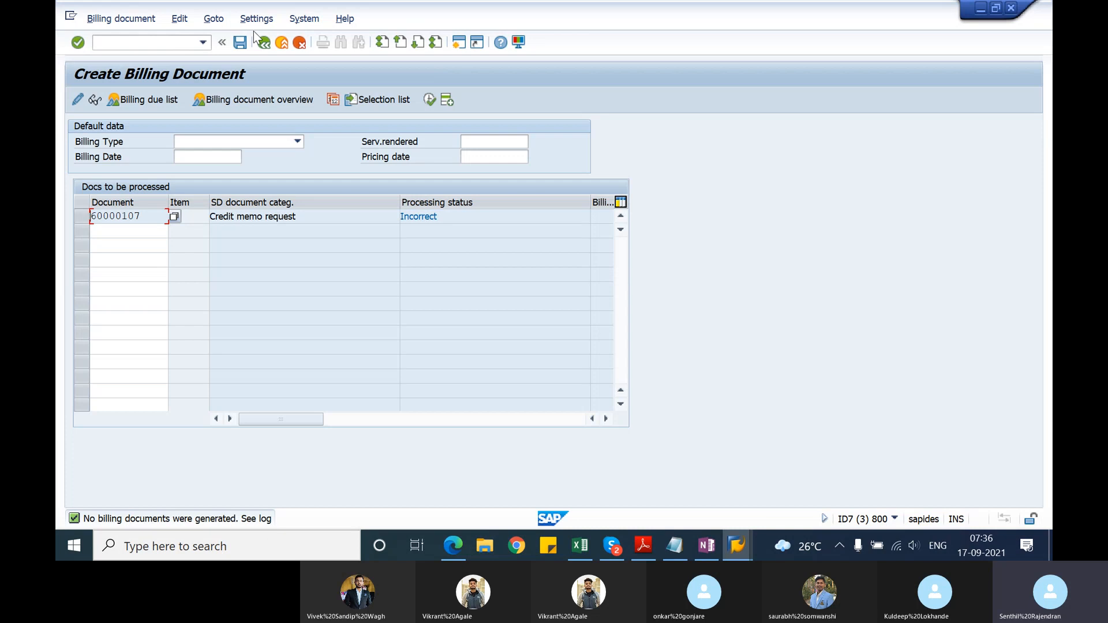
# Step: Open the billing log and examine the error entry for the credit memo request
pyautogui.click(181, 20)
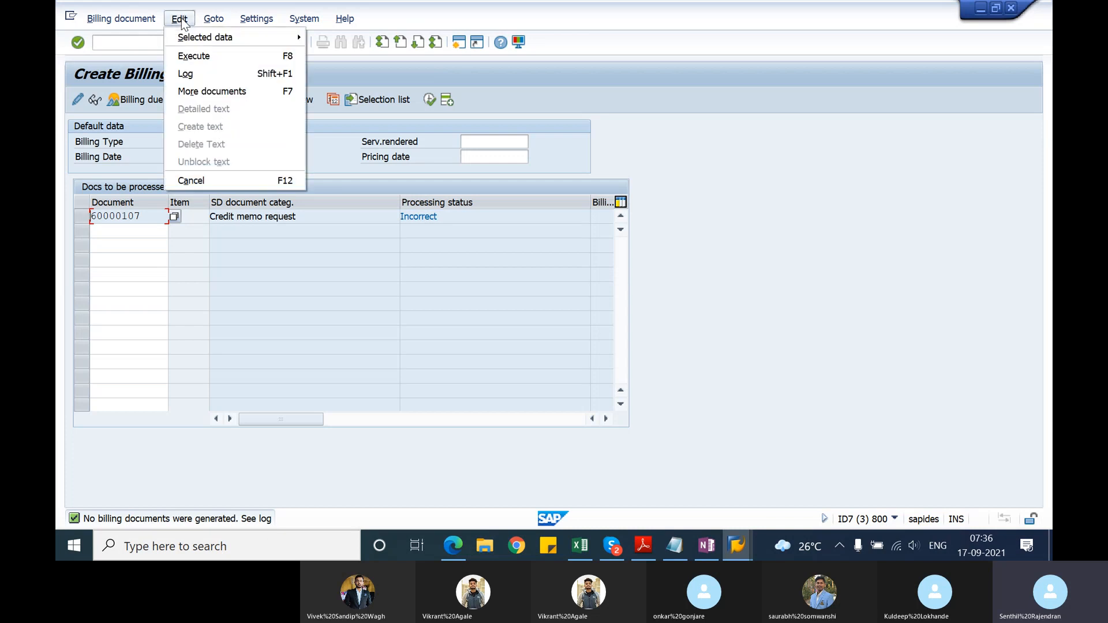
pyautogui.click(186, 74)
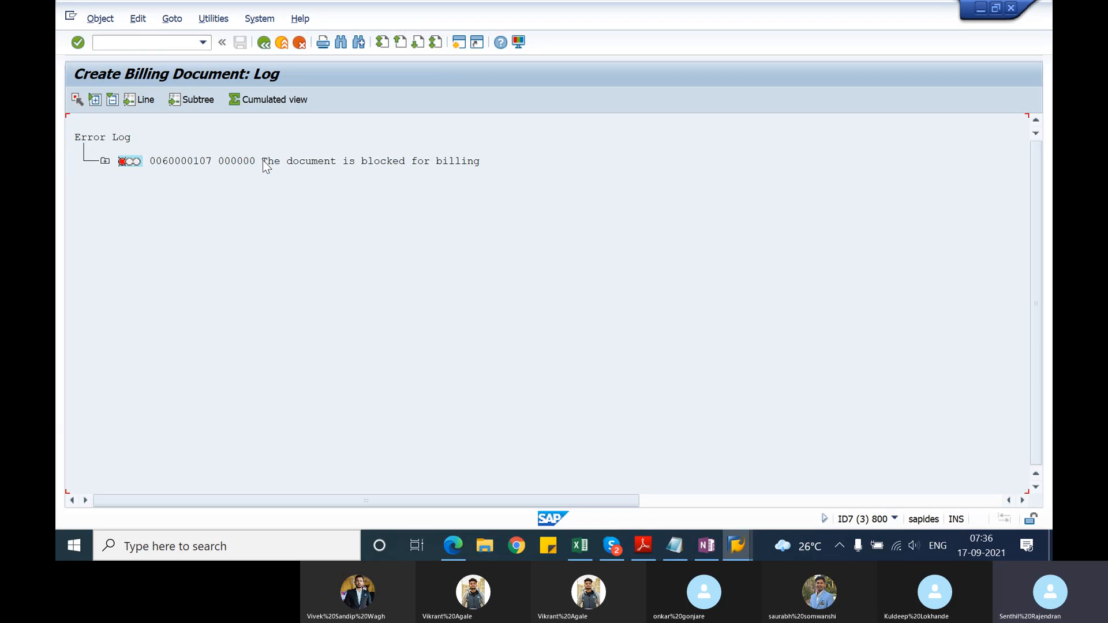
pyautogui.click(267, 164)
# Step: Switch to the session displaying the credit memo request, leave the display and try to open the request in change mode
pyautogui.hotkey('alt', 'Tab')
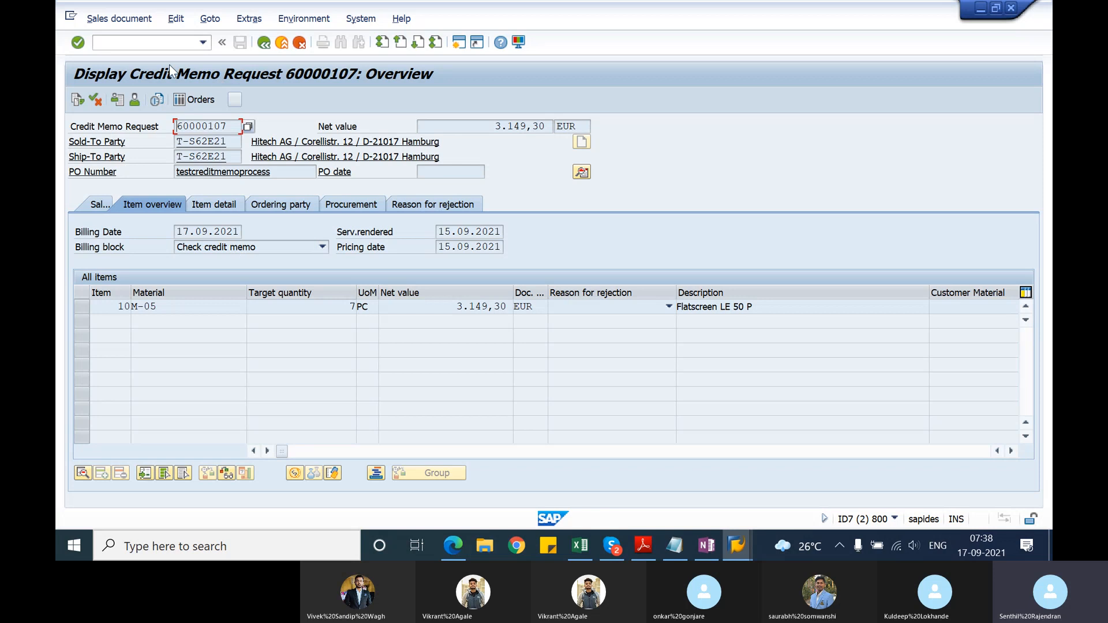
pyautogui.click(263, 43)
pyautogui.click(106, 19)
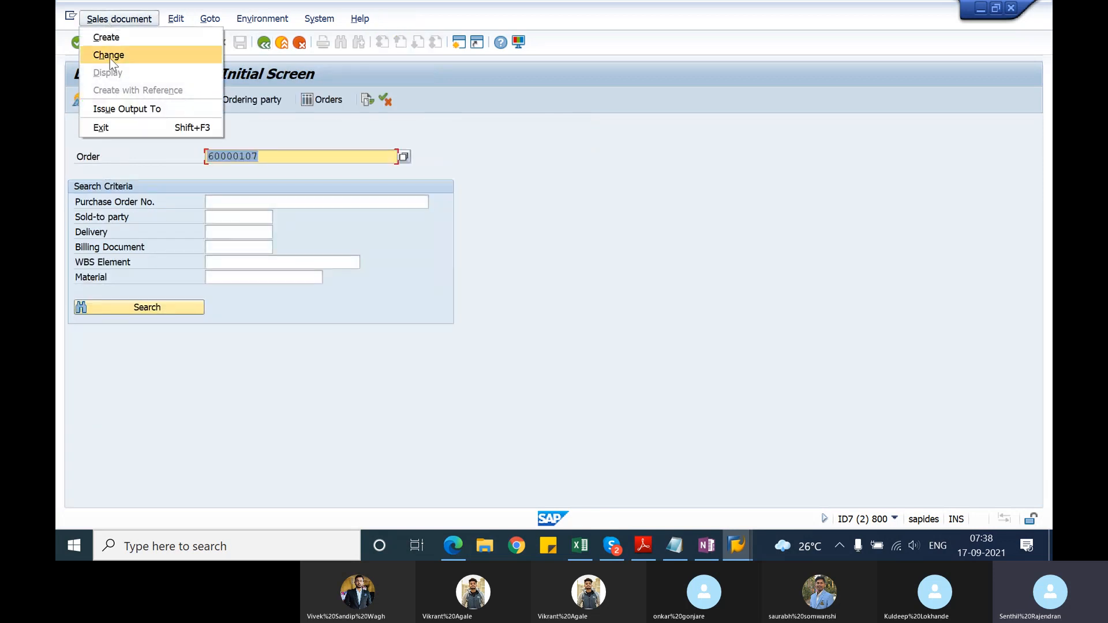
pyautogui.click(110, 56)
pyautogui.press('Return')
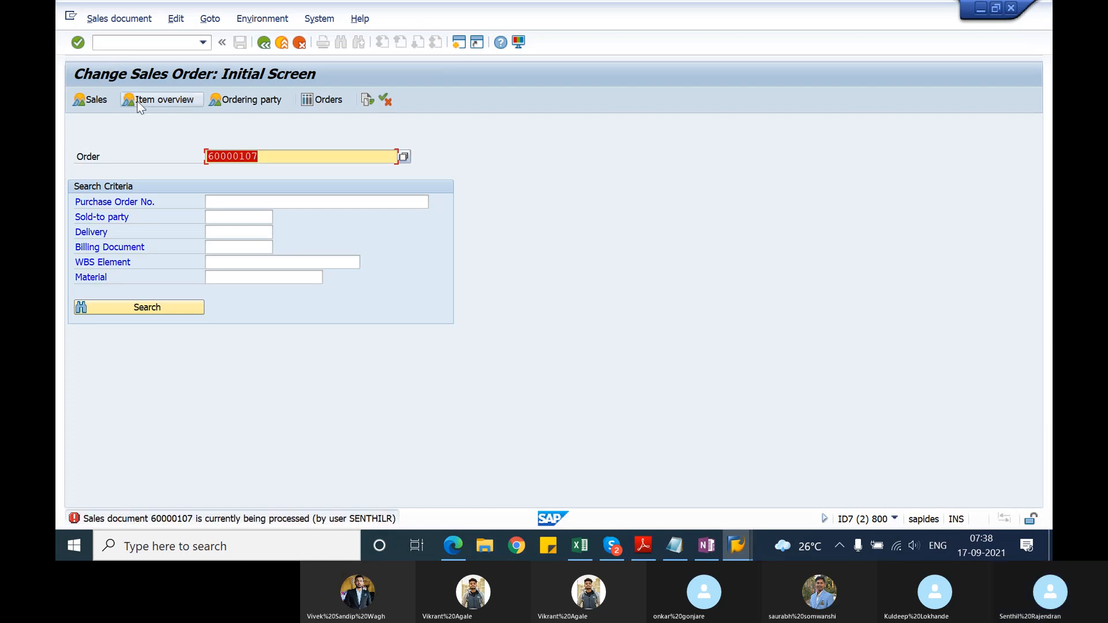
# Step: Exit billing document creation in the other SAP session and reopen the credit memo request in change mode
pyautogui.hotkey('alt', 'Tab')
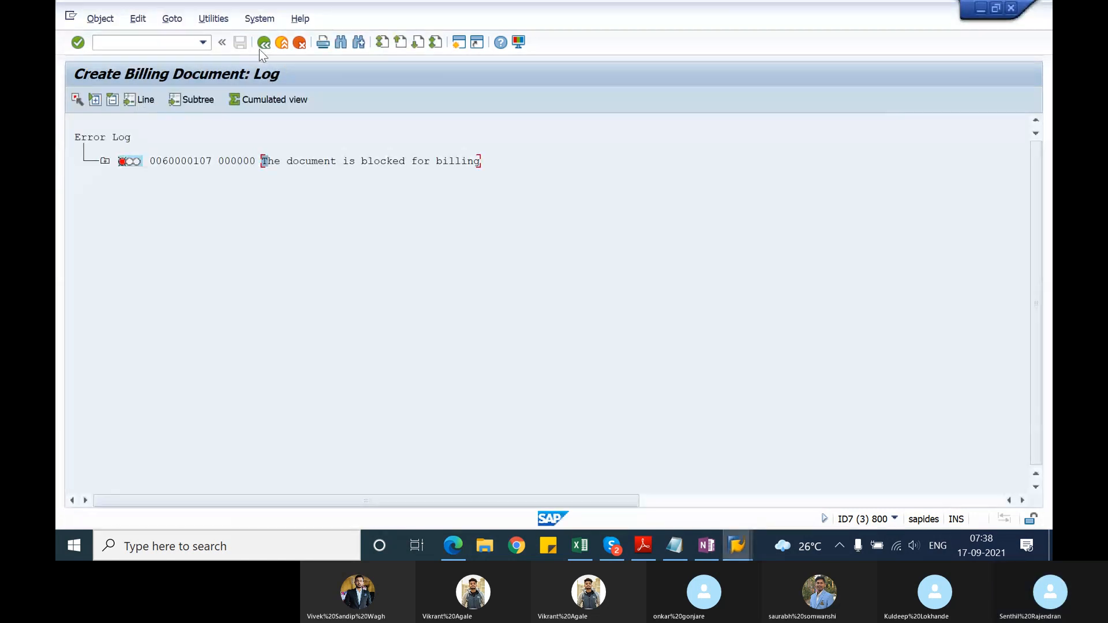
pyautogui.click(265, 45)
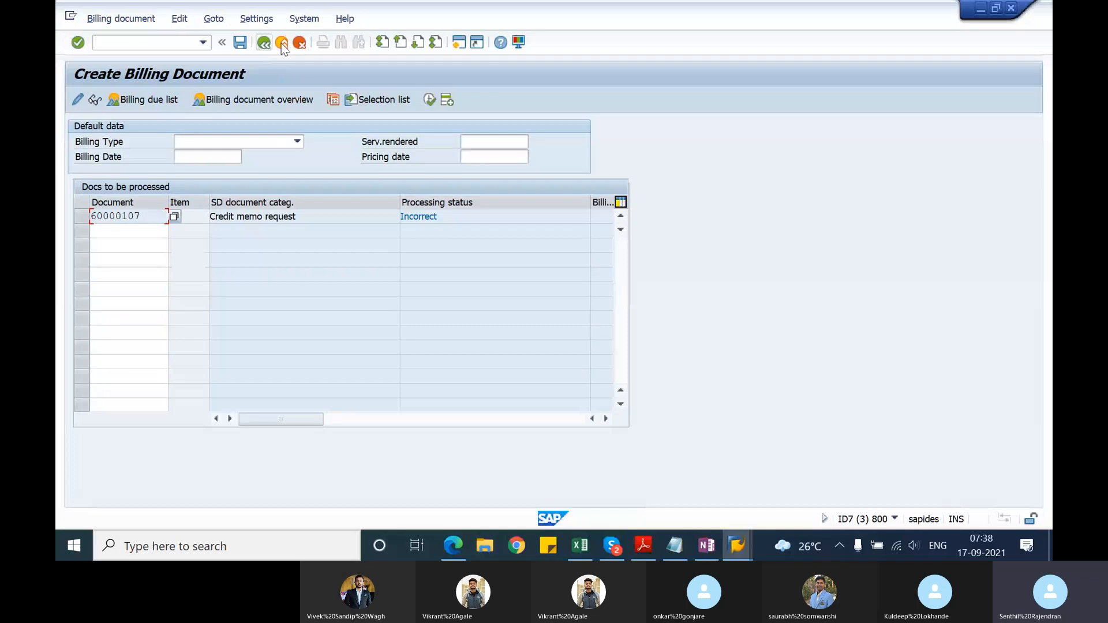
pyautogui.click(280, 43)
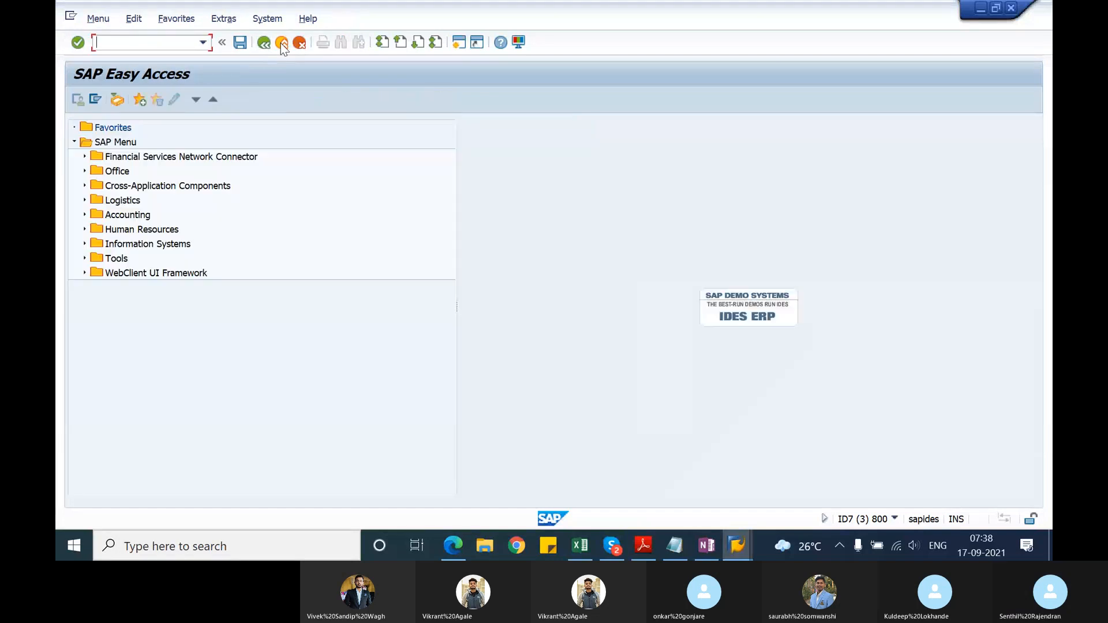
pyautogui.click(280, 43)
pyautogui.press('Return')
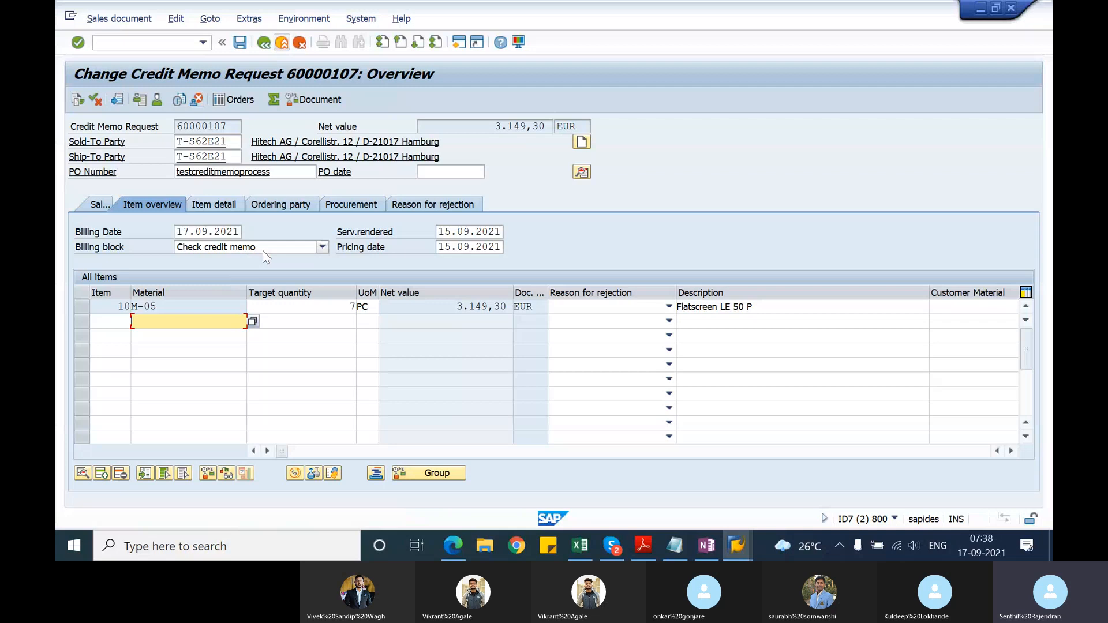
# Step: Clear the billing block of the credit memo request, save it and reopen the request to check the billing block field
pyautogui.click(325, 248)
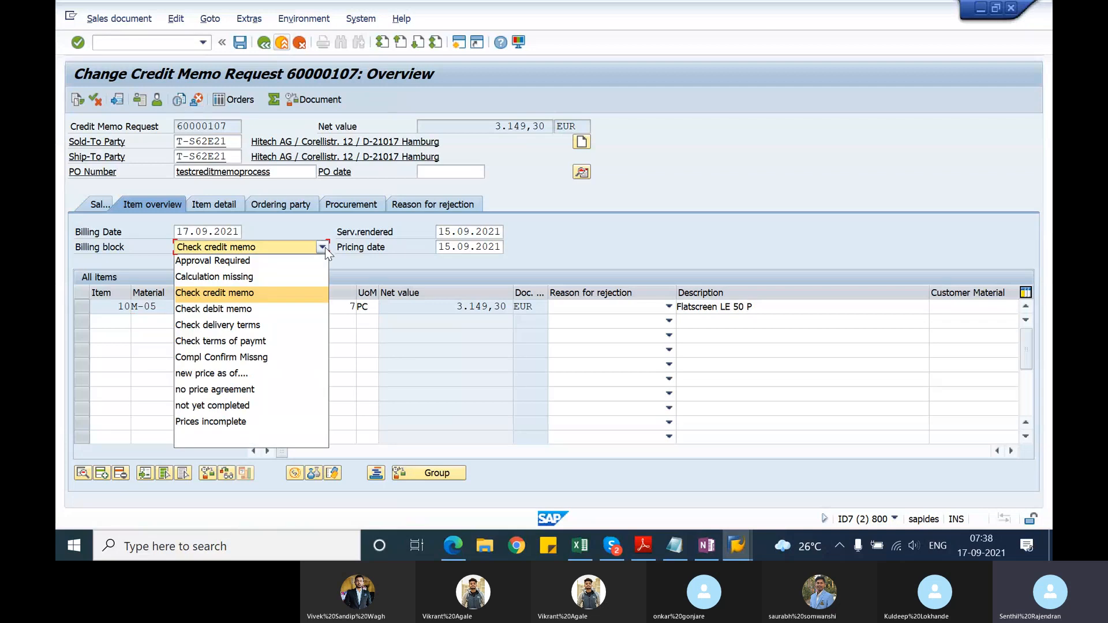
pyautogui.click(219, 439)
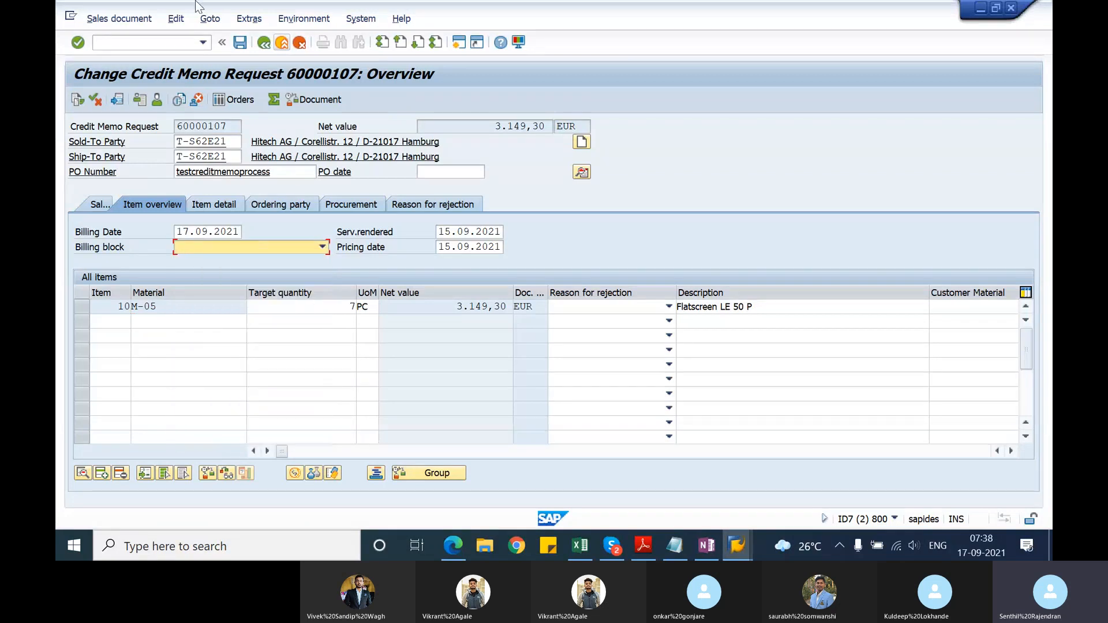
pyautogui.click(239, 43)
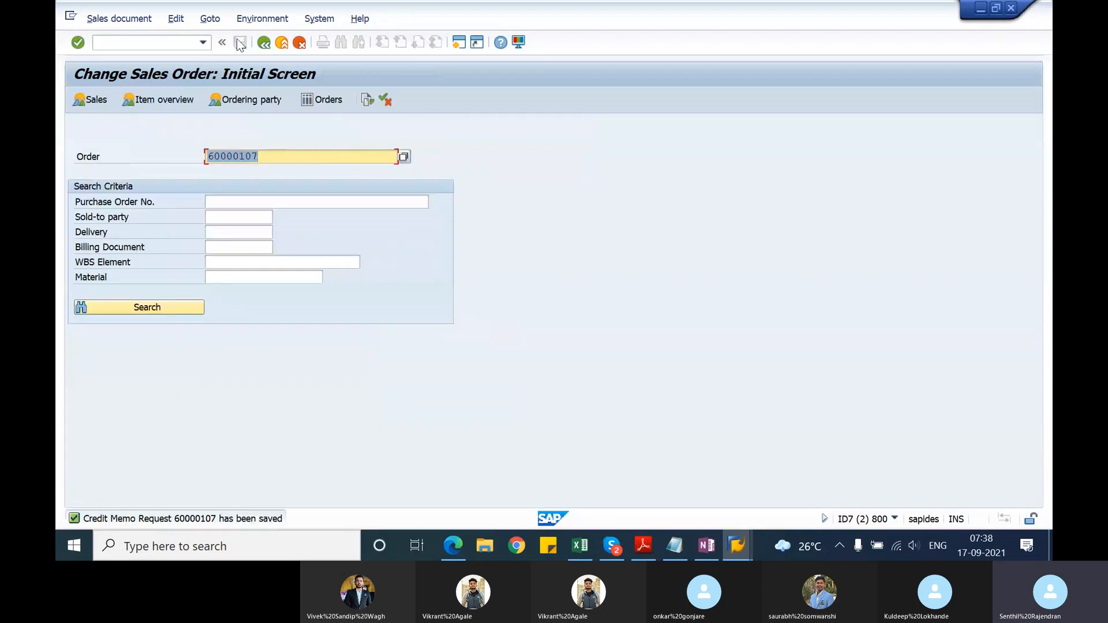
pyautogui.press('Return')
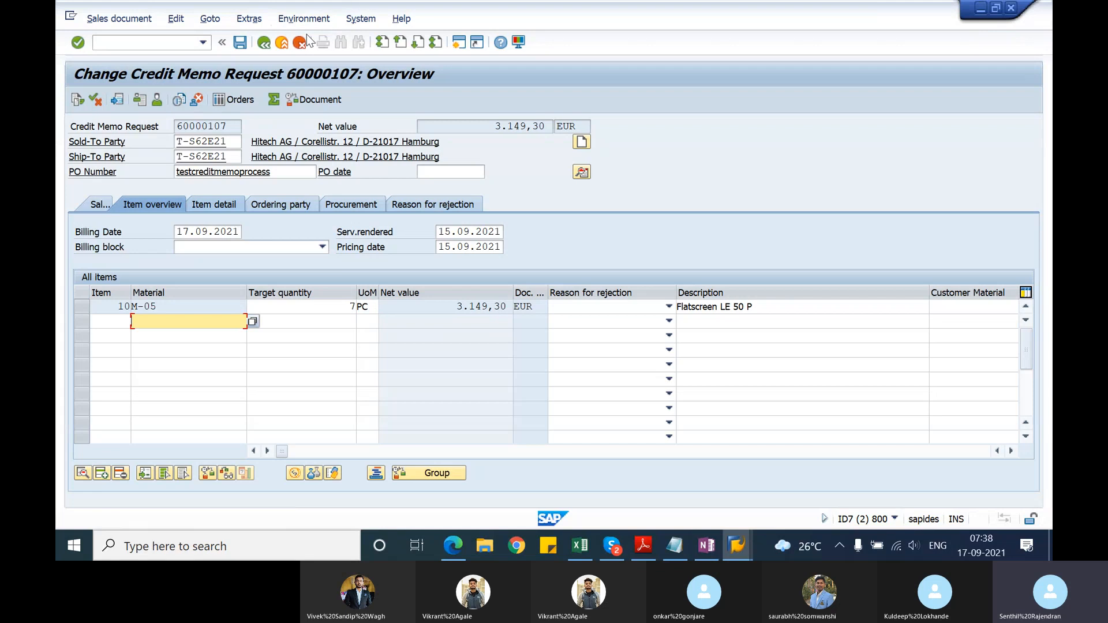
pyautogui.click(264, 44)
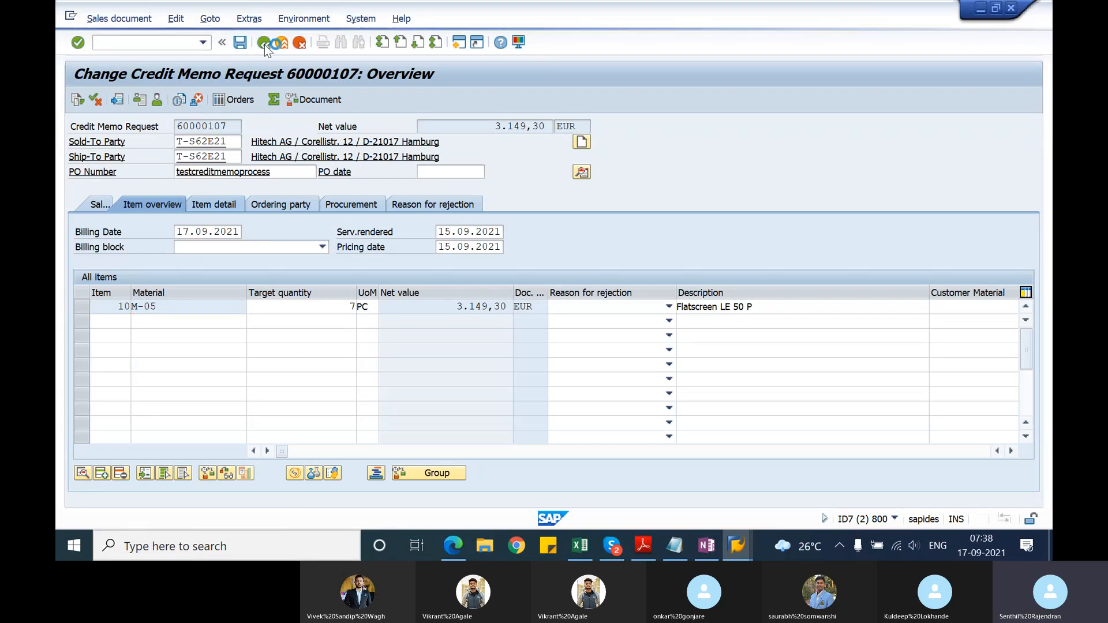
# Step: Start transaction VF01, create the credit memo from the credit memo request and save it
pyautogui.click(178, 44)
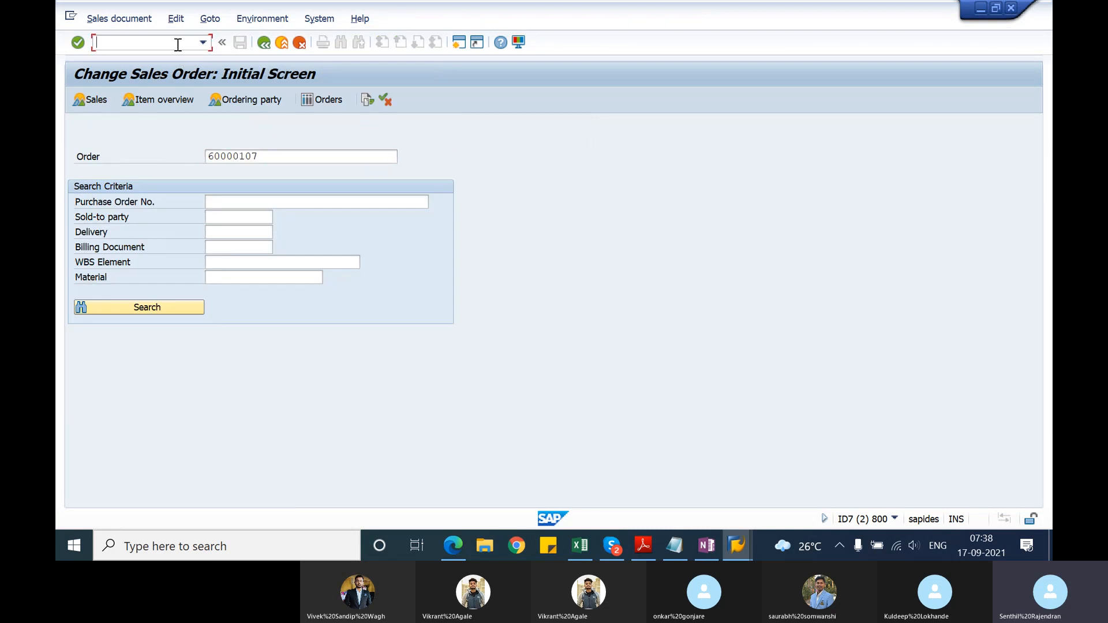
pyautogui.write('/nvf01')
pyautogui.press('Return')
pyautogui.press('Return')
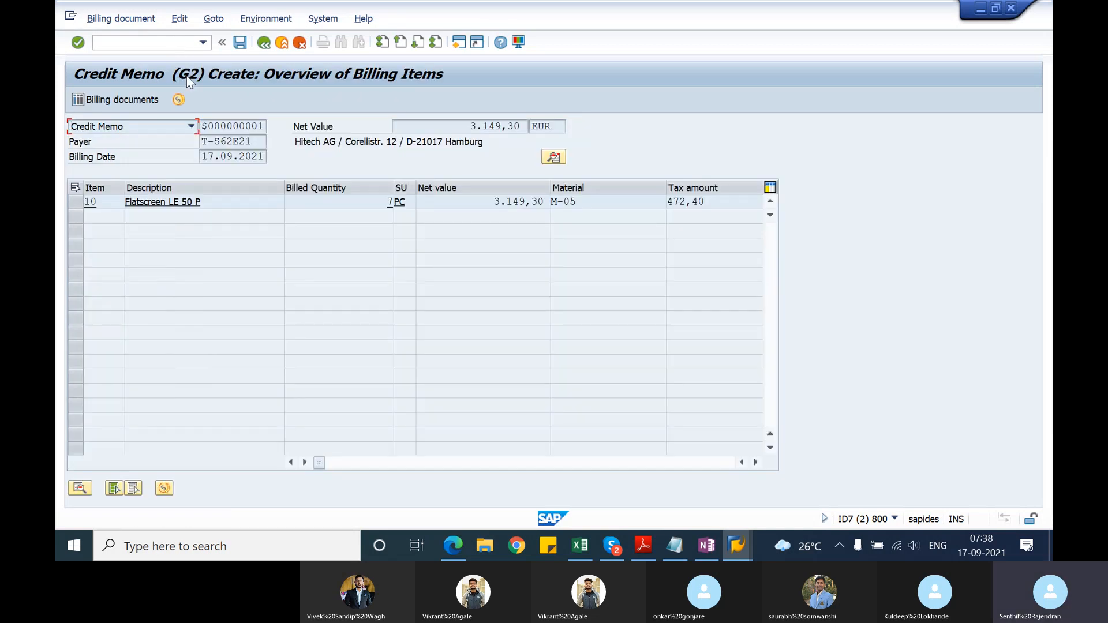
pyautogui.click(240, 42)
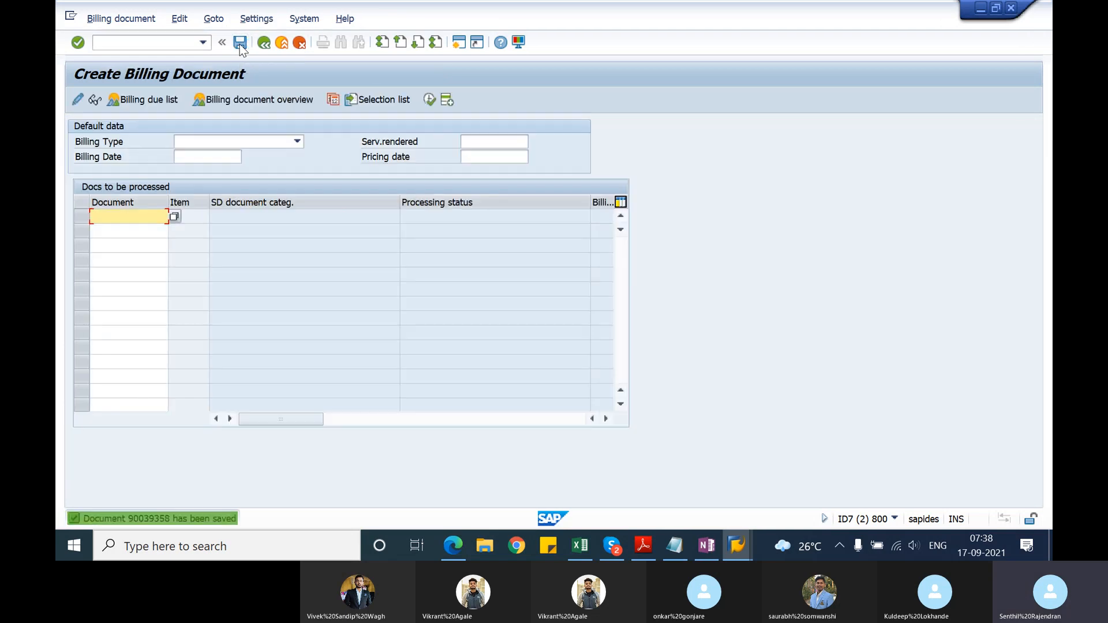
# Step: Copy the saved credit memo's document number into the Notepad notes under the credit memo line, separated by a blank line
pyautogui.click(97, 23)
pyautogui.click(122, 72)
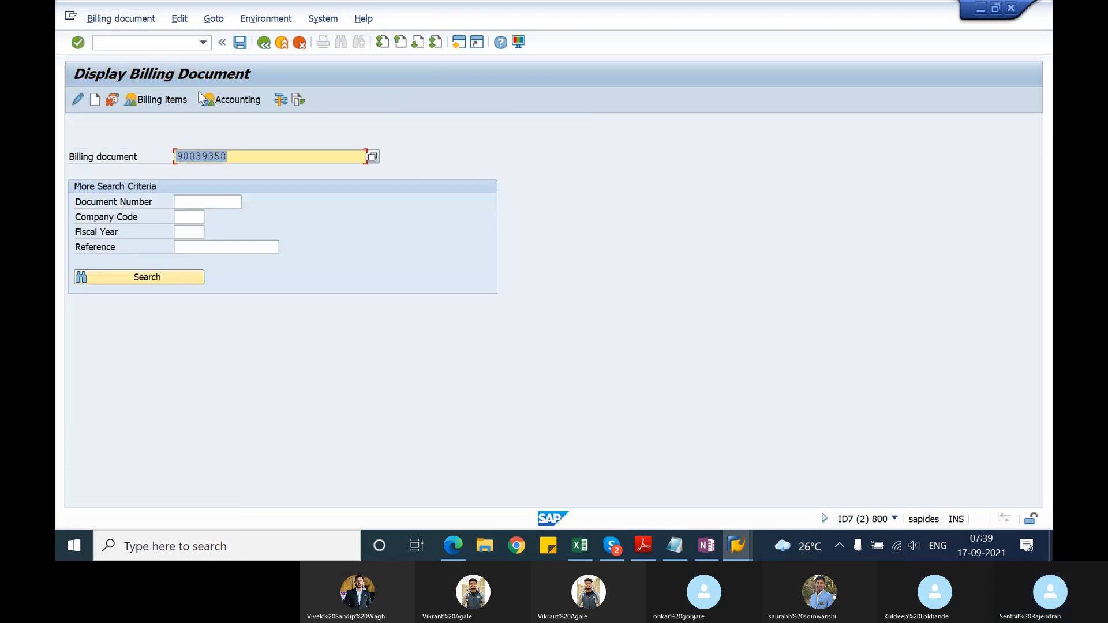
pyautogui.click(238, 150)
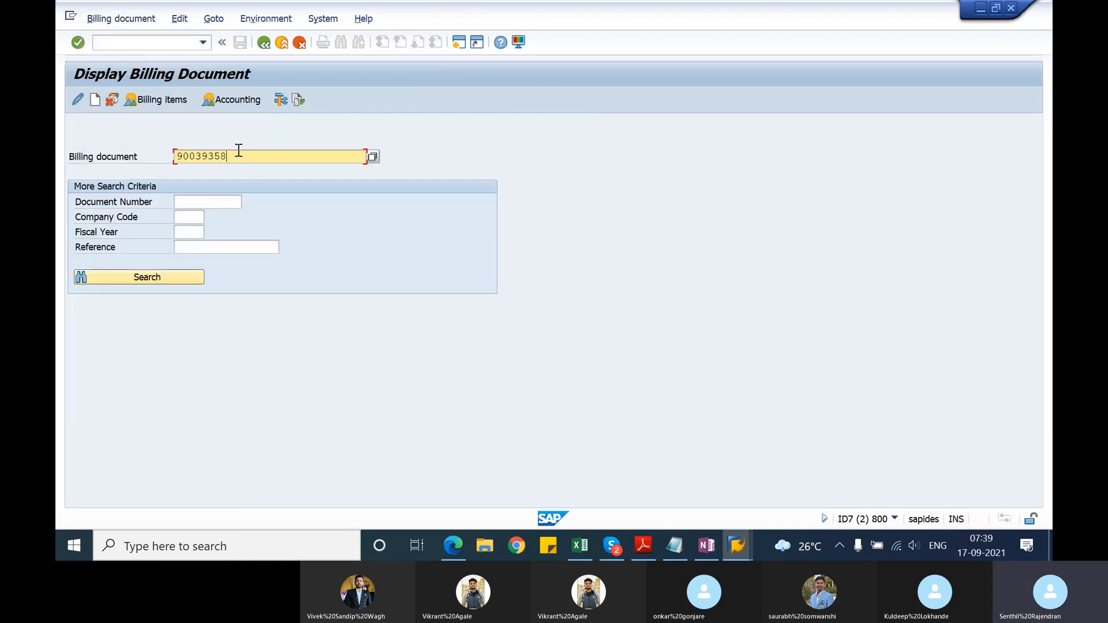
pyautogui.hotkey('alt', 'Tab')
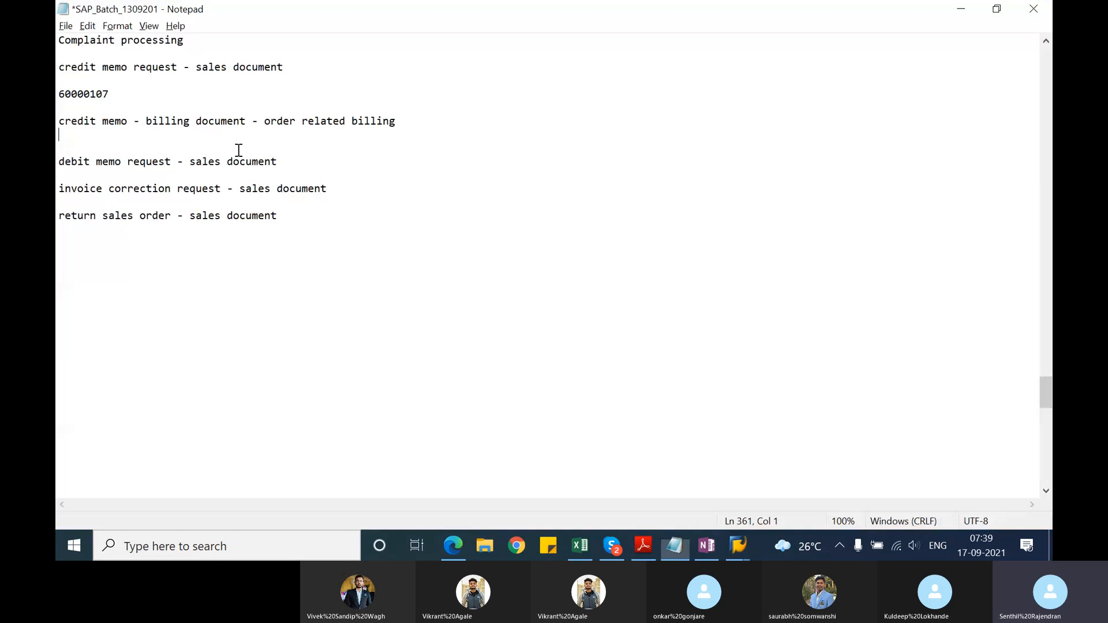
pyautogui.write('90039358')
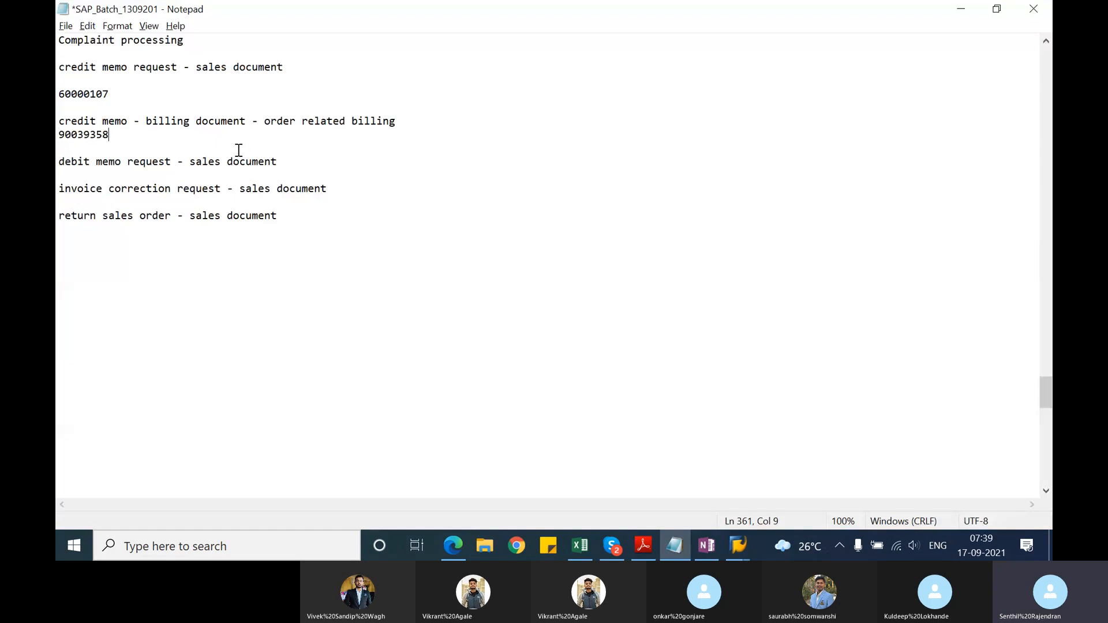
pyautogui.click(416, 121)
pyautogui.press('Return')
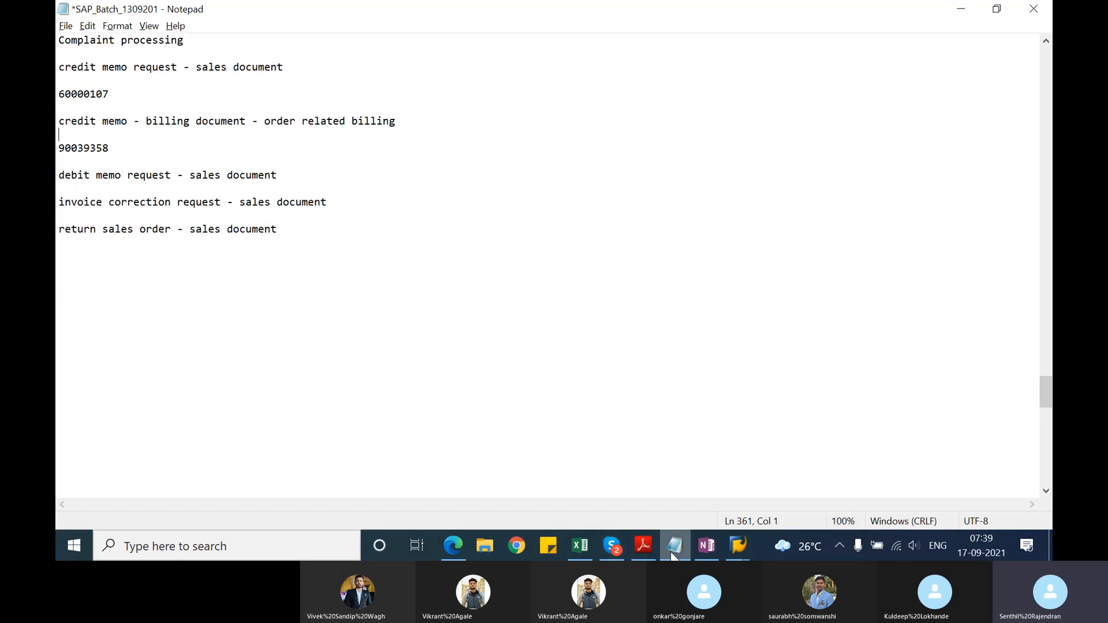
# Step: Switch to the idle SAP session, start transaction VF04, include order-related documents in the selection and leave the billing due list
pyautogui.click(737, 546)
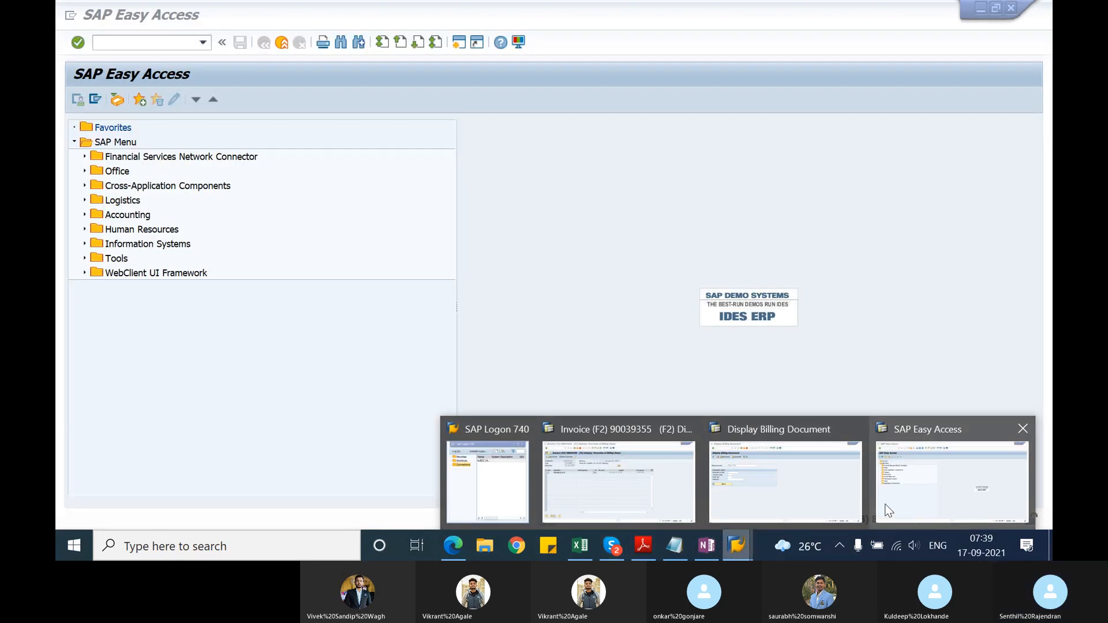
pyautogui.click(877, 507)
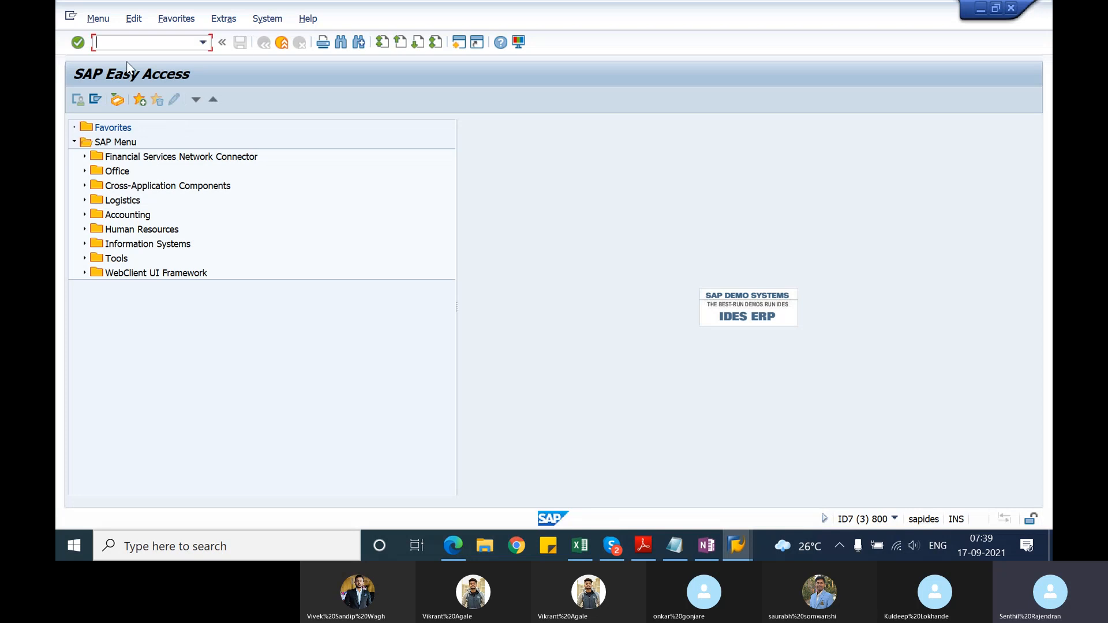
pyautogui.write('vf04')
pyautogui.press('Return')
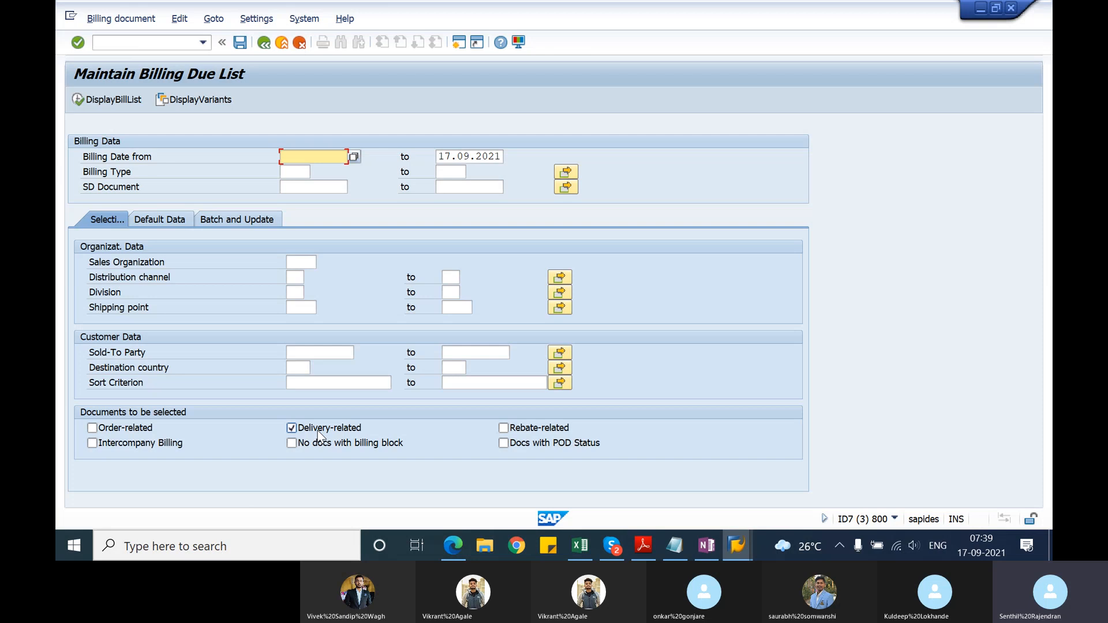
pyautogui.click(91, 428)
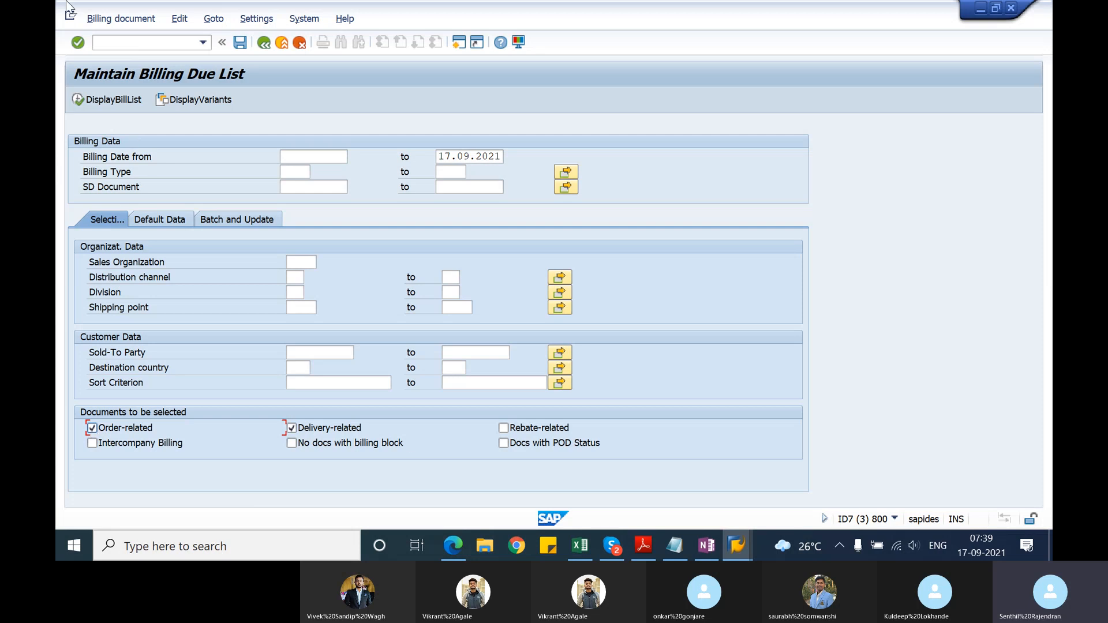
pyautogui.click(264, 43)
# Step: Switch to the Notepad notes and extend the credit memo request line with "- will be created with a billing block"
pyautogui.hotkey('alt', 'Tab')
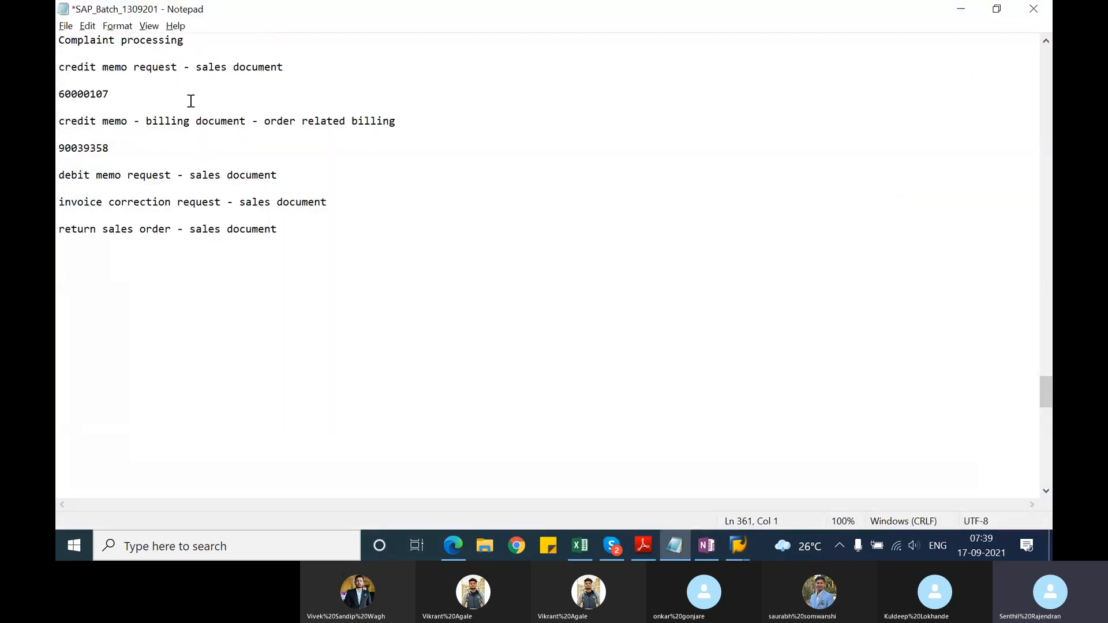
pyautogui.click(322, 65)
pyautogui.write('- will be created wt')
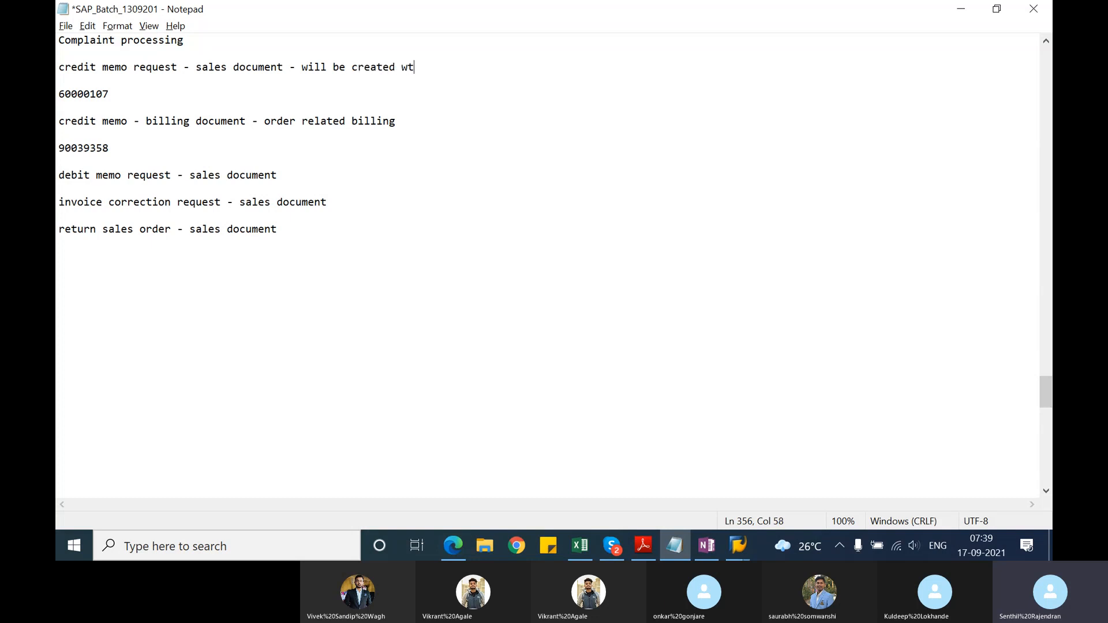
pyautogui.press('BackSpace')
pyautogui.write('ith a billing block')
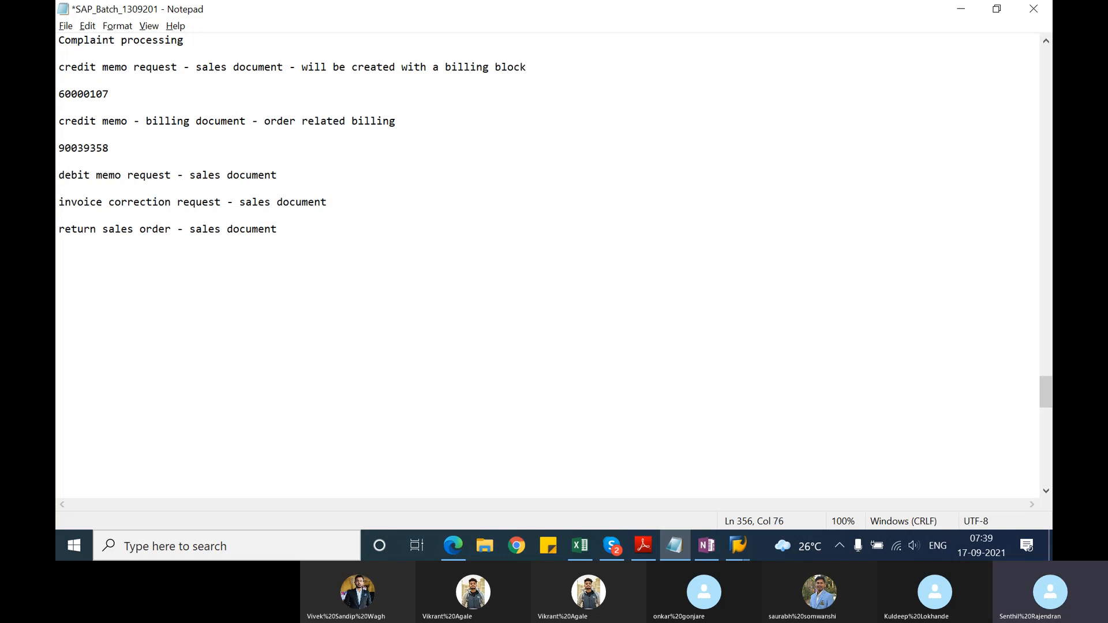
pyautogui.click(308, 175)
# Step: Switch to the SAP session with the credit memo, open its document flow and examine each document from standard order to accounting document
pyautogui.hotkey('alt', 'Tab')
pyautogui.hotkey('alt', 'Tab')
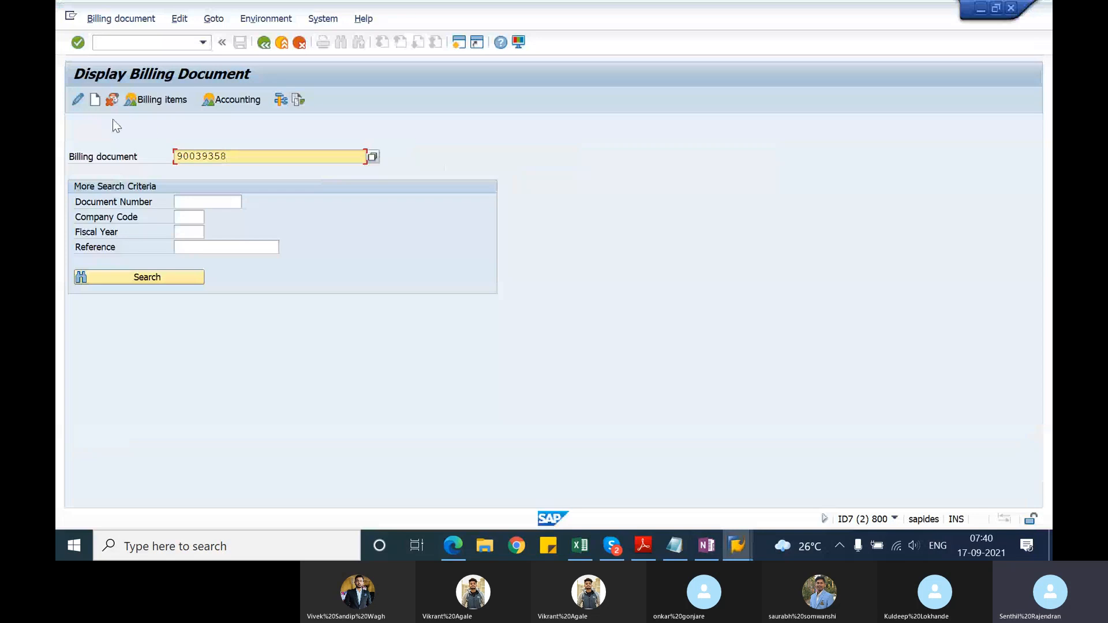
pyautogui.click(298, 100)
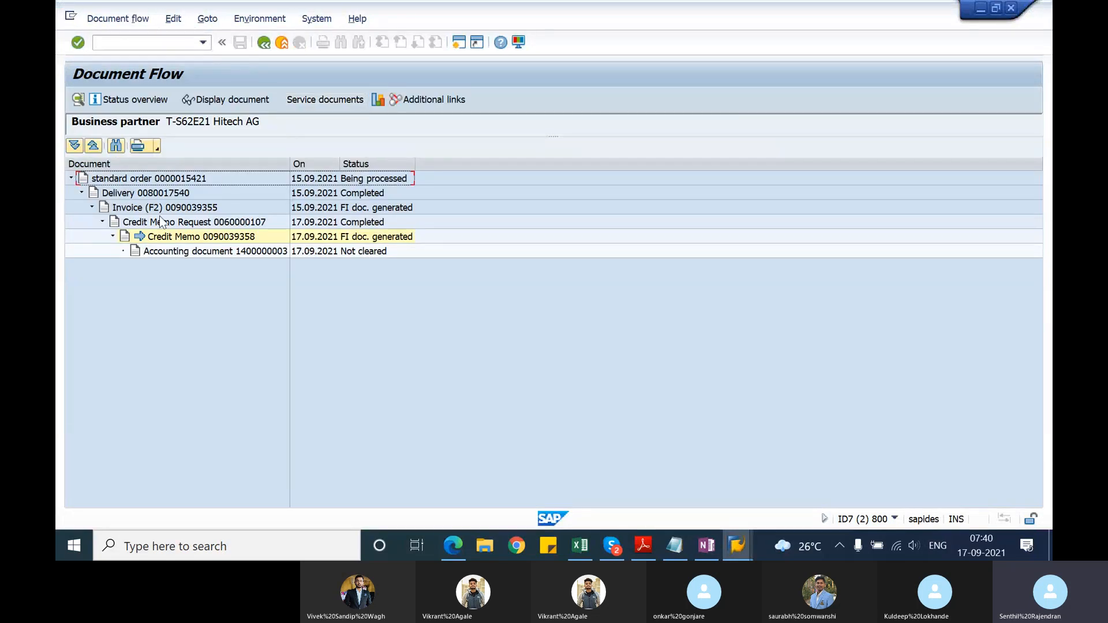
pyautogui.click(188, 180)
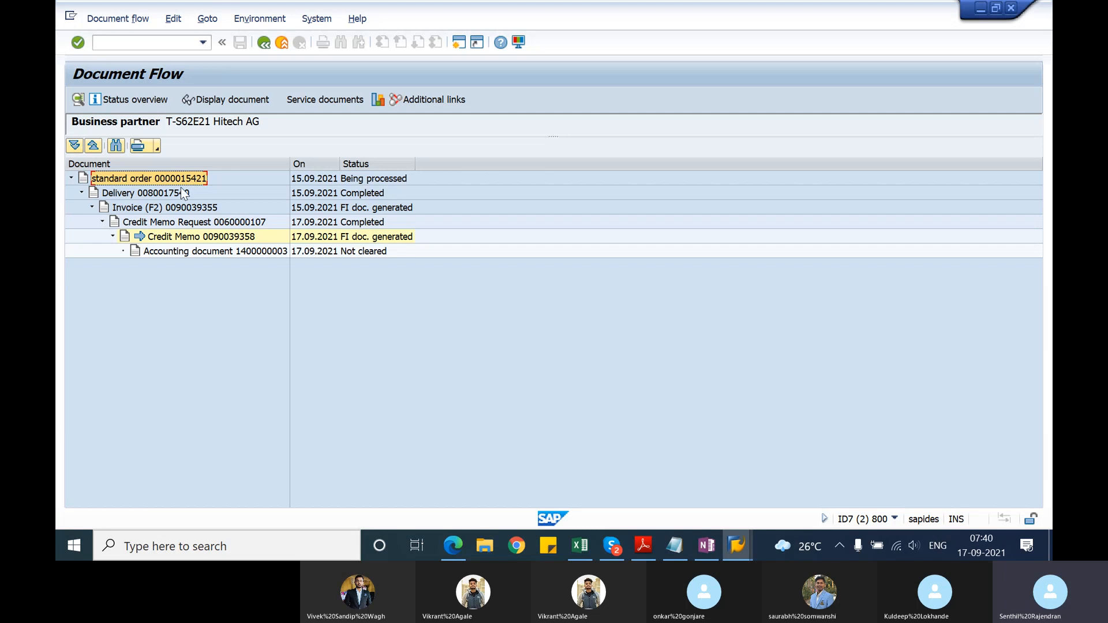
pyautogui.click(179, 192)
pyautogui.click(190, 211)
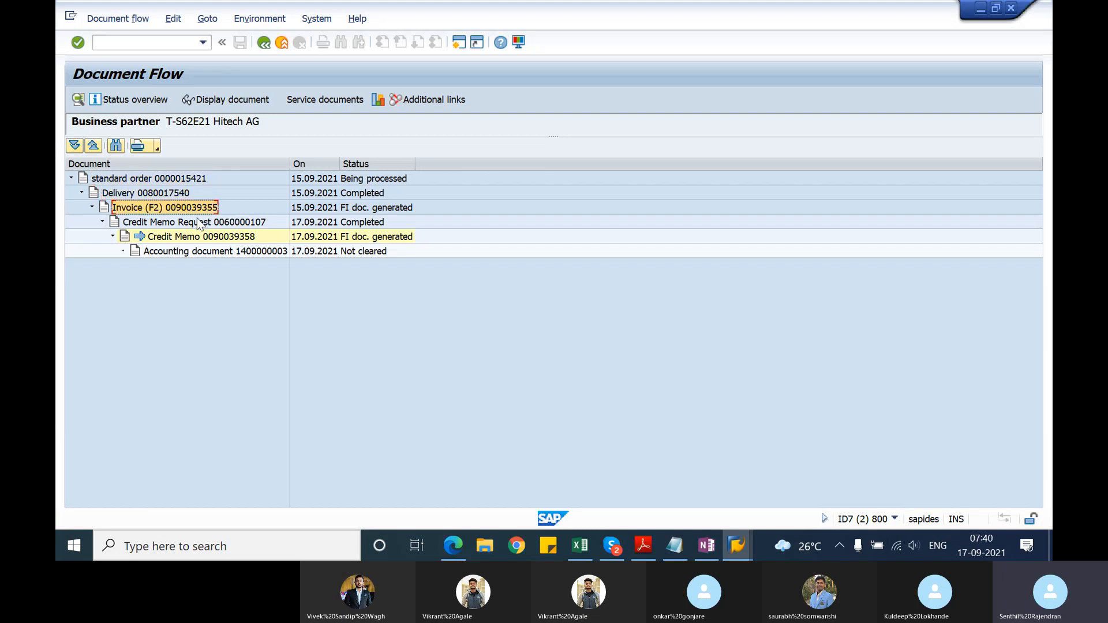
pyautogui.click(206, 225)
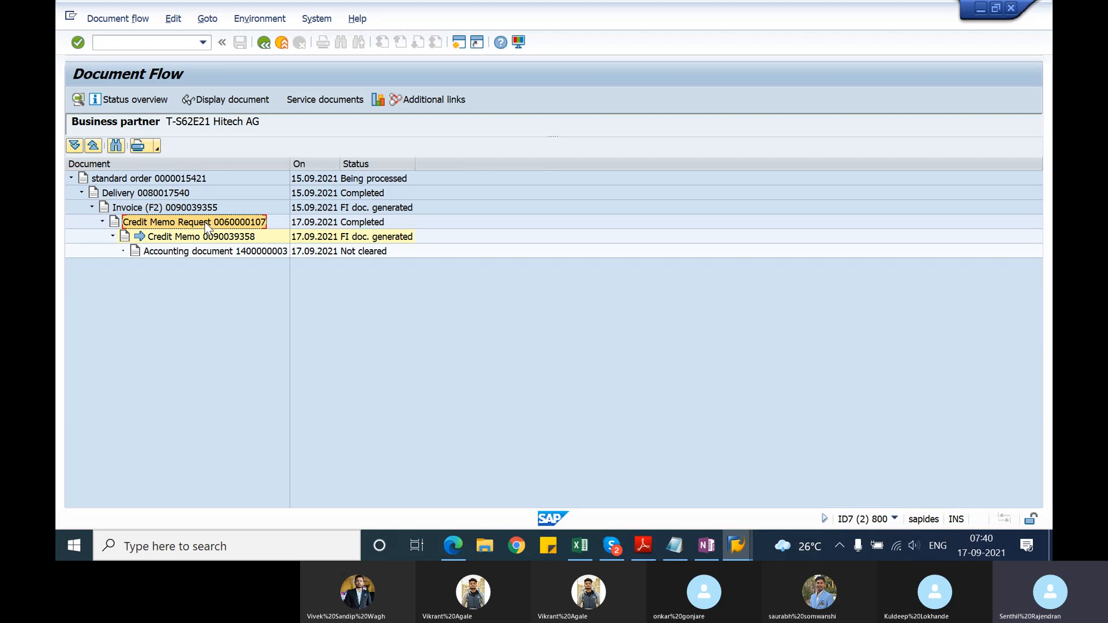
pyautogui.click(209, 237)
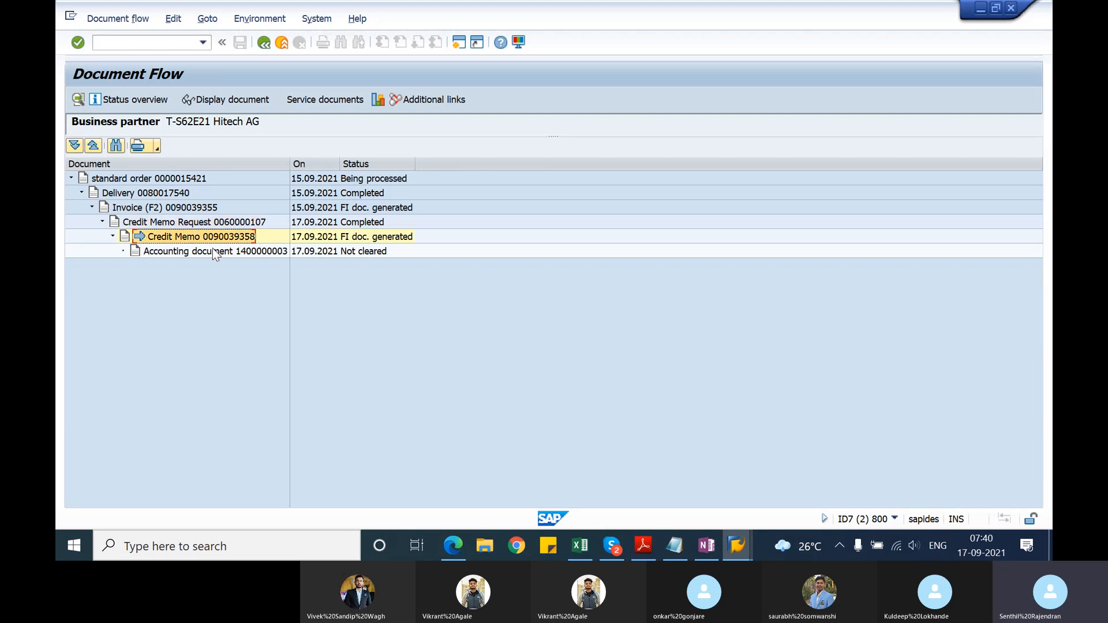
pyautogui.click(212, 251)
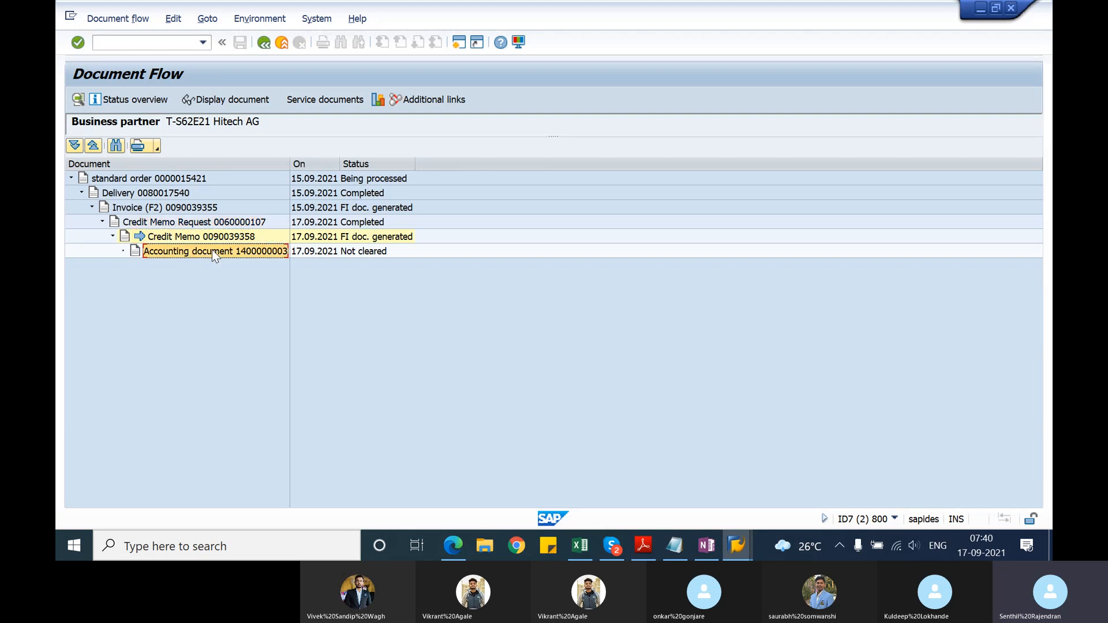
# Step: Display the credit memo's accounting document to examine its postings, leave the display and switch back to the Notepad notes
pyautogui.click(247, 100)
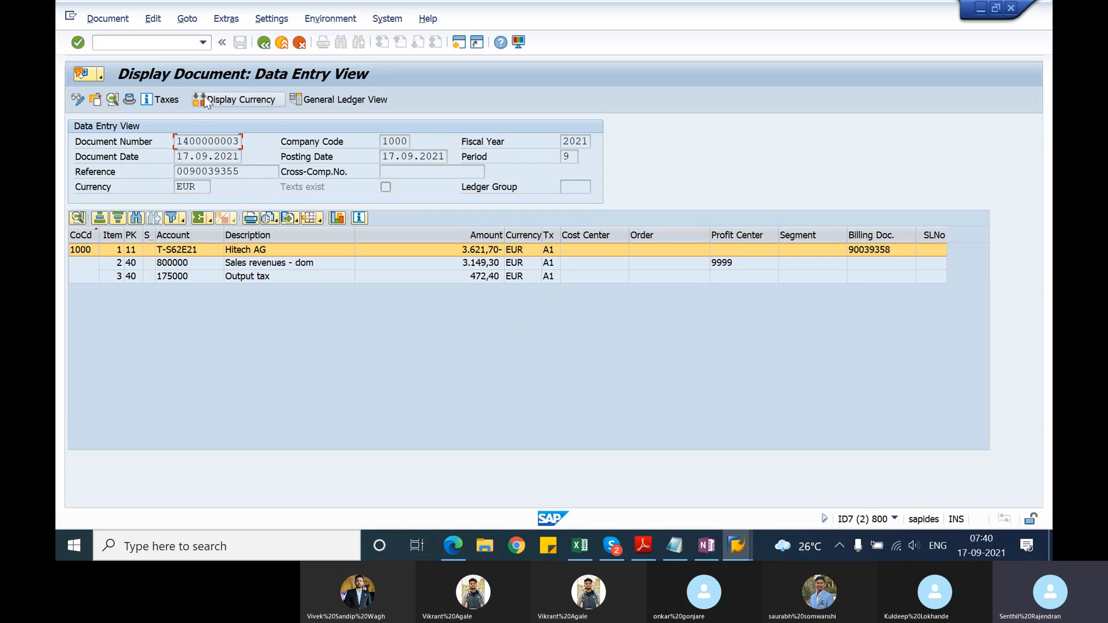
pyautogui.click(264, 46)
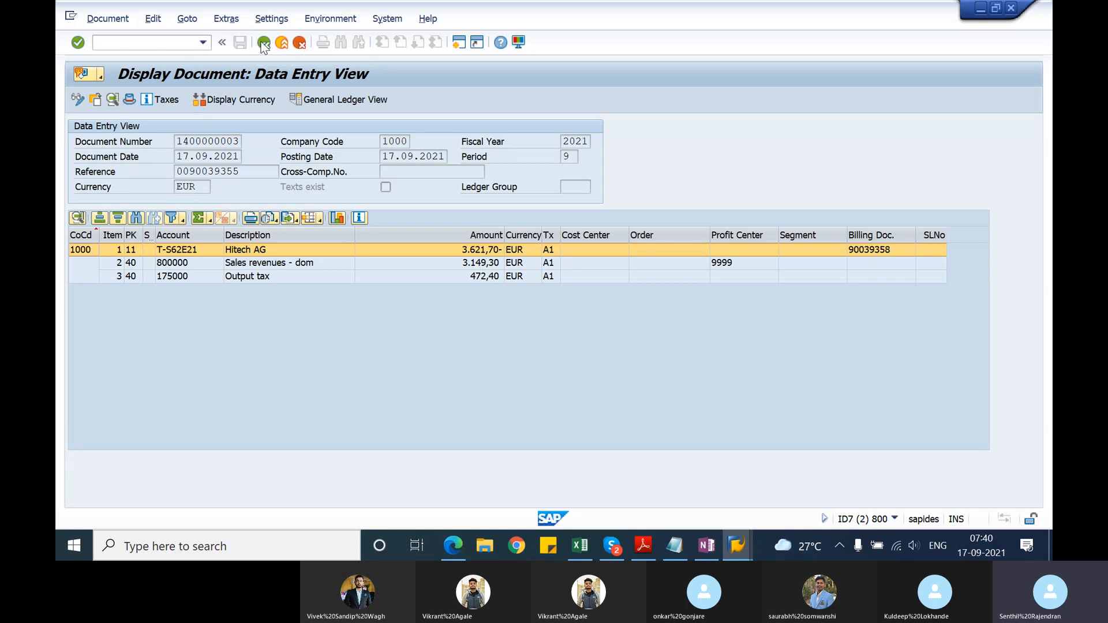
pyautogui.click(262, 45)
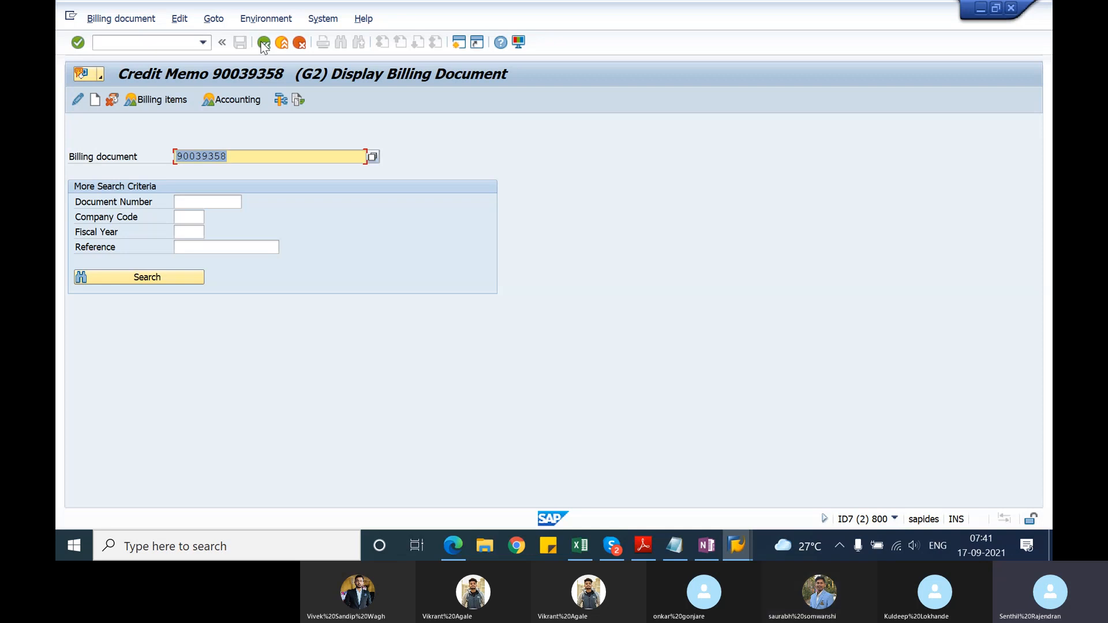
pyautogui.hotkey('alt', 'Tab')
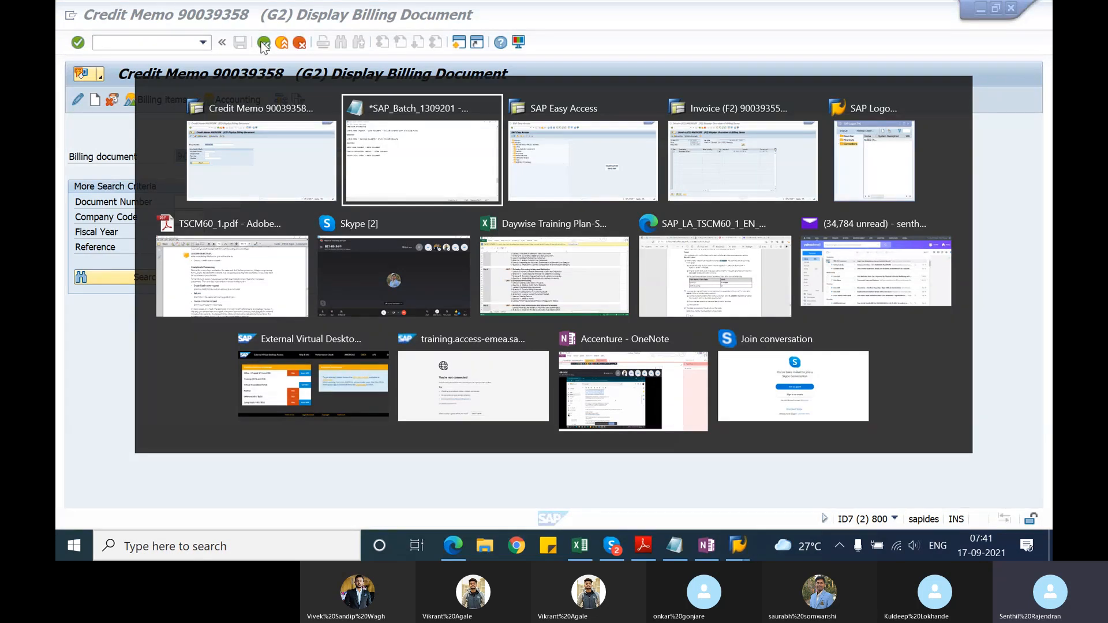
# Step: Switch to the SAP session showing the invoice, leave the document, start the Create Sales Order transaction and enter order type DR
pyautogui.hotkey('alt', 'Tab')
pyautogui.hotkey('alt', 'Tab')
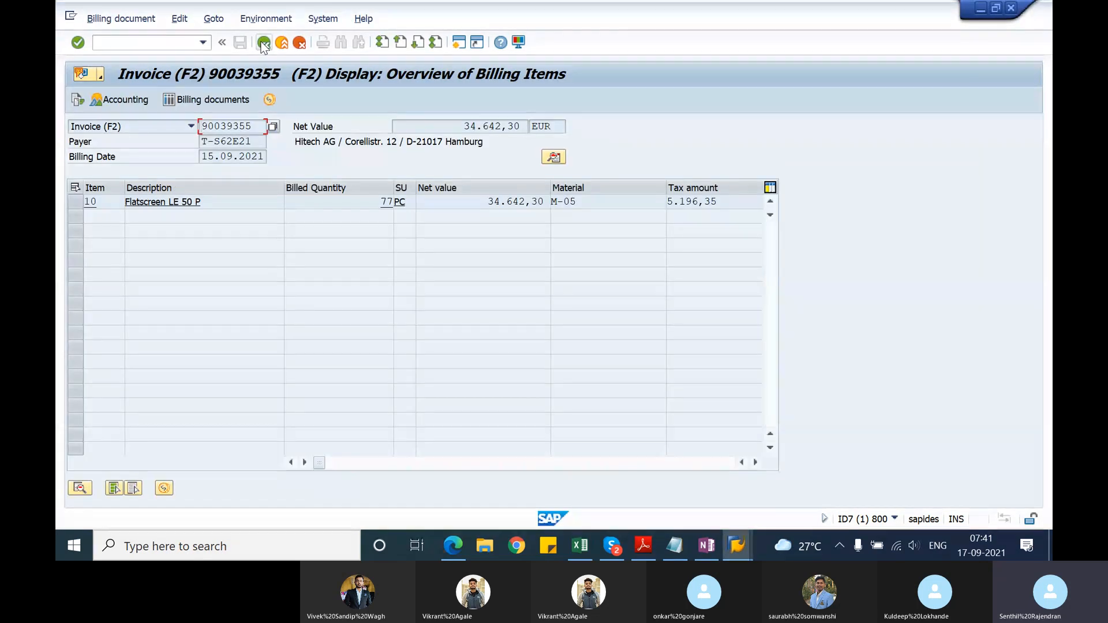
pyautogui.click(263, 43)
pyautogui.click(151, 42)
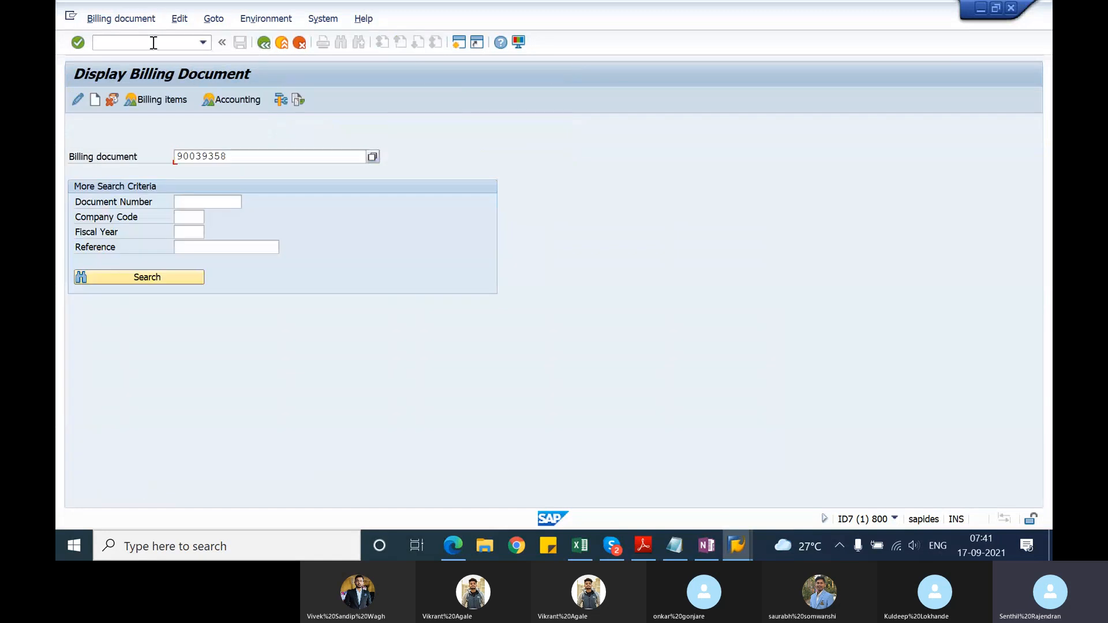
pyautogui.write('/nvf03')
pyautogui.press('Return')
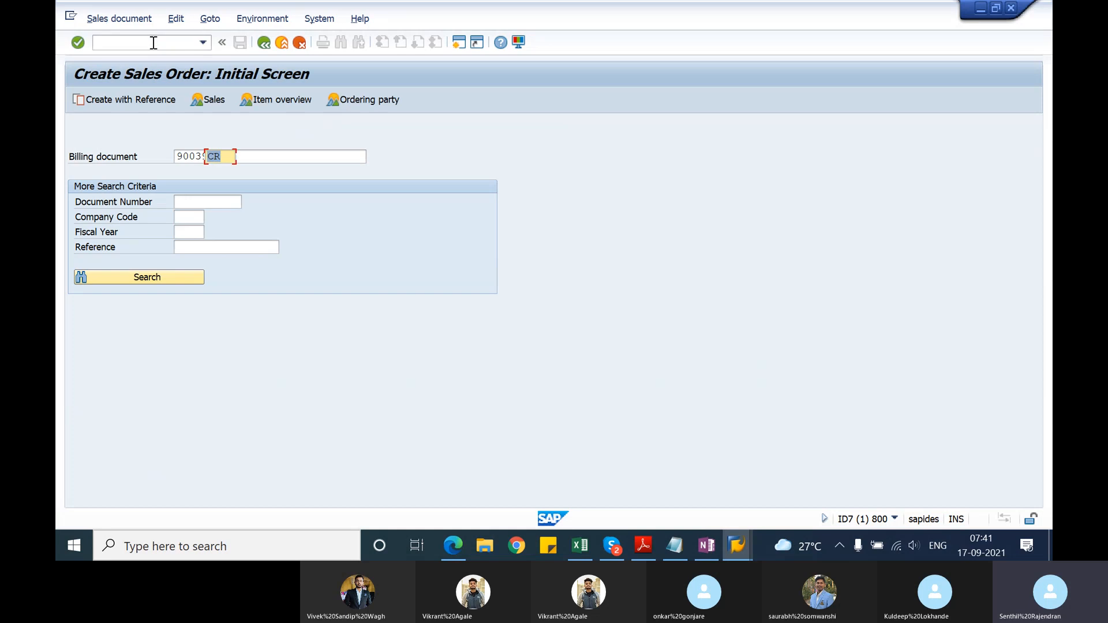
pyautogui.write('DR')
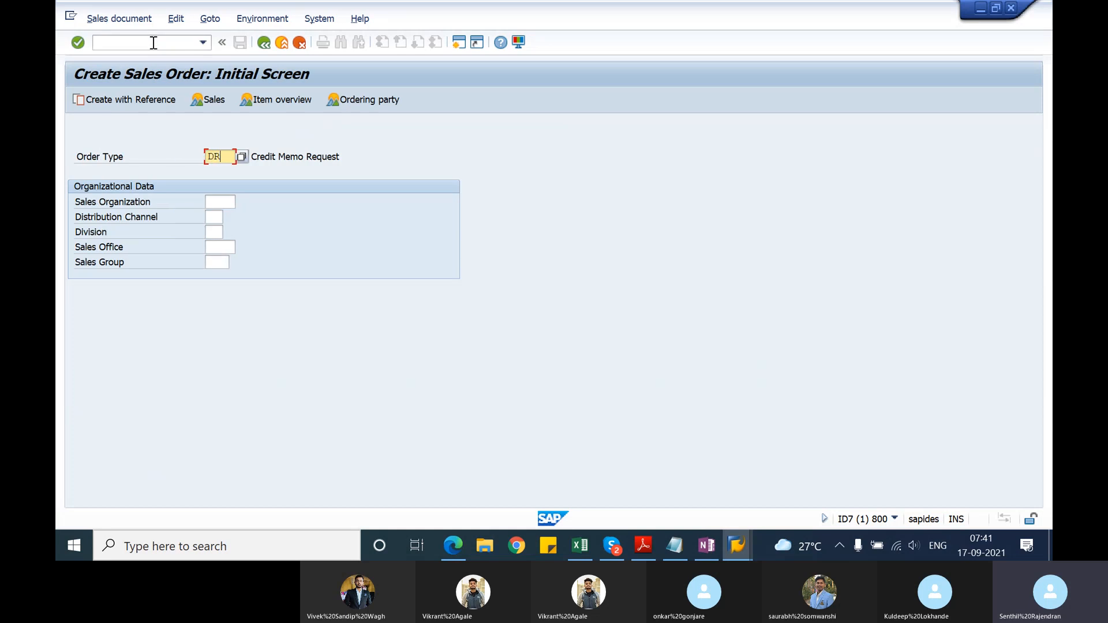
# Step: In the Notepad notes, add "CR -" to the credit memo request line and "DR -" to the debit memo request line
pyautogui.hotkey('alt', 'Tab')
pyautogui.hotkey('alt', 'Tab')
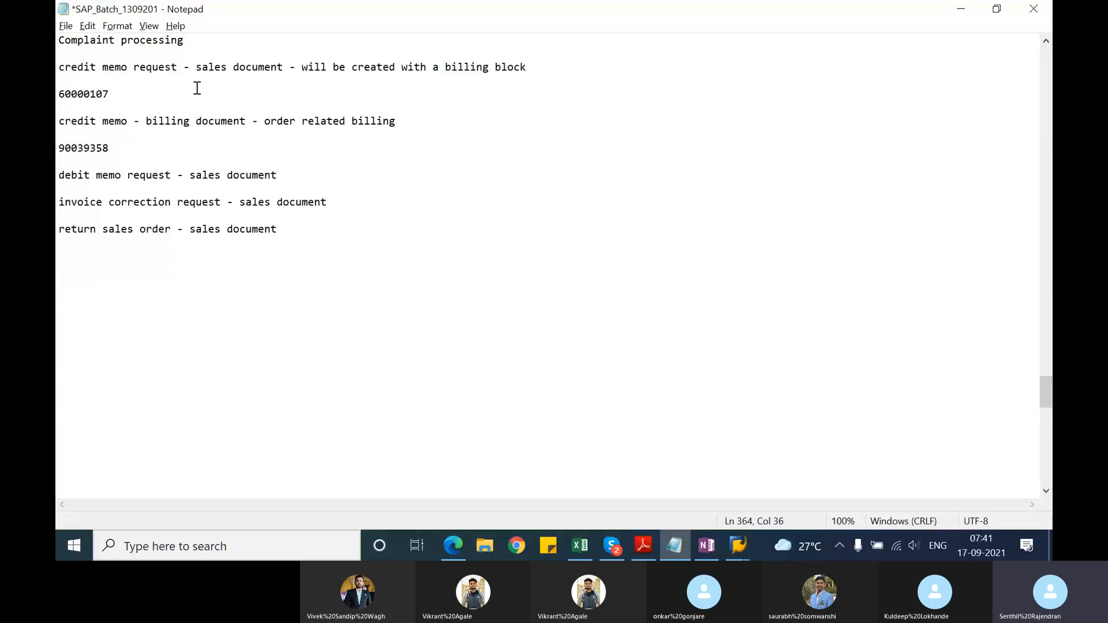
pyautogui.click(196, 67)
pyautogui.write('CR -')
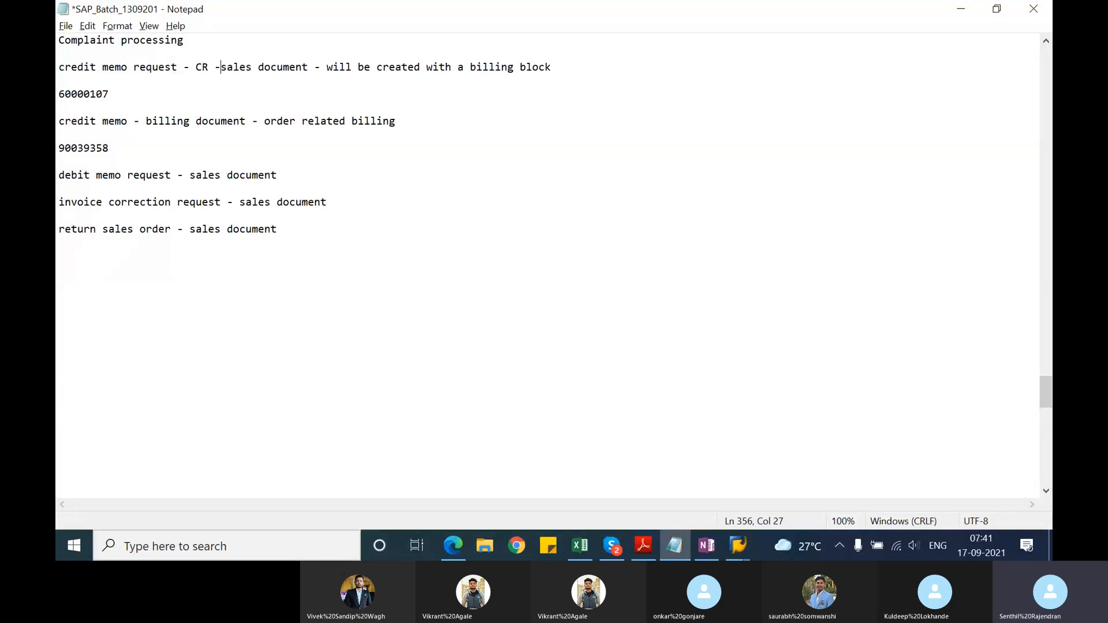
pyautogui.click(285, 172)
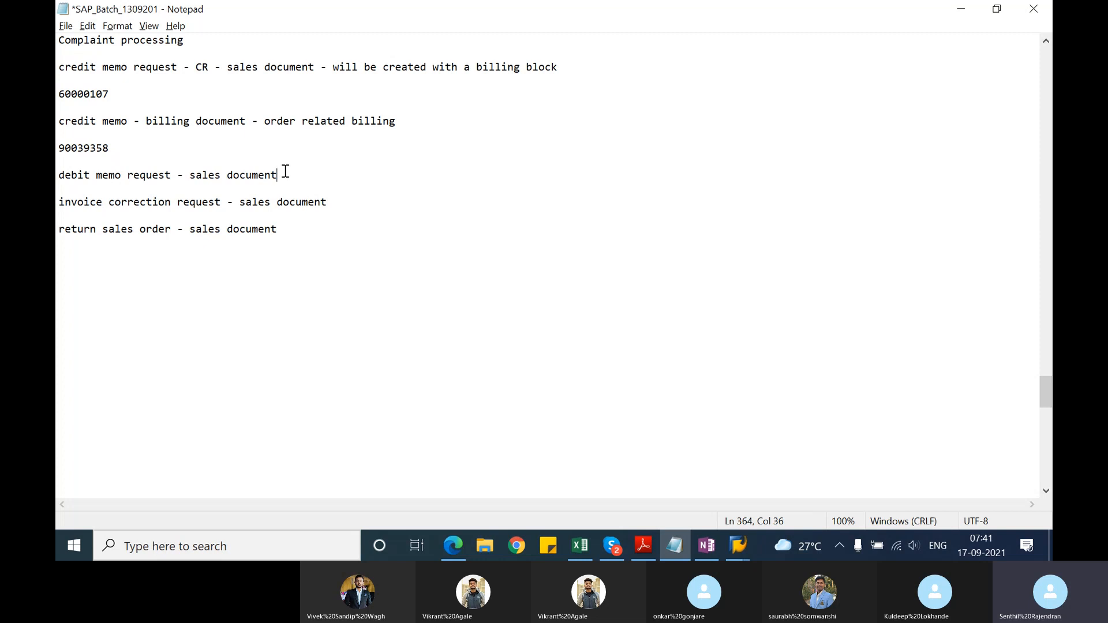
pyautogui.click(190, 175)
pyautogui.write('DR -')
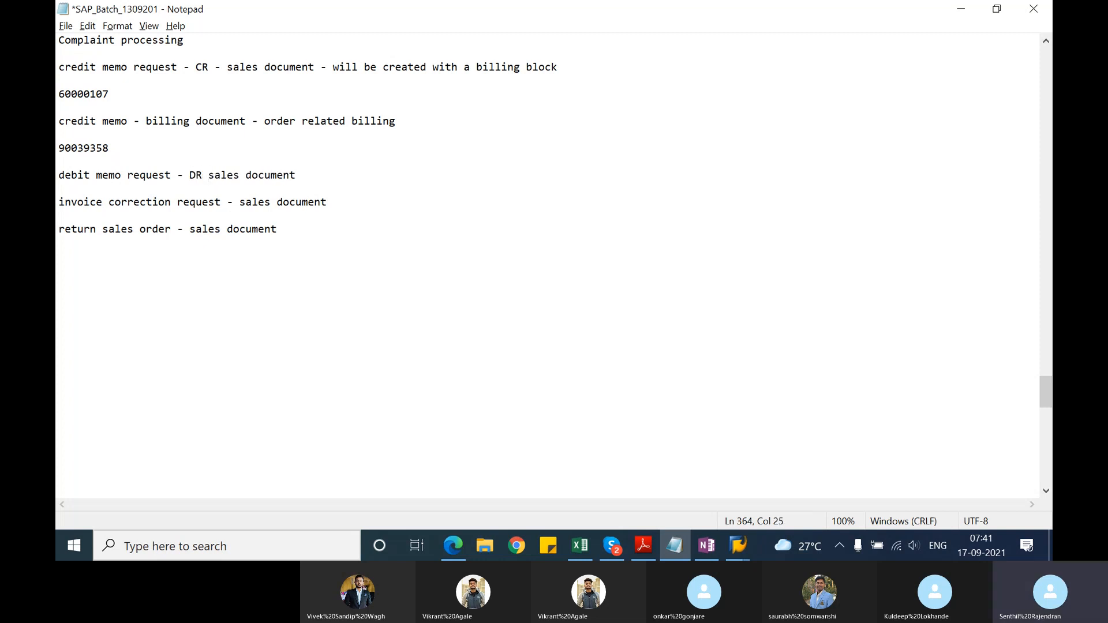
# Step: Switch back to the Create Sales Order session and create the DR document with reference to the billing document, acknowledging the existing credit memos
pyautogui.hotkey('alt', 'Tab')
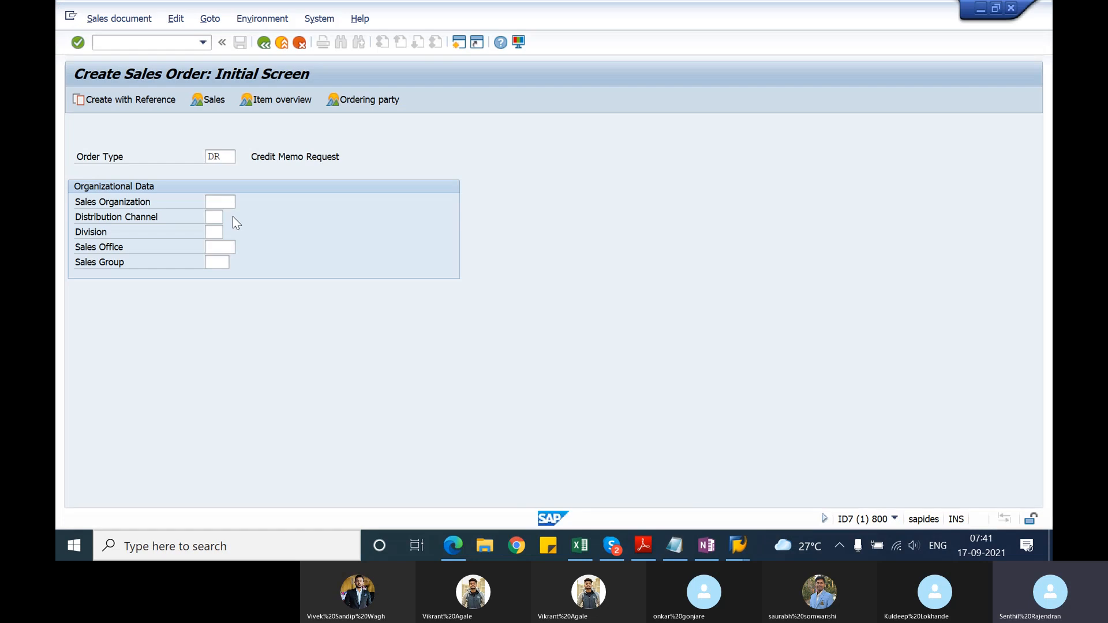
pyautogui.write('DR')
pyautogui.click(162, 103)
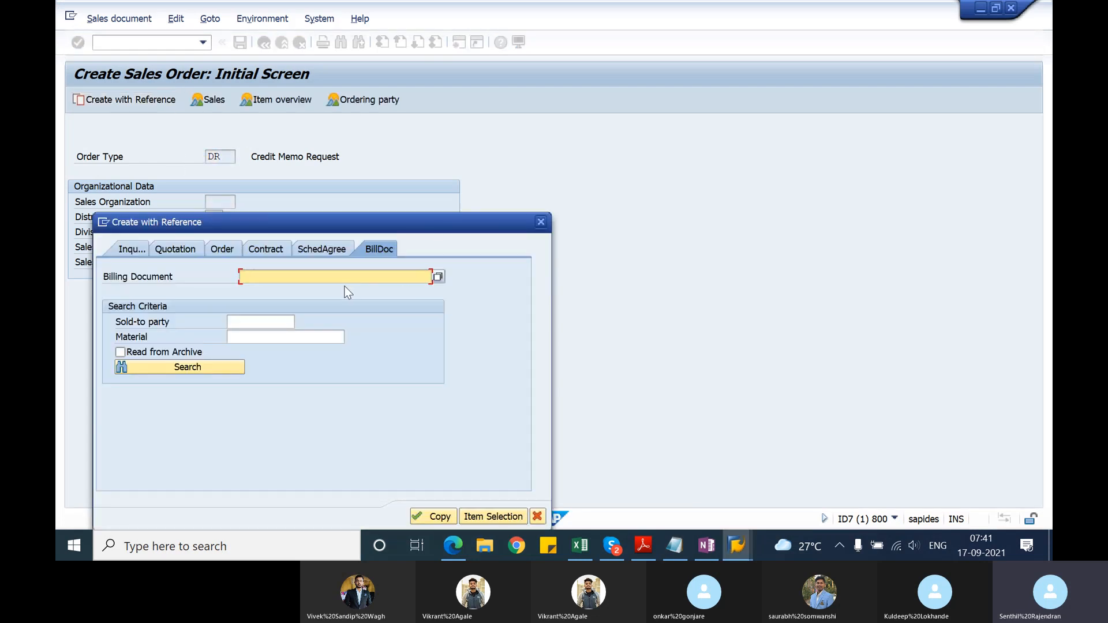
pyautogui.click(347, 293)
pyautogui.click(430, 522)
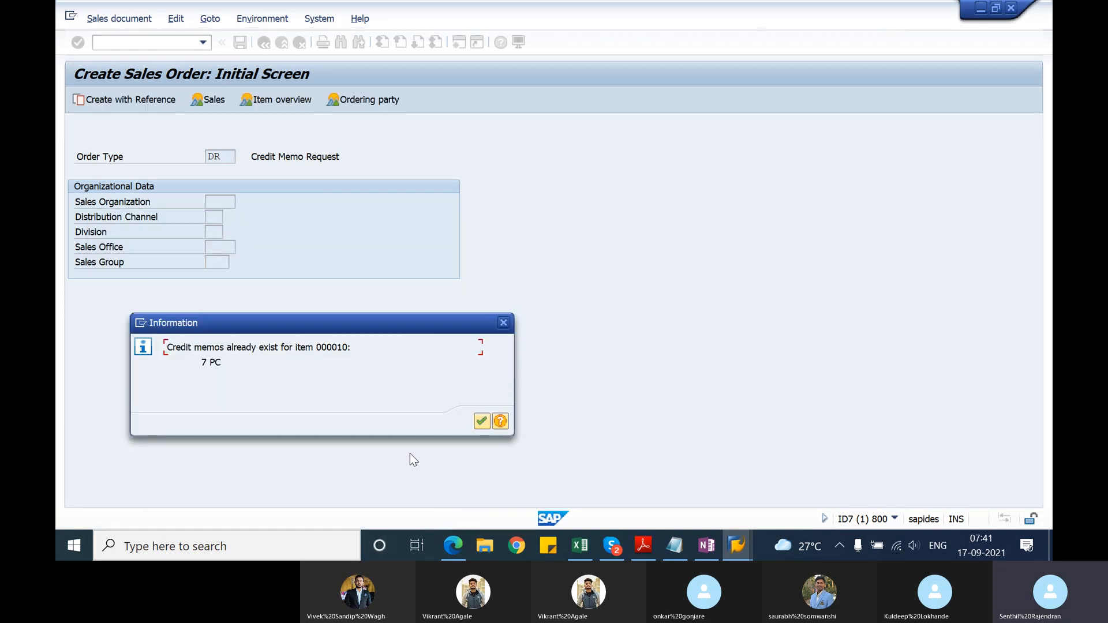
pyautogui.click(480, 422)
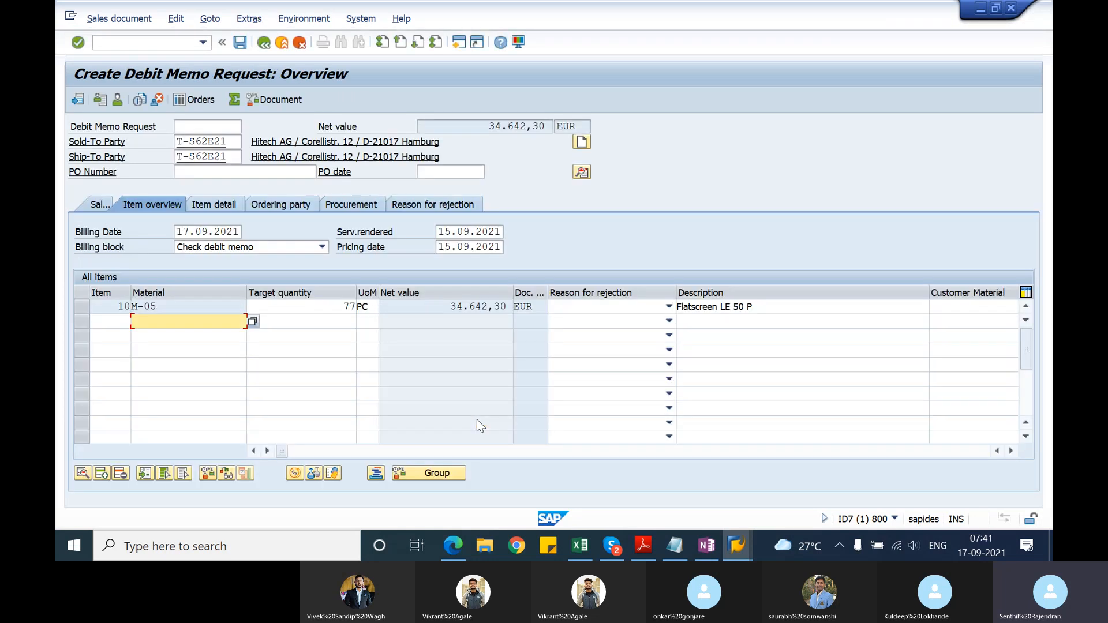
# Step: Set the target quantity of item 10, material M-05, to 7 PC
pyautogui.click(348, 306)
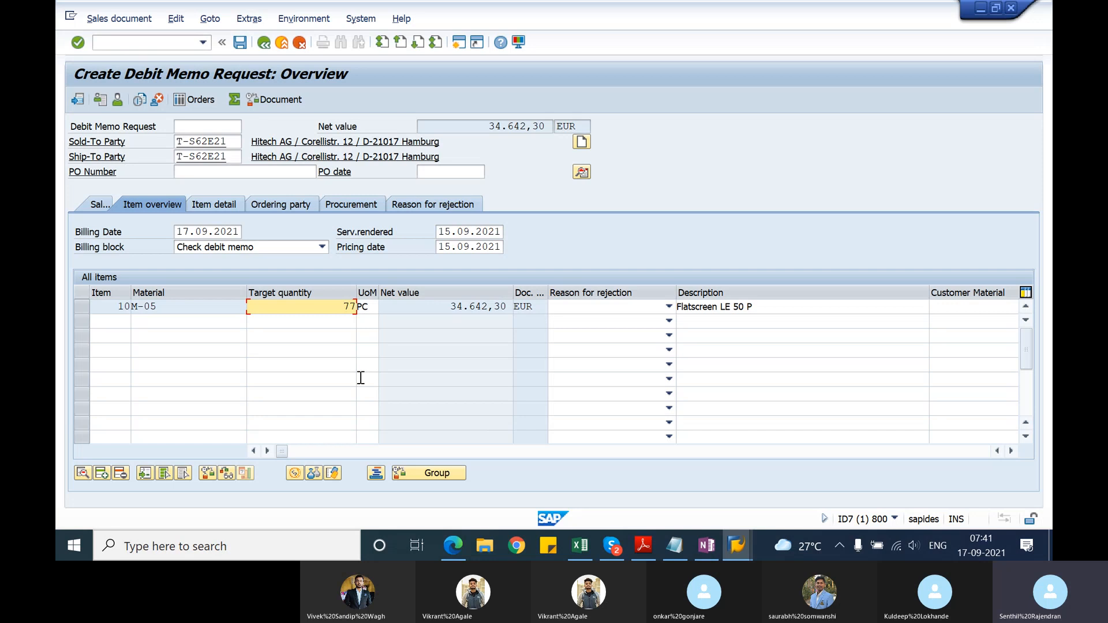
pyautogui.press('Delete')
pyautogui.press('Return')
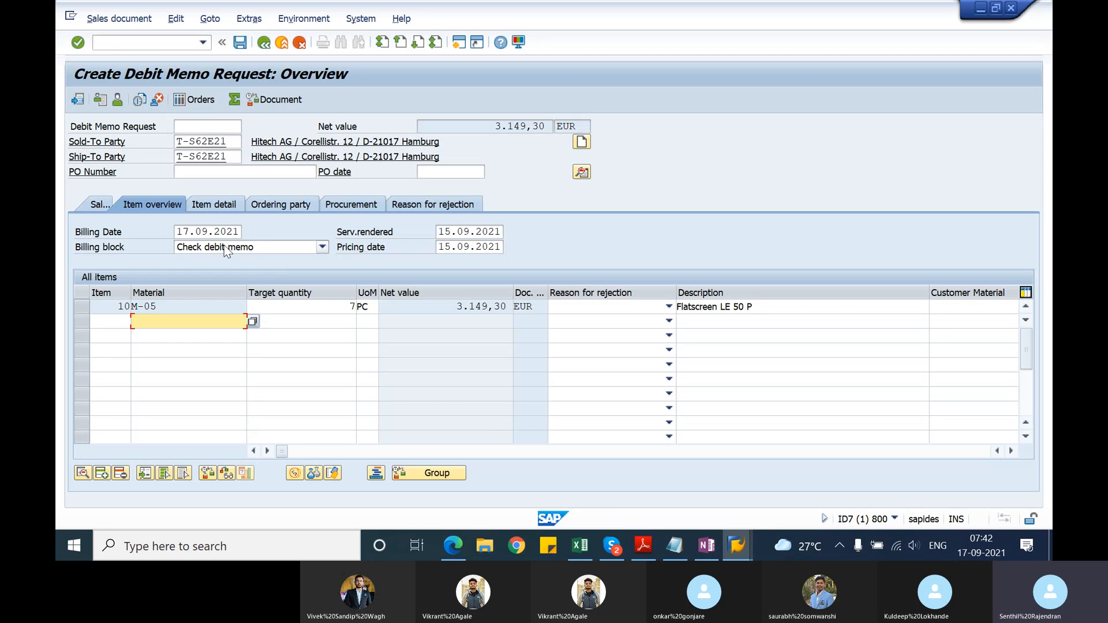
# Step: Enter testdebitmemoprocess as the debit memo request's PO number, adapting the earlier testcreditmemoprocess entry
pyautogui.click(252, 171)
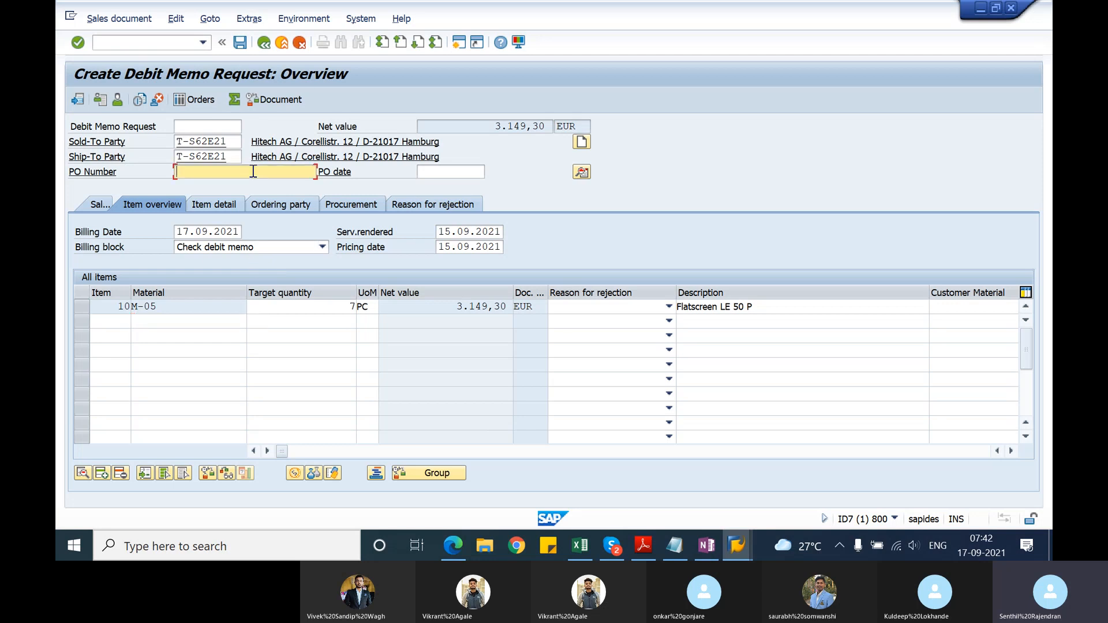
pyautogui.press('Down')
pyautogui.press('Return')
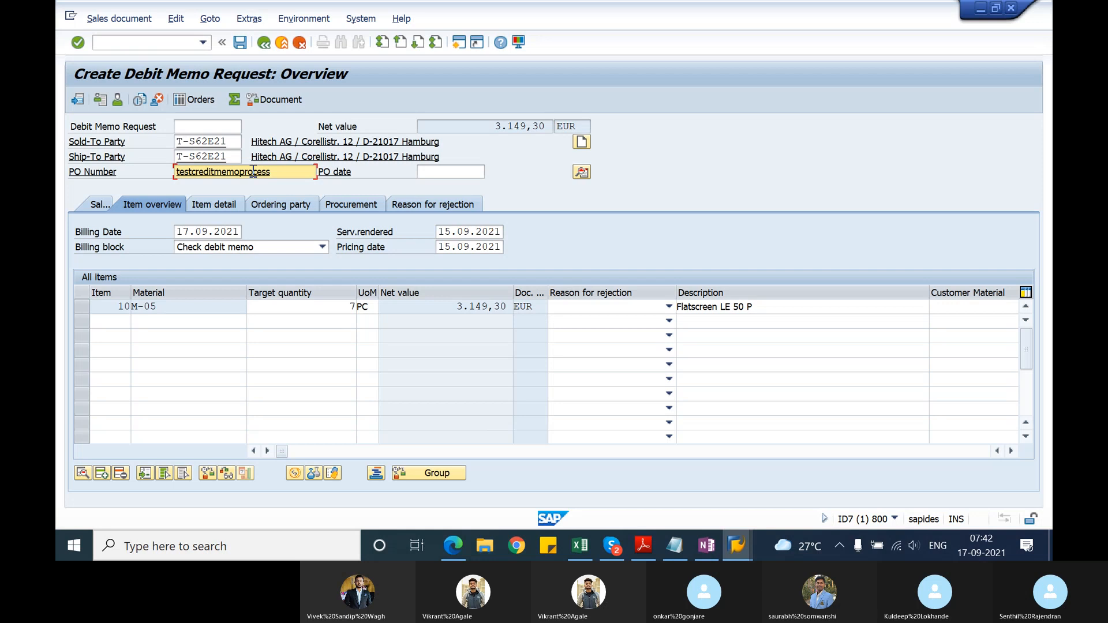
pyautogui.press('BackSpace')
pyautogui.press('BackSpace')
pyautogui.press('BackSpace')
pyautogui.press('BackSpace')
pyautogui.write('deb')
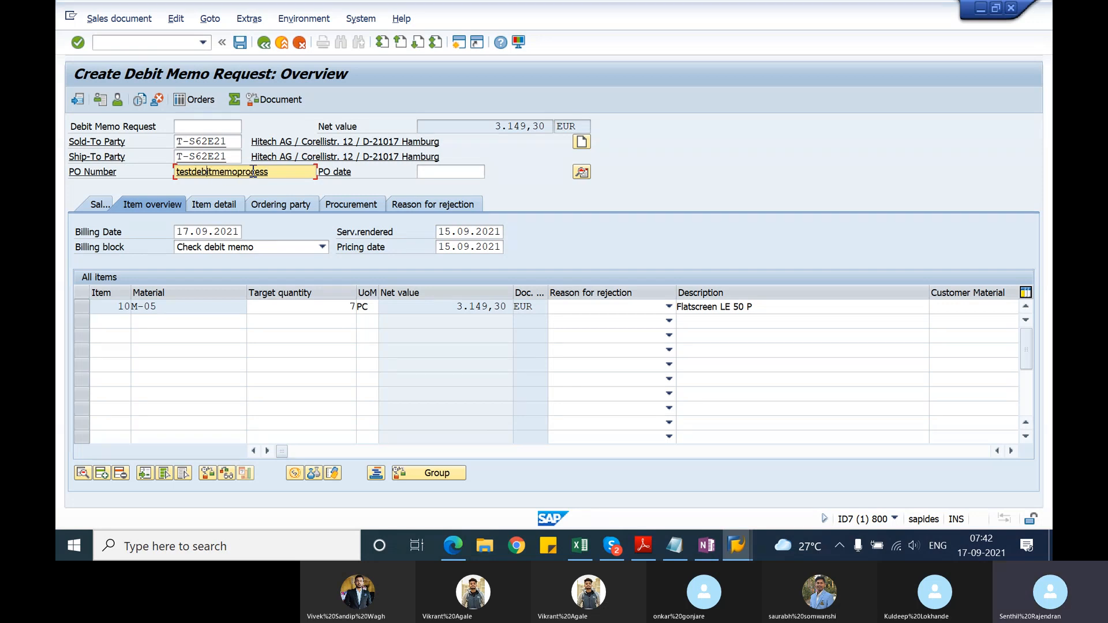
pyautogui.press('Return')
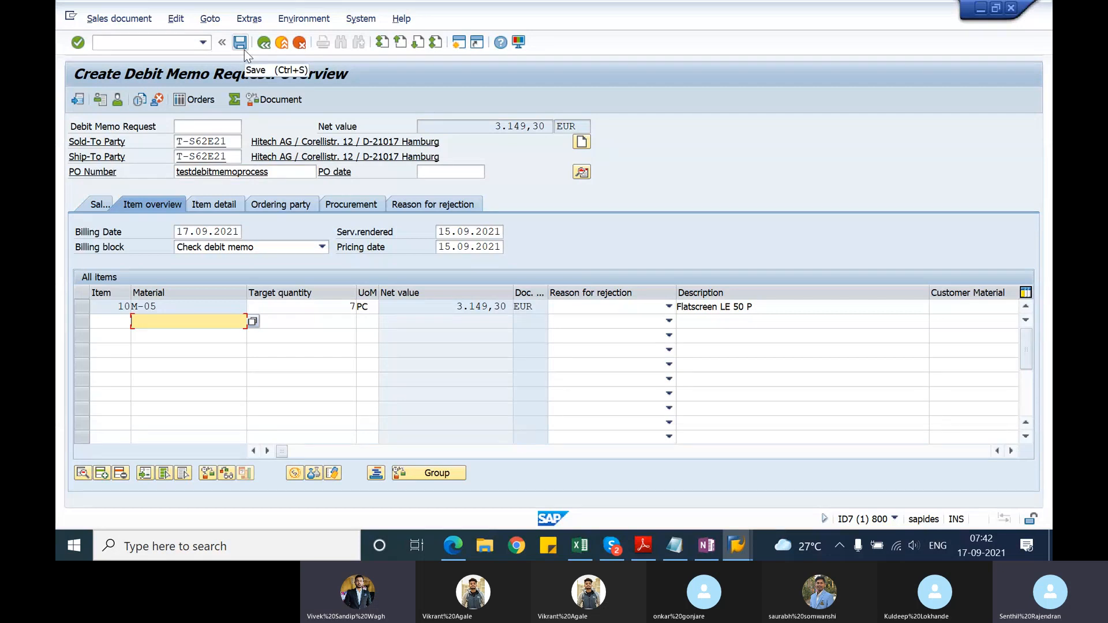
# Step: Clear the billing block, try to save the debit memo request and choose to edit the incomplete document
pyautogui.click(322, 247)
pyautogui.click(262, 434)
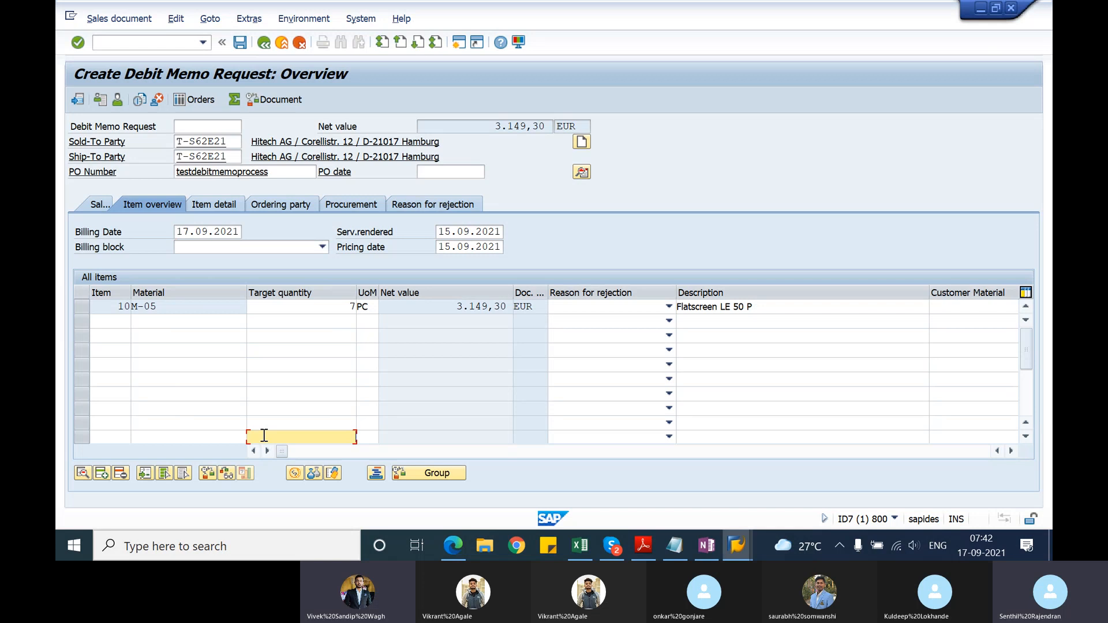
pyautogui.click(240, 45)
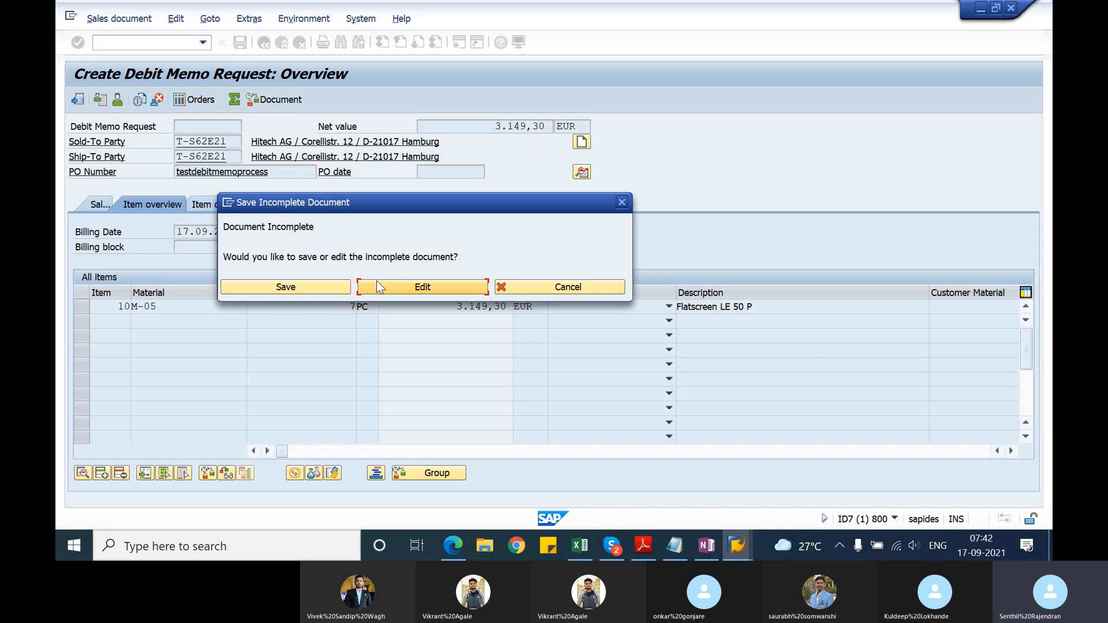
pyautogui.click(377, 284)
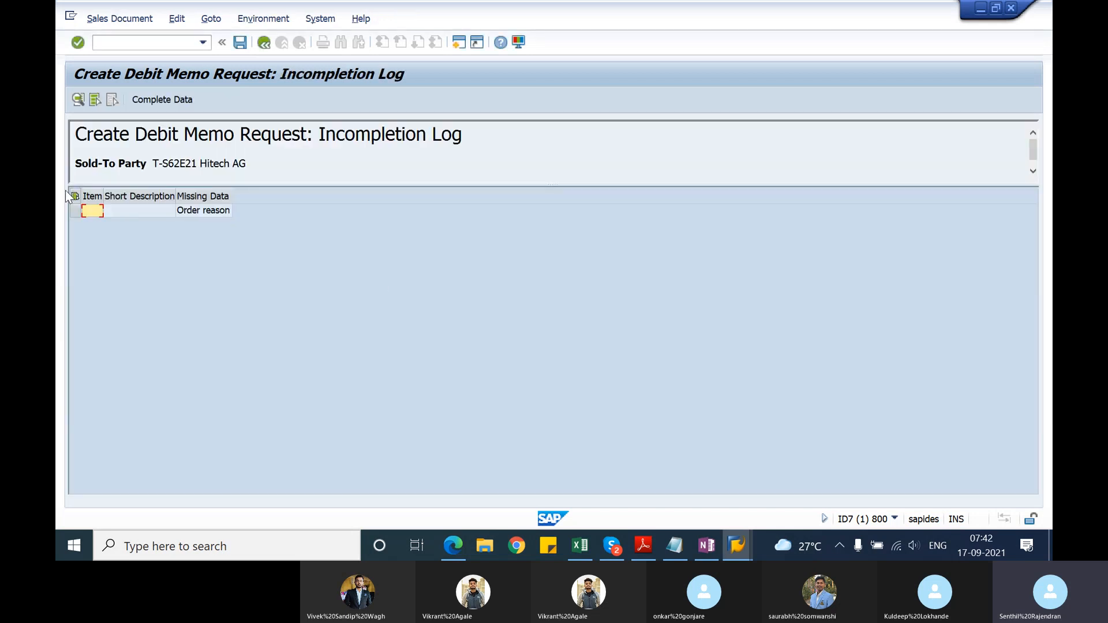
# Step: Complete the missing order reason from the incompletion log with Sales call and return to the debit memo request overview
pyautogui.click(74, 210)
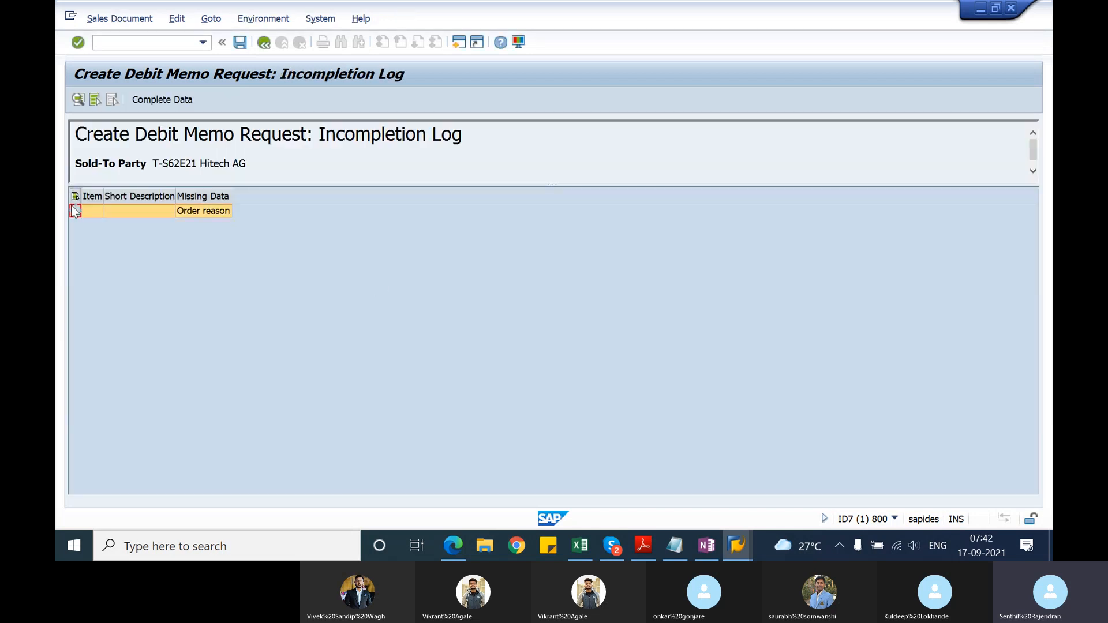
pyautogui.click(164, 99)
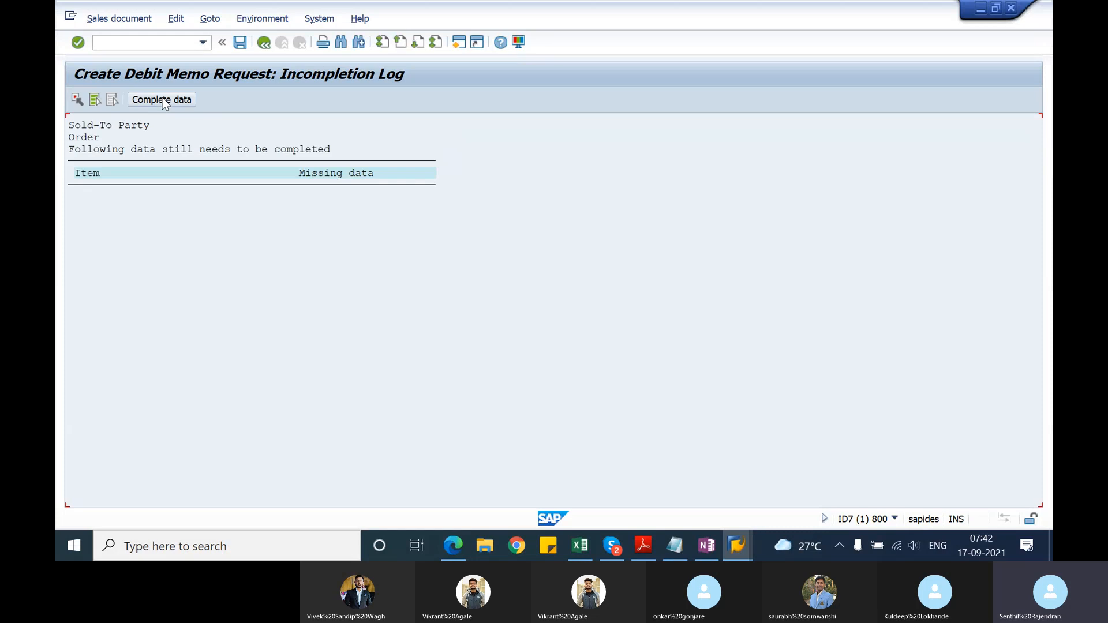
pyautogui.click(181, 97)
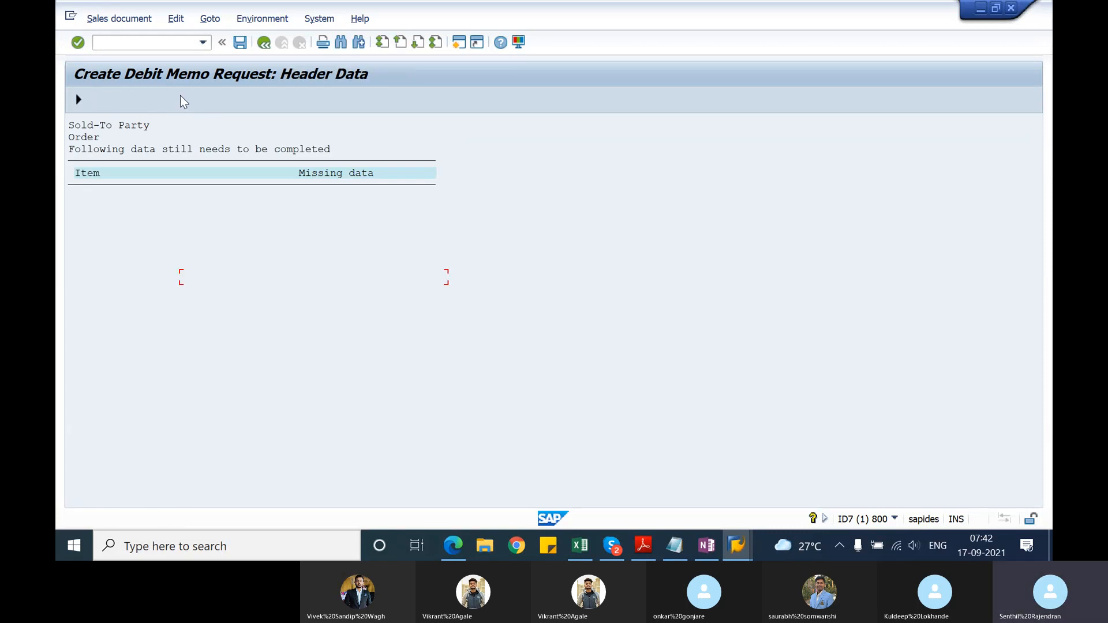
pyautogui.click(261, 278)
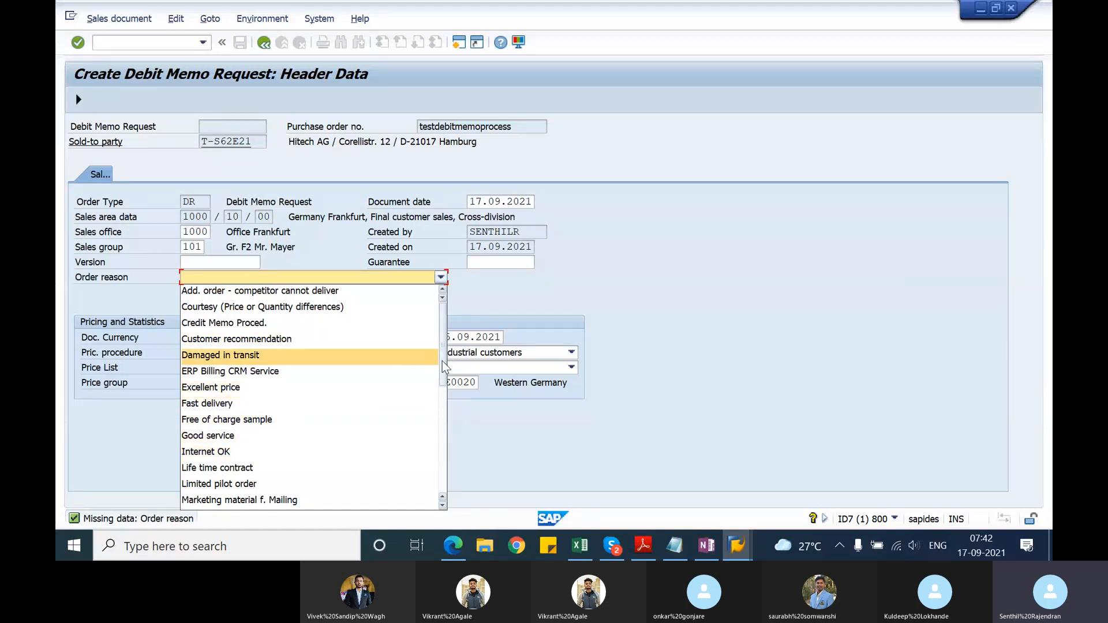
pyautogui.moveTo(442, 361); pyautogui.dragTo(433, 438)
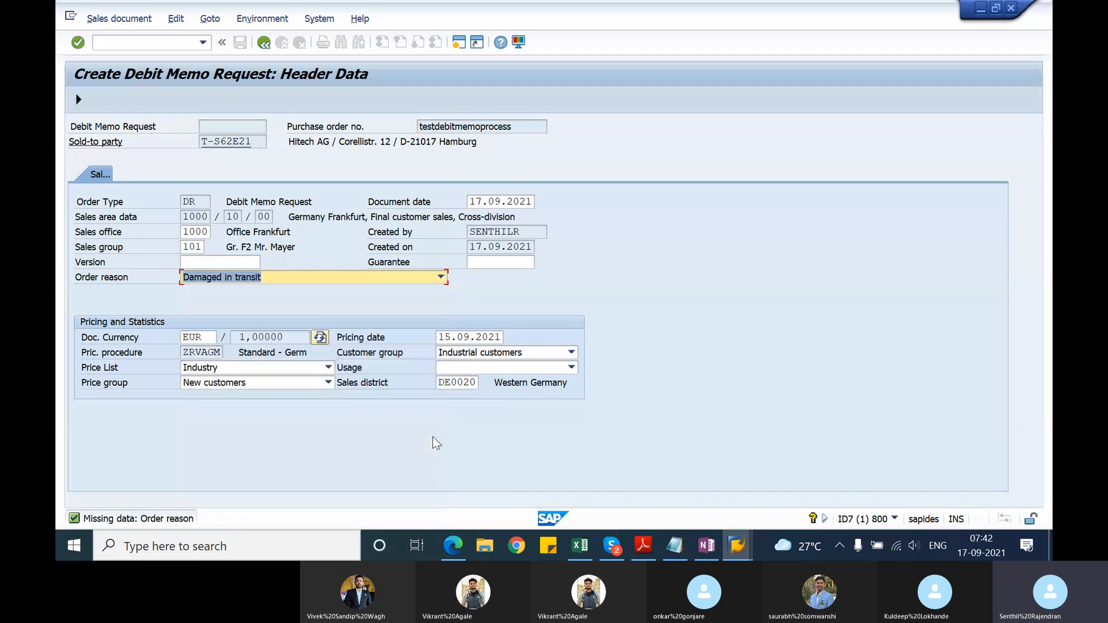
pyautogui.click(441, 277)
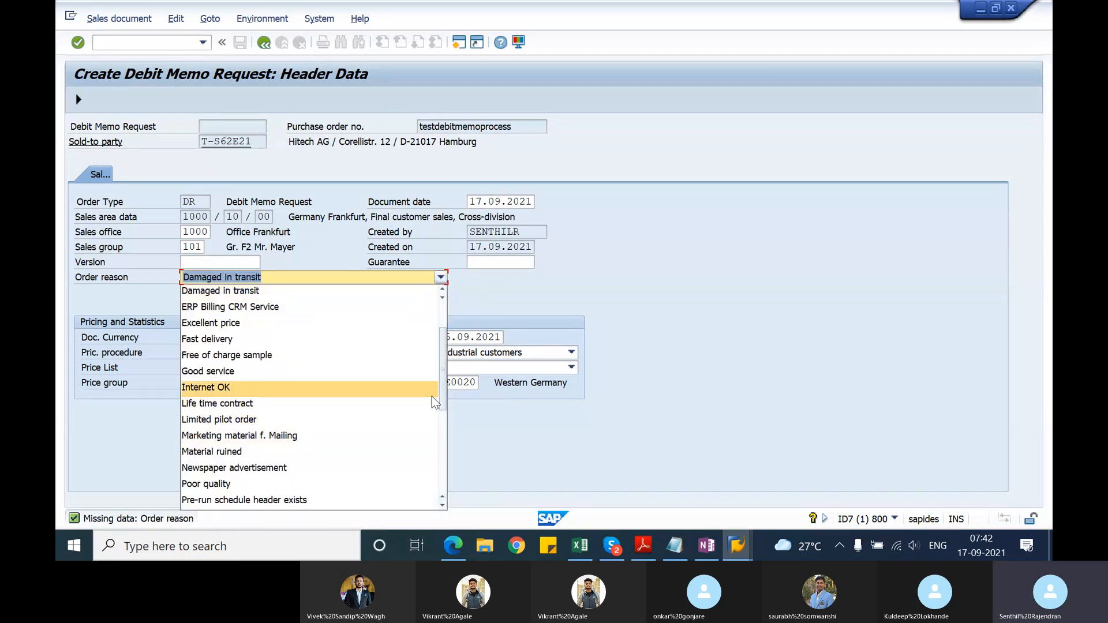
pyautogui.moveTo(442, 401); pyautogui.dragTo(439, 469)
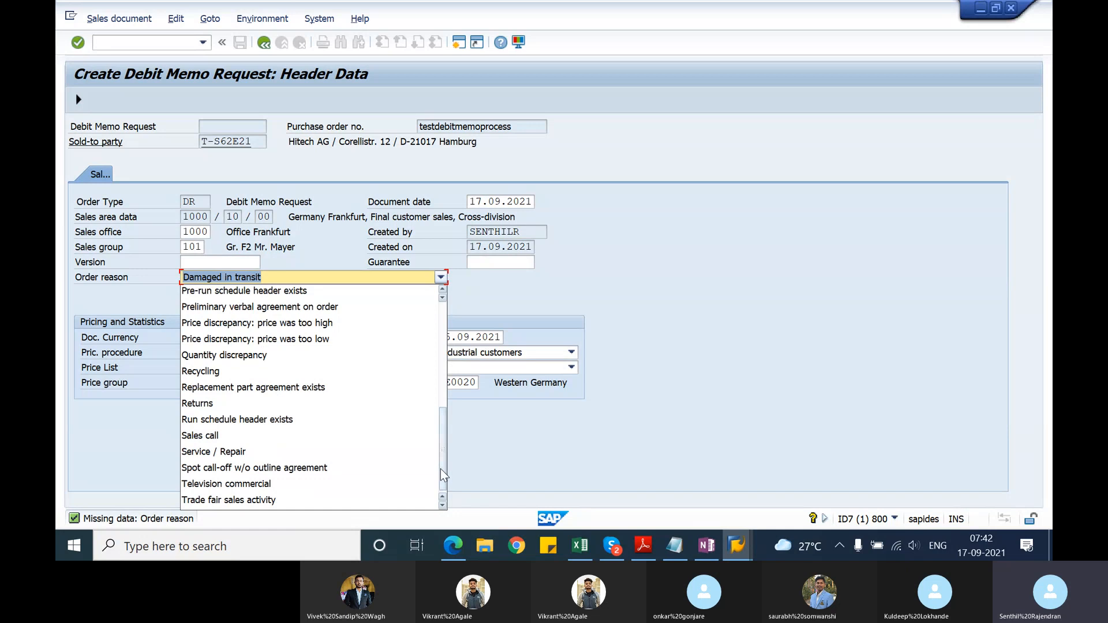
pyautogui.click(234, 432)
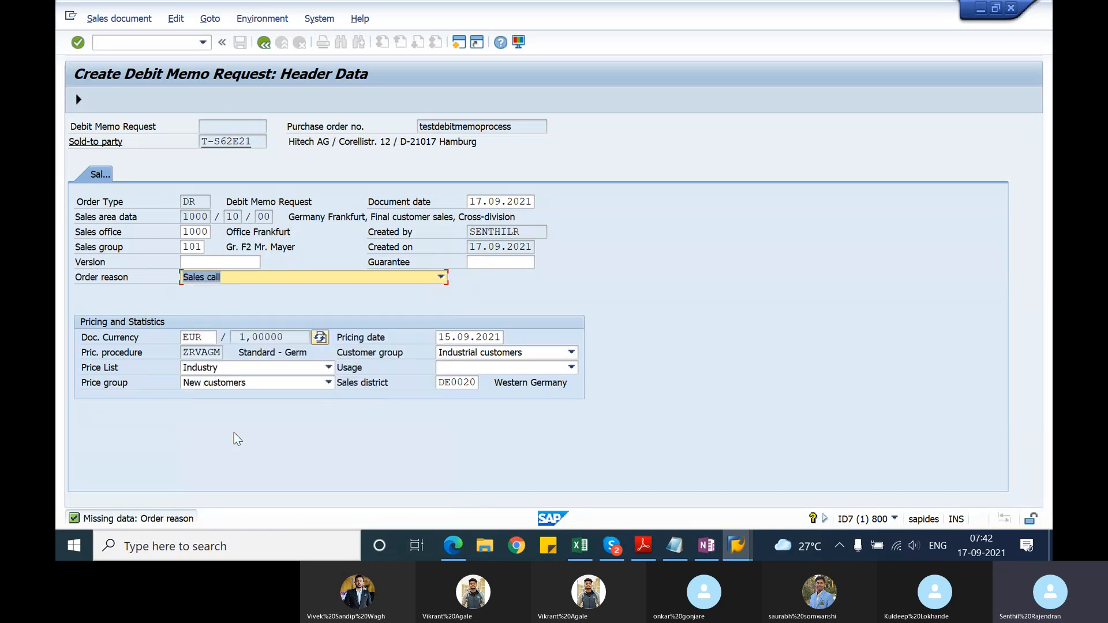
pyautogui.click(79, 101)
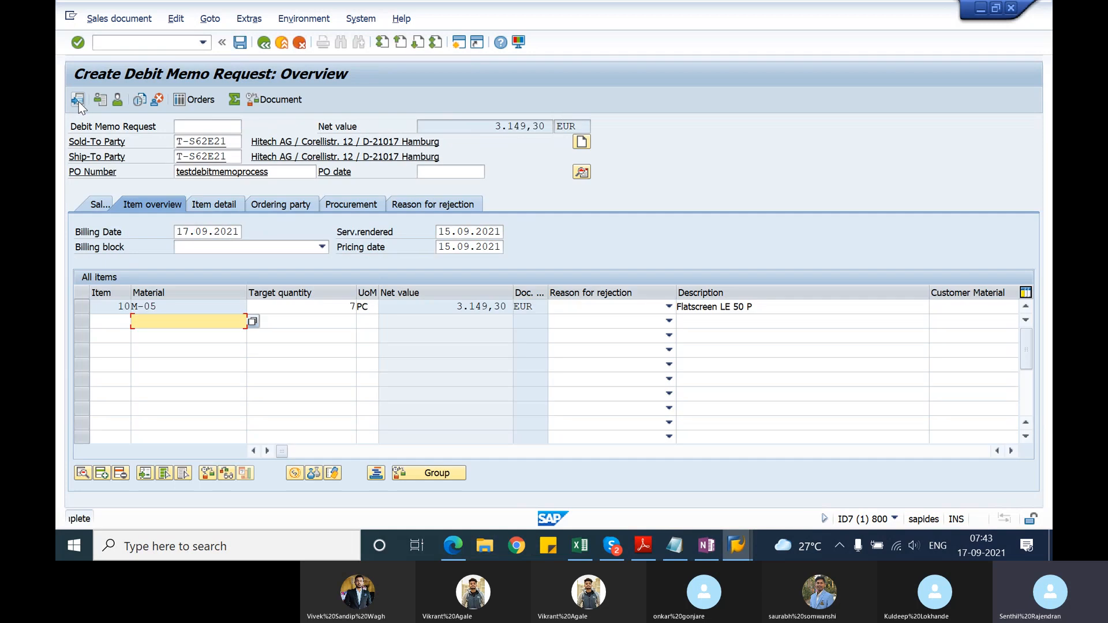
# Step: Save the debit memo request and go to the initial screen for changing it
pyautogui.click(240, 42)
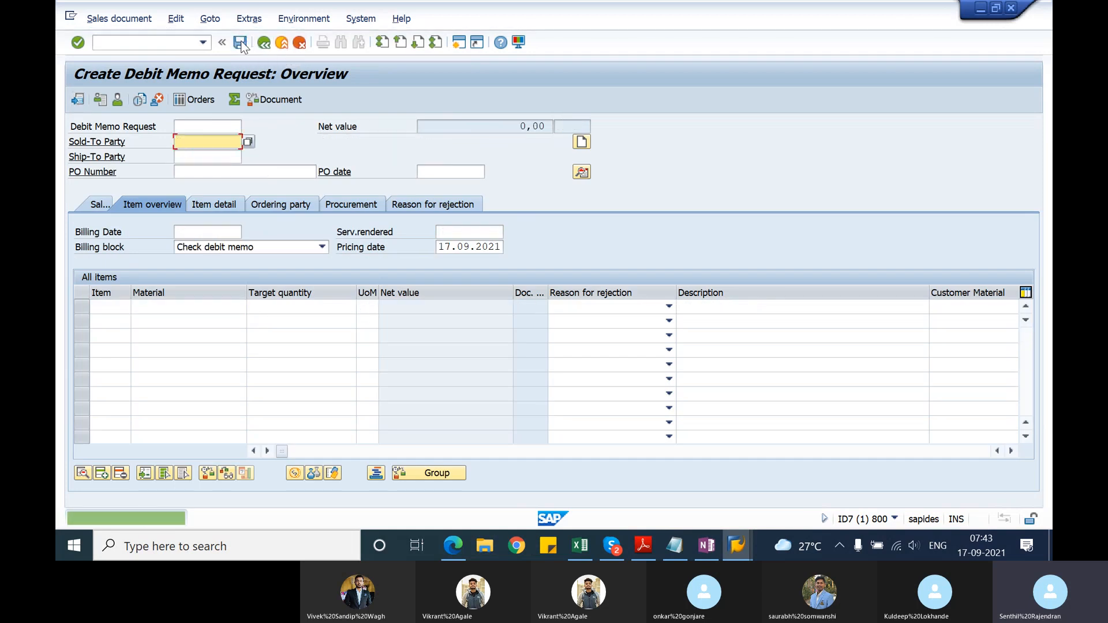
pyautogui.click(108, 19)
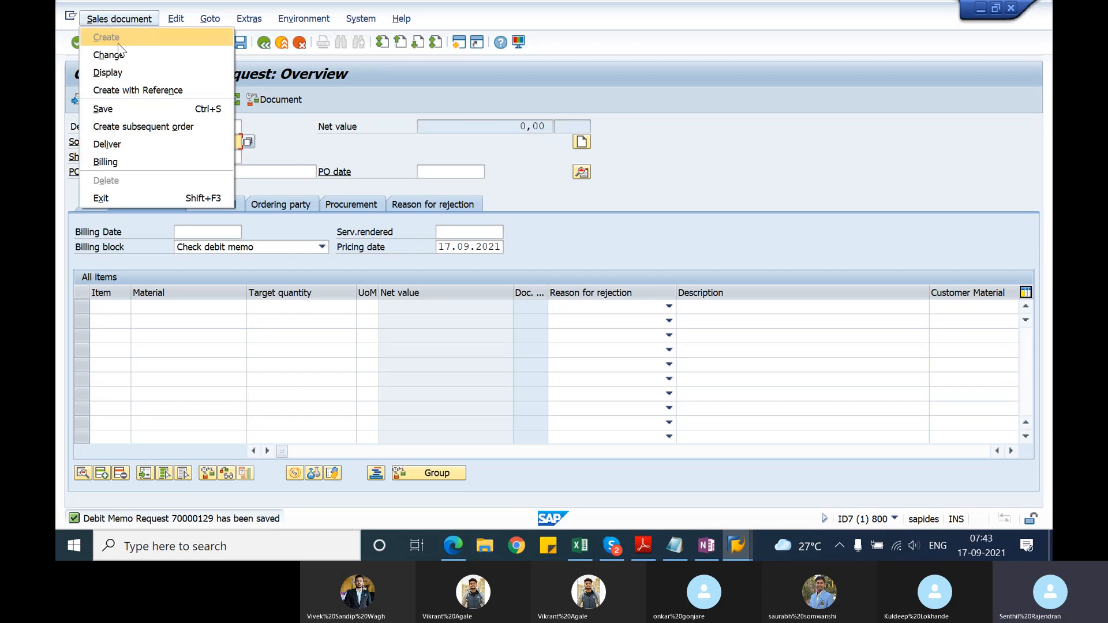
pyautogui.click(116, 53)
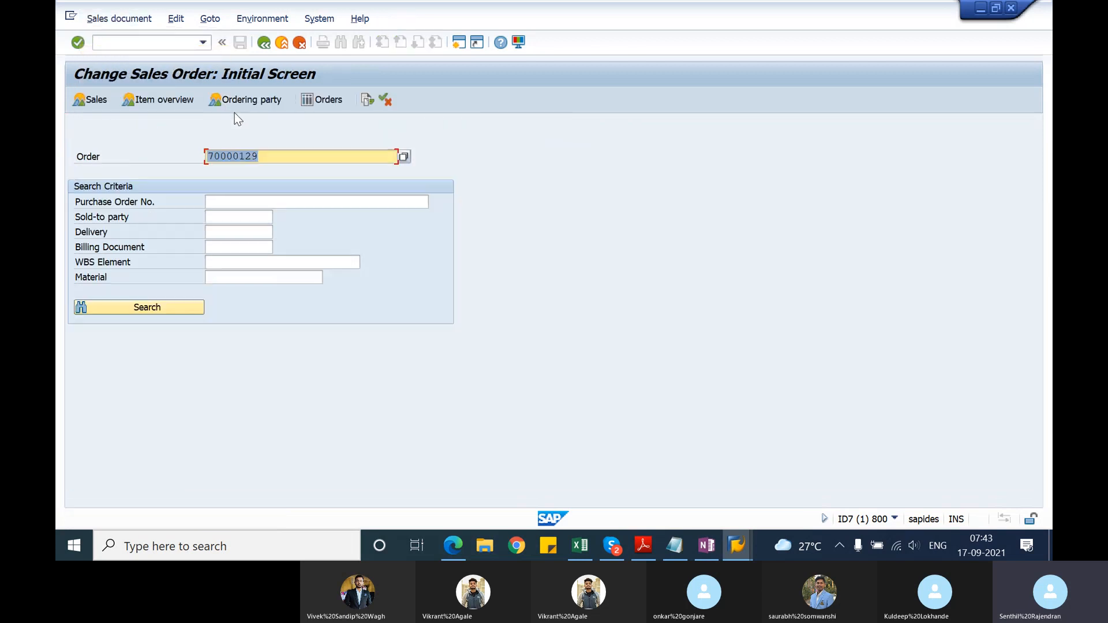
# Step: Switch to the Notepad notes and paste the debit memo request's document number on a new line beneath the debit memo request entry
pyautogui.hotkey('alt', 'Tab')
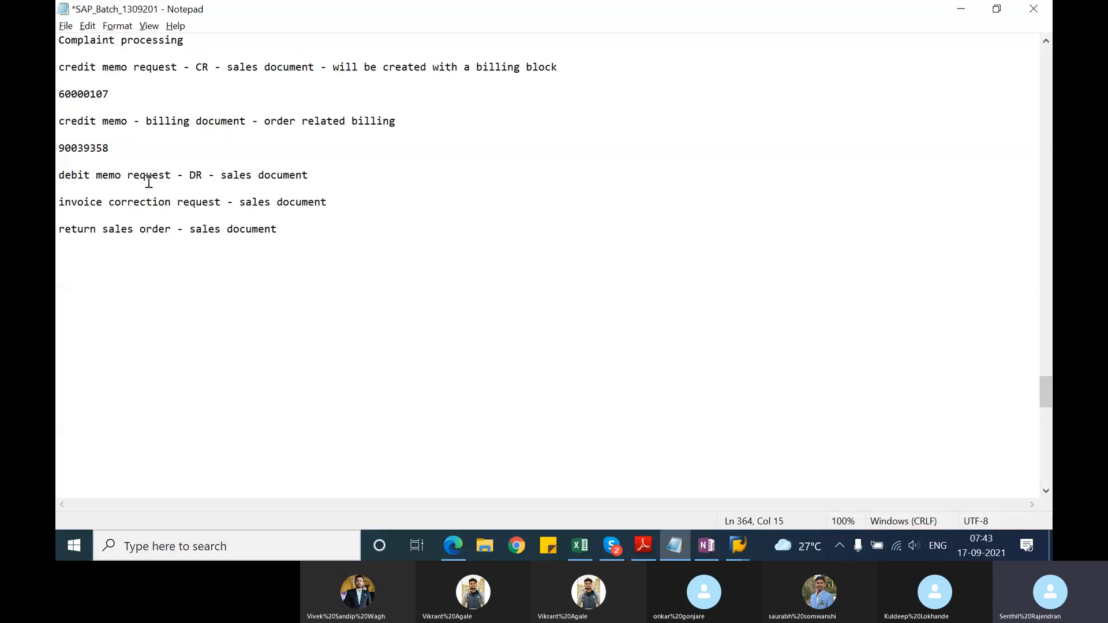
pyautogui.write('70000129')
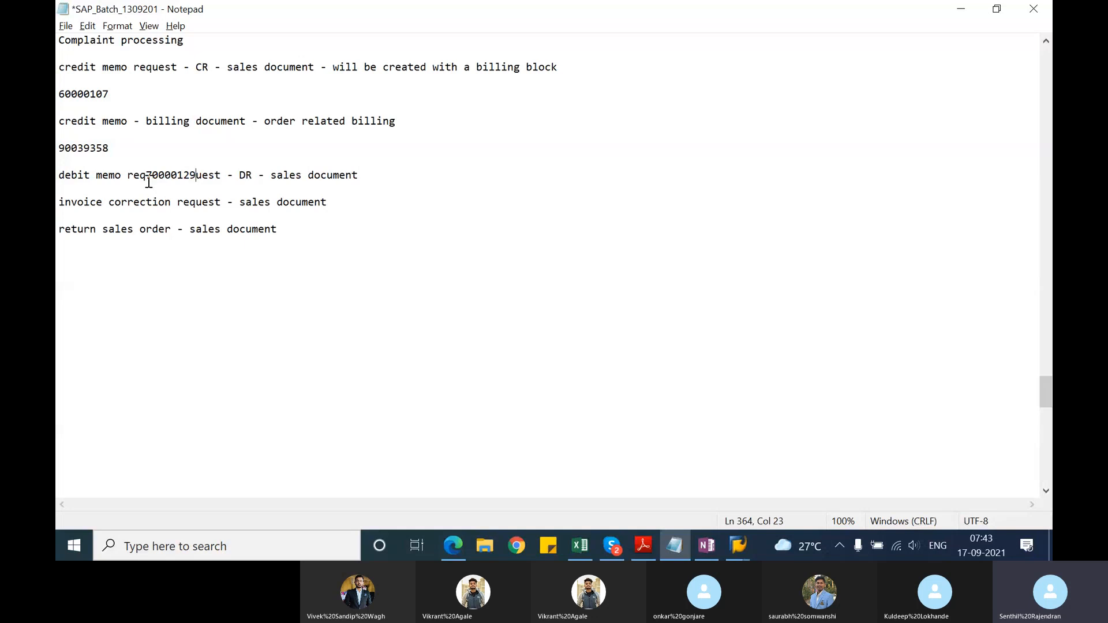
pyautogui.hotkey('ctrl', 'z')
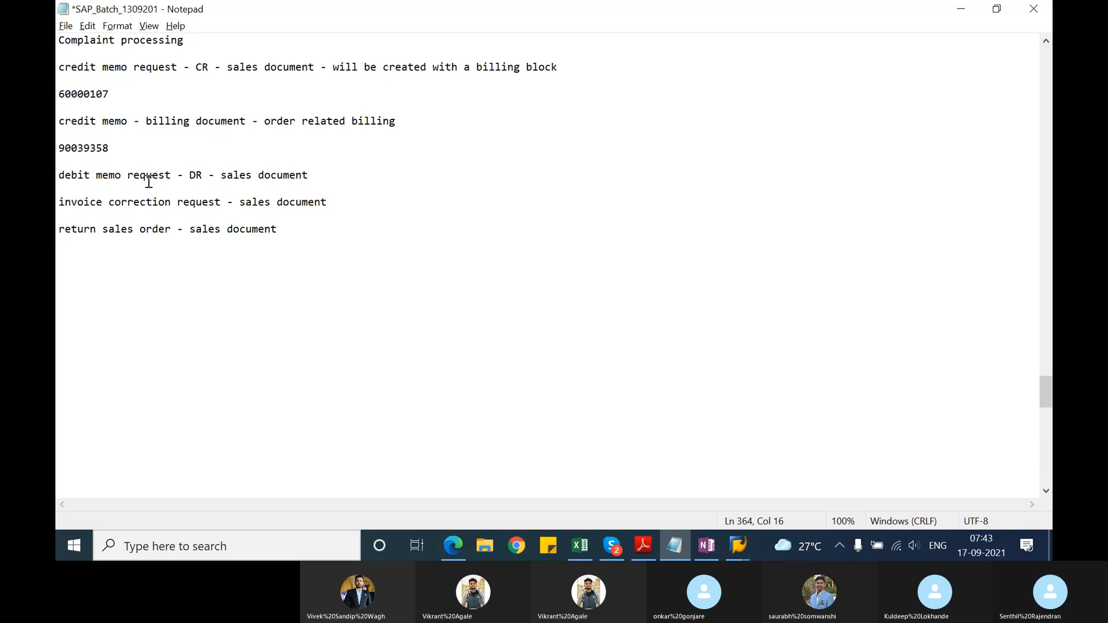
pyautogui.press('End')
pyautogui.press('Return')
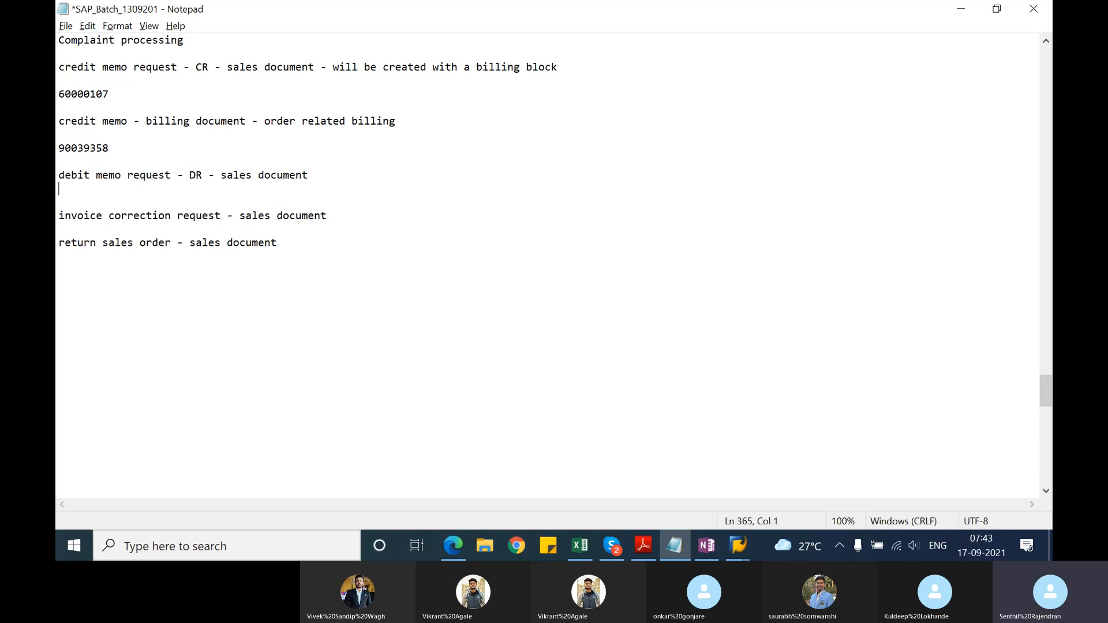
pyautogui.write('70000129')
pyautogui.press('Return')
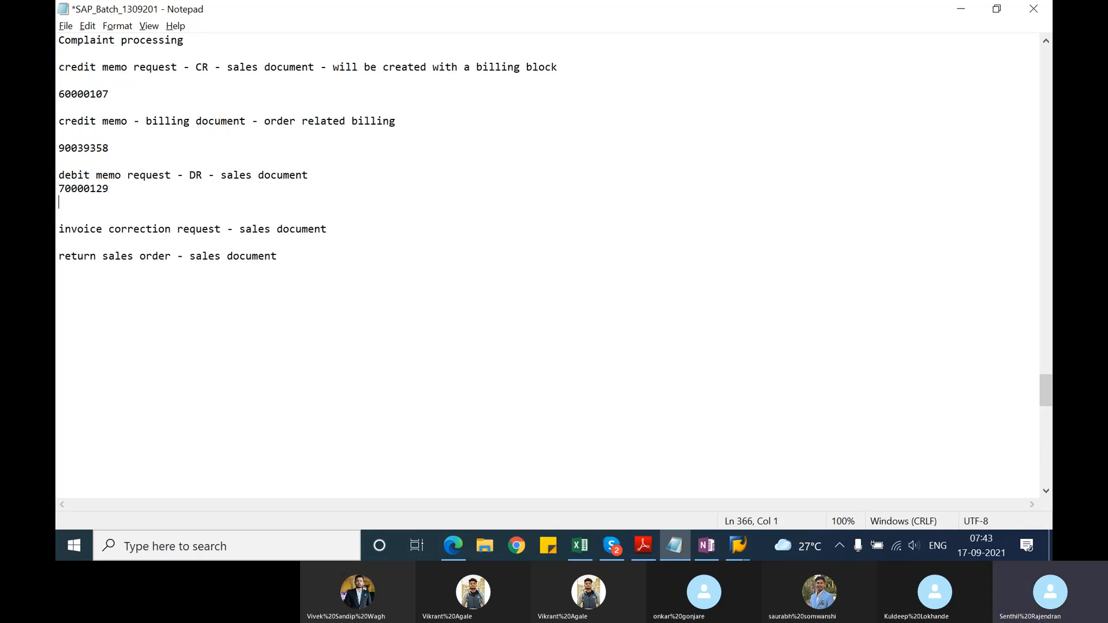
# Step: Add the line "debit memo - billing document - order related billing" beneath the debit memo request number in the notes
pyautogui.write('debit me m')
pyautogui.press('BackSpace')
pyautogui.press('BackSpace')
pyautogui.write('mo - ')
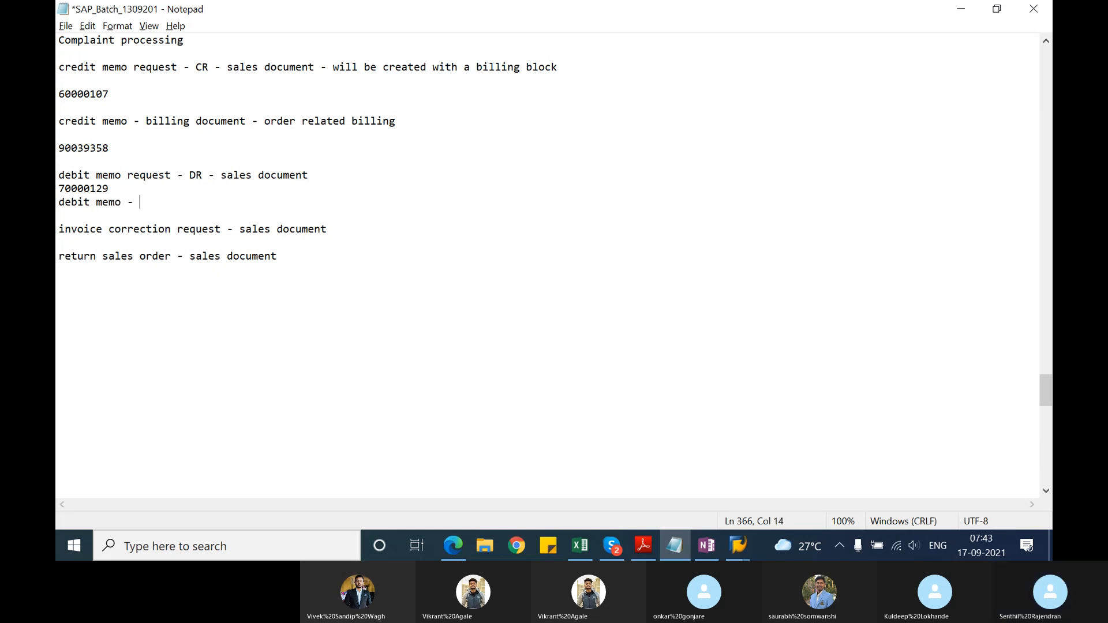
pyautogui.write('billing document - or')
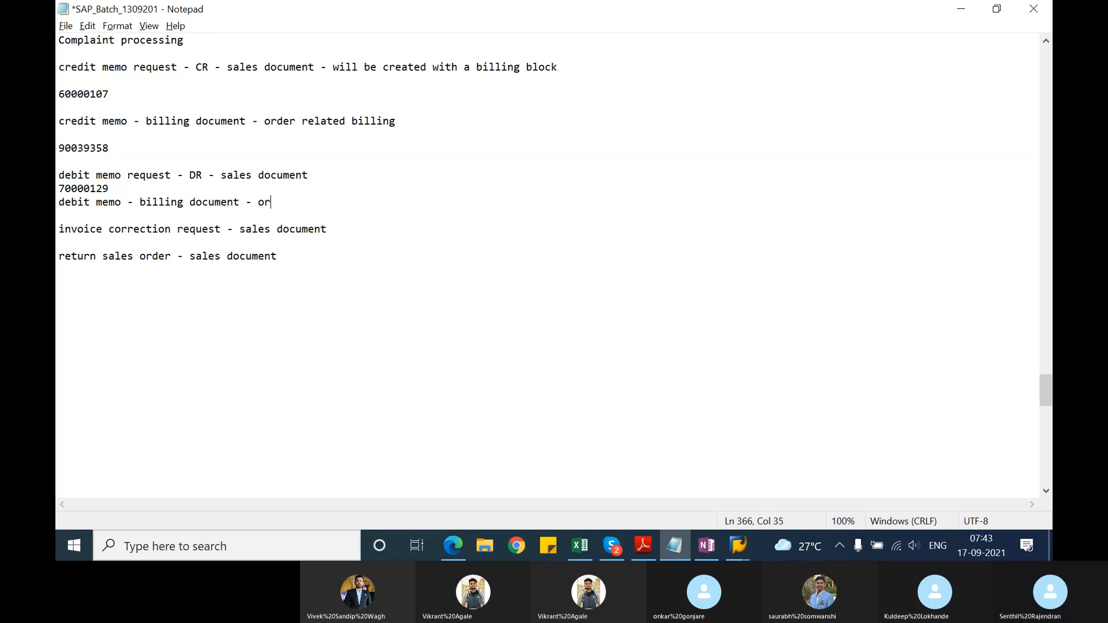
pyautogui.write('der related bi')
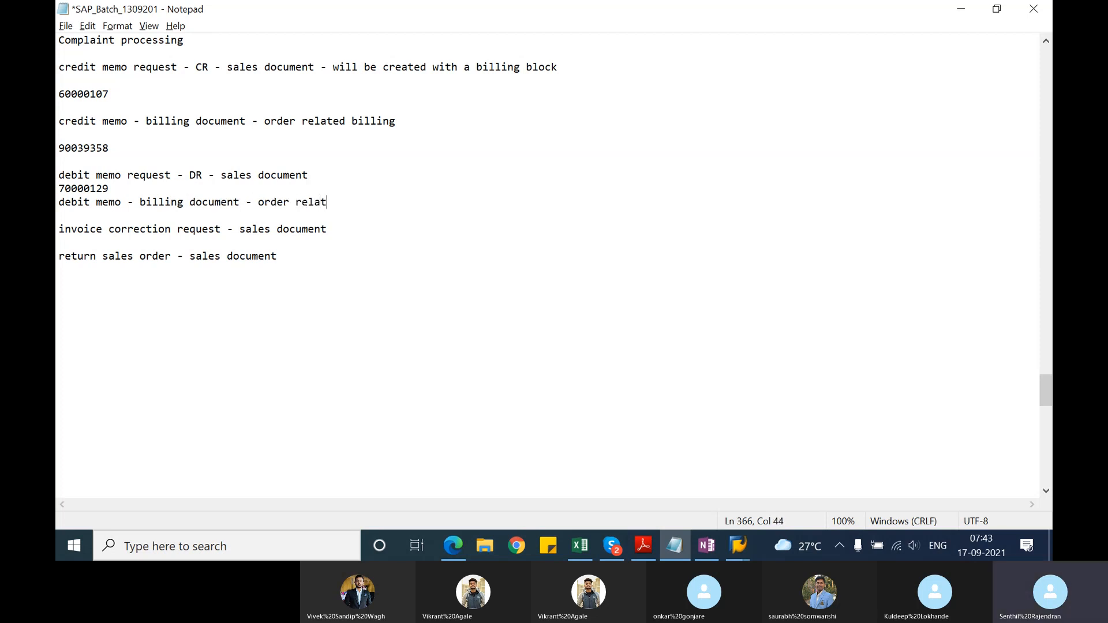
pyautogui.write('li')
pyautogui.press('BackSpace')
pyautogui.press('BackSpace')
pyautogui.write('ling')
pyautogui.press('Return')
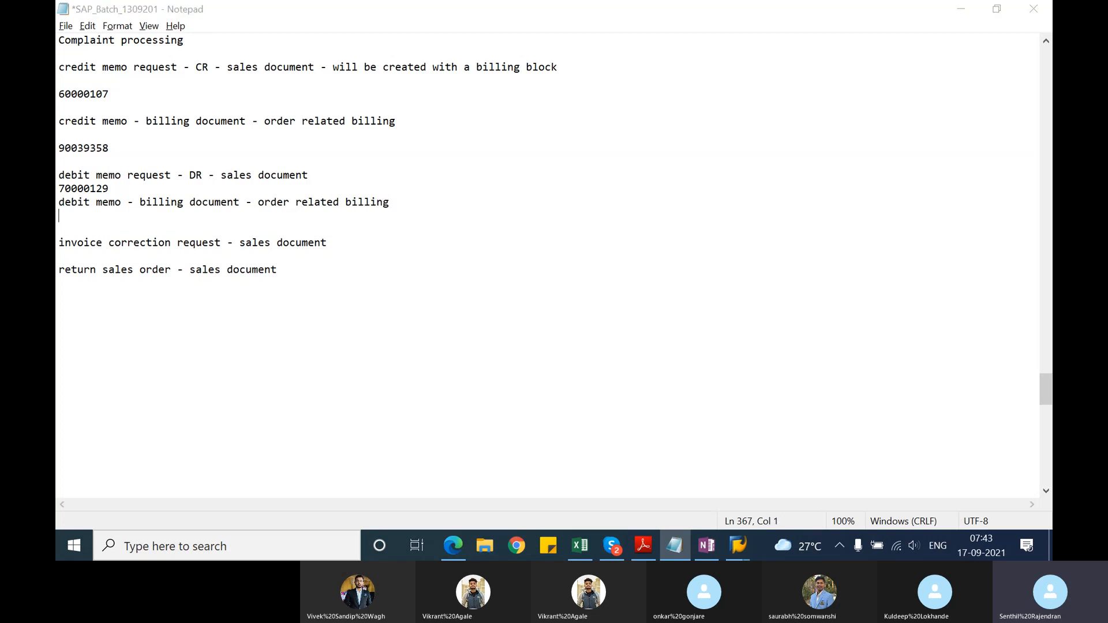
# Step: Switch back to SAP, start VF01 for the debit memo request and save the resulting debit memo
pyautogui.hotkey('alt', 'Tab')
pyautogui.click(151, 45)
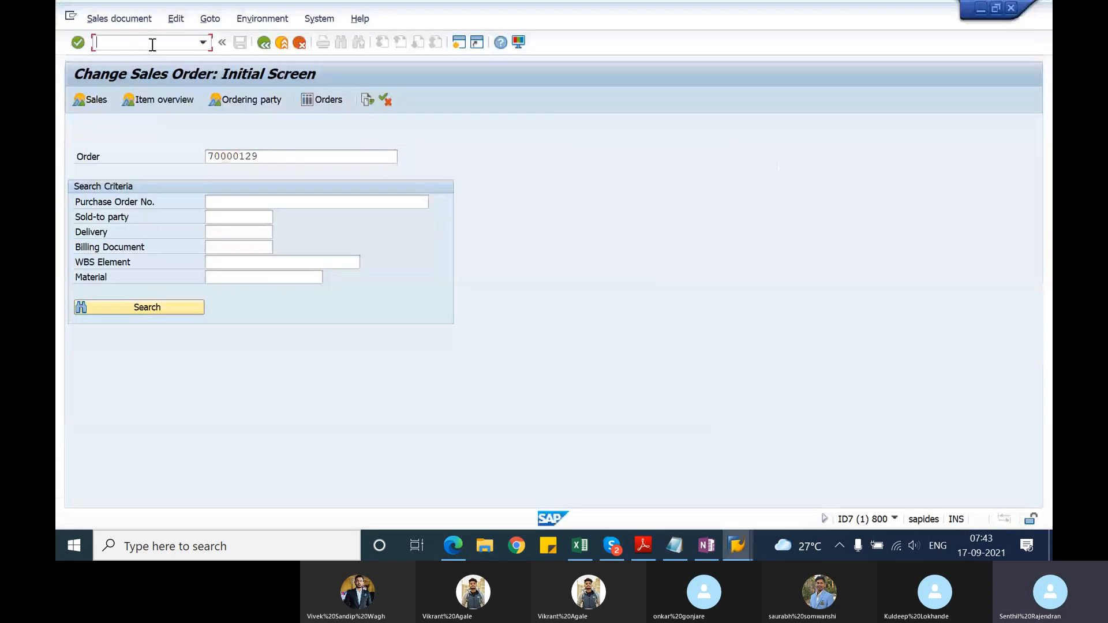
pyautogui.write('/nvf01')
pyautogui.press('Return')
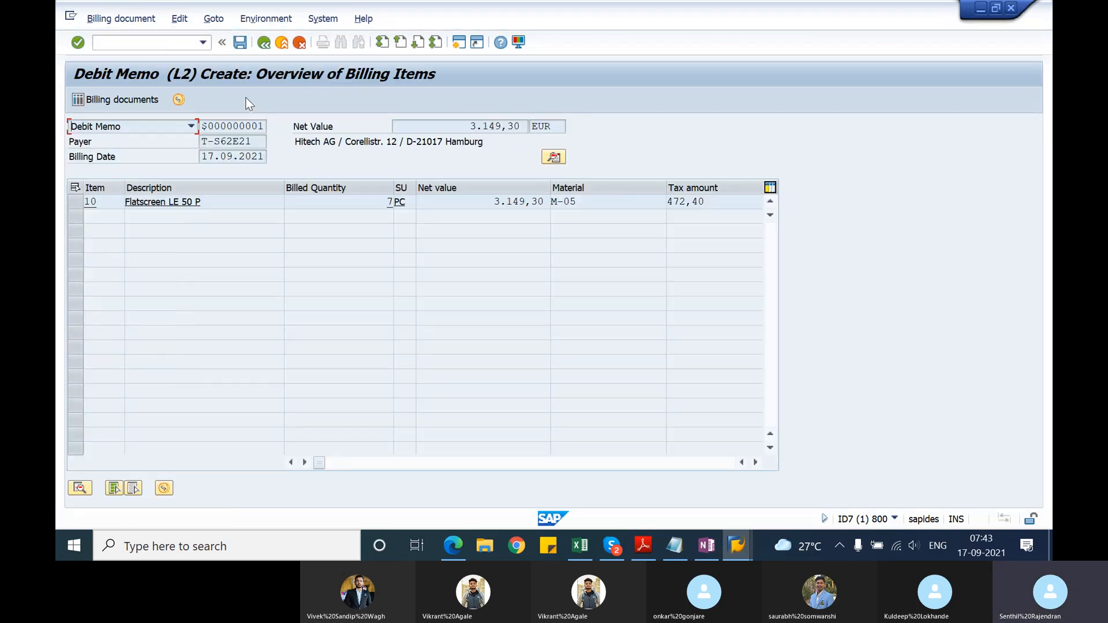
pyautogui.click(240, 42)
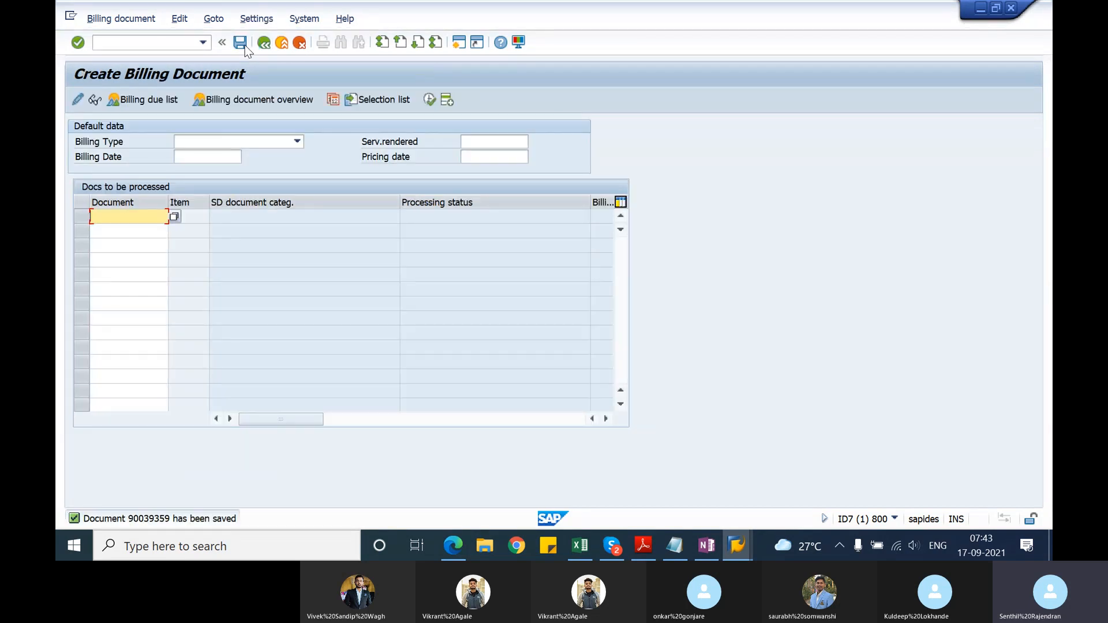
# Step: Go to the display screen for the saved debit memo and open its document flow
pyautogui.click(122, 19)
pyautogui.click(128, 71)
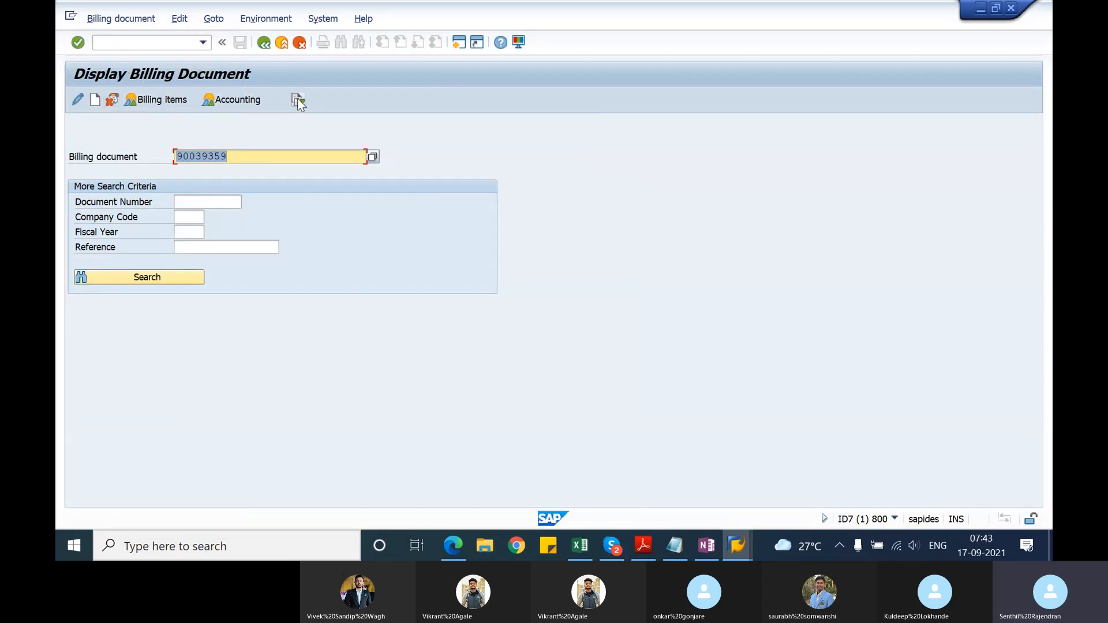
pyautogui.click(298, 100)
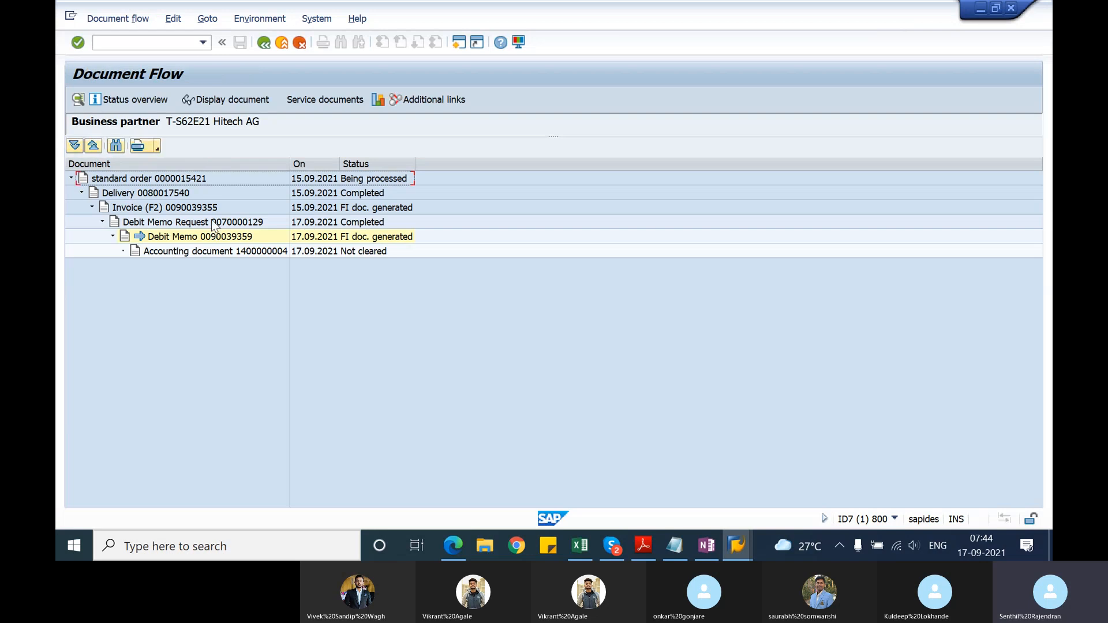
# Step: Display the debit memo's accounting document from the document flow, return to the flow and check the accounting document's status
pyautogui.click(206, 253)
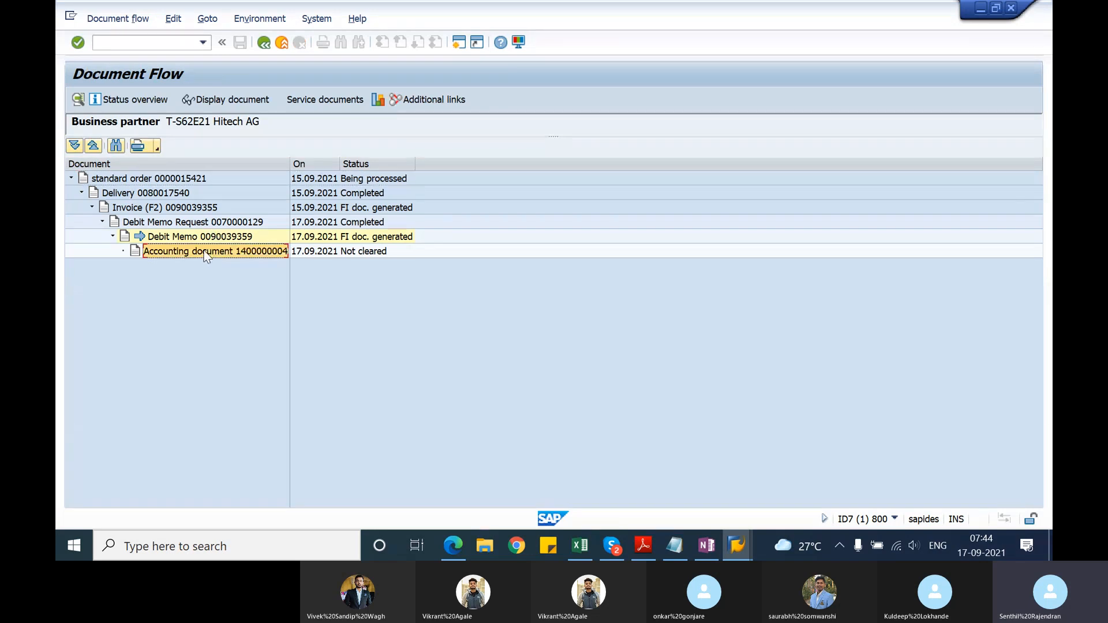
pyautogui.click(256, 104)
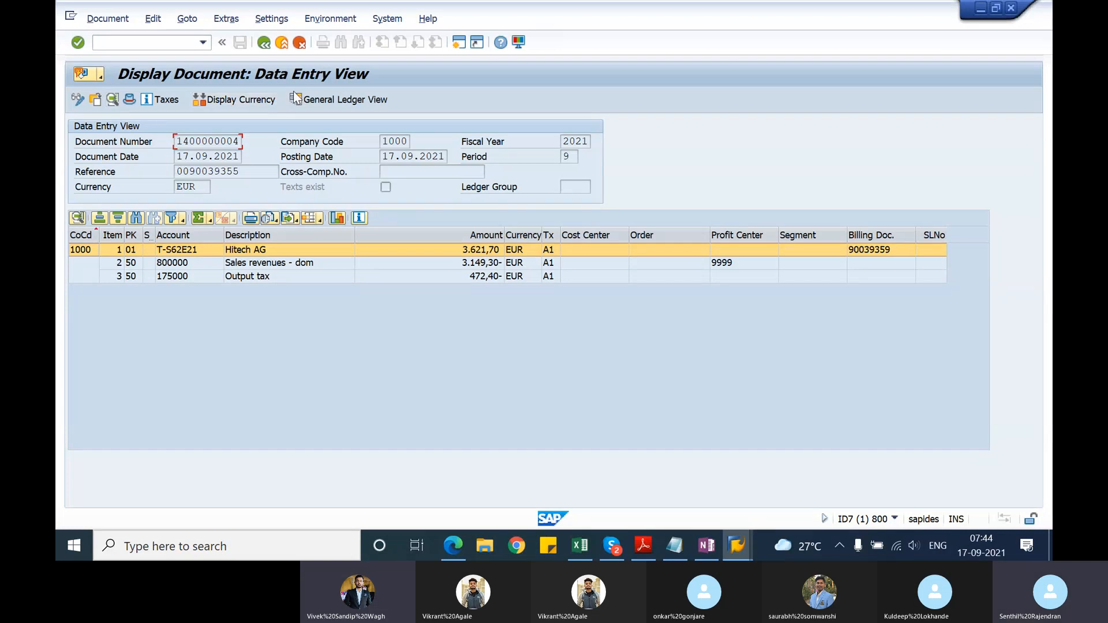
pyautogui.click(266, 46)
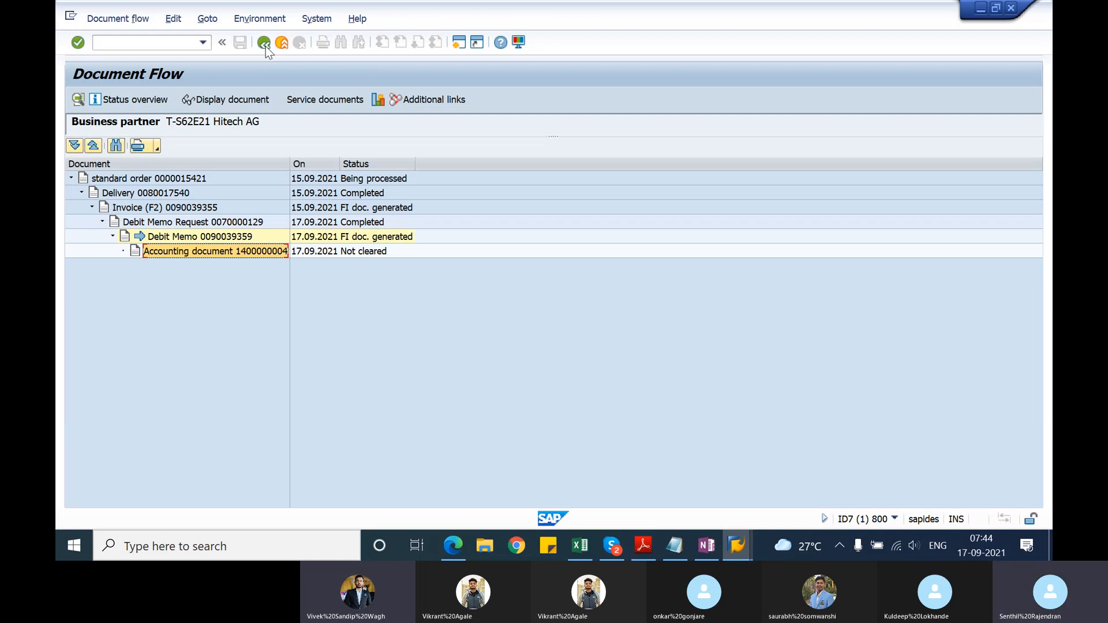
pyautogui.click(382, 254)
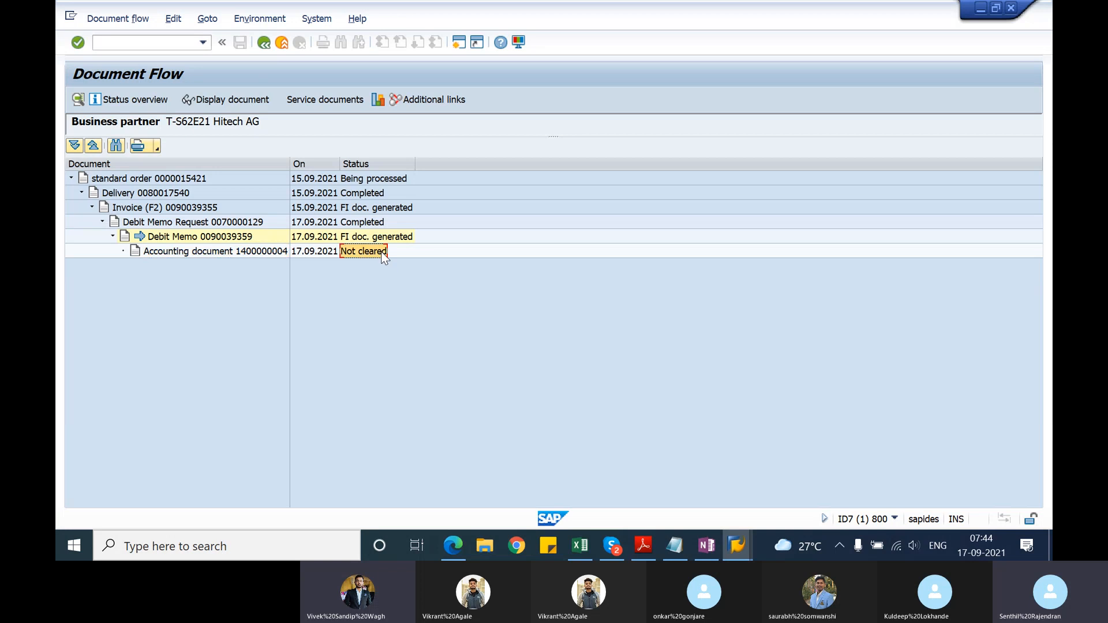
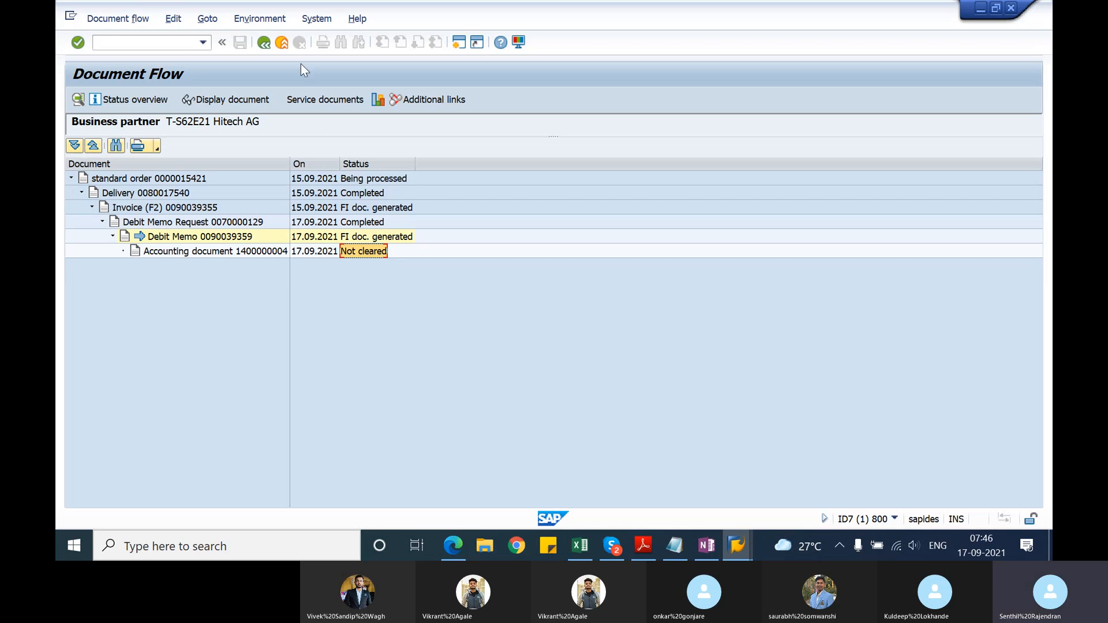
# Step: Leave the debit memo's document flow, switch to the notes and add L2 to the debit memo line and G2 to the credit memo line
pyautogui.click(266, 46)
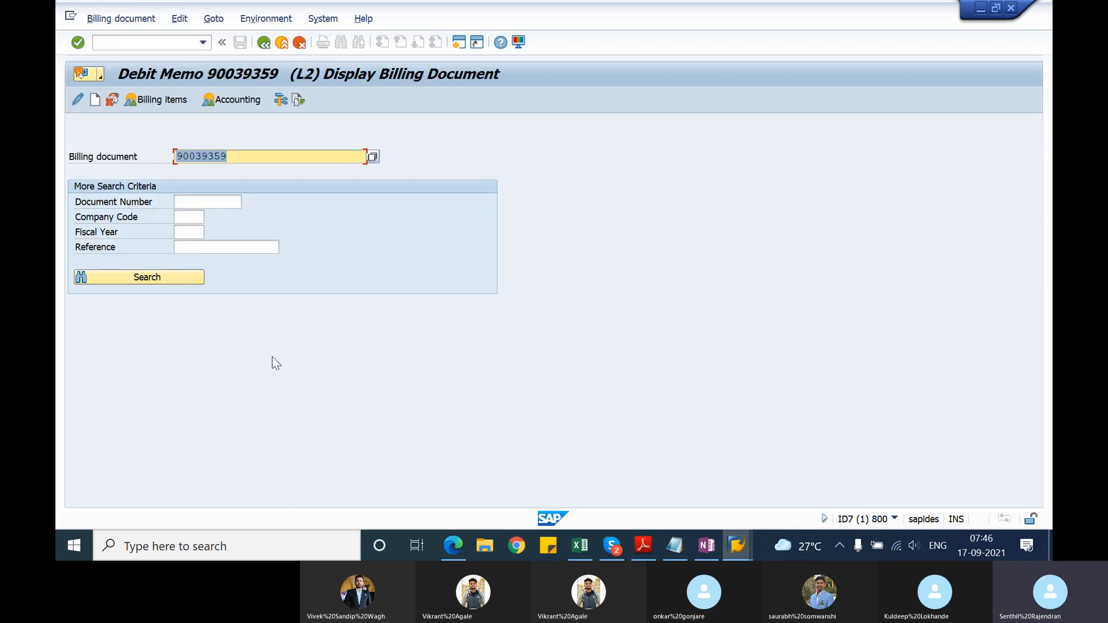
pyautogui.click(675, 542)
pyautogui.click(143, 200)
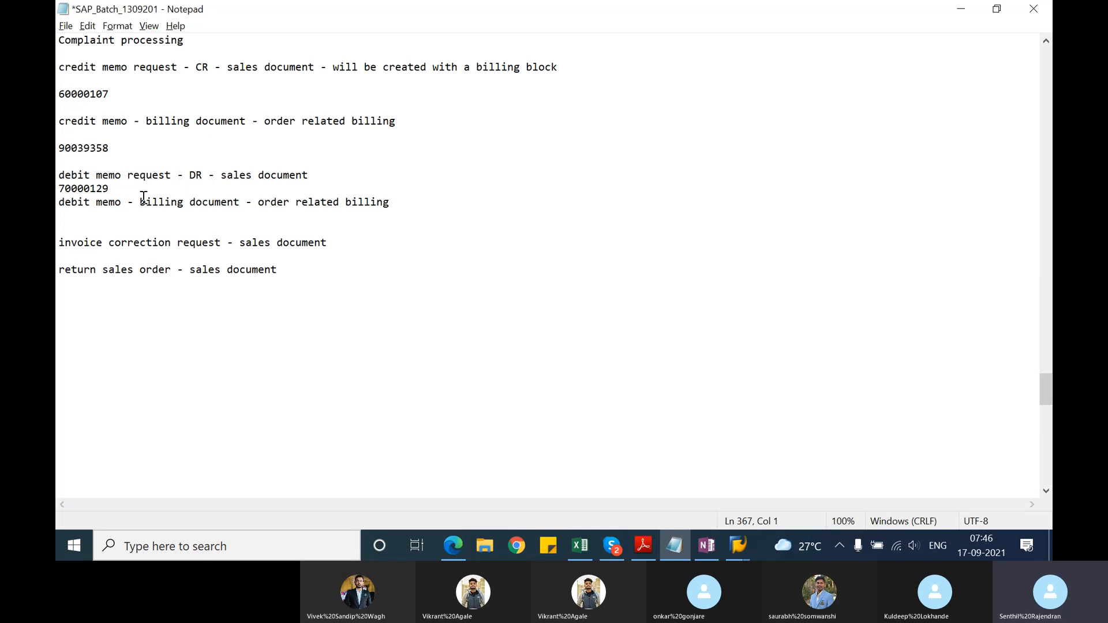
pyautogui.write('L2')
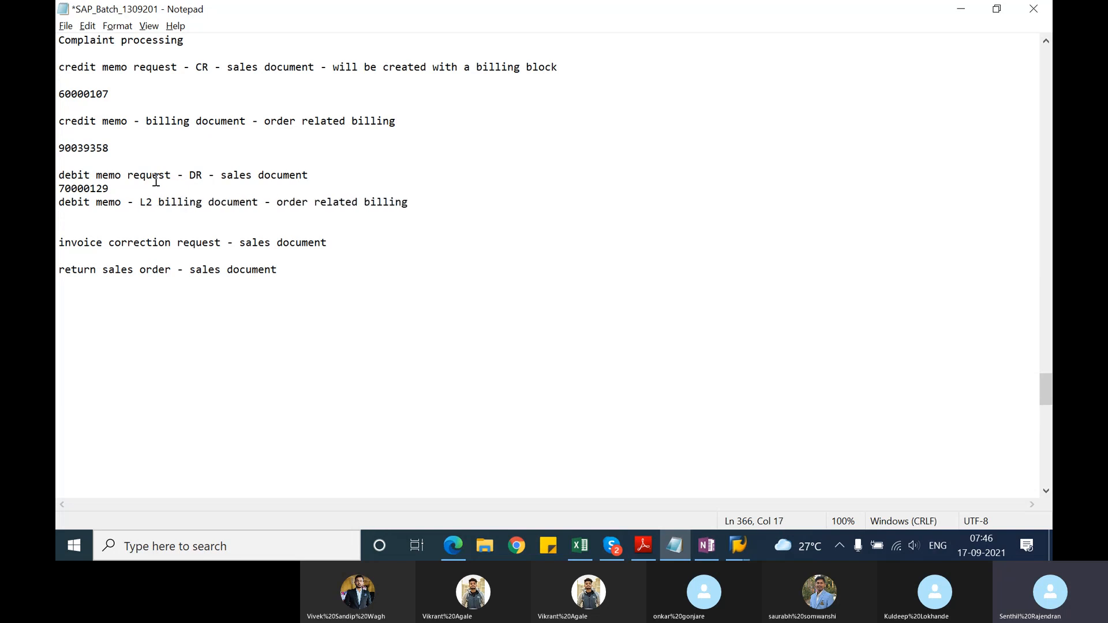
pyautogui.click(147, 120)
pyautogui.write('G2')
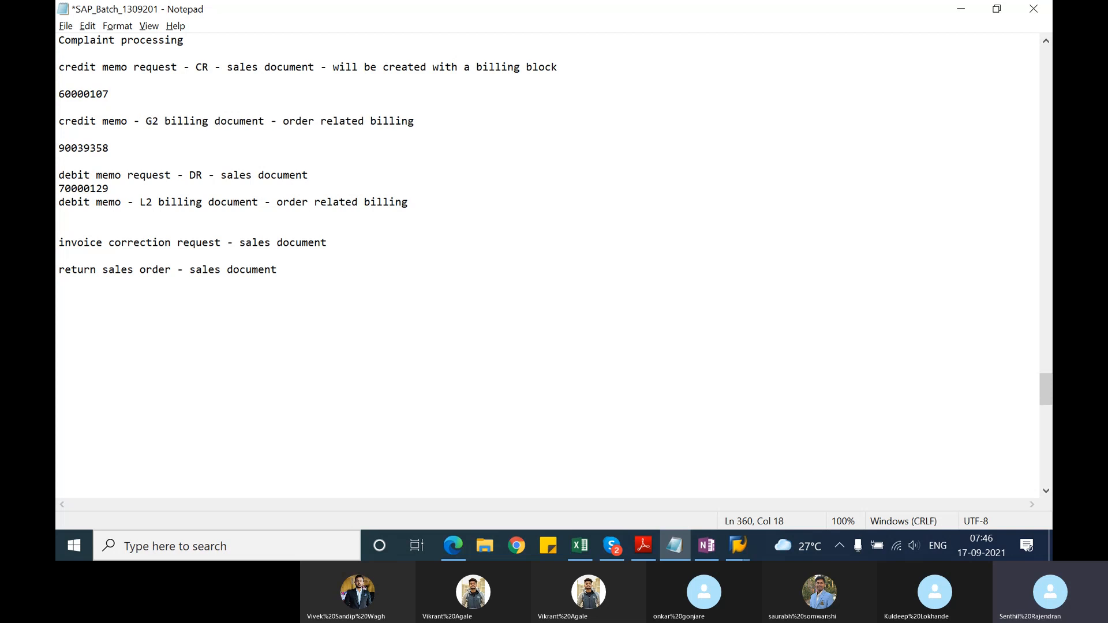
# Step: Insert a blank line below and above the debit memo request number in the notes
pyautogui.click(116, 188)
pyautogui.press('Return')
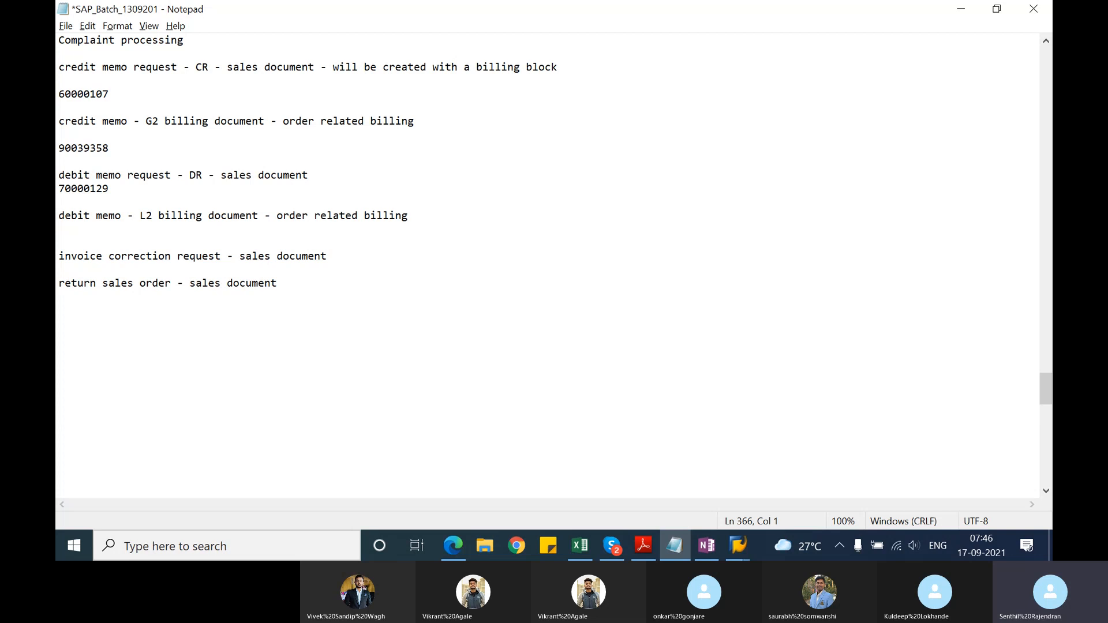
pyautogui.click(320, 174)
pyautogui.press('Return')
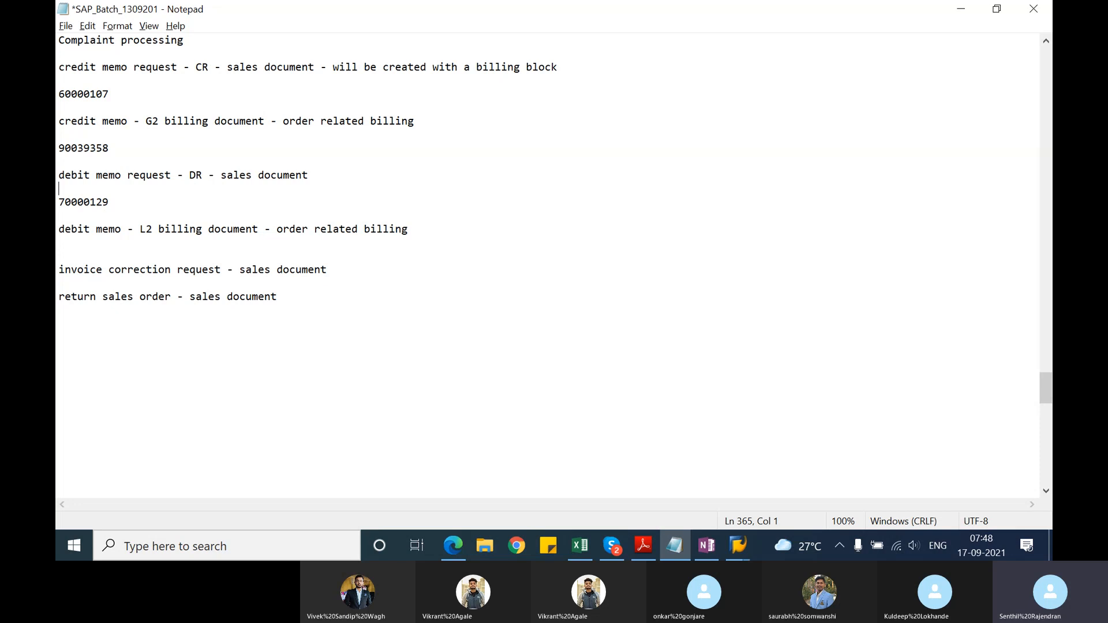
# Step: Add the line "original billing document -" beneath the invoice correction request line in the notes
pyautogui.click(353, 268)
pyautogui.press('Return')
pyautogui.press('Return')
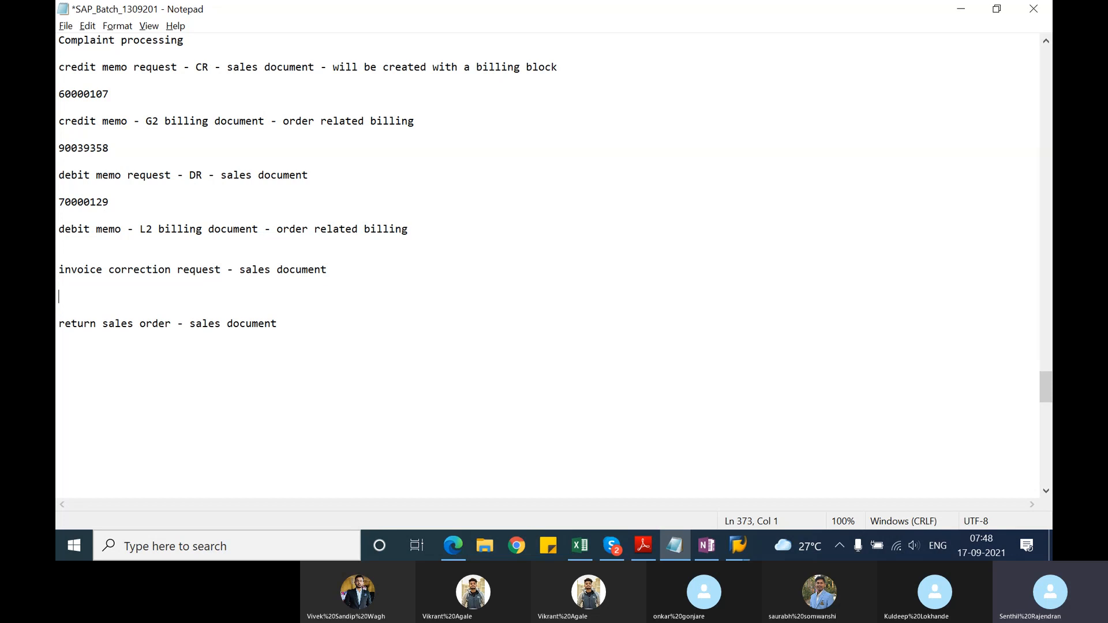
pyautogui.write('original billing d')
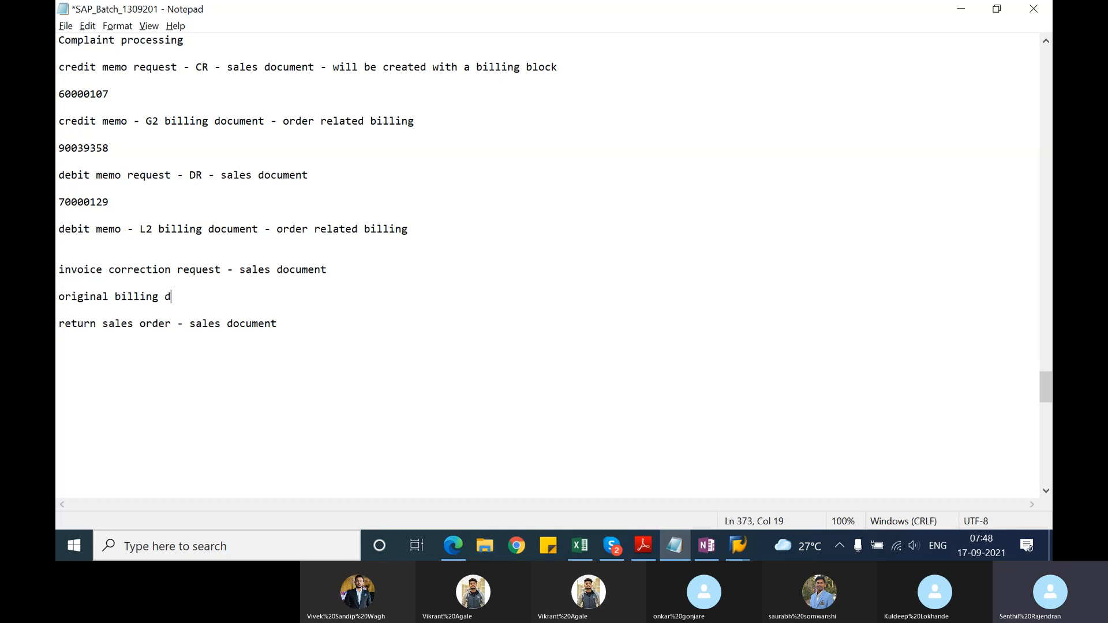
pyautogui.write('ocument -')
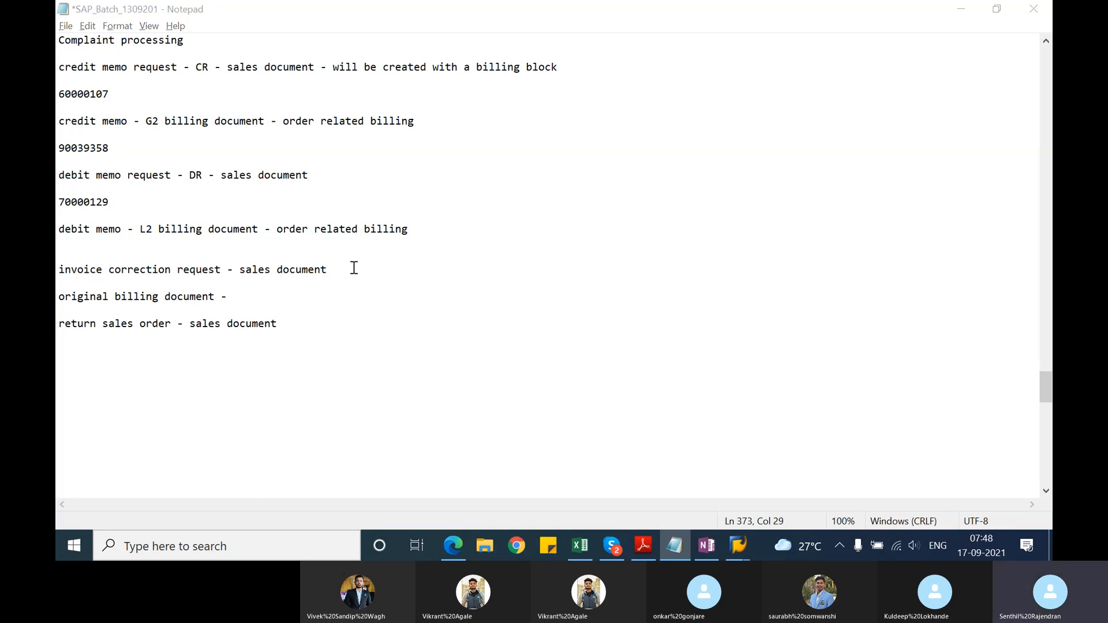
# Step: Switch to the free SAP session, start VA01 with order type RK and enter the original invoice number as the reference billing document
pyautogui.hotkey('alt', 'Tab')
pyautogui.hotkey('alt', 'Tab')
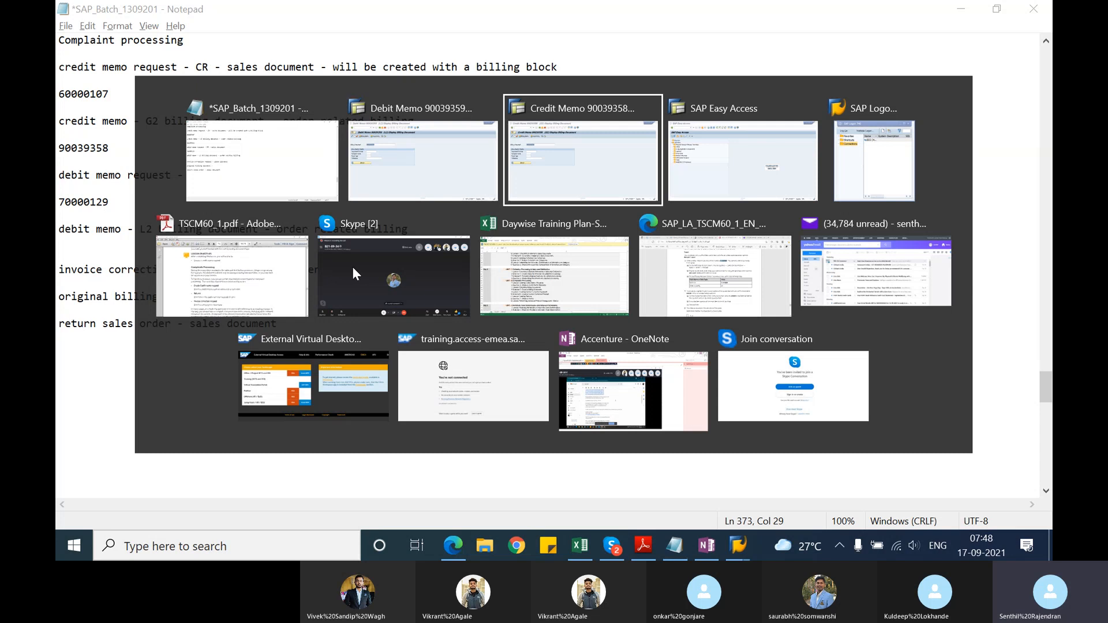
pyautogui.hotkey('alt', 'Tab')
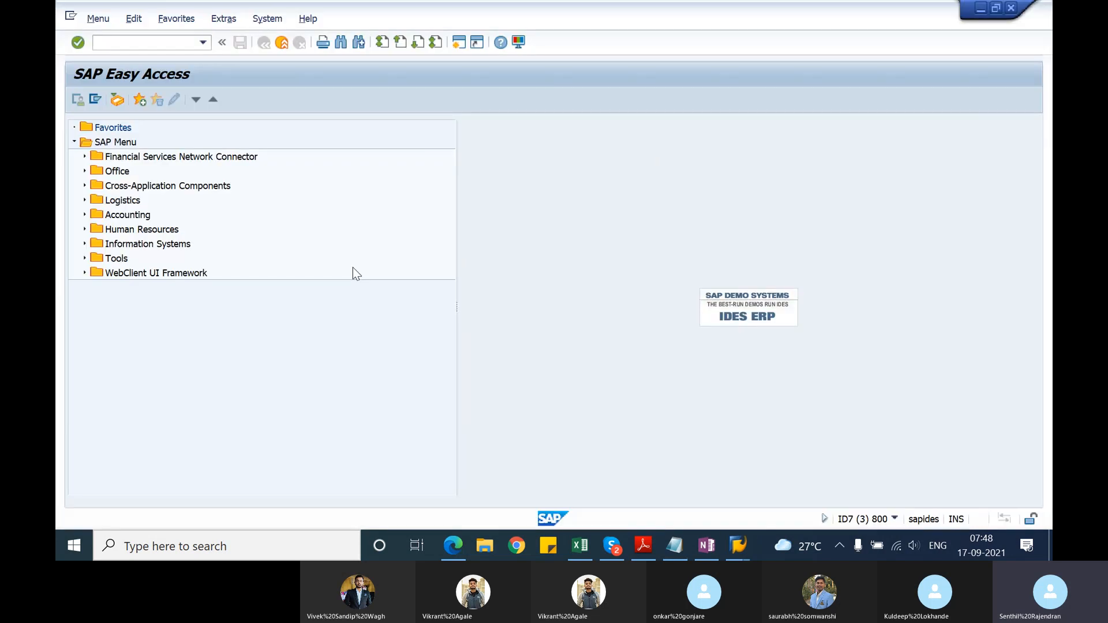
pyautogui.write('va01')
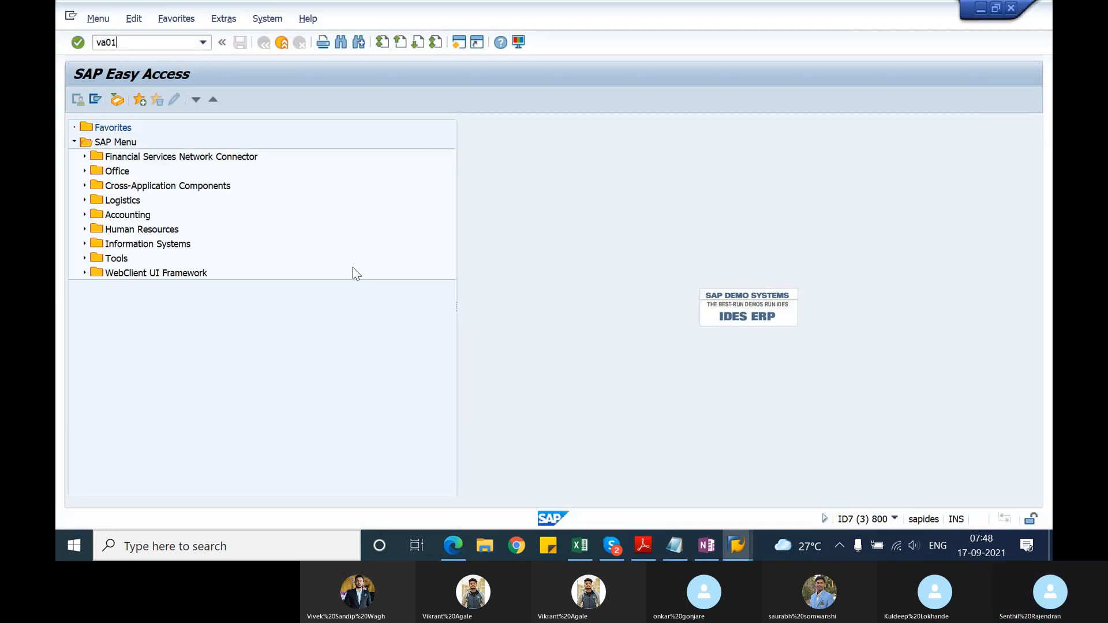
pyautogui.press('Return')
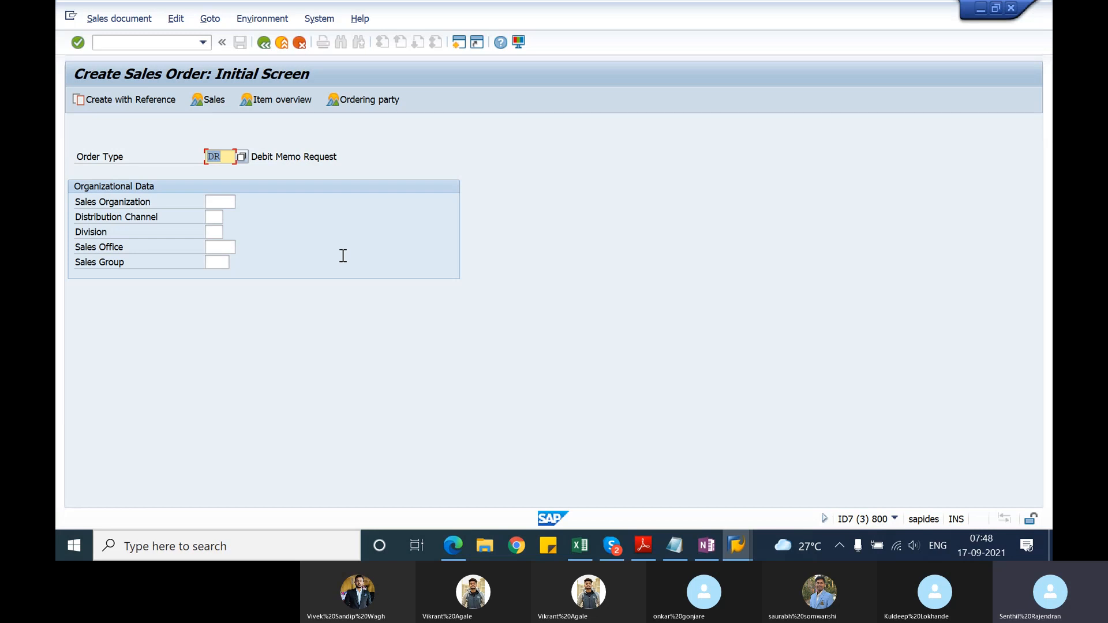
pyautogui.write('RK')
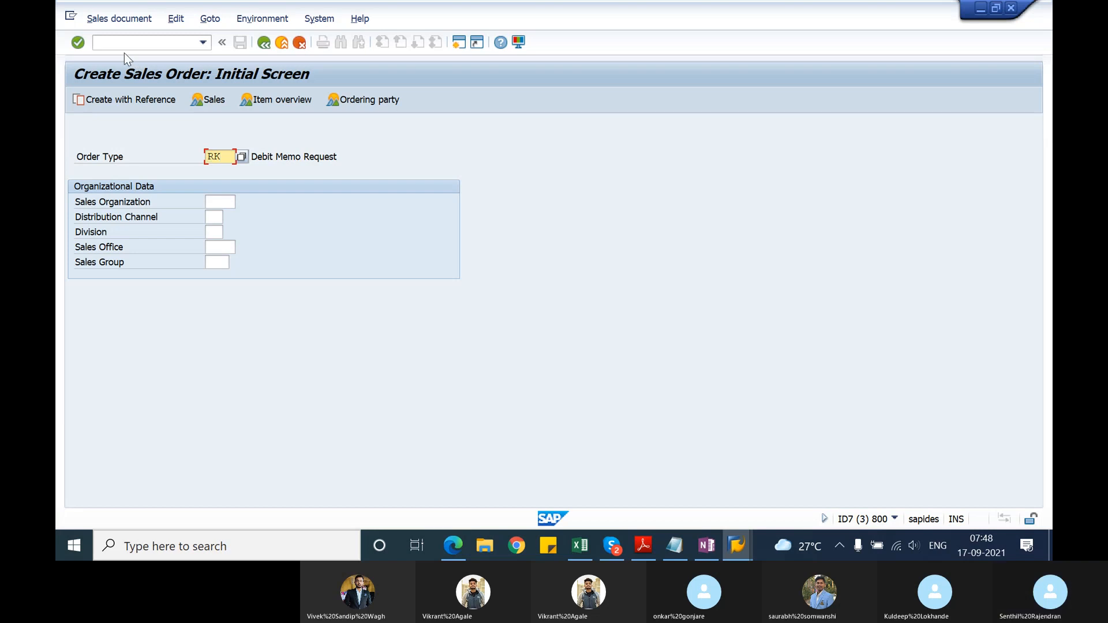
pyautogui.click(103, 99)
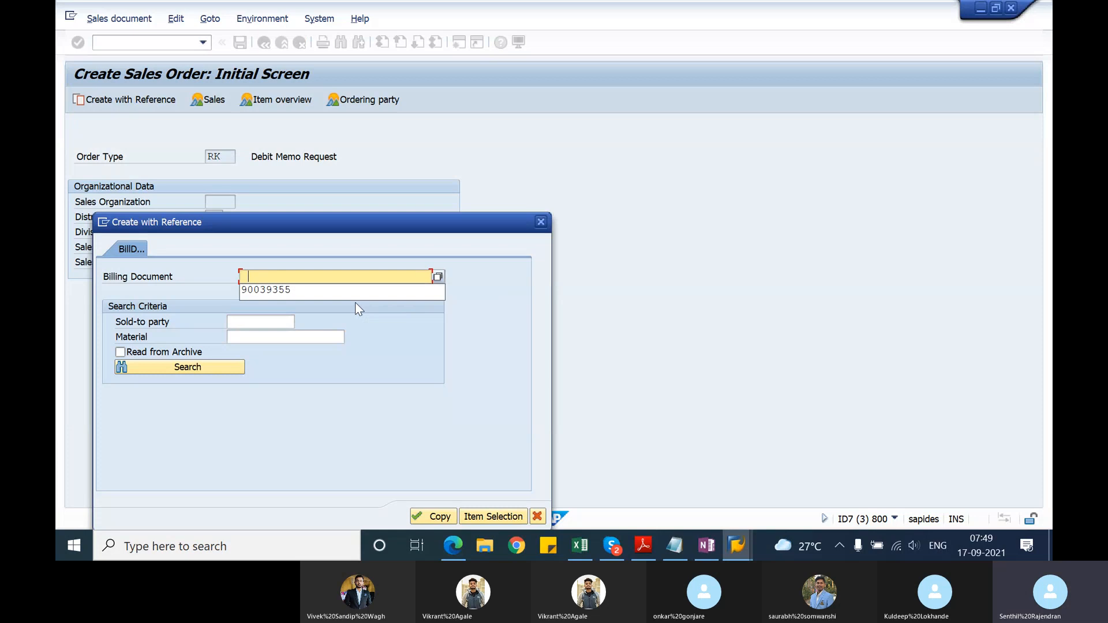
pyautogui.press('Down')
pyautogui.press('Return')
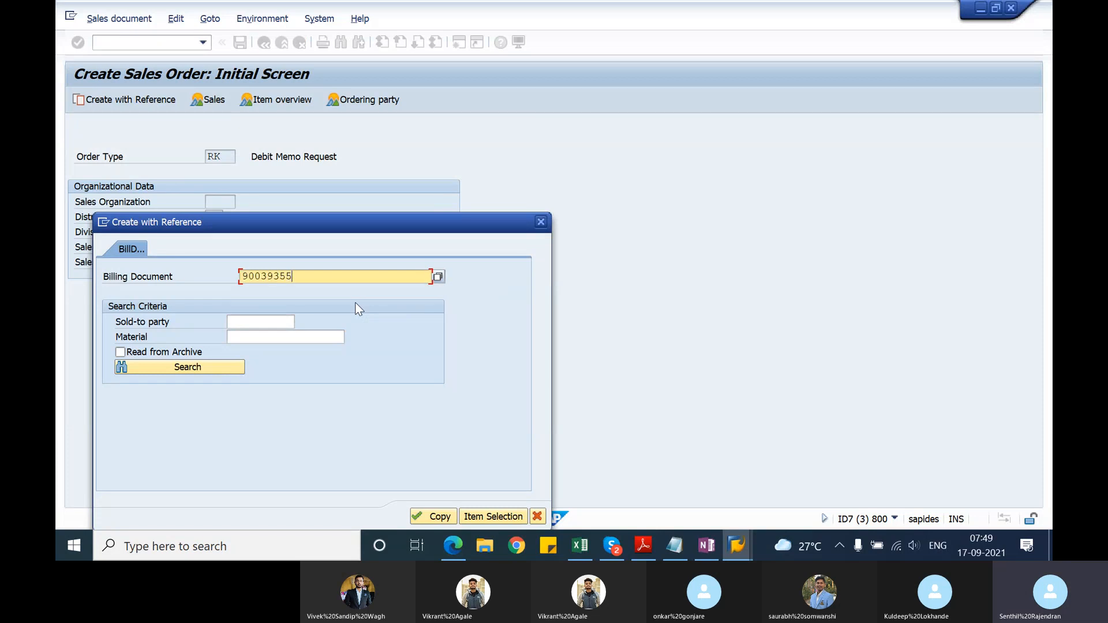
# Step: Switch to the notes and paste the invoice number after "original billing document -", followed by blank lines
pyautogui.hotkey('alt', 'Tab')
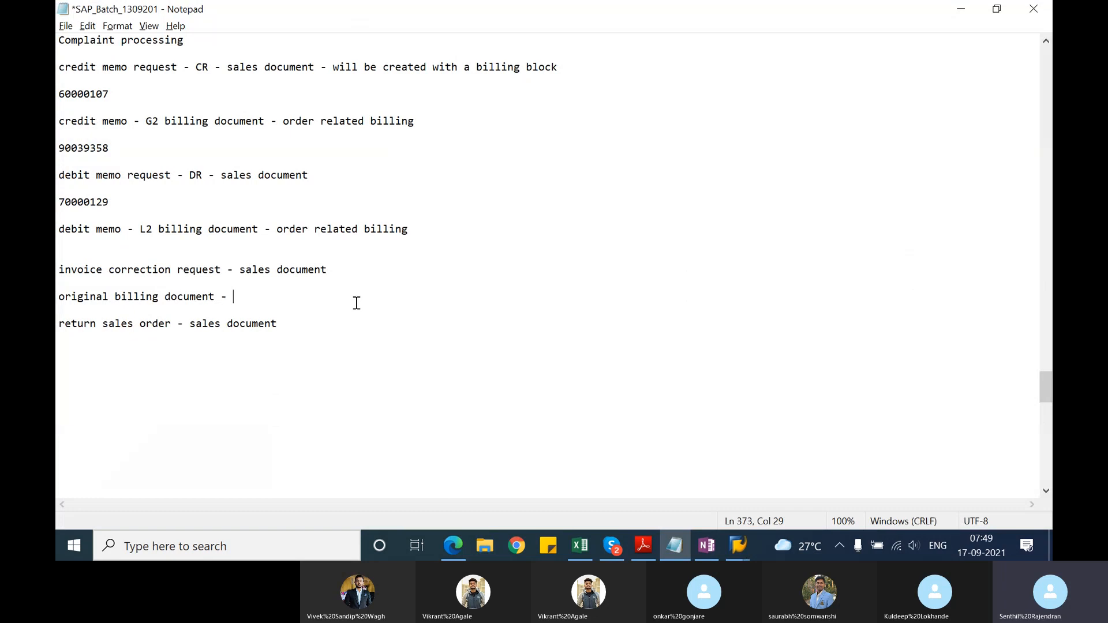
pyautogui.write('90039355')
pyautogui.press('Return')
pyautogui.press('Return')
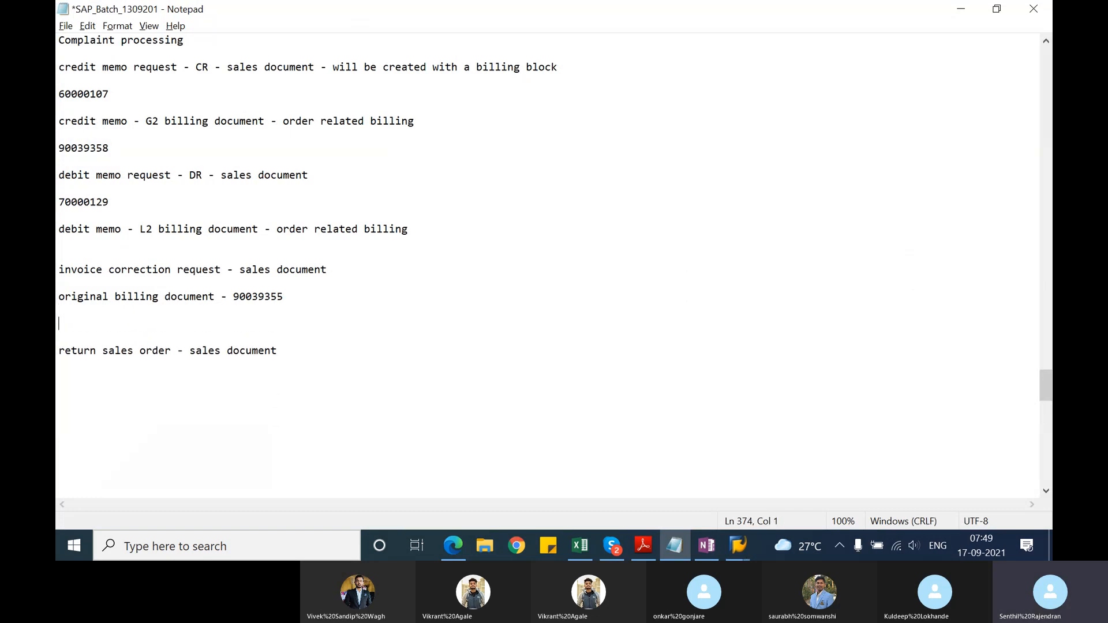
# Step: Switch to the SAP billing document display session and open the original invoice by its pasted number
pyautogui.hotkey('alt', 'Tab')
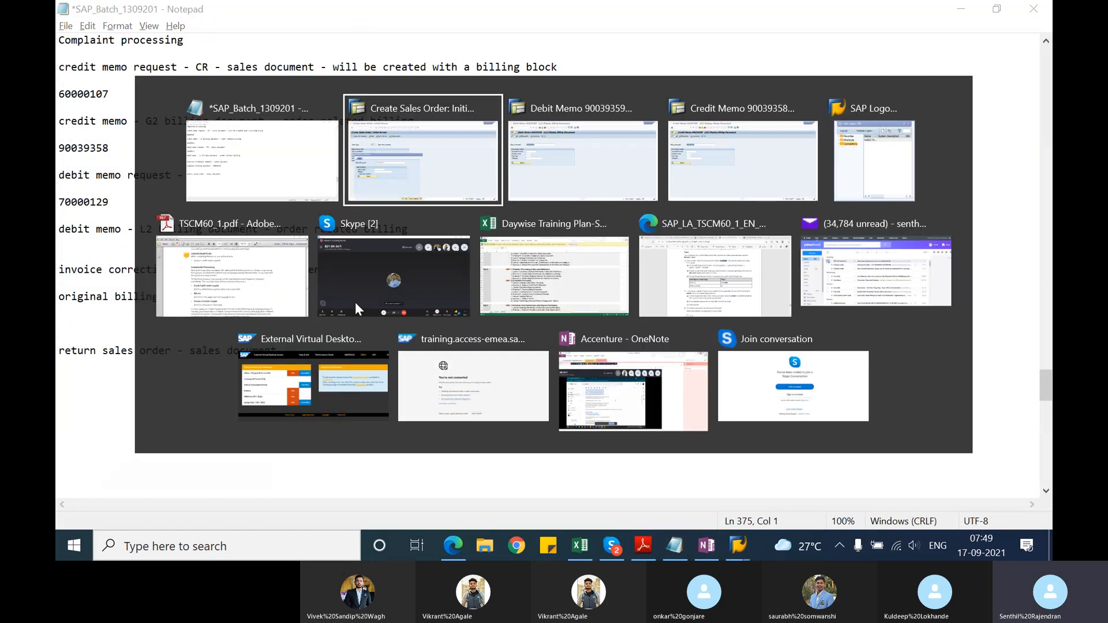
pyautogui.hotkey('alt', 'Tab')
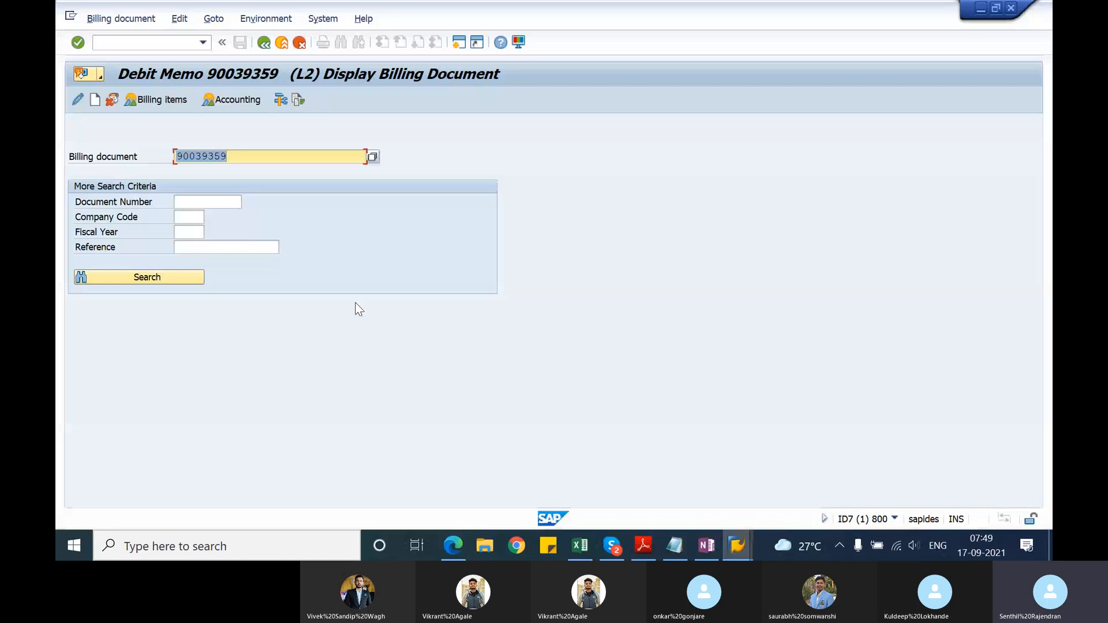
pyautogui.write('90039355')
pyautogui.press('Return')
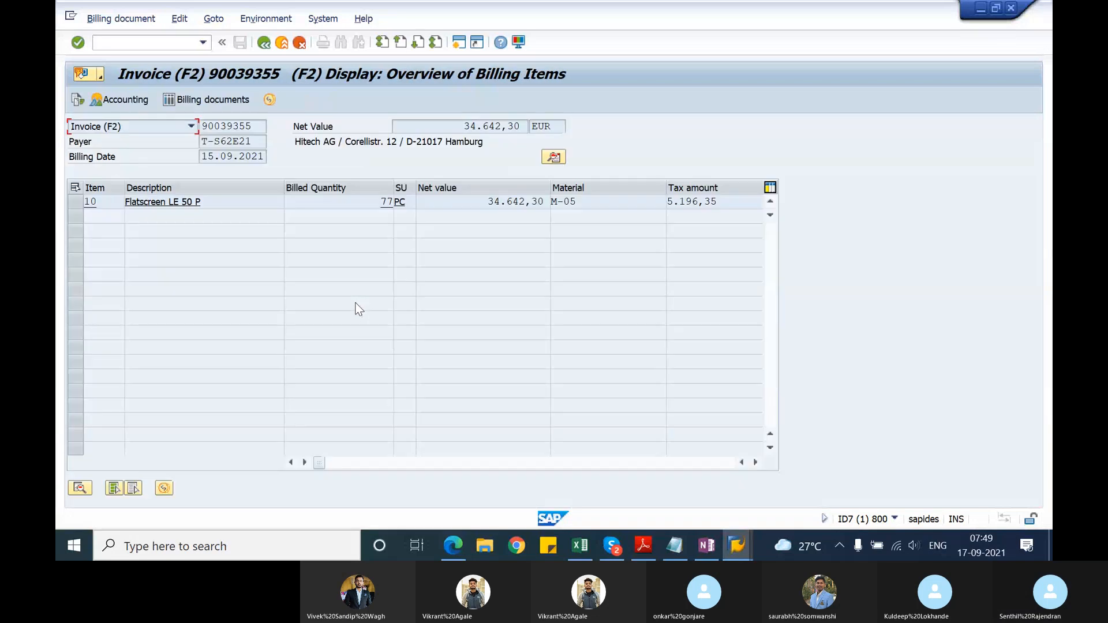
# Step: Examine the billed quantity, PR00 unit price and condition value of invoice item 10, then return to the billing items overview
pyautogui.click(382, 202)
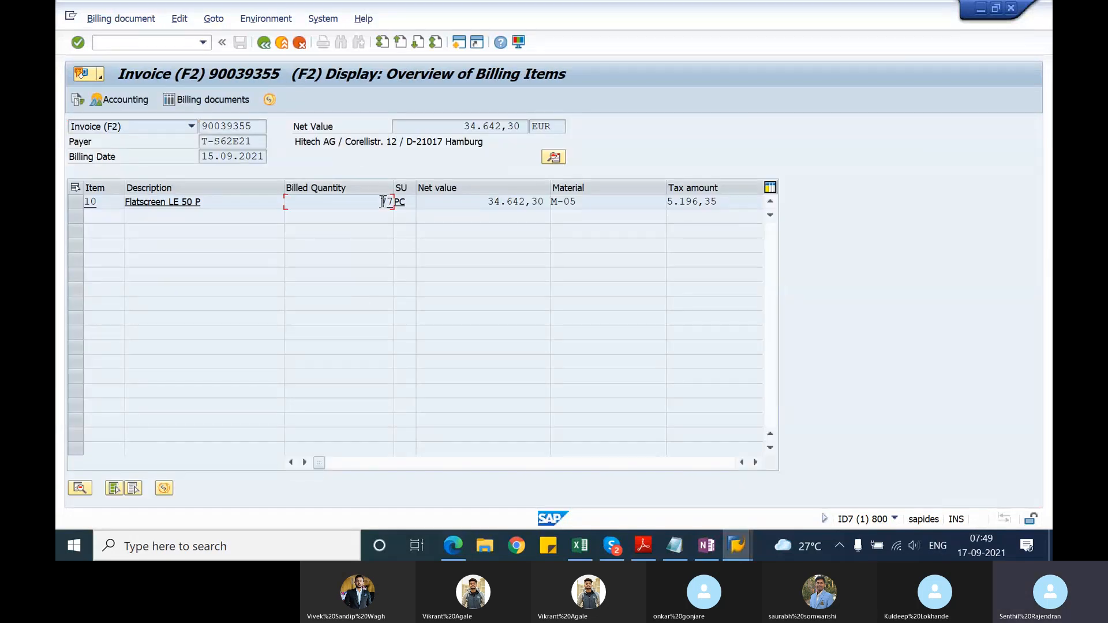
pyautogui.doubleClick(383, 202)
pyautogui.click(75, 203)
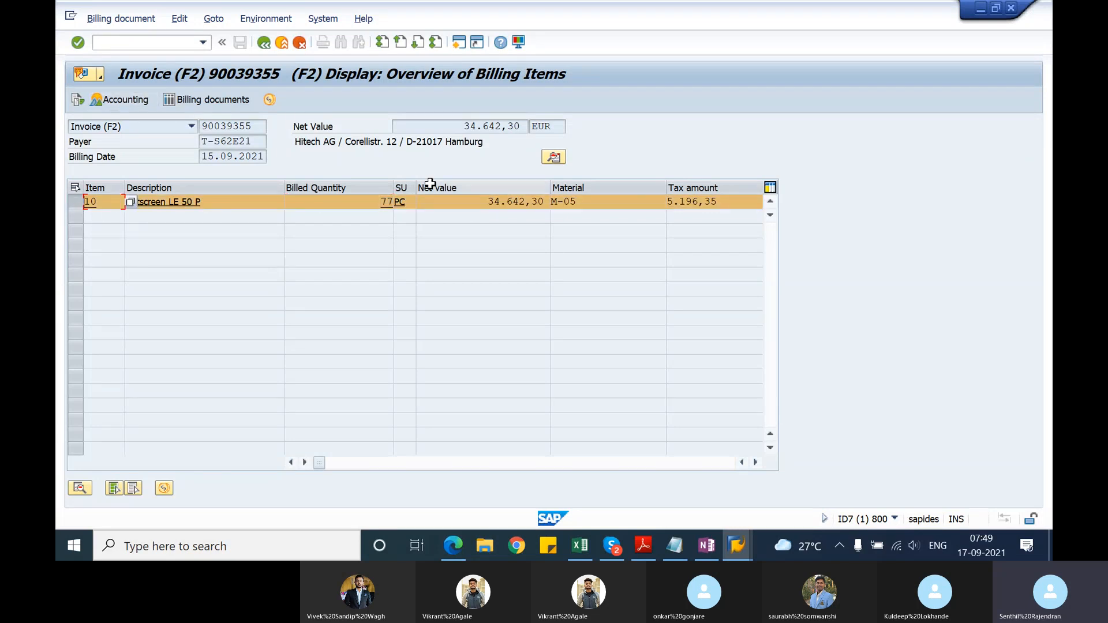
pyautogui.doubleClick(375, 202)
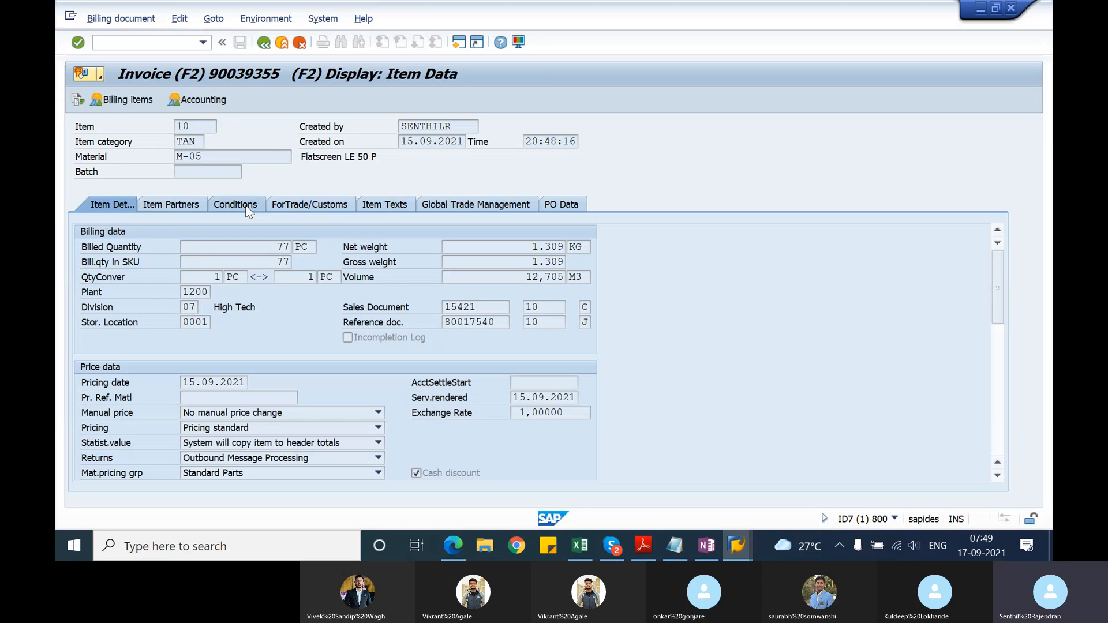
pyautogui.click(236, 205)
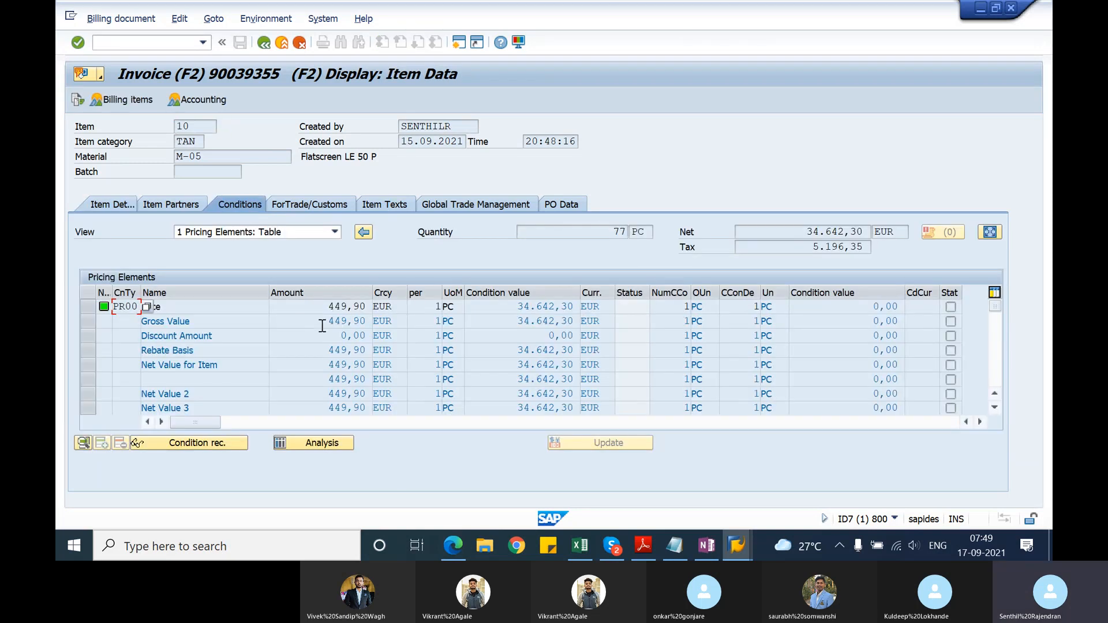
pyautogui.moveTo(328, 306); pyautogui.dragTo(374, 311)
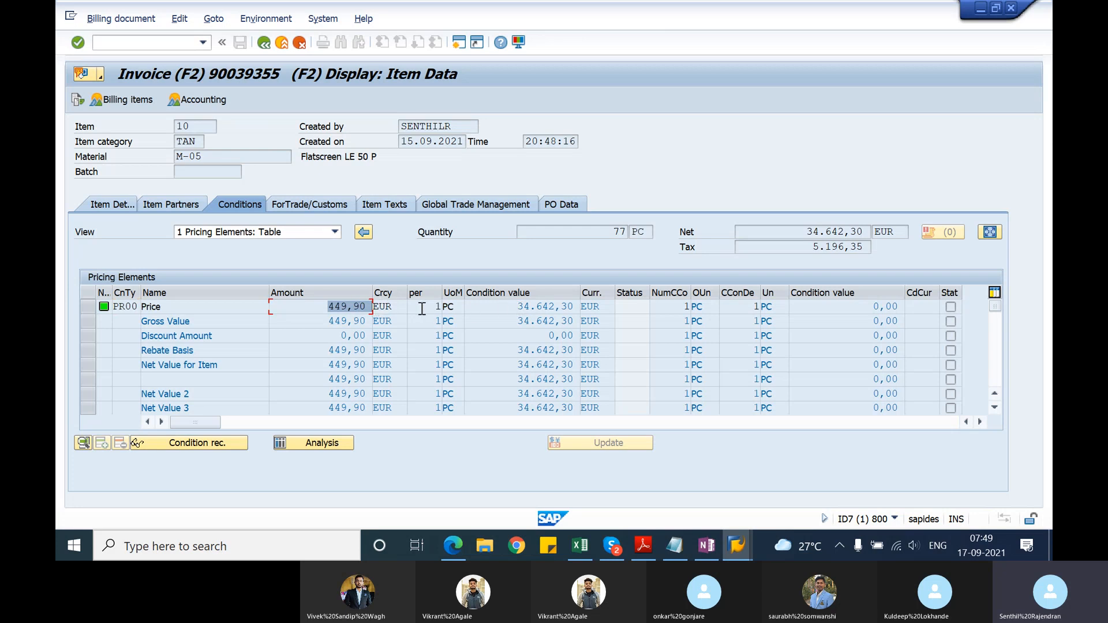
pyautogui.click(519, 309)
pyautogui.moveTo(519, 310); pyautogui.dragTo(578, 318)
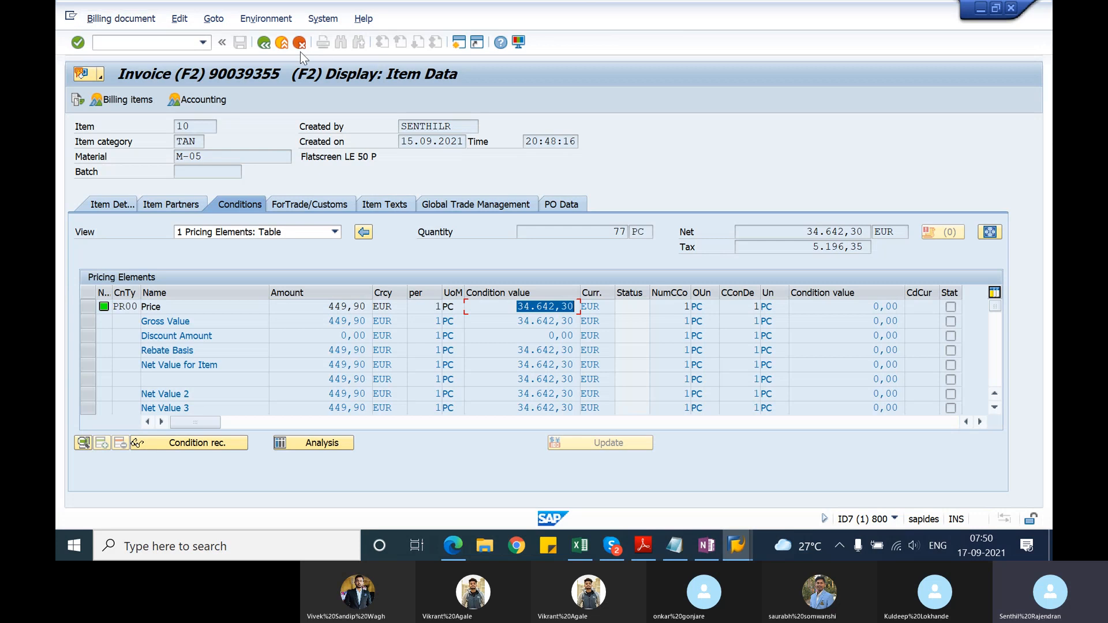
pyautogui.click(266, 49)
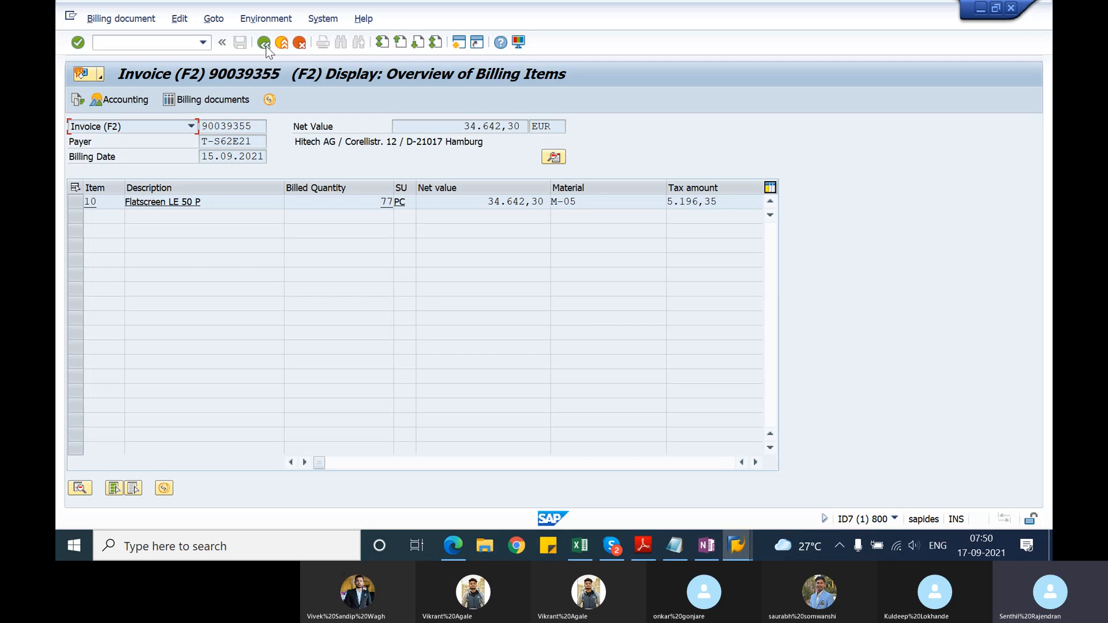
# Step: Append "RK -" to the invoice correction request line in the notes and insert blank lines beneath it
pyautogui.hotkey('alt', 'Tab')
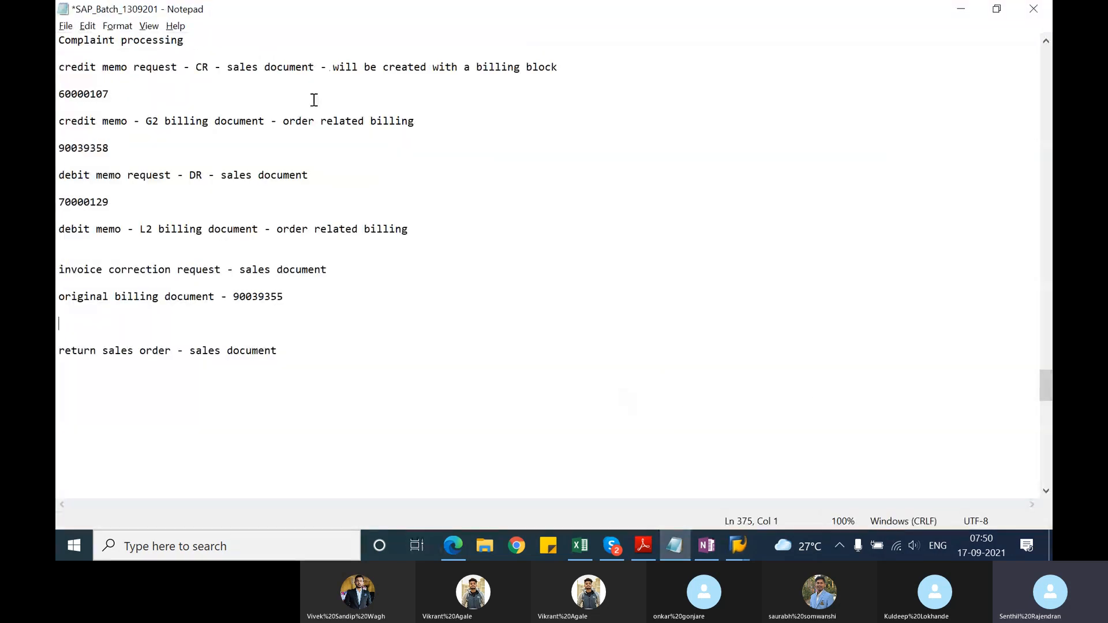
pyautogui.click(328, 269)
pyautogui.write('RK')
pyautogui.write(' -')
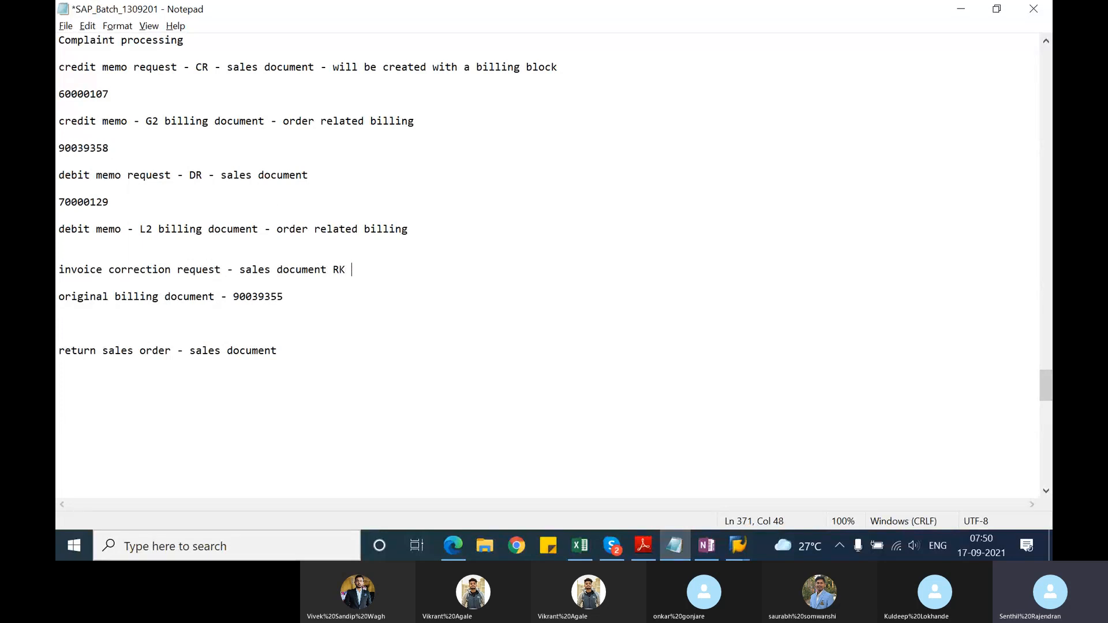
pyautogui.press('Return')
pyautogui.press('Return')
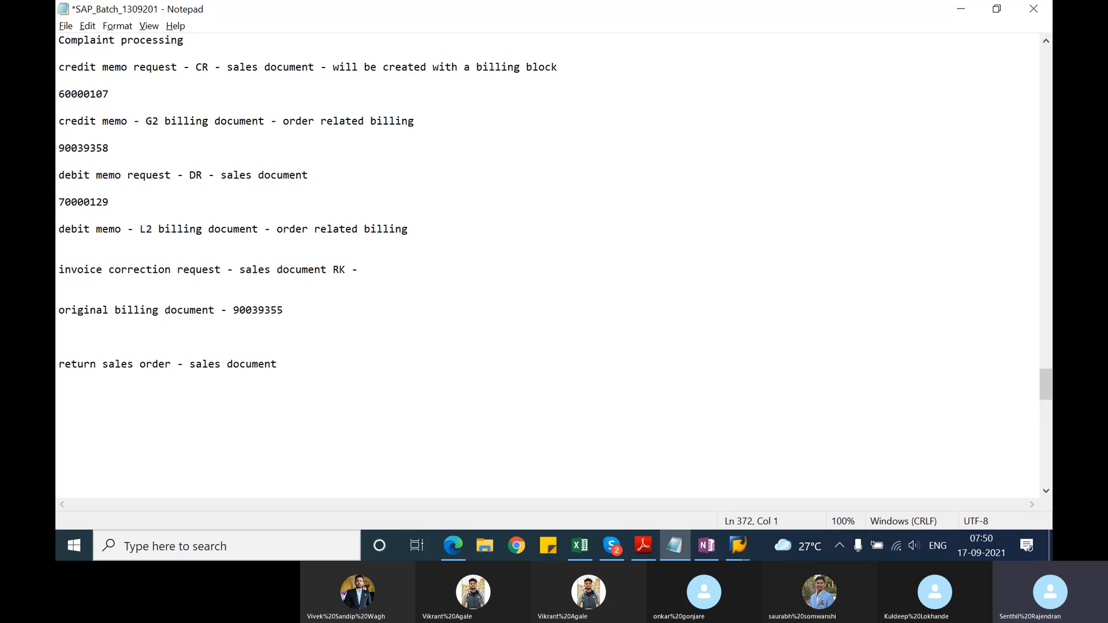
# Step: Copy the invoice number from the displayed invoice, return to the VA01 session and create the RK request from the referenced billing document
pyautogui.hotkey('alt', 'Tab')
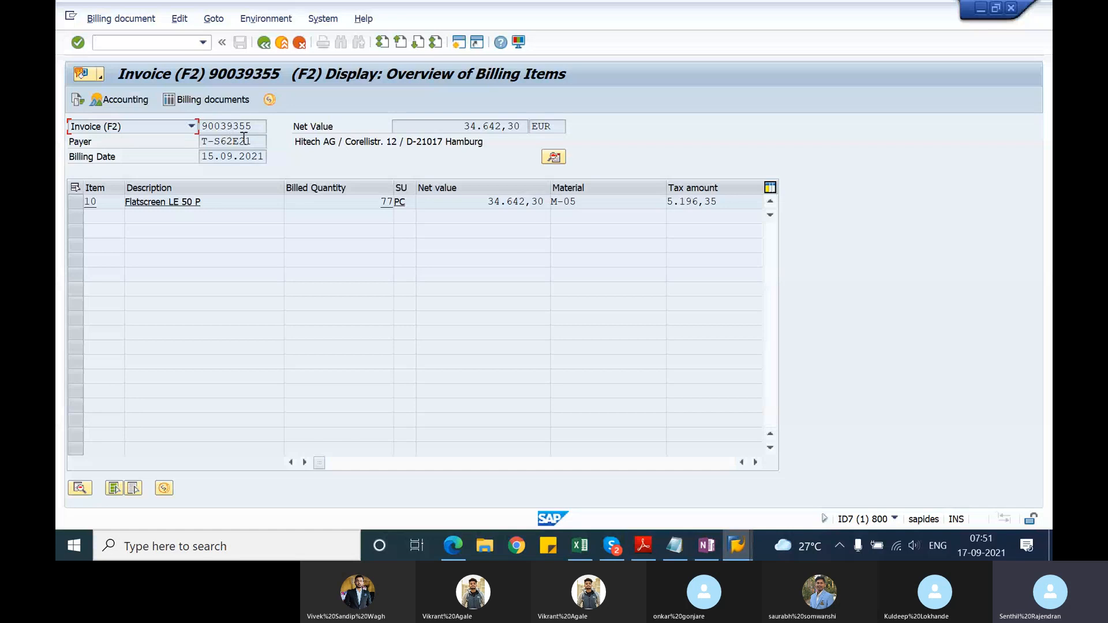
pyautogui.moveTo(254, 126); pyautogui.dragTo(199, 126)
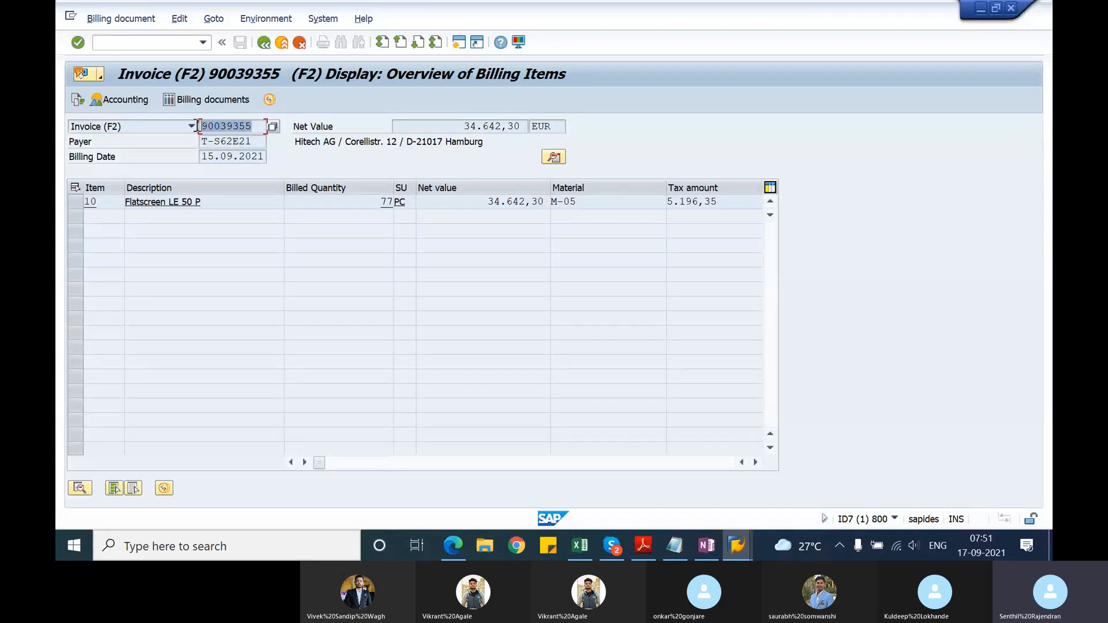
pyautogui.hotkey('ctrl', 'c')
pyautogui.hotkey('alt', 'Tab')
pyautogui.hotkey('alt', 'Tab')
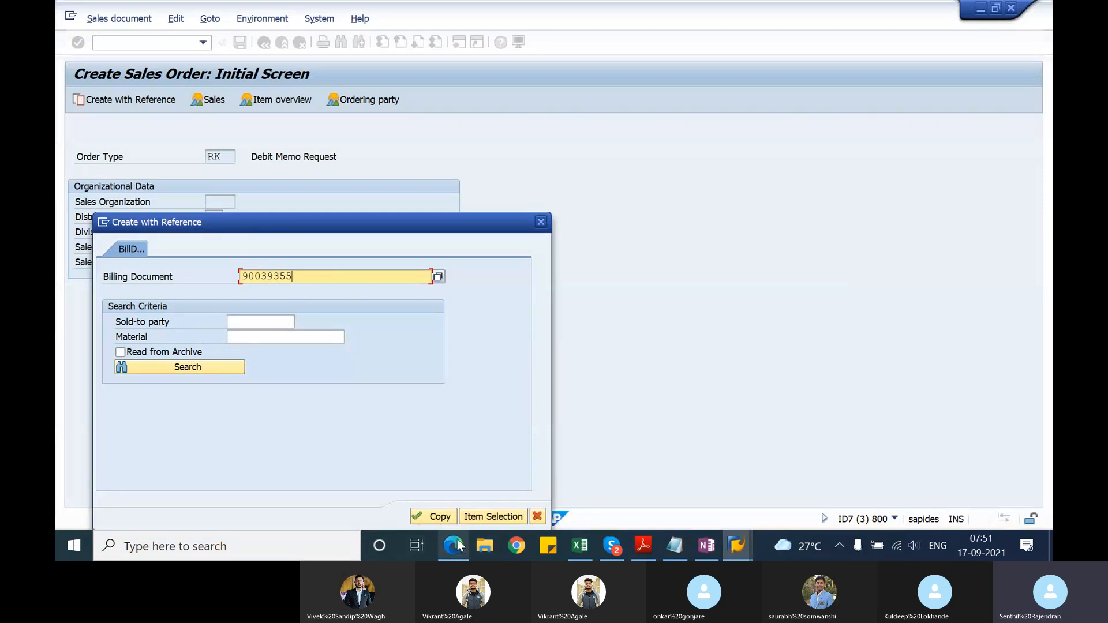
pyautogui.click(442, 517)
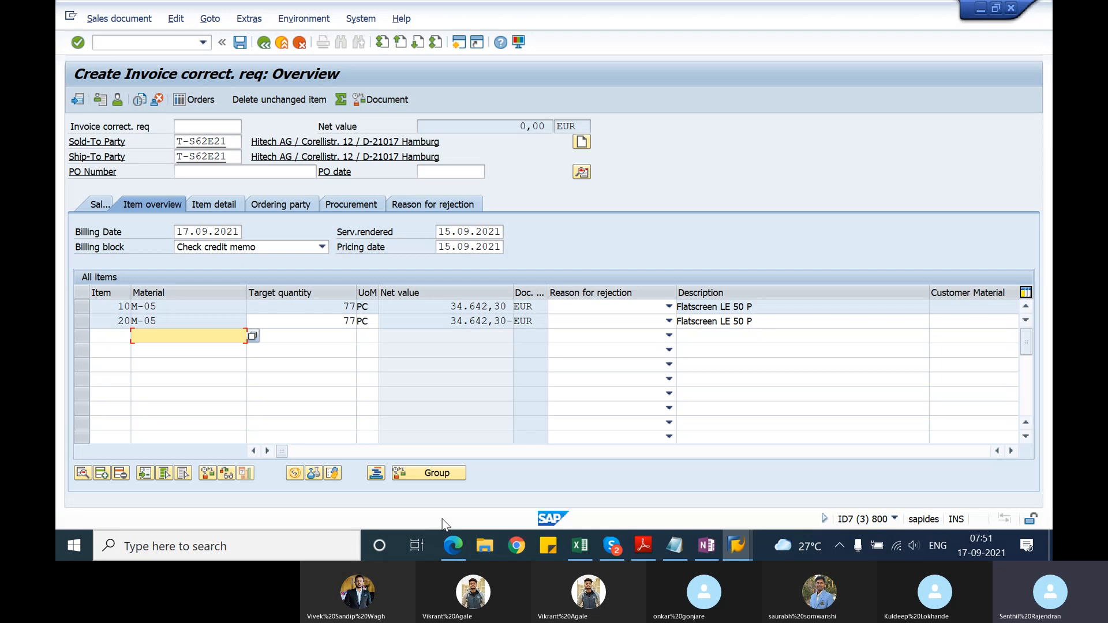
# Step: Compare item 10 with item 20 in the invoice correction request, checking their target quantities and opposing net values
pyautogui.click(82, 305)
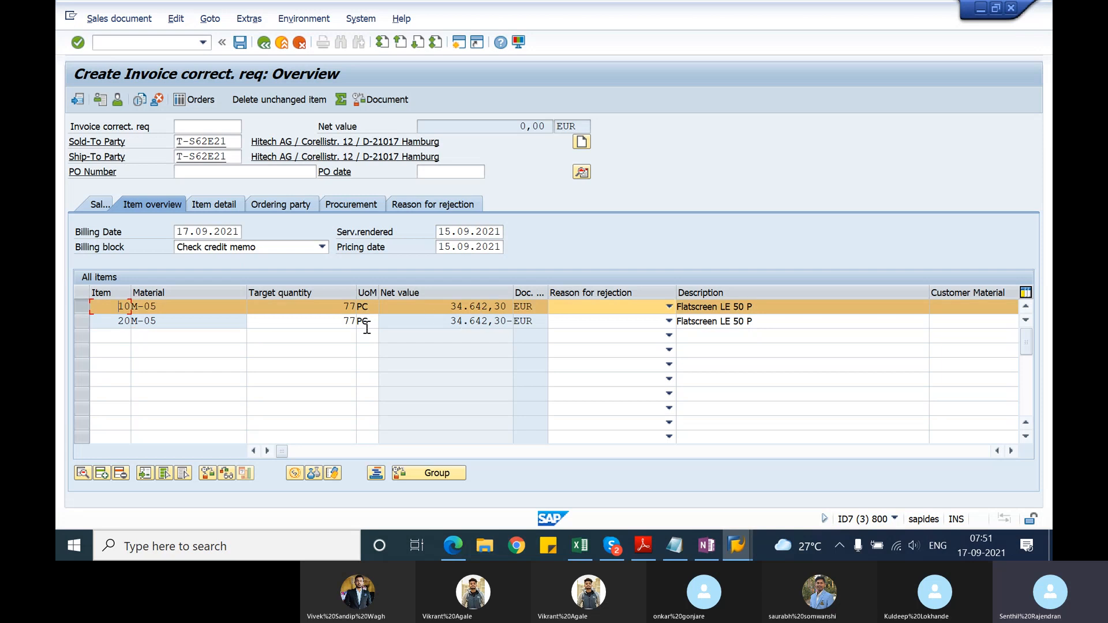
pyautogui.click(81, 308)
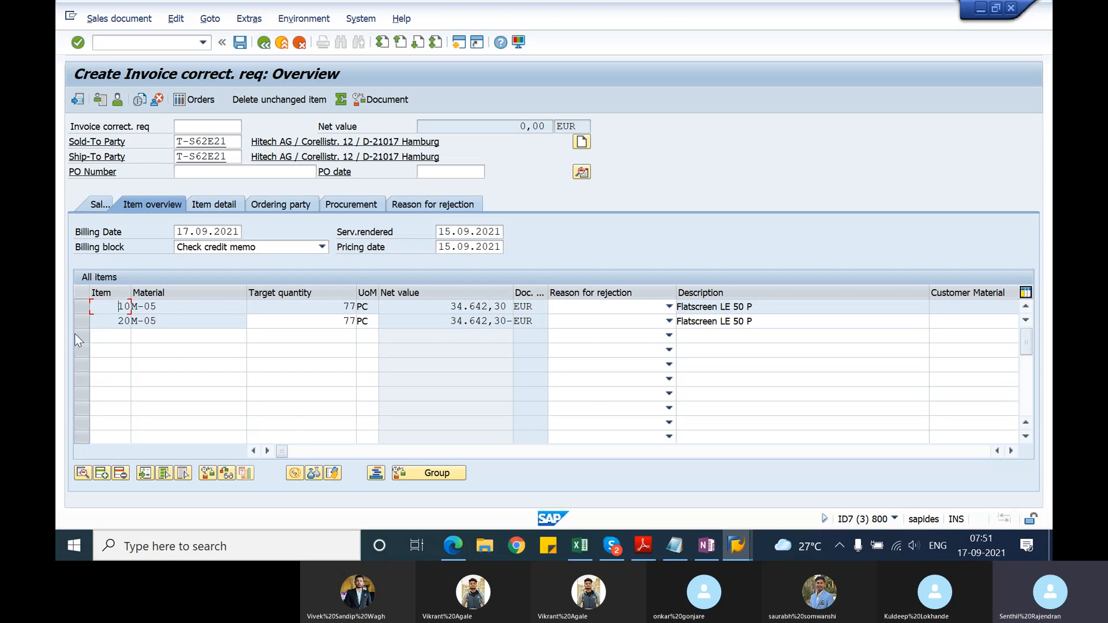
pyautogui.click(283, 322)
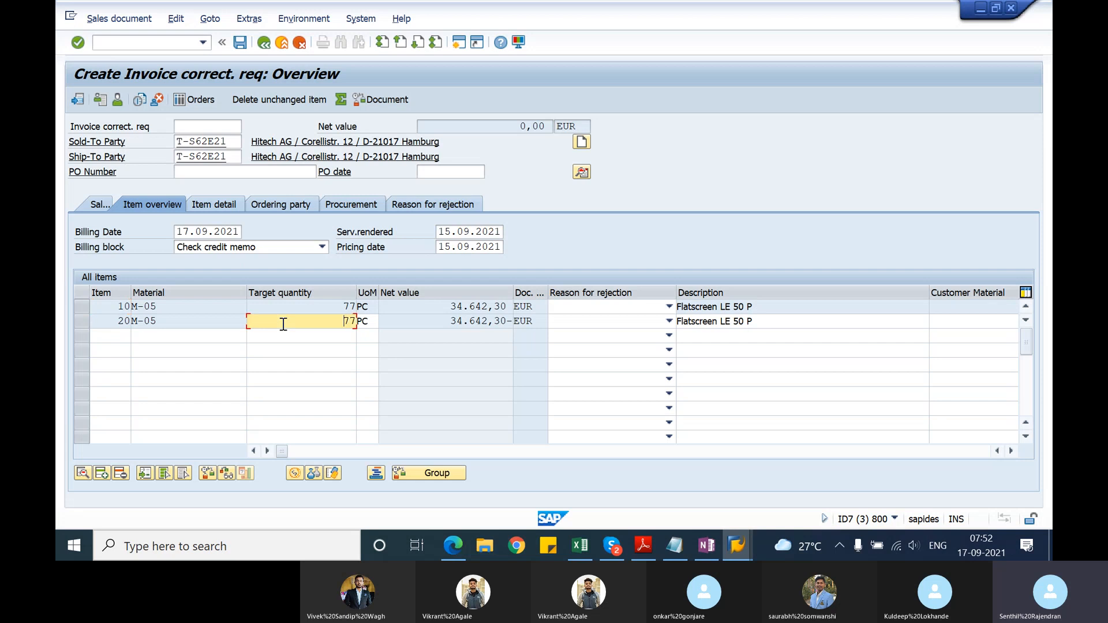
pyautogui.click(84, 309)
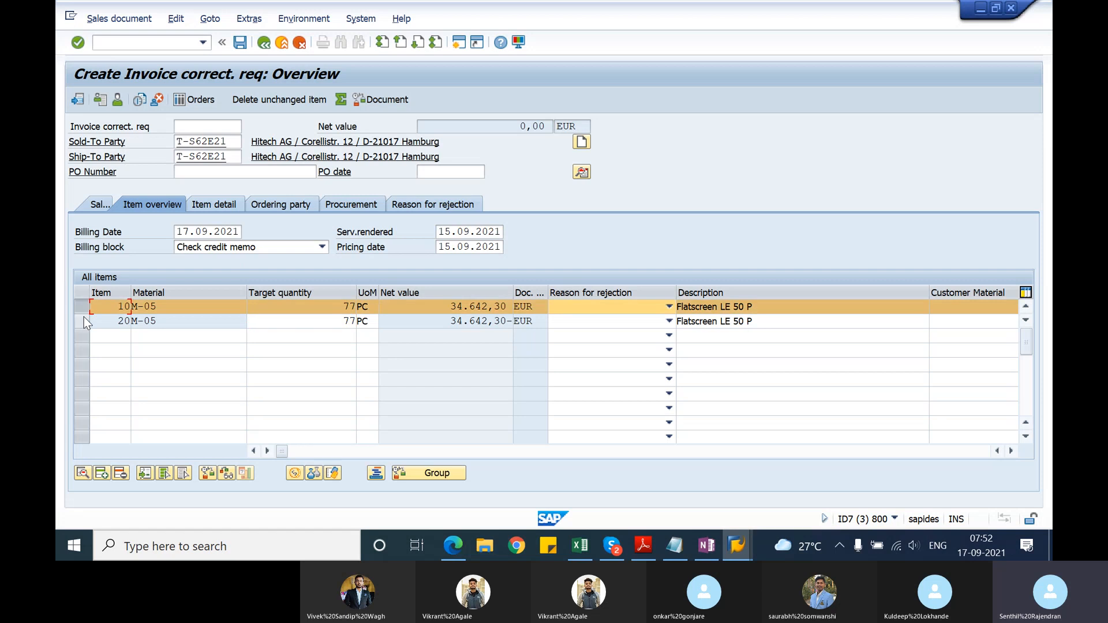
pyautogui.click(82, 322)
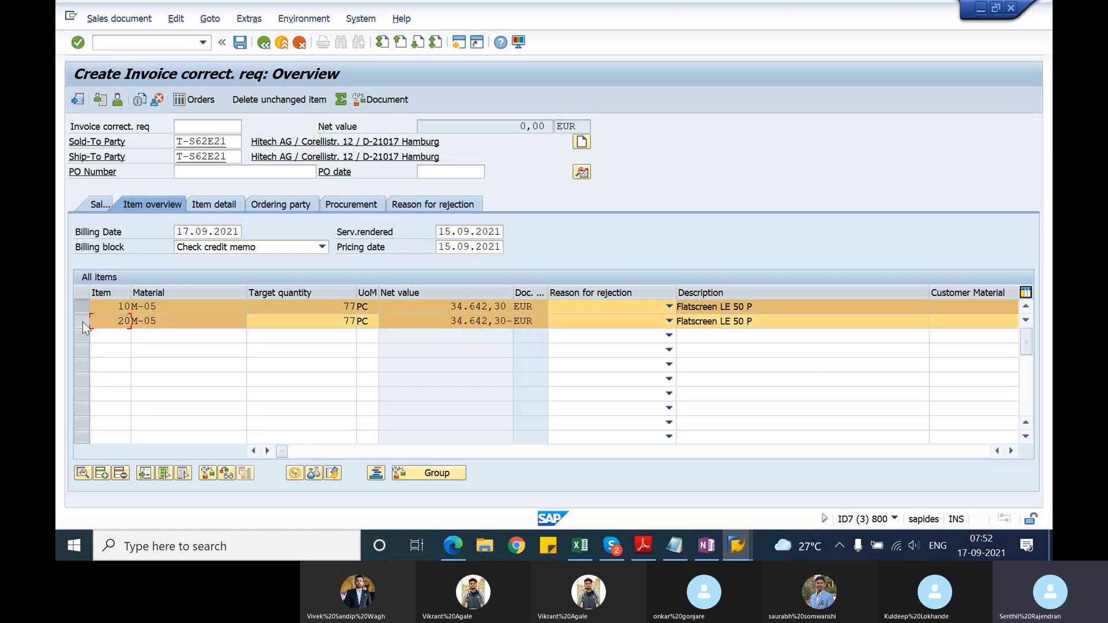
pyautogui.click(81, 306)
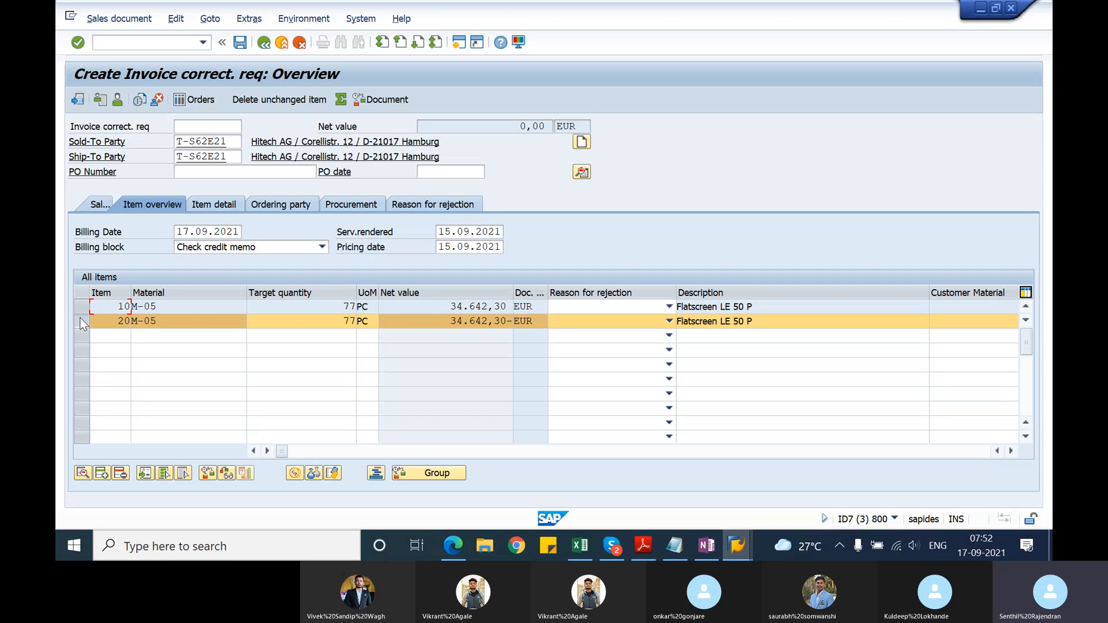
pyautogui.click(81, 321)
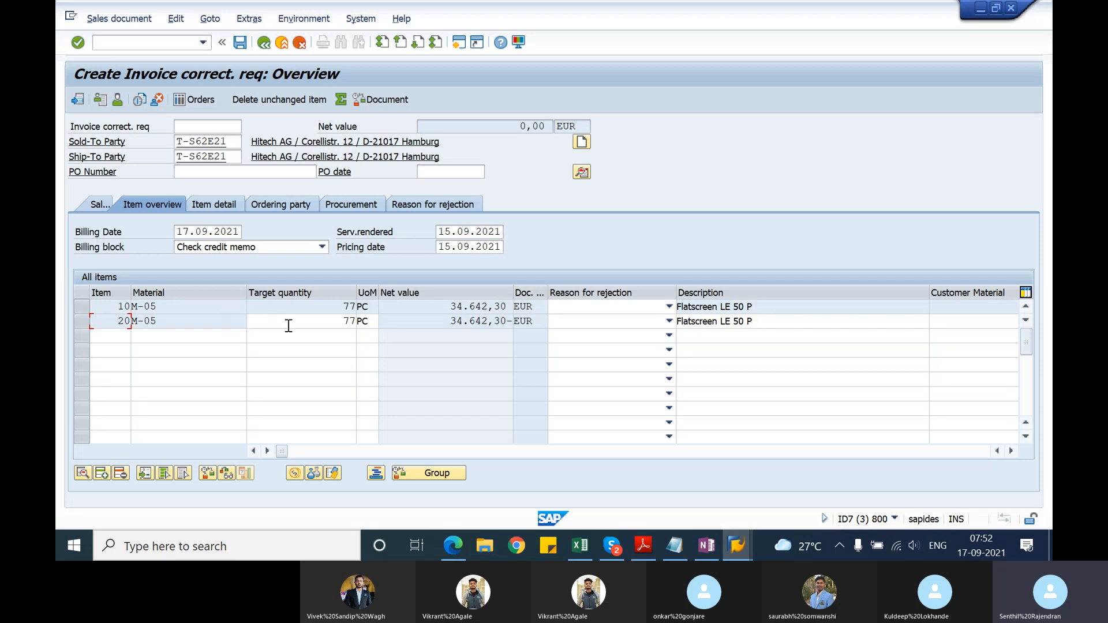
# Step: Set the target quantity of item 20 to 70 PC and update the invoice correction request
pyautogui.click(352, 321)
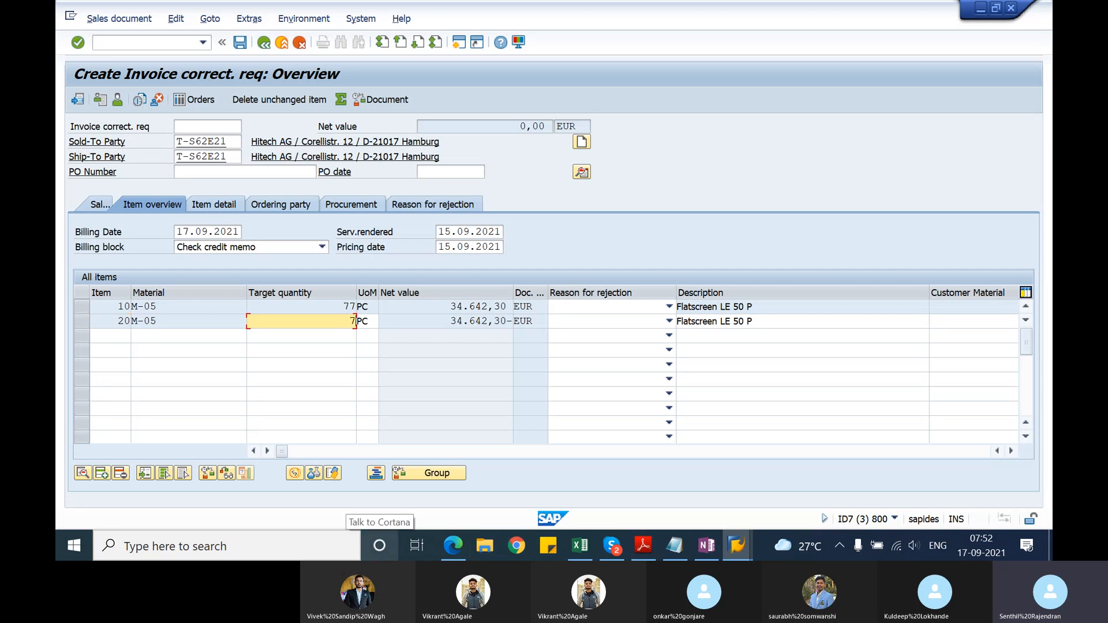
pyautogui.write('0')
pyautogui.press('Return')
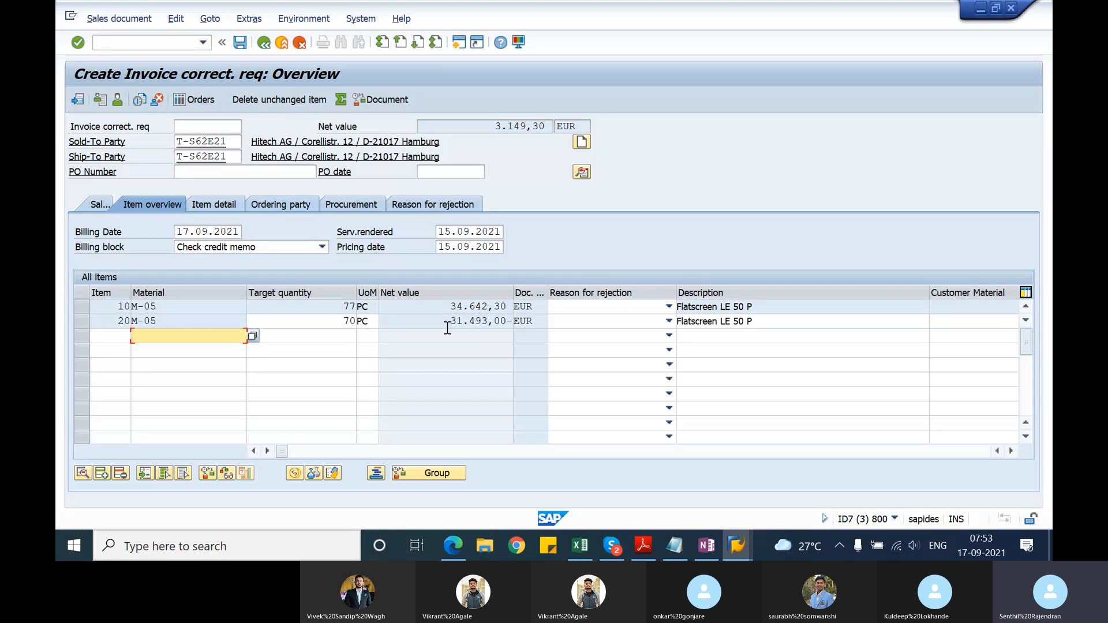
# Step: Complete the missing order reason with "Good service" through the incompletion log and save the invoice correction request
pyautogui.click(241, 44)
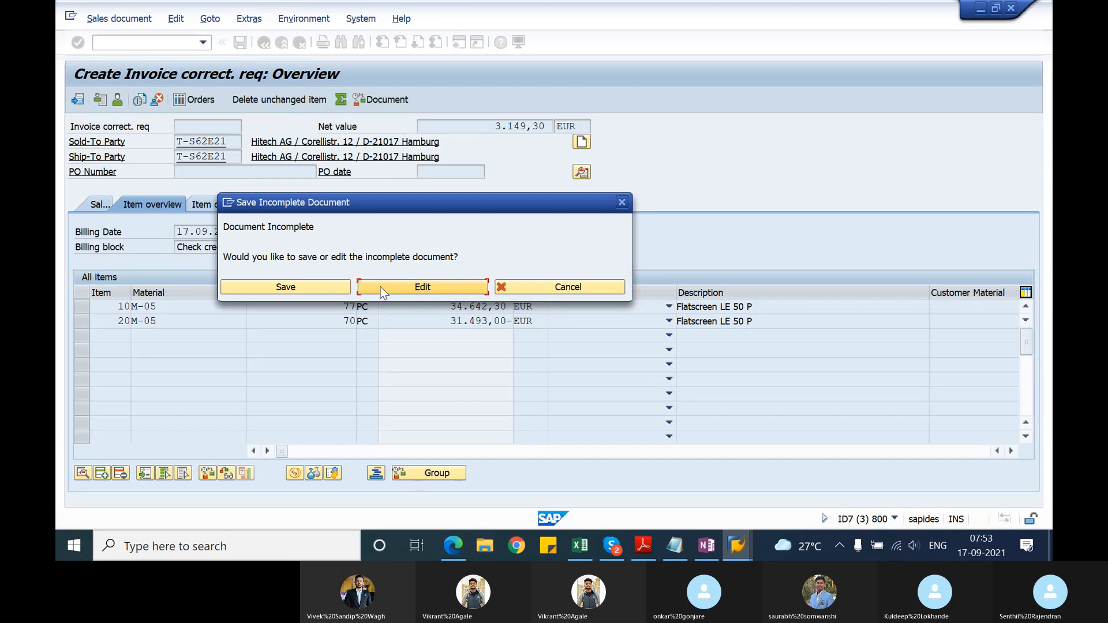
pyautogui.click(379, 287)
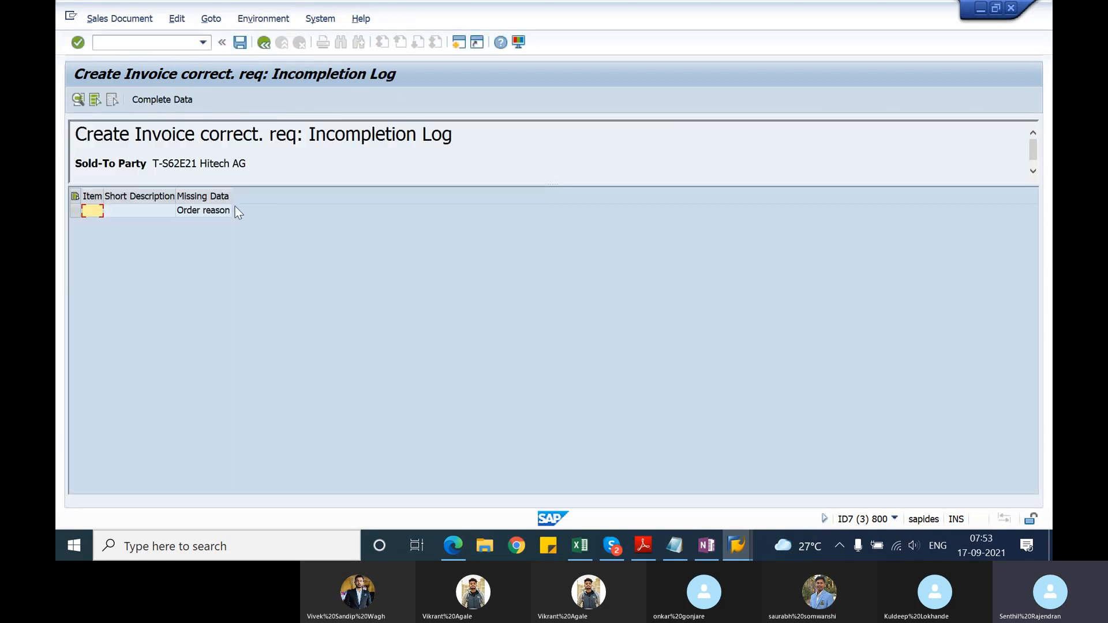
pyautogui.click(161, 98)
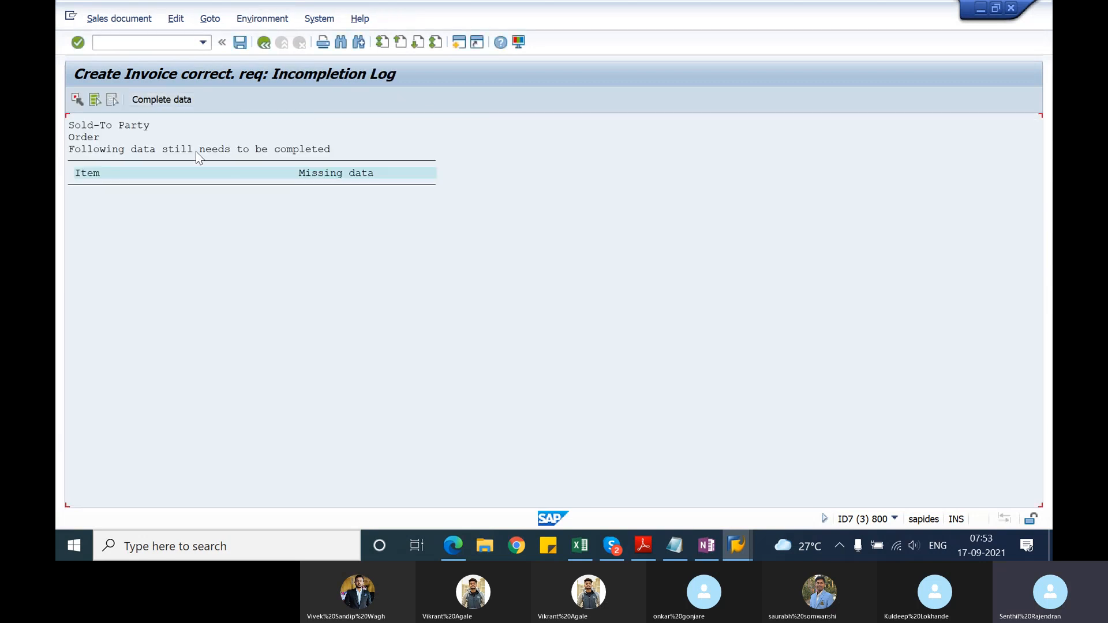
pyautogui.click(175, 99)
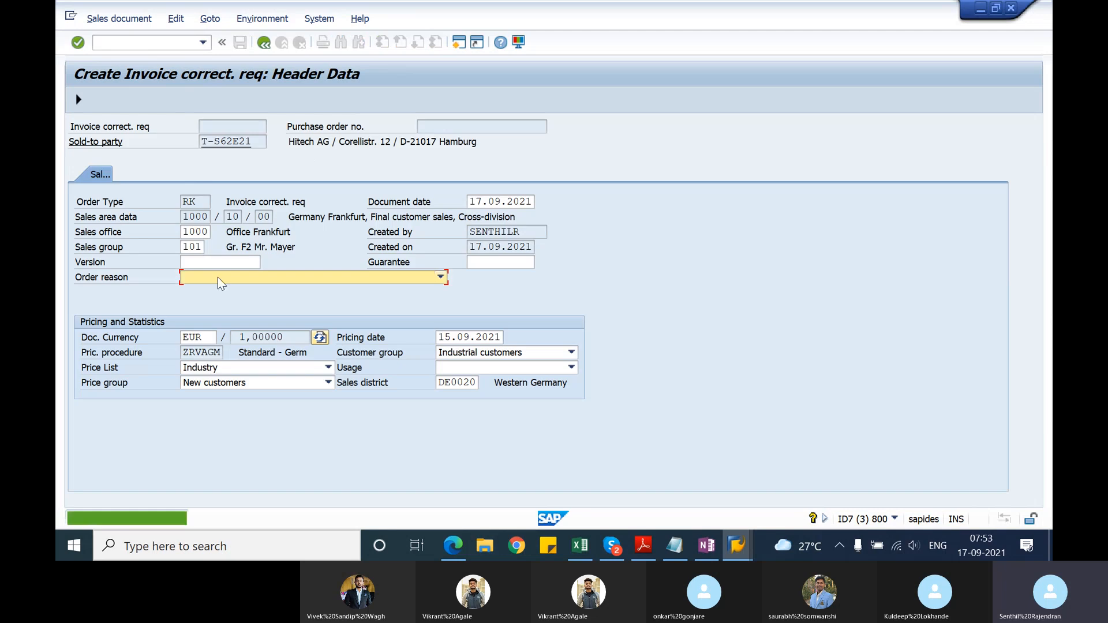
pyautogui.click(220, 278)
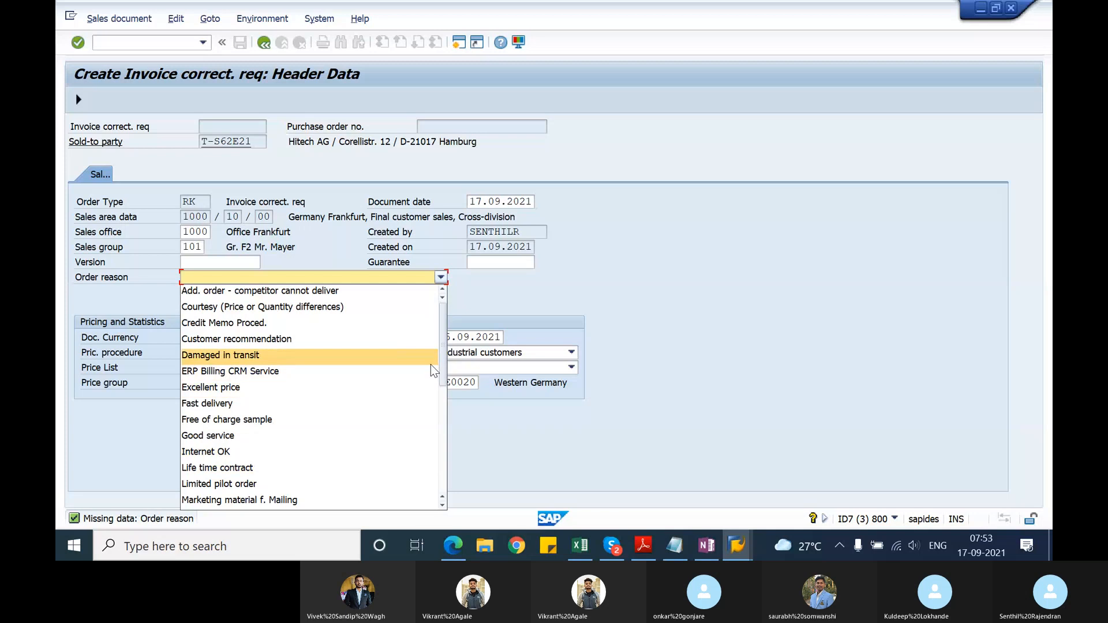
pyautogui.moveTo(442, 367); pyautogui.dragTo(434, 475)
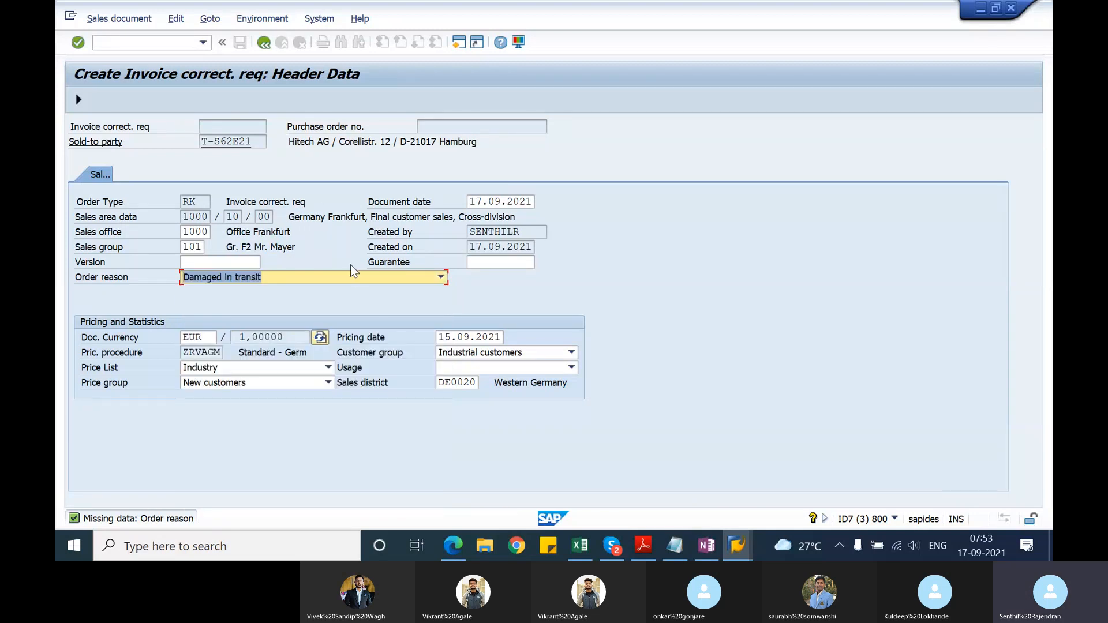
pyautogui.click(440, 277)
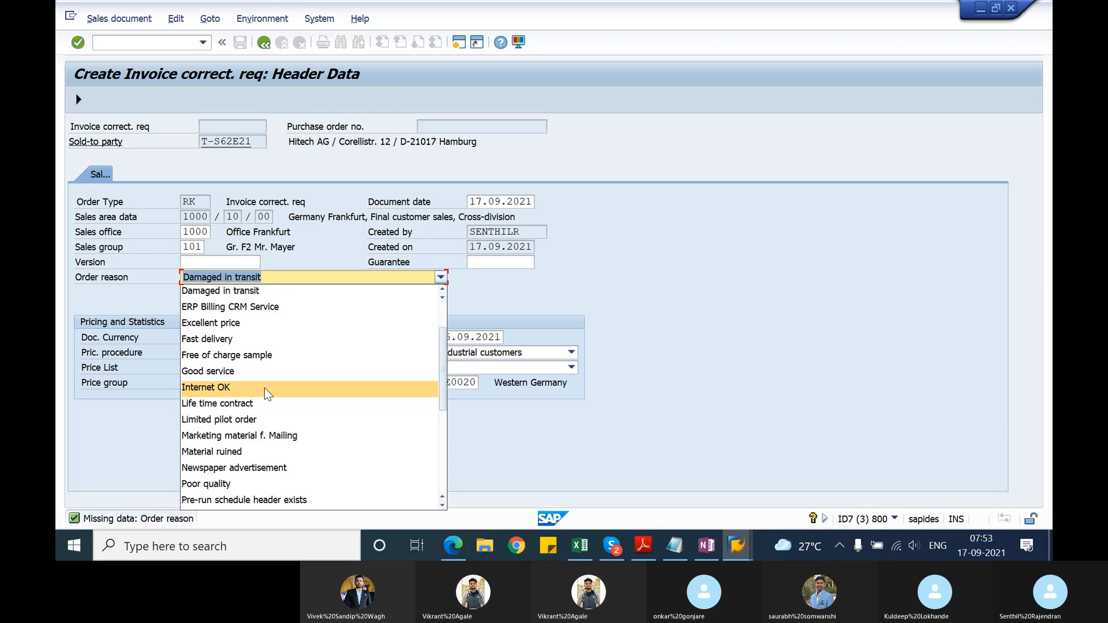
pyautogui.click(270, 372)
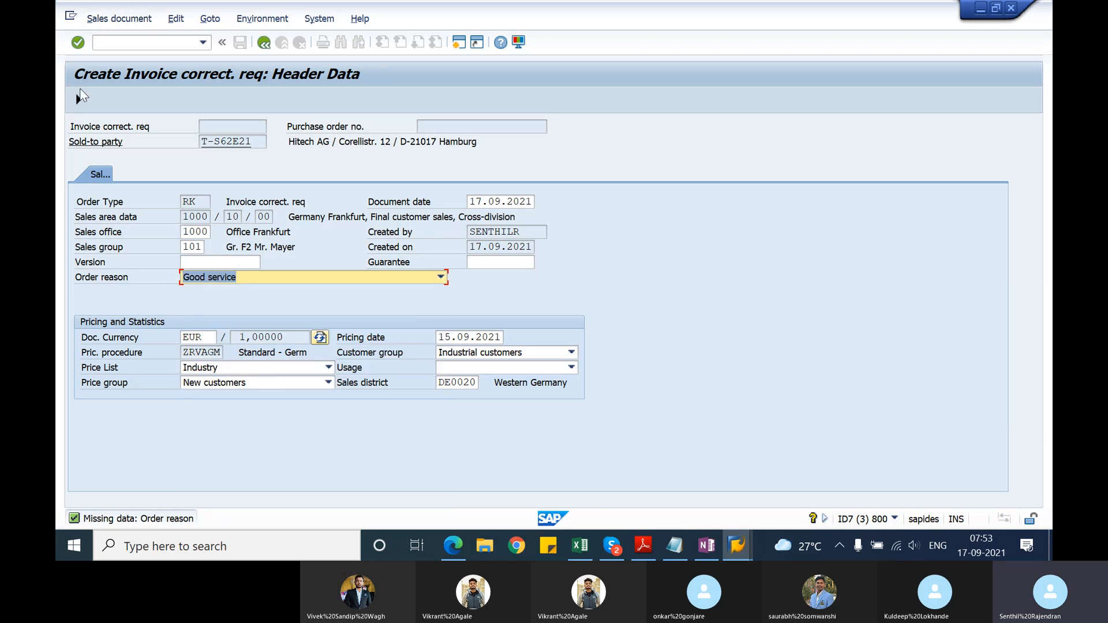
pyautogui.click(80, 95)
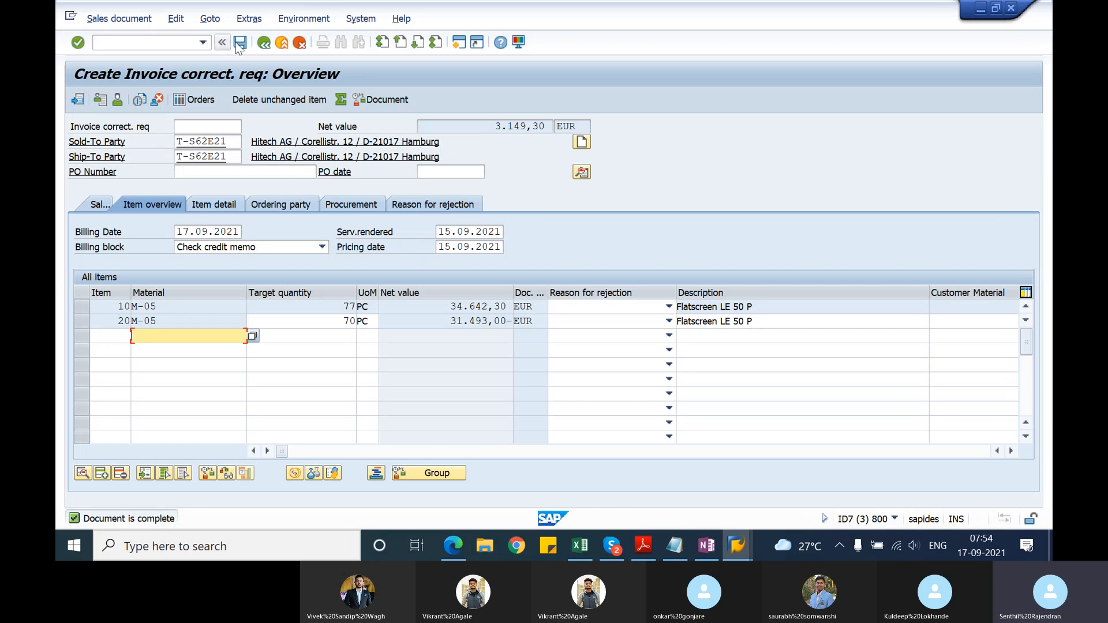
pyautogui.click(236, 45)
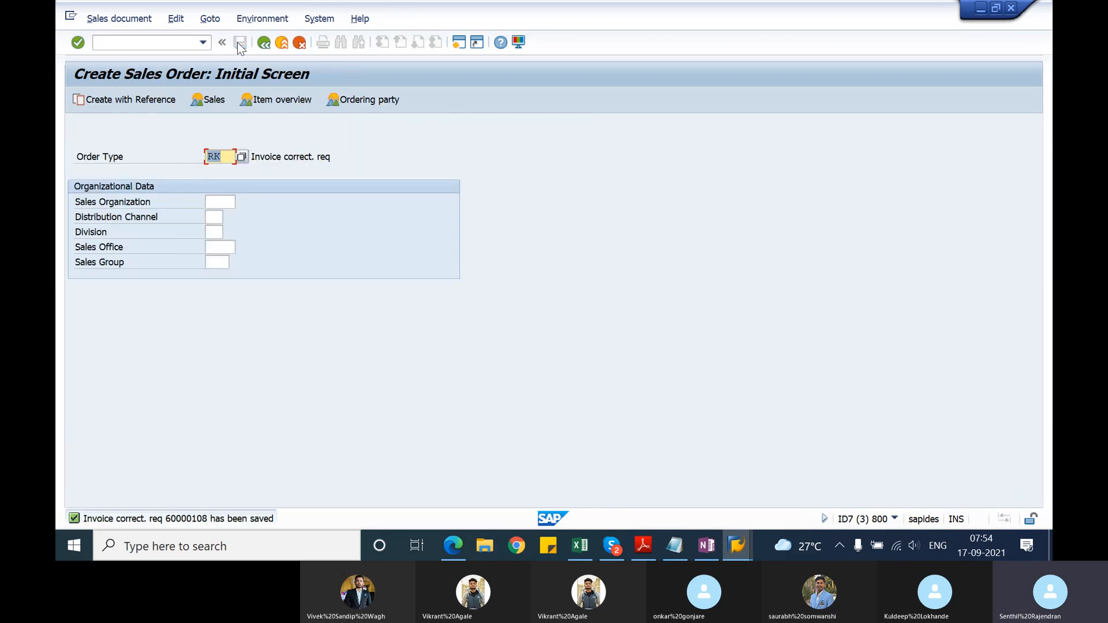
# Step: Call up the saved request for changing and paste its number beneath the invoice correction request line in the Notepad notes, followed by blank lines
pyautogui.click(92, 20)
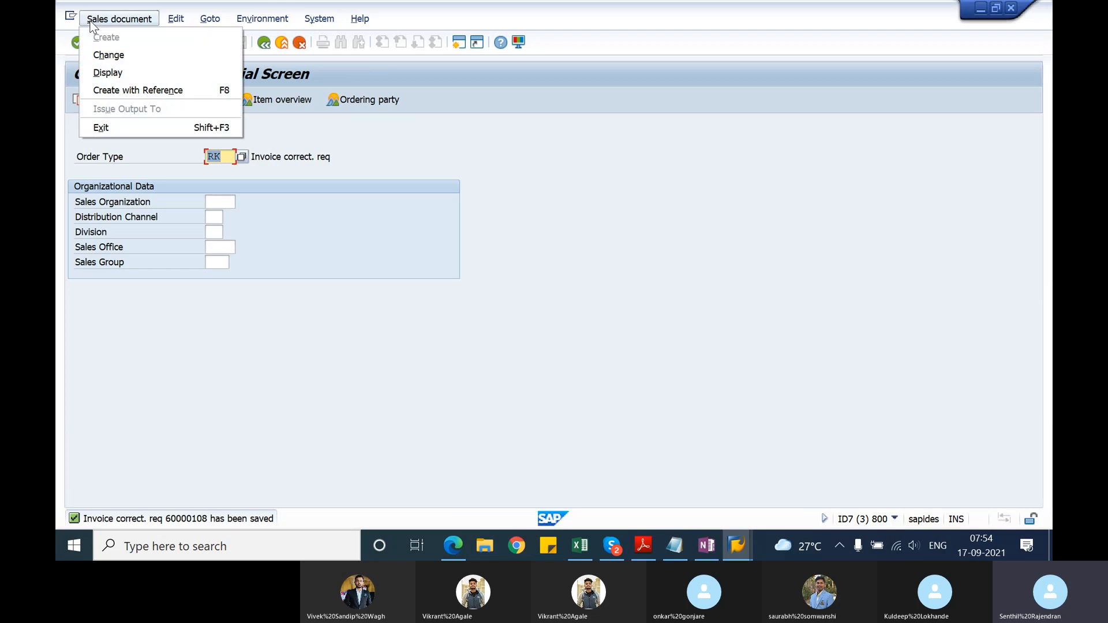
pyautogui.click(104, 57)
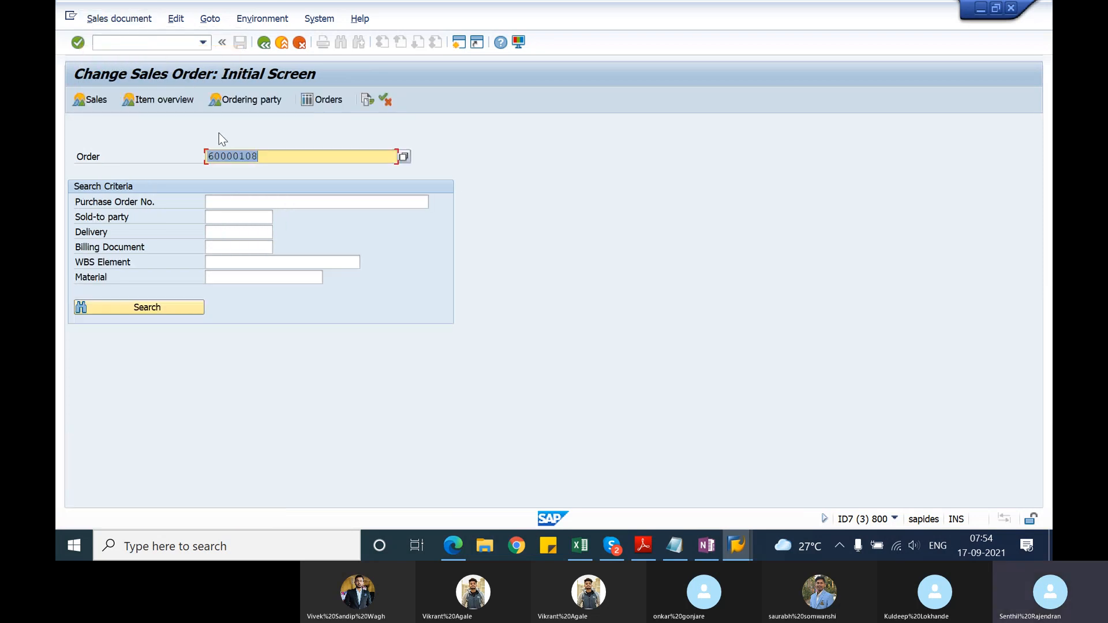
pyautogui.hotkey('alt', 'Tab')
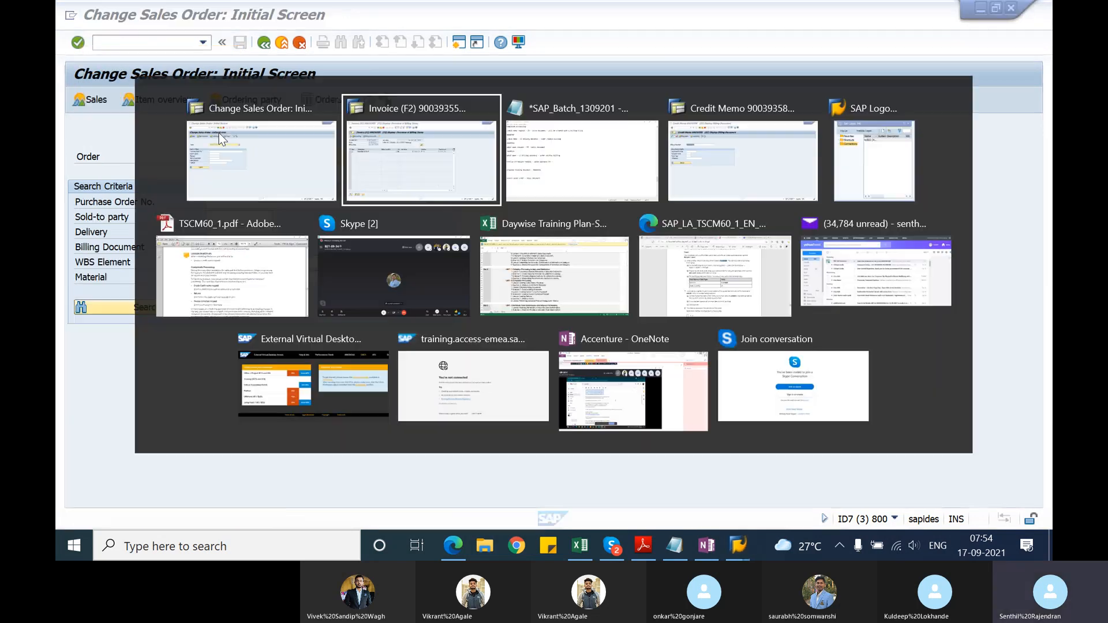
pyautogui.hotkey('alt', 'Tab')
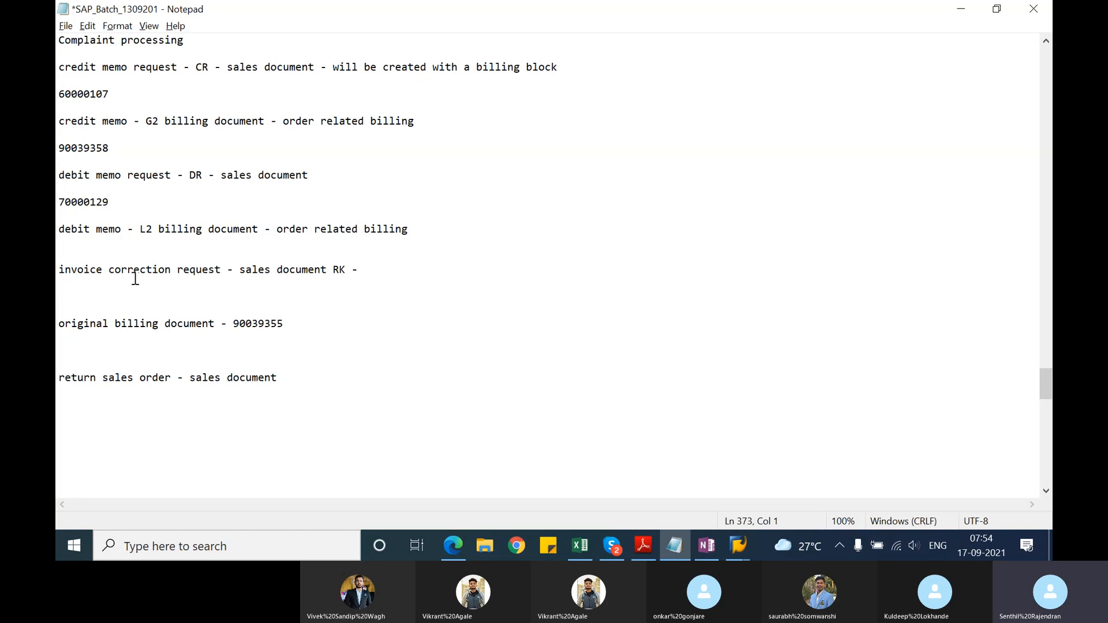
pyautogui.write('60000108')
pyautogui.press('Return')
pyautogui.press('Return')
# Step: Return to the SAP change session, clear the request's "Check credit memo" billing block and save the document
pyautogui.hotkey('alt', 'Tab')
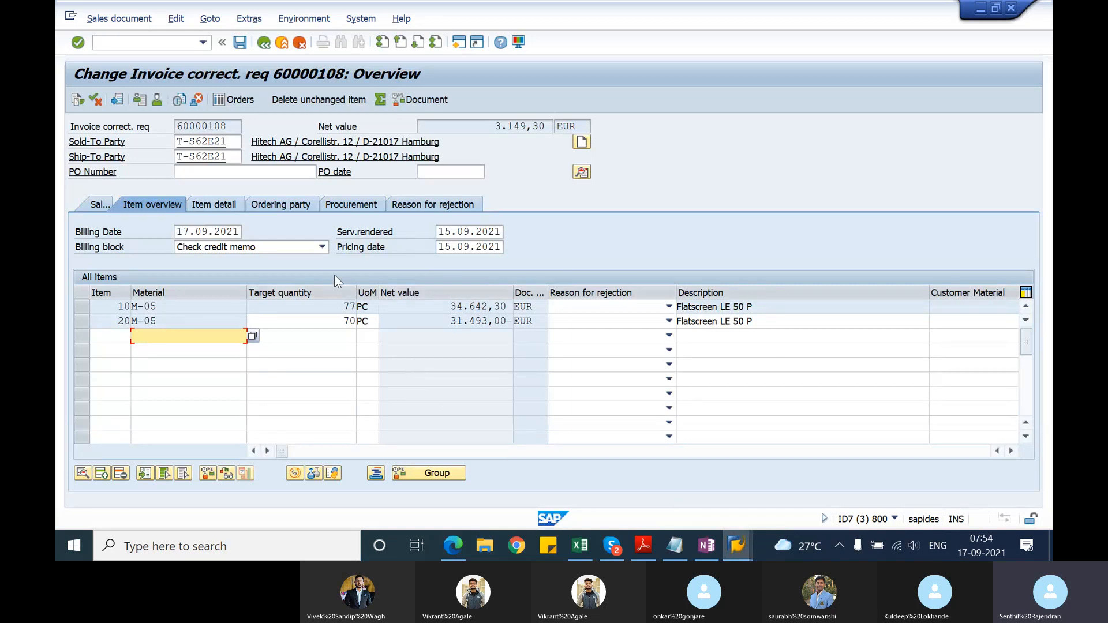
pyautogui.click(323, 248)
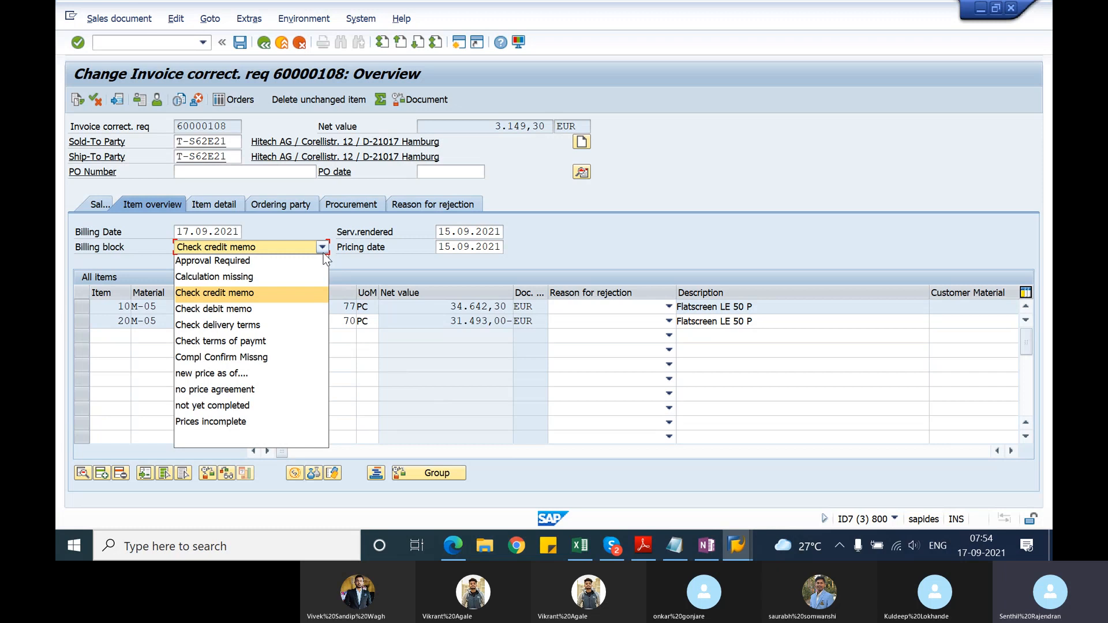
pyautogui.click(227, 436)
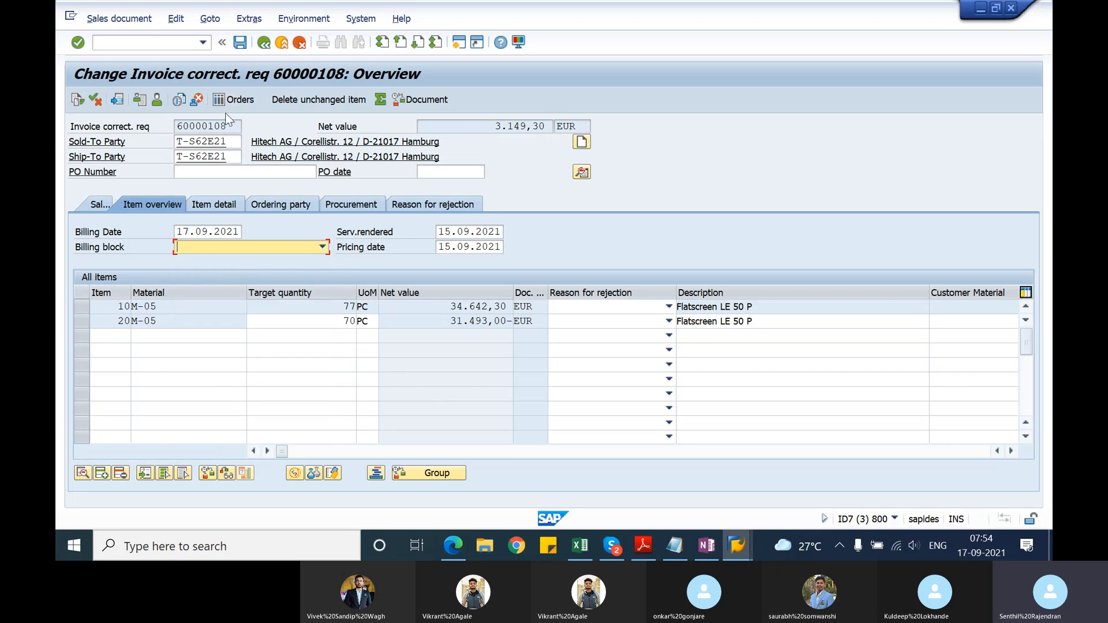
pyautogui.click(240, 44)
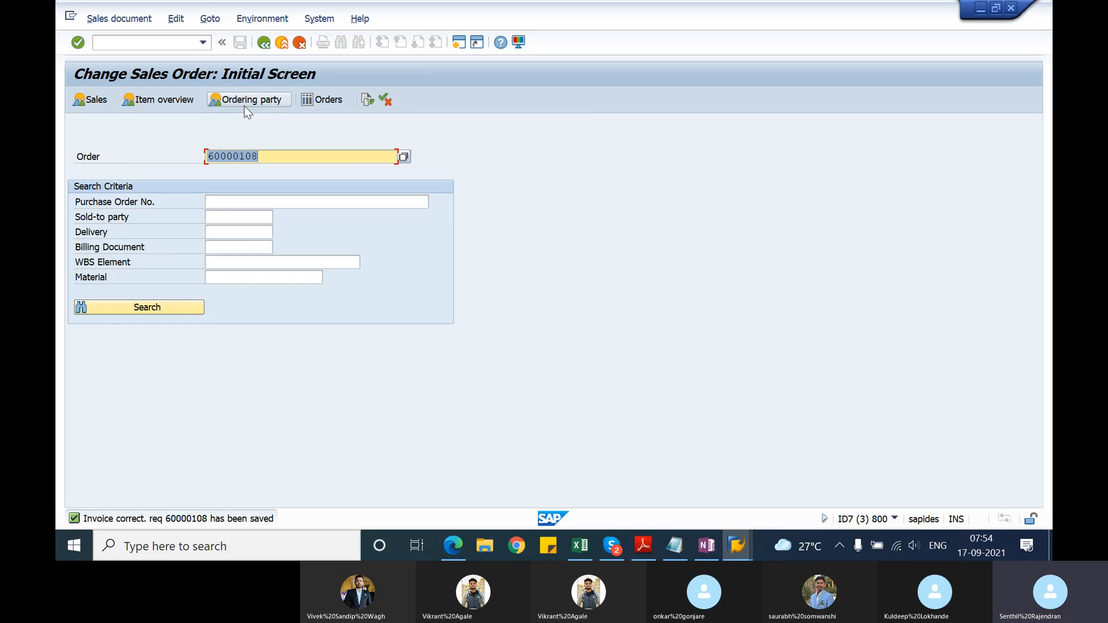
# Step: Switch to the Notepad notes and append "order related billing" to the invoice correction request line
pyautogui.click(150, 41)
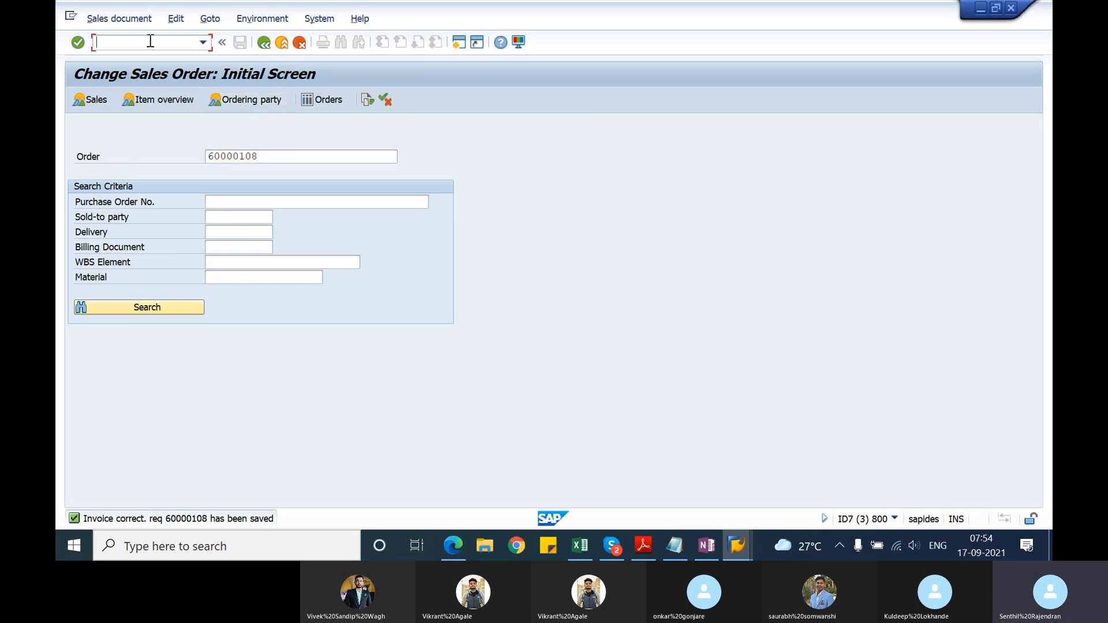
pyautogui.hotkey('alt', 'Tab')
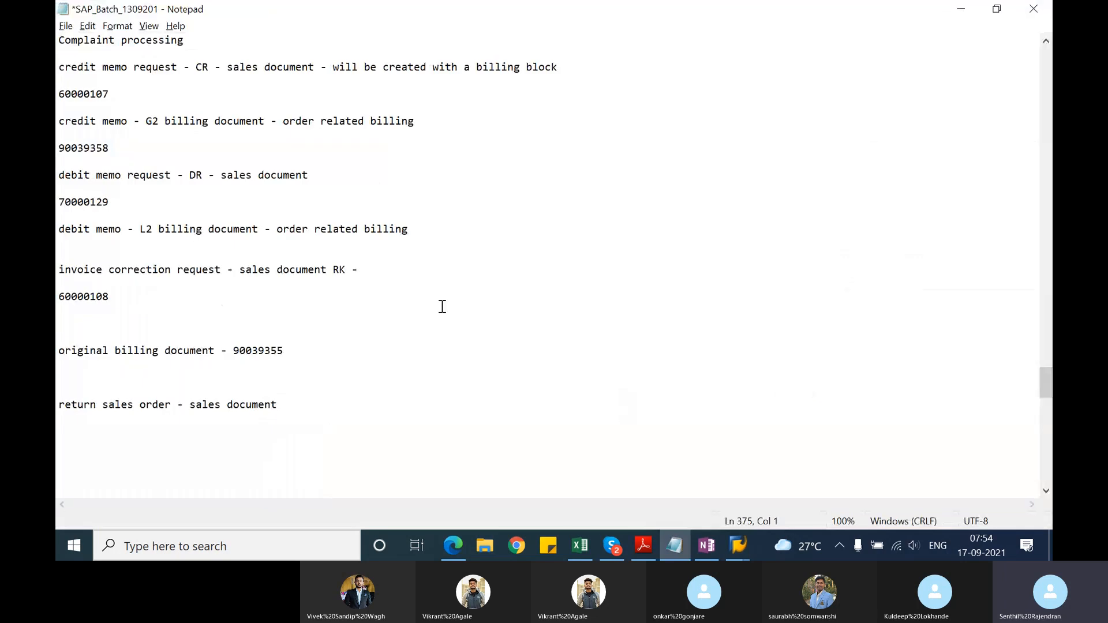
pyautogui.click(412, 264)
pyautogui.write('order related billing')
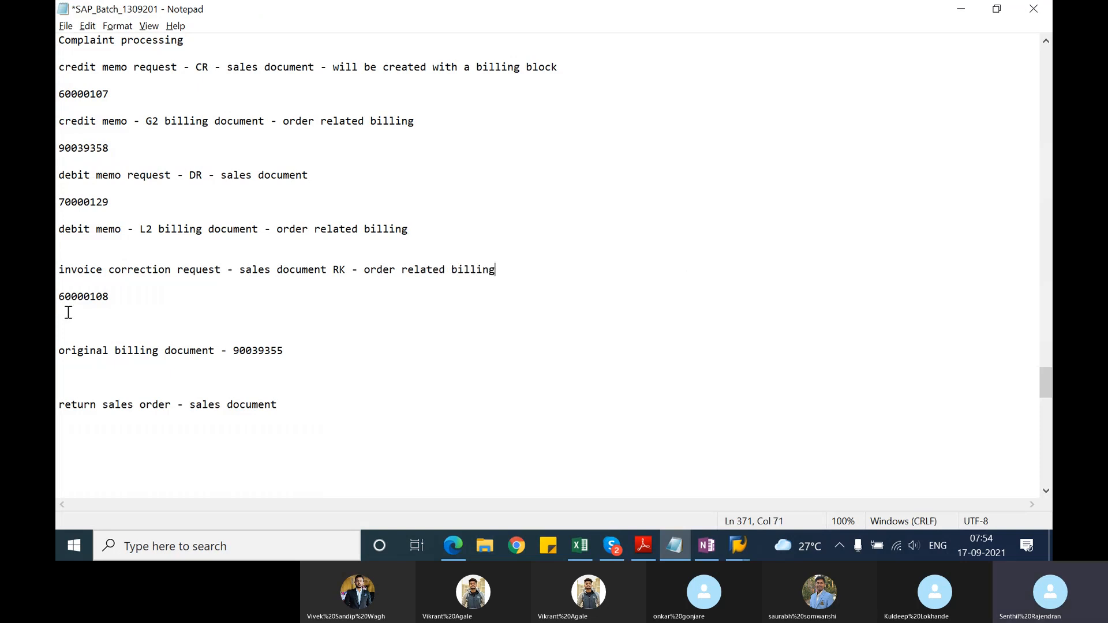
# Step: Switch to SAP, bill the saved invoice correction request with transaction VF01 and save the resulting G2 credit memo
pyautogui.hotkey('alt', 'Tab')
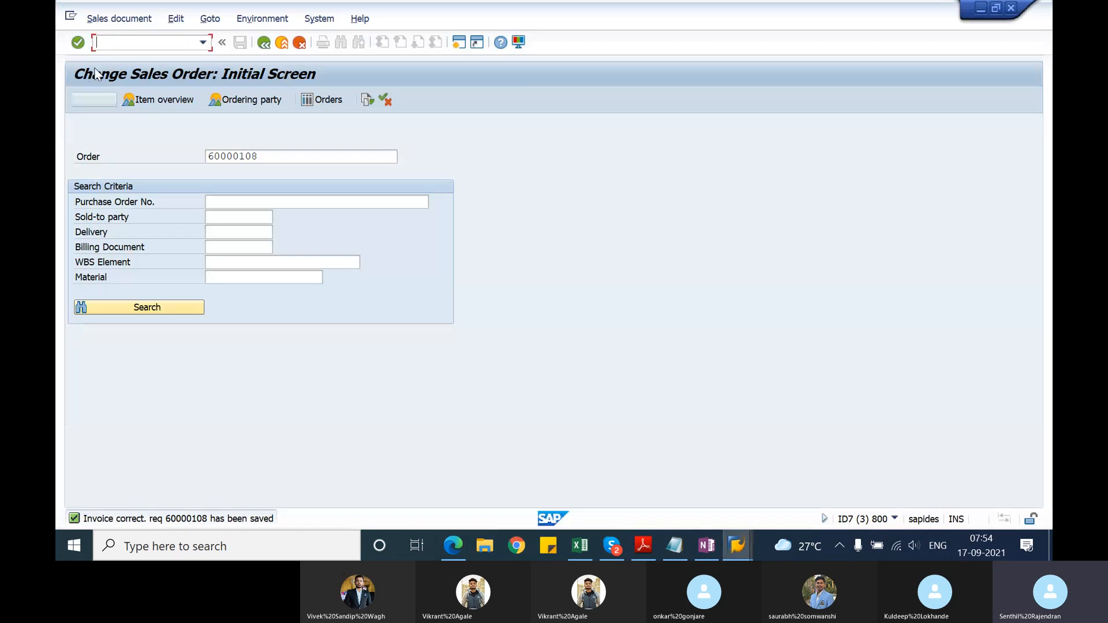
pyautogui.click(124, 41)
pyautogui.write('/nvf')
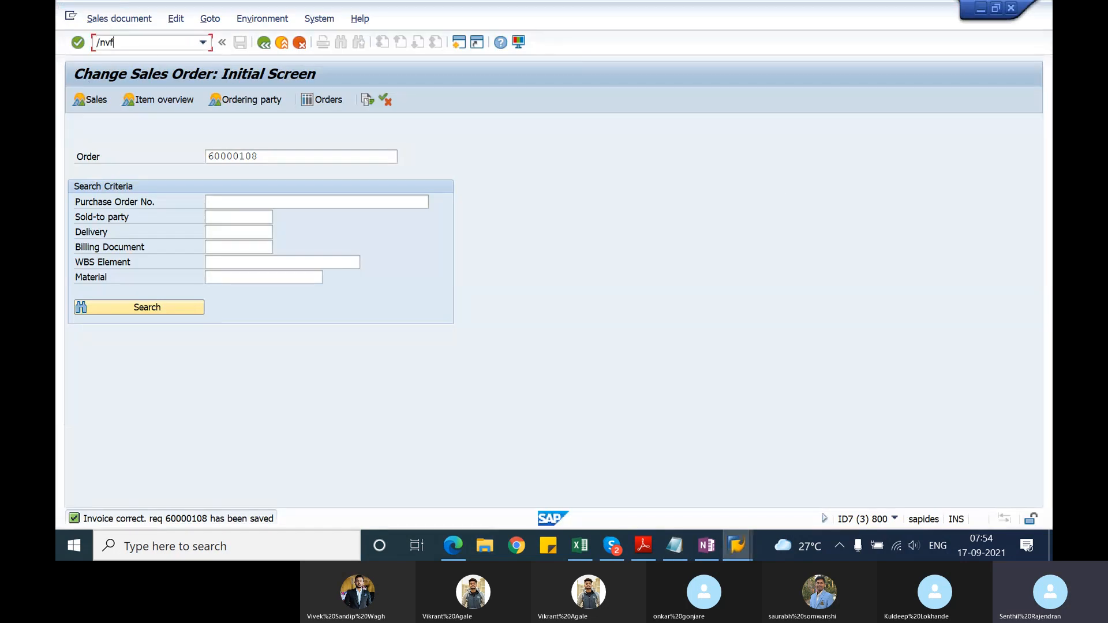
pyautogui.write('01')
pyautogui.press('Return')
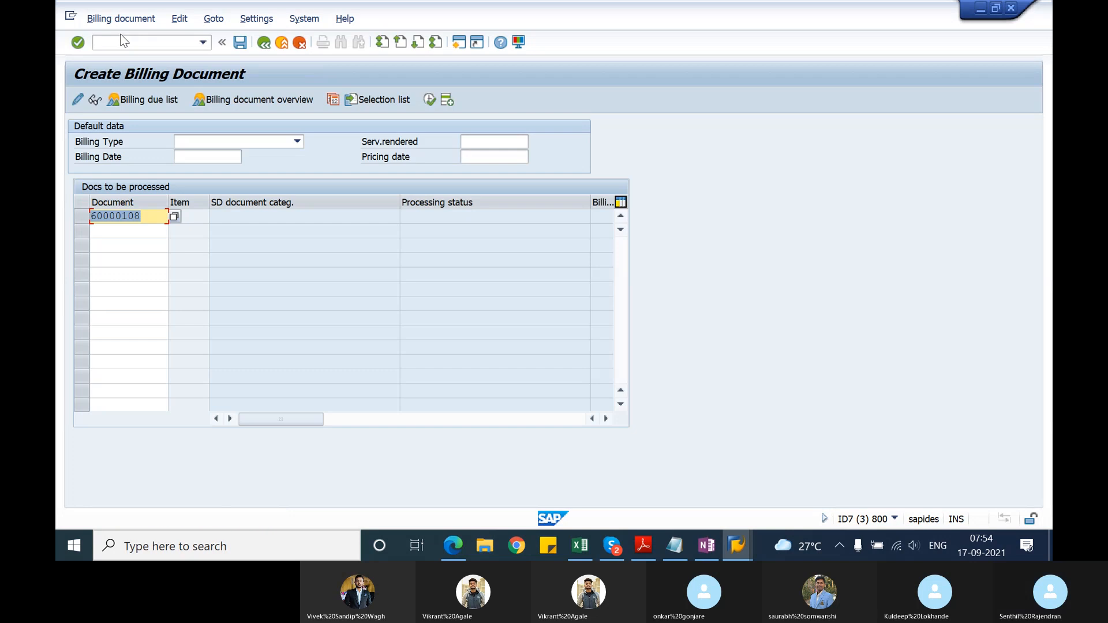
pyautogui.press('Return')
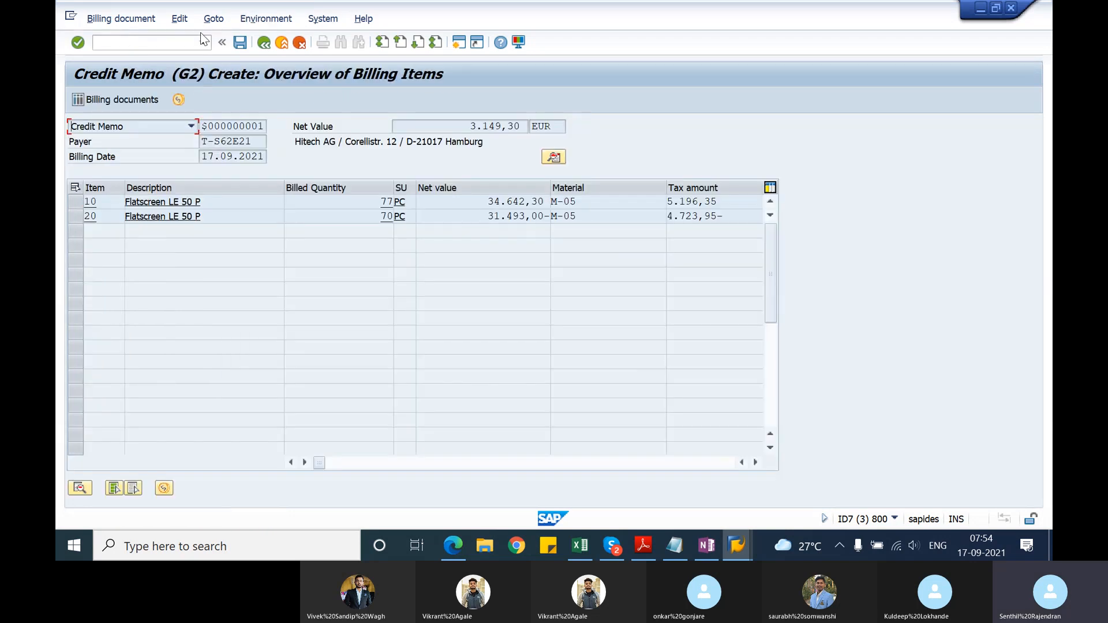
pyautogui.moveTo(490, 217); pyautogui.dragTo(548, 217)
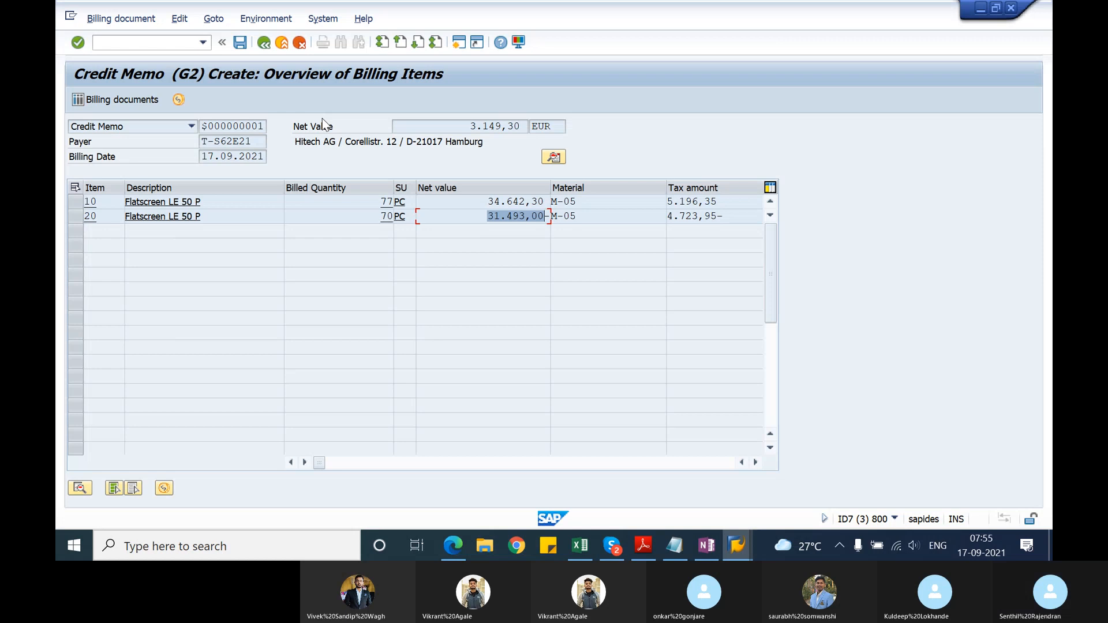
pyautogui.click(240, 48)
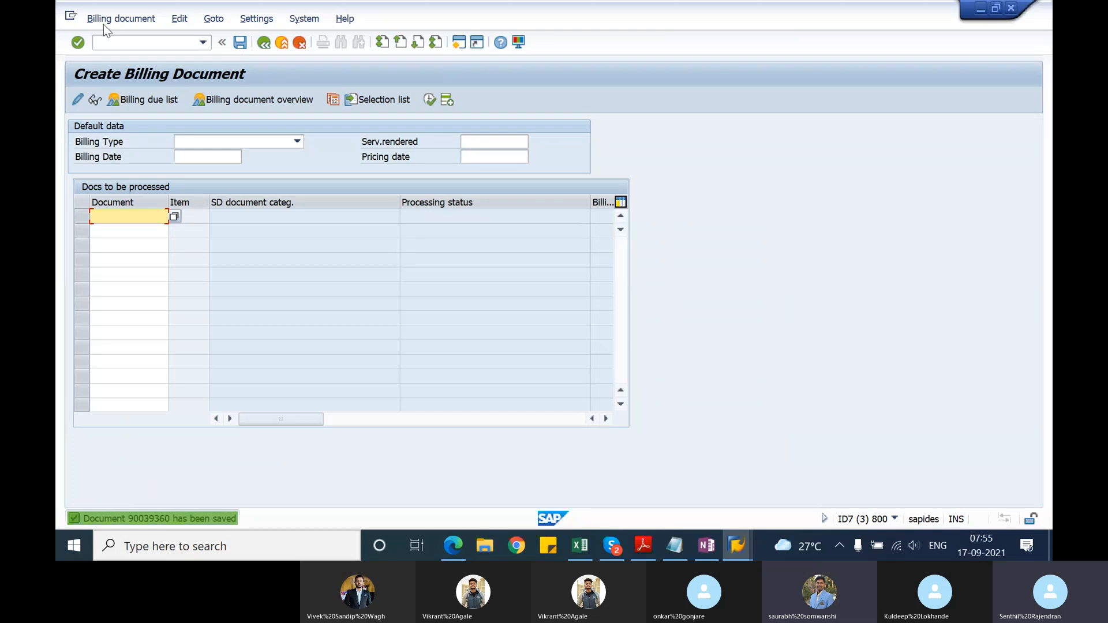
# Step: Display the saved credit memo and paste its number beneath the invoice correction request number in the Notepad notes
pyautogui.click(104, 21)
pyautogui.click(115, 73)
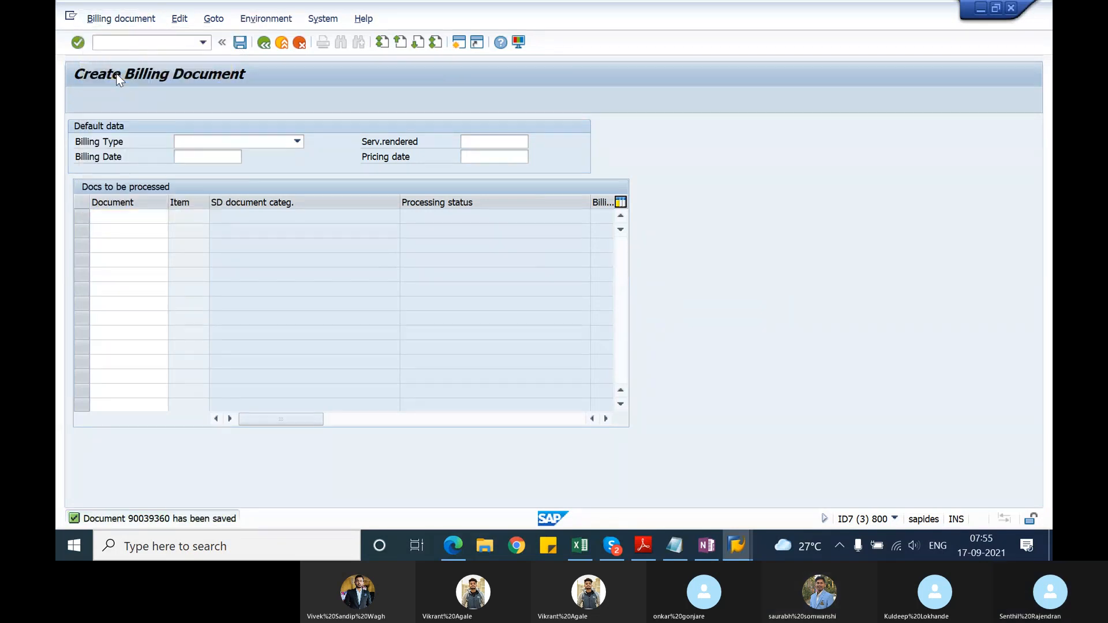
pyautogui.press('Return')
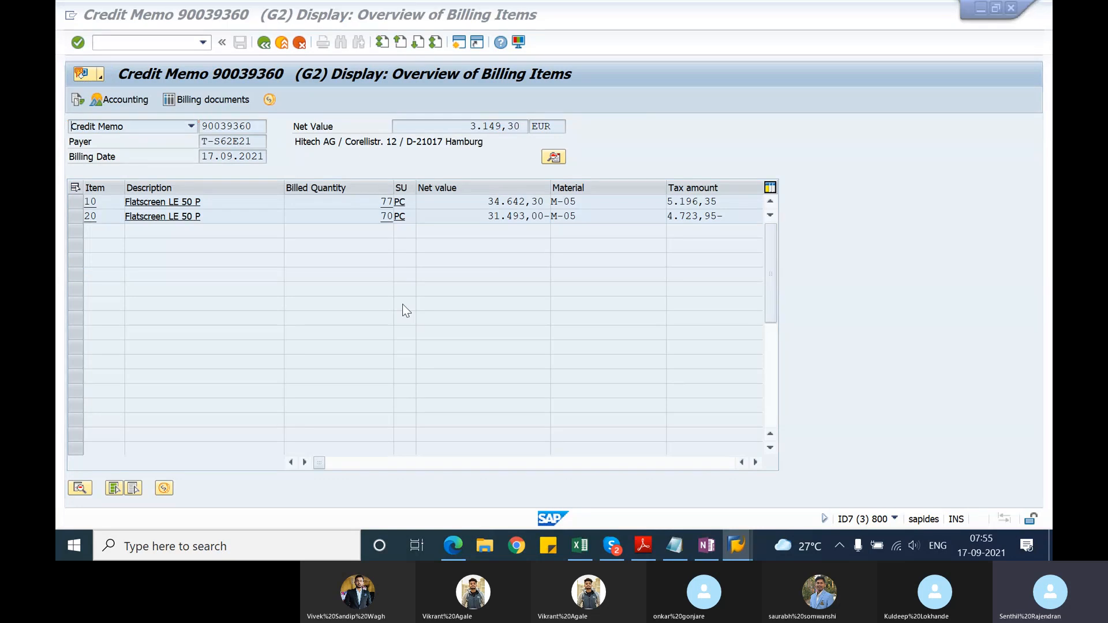
pyautogui.hotkey('alt', 'Tab')
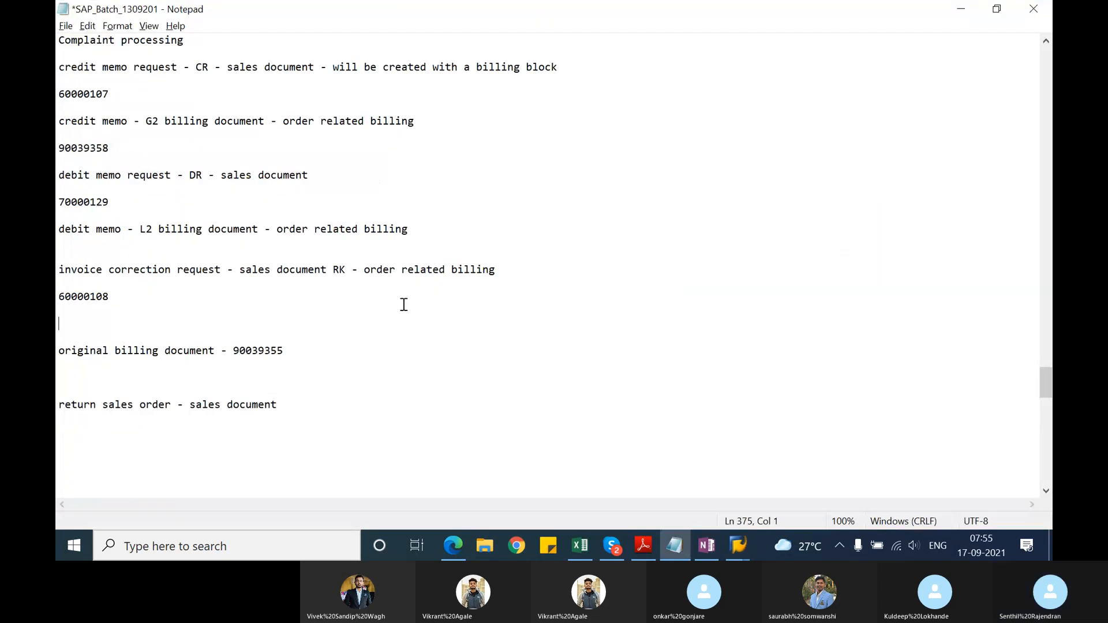
pyautogui.write('90039360')
# Step: Return to SAP, exit the credit memo display, and use VL03N in the original invoice's session to open the outbound delivery's document flow
pyautogui.hotkey('alt', 'Tab')
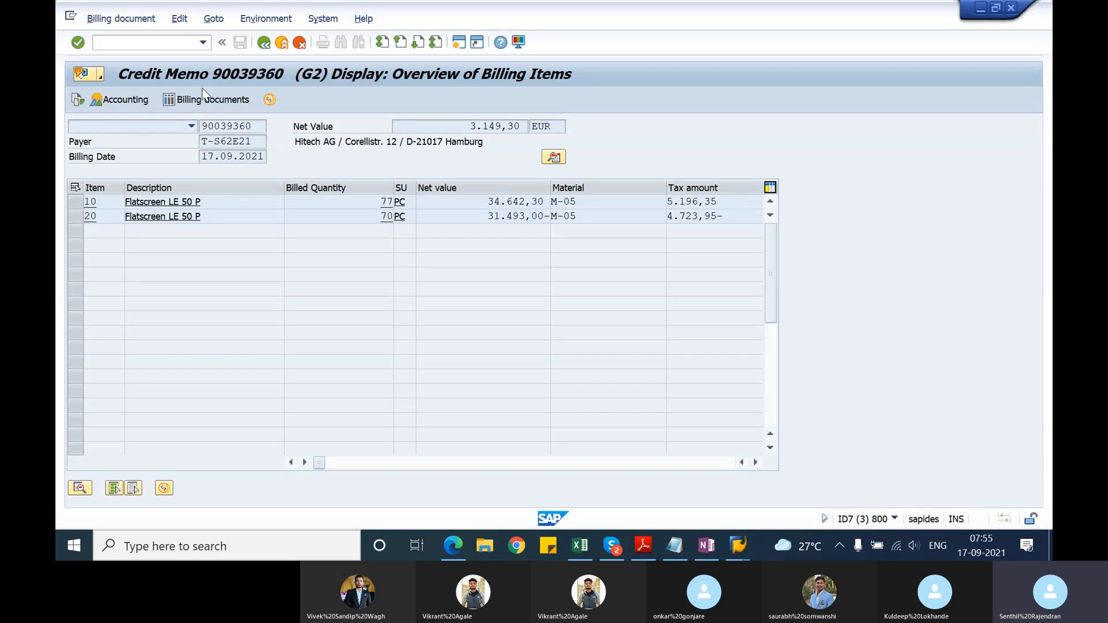
pyautogui.click(266, 45)
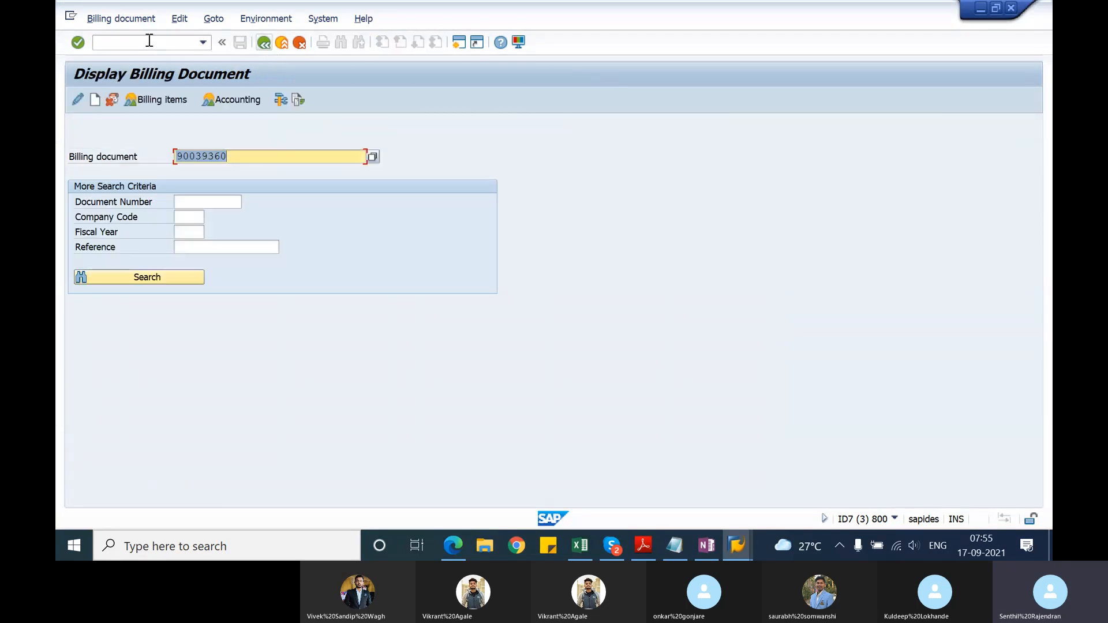
pyautogui.click(734, 553)
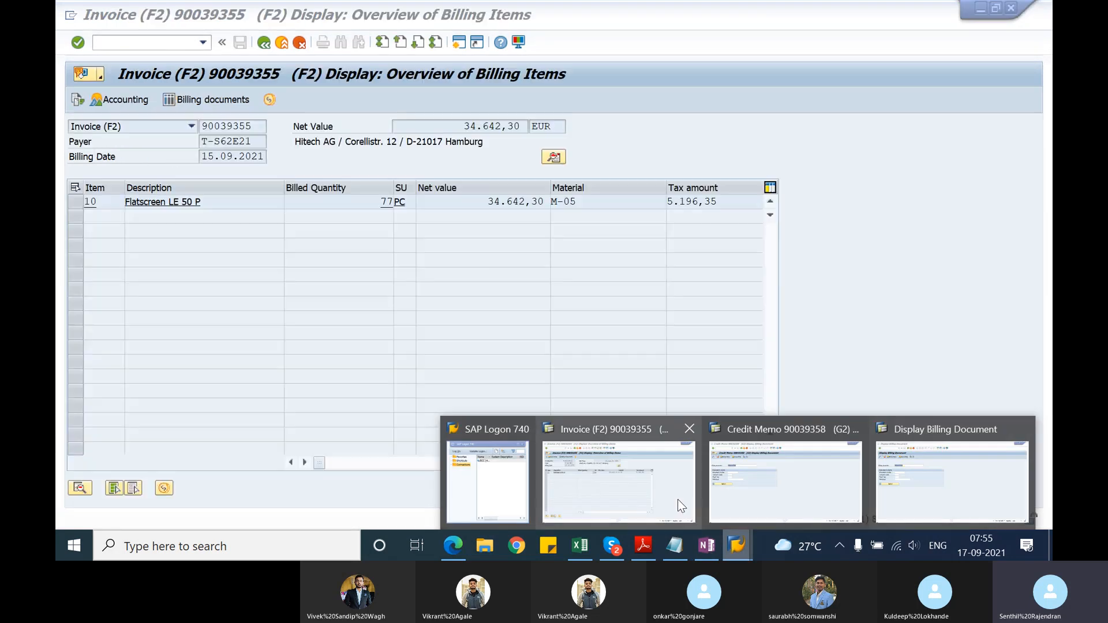
pyautogui.click(678, 499)
pyautogui.click(140, 45)
pyautogui.write('/')
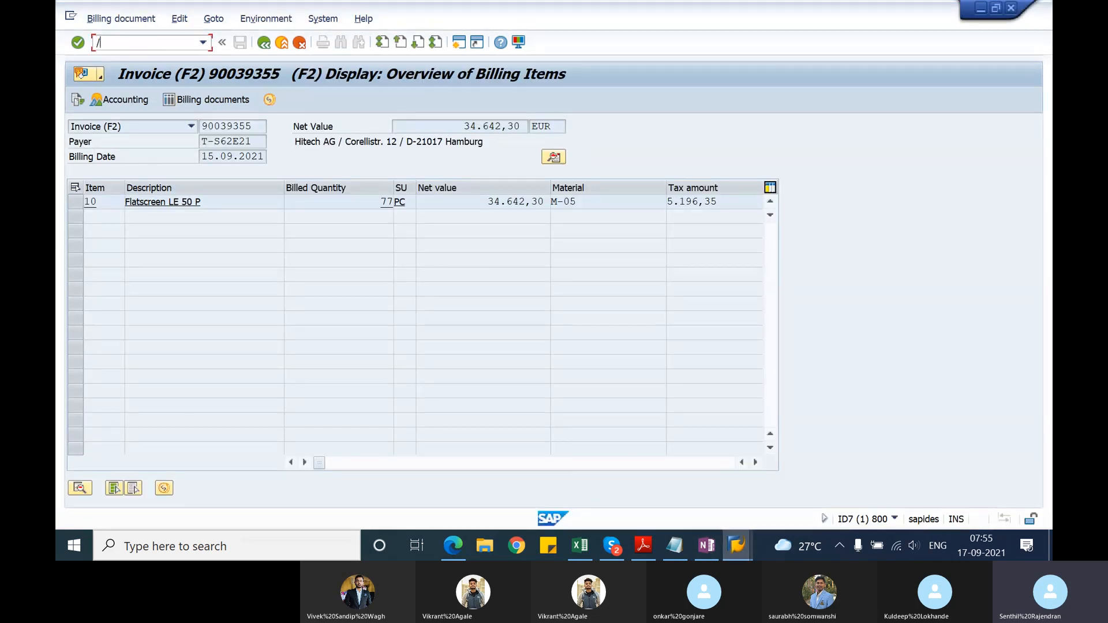
pyautogui.write('nvl03n')
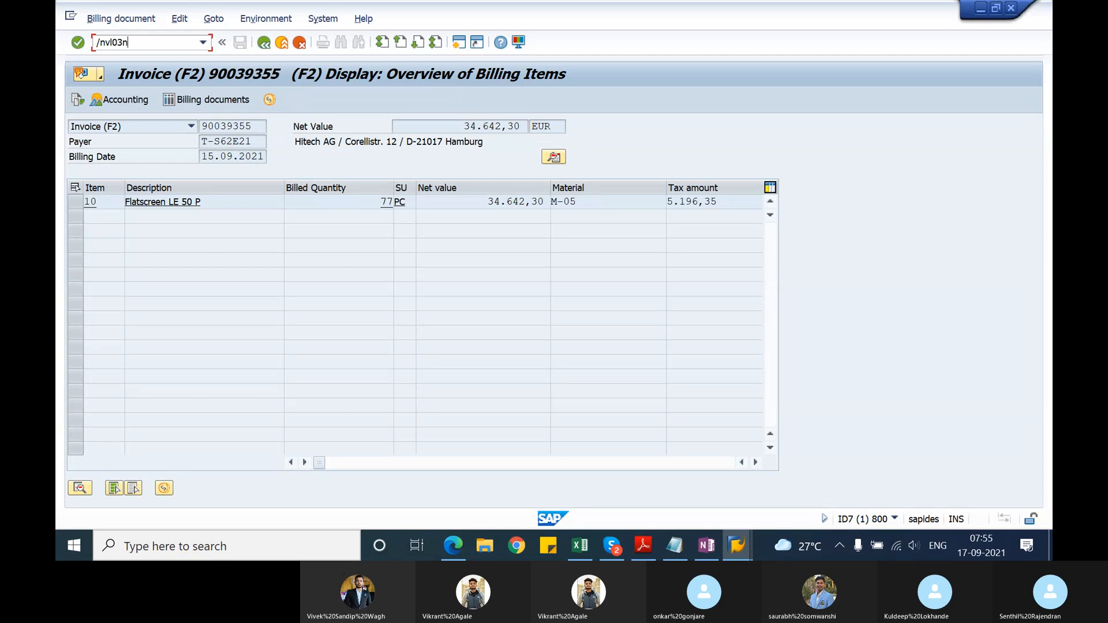
pyautogui.press('Return')
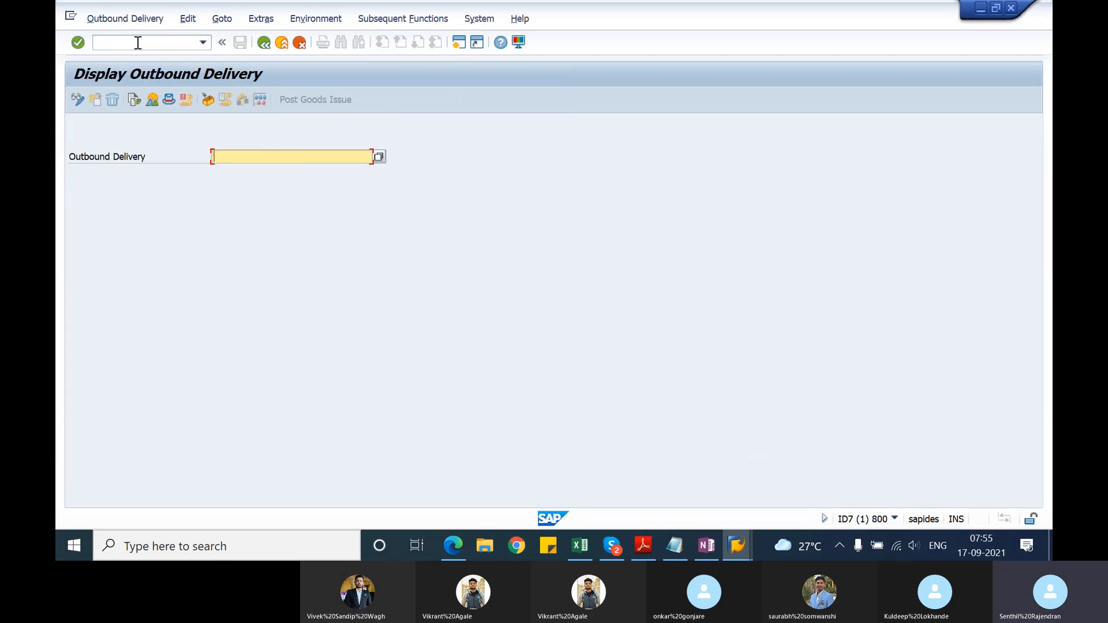
pyautogui.press('Down')
pyautogui.press('Return')
pyautogui.click(134, 100)
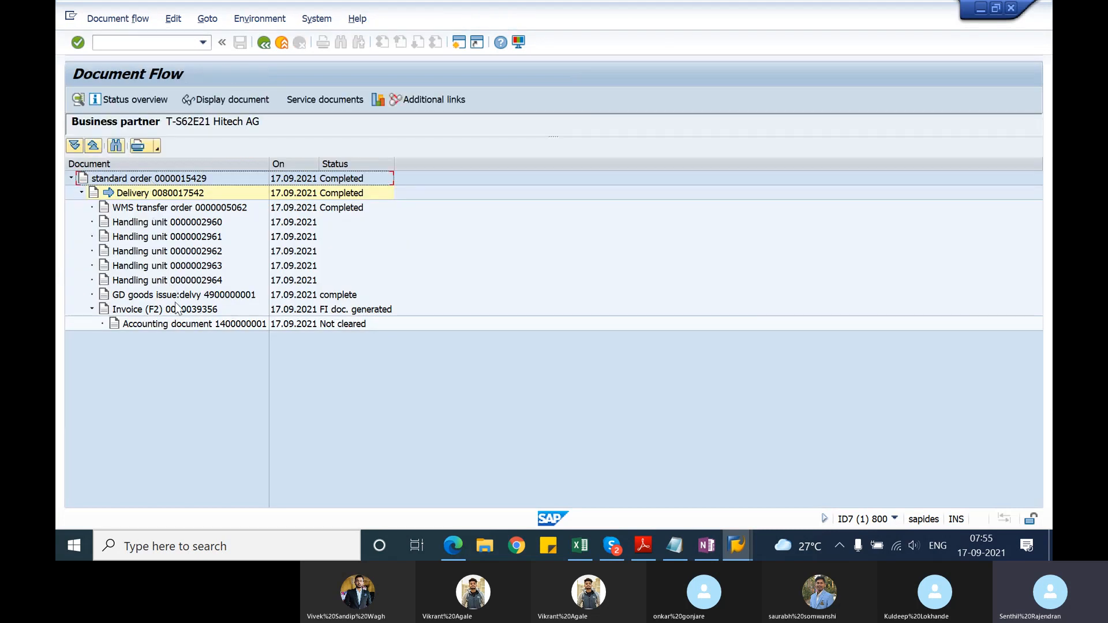
# Step: Display the F2 invoice from the delivery's document flow and copy its billing document number
pyautogui.click(177, 308)
pyautogui.click(248, 100)
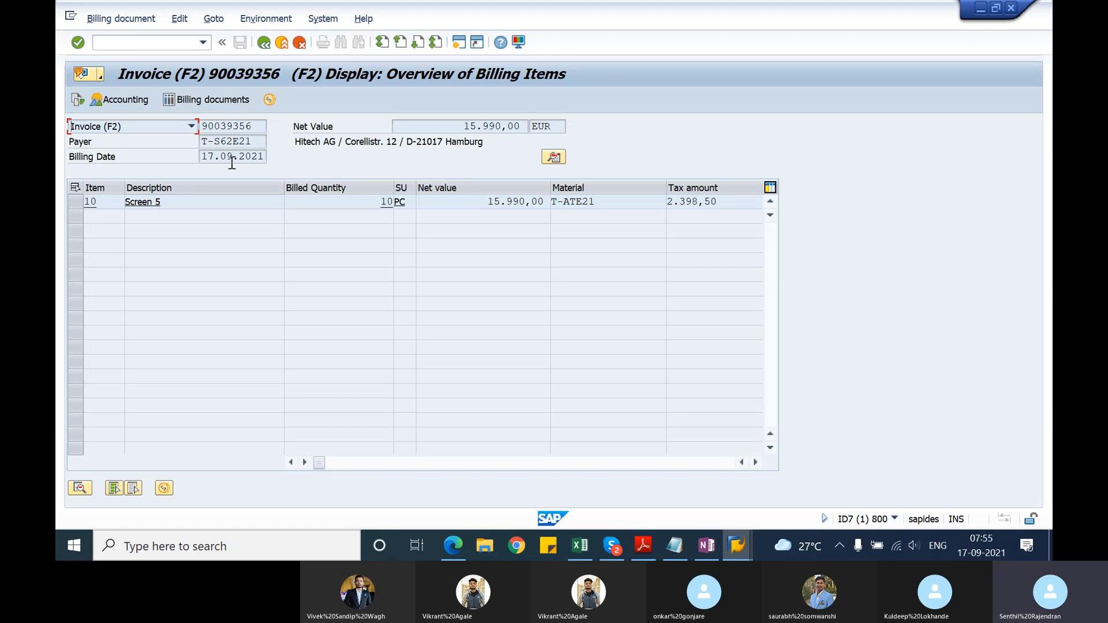
pyautogui.moveTo(260, 125); pyautogui.dragTo(201, 126)
pyautogui.hotkey('ctrl', 'c')
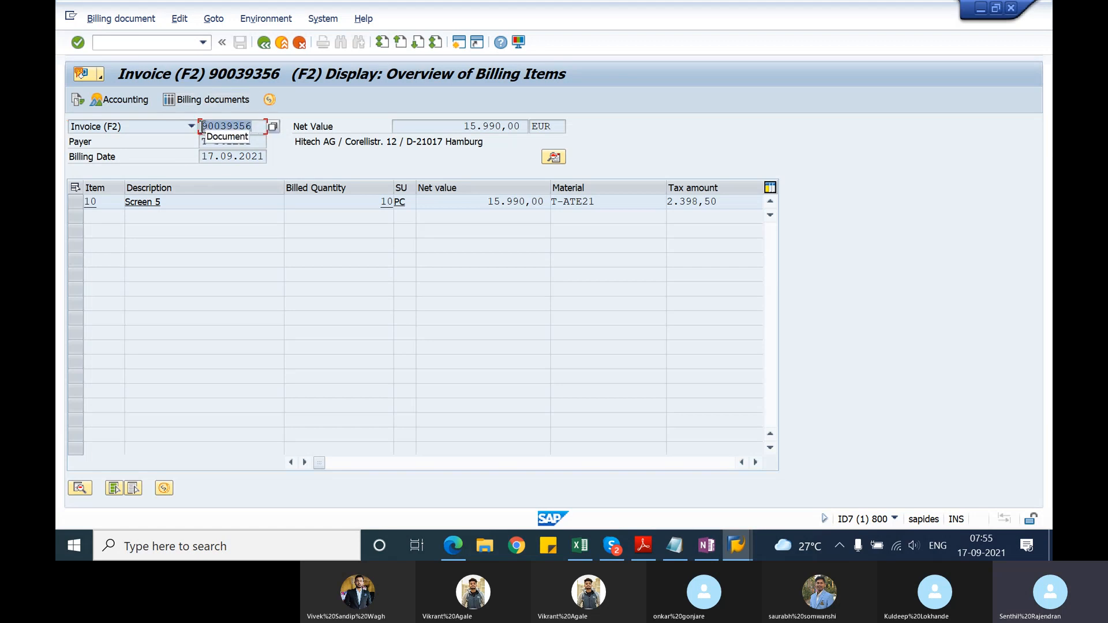
pyautogui.click(536, 293)
# Step: In the other SAP session, start an RK invoice correction request with VA01, created with reference to the copied invoice number
pyautogui.hotkey('alt', 'Tab')
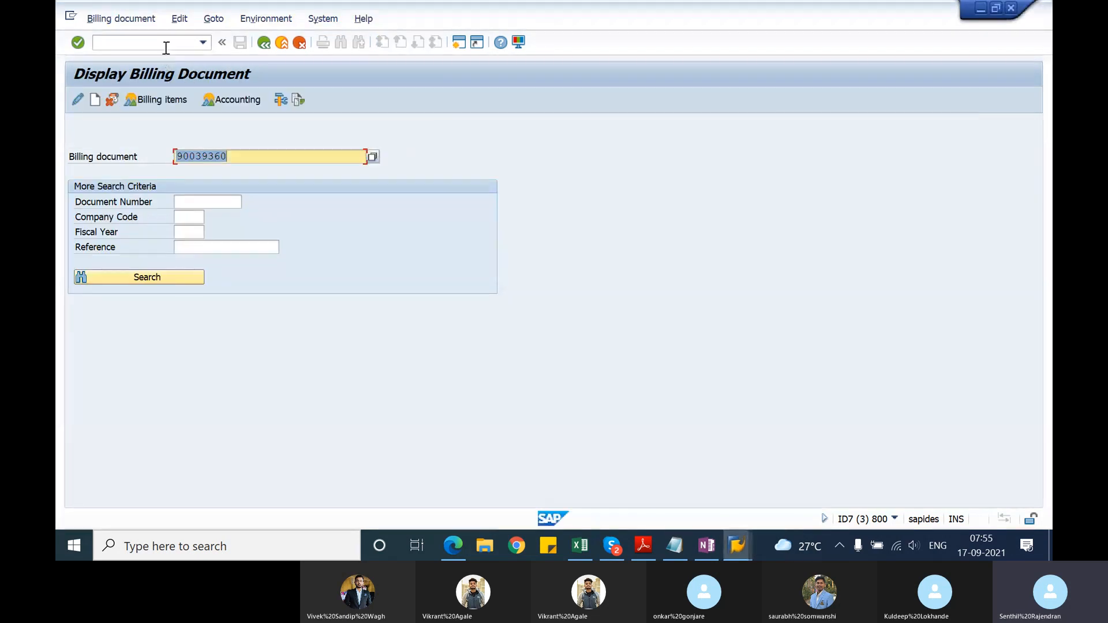
pyautogui.click(166, 45)
pyautogui.write('/nva01')
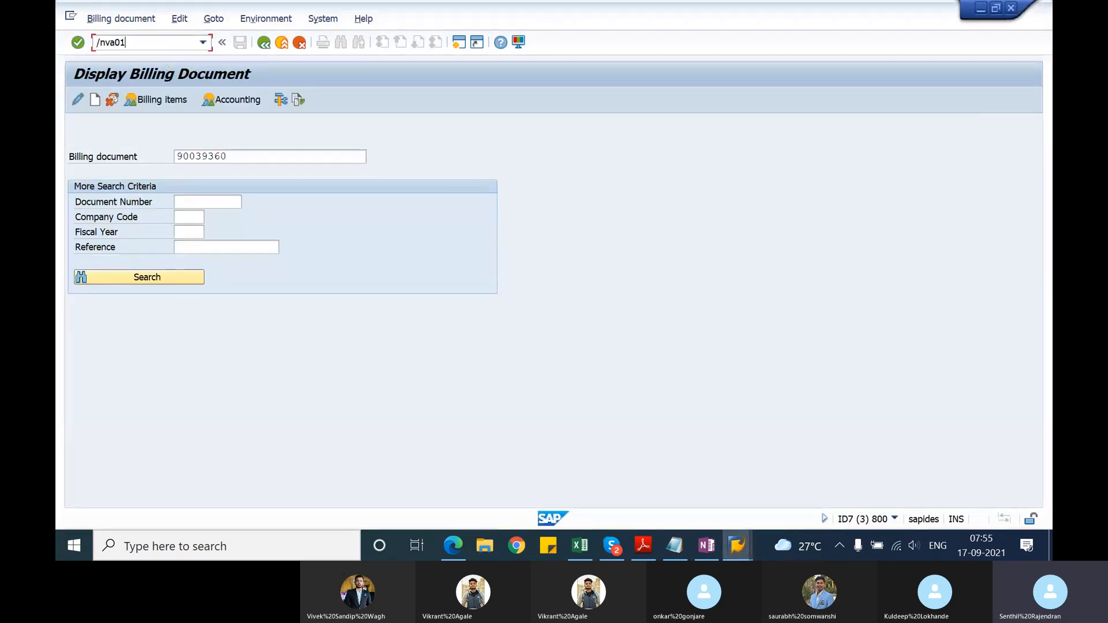
pyautogui.press('Return')
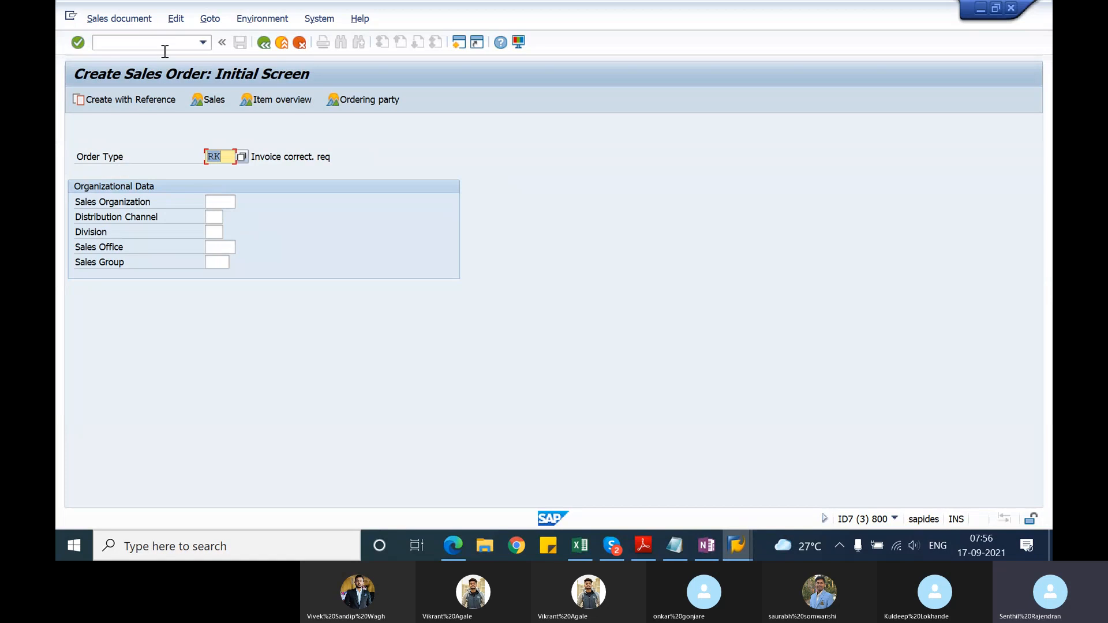
pyautogui.click(144, 101)
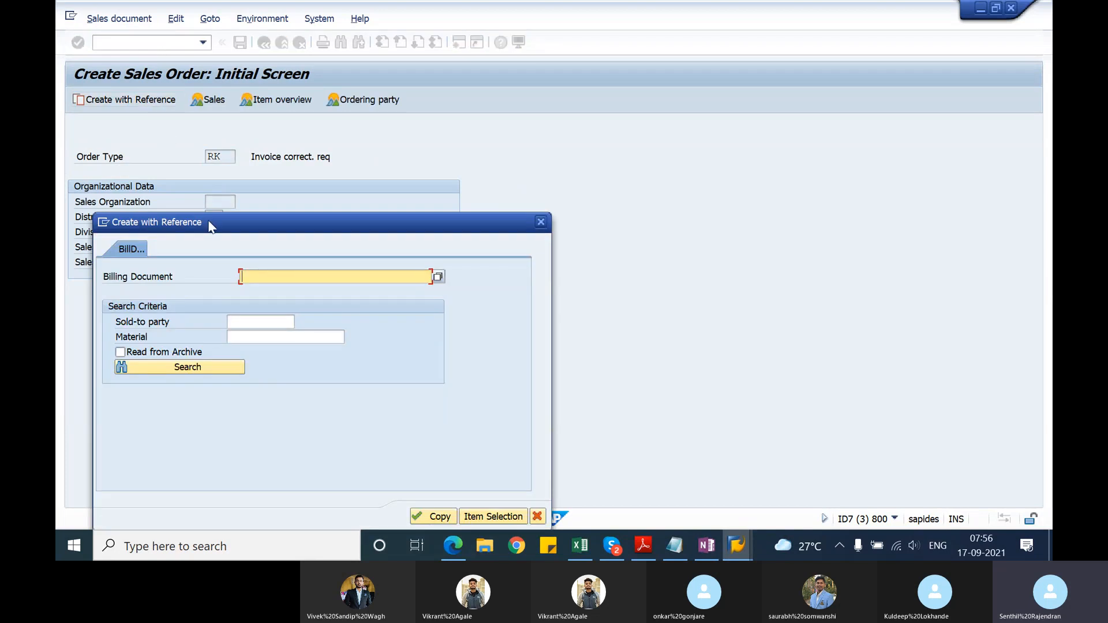
pyautogui.hotkey('ctrl', 'v')
pyautogui.click(440, 515)
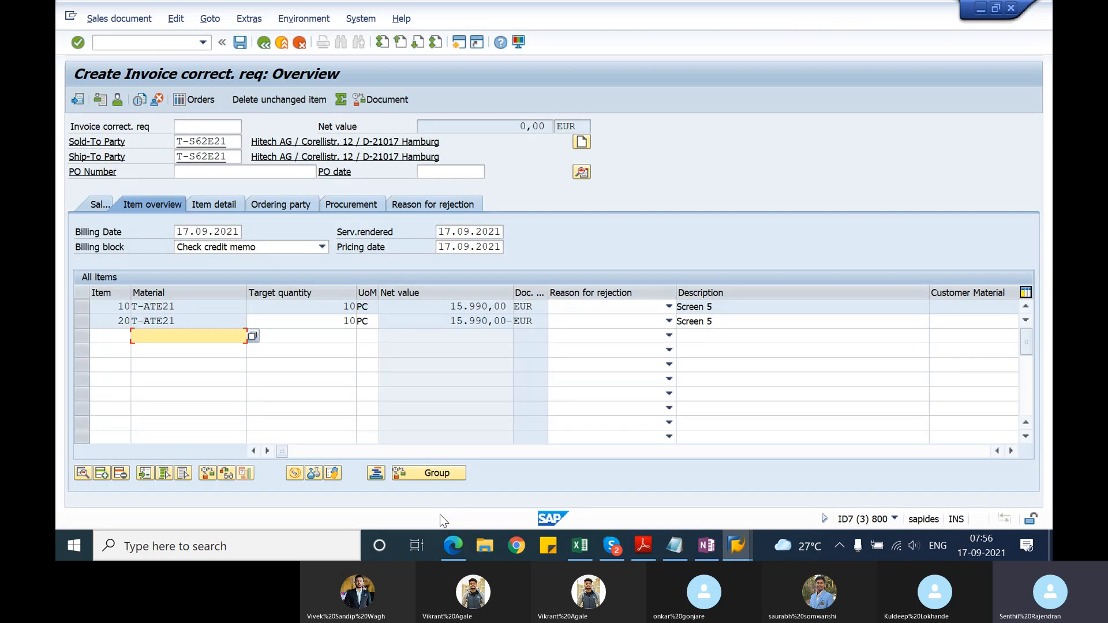
# Step: Set the target quantity of item 20 to 15 PC, accept the reference quantity warning and highlight the item's net value
pyautogui.click(351, 322)
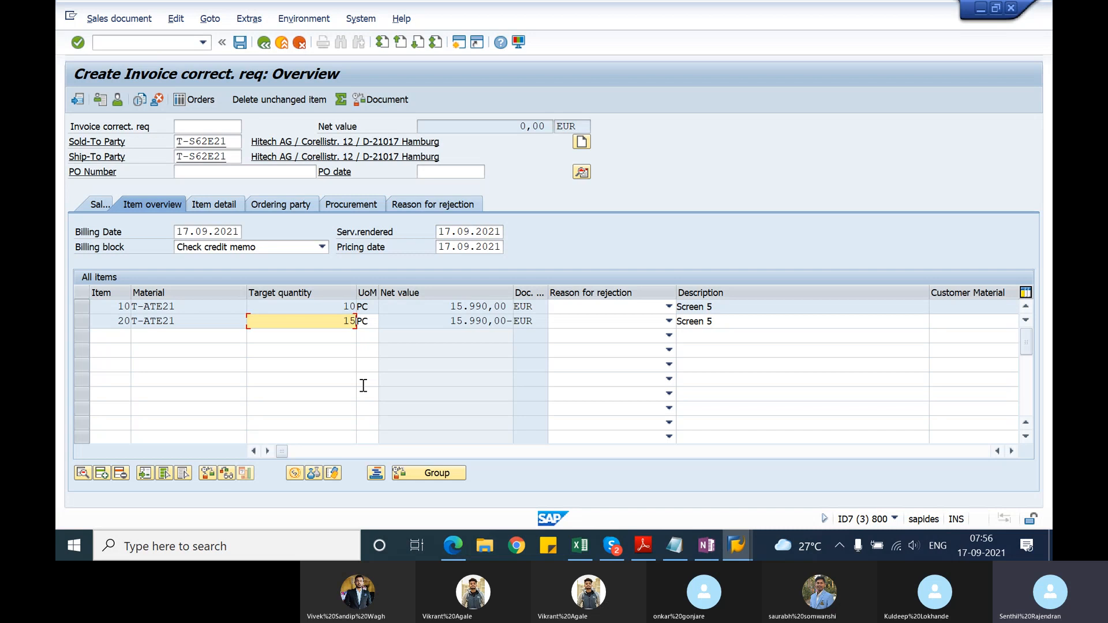
pyautogui.press('Return')
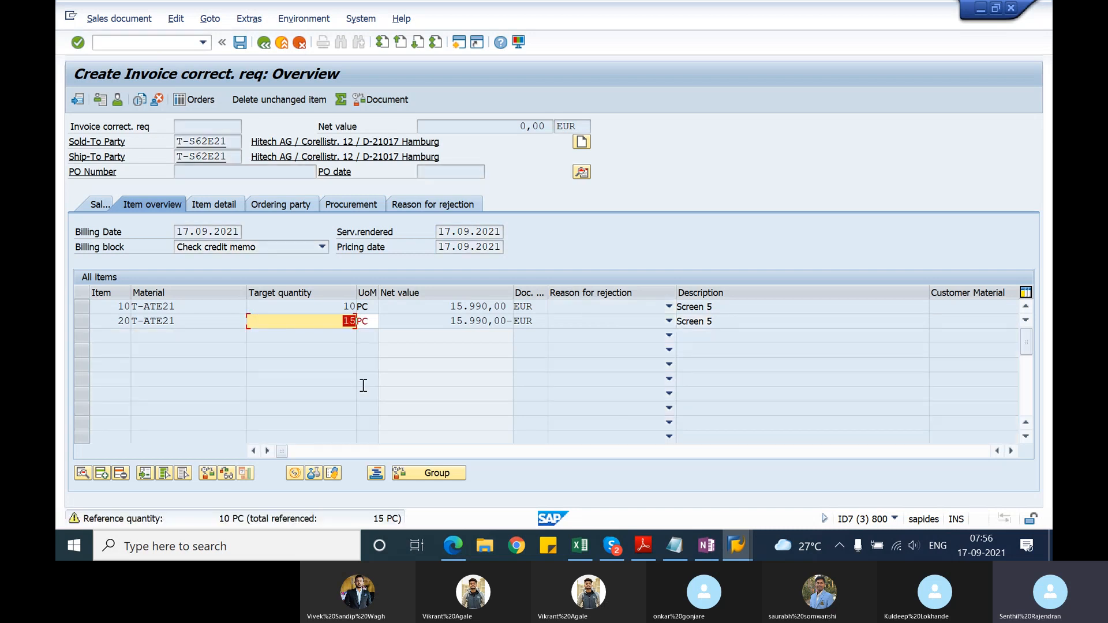
pyautogui.press('Return')
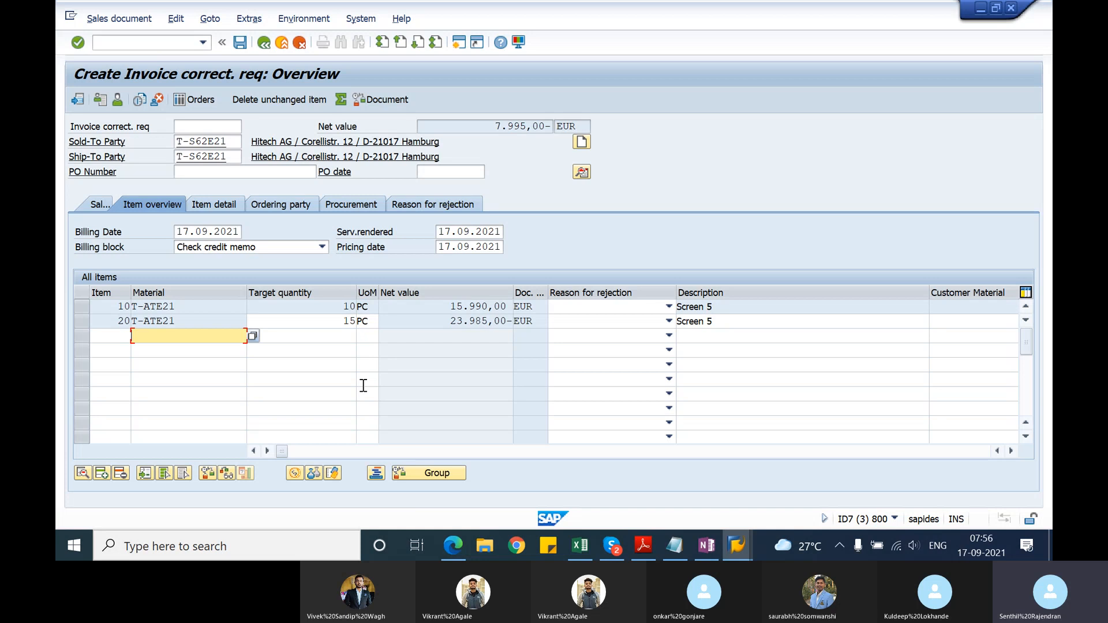
pyautogui.click(453, 321)
pyautogui.moveTo(453, 321); pyautogui.dragTo(514, 321)
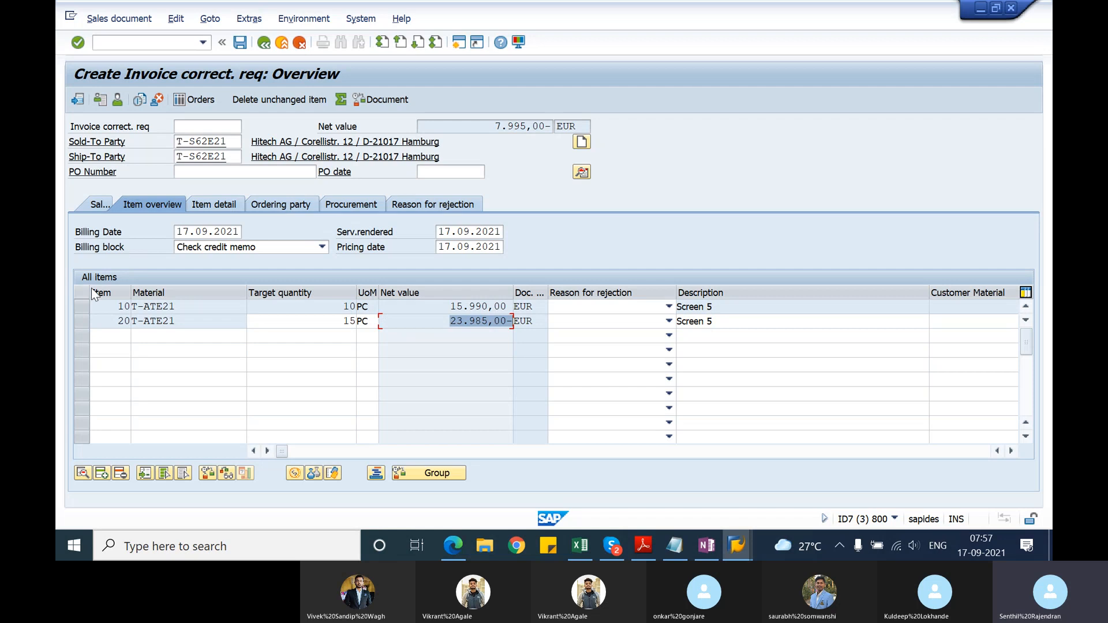
# Step: Try to delete the unchanged items from the invoice correction request with item 10 selected
pyautogui.click(81, 308)
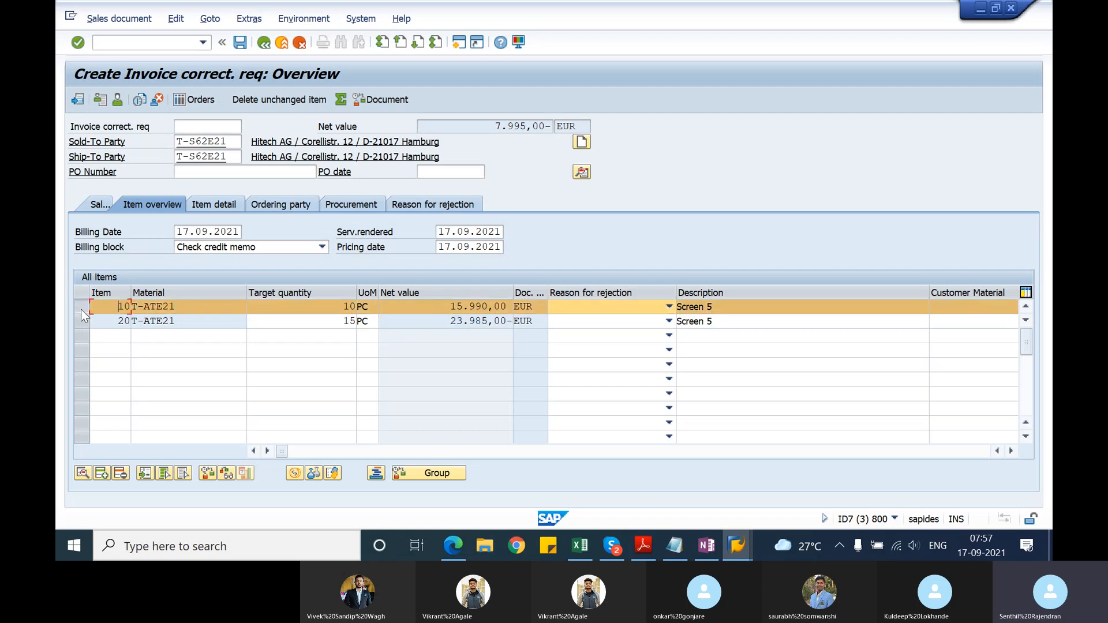
pyautogui.click(264, 101)
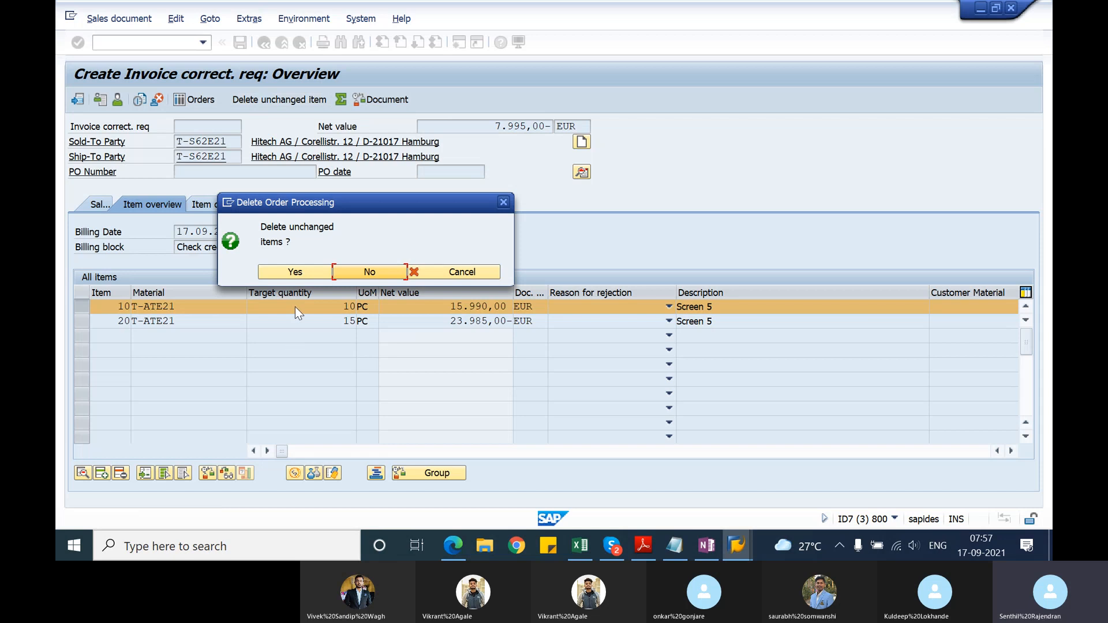
pyautogui.click(296, 272)
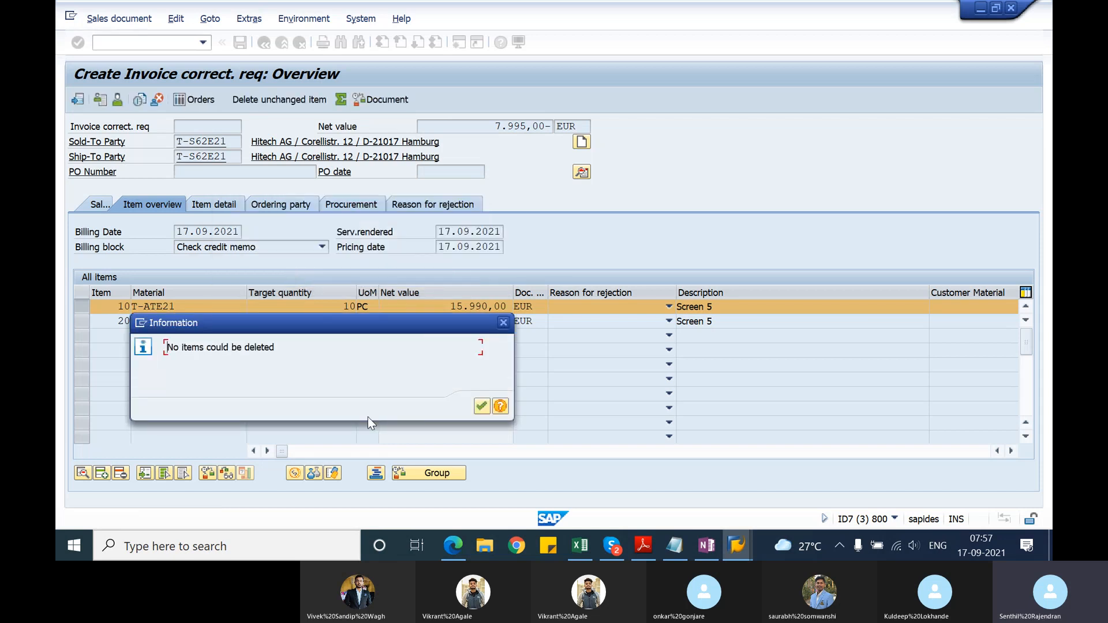
pyautogui.click(482, 407)
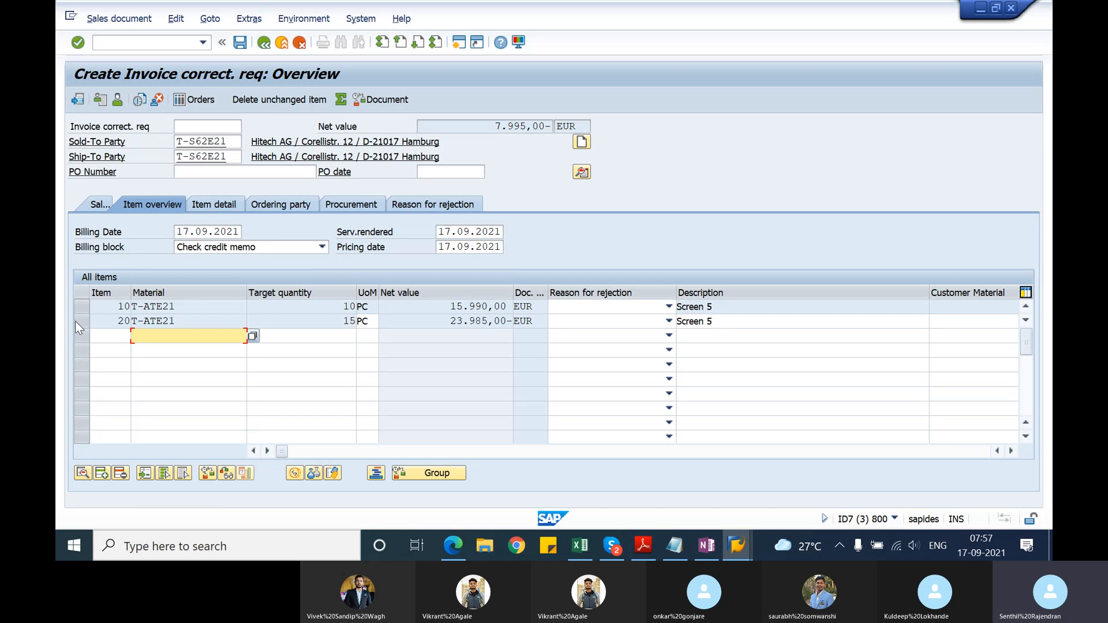
# Step: Complete the missing order reason with Good service and save the invoice correction request
pyautogui.click(240, 42)
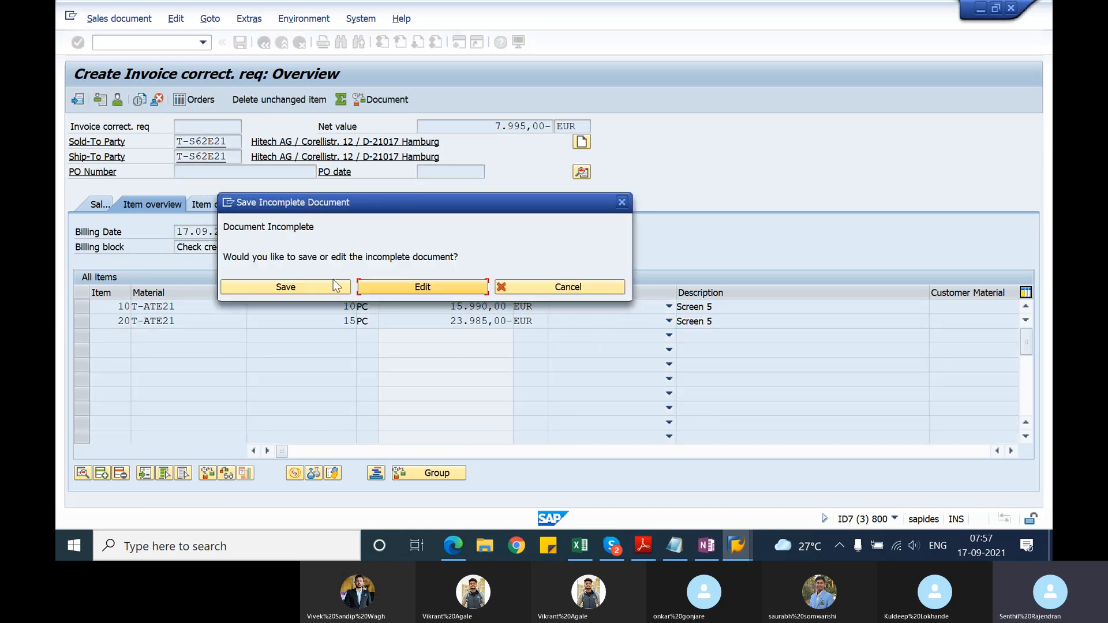
pyautogui.click(399, 286)
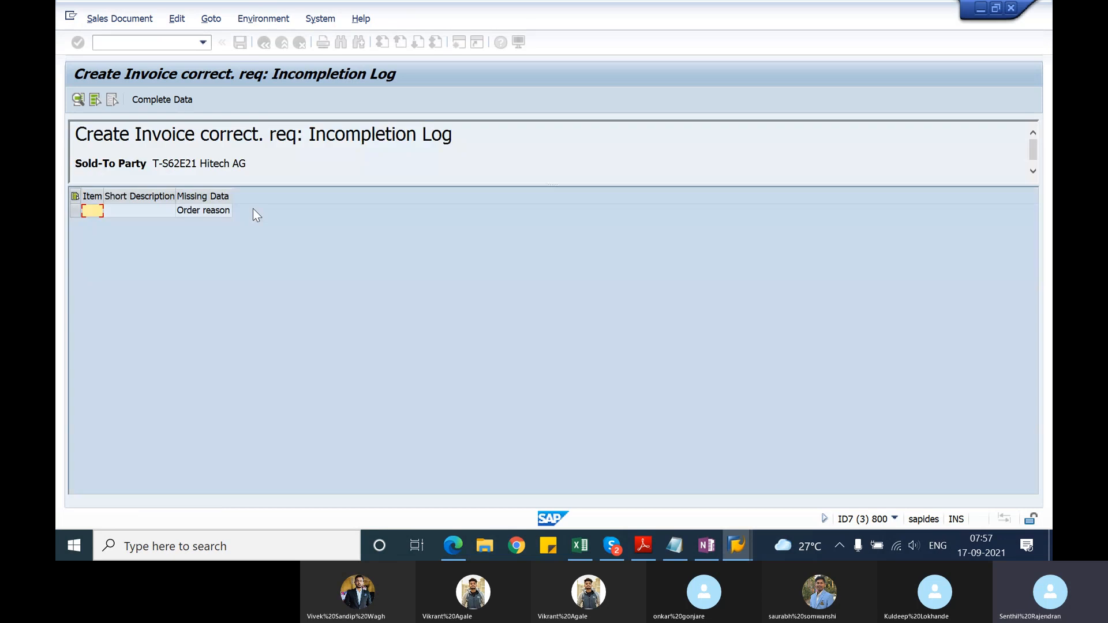
pyautogui.click(223, 213)
pyautogui.click(182, 102)
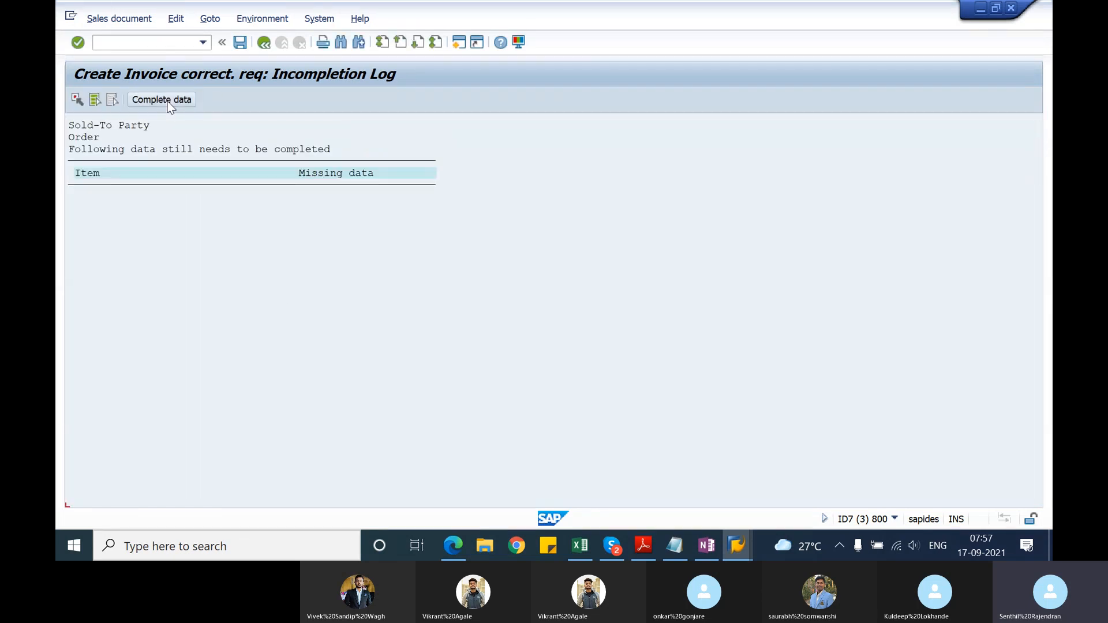
pyautogui.click(164, 100)
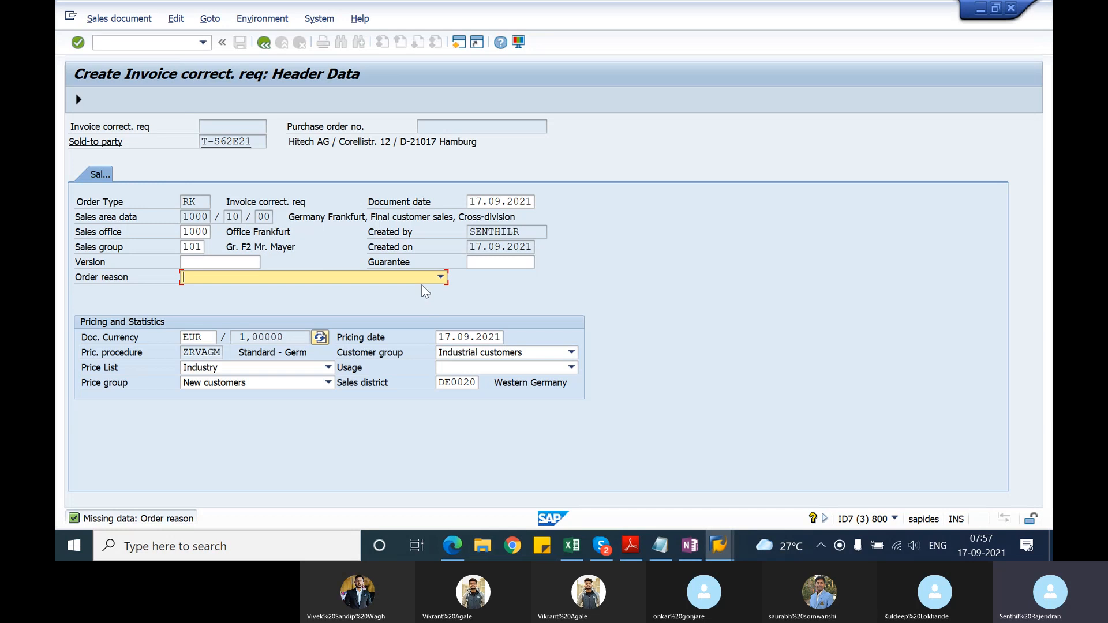
pyautogui.write('Good service')
pyautogui.click(77, 100)
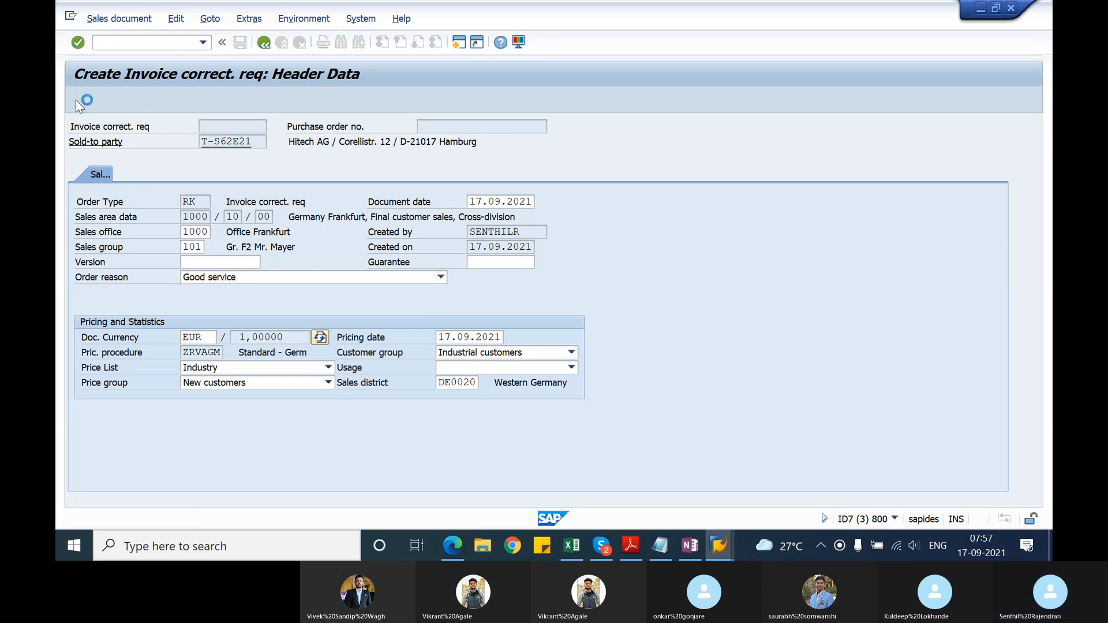
pyautogui.click(243, 42)
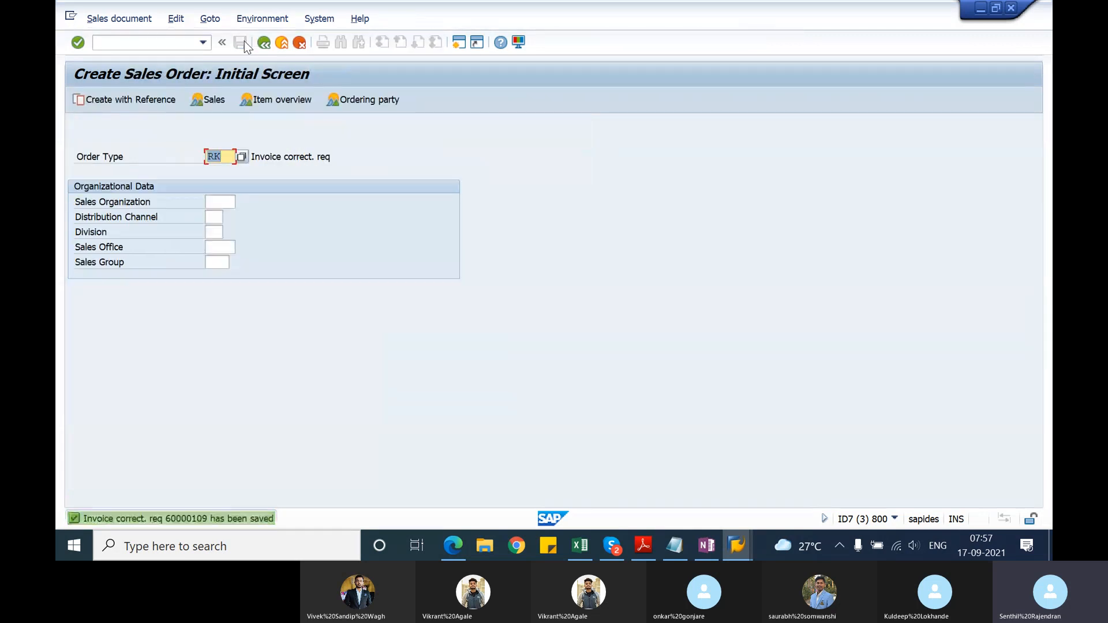
# Step: Open the saved invoice correction request for changing, clear its Check credit memo billing block and save it
pyautogui.click(117, 22)
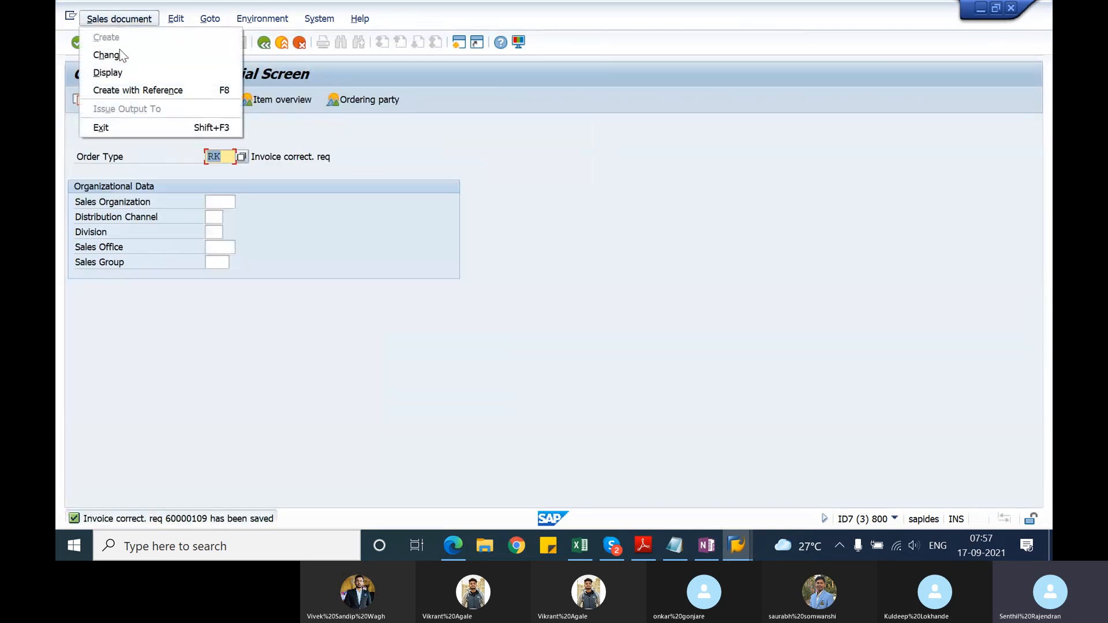
pyautogui.click(120, 55)
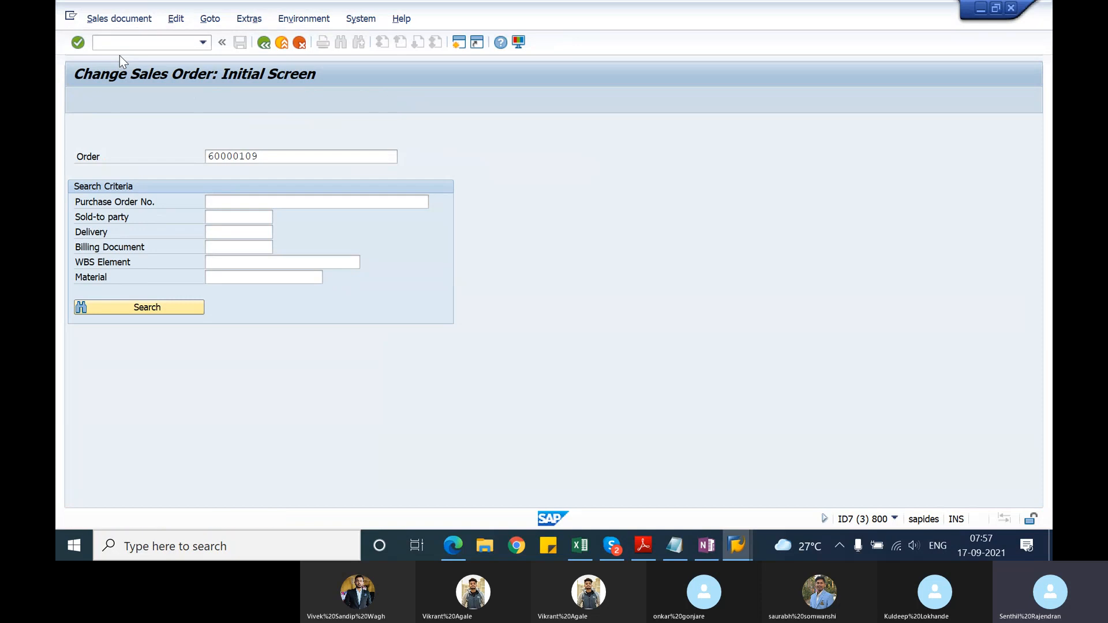
pyautogui.press('Return')
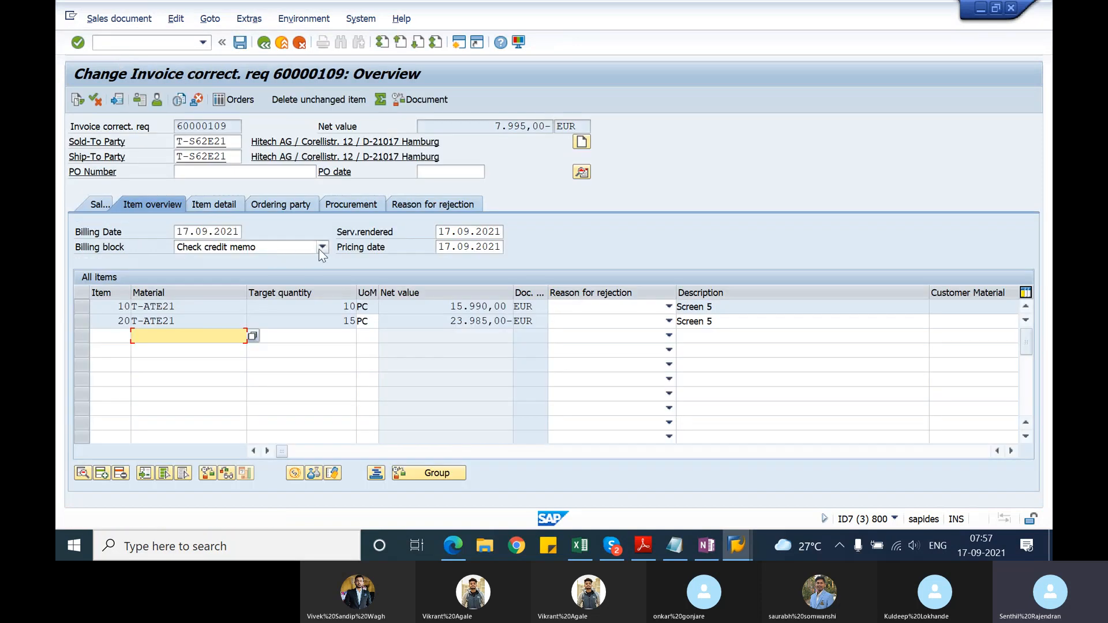
pyautogui.click(321, 248)
pyautogui.click(248, 434)
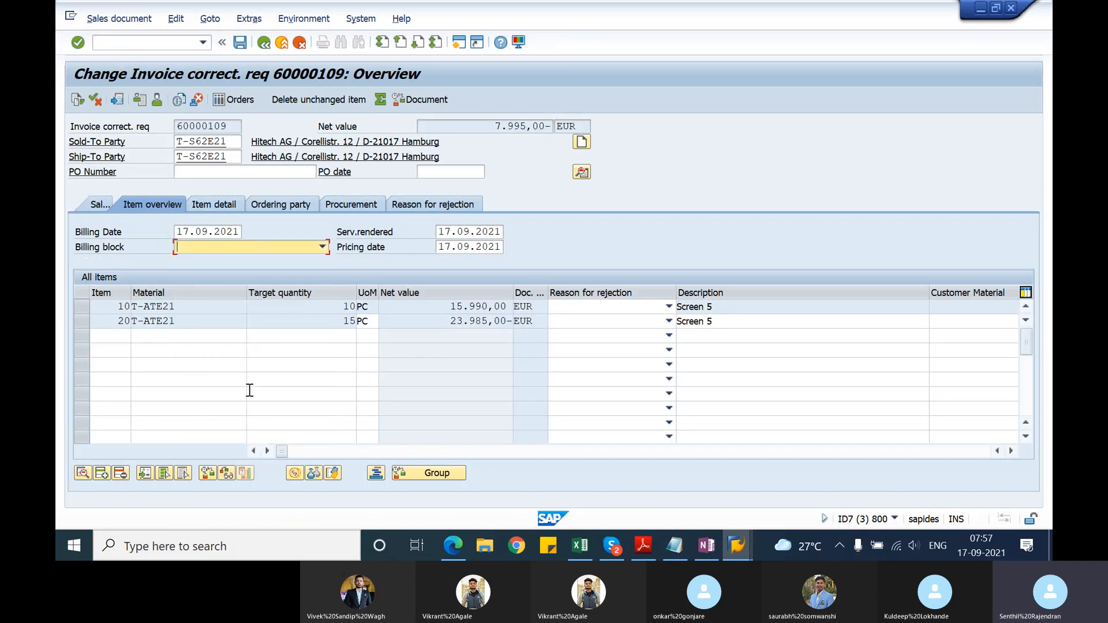
pyautogui.click(240, 43)
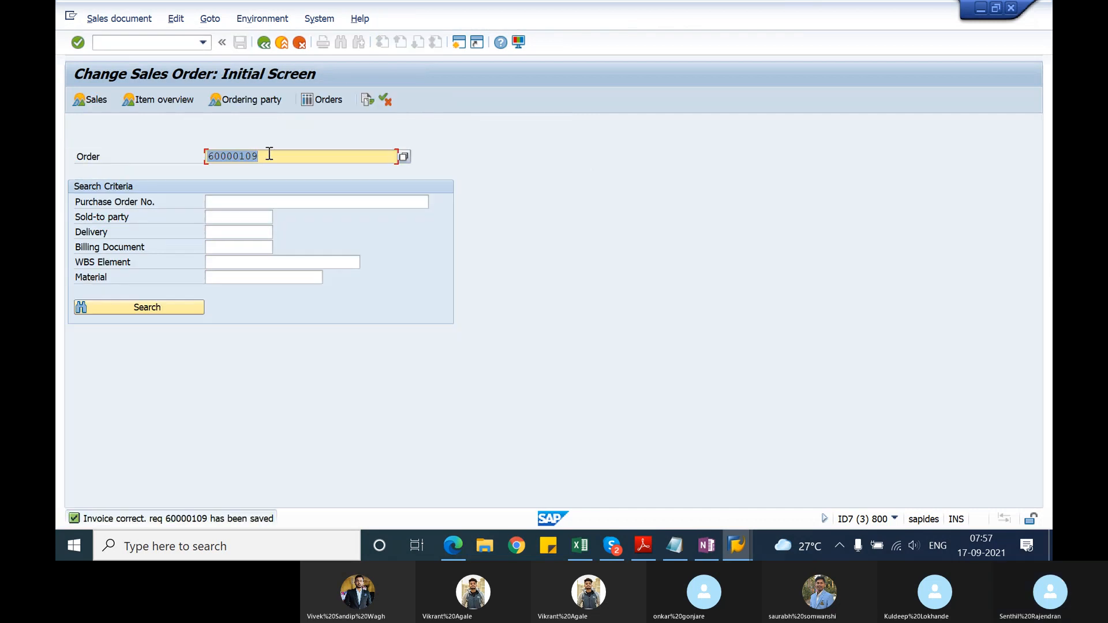
# Step: Bill the invoice correction request with VF01 and save the resulting credit memo
pyautogui.click(271, 155)
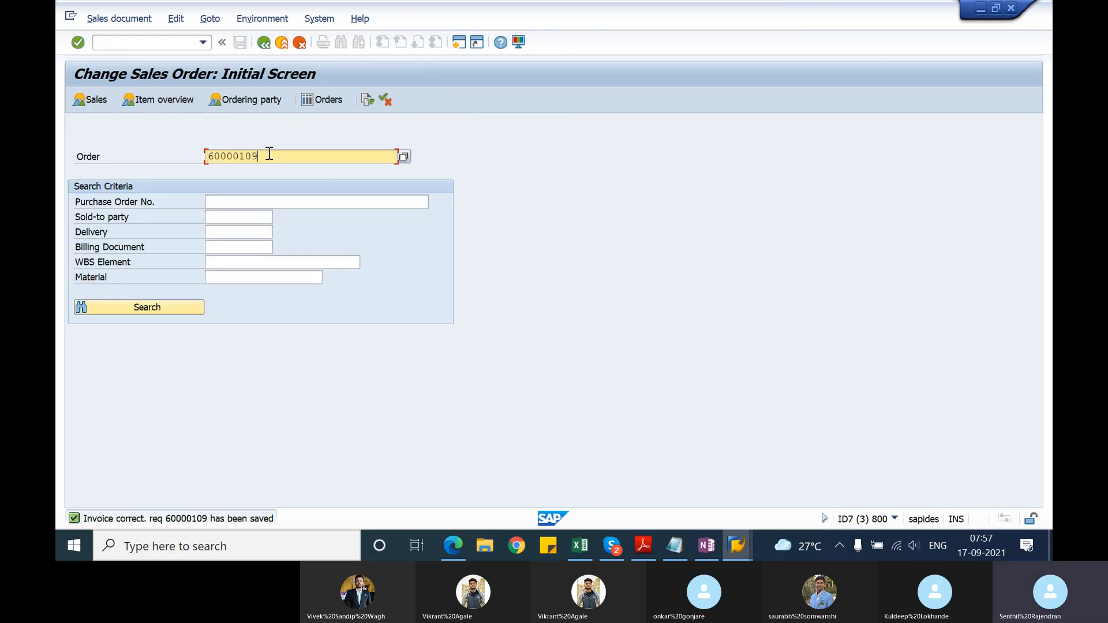
pyautogui.click(169, 45)
pyautogui.write('/nvf')
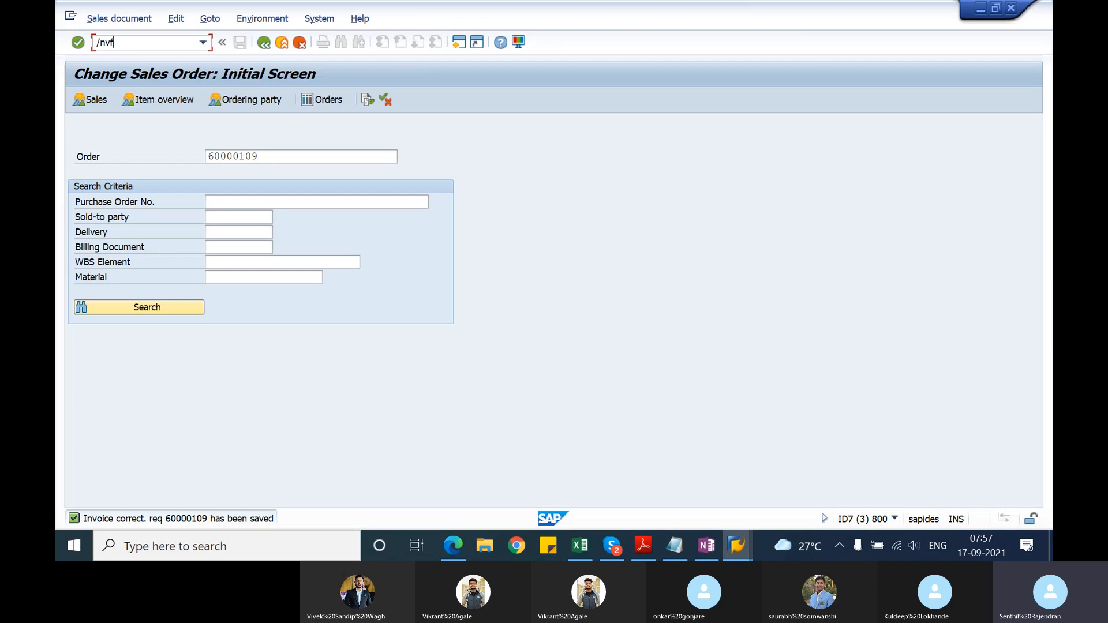
pyautogui.write('01')
pyautogui.press('Return')
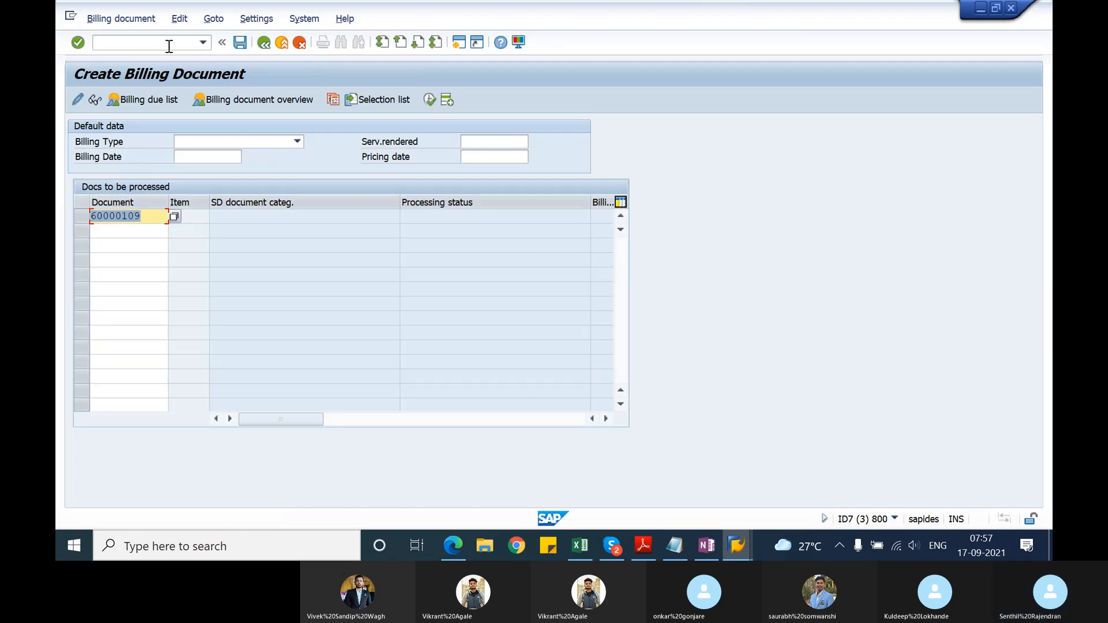
pyautogui.press('Return')
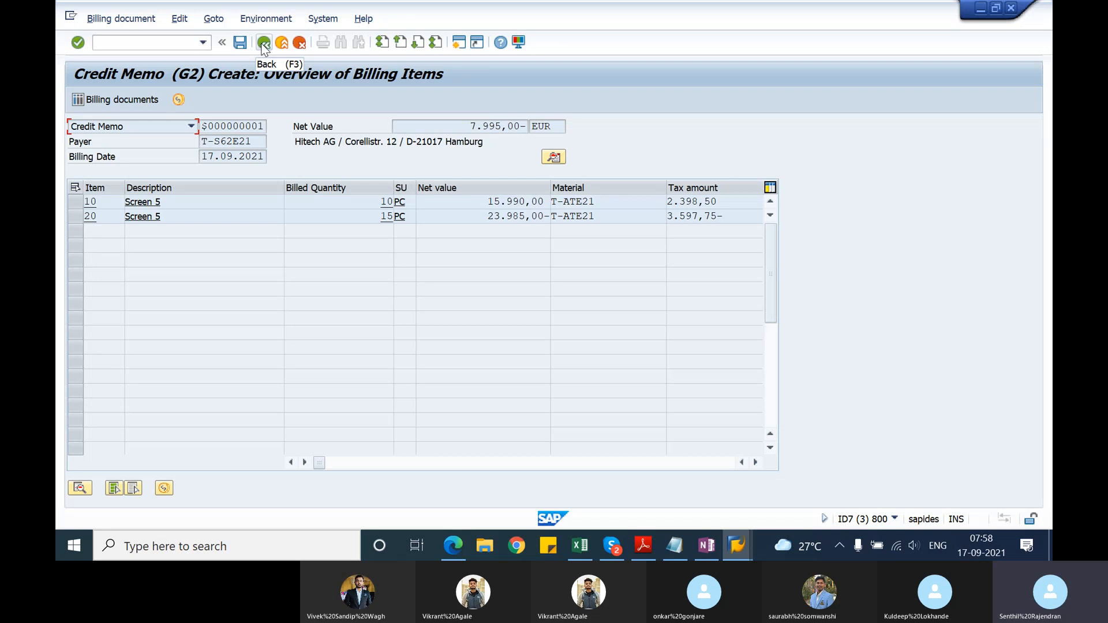
pyautogui.click(243, 48)
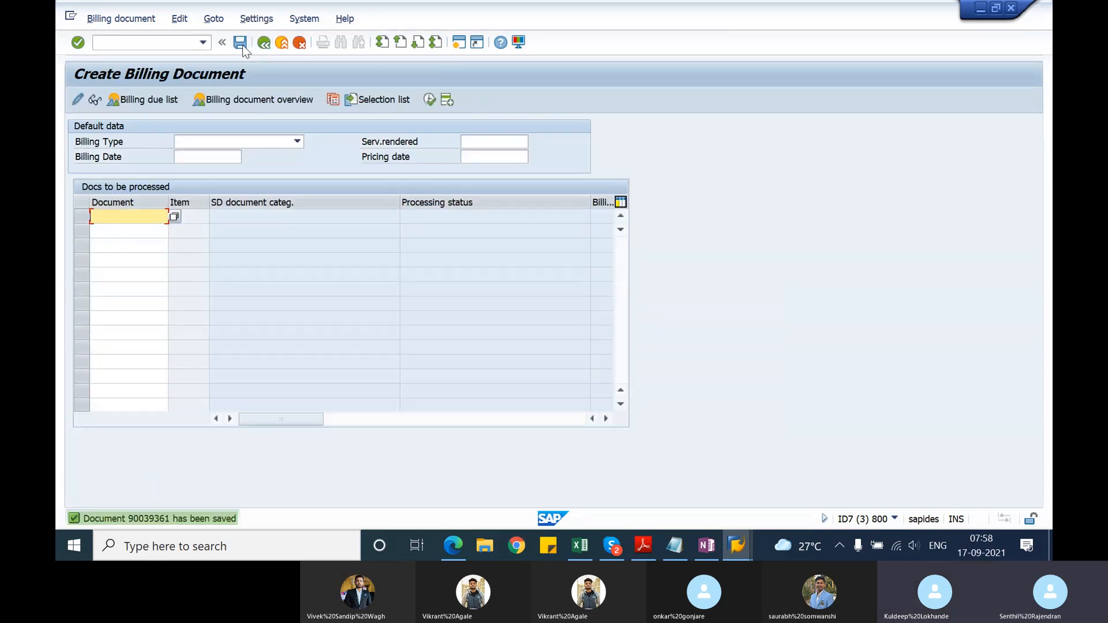
# Step: Open the saved credit memo for changing and display its document flow
pyautogui.click(104, 21)
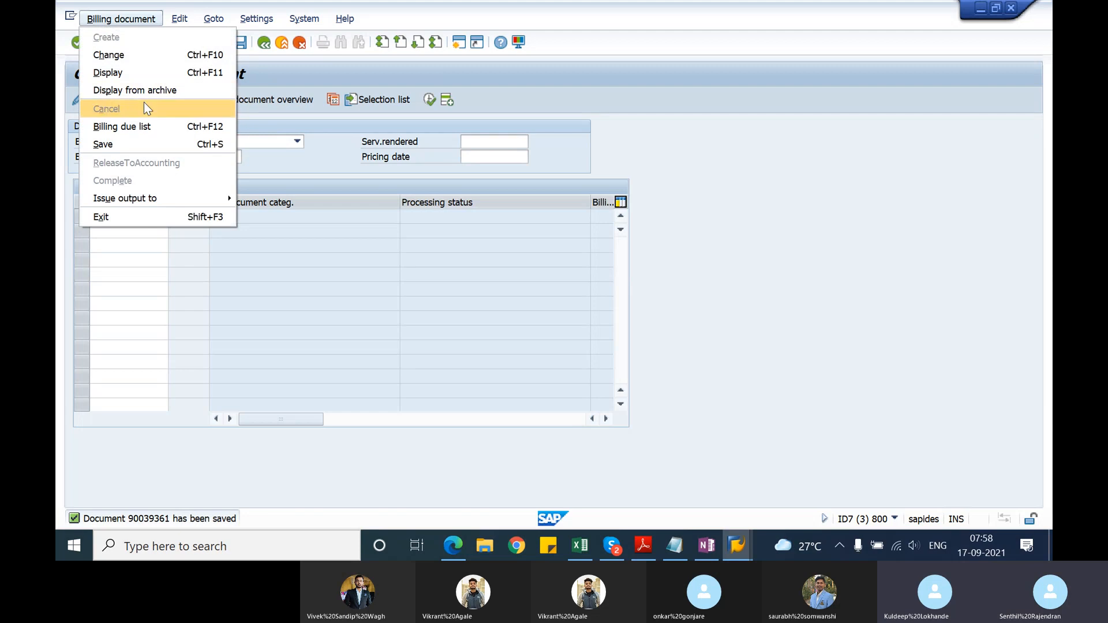
pyautogui.click(127, 53)
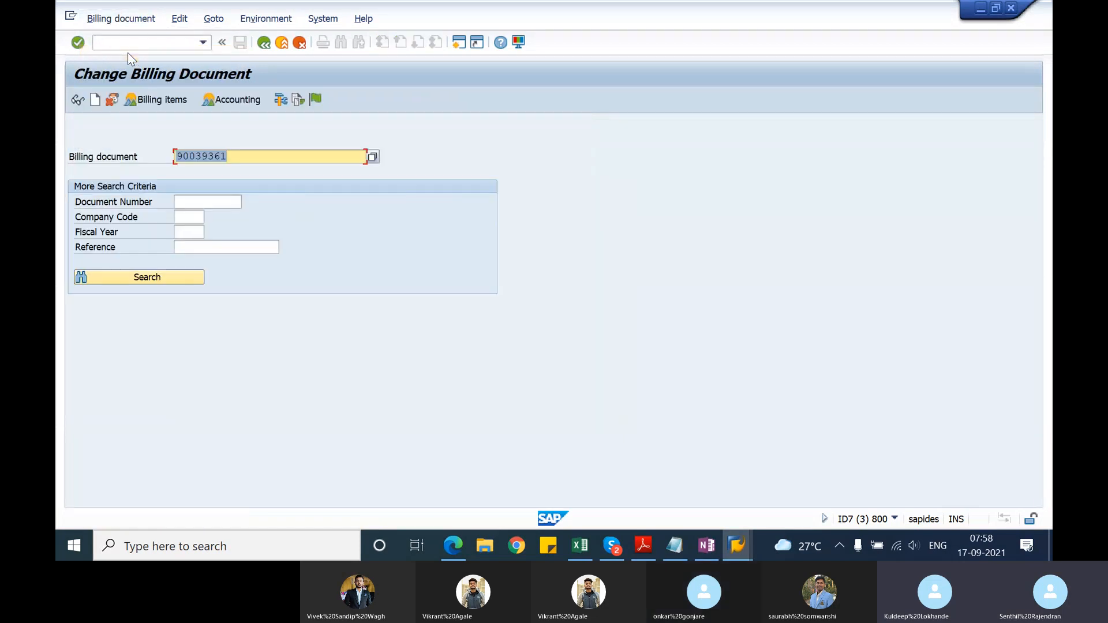
pyautogui.click(298, 100)
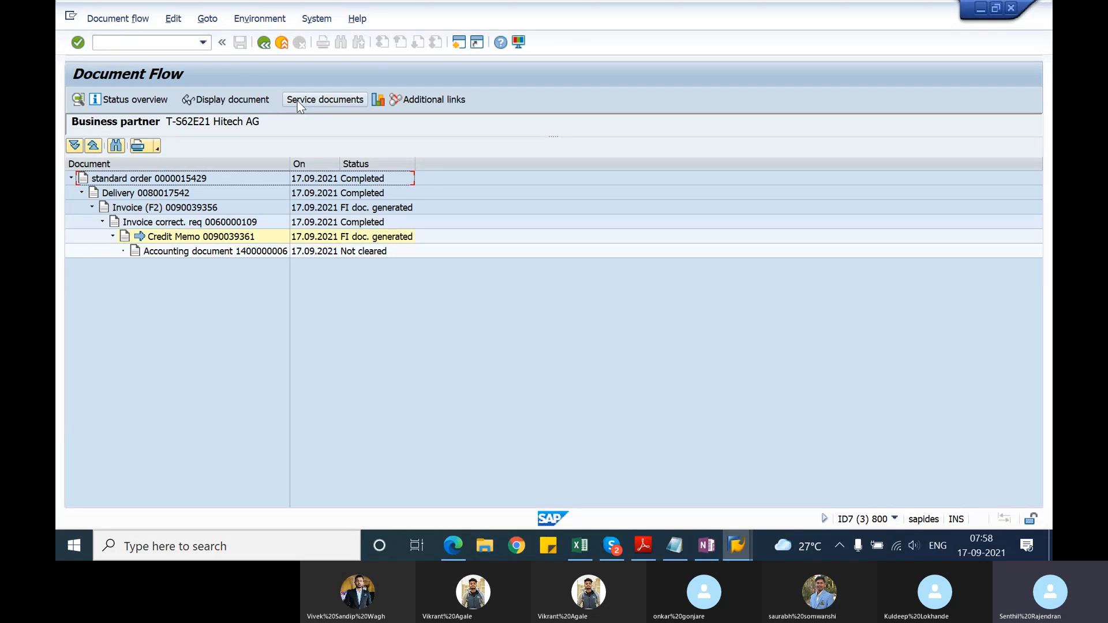
# Step: Display the delivery from the document flow, check the delivery quantity of item 10 and return to the flow
pyautogui.click(165, 196)
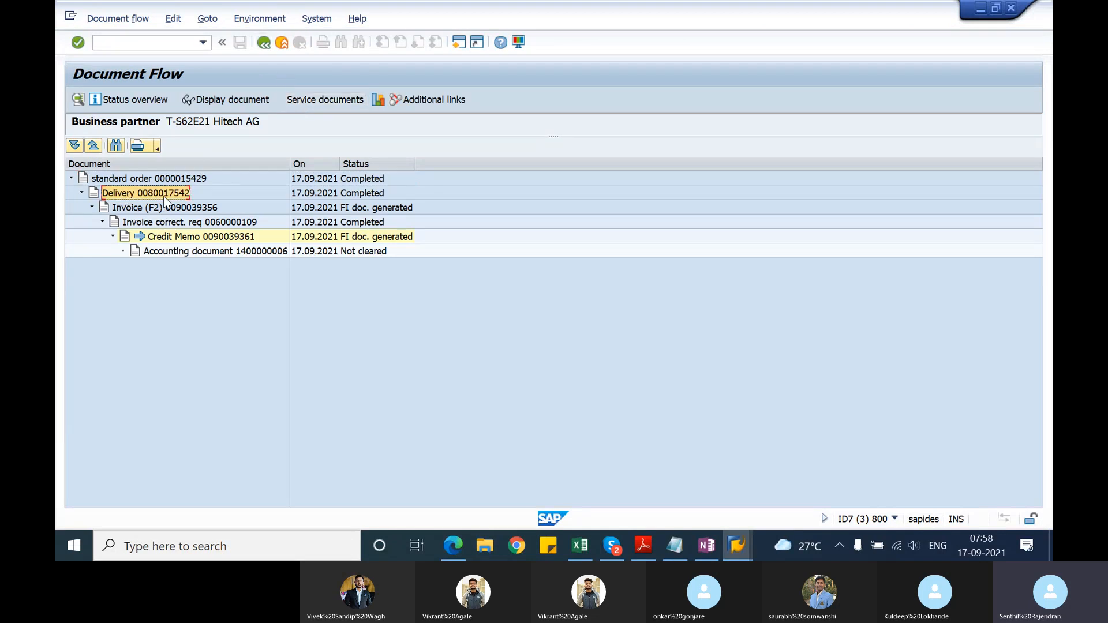
pyautogui.click(229, 100)
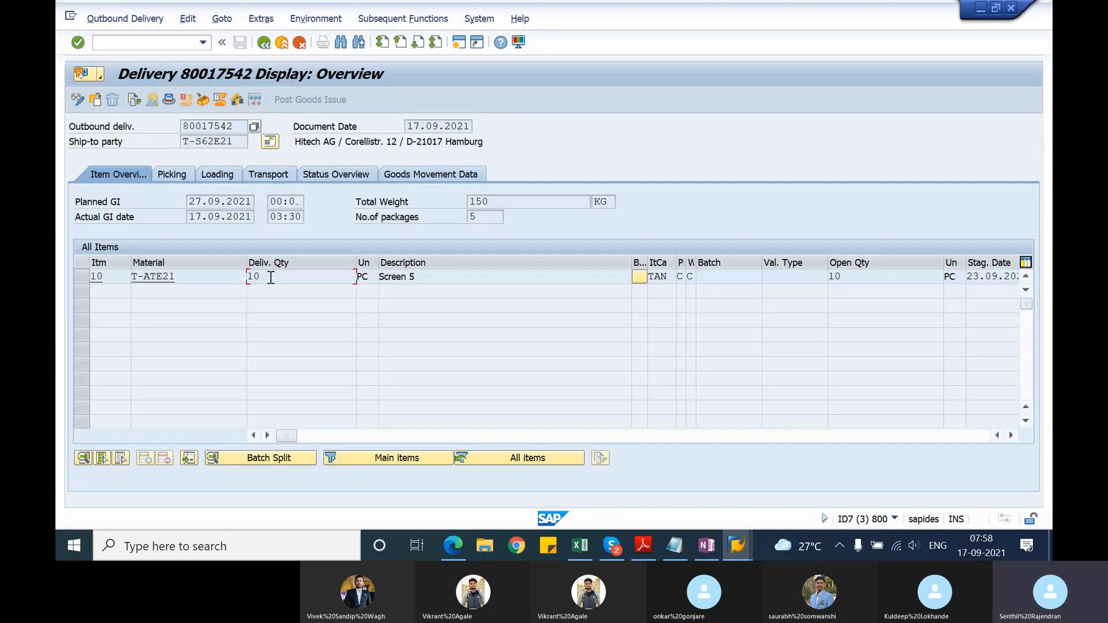
pyautogui.doubleClick(251, 276)
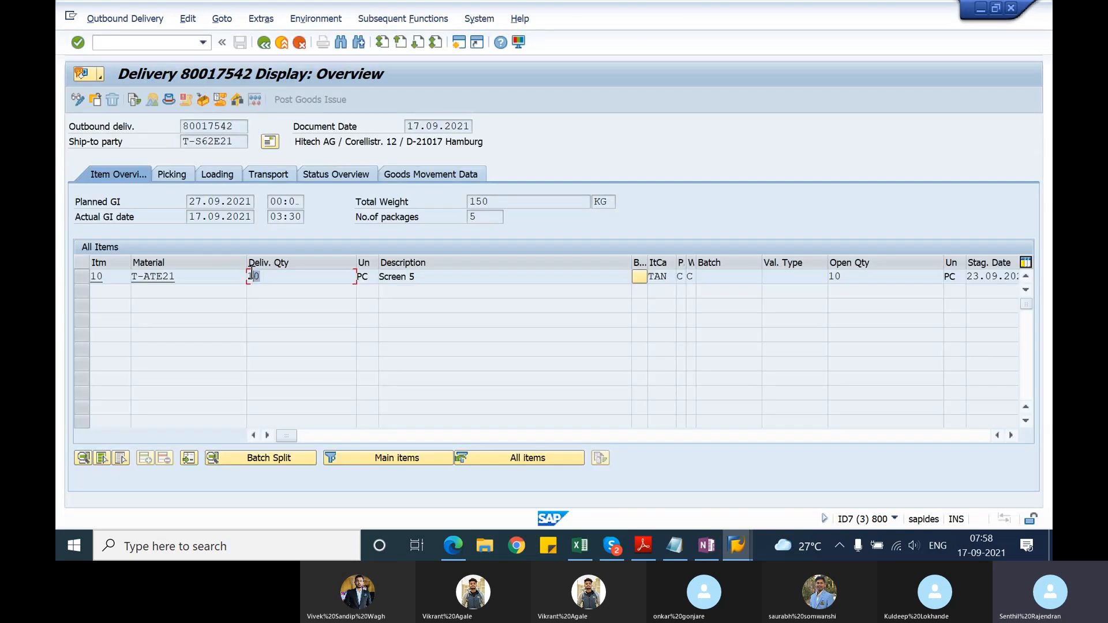
pyautogui.click(265, 43)
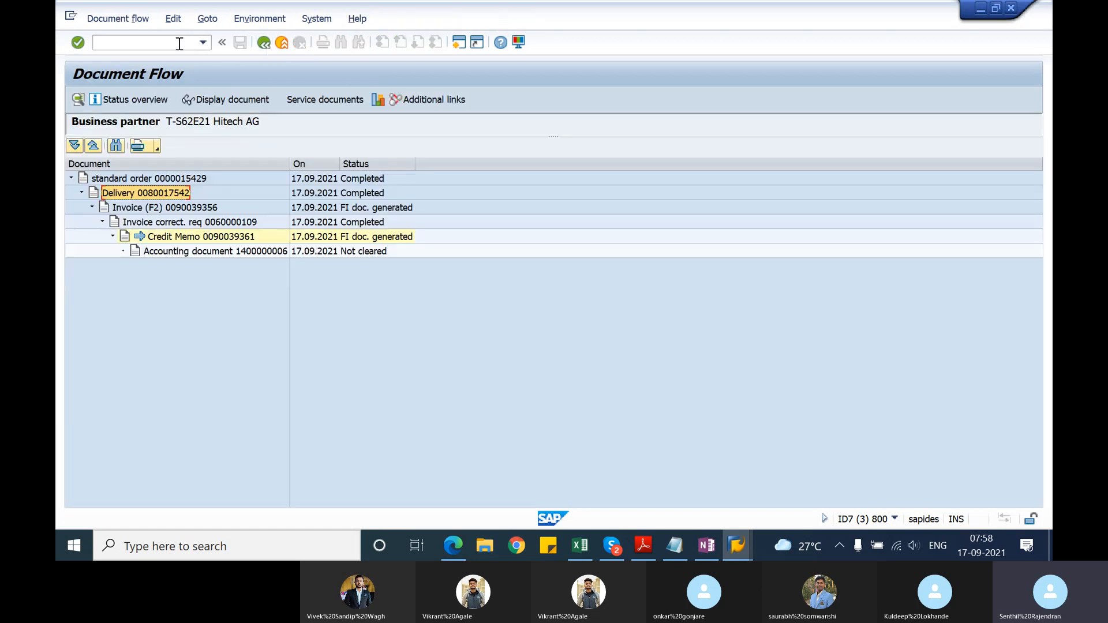
# Step: Start a standard order (OR) with VA01 for sales organization 1000, distribution channel 10 and division 00
pyautogui.click(168, 43)
pyautogui.write('/nva01')
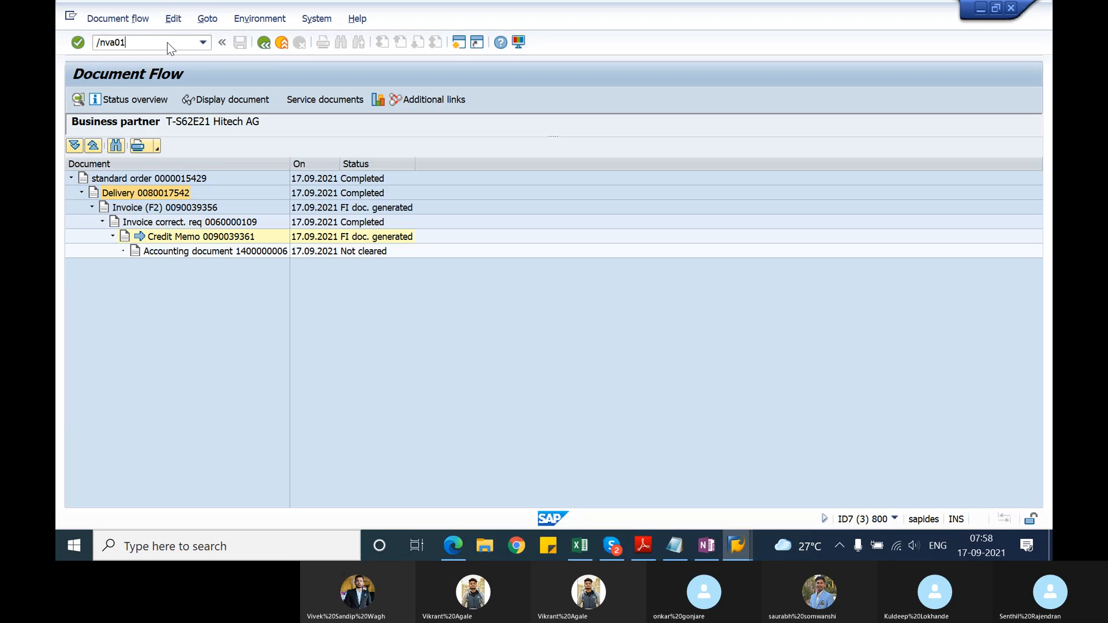
pyautogui.press('Return')
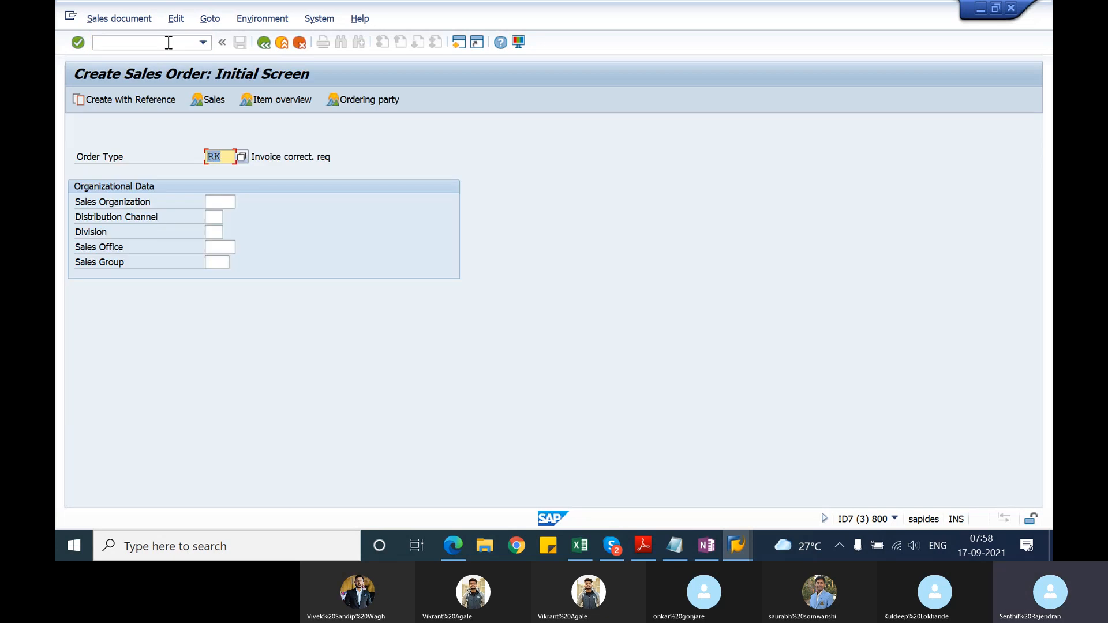
pyautogui.press('Tab')
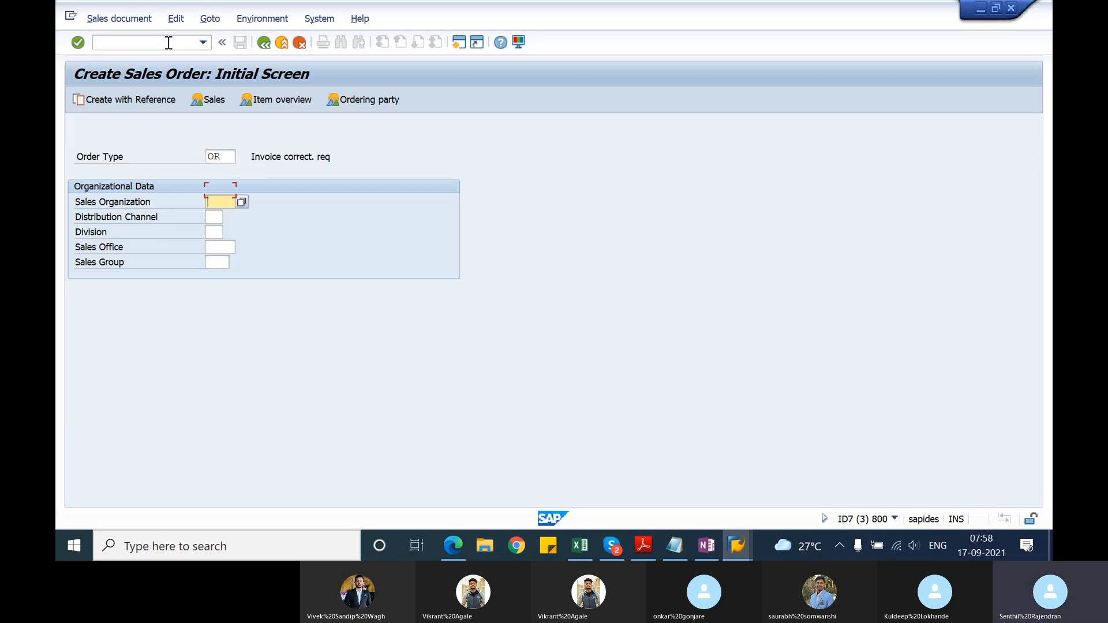
pyautogui.write('1000')
pyautogui.press('Tab')
pyautogui.write('10')
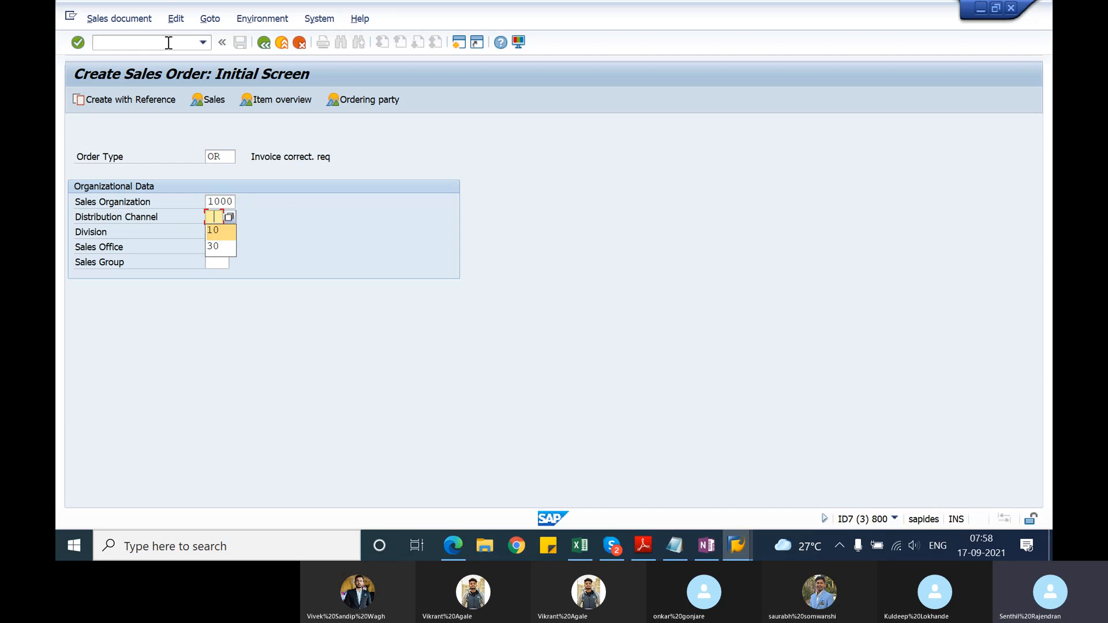
pyautogui.press('Tab')
pyautogui.write('00')
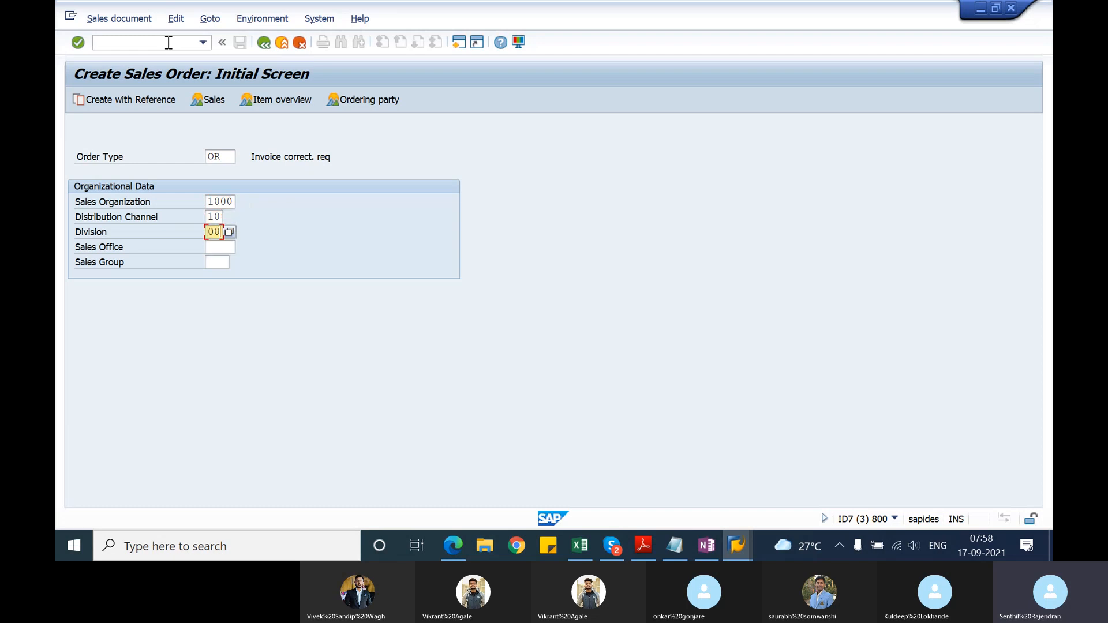
pyautogui.press('Return')
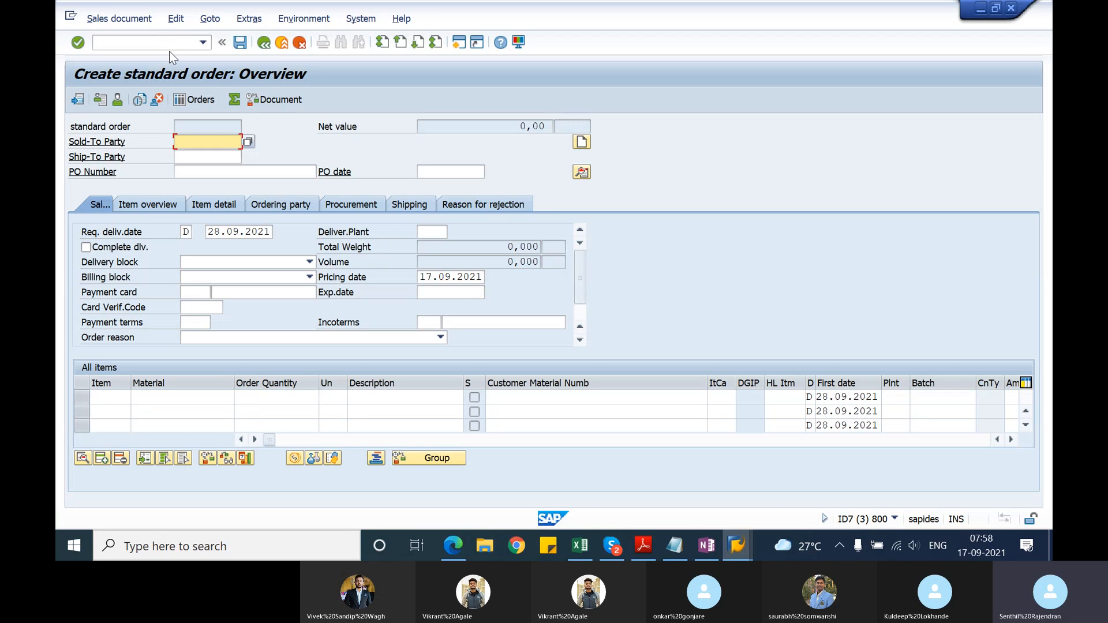
# Step: Enter the Hitech AG customer number as both the sold-to party and the ship-to party of the standard order
pyautogui.press('Down')
pyautogui.press('Down')
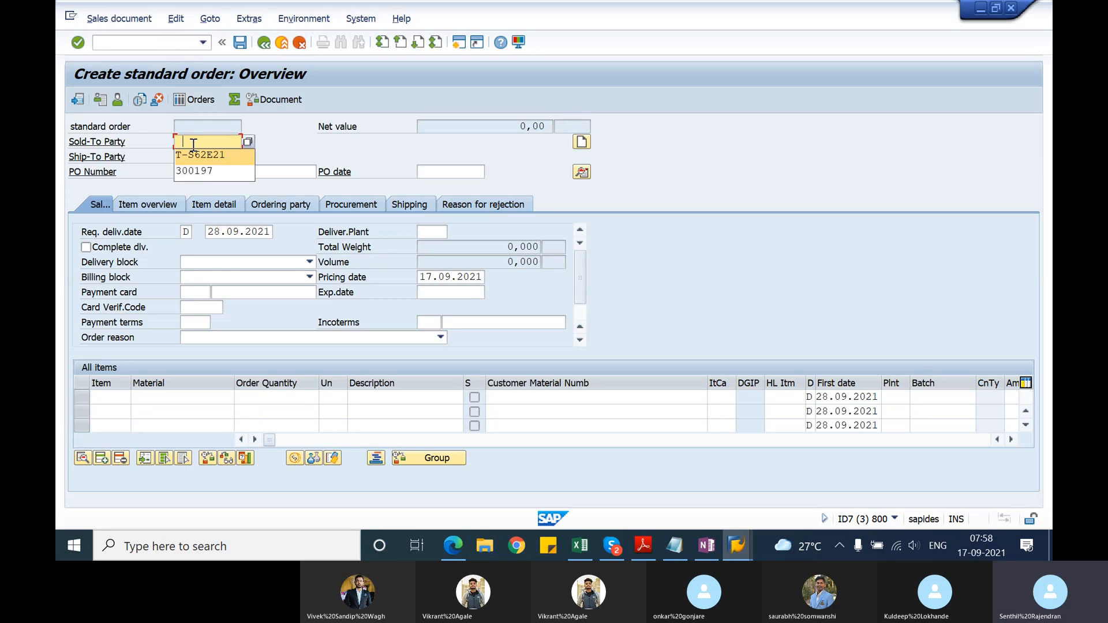
pyautogui.press('Return')
pyautogui.press('Tab')
pyautogui.press('Down')
pyautogui.press('Down')
pyautogui.press('Return')
pyautogui.press('Tab')
pyautogui.press('Down')
pyautogui.press('Down')
pyautogui.press('Return')
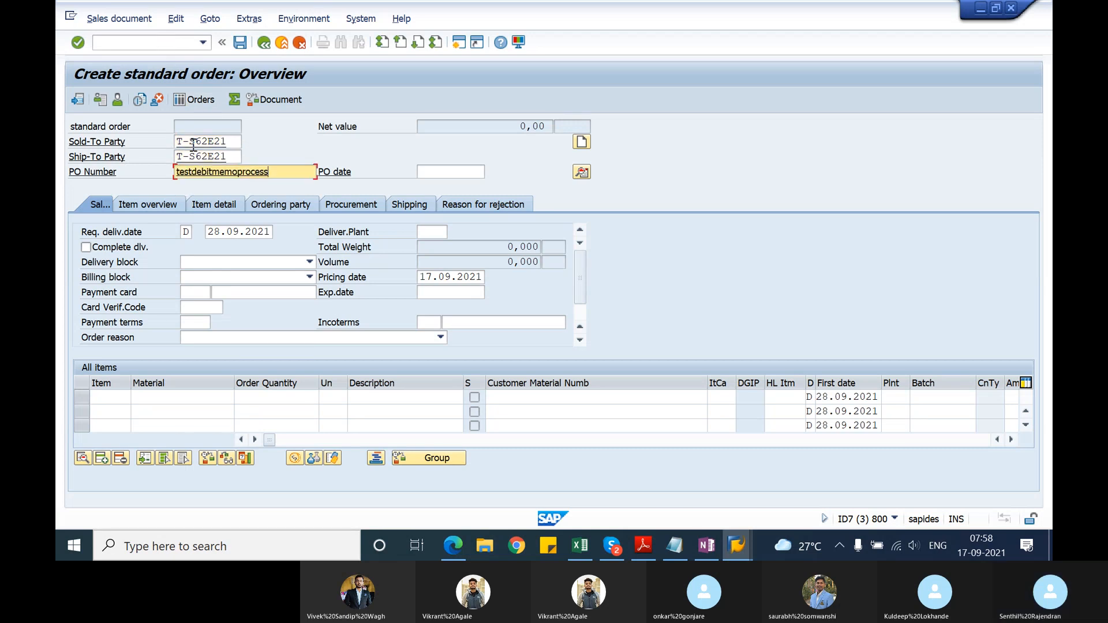
pyautogui.press('BackSpace')
pyautogui.press('BackSpace')
pyautogui.press('BackSpace')
pyautogui.press('BackSpace')
pyautogui.press('BackSpace')
pyautogui.press('BackSpace')
pyautogui.press('BackSpace')
pyautogui.press('BackSpace')
pyautogui.press('BackSpace')
pyautogui.press('BackSpace')
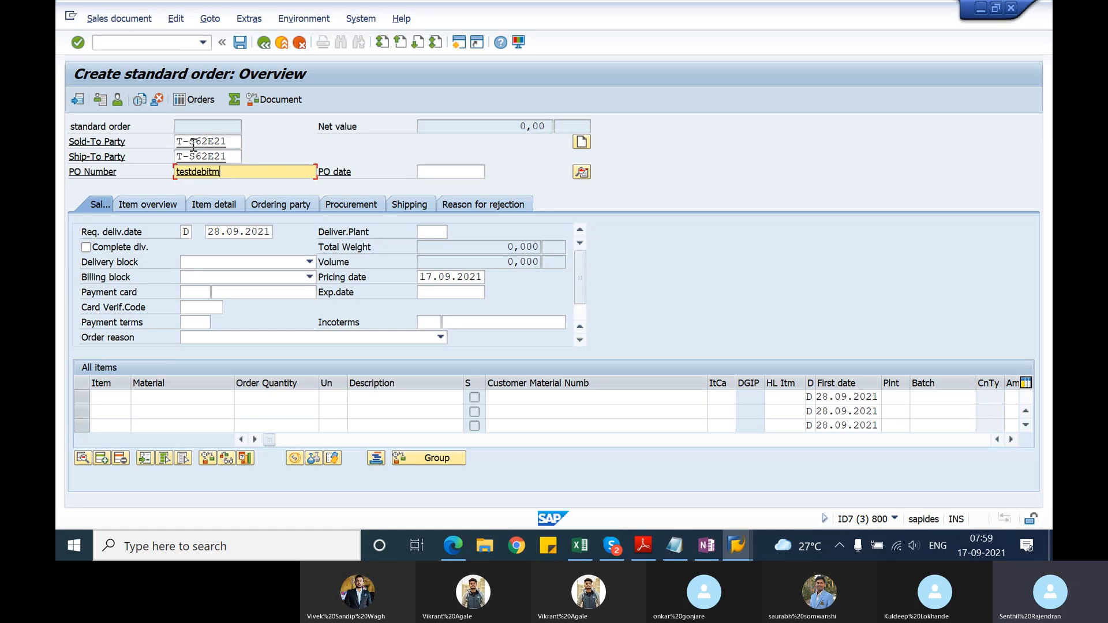
pyautogui.press('BackSpace')
pyautogui.press('BackSpace')
pyautogui.press('BackSpace')
# Step: Fill in the PO number with the longest previously used test reference, extended by the letter j
pyautogui.press('Down')
pyautogui.press('Down')
pyautogui.press('Down')
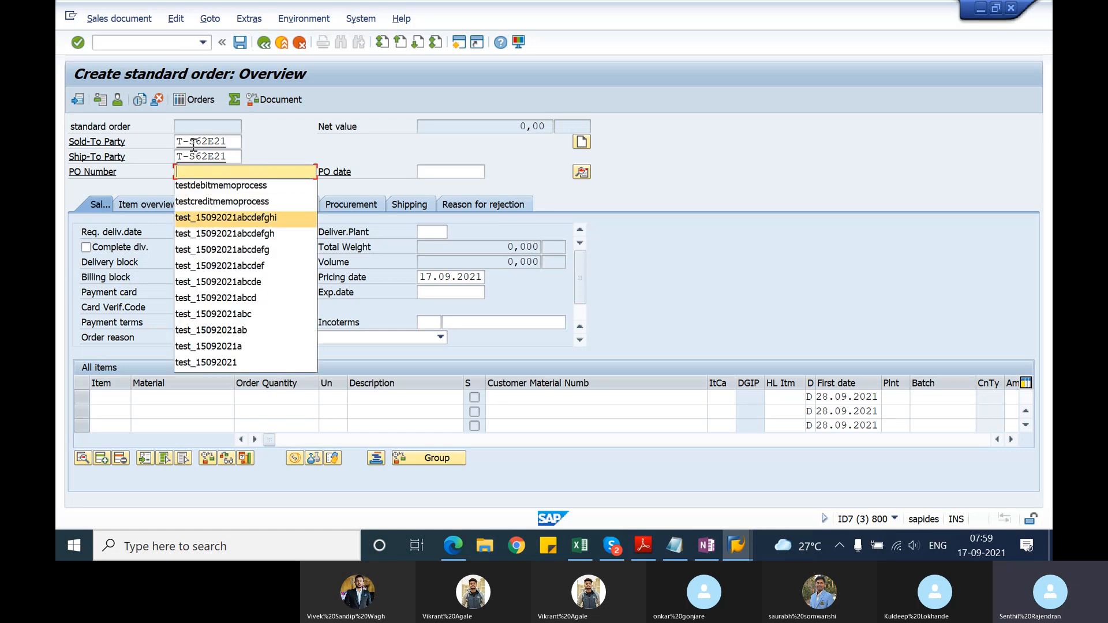
pyautogui.press('Return')
pyautogui.write('j')
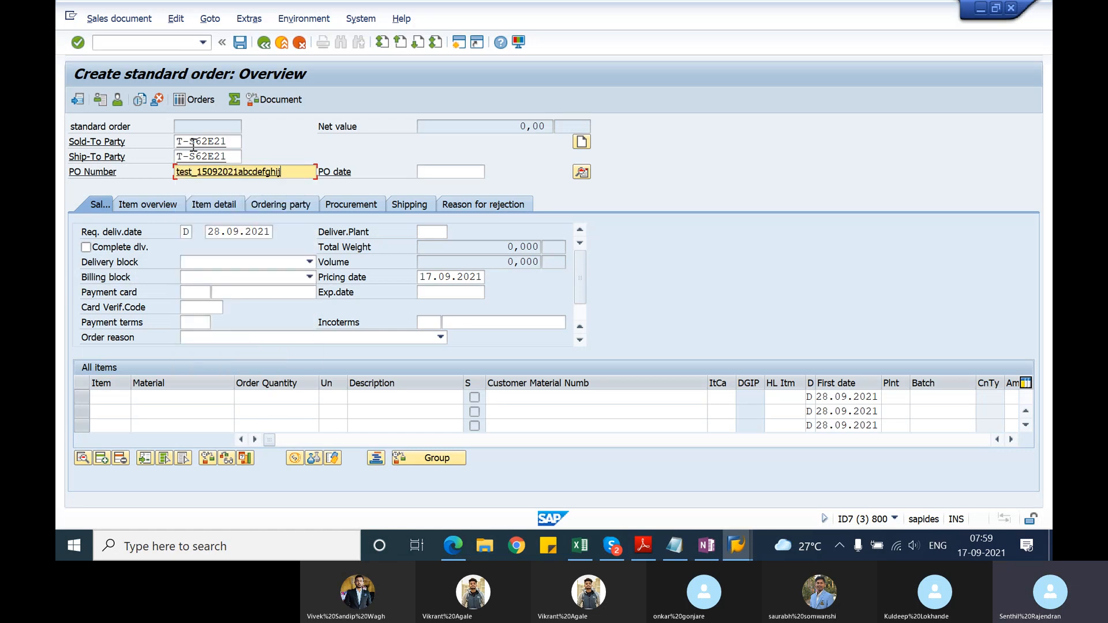
# Step: Add material T-ATE21 to the standard order with an order quantity of 15
pyautogui.click(173, 398)
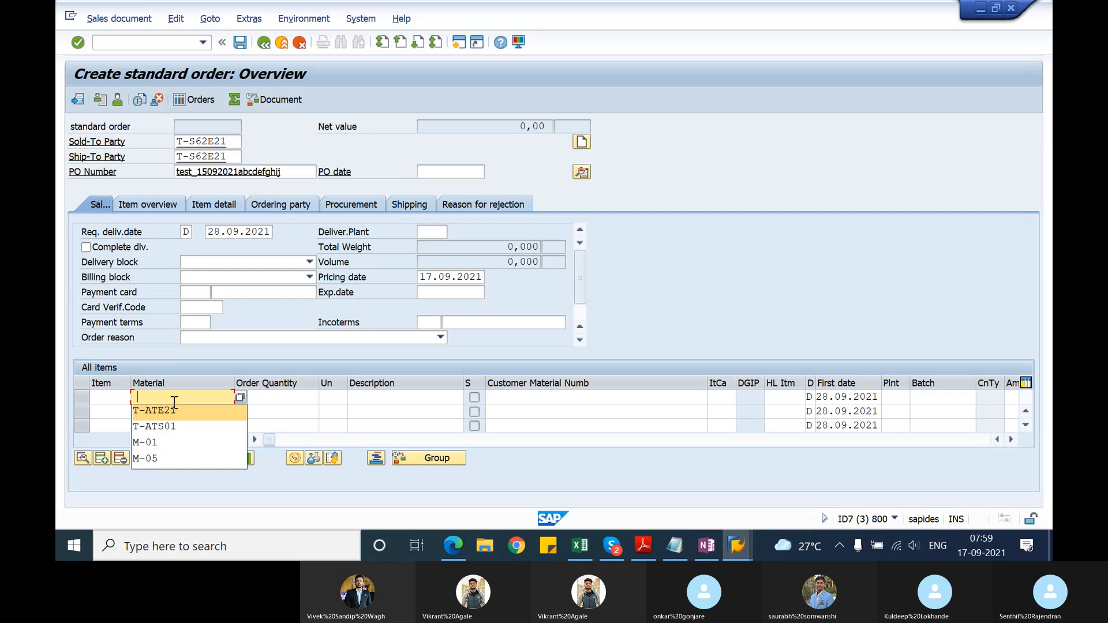
pyautogui.press('Return')
pyautogui.press('Tab')
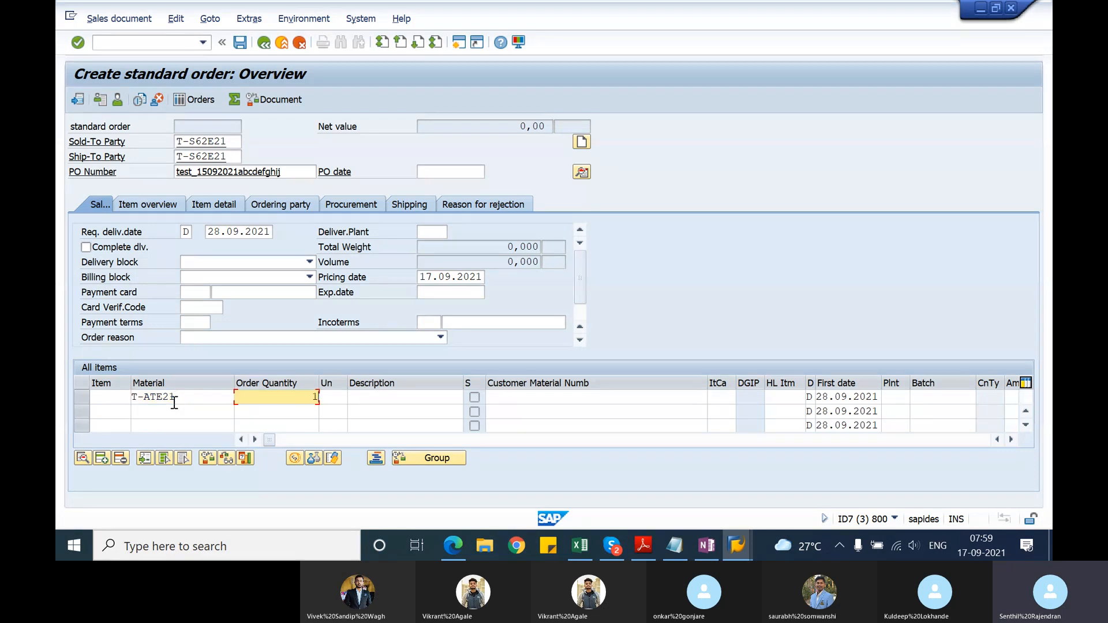
pyautogui.write('15')
pyautogui.press('Return')
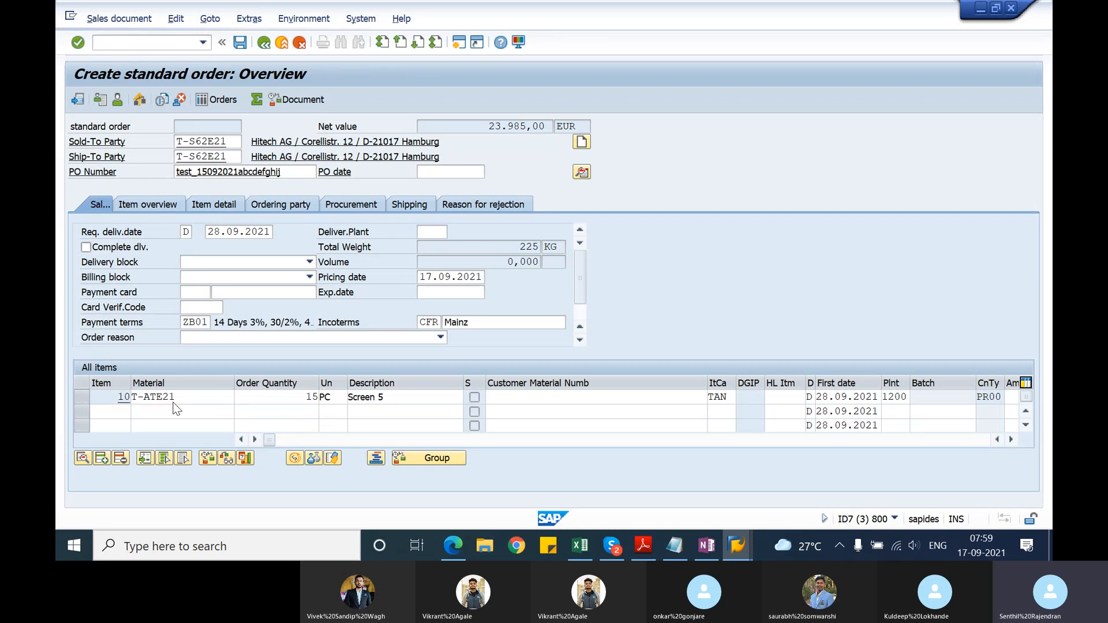
# Step: Save the standard order and open it for changes with VA02
pyautogui.click(237, 42)
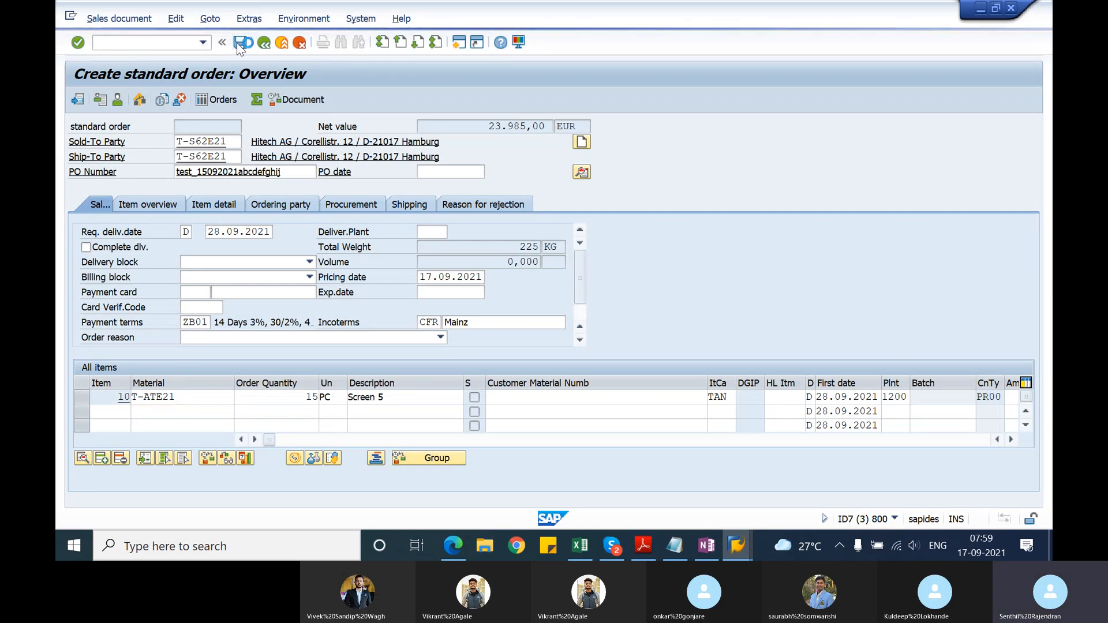
pyautogui.click(169, 45)
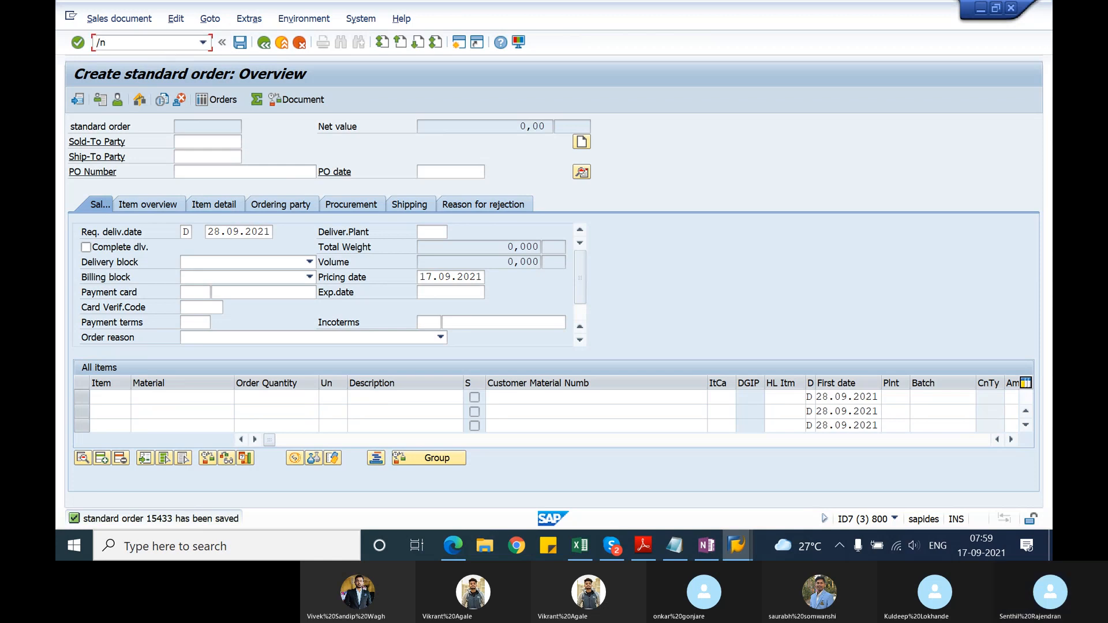
pyautogui.write('/nva0')
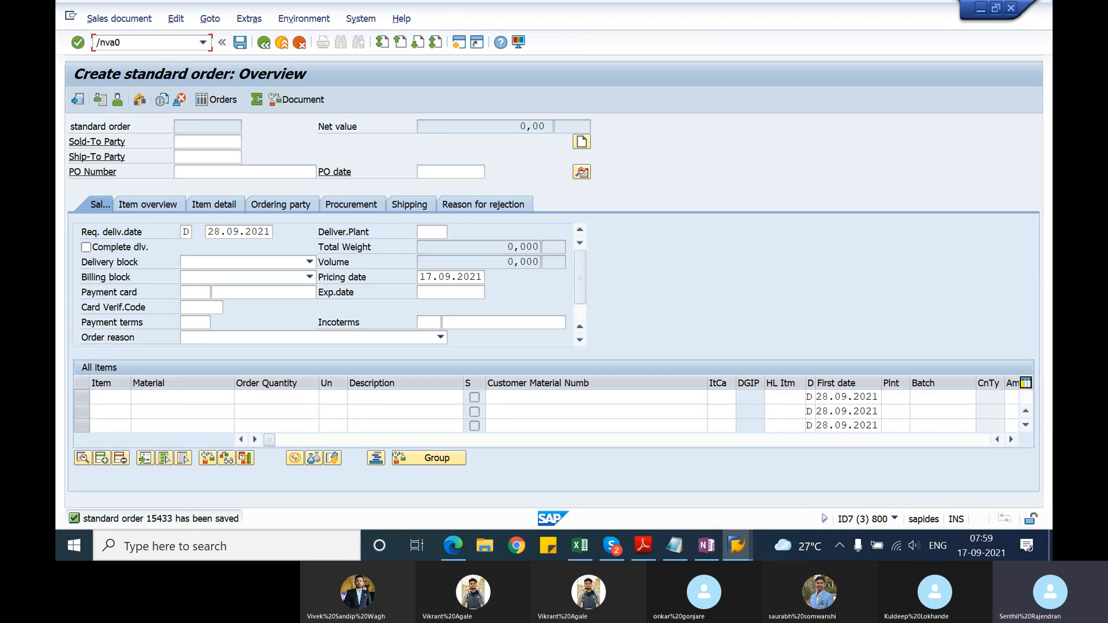
pyautogui.write('2')
pyautogui.press('Return')
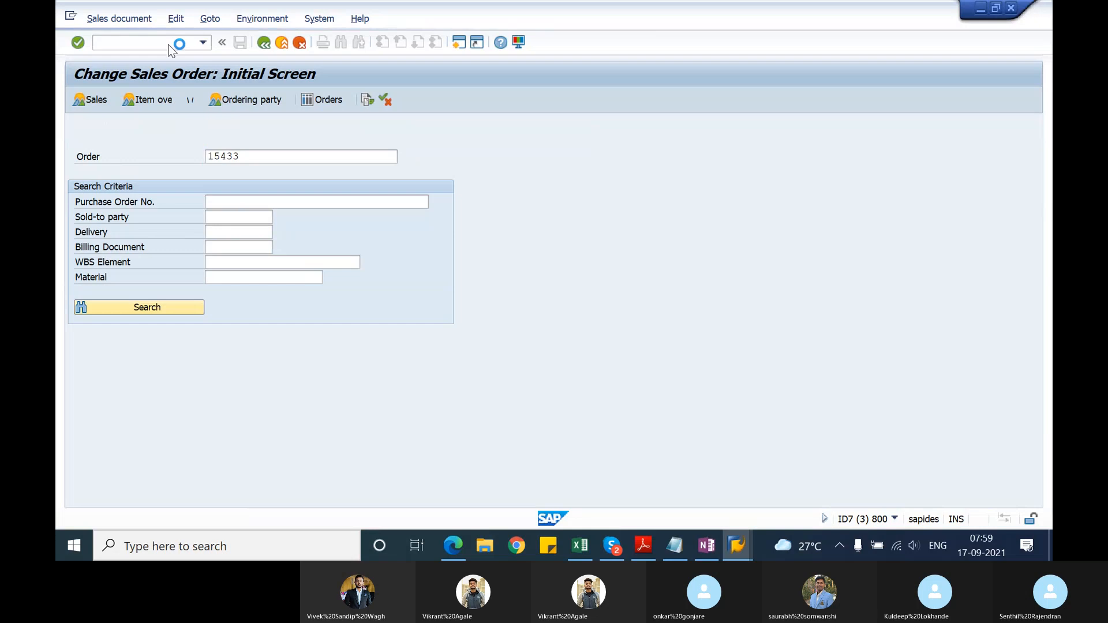
pyautogui.press('Return')
# Step: Create an outbound delivery from the order with selection date 30.09.2021 and save it
pyautogui.click(118, 19)
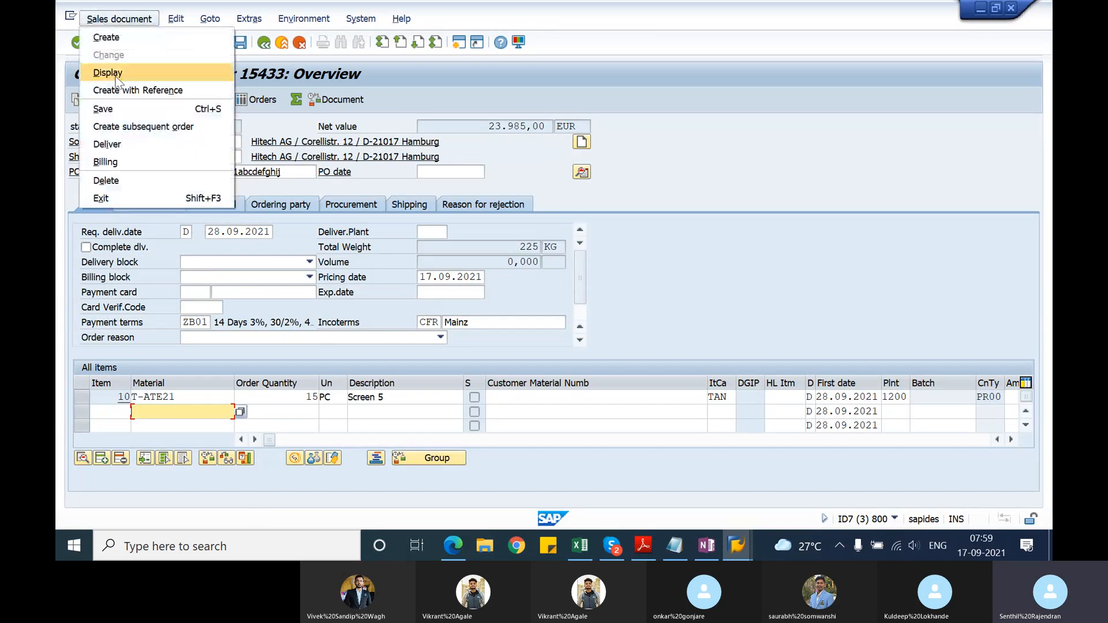
pyautogui.click(120, 142)
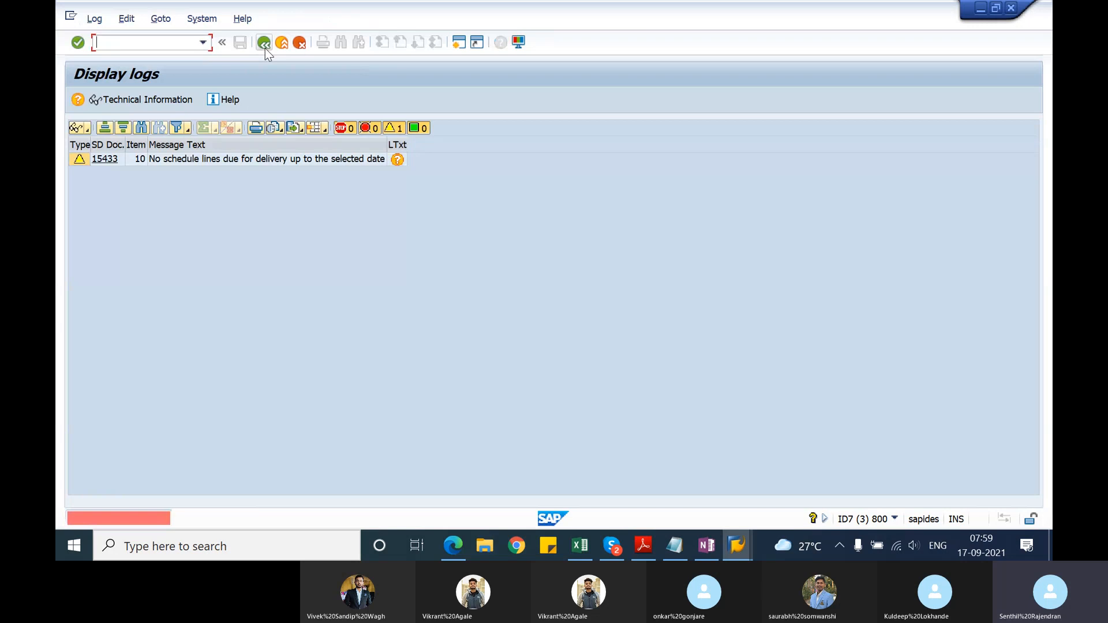
pyautogui.click(264, 46)
pyautogui.click(237, 203)
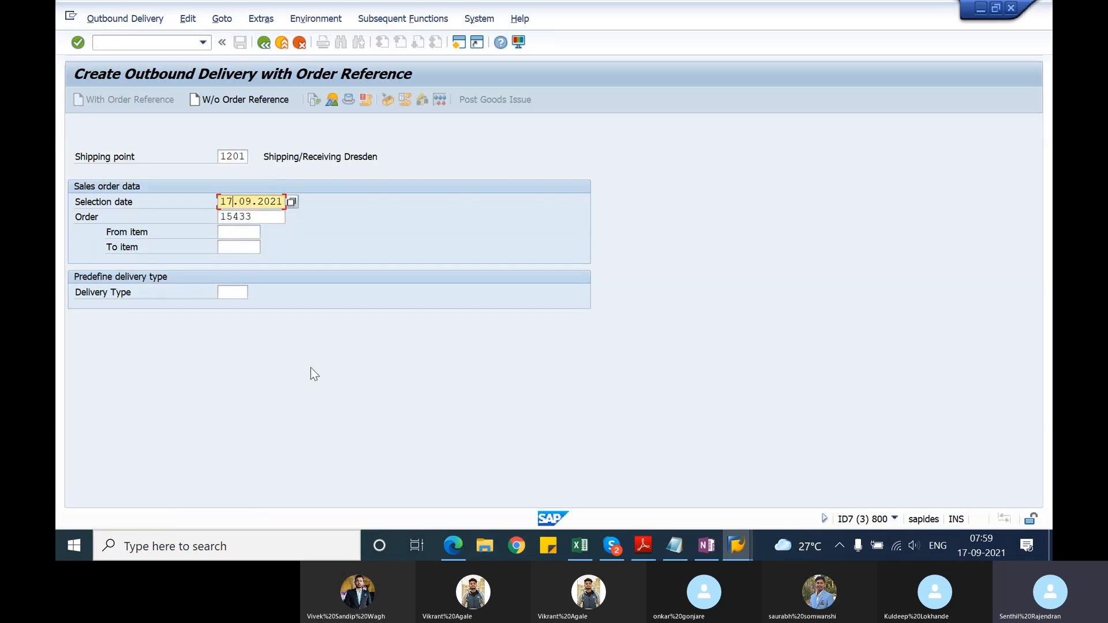
pyautogui.press('BackSpace')
pyautogui.press('BackSpace')
pyautogui.write('30')
pyautogui.press('Return')
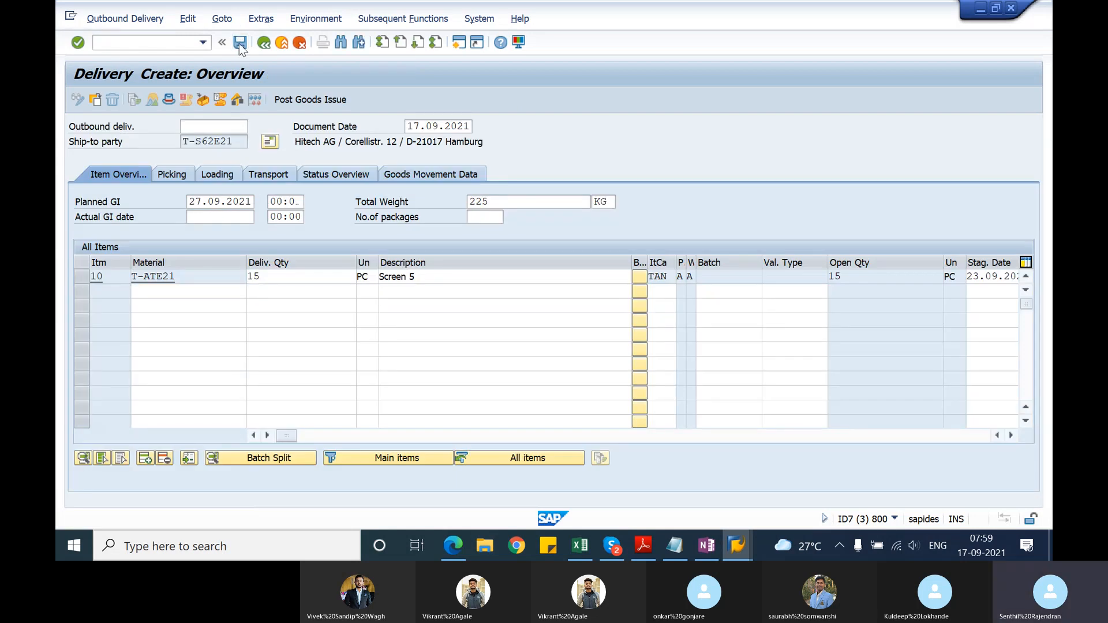
pyautogui.click(239, 44)
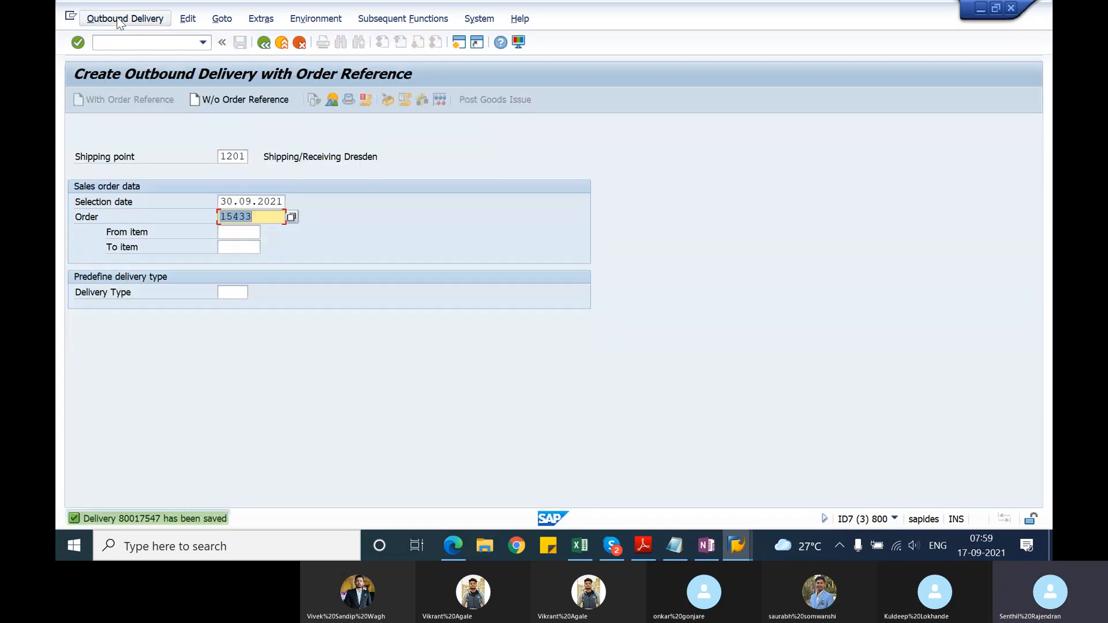
# Step: Open the saved outbound delivery in change mode
pyautogui.click(118, 22)
pyautogui.click(121, 71)
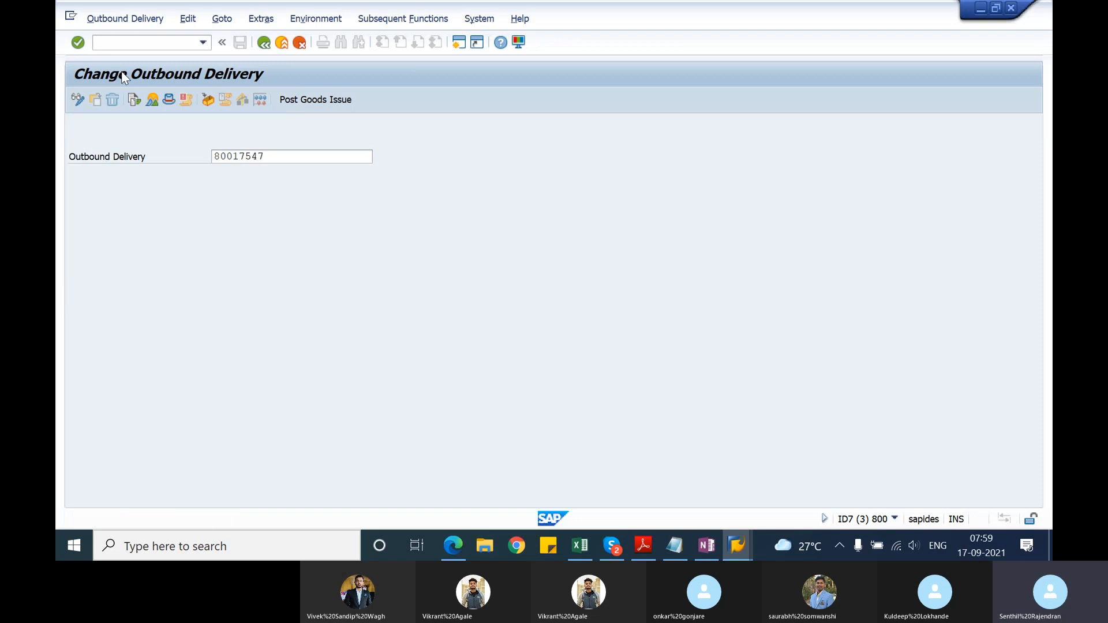
pyautogui.press('Return')
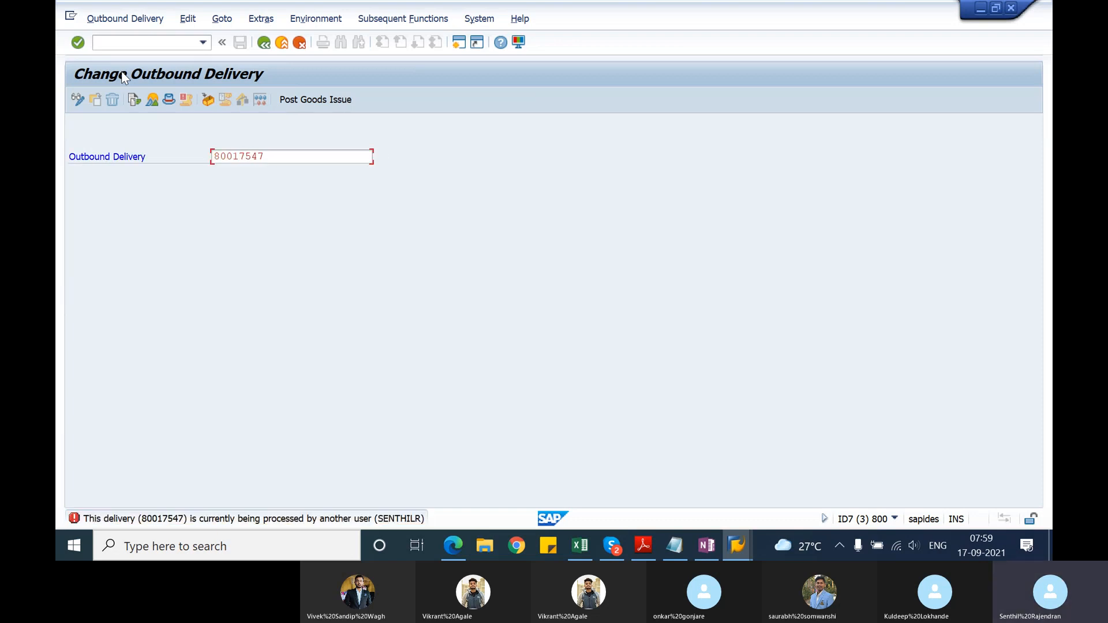
pyautogui.press('Return')
pyautogui.press('Return')
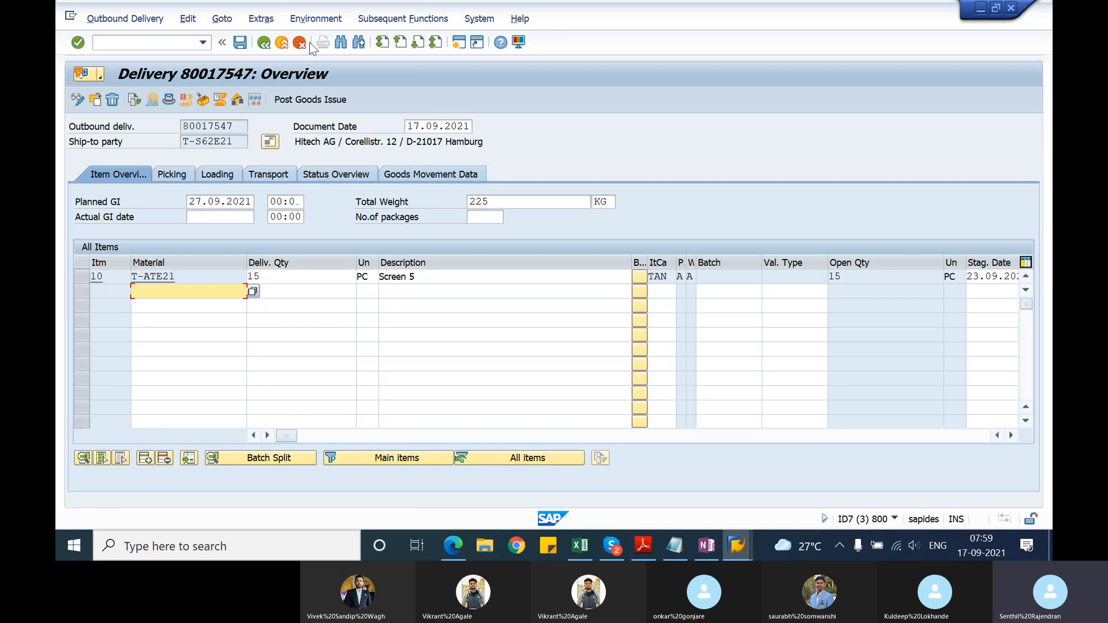
# Step: Create a transfer order for the delivery with plant 1200, generate its item and save it
pyautogui.click(376, 19)
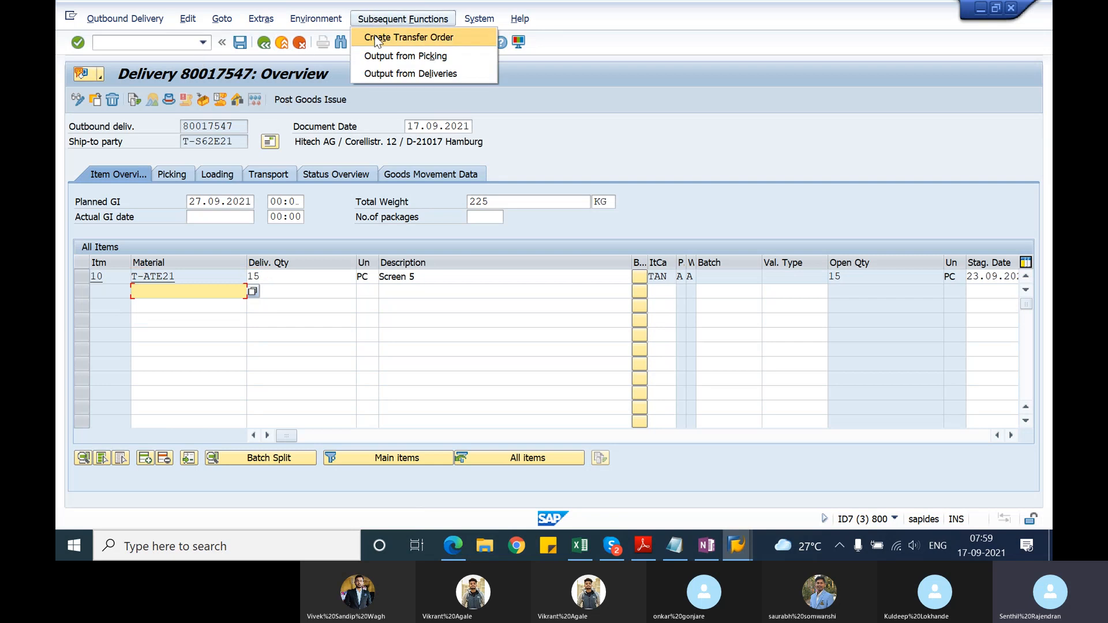
pyautogui.click(375, 37)
pyautogui.press('Return')
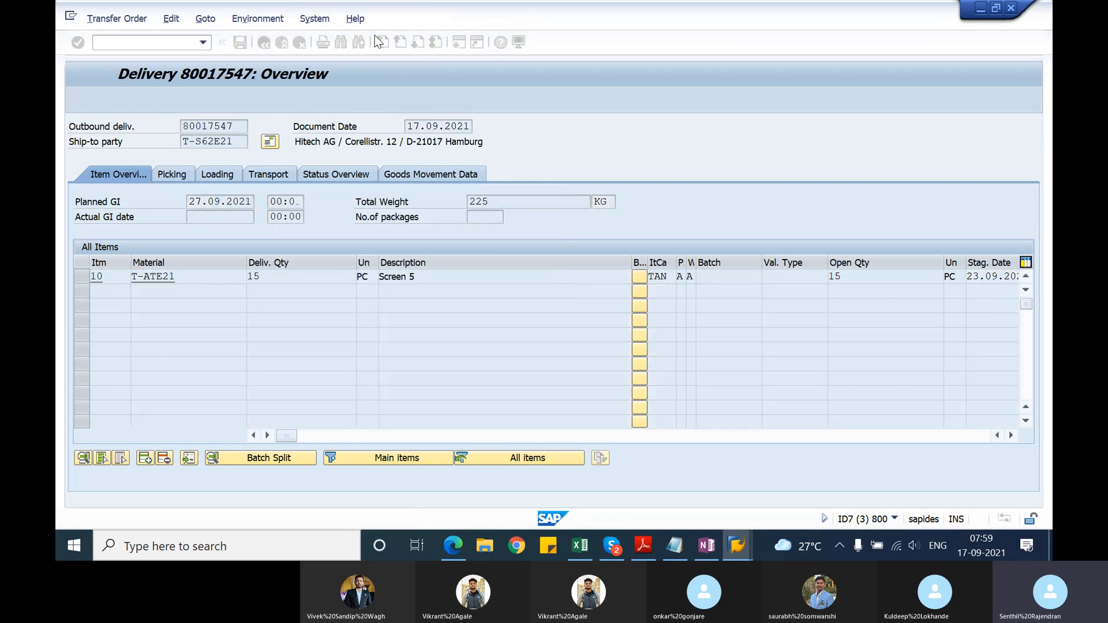
pyautogui.click(212, 174)
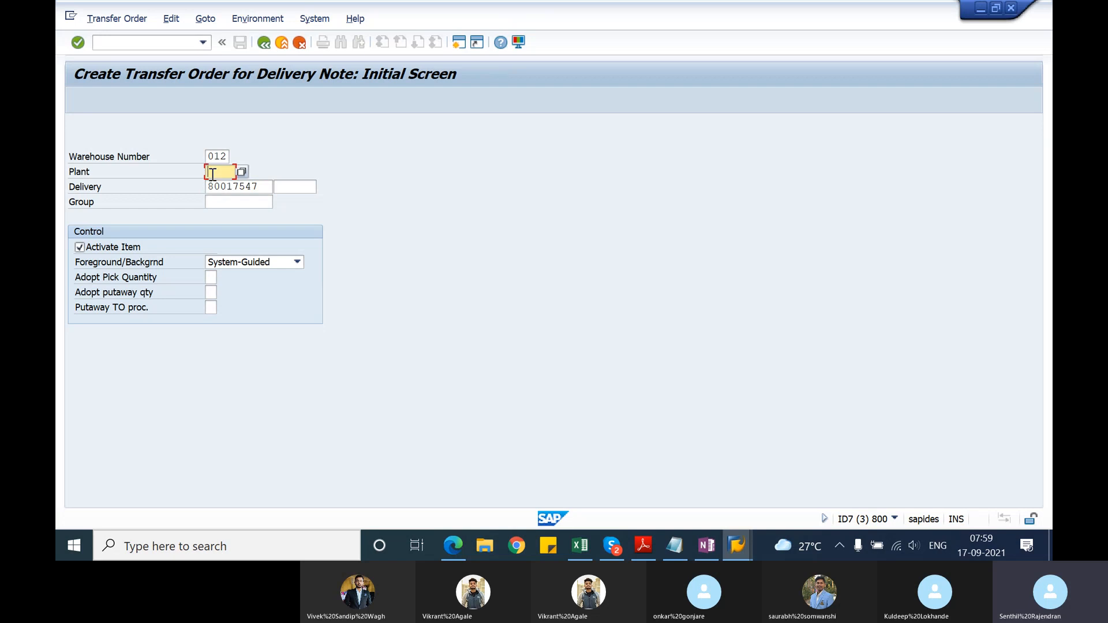
pyautogui.write('1200')
pyautogui.press('Return')
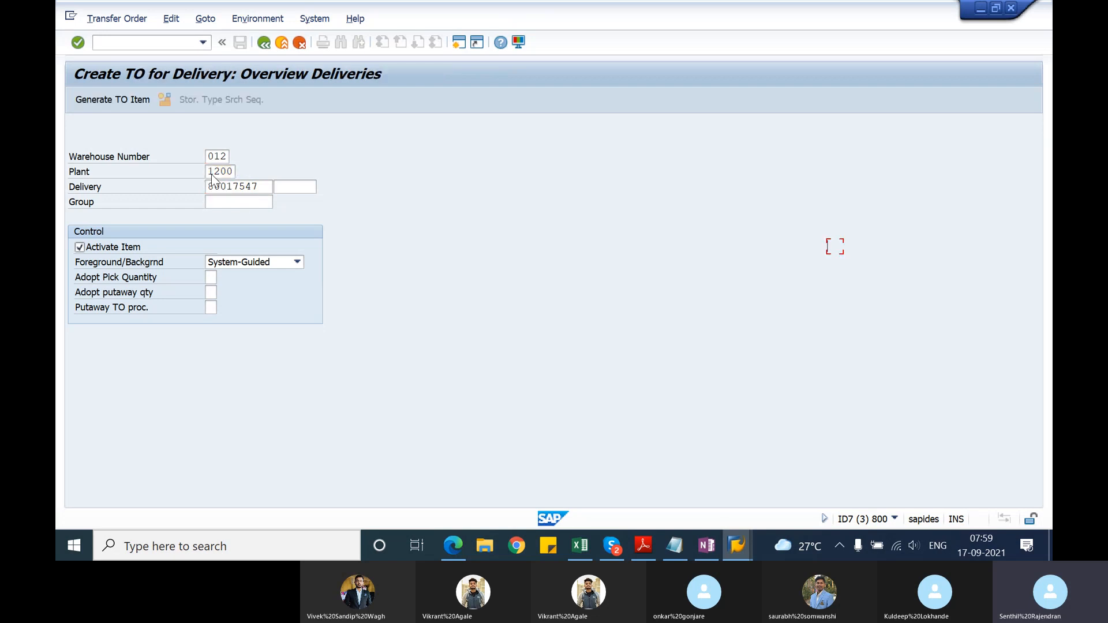
pyautogui.click(137, 99)
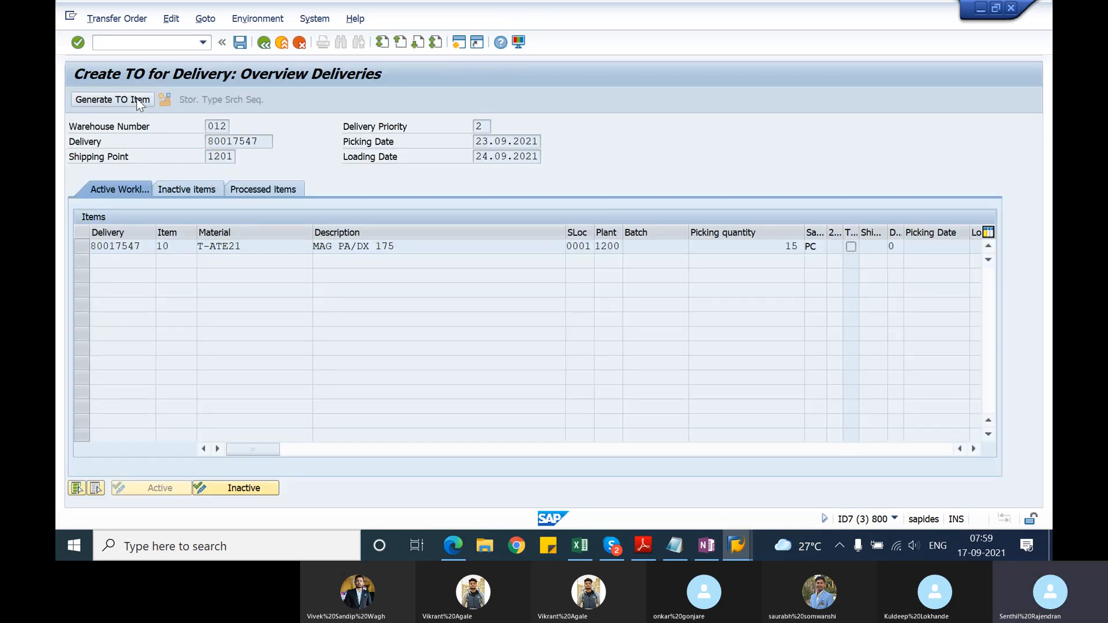
pyautogui.click(240, 43)
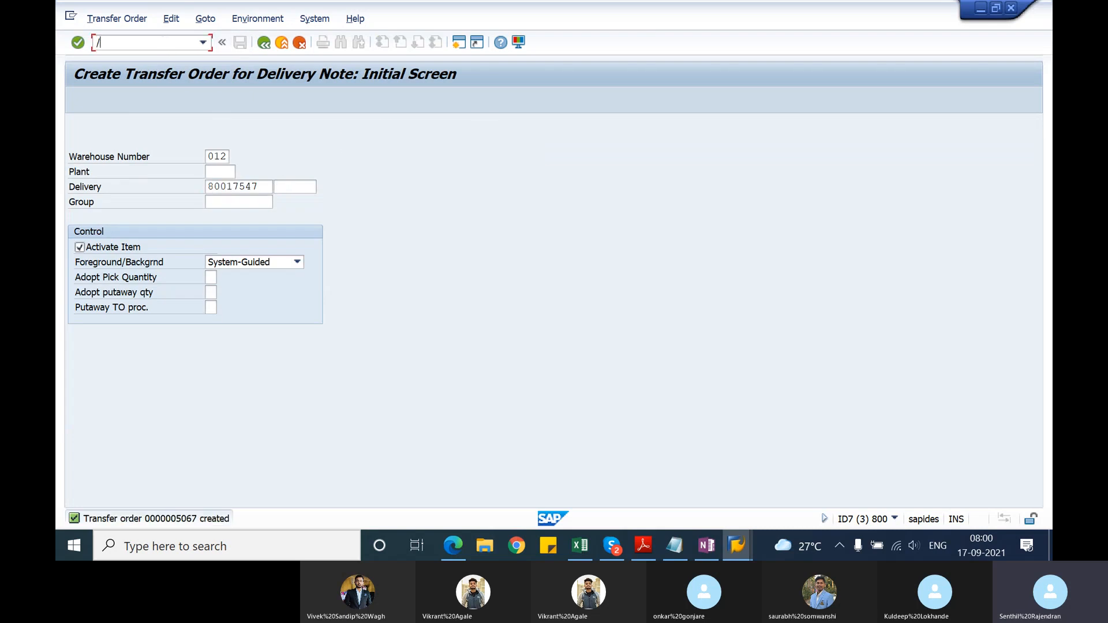
# Step: Reopen the delivery with VL02N and post its goods issue
pyautogui.write('/nvl')
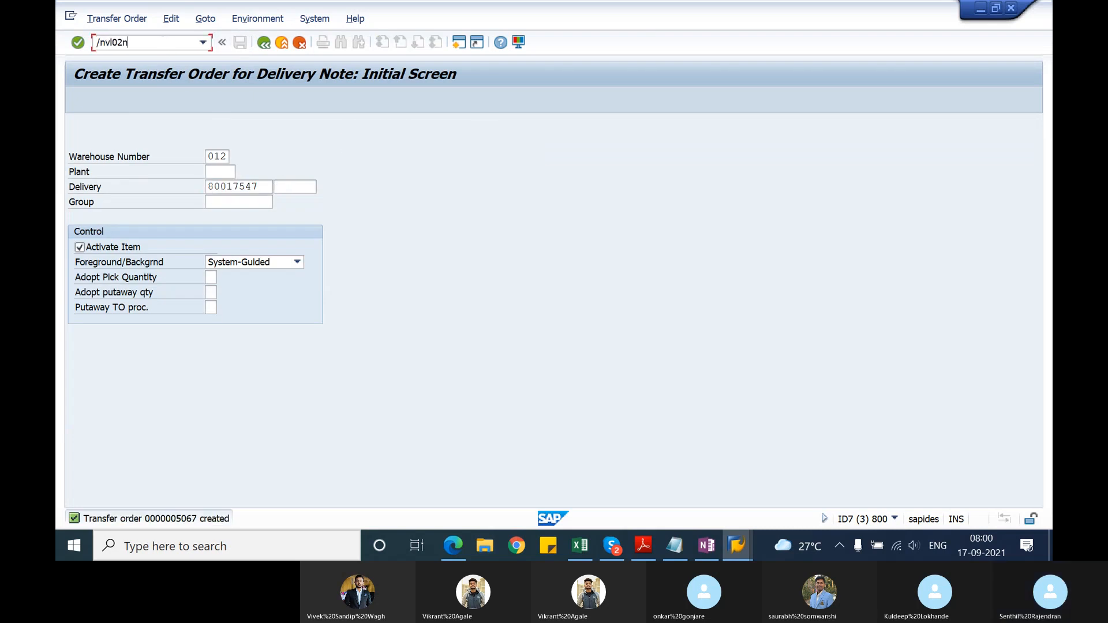
pyautogui.write('02n')
pyautogui.press('Return')
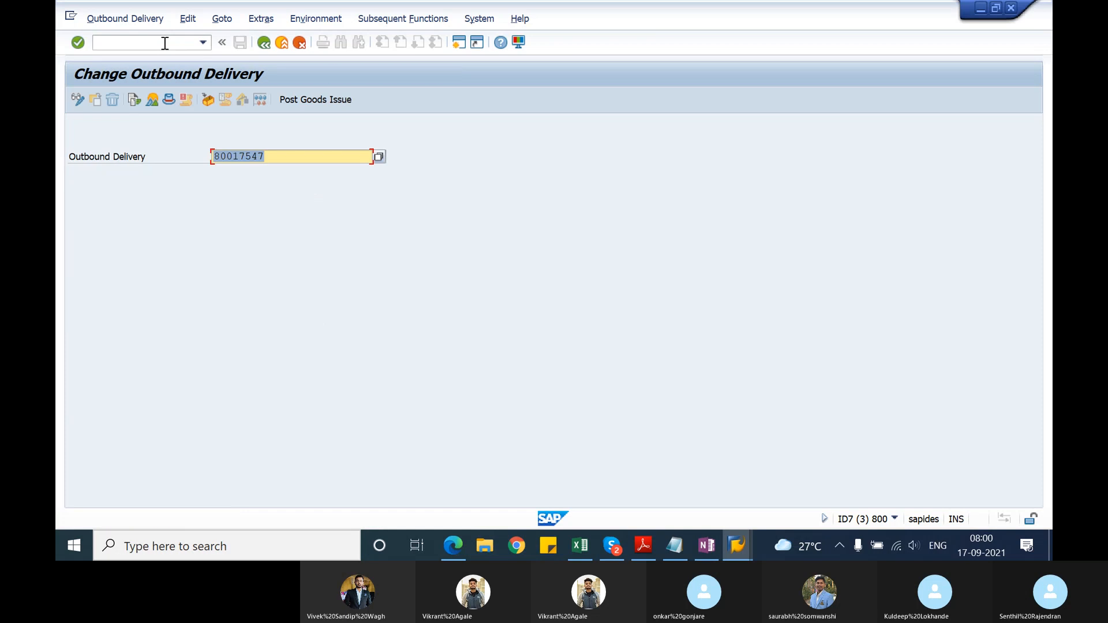
pyautogui.press('Return')
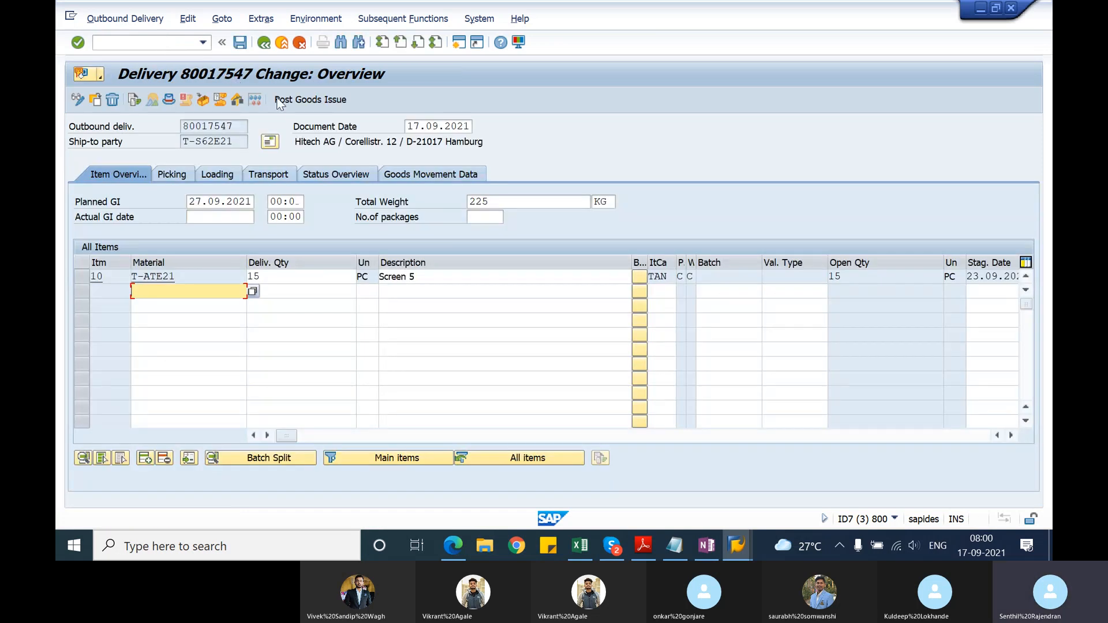
pyautogui.click(290, 102)
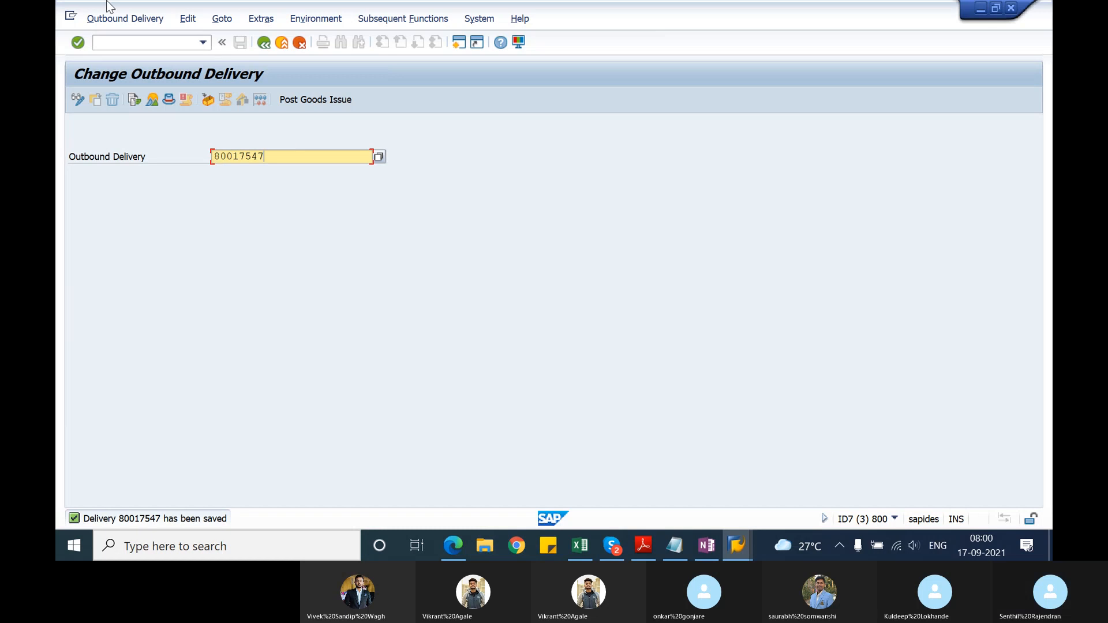
# Step: Create the F2 invoice for the delivery with VF01 and save it
pyautogui.click(130, 41)
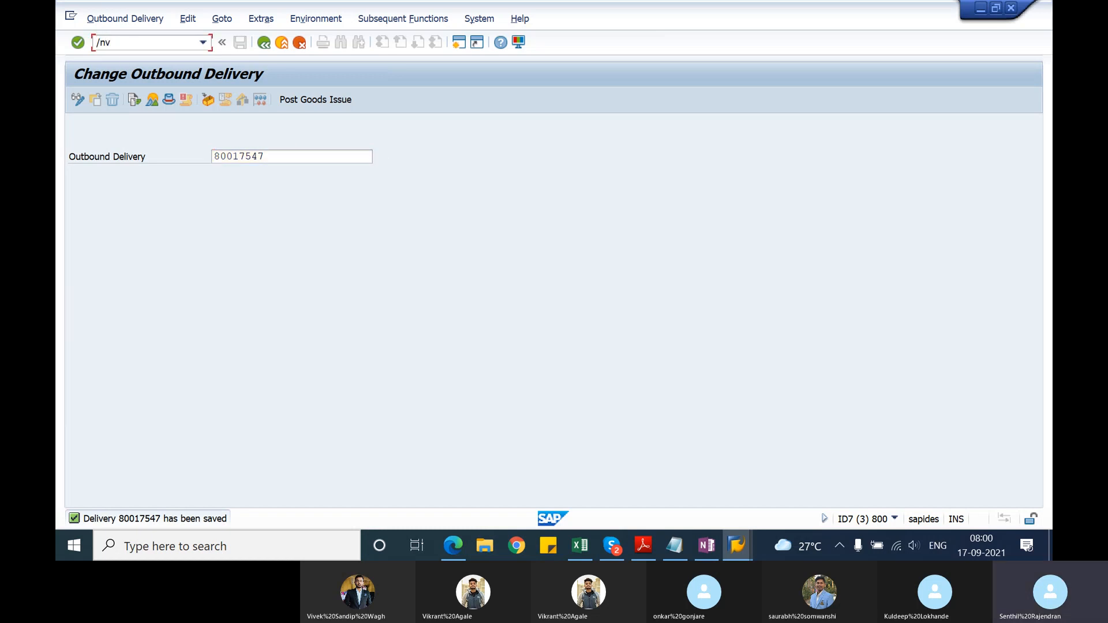
pyautogui.write('f01')
pyautogui.press('Return')
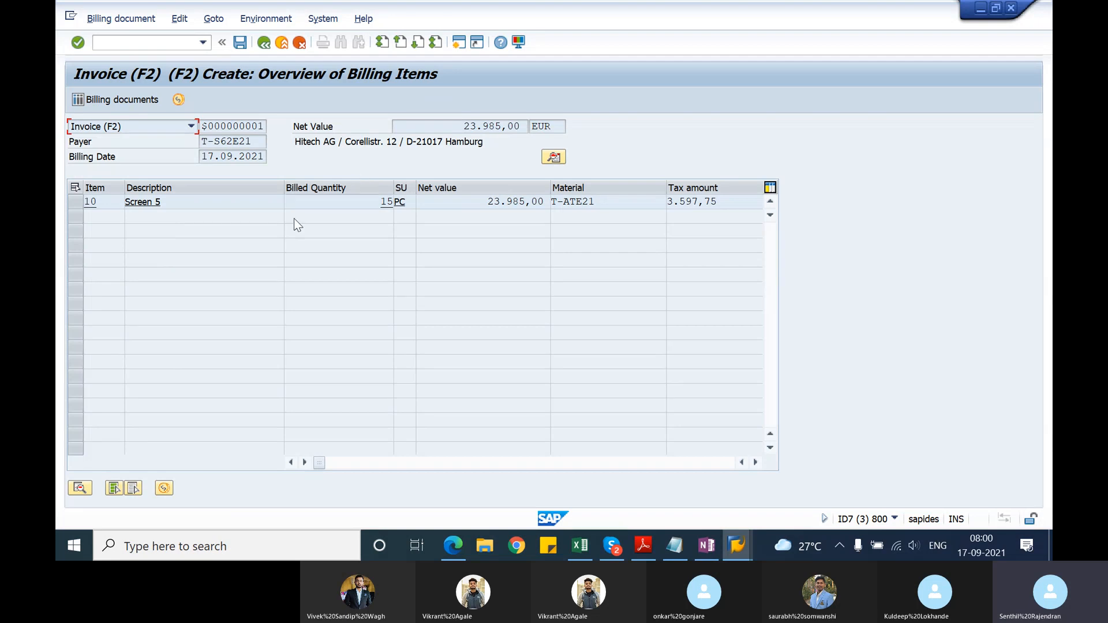
pyautogui.click(75, 203)
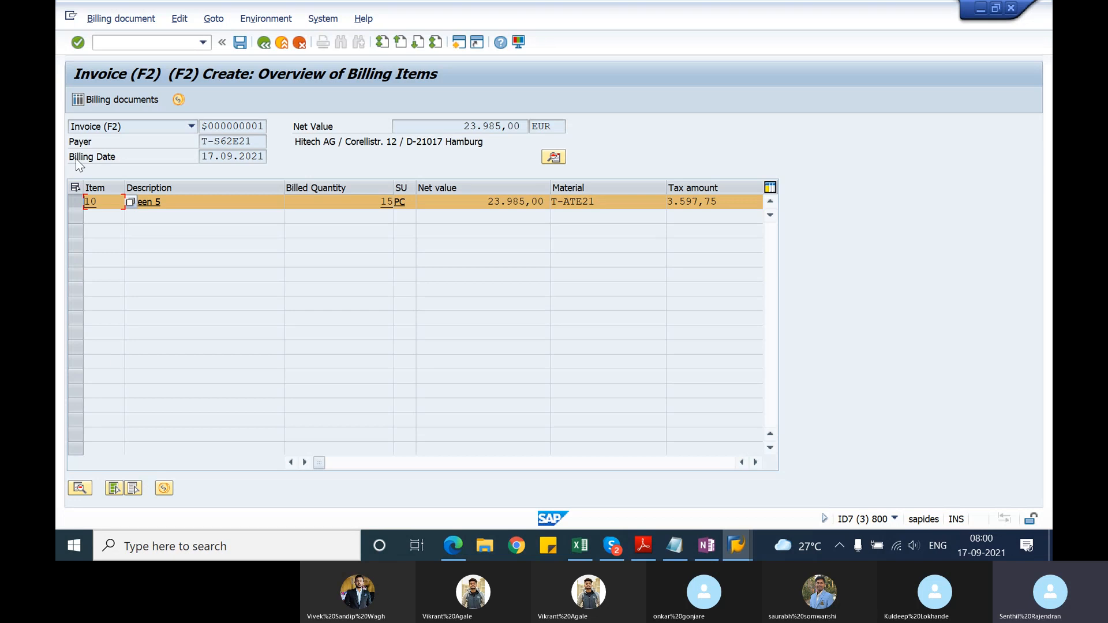
pyautogui.click(239, 43)
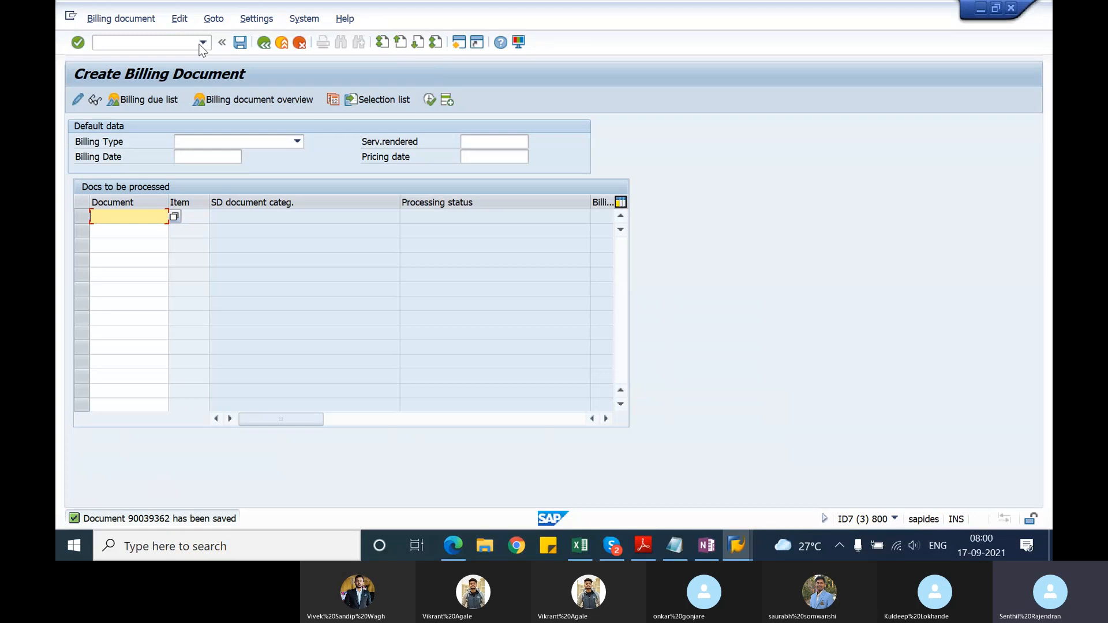
# Step: Display the saved F2 invoice to review its billing items
pyautogui.click(96, 21)
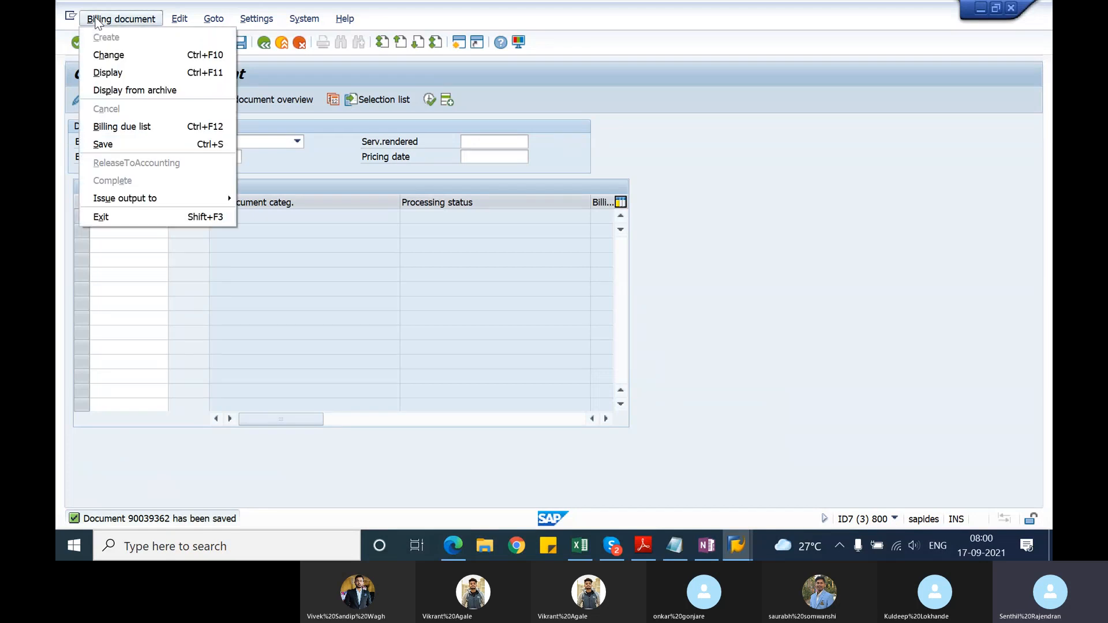
pyautogui.click(109, 68)
pyautogui.press('Return')
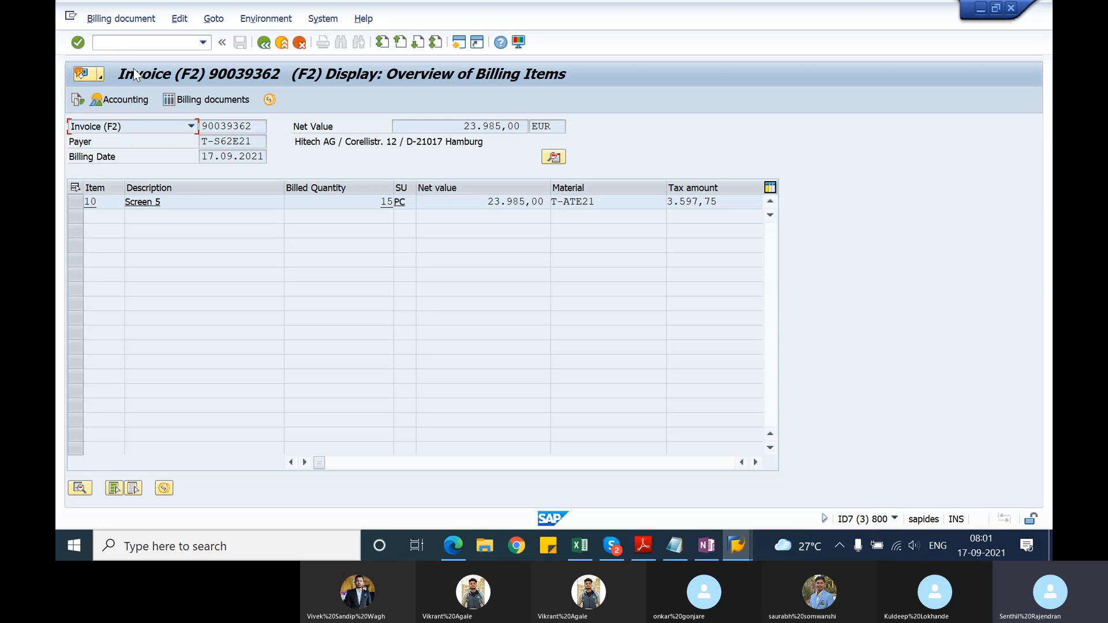
# Step: Start an invoice correction request (RK) with VA01 and open its creation with reference to a billing document
pyautogui.click(151, 45)
pyautogui.write('/nva03')
pyautogui.press('Return')
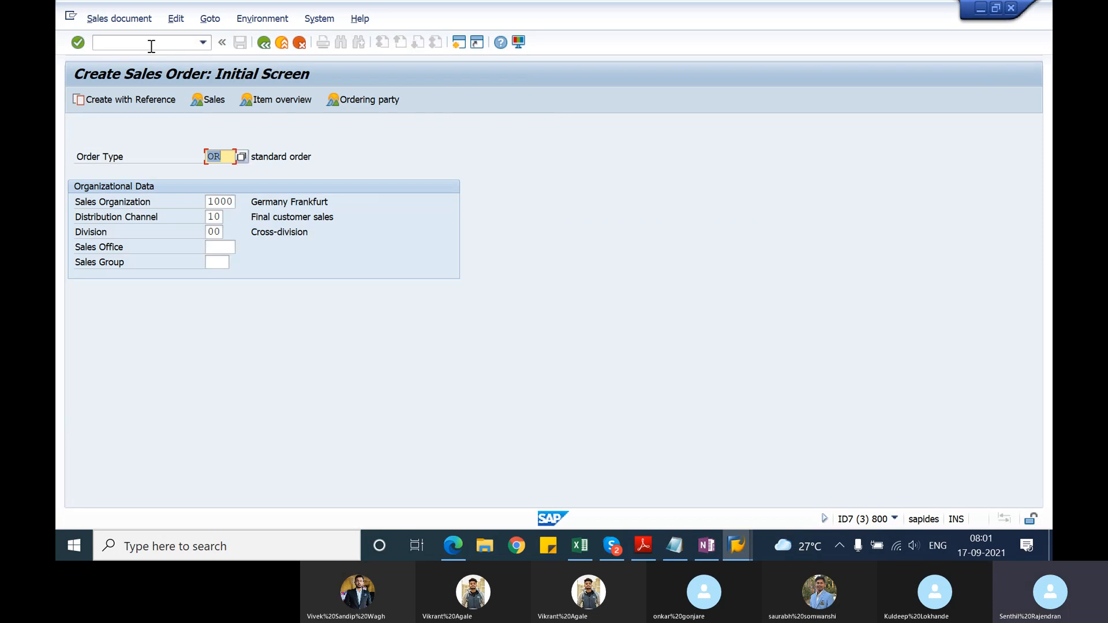
pyautogui.write('rk')
pyautogui.click(221, 171)
pyautogui.click(151, 96)
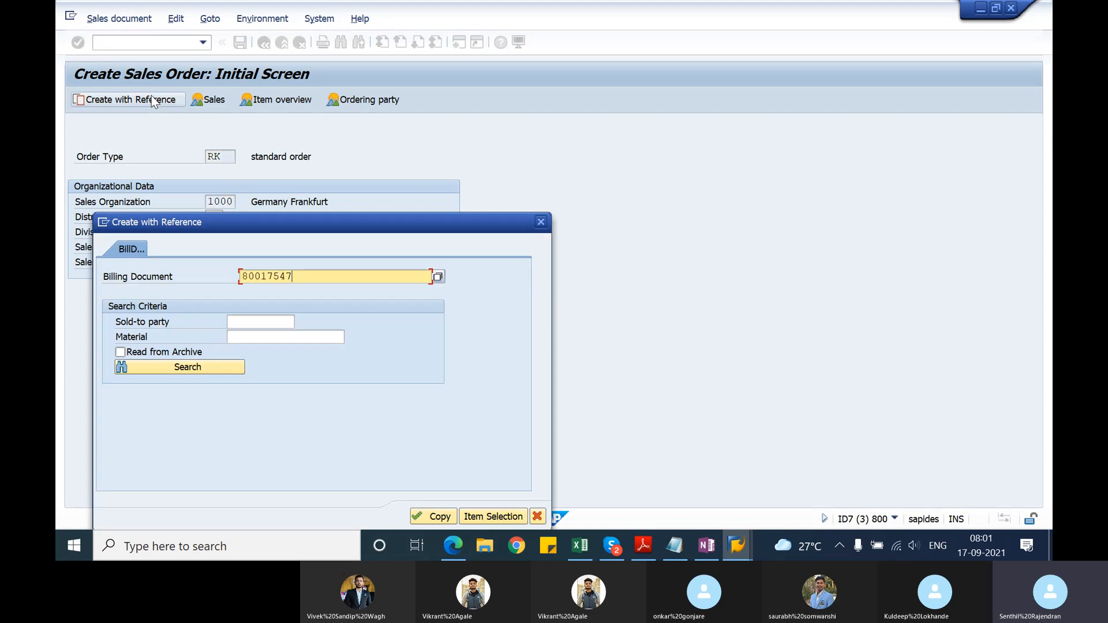
# Step: Try item selection with the delivery number as the billing document reference, and clear the rejected number
pyautogui.click(494, 516)
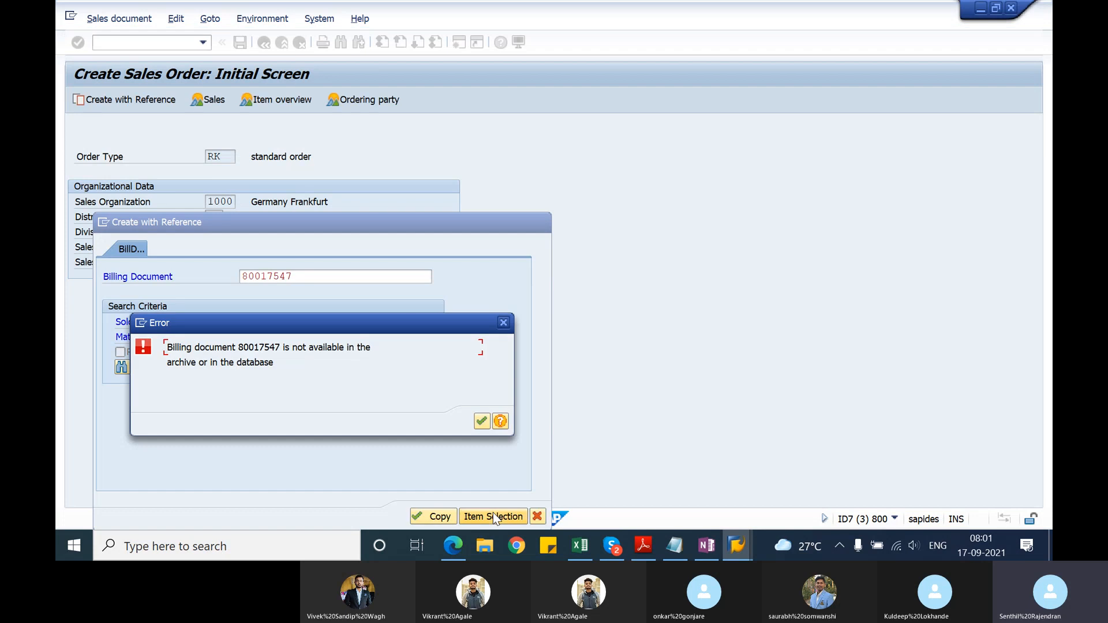
pyautogui.press('Return')
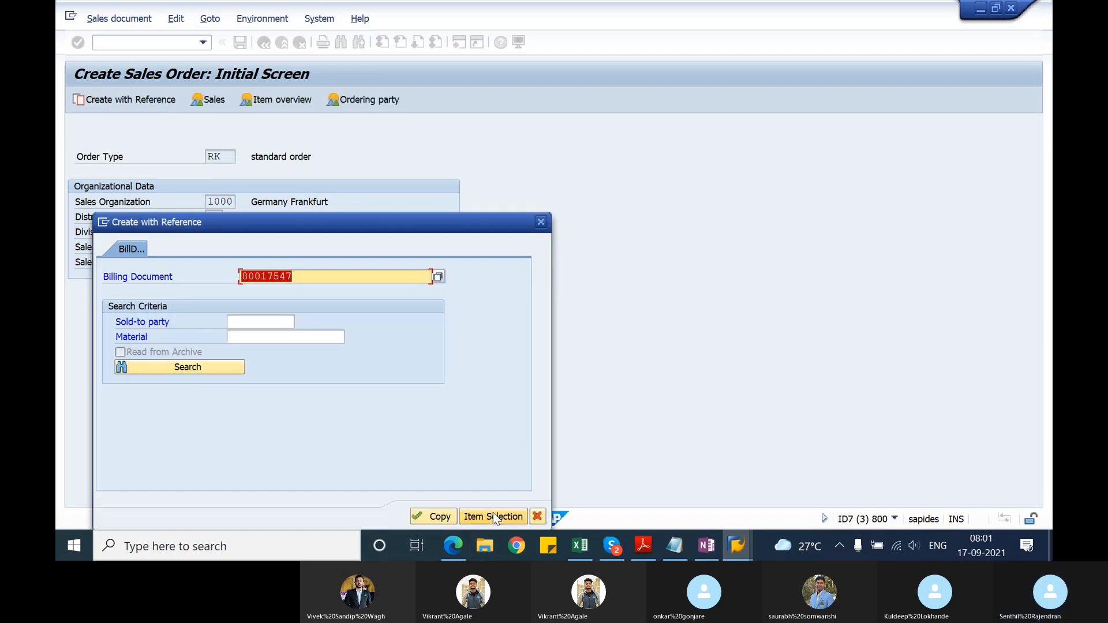
pyautogui.press('BackSpace')
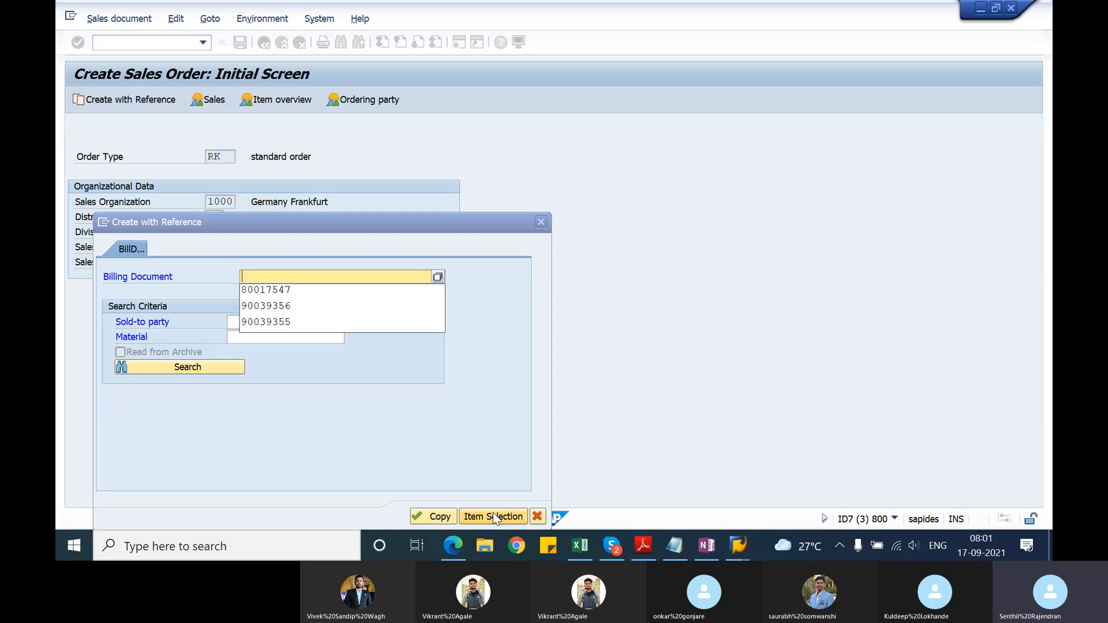
# Step: Find the delivery's F2 invoice through the document flow and display its billing items
pyautogui.hotkey('alt', 'Tab')
pyautogui.hotkey('alt', 'Tab')
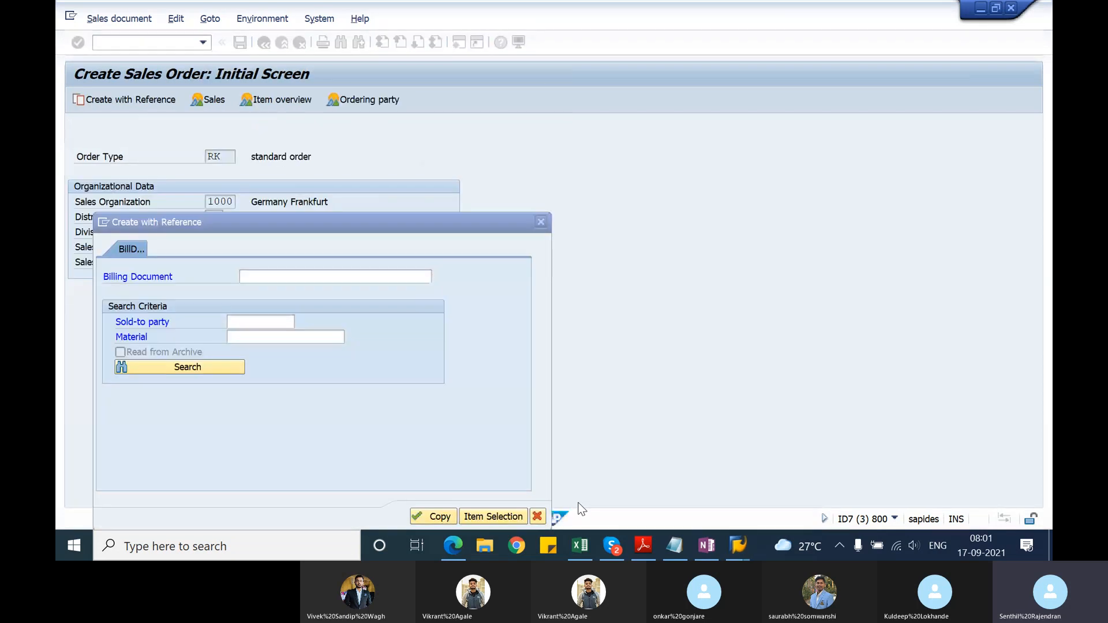
pyautogui.hotkey('alt', 'Tab')
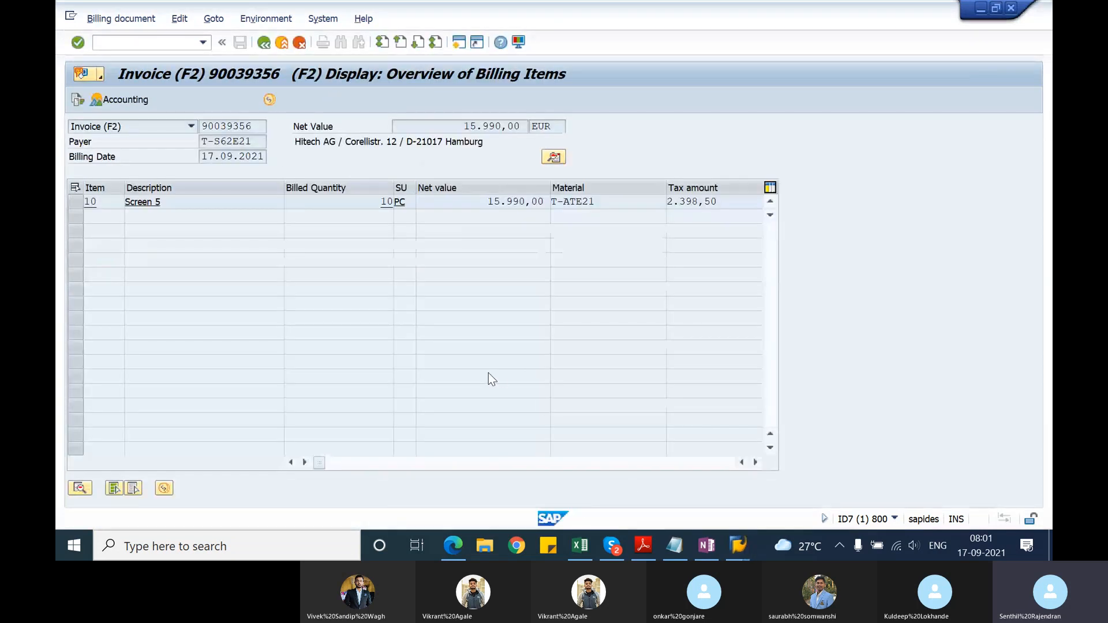
pyautogui.click(263, 42)
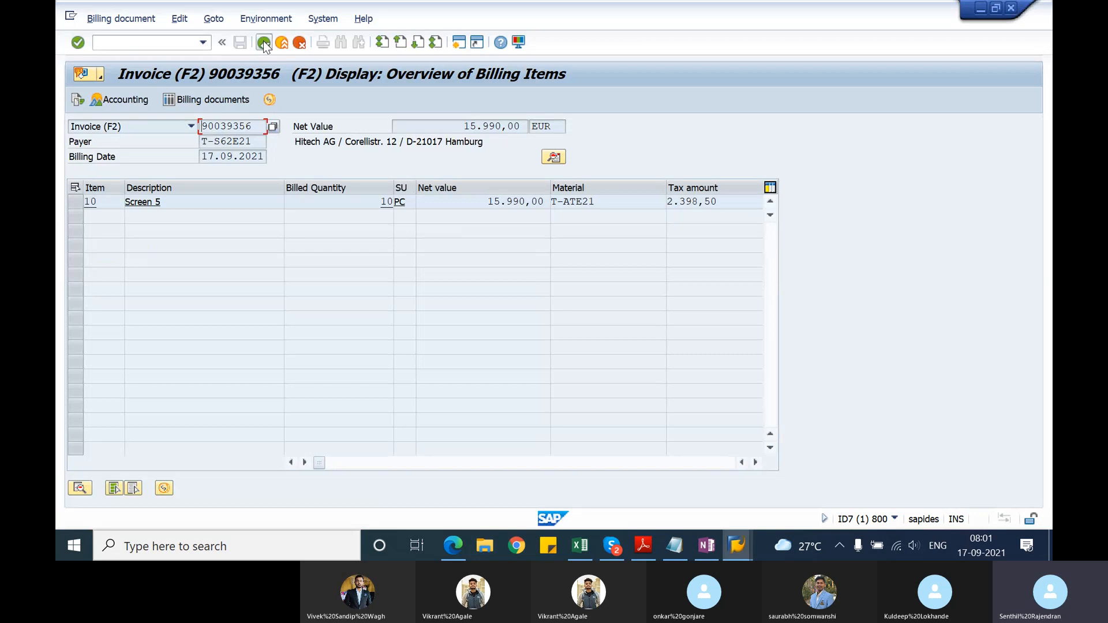
pyautogui.click(263, 43)
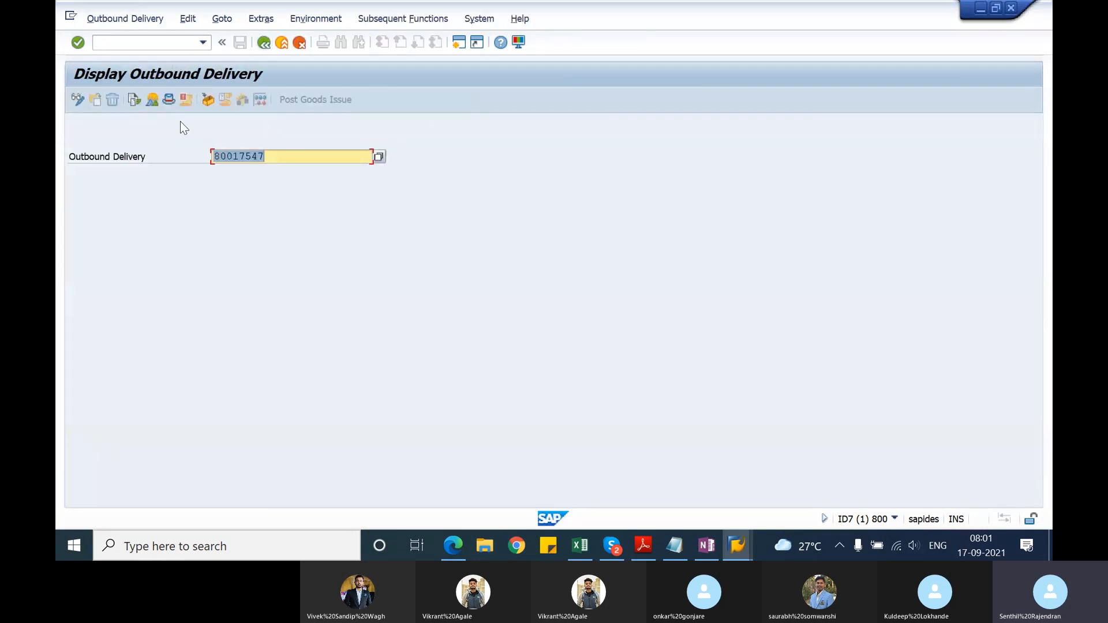
pyautogui.click(133, 100)
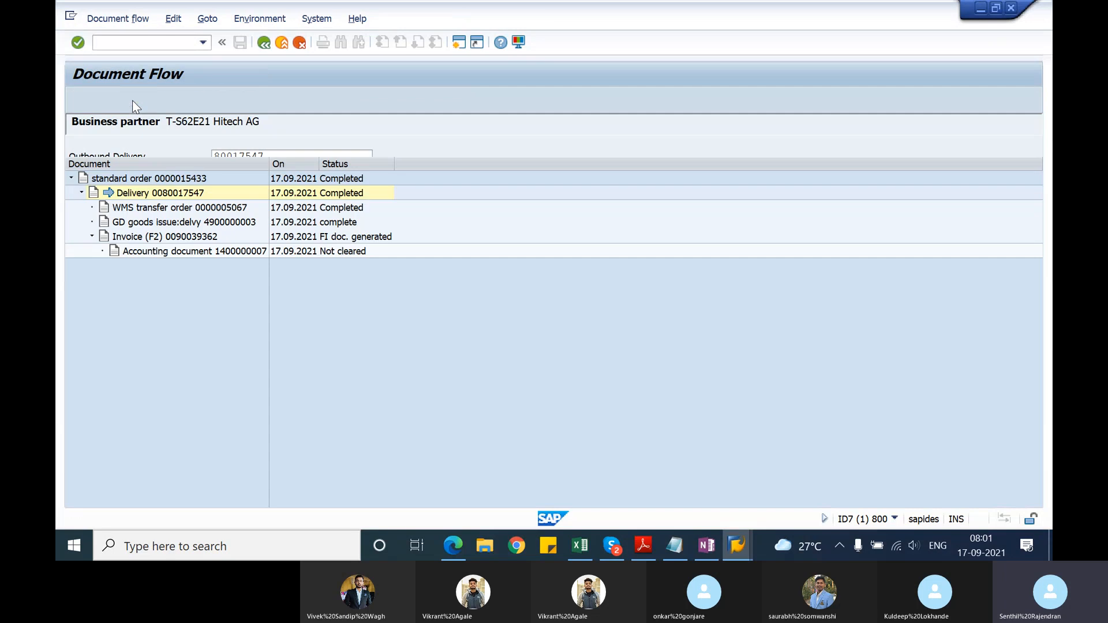
pyautogui.click(186, 237)
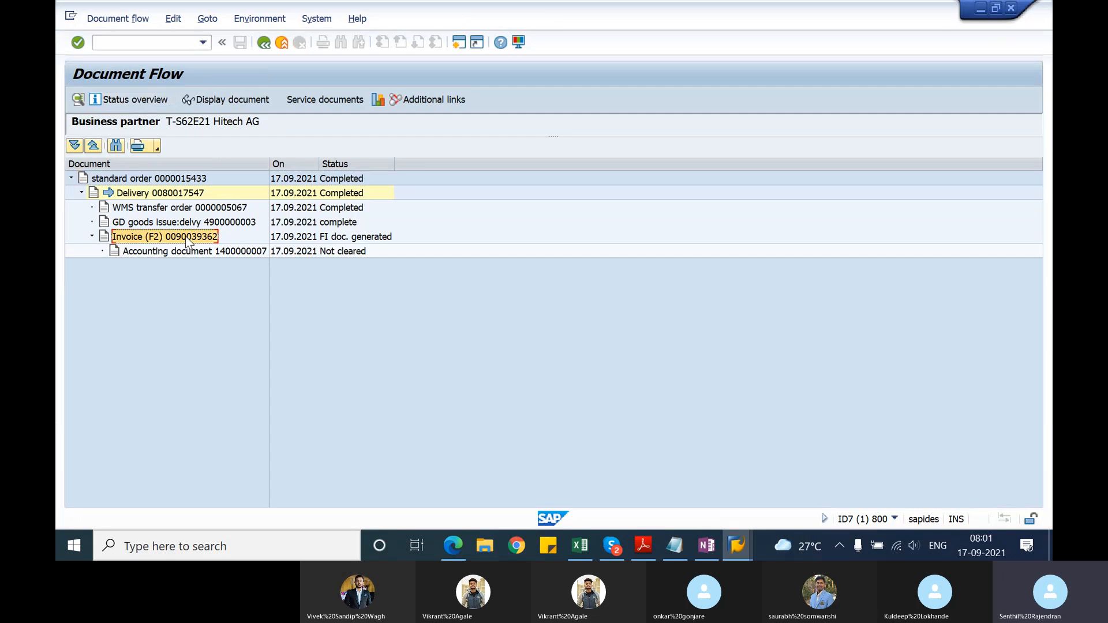
pyautogui.click(241, 98)
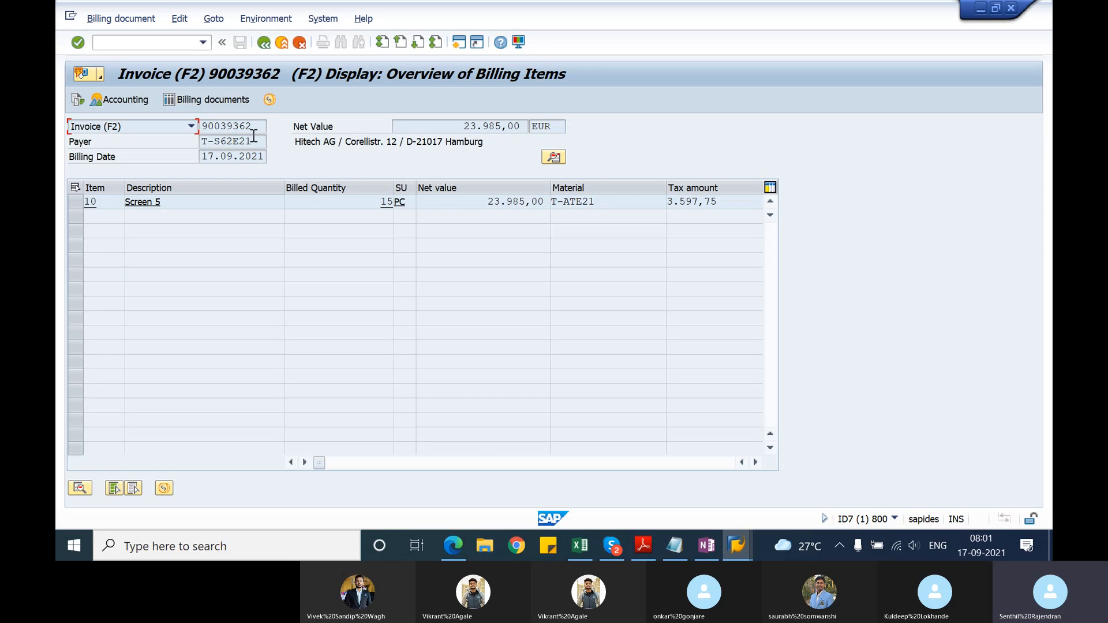
# Step: Copy the displayed invoice's number into the billing document reference and copy its items into the invoice correction request
pyautogui.click(256, 126)
pyautogui.moveTo(257, 126); pyautogui.dragTo(205, 126)
pyautogui.hotkey('alt', 'Tab')
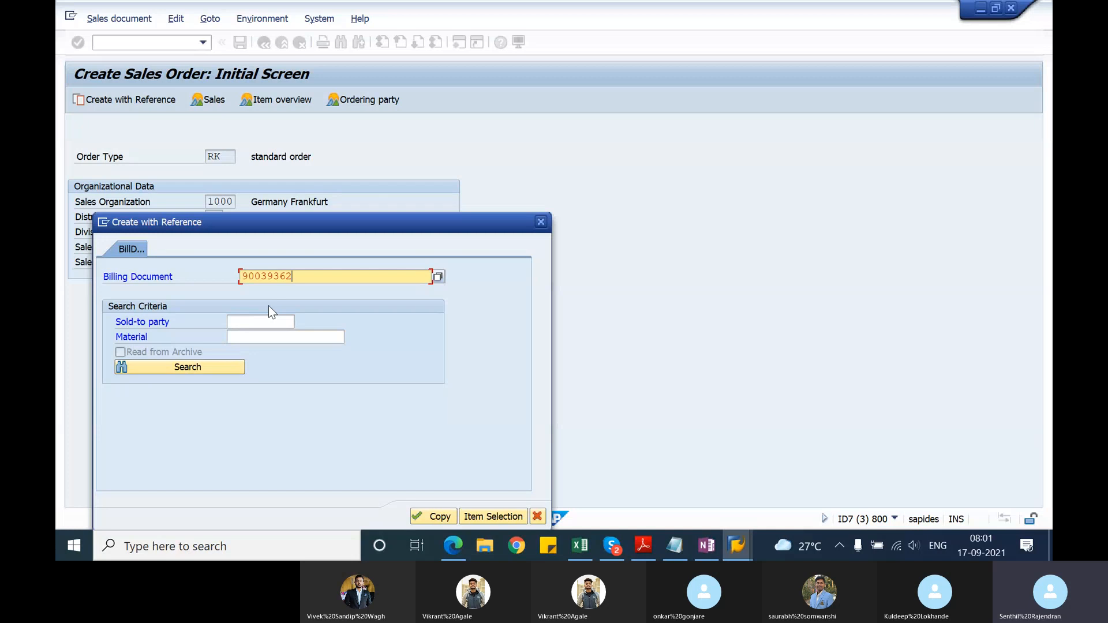
pyautogui.click(435, 516)
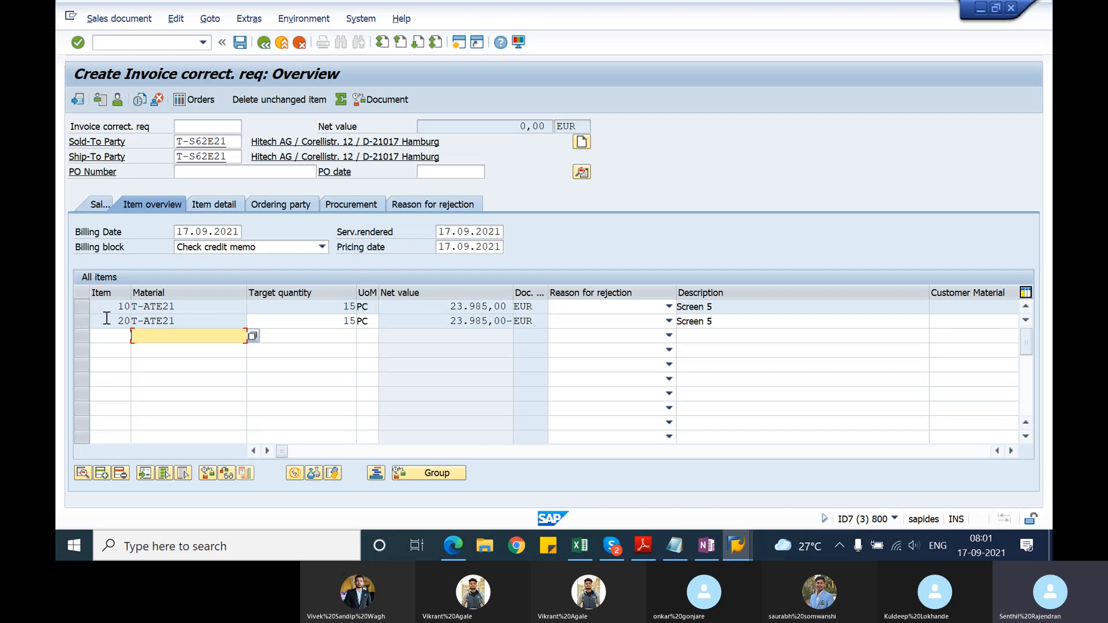
# Step: Set the PR00 price of item 20 to 1.800,00 EUR in its conditions and return to the item overview
pyautogui.click(85, 324)
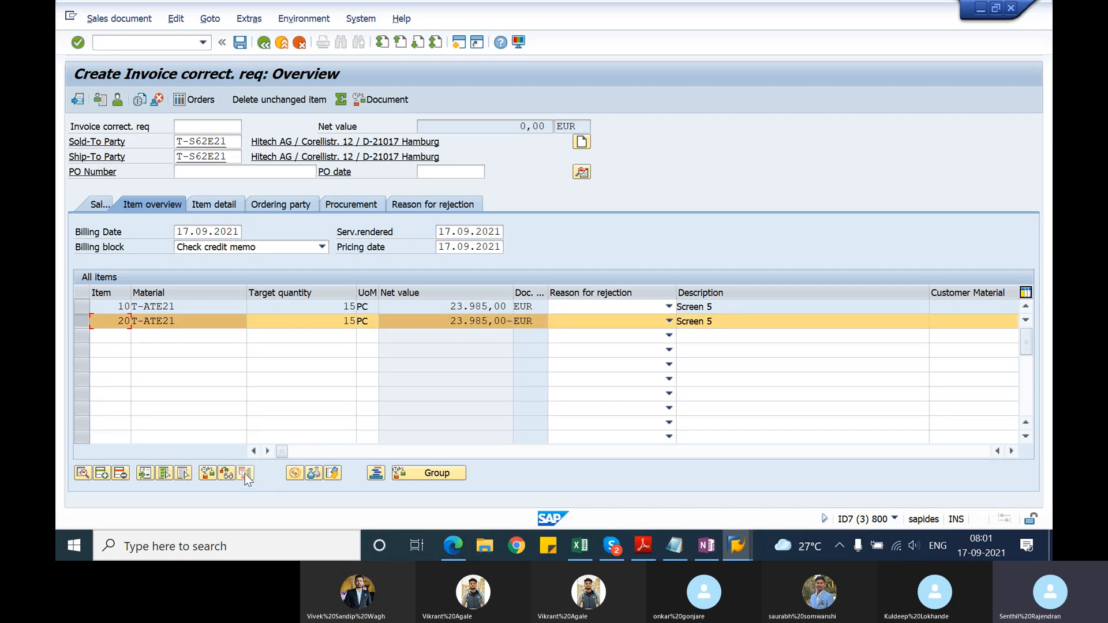
pyautogui.doubleClick(192, 321)
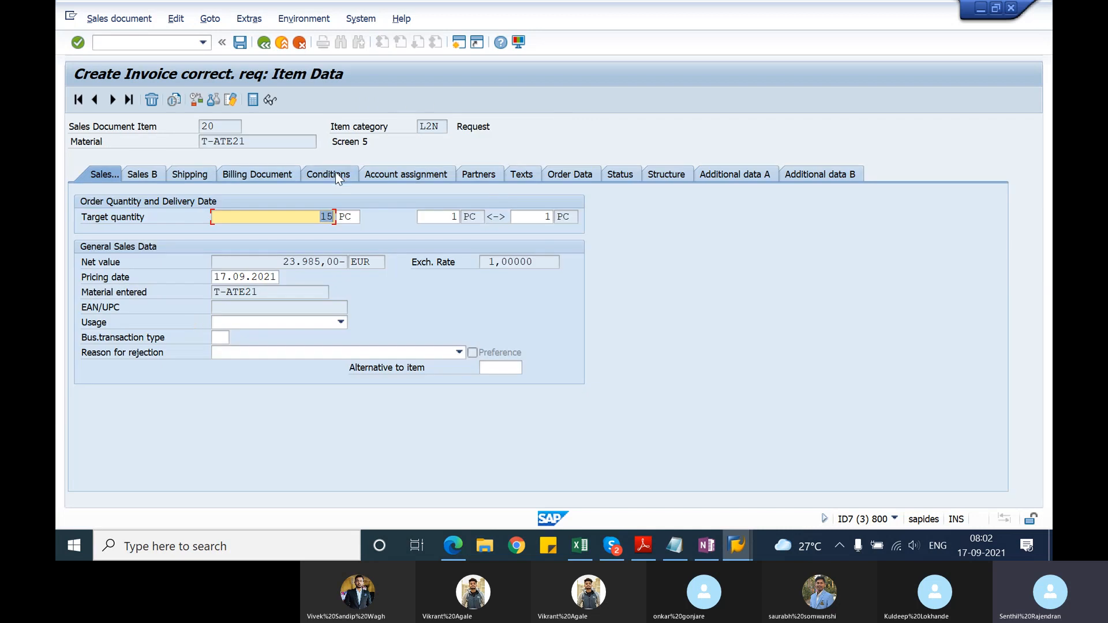
pyautogui.click(336, 174)
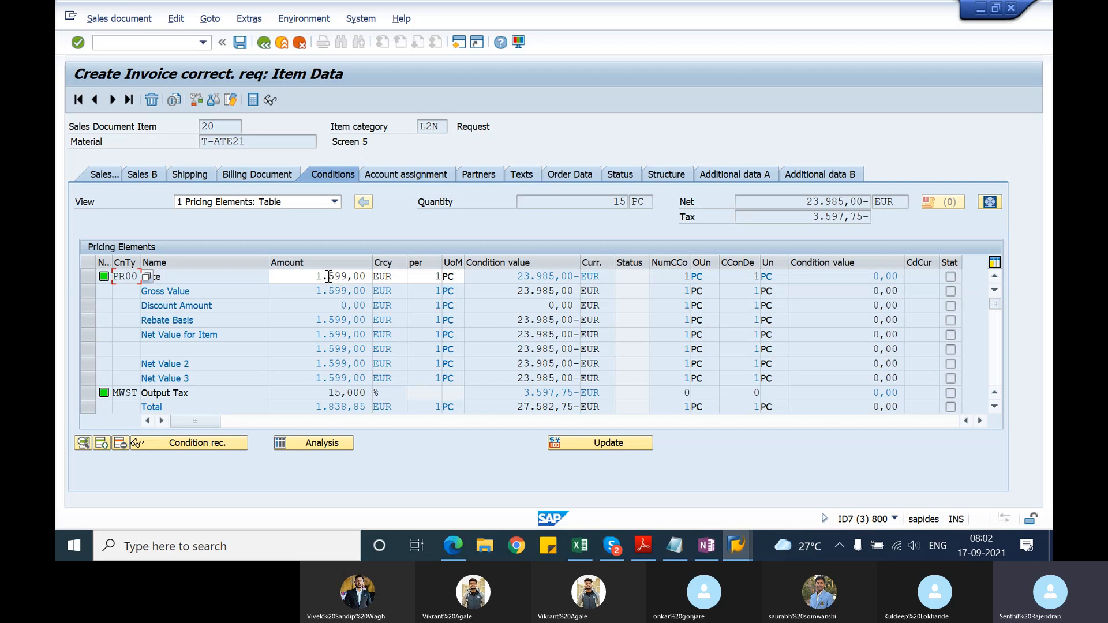
pyautogui.click(332, 276)
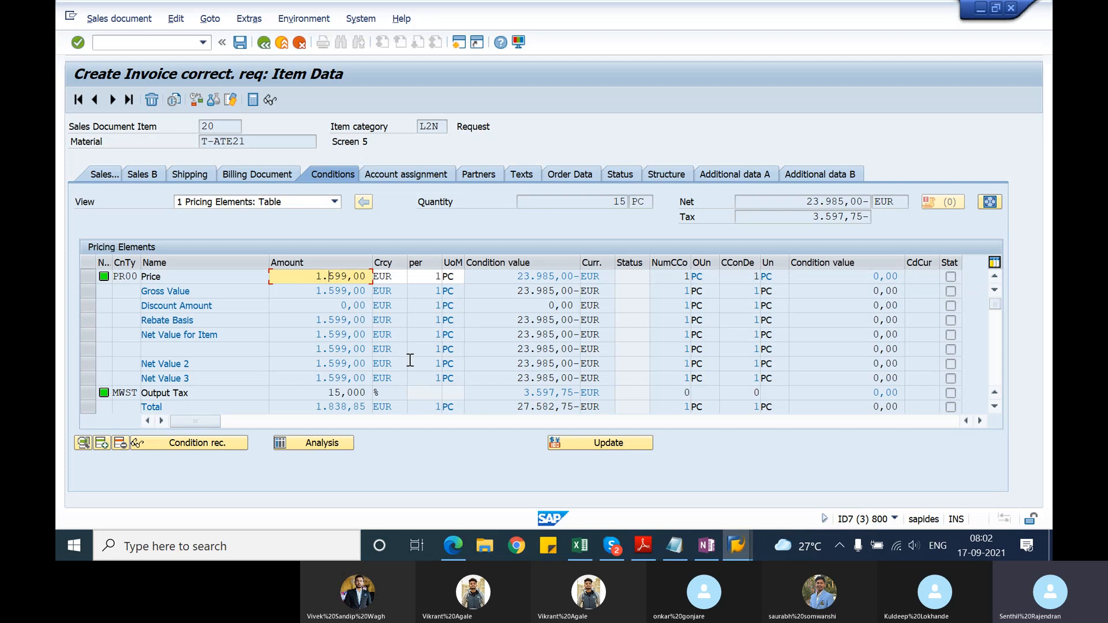
pyautogui.press('Delete')
pyautogui.press('Delete')
pyautogui.press('Delete')
pyautogui.write('800')
pyautogui.press('Return')
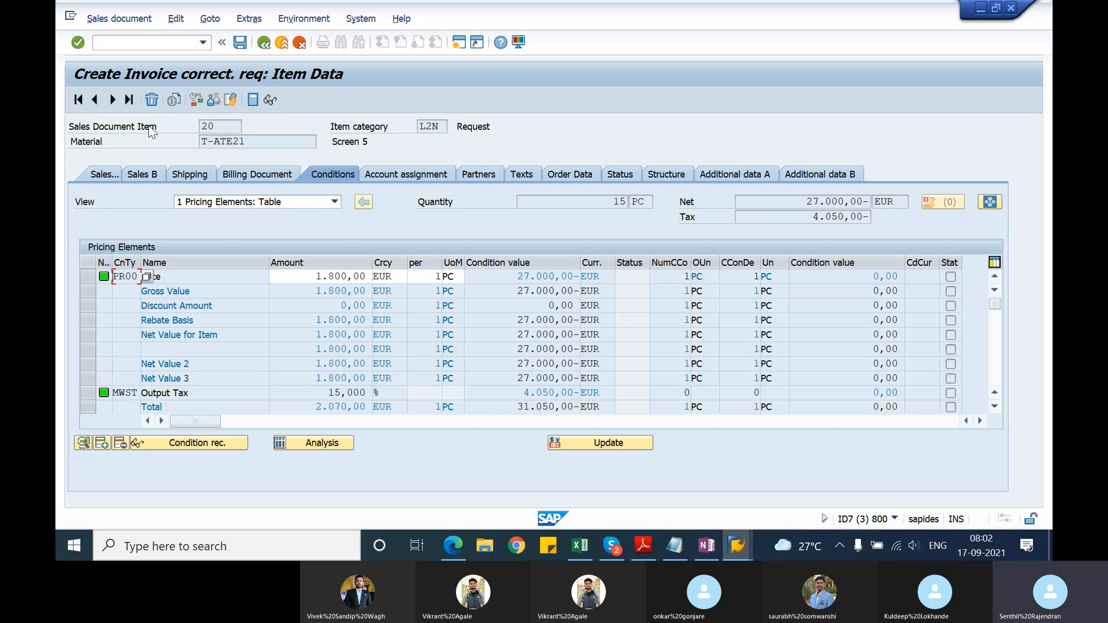
pyautogui.click(264, 44)
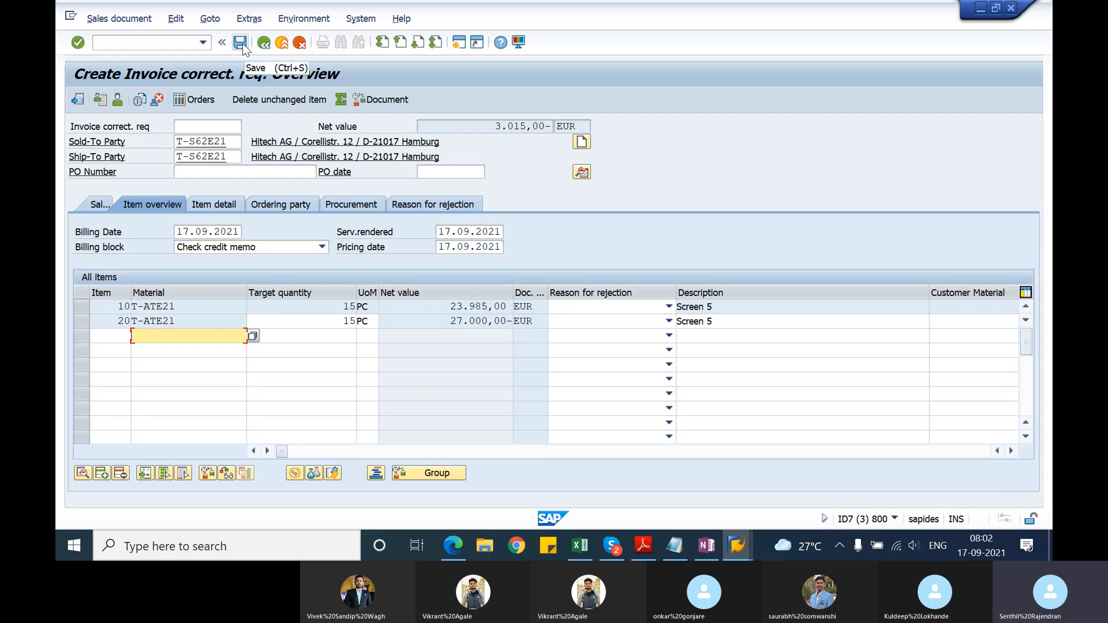
# Step: Complete the missing order reason with Good service and save the invoice correction request
pyautogui.click(240, 43)
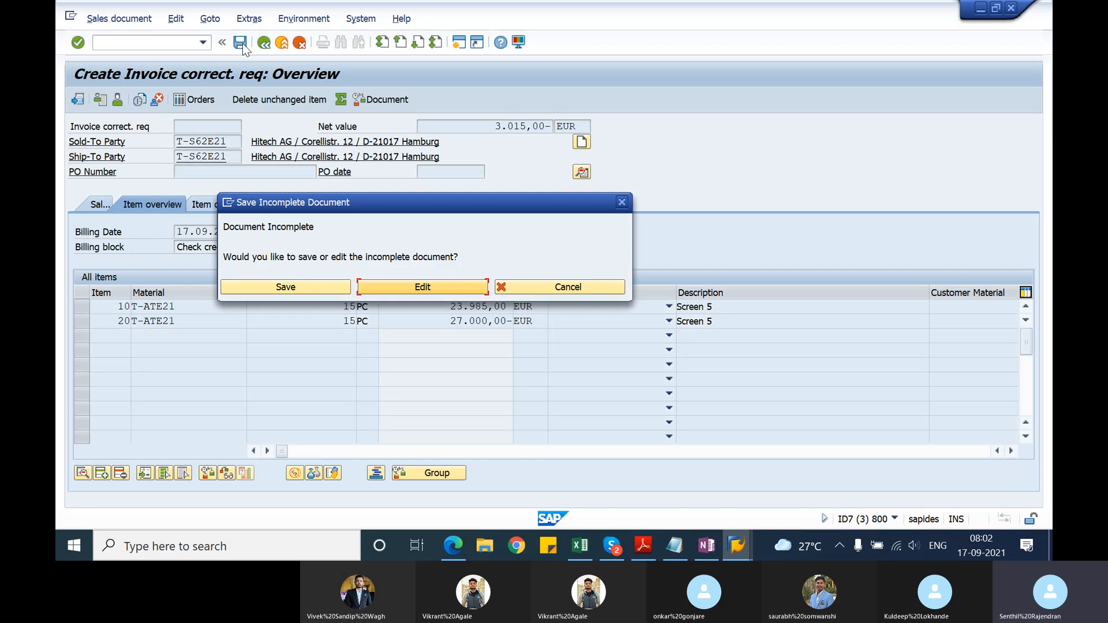
pyautogui.click(389, 282)
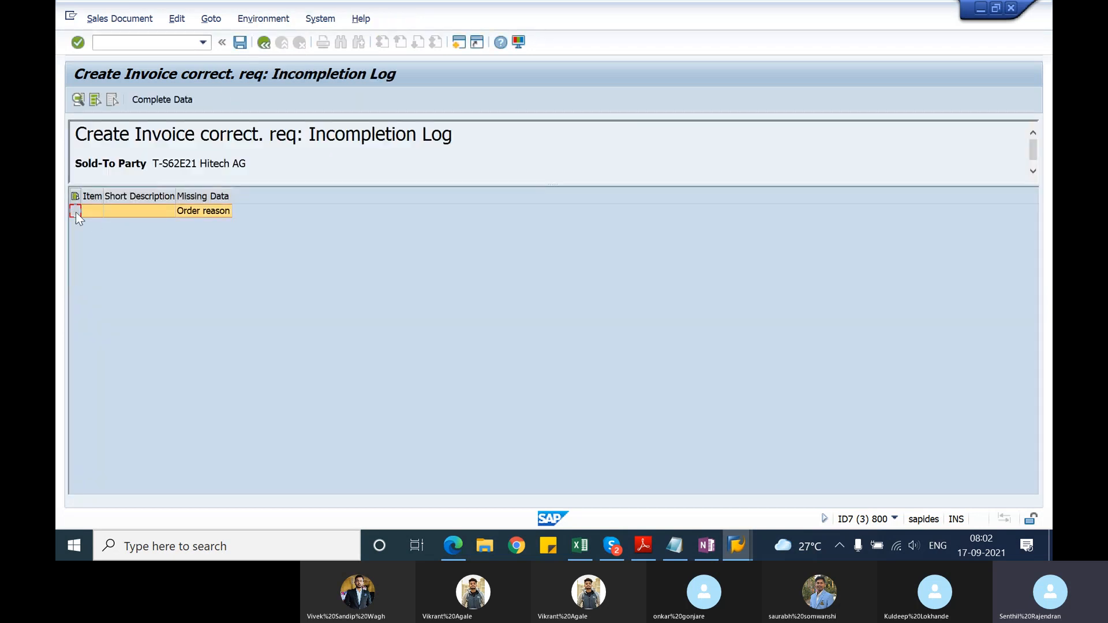
pyautogui.click(178, 104)
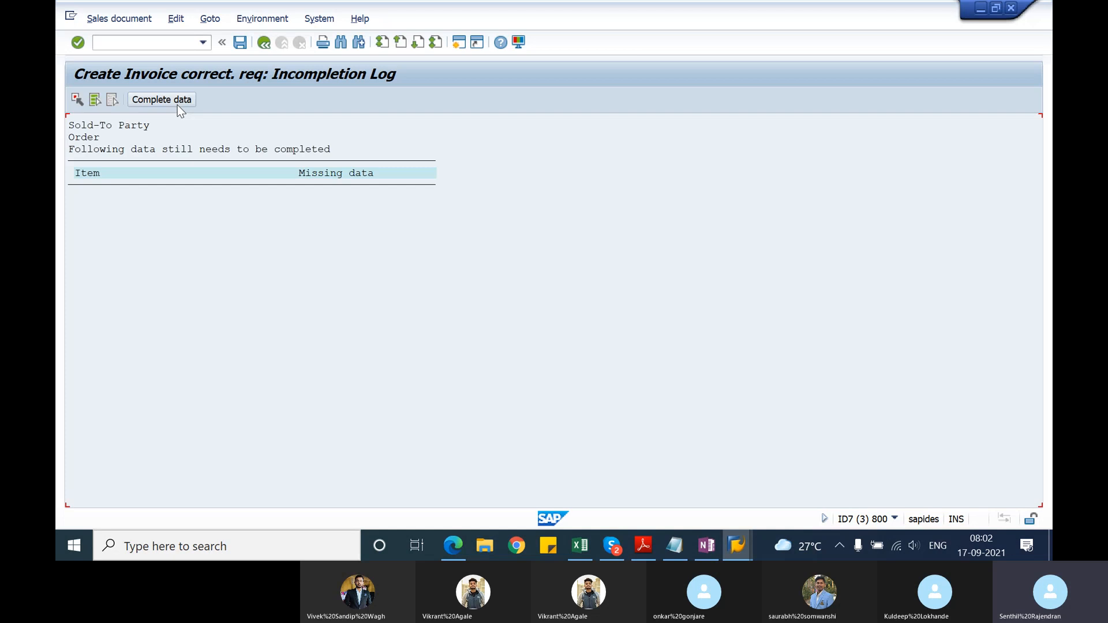
pyautogui.click(173, 96)
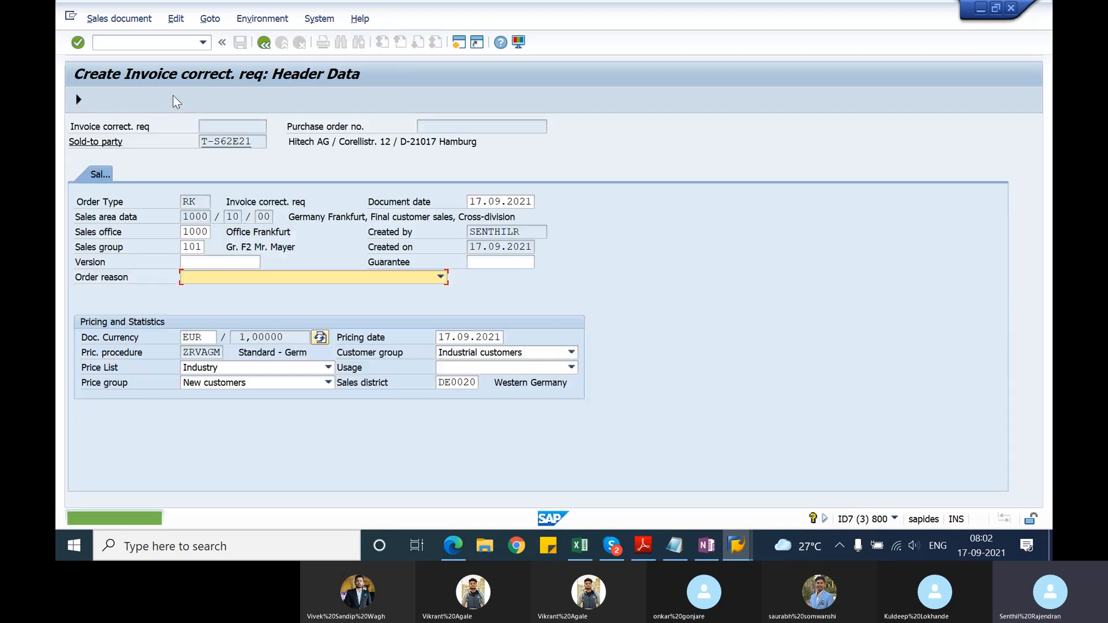
pyautogui.write('Good service')
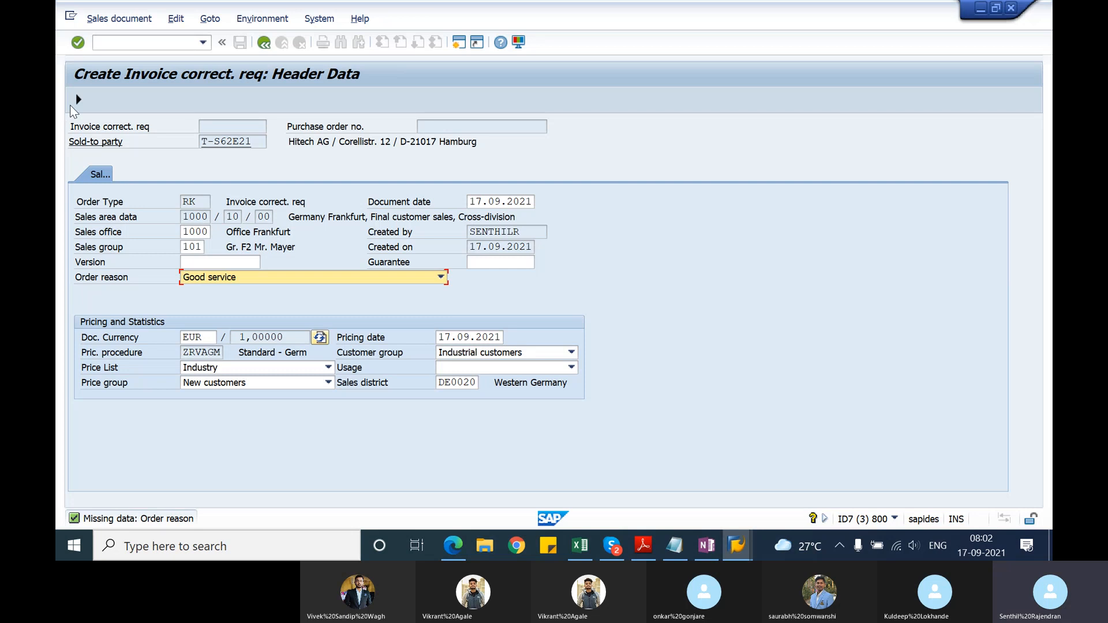
pyautogui.click(79, 102)
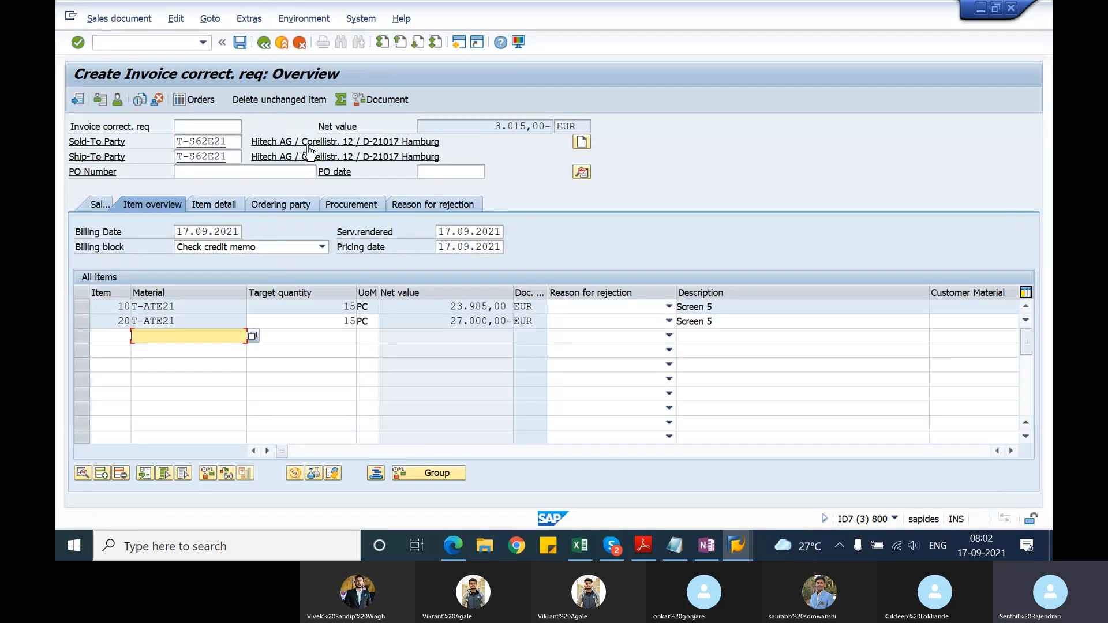
pyautogui.click(239, 43)
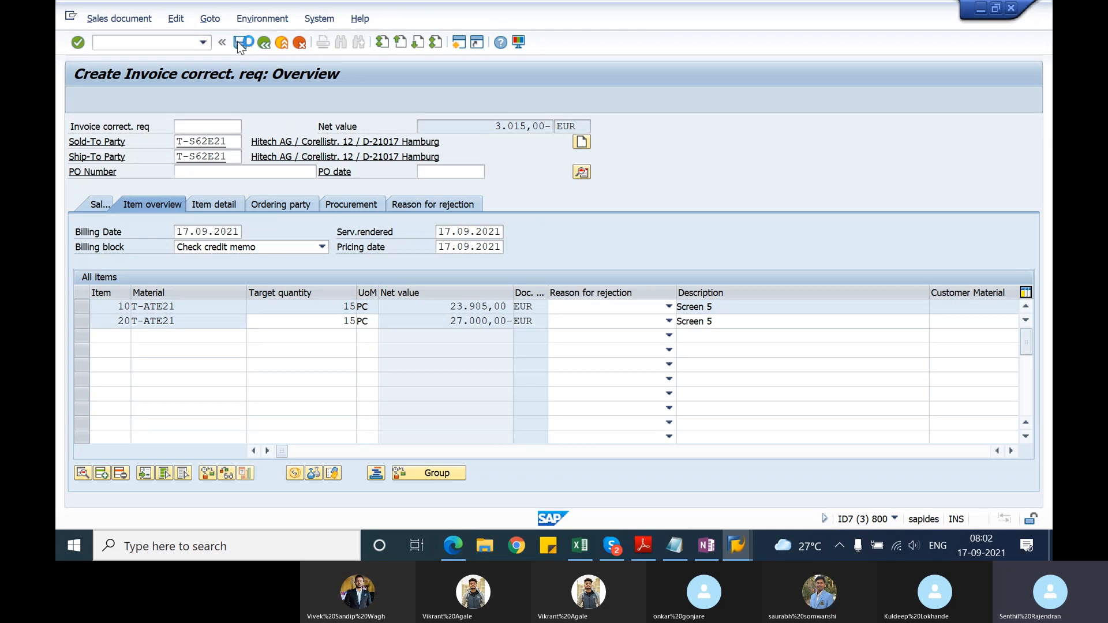
# Step: Reopen the saved correction request for changes, clear its Check credit memo billing block, and save it
pyautogui.click(119, 19)
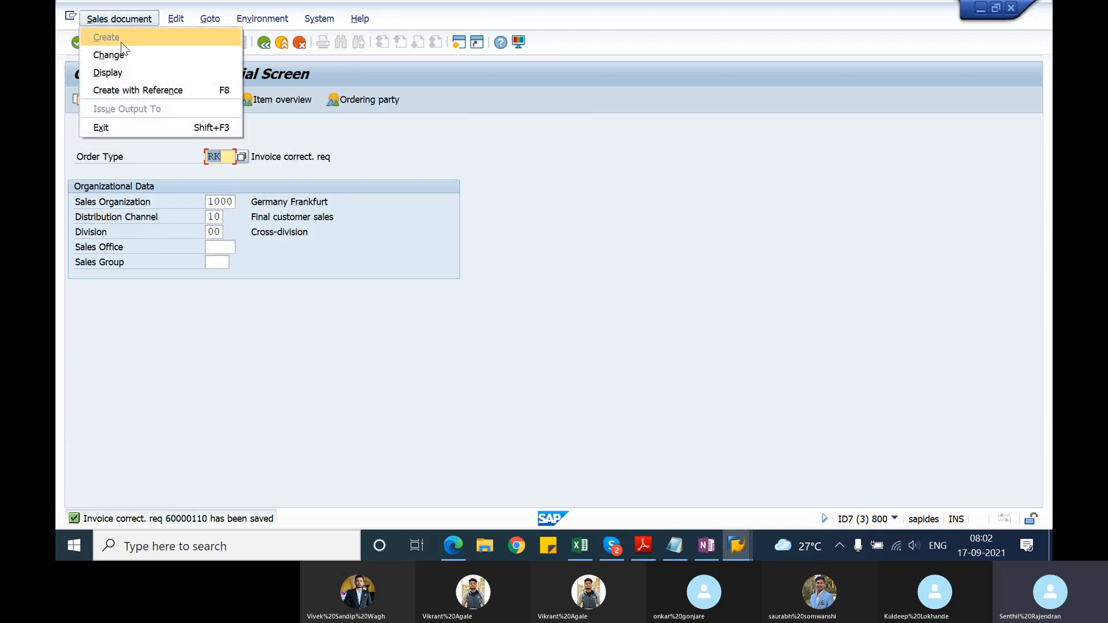
pyautogui.click(119, 52)
pyautogui.press('Return')
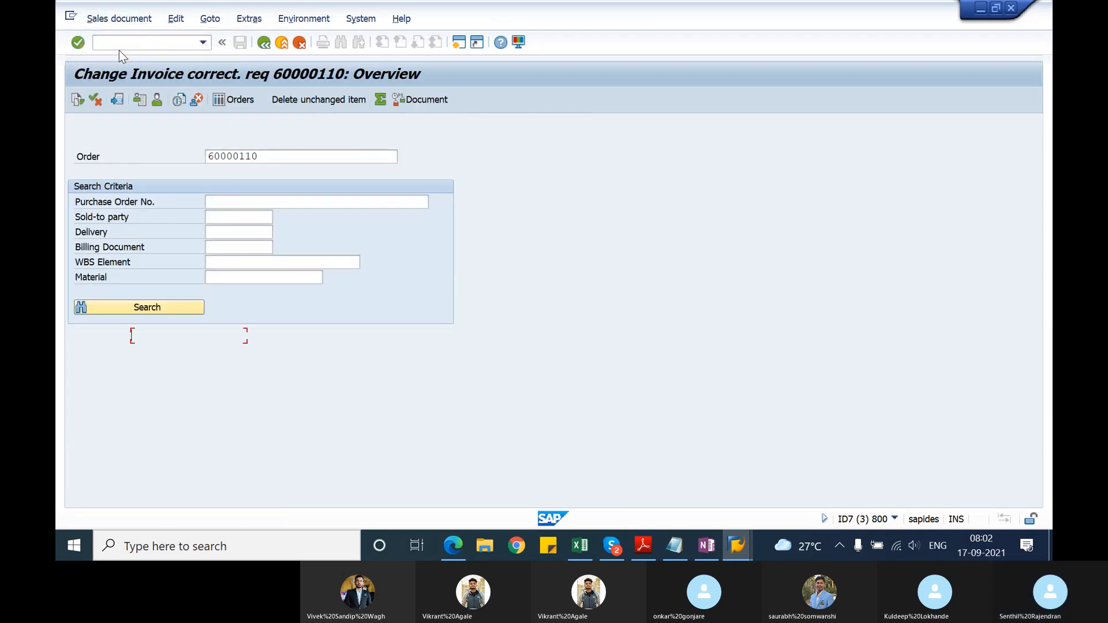
pyautogui.click(234, 251)
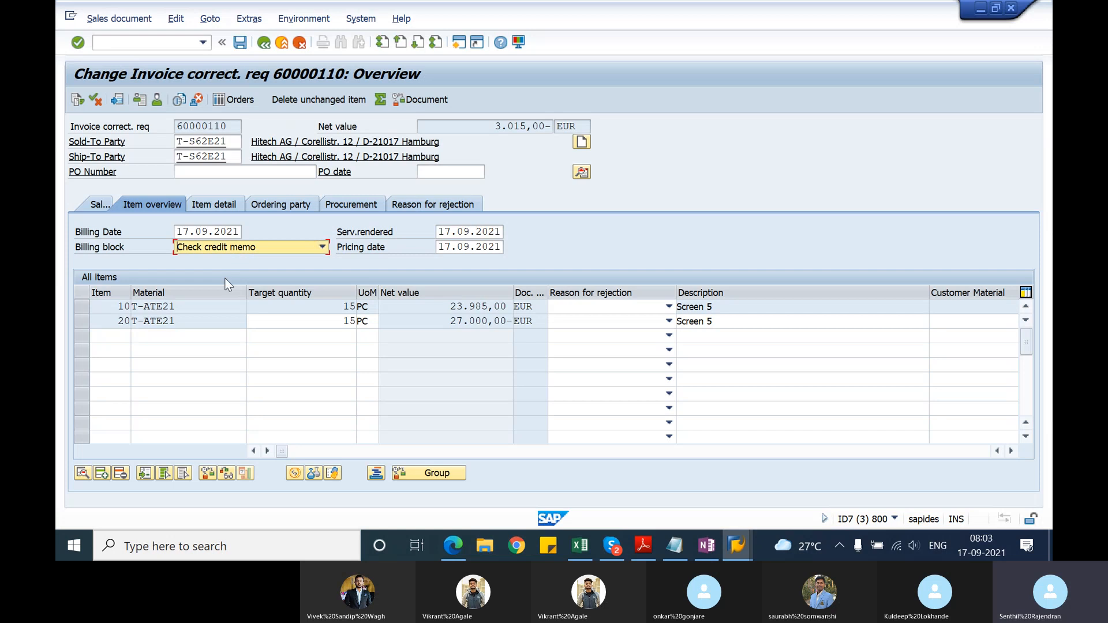
pyautogui.click(234, 249)
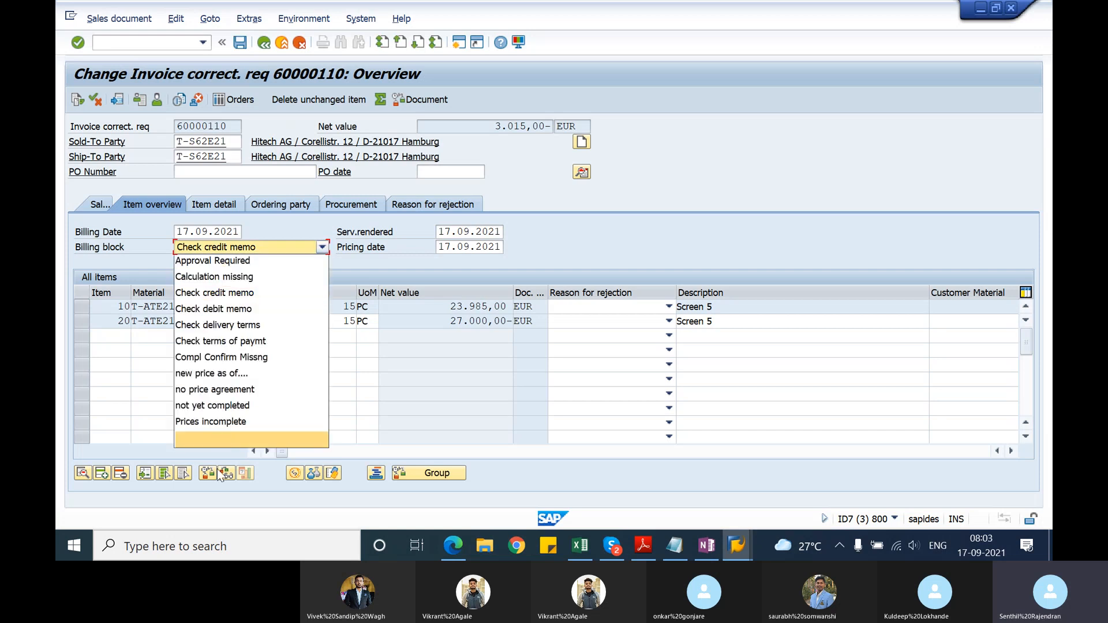
pyautogui.click(224, 439)
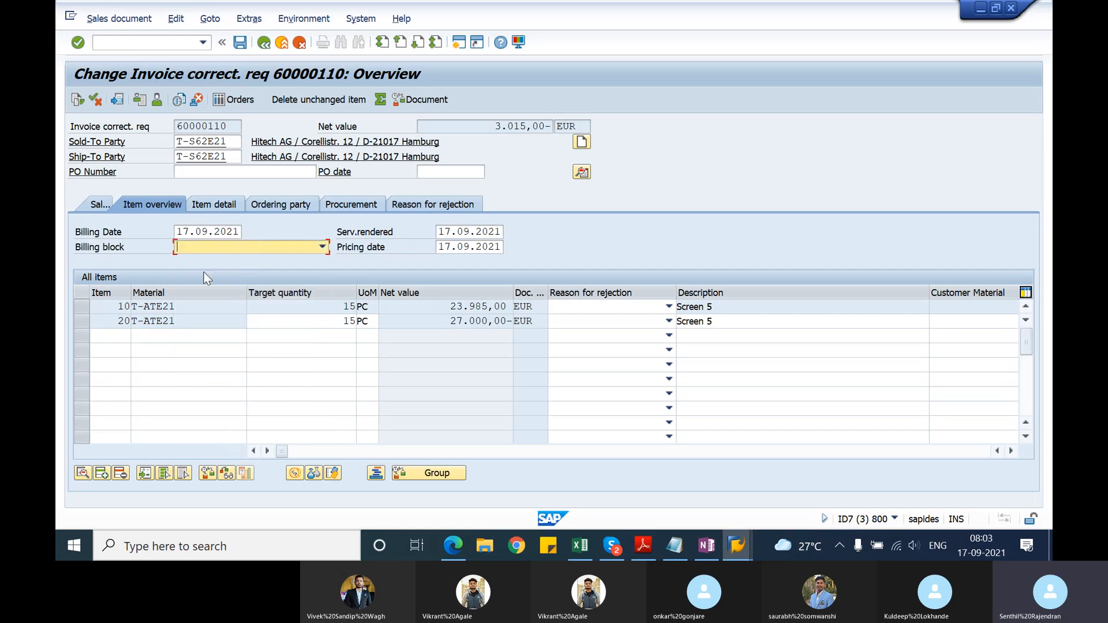
pyautogui.click(239, 43)
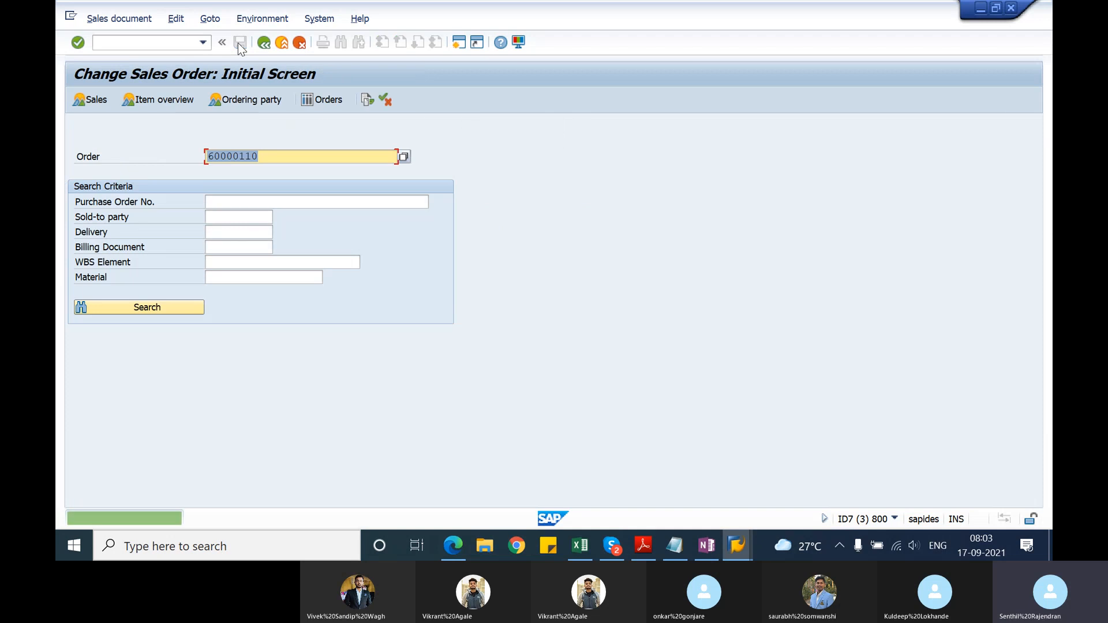
# Step: Start creating the G2 credit memo for the correction request with VF01
pyautogui.click(152, 42)
pyautogui.write('/')
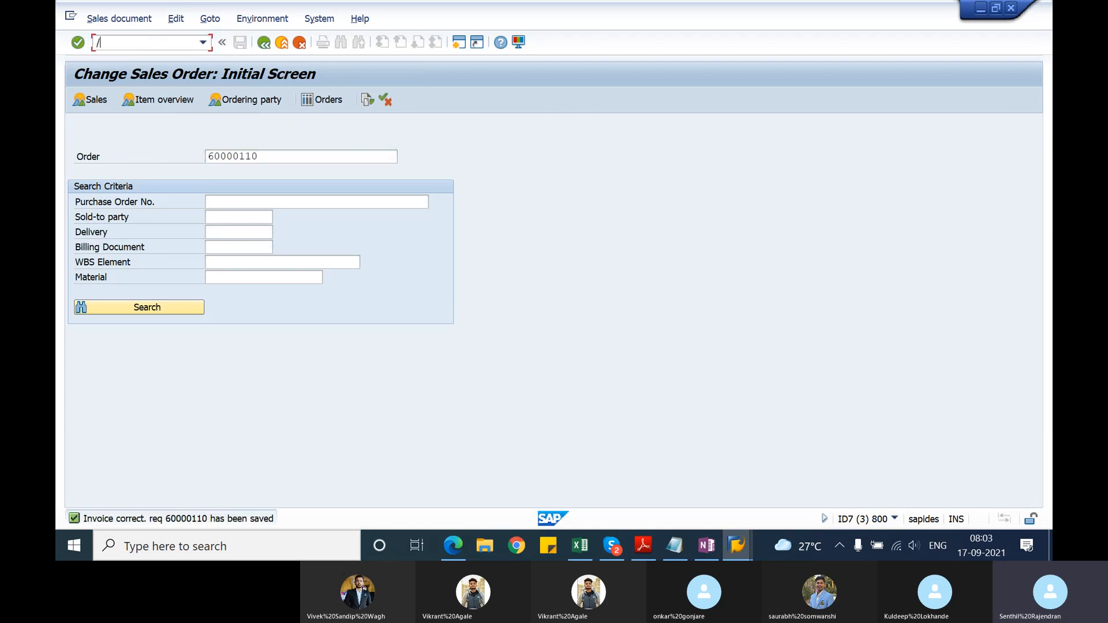
pyautogui.write('nvf01')
pyautogui.press('Return')
pyautogui.press('Return')
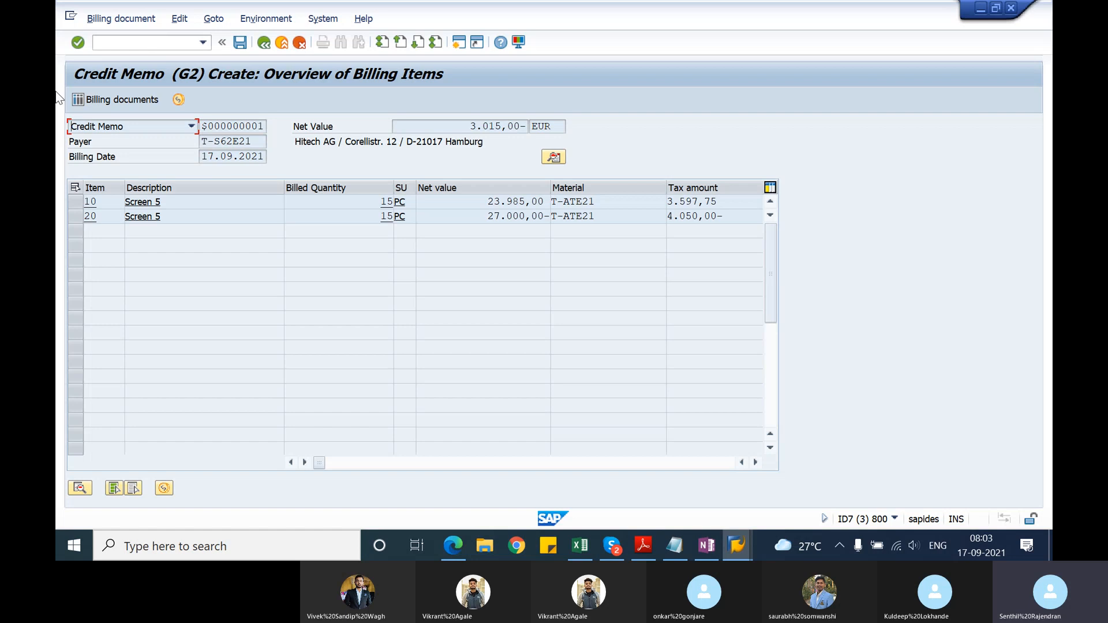
# Step: Review the credit memo's header pricing conditions and return to the billing document creation screen
pyautogui.click(554, 159)
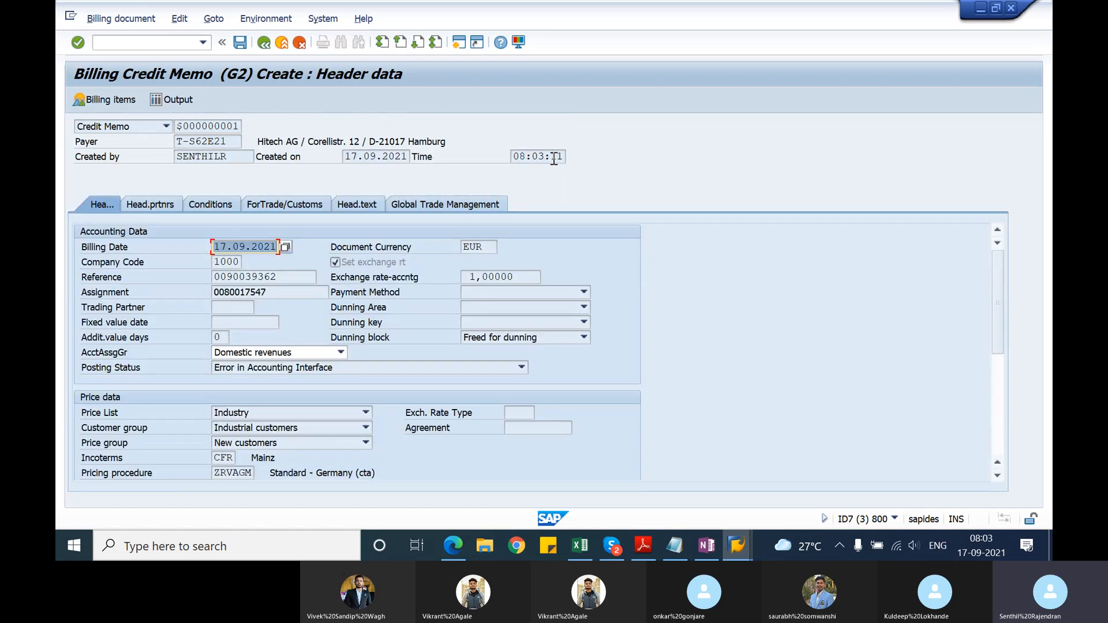
pyautogui.click(202, 205)
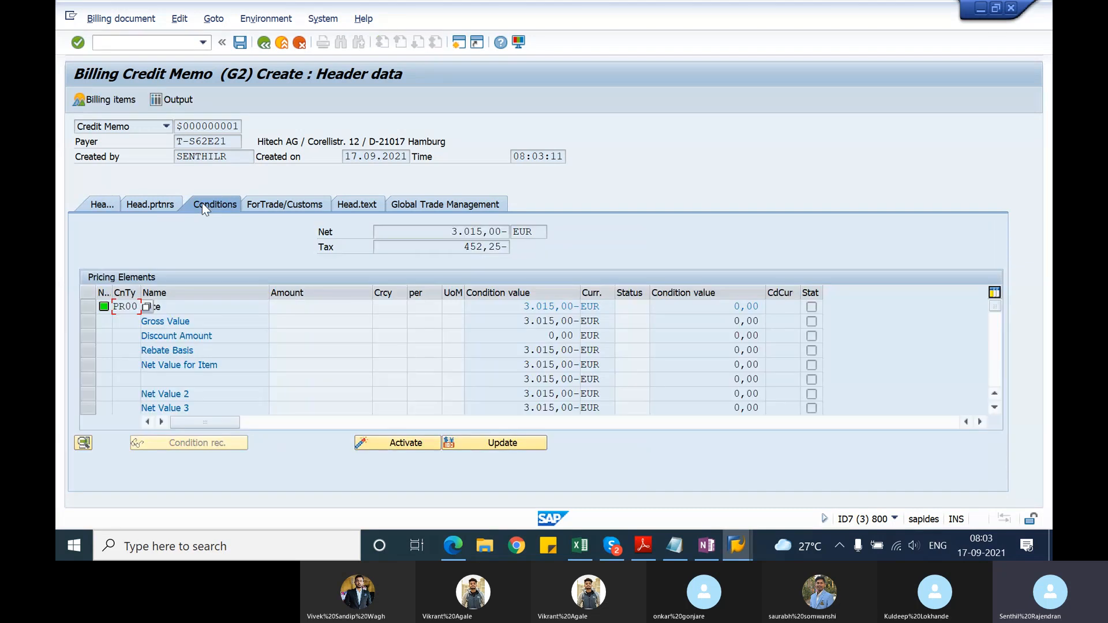
pyautogui.click(263, 50)
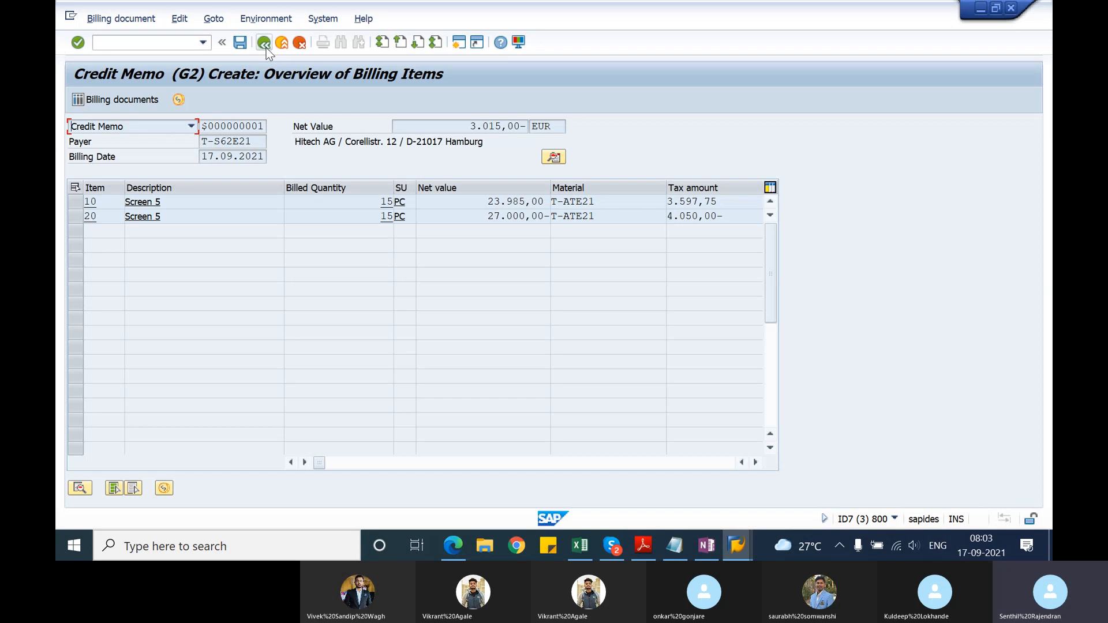
pyautogui.click(265, 51)
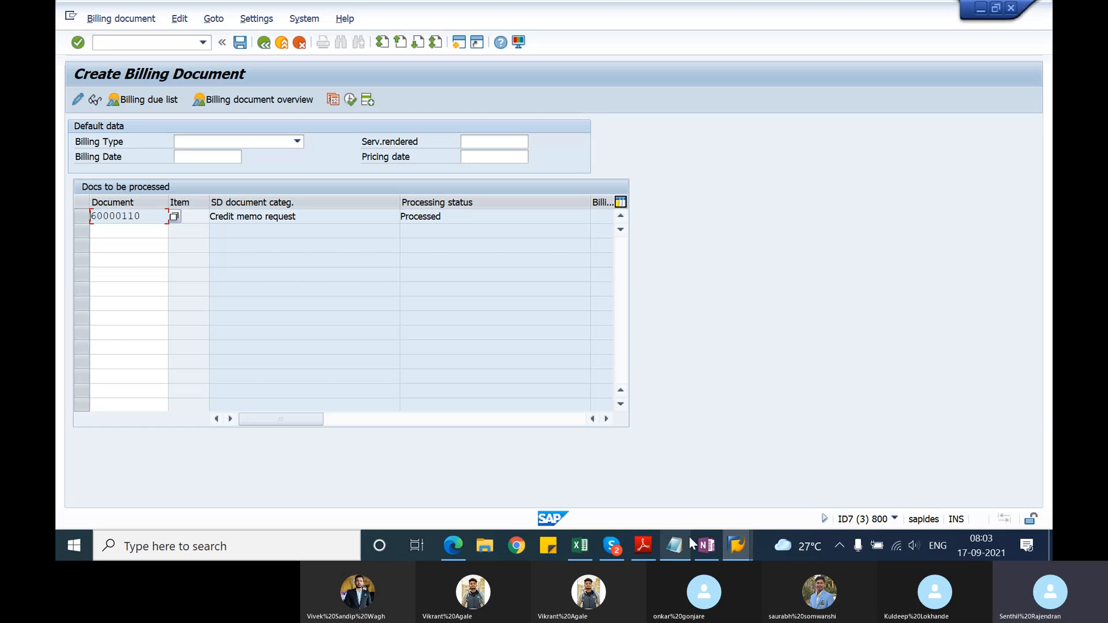
# Step: Check the F2 invoice's item overview in its session and exit the billing document creation without saving the credit memo
pyautogui.click(732, 547)
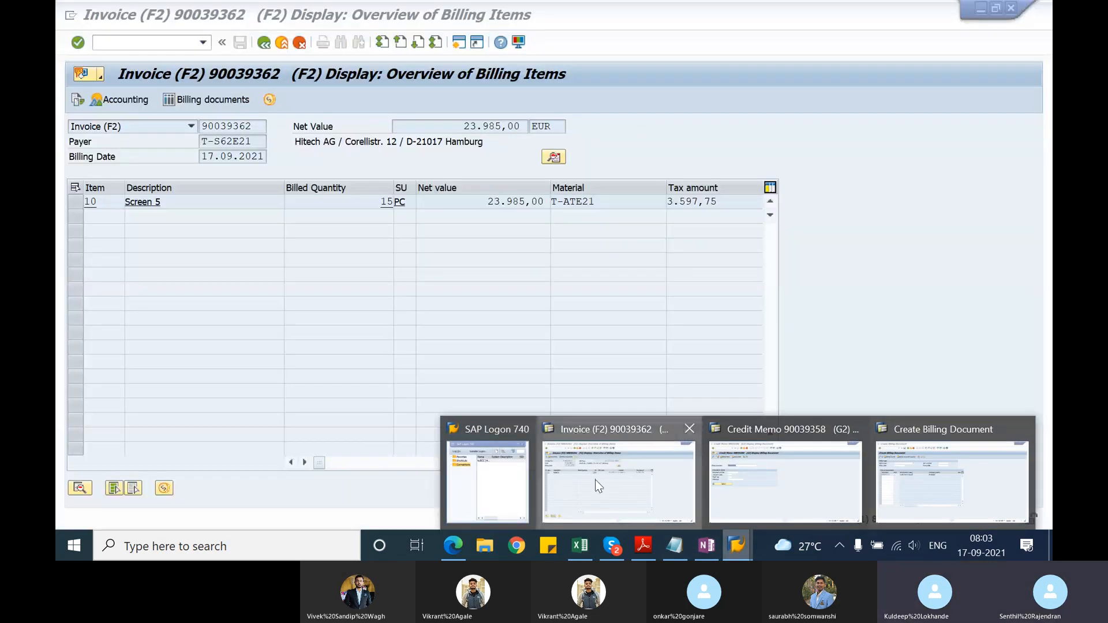
pyautogui.click(594, 480)
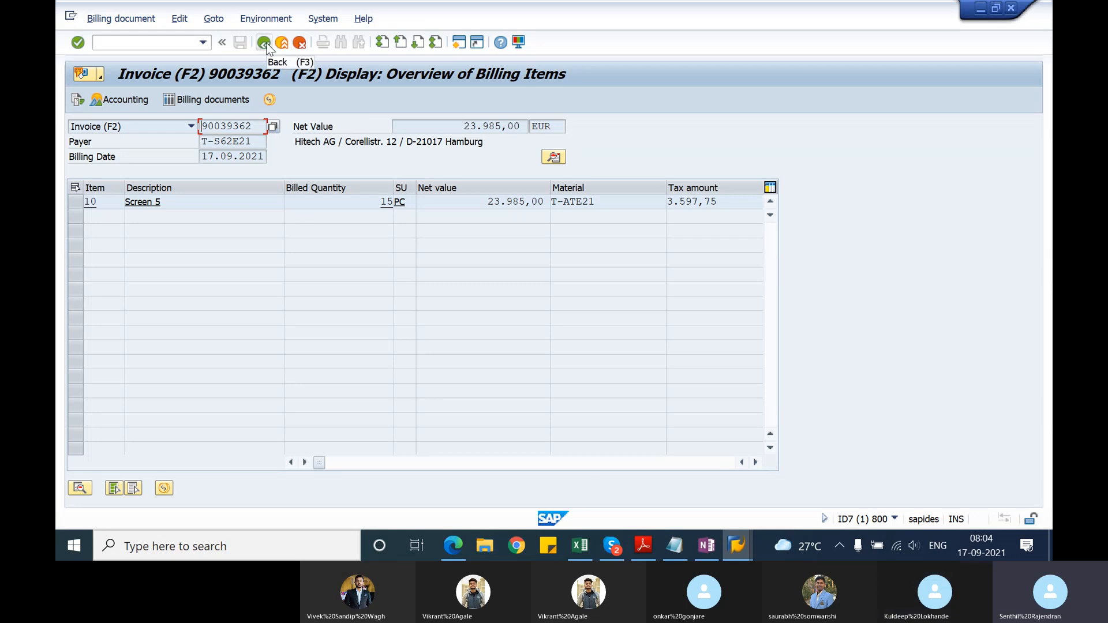
pyautogui.click(741, 545)
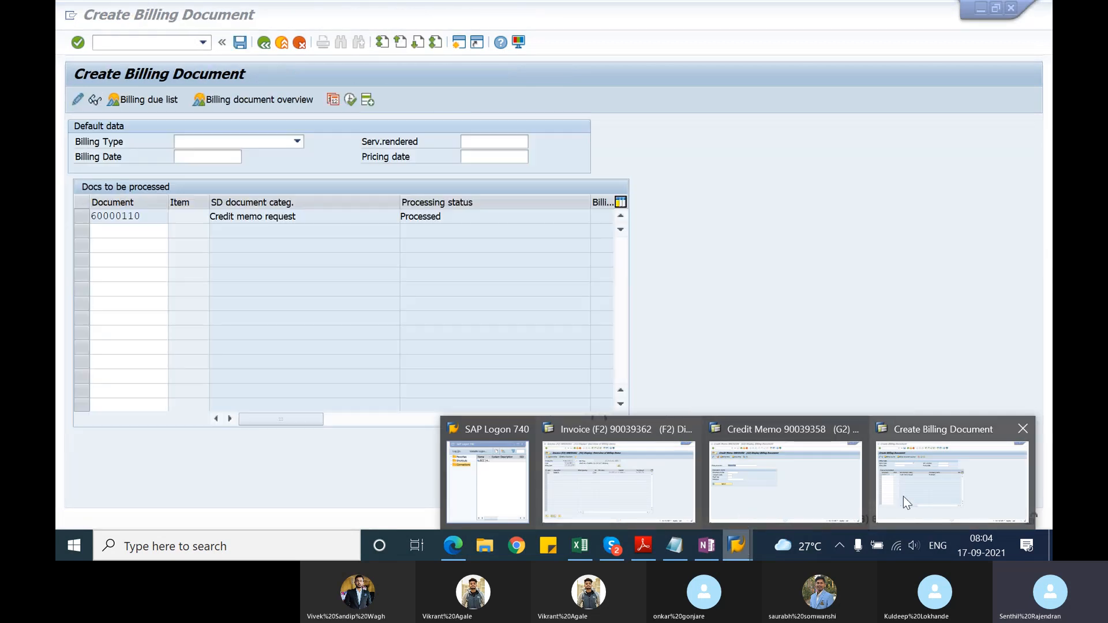
pyautogui.click(902, 496)
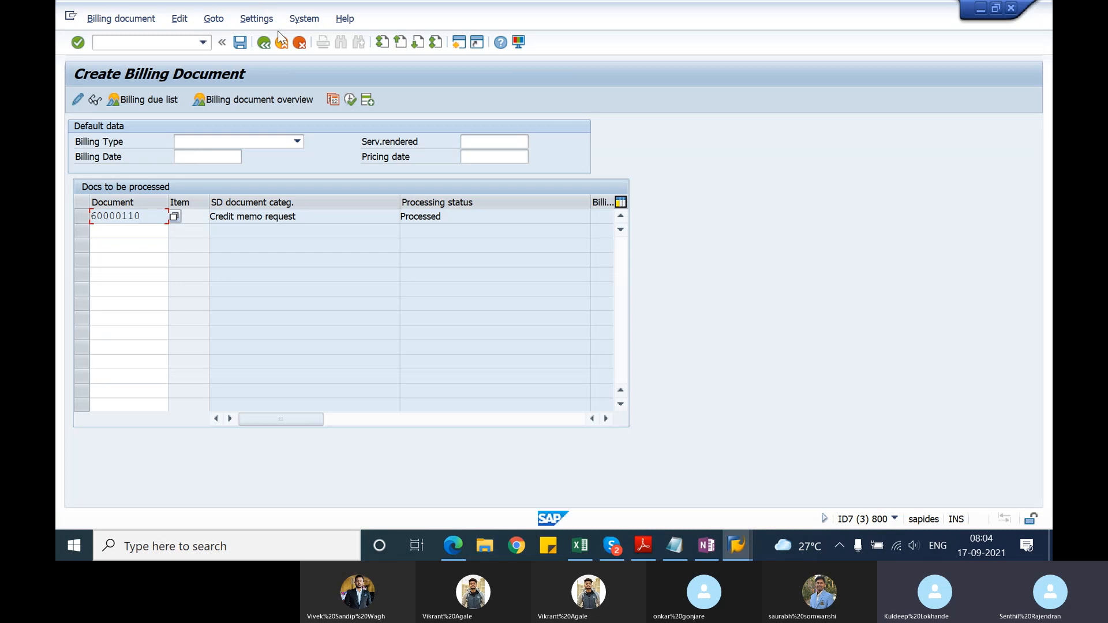
pyautogui.click(266, 44)
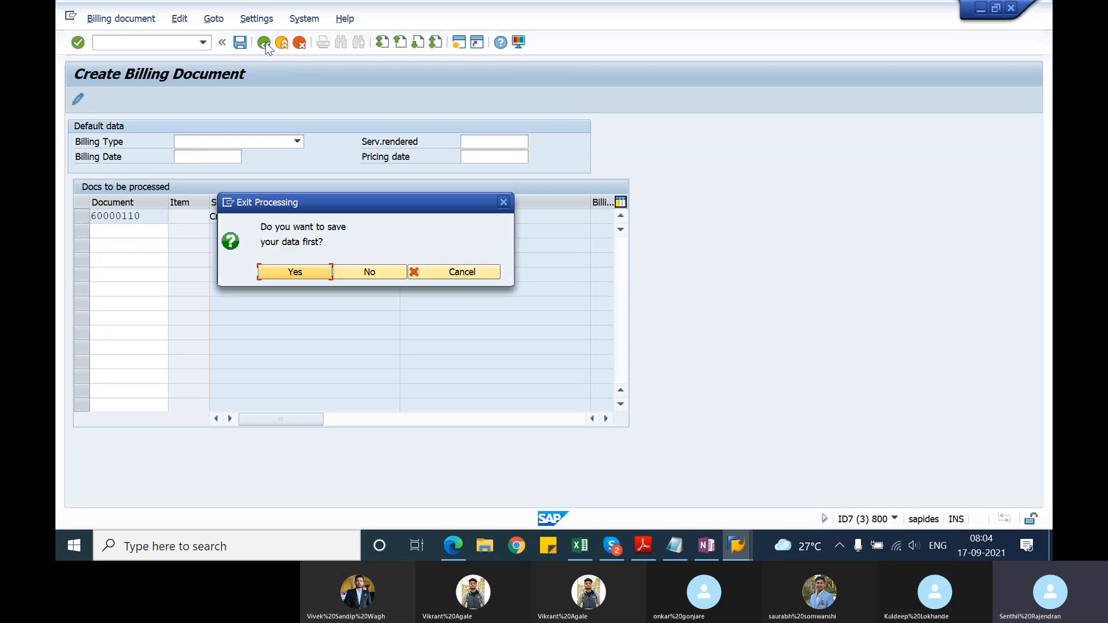
pyautogui.click(367, 274)
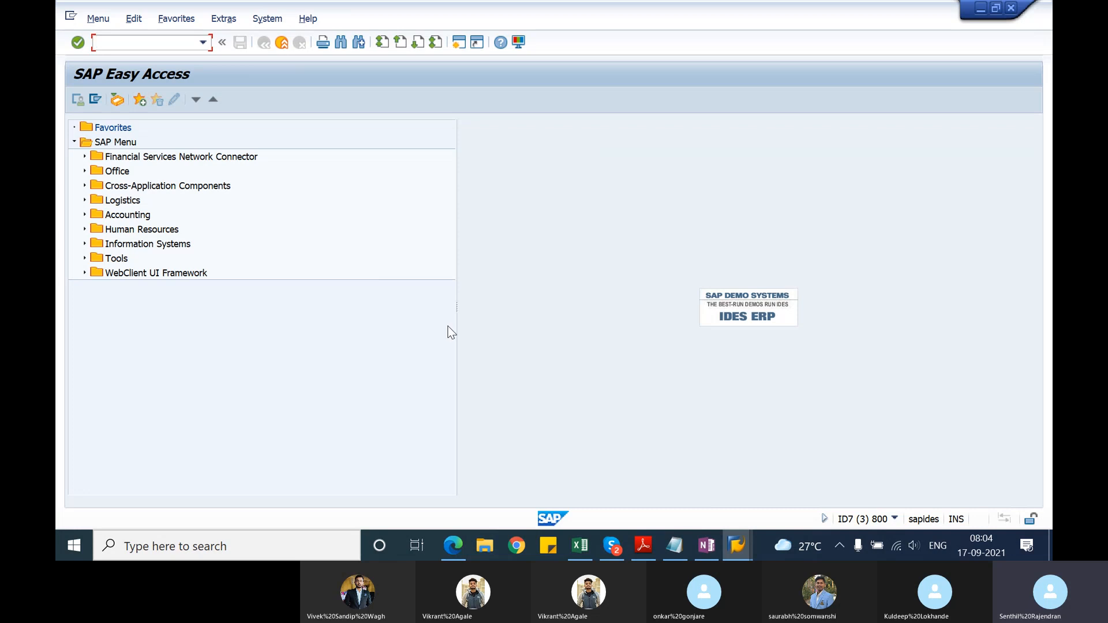
# Step: Switch back to the F2 invoice display and select item 10, Screen 5, in the billing items overview
pyautogui.click(732, 533)
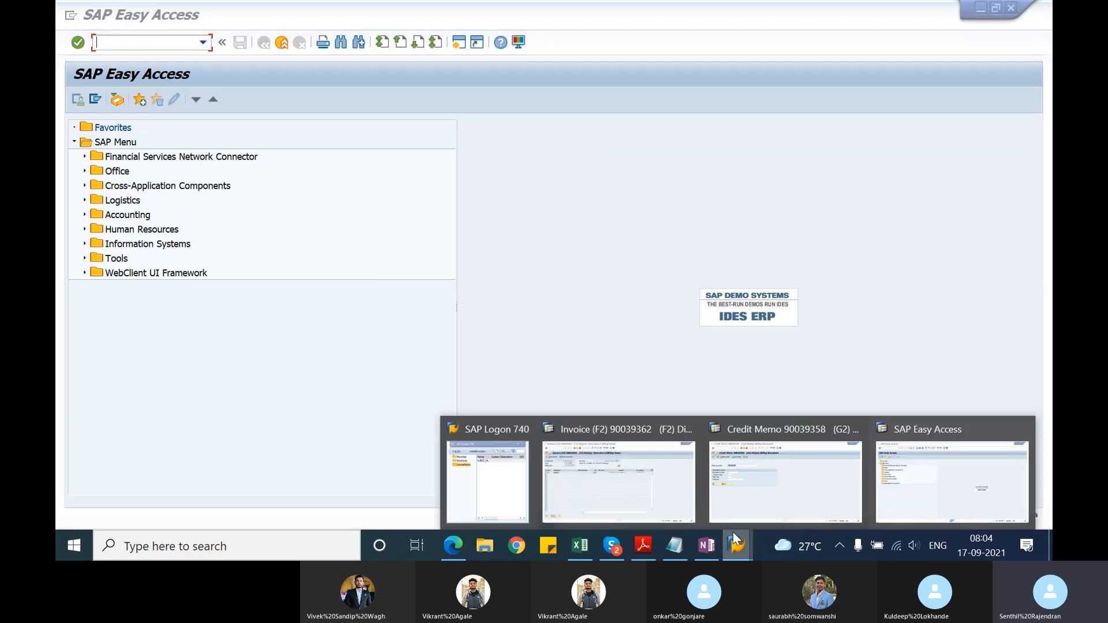
pyautogui.click(670, 489)
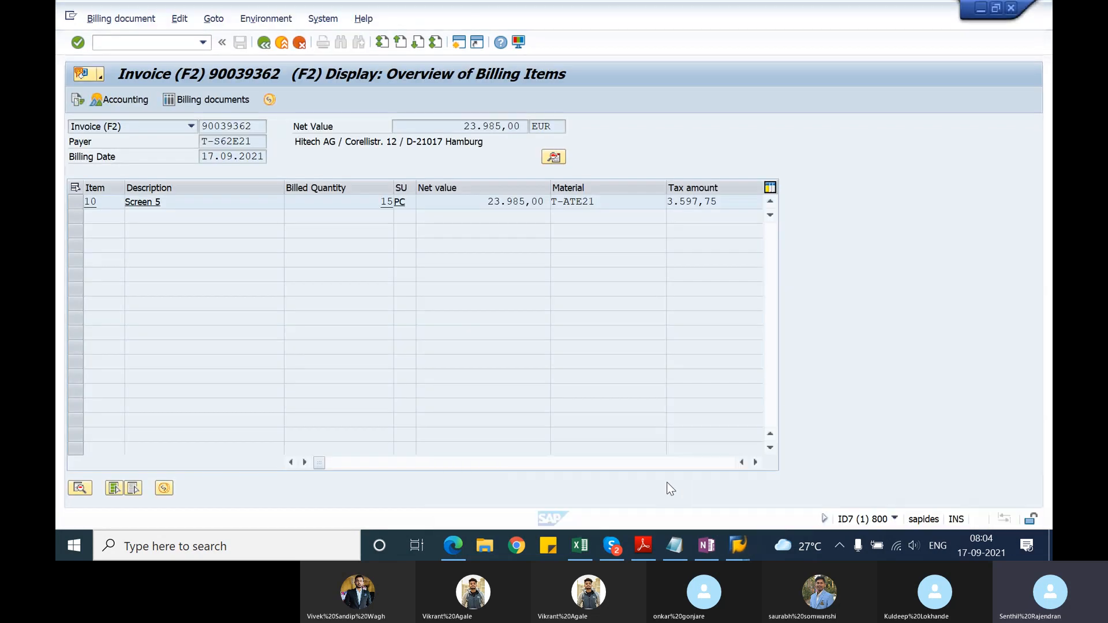
pyautogui.click(379, 201)
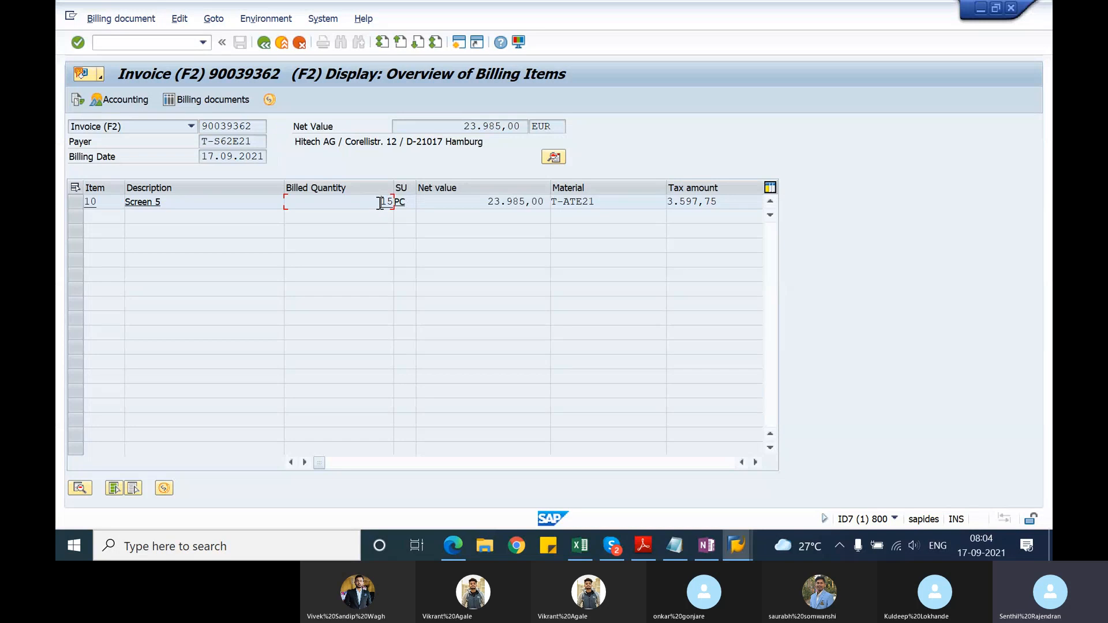
pyautogui.click(77, 202)
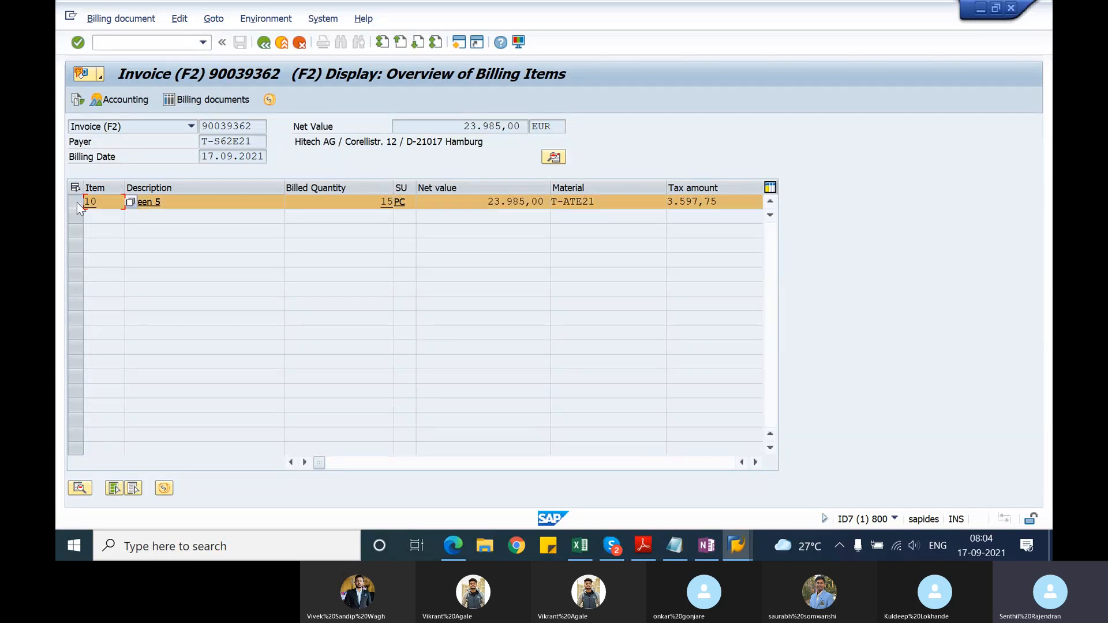
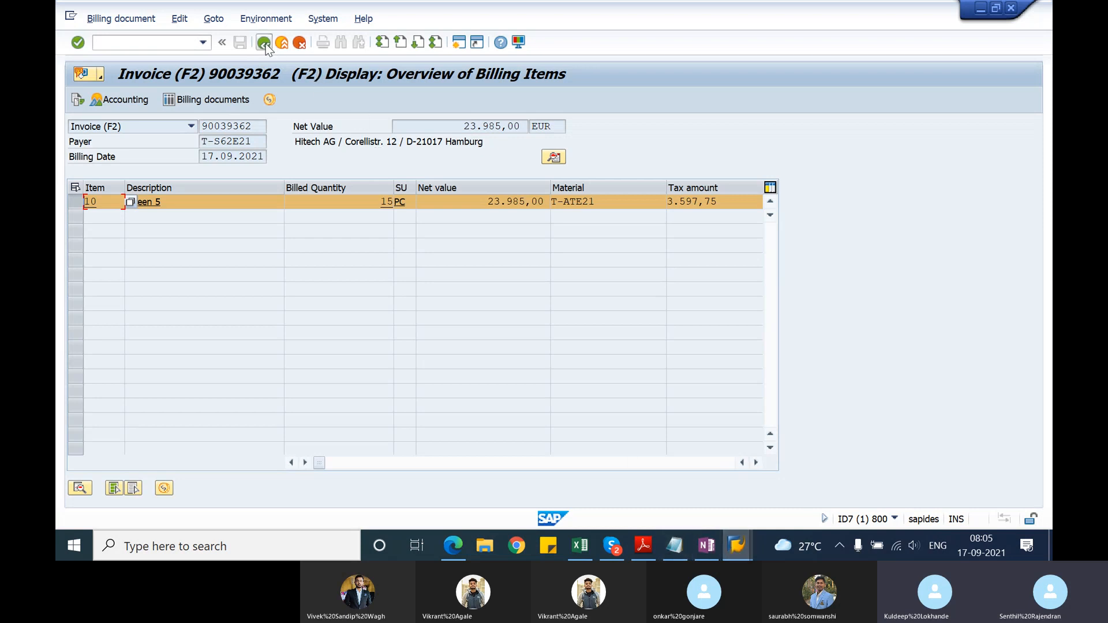
# Step: Leave the invoice display, switch to the SAP Easy Access session, and open the prefilled invoice correction request in transaction VA02
pyautogui.press('F5')
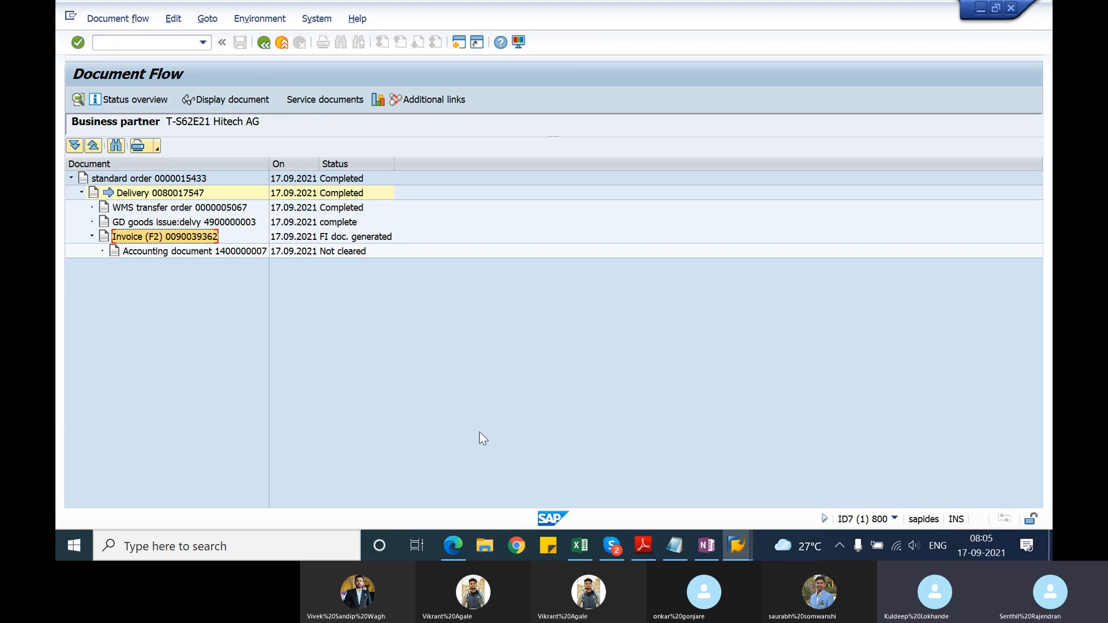
pyautogui.click(737, 545)
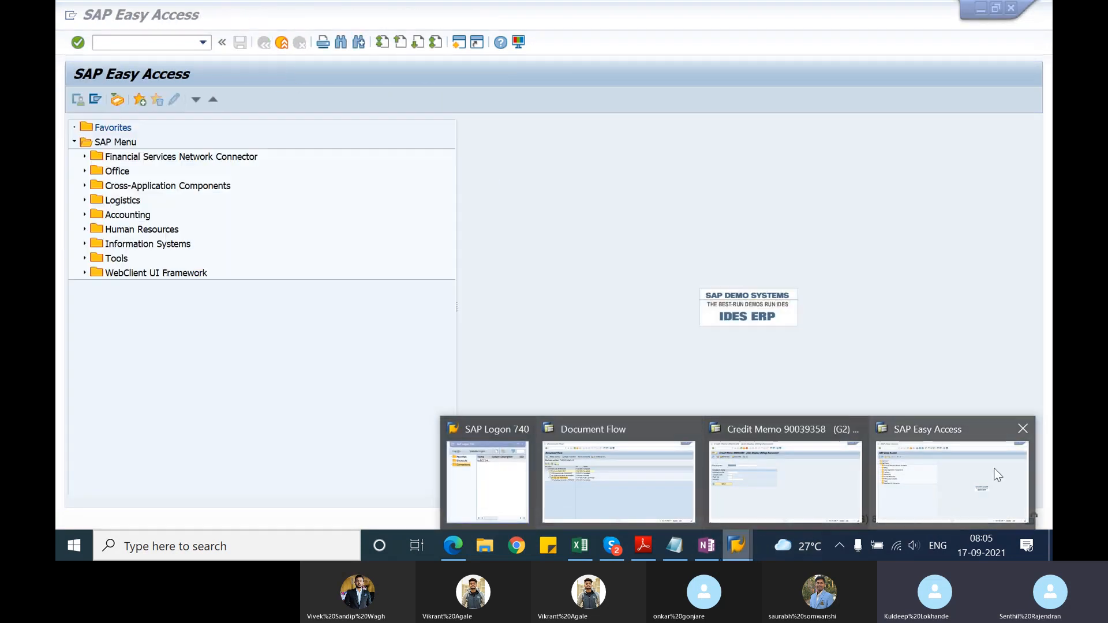
pyautogui.click(952, 482)
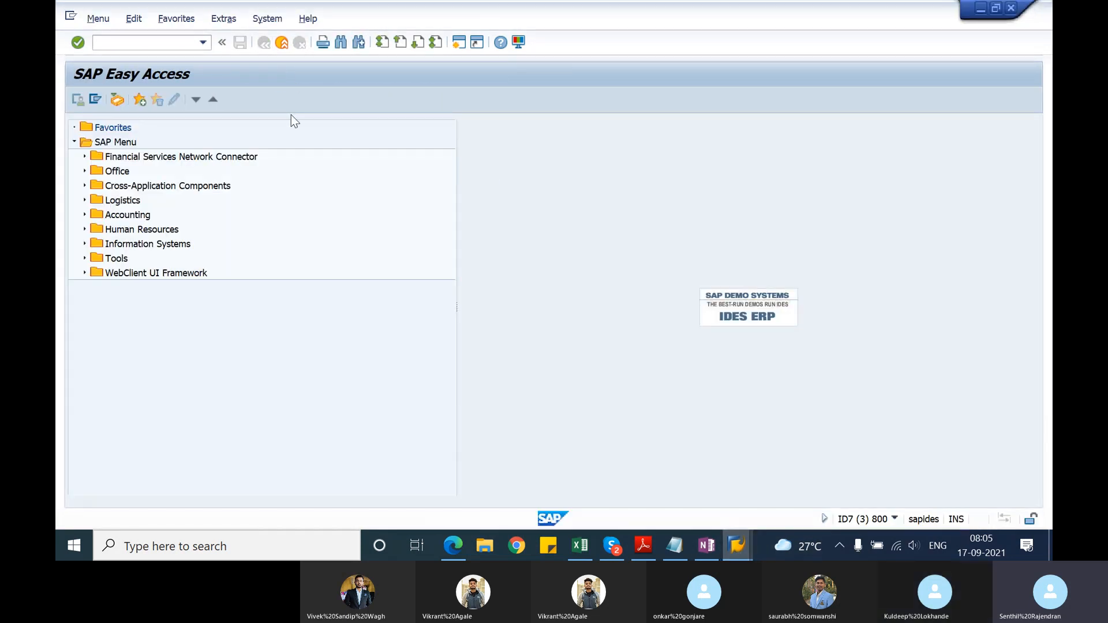
pyautogui.click(163, 44)
pyautogui.write('va')
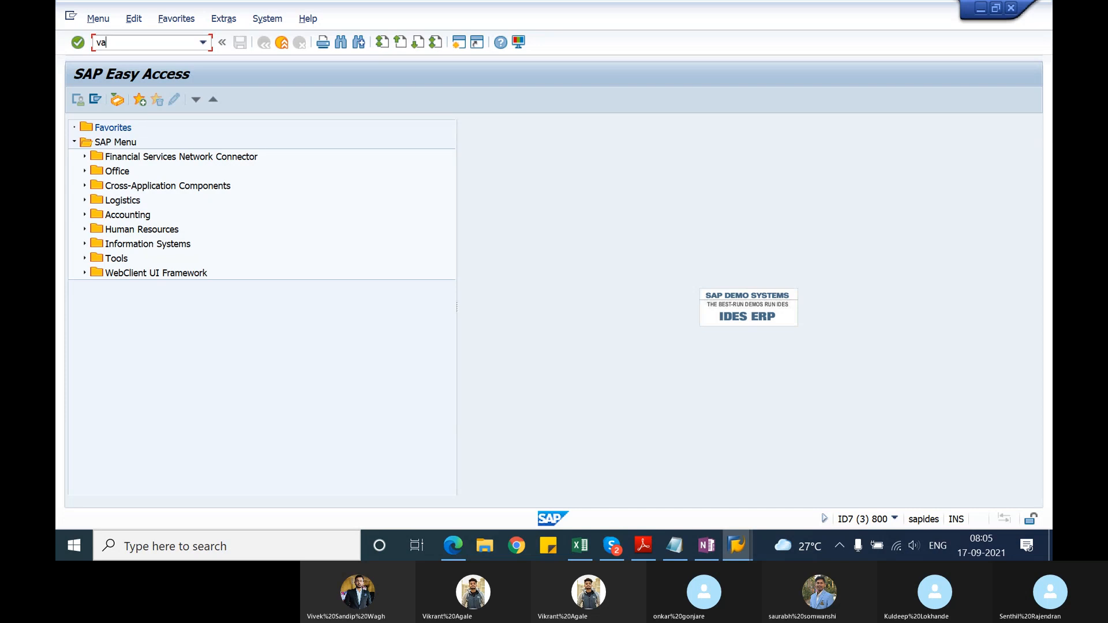
pyautogui.write('0')
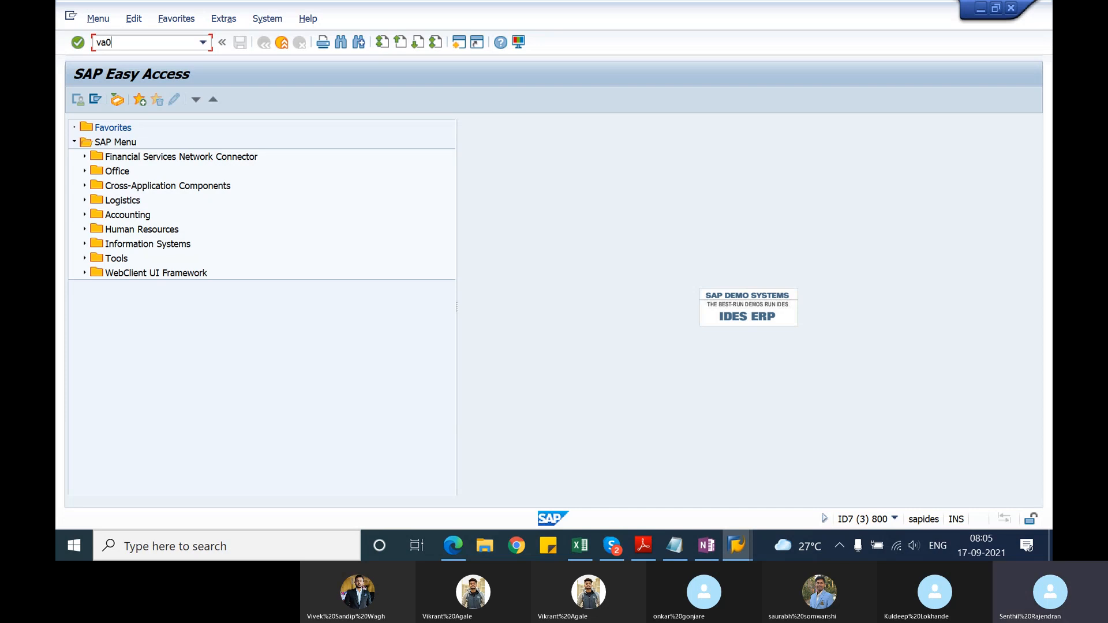
pyautogui.write('2')
pyautogui.press('Return')
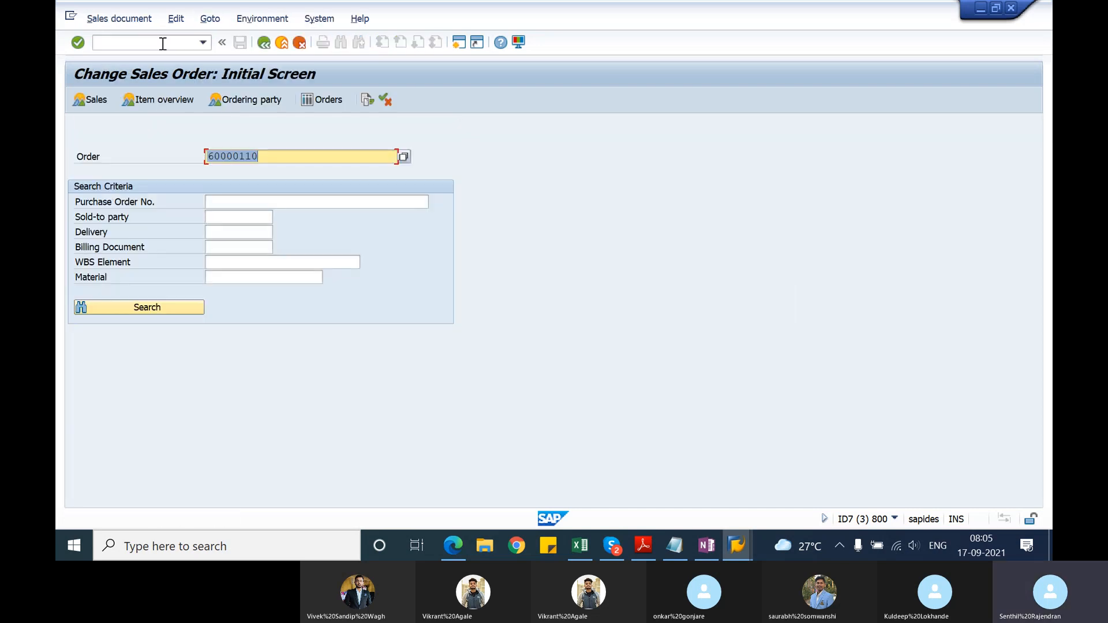
pyautogui.press('Return')
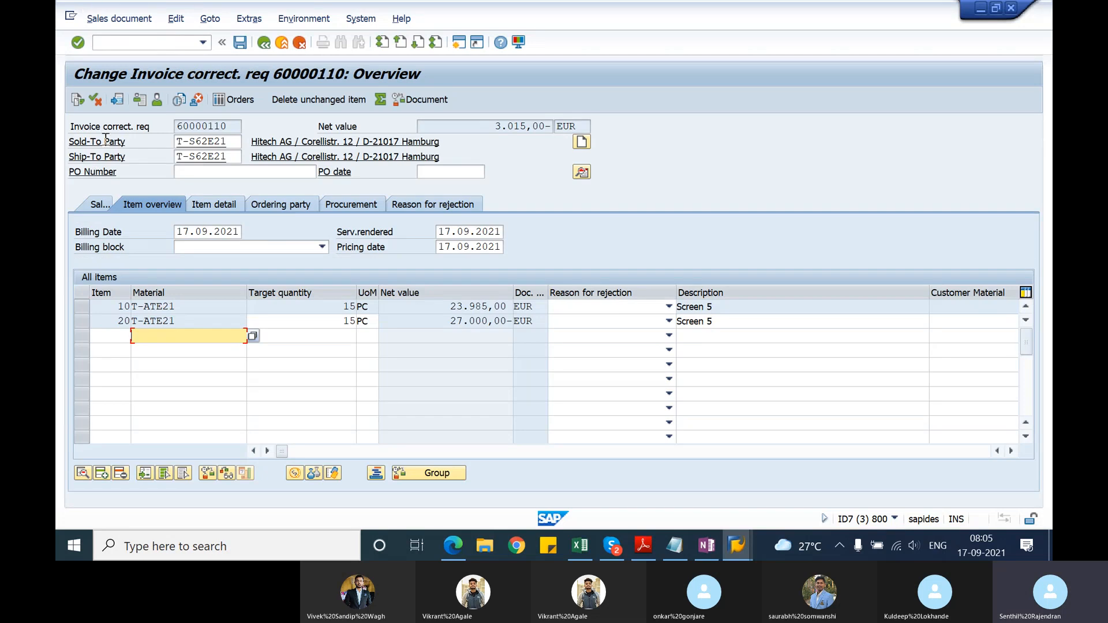
# Step: Try to delete the open invoice correction request, and return to SAP Easy Access
pyautogui.click(98, 205)
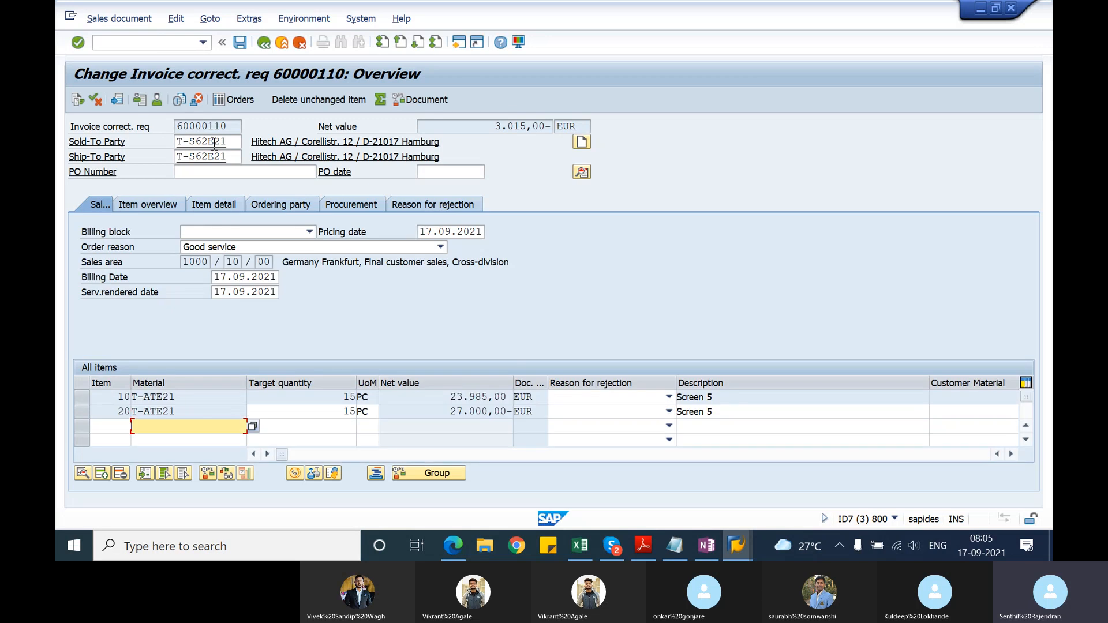
pyautogui.click(102, 21)
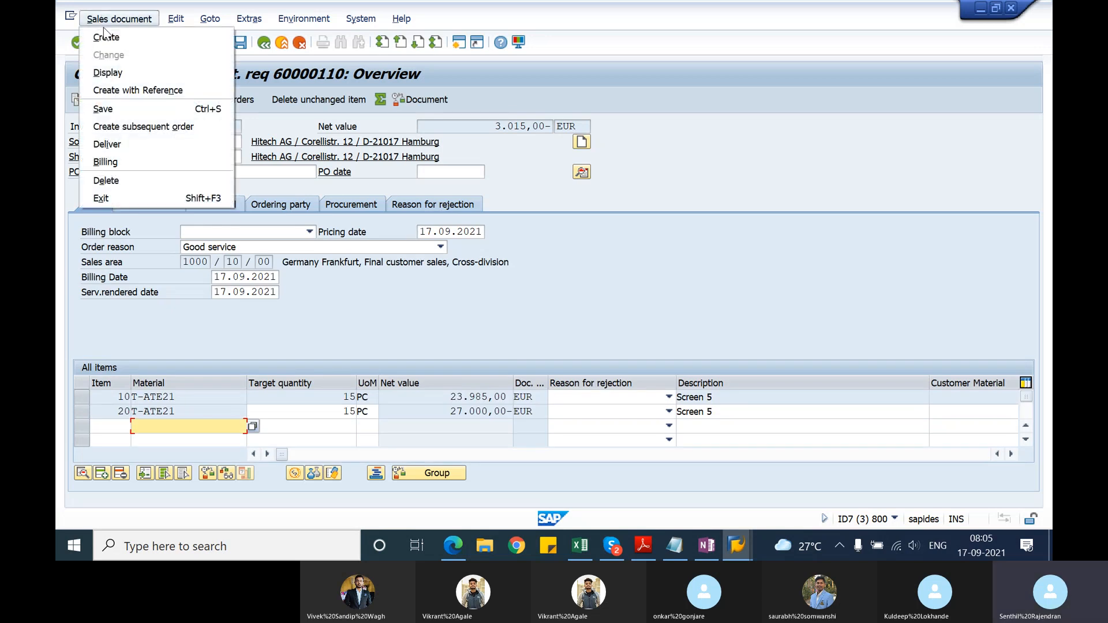
pyautogui.click(116, 180)
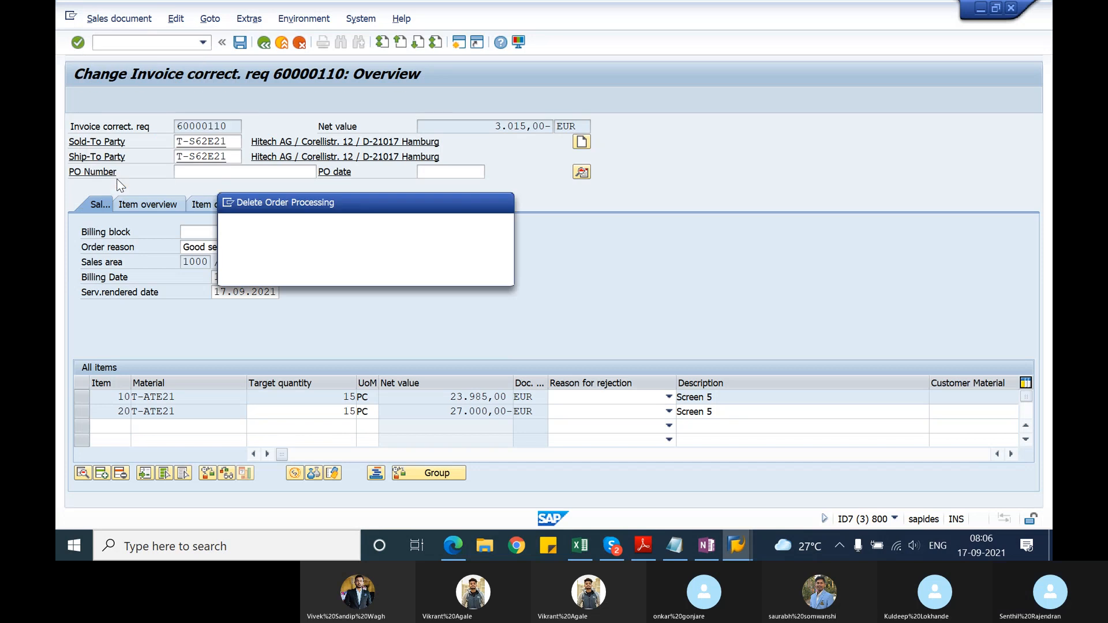
pyautogui.click(312, 271)
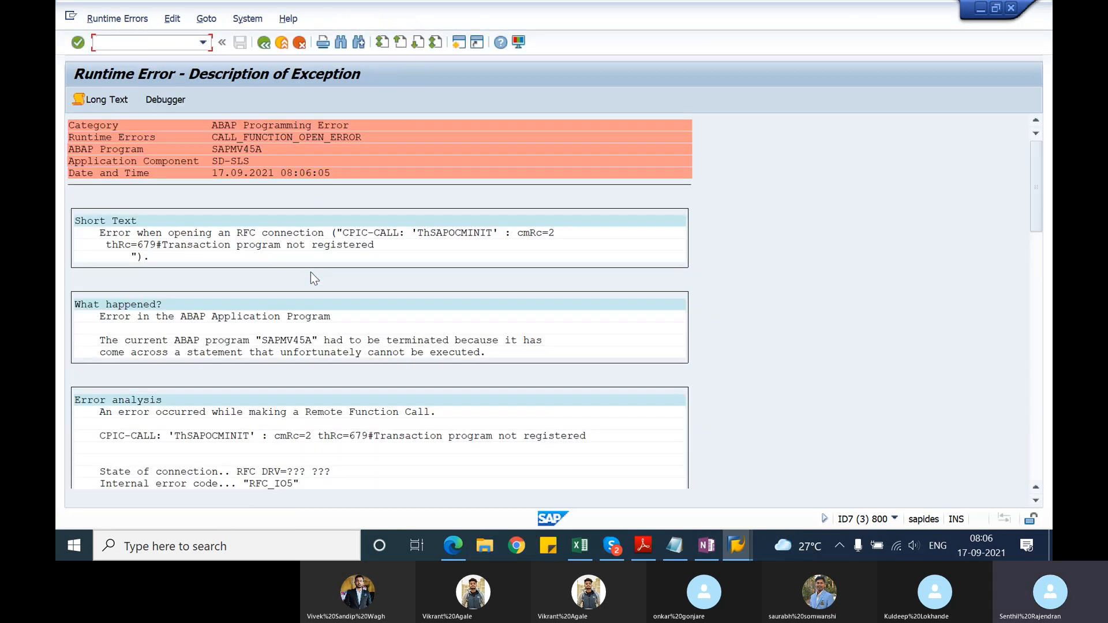
pyautogui.click(264, 43)
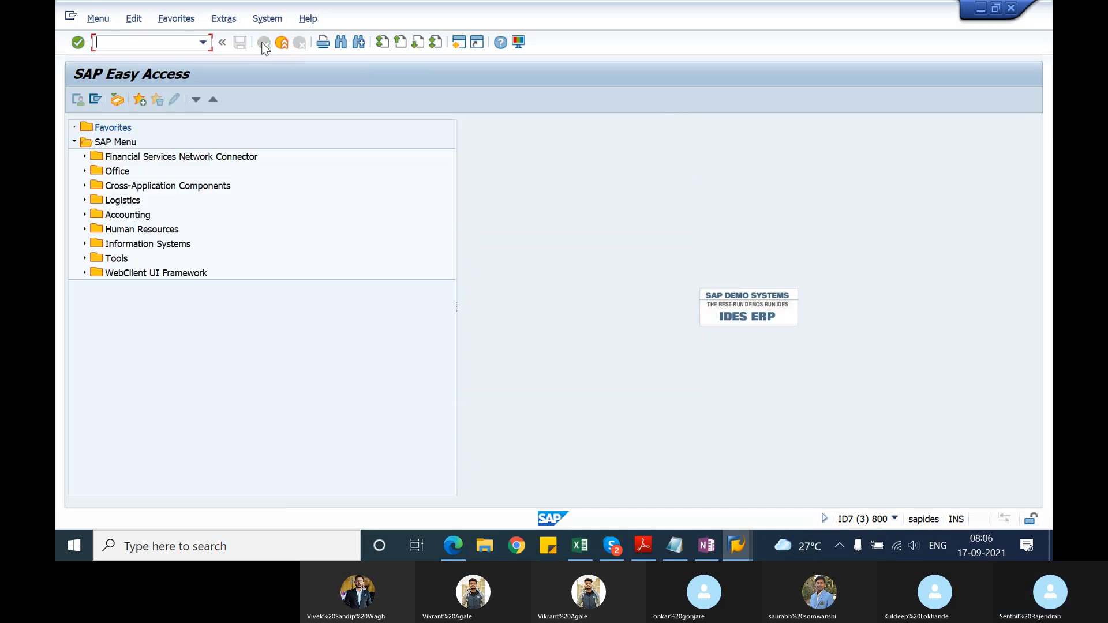
# Step: Reopen the same invoice correction request in transaction VA02 and try again to delete it
pyautogui.write('va02')
pyautogui.press('Return')
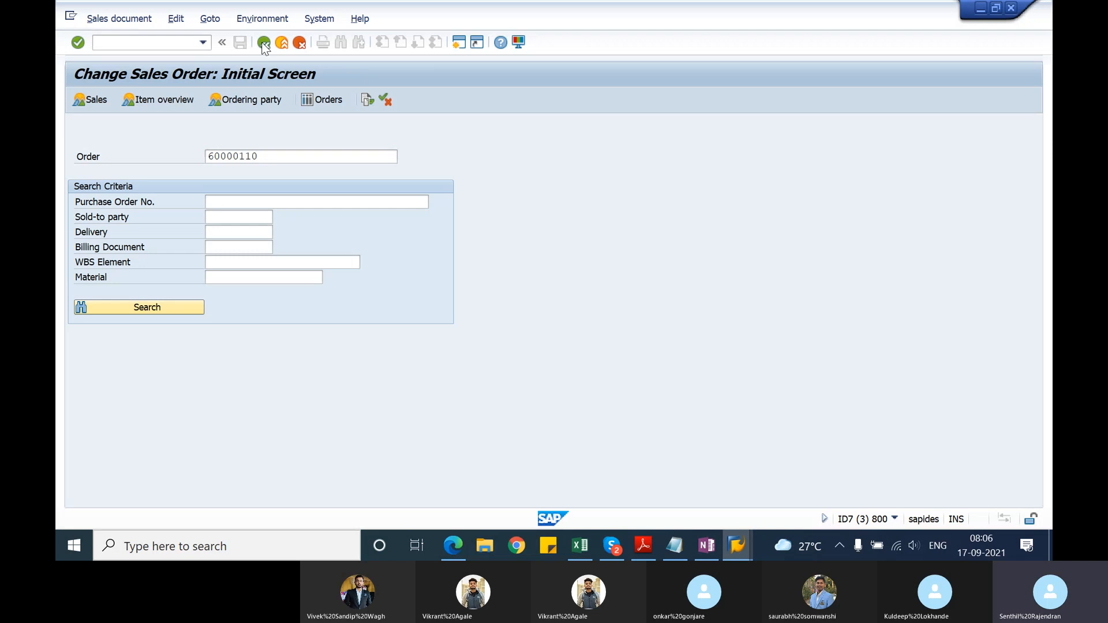
pyautogui.press('Return')
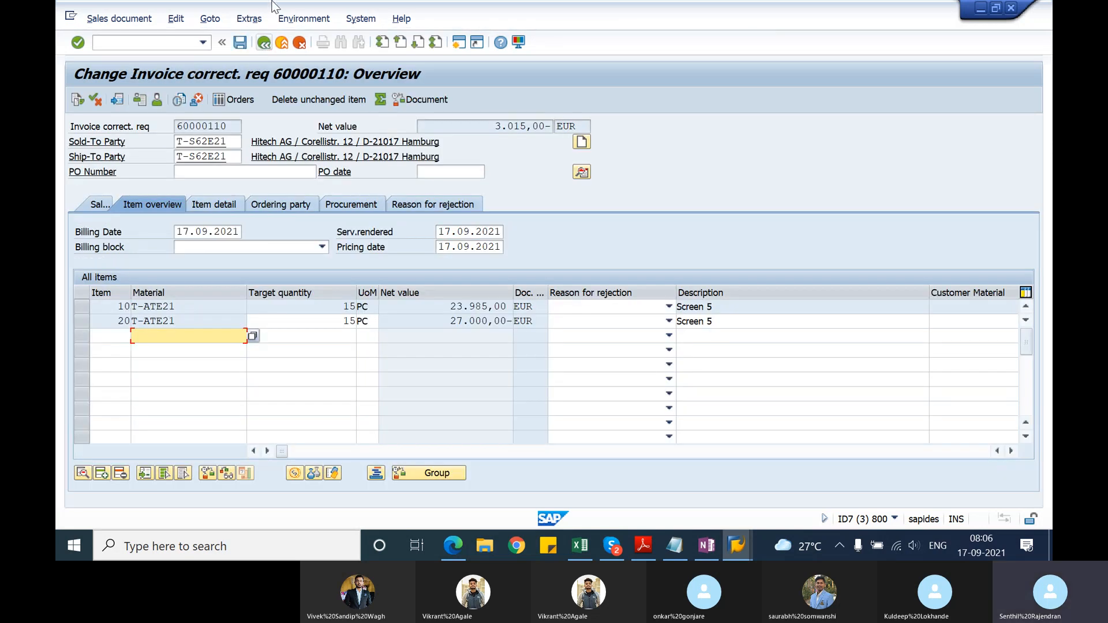
pyautogui.click(119, 18)
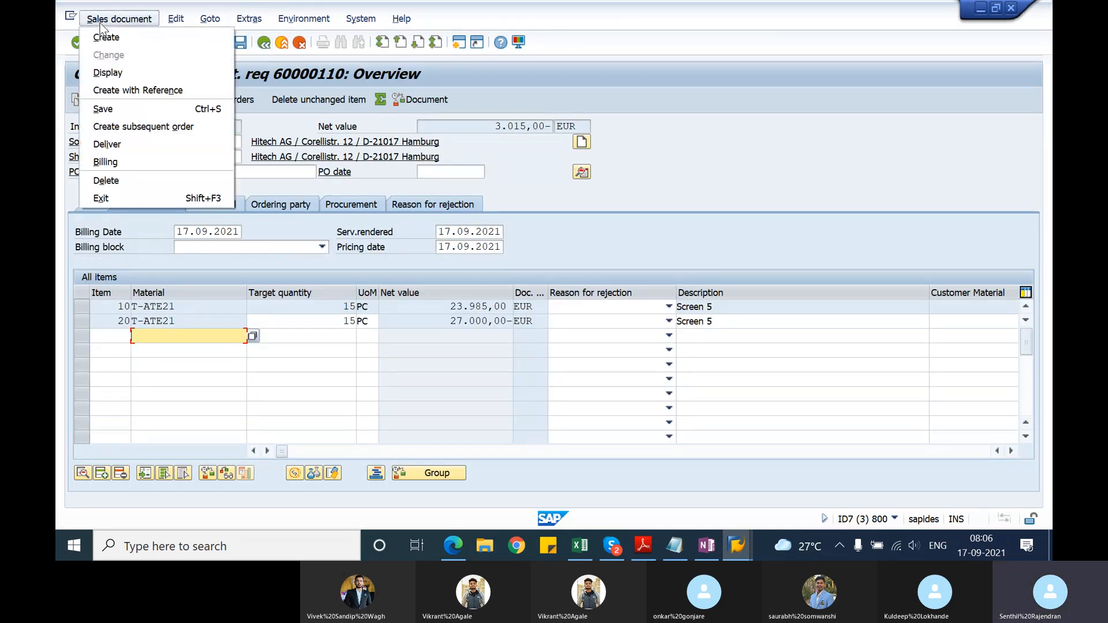
pyautogui.click(120, 181)
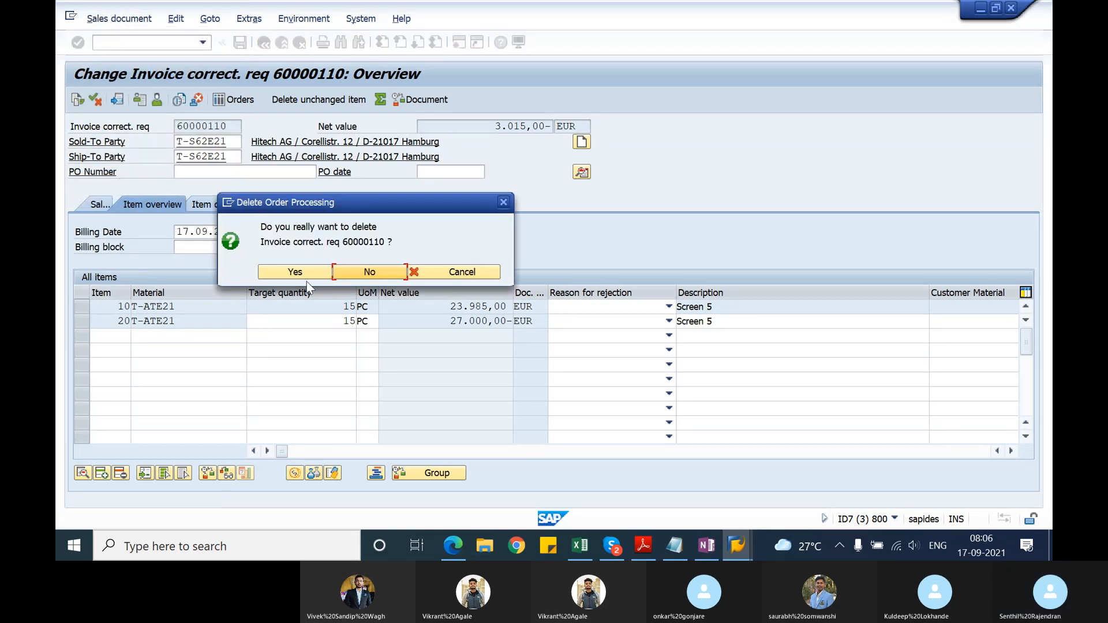
pyautogui.click(309, 279)
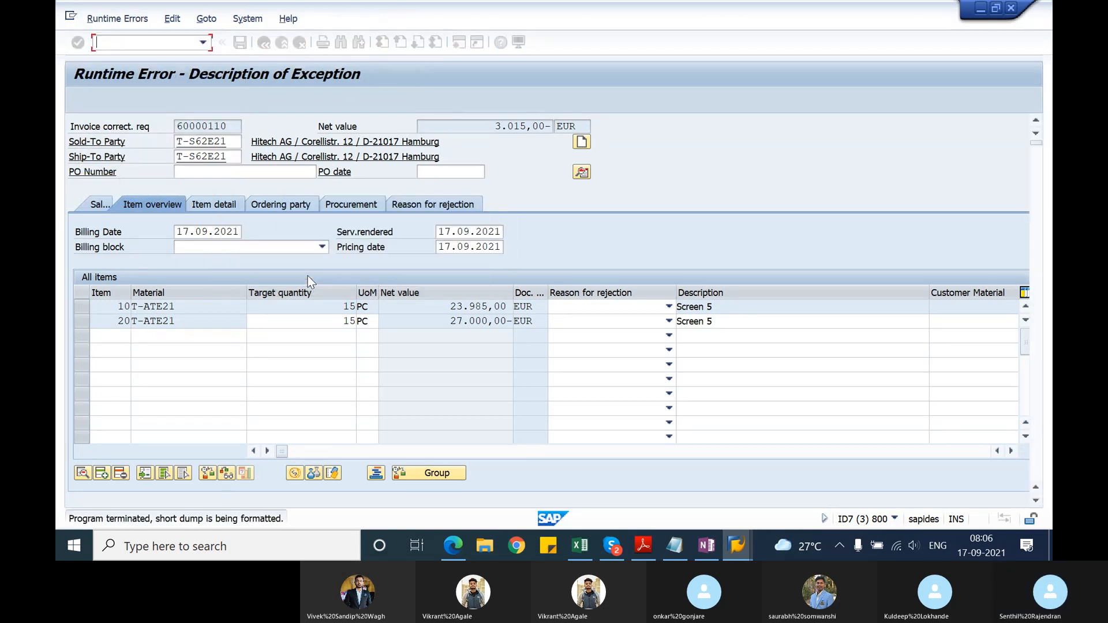
# Step: Start transaction VA01 and create an RK invoice correction request with reference to the first billing document in the entry history
pyautogui.write('/nva01')
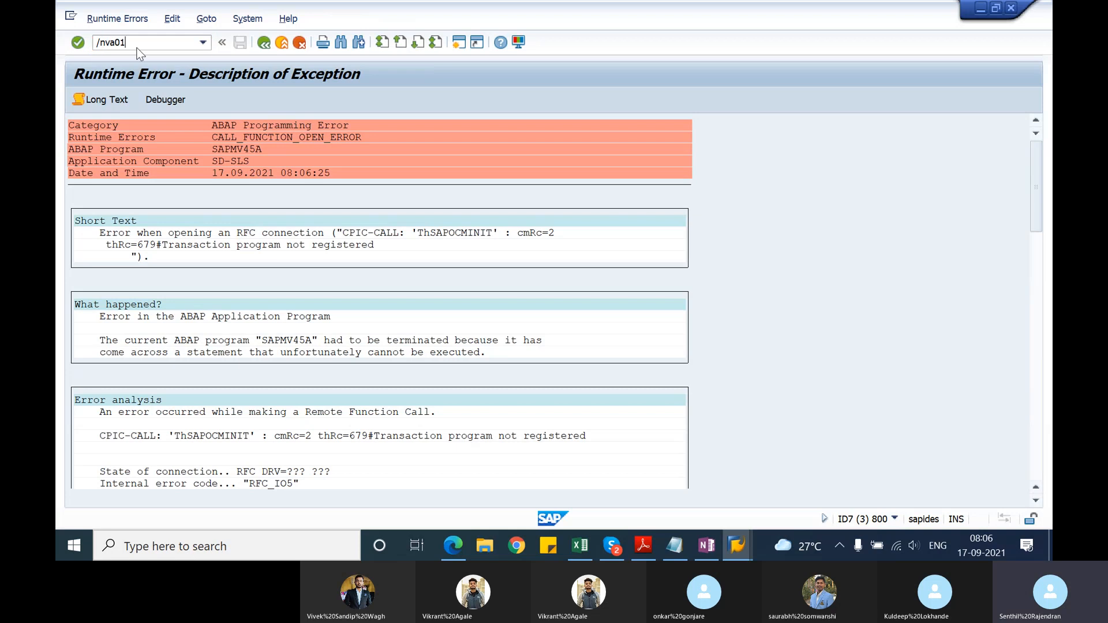
pyautogui.press('Return')
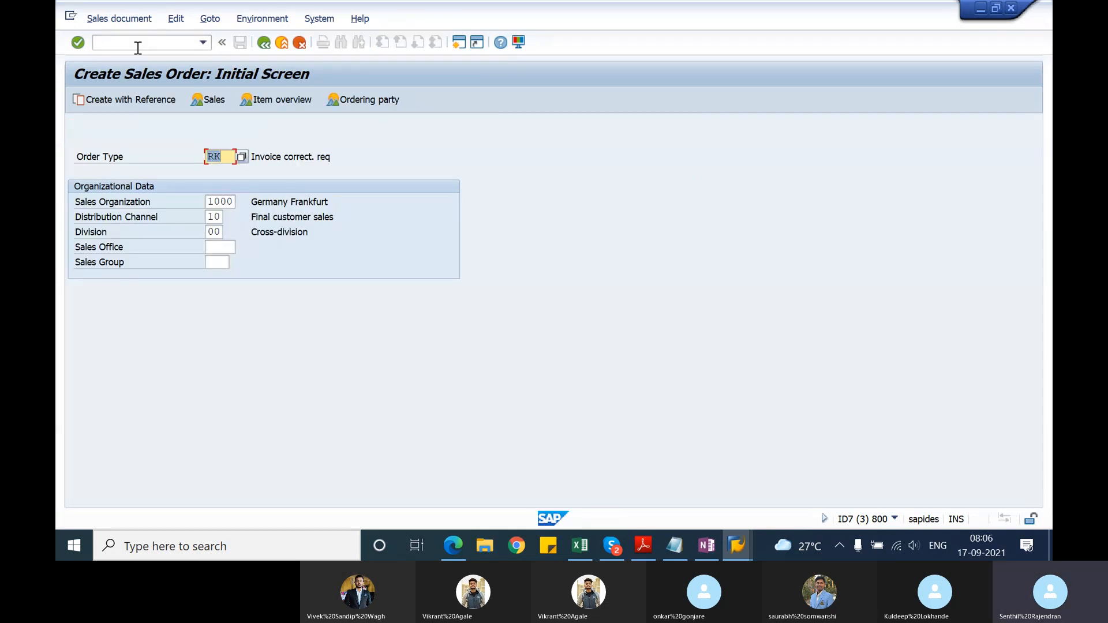
pyautogui.click(131, 100)
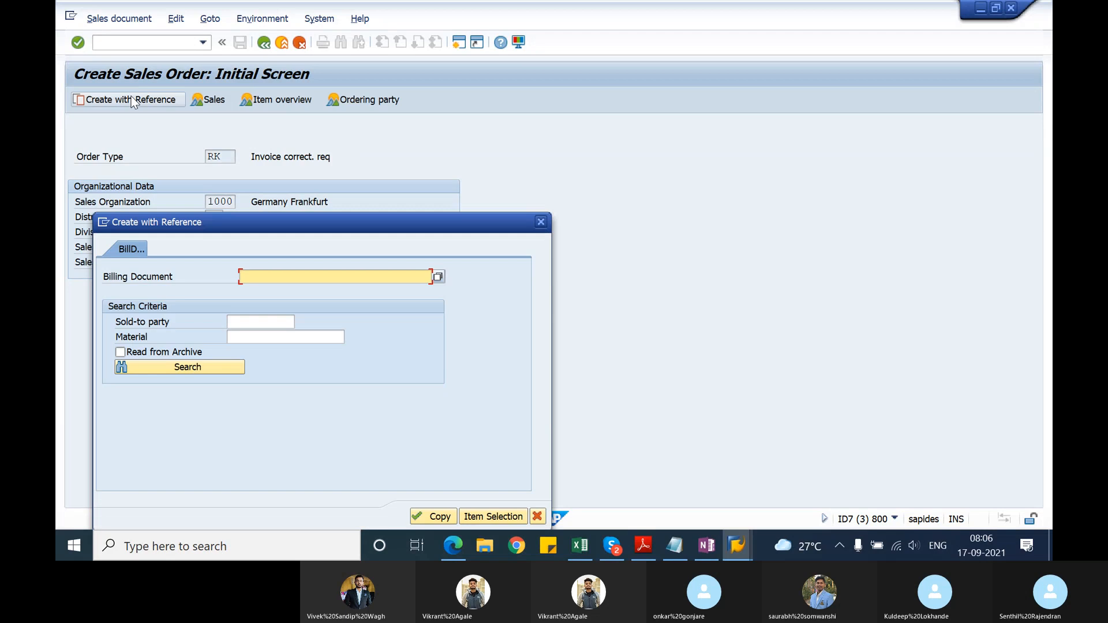
pyautogui.click(261, 277)
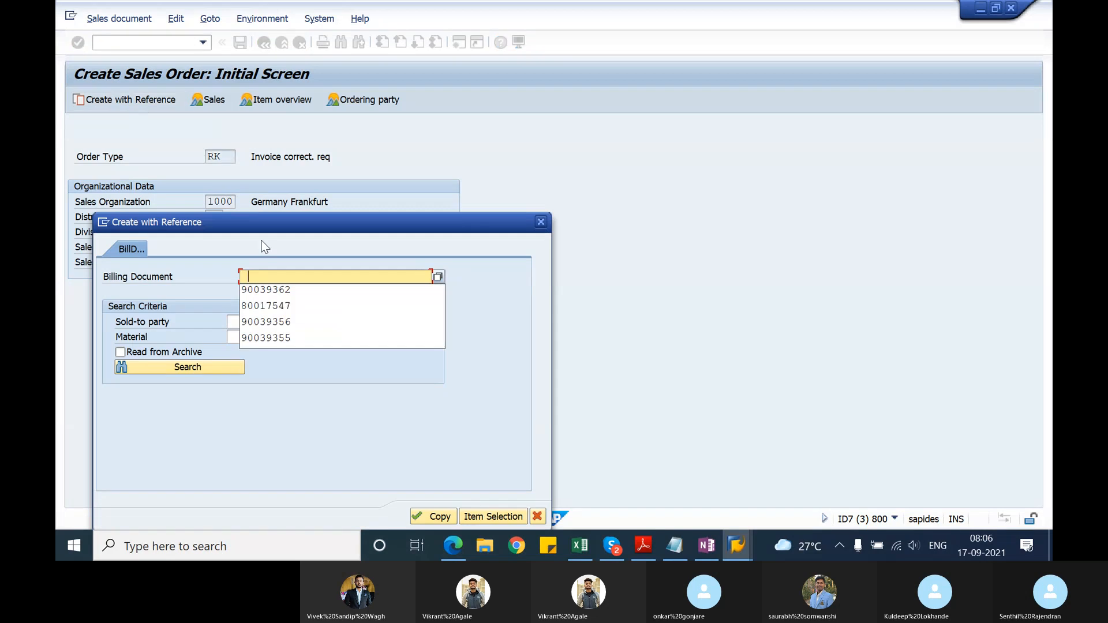
pyautogui.click(265, 290)
pyautogui.click(437, 516)
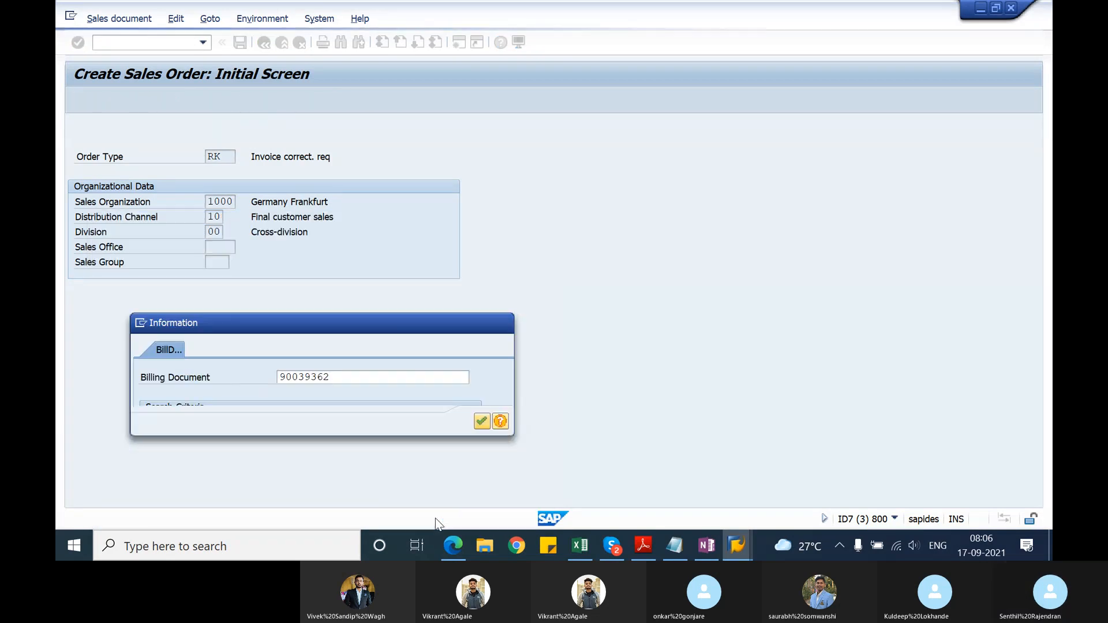
pyautogui.press('Return')
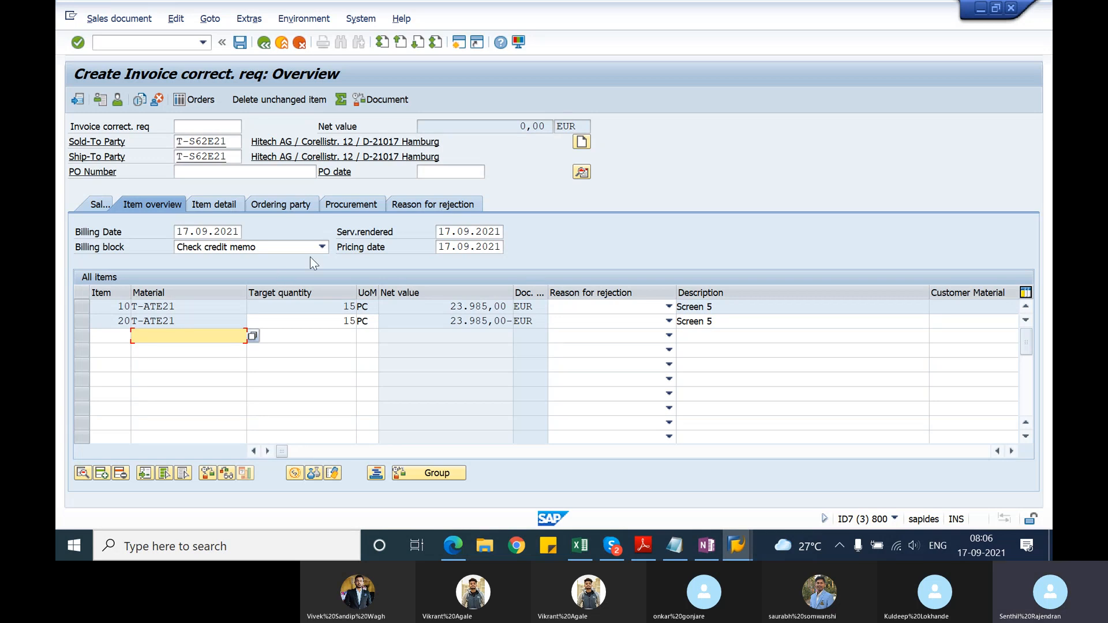
# Step: Delete the unchanged items from the new invoice correction request, and exit it without saving
pyautogui.click(84, 324)
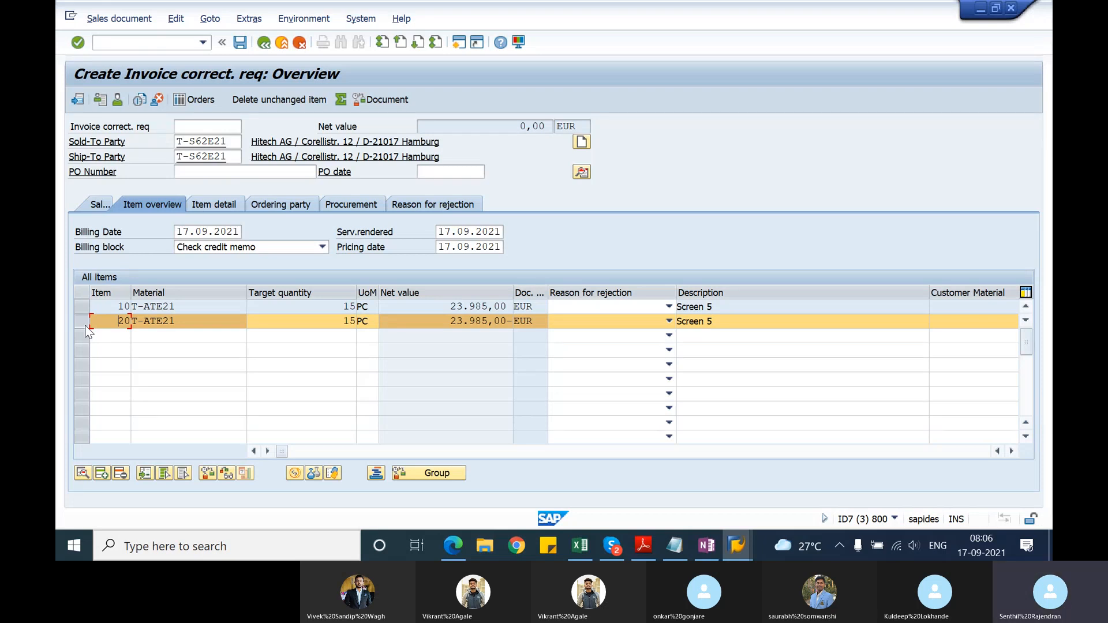
pyautogui.click(82, 307)
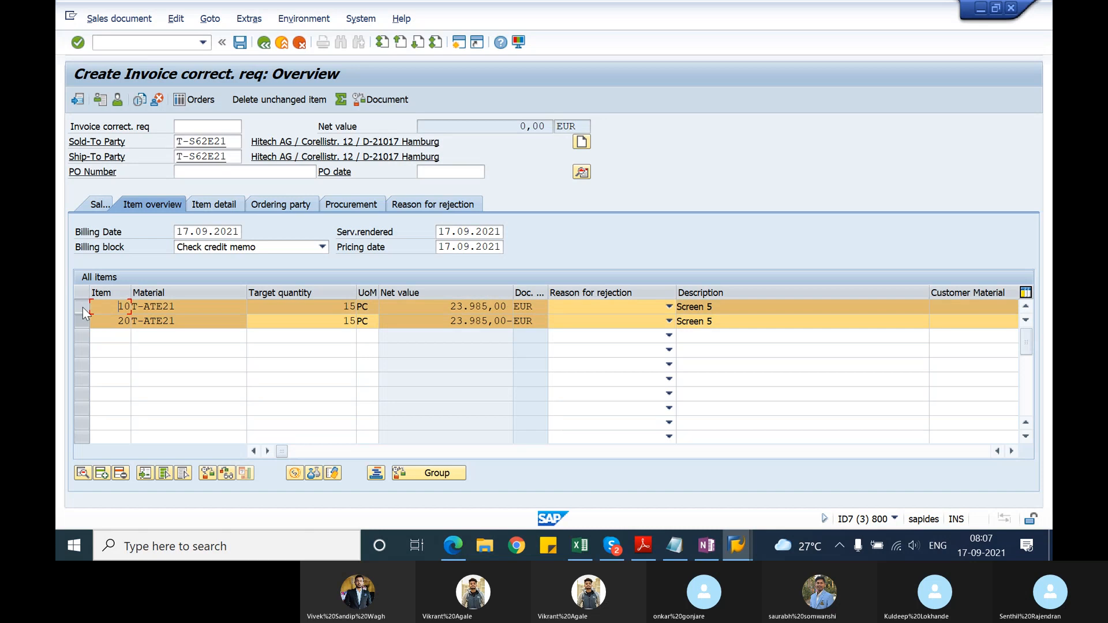
pyautogui.click(84, 325)
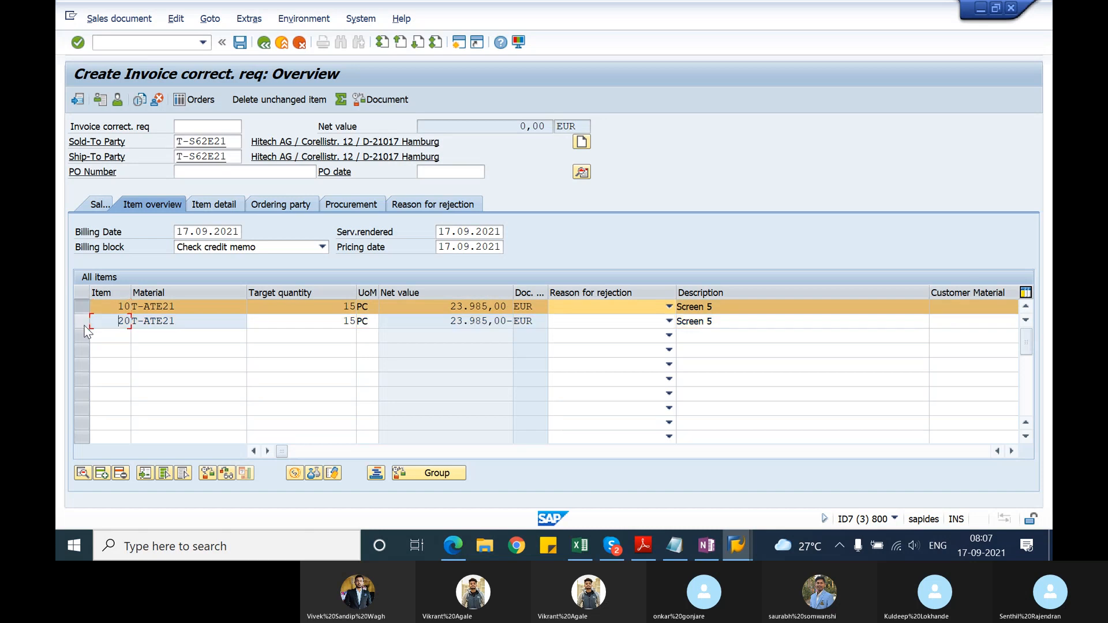
pyautogui.click(243, 98)
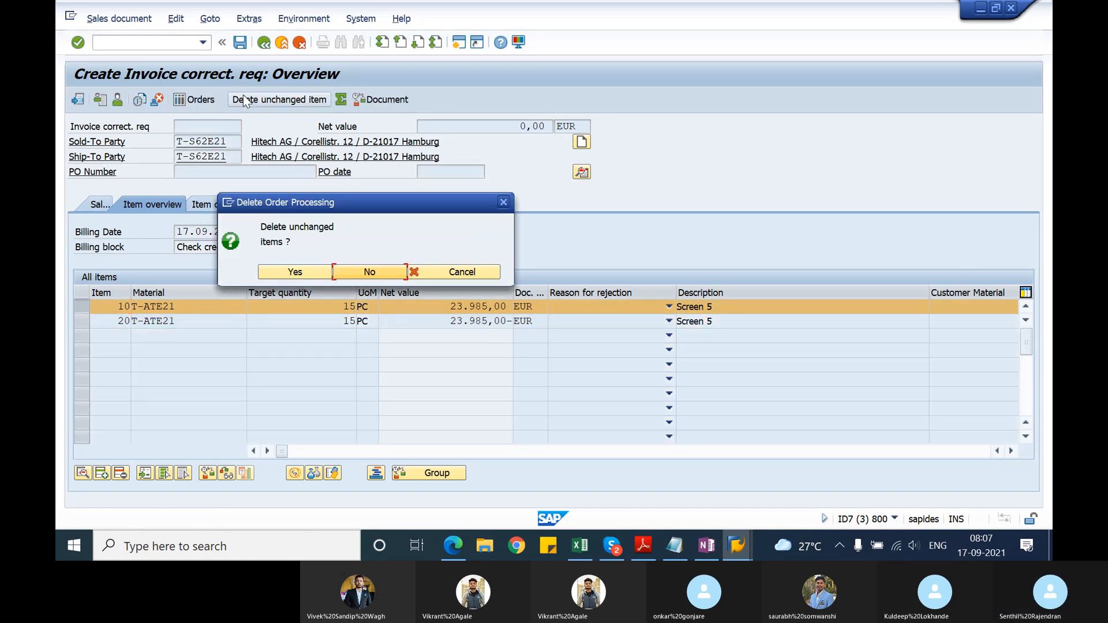
pyautogui.click(294, 271)
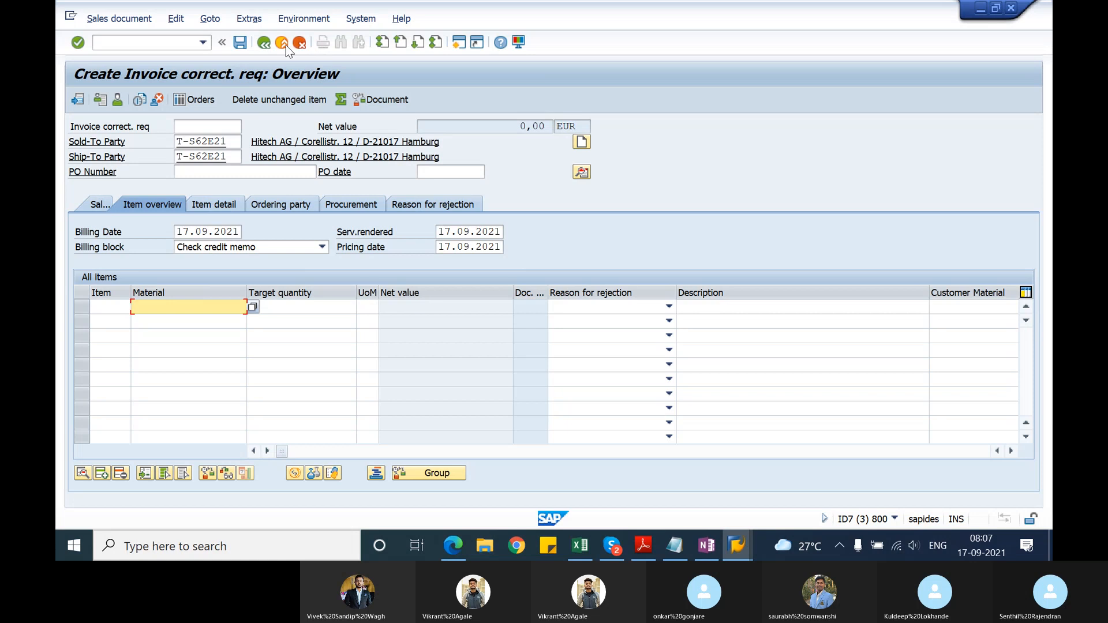
pyautogui.click(264, 43)
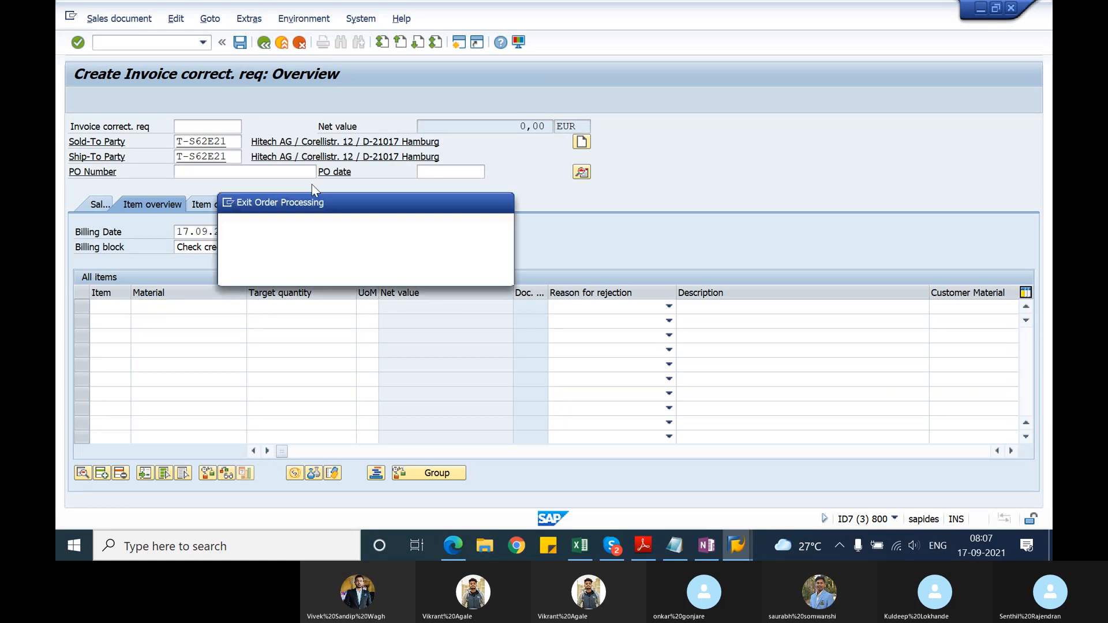
pyautogui.click(351, 278)
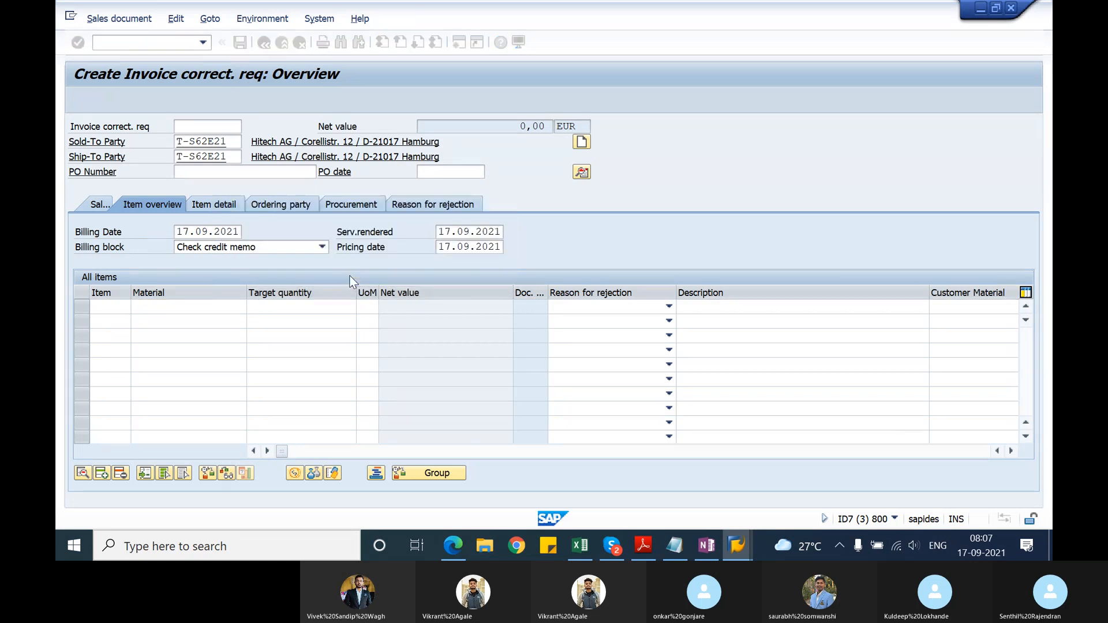
# Step: Copy the same billing document into a new RK invoice correction request
pyautogui.press('F5')
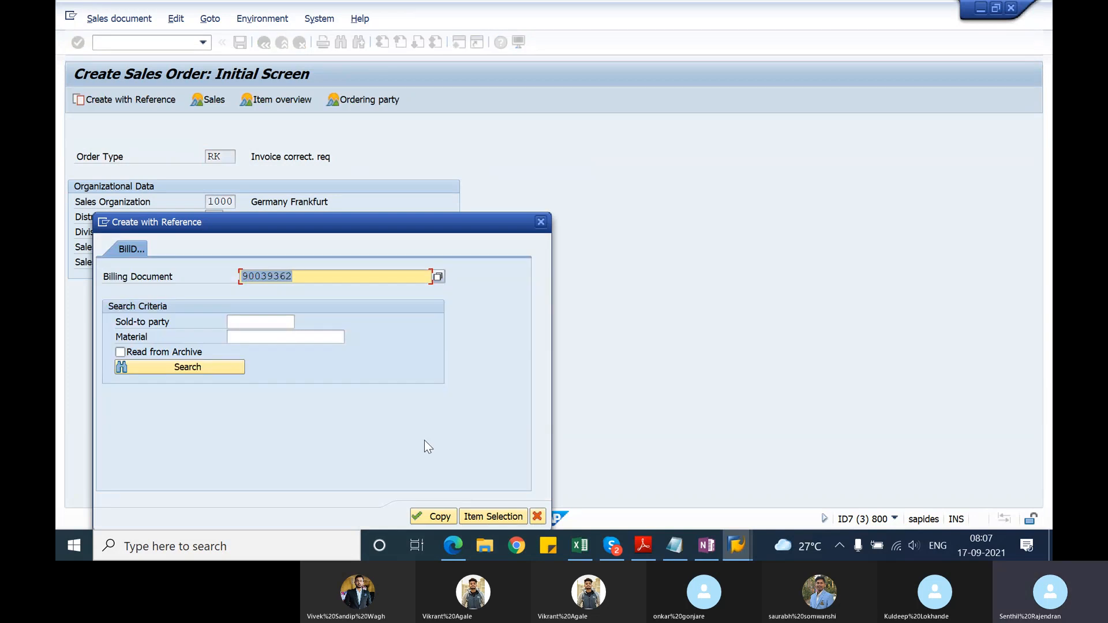
pyautogui.click(431, 516)
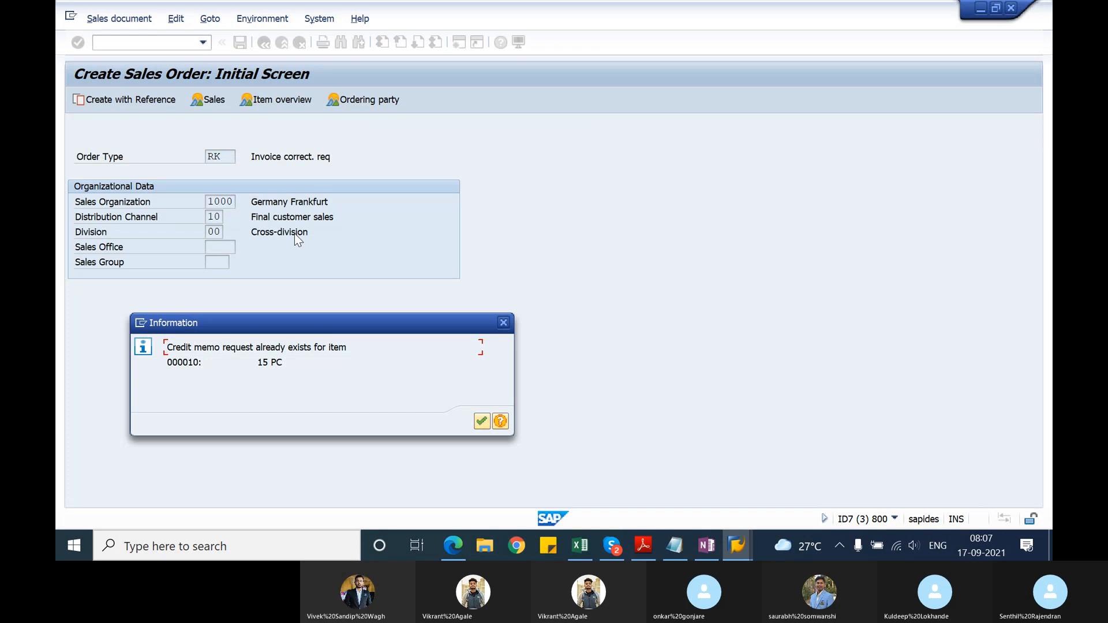
pyautogui.press('Return')
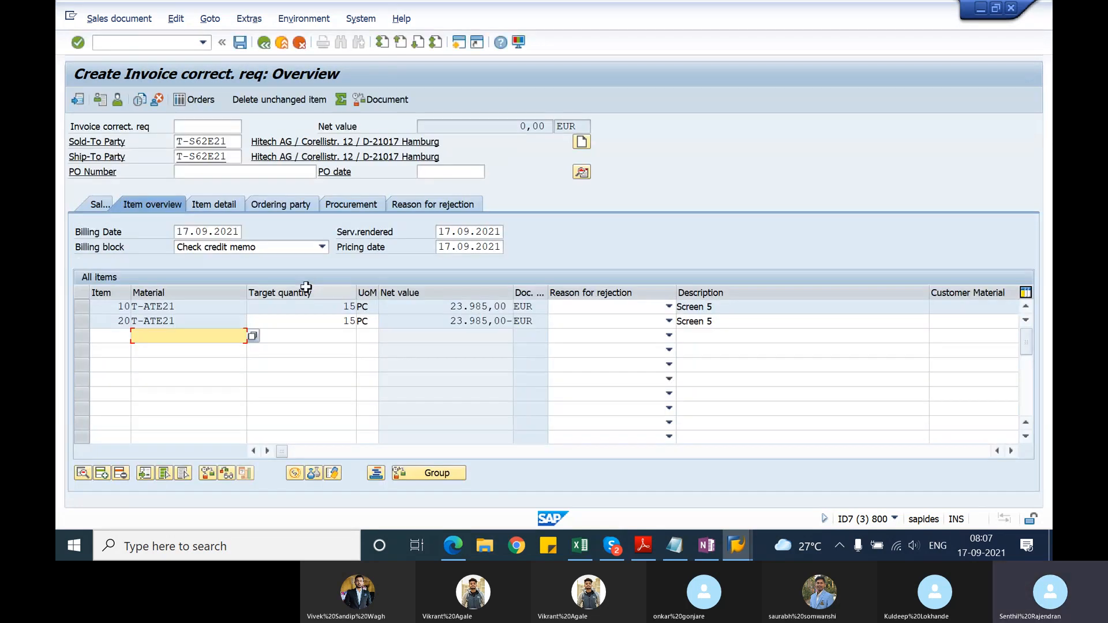
# Step: Set the target quantity of item 20 to 10 PC
pyautogui.click(332, 321)
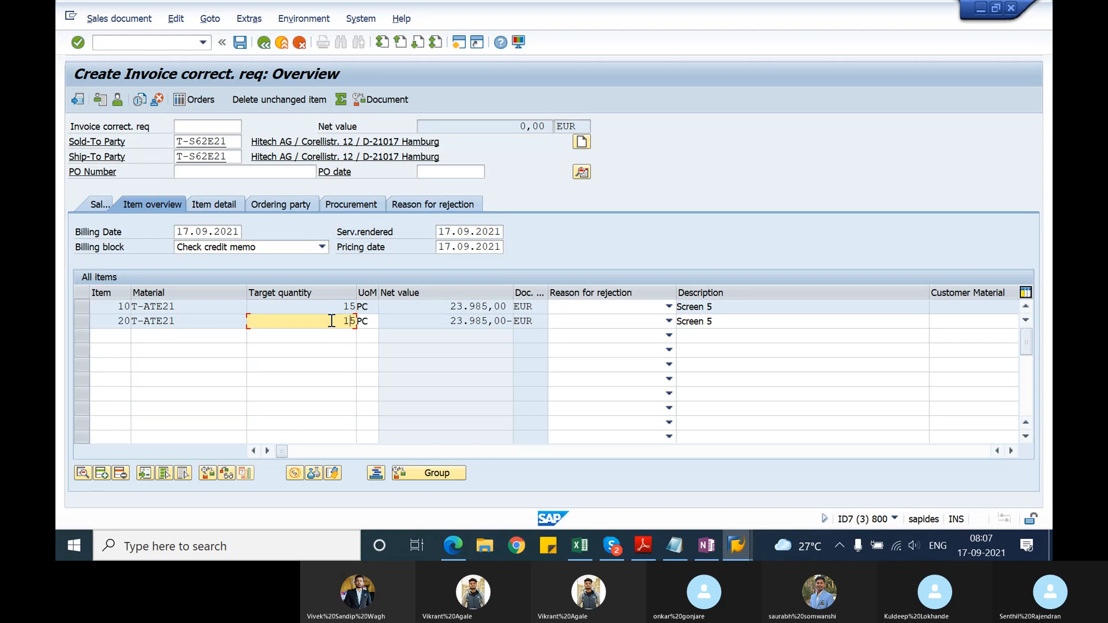
pyautogui.press('BackSpace')
pyautogui.press('BackSpace')
pyautogui.write('10')
pyautogui.press('Return')
pyautogui.press('Return')
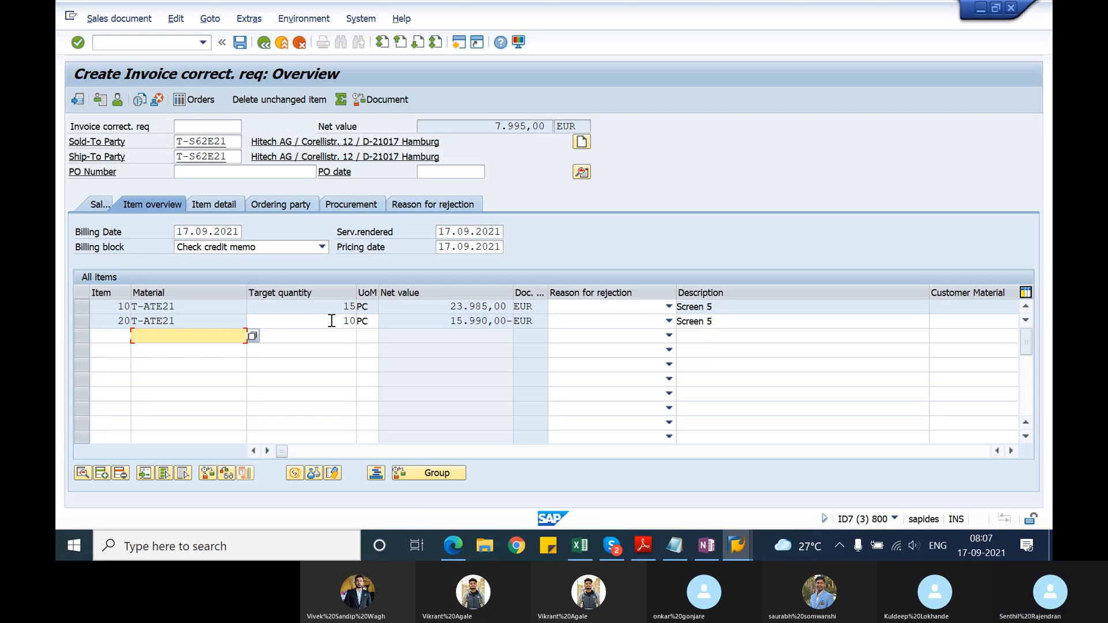
# Step: Set the target quantity of item 20 to 20 PC
pyautogui.click(84, 310)
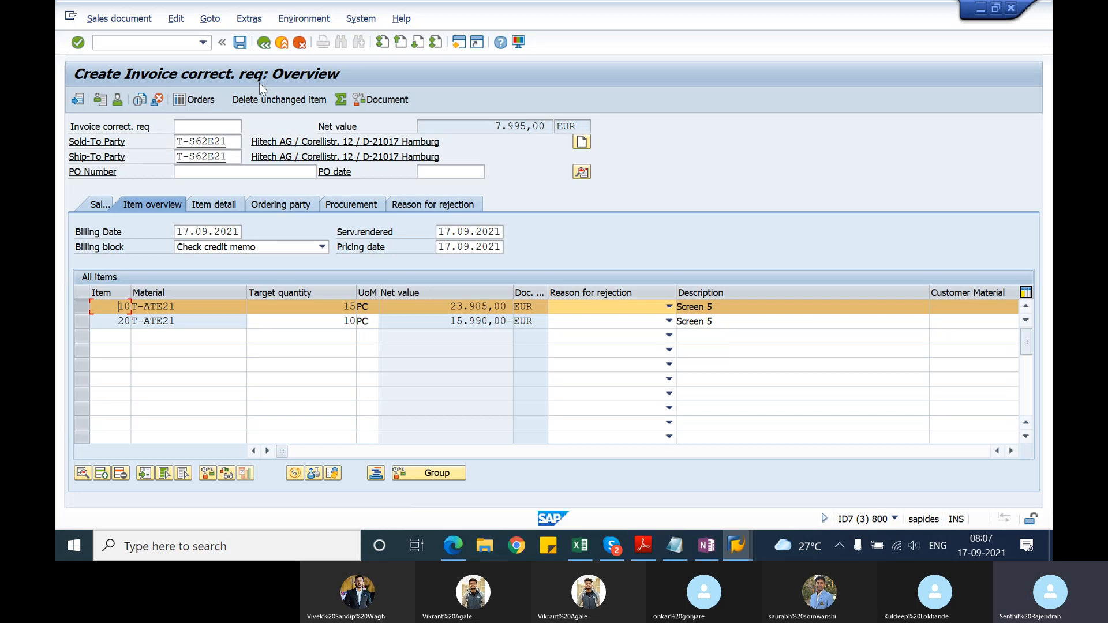
pyautogui.click(342, 321)
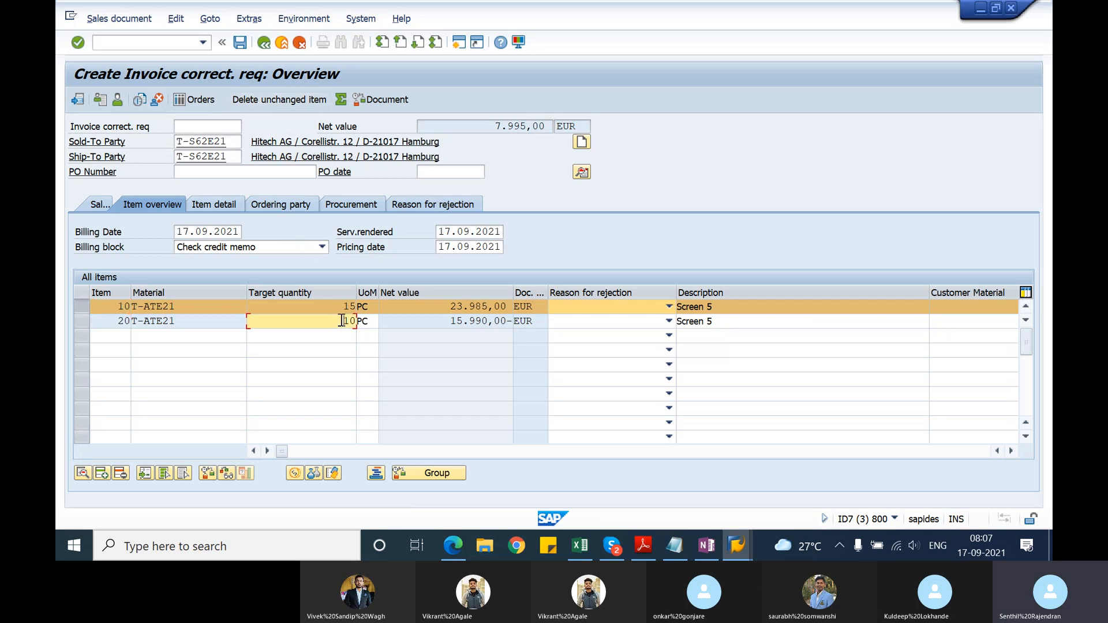
pyautogui.press('BackSpace')
pyautogui.press('BackSpace')
pyautogui.write('20')
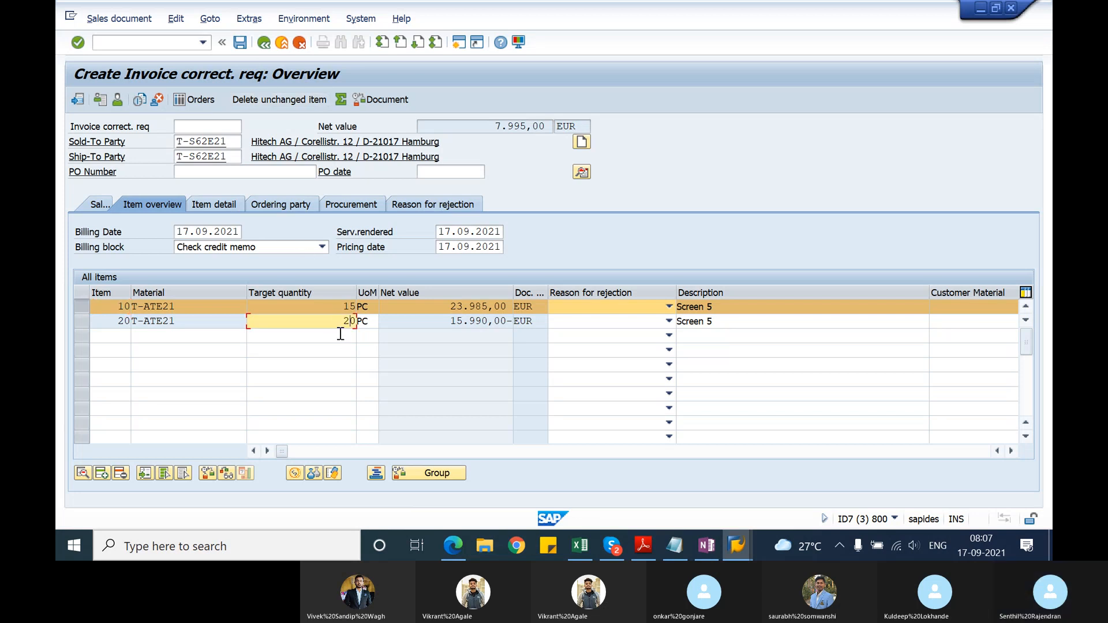
pyautogui.press('Return')
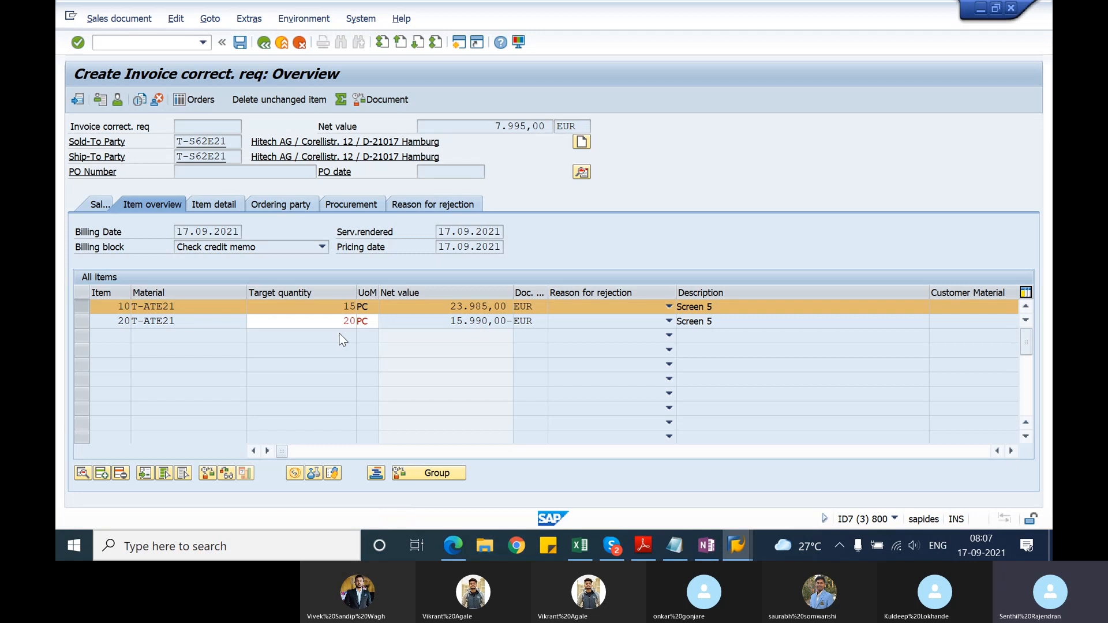
pyautogui.press('Return')
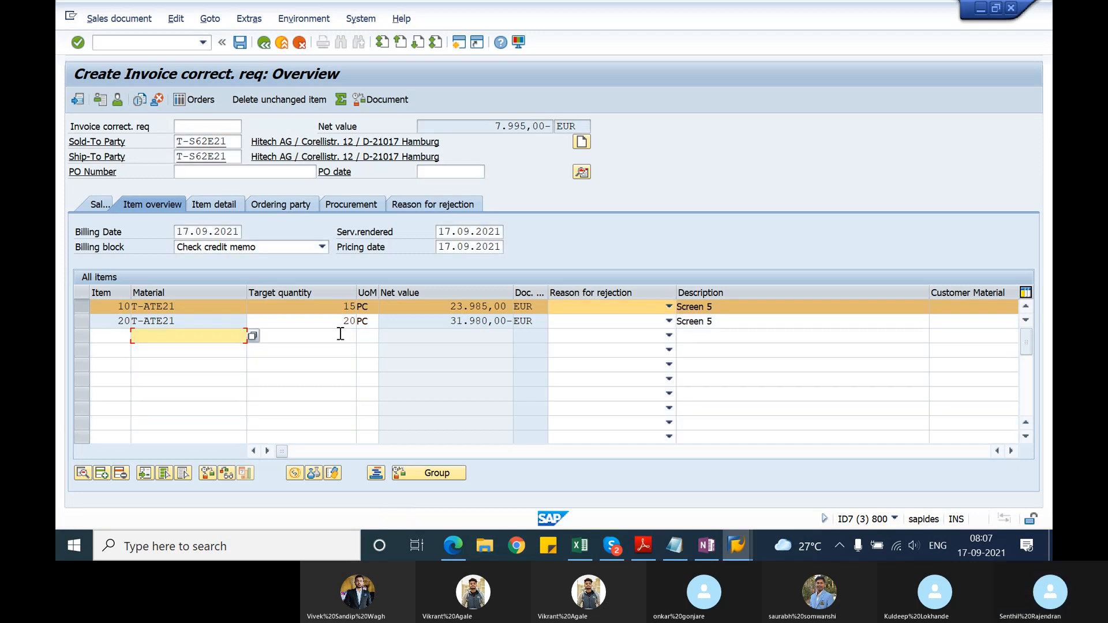
# Step: Try to delete the unchanged items from the invoice correction request, and exit it without saving
pyautogui.click(315, 100)
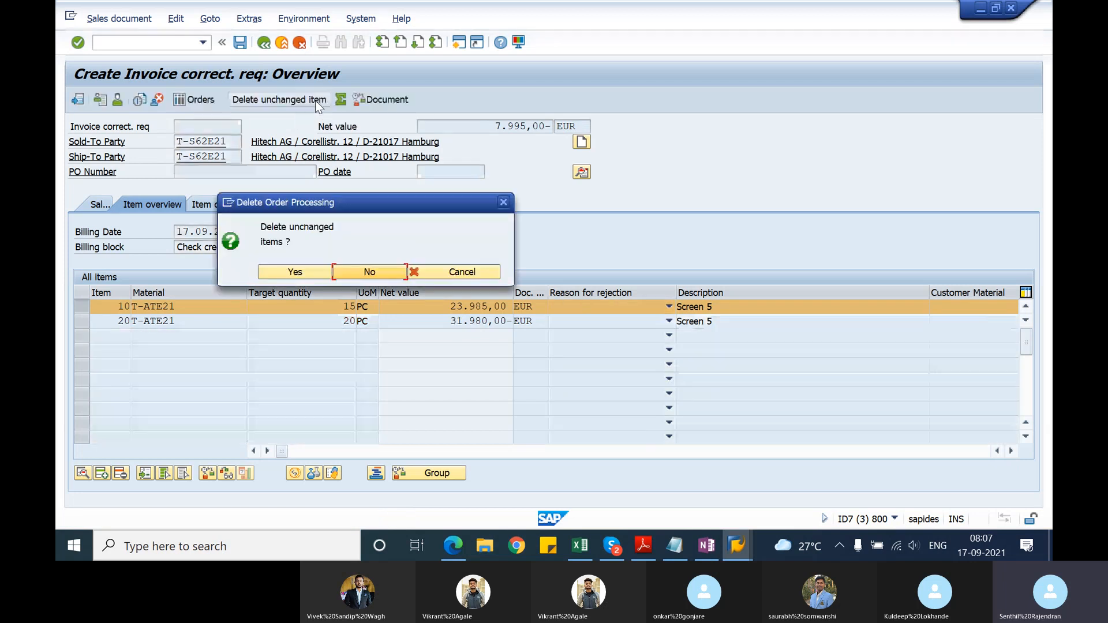
pyautogui.click(296, 271)
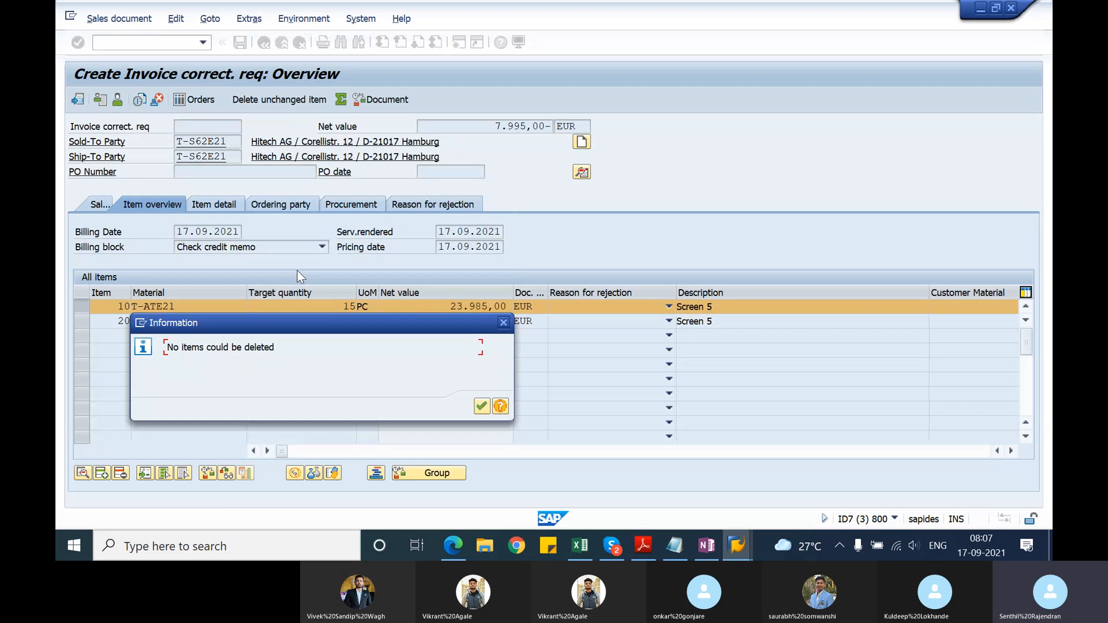
pyautogui.press('Return')
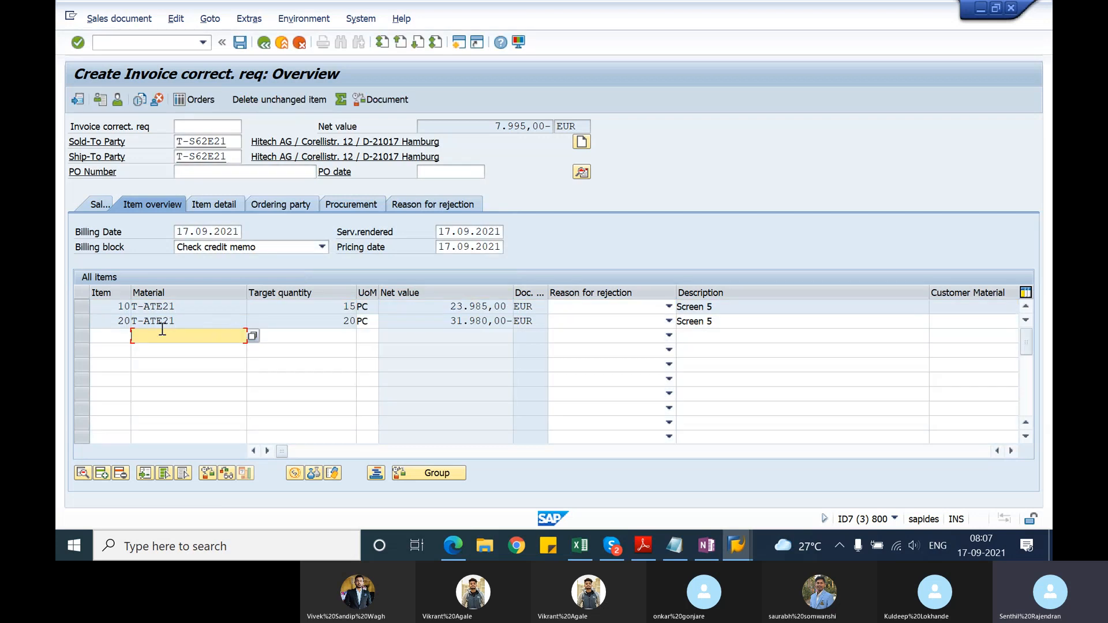
pyautogui.click(280, 103)
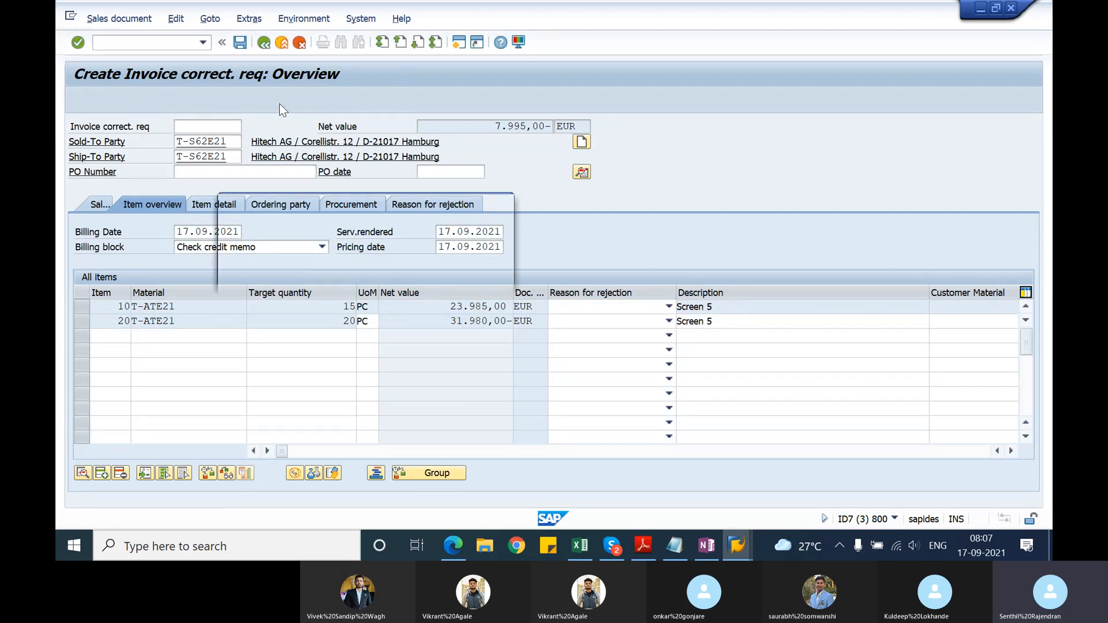
pyautogui.press('Return')
pyautogui.click(279, 103)
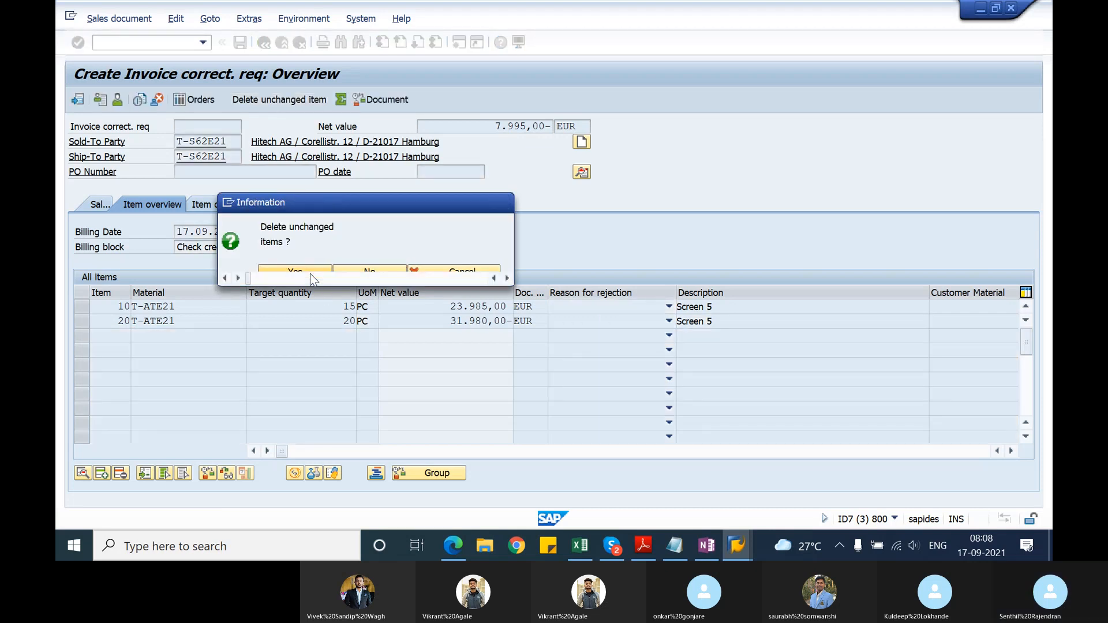
pyautogui.click(309, 274)
pyautogui.press('Return')
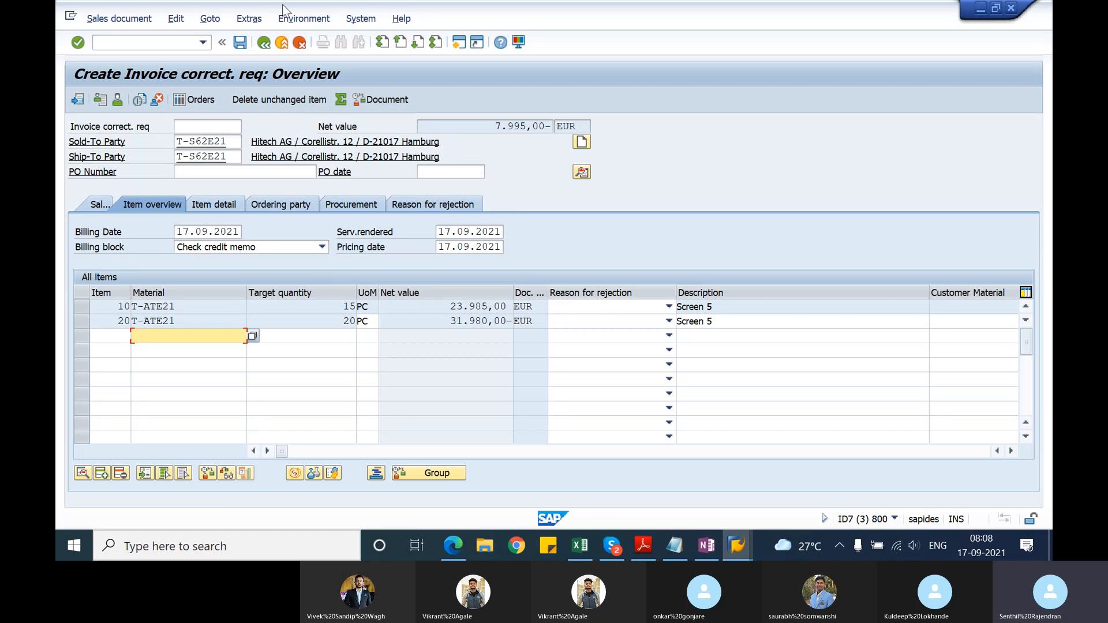
pyautogui.click(267, 43)
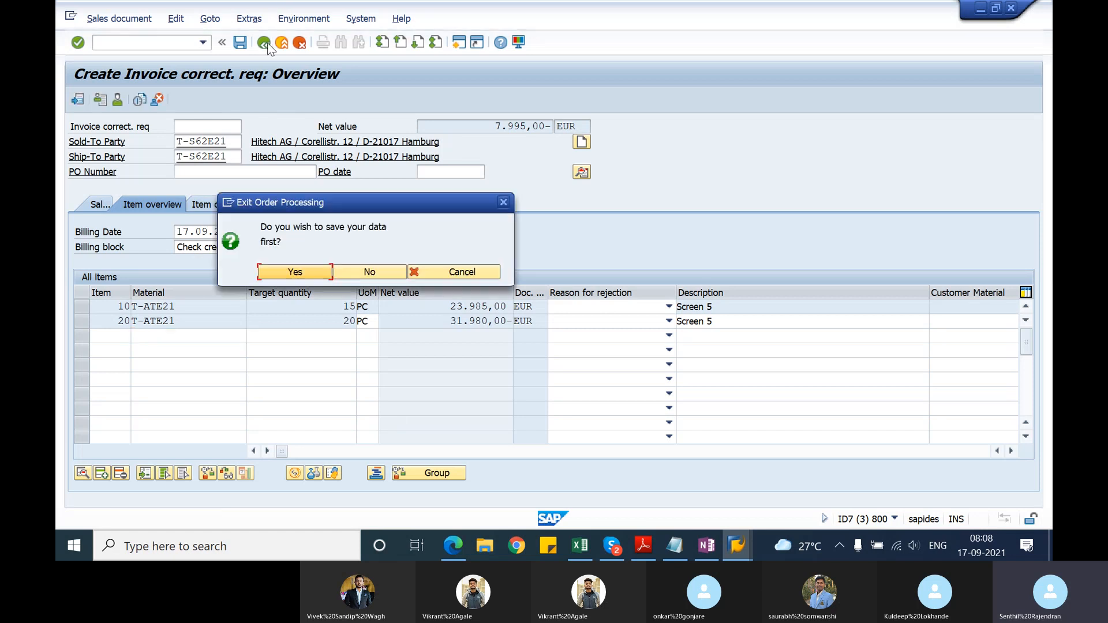
pyautogui.click(369, 271)
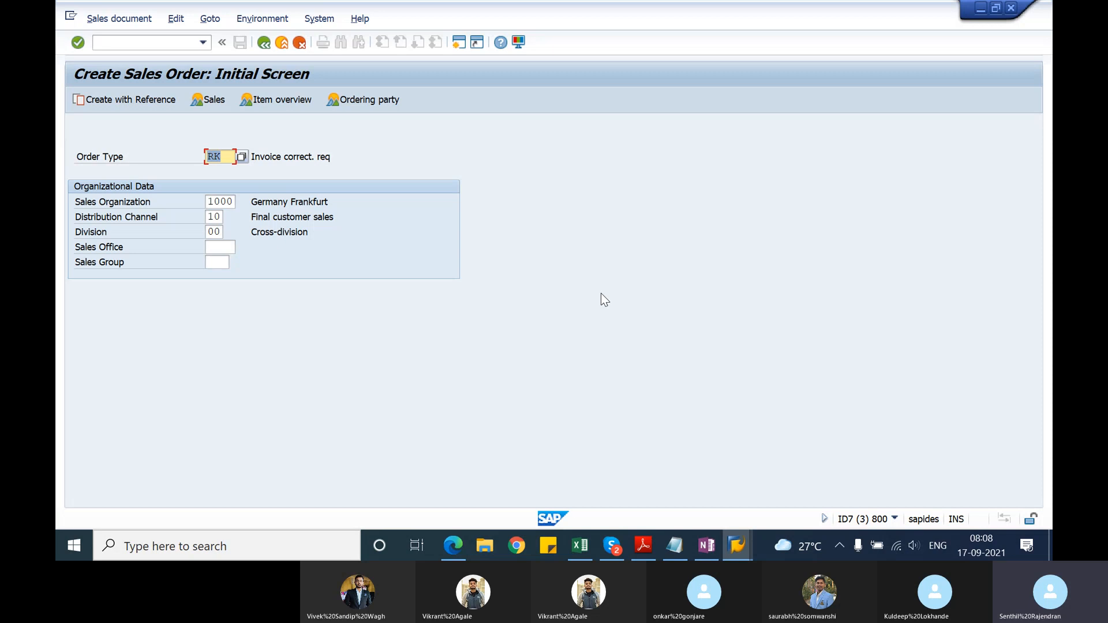
# Step: Start transaction VOV8 and open the details of sales document type RK
pyautogui.click(169, 47)
pyautogui.write('/nv')
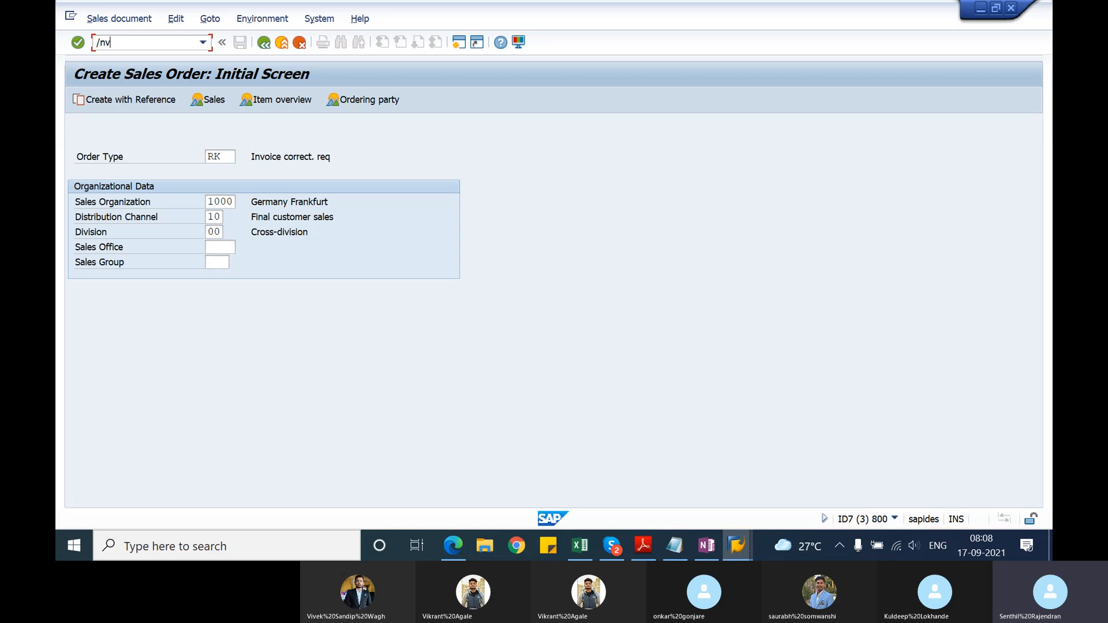
pyautogui.write('ov8')
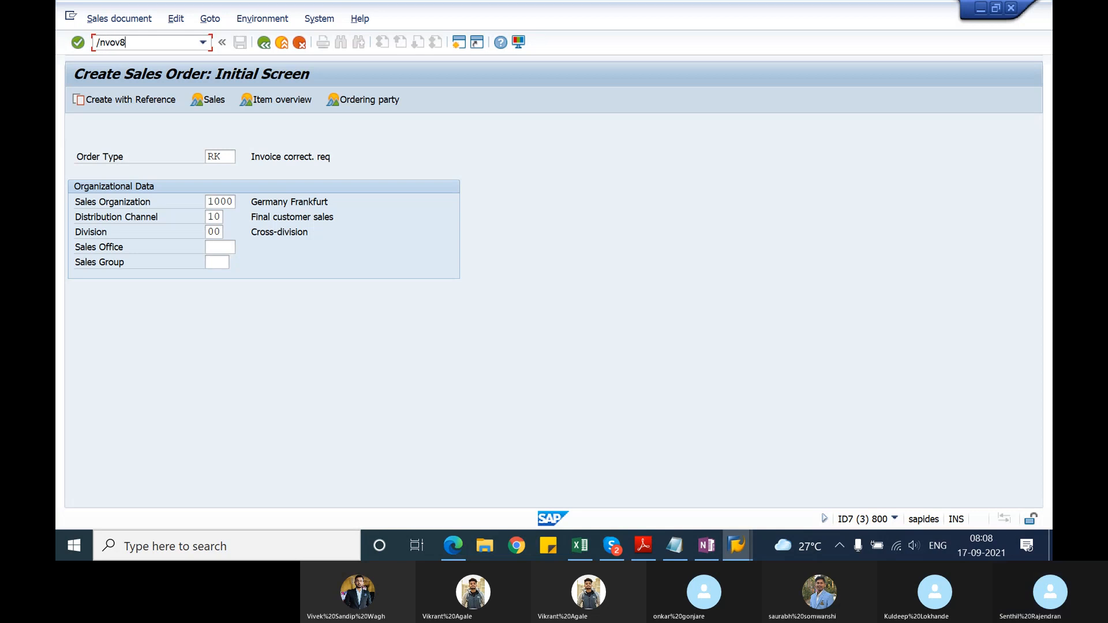
pyautogui.press('Return')
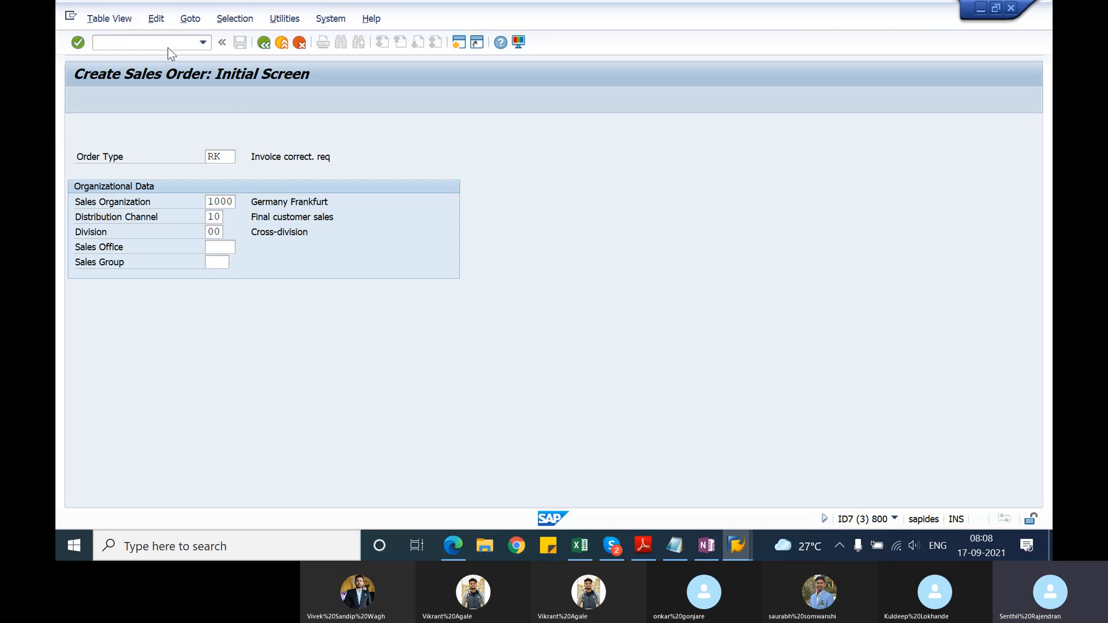
pyautogui.click(193, 488)
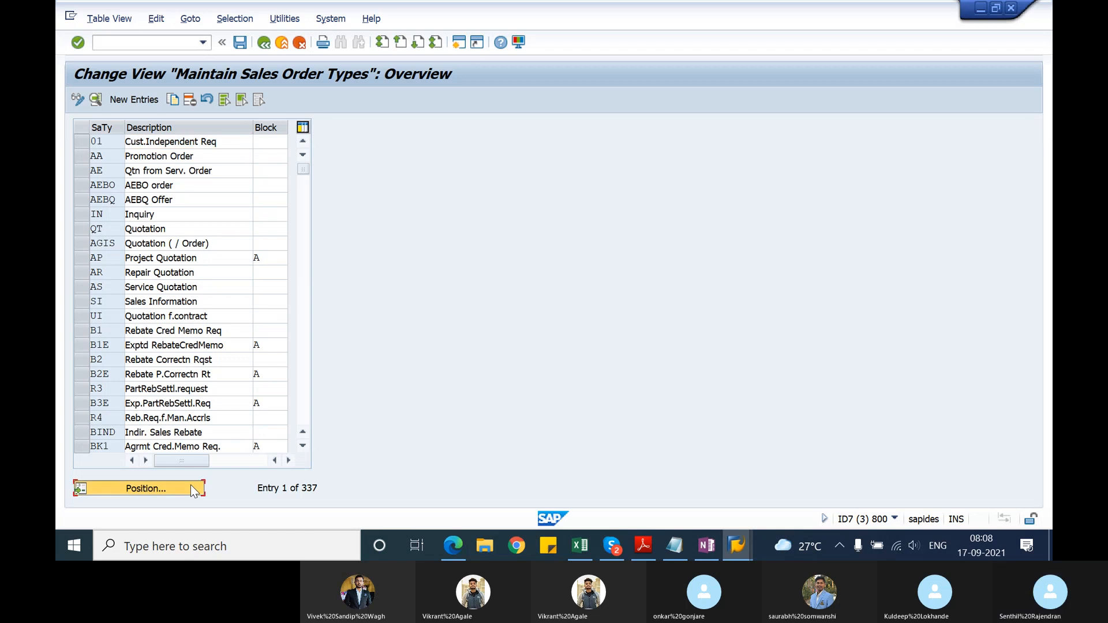
pyautogui.write('or')
pyautogui.press('Return')
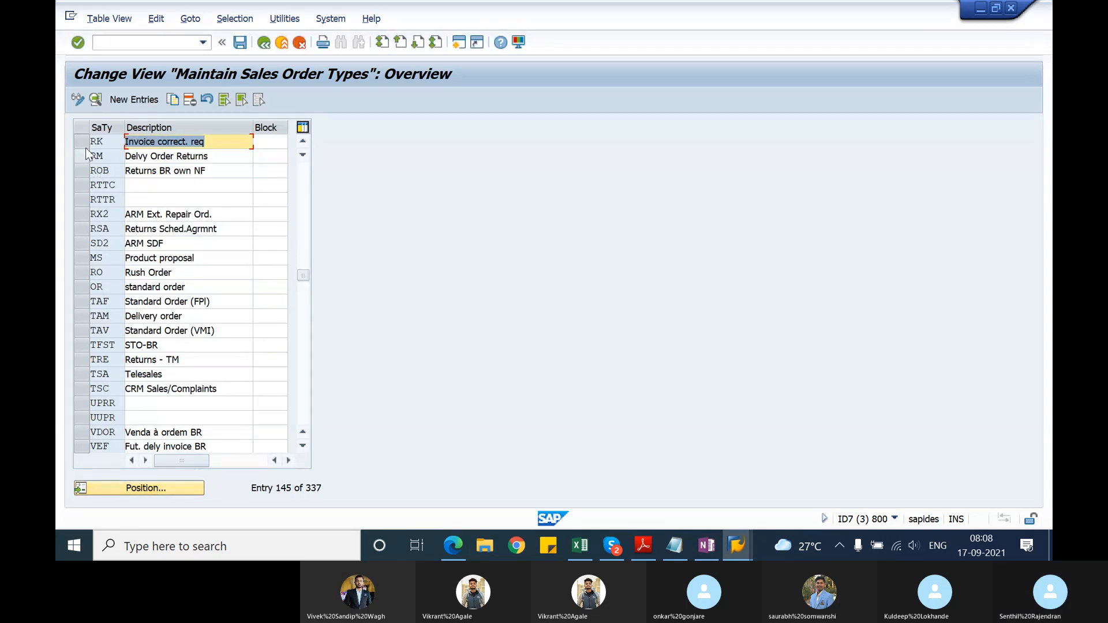
pyautogui.click(96, 99)
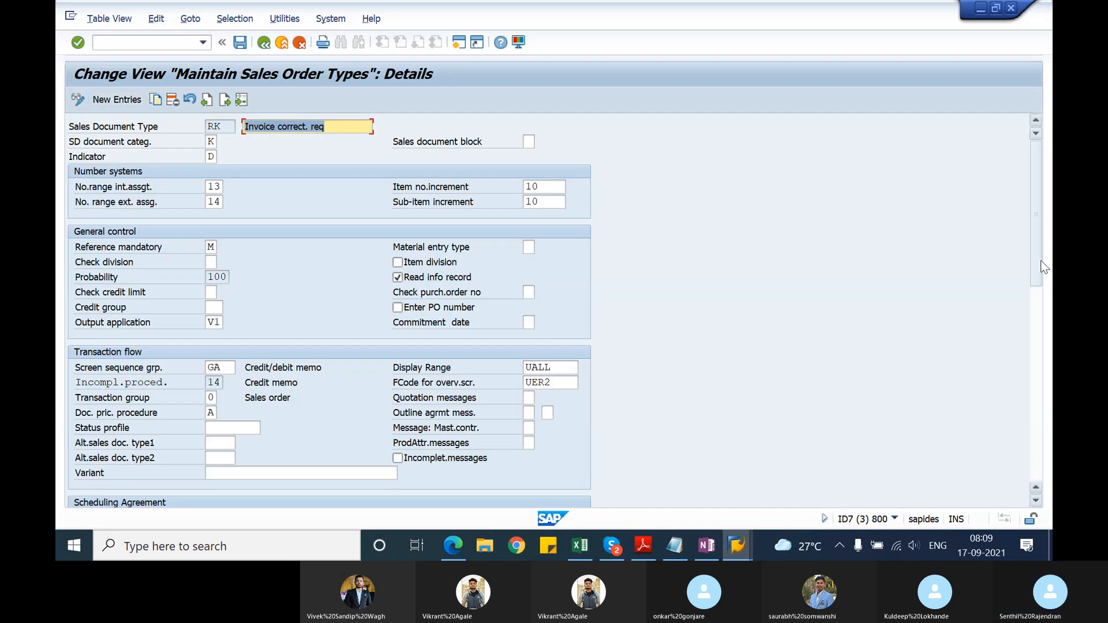
# Step: Look up the order-related billing type in the Billing section of the RK sales document type
pyautogui.moveTo(1036, 261); pyautogui.dragTo(1051, 382)
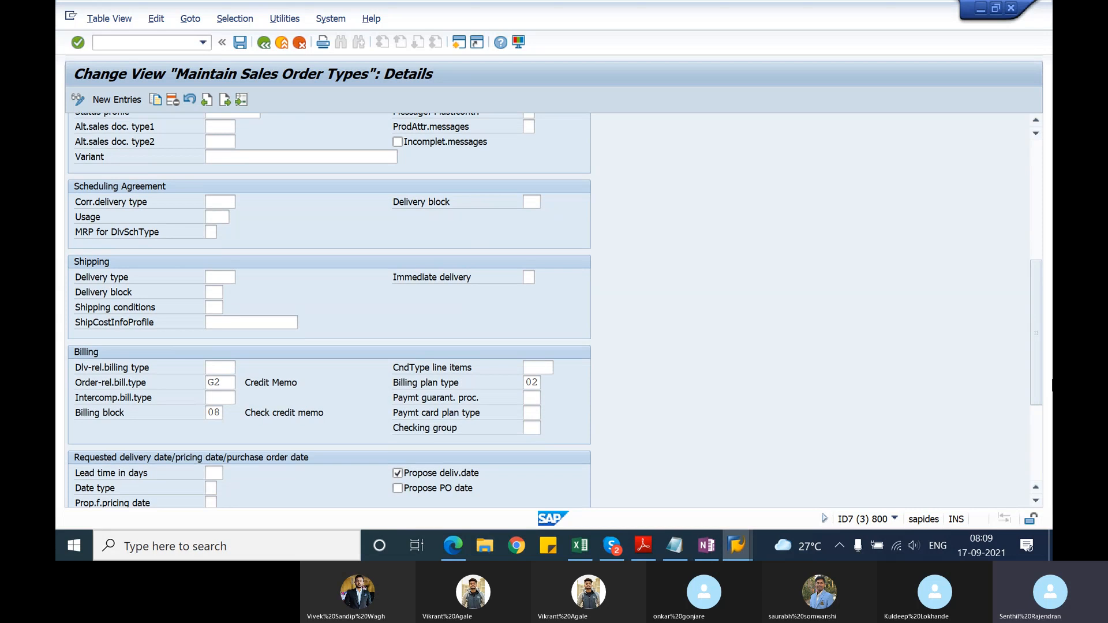
pyautogui.click(216, 384)
pyautogui.click(313, 382)
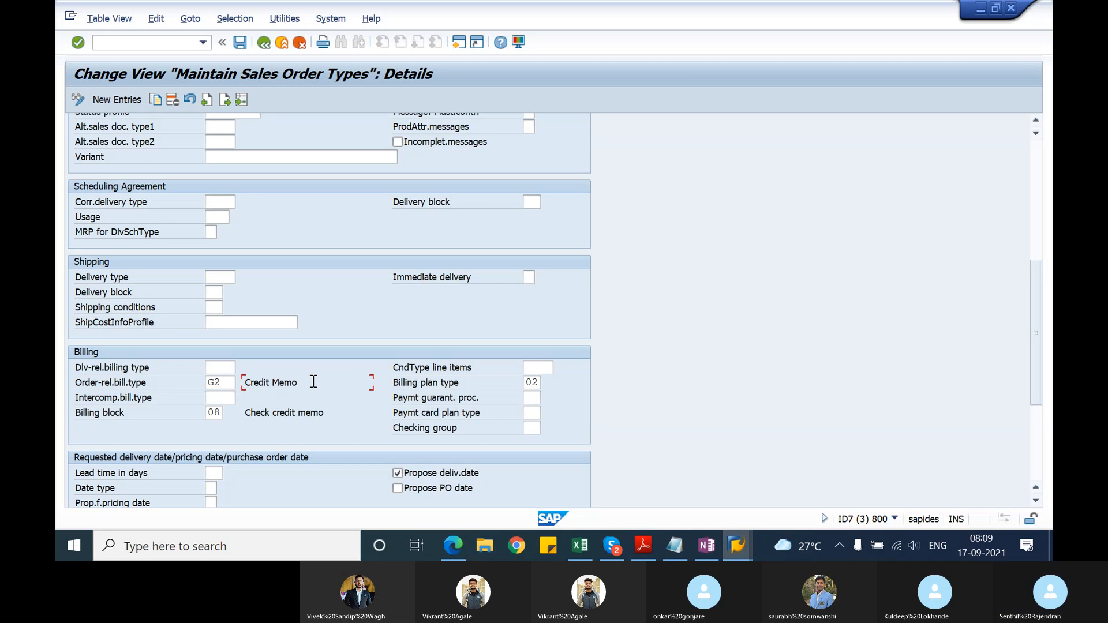
# Step: Display the billing items of the credit memo in the other session, and return to the RK order type details
pyautogui.click(744, 539)
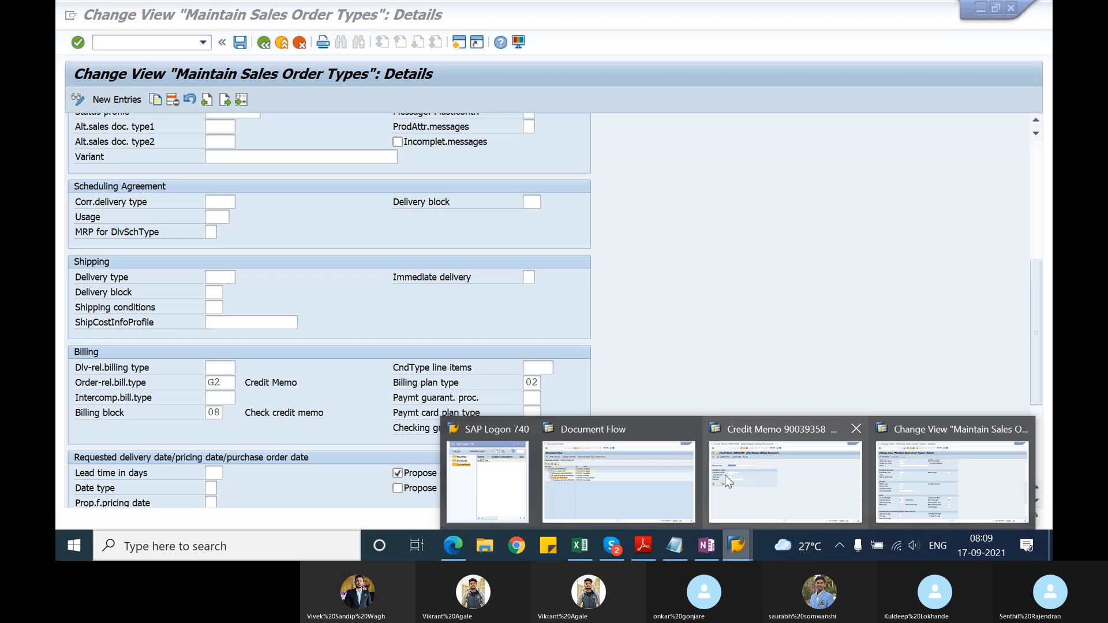
pyautogui.click(761, 495)
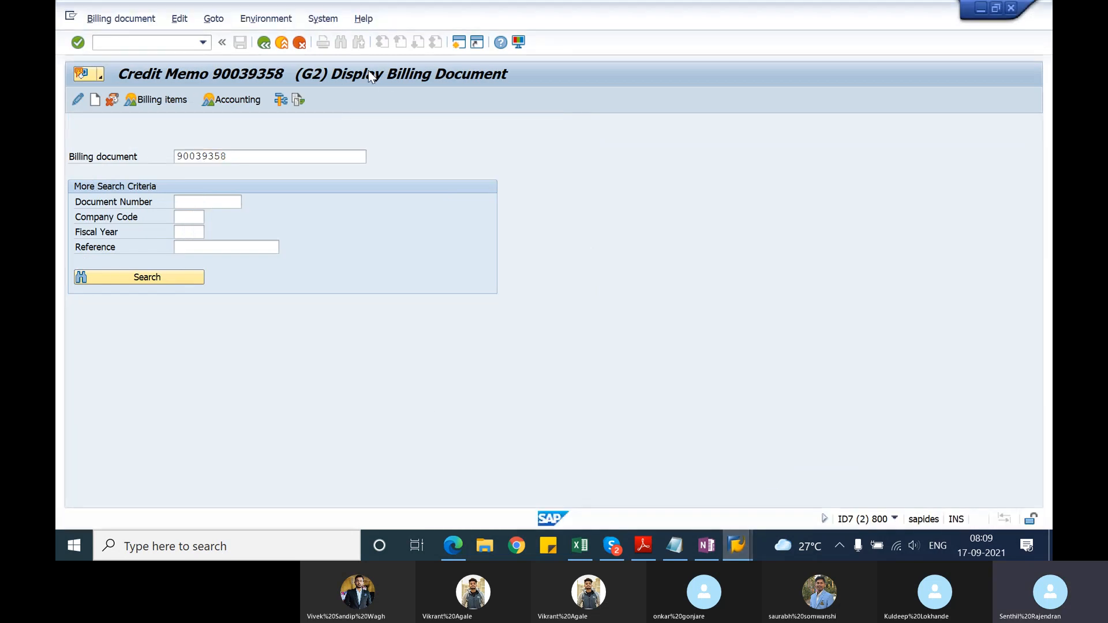
pyautogui.press('Return')
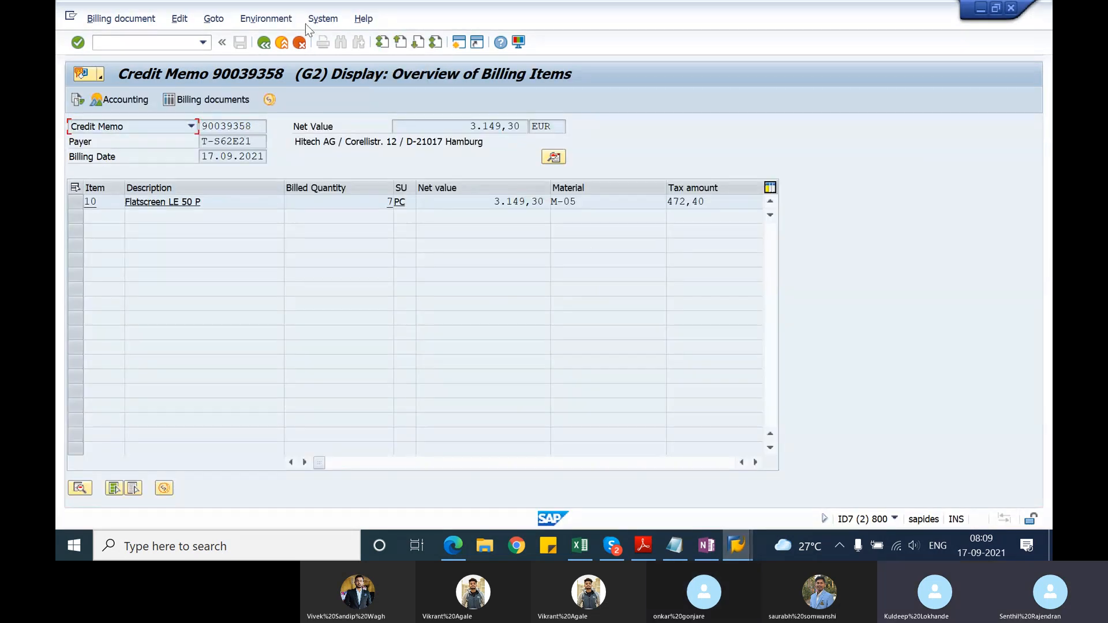
pyautogui.click(264, 42)
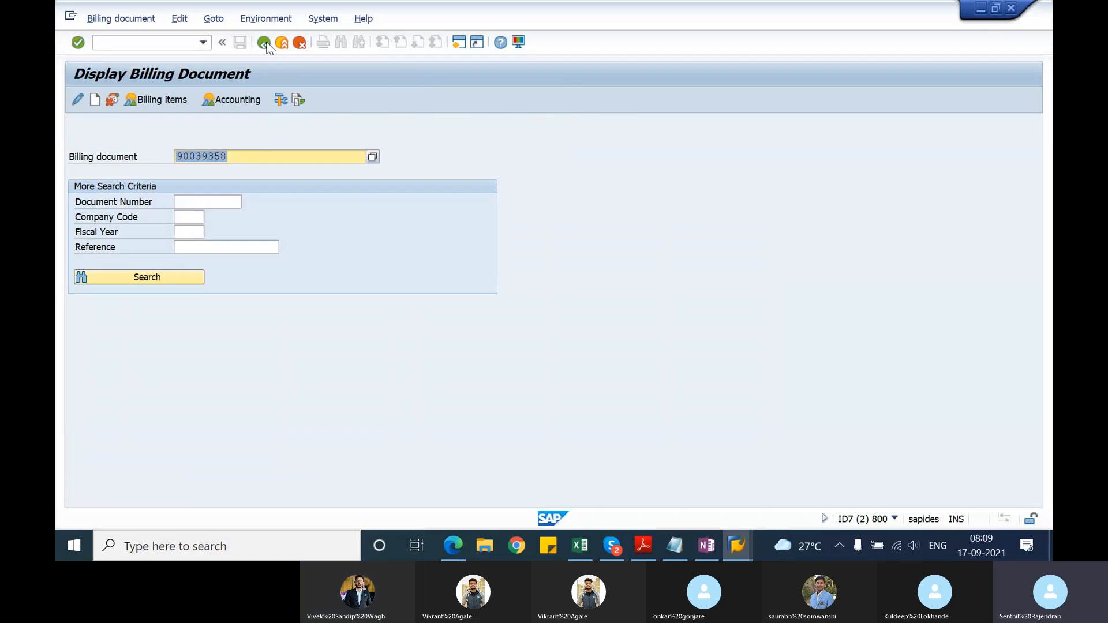
pyautogui.hotkey('alt', 'Tab')
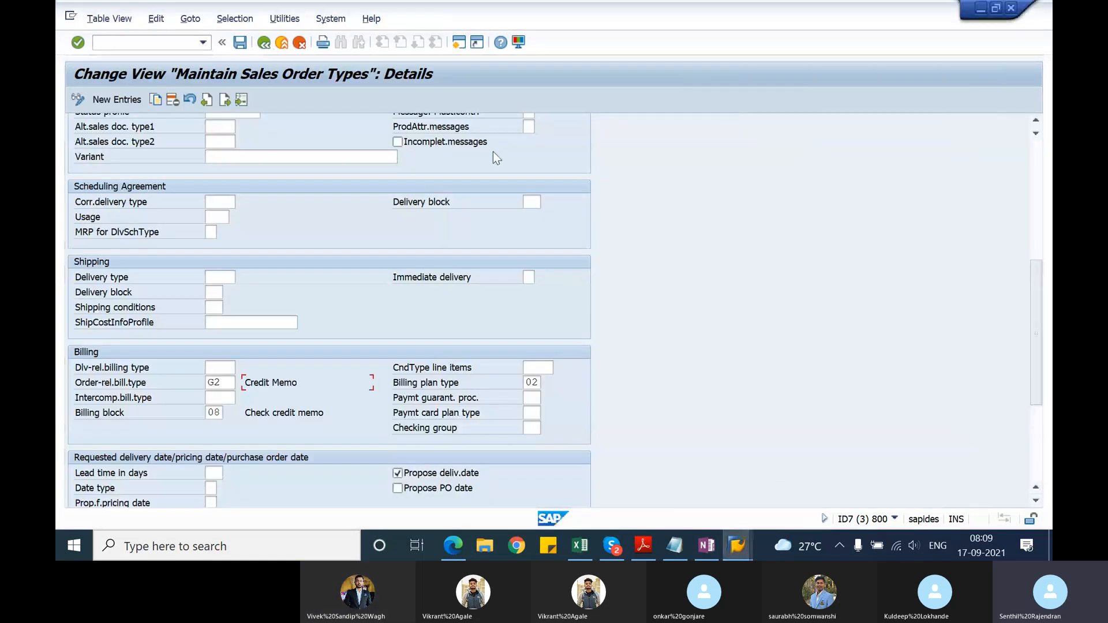
# Step: Review the RK type's general control, transaction flow and billing settings, including its document type code and order-related billing type
pyautogui.moveTo(1035, 295); pyautogui.dragTo(1048, 168)
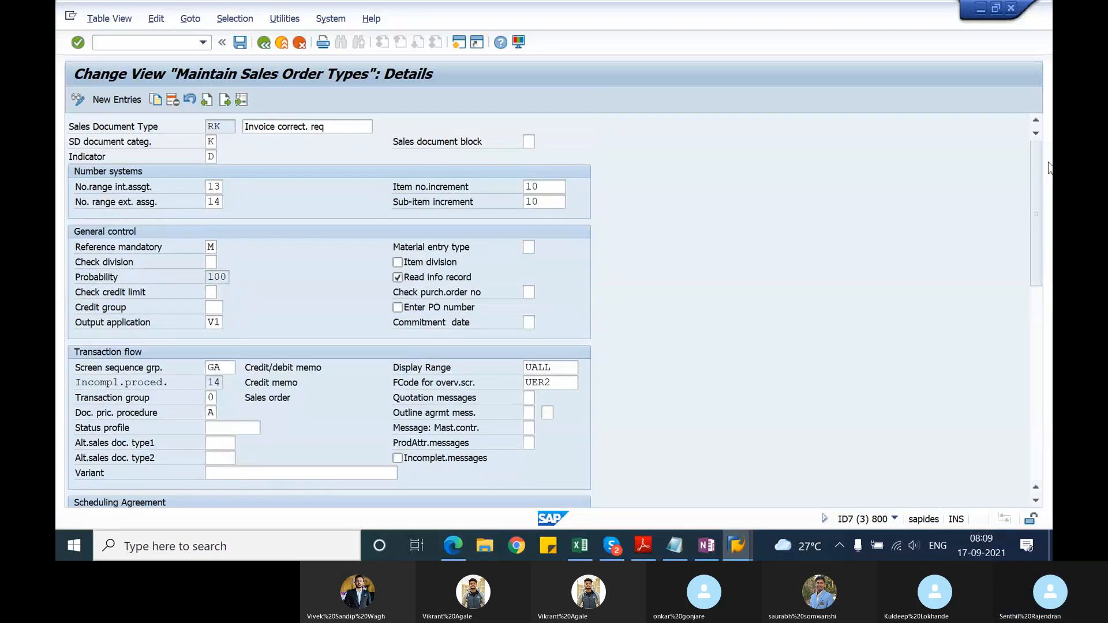
pyautogui.moveTo(1034, 164); pyautogui.dragTo(1034, 234)
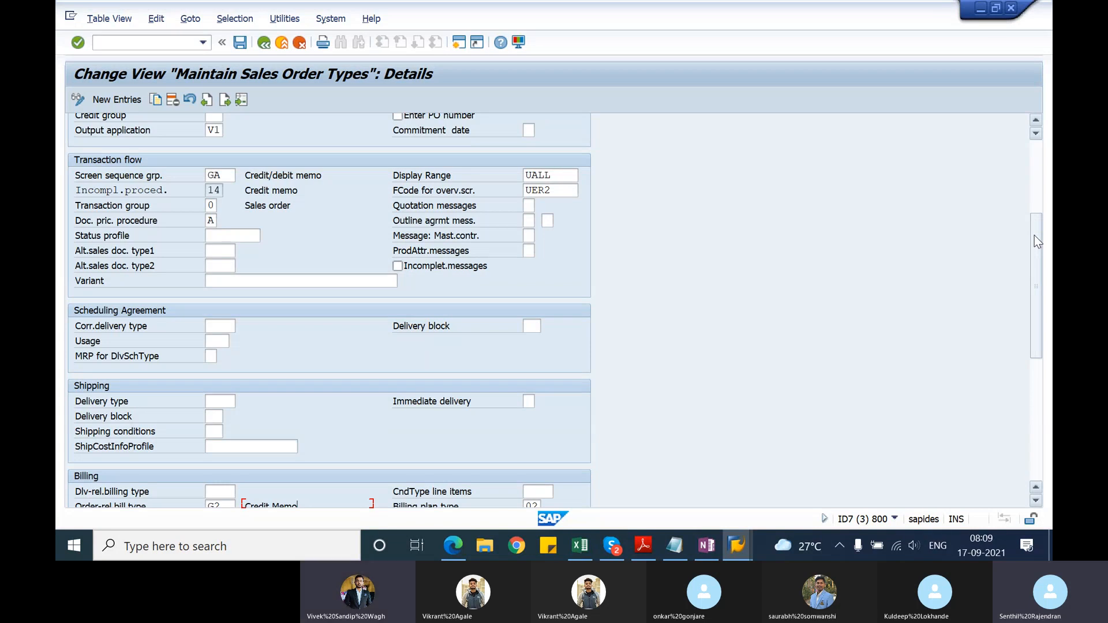
pyautogui.moveTo(1034, 235); pyautogui.dragTo(1035, 153)
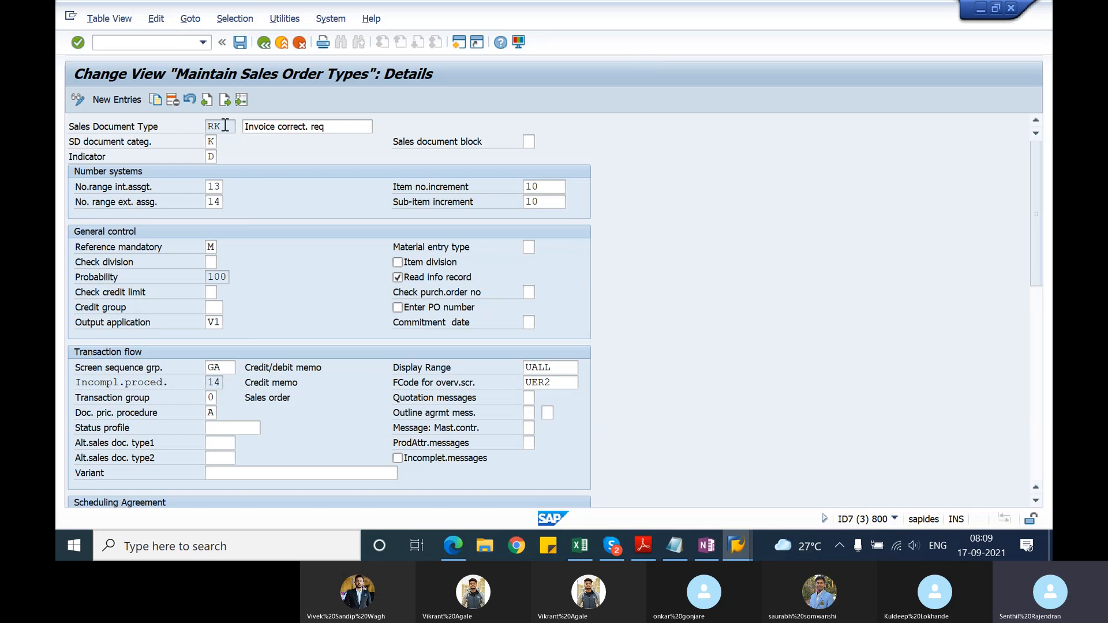
pyautogui.doubleClick(207, 126)
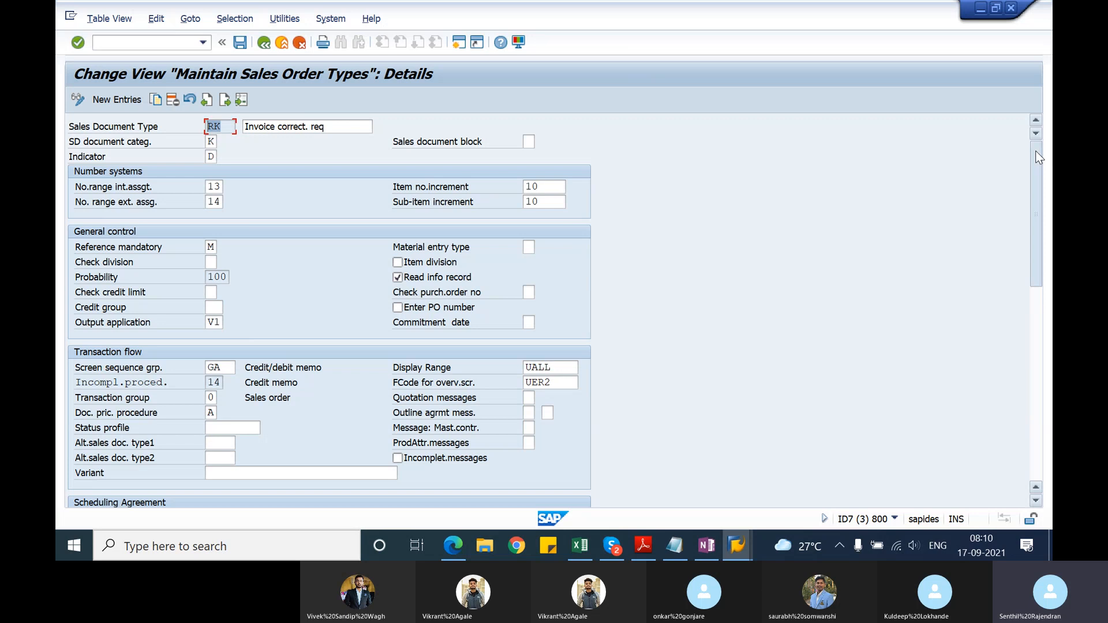
pyautogui.moveTo(1036, 153); pyautogui.dragTo(1043, 311)
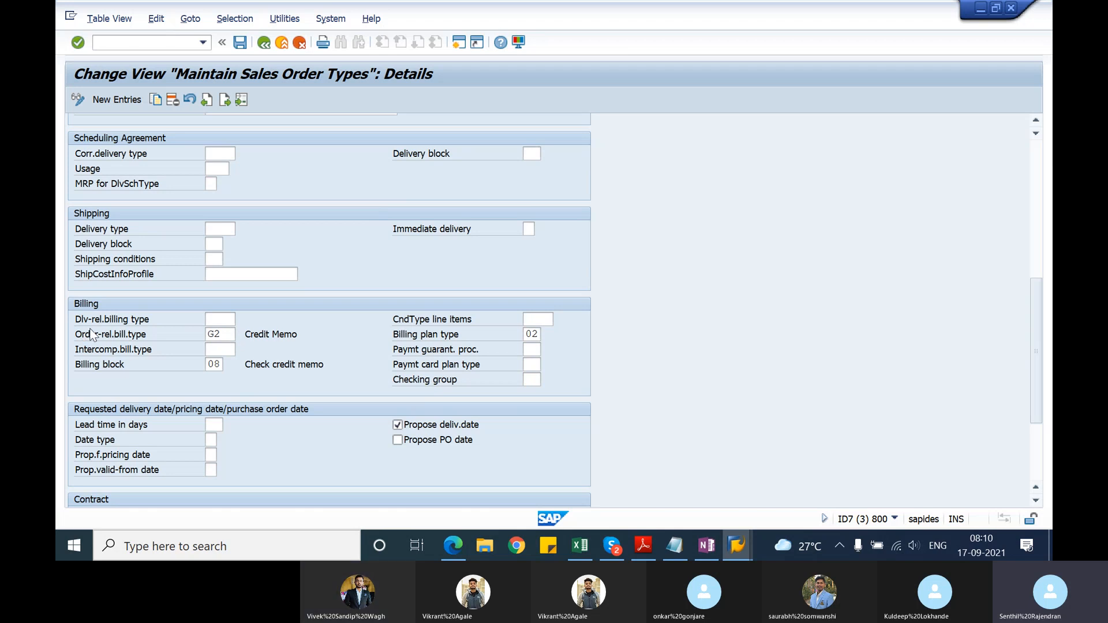
pyautogui.click(227, 336)
pyautogui.moveTo(298, 334); pyautogui.dragTo(243, 333)
pyautogui.click(226, 337)
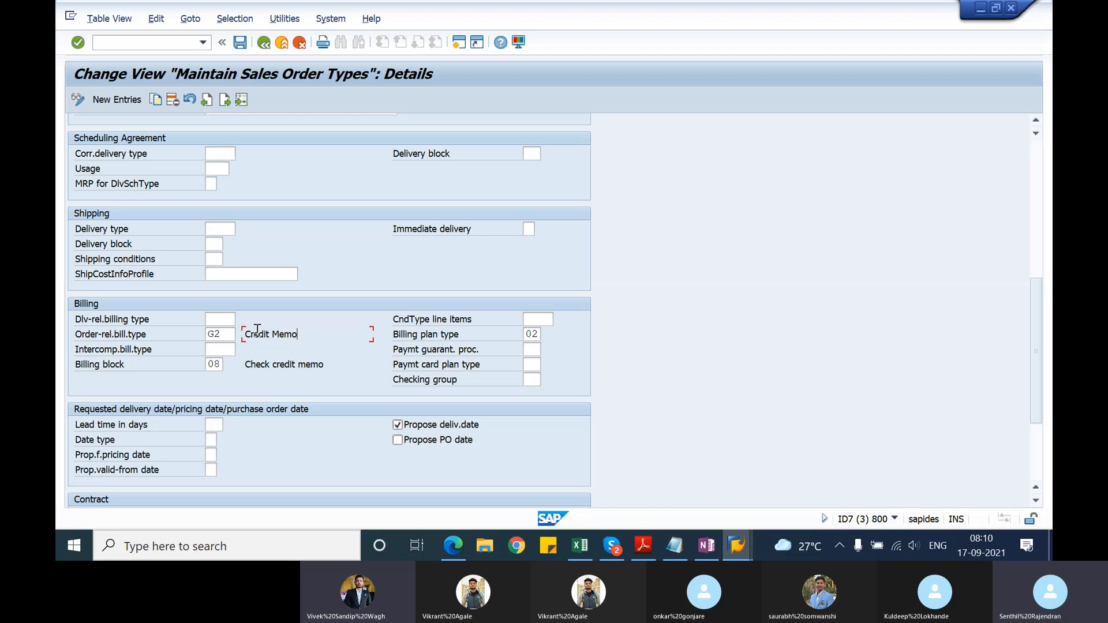
pyautogui.click(228, 334)
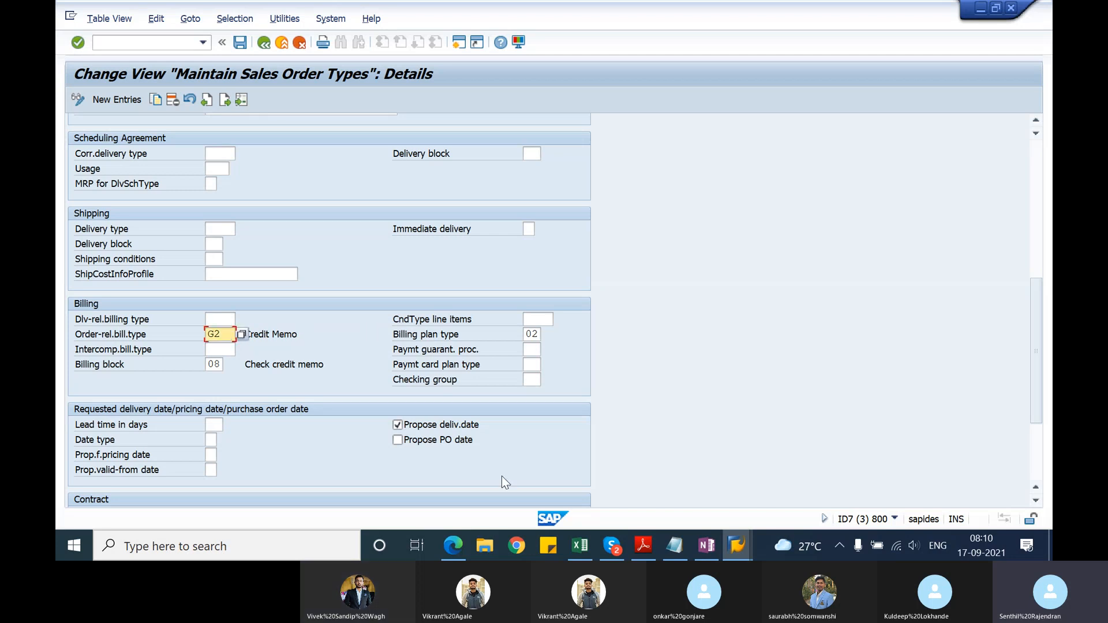
# Step: Switch to the session with the document flow of the standard order
pyautogui.click(736, 544)
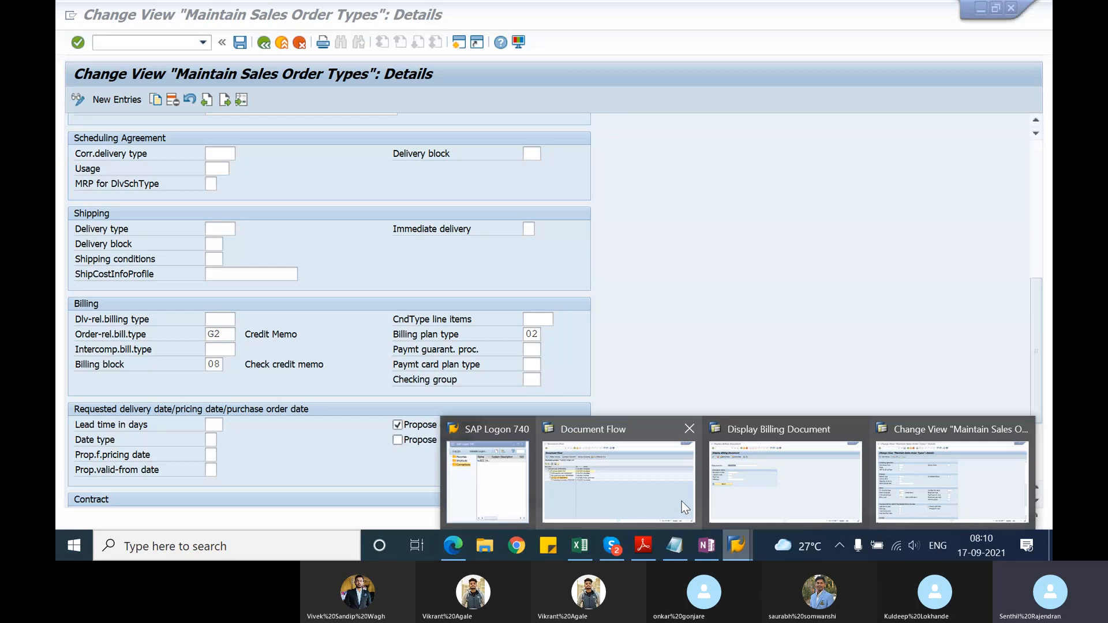
pyautogui.click(640, 493)
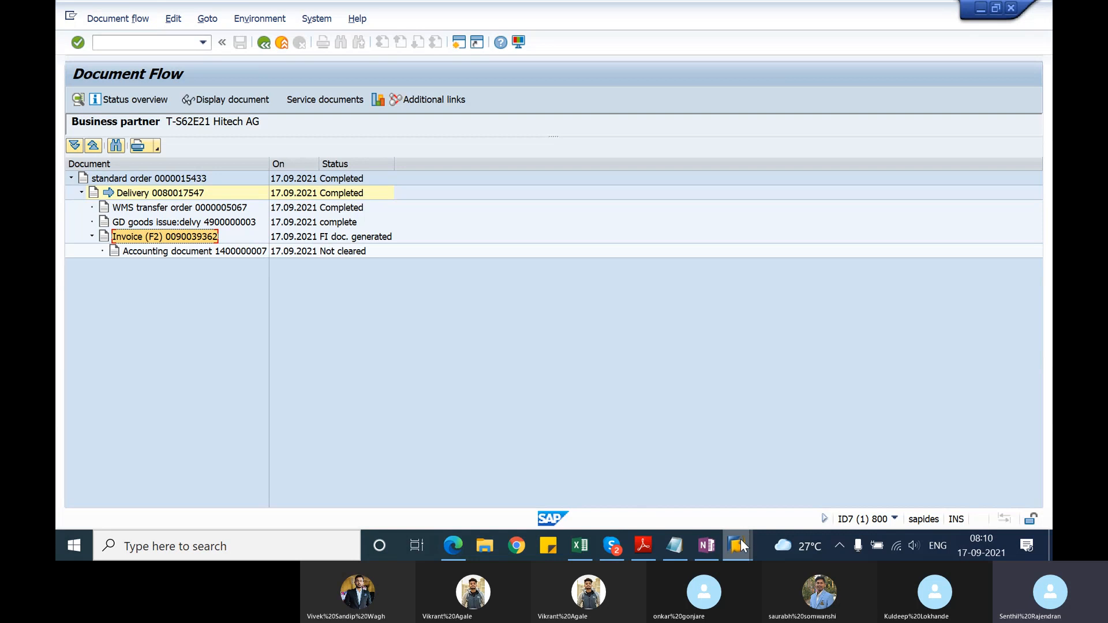
# Step: Display the invoice correction's credit memo in the Display Billing Document session, using the billing document number copied from the Notepad notes
pyautogui.moveTo(740, 539)
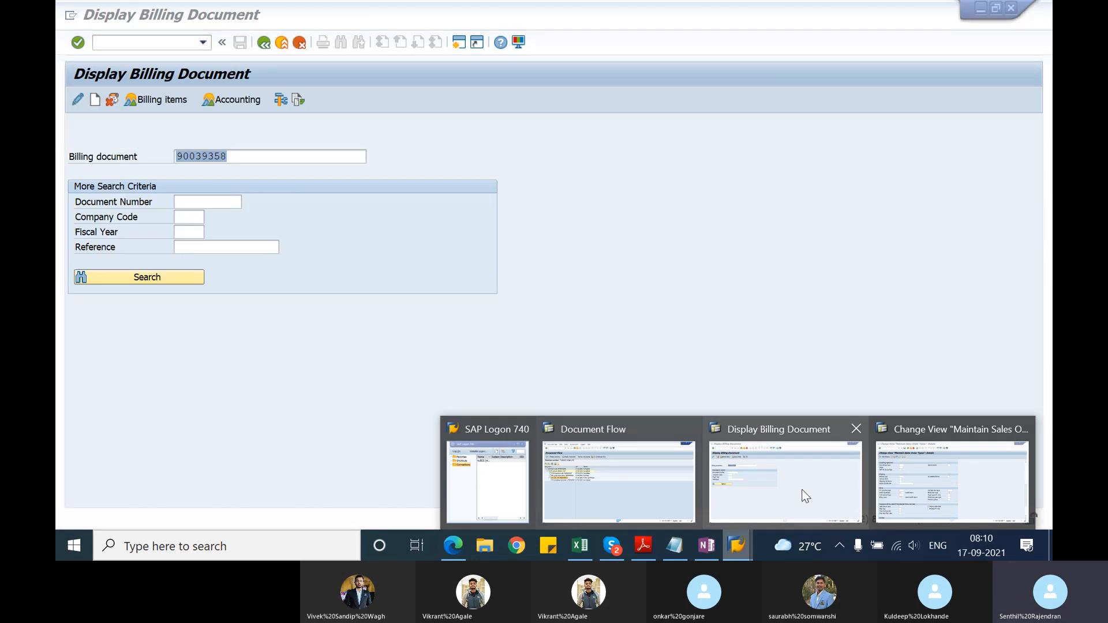
pyautogui.click(803, 495)
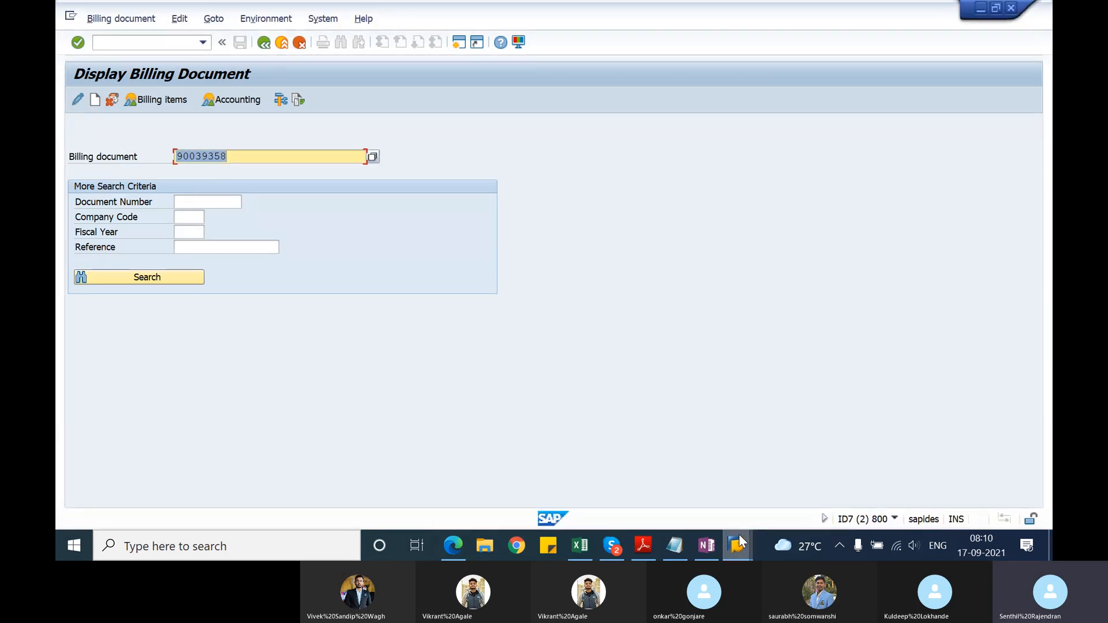
pyautogui.click(673, 543)
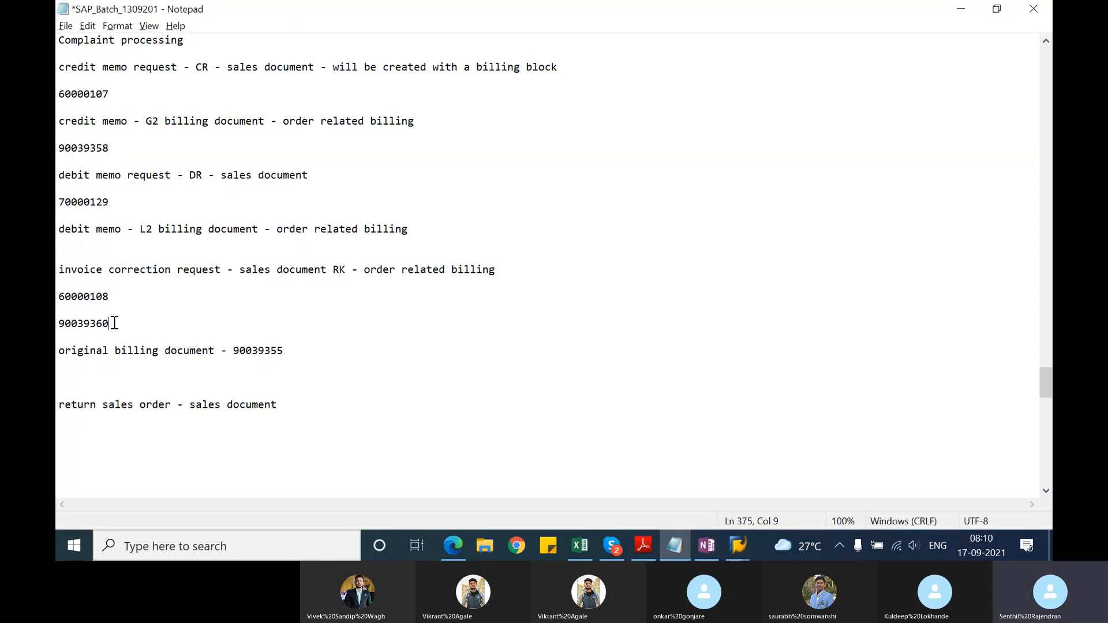
pyautogui.moveTo(115, 323); pyautogui.dragTo(61, 326)
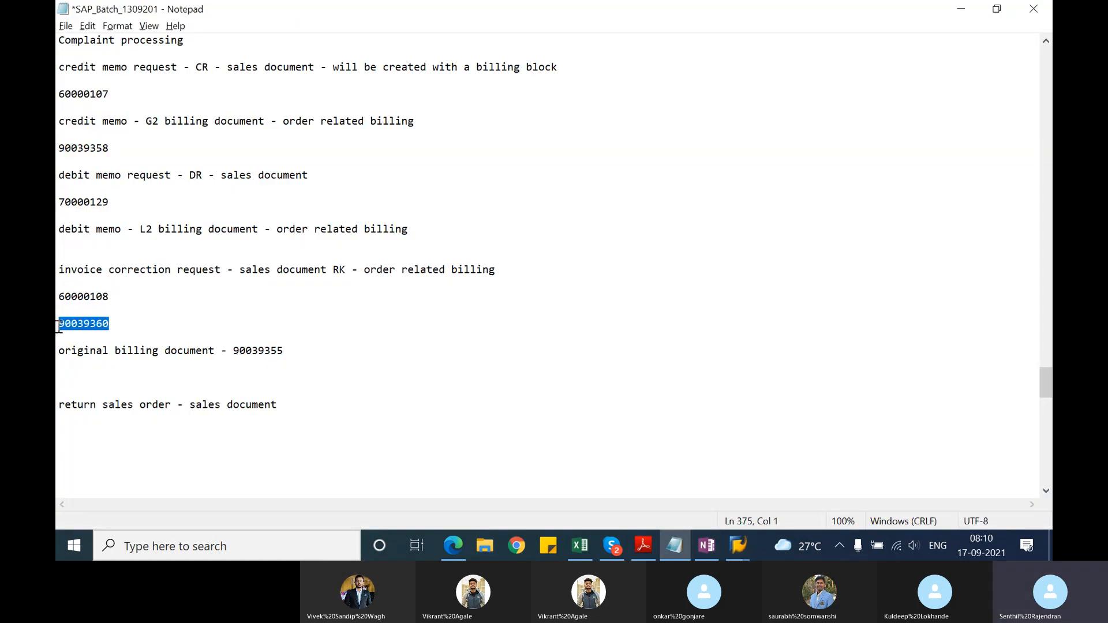
pyautogui.hotkey('ctrl', 'c')
pyautogui.hotkey('alt', 'Tab')
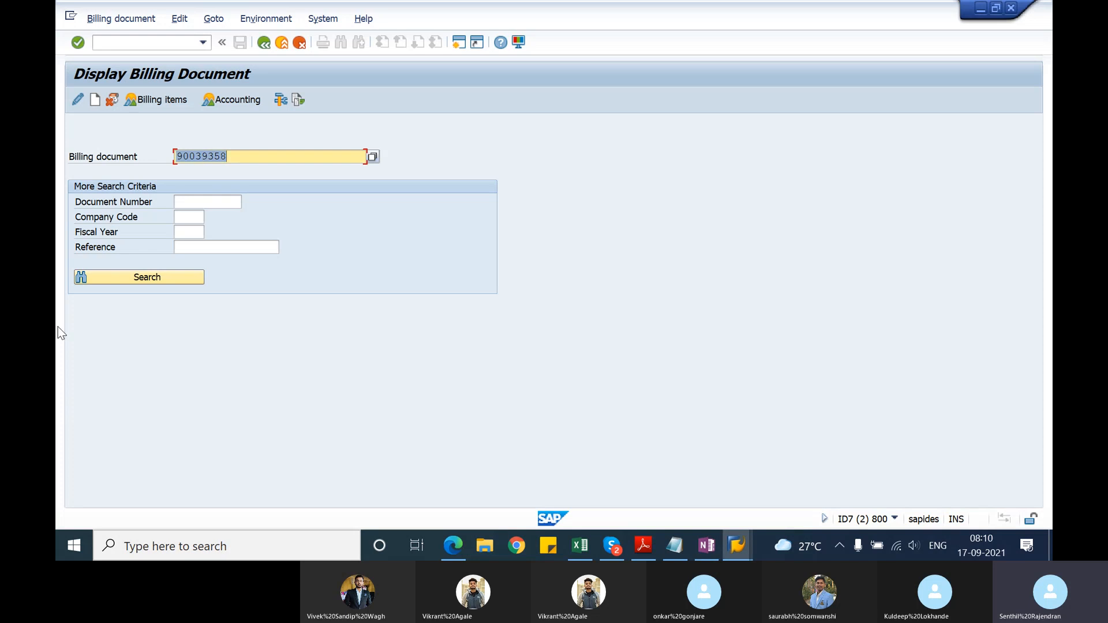
pyautogui.hotkey('ctrl', 'v')
pyautogui.press('Return')
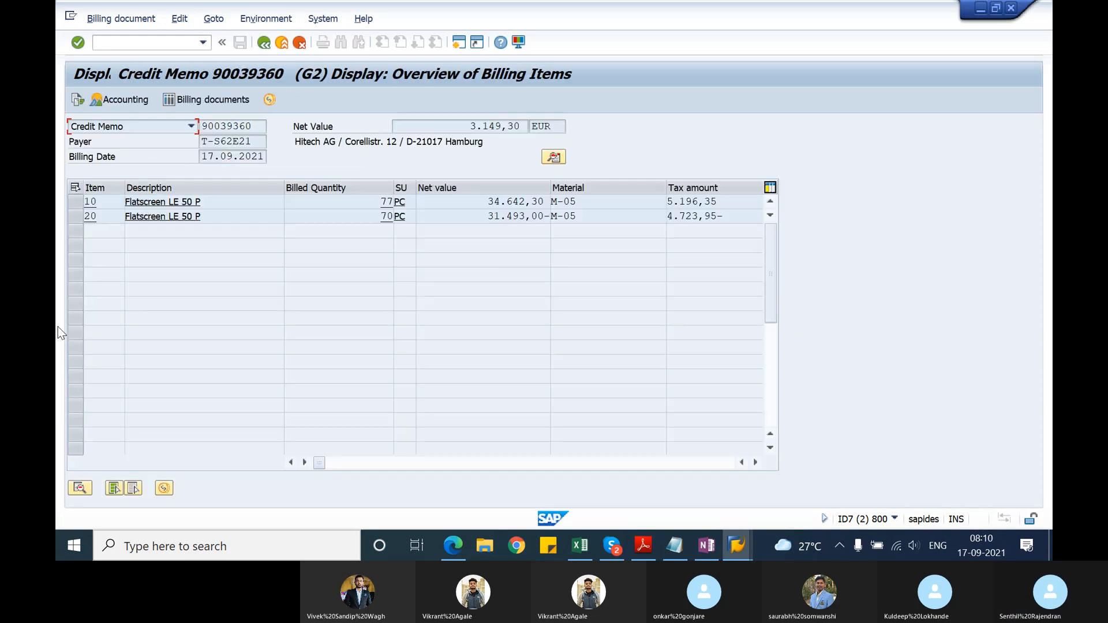
# Step: Check the billed quantities of both credit memo items and open the related accounting document
pyautogui.click(383, 202)
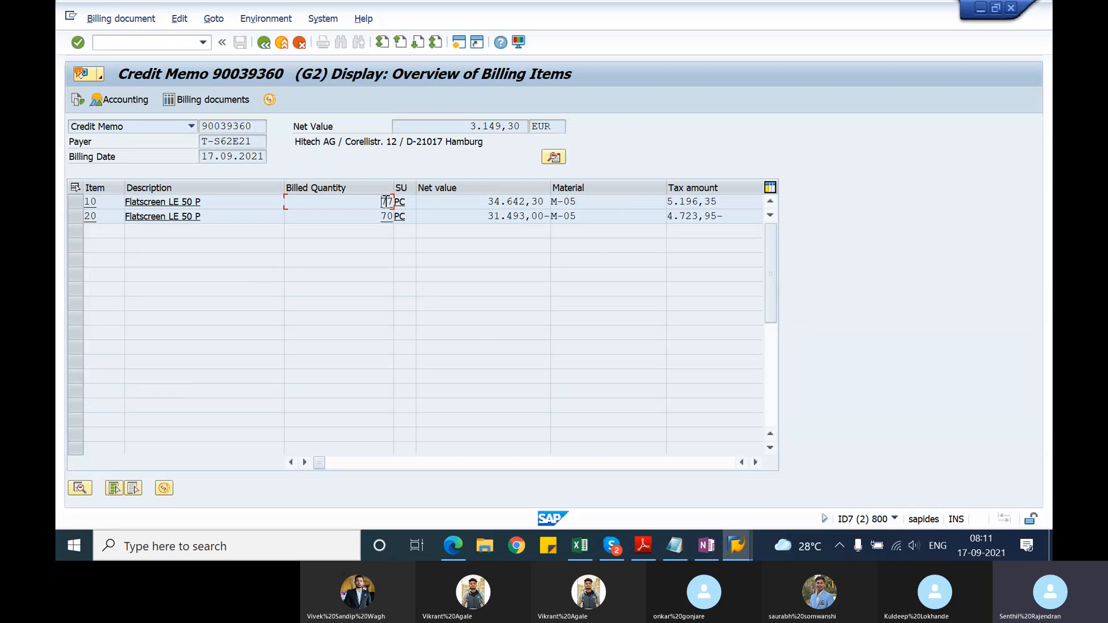
pyautogui.moveTo(382, 202)
pyautogui.mouseDown()
pyautogui.moveTo(395, 201)
pyautogui.moveTo(383, 216)
pyautogui.moveTo(395, 218)
pyautogui.mouseUp()
pyautogui.click(132, 99)
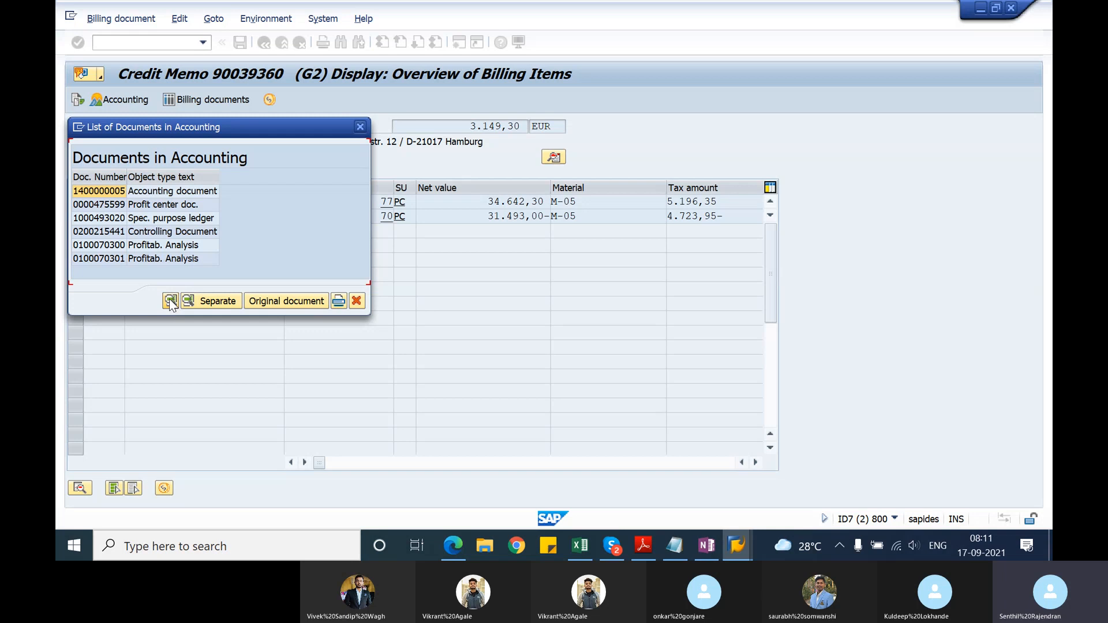
pyautogui.click(124, 192)
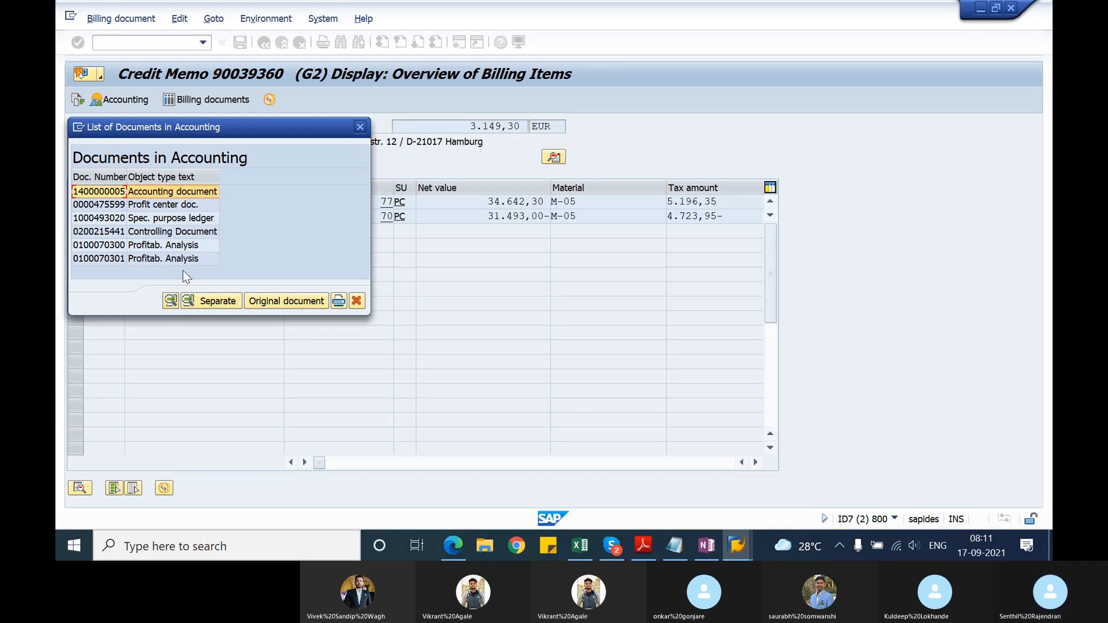
pyautogui.click(269, 305)
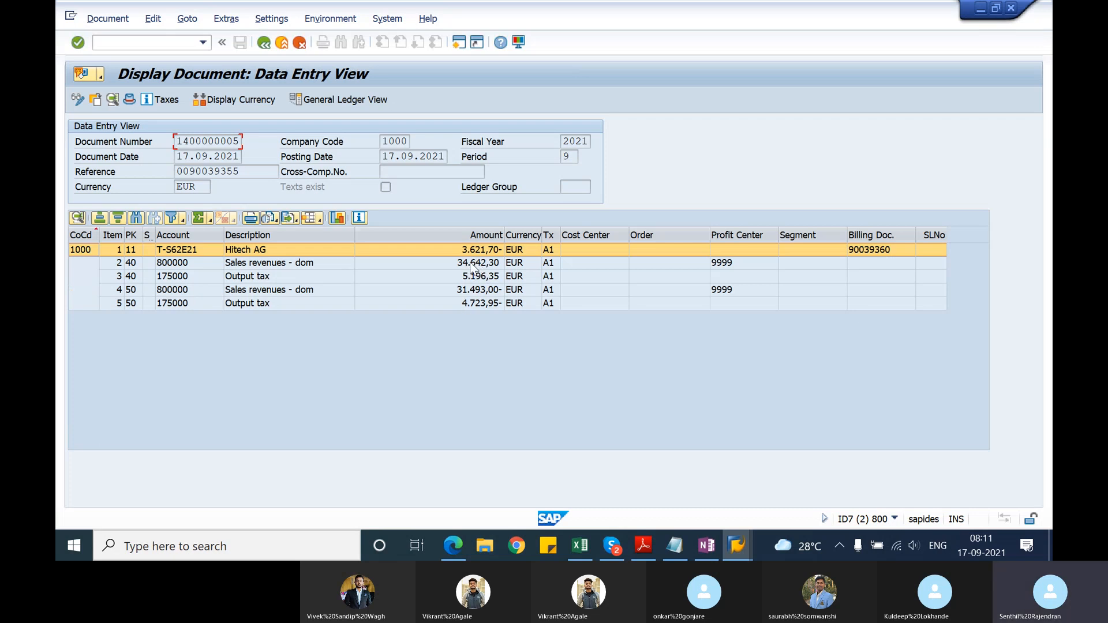
# Step: Start transaction SE16N in a new session and load the selection criteria for table VBAK
pyautogui.click(463, 47)
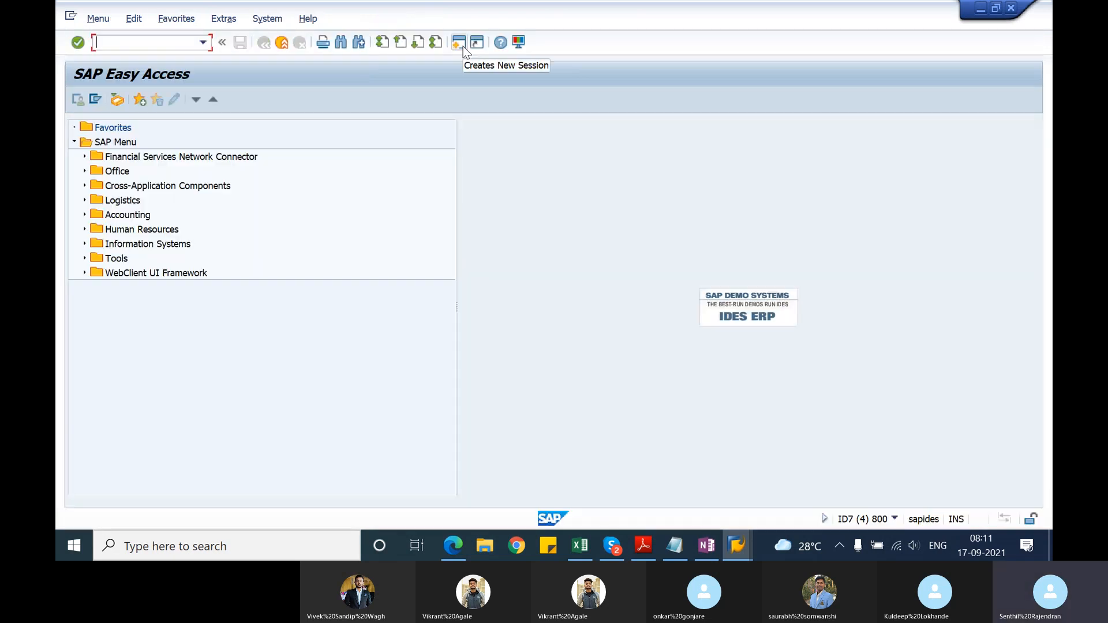
pyautogui.write('se16n')
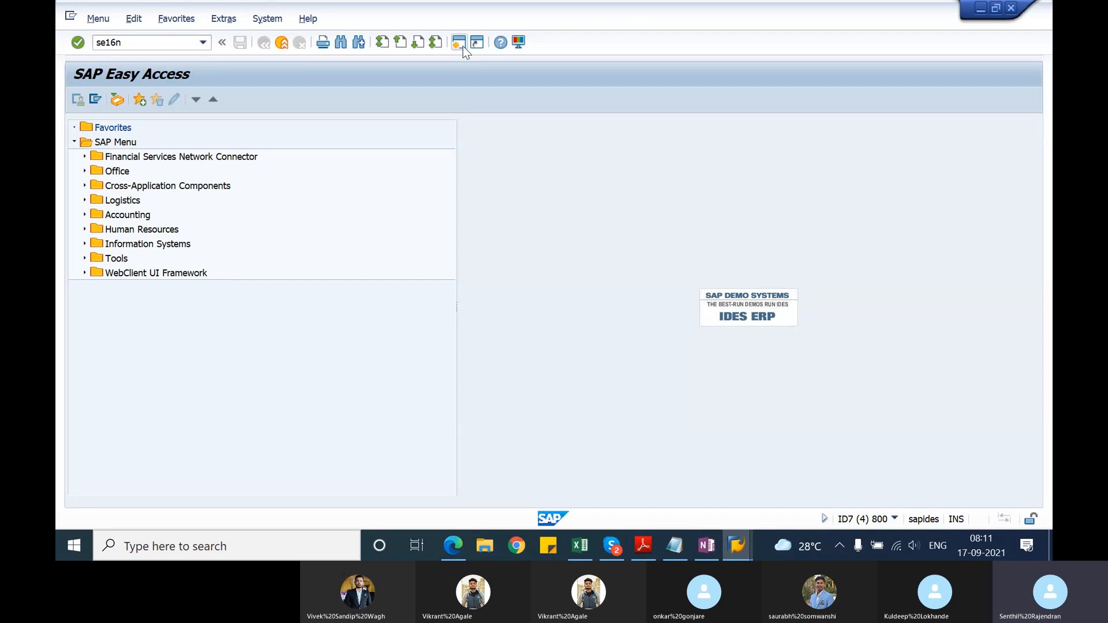
pyautogui.press('Return')
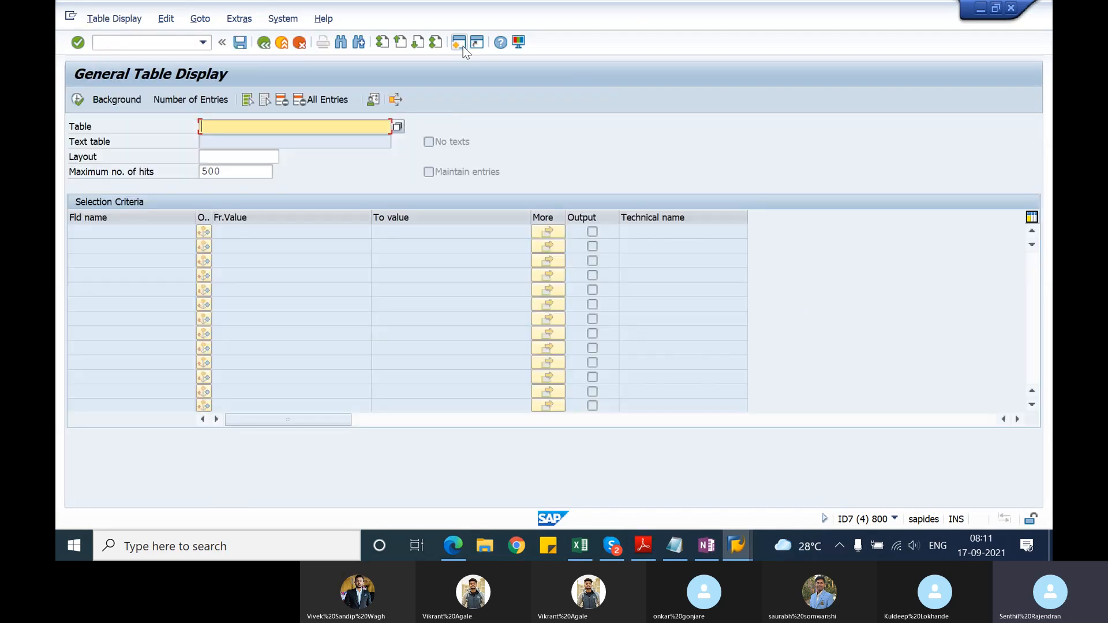
pyautogui.write('vbak')
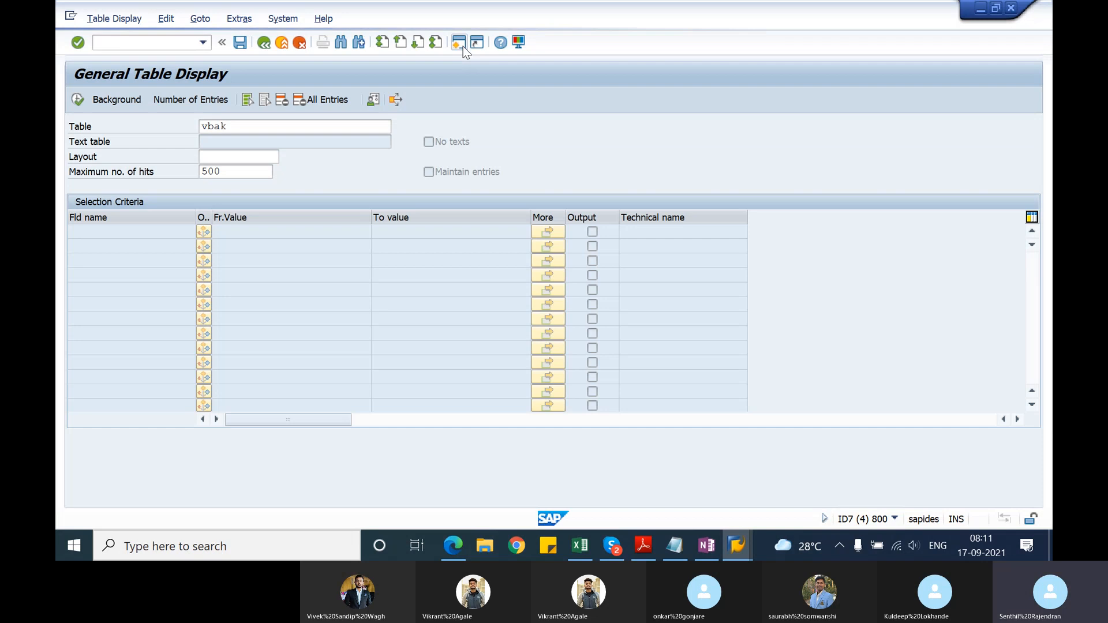
pyautogui.press('Return')
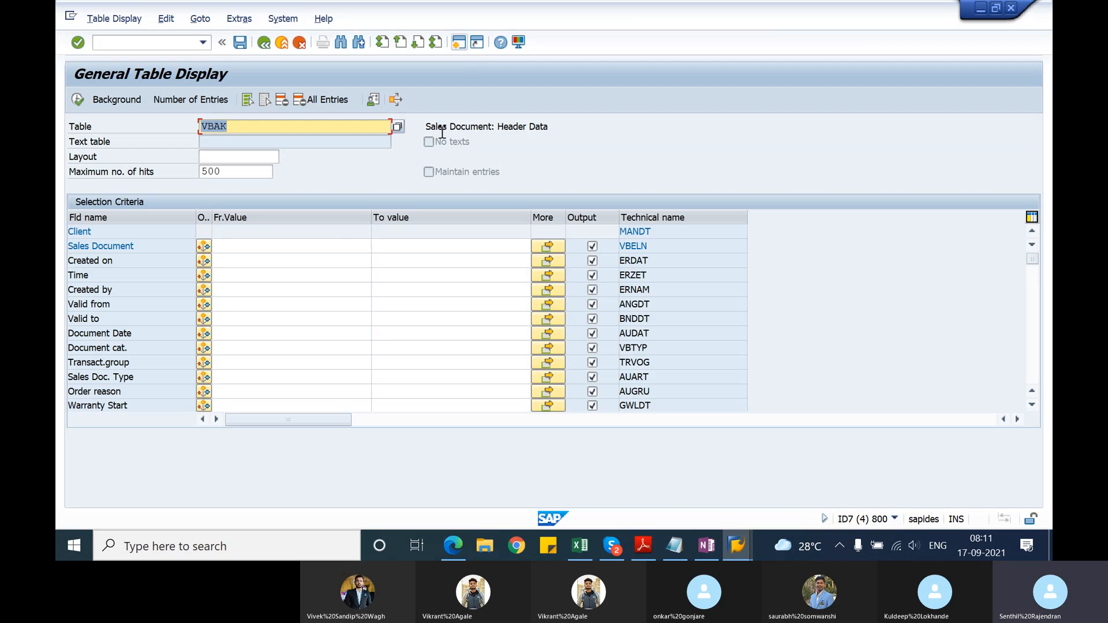
# Step: Search VBAK for sales documents of type RK created on 17.09.2021
pyautogui.click(233, 375)
pyautogui.write('RK')
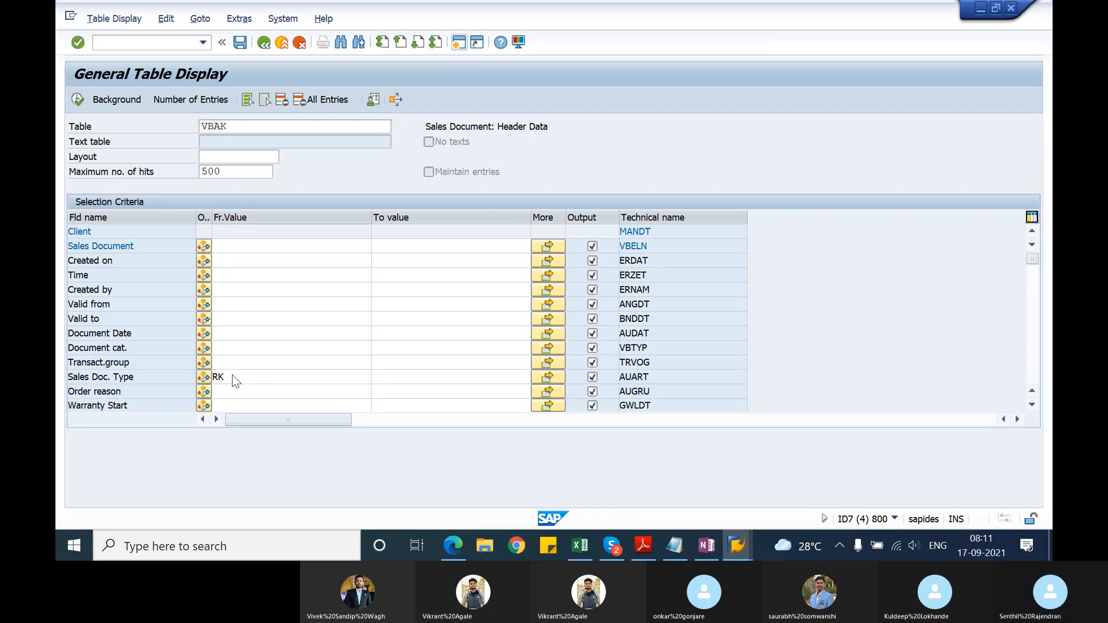
pyautogui.click(268, 261)
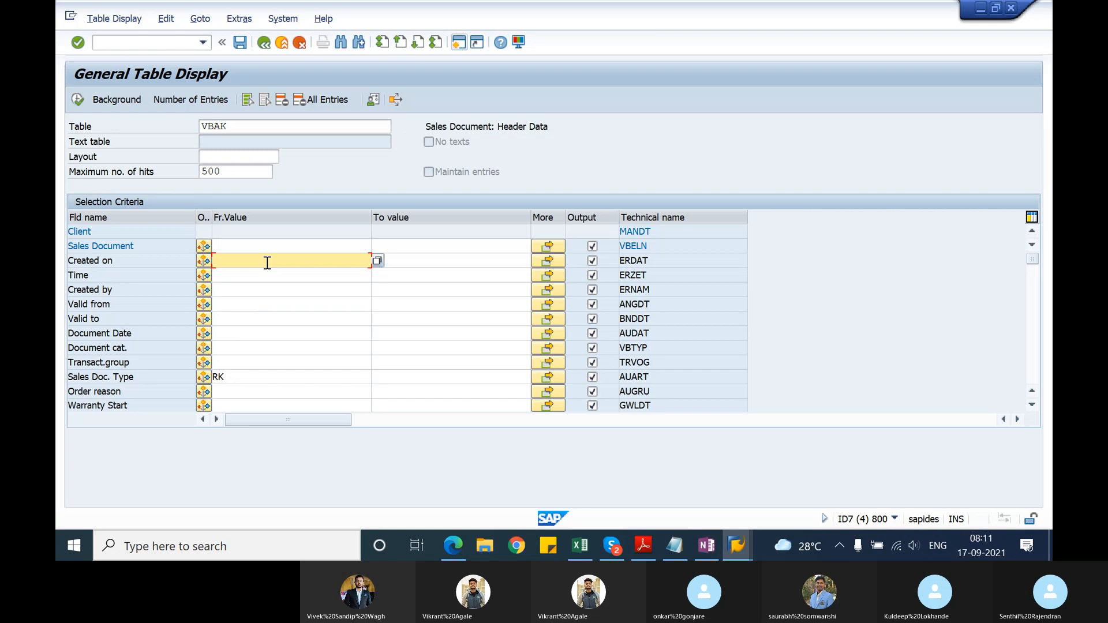
pyautogui.write('17.09')
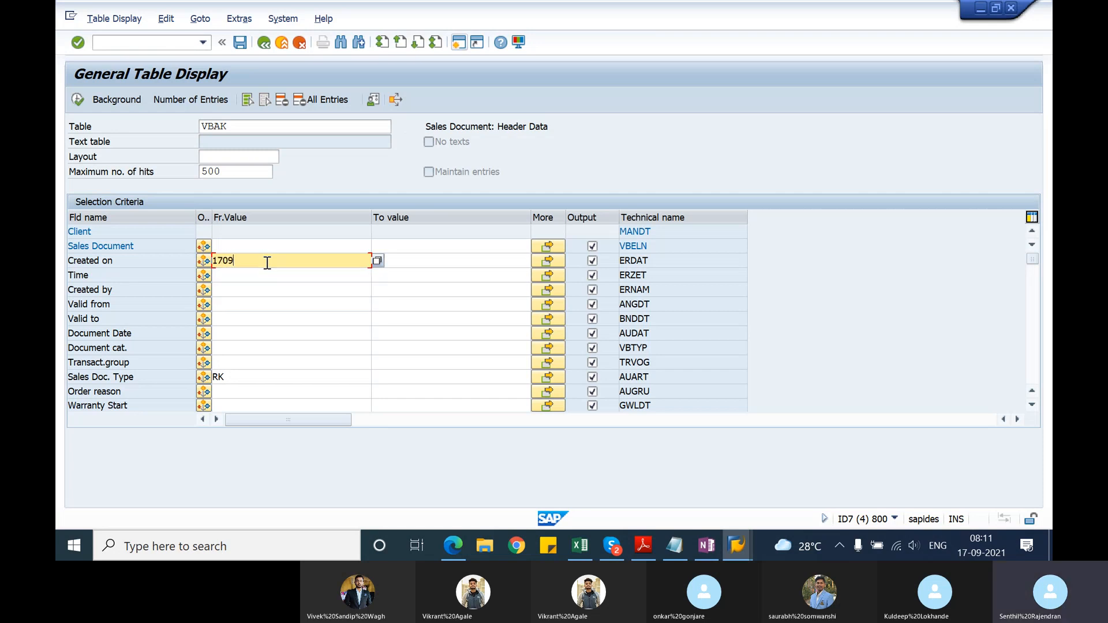
pyautogui.write('.2021')
pyautogui.press('Return')
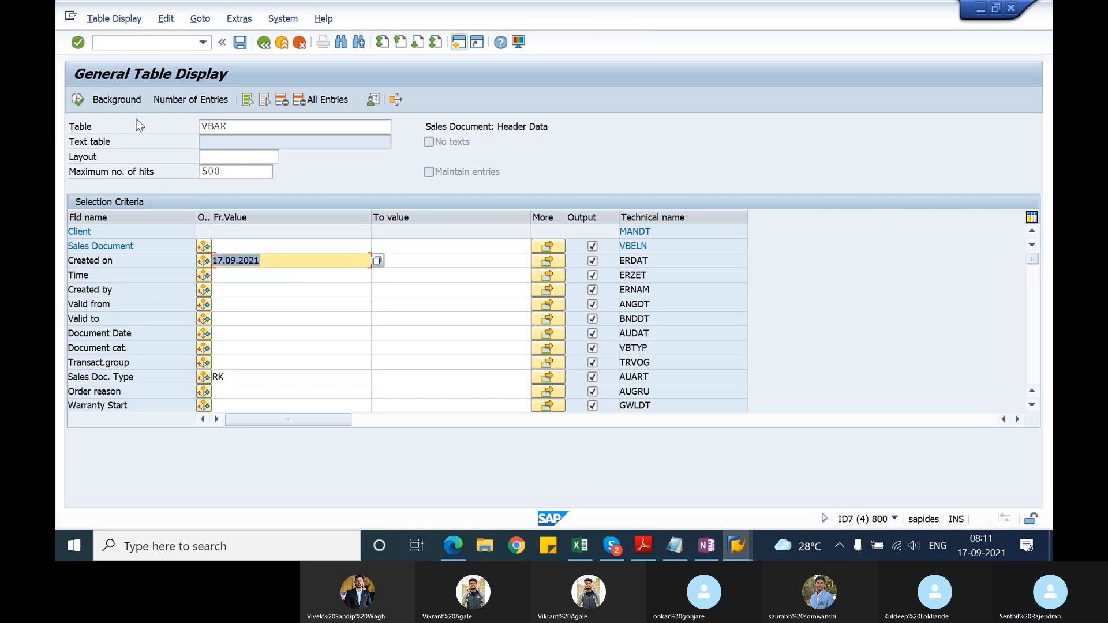
pyautogui.click(78, 100)
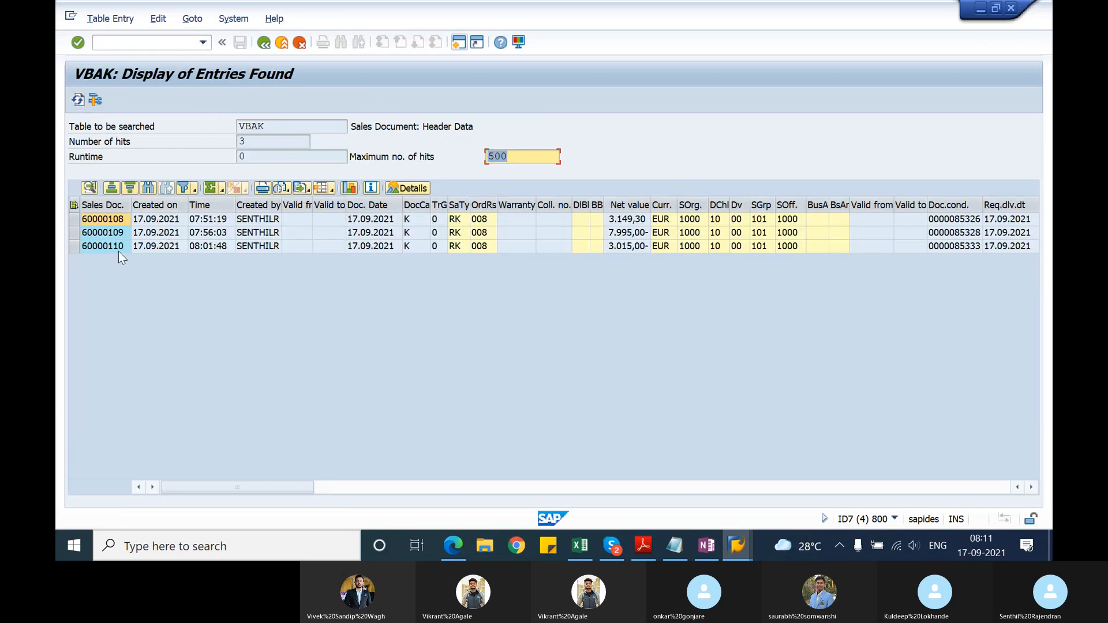
# Step: Take the second RK document from the VBAK results and display its document flow with VA03 in a new session
pyautogui.click(110, 237)
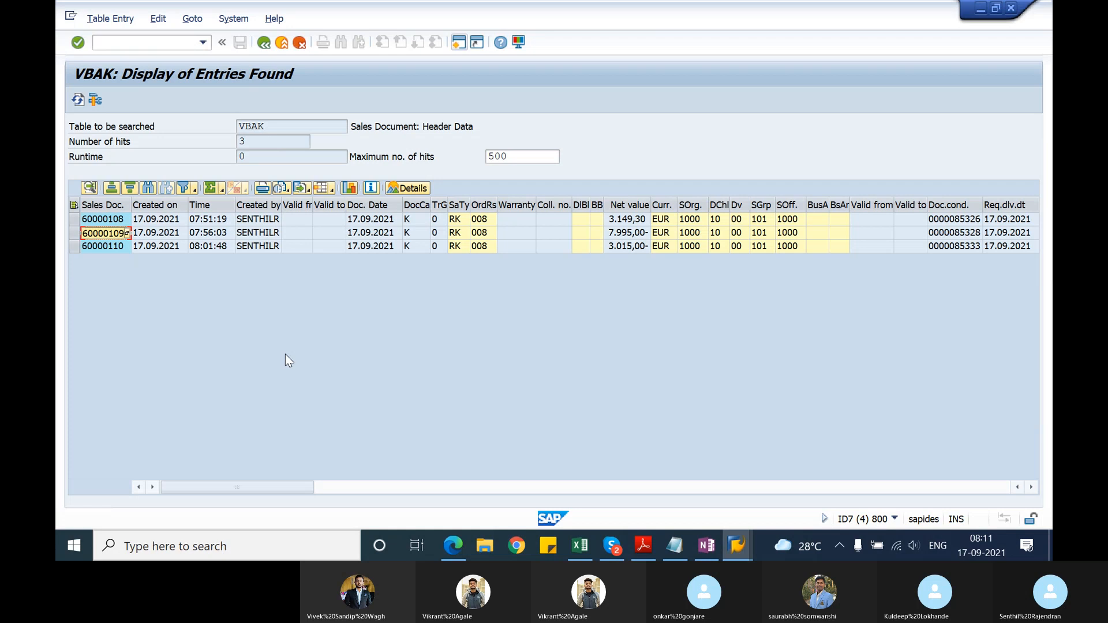
pyautogui.click(457, 43)
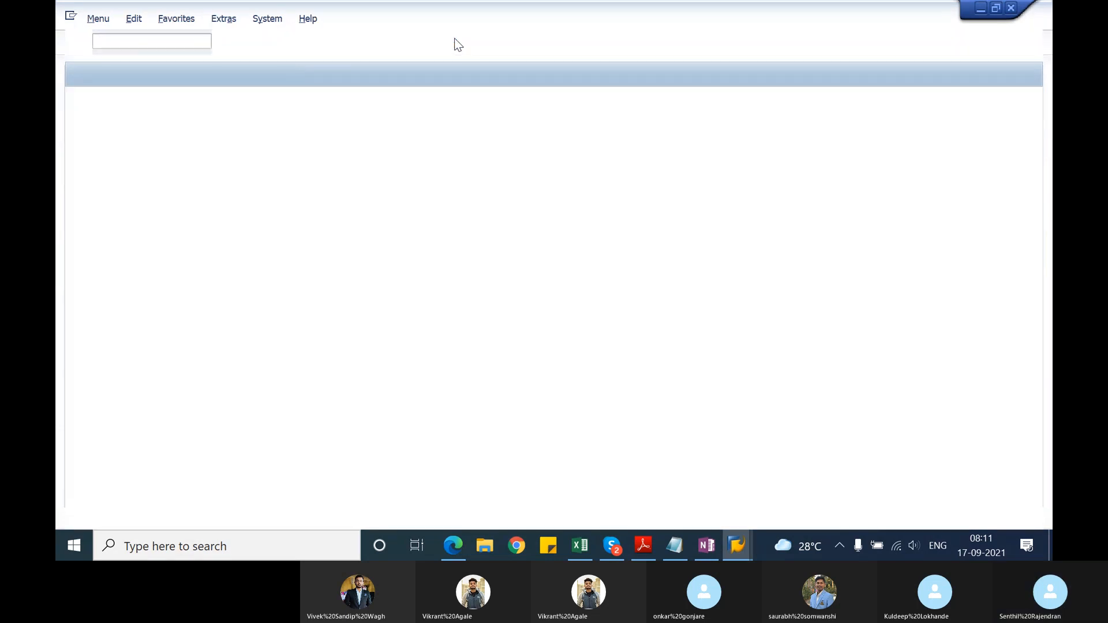
pyautogui.write('va')
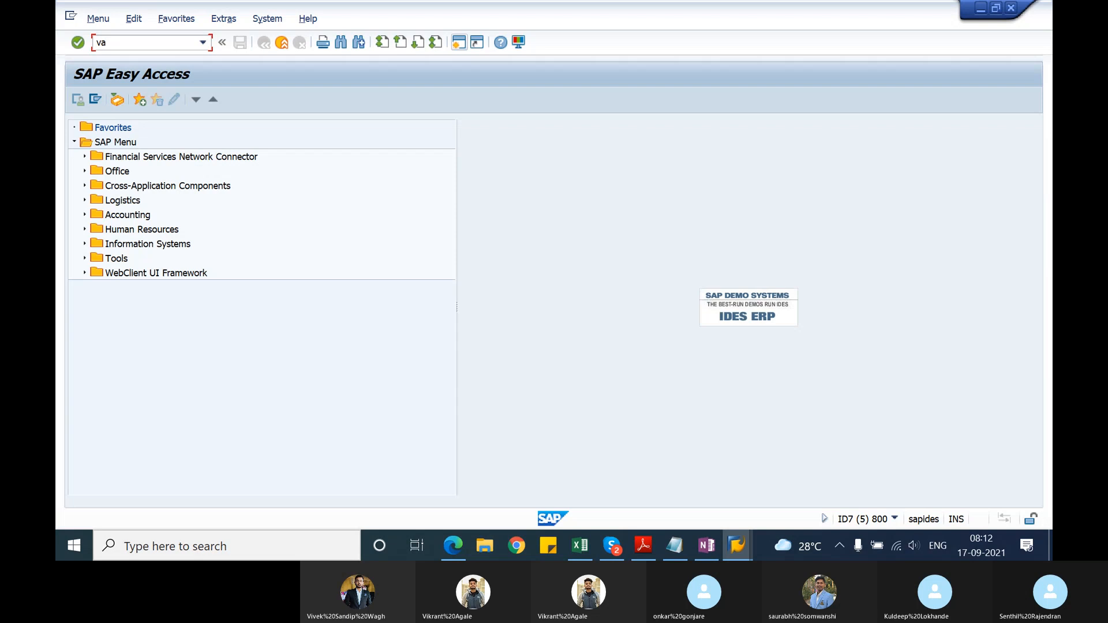
pyautogui.write('03')
pyautogui.press('Return')
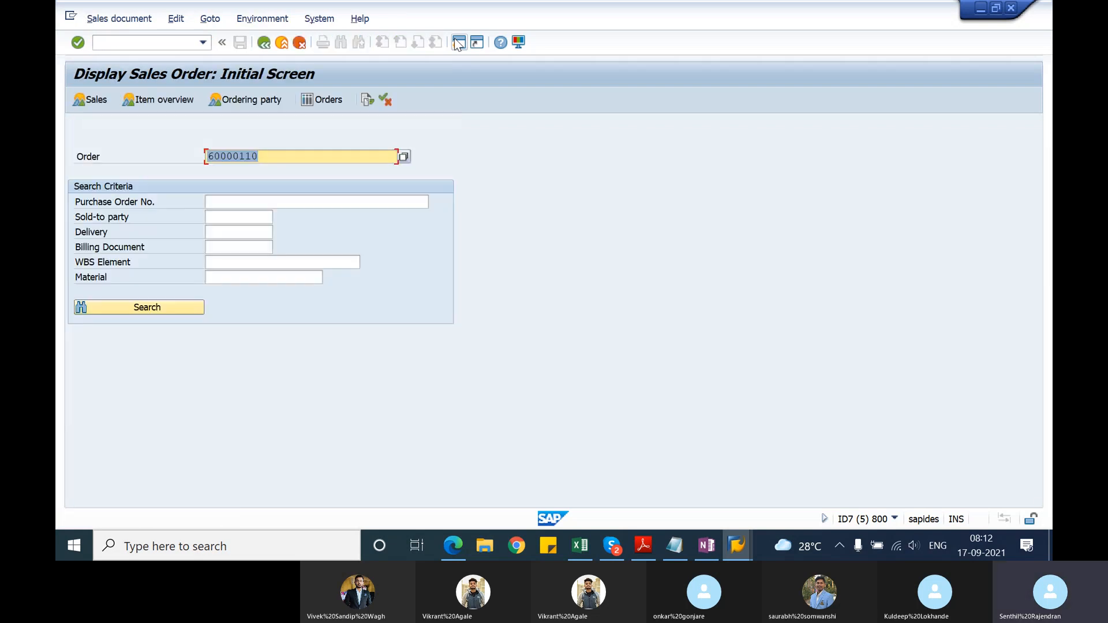
pyautogui.click(365, 102)
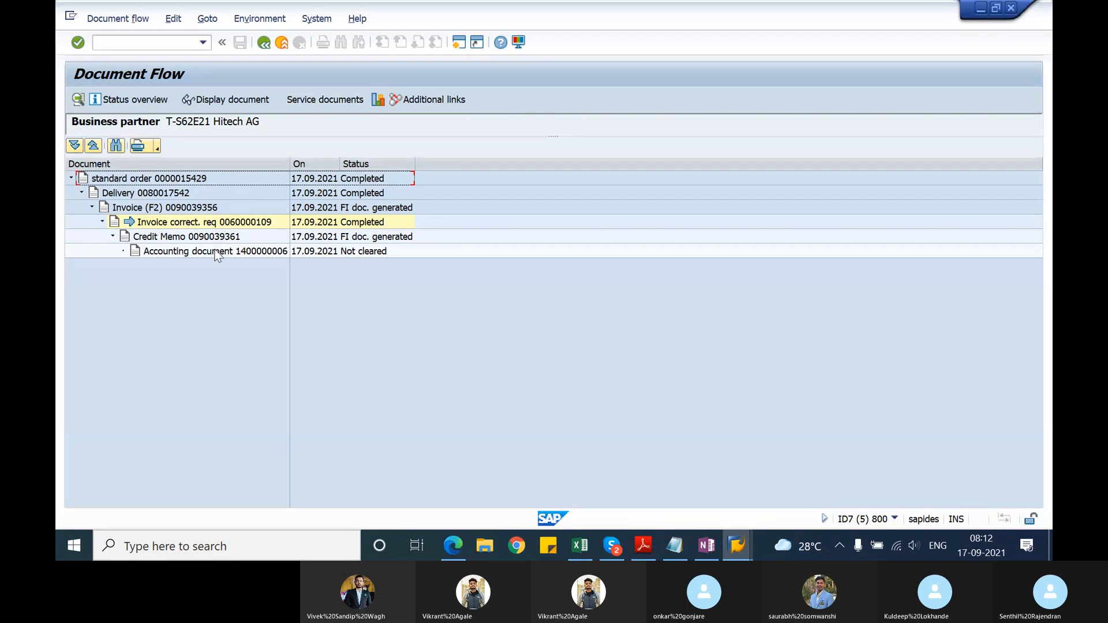
# Step: Display the invoice correction request's item overview, check the second item's net value, and return to the initial screen
pyautogui.click(264, 43)
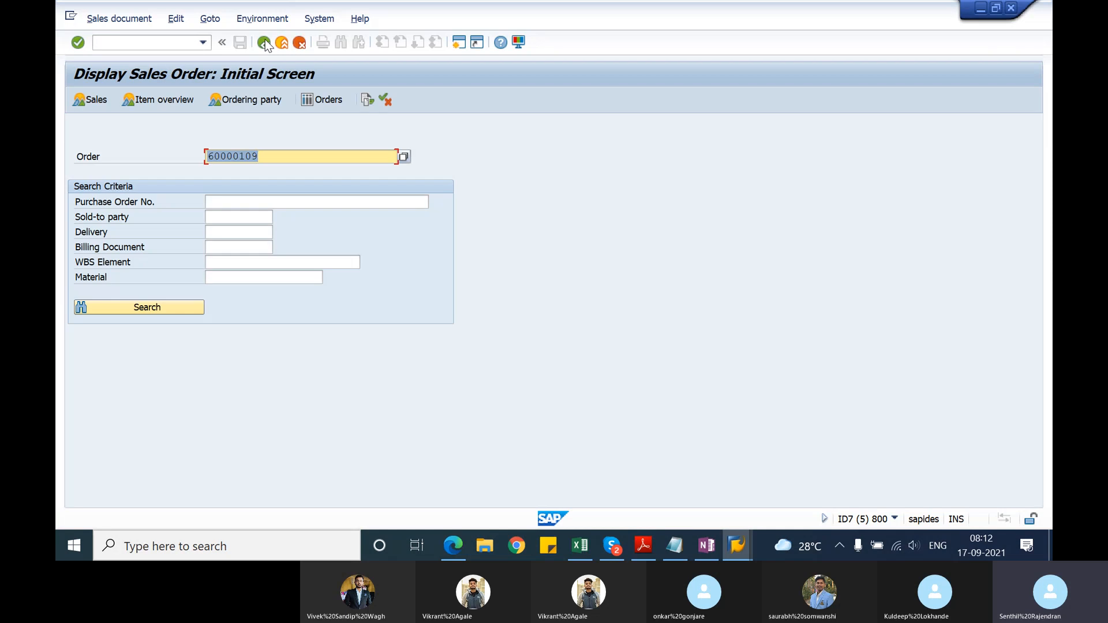
pyautogui.press('Return')
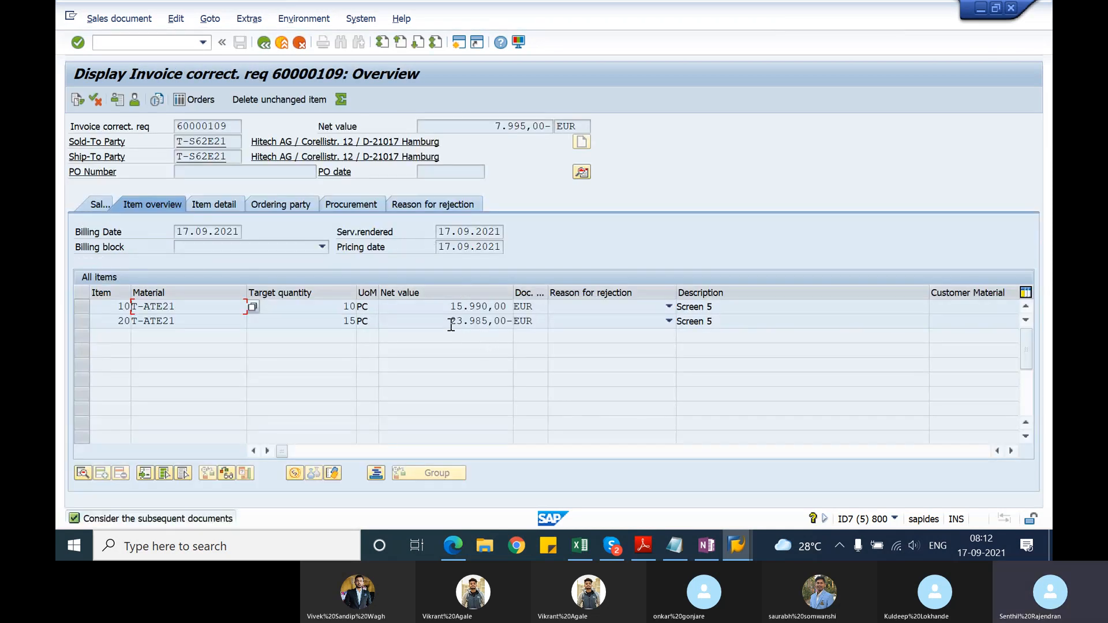
pyautogui.moveTo(450, 325); pyautogui.dragTo(510, 322)
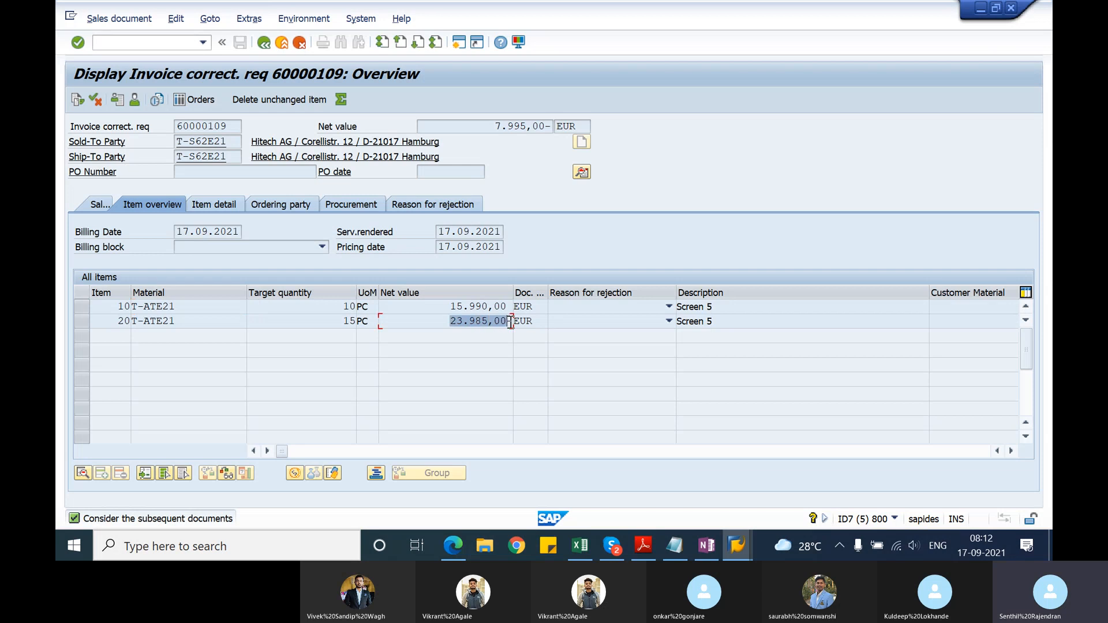
pyautogui.click(263, 43)
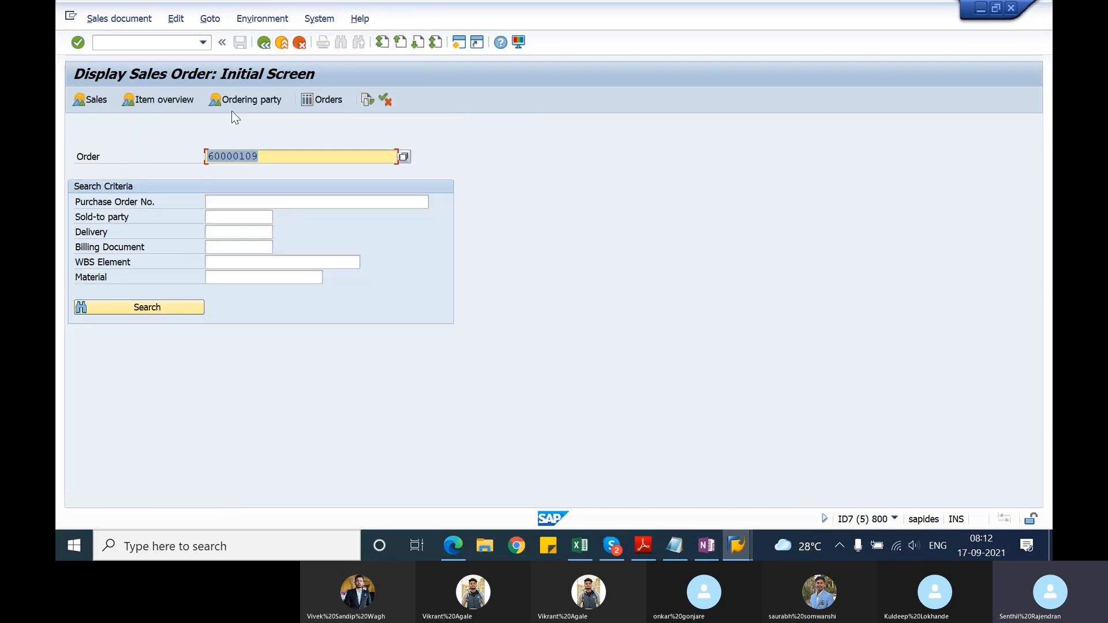
# Step: Open the credit memo's accounting document from the document flow of the invoice correction request
pyautogui.click(362, 101)
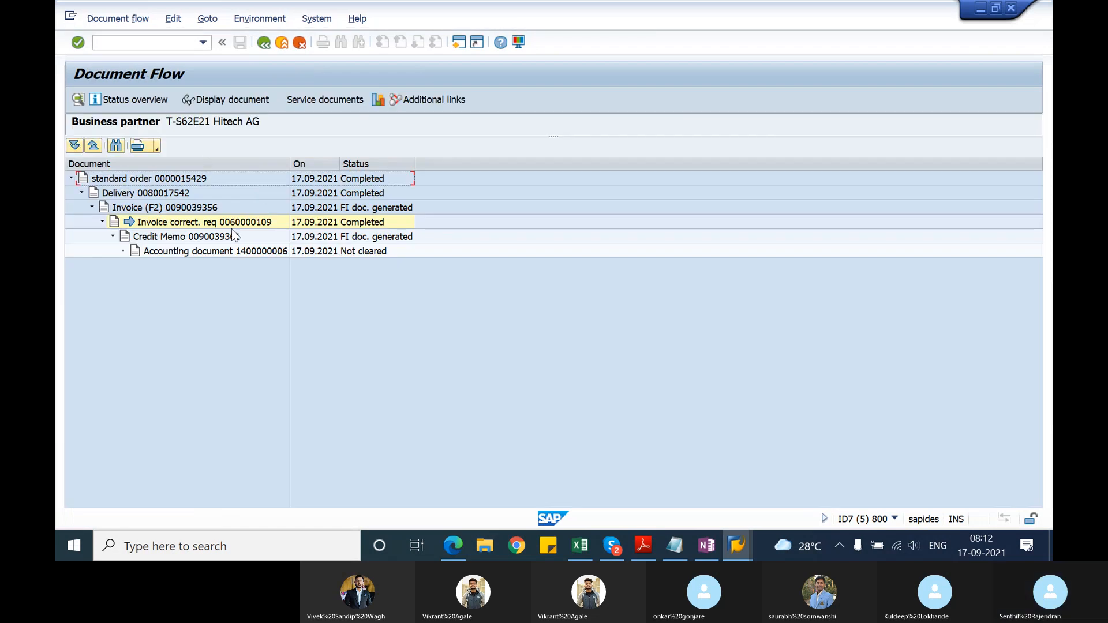
pyautogui.click(225, 251)
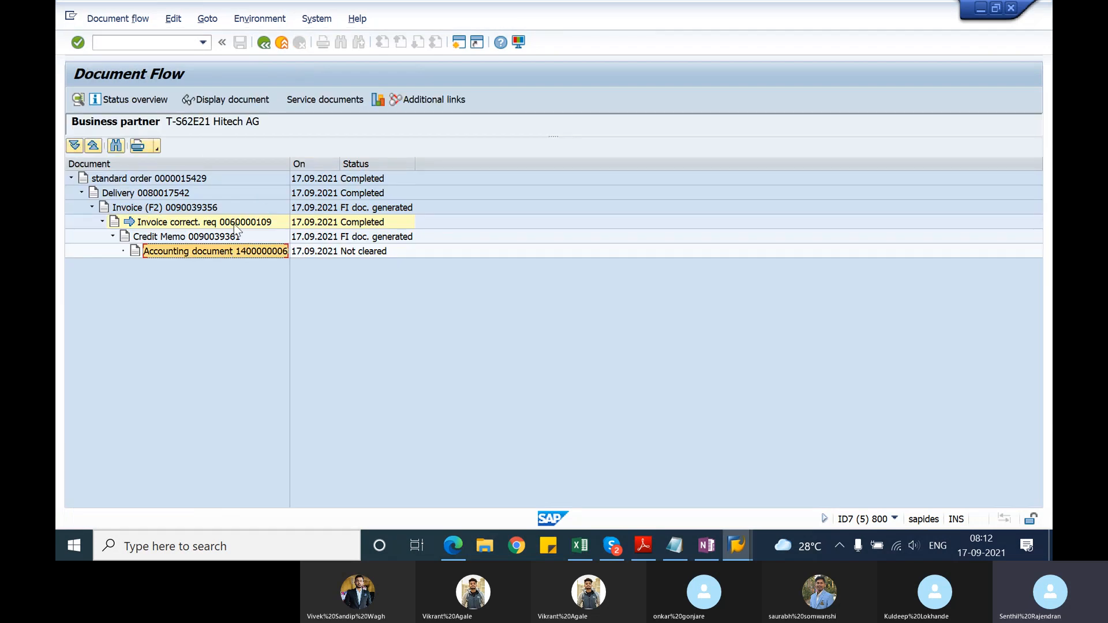
pyautogui.click(264, 102)
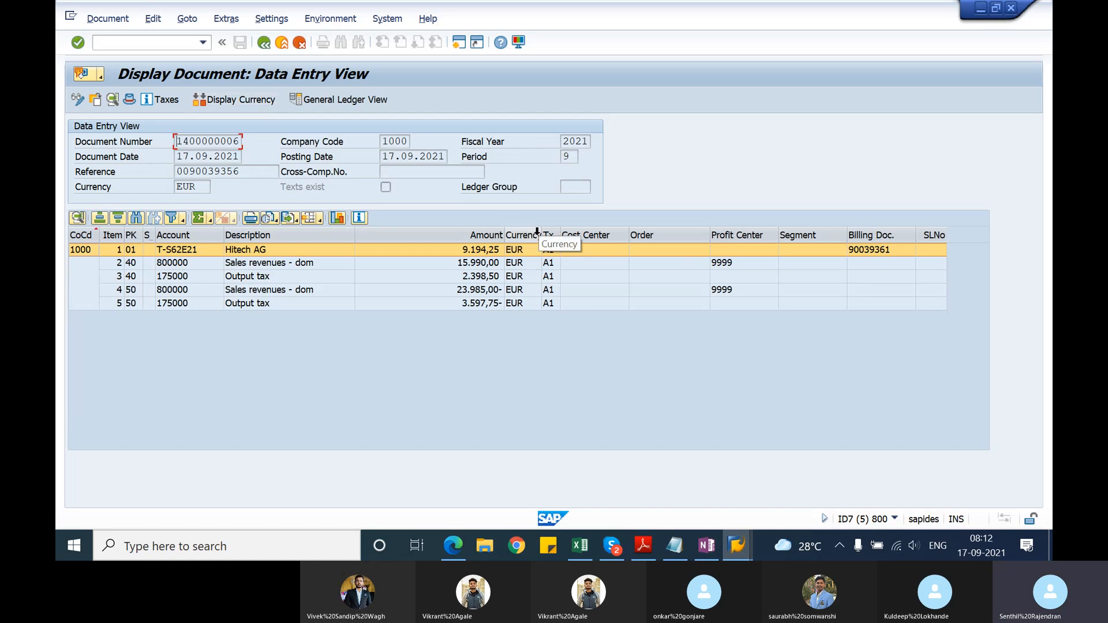
# Step: Compare this accounting document with the first credit memo's accounting document in the other session
pyautogui.hotkey('alt', 'Tab')
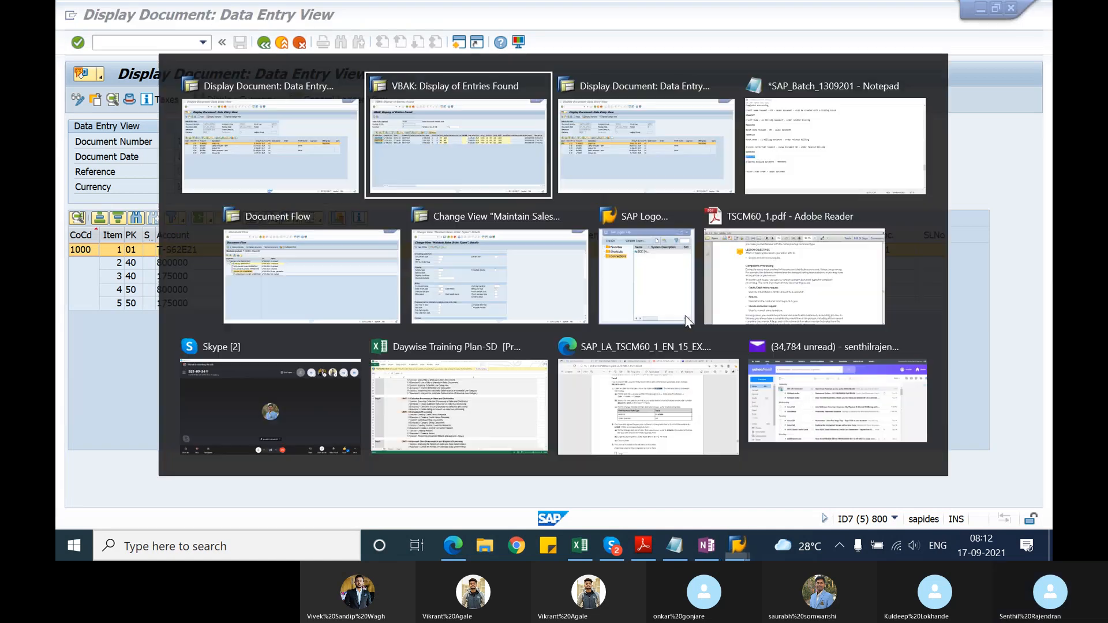
pyautogui.press('Tab')
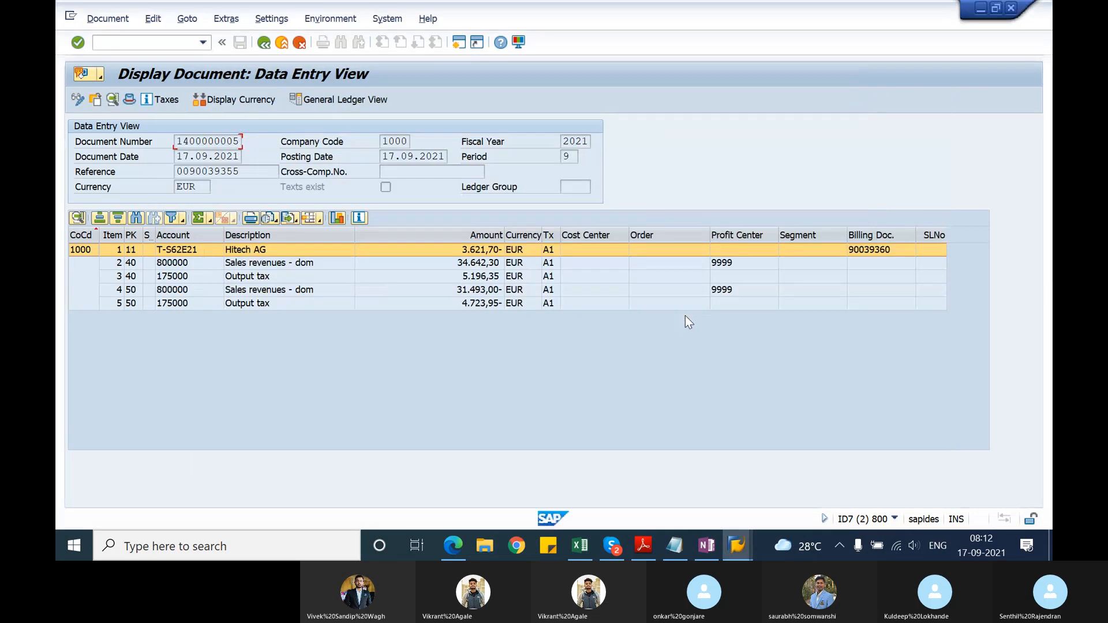
pyautogui.hotkey('alt', 'Tab')
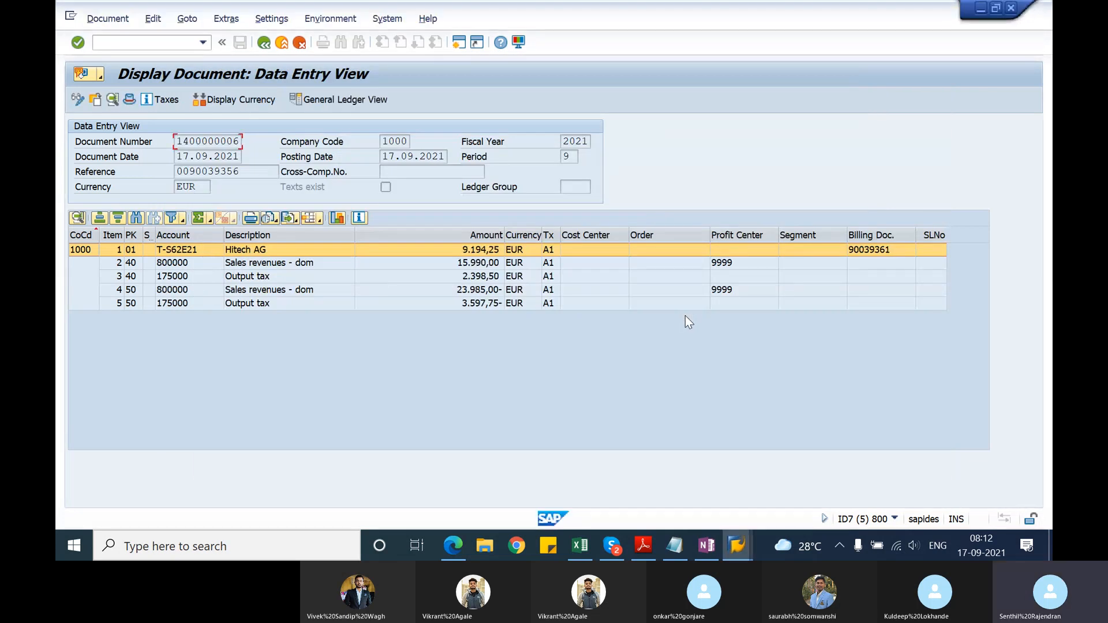
# Step: Check the first credit memo's accounting document once more and switch to the Notepad training notes
pyautogui.hotkey('alt', 'Tab')
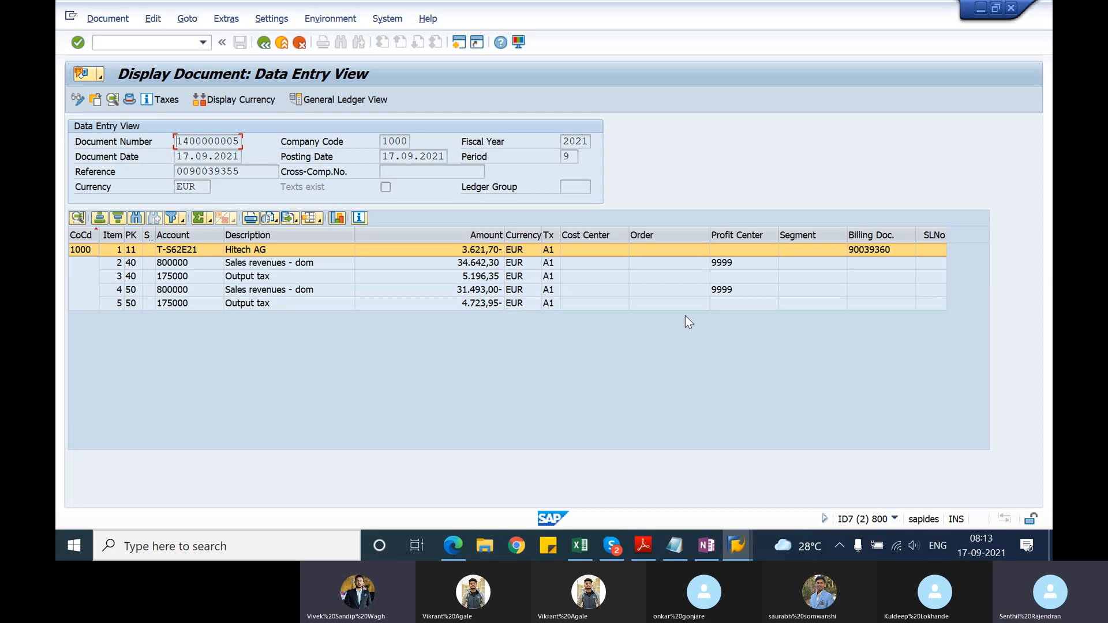
pyautogui.hotkey('alt', 'Tab')
pyautogui.hotkey('alt', 'Tab')
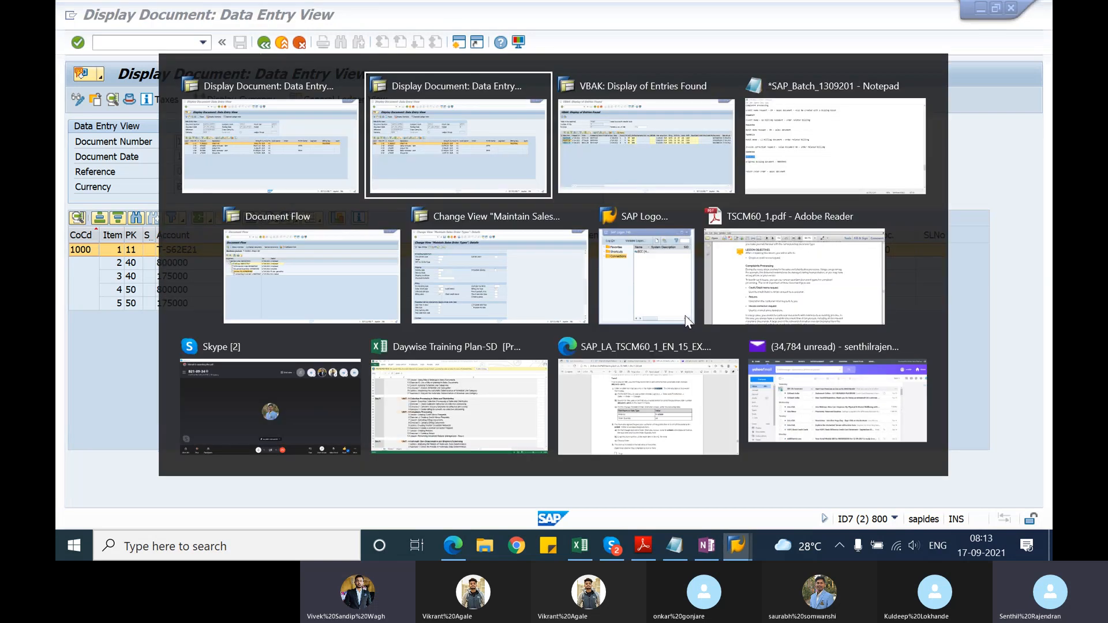
pyautogui.hotkey('alt', 'Tab')
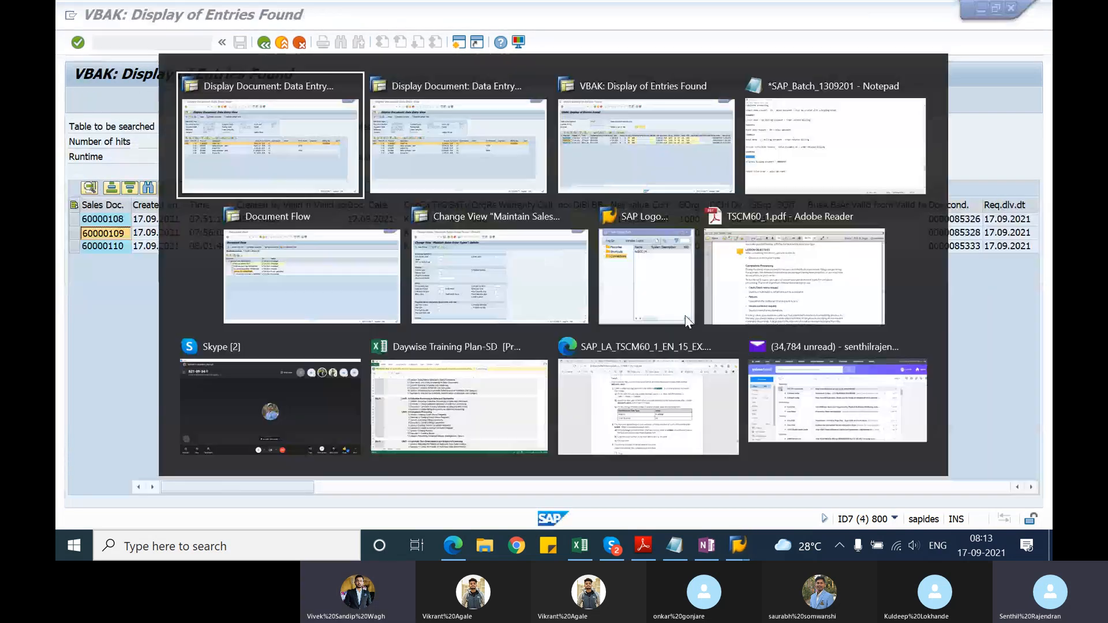
pyautogui.hotkey('alt', 'Tab')
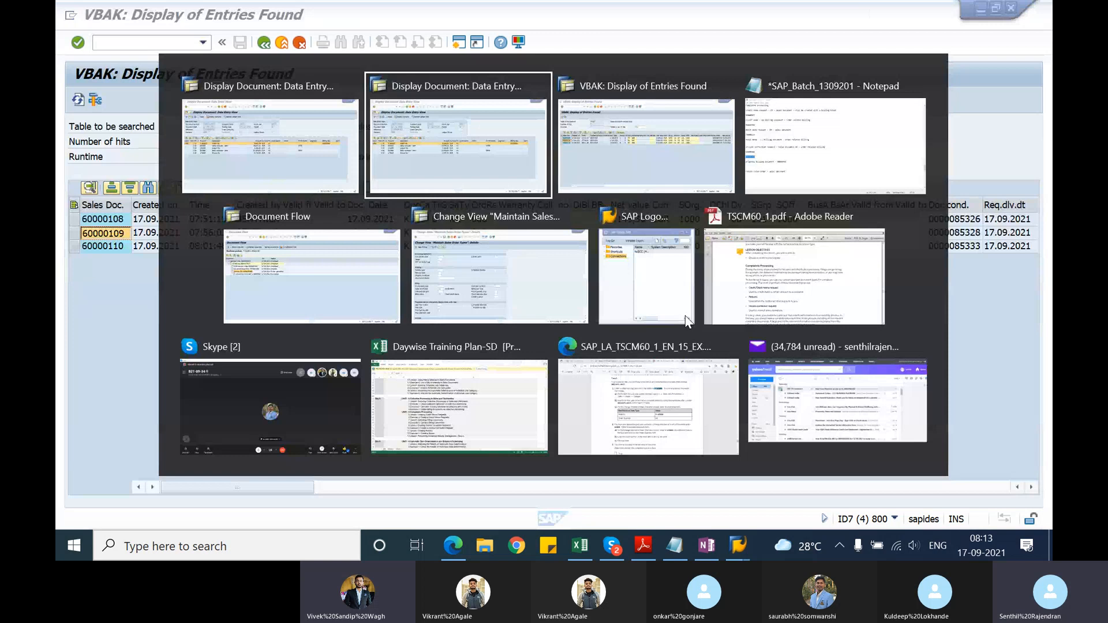
pyautogui.hotkey('alt', 'Tab')
pyautogui.hotkey('alt', 'Tab')
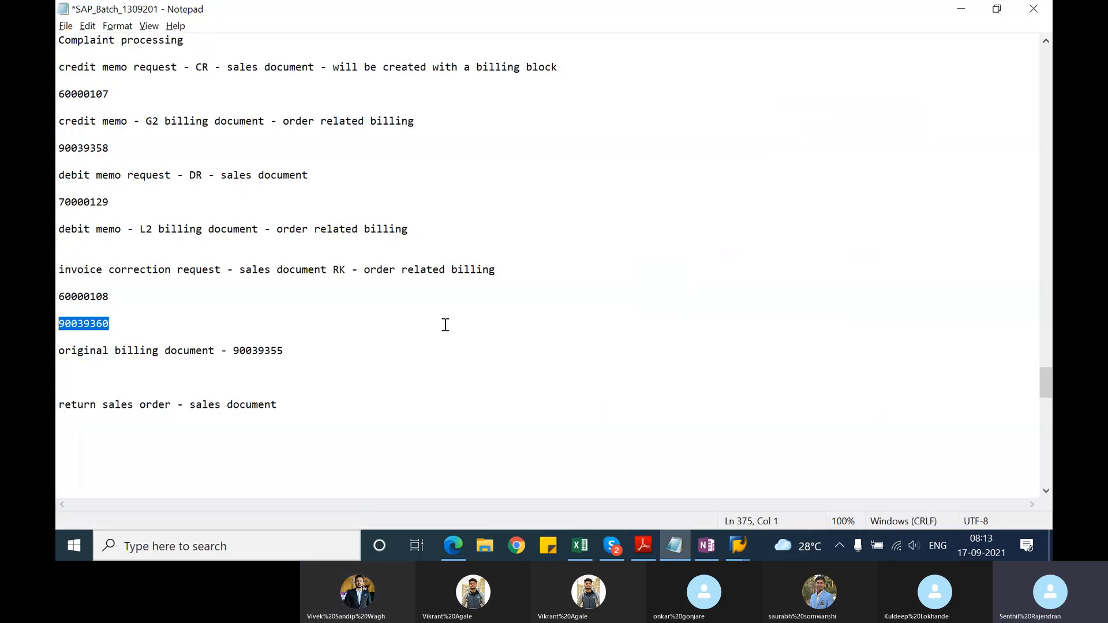
# Step: Under the invoice correction request heading, add the line "original billing document - 77PCS" and append "- 70 PCS" to the first request's number
pyautogui.click(128, 297)
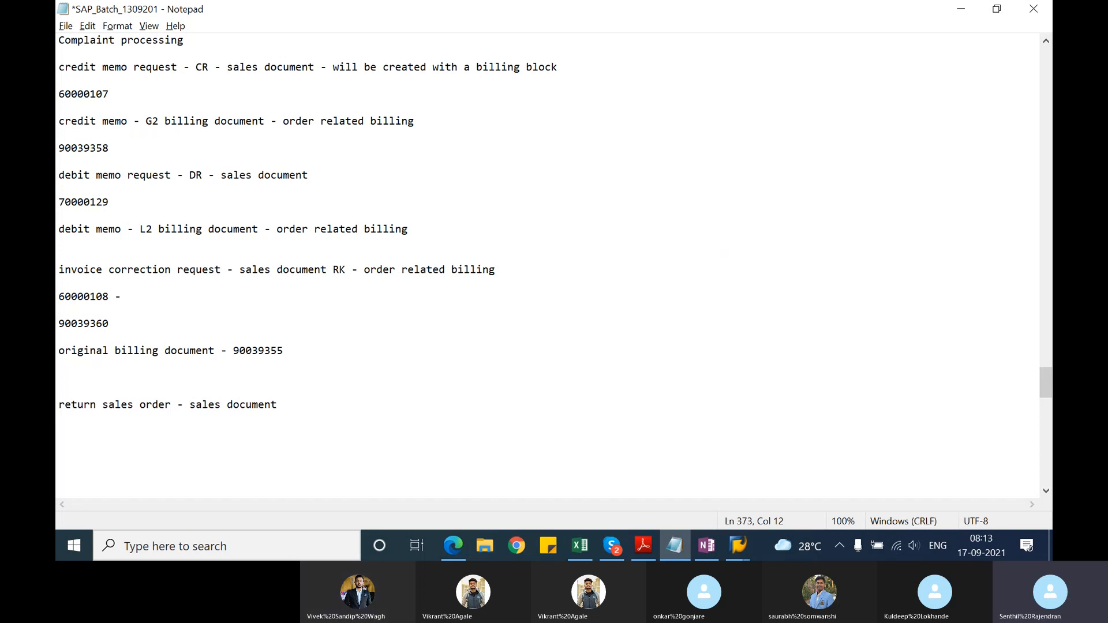
pyautogui.press('Up')
pyautogui.press('Return')
pyautogui.write('origi')
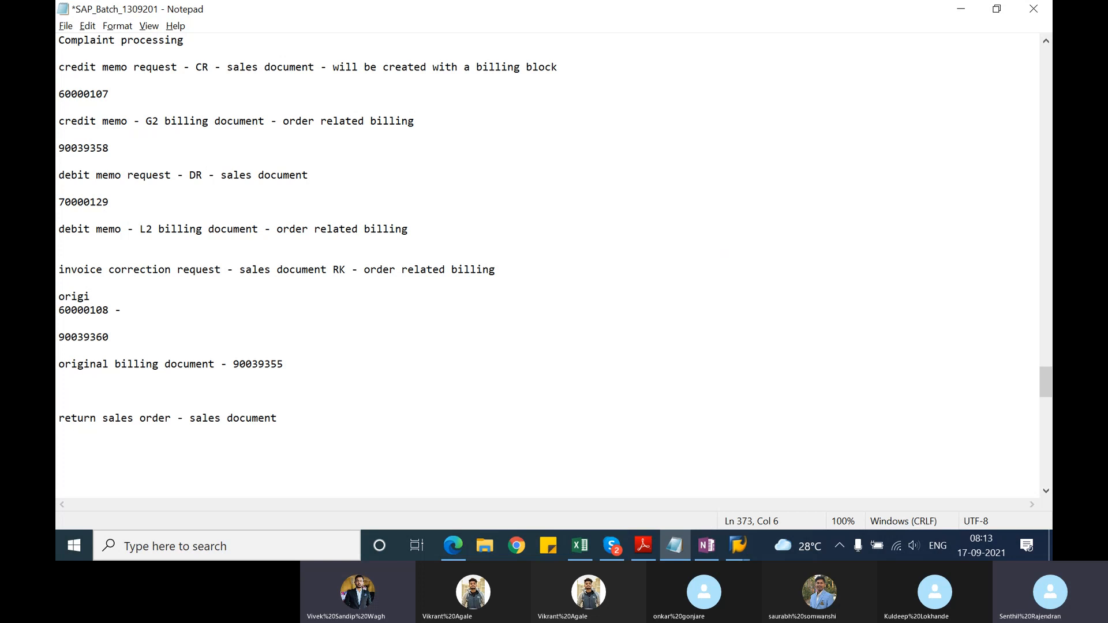
pyautogui.write('nal bill')
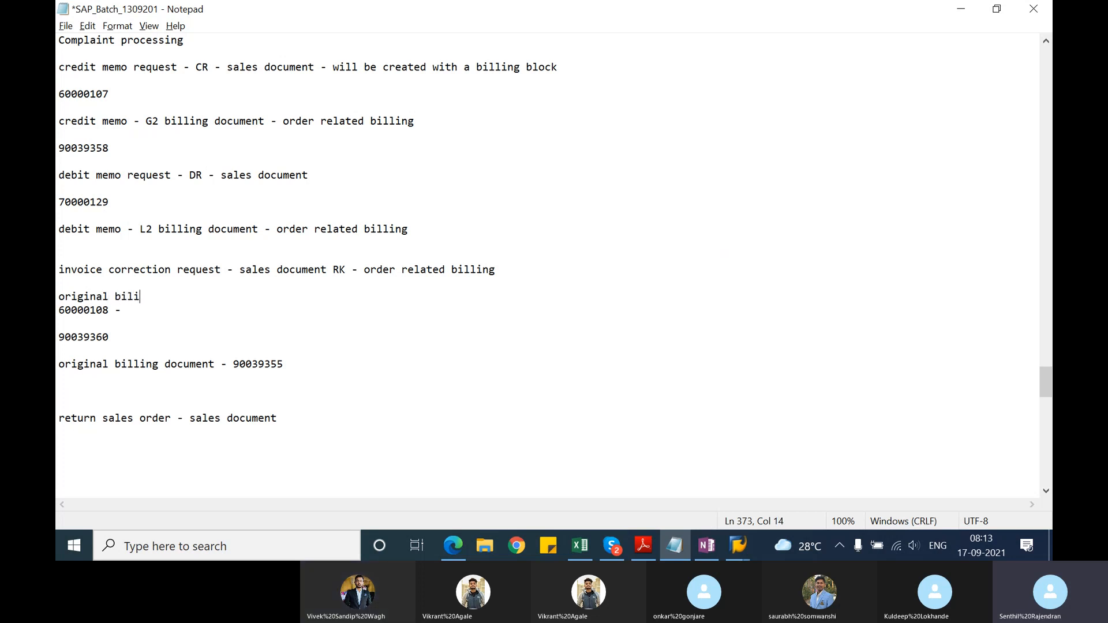
pyautogui.write('ing document ')
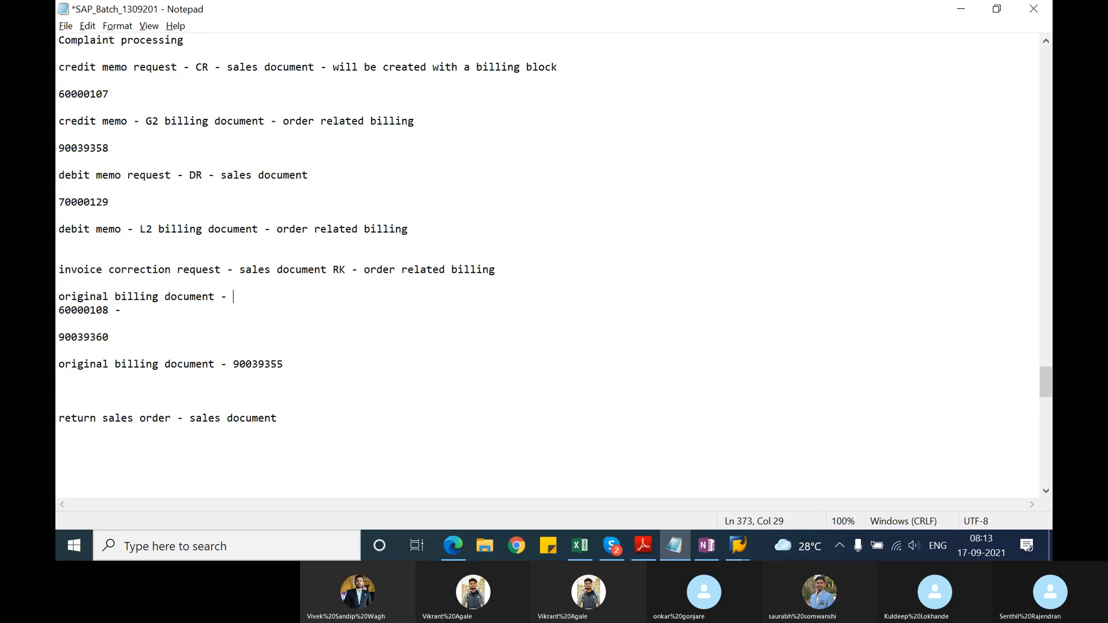
pyautogui.write('- 77PCS')
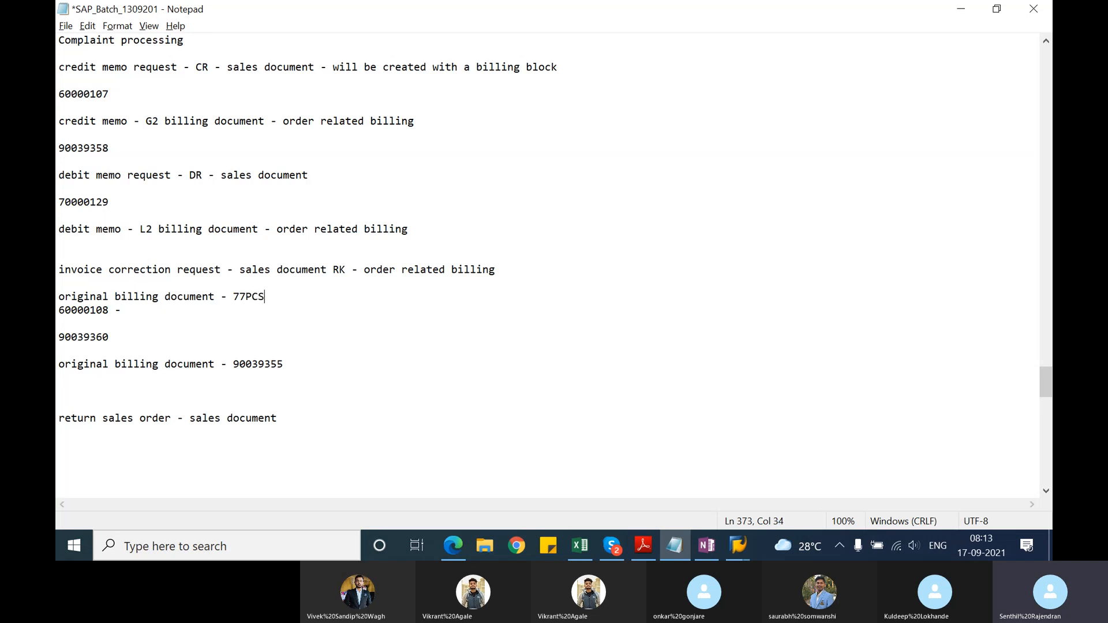
pyautogui.press('Down')
pyautogui.write('70 PCS')
pyautogui.click(269, 296)
pyautogui.press('Return')
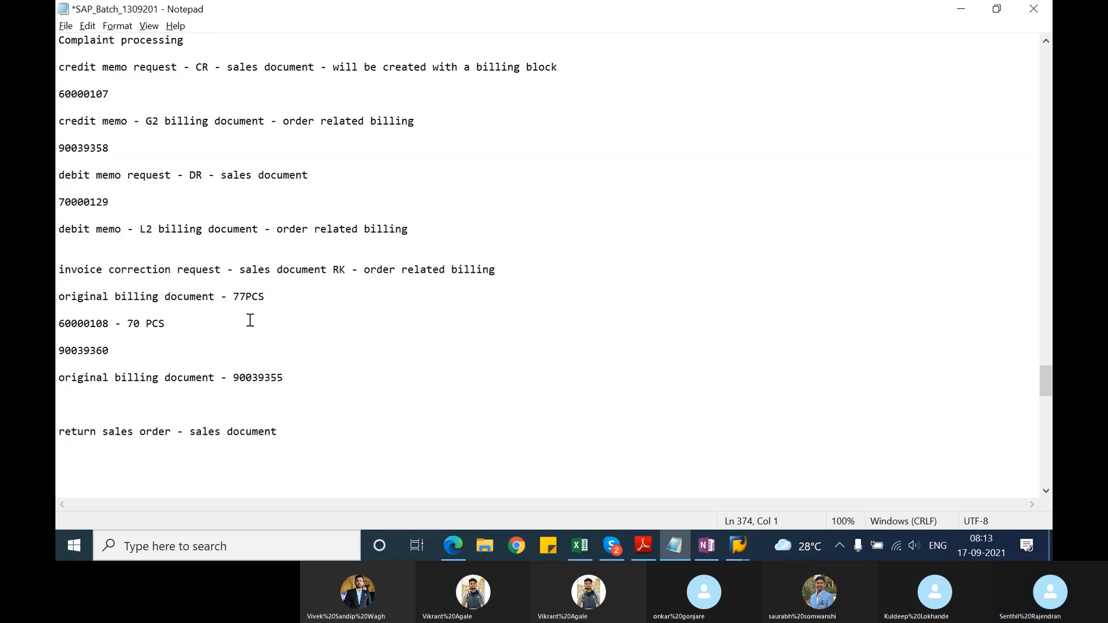
# Step: Append a dash to the first credit memo's number in the notes and insert blank lines below it
pyautogui.click(125, 350)
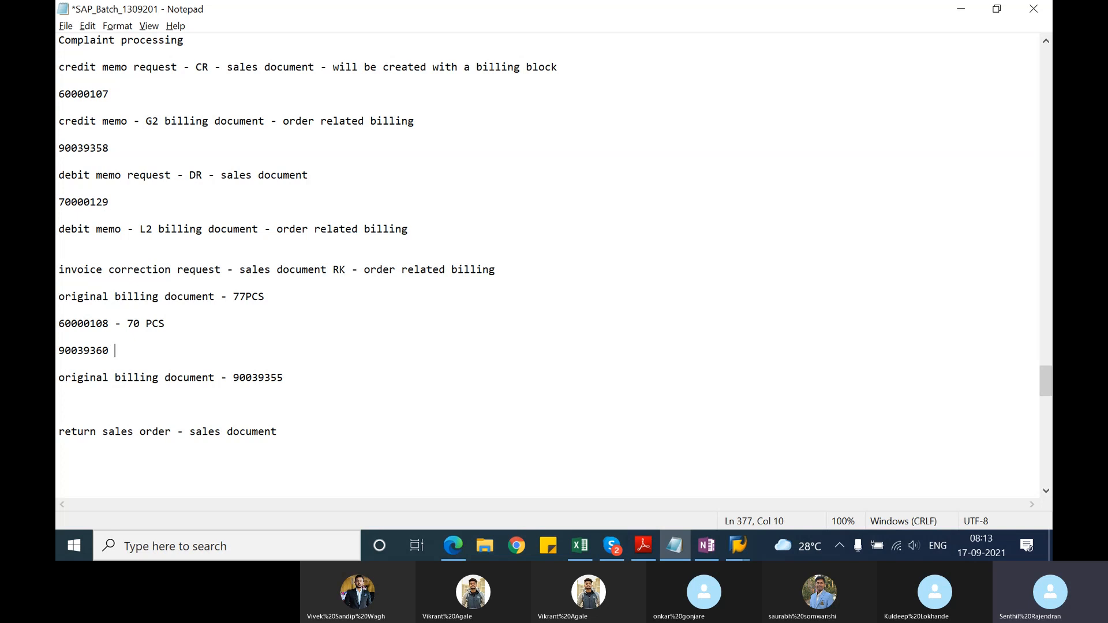
pyautogui.write('-')
pyautogui.press('Return')
pyautogui.press('Return')
# Step: Switch to SAP and examine the customer line amount in the first credit memo's accounting document
pyautogui.hotkey('alt', 'Tab')
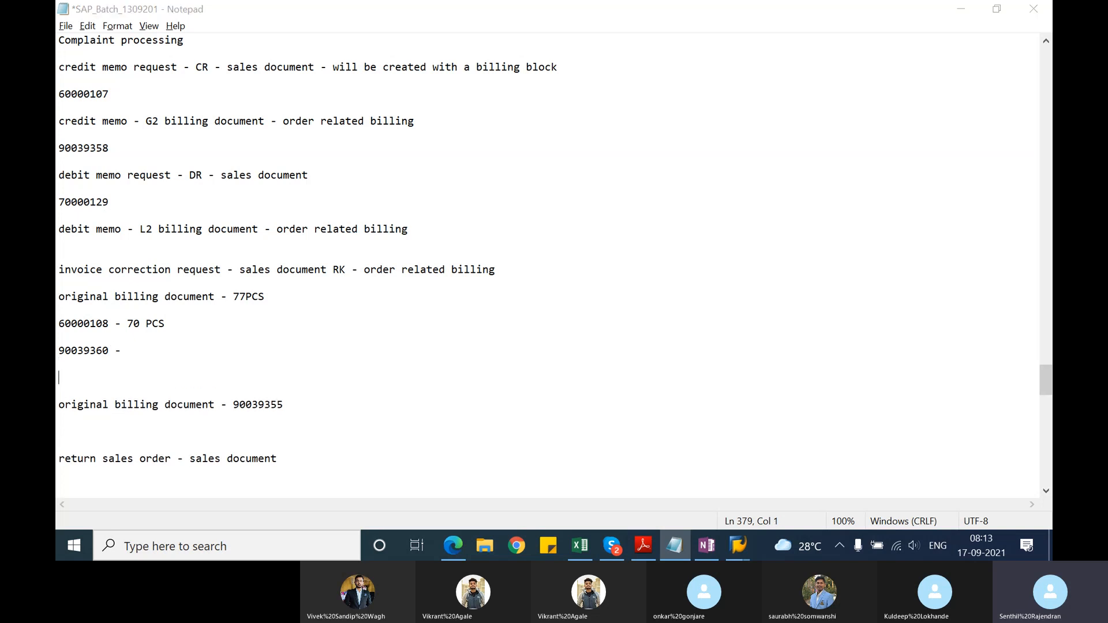
pyautogui.hotkey('alt', 'Tab')
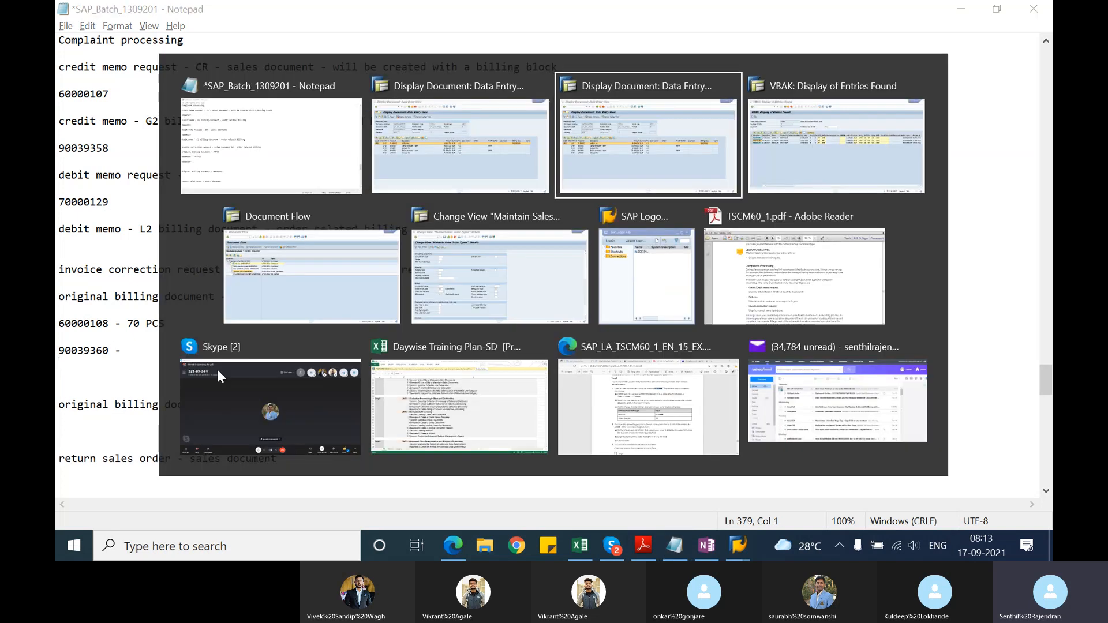
pyautogui.hotkey('alt', 'Tab')
pyautogui.hotkey('alt', 'Tab')
pyautogui.hotkey('alt', 'Tab')
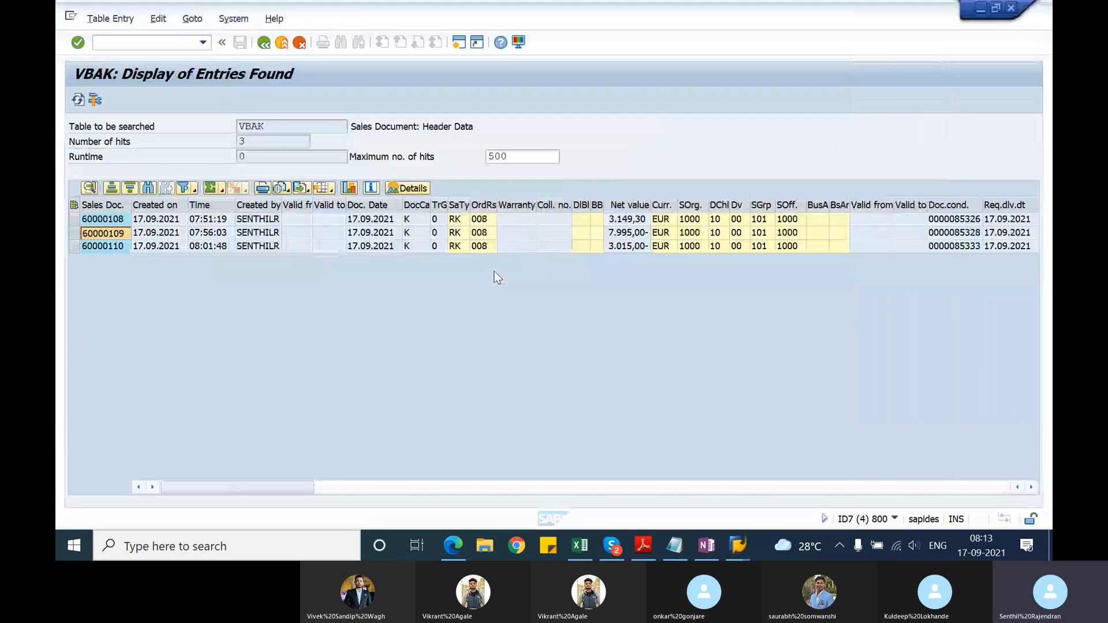
pyautogui.hotkey('alt', 'Tab')
pyautogui.hotkey('alt', 'Tab')
pyautogui.hotkey('alt', 'Tab')
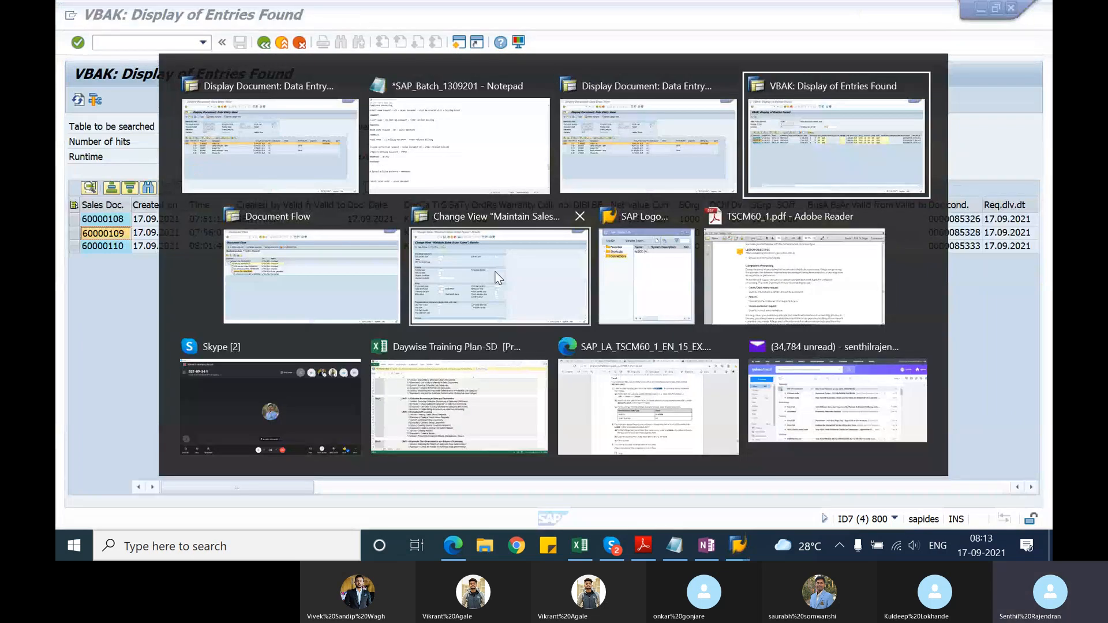
pyautogui.hotkey('alt', 'shift', 'Tab')
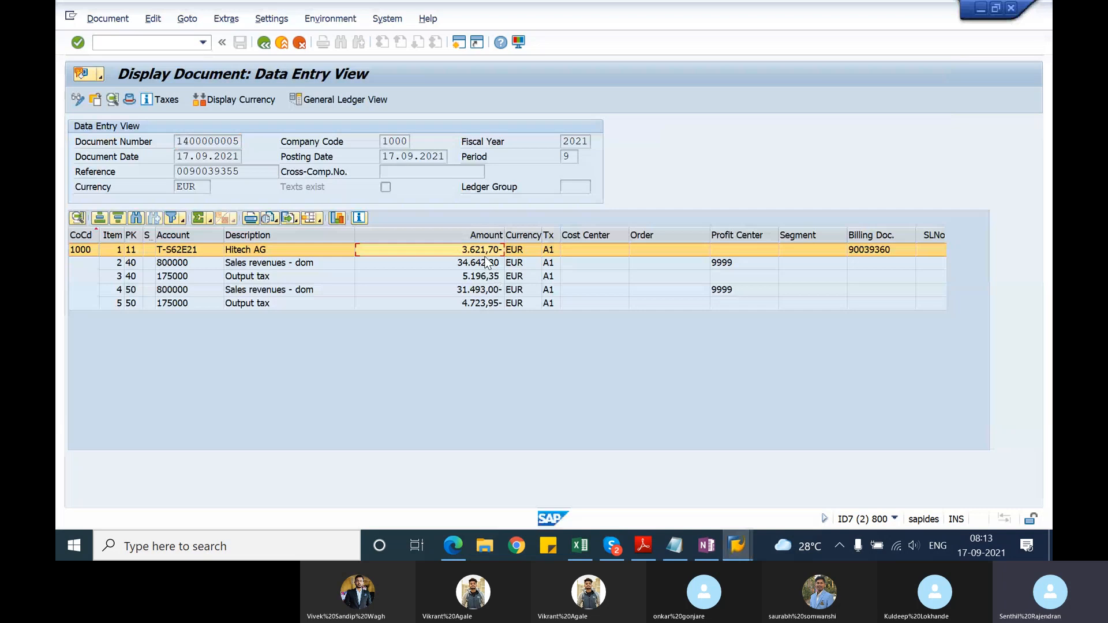
pyautogui.click(485, 255)
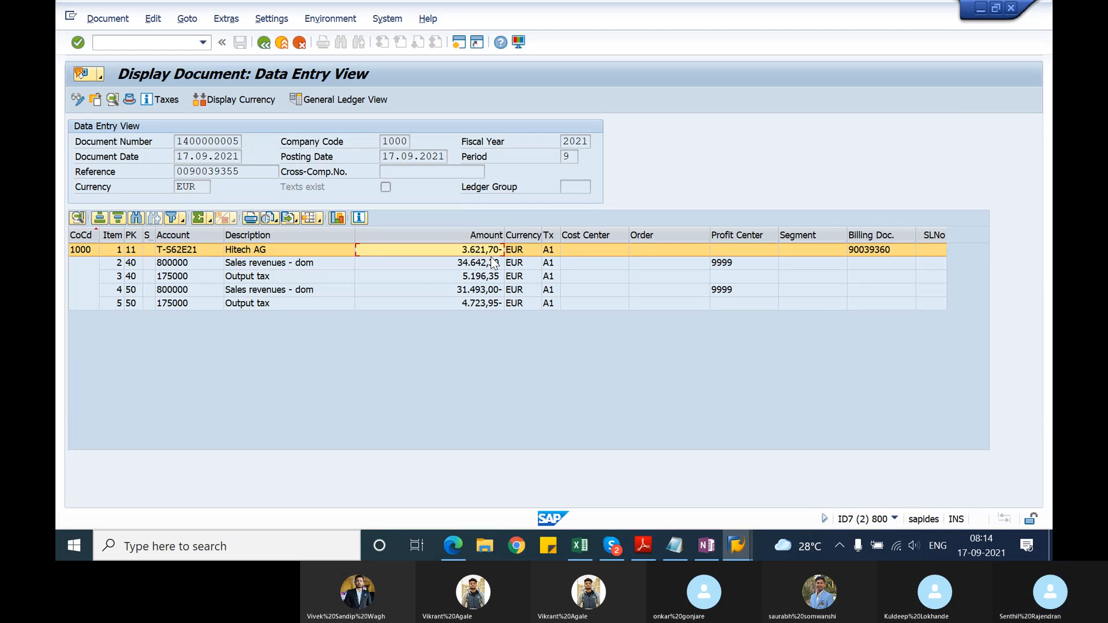
# Step: Back in the Notepad notes, add the line "original billing document - 10 PCS" below the first credit memo's number
pyautogui.hotkey('alt', 'Tab')
pyautogui.hotkey('alt', 'Tab')
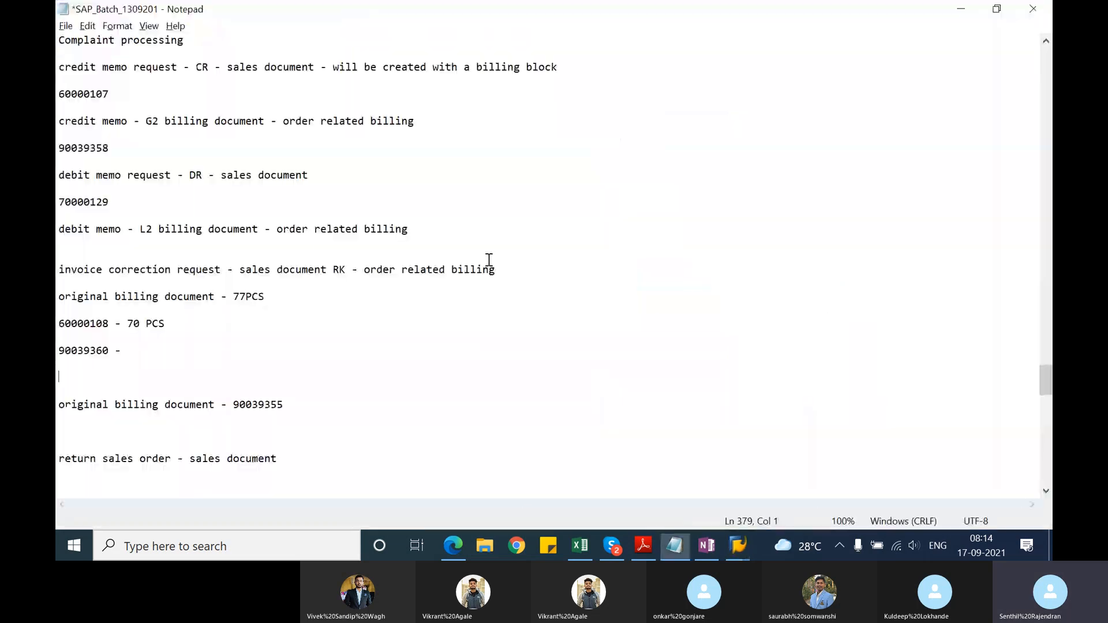
pyautogui.click(133, 351)
pyautogui.press('Return')
pyautogui.press('Return')
pyautogui.write('origi')
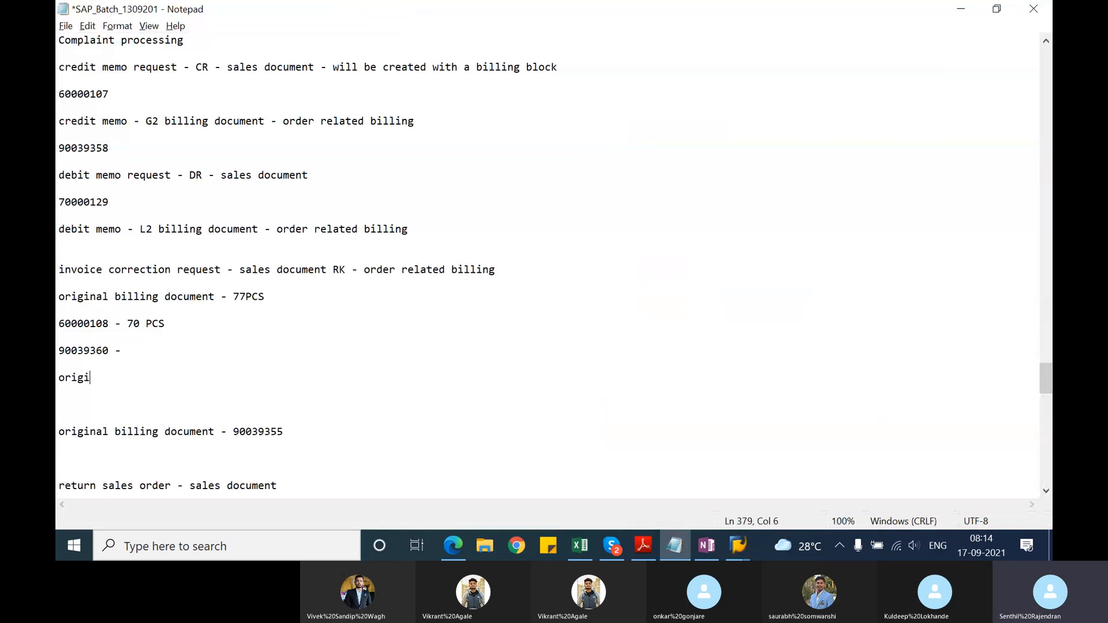
pyautogui.write('nal ')
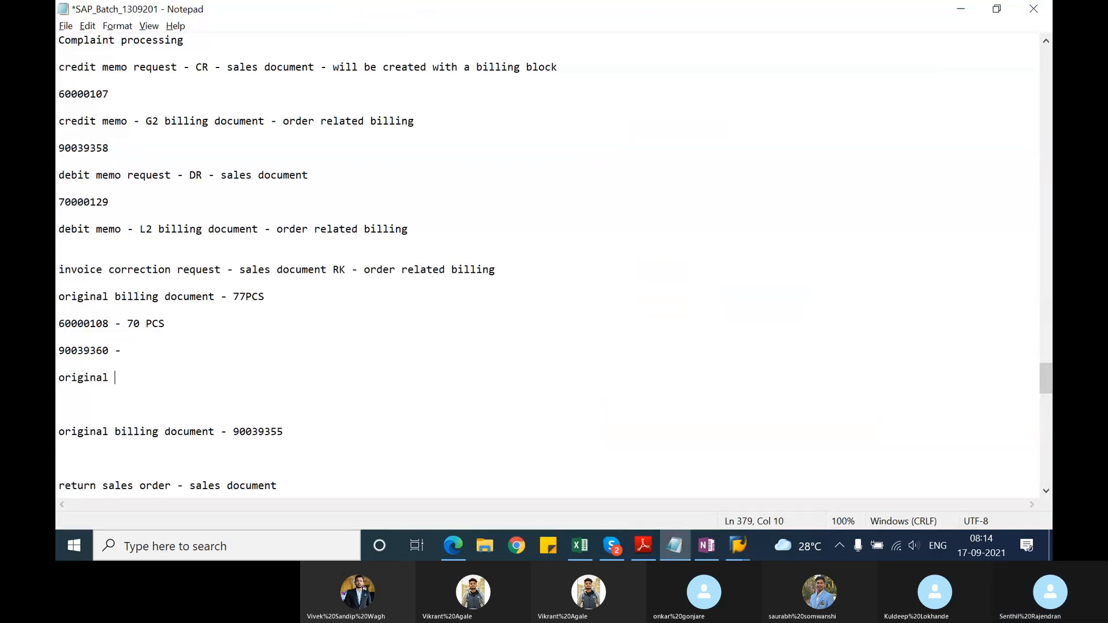
pyautogui.write('billing dis')
pyautogui.press('BackSpace')
pyautogui.press('BackSpace')
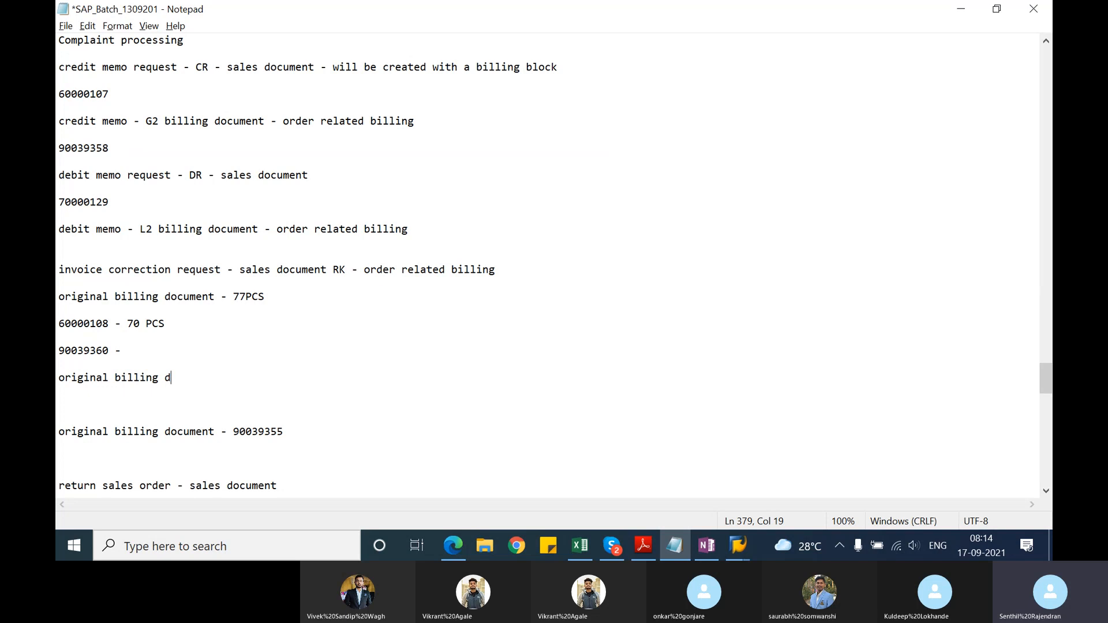
pyautogui.write('ocument - 10 PCS')
pyautogui.press('Return')
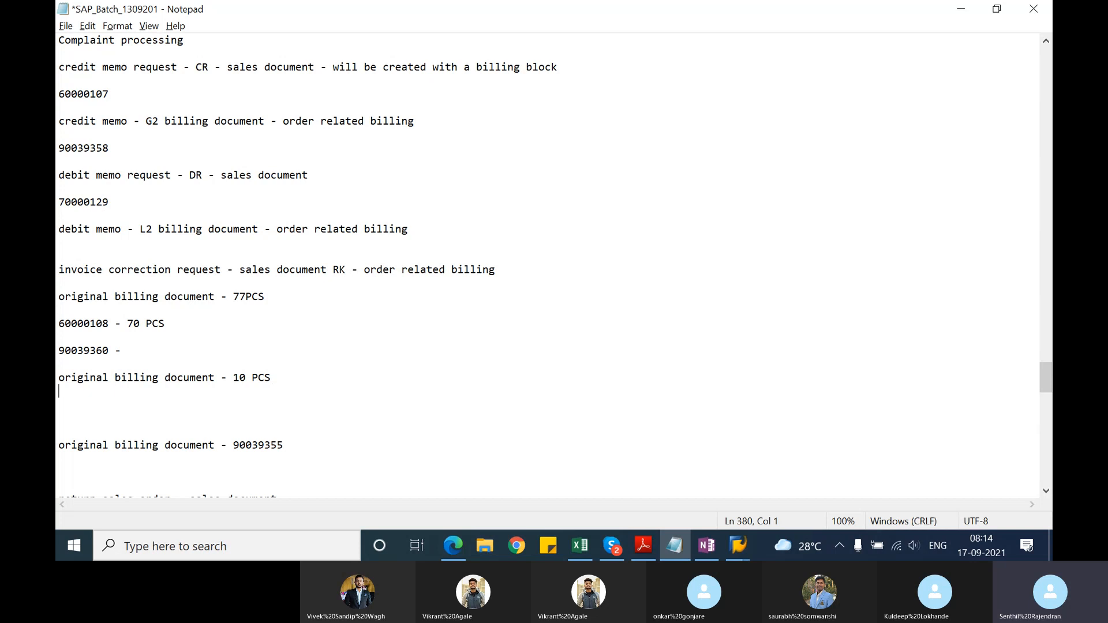
# Step: Add the second invoice correction request's number with "- 15PCS" on the line below the 10 PCS entry
pyautogui.write('600000')
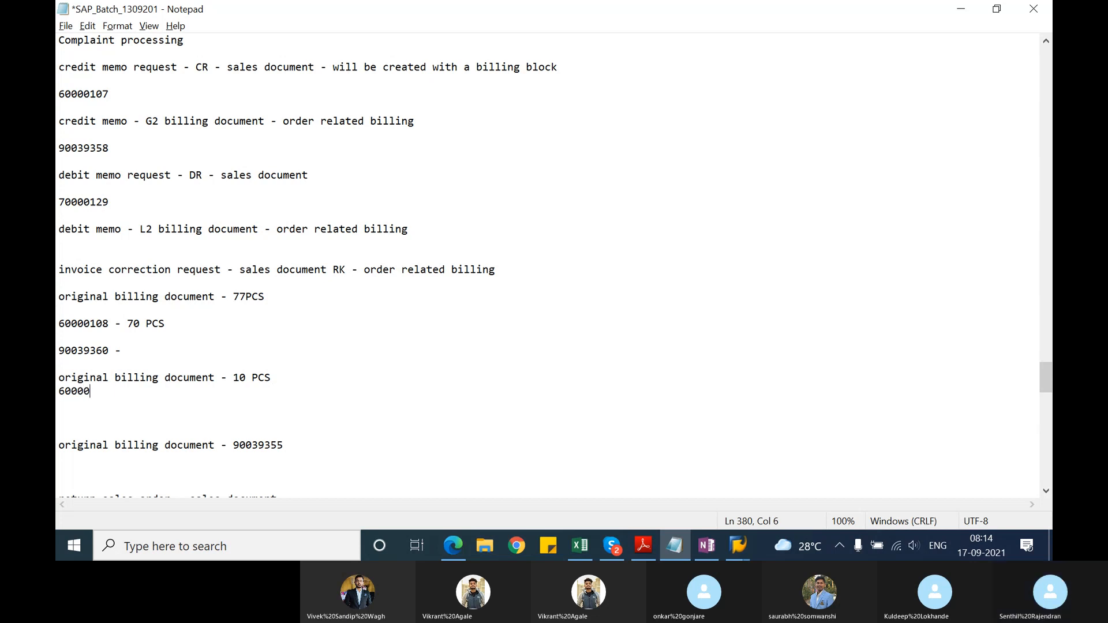
pyautogui.press('F1')
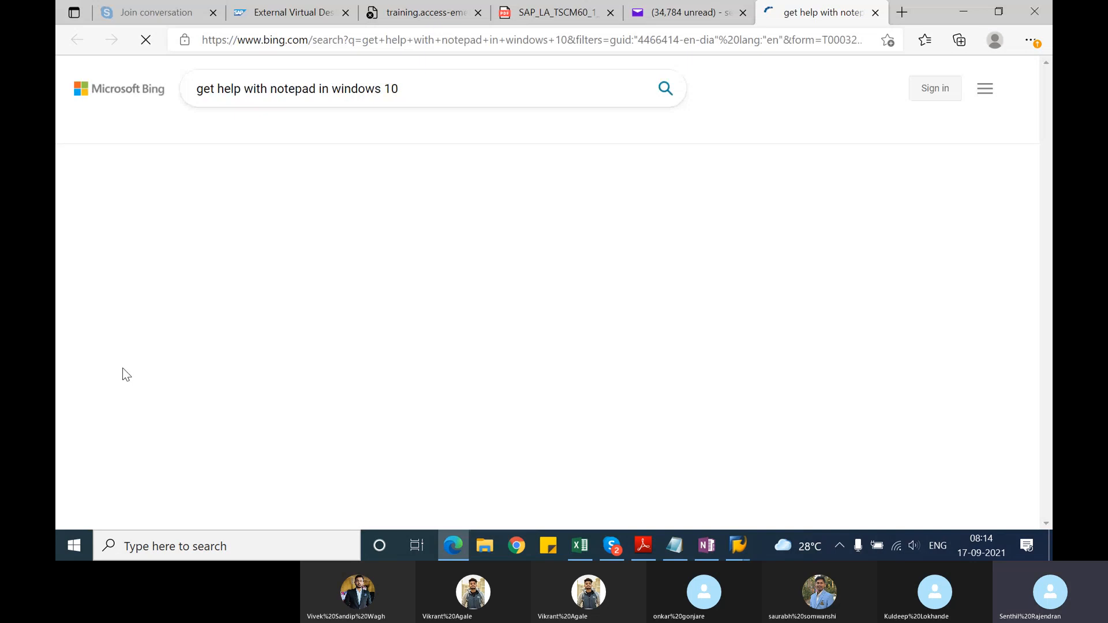
pyautogui.hotkey('alt', 'Tab')
pyautogui.press('BackSpace')
pyautogui.write('10')
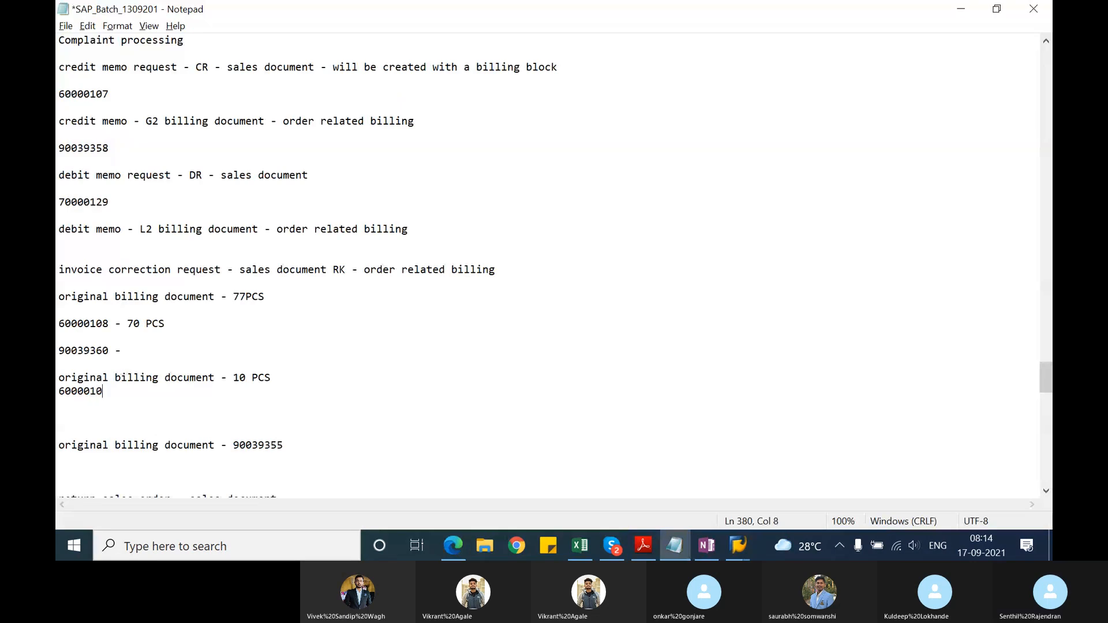
pyautogui.write('9 - 15PCS')
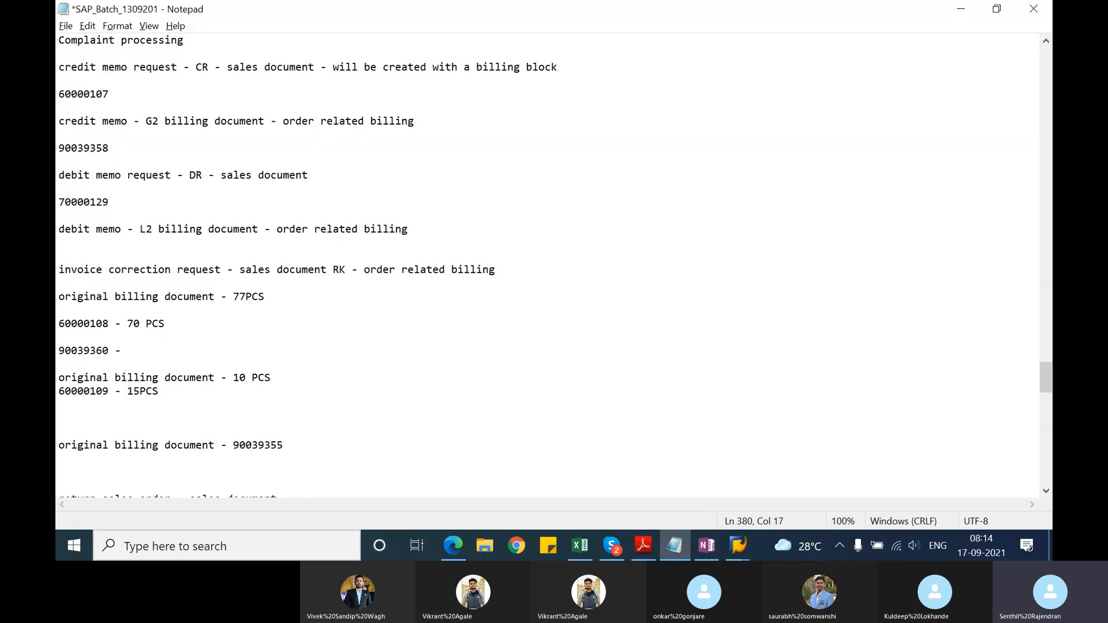
pyautogui.press('Return')
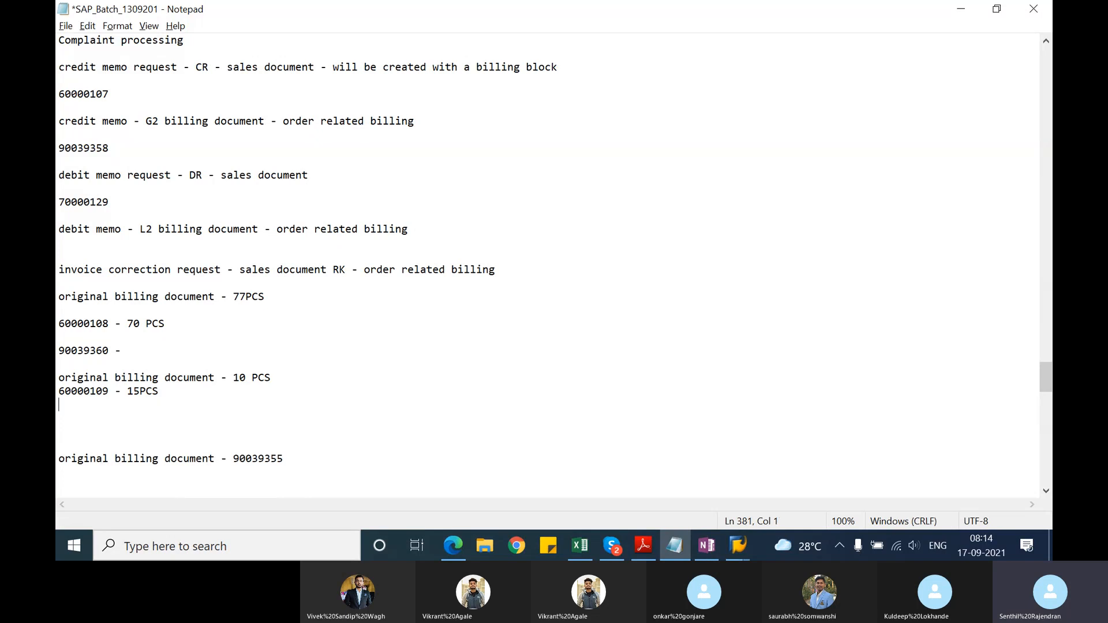
# Step: Switch to SAP and examine the customer line amount in the second credit memo's accounting document
pyautogui.hotkey('alt', 'Tab')
pyautogui.hotkey('alt', 'Tab')
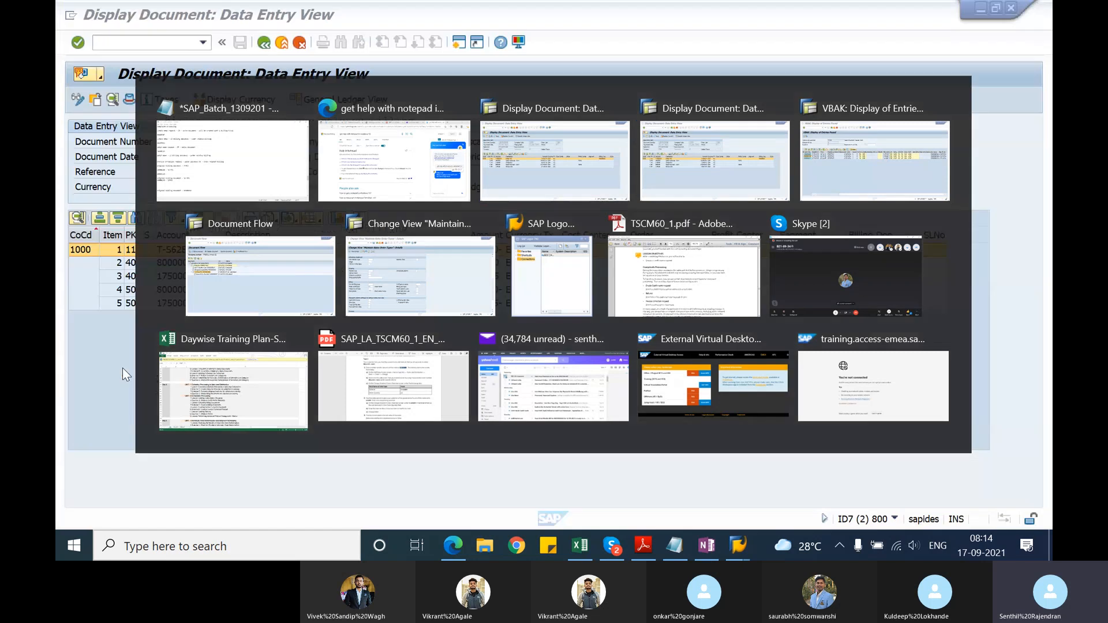
pyautogui.hotkey('alt', 'Tab')
pyautogui.hotkey('alt', 'Tab')
pyautogui.hotkey('alt', 'Tab')
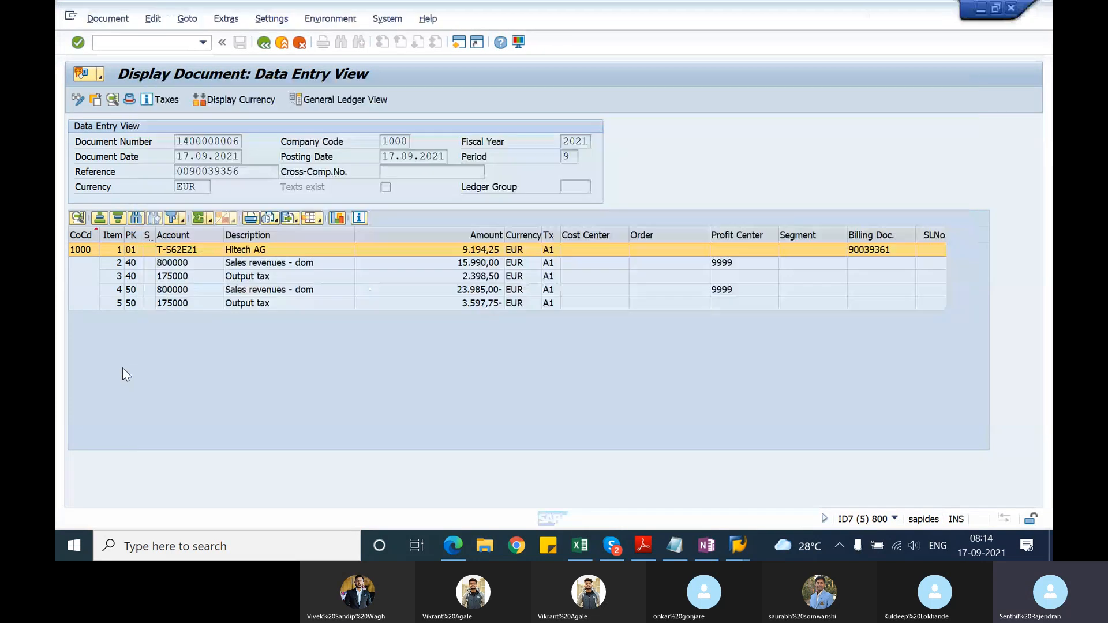
pyautogui.click(455, 253)
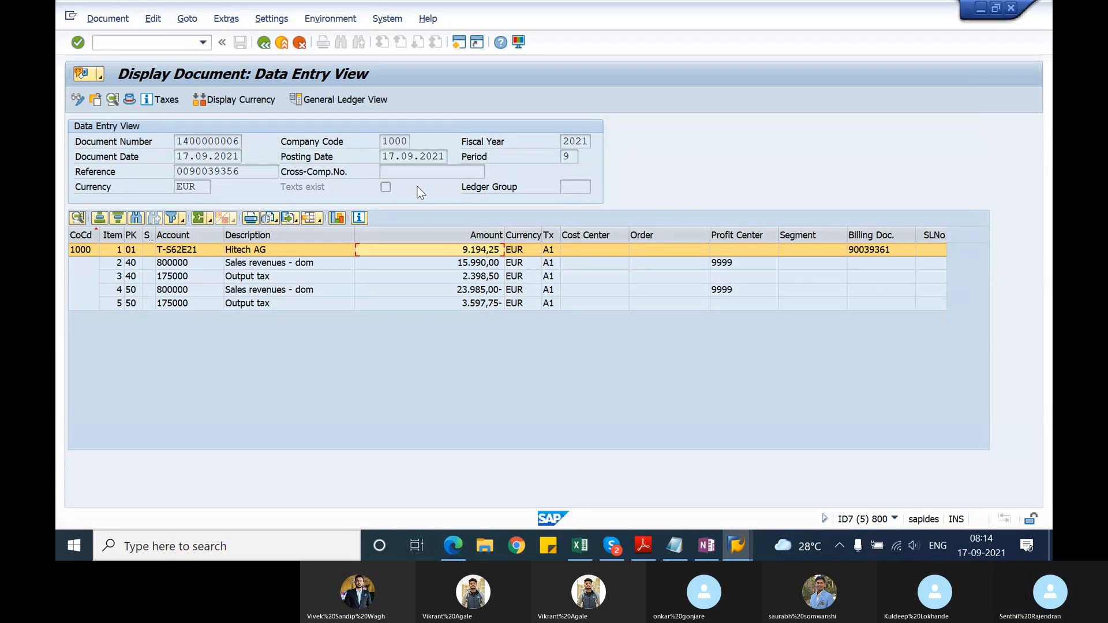
# Step: Return to the second invoice correction request's document flow and display the billing items of its credit memo
pyautogui.click(269, 42)
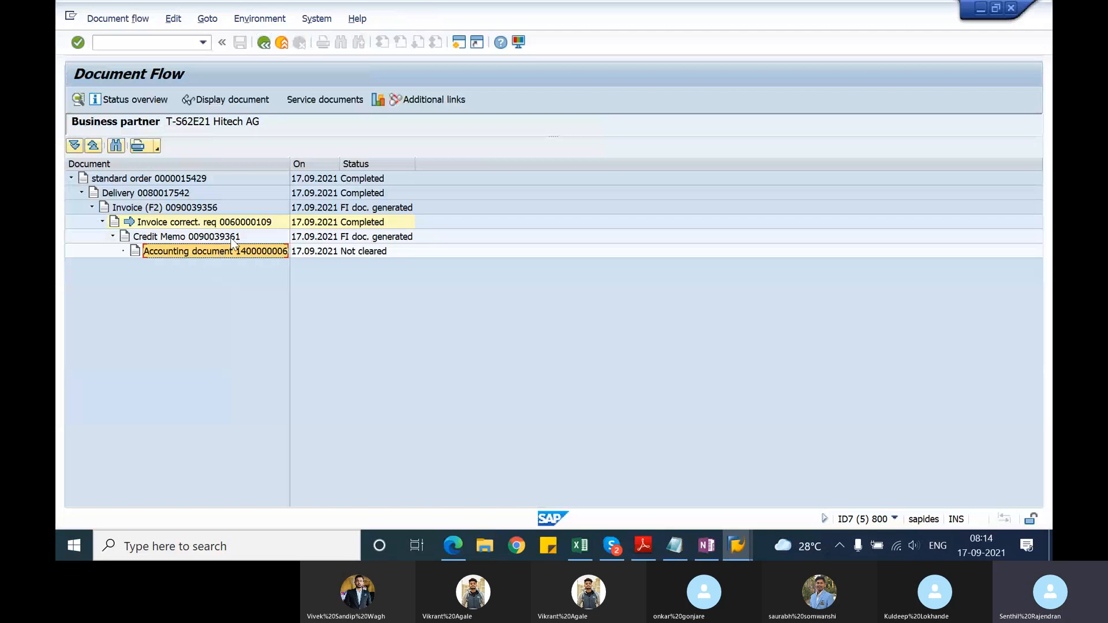
pyautogui.click(232, 237)
pyautogui.click(264, 43)
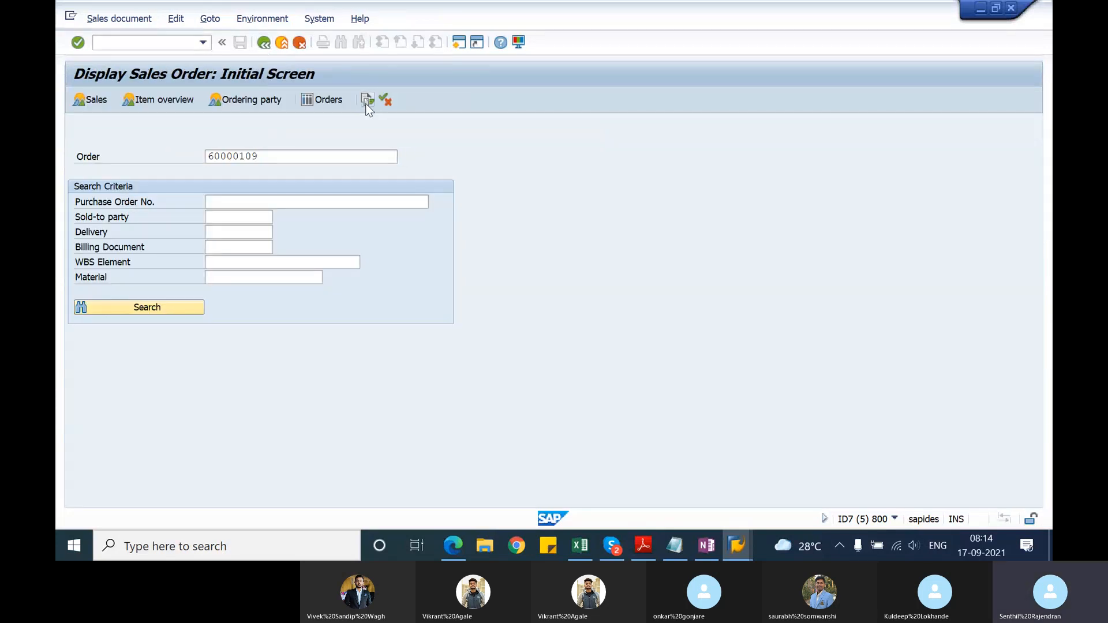
pyautogui.click(366, 102)
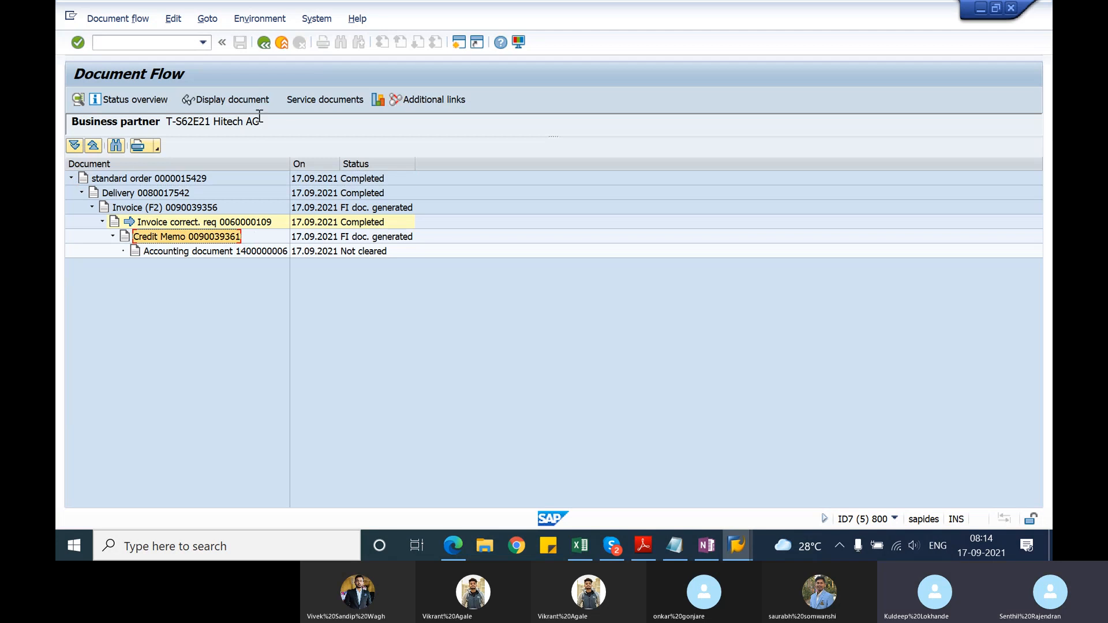
pyautogui.click(260, 99)
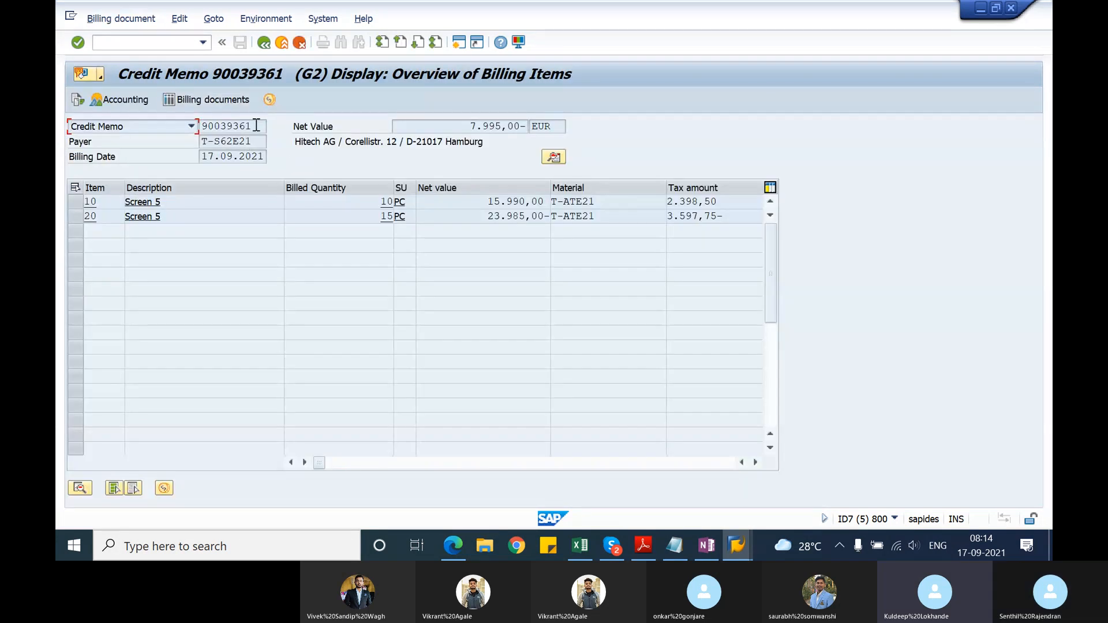
# Step: Copy the second credit memo's number and add it in the Notepad notes below the 15PCS line
pyautogui.doubleClick(257, 125)
pyautogui.hotkey('ctrl', 'c')
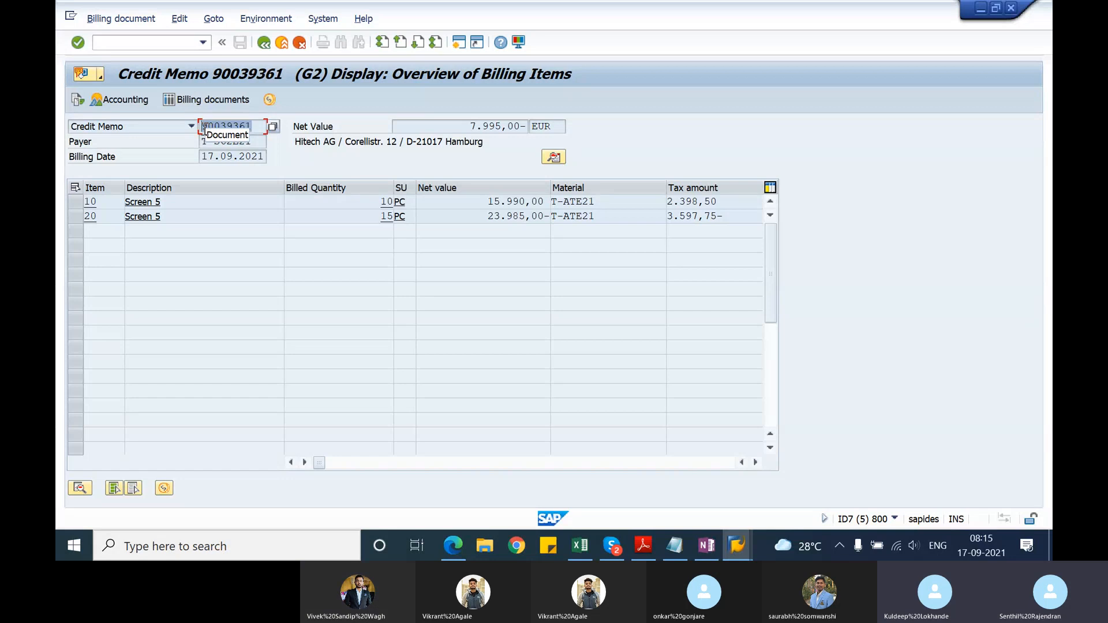
pyautogui.click(204, 127)
pyautogui.hotkey('alt', 'Tab')
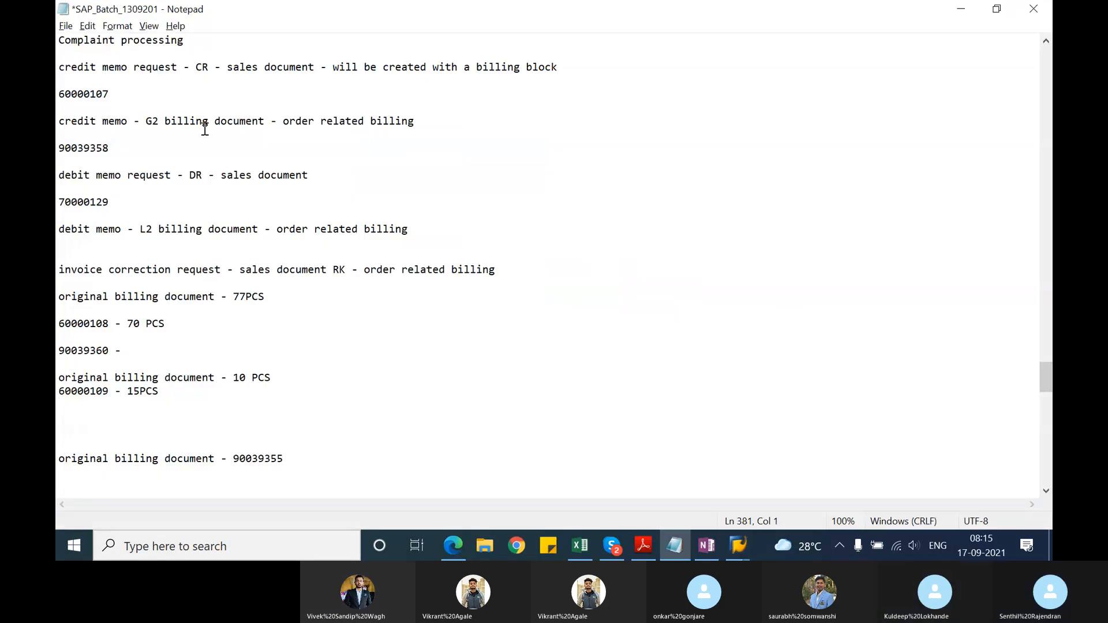
pyautogui.hotkey('ctrl', 'v')
# Step: In the SAP sales order types session, change the order-related billing type of document type RK and save it to the customizing request
pyautogui.hotkey('alt', 'Tab')
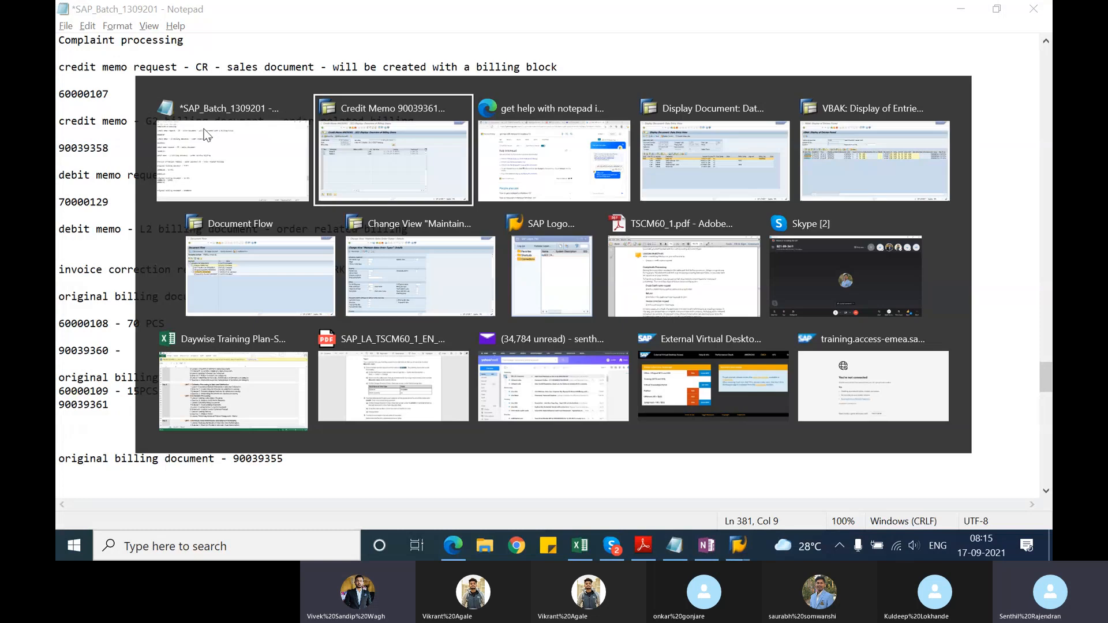
pyautogui.press('Tab')
pyautogui.press('Tab')
pyautogui.press('Tab')
pyautogui.press('Tab')
pyautogui.press('Tab')
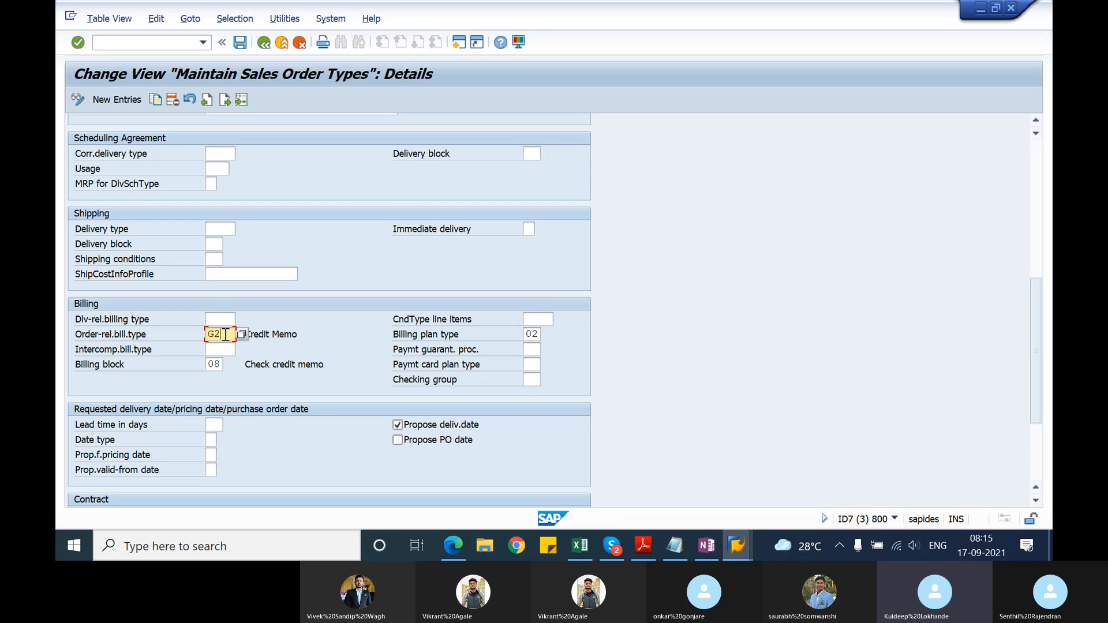
pyautogui.press('BackSpace')
pyautogui.press('BackSpace')
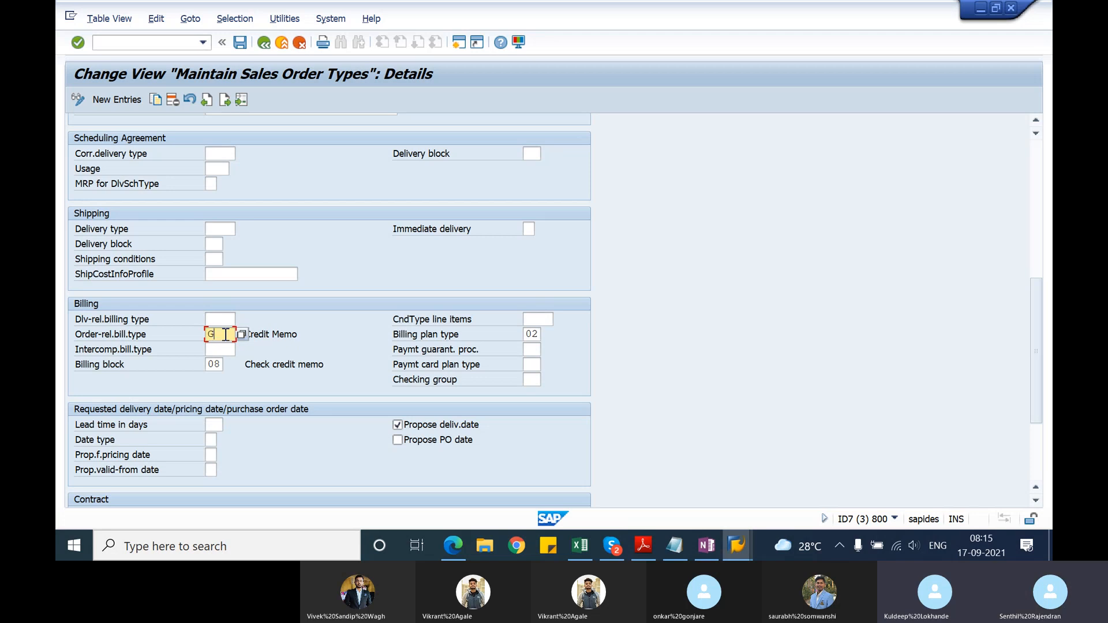
pyautogui.press('Return')
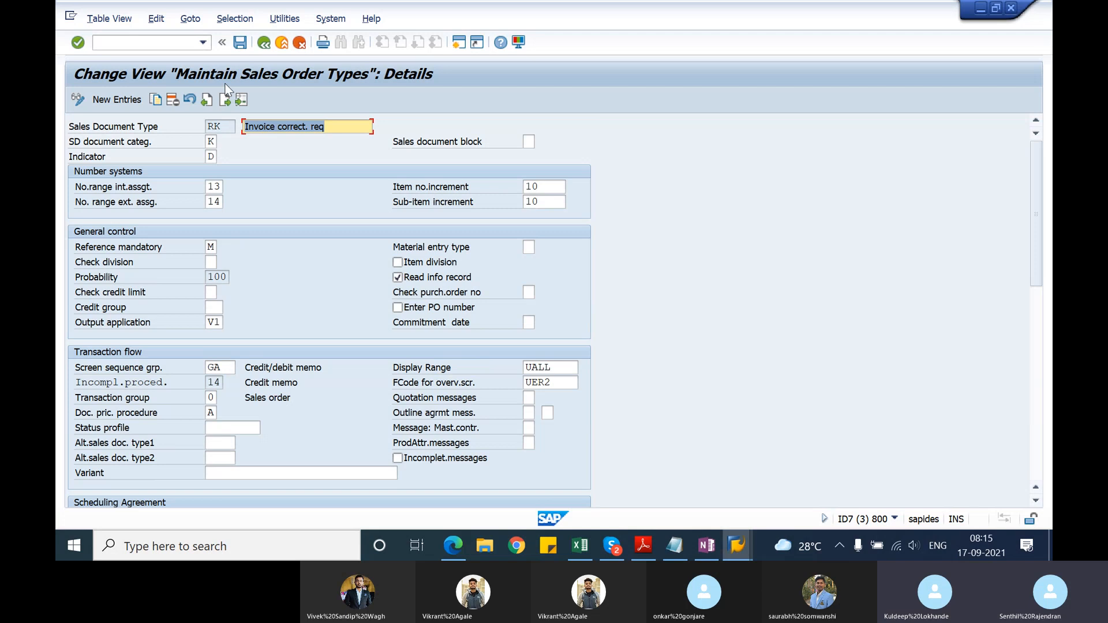
pyautogui.click(240, 43)
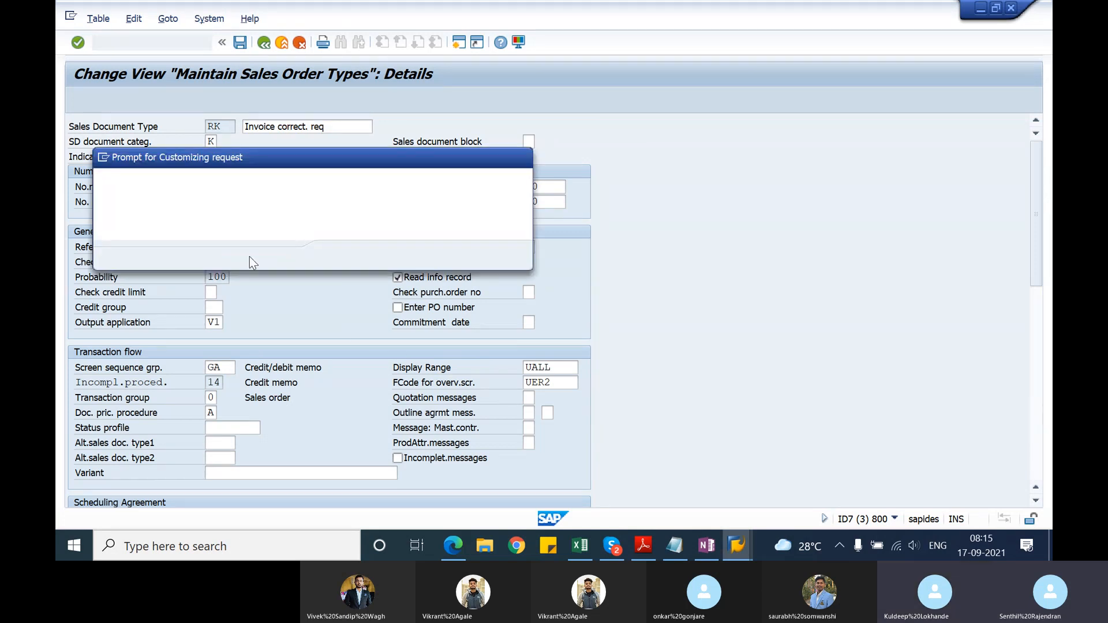
pyautogui.click(339, 254)
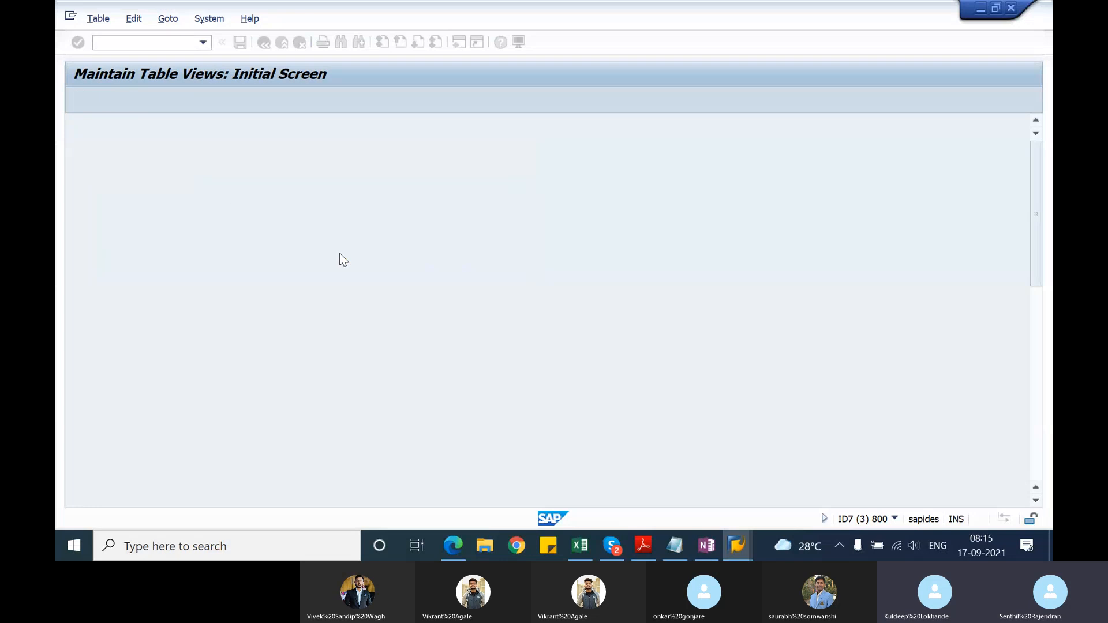
# Step: Start transaction VL03N and display the earlier outbound delivery for 10 PC of material T-ATE21
pyautogui.click(155, 41)
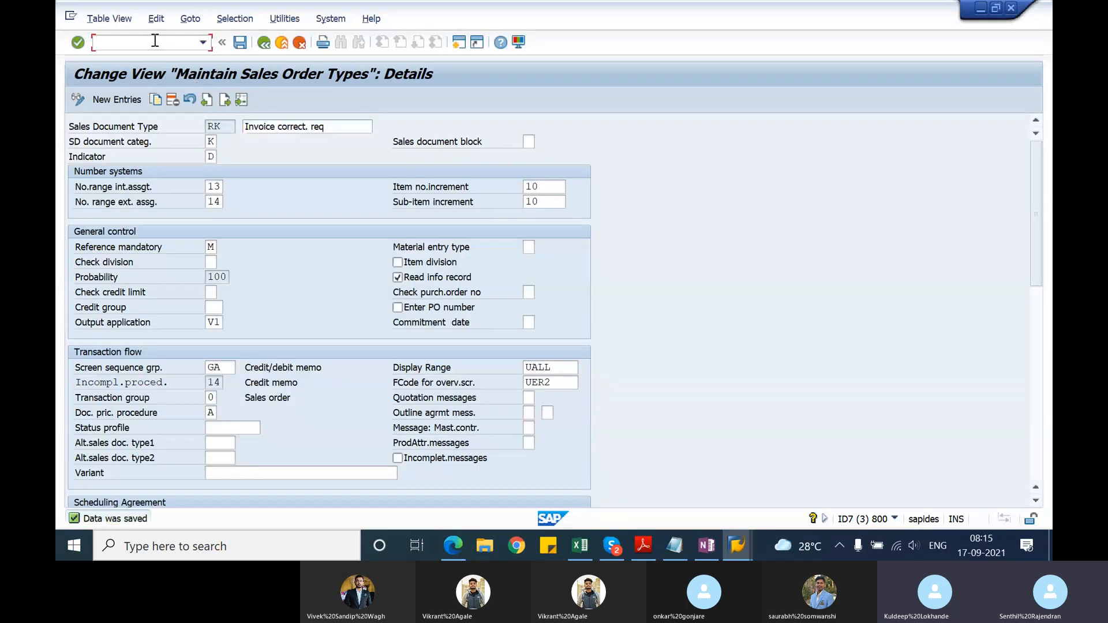
pyautogui.write('/nvl03n')
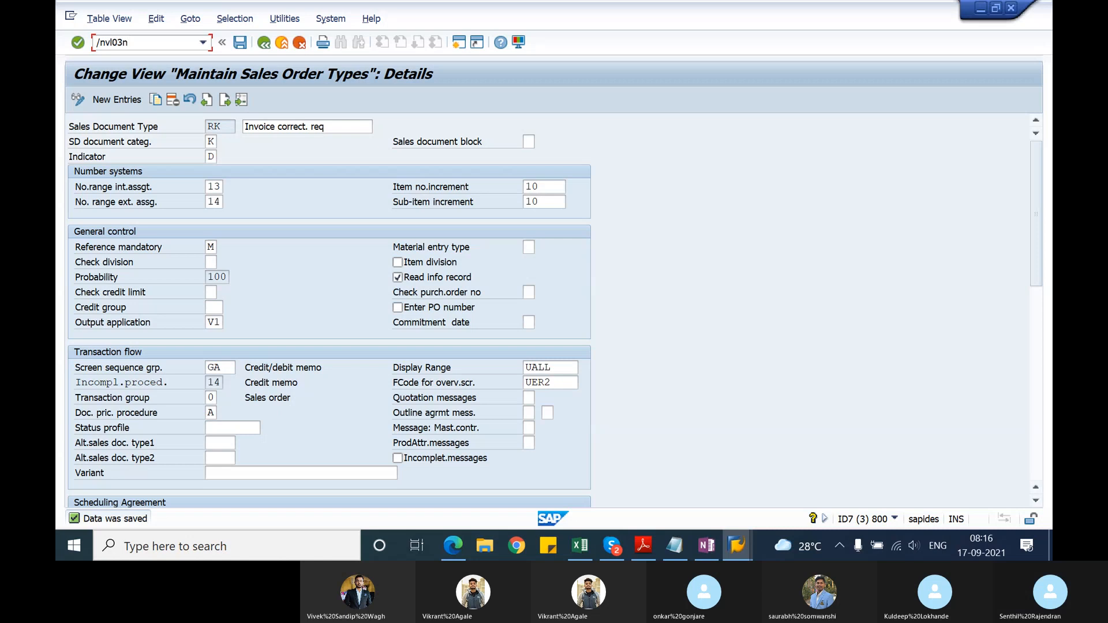
pyautogui.press('Return')
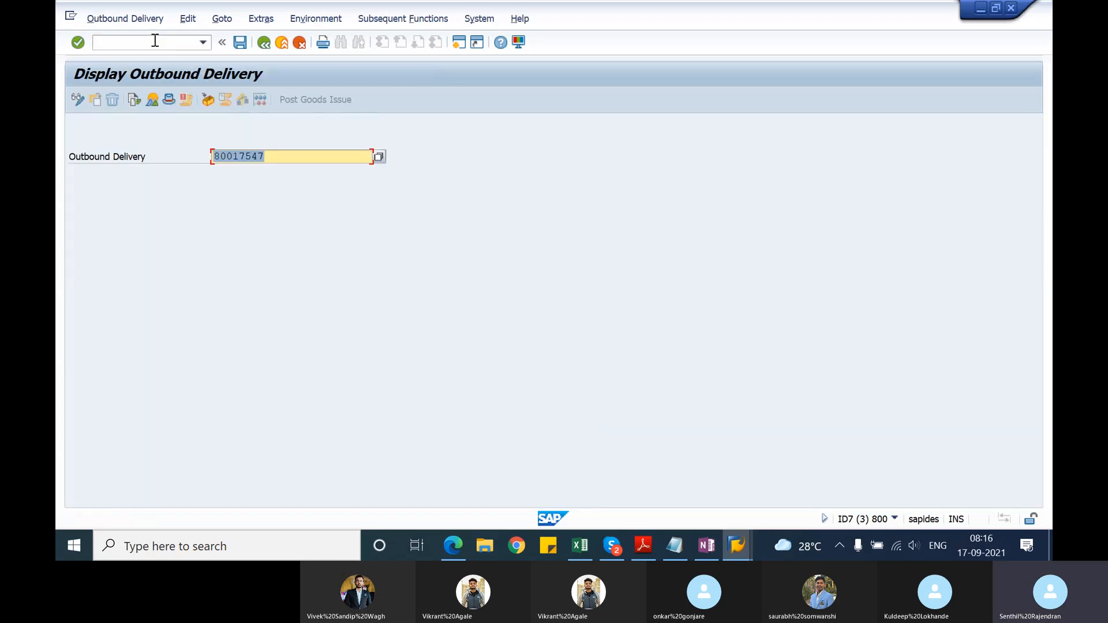
pyautogui.press('BackSpace')
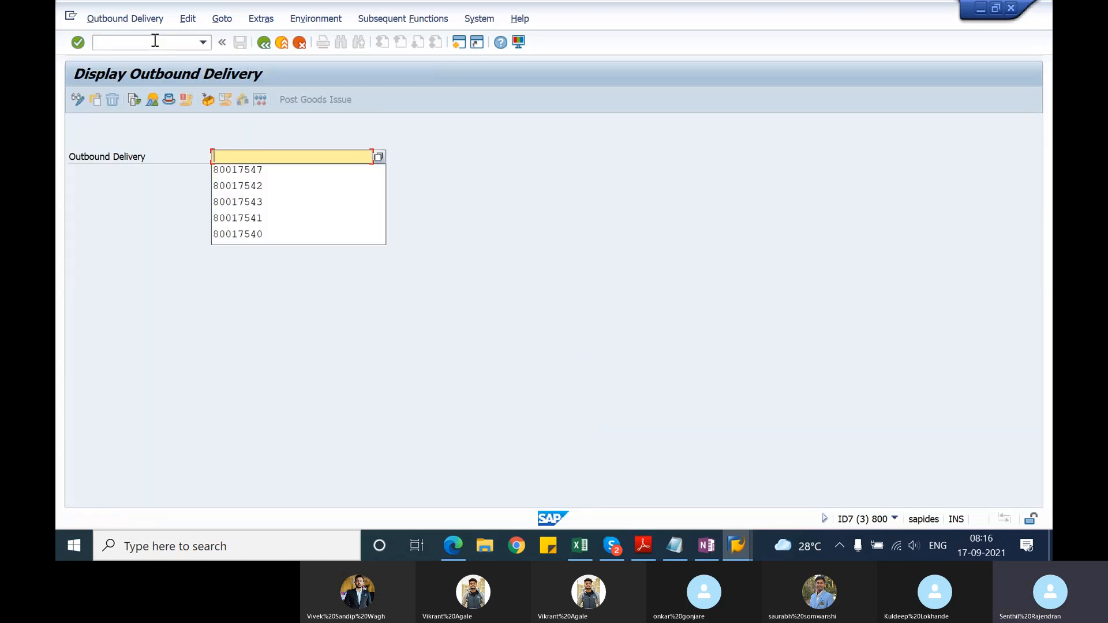
pyautogui.press('Down')
pyautogui.press('Down')
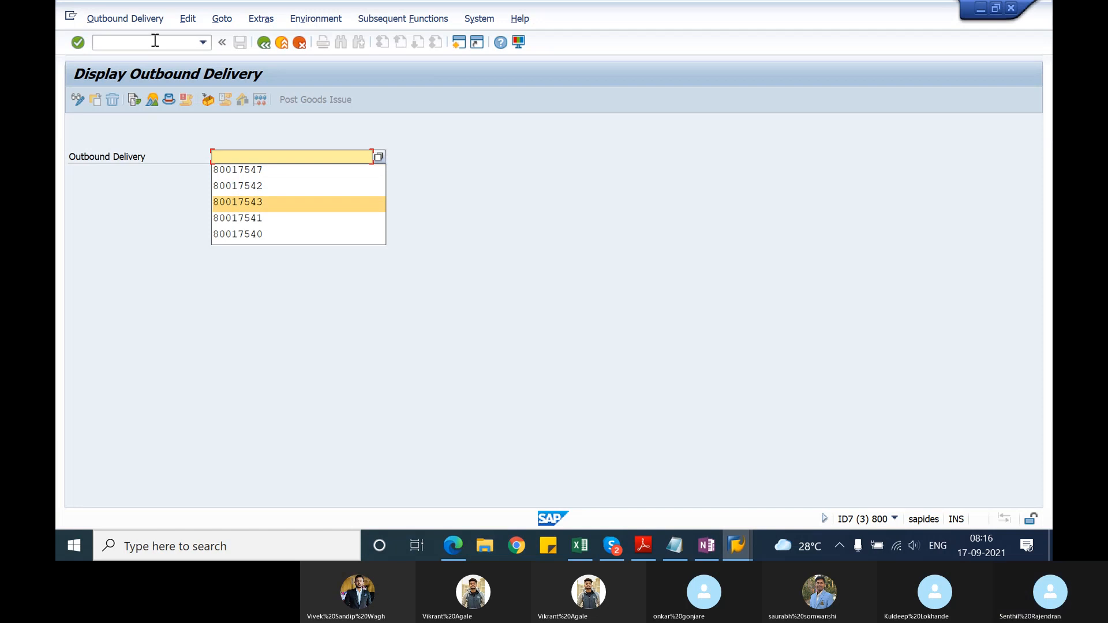
pyautogui.press('Return')
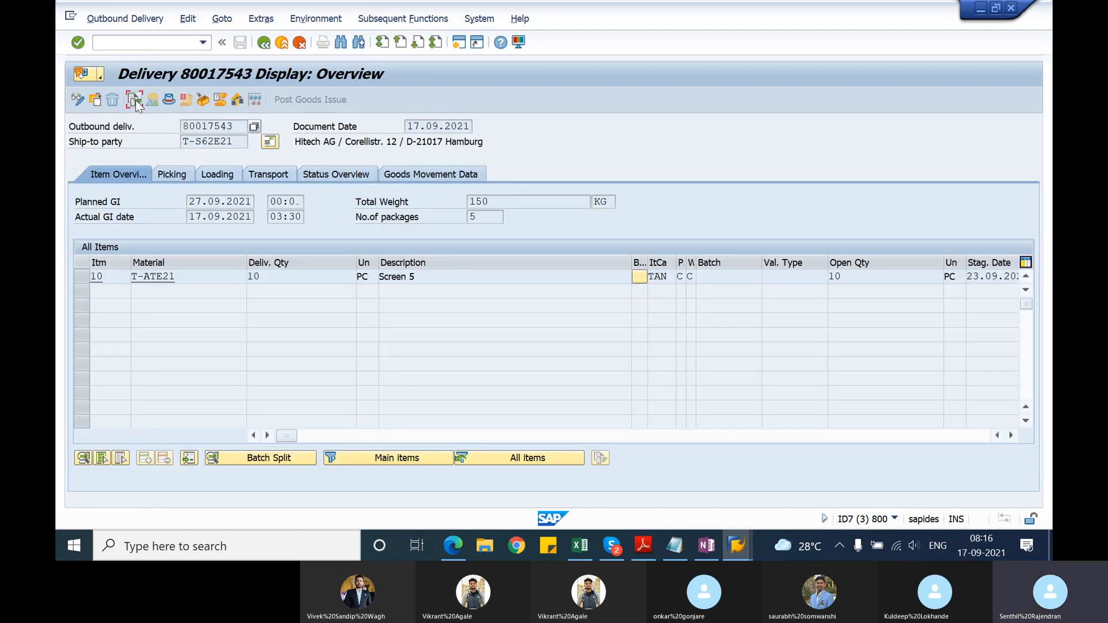
# Step: Display the F2 invoice from the delivery's document flow and copy its billing document number
pyautogui.click(135, 100)
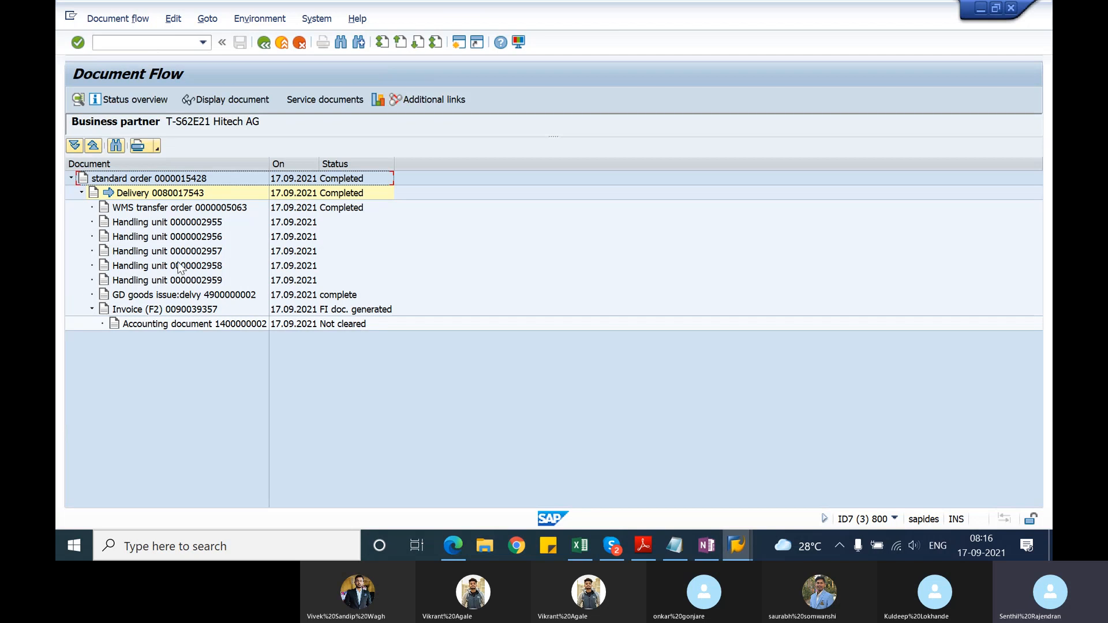
pyautogui.click(178, 312)
pyautogui.click(251, 99)
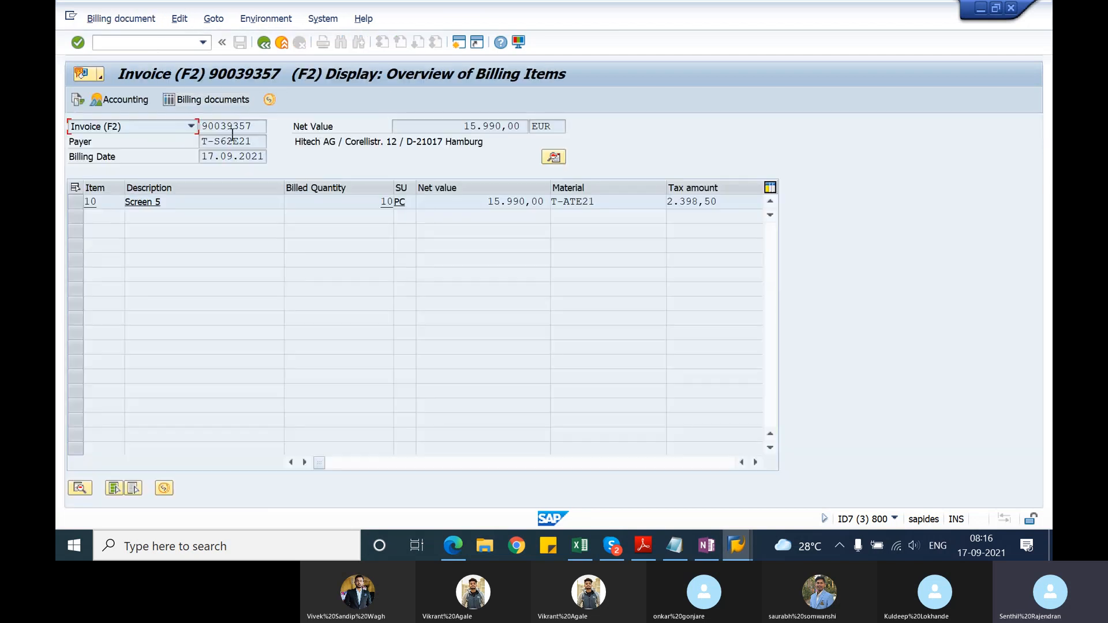
pyautogui.moveTo(257, 125); pyautogui.dragTo(202, 128)
pyautogui.hotkey('ctrl', 'c')
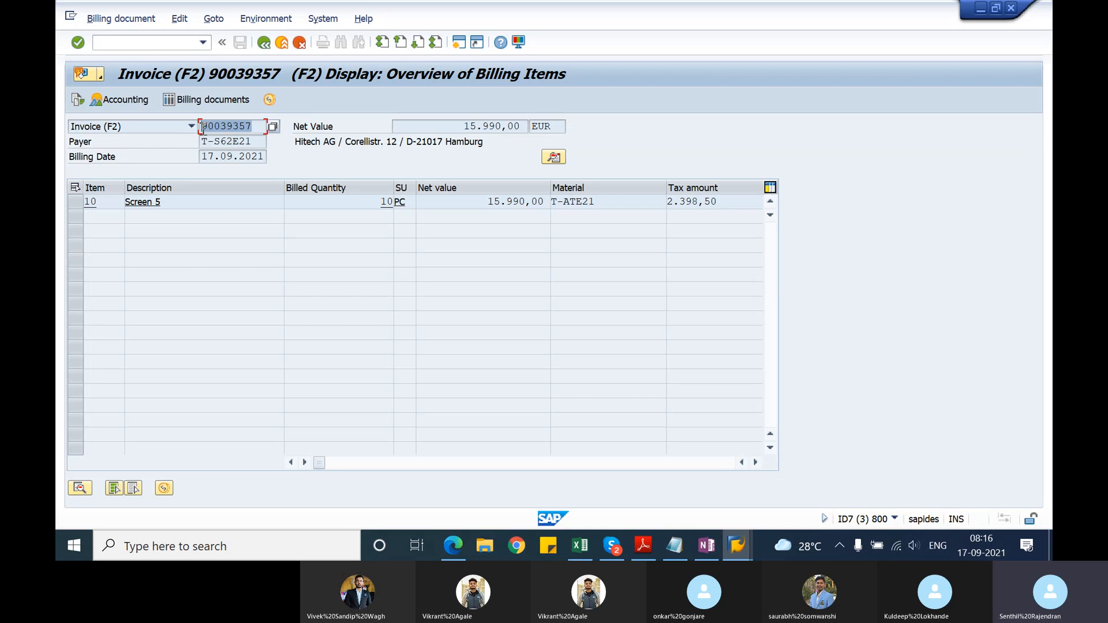
pyautogui.click(202, 128)
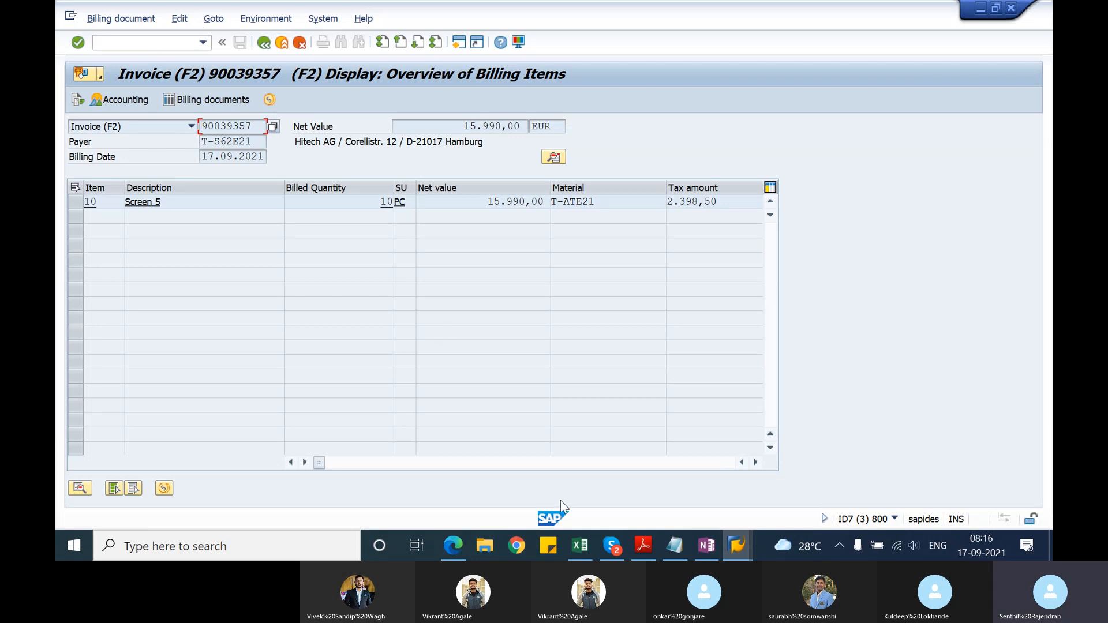
# Step: Switch to the SAP session showing the other delivery's document flow and start sales order creation with transaction VA01
pyautogui.click(740, 548)
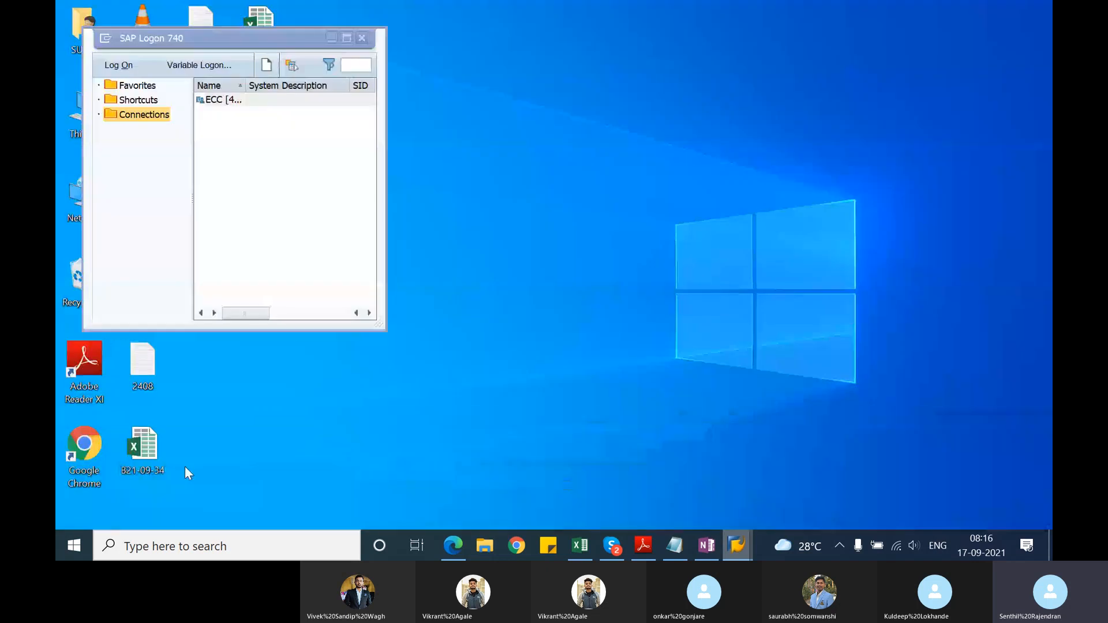
pyautogui.click(185, 466)
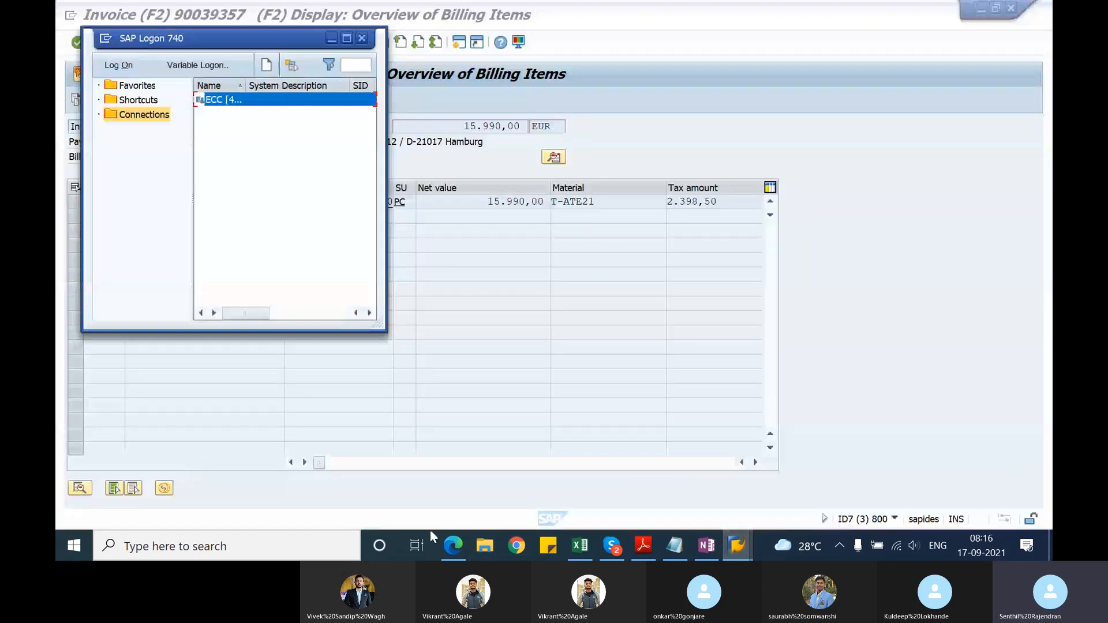
pyautogui.click(728, 546)
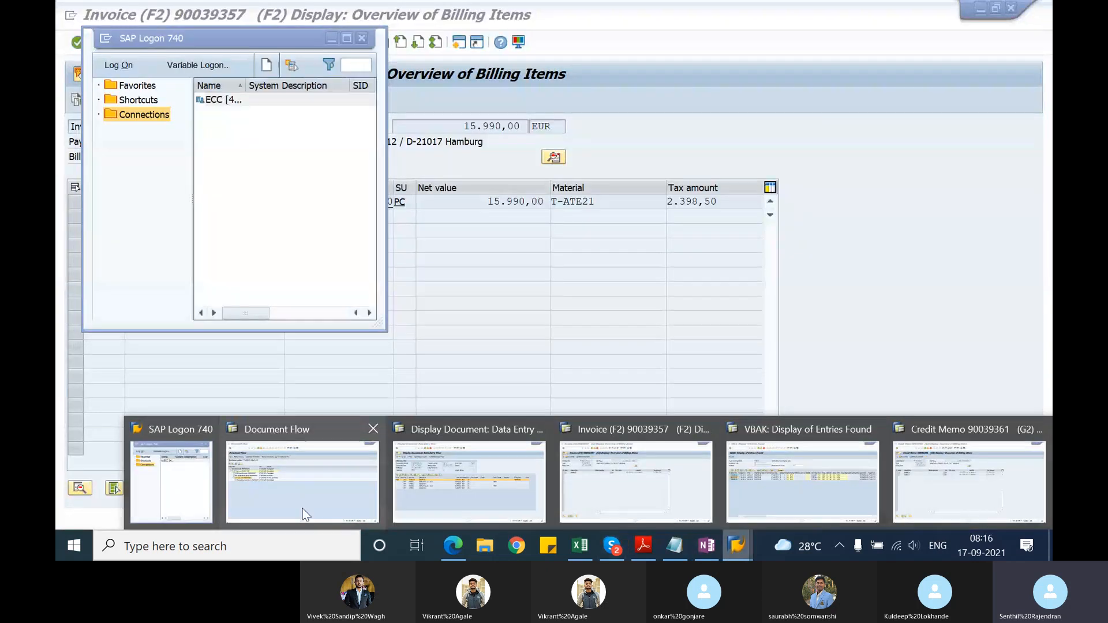
pyautogui.click(302, 508)
pyautogui.click(164, 42)
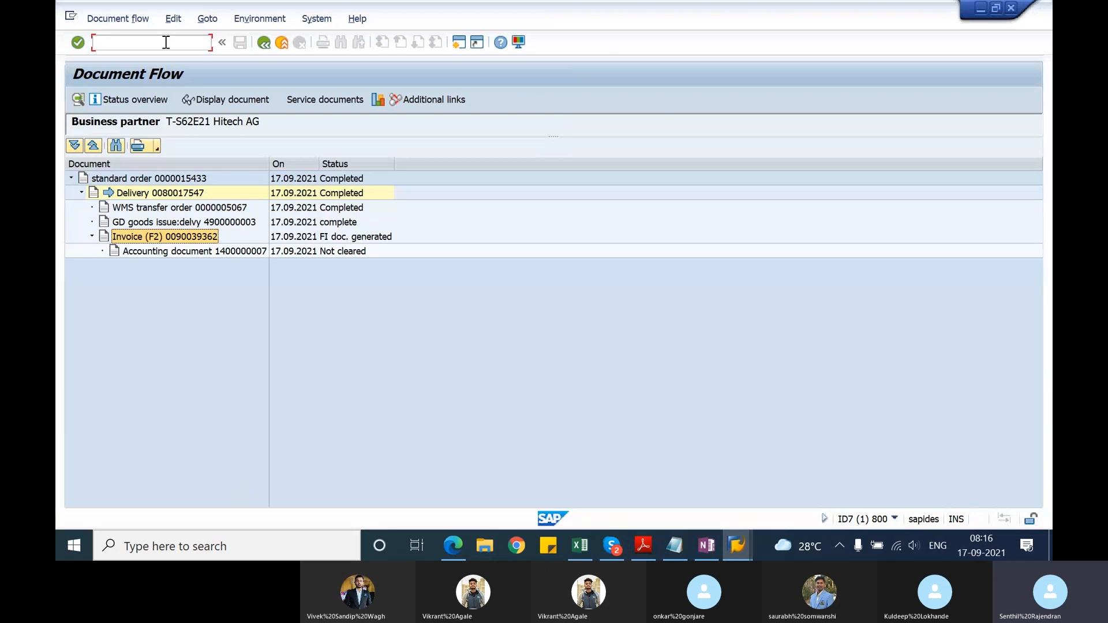
pyautogui.write('/nv')
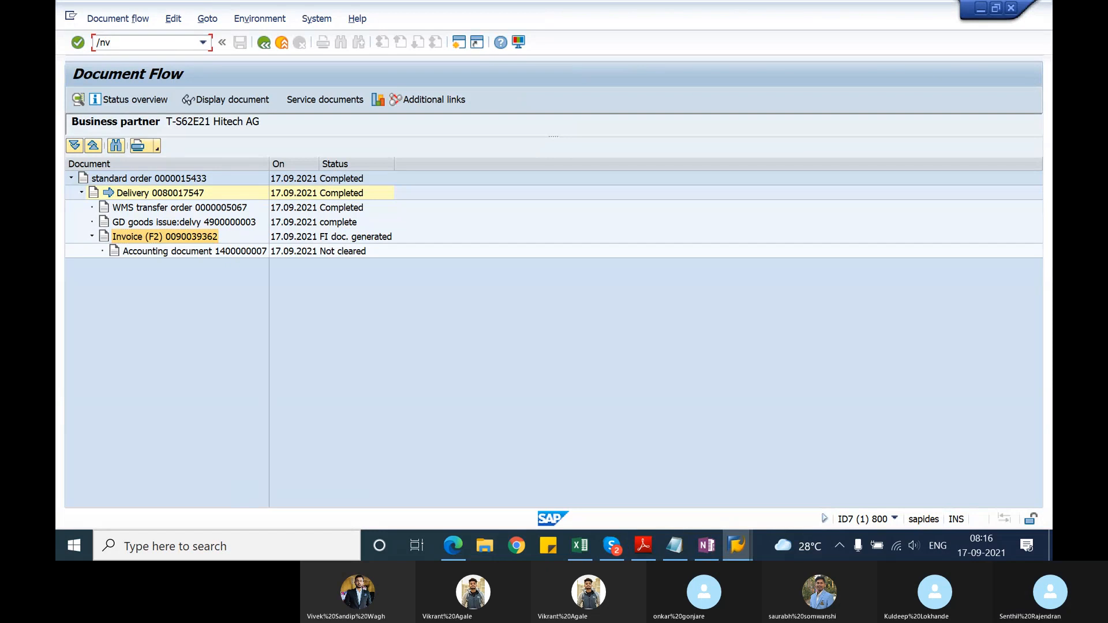
pyautogui.write('a03')
pyautogui.press('Return')
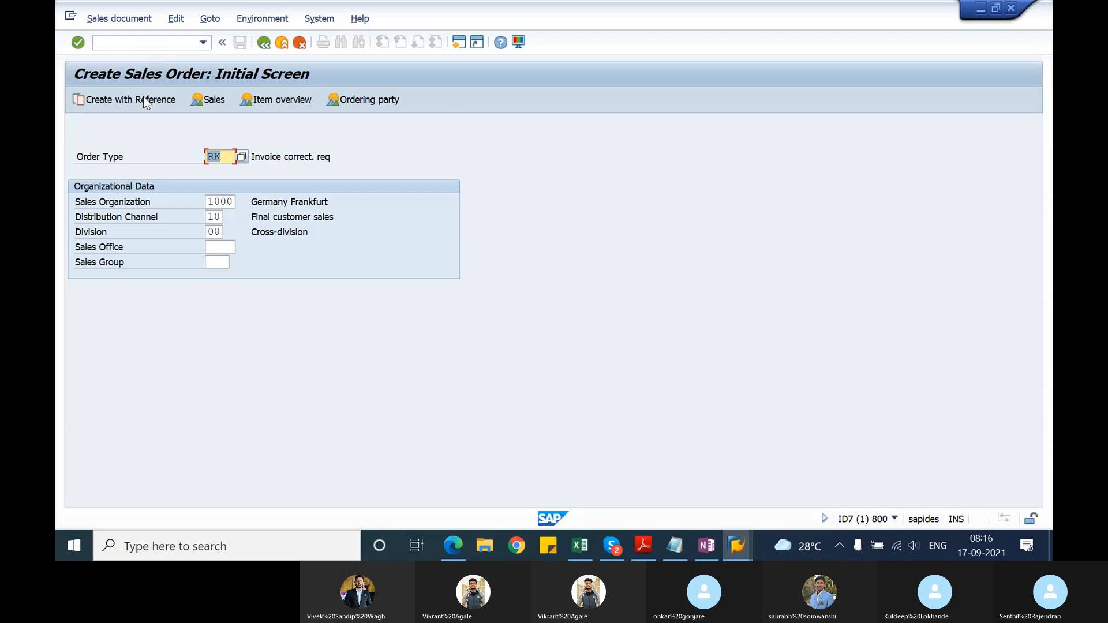
# Step: Create an invoice correction request of type RK with reference to the copied billing document number
pyautogui.click(145, 102)
pyautogui.hotkey('ctrl', 'v')
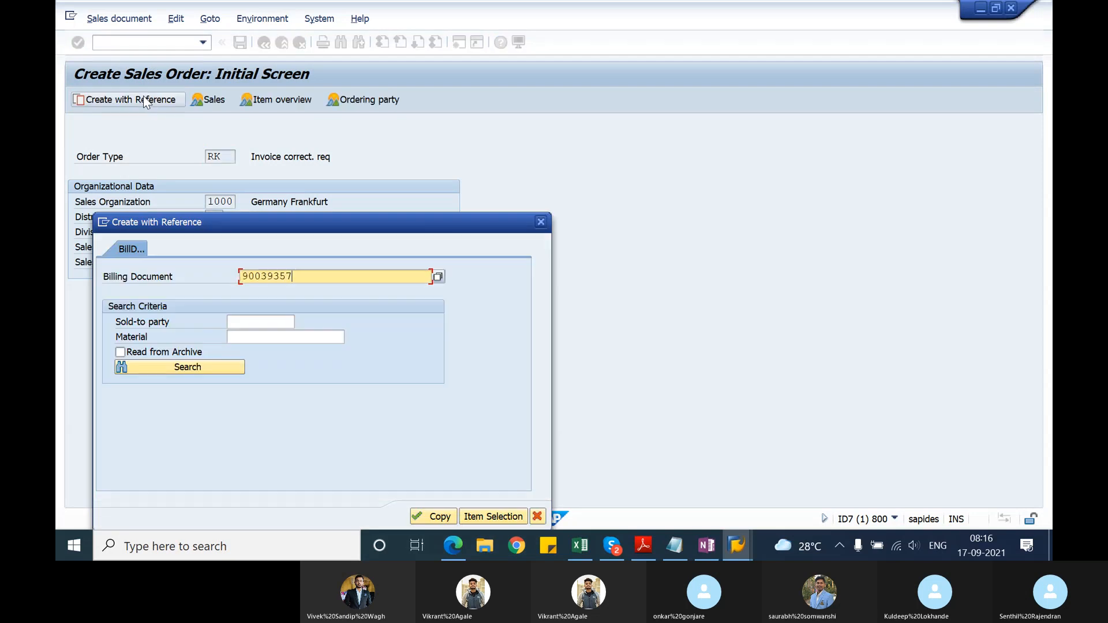
pyautogui.click(419, 517)
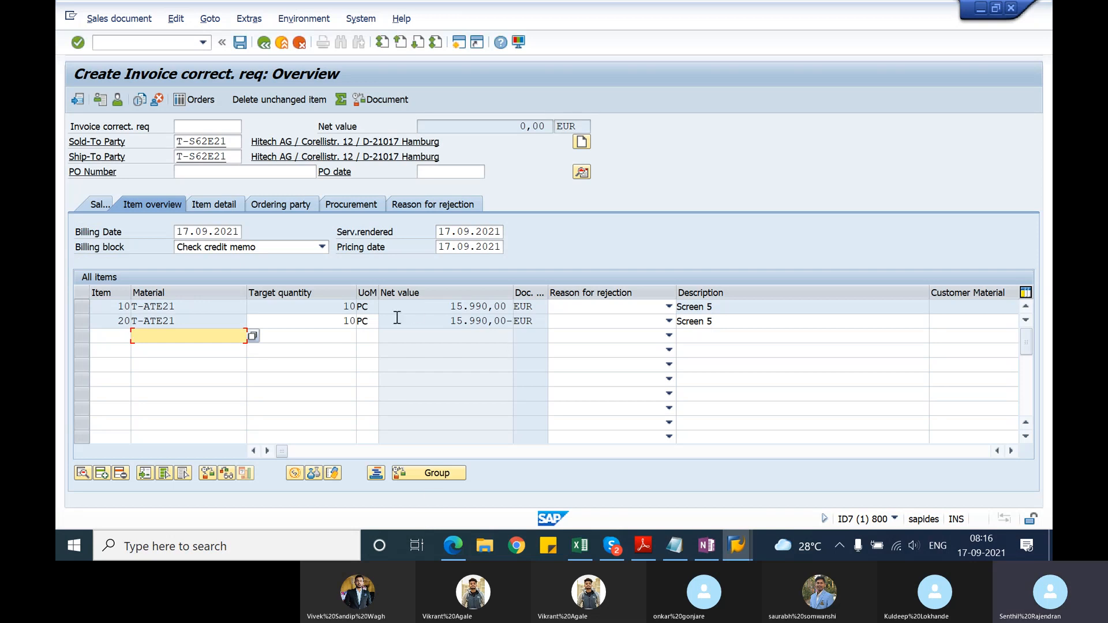
# Step: Set the target quantity of item 20 in the invoice correction request to 8 PC
pyautogui.click(345, 320)
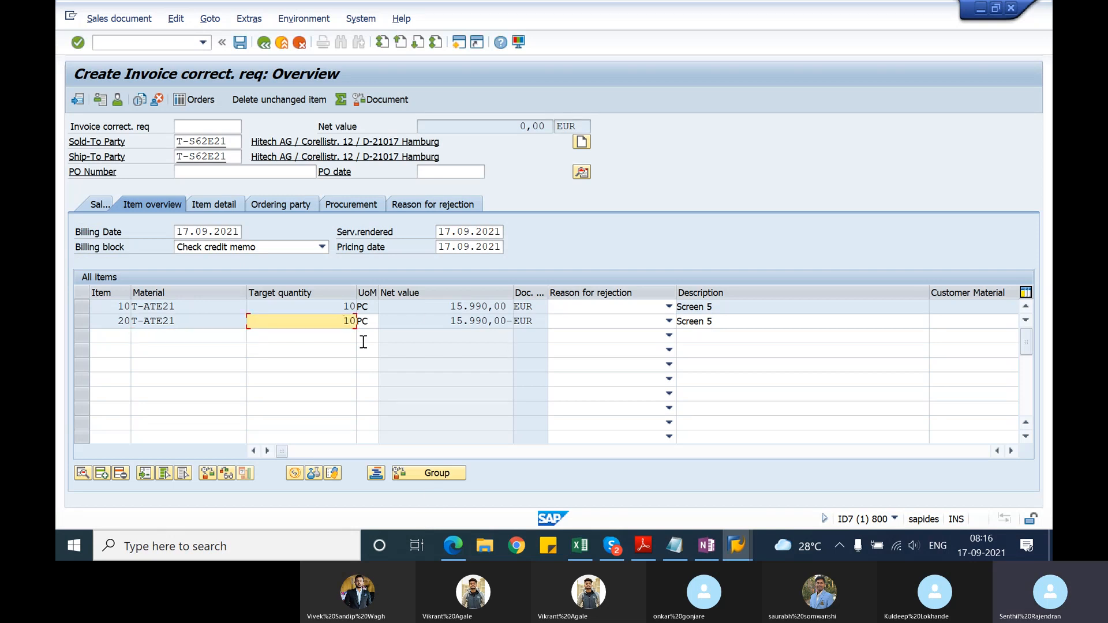
pyautogui.press('Delete')
pyautogui.press('Delete')
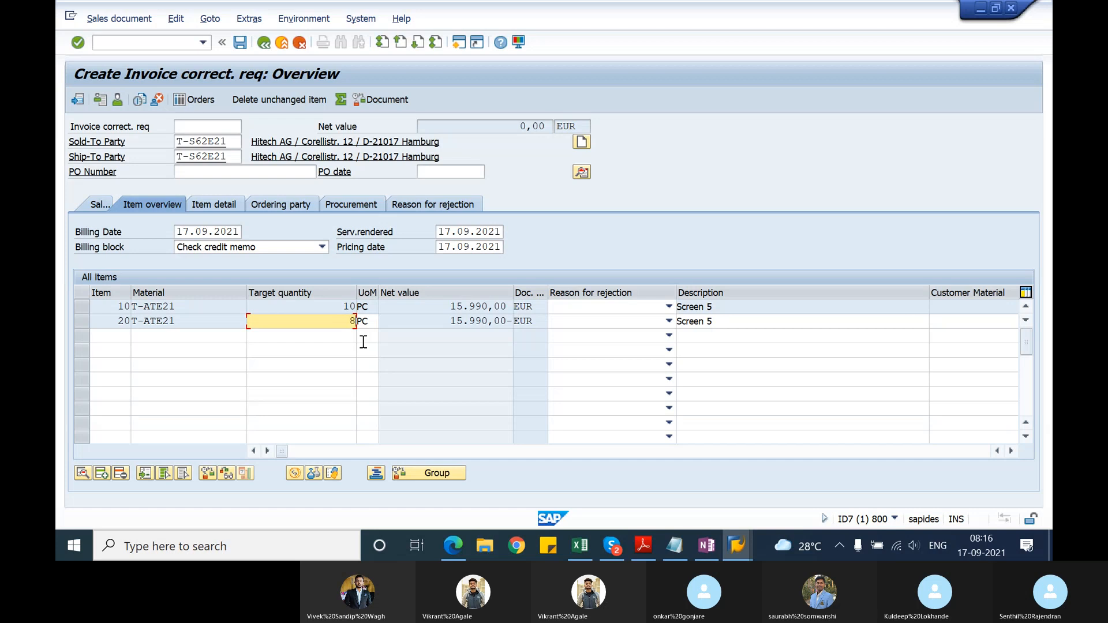
pyautogui.press('Return')
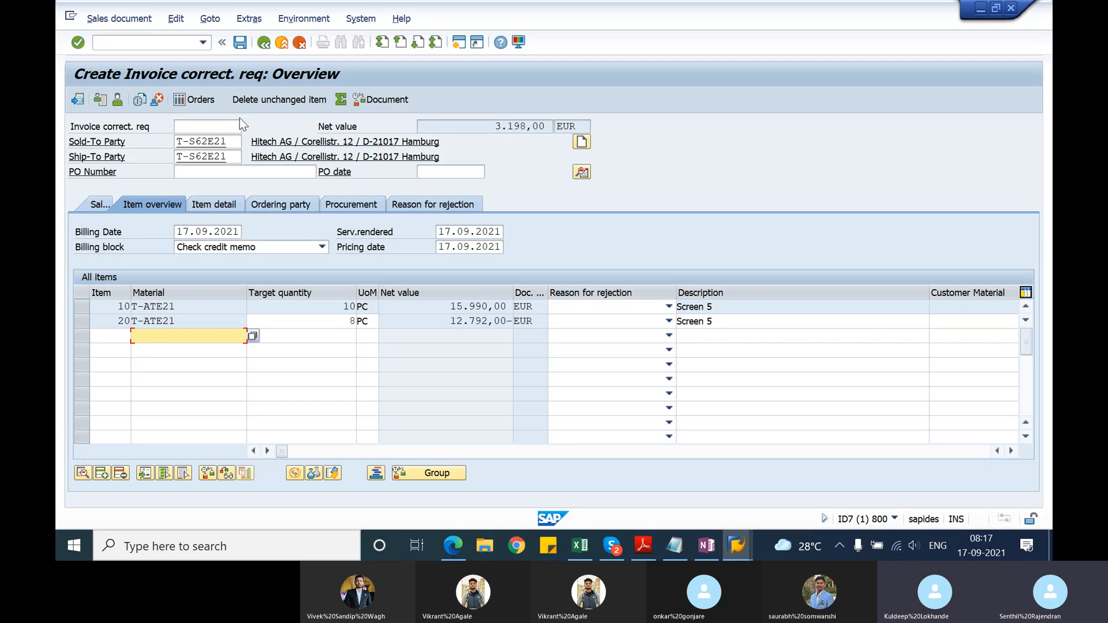
# Step: Attempt to save the request, edit its incomplete data and set the missing order reason to Good service
pyautogui.click(241, 44)
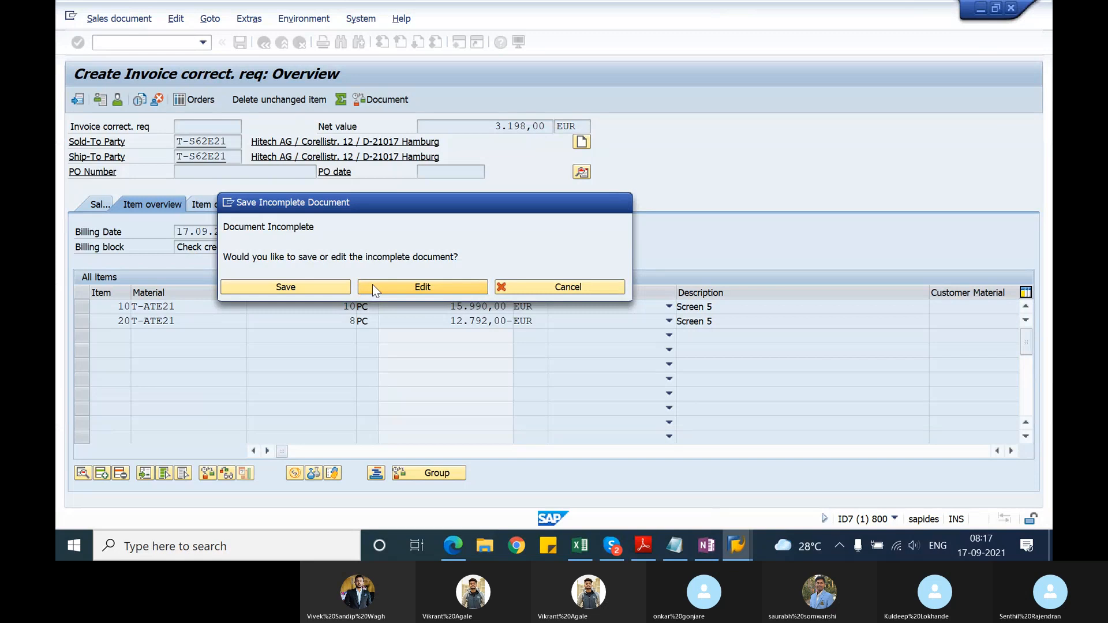
pyautogui.click(372, 285)
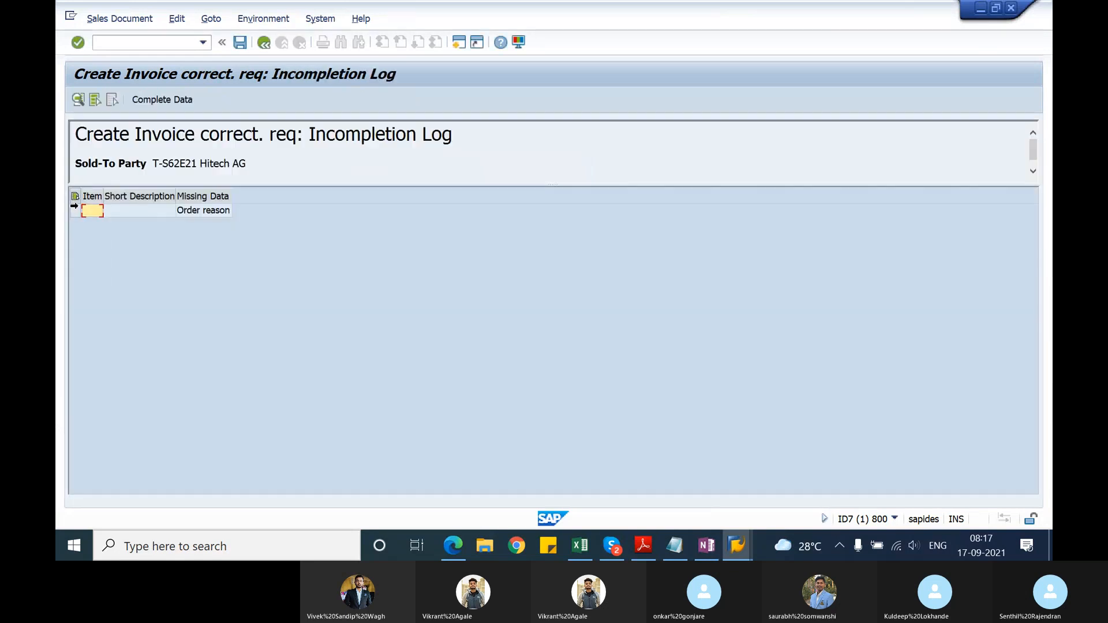
pyautogui.click(75, 209)
pyautogui.click(186, 100)
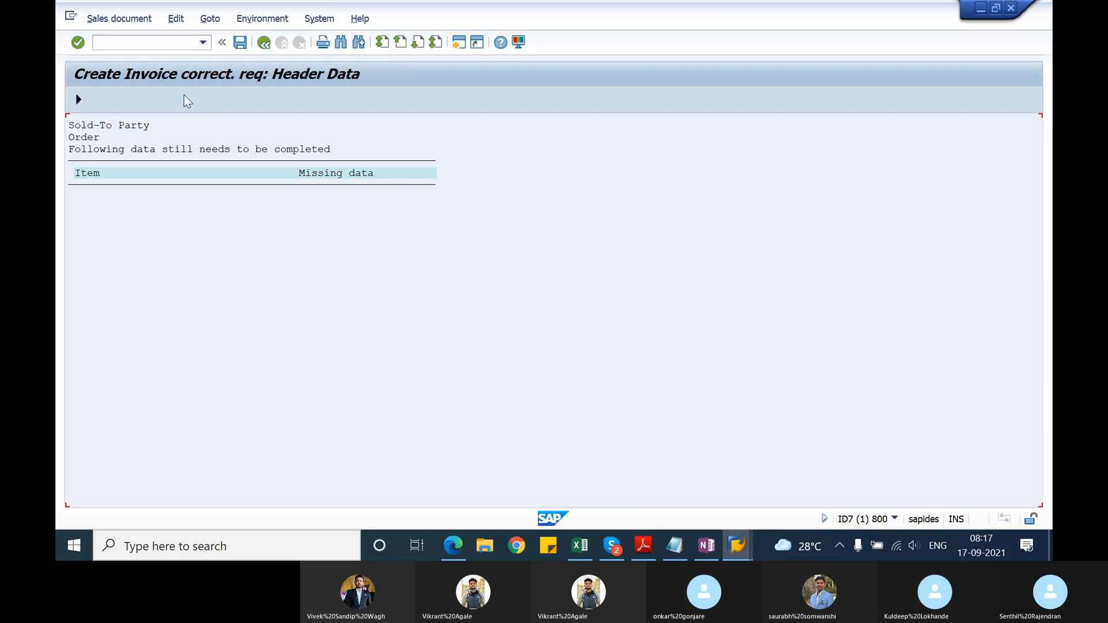
pyautogui.write('Good service')
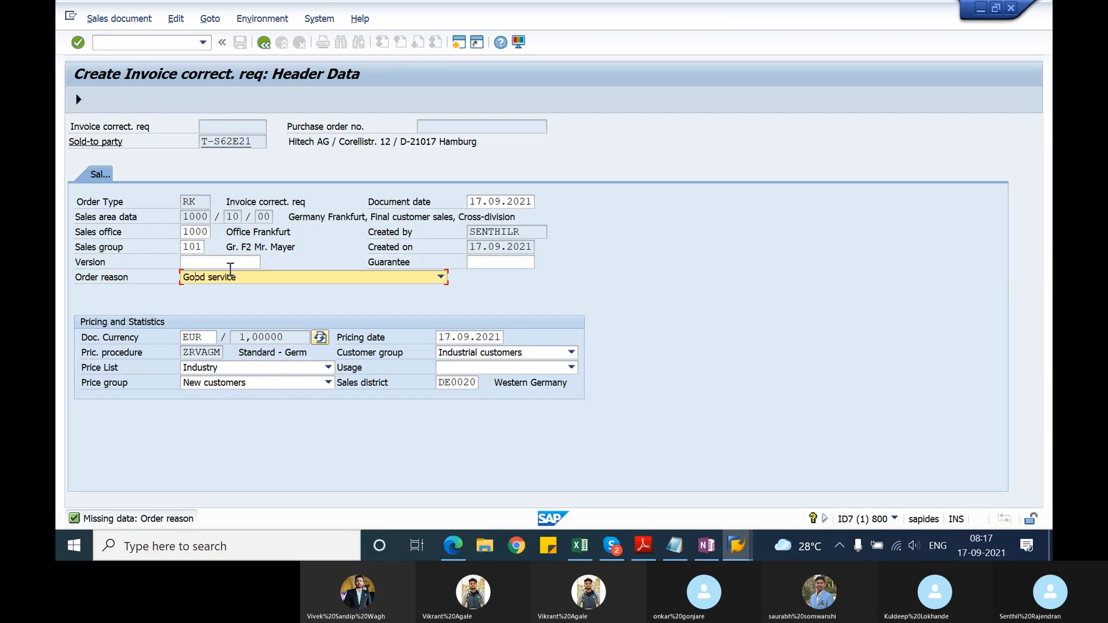
pyautogui.click(78, 99)
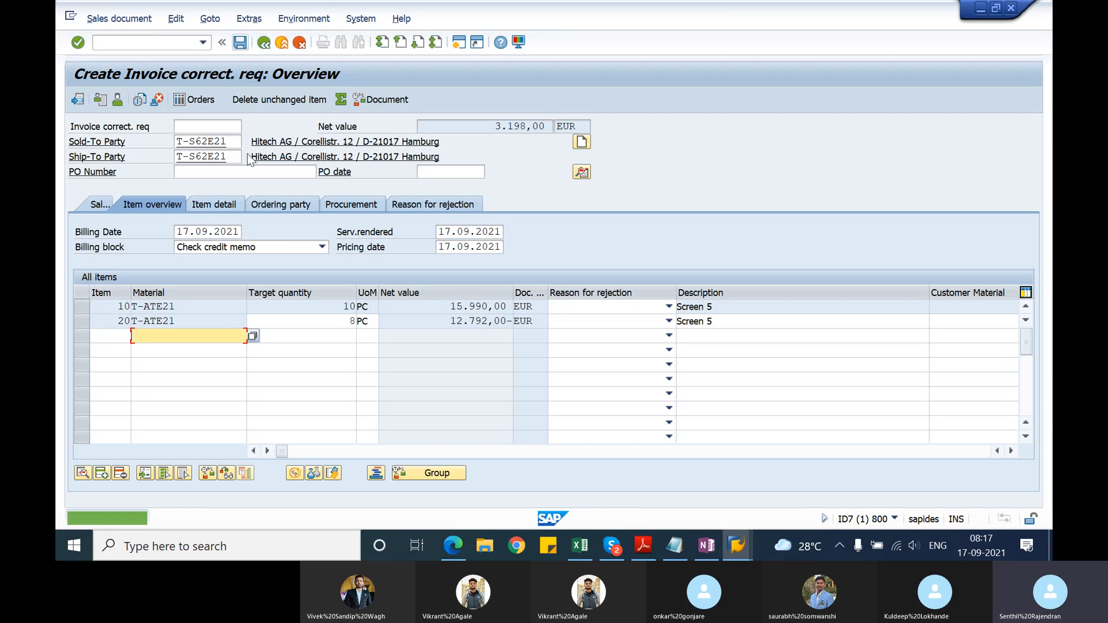
# Step: Remove the billing block from the invoice correction request and save the request
pyautogui.click(254, 248)
pyautogui.click(254, 249)
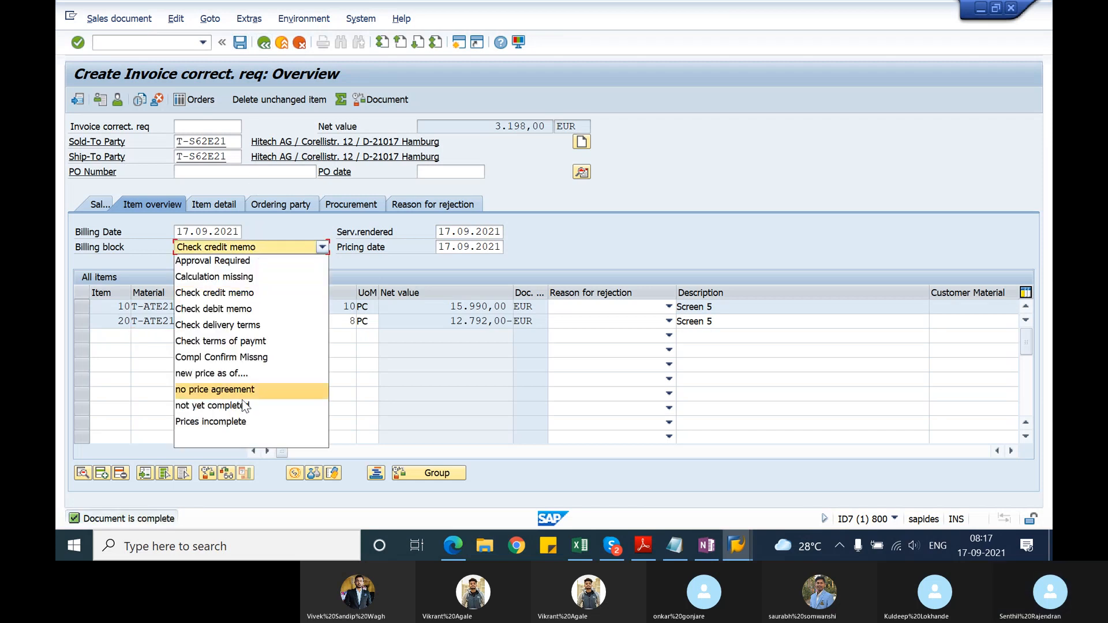
pyautogui.click(240, 439)
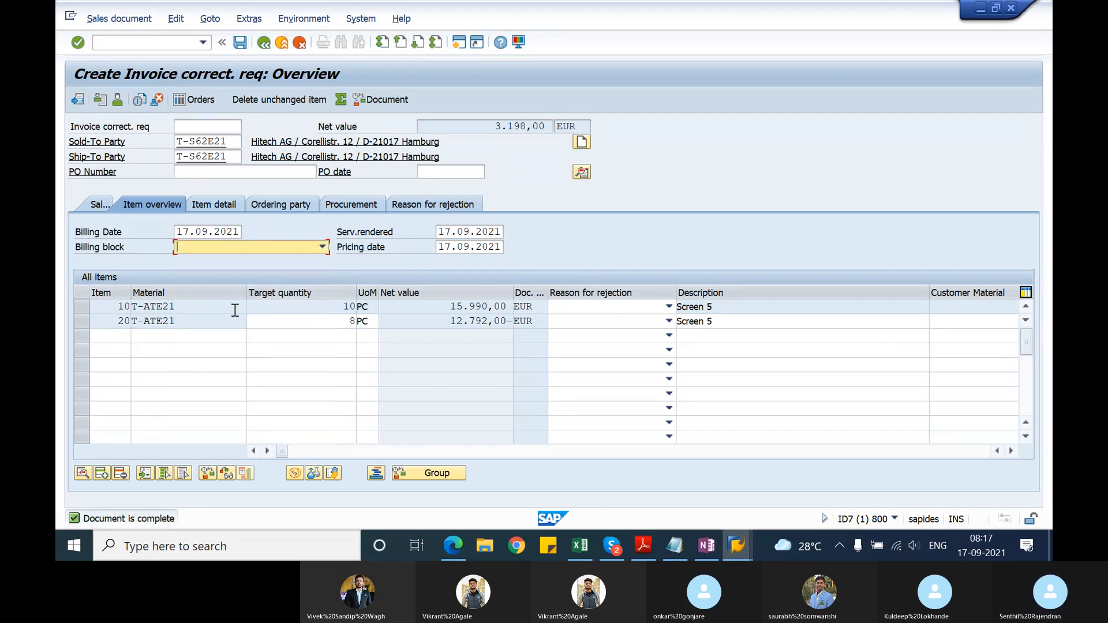
pyautogui.click(240, 42)
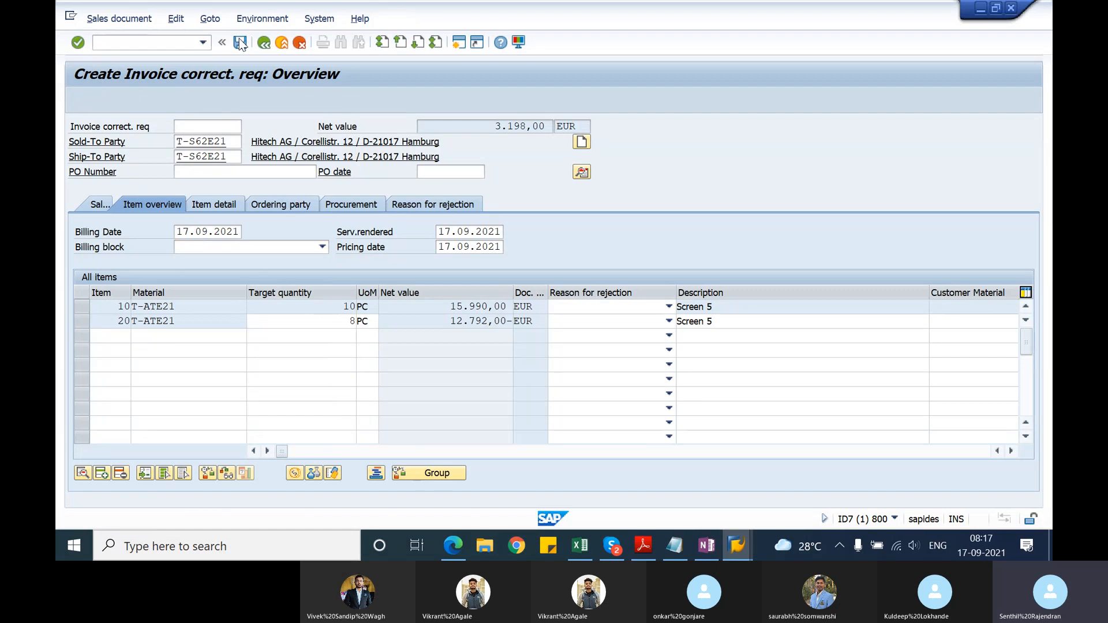
# Step: Try to create a billing document for the saved invoice correction request with transaction VF01
pyautogui.click(184, 45)
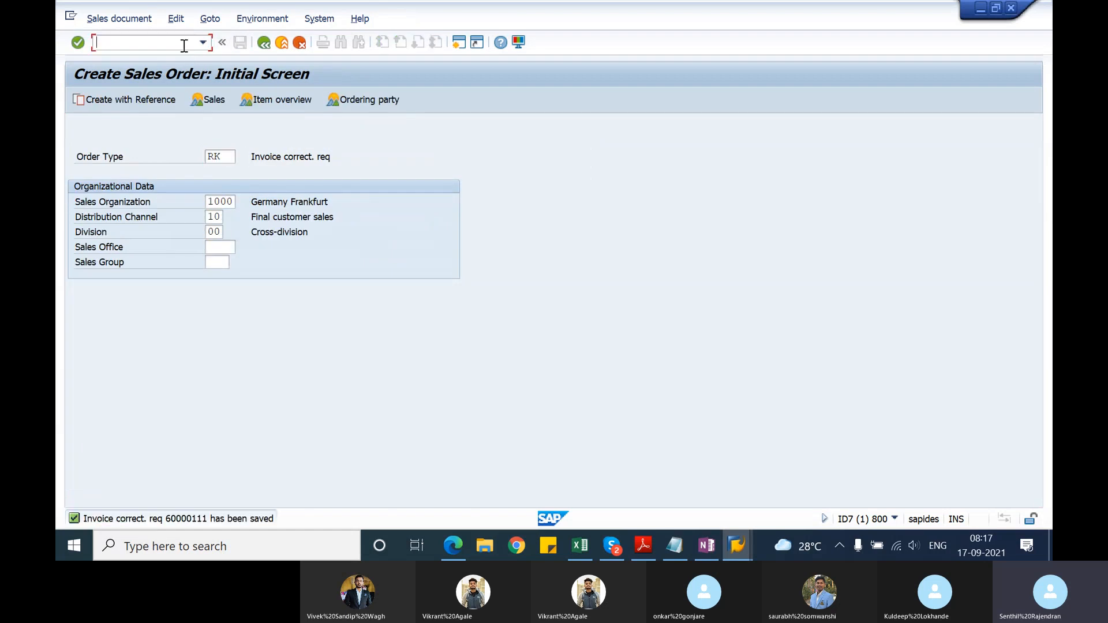
pyautogui.write('/nvf01')
pyautogui.press('Return')
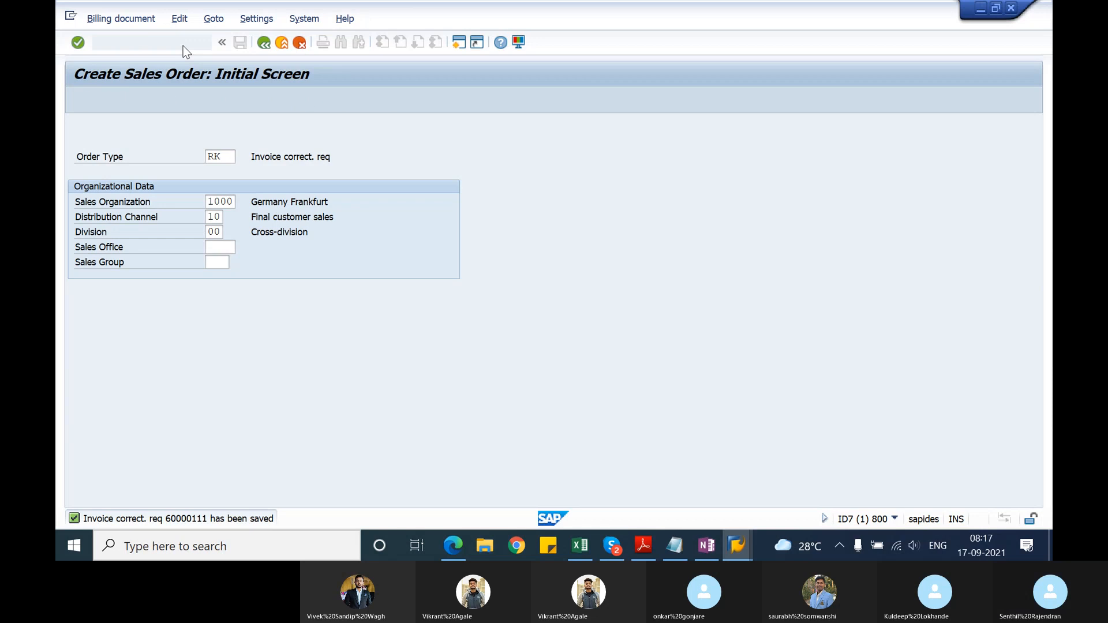
pyautogui.press('Return')
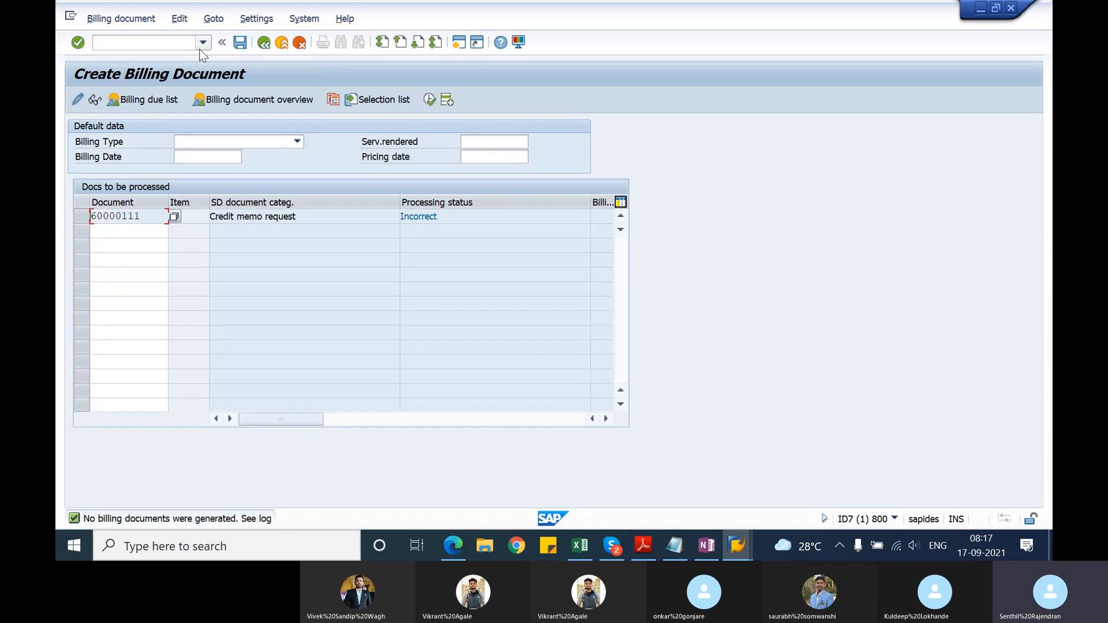
# Step: Open the billing log and examine the error entry for the invoice correction request
pyautogui.click(178, 21)
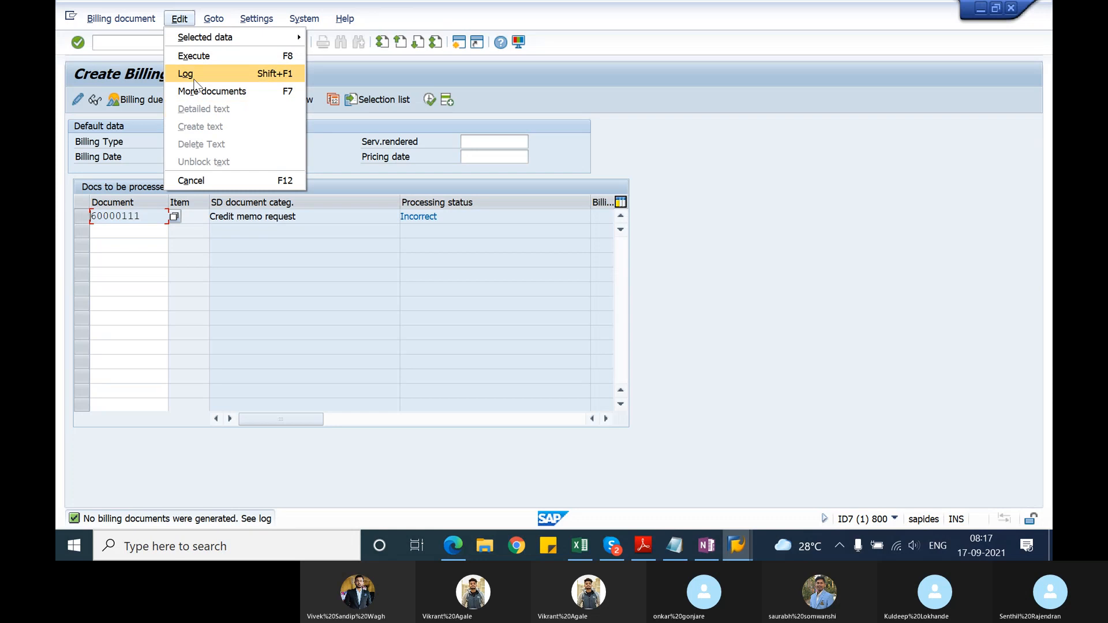
pyautogui.click(188, 73)
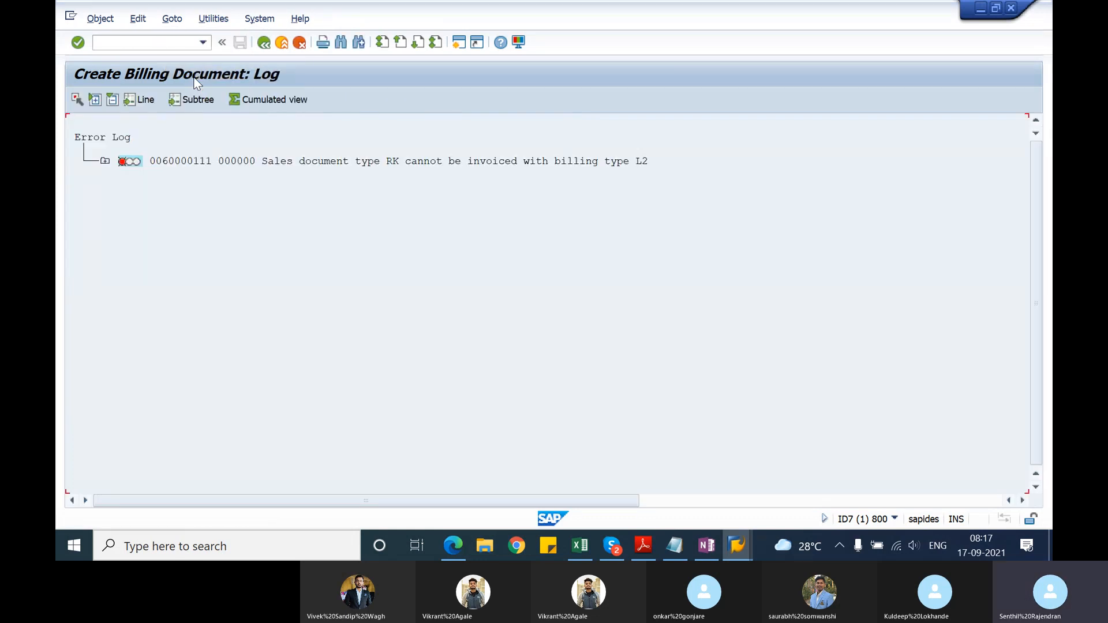
pyautogui.click(386, 165)
pyautogui.hotkey('alt', 'Tab')
pyautogui.hotkey('alt', 'Tab')
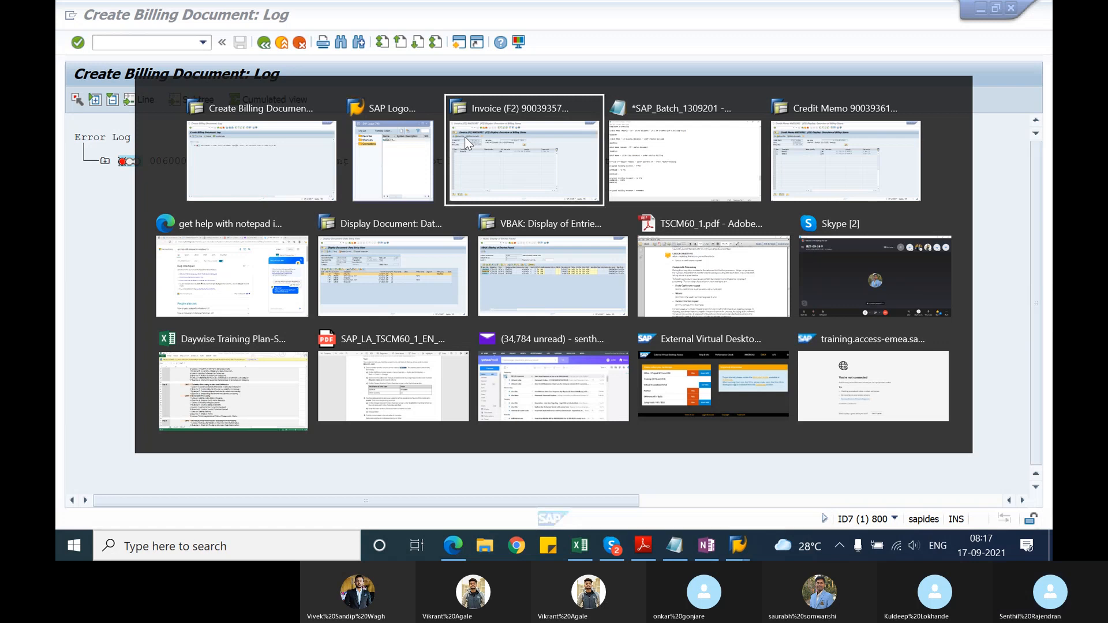
pyautogui.hotkey('alt', 'shift', 'Tab')
pyautogui.hotkey('alt', 'shift', 'Tab')
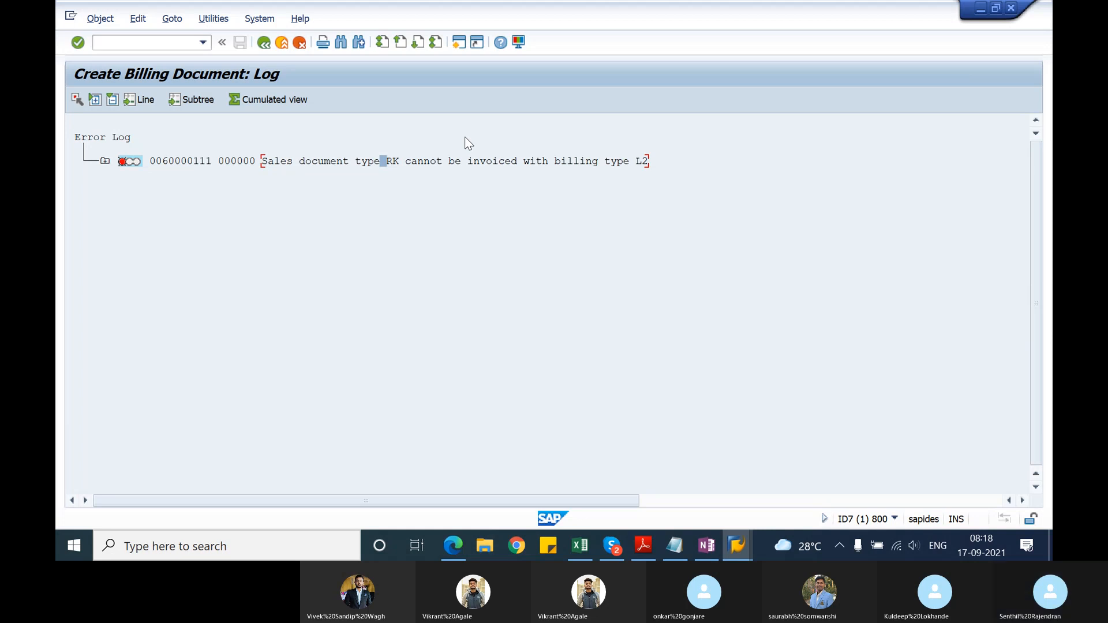
# Step: Switch to the SAP session showing the VBAK table entries and open the maintenance view for sales order types
pyautogui.hotkey('alt', 'Tab')
pyautogui.hotkey('alt', 'Tab')
pyautogui.hotkey('alt', 'Tab')
pyautogui.hotkey('alt', 'Tab')
pyautogui.hotkey('alt', 'Tab')
pyautogui.hotkey('alt', 'Tab')
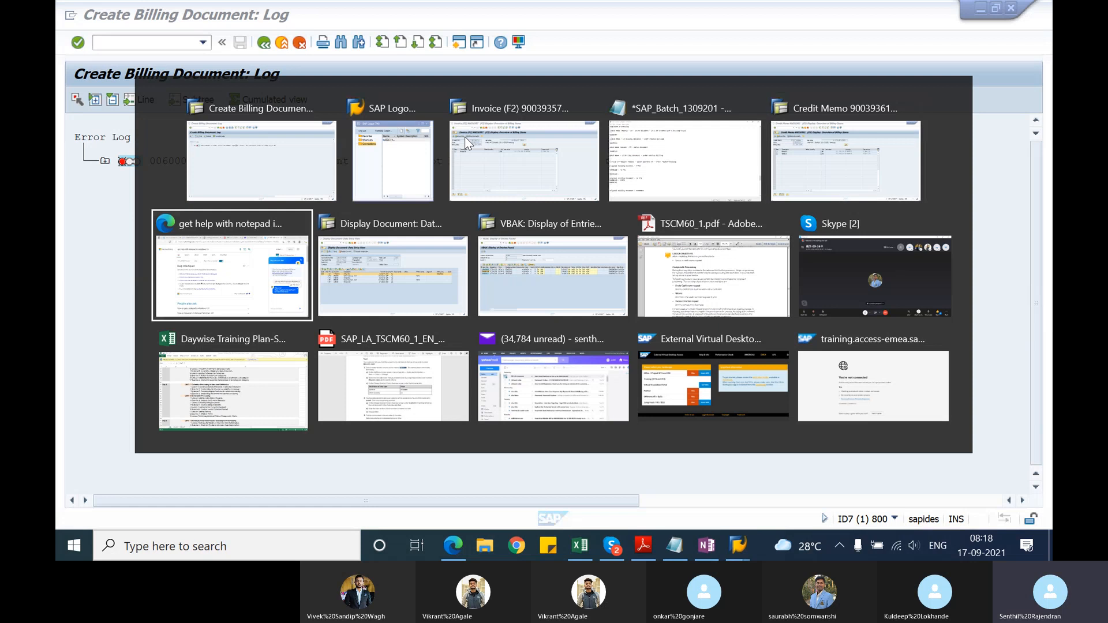
pyautogui.hotkey('alt', 'Tab')
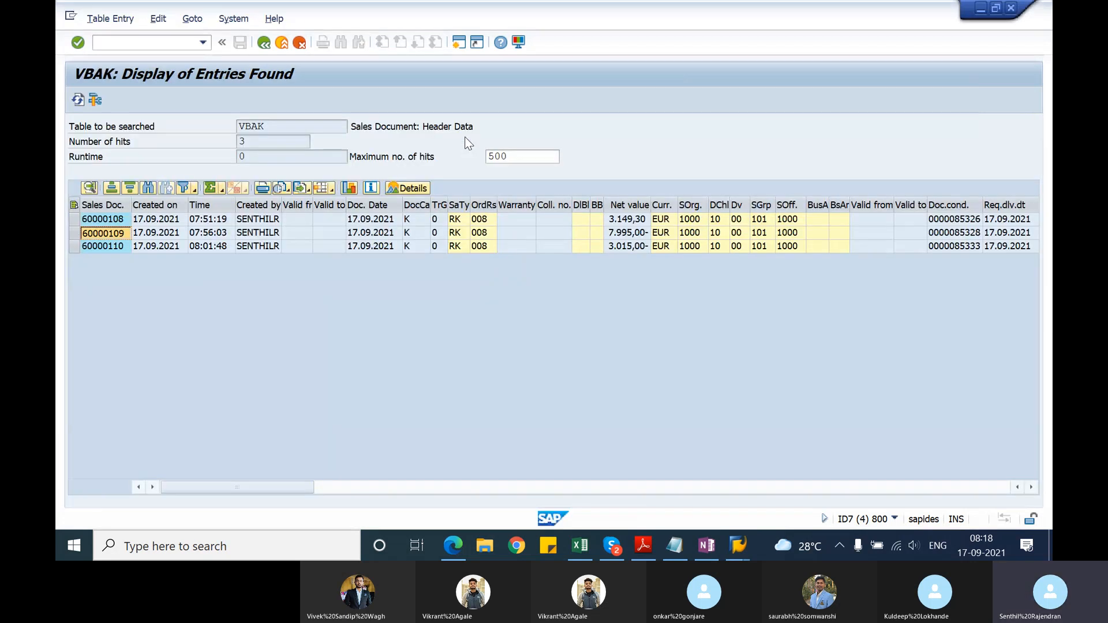
pyautogui.click(110, 43)
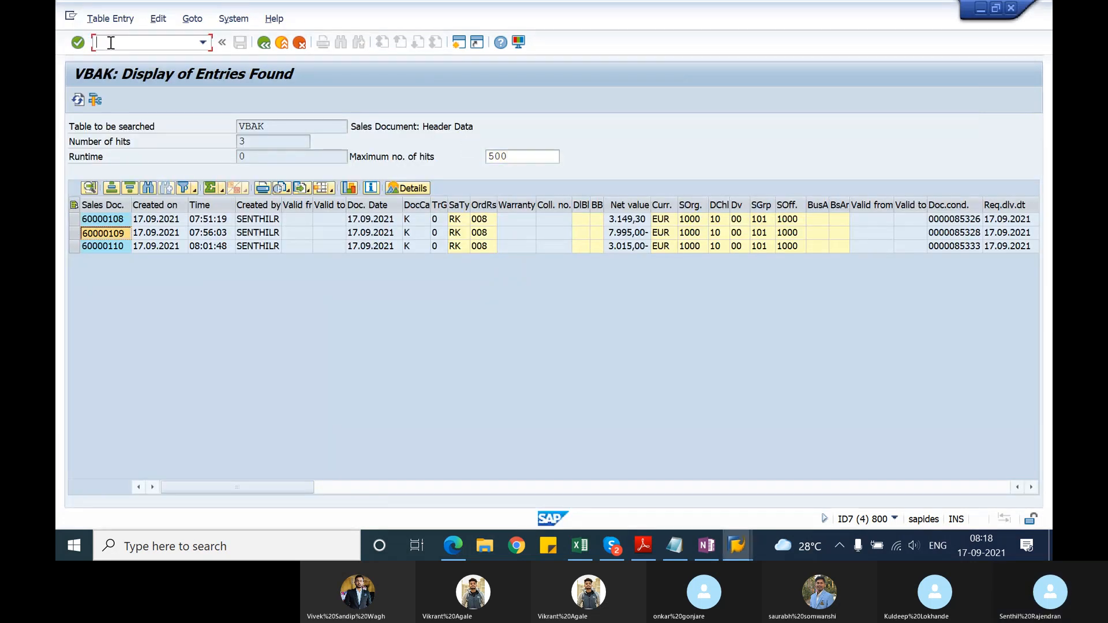
pyautogui.write('/nvov8')
pyautogui.press('Return')
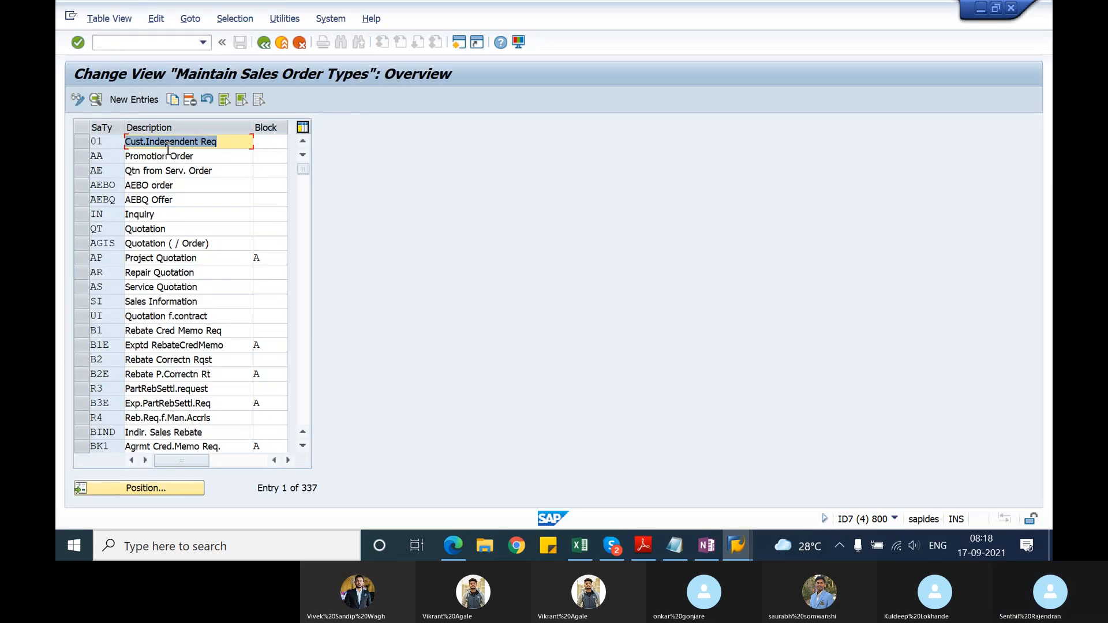
# Step: Open the details of sales document type RK, set its order-related billing type to G2 and save the change
pyautogui.click(181, 491)
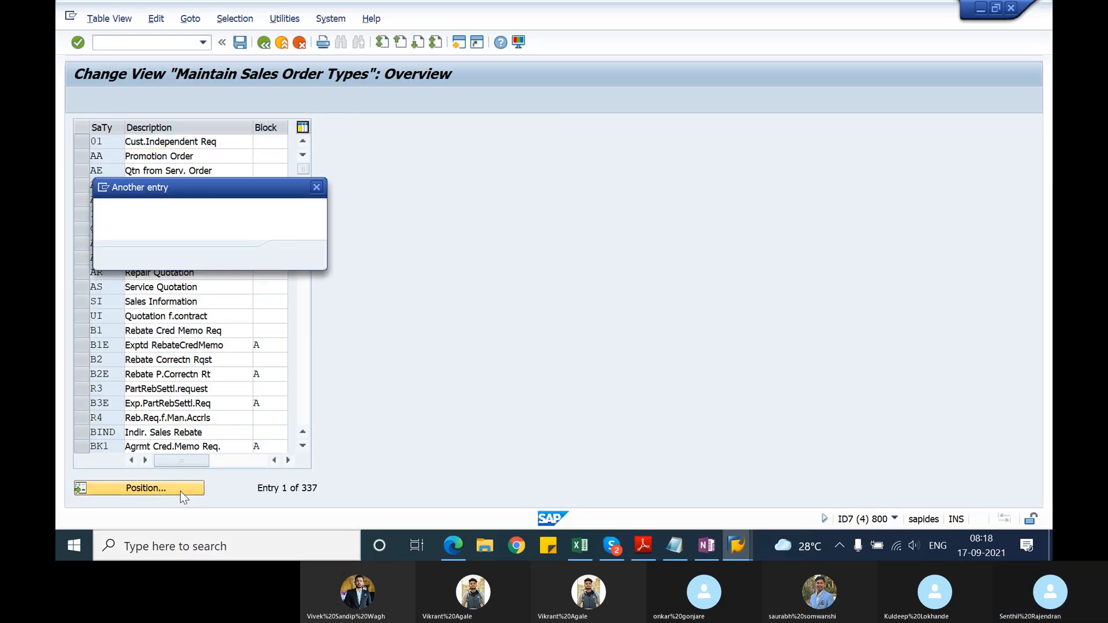
pyautogui.write('RK')
pyautogui.press('Return')
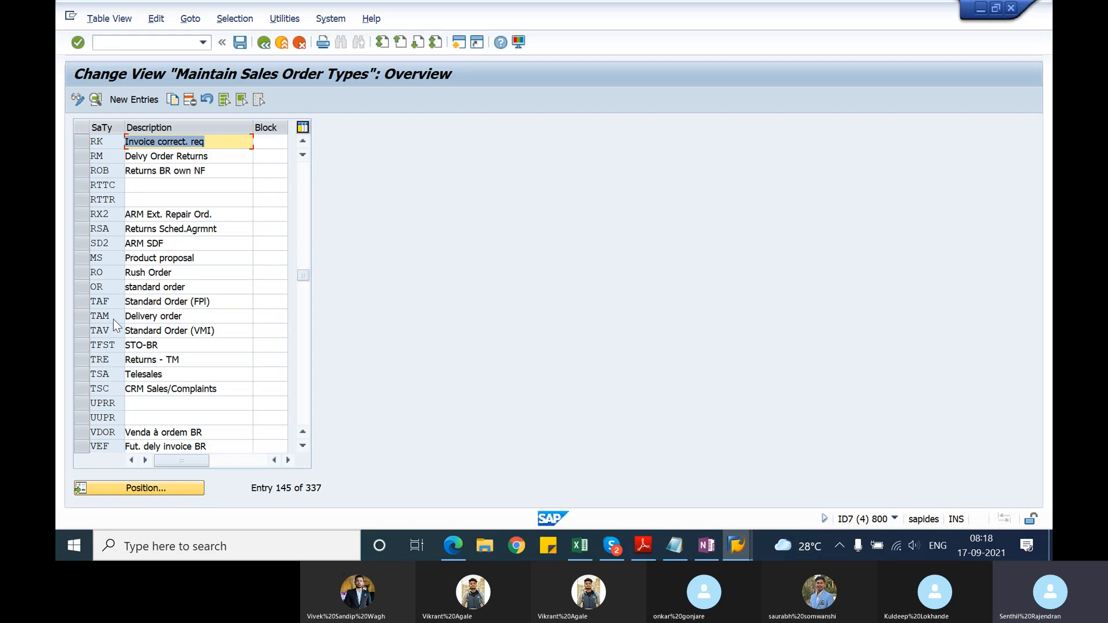
pyautogui.click(97, 100)
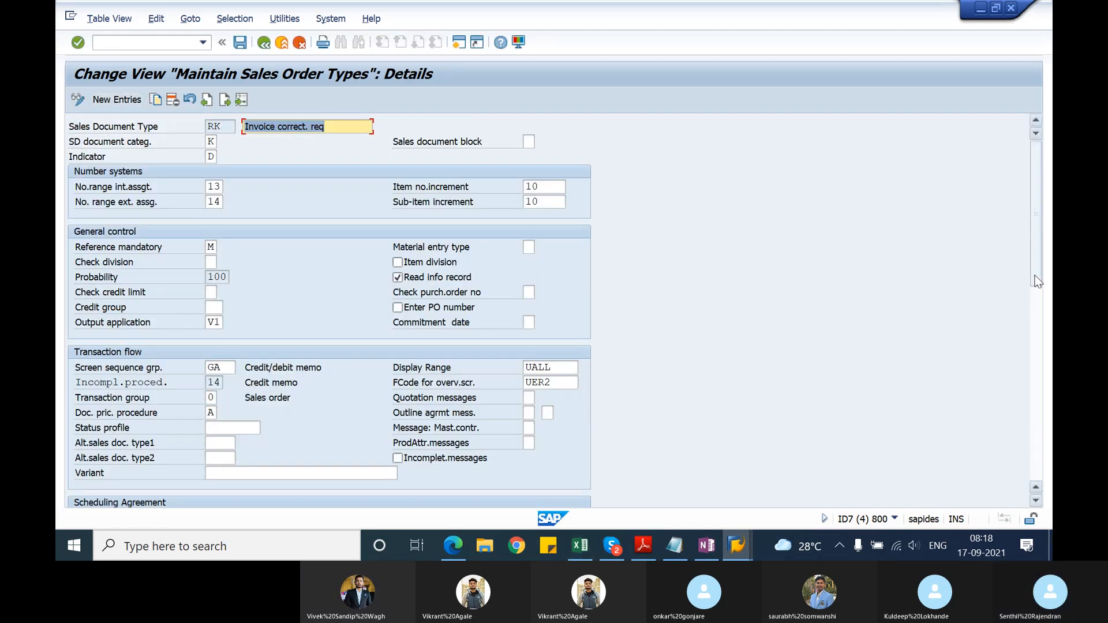
pyautogui.moveTo(1034, 275); pyautogui.dragTo(1043, 469)
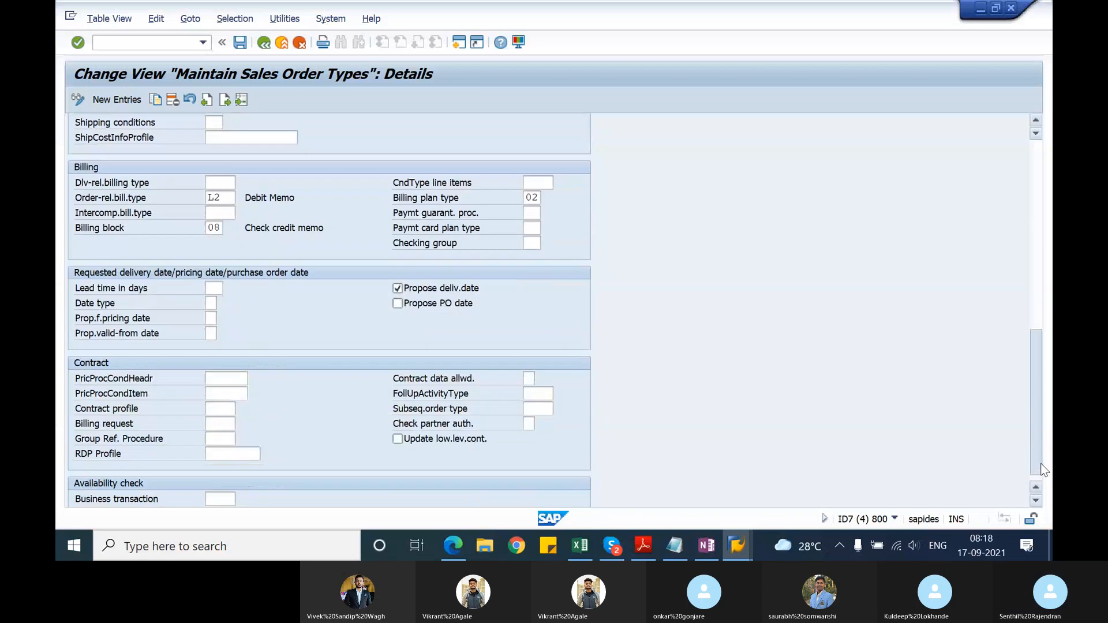
pyautogui.click(218, 202)
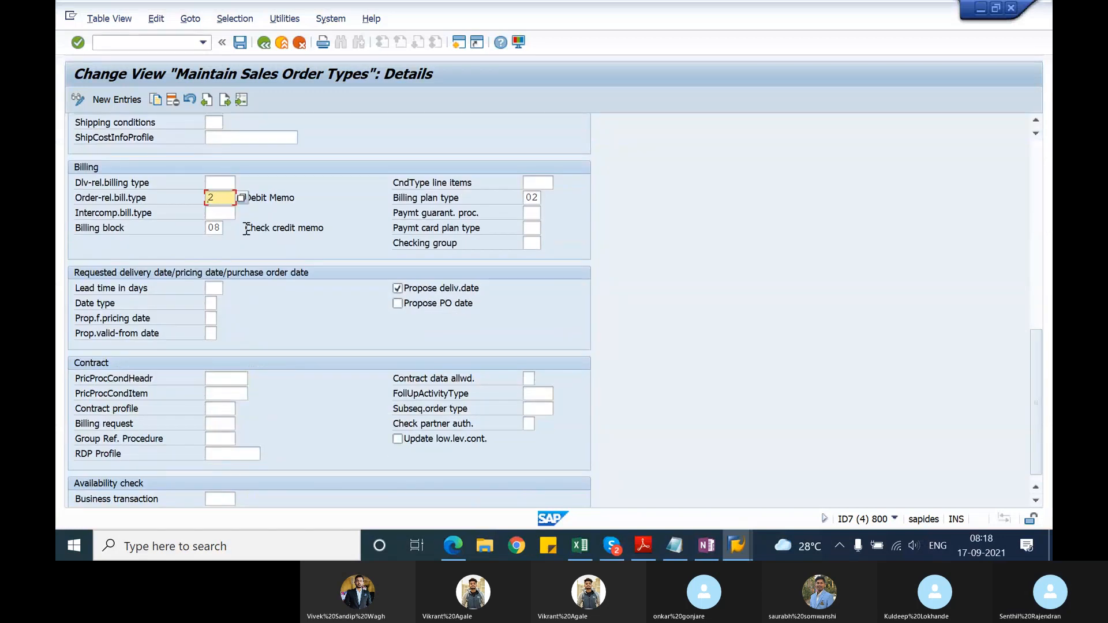
pyautogui.write('g')
pyautogui.press('Return')
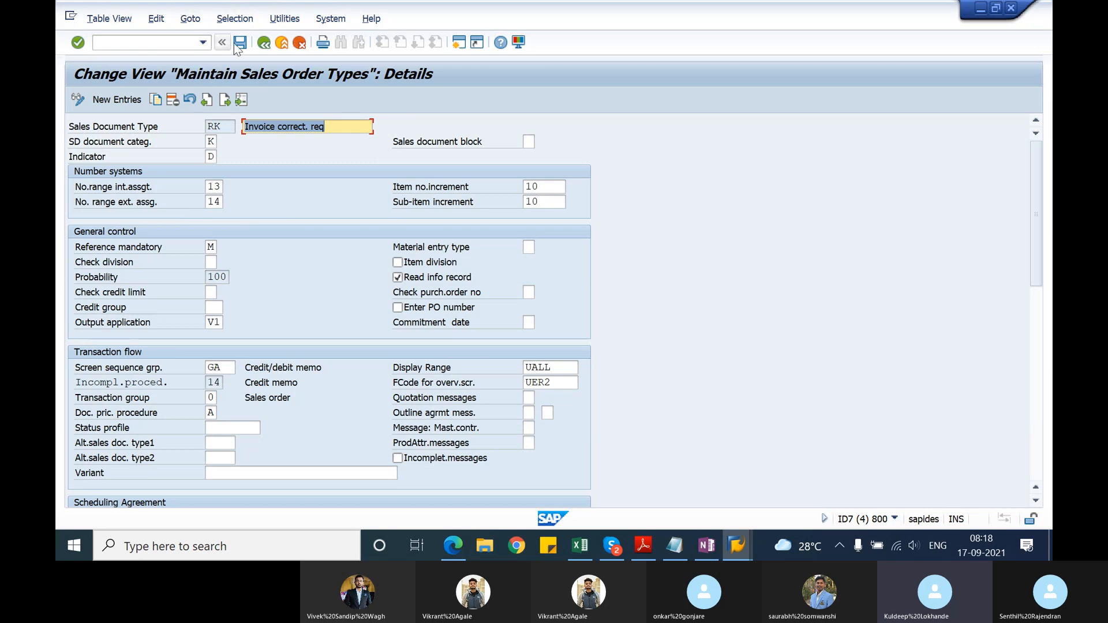
pyautogui.click(240, 43)
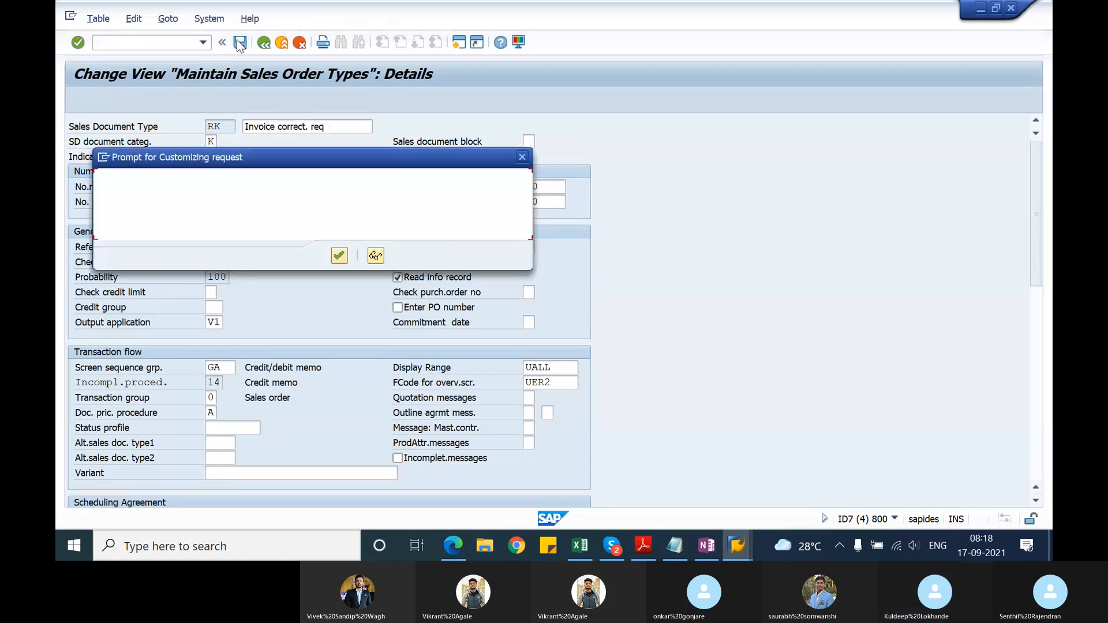
pyautogui.press('Return')
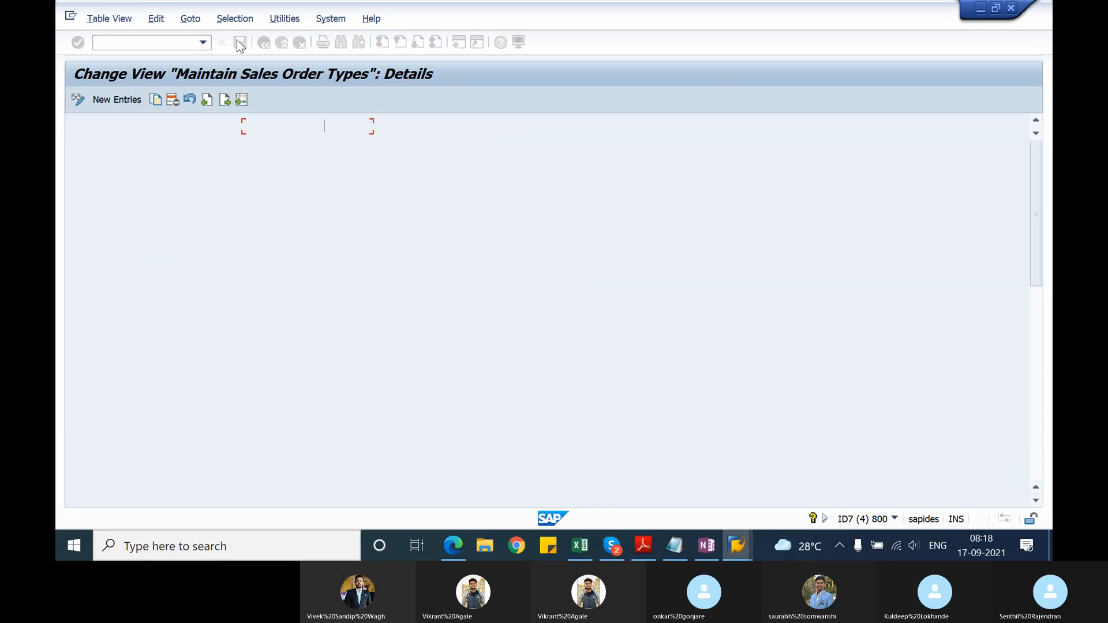
pyautogui.click(262, 49)
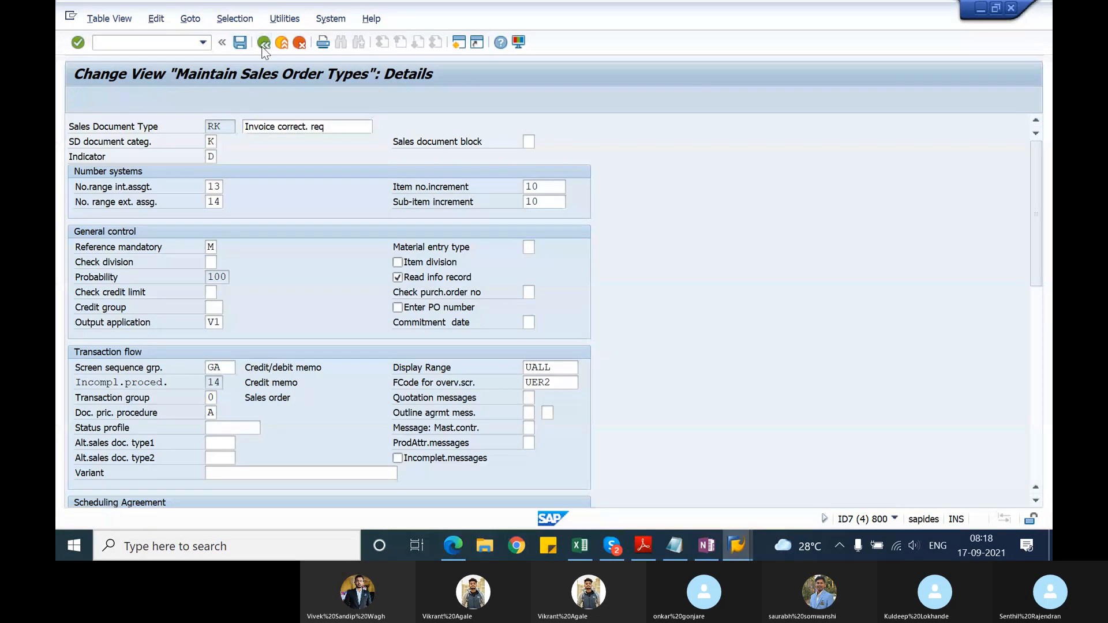
# Step: Return to the SAP session with the billing log and exit billing document creation to SAP Easy Access
pyautogui.click(264, 43)
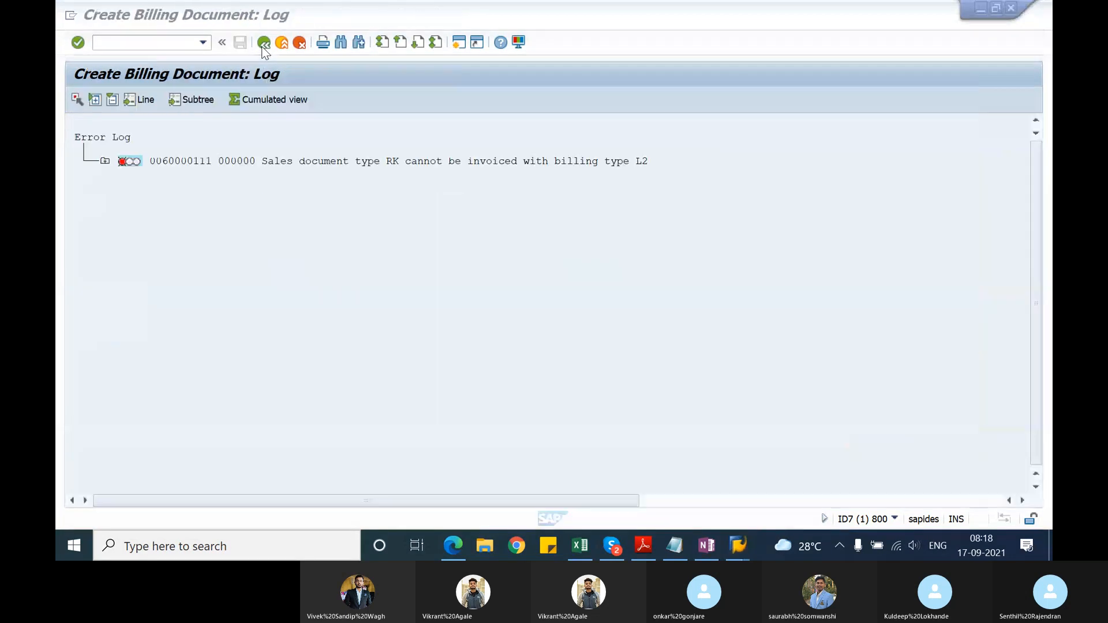
pyautogui.click(263, 44)
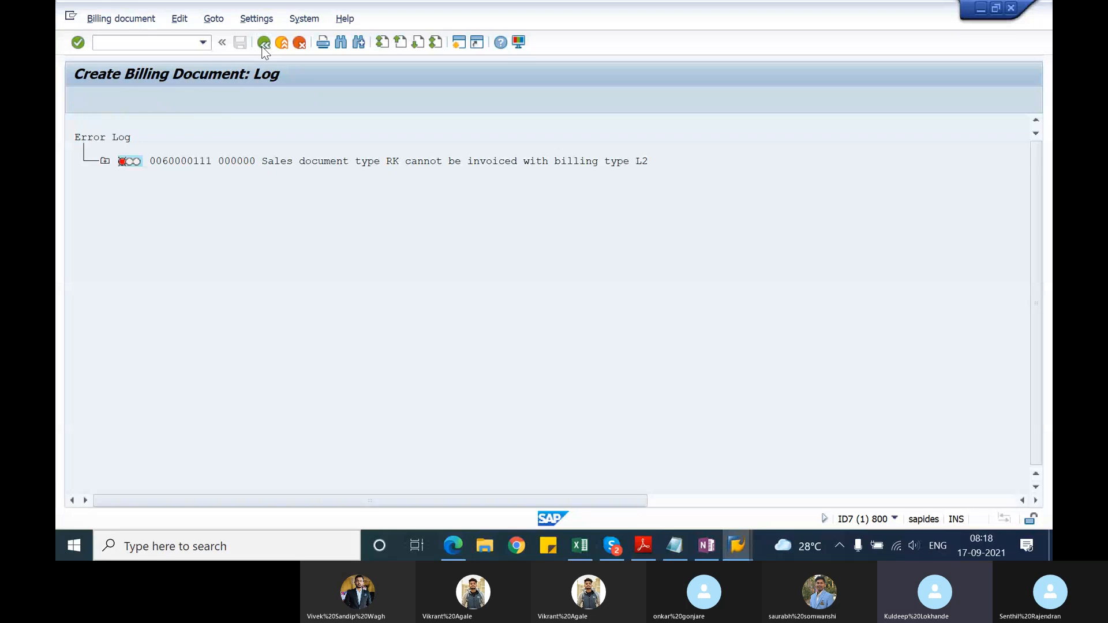
pyautogui.click(263, 45)
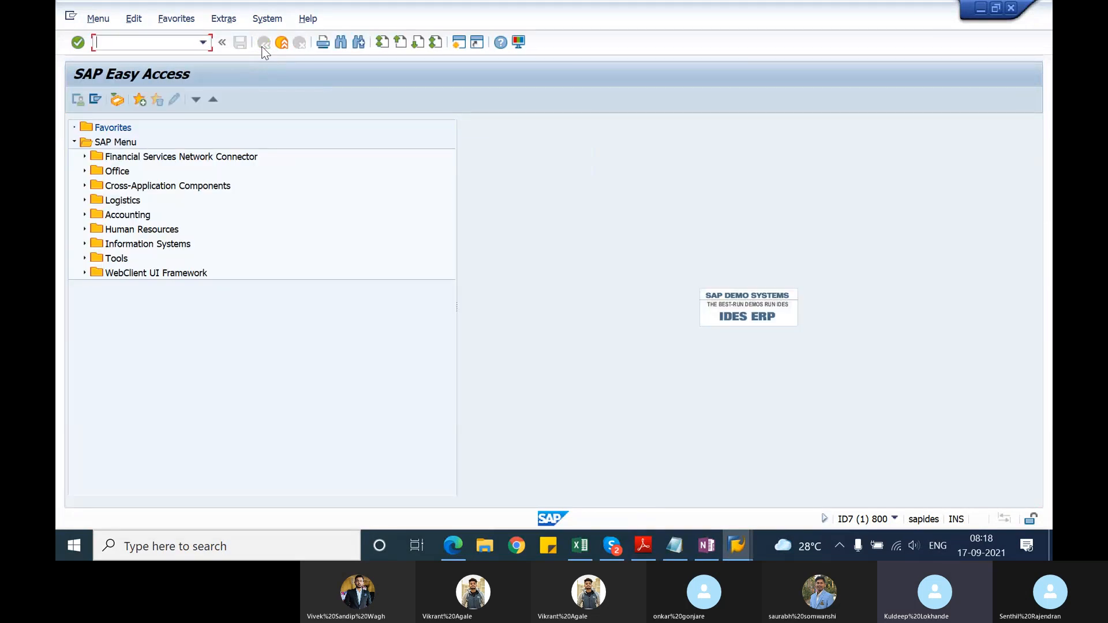
# Step: Switch back to the sales order types session, reopen type RK's details and clear its order-related billing type
pyautogui.hotkey('alt', 'Tab')
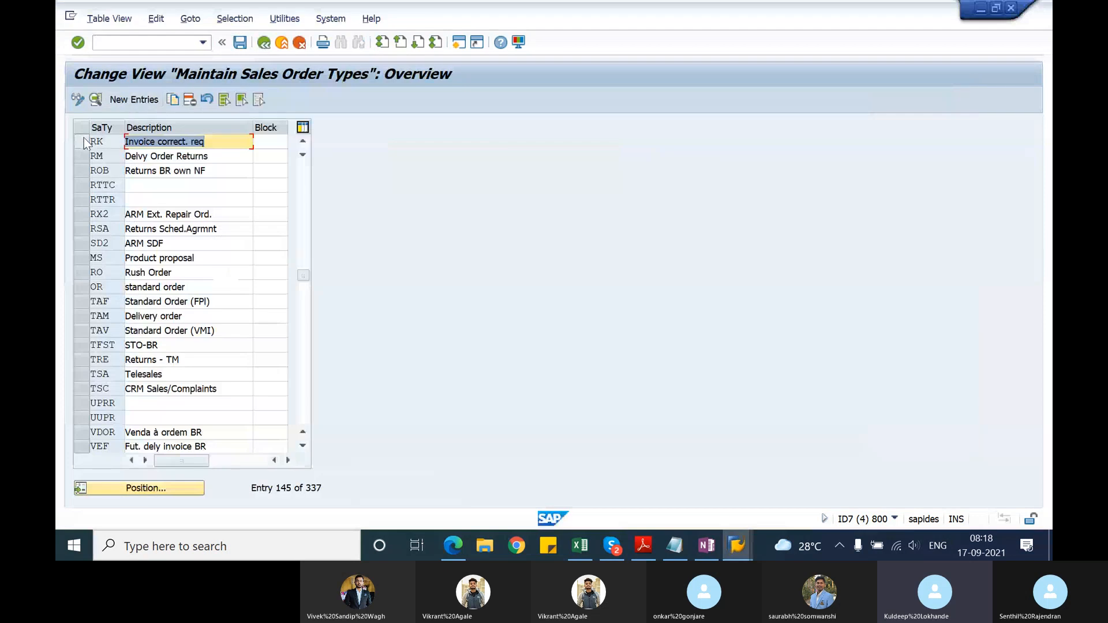
pyautogui.click(82, 141)
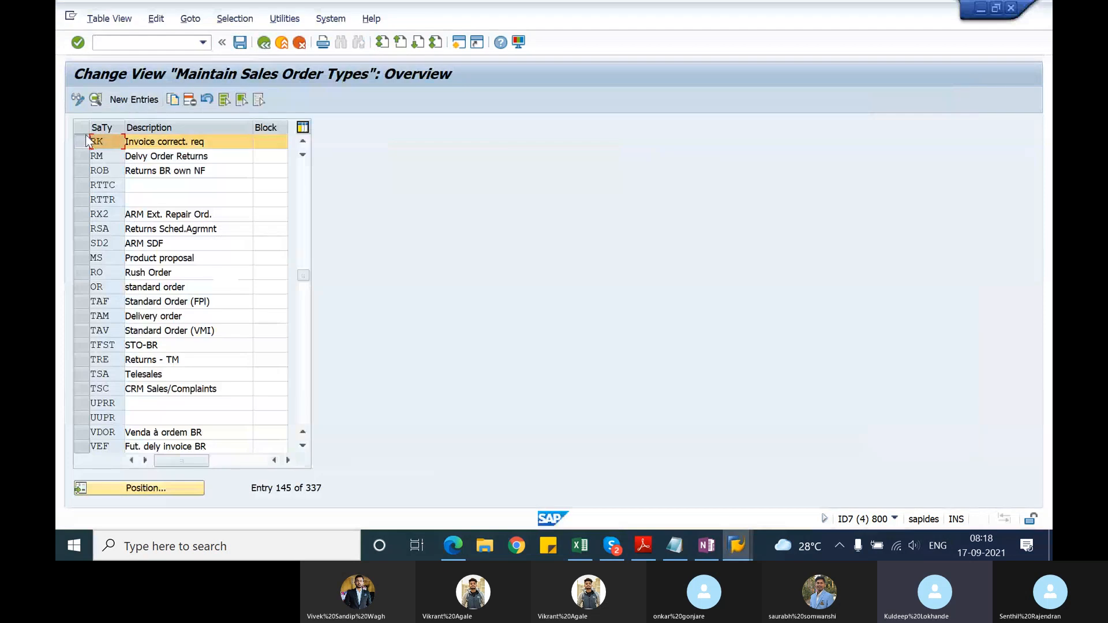
pyautogui.click(96, 100)
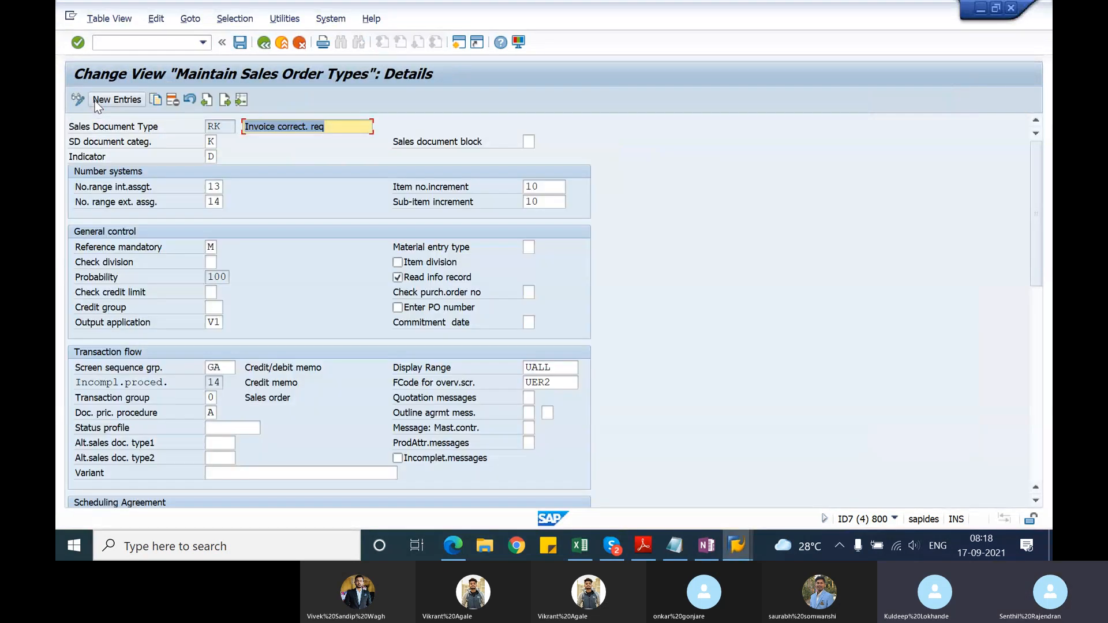
pyautogui.moveTo(1033, 245); pyautogui.dragTo(1036, 438)
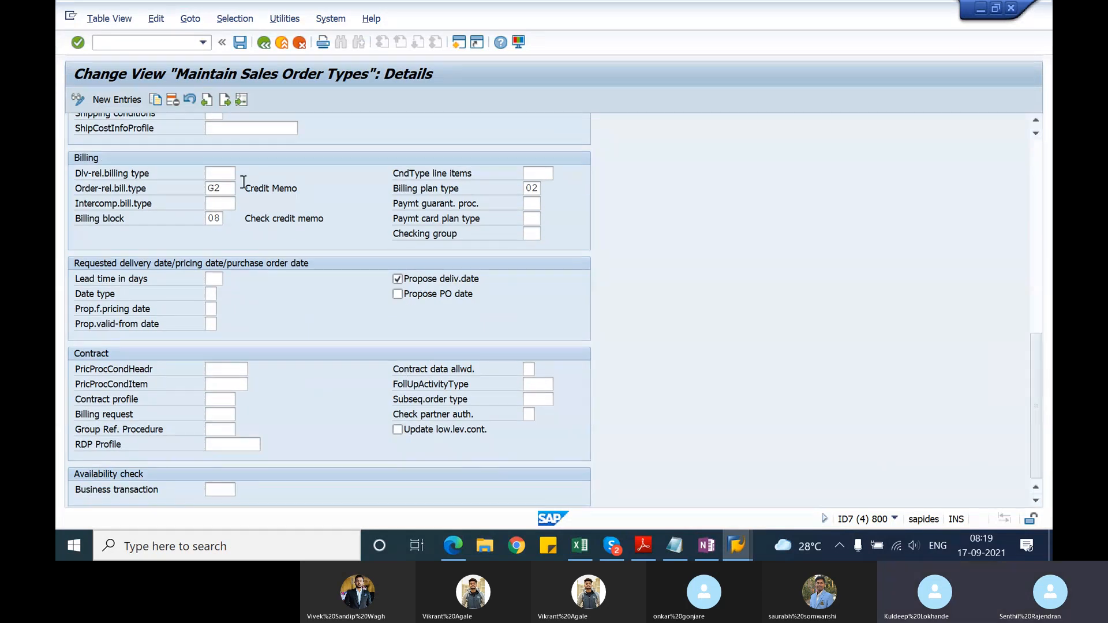
pyautogui.click(223, 188)
pyautogui.press('BackSpace')
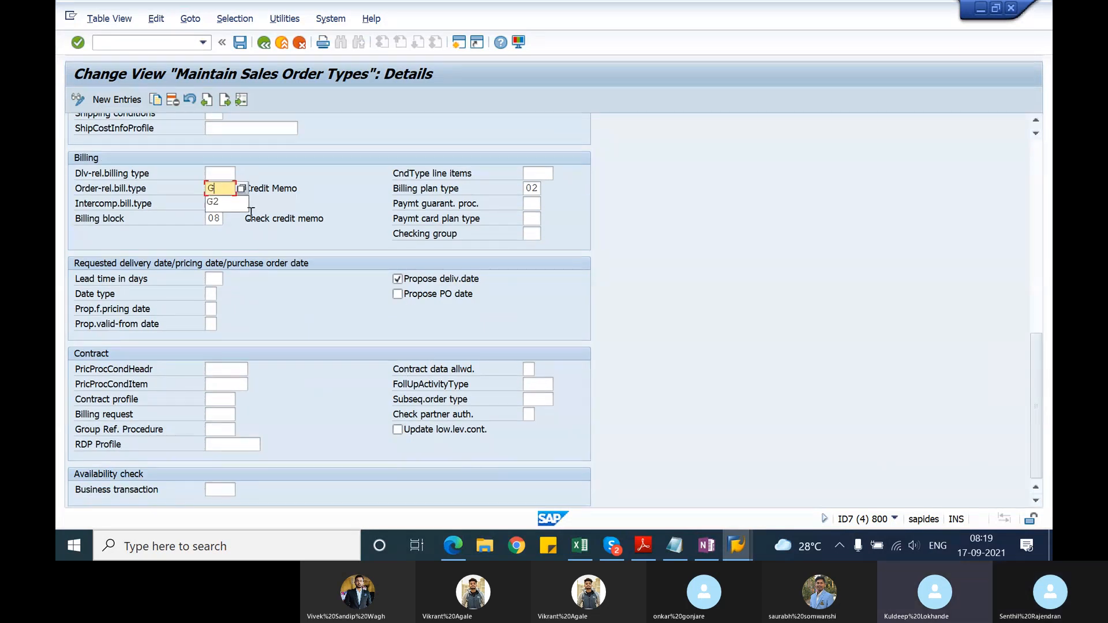
pyautogui.press('BackSpace')
pyautogui.click(338, 196)
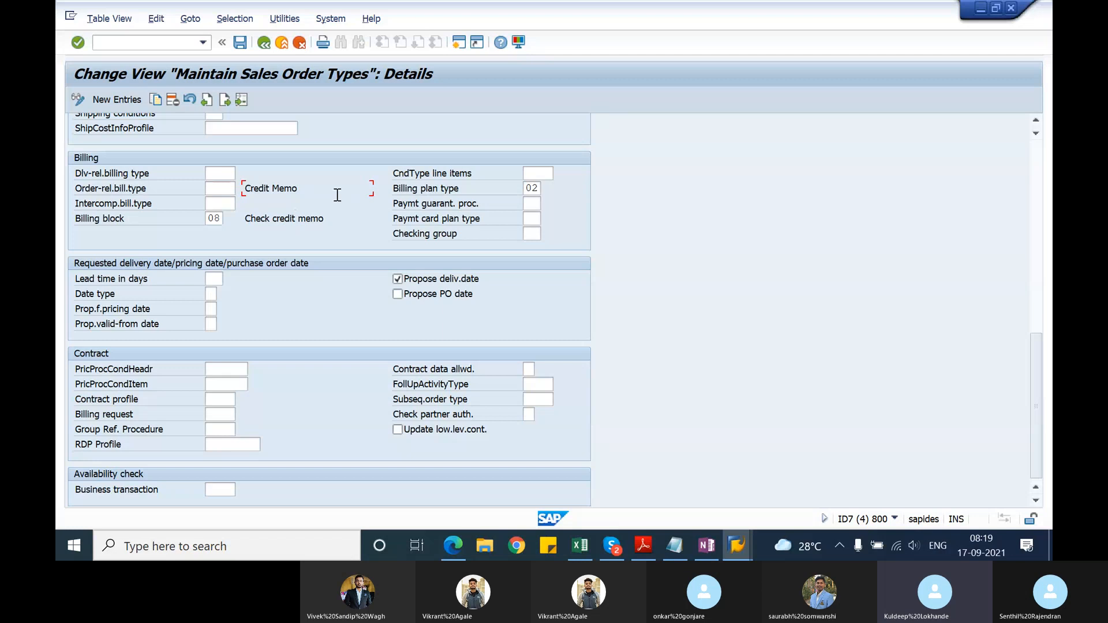
pyautogui.press('Return')
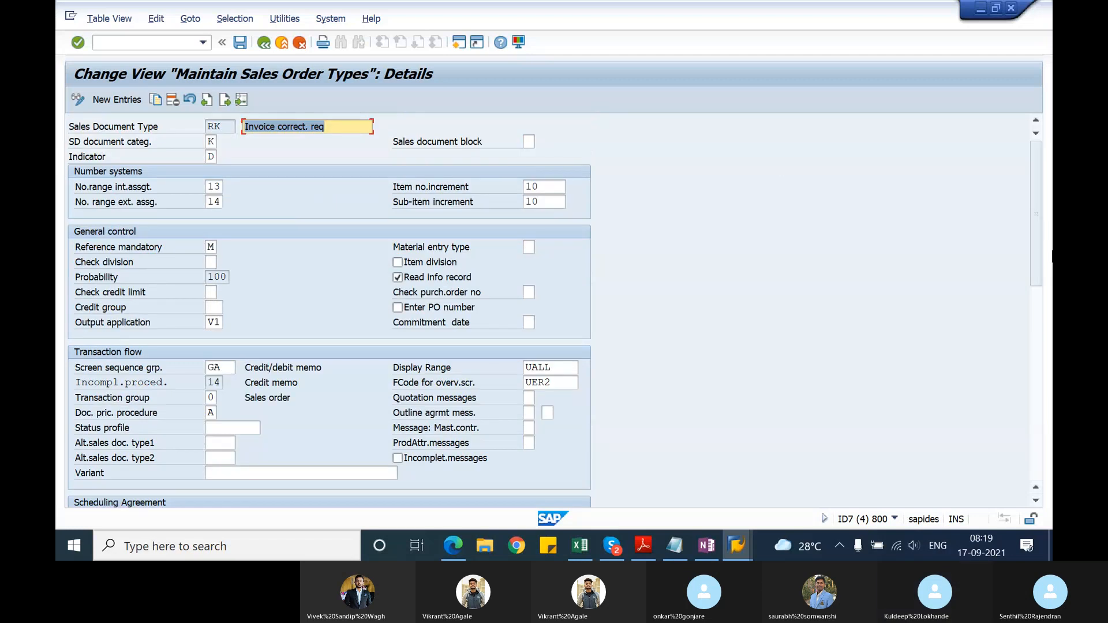
# Step: Browse the possible order-related billing types for sales document type RK and close the list without choosing one
pyautogui.moveTo(1038, 248); pyautogui.dragTo(1048, 542)
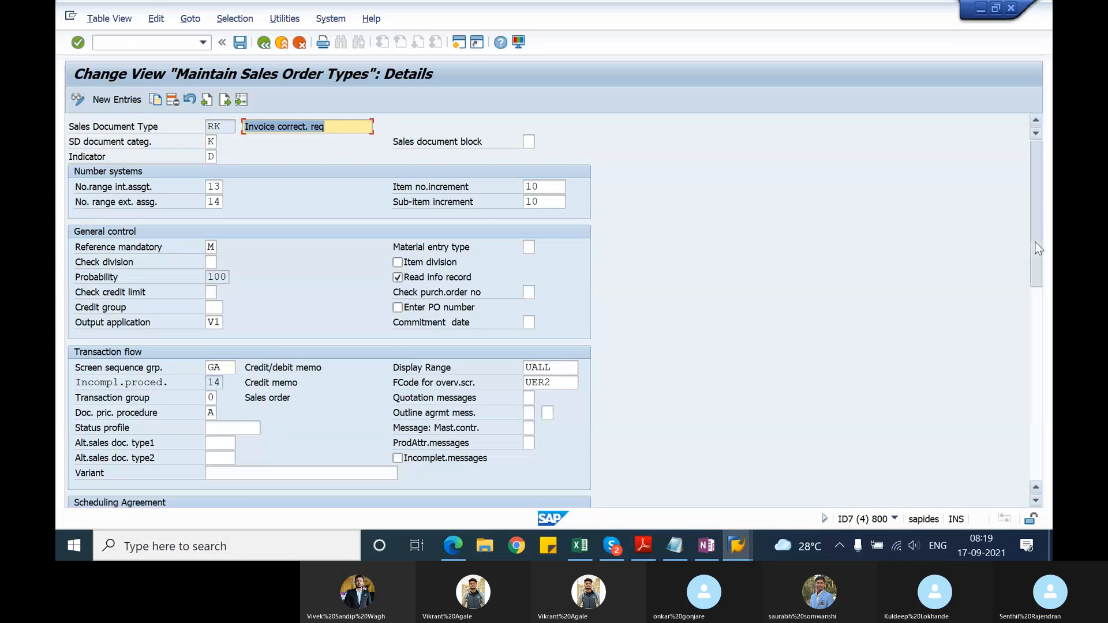
pyautogui.moveTo(1038, 249); pyautogui.dragTo(1023, 433)
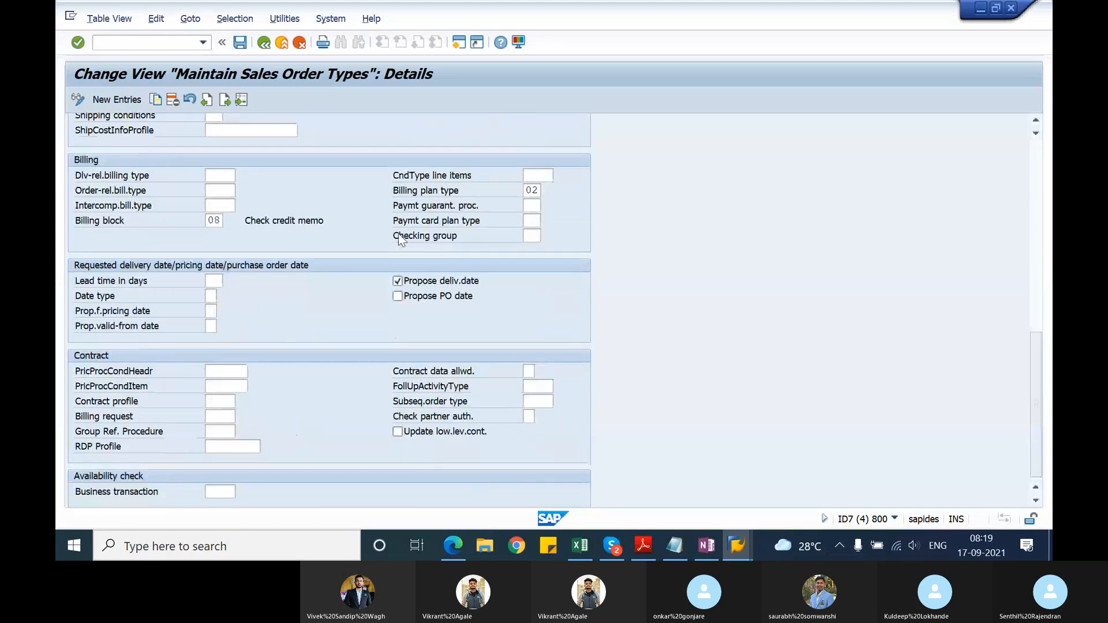
pyautogui.click(227, 190)
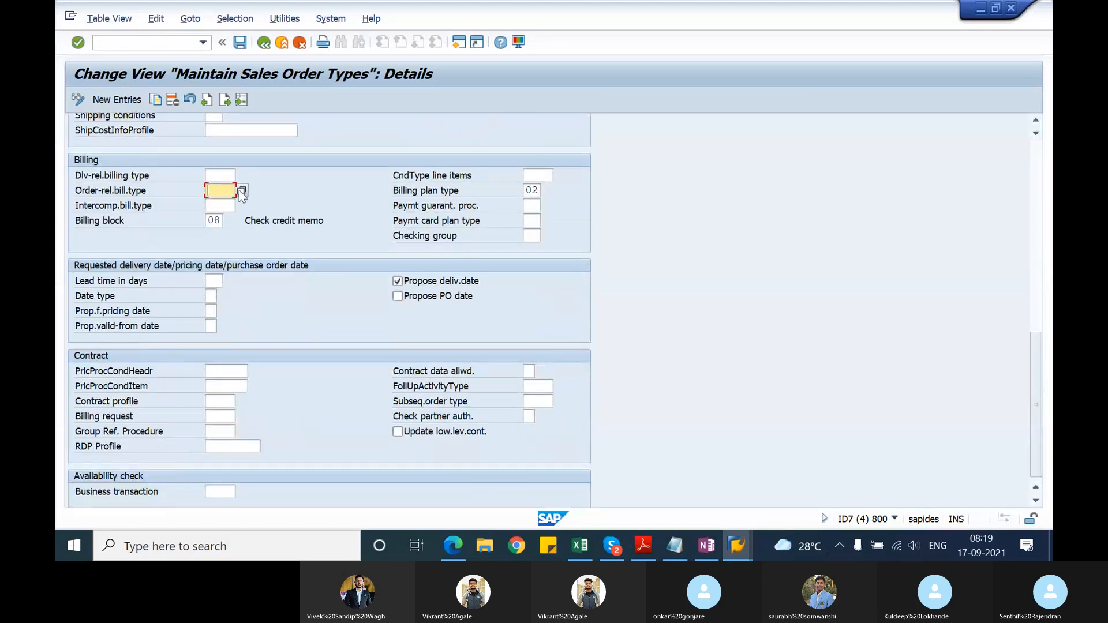
pyautogui.click(243, 191)
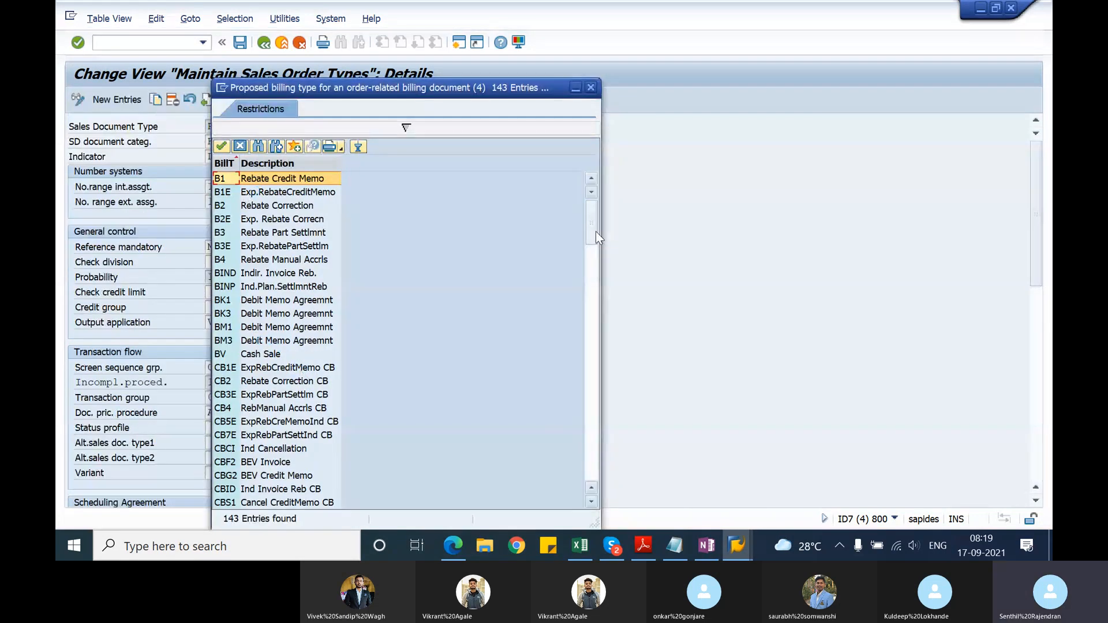
pyautogui.moveTo(595, 231); pyautogui.dragTo(595, 346)
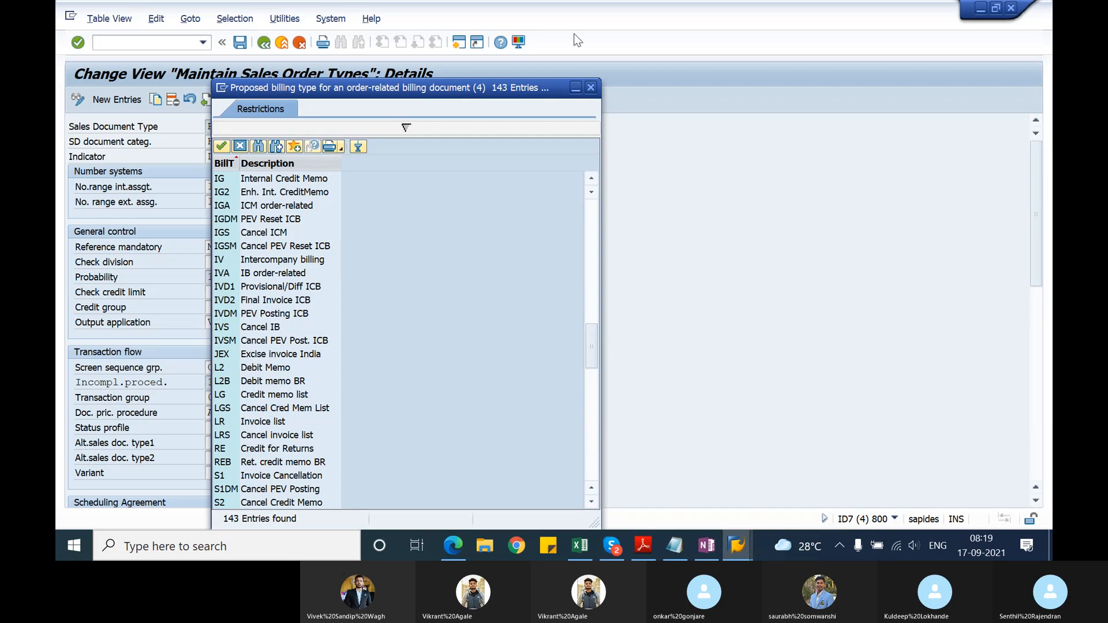
pyautogui.click(591, 87)
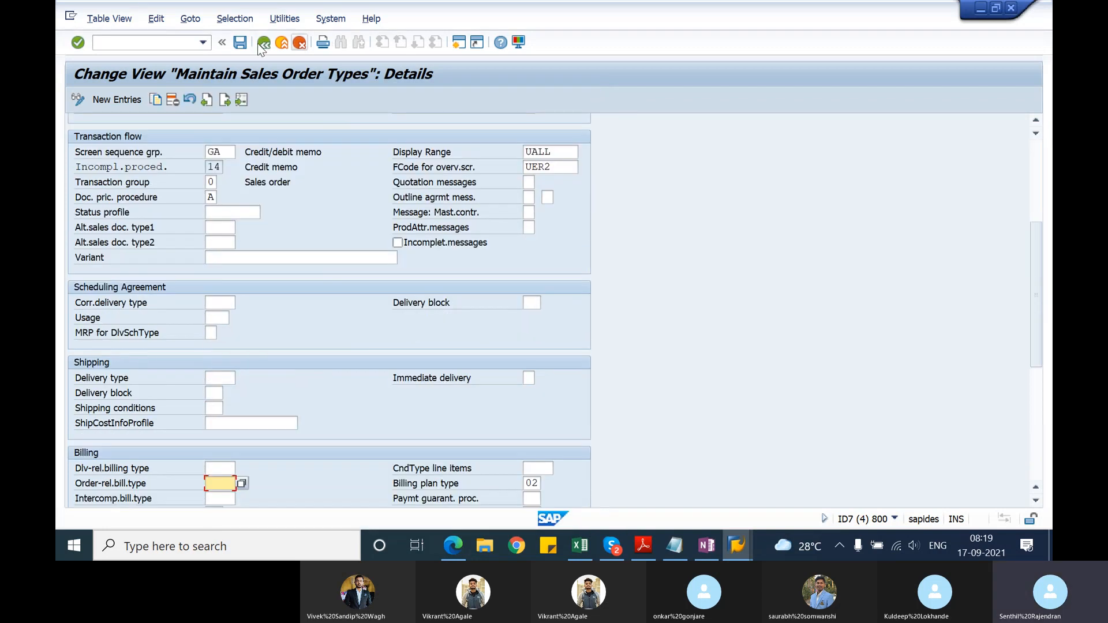
# Step: Save sales document type RK's settings and exit order type maintenance to SAP Easy Access
pyautogui.click(240, 43)
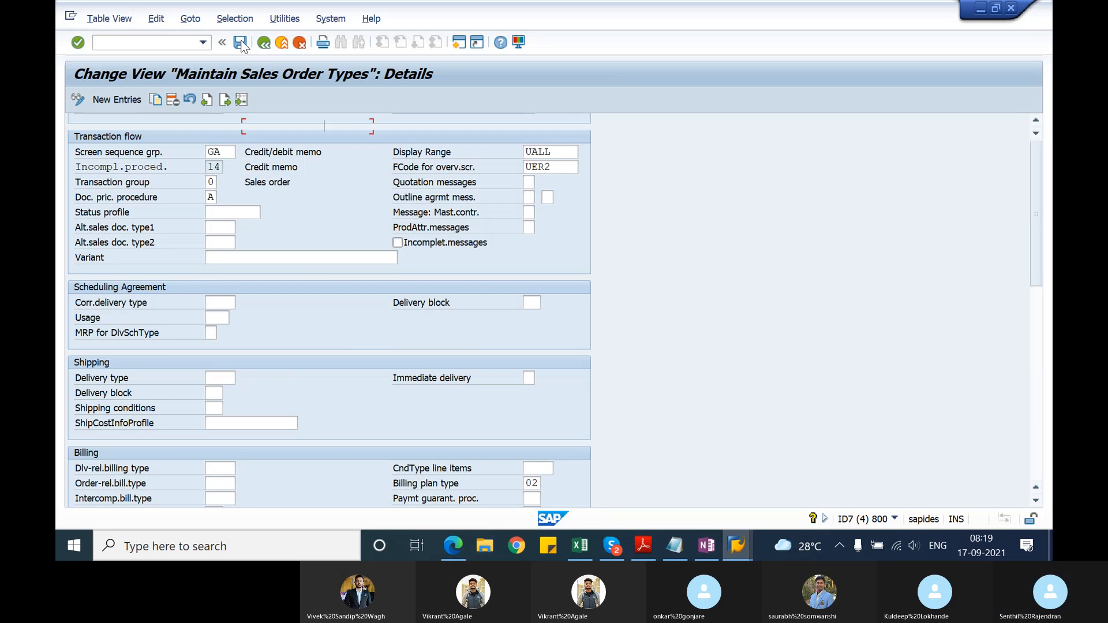
pyautogui.click(242, 44)
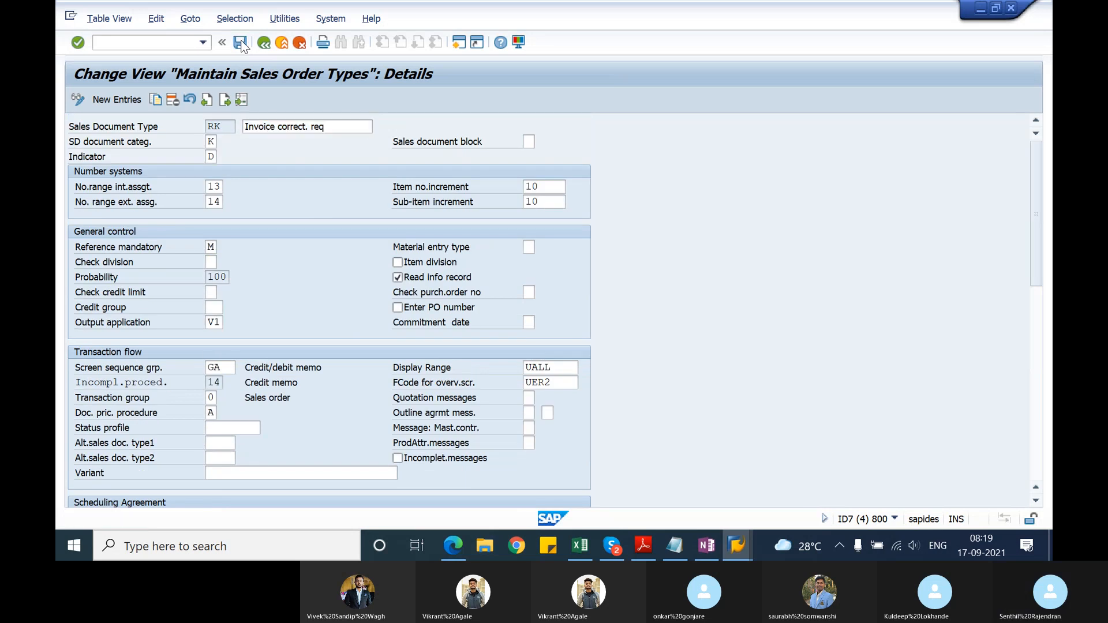
pyautogui.click(269, 44)
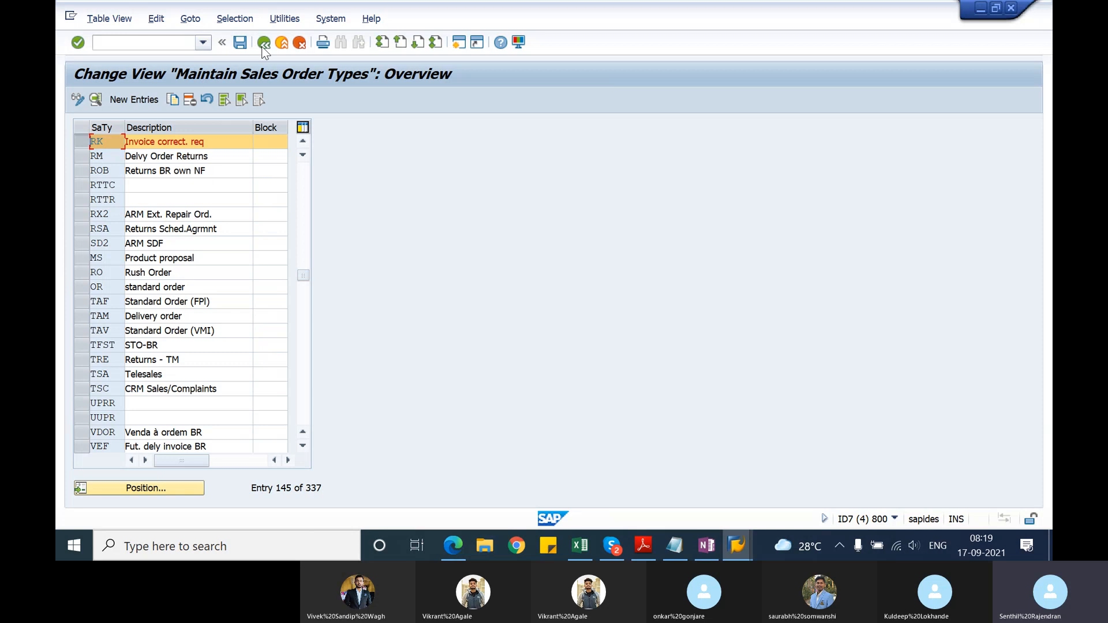
pyautogui.click(261, 45)
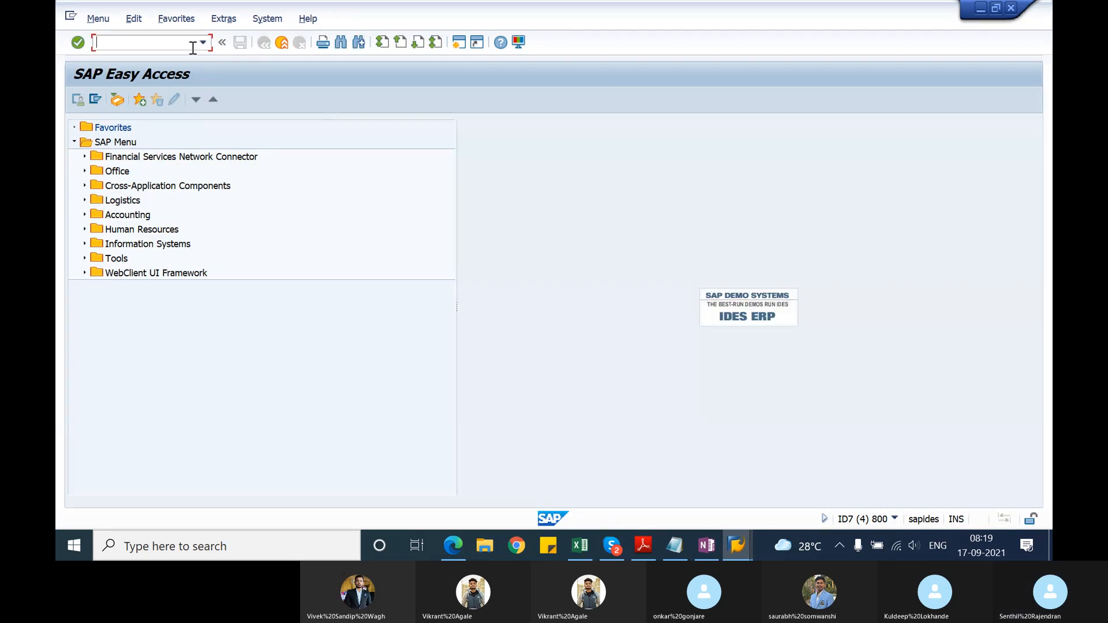
# Step: Try to bill the saved invoice correction request with transaction VF01, review the error log and exit to SAP Easy Access
pyautogui.write('vf01')
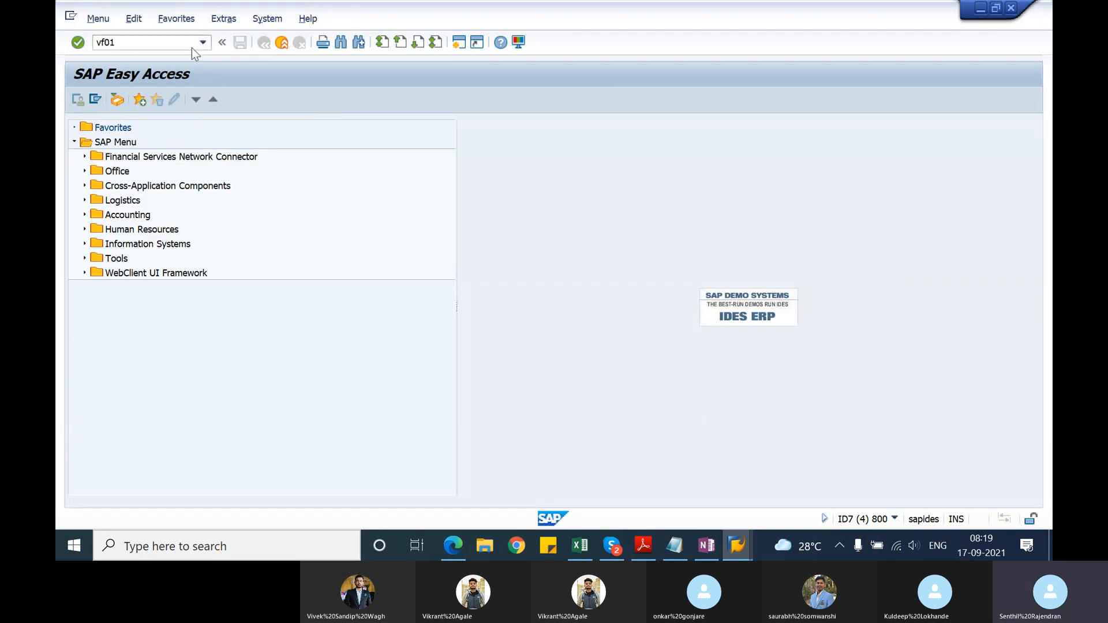
pyautogui.press('Return')
pyautogui.press('Return')
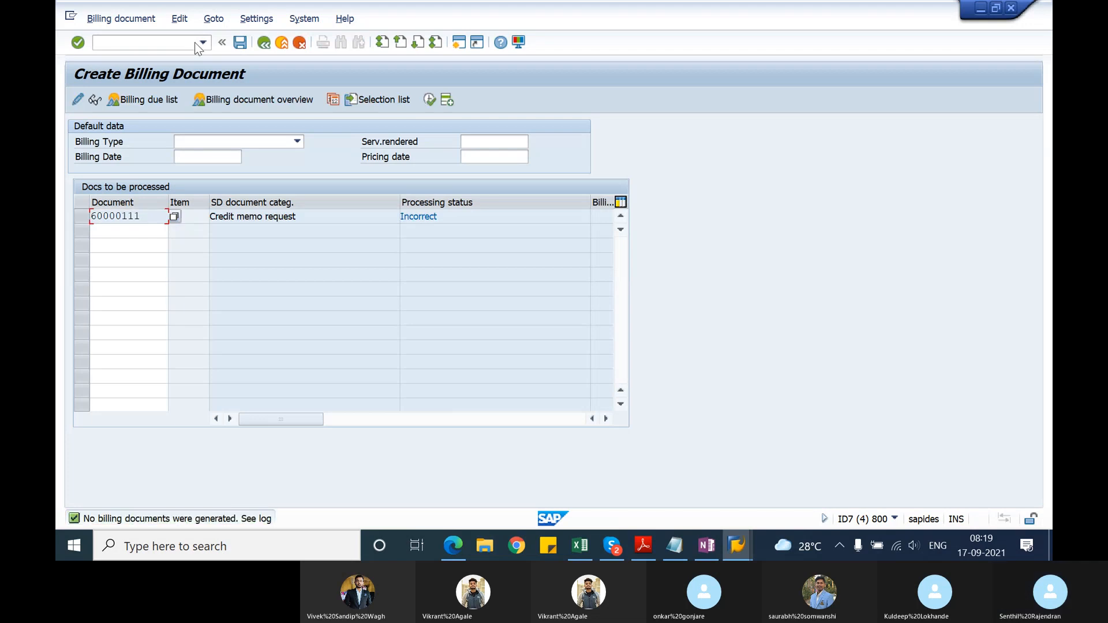
pyautogui.click(180, 18)
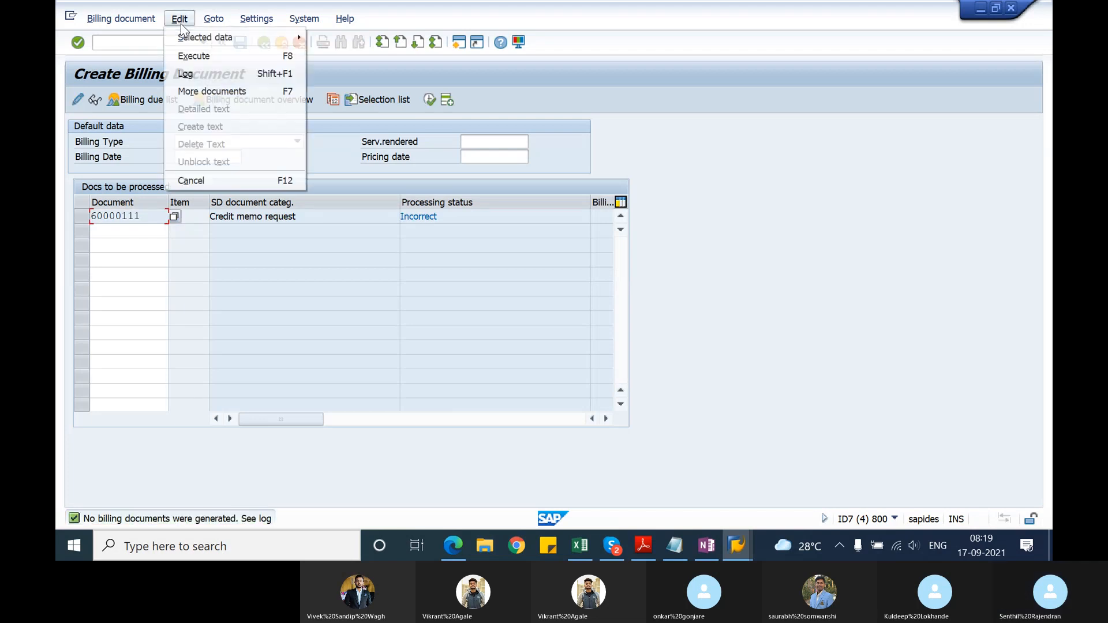
pyautogui.click(189, 76)
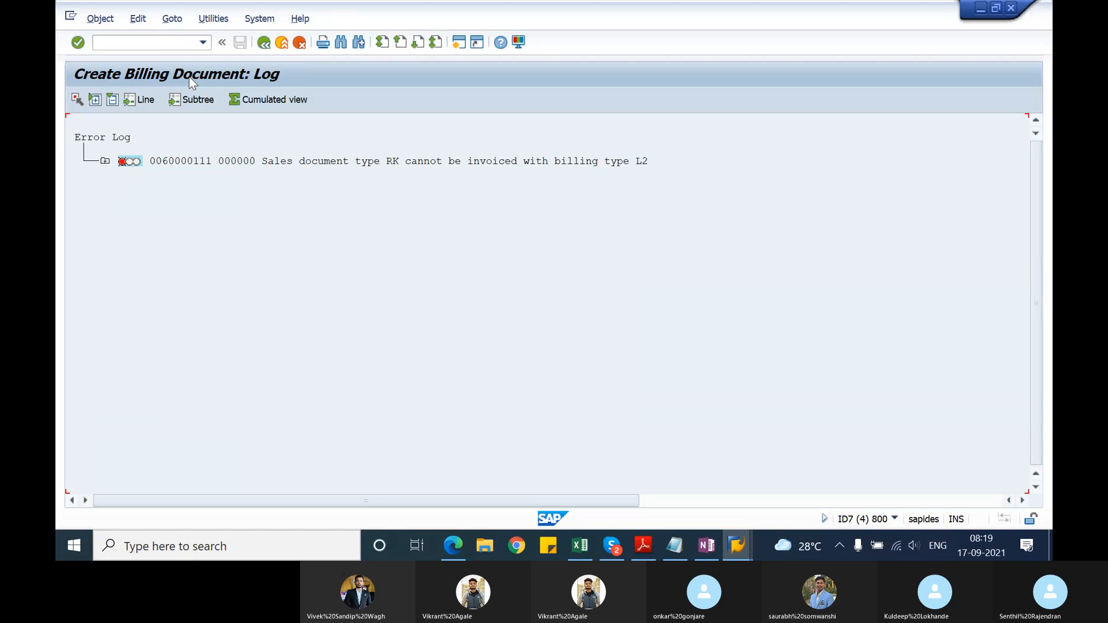
pyautogui.click(264, 45)
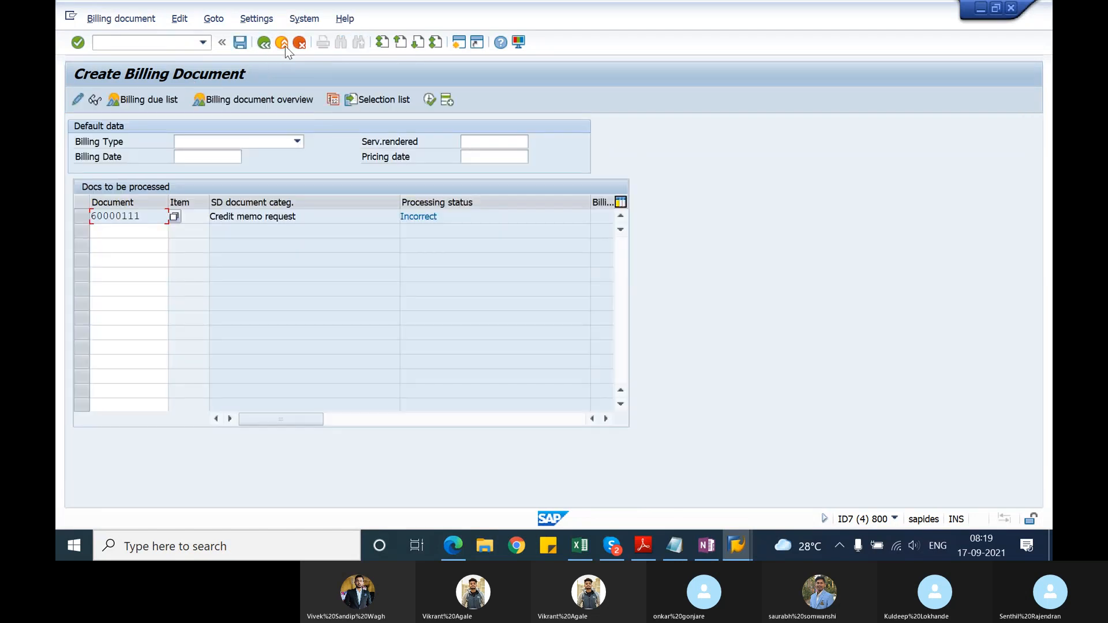
pyautogui.click(282, 43)
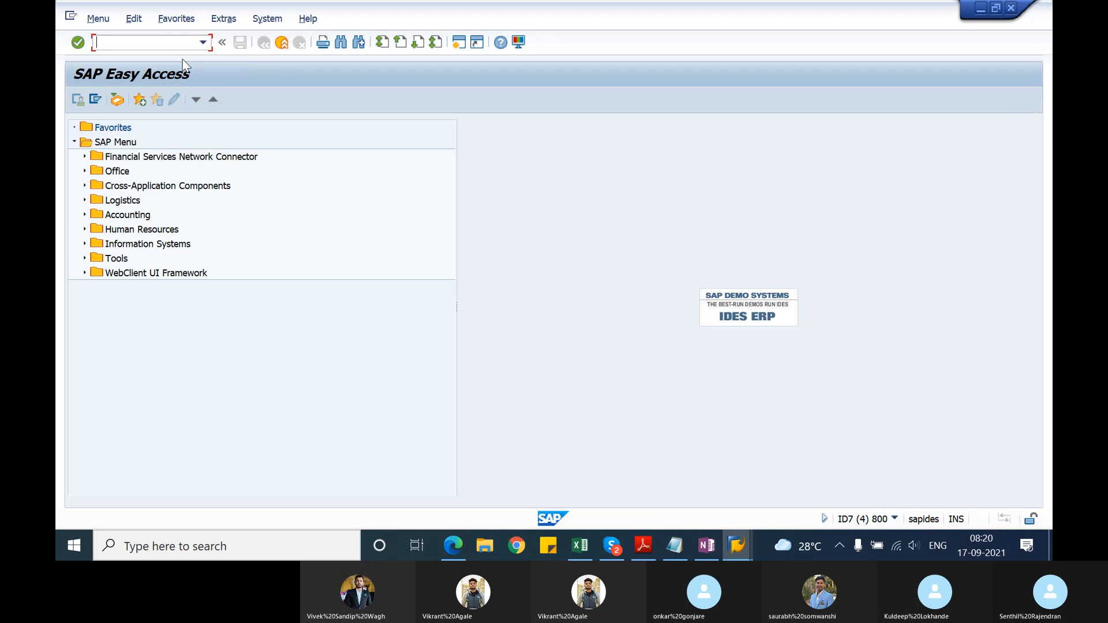
# Step: Open the saved invoice correction request with transaction VA02 and try to delete the whole document
pyautogui.write('va02')
pyautogui.press('Return')
pyautogui.press('Return')
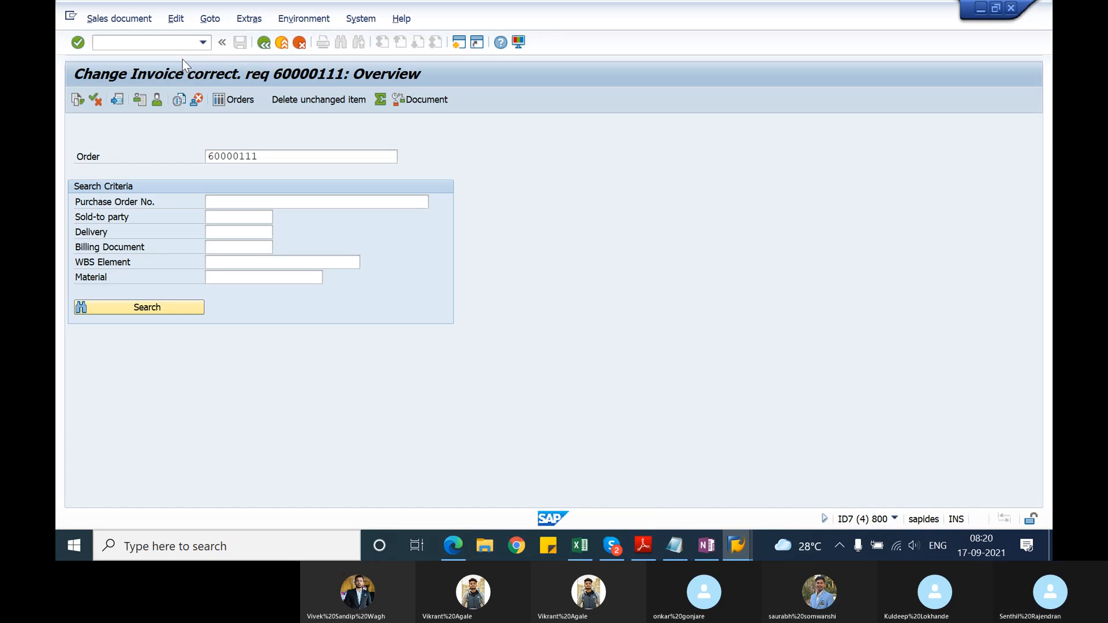
pyautogui.click(108, 23)
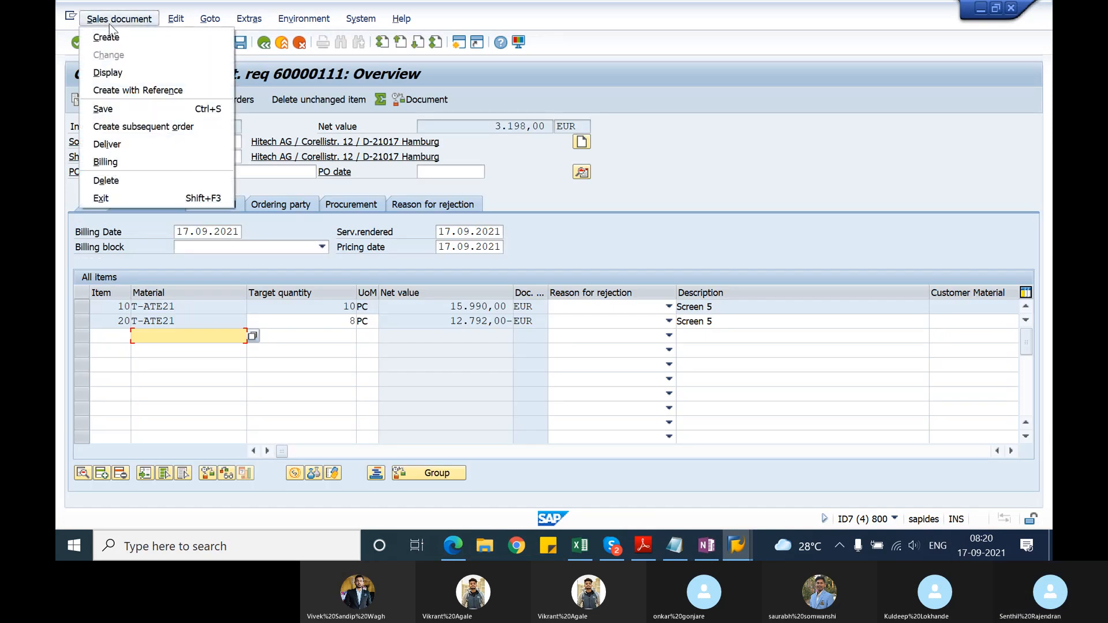
pyautogui.click(120, 174)
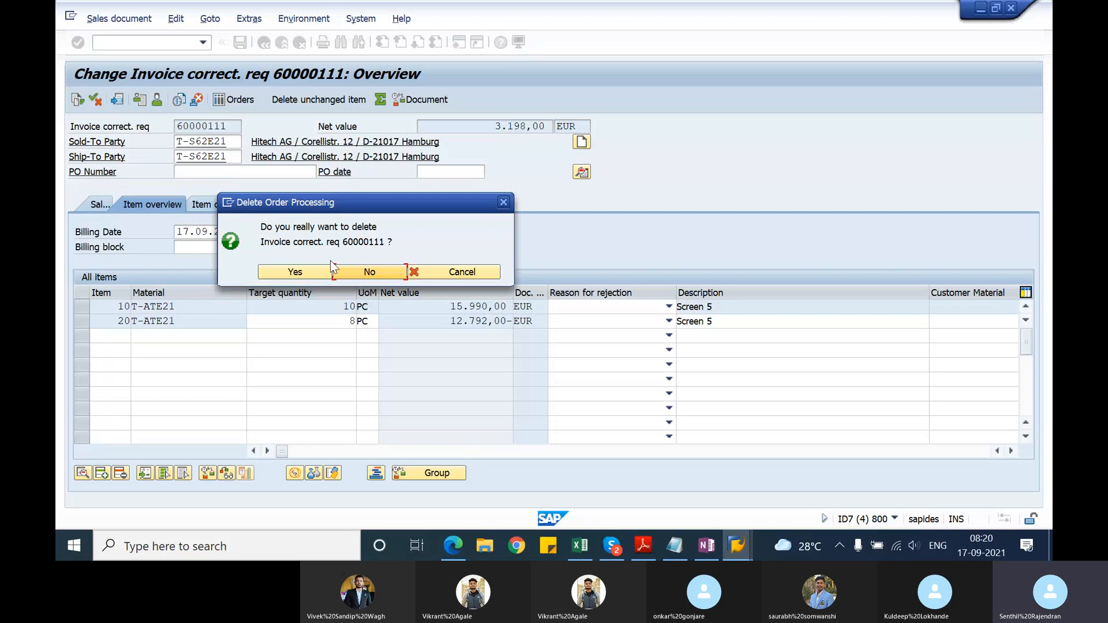
pyautogui.click(311, 273)
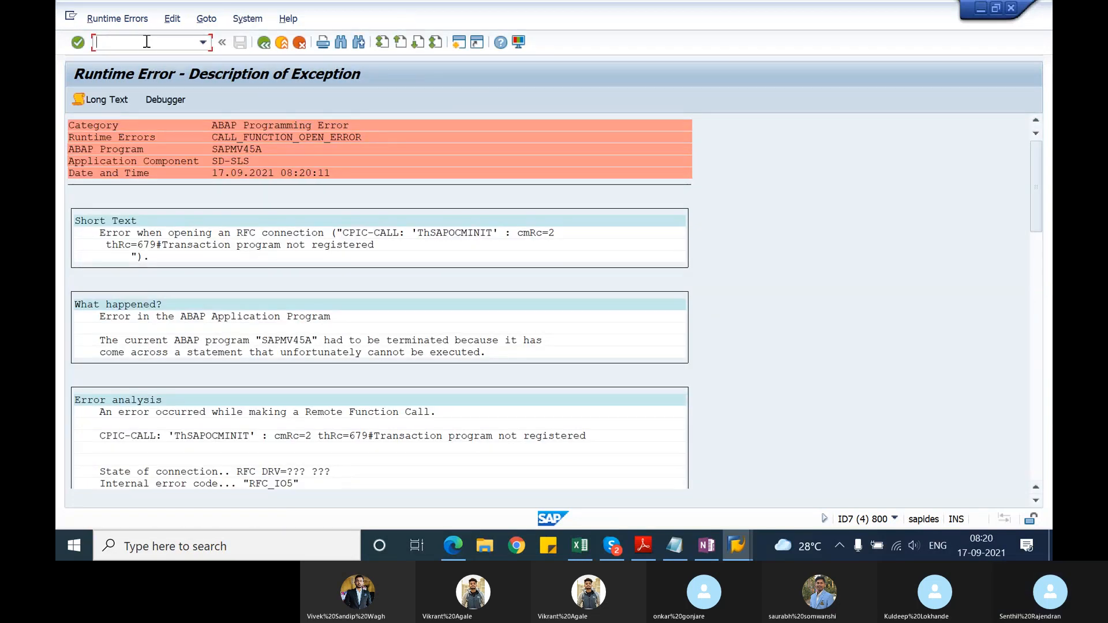
# Step: Leave the runtime error for billing document creation, try billing the correction request again and exit to SAP Easy Access
pyautogui.write('/nv')
pyautogui.write('f03')
pyautogui.press('Return')
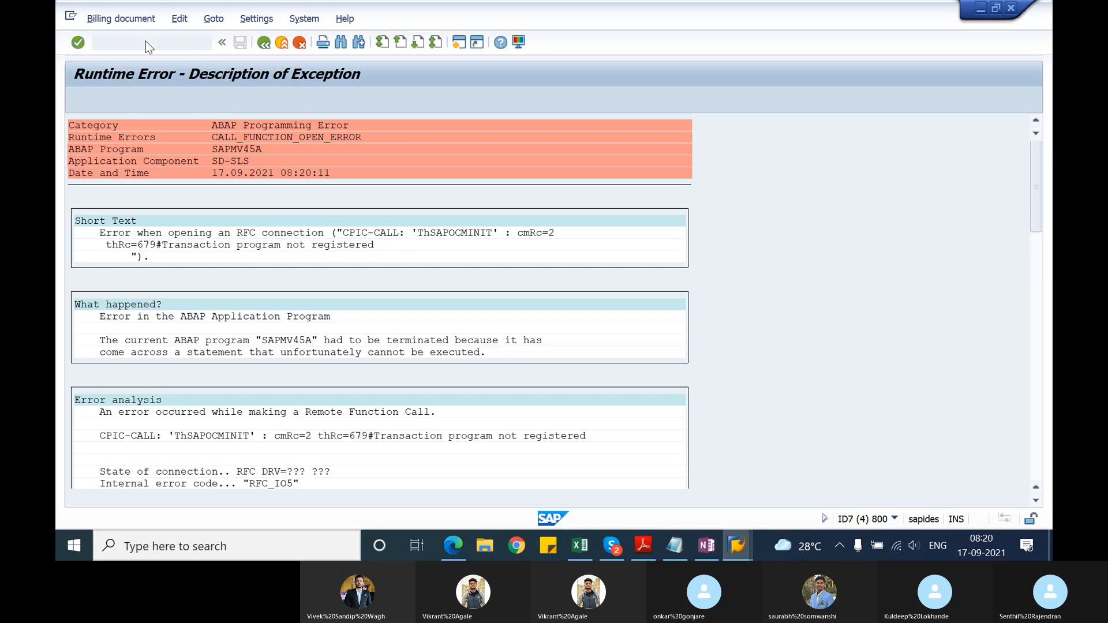
pyautogui.press('Return')
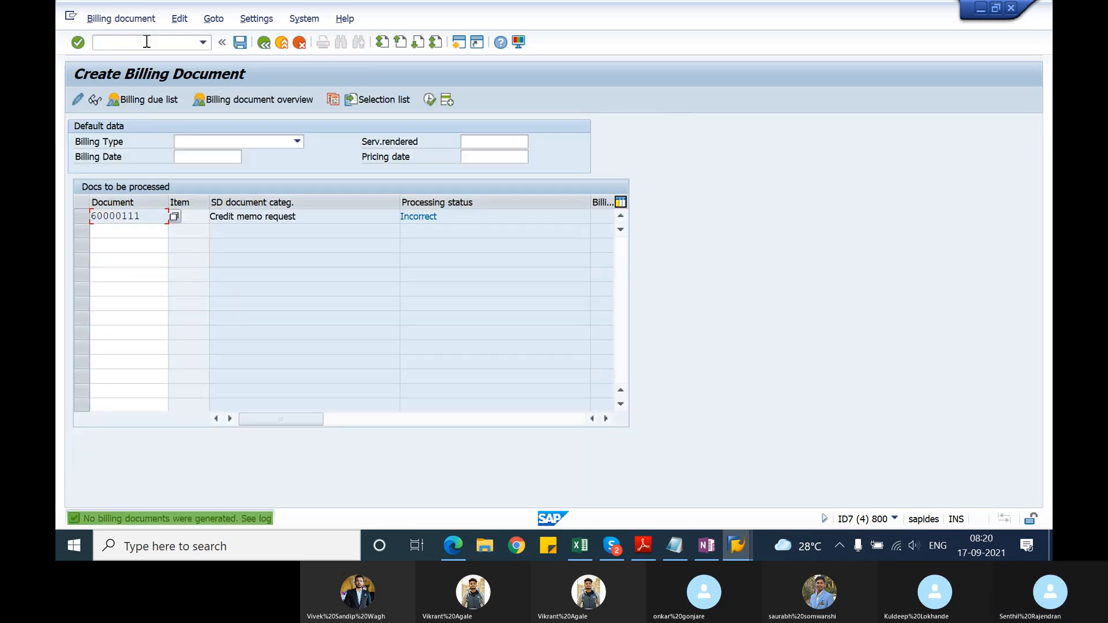
pyautogui.press('Return')
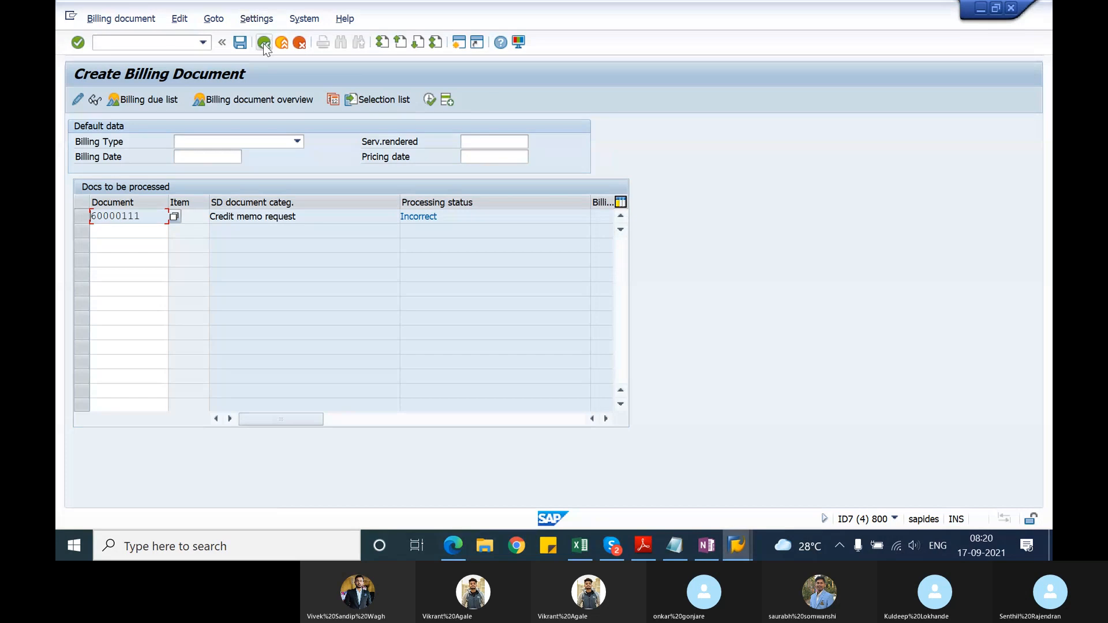
pyautogui.click(263, 43)
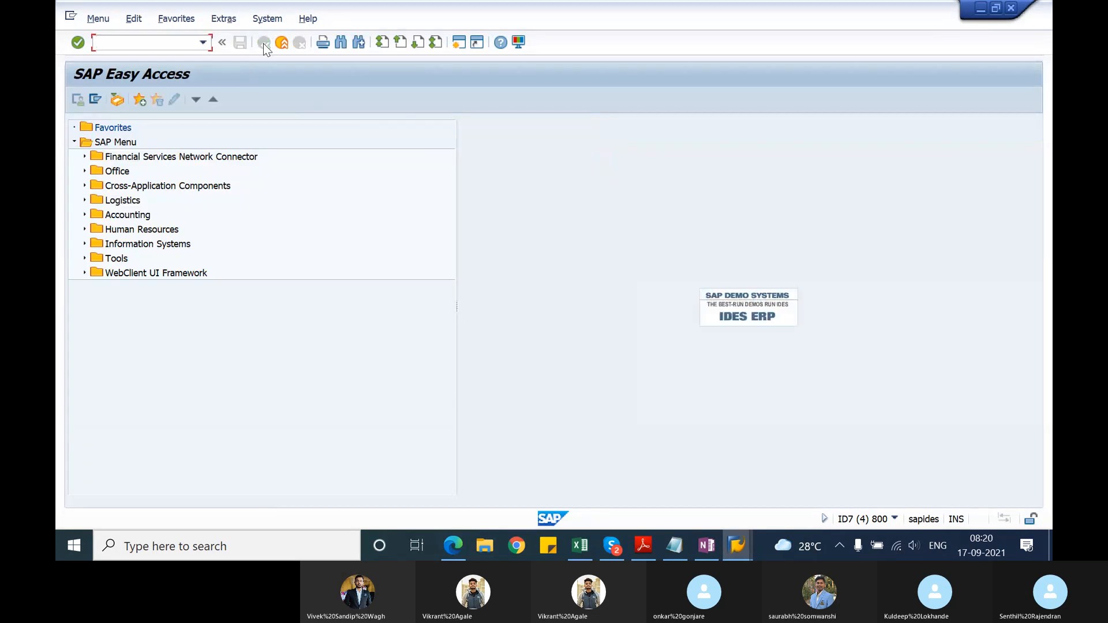
# Step: Switch to the other SAP session, review sales document type RK's details in VOV8 and exit to SAP Easy Access
pyautogui.hotkey('alt', 'Tab')
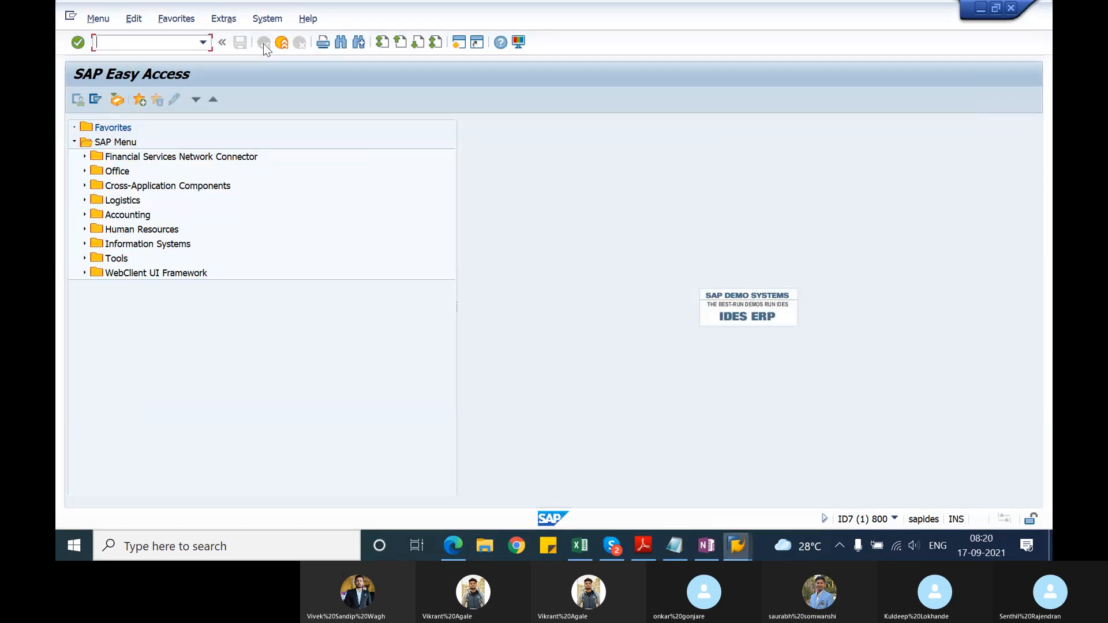
pyautogui.write('vov8')
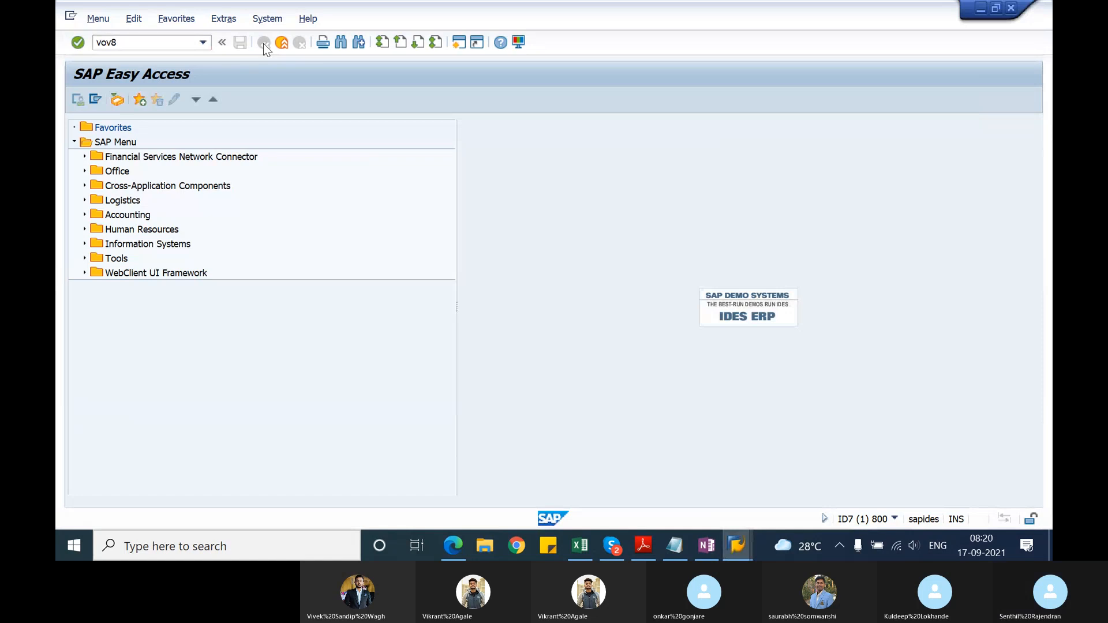
pyautogui.press('Return')
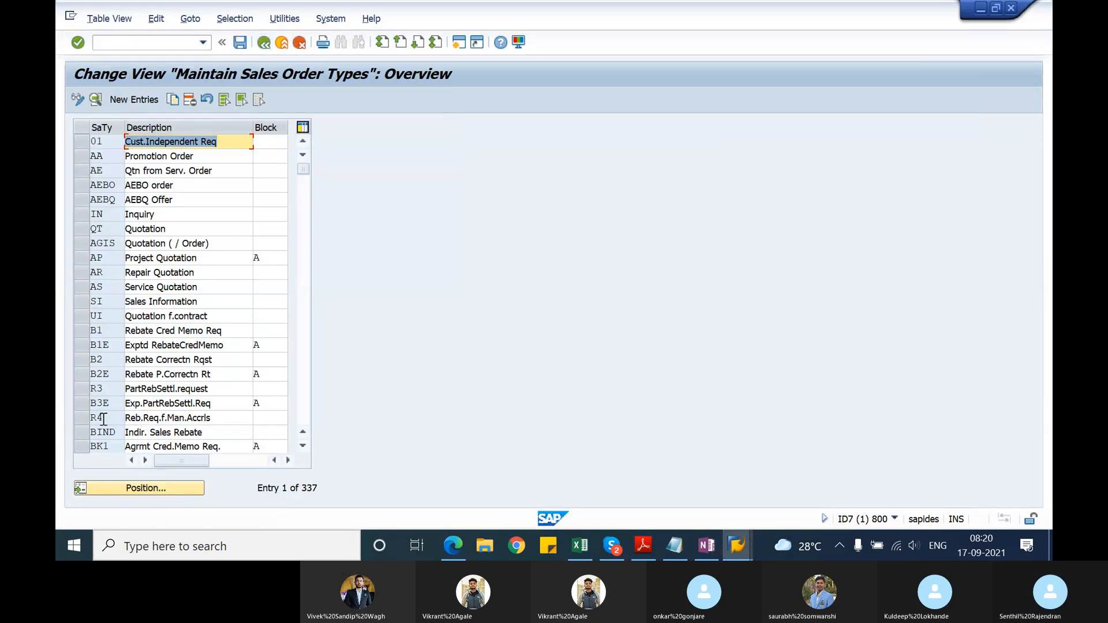
pyautogui.click(132, 485)
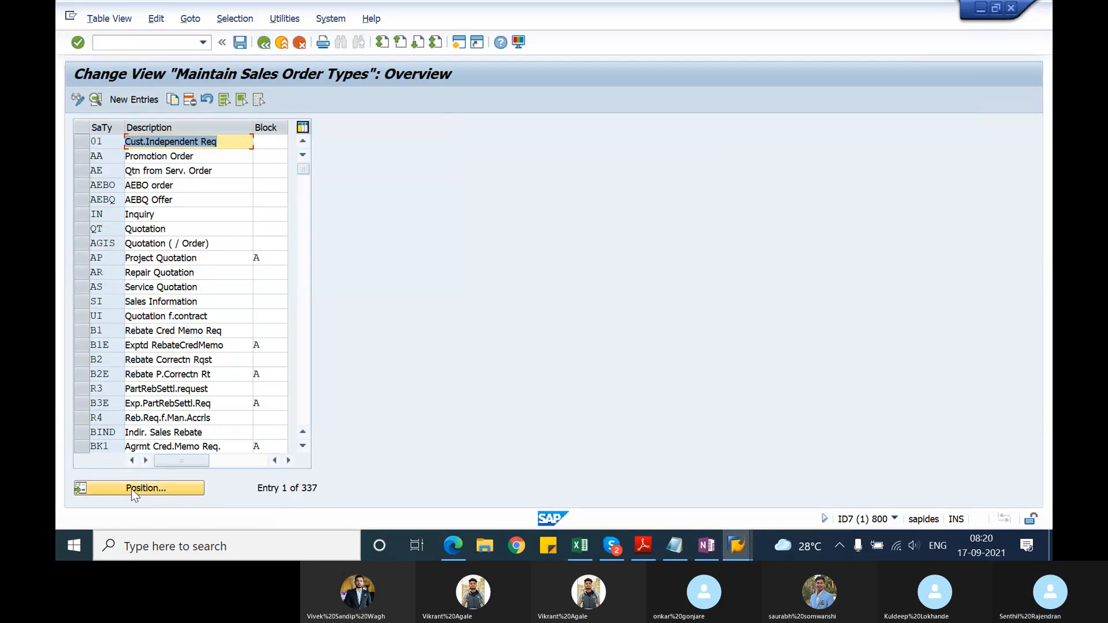
pyautogui.write('rk')
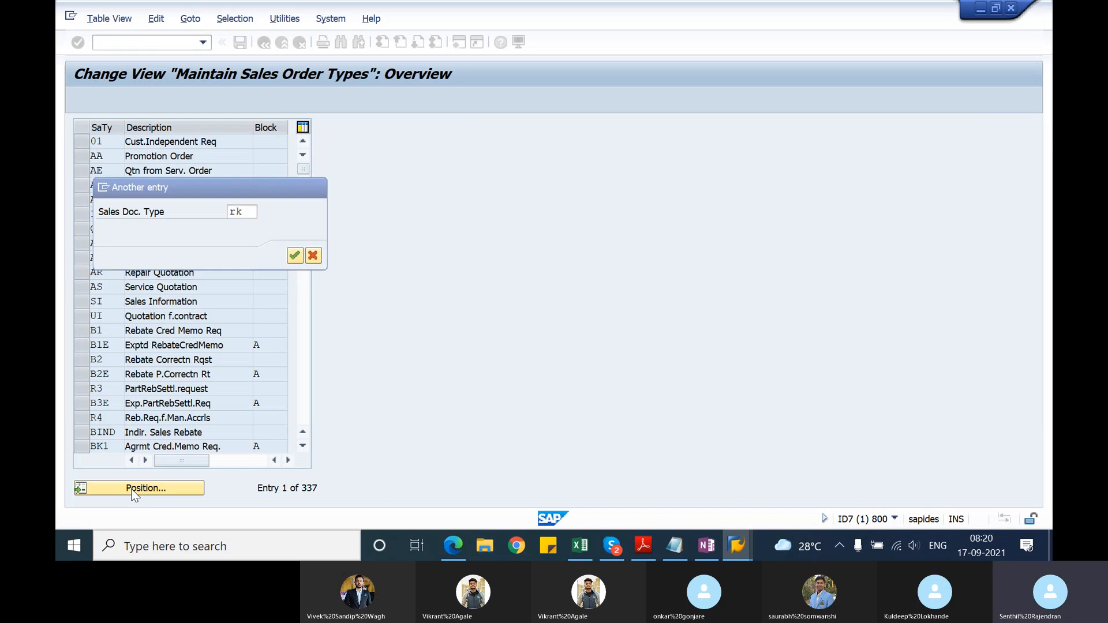
pyautogui.press('Return')
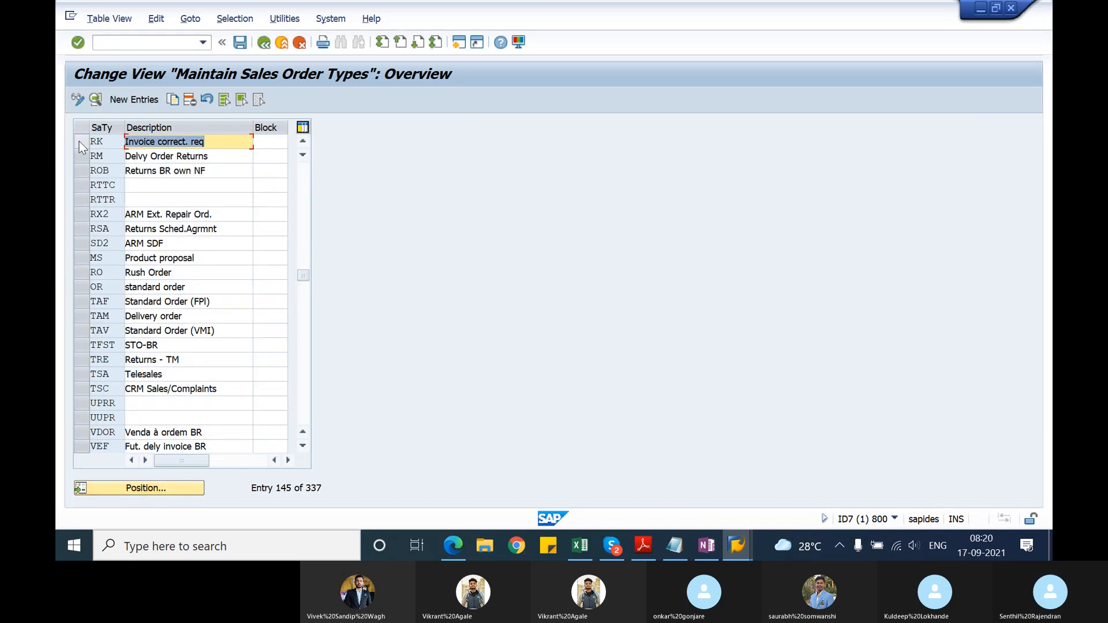
pyautogui.click(78, 144)
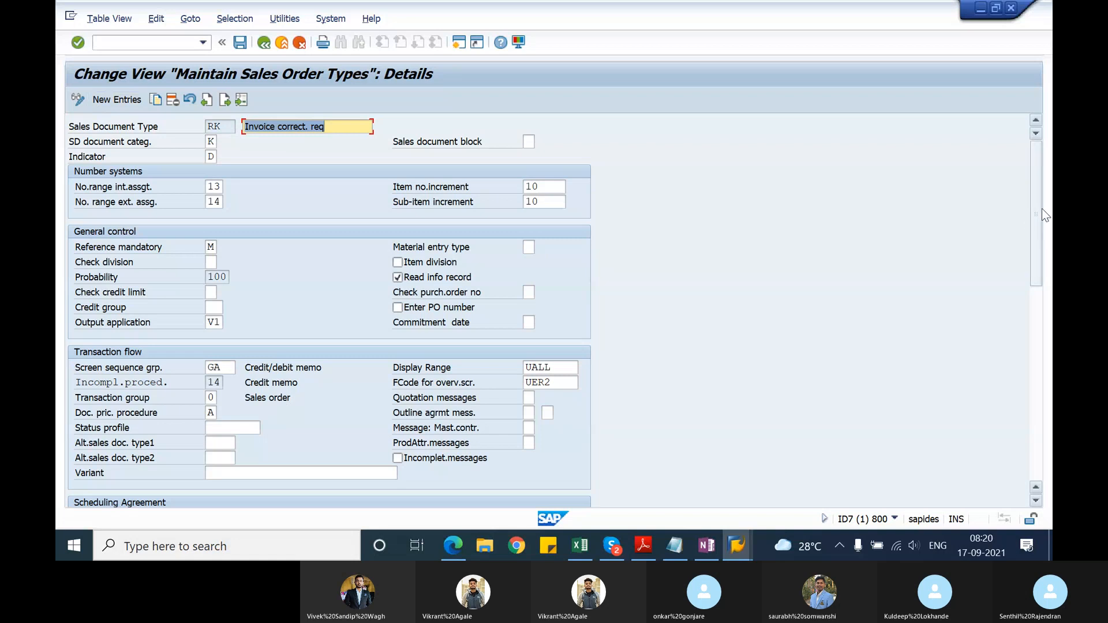
pyautogui.moveTo(1034, 214); pyautogui.dragTo(1006, 145)
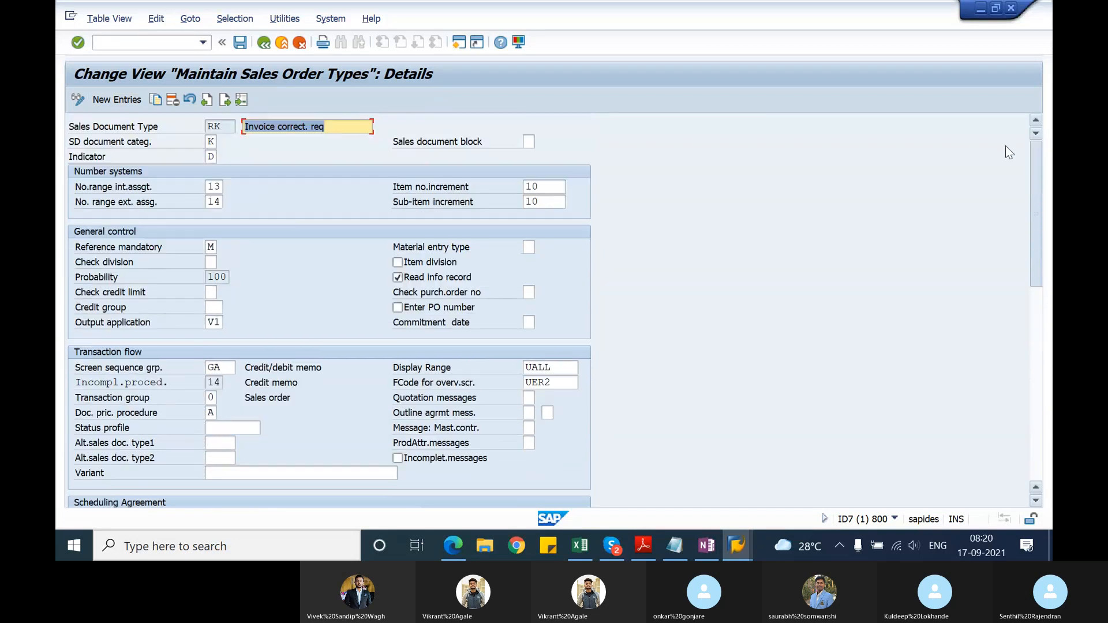
pyautogui.click(263, 43)
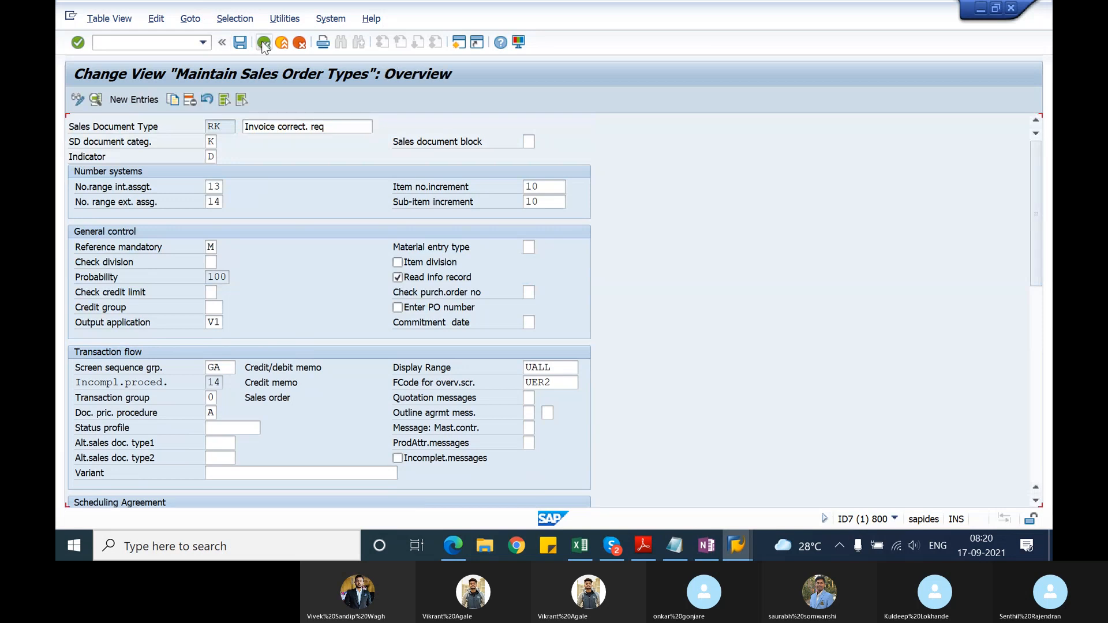
pyautogui.click(265, 44)
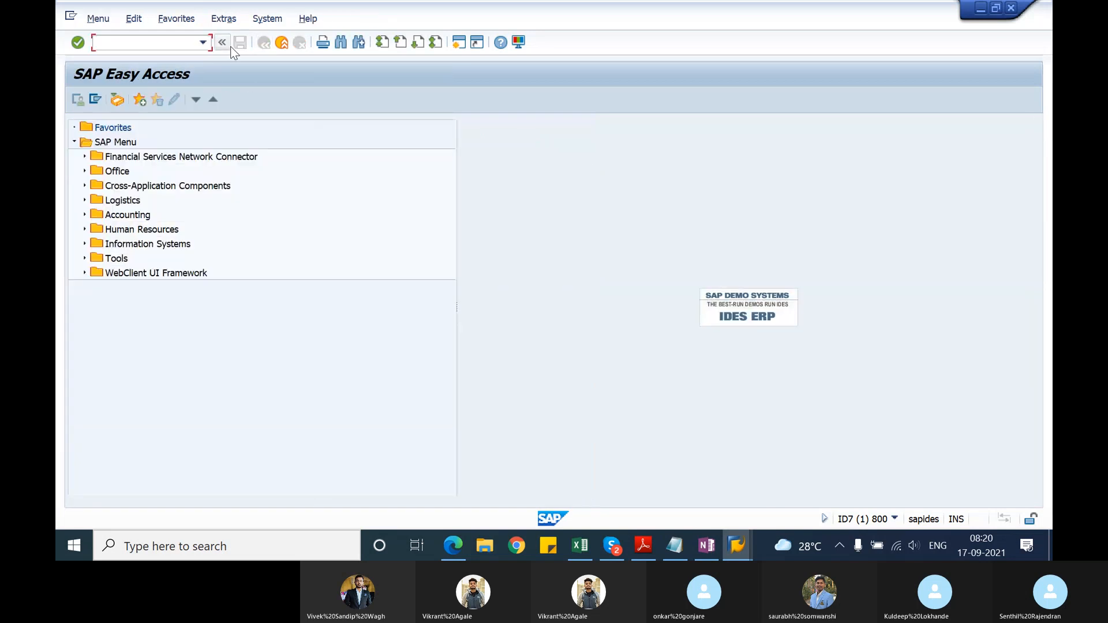
# Step: Display outbound delivery 80017542 with transaction VL03N and open its document flow
pyautogui.write('vl03n')
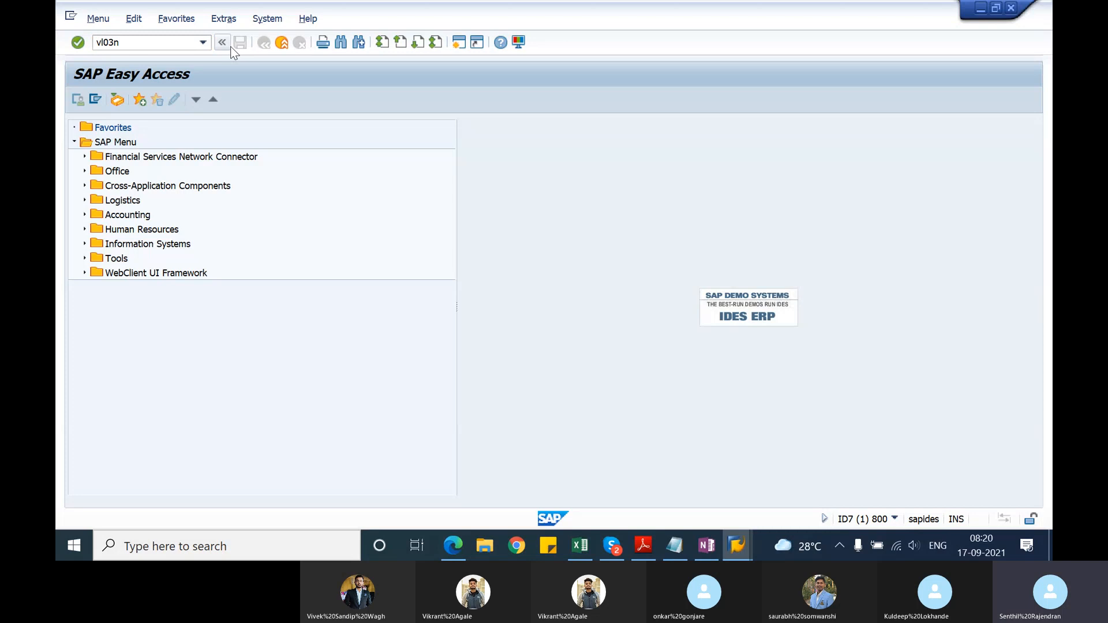
pyautogui.press('Return')
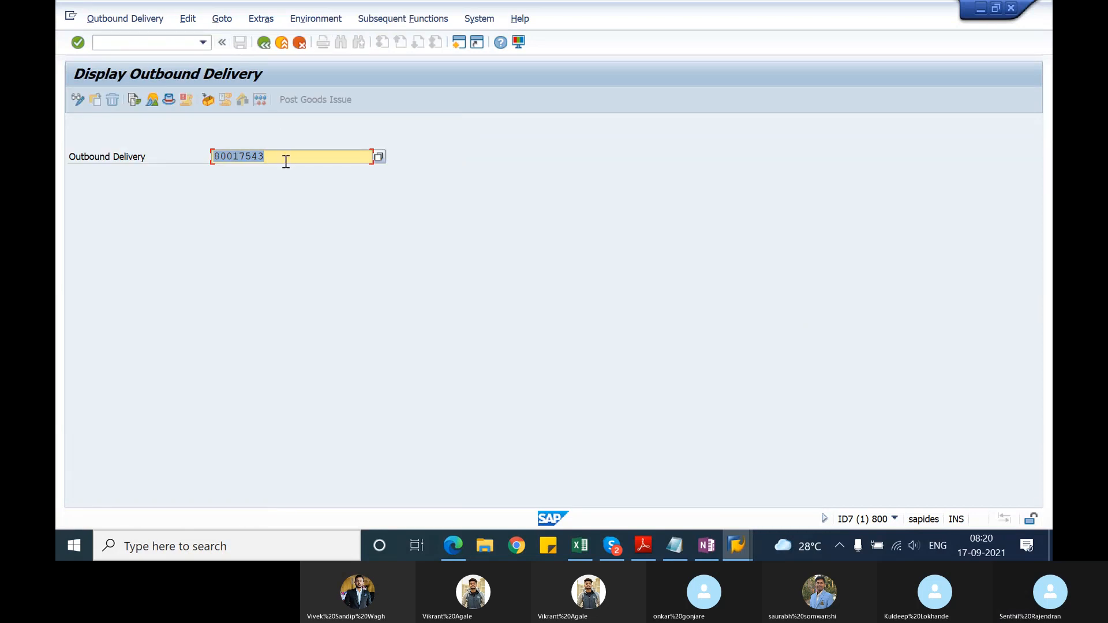
pyautogui.click(286, 161)
pyautogui.press('BackSpace')
pyautogui.write('2')
pyautogui.press('Return')
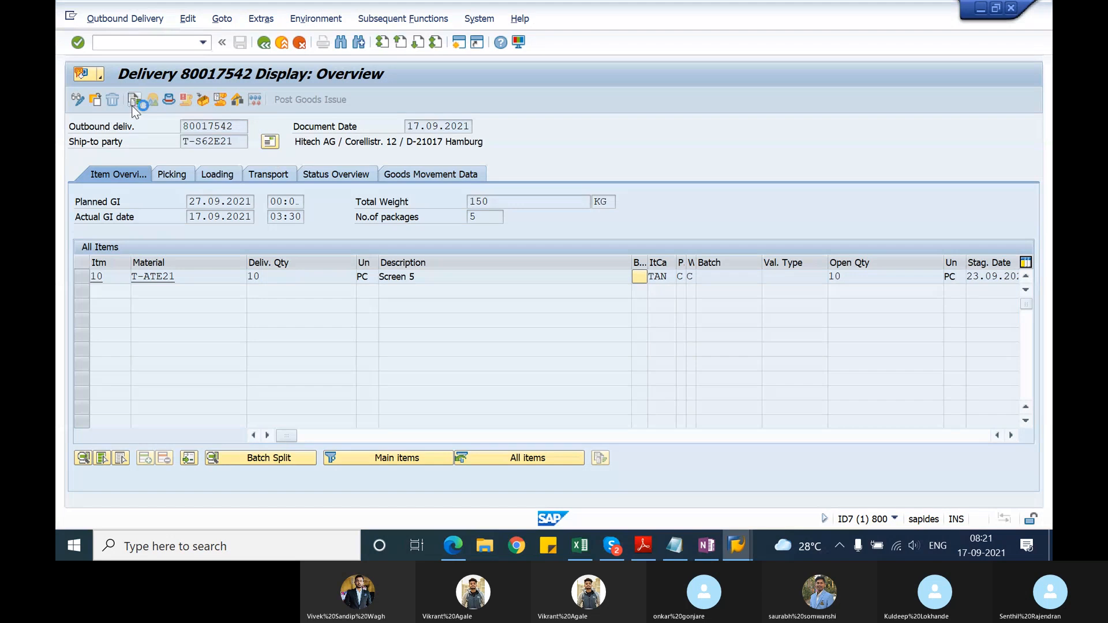
pyautogui.click(135, 99)
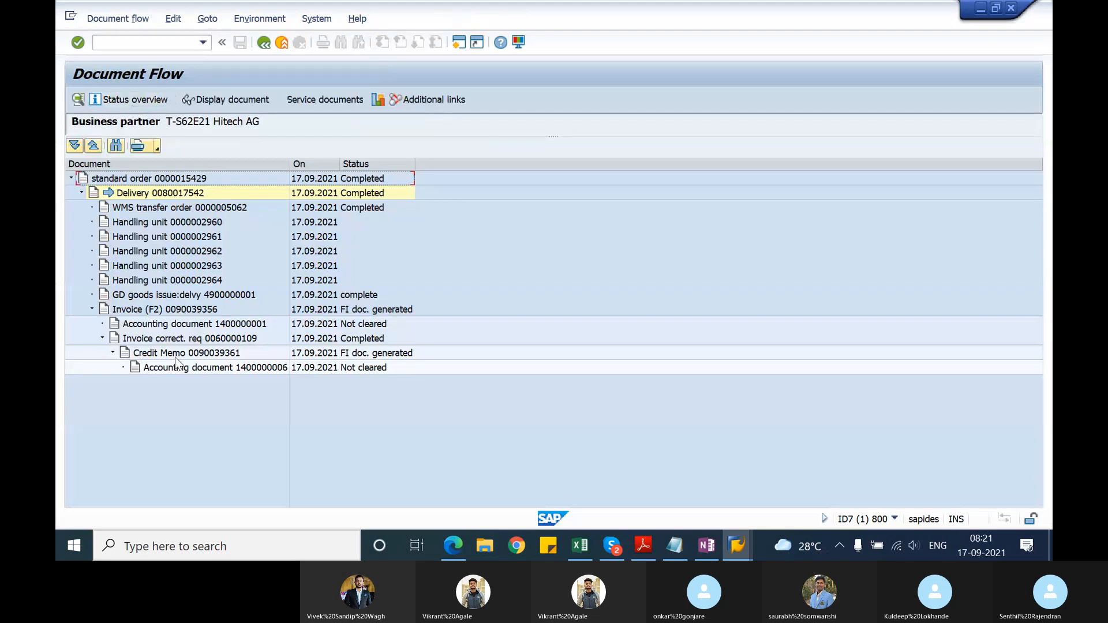
# Step: Display the F2 invoice from the delivery's document flow and copy its billing document number
pyautogui.click(194, 315)
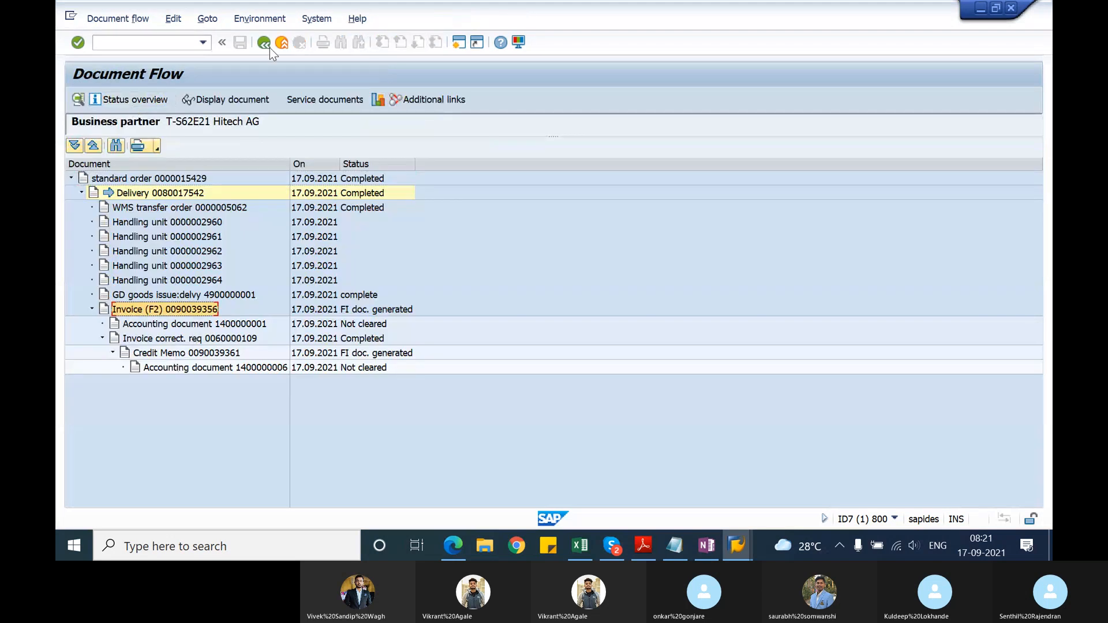
pyautogui.click(242, 99)
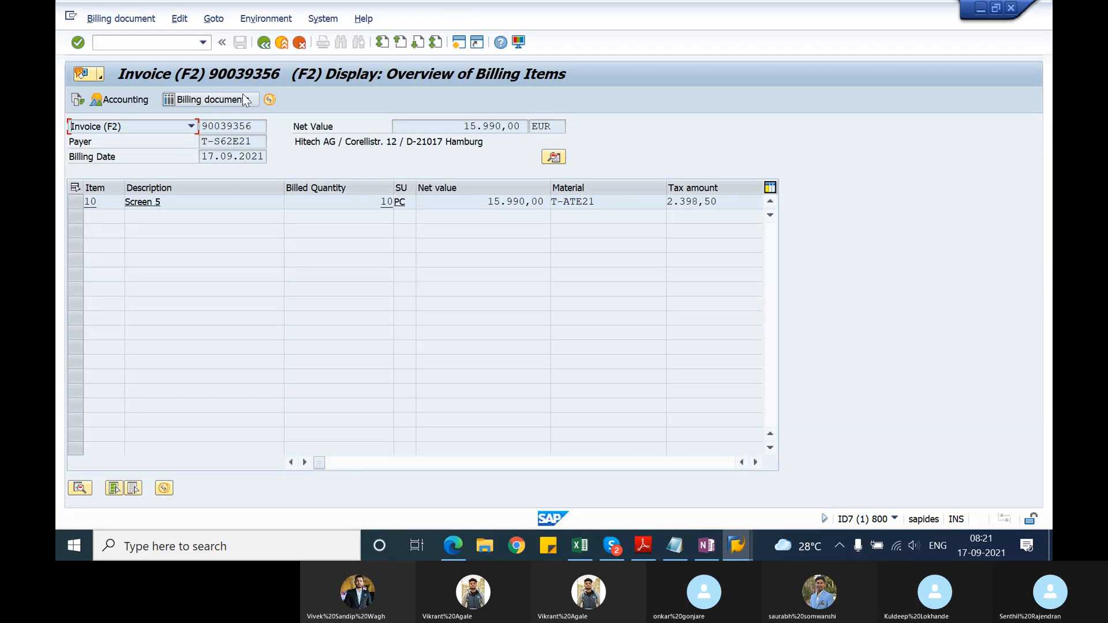
pyautogui.moveTo(257, 126); pyautogui.dragTo(201, 128)
pyautogui.hotkey('ctrl', 'c')
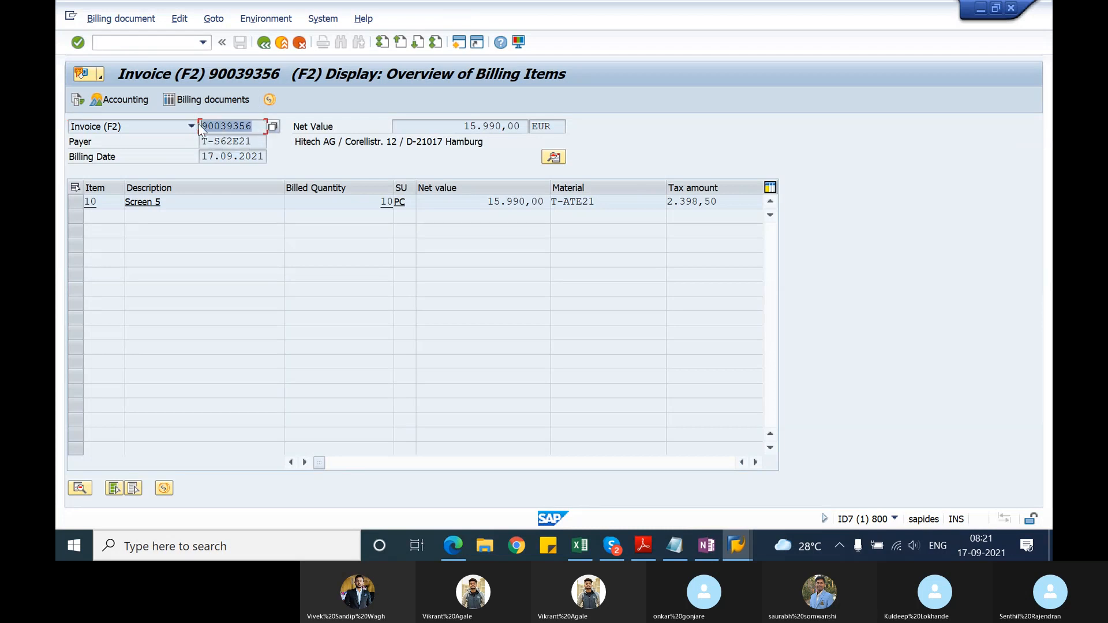
# Step: Create an RK invoice correction request with transaction VA01, using the copied billing document as reference
pyautogui.click(166, 43)
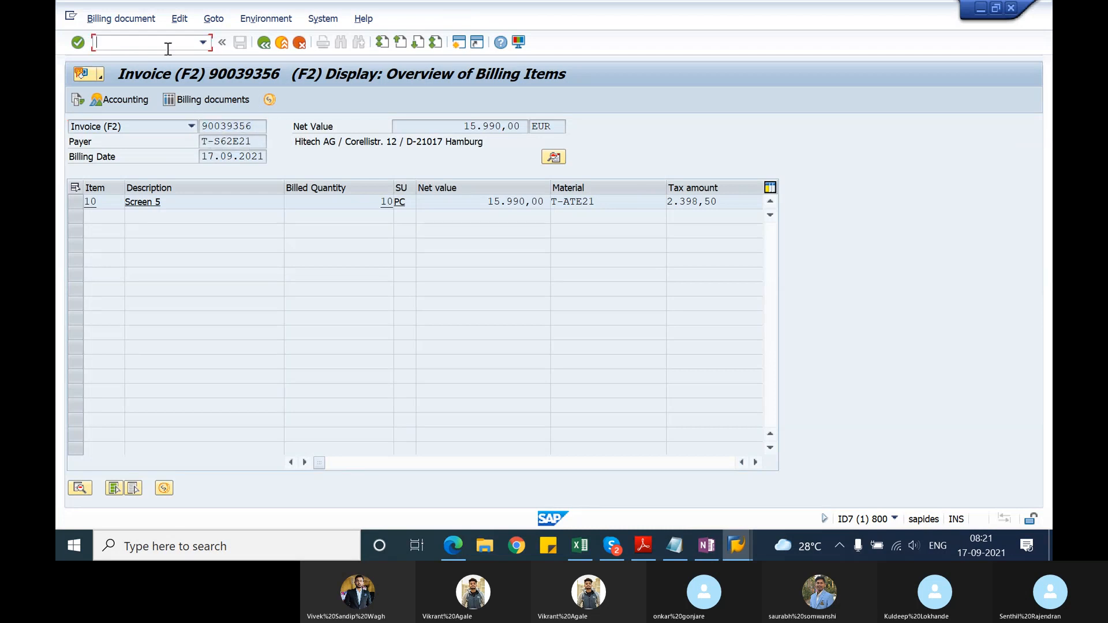
pyautogui.write('/nva01')
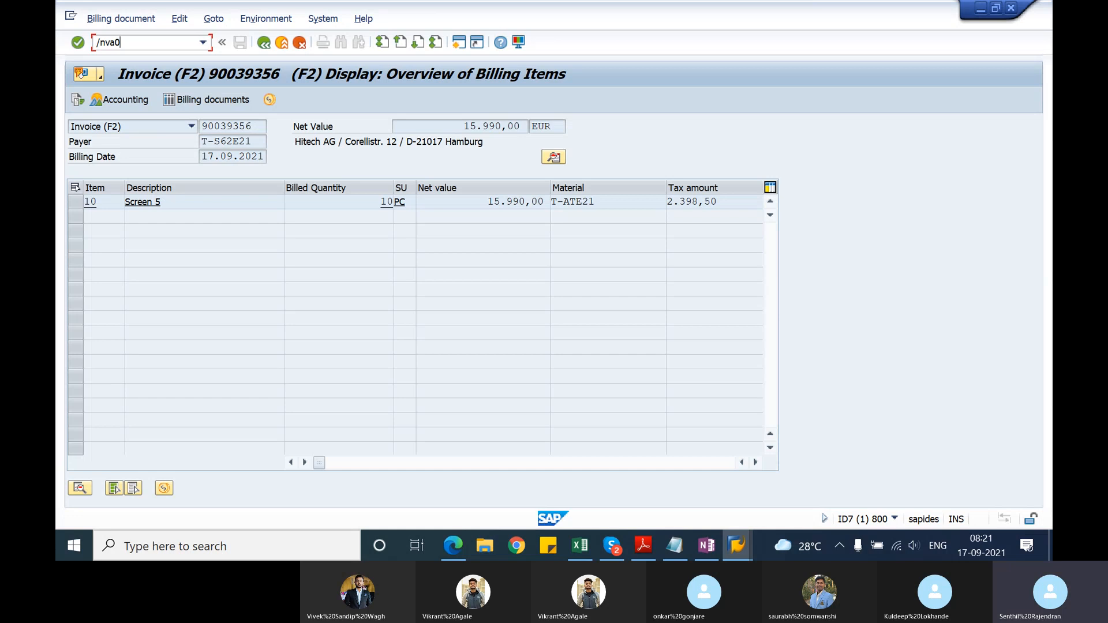
pyautogui.press('Return')
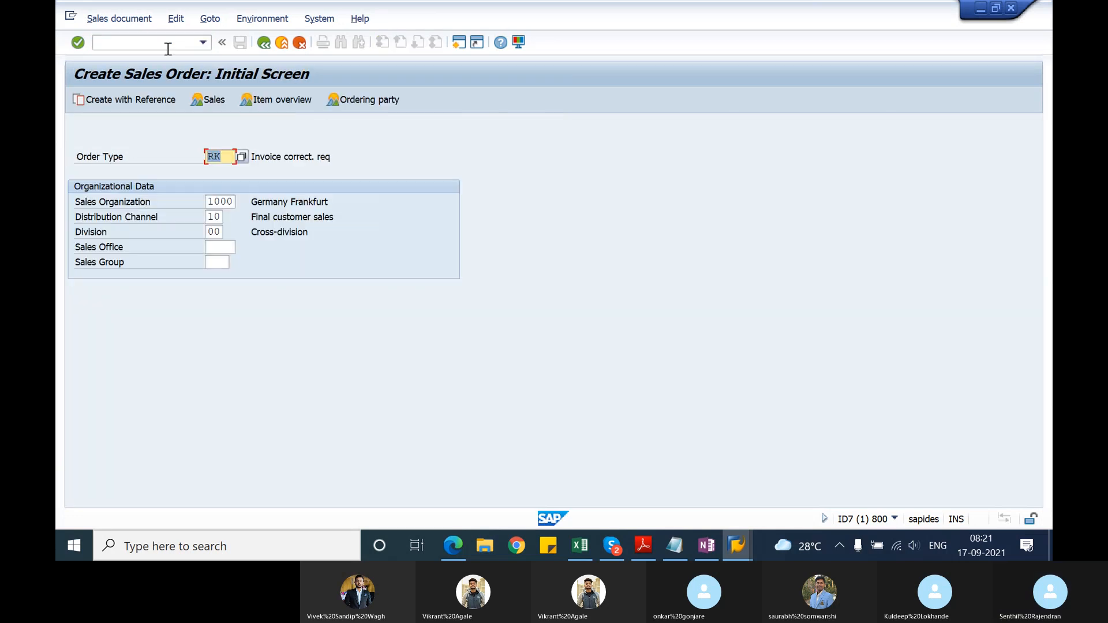
pyautogui.click(106, 100)
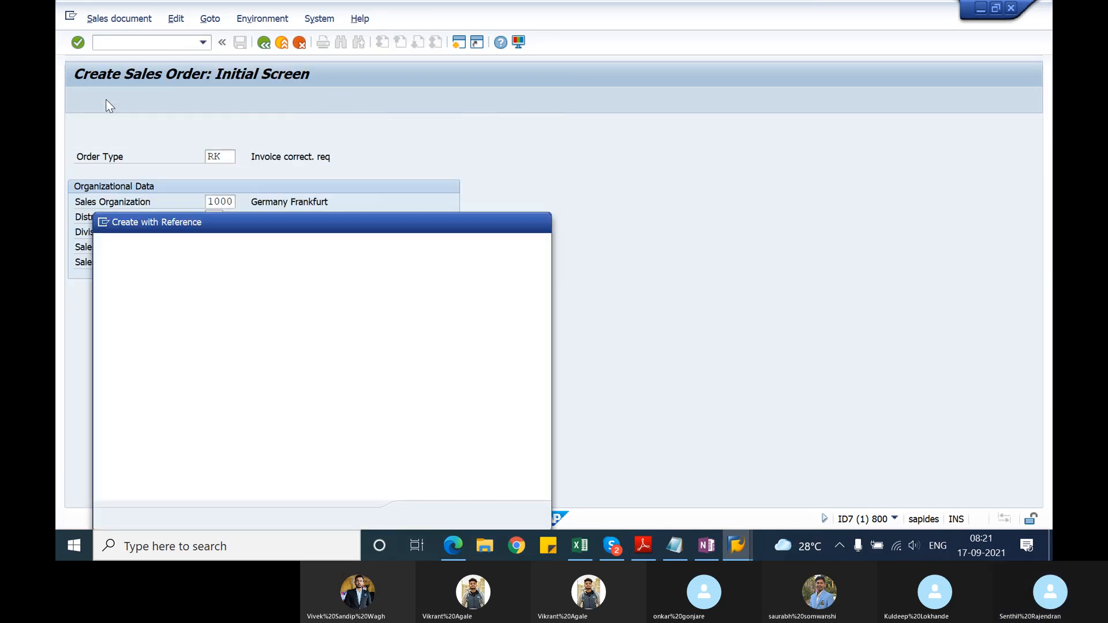
pyautogui.hotkey('ctrl', 'v')
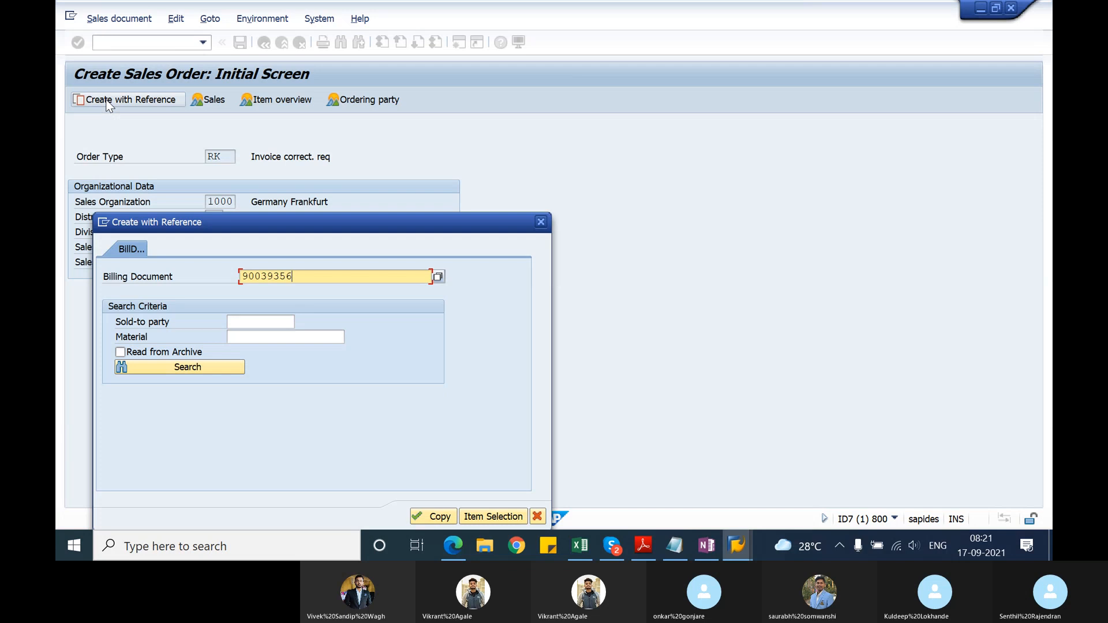
pyautogui.click(427, 517)
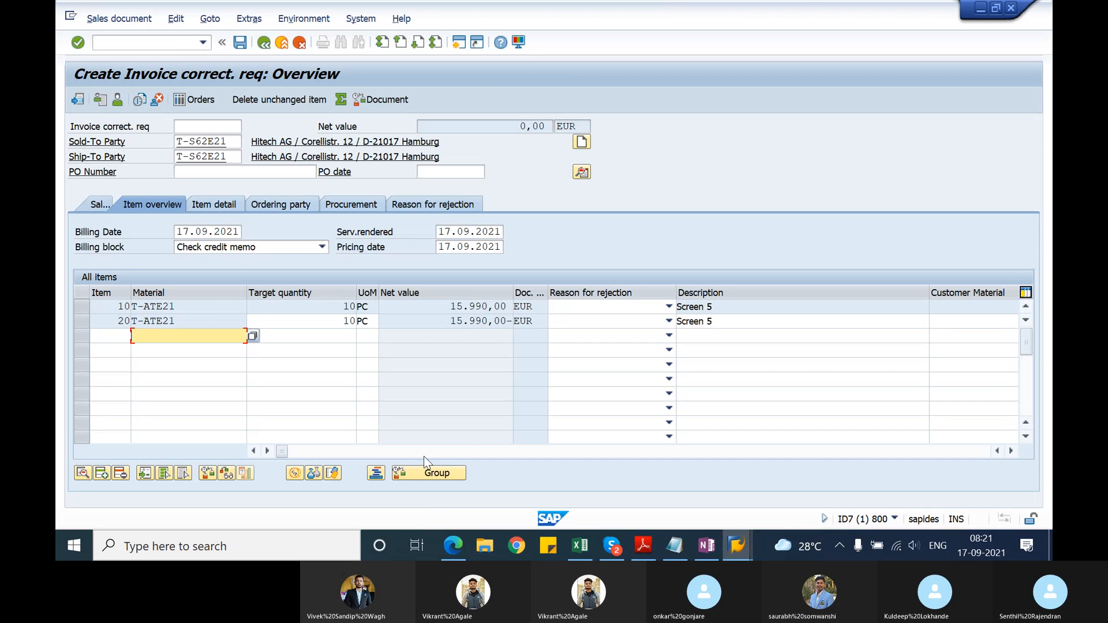
# Step: Set the target quantity of item 20 to 8 PC
pyautogui.click(350, 321)
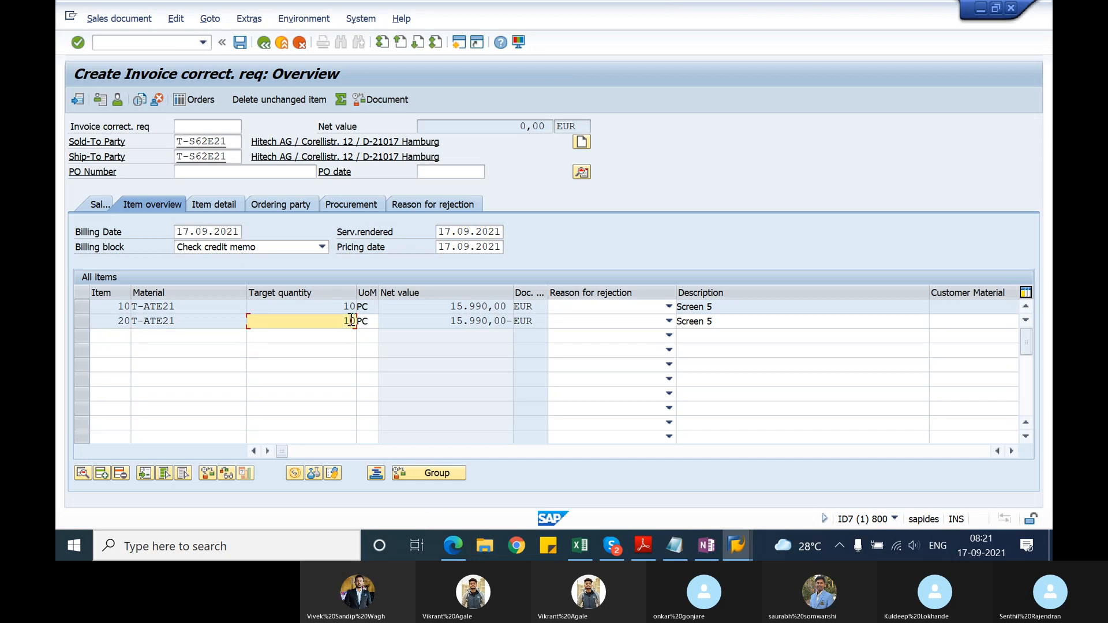
pyautogui.press('BackSpace')
pyautogui.press('BackSpace')
pyautogui.write('8')
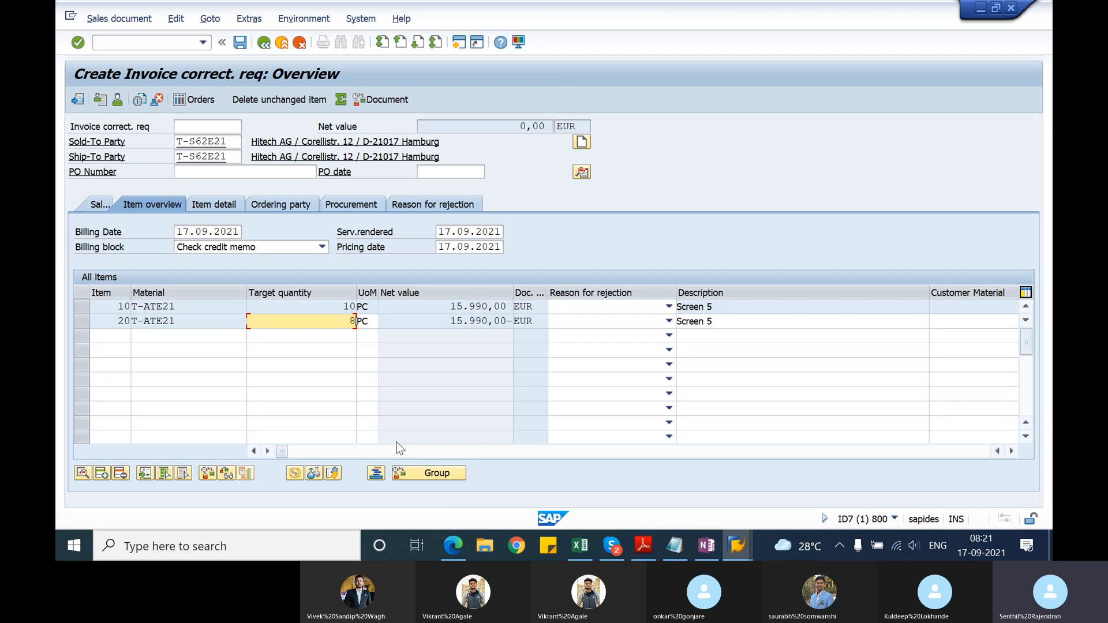
pyautogui.press('Return')
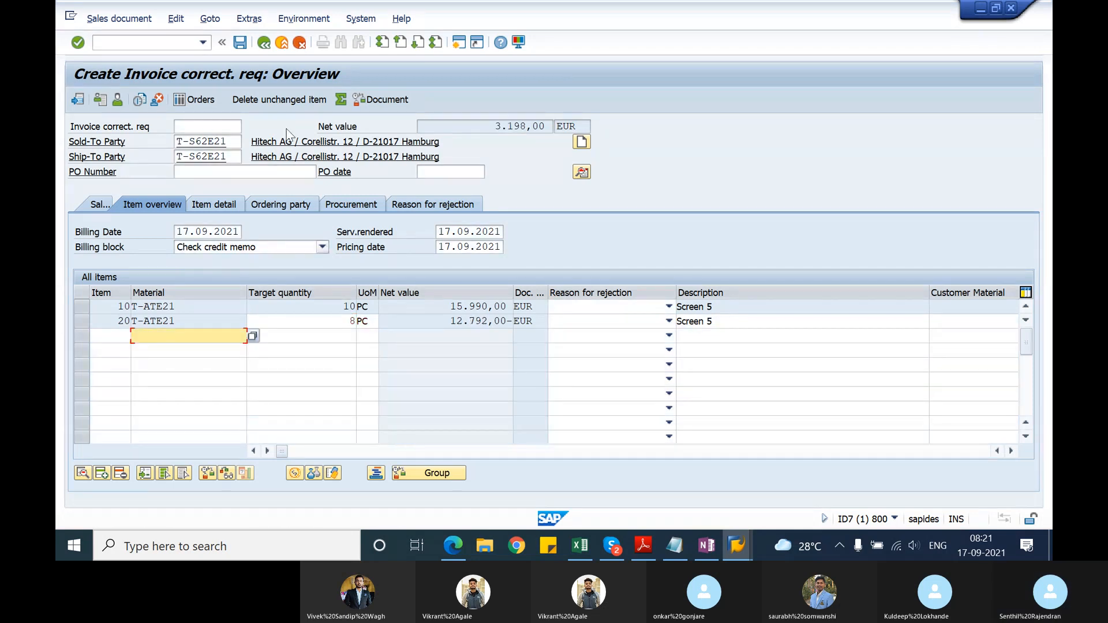
# Step: Set the correction request's order reason to Good service in its sales data
pyautogui.click(108, 206)
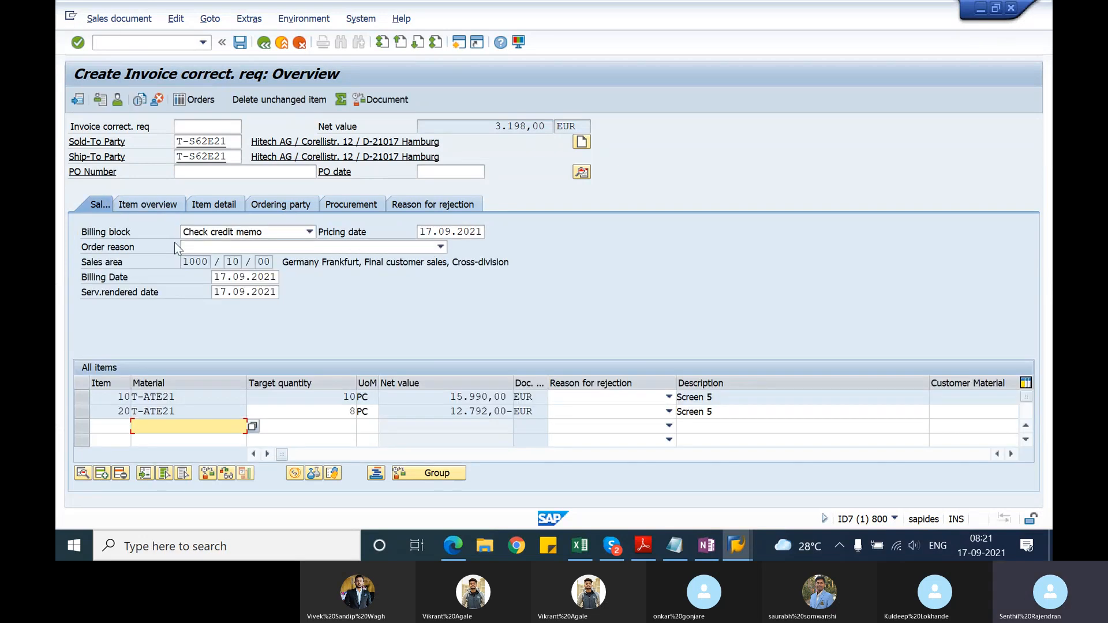
pyautogui.click(400, 247)
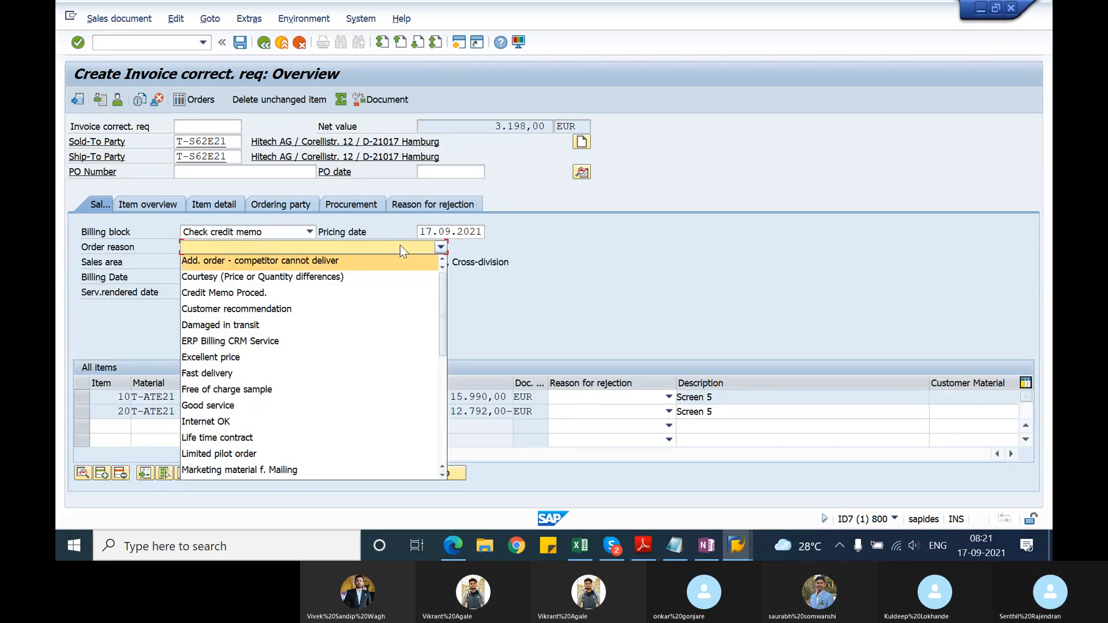
pyautogui.press('g')
pyautogui.press('Return')
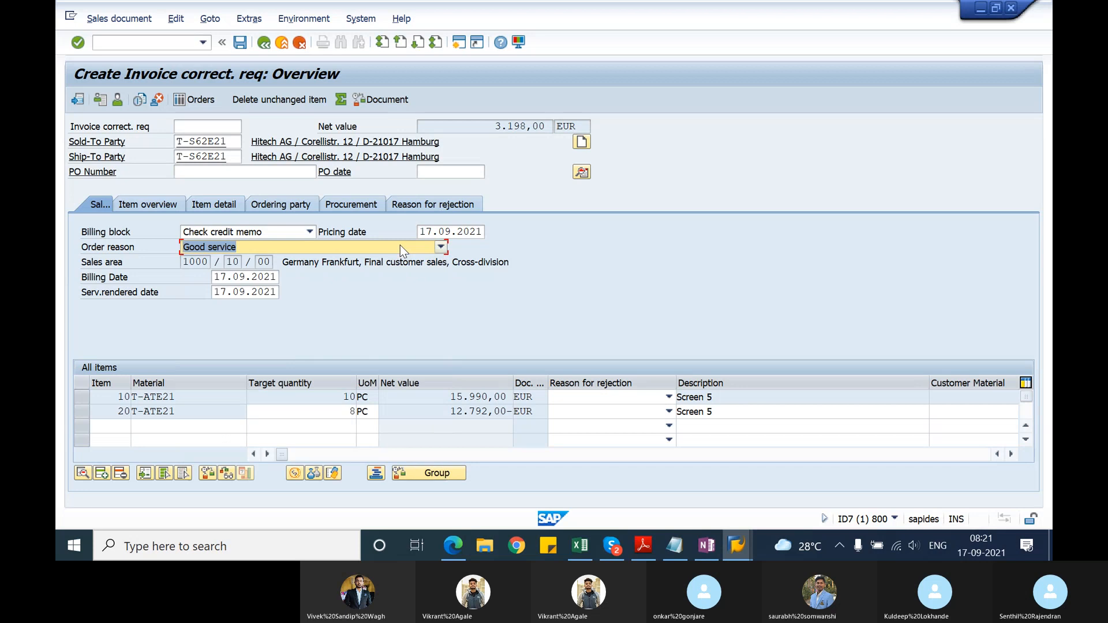
# Step: Remove the billing block and save the invoice correction request
pyautogui.click(311, 232)
pyautogui.click(240, 425)
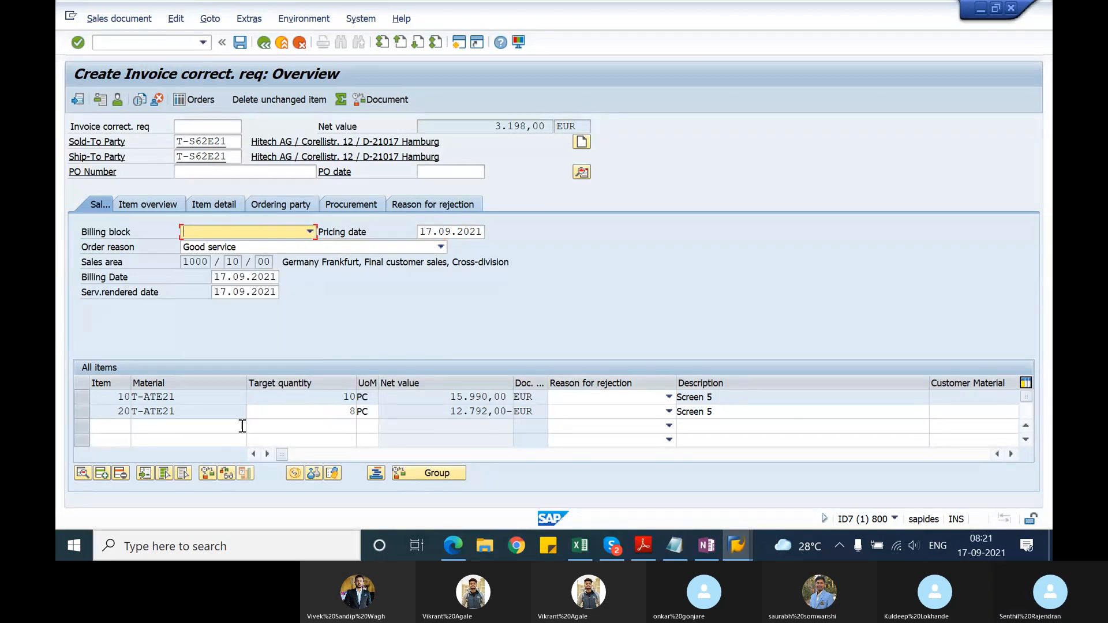
pyautogui.click(242, 49)
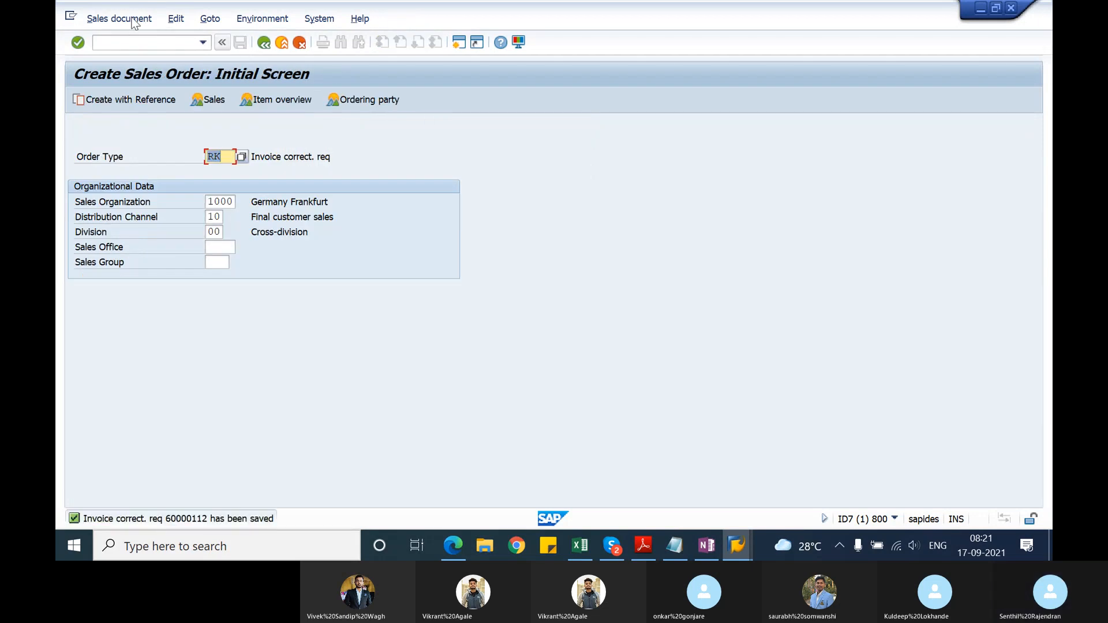
# Step: Try to bill the newly saved invoice correction request with transaction VF01 and open the error log
pyautogui.click(121, 42)
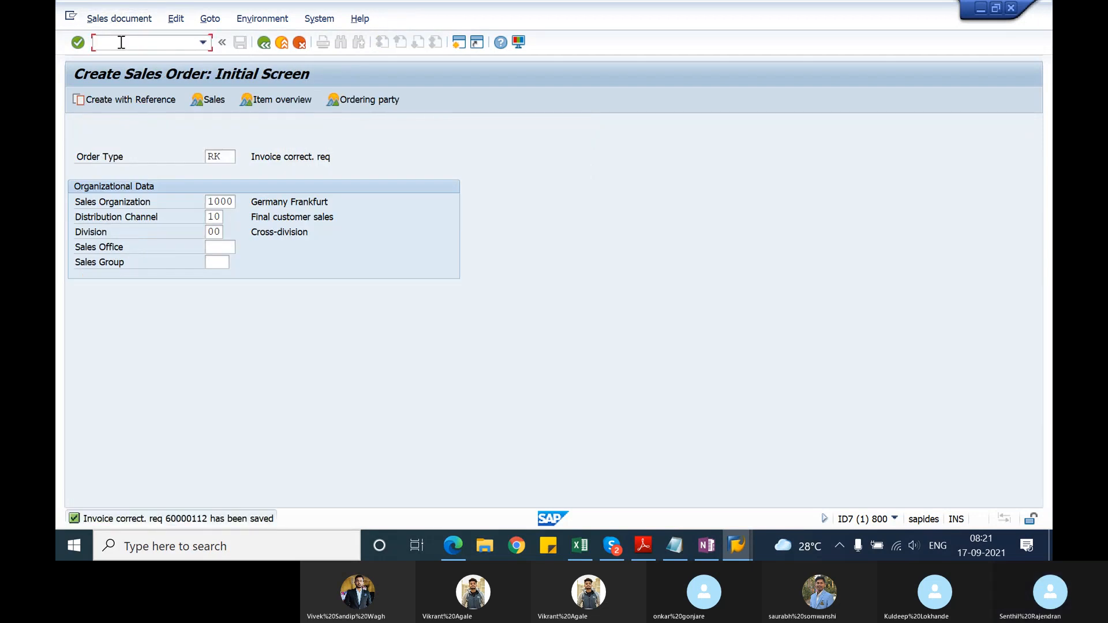
pyautogui.write('/nva0')
pyautogui.press('BackSpace')
pyautogui.press('BackSpace')
pyautogui.write('f01')
pyautogui.press('Return')
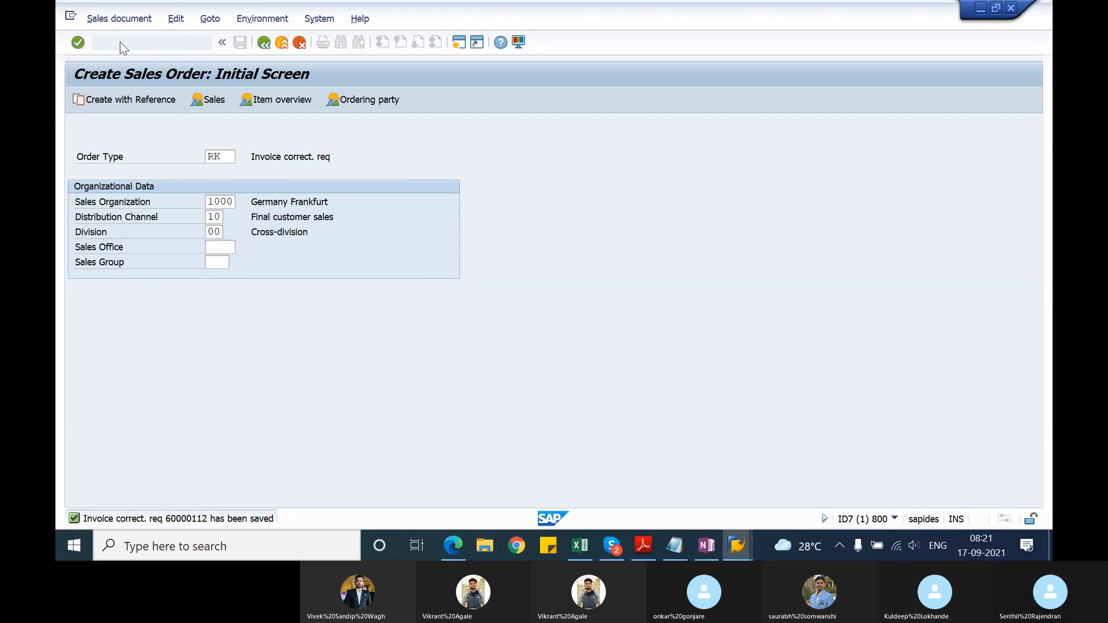
pyautogui.press('Return')
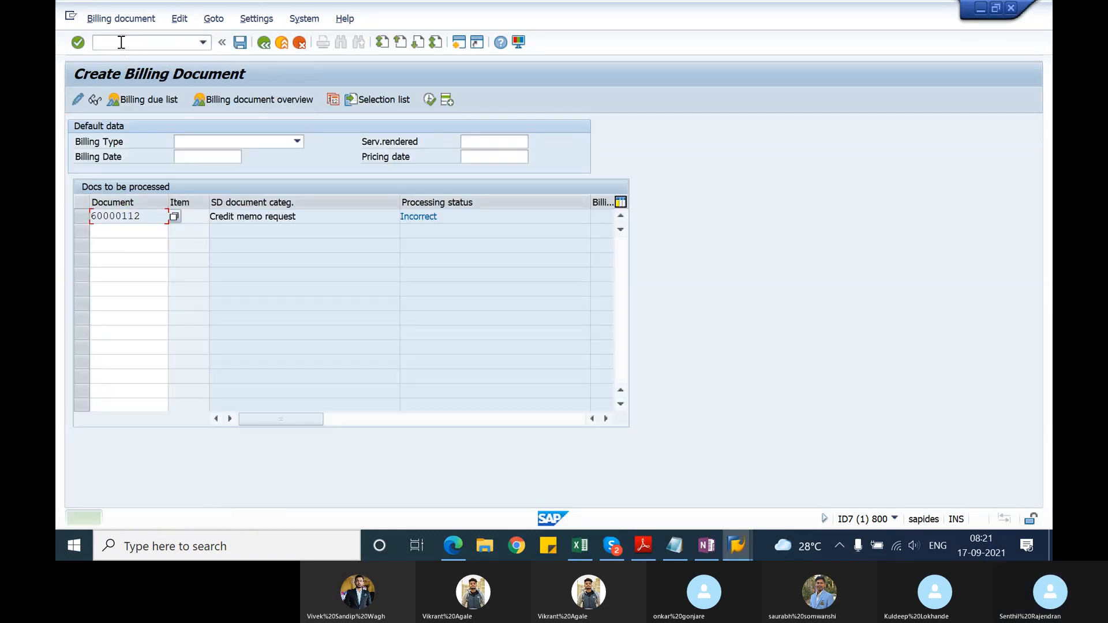
pyautogui.click(176, 19)
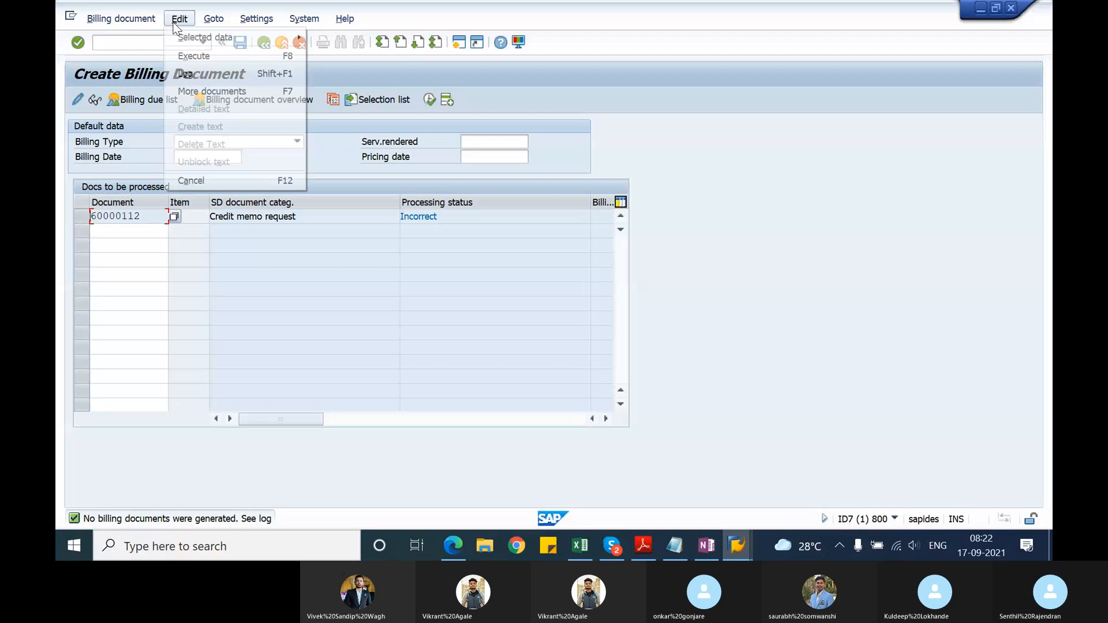
pyautogui.click(186, 74)
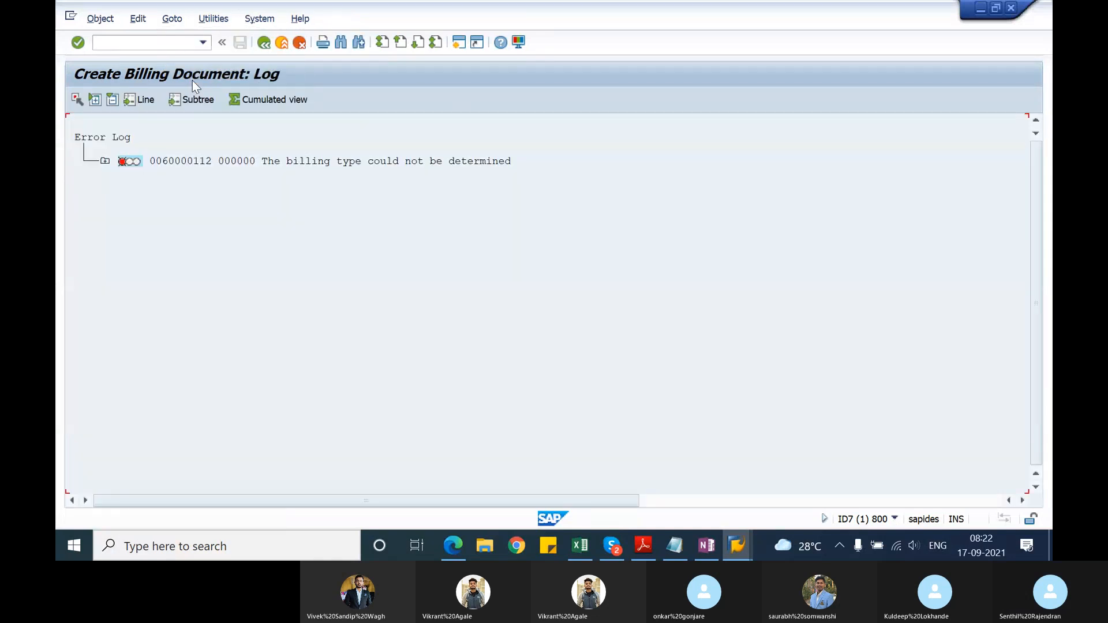
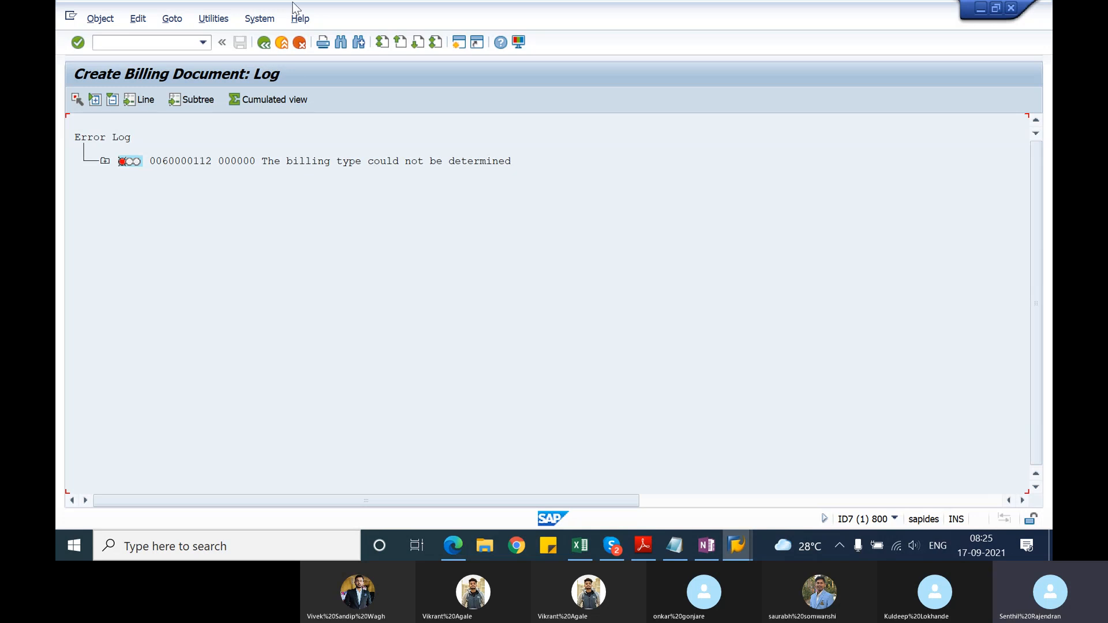
# Step: Leave the billing error log and examine the document flow of the Hitech AG standard order, including its delivery and invoice, with transaction VA03
pyautogui.click(265, 43)
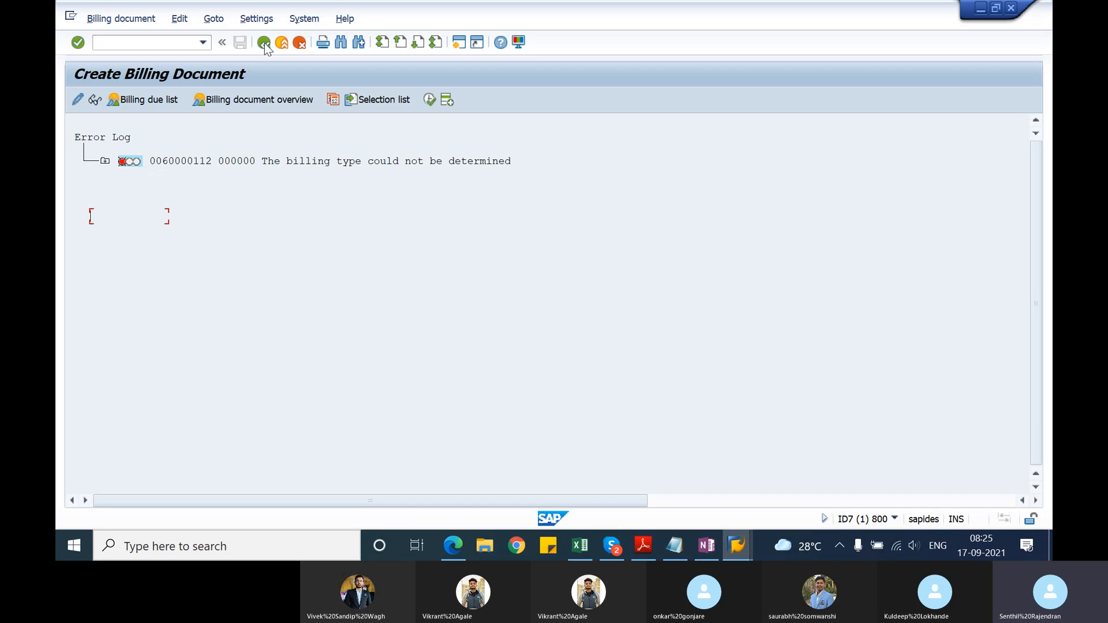
pyautogui.click(283, 46)
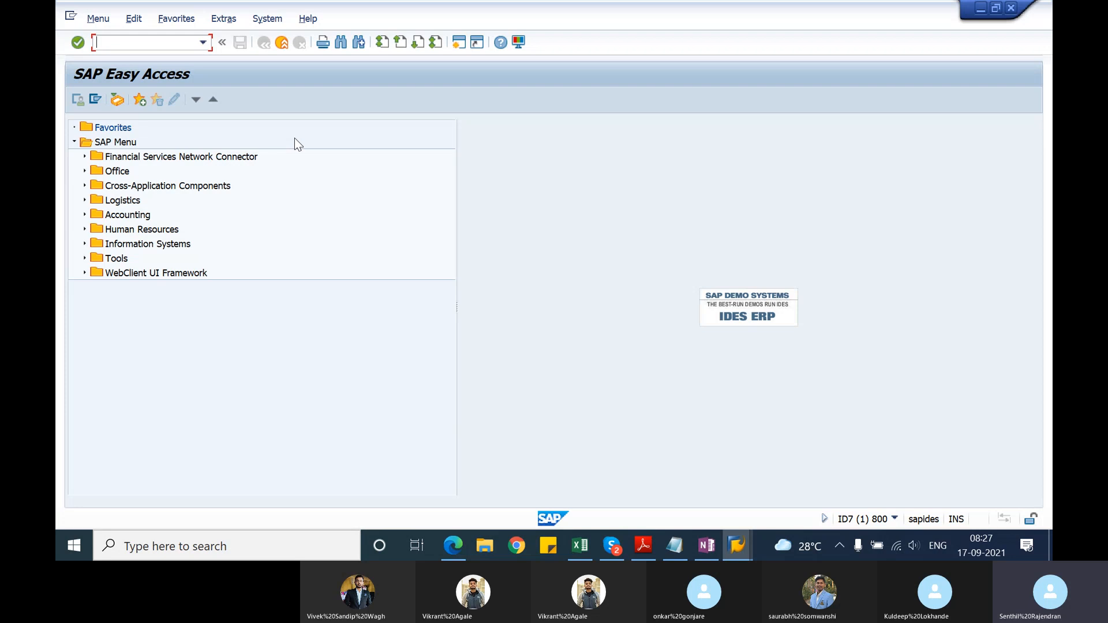
pyautogui.write('va03')
pyautogui.press('Return')
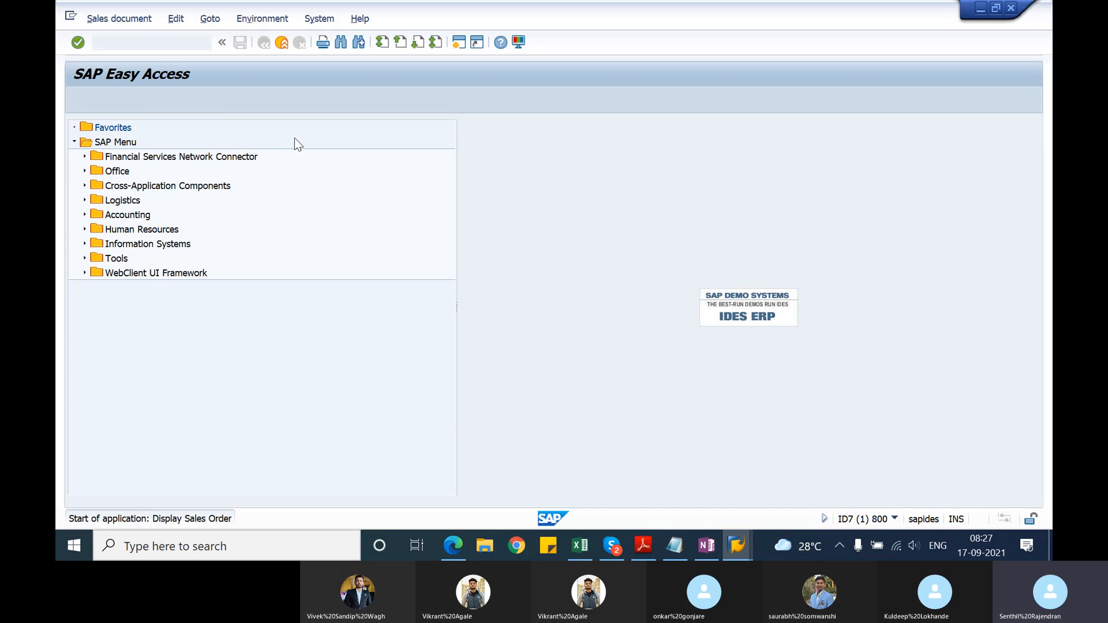
pyautogui.press('BackSpace')
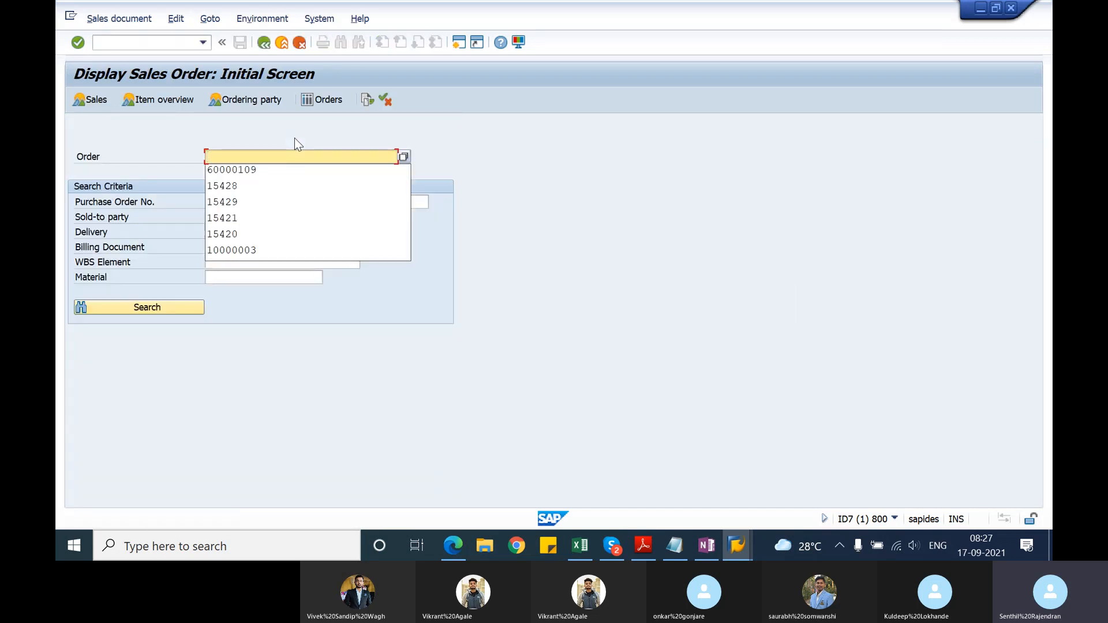
pyautogui.click(252, 183)
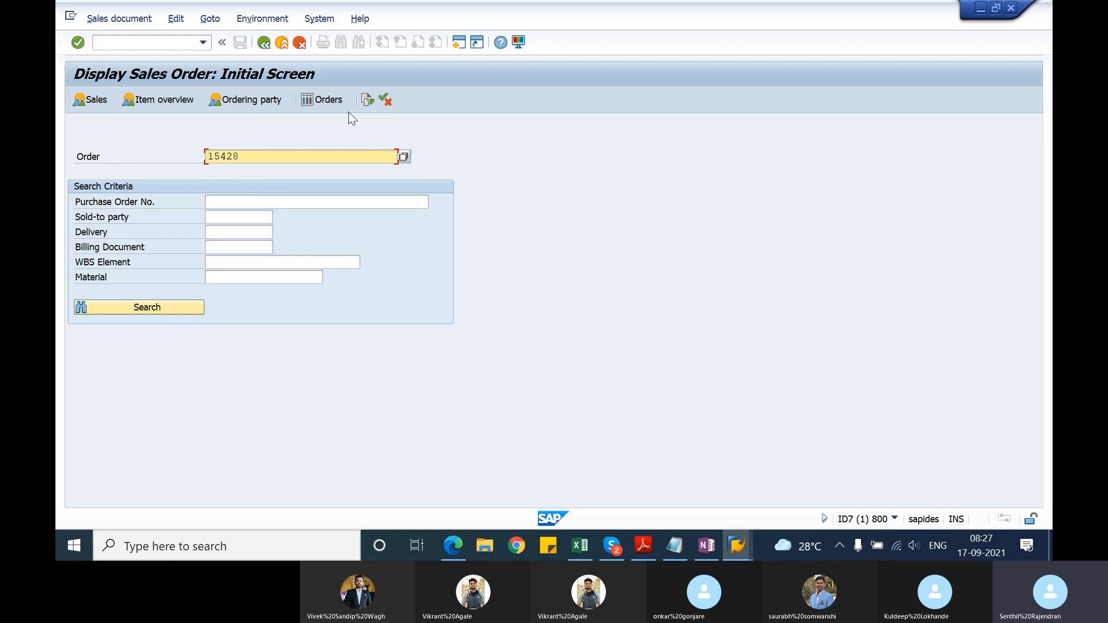
pyautogui.click(366, 101)
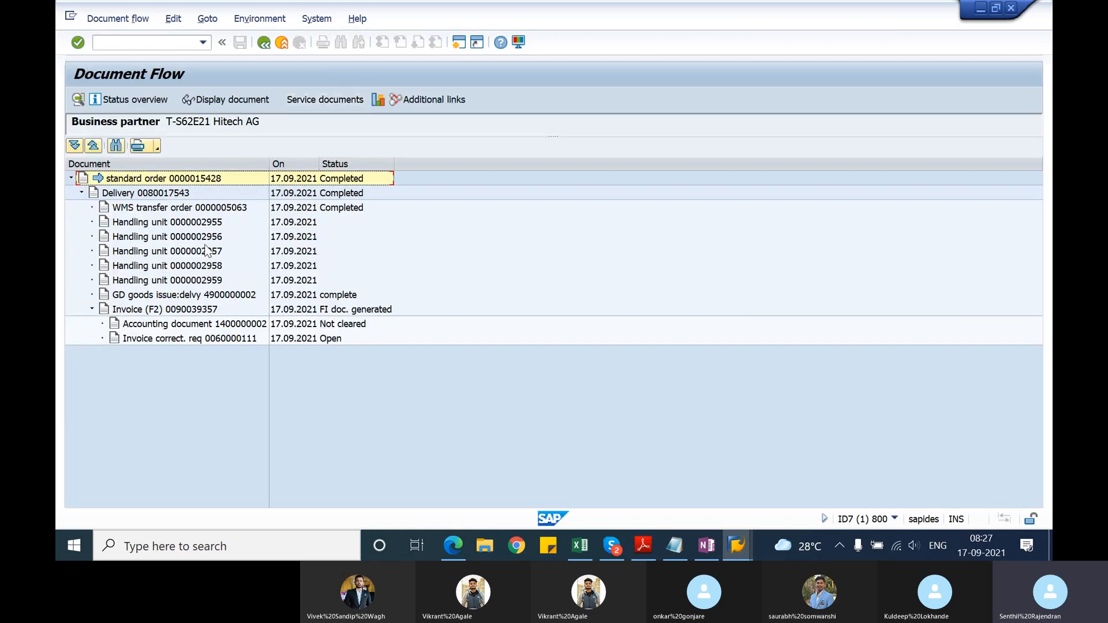
pyautogui.click(206, 181)
pyautogui.click(183, 195)
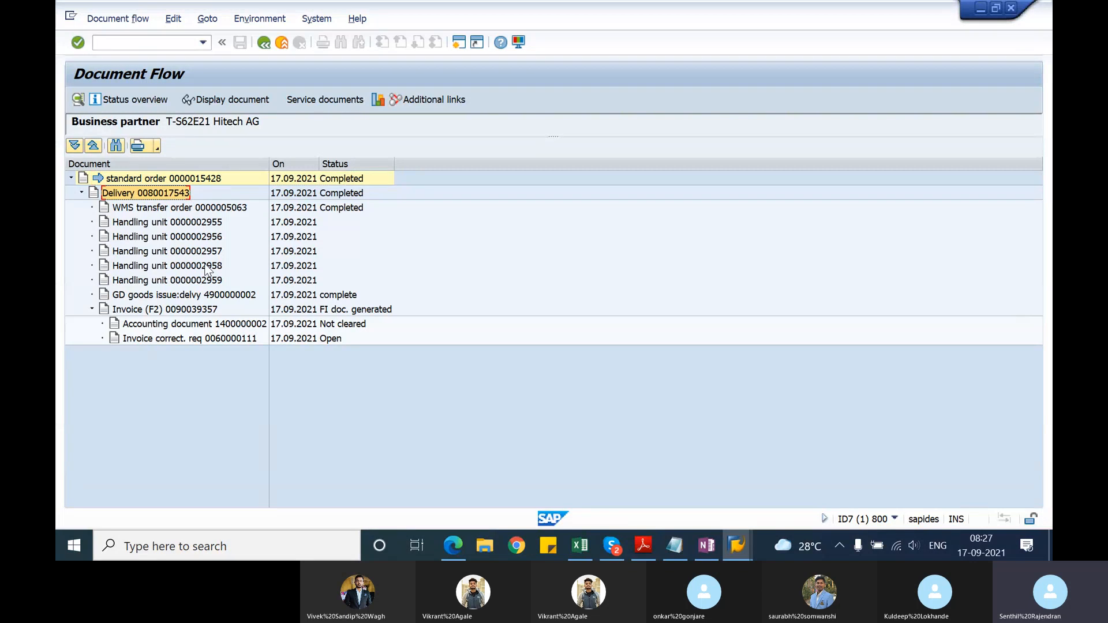
pyautogui.click(188, 311)
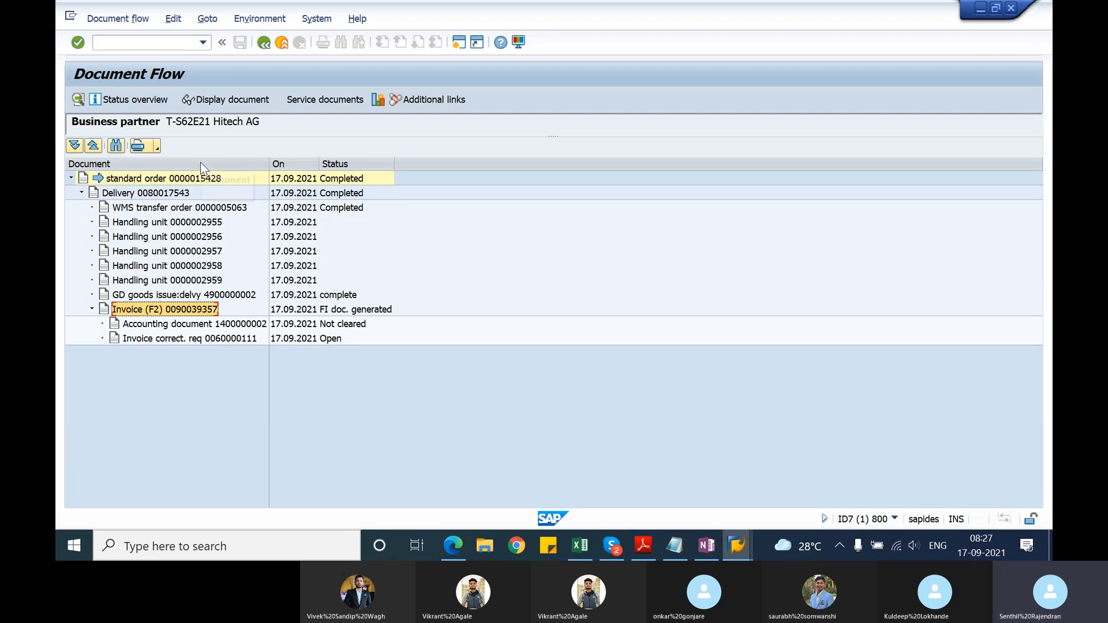
# Step: Display the same standard order's overview and check the order quantity of item 10
pyautogui.click(263, 45)
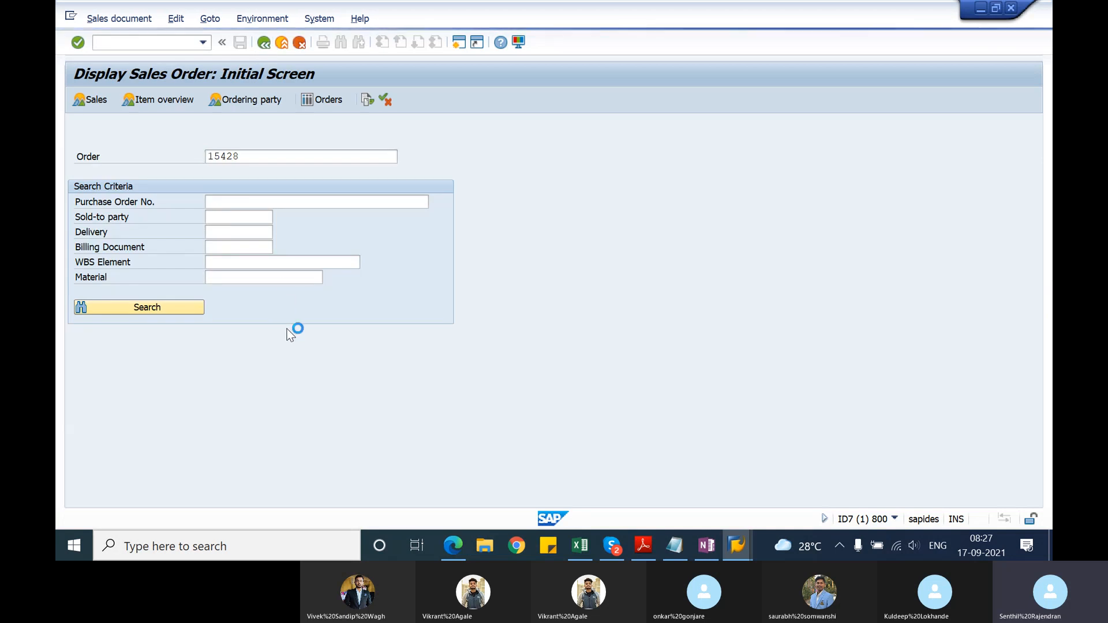
pyautogui.press('Return')
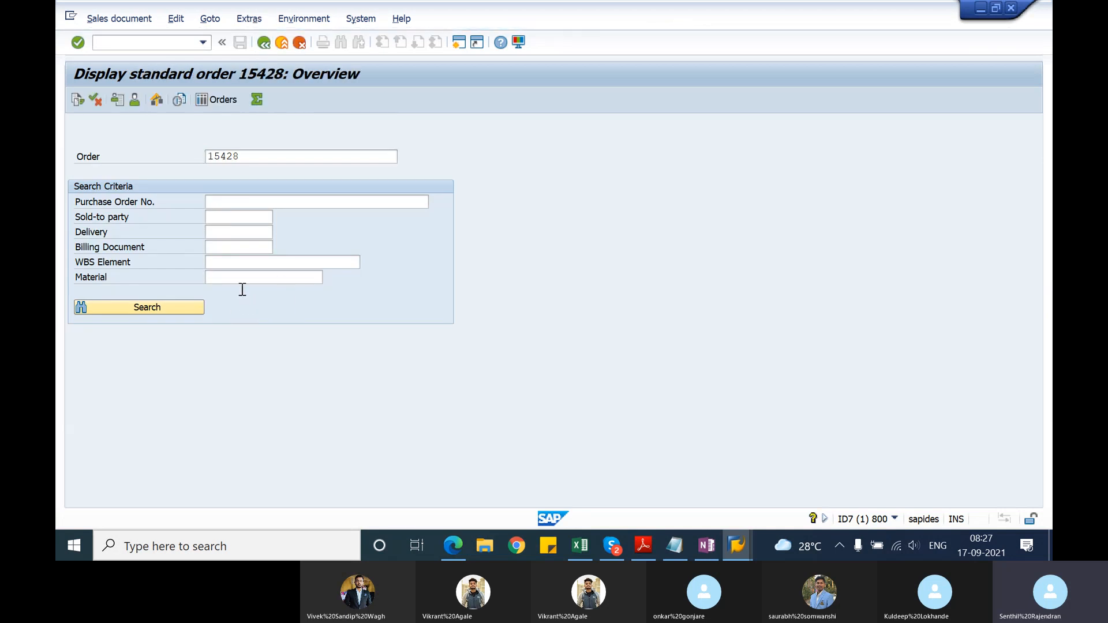
pyautogui.moveTo(304, 394); pyautogui.dragTo(315, 394)
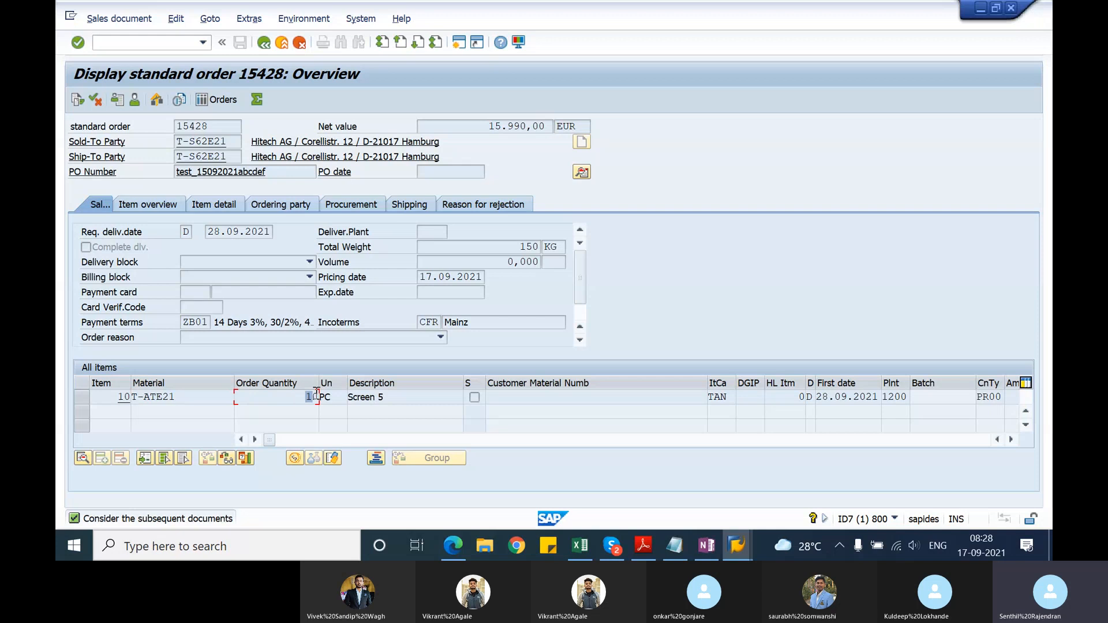
pyautogui.click(265, 44)
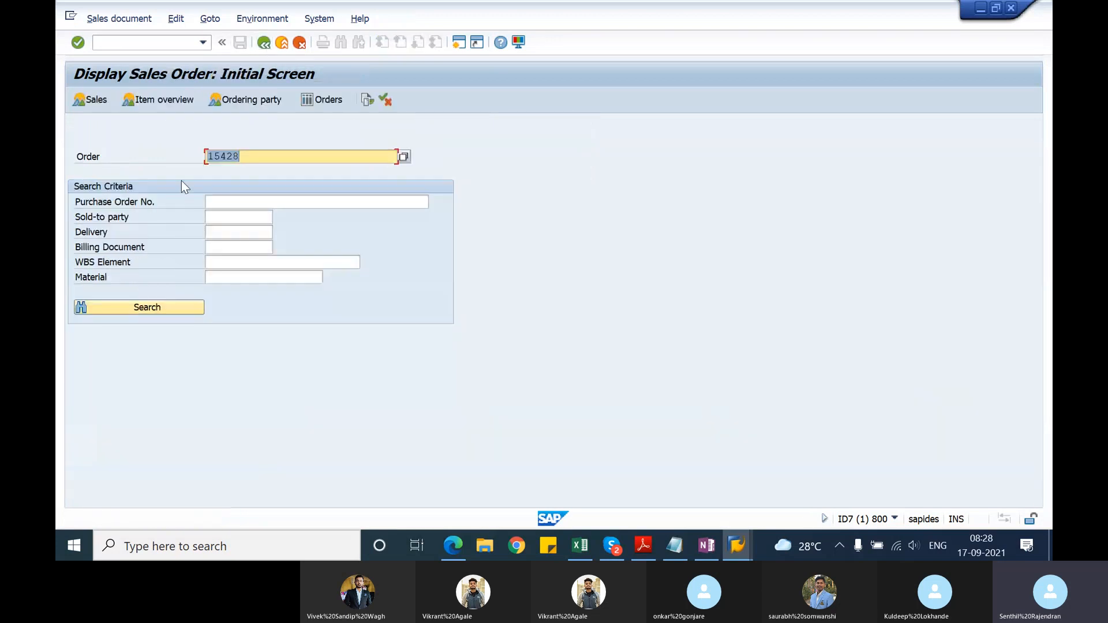
# Step: Start transaction VA01 in a new session with order type RE and request creation with reference to a billing document
pyautogui.click(456, 46)
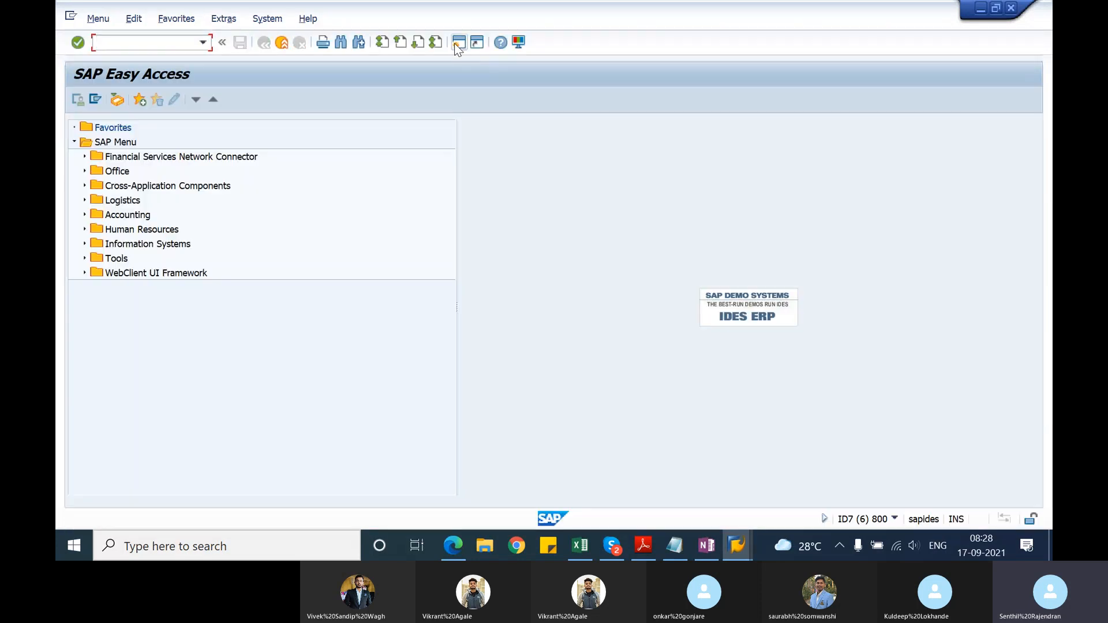
pyautogui.write('va01')
pyautogui.press('Return')
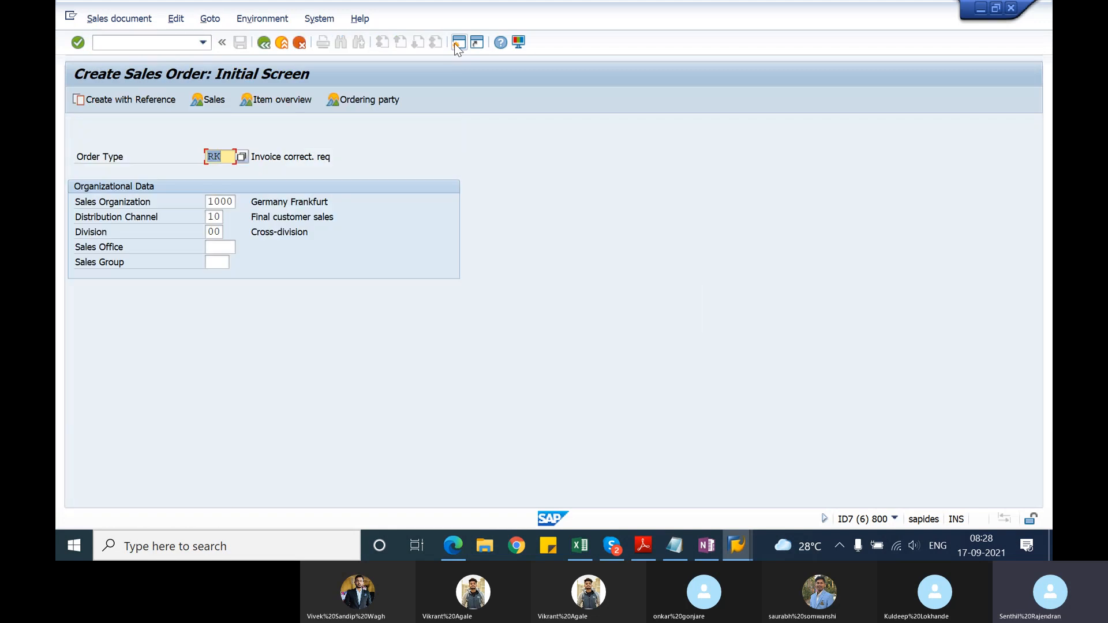
pyautogui.write('RE')
pyautogui.click(151, 101)
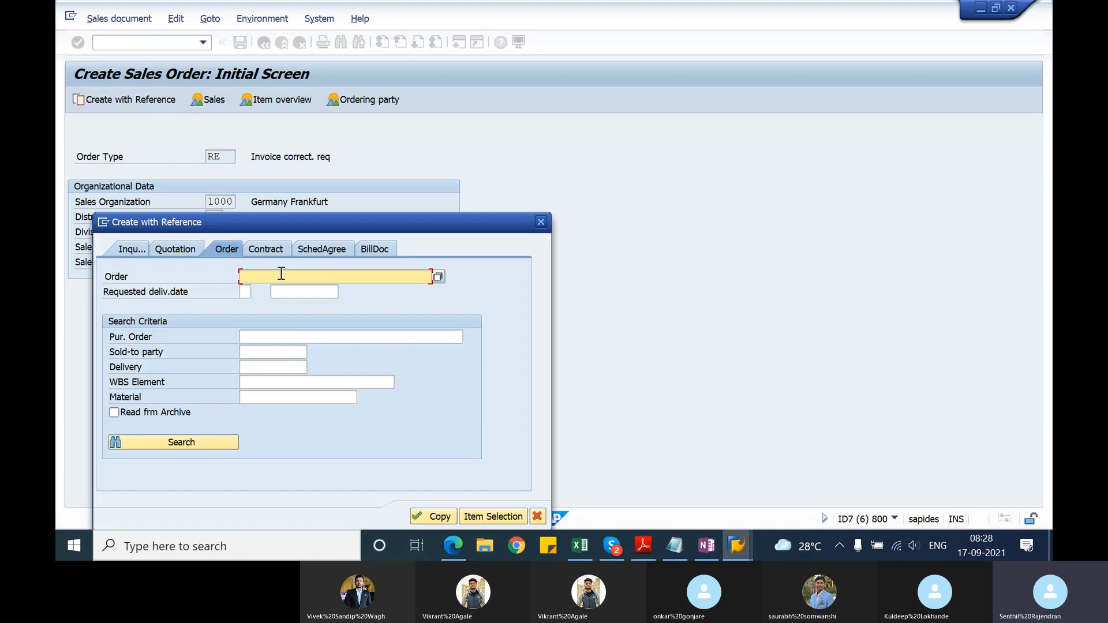
pyautogui.click(373, 249)
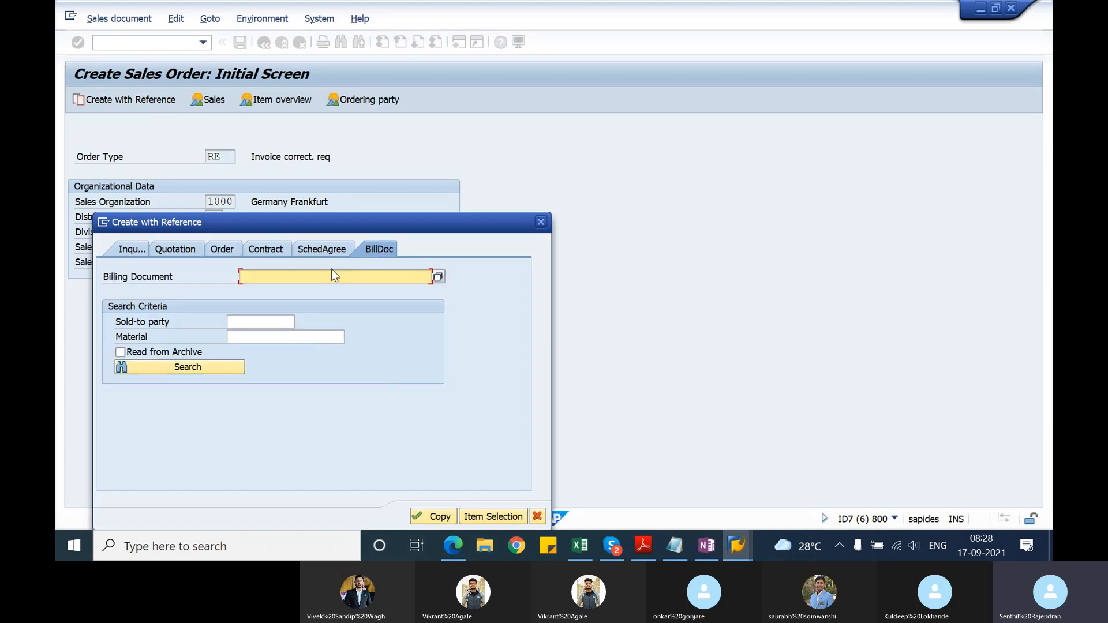
# Step: Open the F2 invoice from the standard order's document flow in the other session and copy its document number
pyautogui.hotkey('alt', 'Tab')
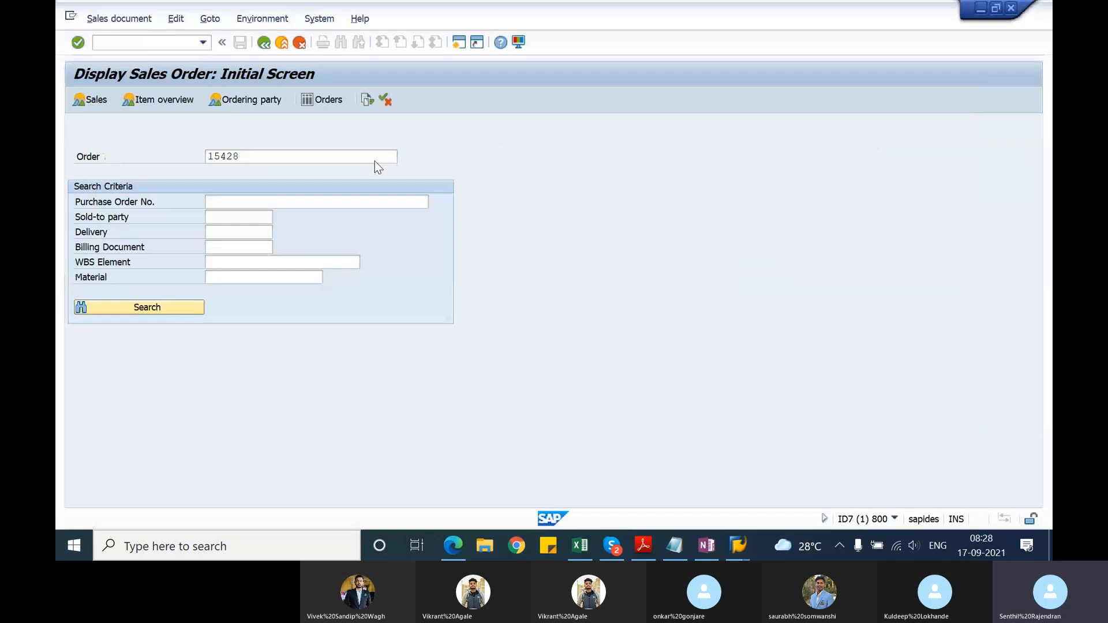
pyautogui.click(367, 99)
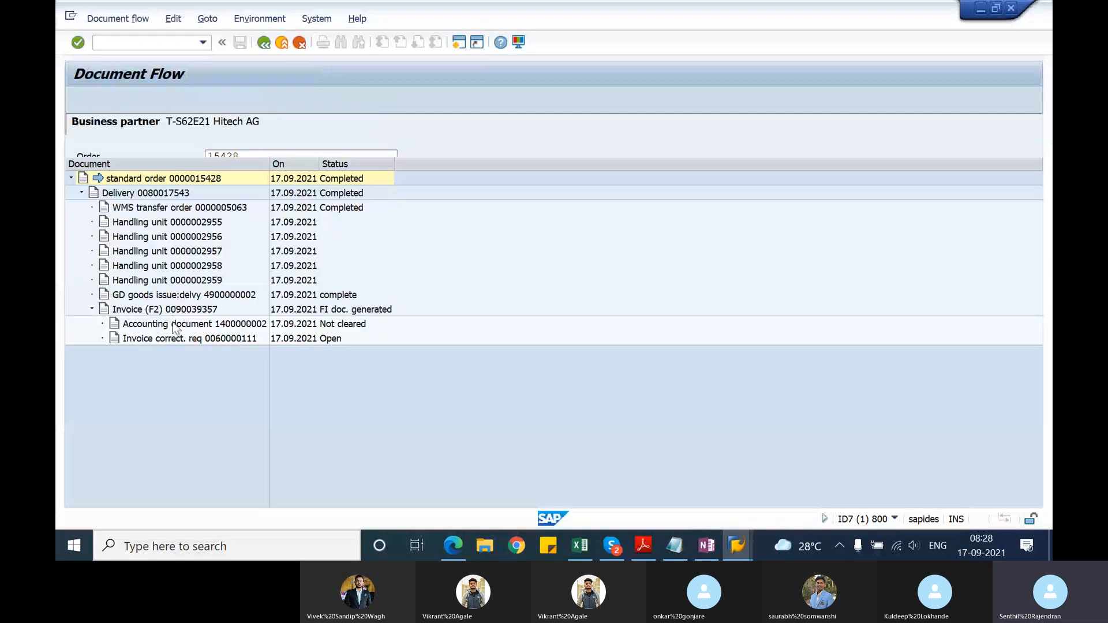
pyautogui.click(184, 310)
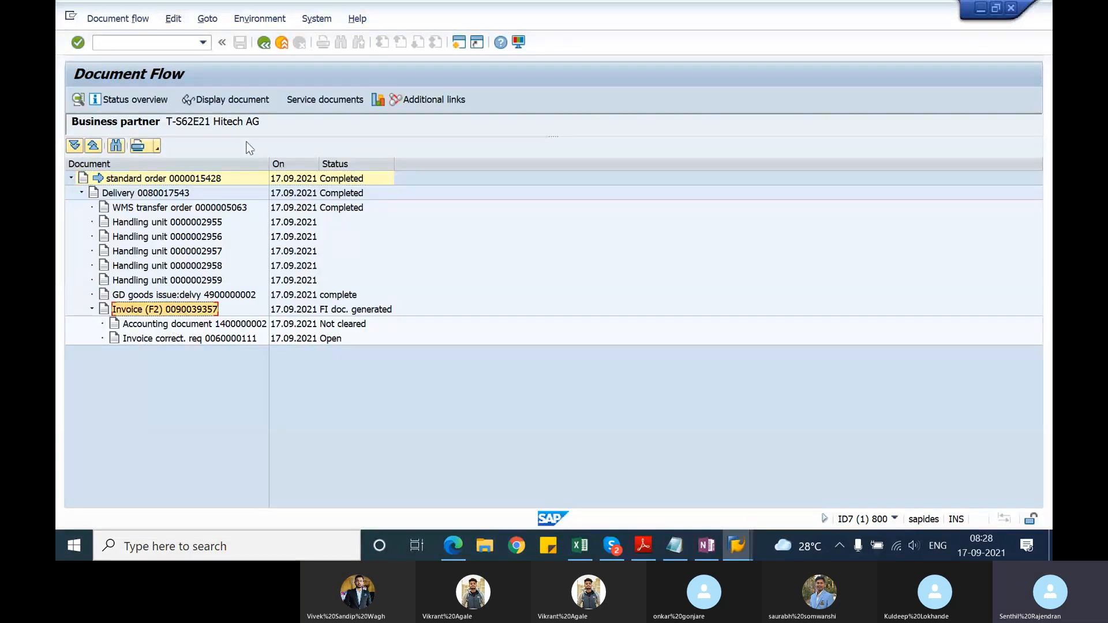
pyautogui.click(255, 100)
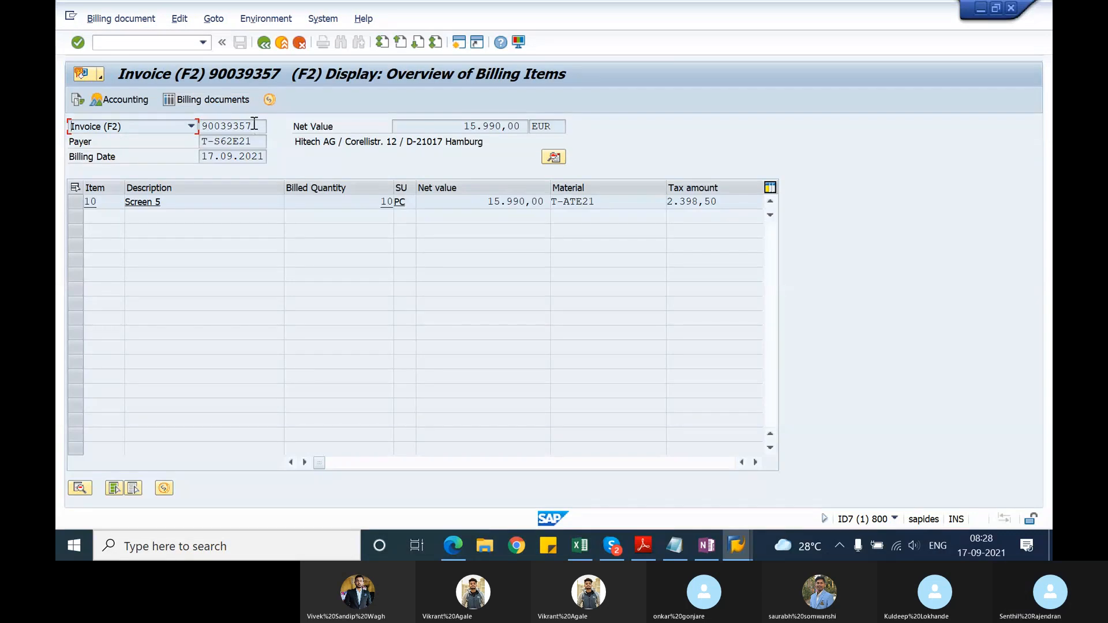
pyautogui.moveTo(253, 124); pyautogui.dragTo(204, 123)
pyautogui.hotkey('ctrl', 'c')
pyautogui.click(203, 123)
# Step: Create the returns order by copying the F2 invoice as the reference billing document, accepting the existing credit memo request notice
pyautogui.hotkey('alt', 'Tab')
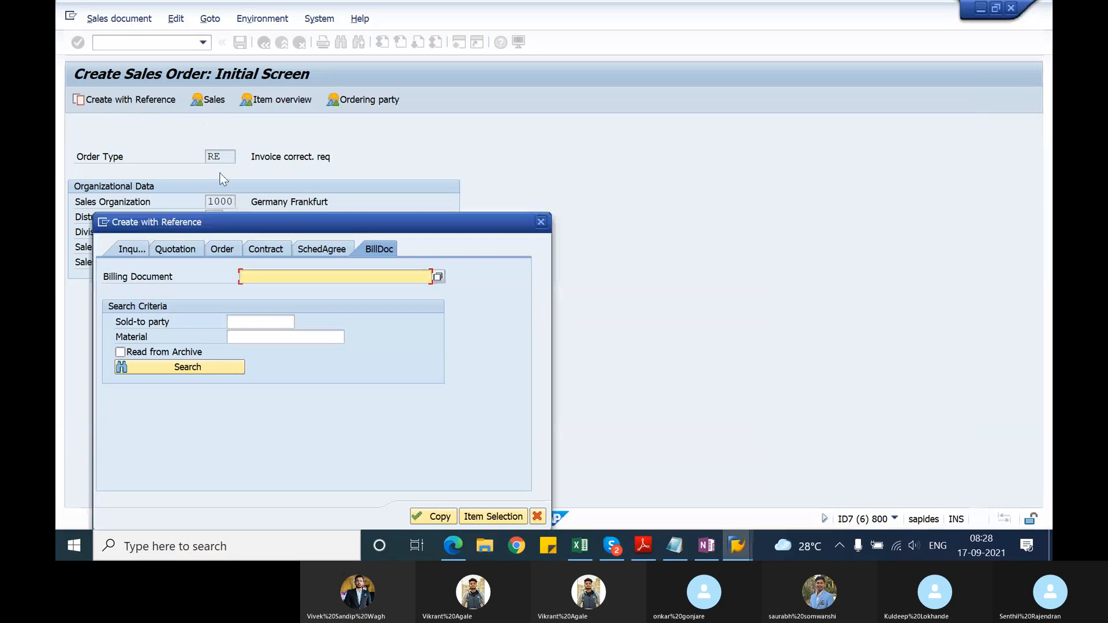
pyautogui.hotkey('ctrl', 'v')
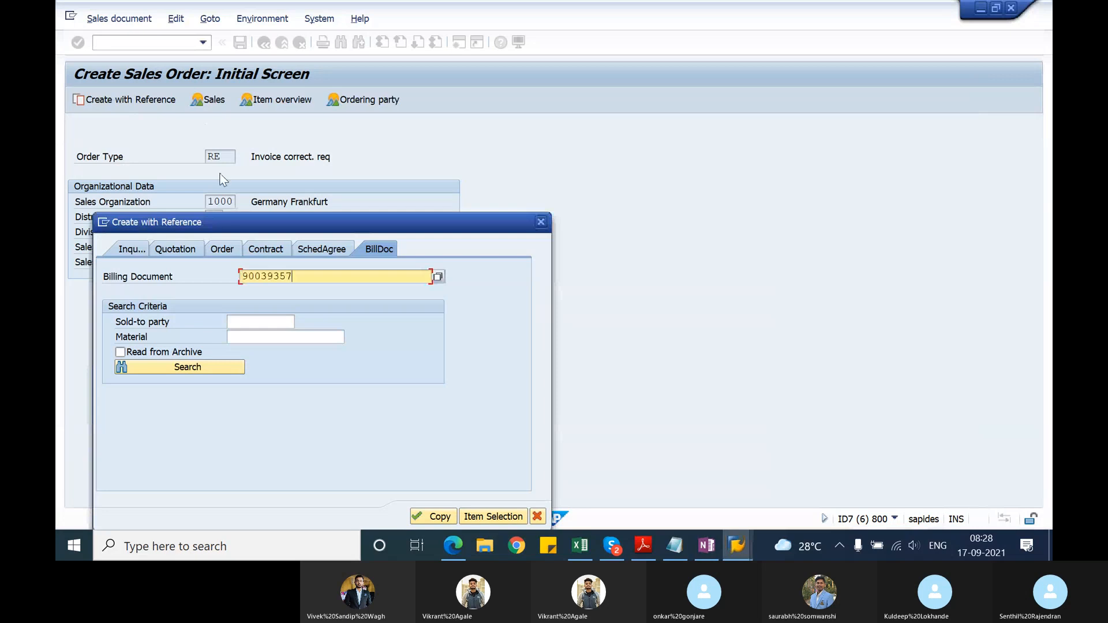
pyautogui.click(440, 517)
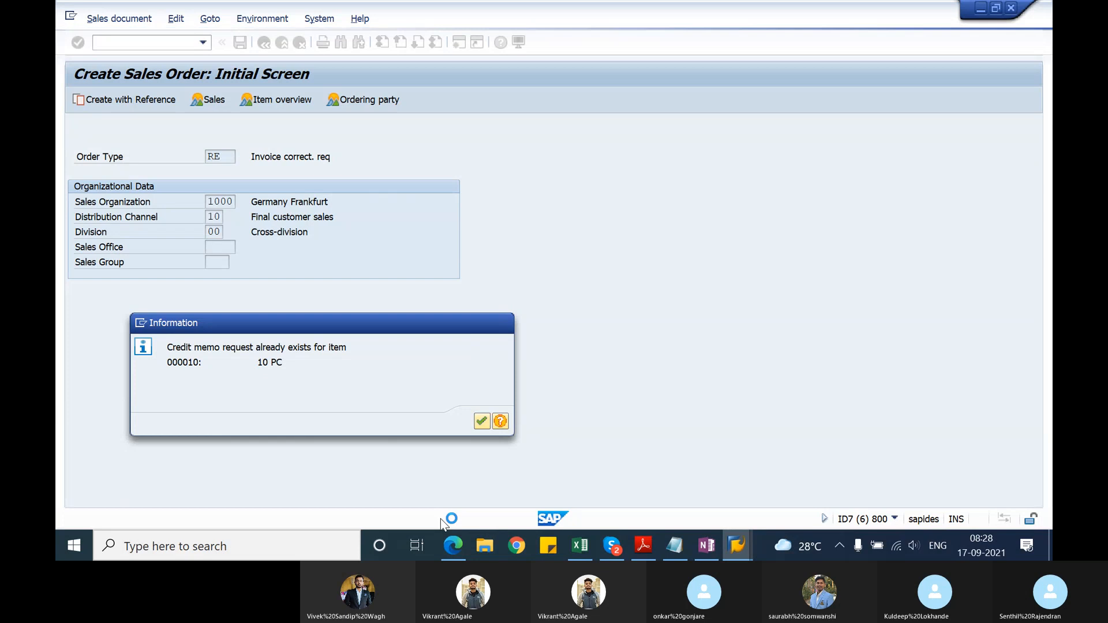
pyautogui.press('Return')
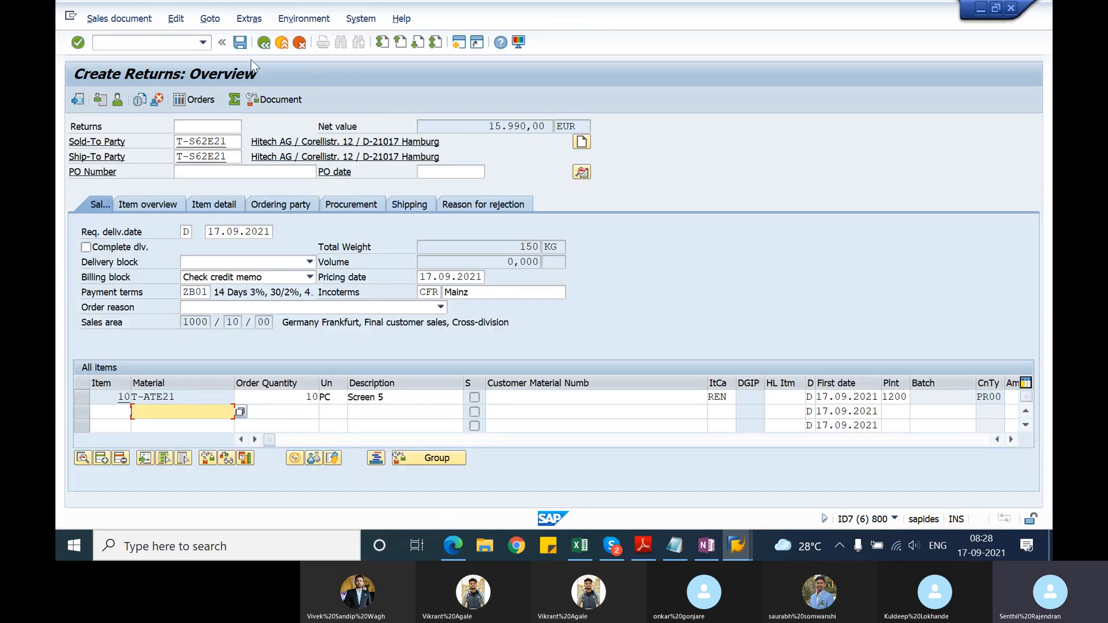
# Step: Run the incompleteness check on the returns order, set its order reason to Damaged in transit, and save it
pyautogui.click(175, 19)
pyautogui.click(199, 216)
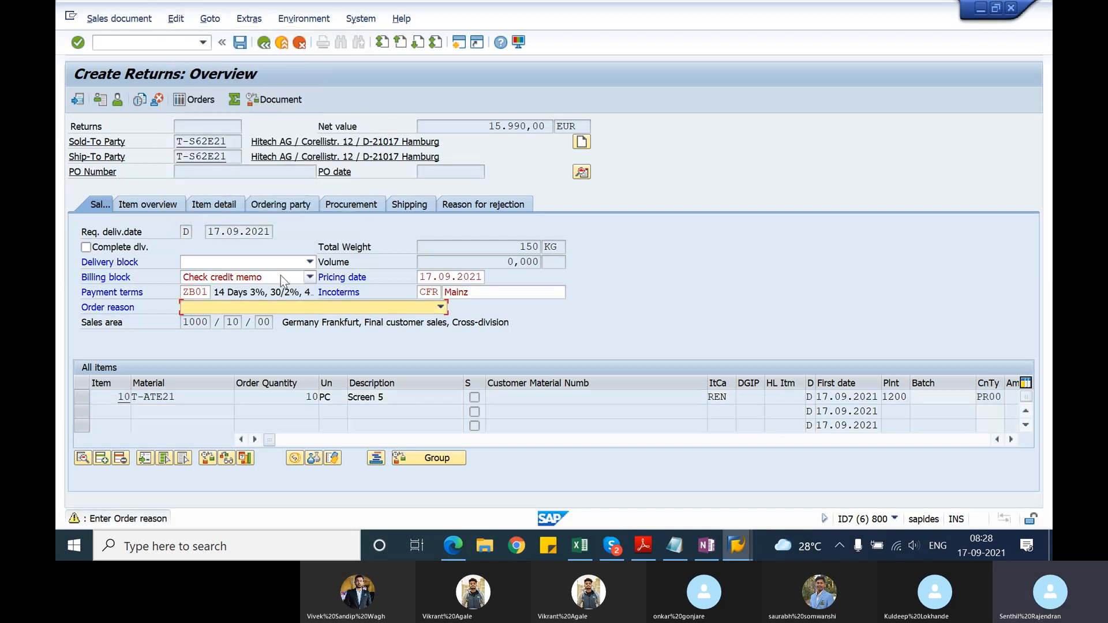
pyautogui.press('d')
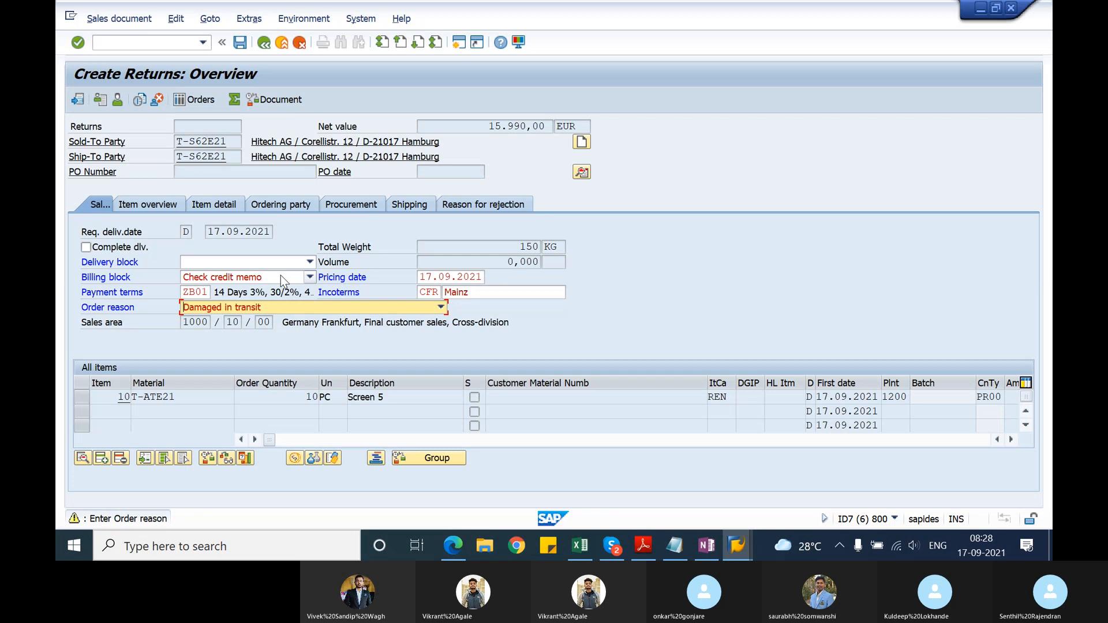
pyautogui.press('Return')
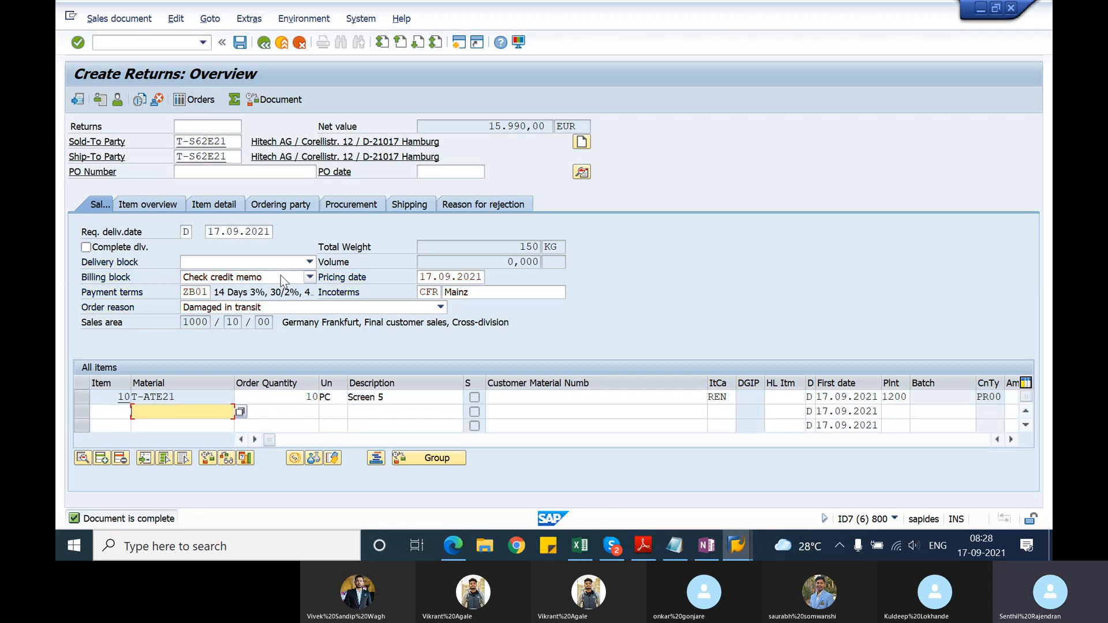
pyautogui.click(242, 41)
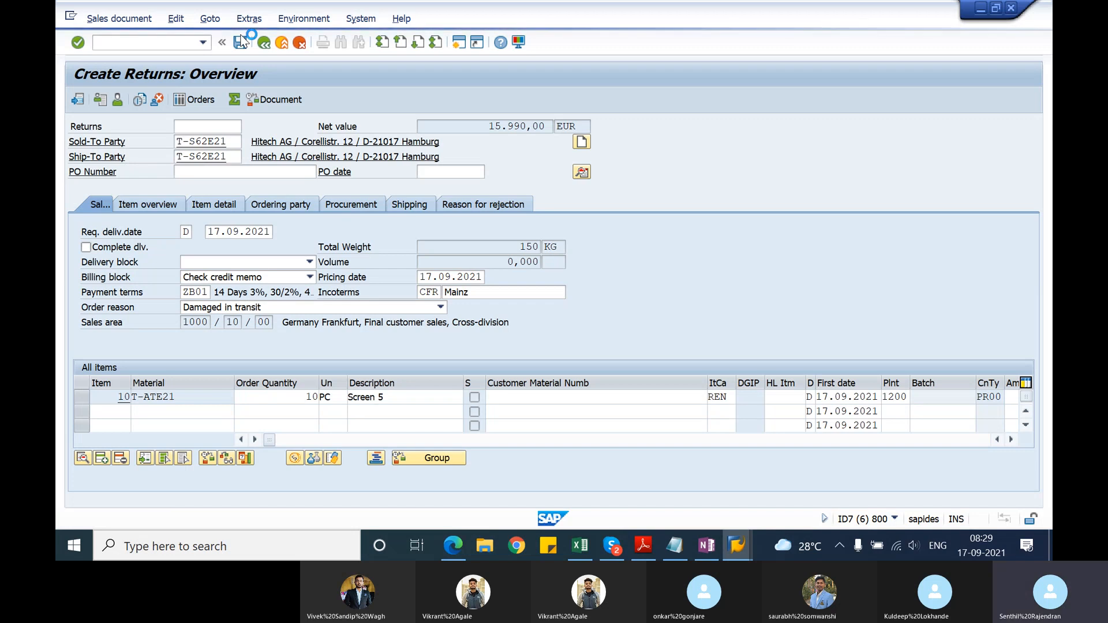
# Step: Switch to changing the saved returns order and copy its document number
pyautogui.click(115, 19)
pyautogui.click(110, 57)
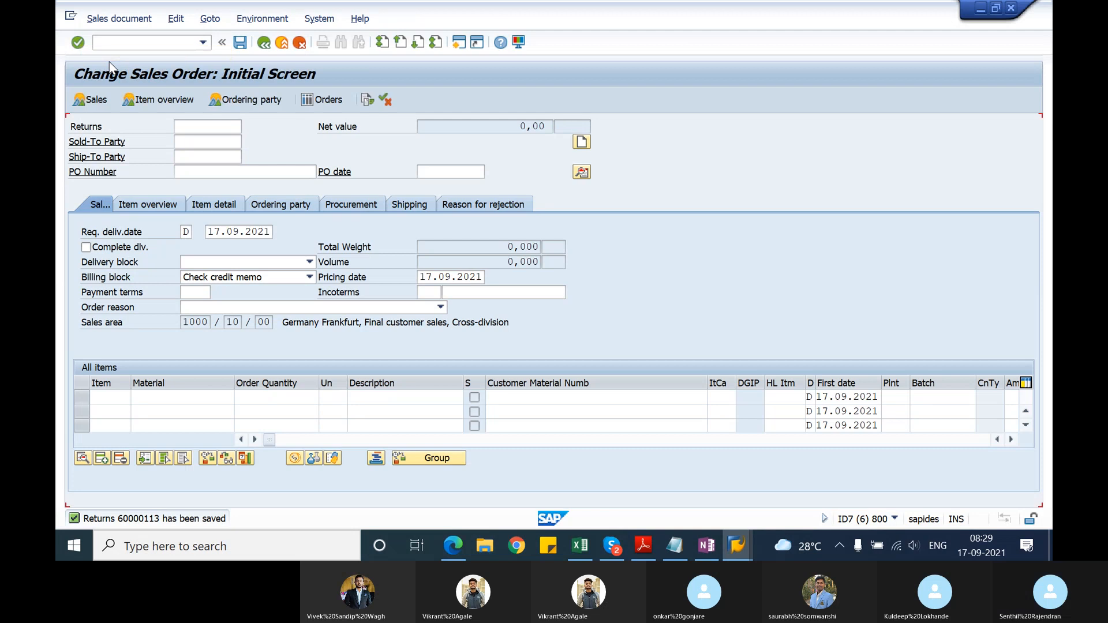
pyautogui.press('Return')
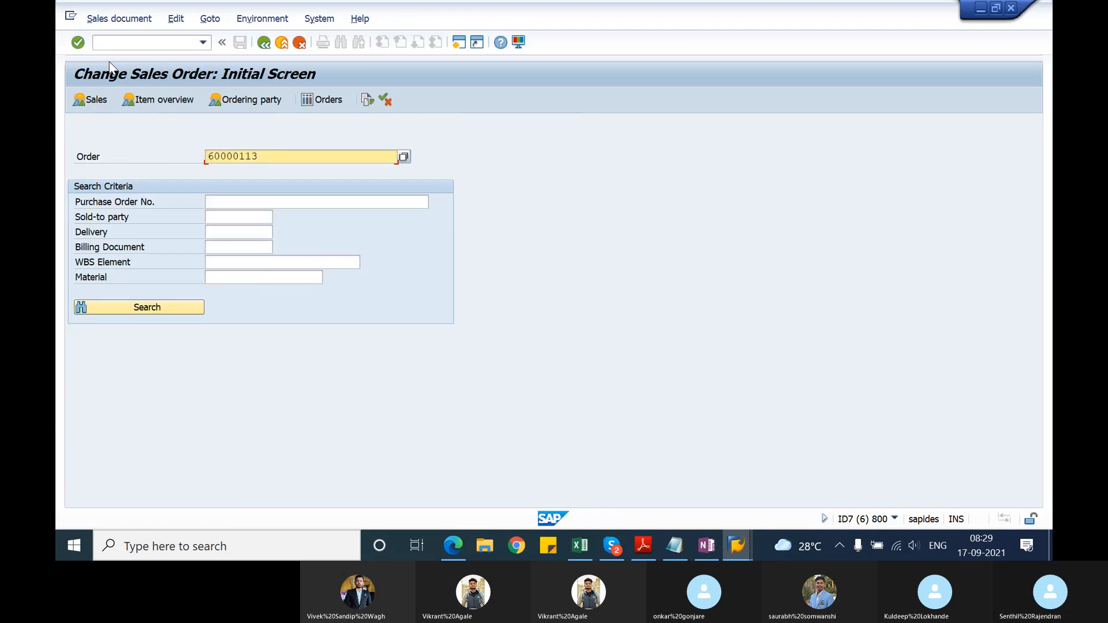
# Step: Switch to the SAP_Batch_1309201 notes in Notepad and add "Return sales order - RE" at the end, with the copied returns number below
pyautogui.hotkey('alt', 'Tab')
pyautogui.press('Tab')
pyautogui.press('Tab')
pyautogui.press('Tab')
pyautogui.press('Tab')
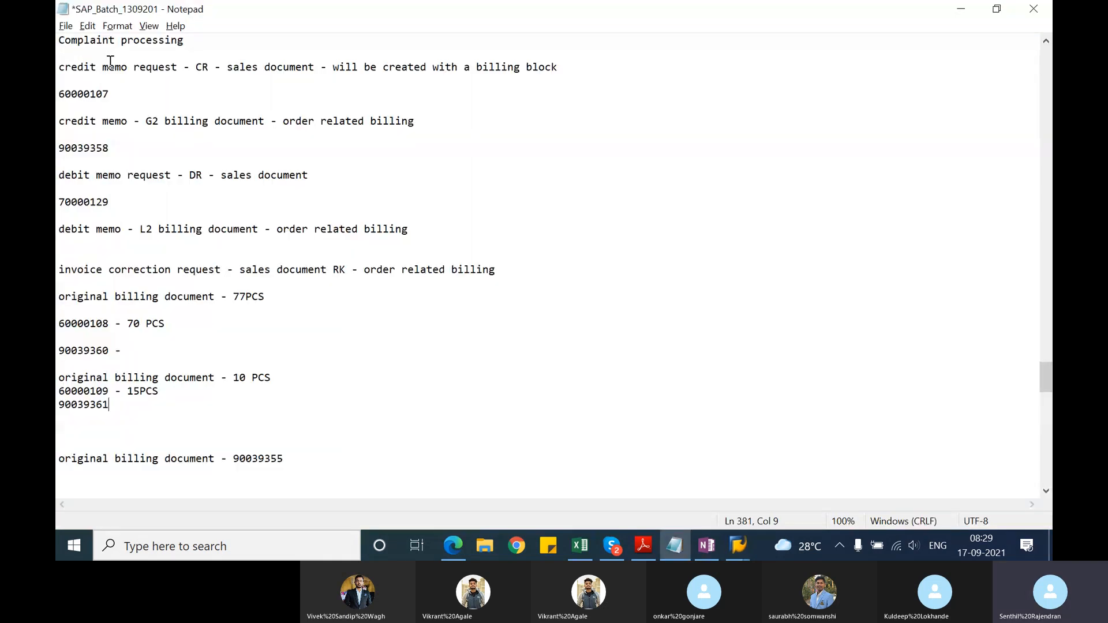
pyautogui.click(85, 482)
pyautogui.press('Return')
pyautogui.write('Retu')
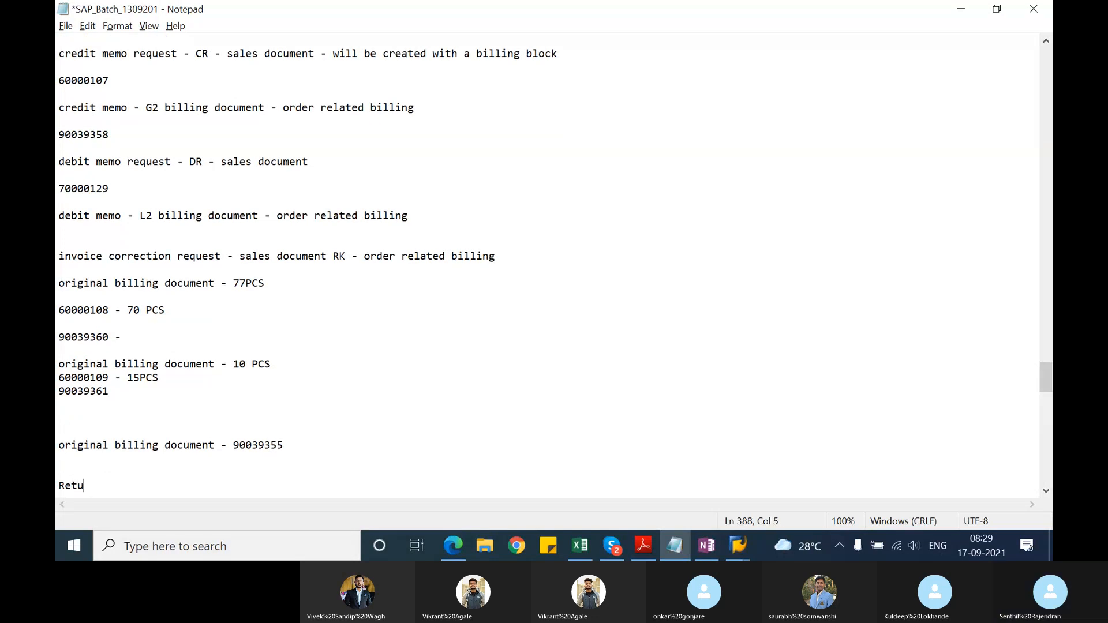
pyautogui.write('rn sales order - RE')
pyautogui.press('Return')
pyautogui.press('Return')
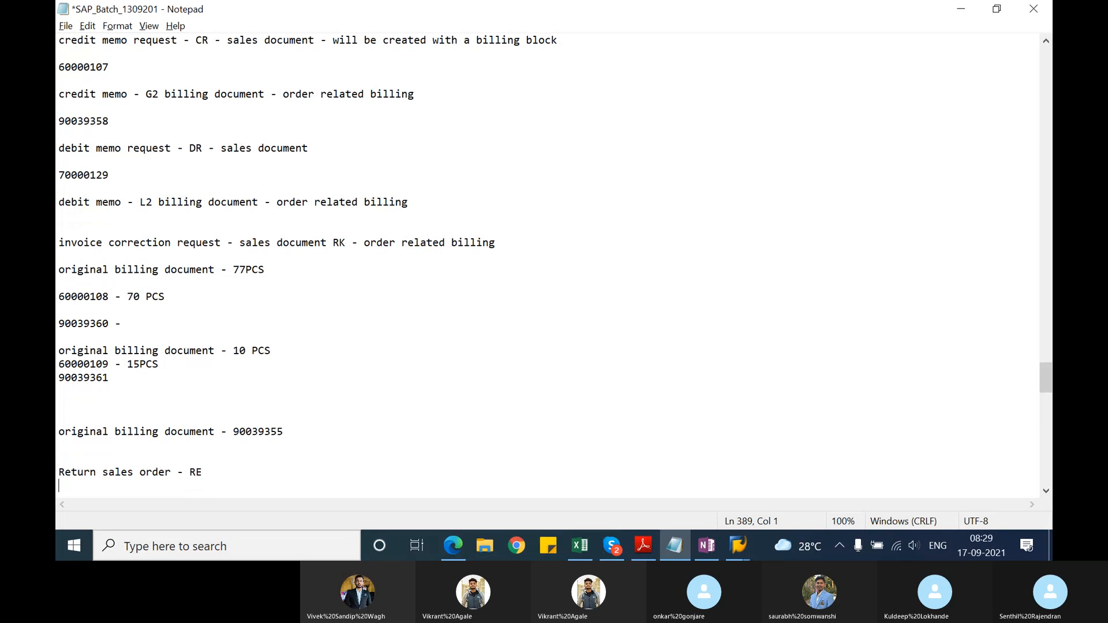
pyautogui.hotkey('ctrl', 'v')
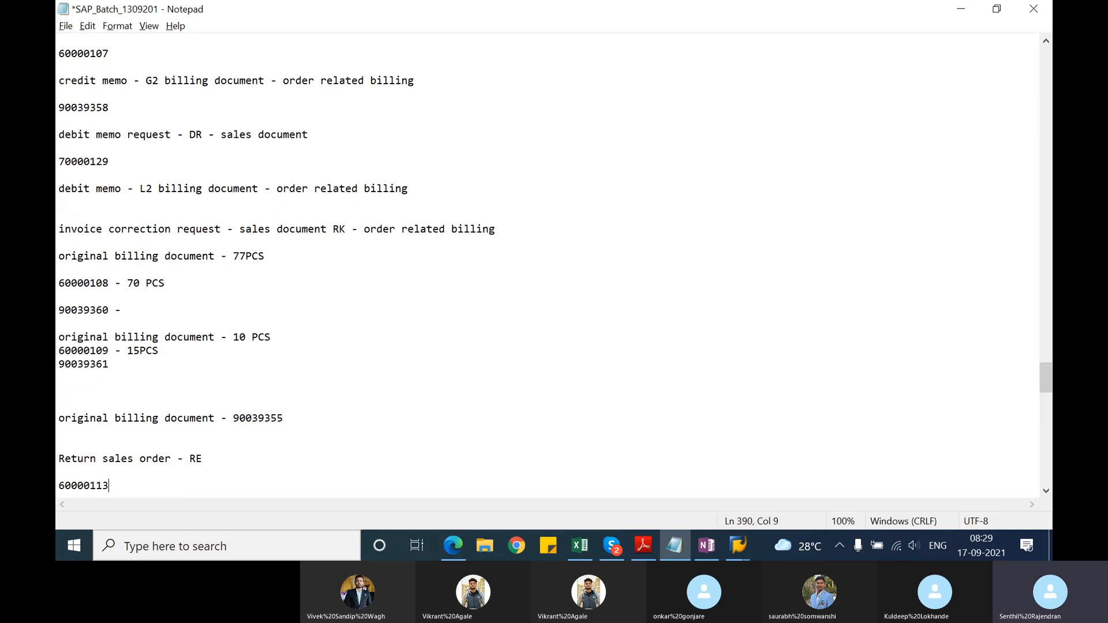
# Step: Add blank lines below the noted returns number, switch back to SAP, and create and save a returns delivery from the returns order
pyautogui.press('Return')
pyautogui.press('Return')
pyautogui.hotkey('alt', 'Tab')
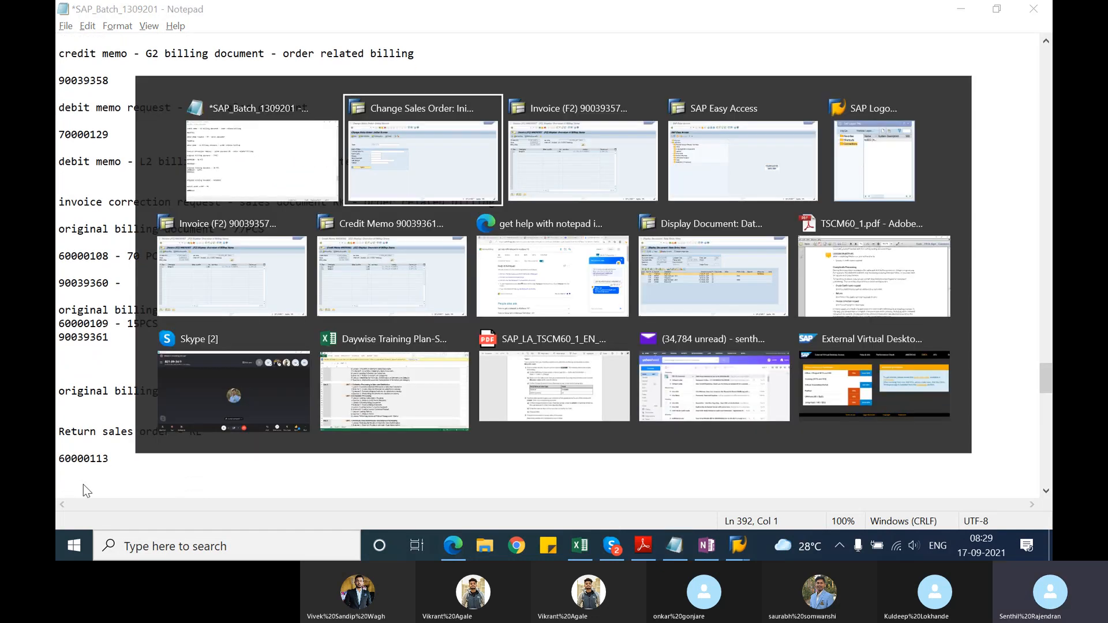
pyautogui.press('Return')
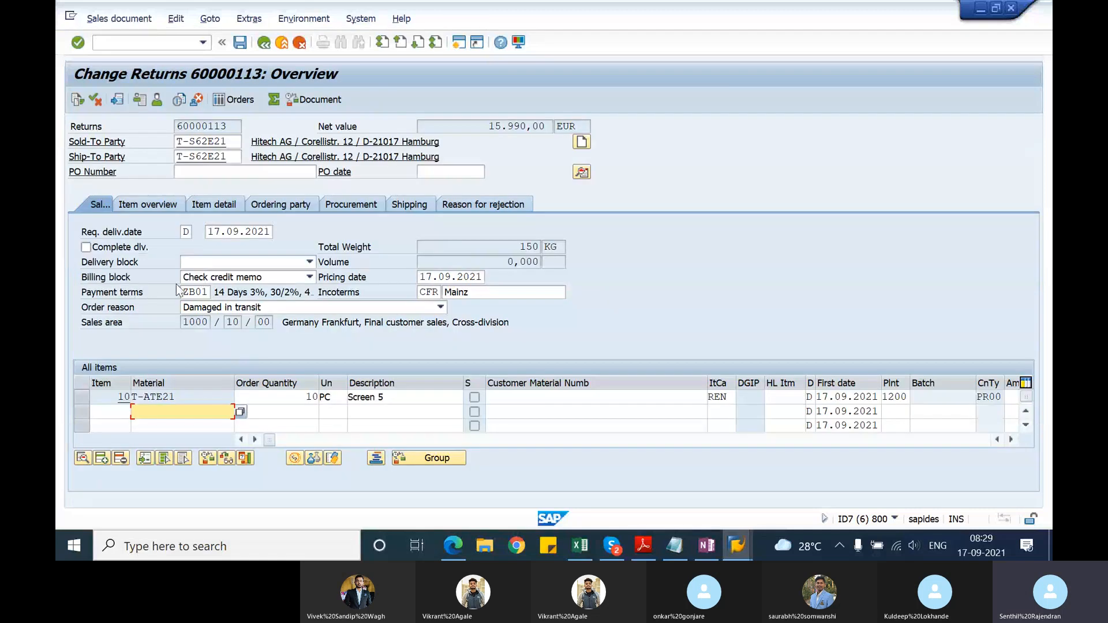
pyautogui.click(109, 19)
pyautogui.click(143, 144)
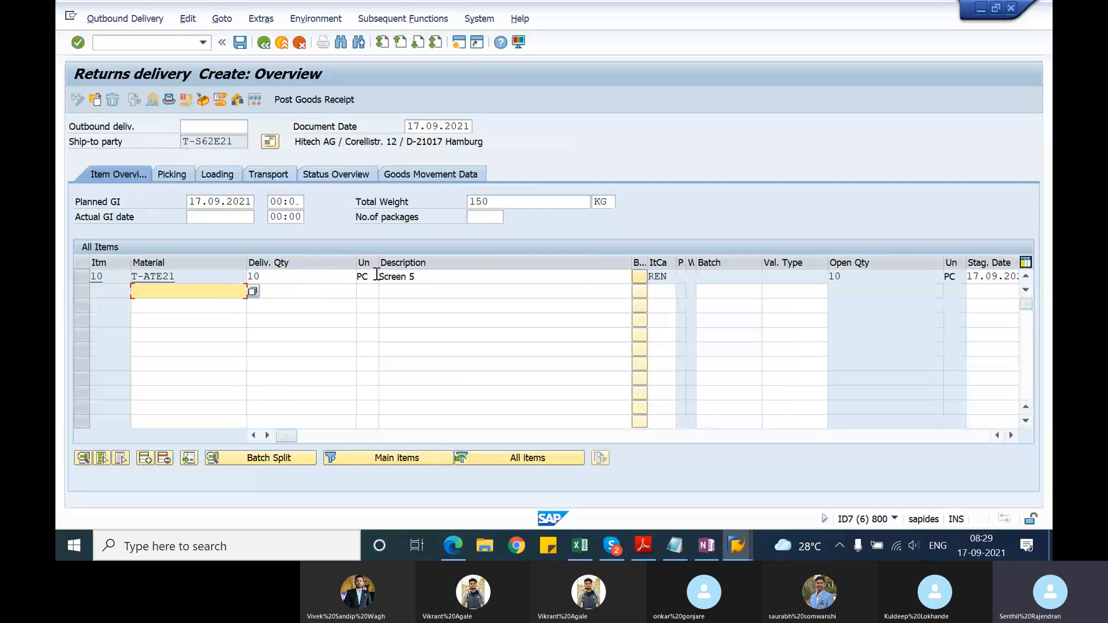
pyautogui.click(240, 44)
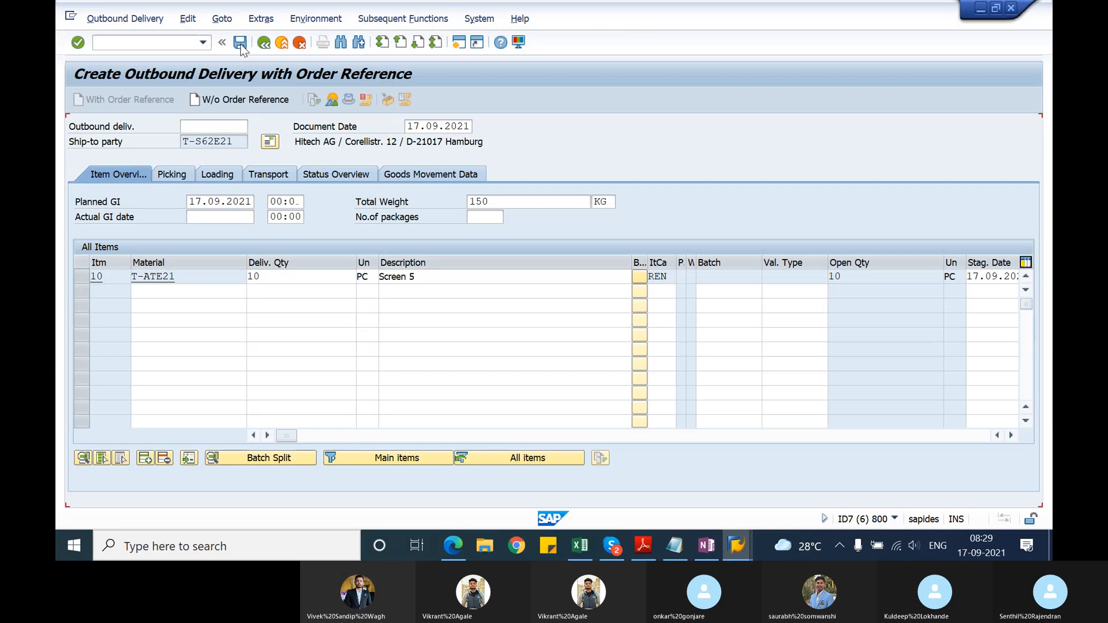
# Step: Open the saved returns delivery for changing and examine its overall picking status and warehouse management status
pyautogui.click(95, 20)
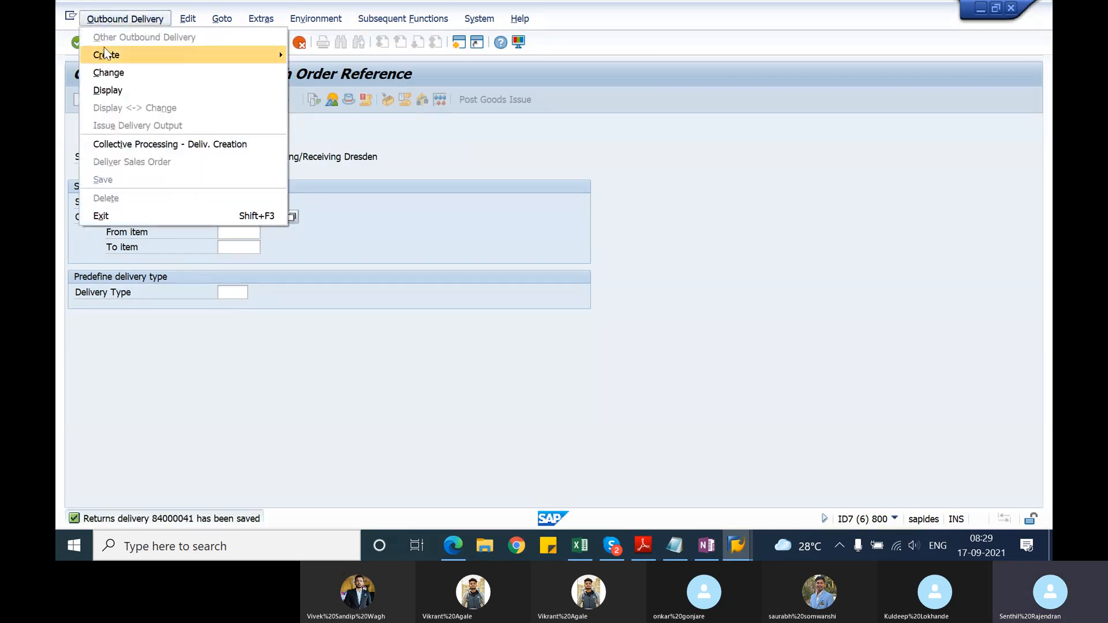
pyautogui.click(110, 73)
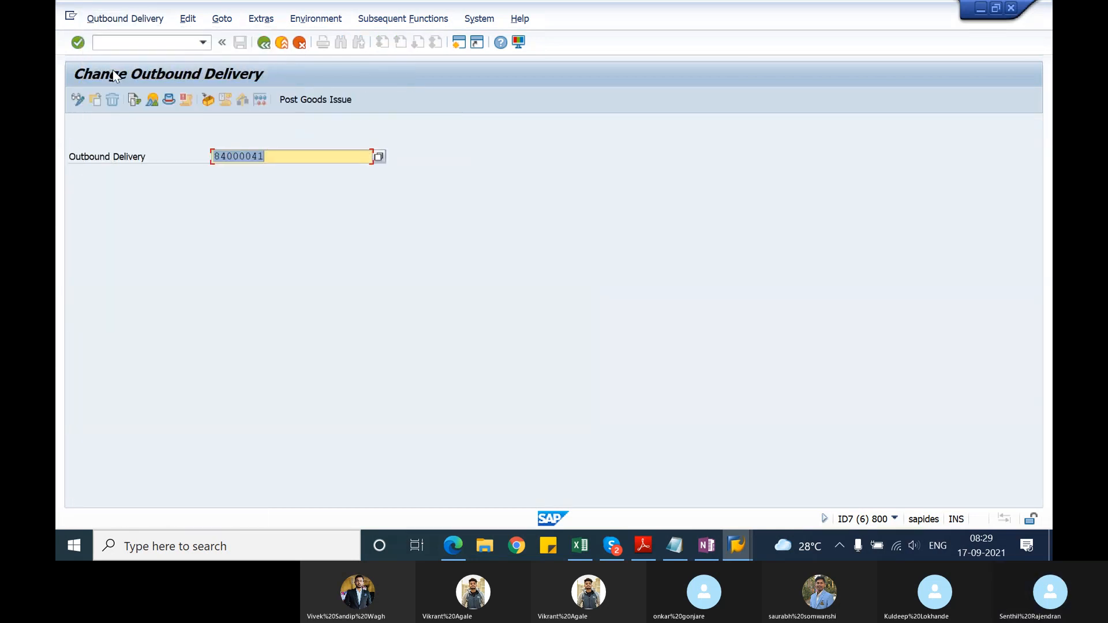
pyautogui.press('Return')
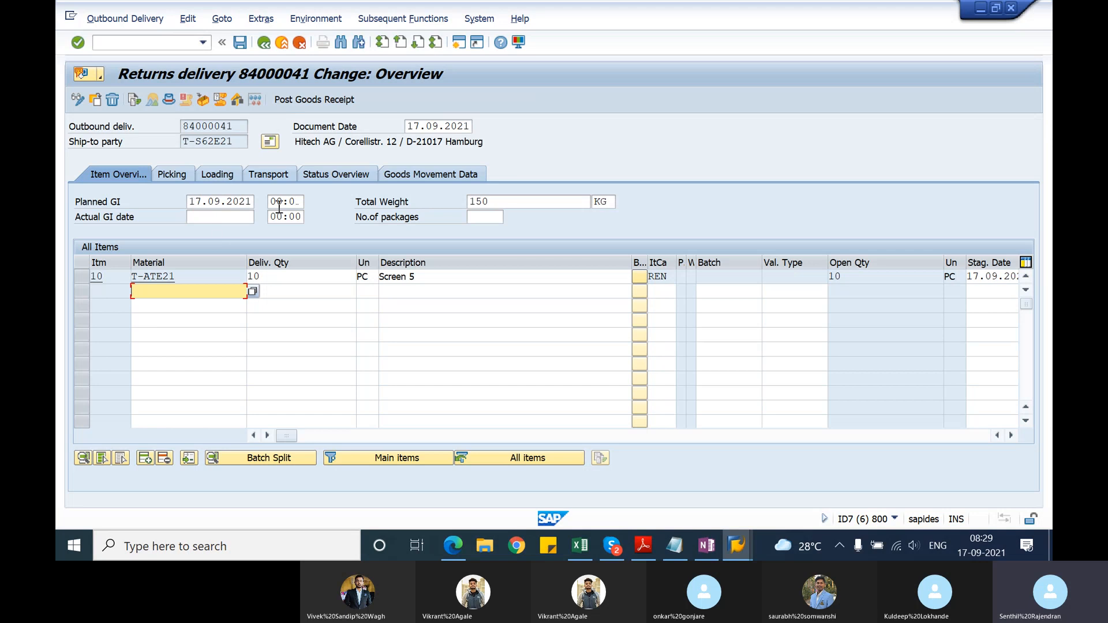
pyautogui.click(188, 175)
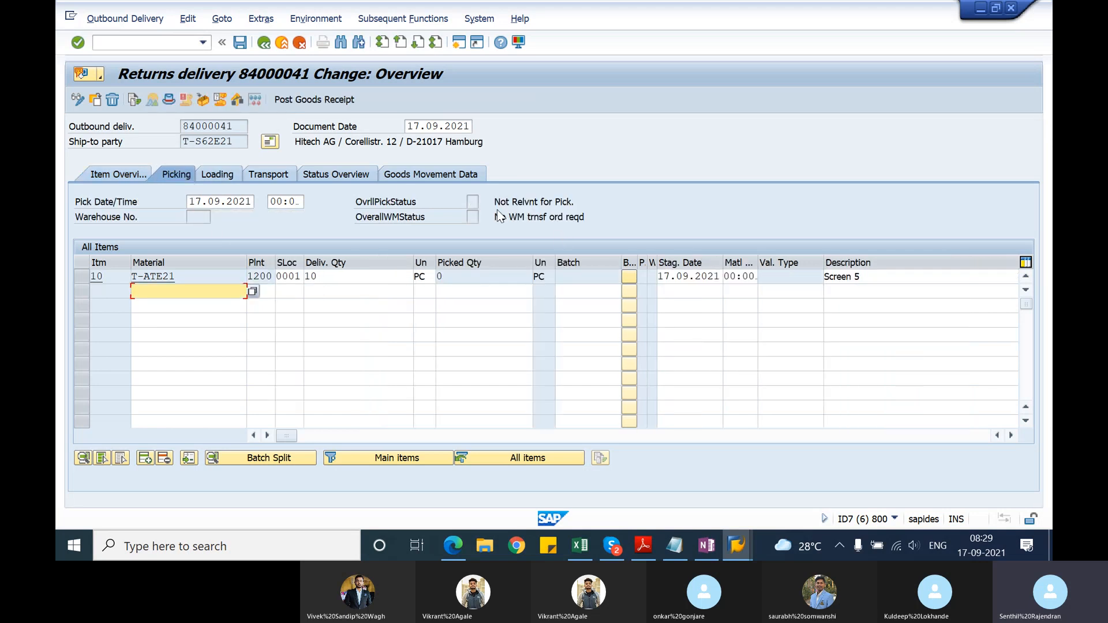
pyautogui.moveTo(494, 201); pyautogui.dragTo(568, 202)
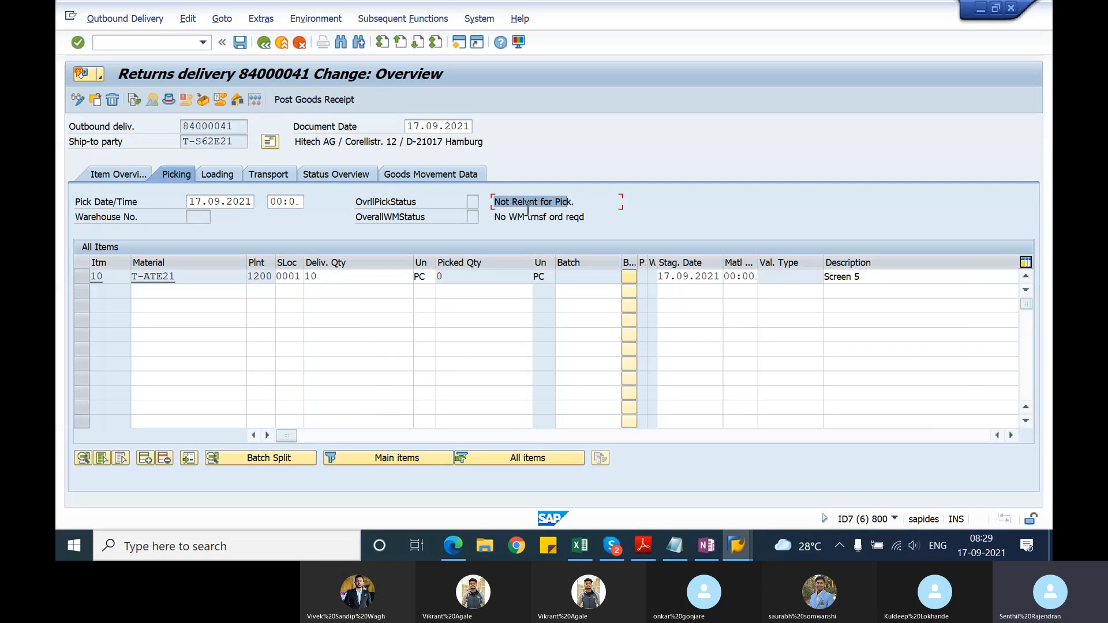
pyautogui.moveTo(497, 217); pyautogui.dragTo(604, 233)
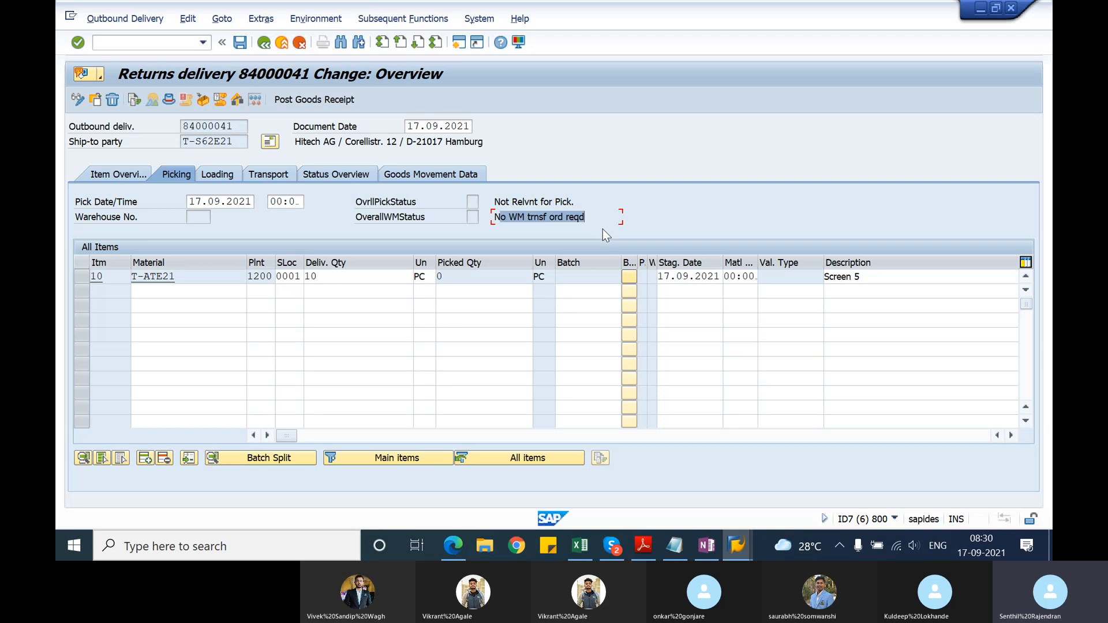
# Step: Show the returns delivery's document flow, display the returns order from it, and check the item category of item 10
pyautogui.click(264, 43)
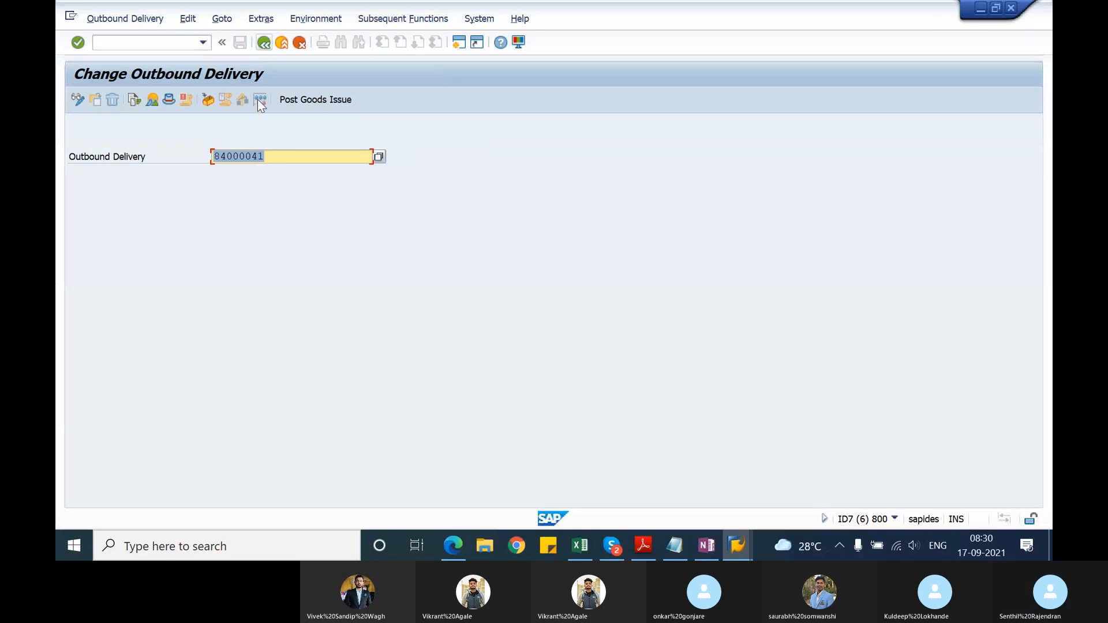
pyautogui.click(151, 101)
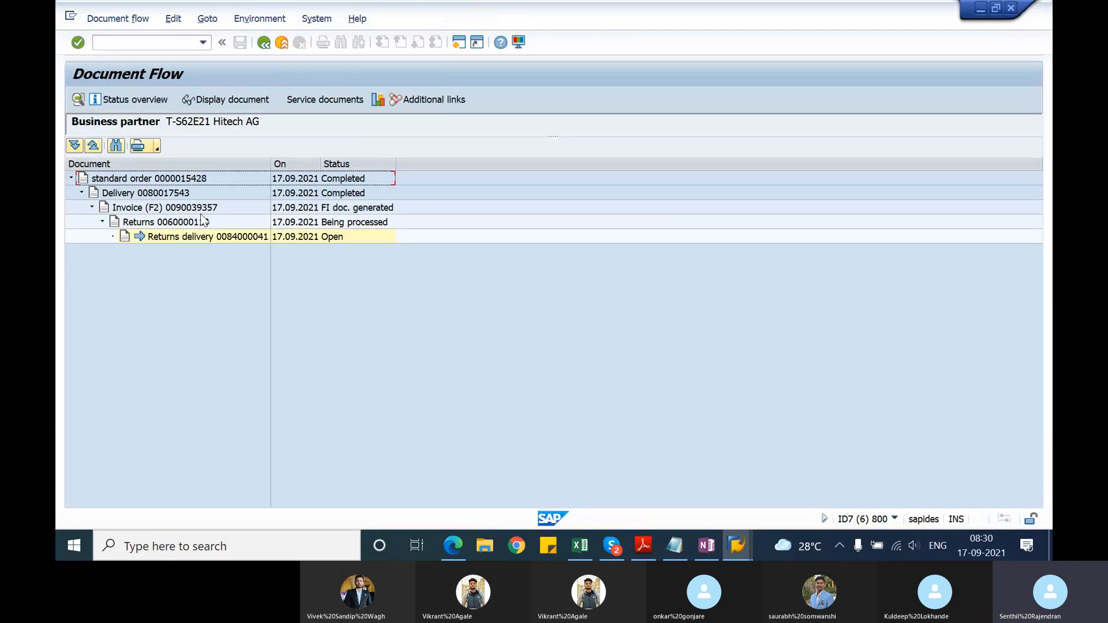
pyautogui.click(202, 224)
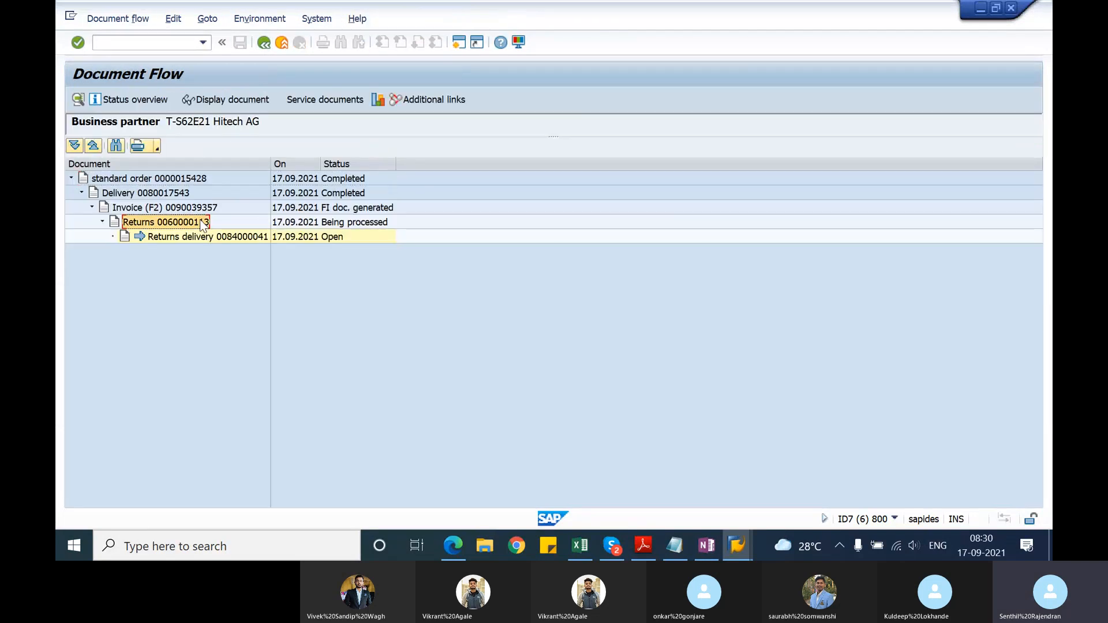
pyautogui.click(248, 97)
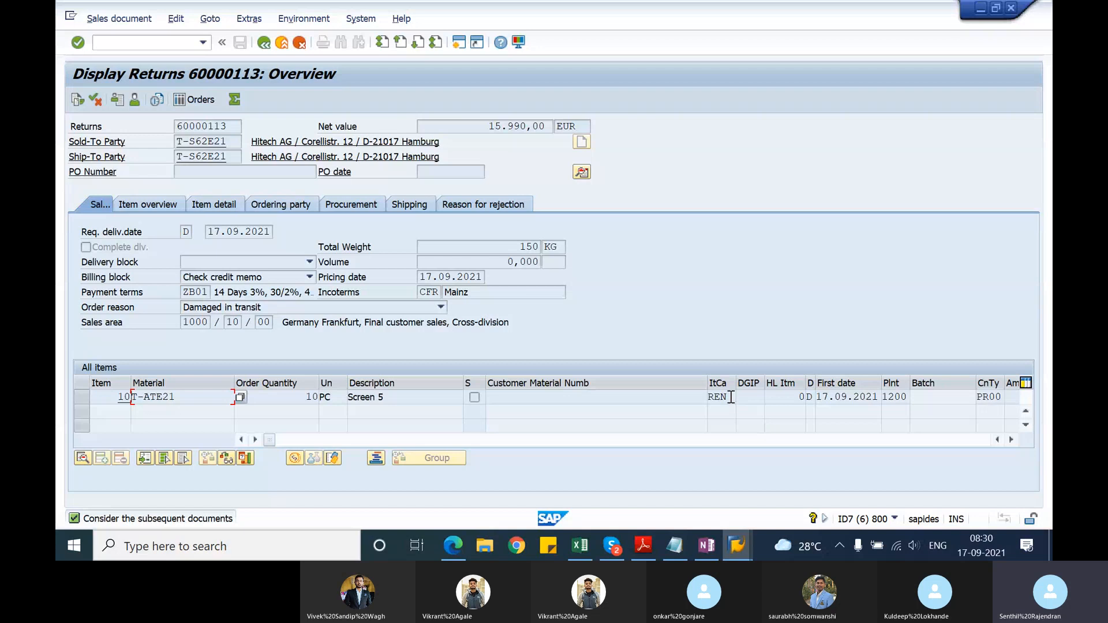
pyautogui.moveTo(731, 398); pyautogui.dragTo(699, 398)
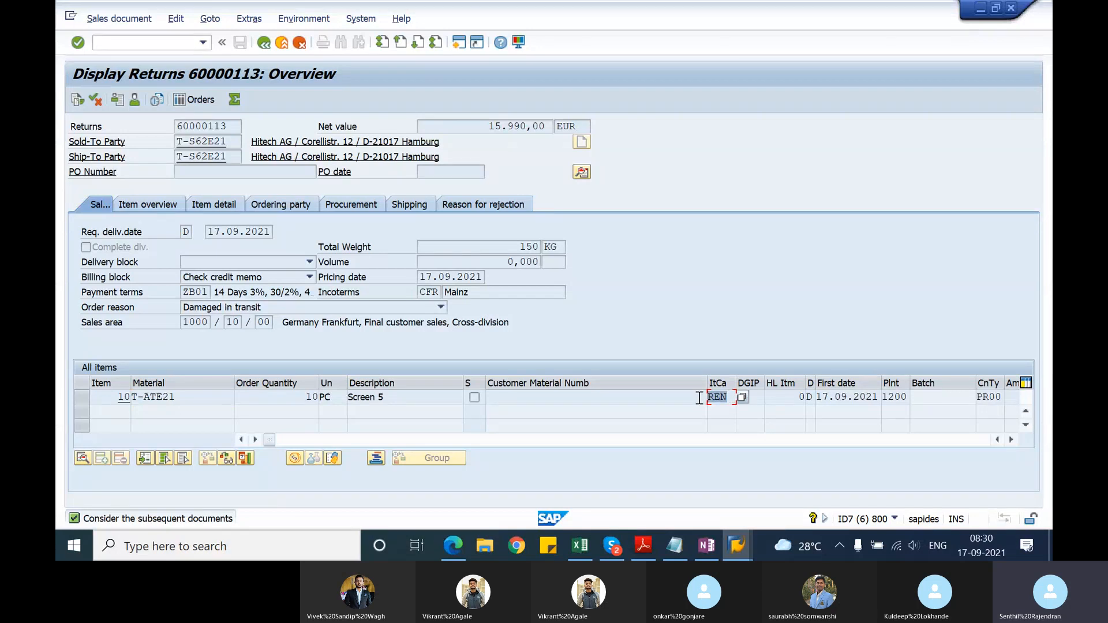
pyautogui.click(698, 397)
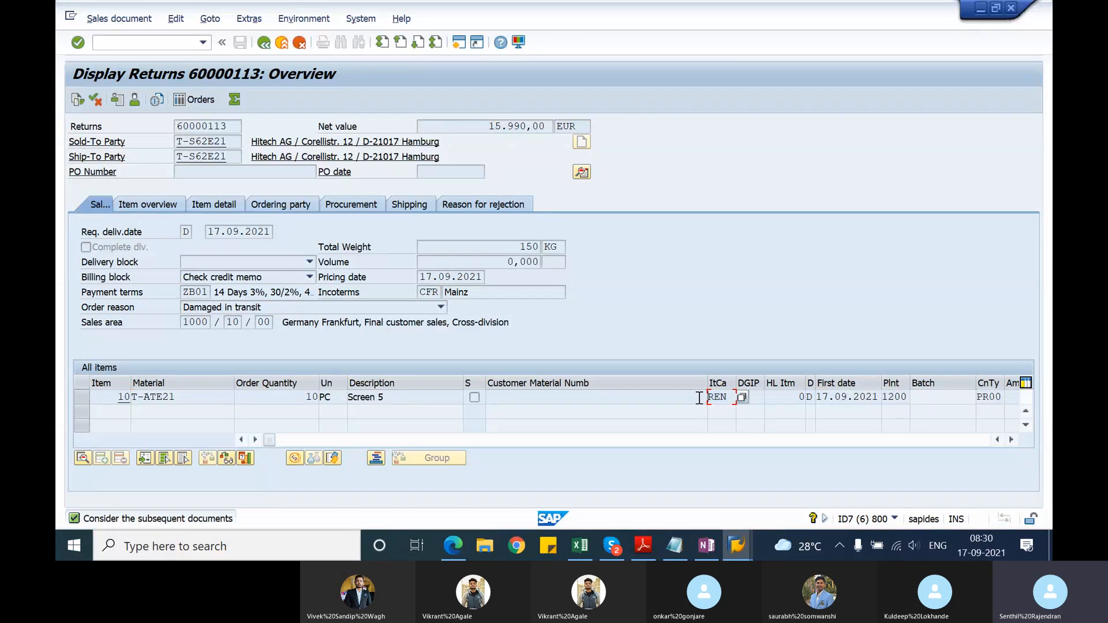
# Step: Try to open a new session, then switch to the existing SAP Easy Access session and open the SAP Reference IMG through SPRO
pyautogui.click(458, 42)
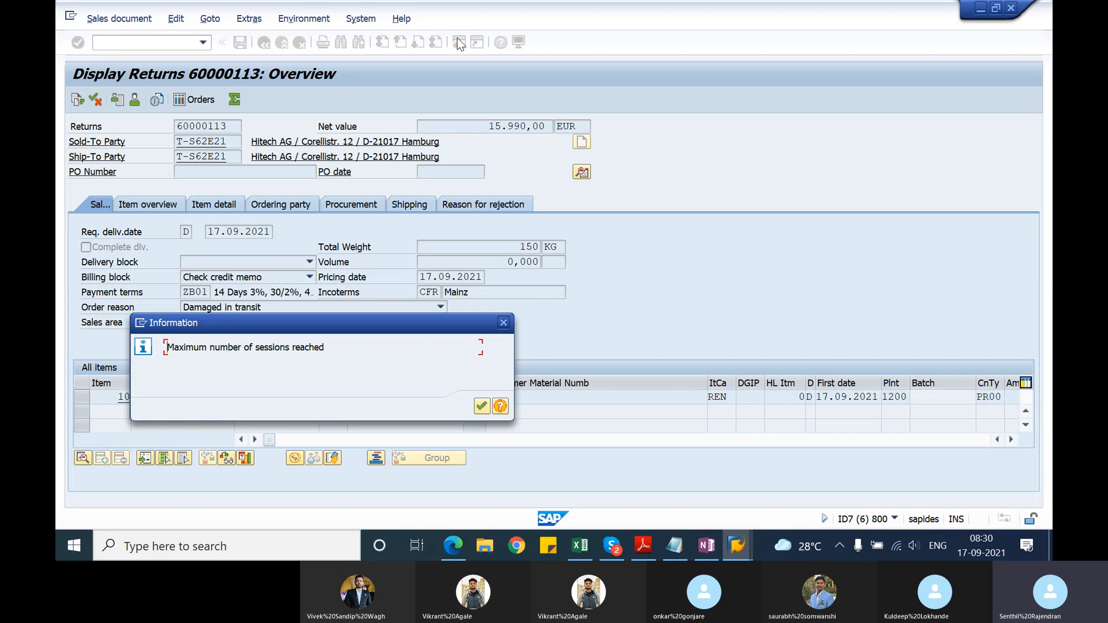
pyautogui.press('Return')
pyautogui.hotkey('alt', 'Tab')
pyautogui.hotkey('alt', 'Tab')
pyautogui.hotkey('alt', 'Tab')
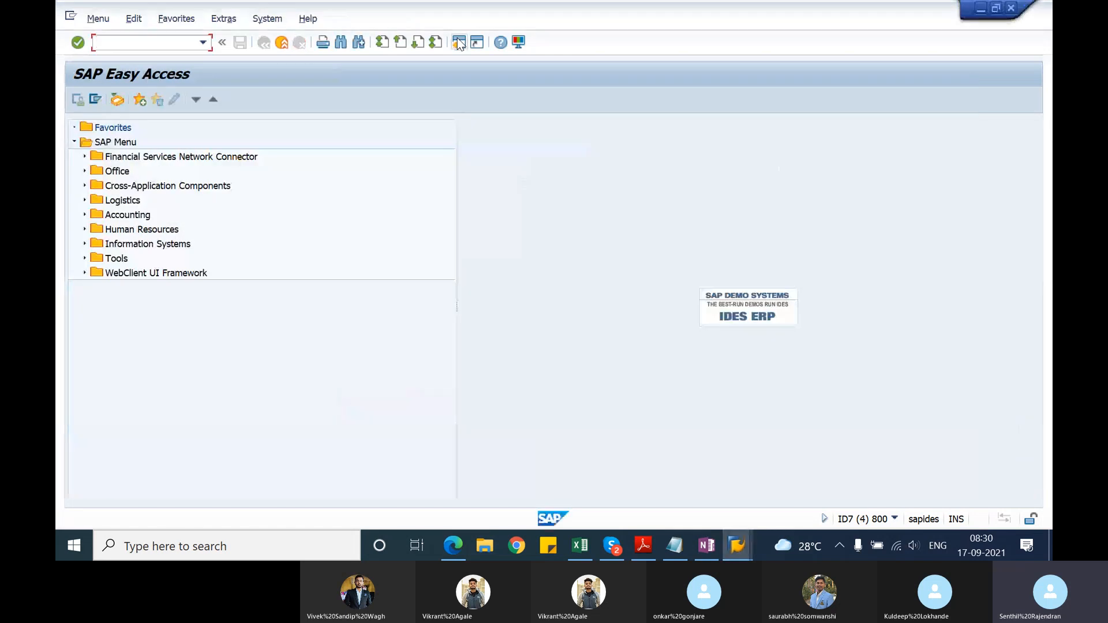
pyautogui.write('spro')
pyautogui.press('Return')
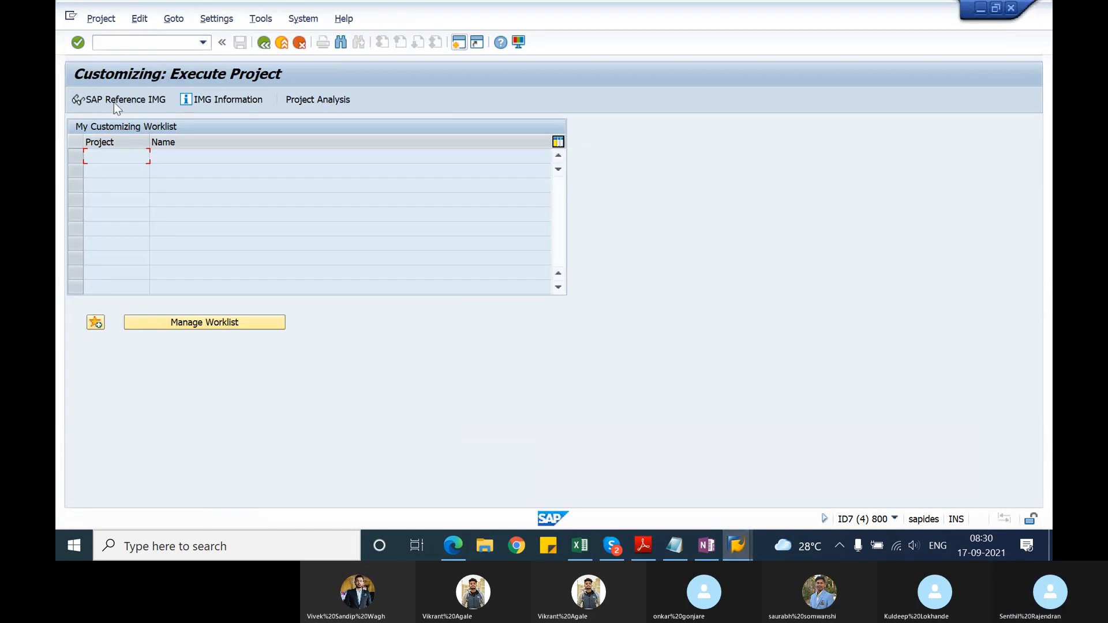
pyautogui.click(114, 102)
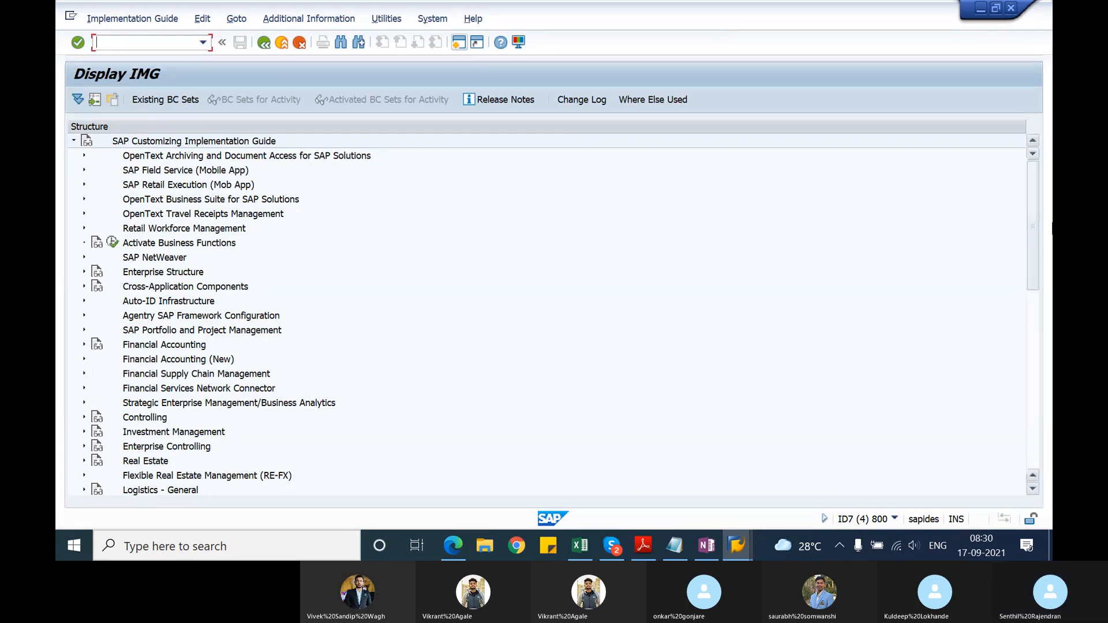
# Step: Find Sales and Distribution in the implementation guide structure and expand it
pyautogui.moveTo(1033, 231); pyautogui.dragTo(1018, 498)
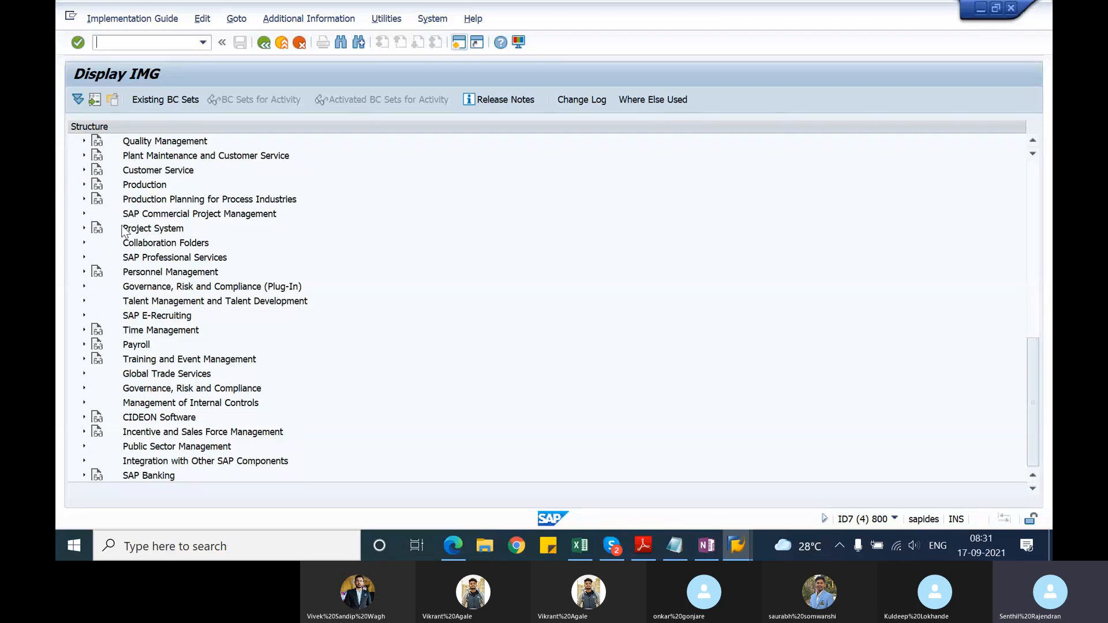
pyautogui.press('Up')
pyautogui.press('Up')
pyautogui.press('Up')
pyautogui.press('Up')
pyautogui.press('Up')
pyautogui.press('Up')
pyautogui.press('Up')
pyautogui.press('Up')
pyautogui.press('Up')
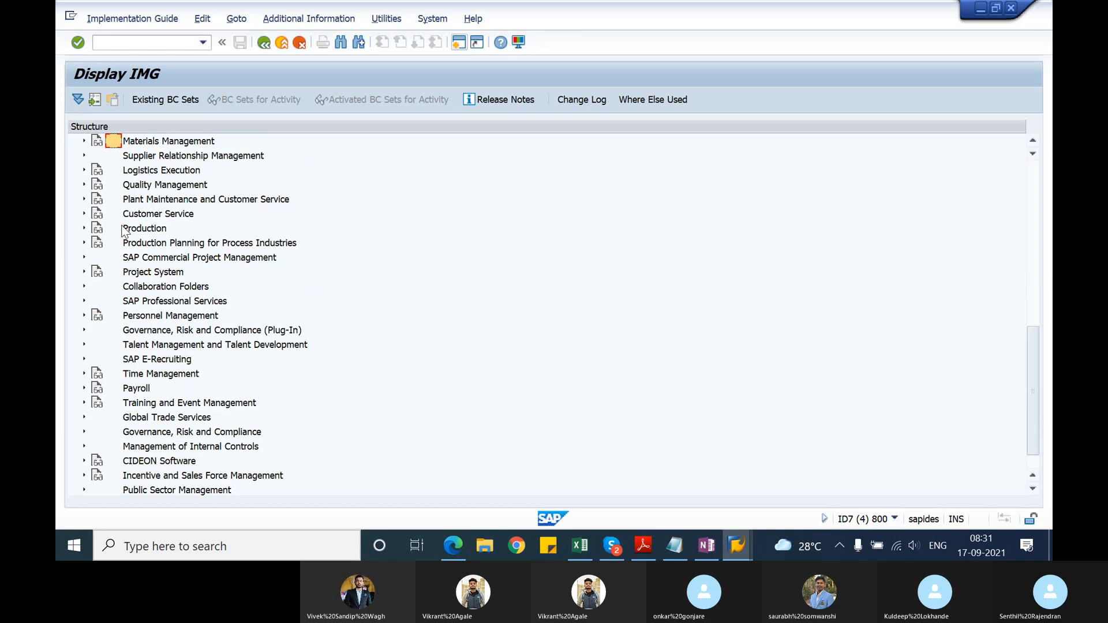
pyautogui.press('Up')
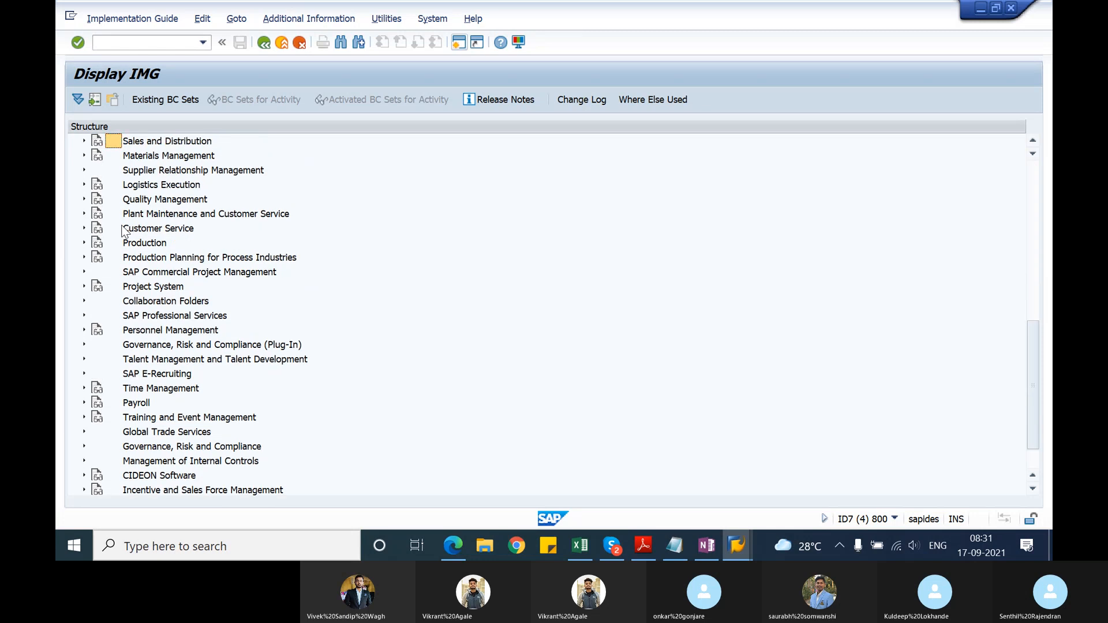
pyautogui.press('Right')
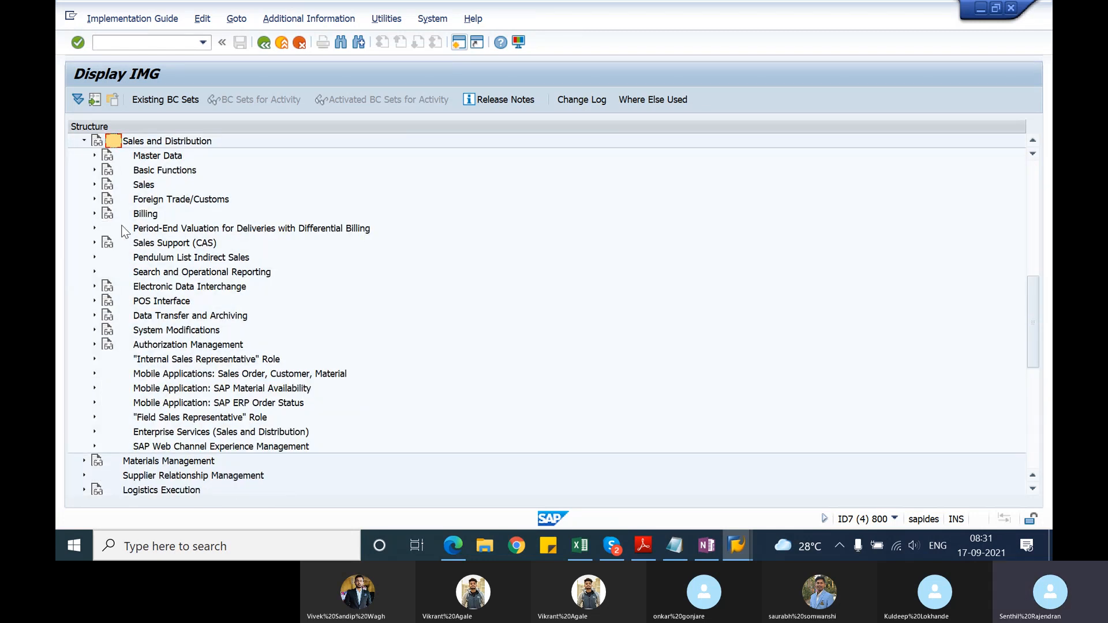
# Step: Expand Sales, Sales Documents and Sales Document Item, and run the Define Item Categories activity
pyautogui.press('Down')
pyautogui.press('Down')
pyautogui.press('Down')
pyautogui.press('Right')
pyautogui.press('Down')
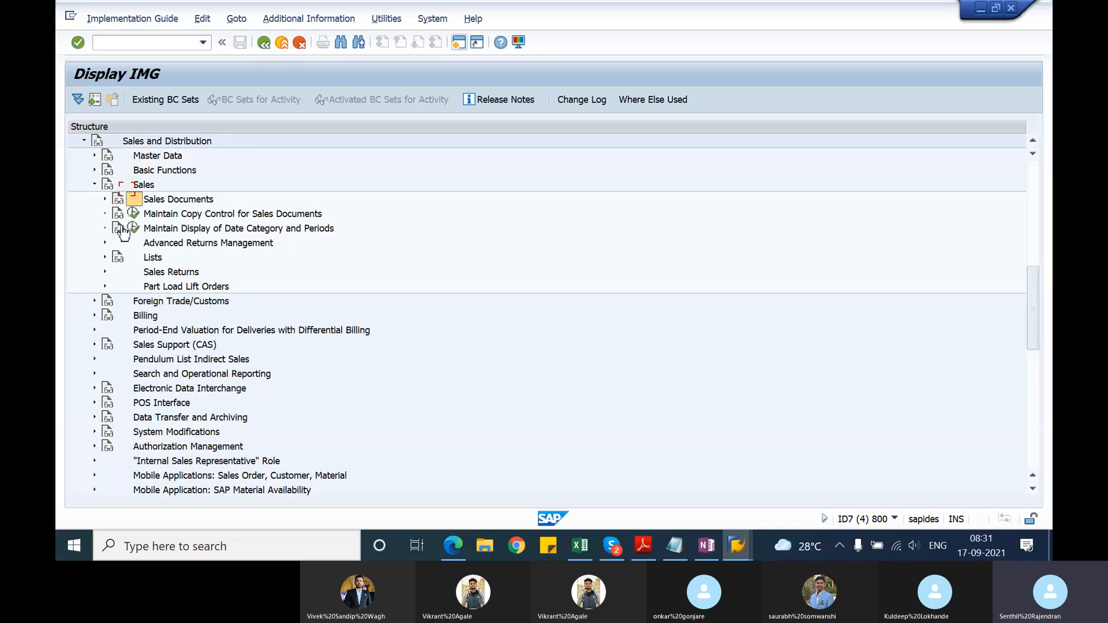
pyautogui.press('Right')
pyautogui.press('Down')
pyautogui.press('Down')
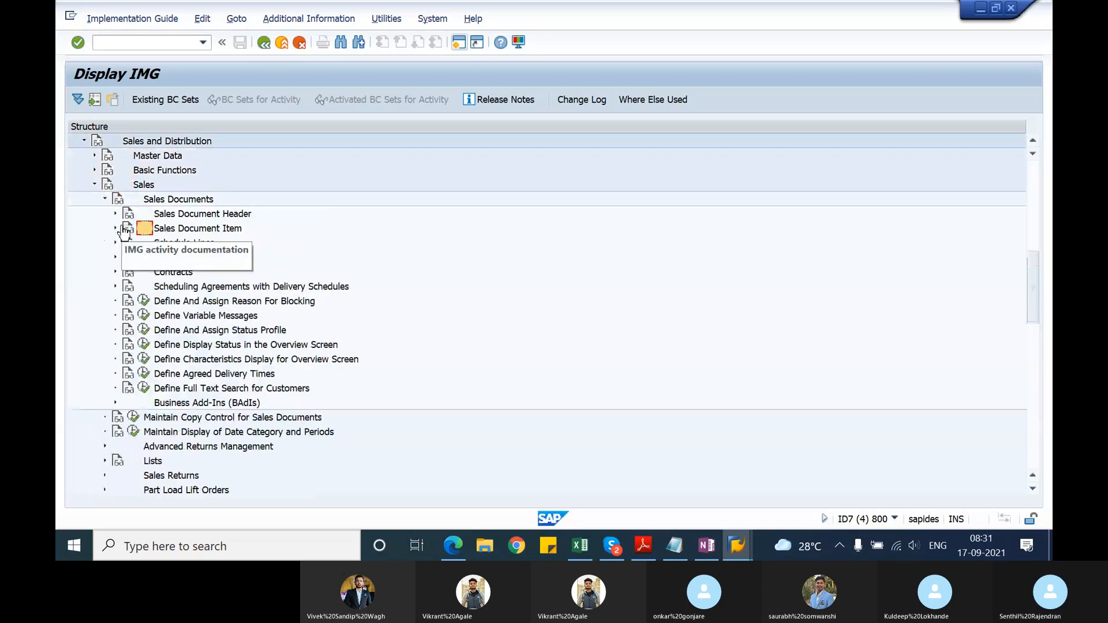
pyautogui.press('Right')
pyautogui.press('Down')
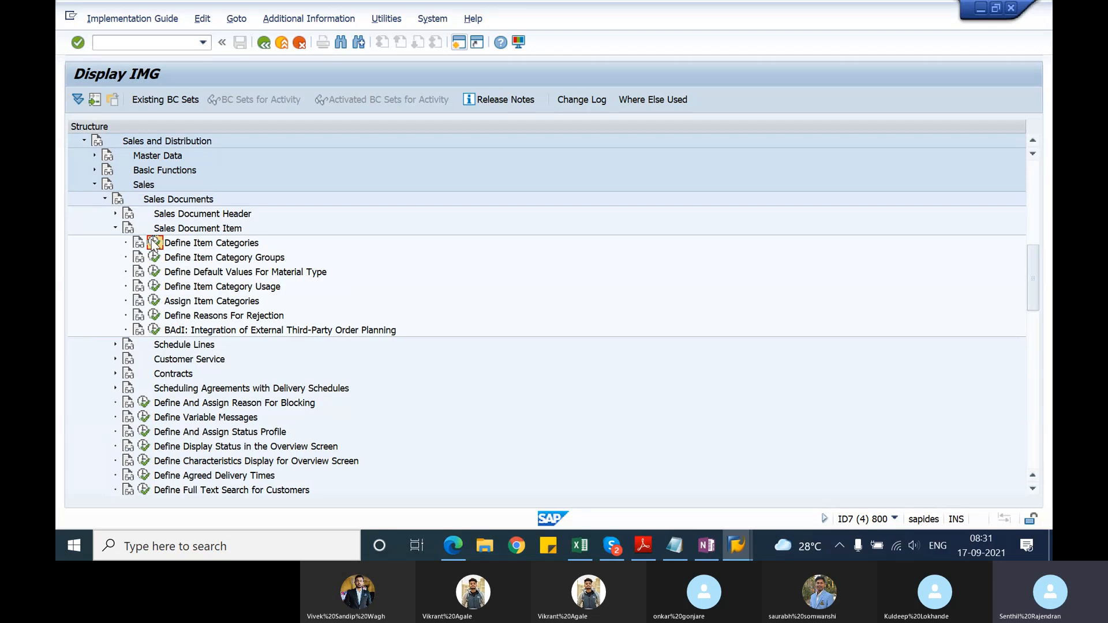
pyautogui.click(152, 243)
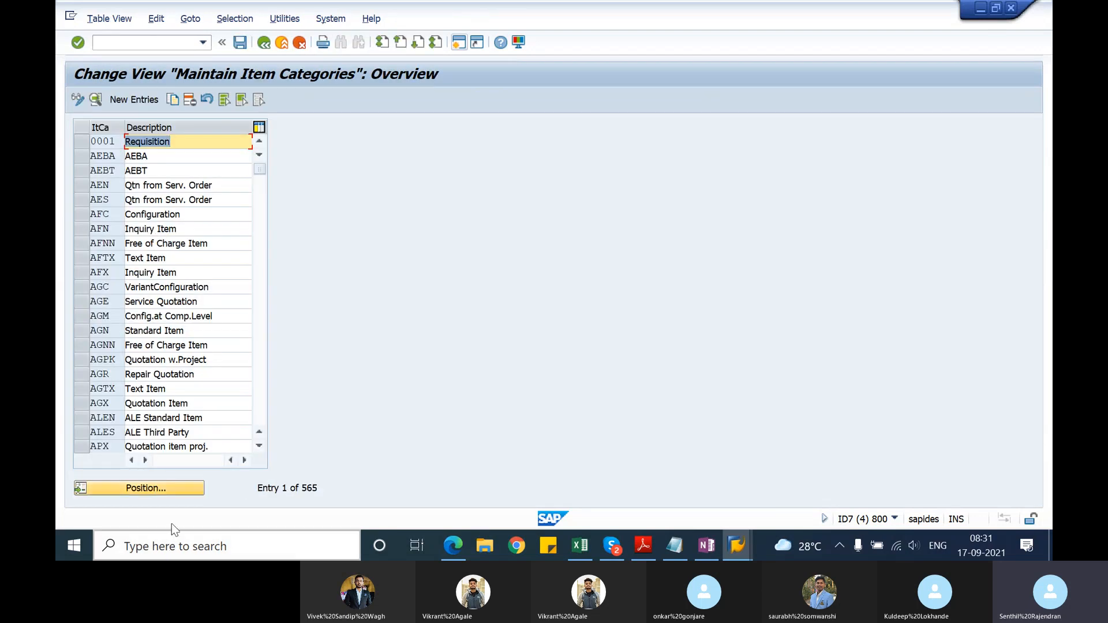
# Step: Position the item category list at REN and open that category's details
pyautogui.click(175, 496)
pyautogui.write('REN')
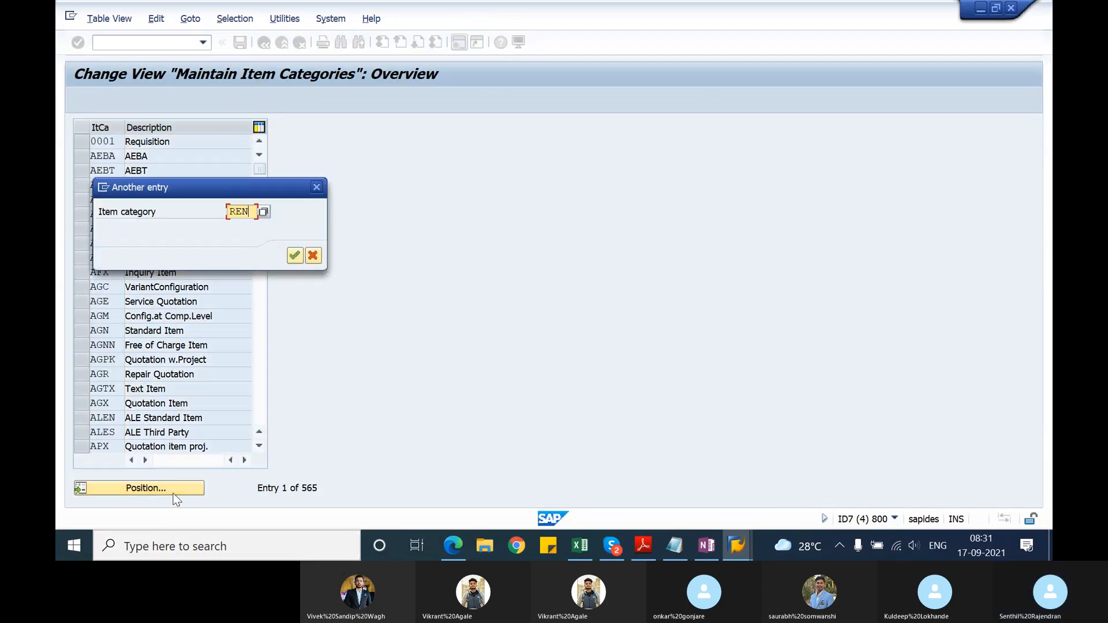
pyautogui.press('Return')
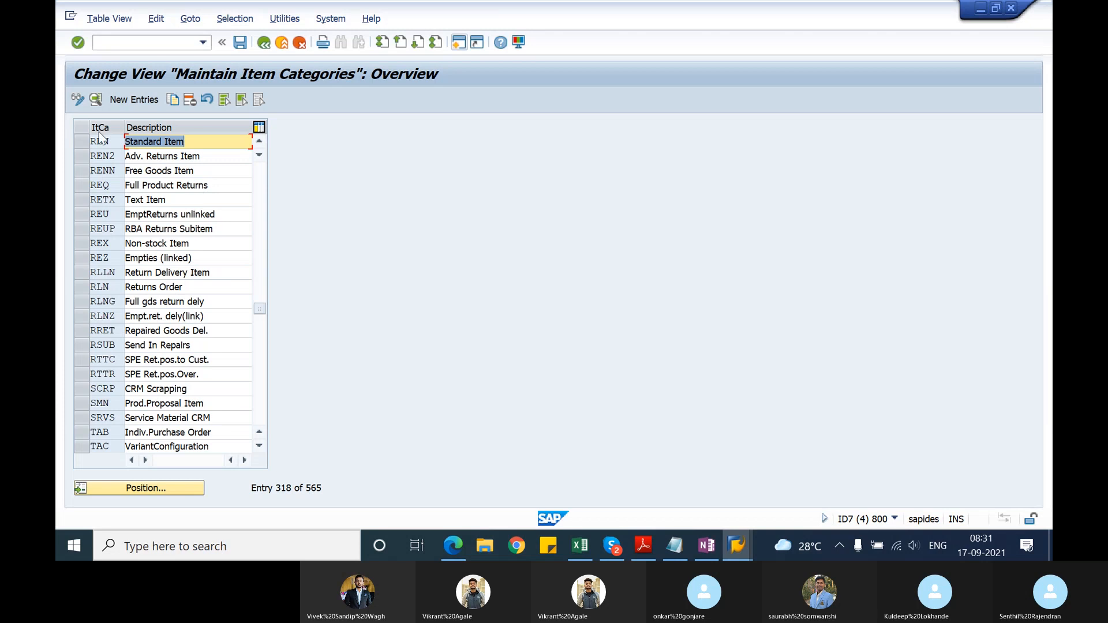
pyautogui.click(95, 99)
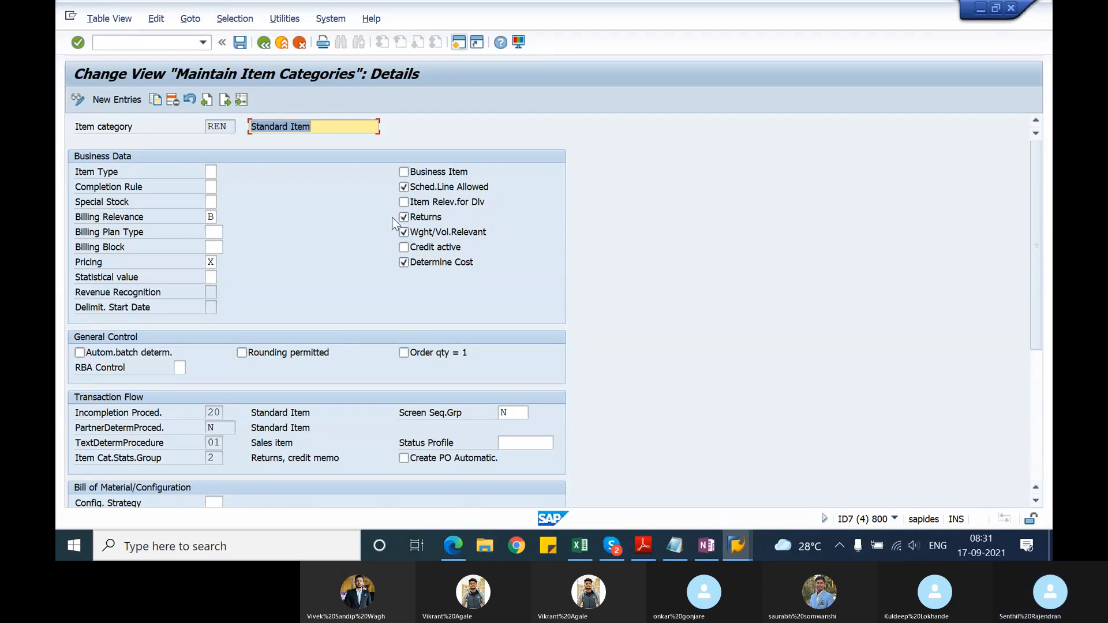
# Step: Review the possible values for REN's Billing Relevance and close the list without choosing one
pyautogui.moveTo(1036, 265)
pyautogui.mouseDown()
pyautogui.moveTo(1045, 404)
pyautogui.moveTo(1040, 266)
pyautogui.mouseUp()
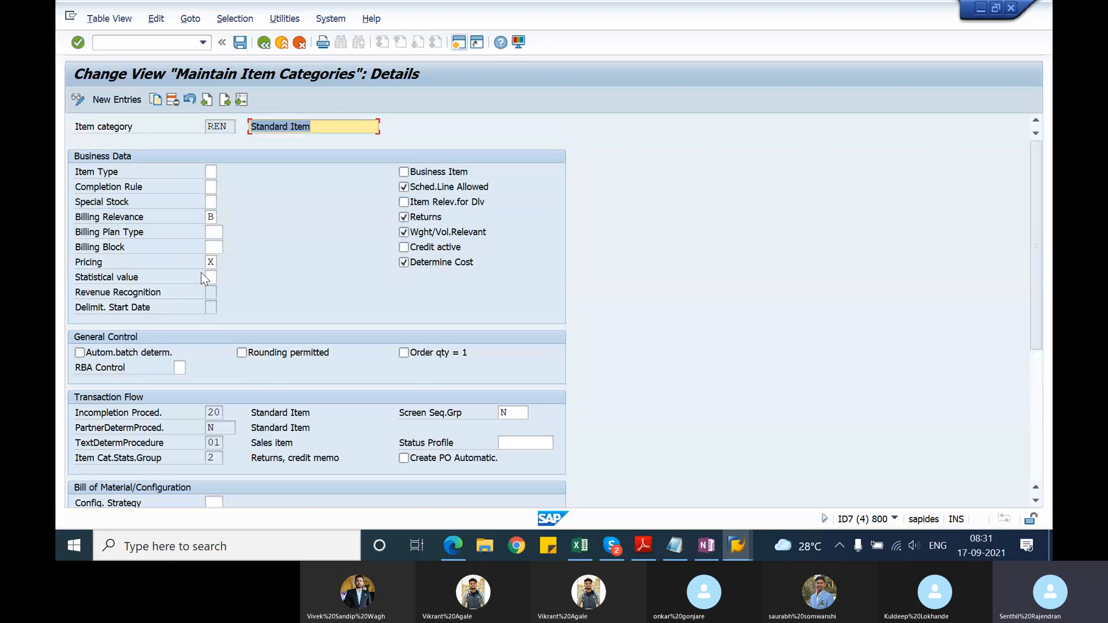
pyautogui.click(213, 217)
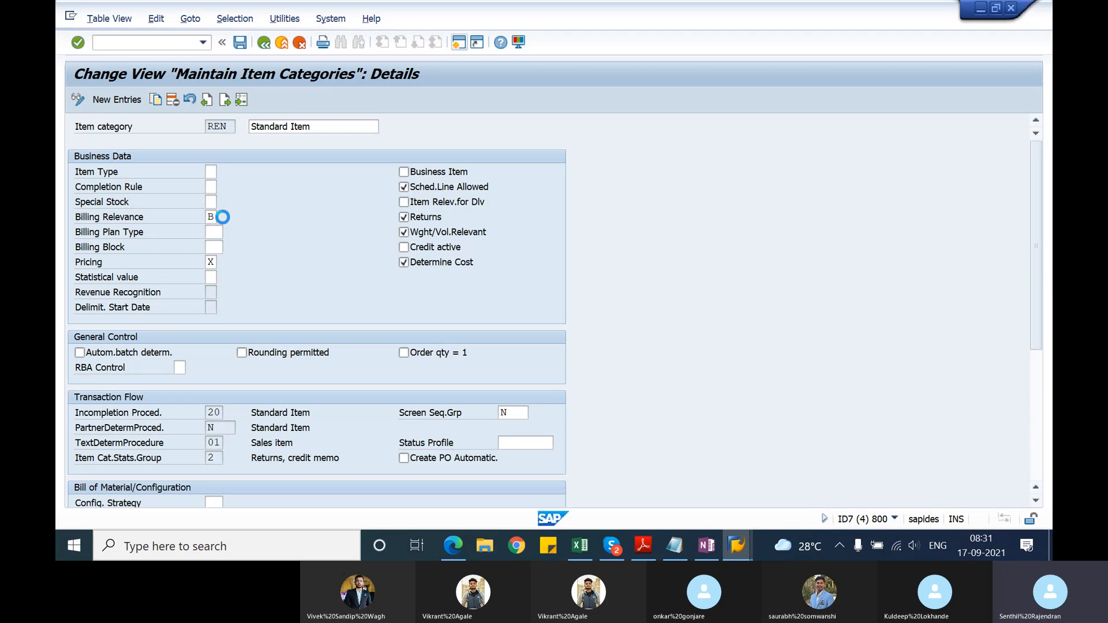
pyautogui.click(222, 217)
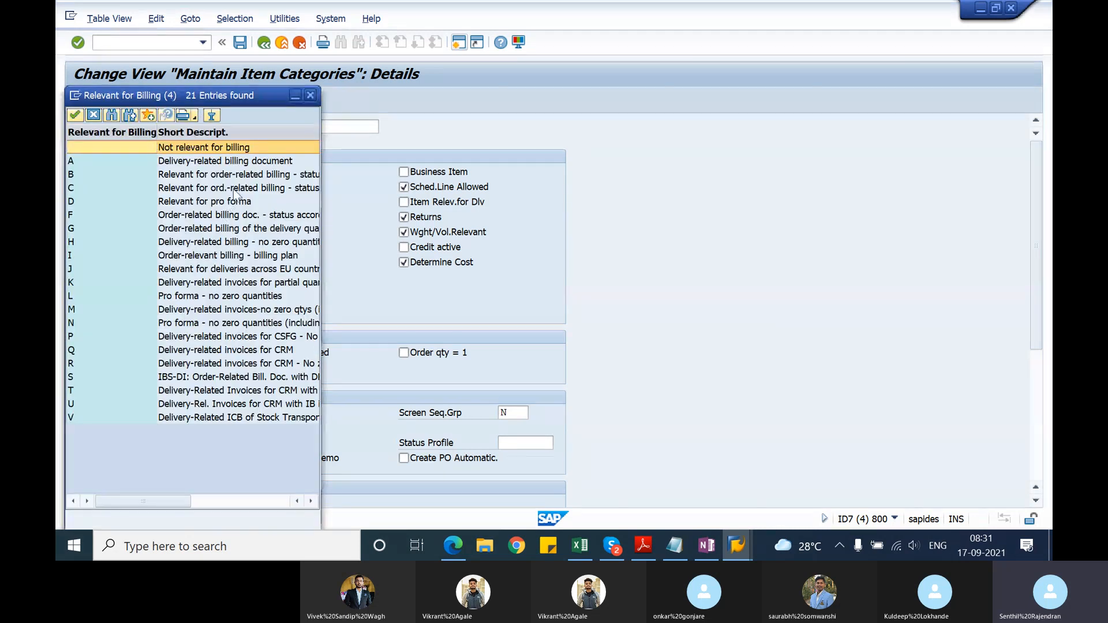
pyautogui.click(312, 96)
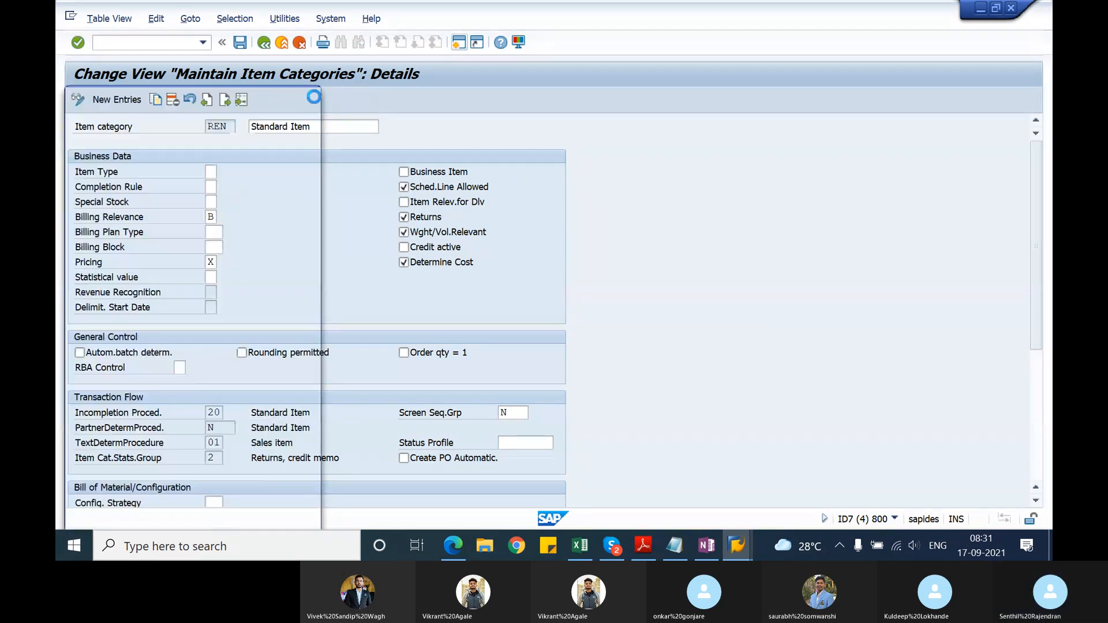
# Step: Leave the REN item category details, switch to the session displaying the returns order, and reopen its returns delivery for changing
pyautogui.click(264, 44)
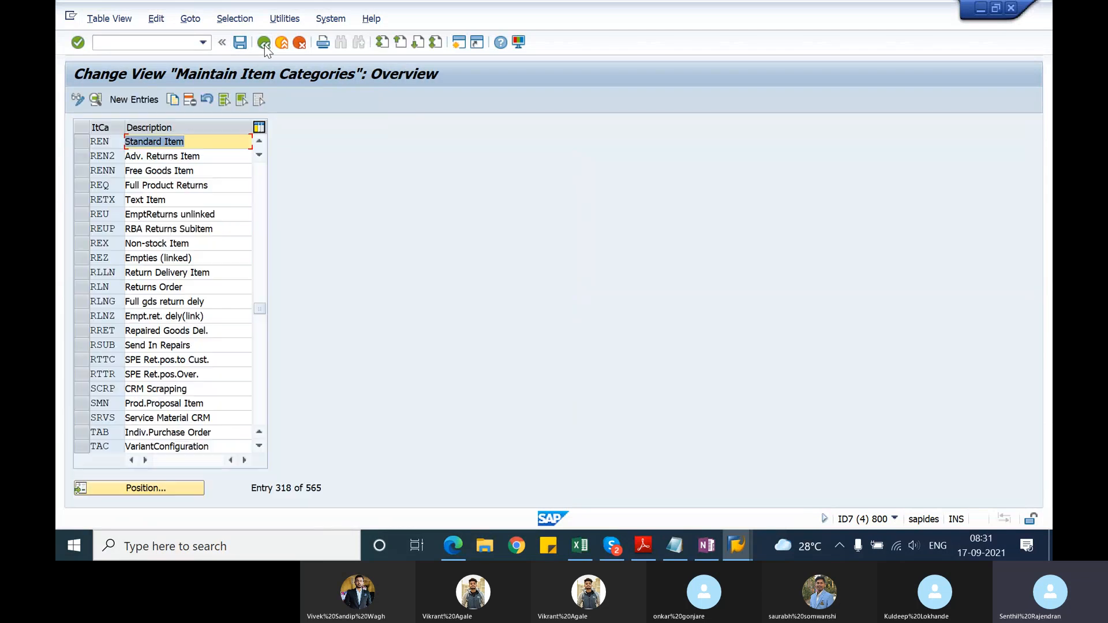
pyautogui.hotkey('alt', 'Tab')
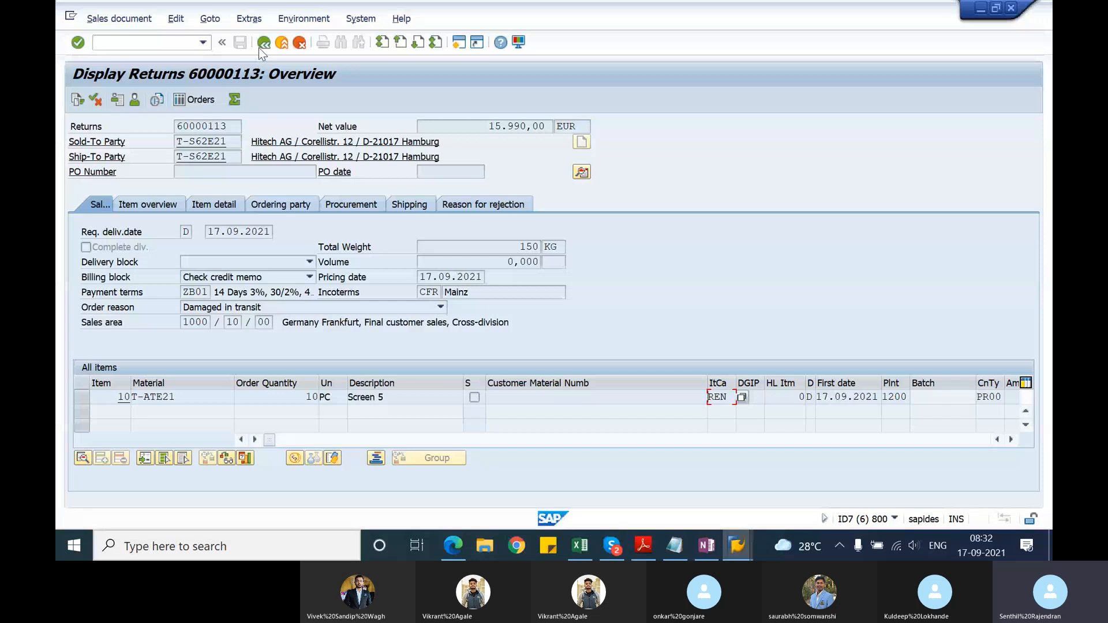
pyautogui.press('F5')
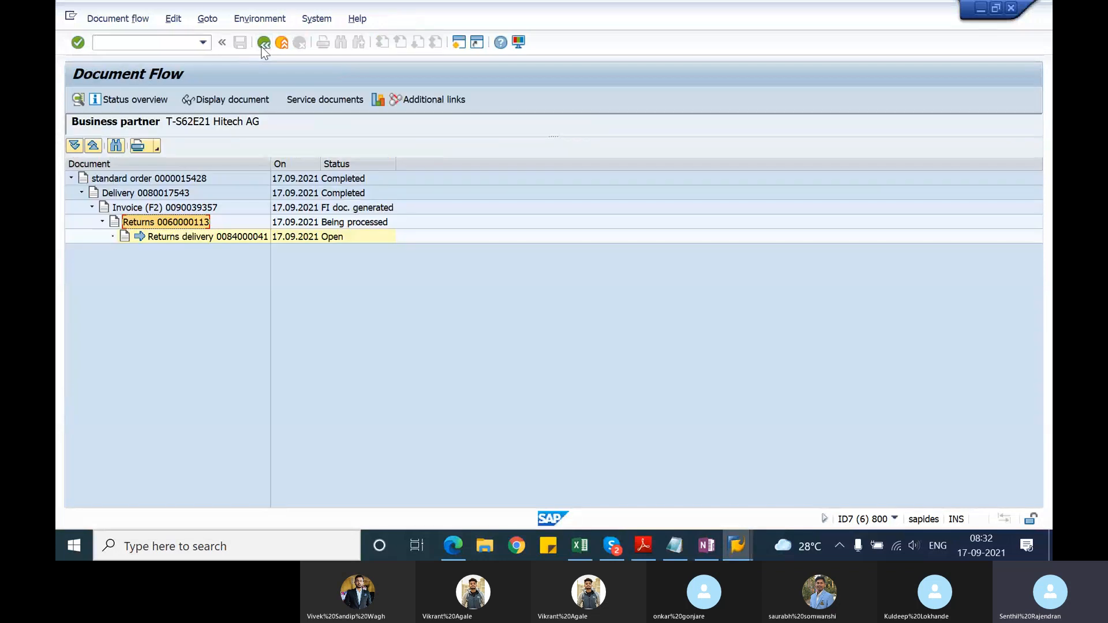
pyautogui.click(263, 44)
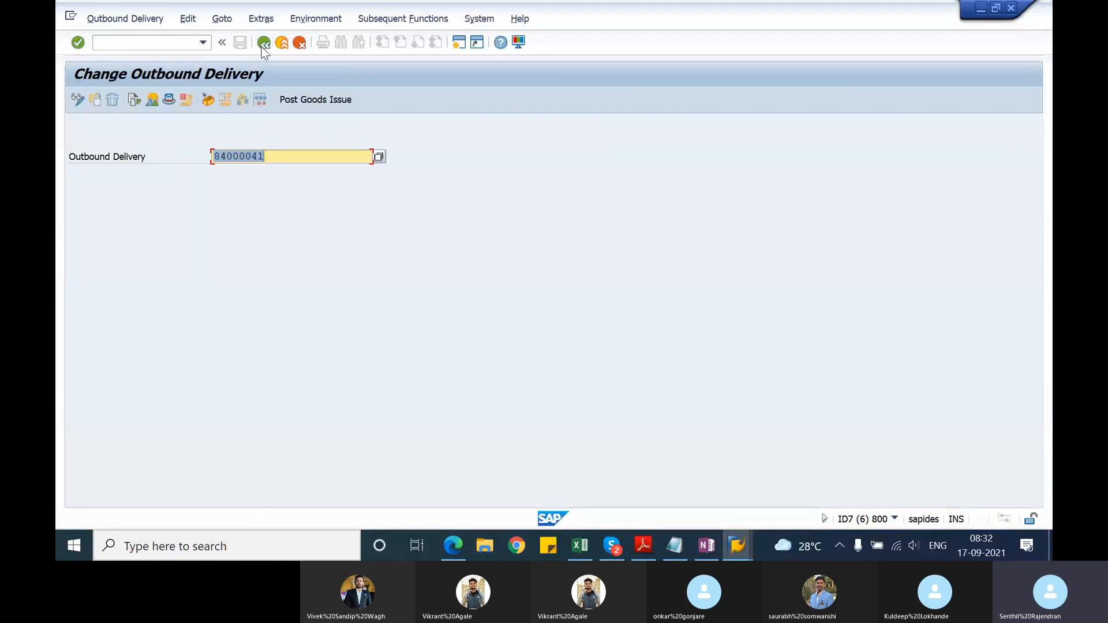
pyautogui.press('Return')
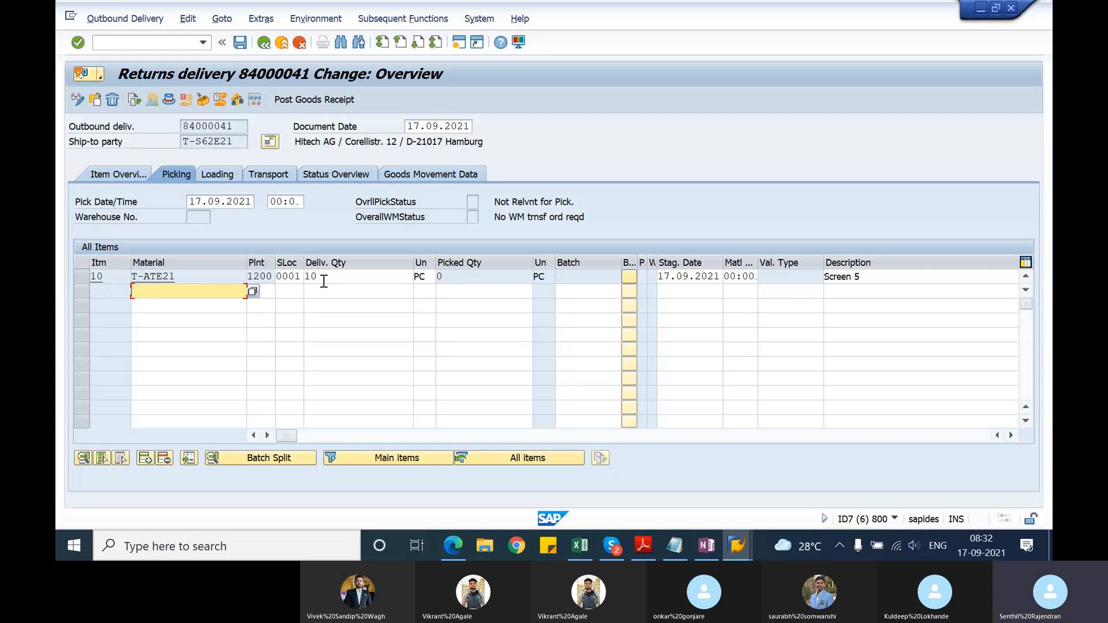
# Step: Examine the returns delivery's document number and the delivery quantity of item 10
pyautogui.moveTo(323, 281); pyautogui.dragTo(300, 277)
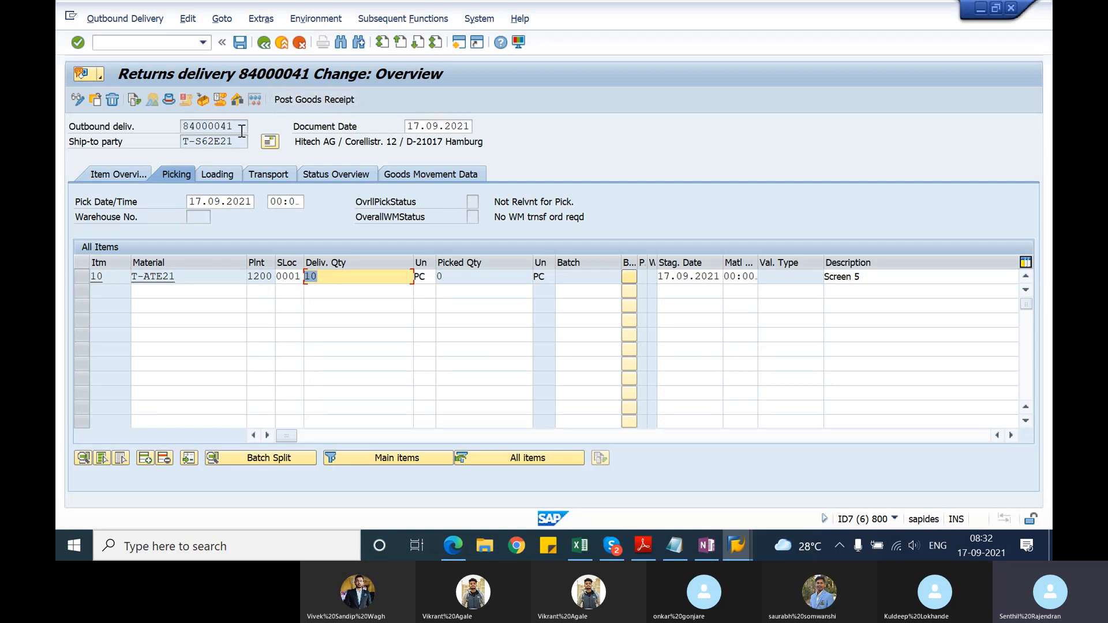
pyautogui.moveTo(239, 128); pyautogui.dragTo(176, 122)
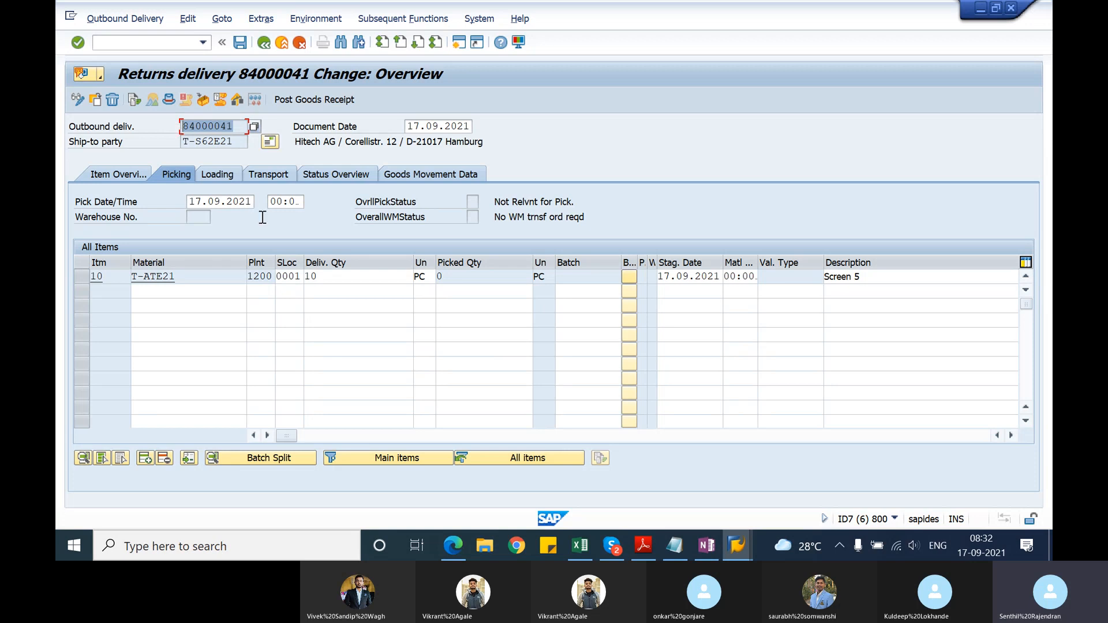
pyautogui.click(338, 283)
pyautogui.moveTo(339, 283); pyautogui.dragTo(308, 277)
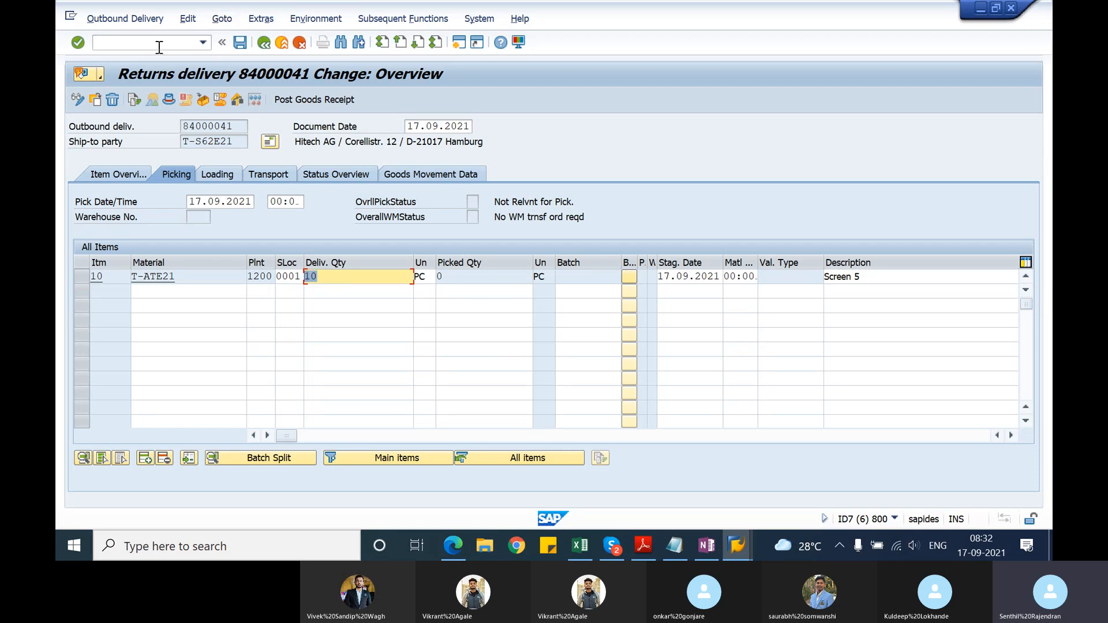
pyautogui.moveTo(245, 126); pyautogui.dragTo(180, 126)
pyautogui.click(142, 64)
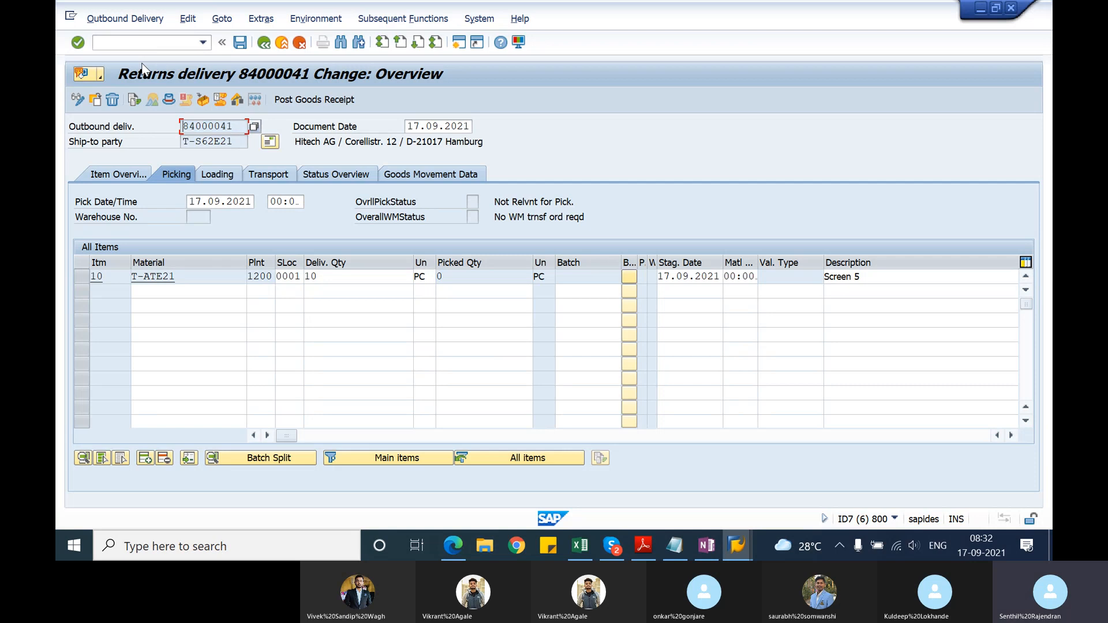
# Step: Switch to the item category session and try to create a billing document for the returns delivery with transaction VF01
pyautogui.hotkey('alt', 'Tab')
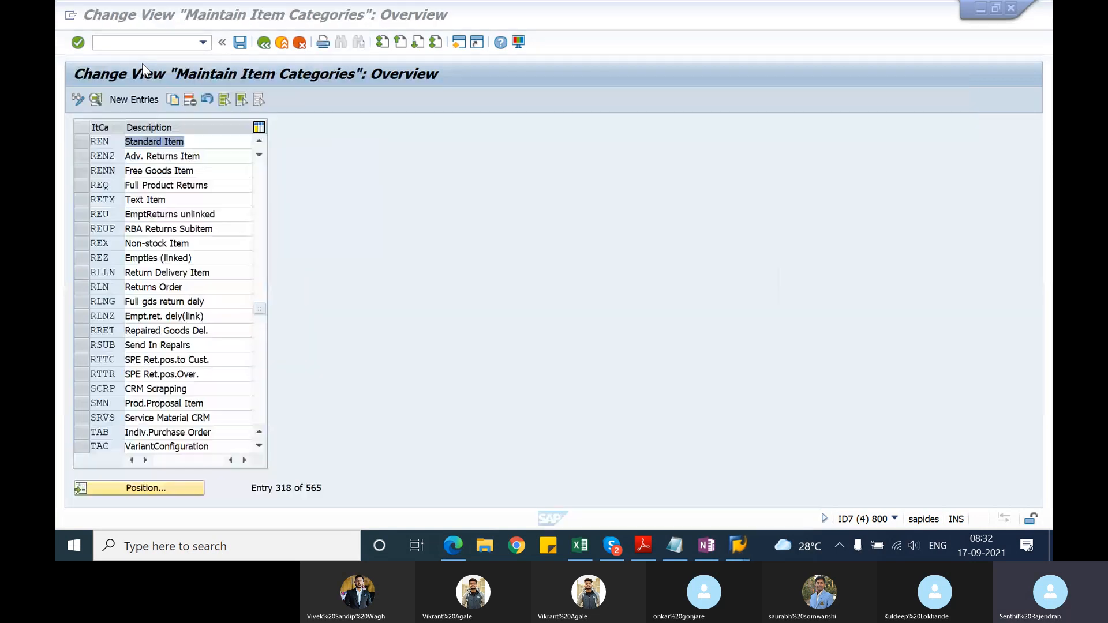
pyautogui.click(156, 41)
pyautogui.write('/')
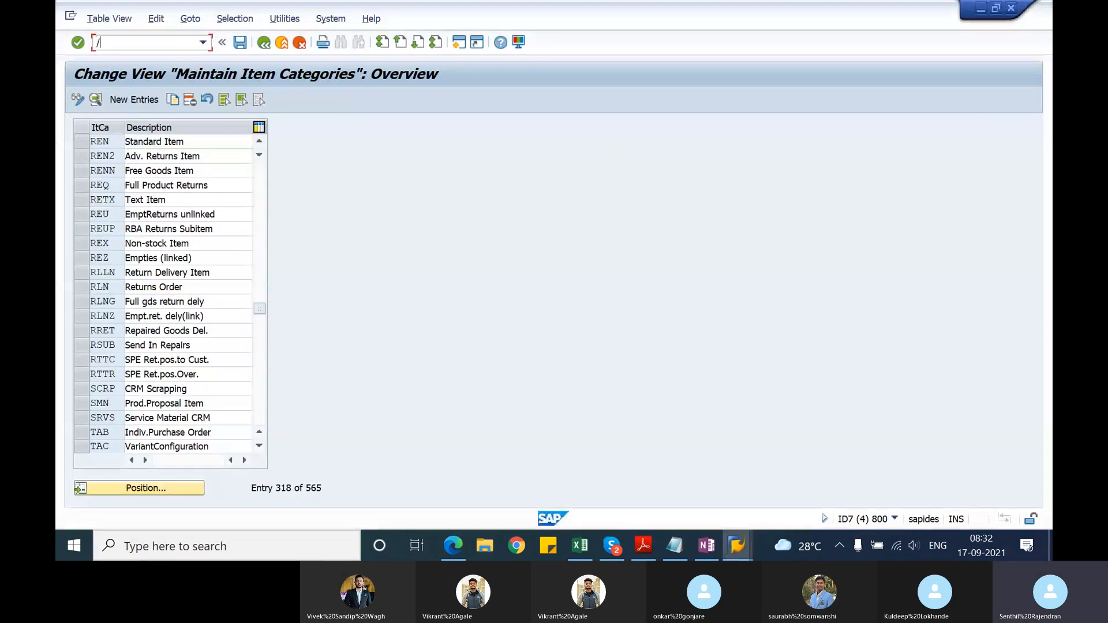
pyautogui.write('nvf0')
pyautogui.press('Return')
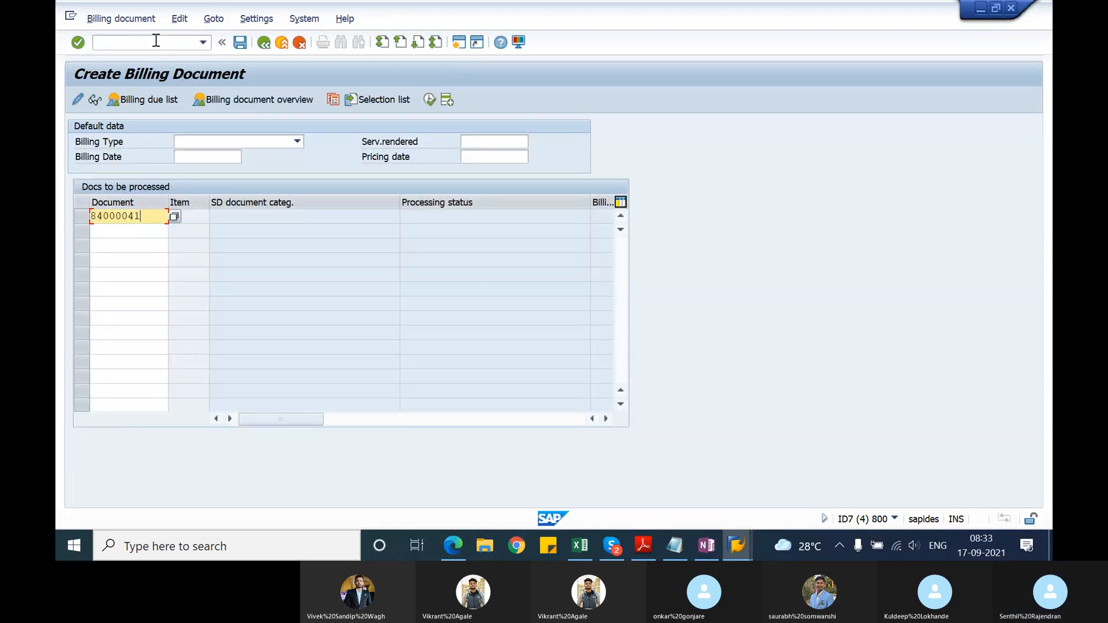
pyautogui.press('Return')
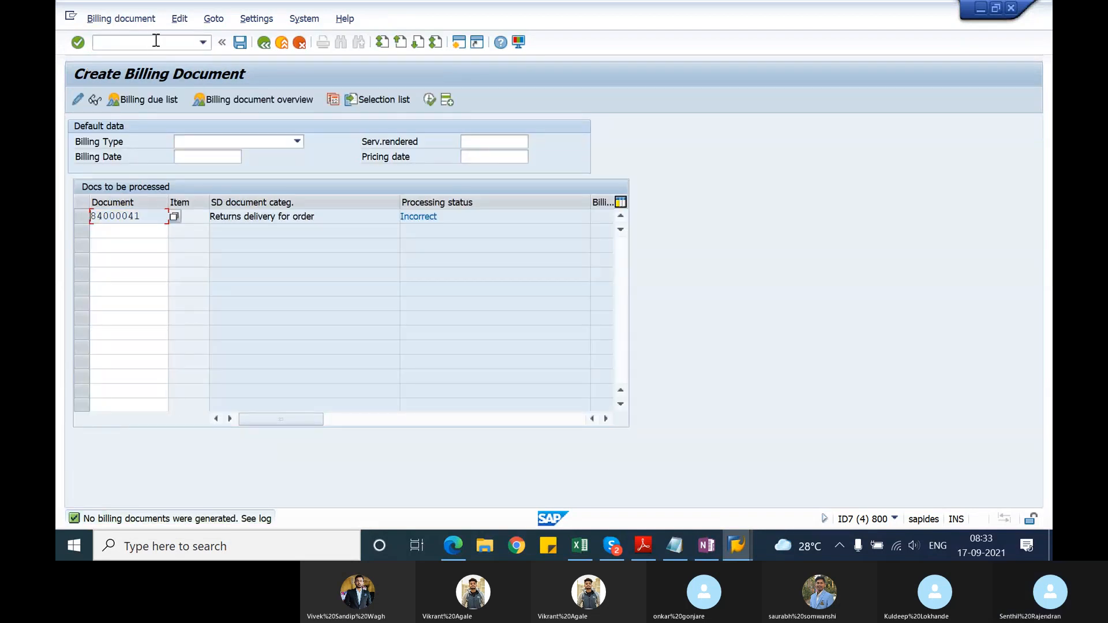
# Step: Review the billing error log for the returns delivery and return to the billing document entry
pyautogui.click(173, 24)
pyautogui.click(191, 74)
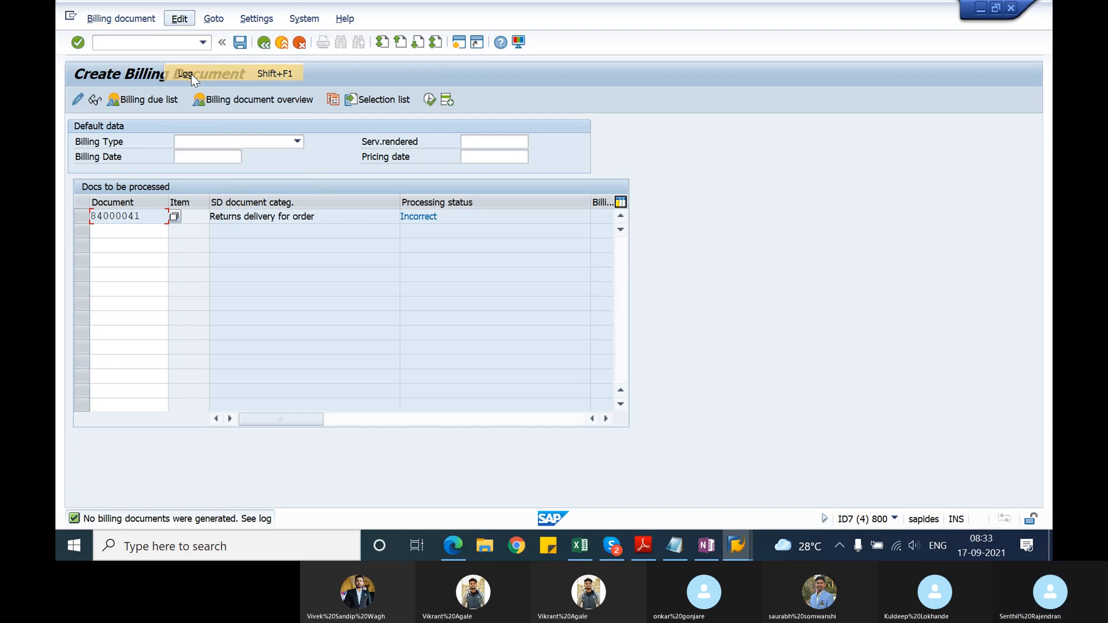
pyautogui.click(263, 42)
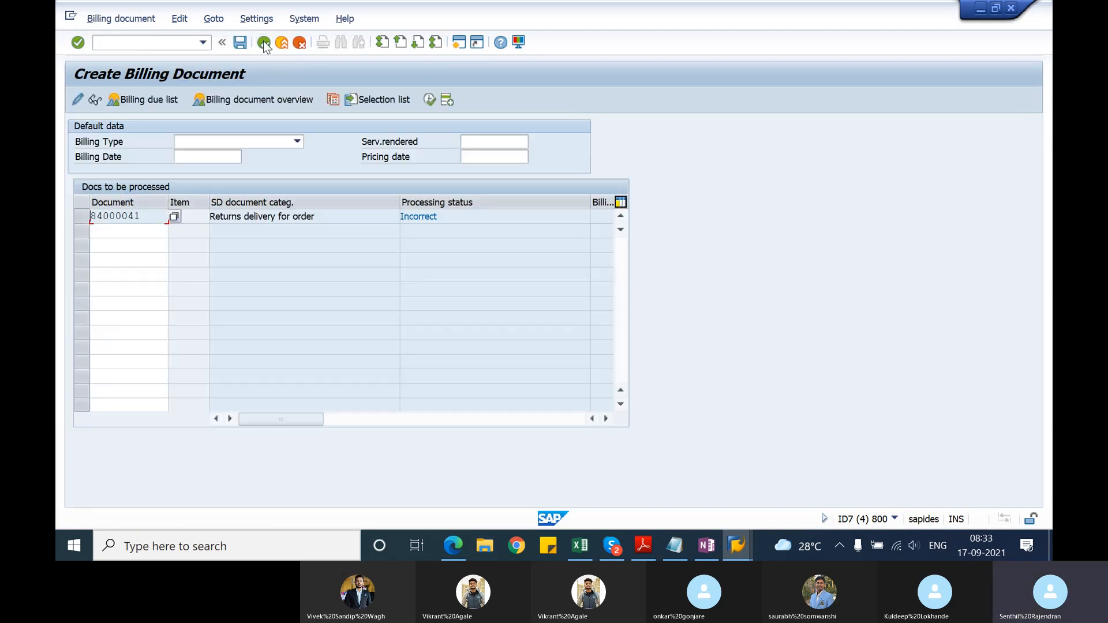
# Step: Exit the returns delivery's change mode in the other session and start the outbound delivery display transaction VL03N
pyautogui.hotkey('alt', 'Tab')
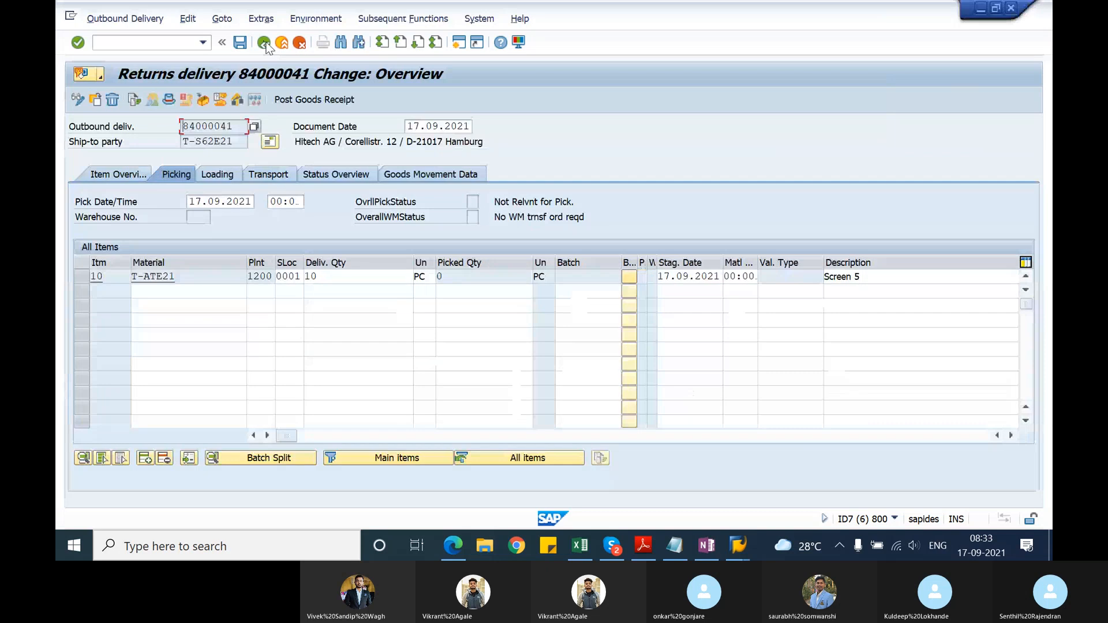
pyautogui.click(264, 41)
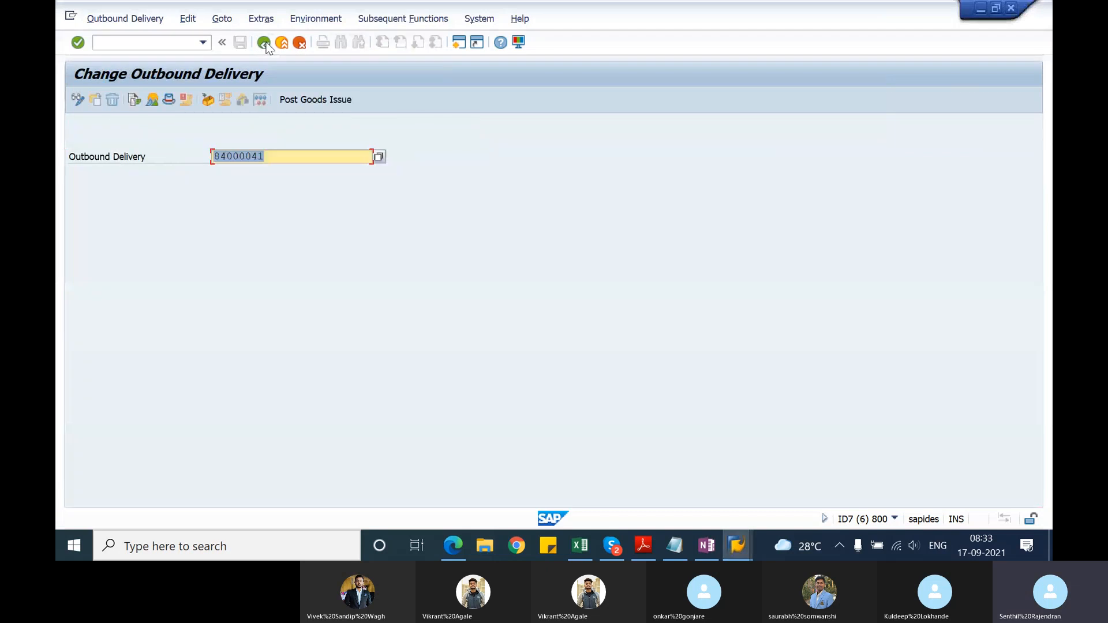
pyautogui.click(263, 42)
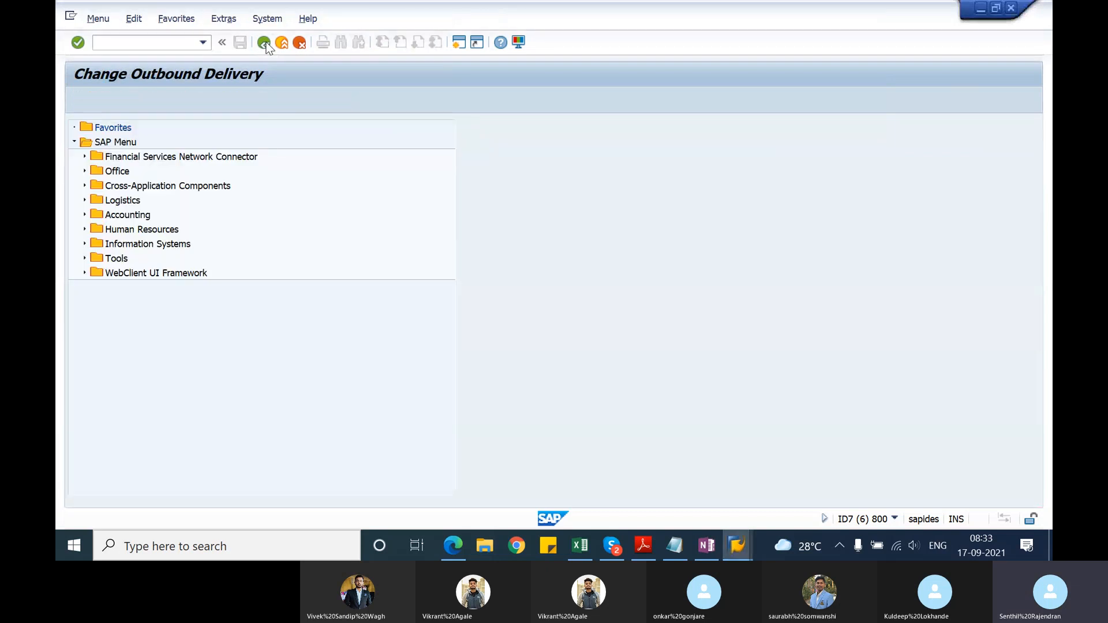
pyautogui.write('vl')
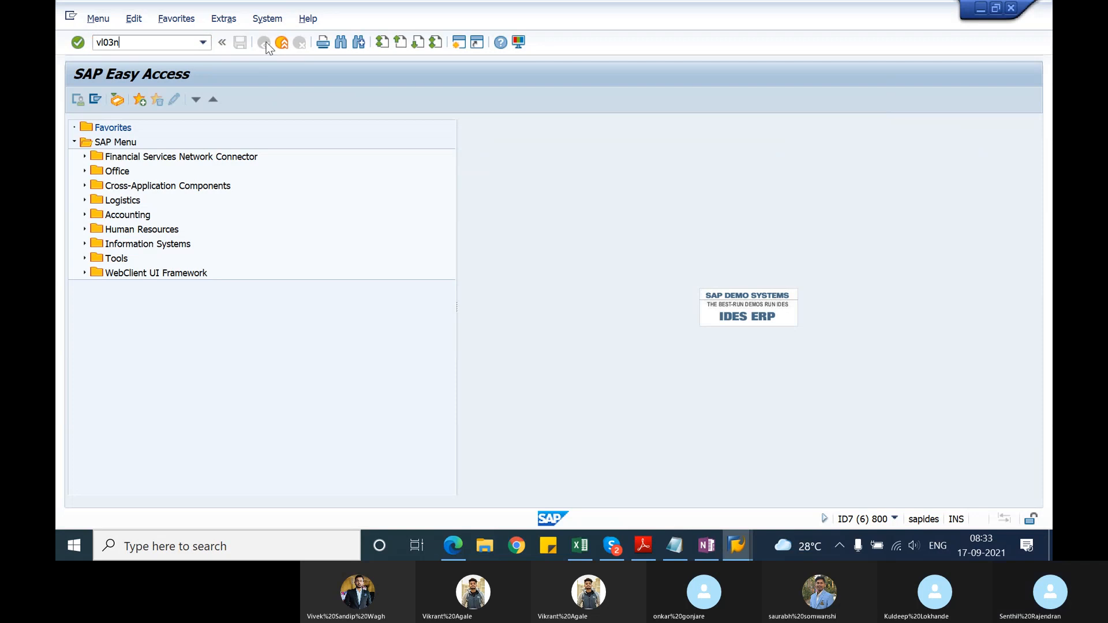
pyautogui.write('03n')
pyautogui.press('Return')
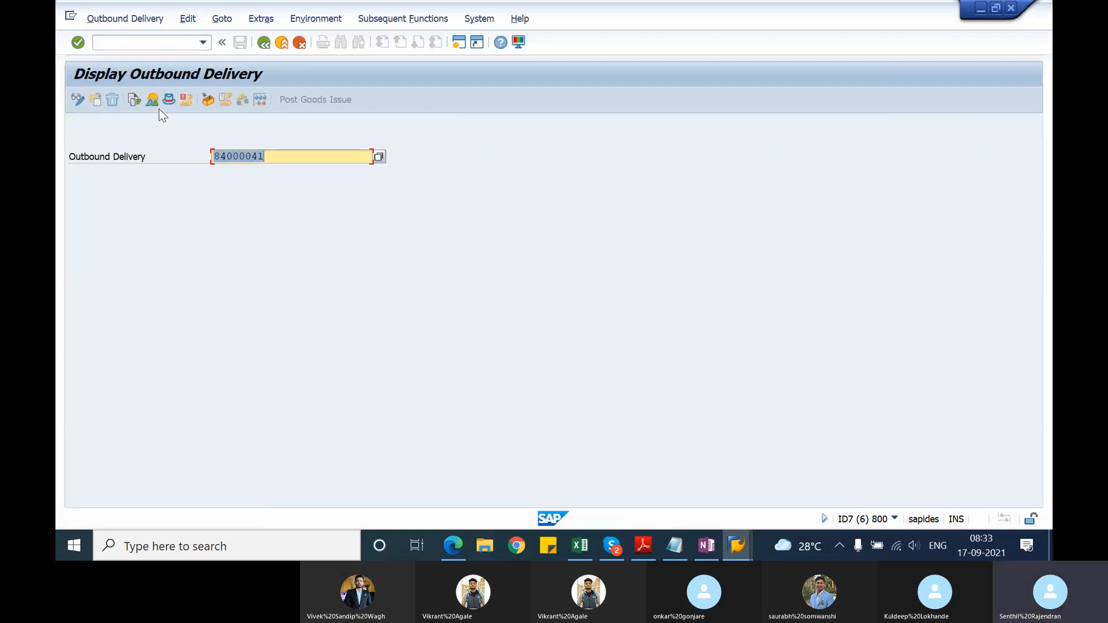
# Step: Display the returns order from the delivery's document flow, copy its document number, and exit back out of the delivery display
pyautogui.click(137, 102)
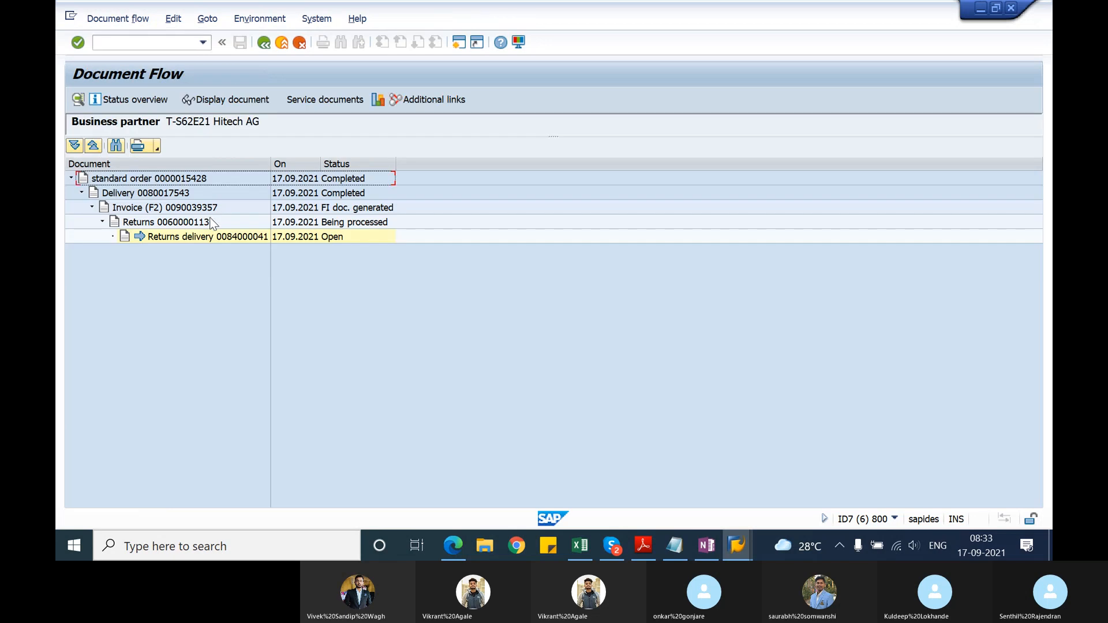
pyautogui.click(211, 223)
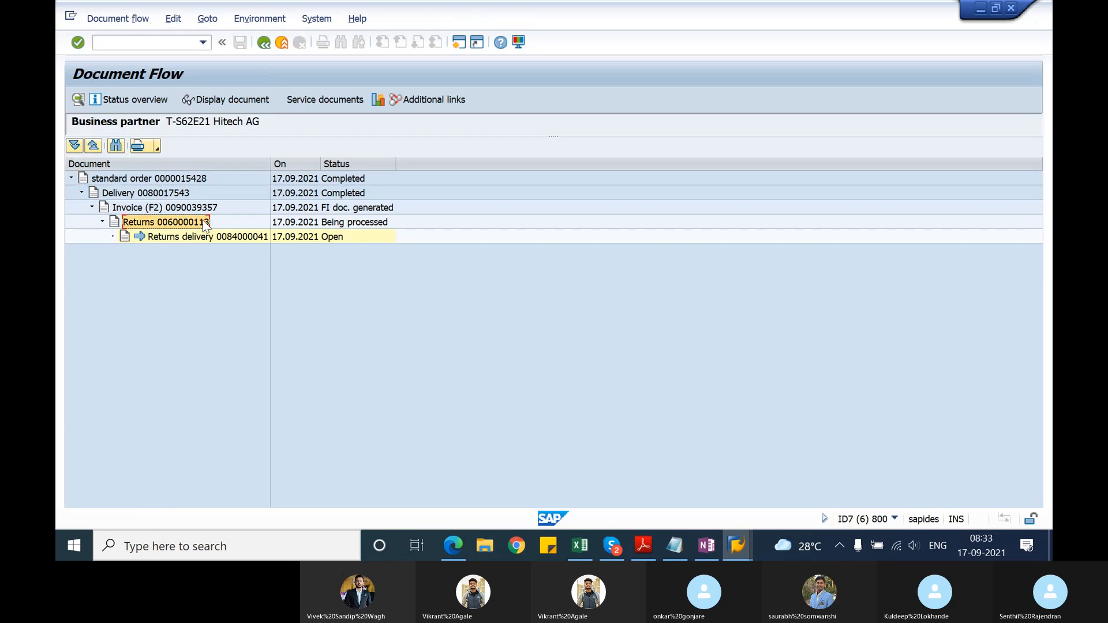
pyautogui.click(243, 99)
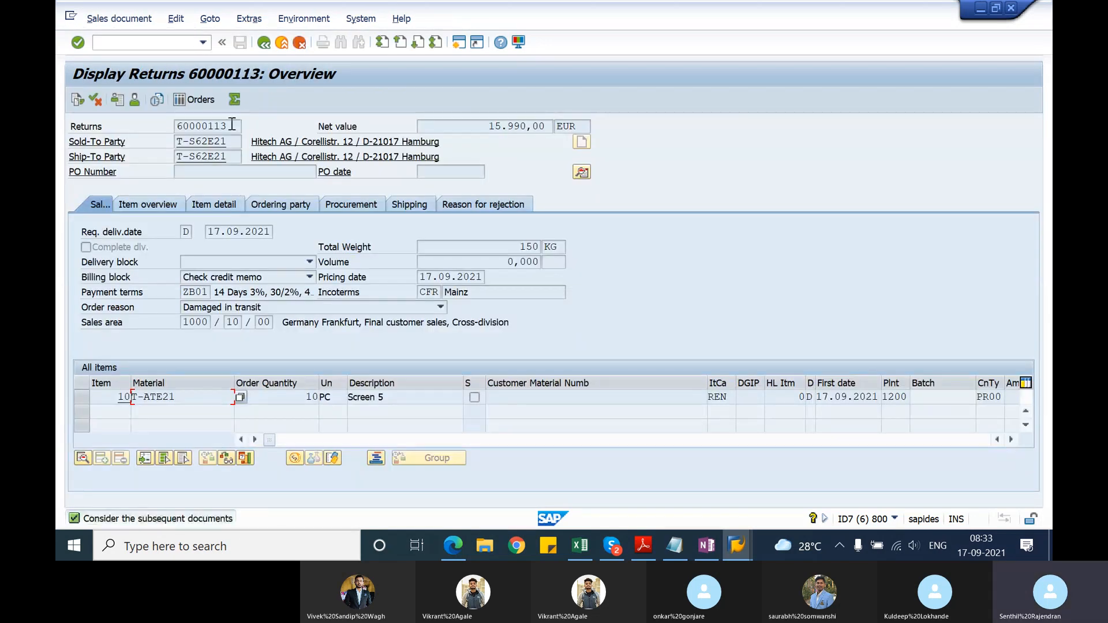
pyautogui.moveTo(230, 128); pyautogui.dragTo(174, 130)
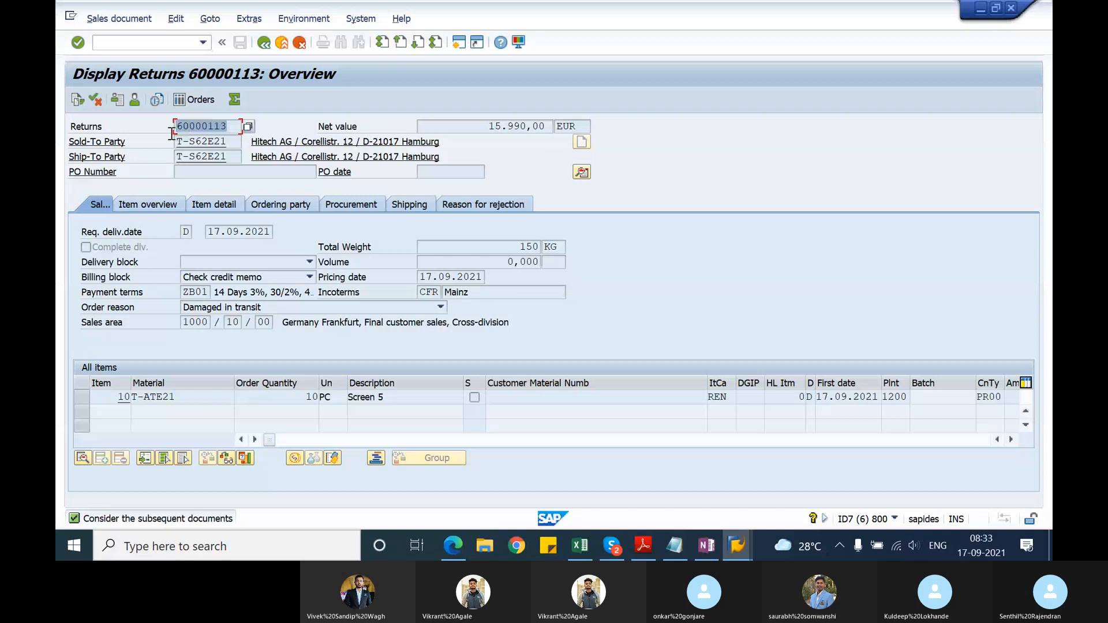
pyautogui.hotkey('ctrl', 'c')
pyautogui.click(263, 43)
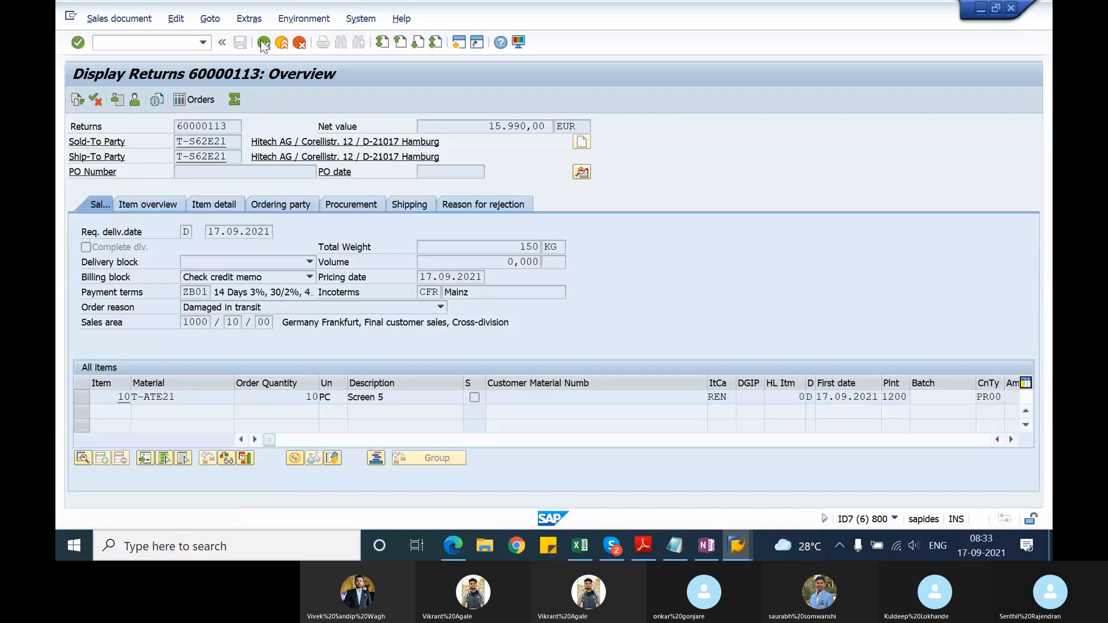
pyautogui.click(262, 43)
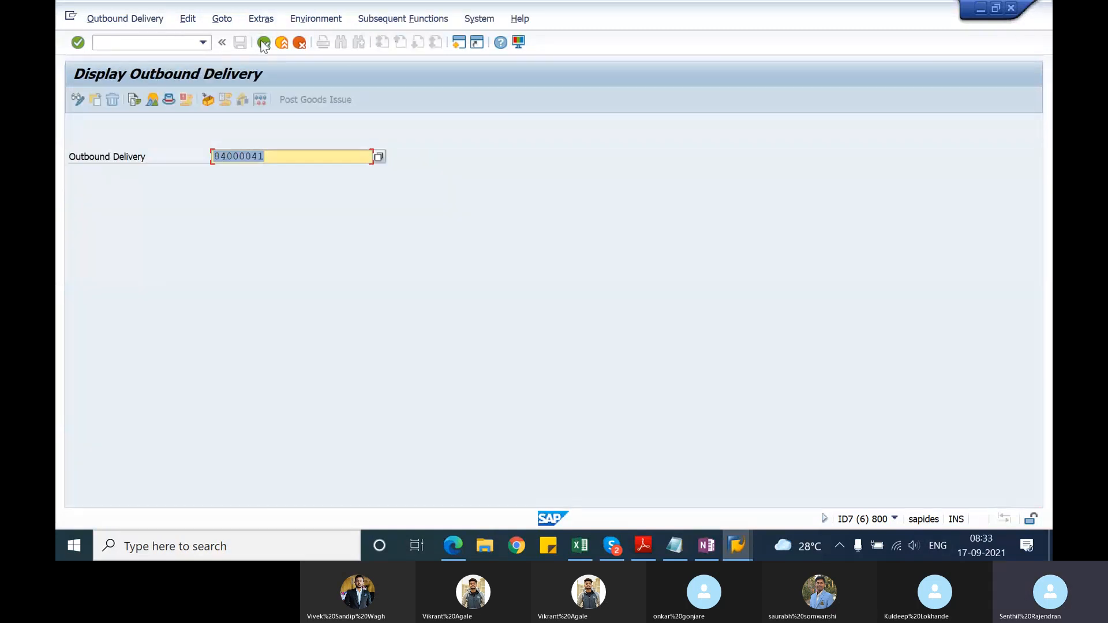
pyautogui.click(263, 42)
pyautogui.click(263, 44)
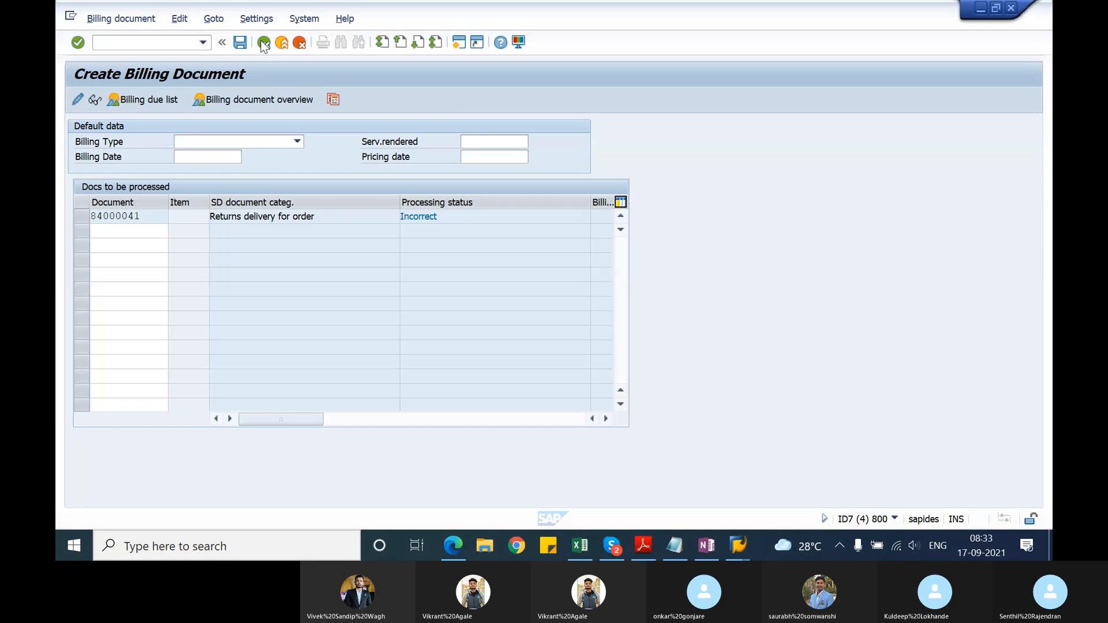
# Step: Restart VF01 in the billing session and try to create a billing document for the returns order
pyautogui.click(157, 45)
pyautogui.write('/nvf01')
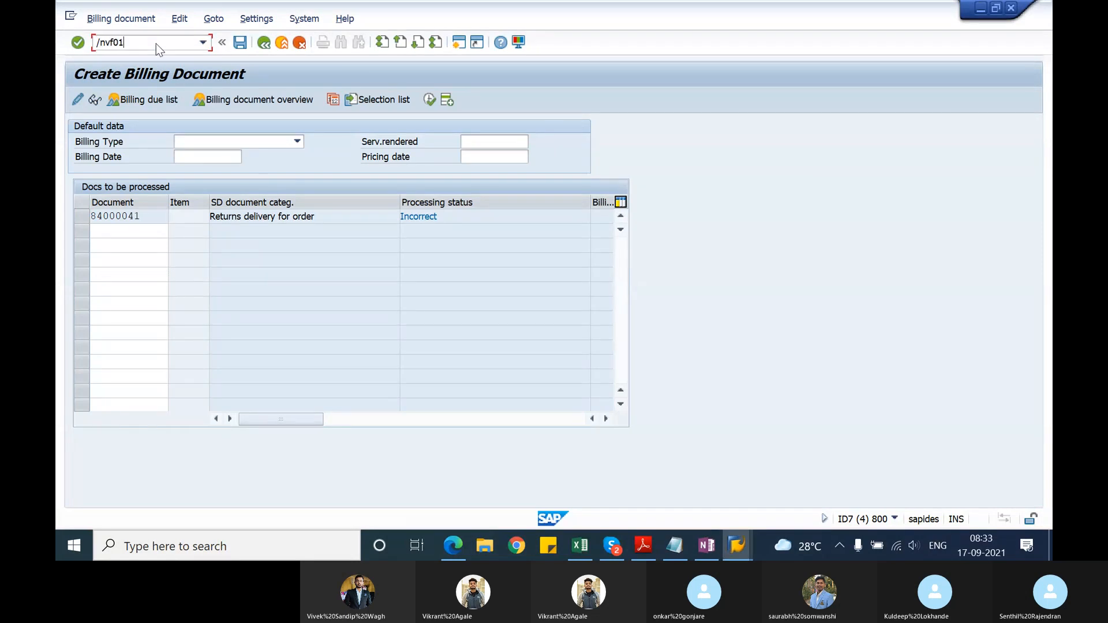
pyautogui.press('Return')
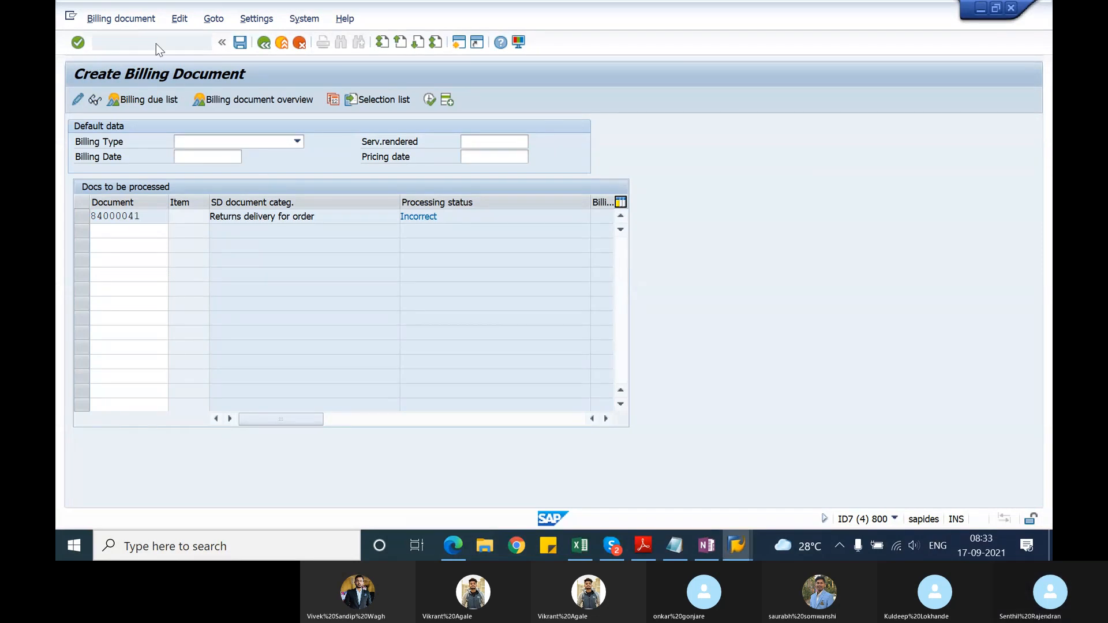
pyautogui.hotkey('ctrl', 's')
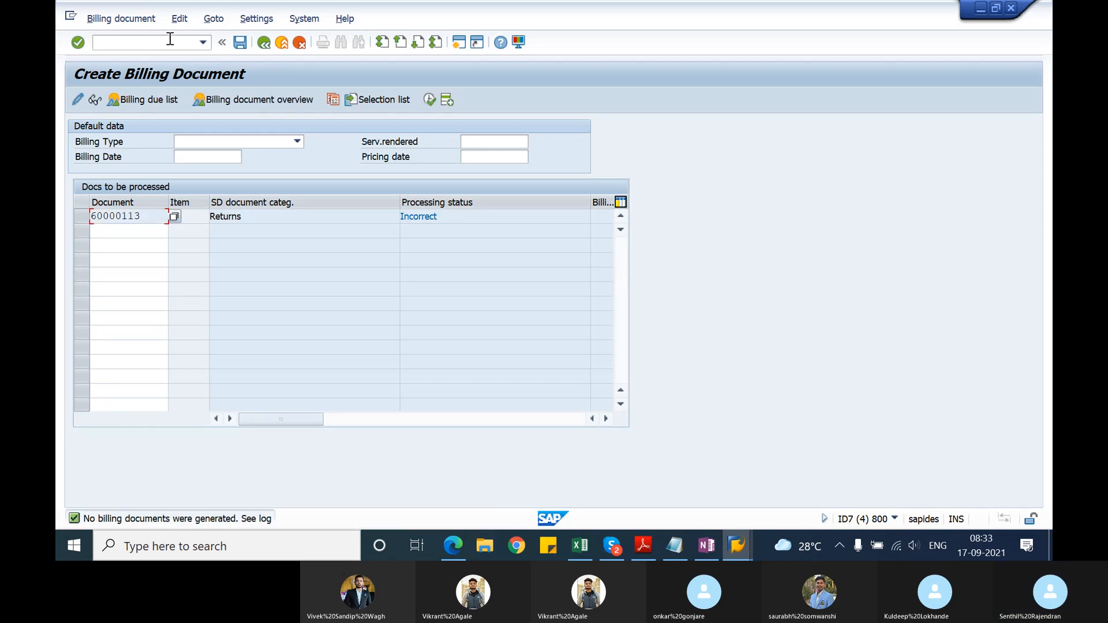
# Step: Review the log of the returns order's billing attempt and return to the billing document entry
pyautogui.click(179, 19)
pyautogui.click(195, 68)
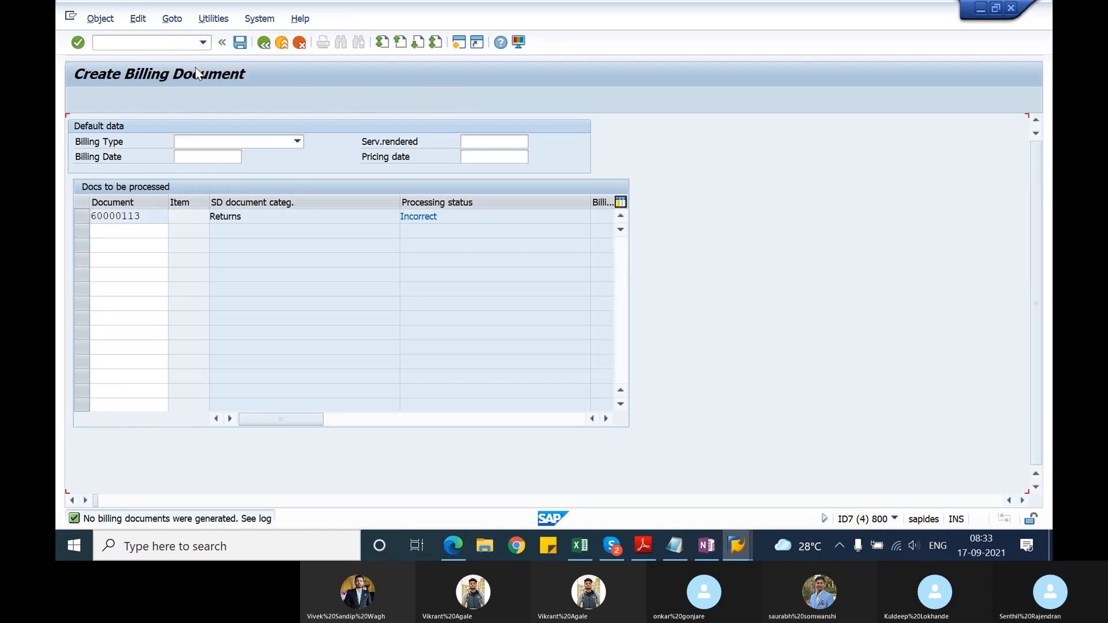
pyautogui.click(263, 44)
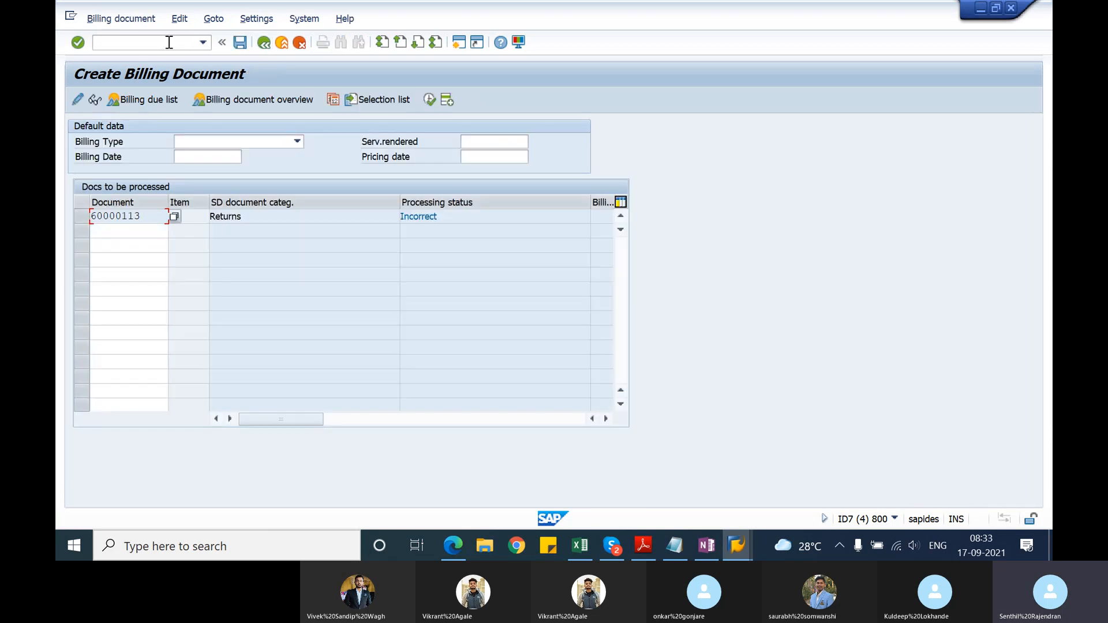
# Step: Switch to the session at the start menu and try to open the returns order for changing with transaction VA02
pyautogui.click(169, 43)
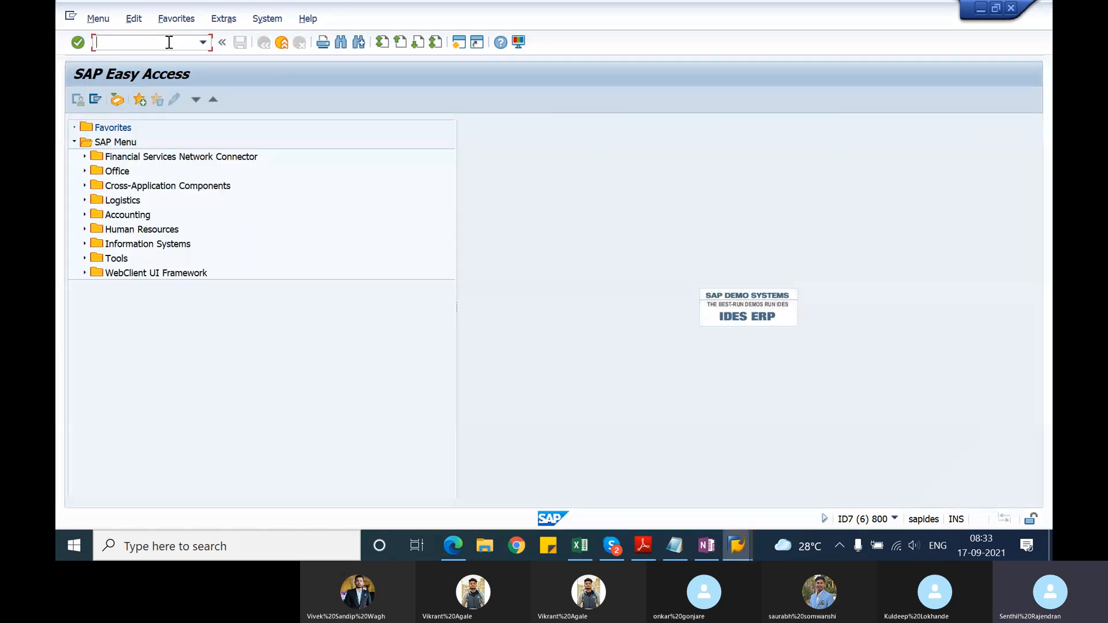
pyautogui.write('va02')
pyautogui.press('Return')
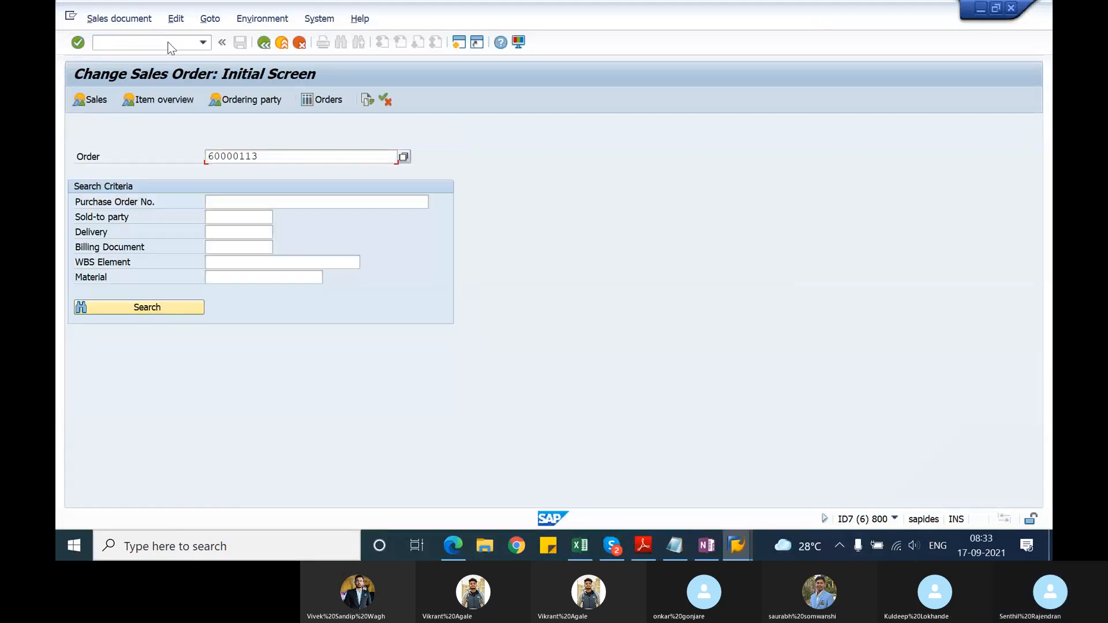
pyautogui.press('Return')
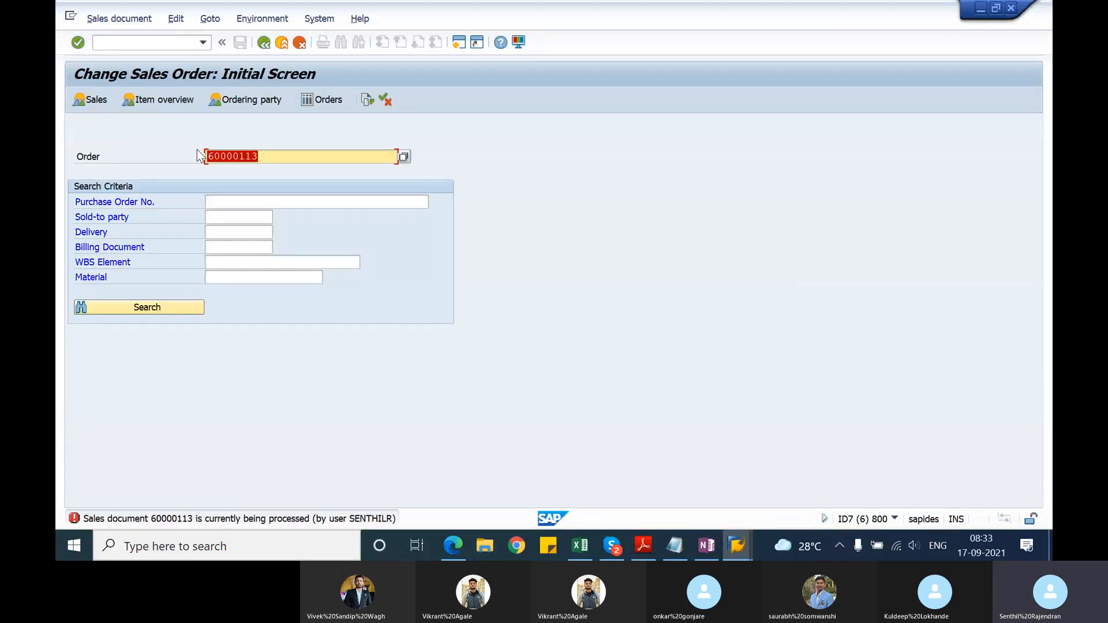
# Step: Exit billing document creation in the other session and open the returns order for changing in the VA02 session
pyautogui.hotkey('alt', 'Tab')
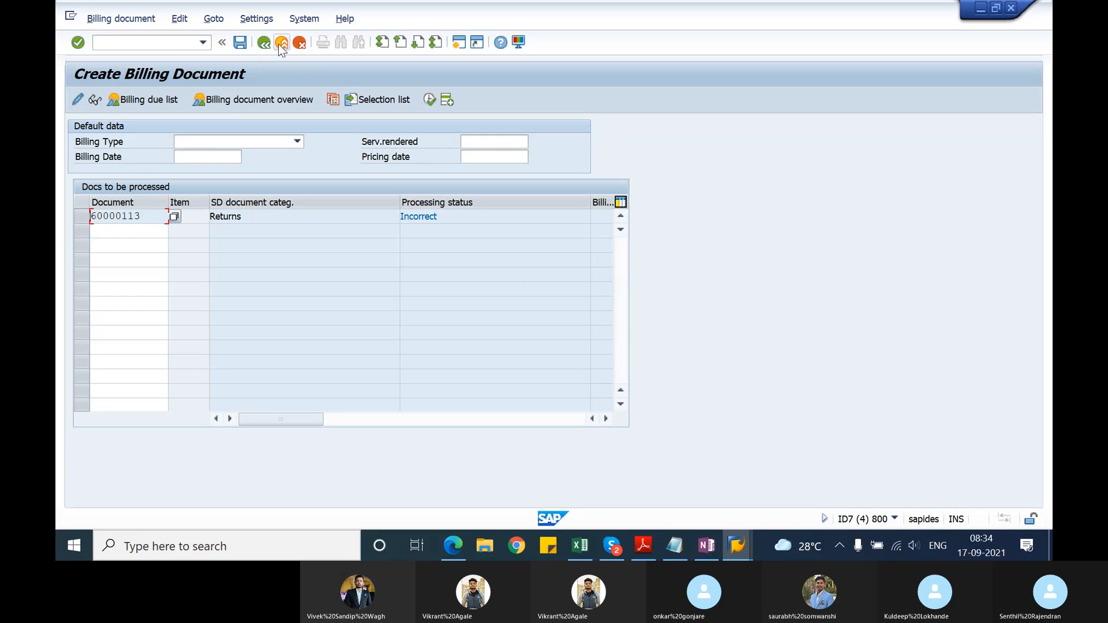
pyautogui.click(278, 44)
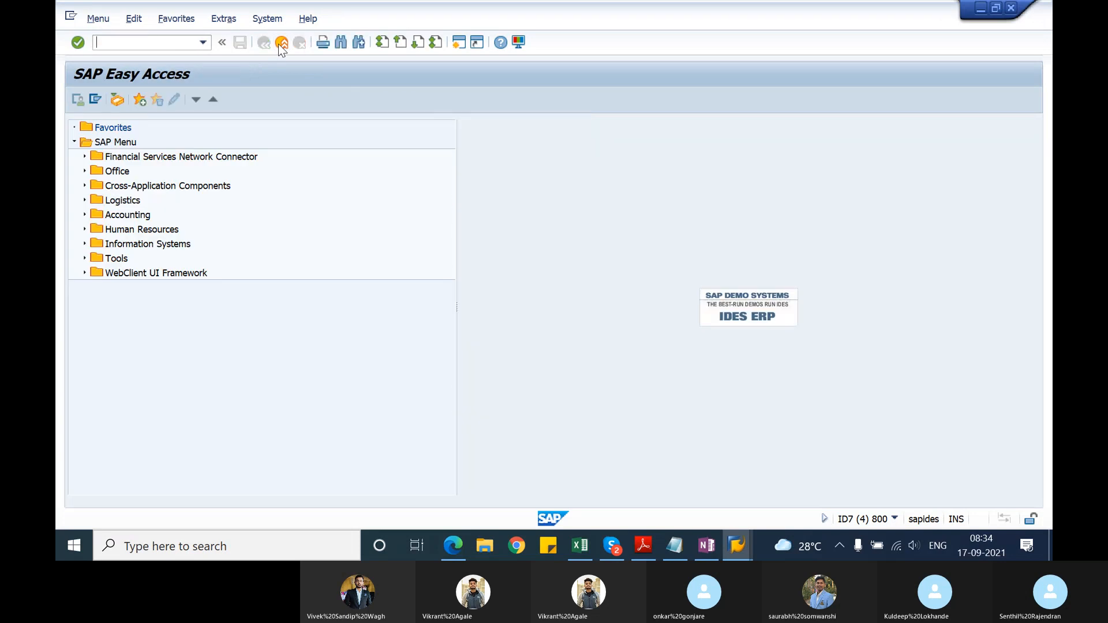
pyautogui.hotkey('alt', 'Tab')
pyautogui.press('Return')
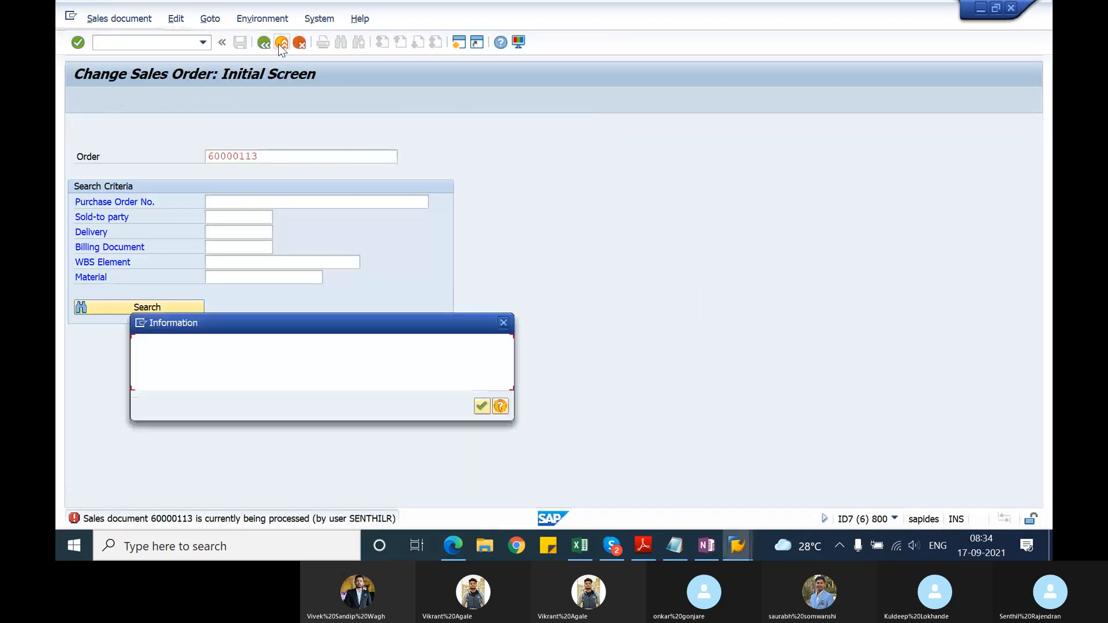
pyautogui.press('Return')
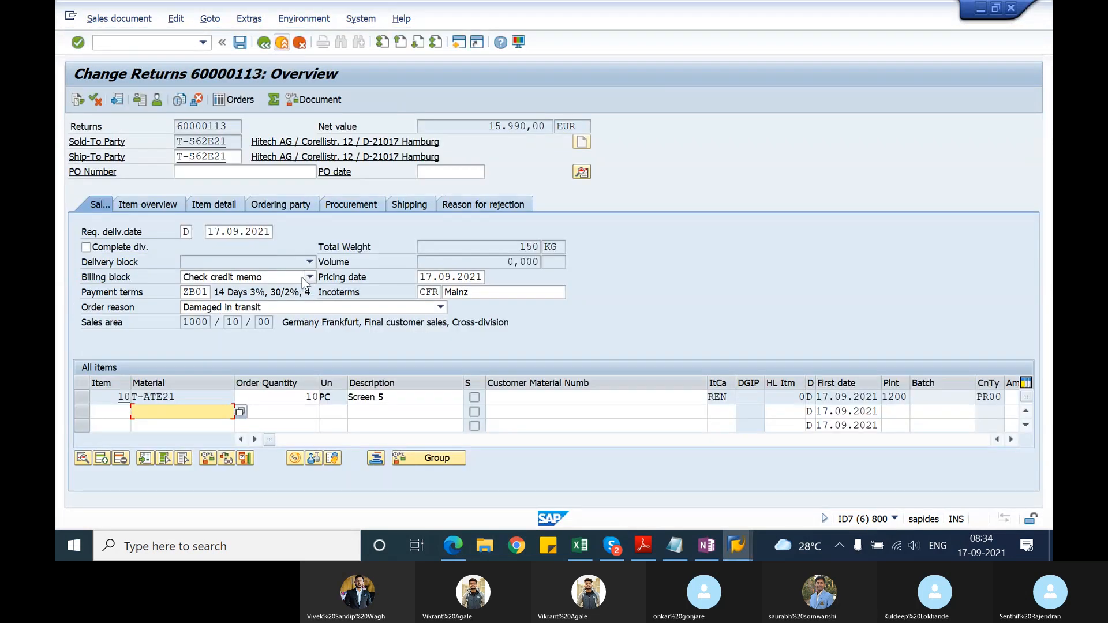
# Step: Clear the billing block on the returns order and save the order
pyautogui.click(306, 277)
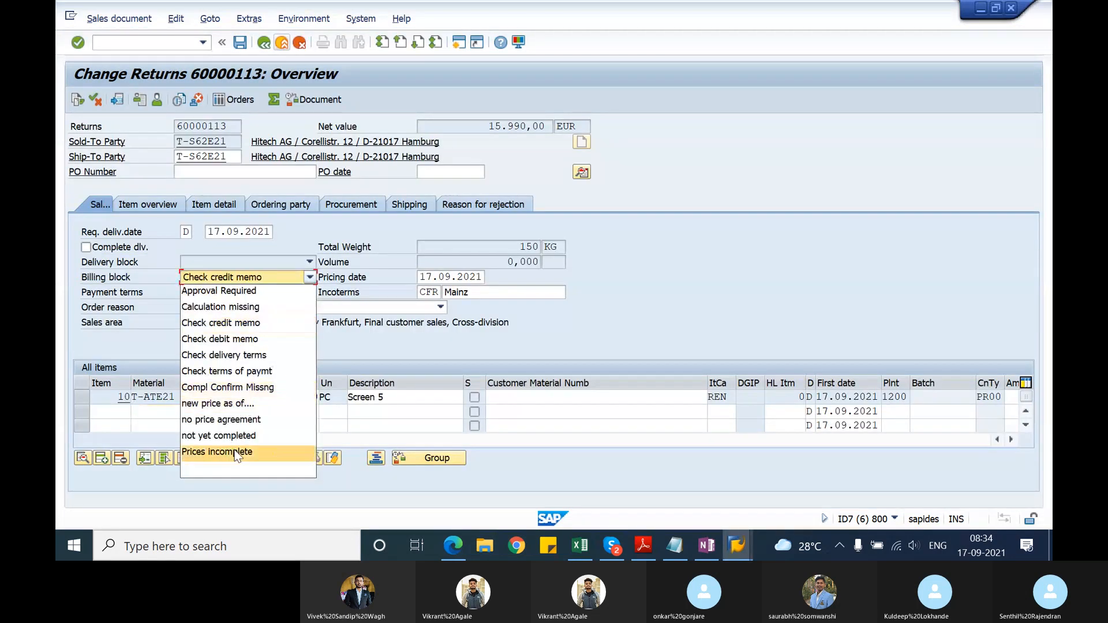
pyautogui.click(234, 466)
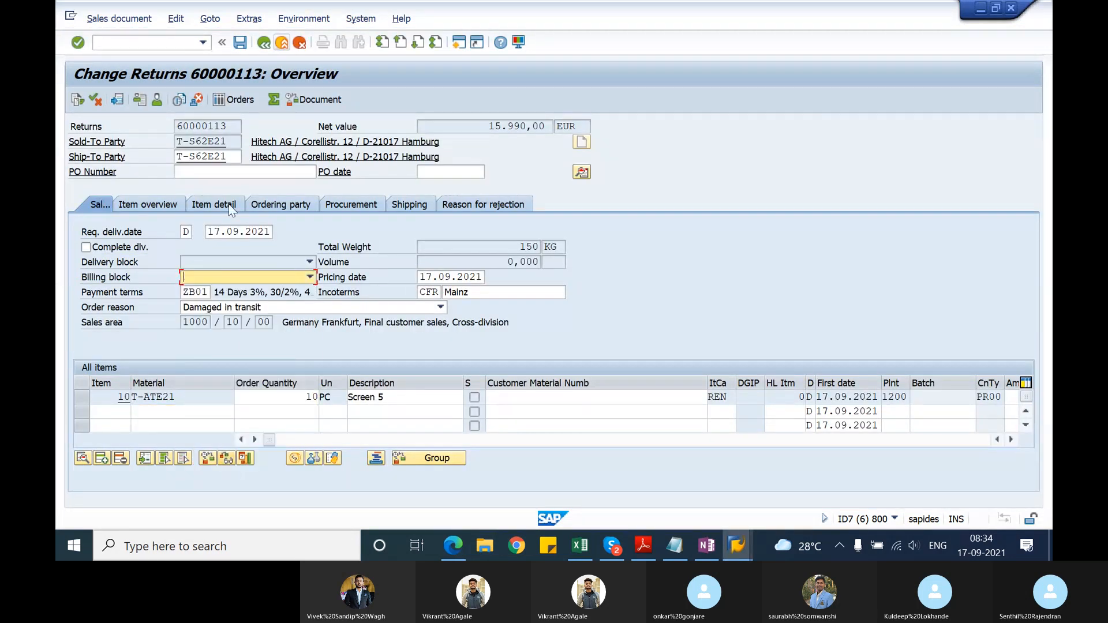
pyautogui.click(240, 43)
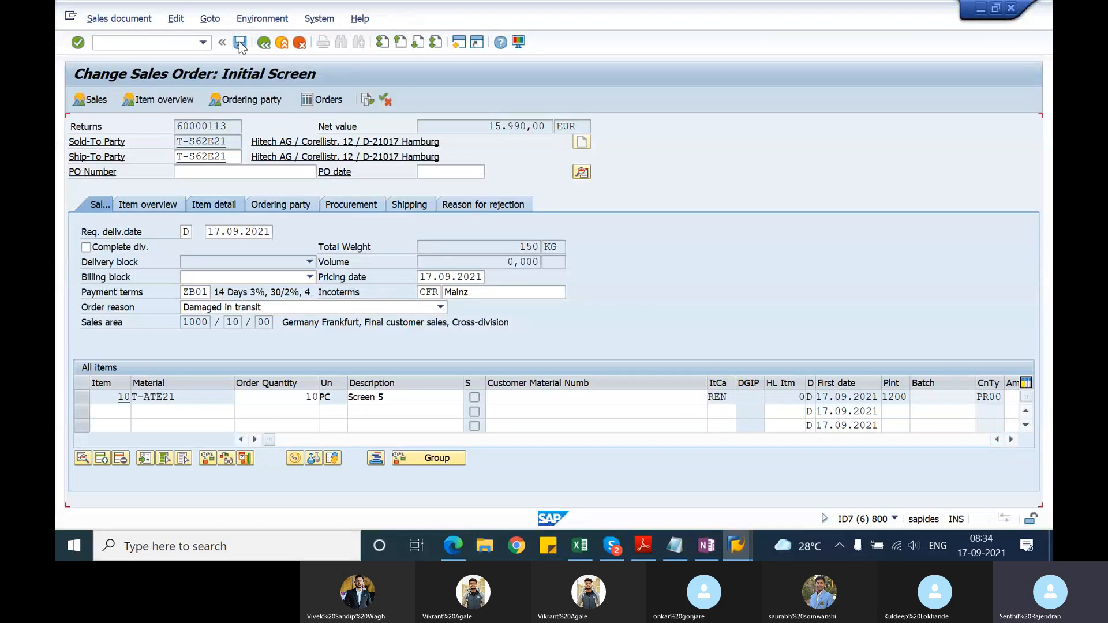
# Step: Start transaction VF01, create the credit for returns billing document from the returns order, and save it
pyautogui.click(170, 42)
pyautogui.write('/b')
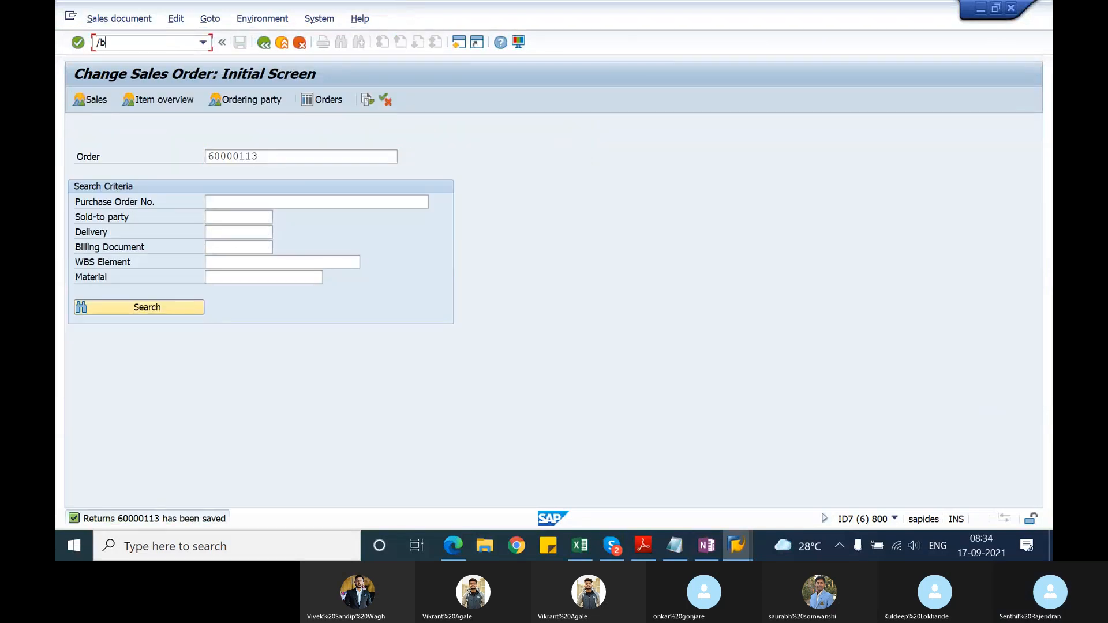
pyautogui.press('BackSpace')
pyautogui.write('nvf01')
pyautogui.press('Return')
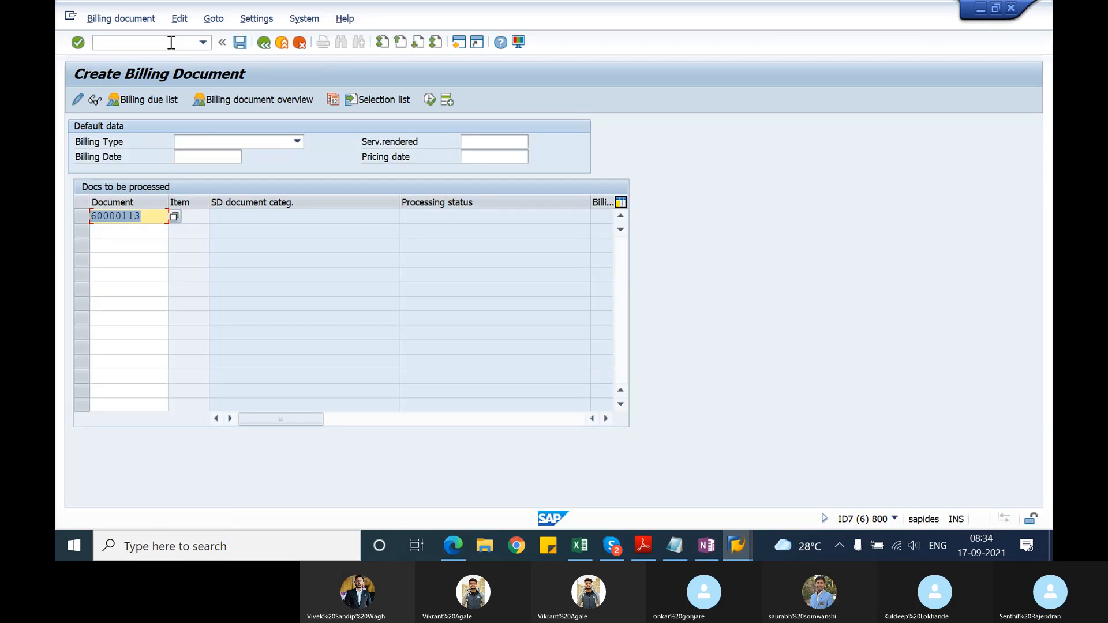
pyautogui.press('Return')
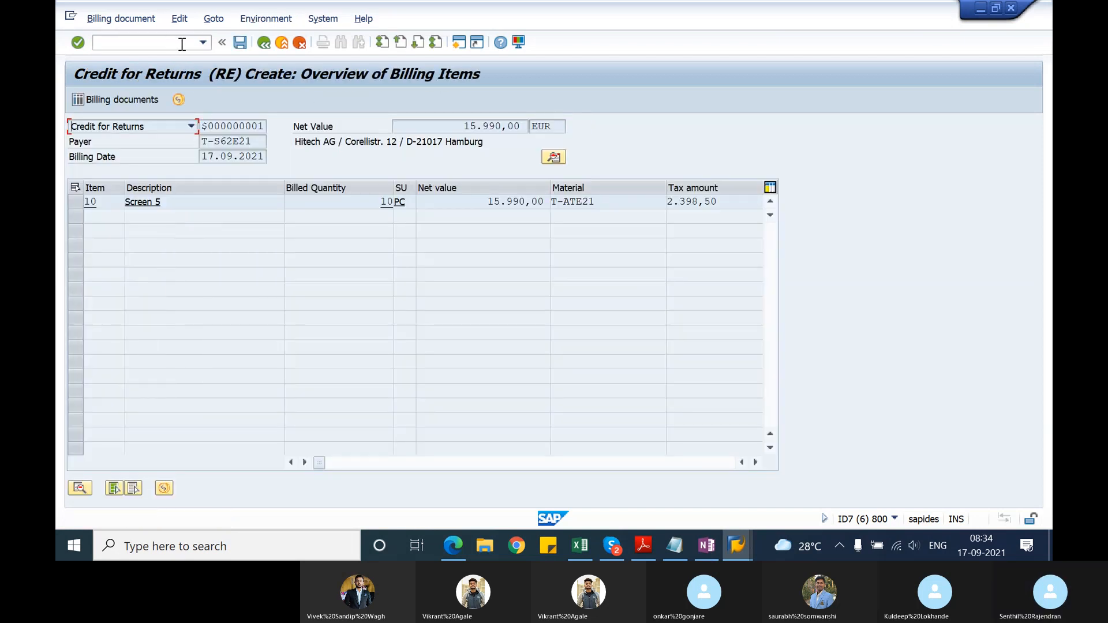
pyautogui.click(239, 44)
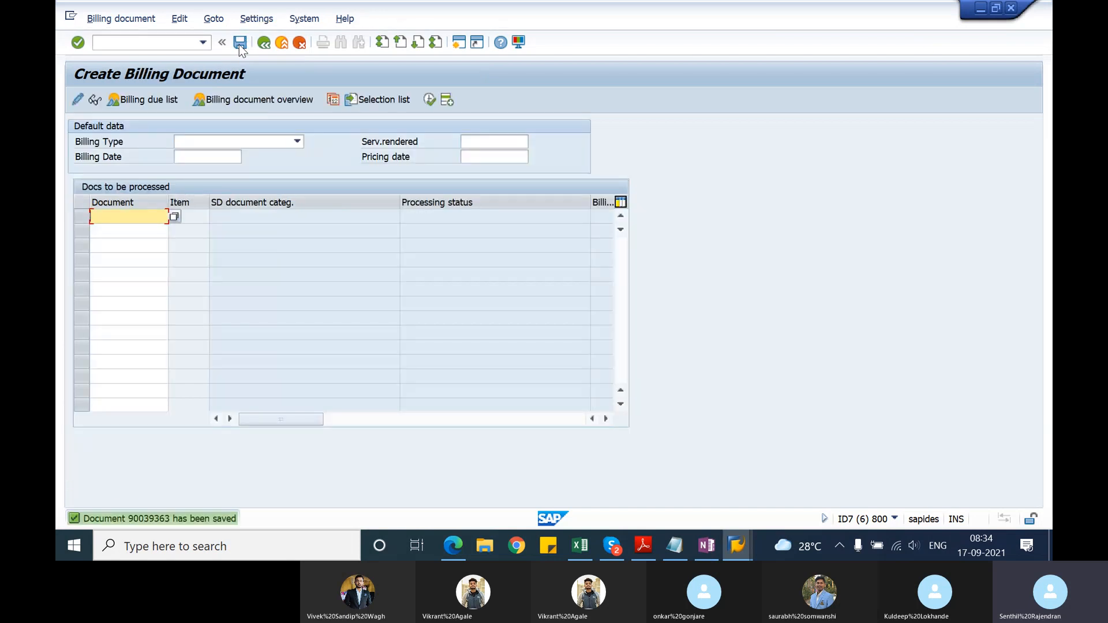
# Step: Open the change screen for the saved billing document and record its number in the Notepad notes as "credit memo -" below the returns order
pyautogui.click(91, 21)
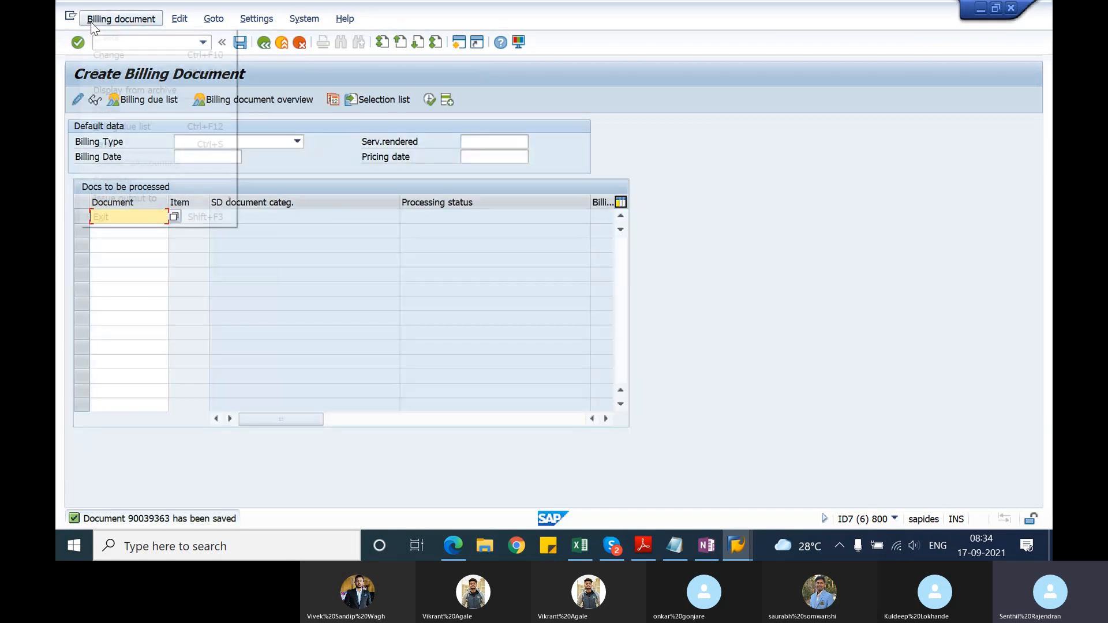
pyautogui.click(108, 55)
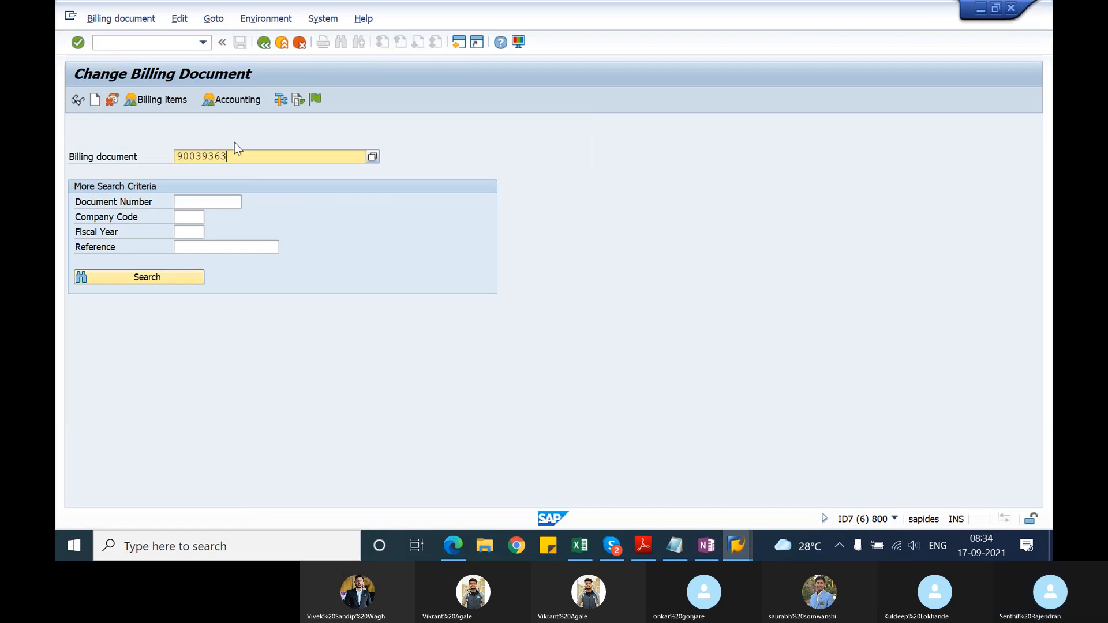
pyautogui.hotkey('alt', 'Tab')
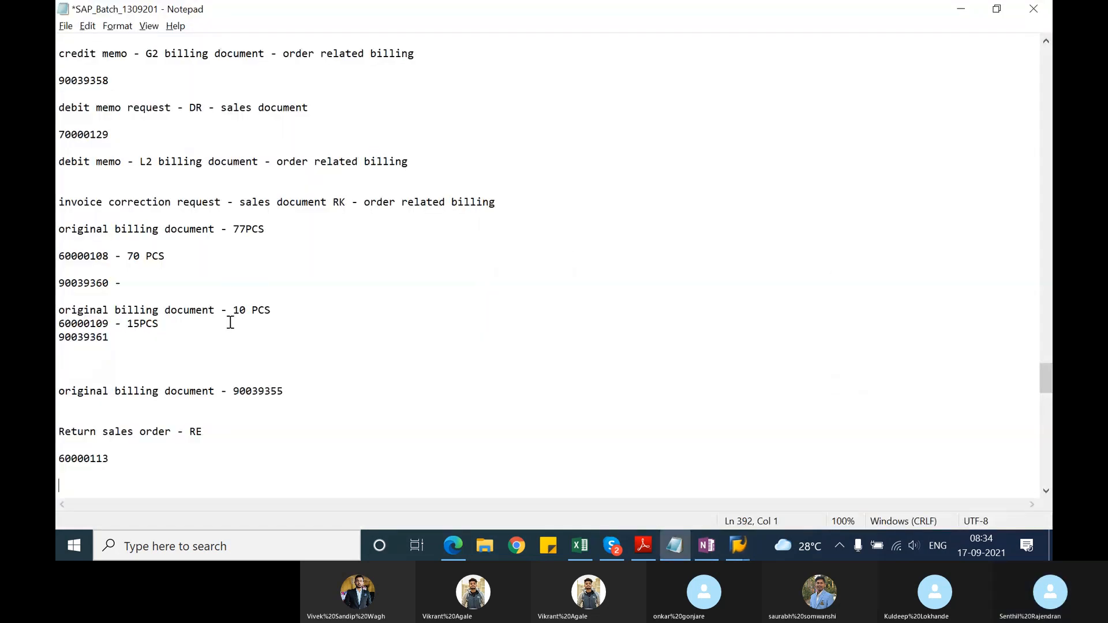
pyautogui.write('credit memo -')
pyautogui.write('90039363')
pyautogui.press('Return')
pyautogui.press('Return')
pyautogui.press('Tab')
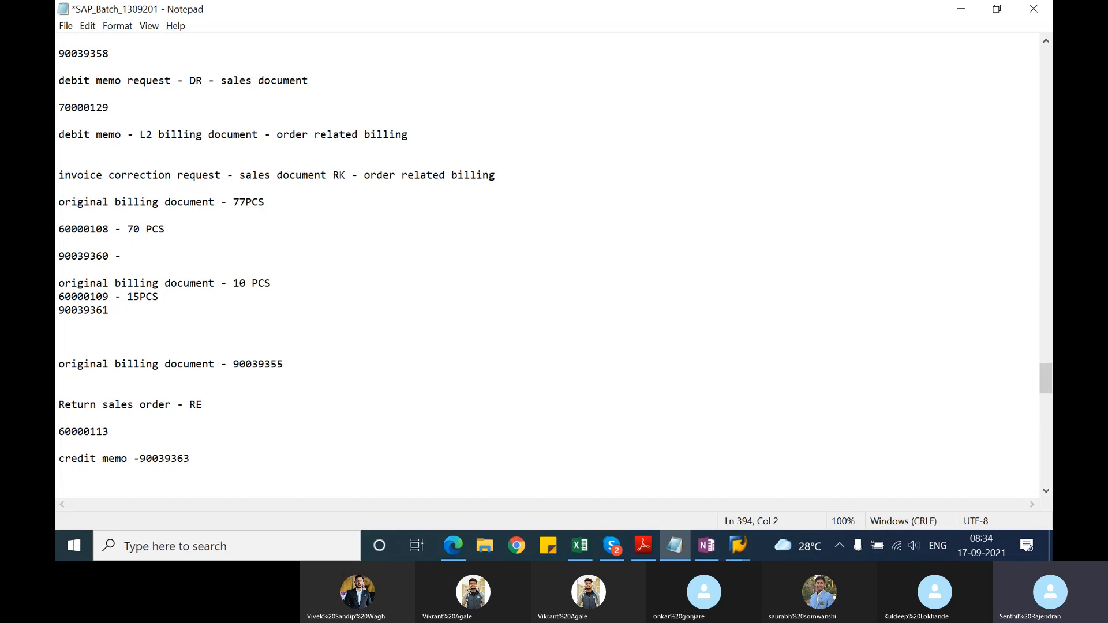
# Step: Switch to the SAP session at the start menu, open the returns delivery with VL02N, and post its goods receipt
pyautogui.hotkey('alt', 'Tab')
pyautogui.hotkey('alt', 'Tab')
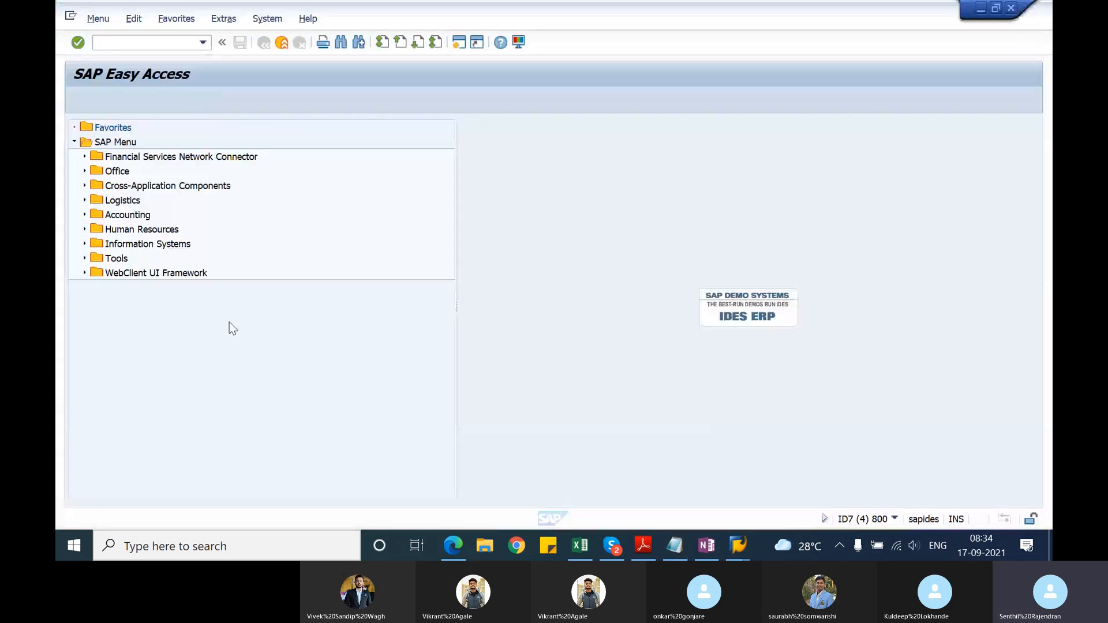
pyautogui.write('vl02n')
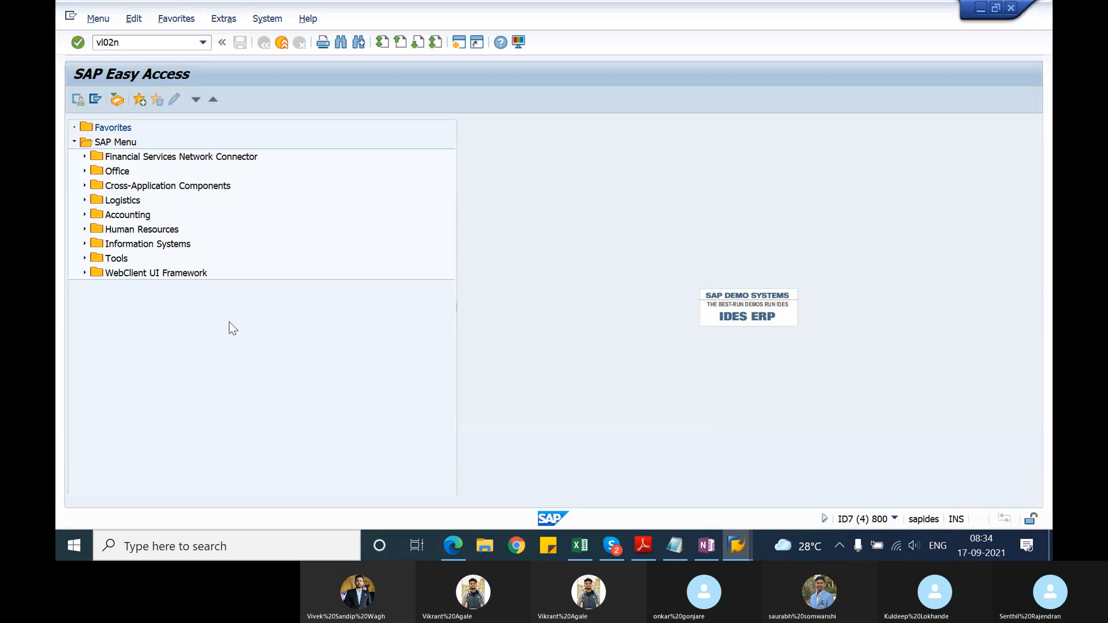
pyautogui.press('Return')
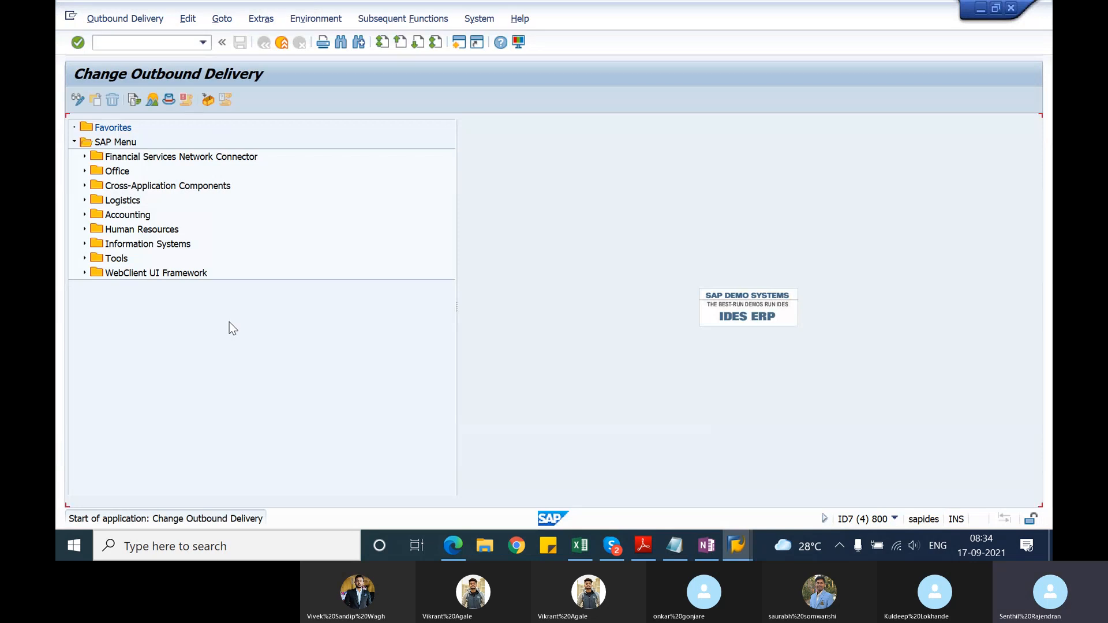
pyautogui.press('Return')
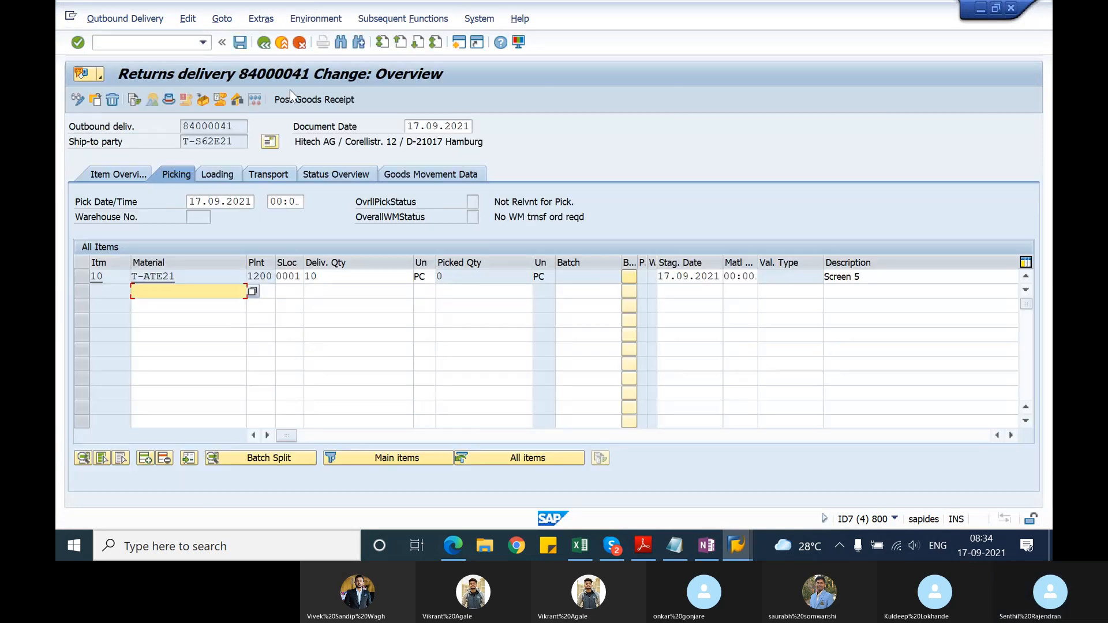
pyautogui.click(290, 98)
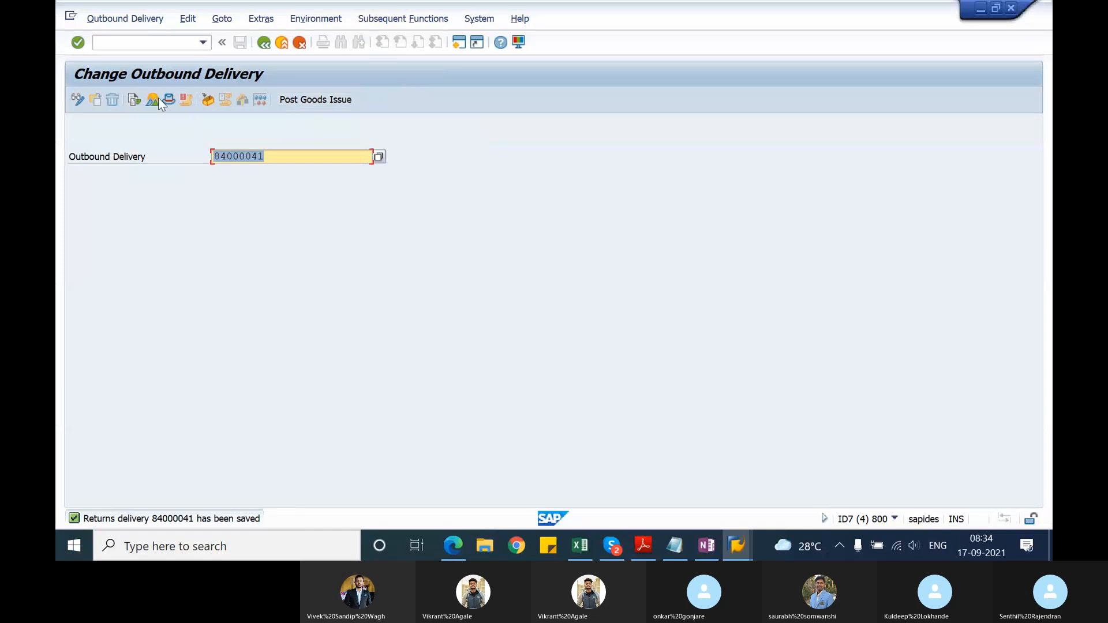
# Step: Check the goods movement document in the returns delivery's document flow and return to the delivery change screen
pyautogui.click(136, 102)
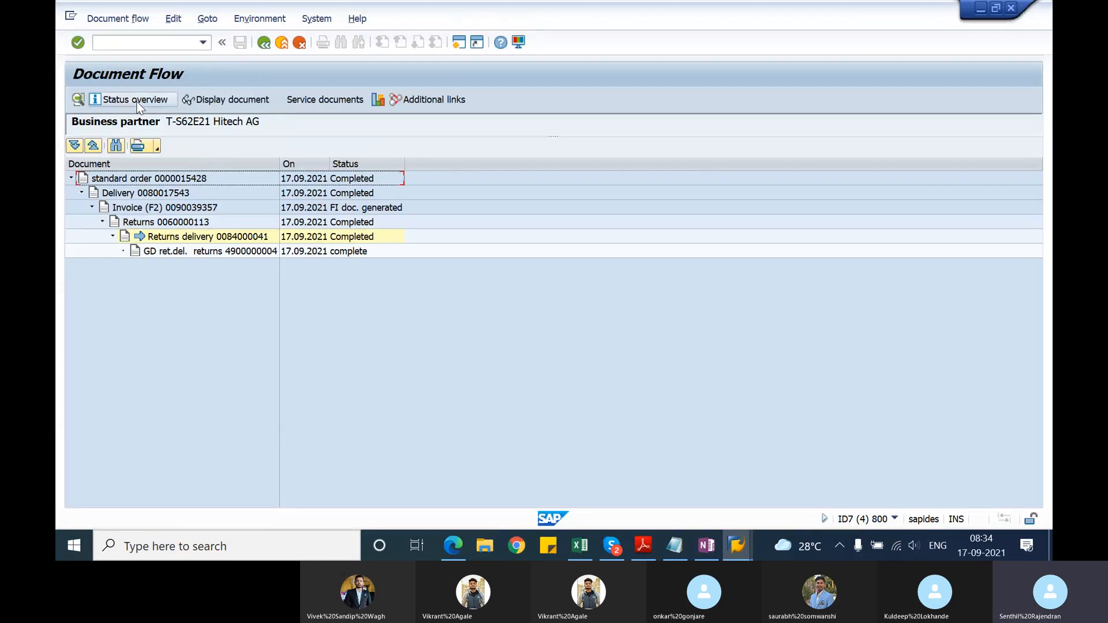
pyautogui.click(217, 253)
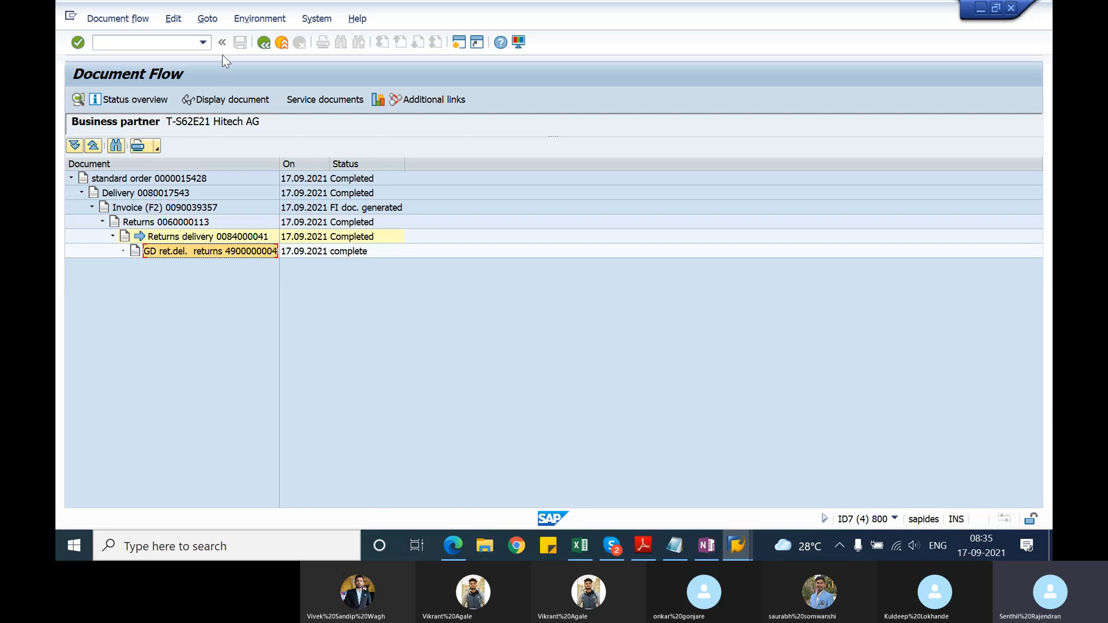
pyautogui.click(263, 42)
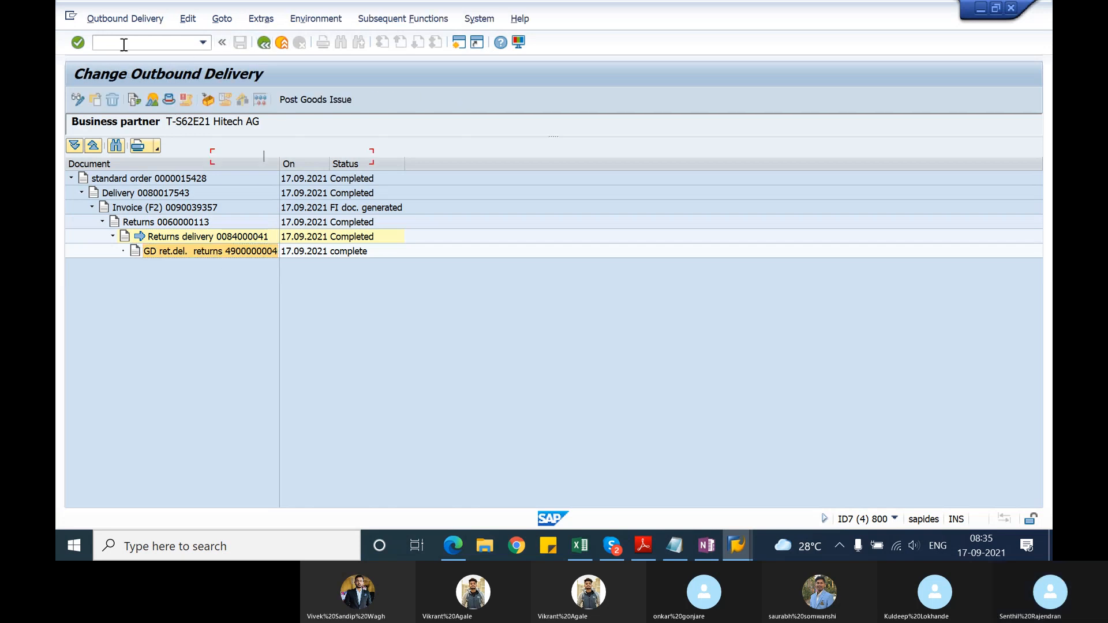
# Step: Start transaction VA03 and examine the returns order's document flow, selecting the credit for returns document
pyautogui.write('/nvf0')
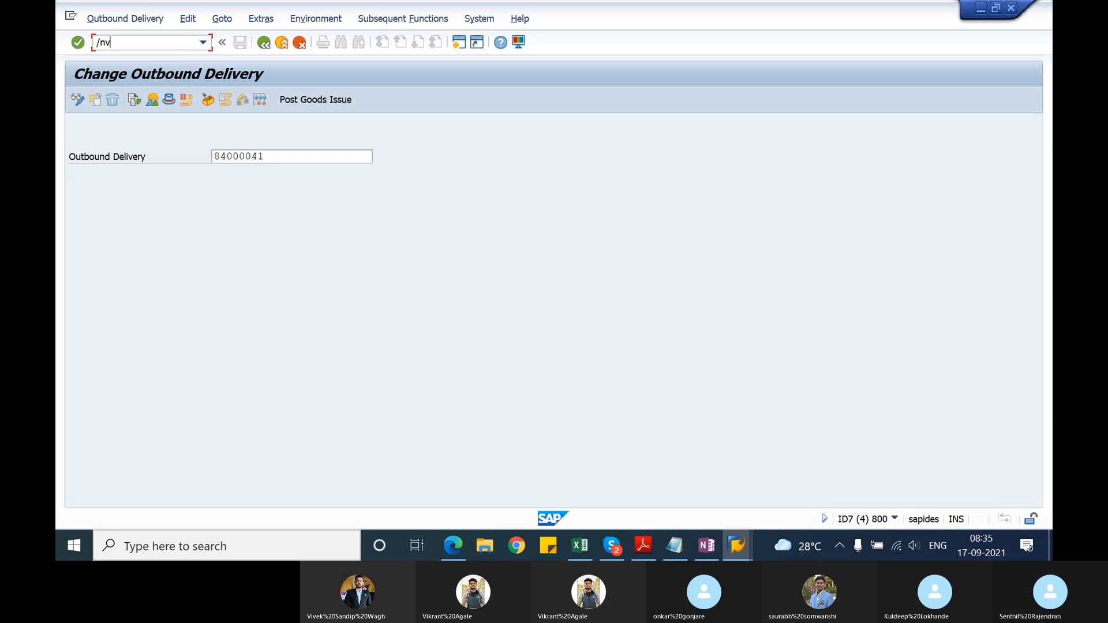
pyautogui.press('BackSpace')
pyautogui.press('BackSpace')
pyautogui.write('a02')
pyautogui.press('Return')
pyautogui.write('/nva03')
pyautogui.press('Return')
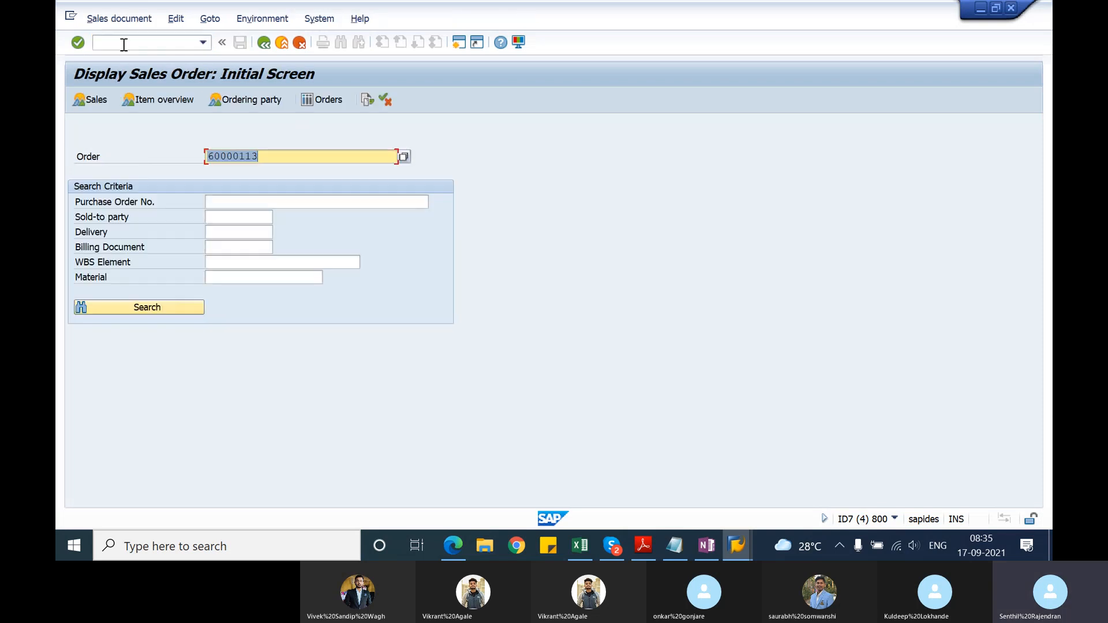
pyautogui.click(366, 101)
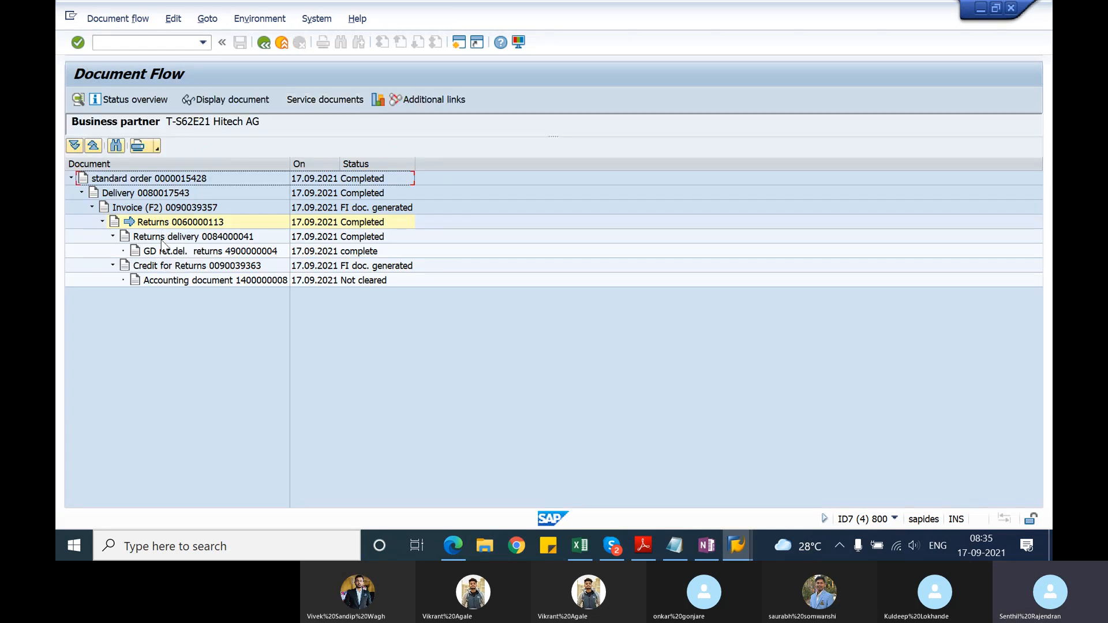
pyautogui.click(154, 269)
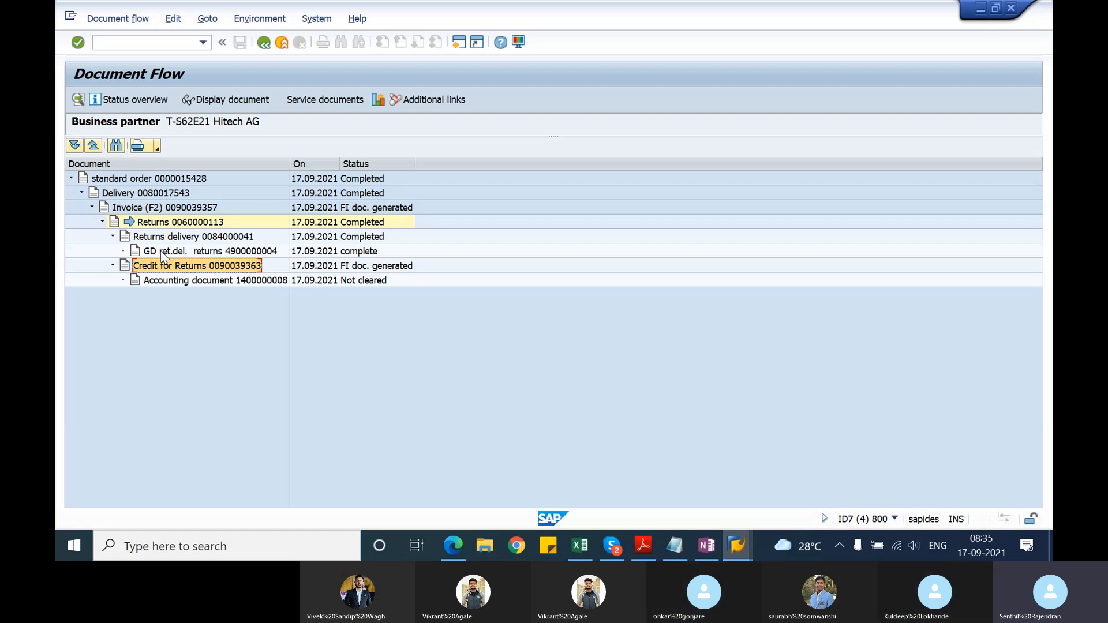
# Step: Switch to Microsoft Edge and review the exercise list of the SAP_LA_TSCM60_1_EN_15_EX.pdf document from its beginning through Unit 9
pyautogui.click(466, 535)
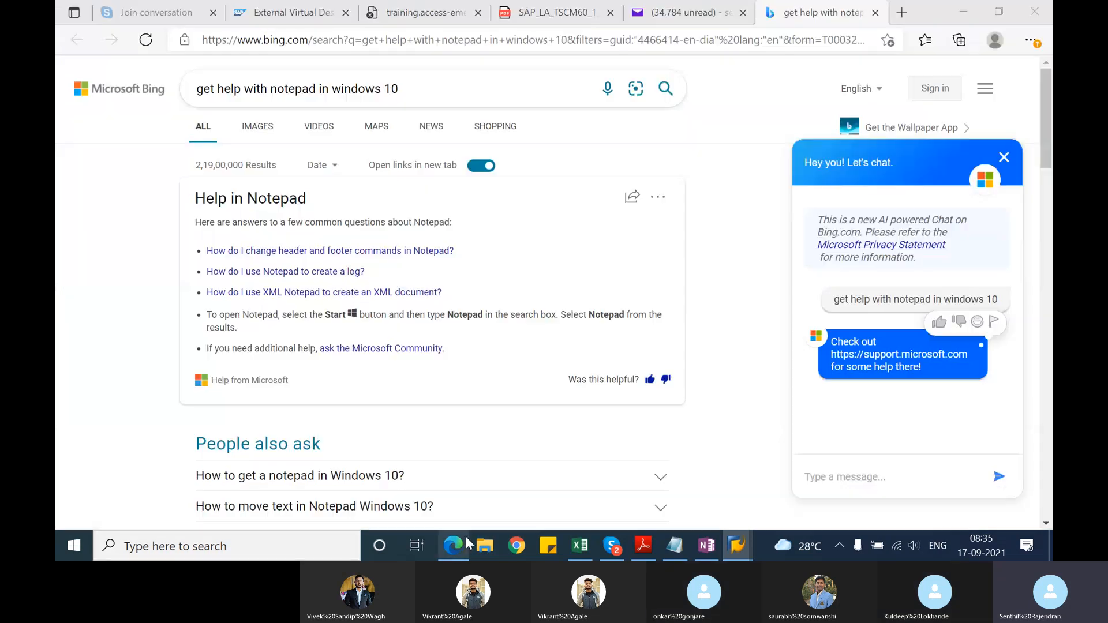
pyautogui.click(537, 14)
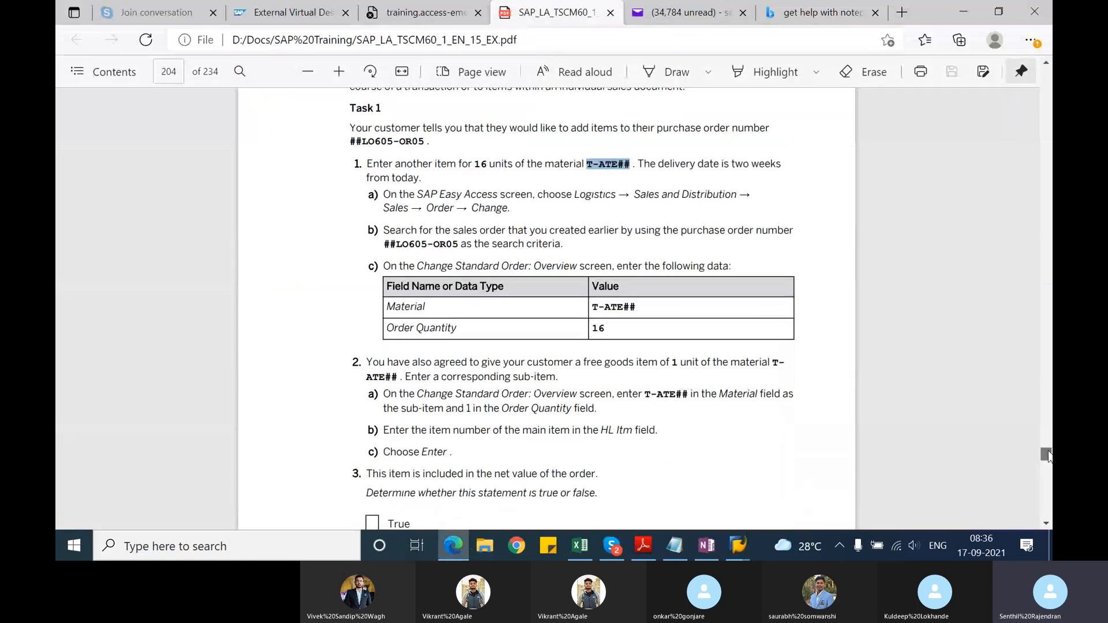
pyautogui.moveTo(1047, 455); pyautogui.dragTo(1048, 77)
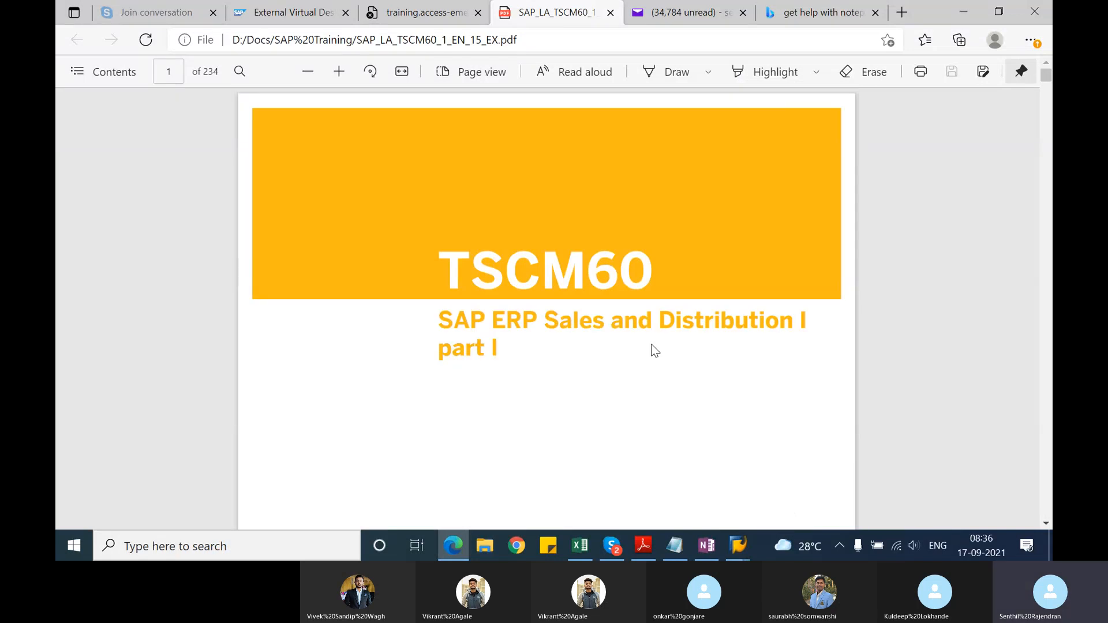
pyautogui.scroll(-20, 654, 350)
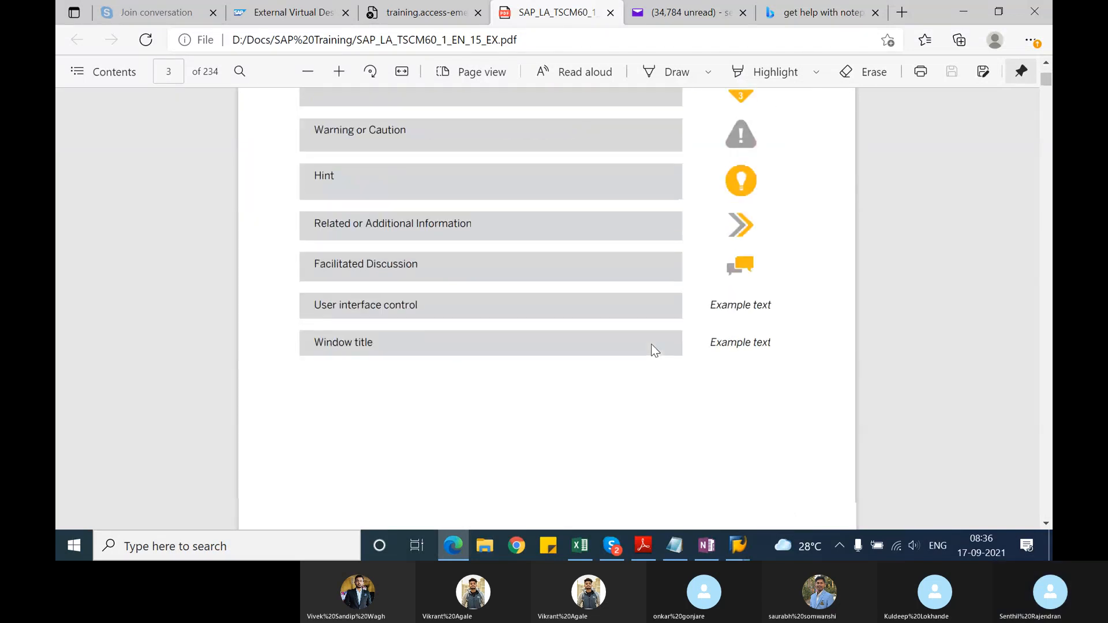
pyautogui.scroll(-15, 654, 350)
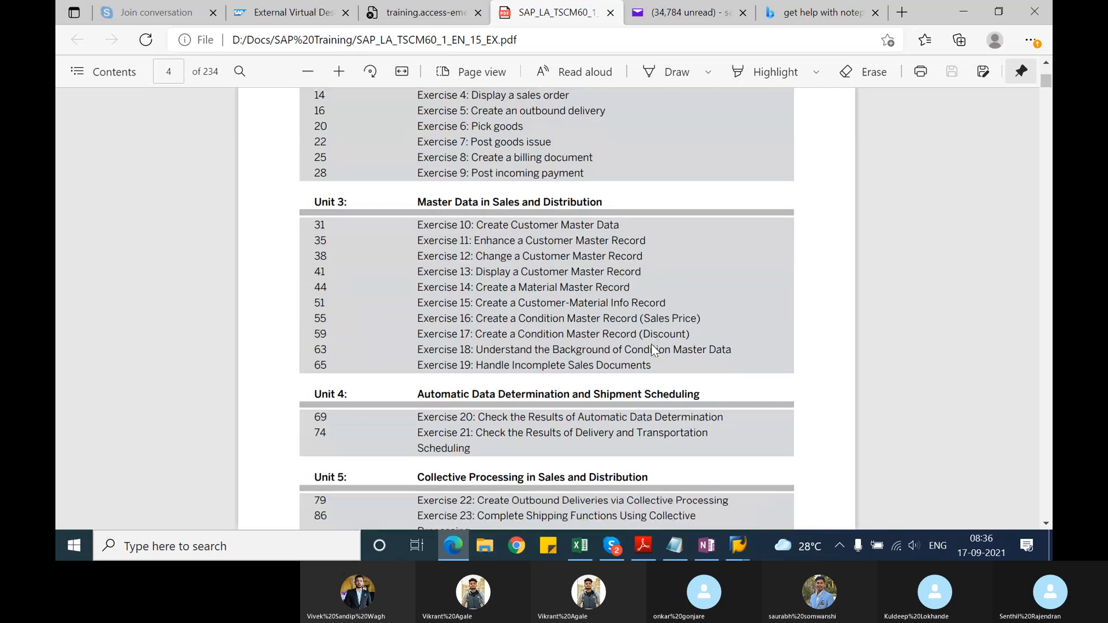
pyautogui.scroll(-3, 654, 350)
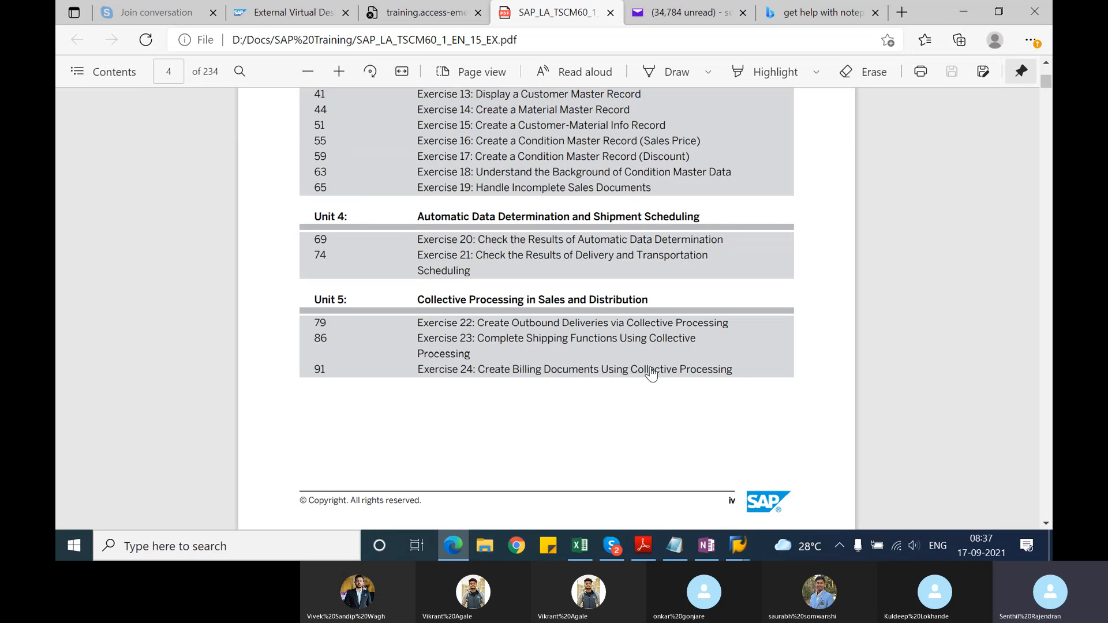
pyautogui.scroll(-4, 652, 374)
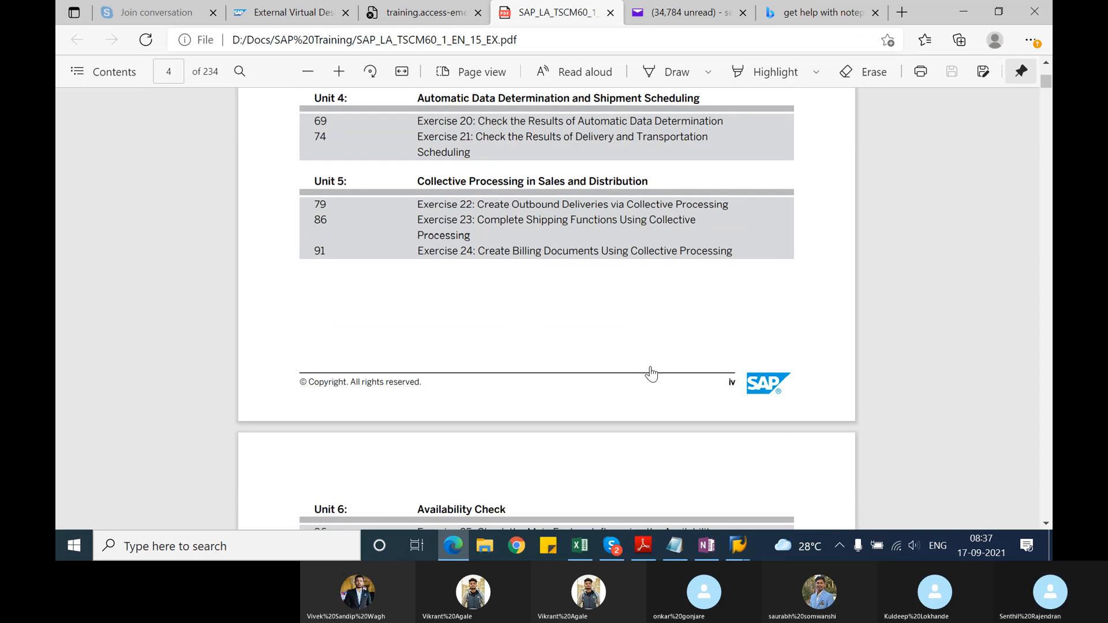
pyautogui.scroll(-5, 651, 374)
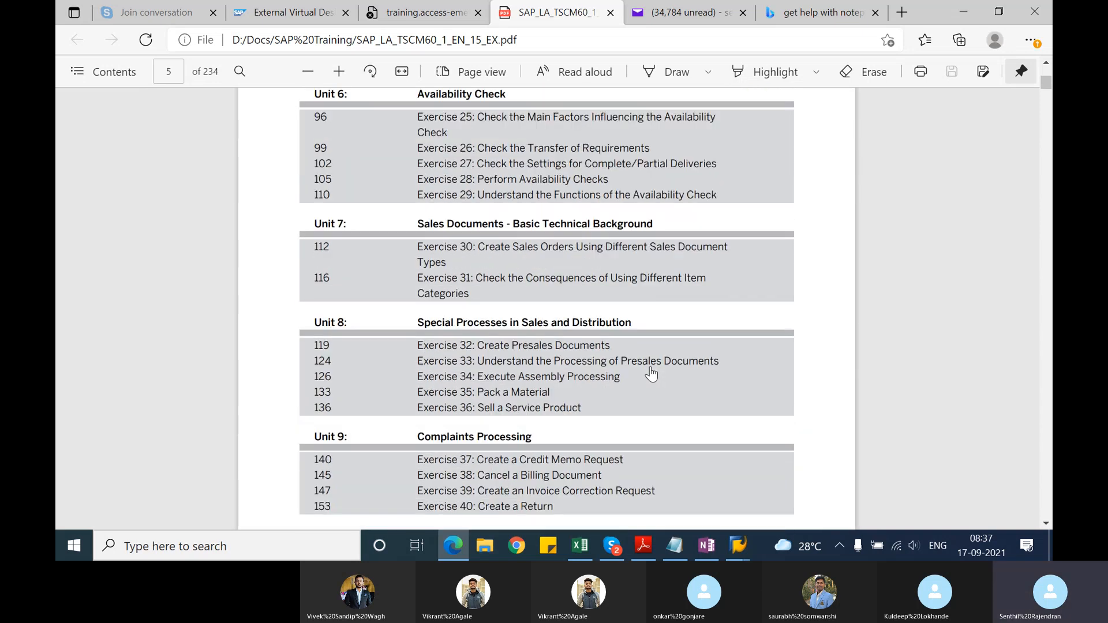
# Step: Switch to the SAP session, leave the returns order's document flow, and display the credit for returns in the billing document display transaction
pyautogui.scroll(-3, 651, 374)
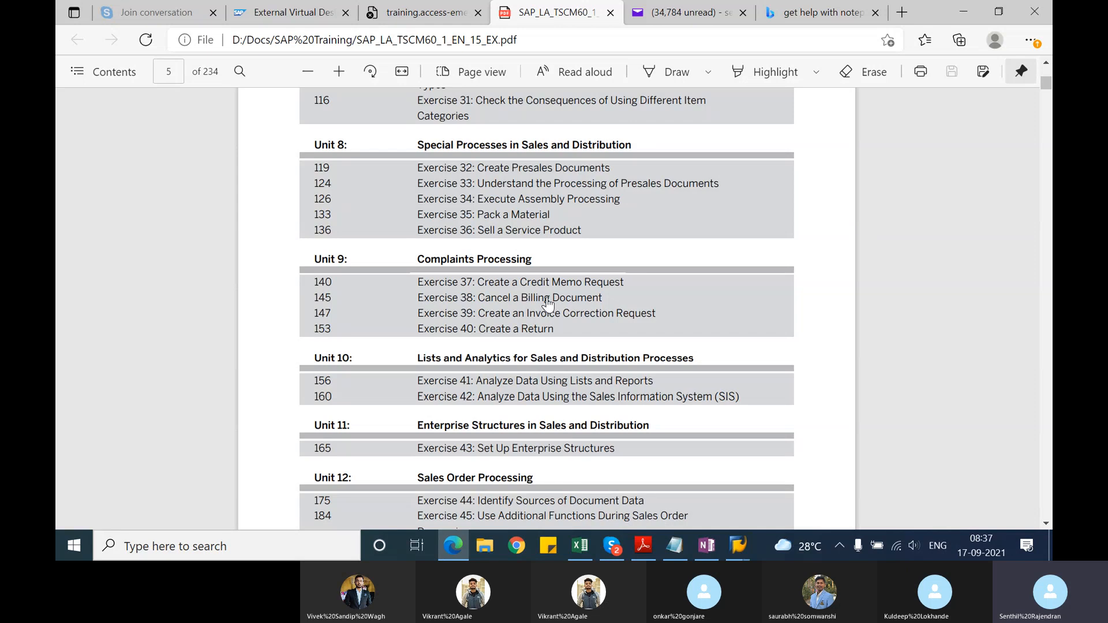
pyautogui.hotkey('alt', 'Tab')
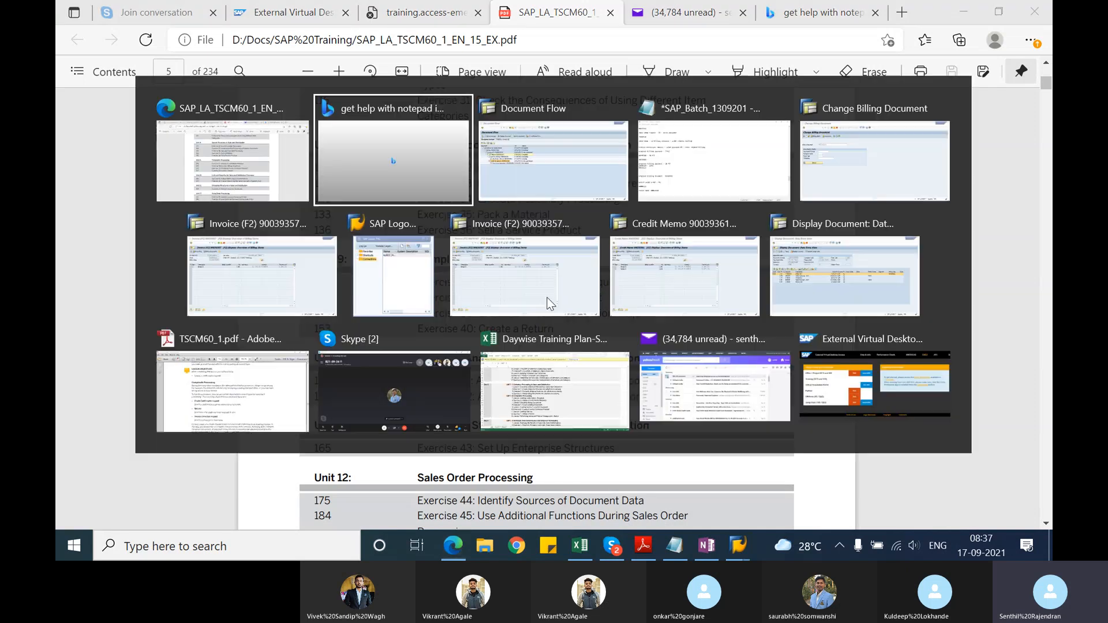
pyautogui.hotkey('alt', 'Tab')
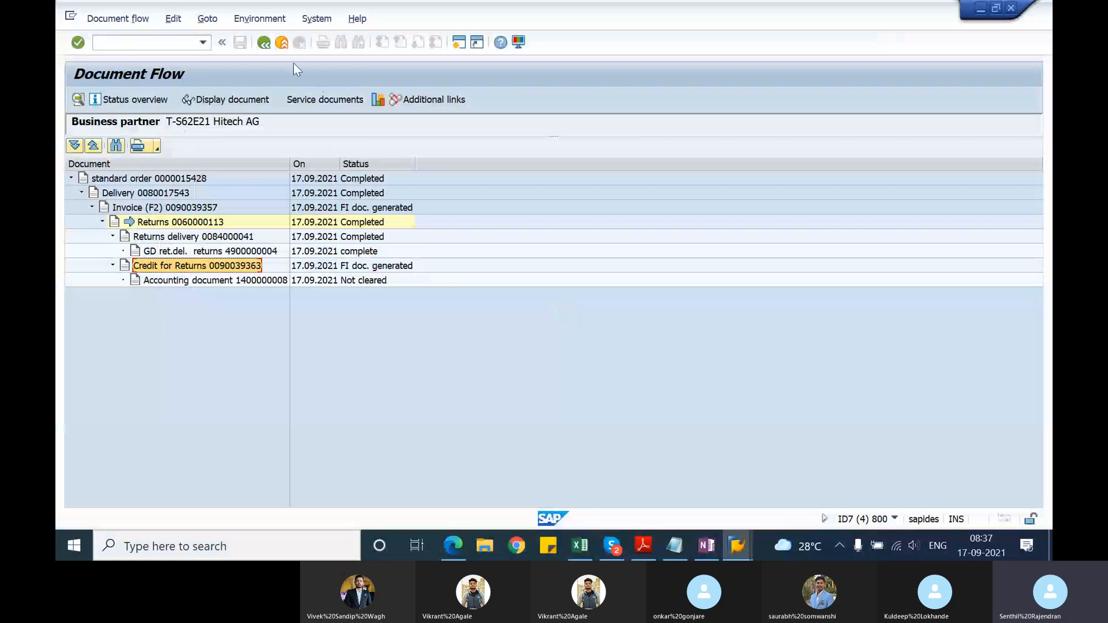
pyautogui.click(265, 45)
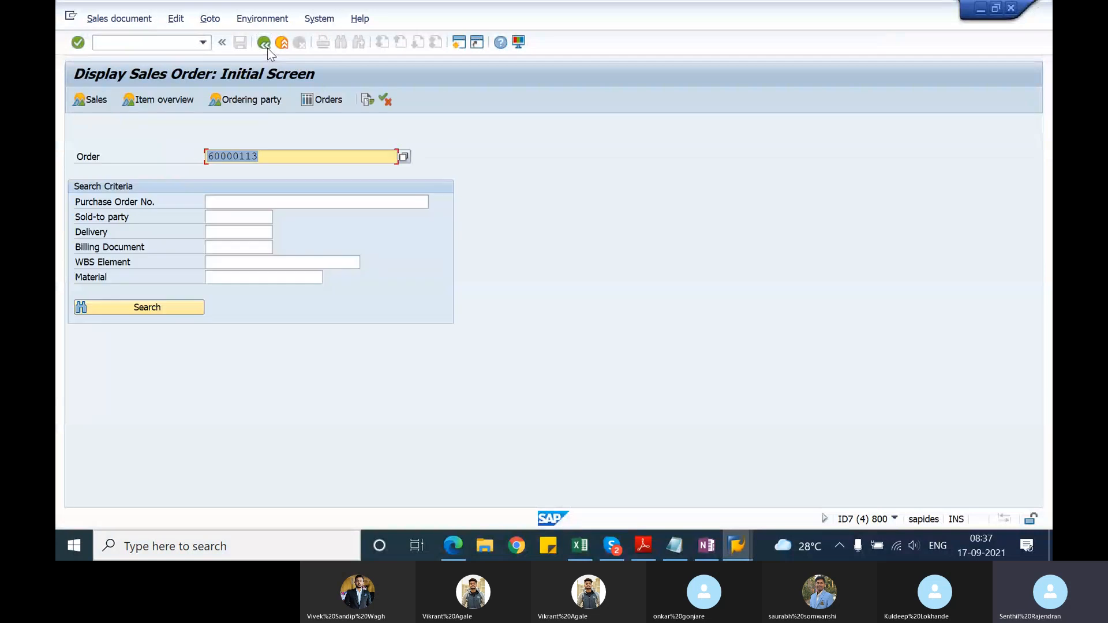
pyautogui.click(171, 48)
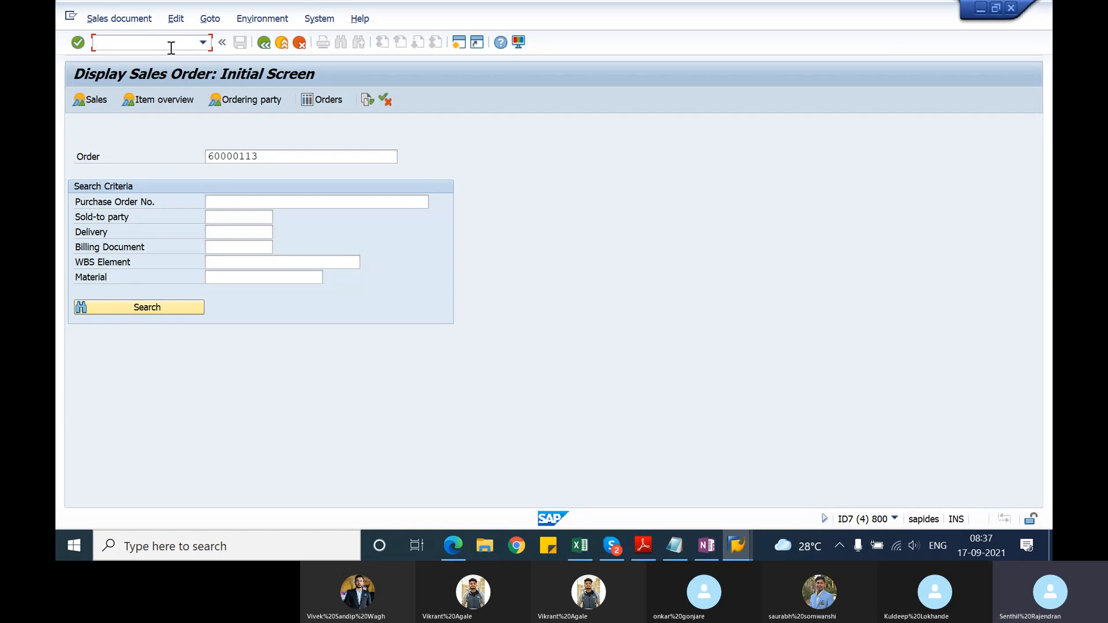
pyautogui.write('/nvf03')
pyautogui.press('Return')
pyautogui.press('Return')
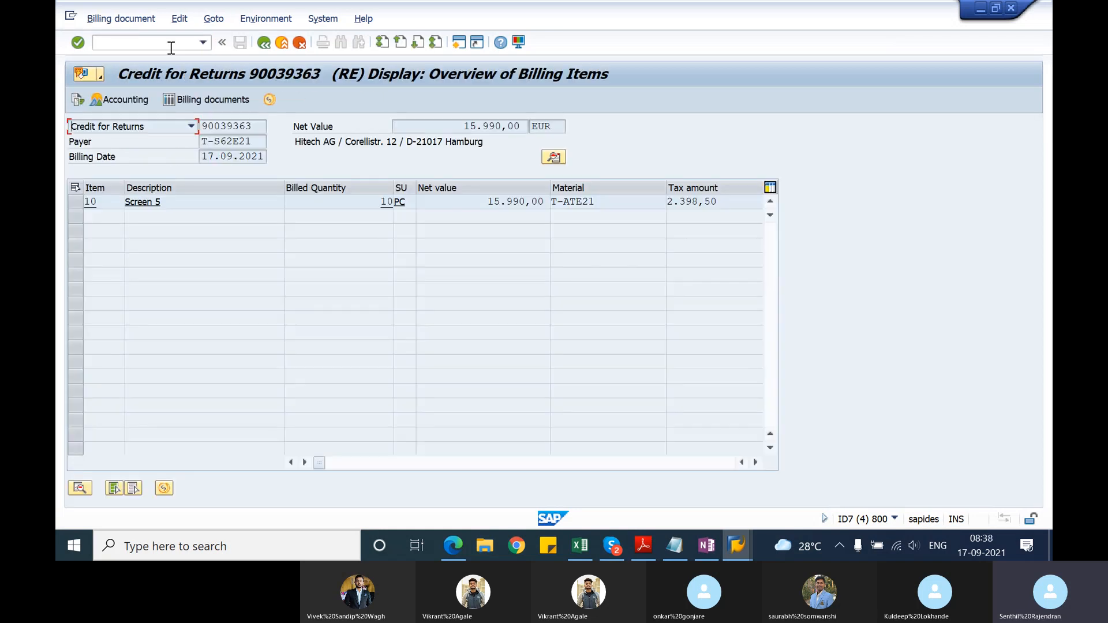
# Step: Examine the accounting document in the credit for returns' document flow and return to the flow overview
pyautogui.click(266, 45)
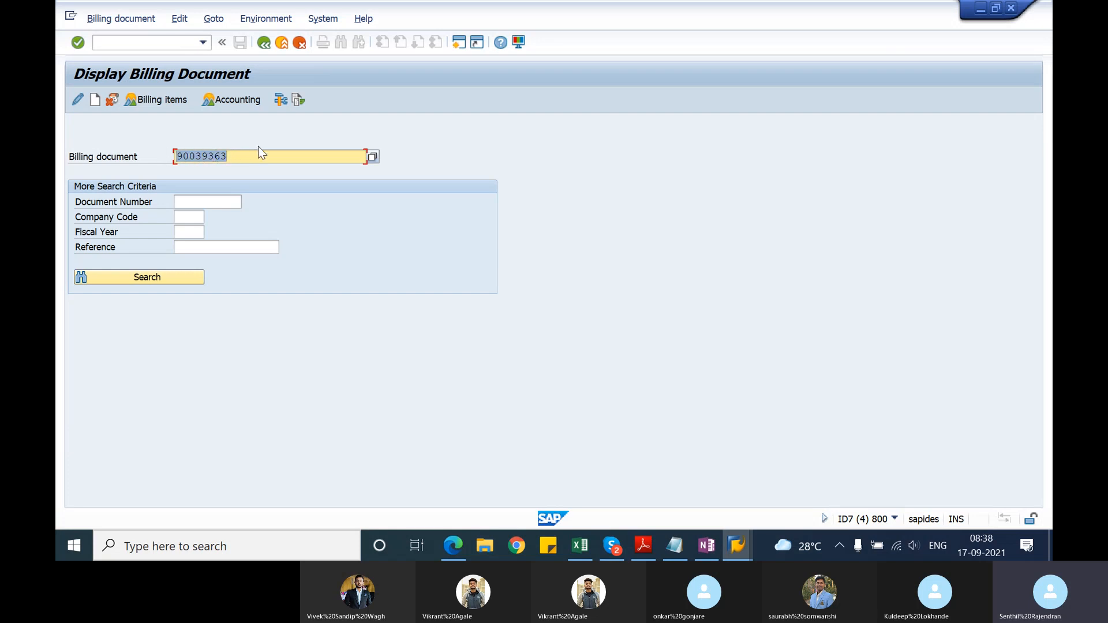
pyautogui.click(296, 103)
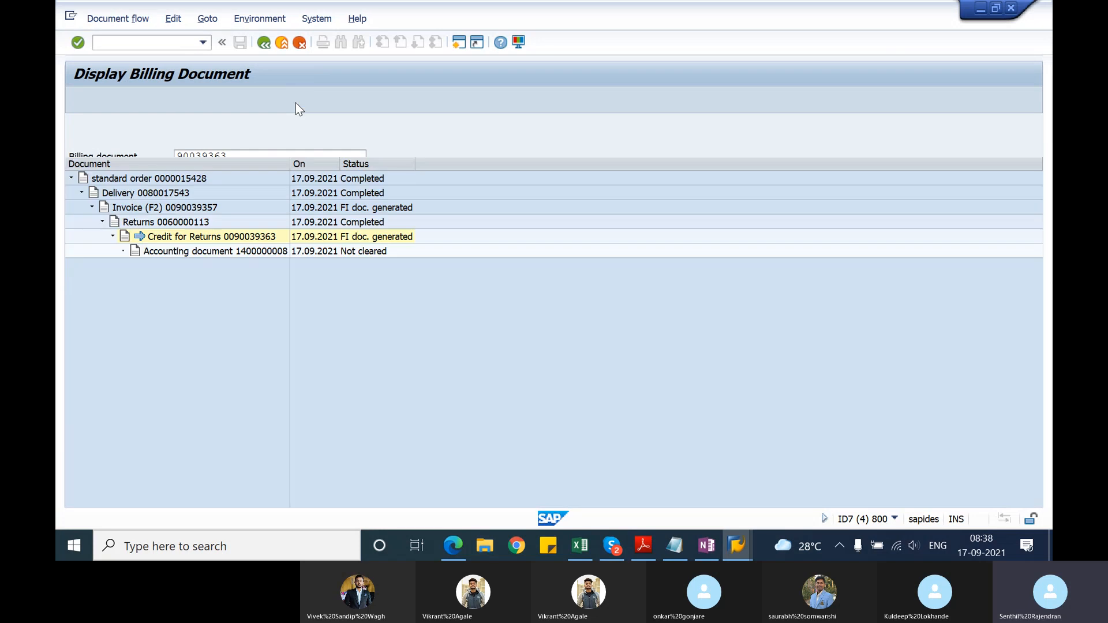
pyautogui.click(236, 251)
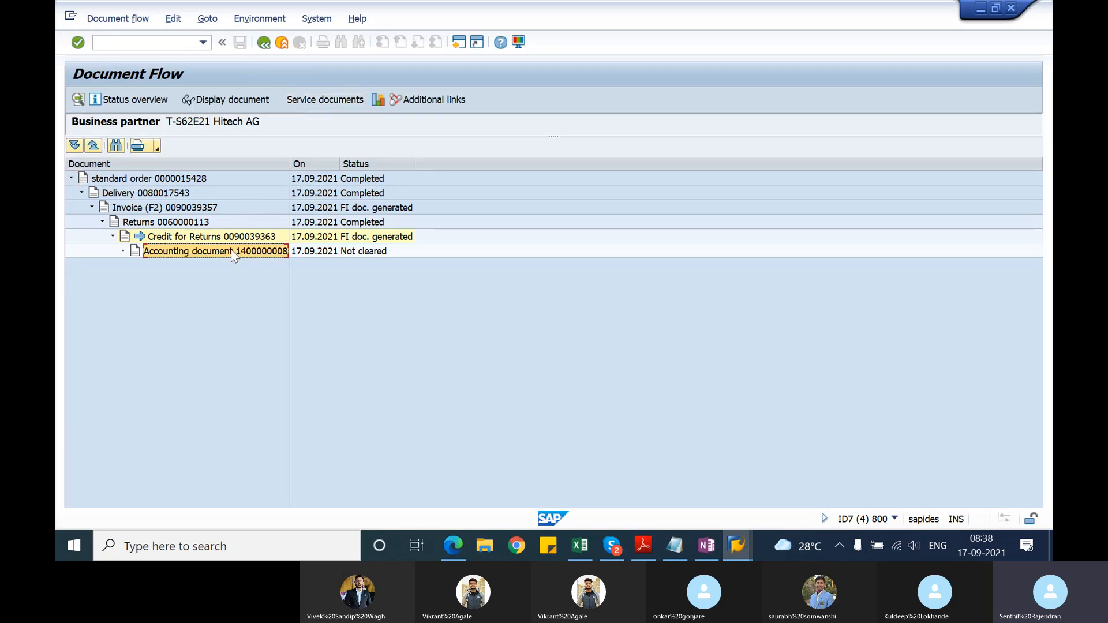
pyautogui.click(268, 99)
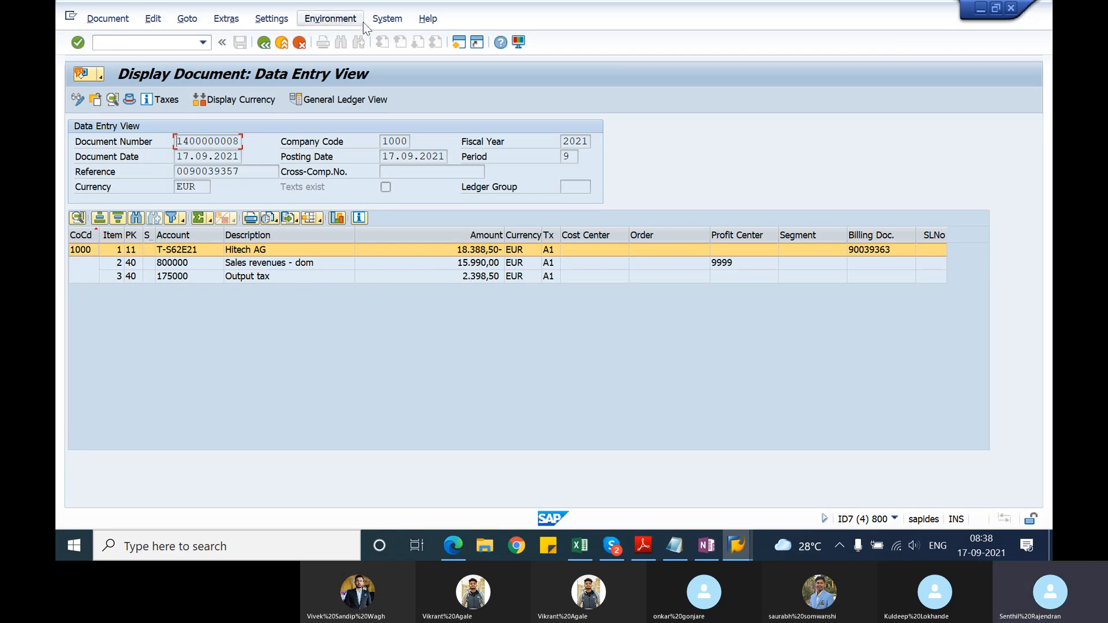
pyautogui.click(263, 42)
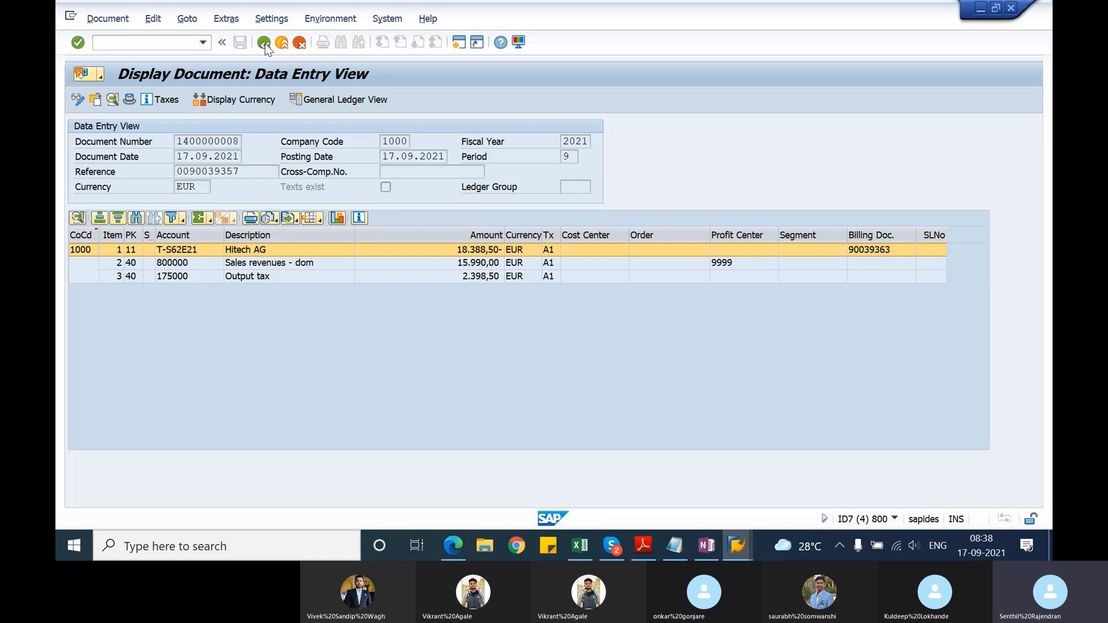
# Step: Switch to the SAP_Batch_1309201 notes in Notepad and add the line "cancelling a billing document - VF11" below the credit memo entry
pyautogui.click(675, 545)
pyautogui.press('Return')
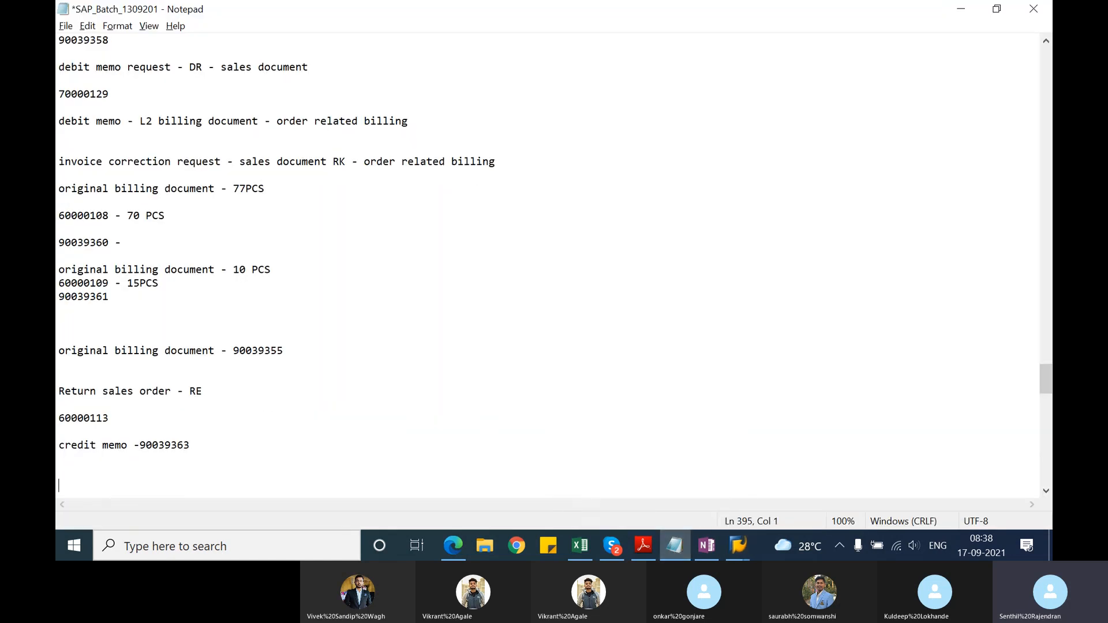
pyautogui.write('cancelling a billn')
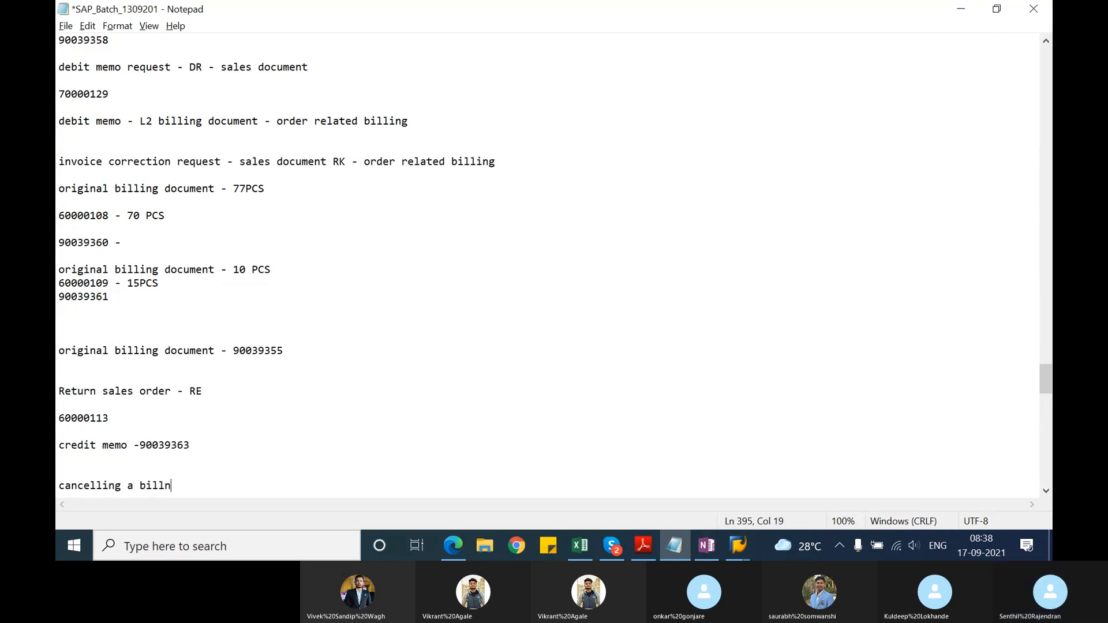
pyautogui.press('BackSpace')
pyautogui.write('ing document - VF11')
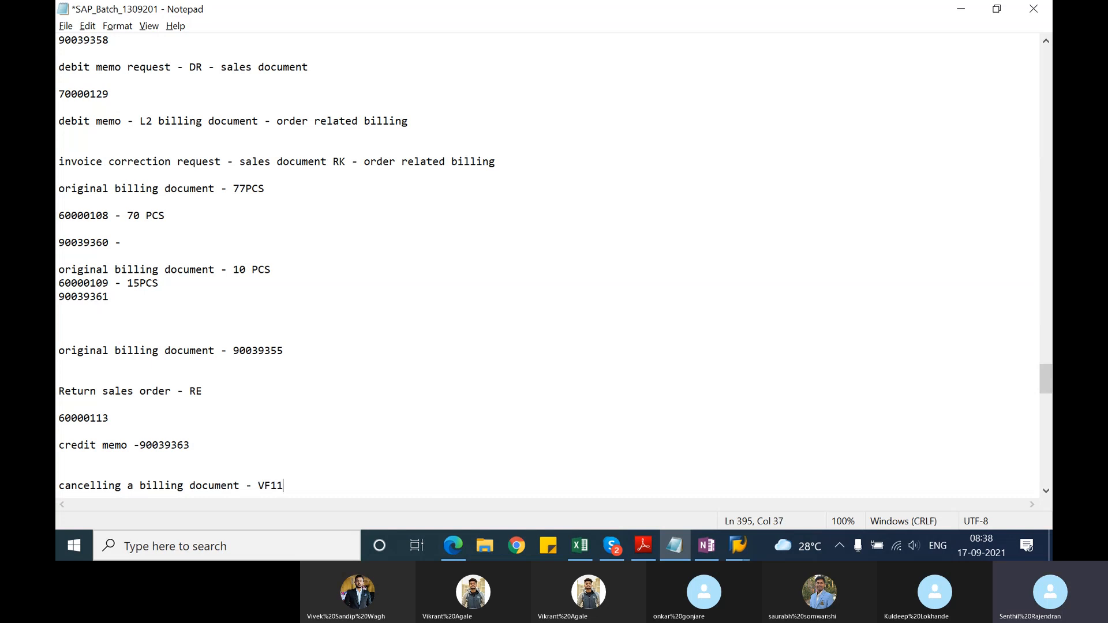
pyautogui.press('Return')
pyautogui.press('Return')
# Step: Switch to SAP, return to SAP Easy Access, and open the Cancel Billing Document transaction from the Sales and Distribution billing functions
pyautogui.hotkey('alt', 'Tab')
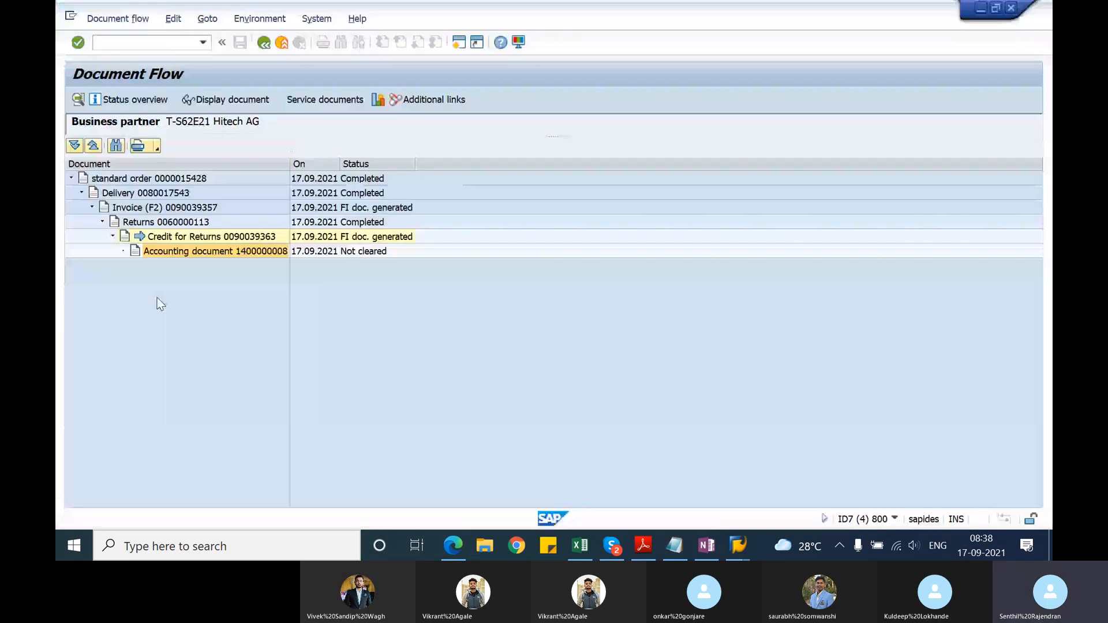
pyautogui.click(105, 42)
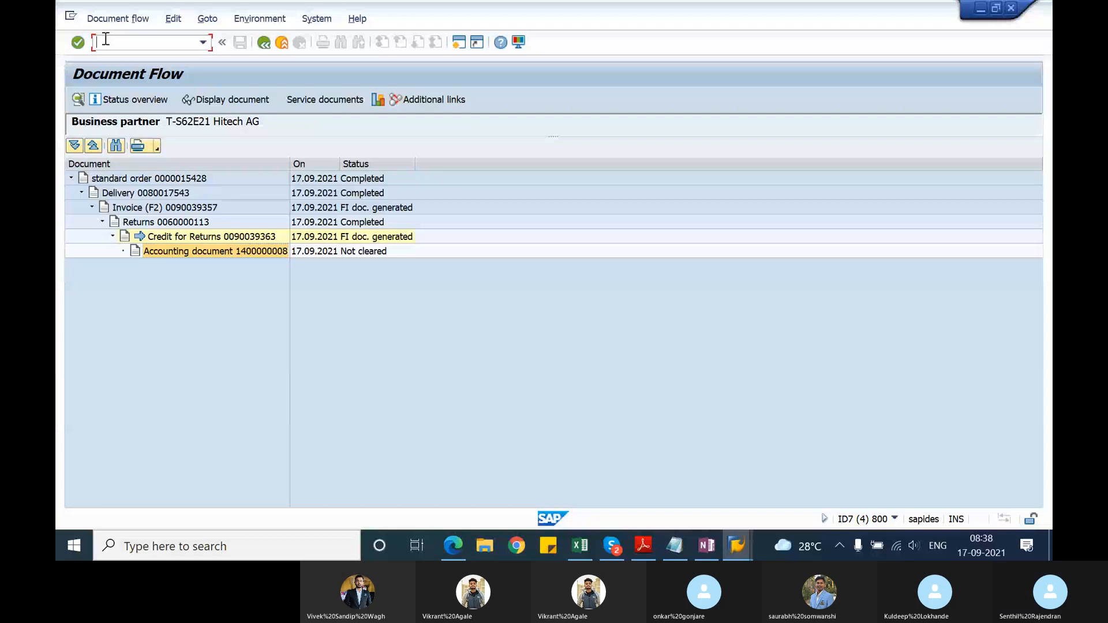
pyautogui.write('/n')
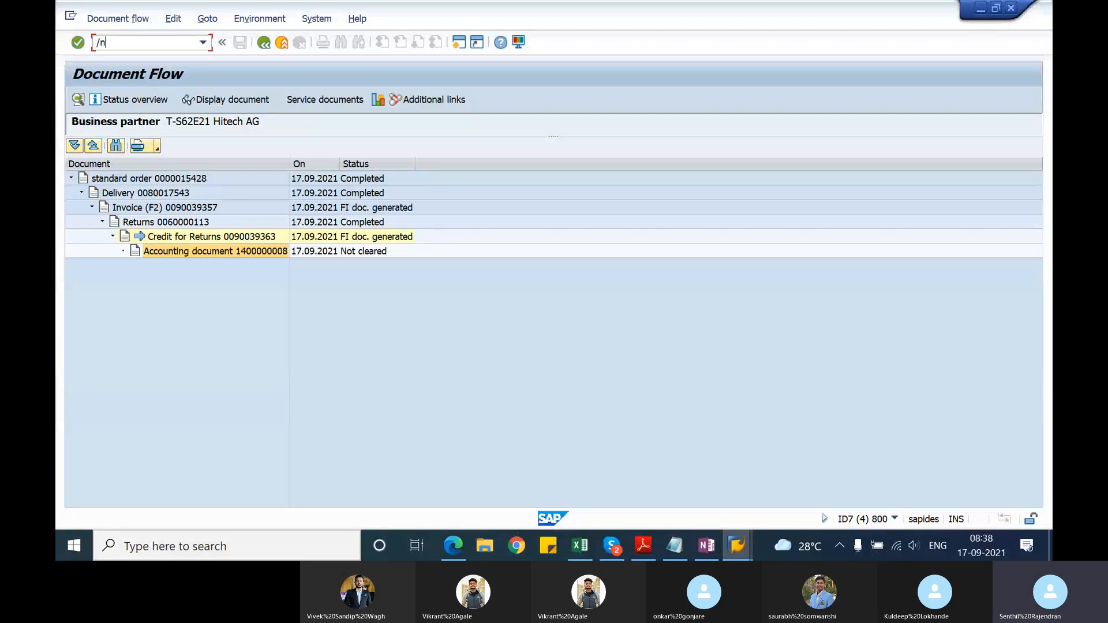
pyautogui.press('Return')
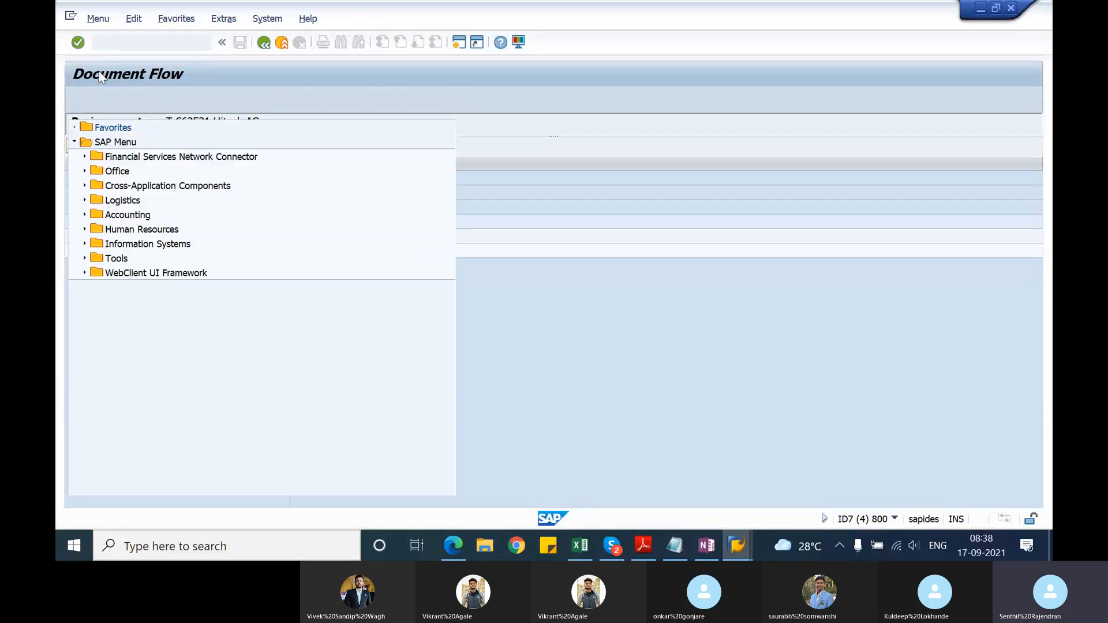
pyautogui.click(85, 201)
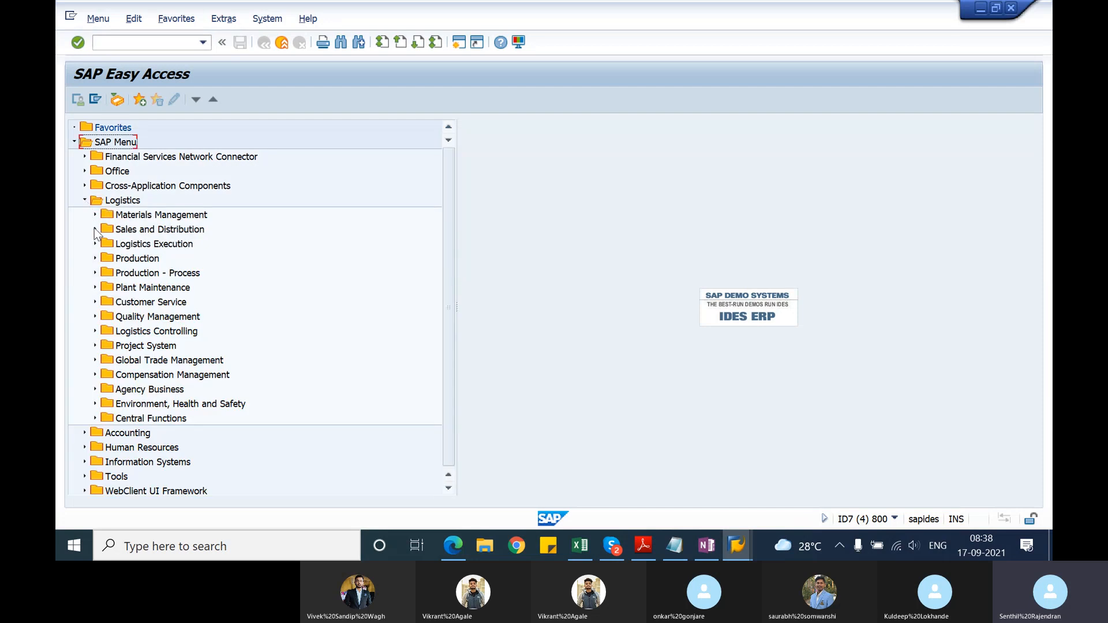
pyautogui.click(95, 228)
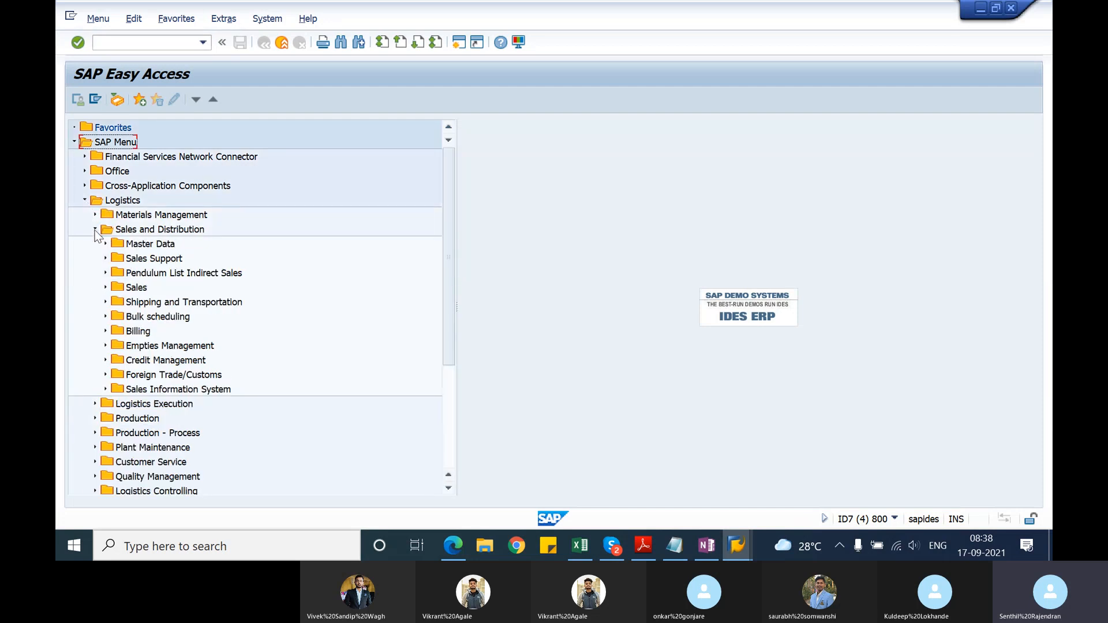
pyautogui.click(105, 331)
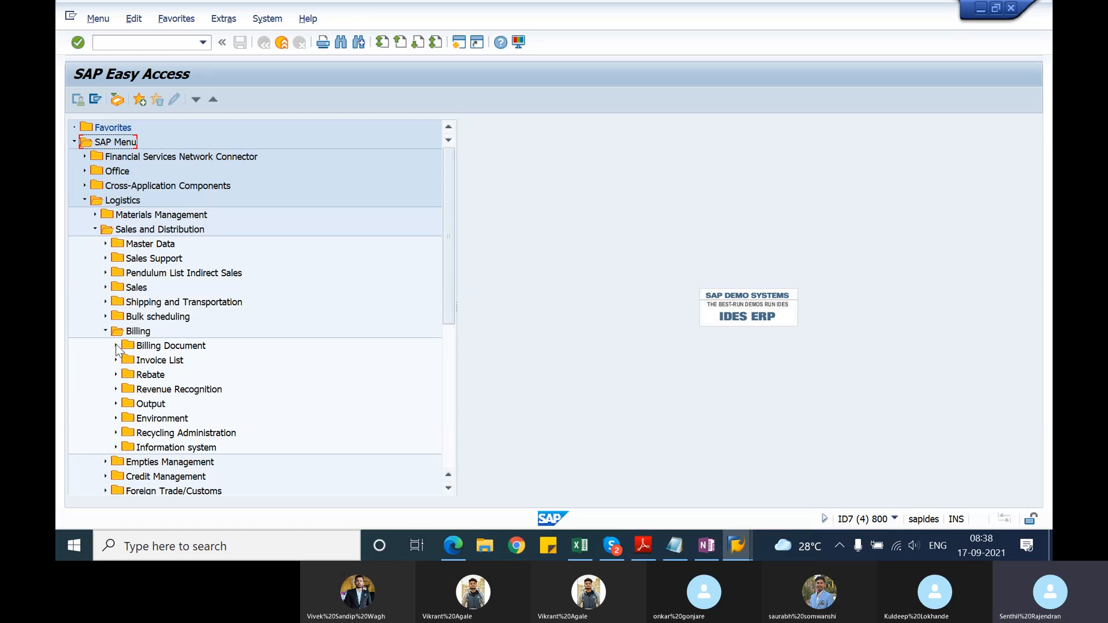
pyautogui.click(116, 346)
pyautogui.doubleClick(161, 362)
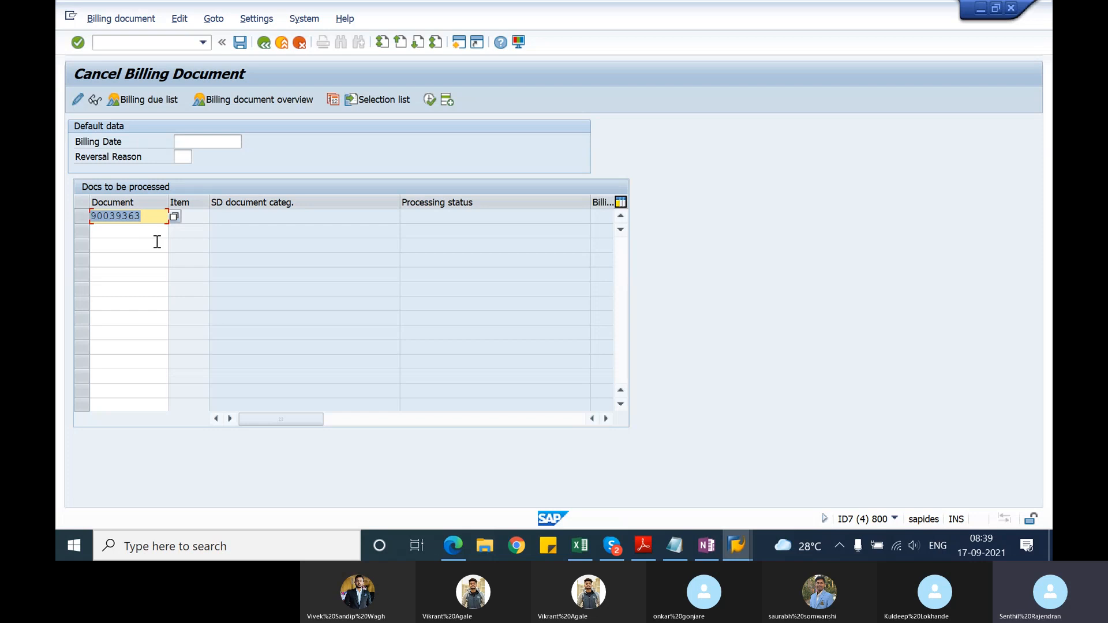
# Step: Process the proposed credit for returns for cancellation, check the billing document overview, and save the cancellation document
pyautogui.press('Return')
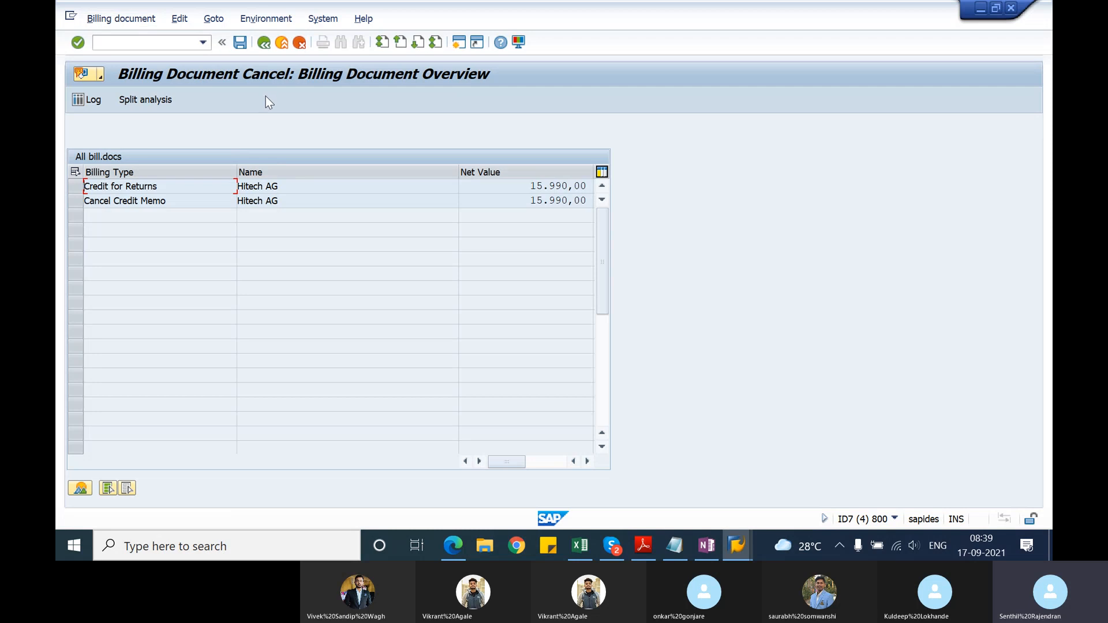
pyautogui.click(588, 461)
pyautogui.moveTo(556, 460); pyautogui.dragTo(548, 461)
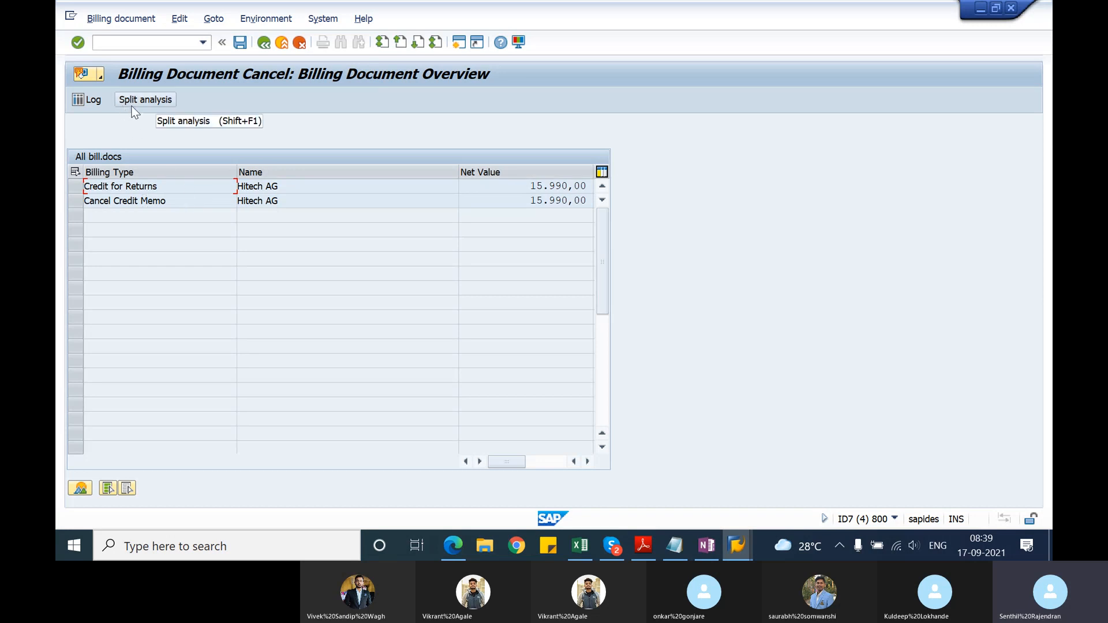
pyautogui.click(238, 43)
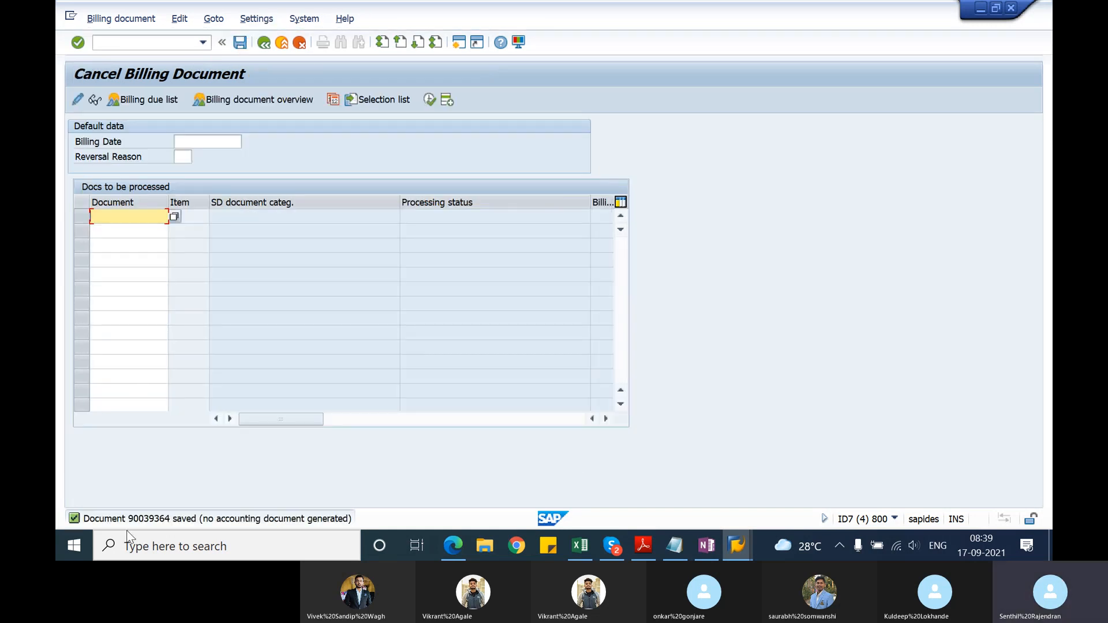
# Step: Display the saved cancellation document's document flow and open the cancel credit memo from it
pyautogui.click(106, 20)
pyautogui.click(110, 74)
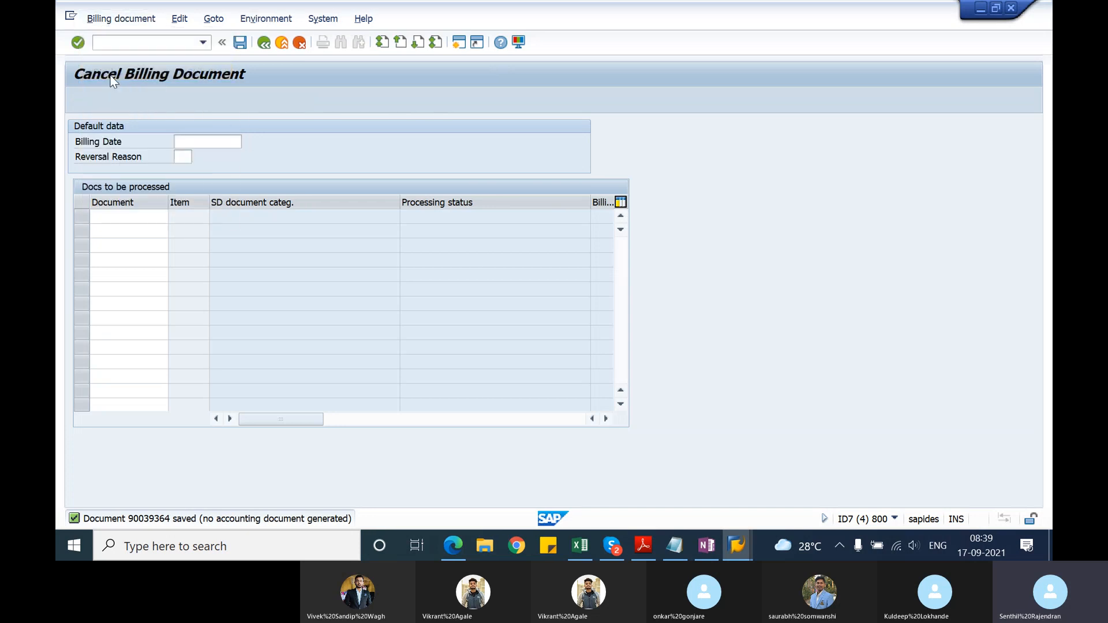
pyautogui.click(296, 100)
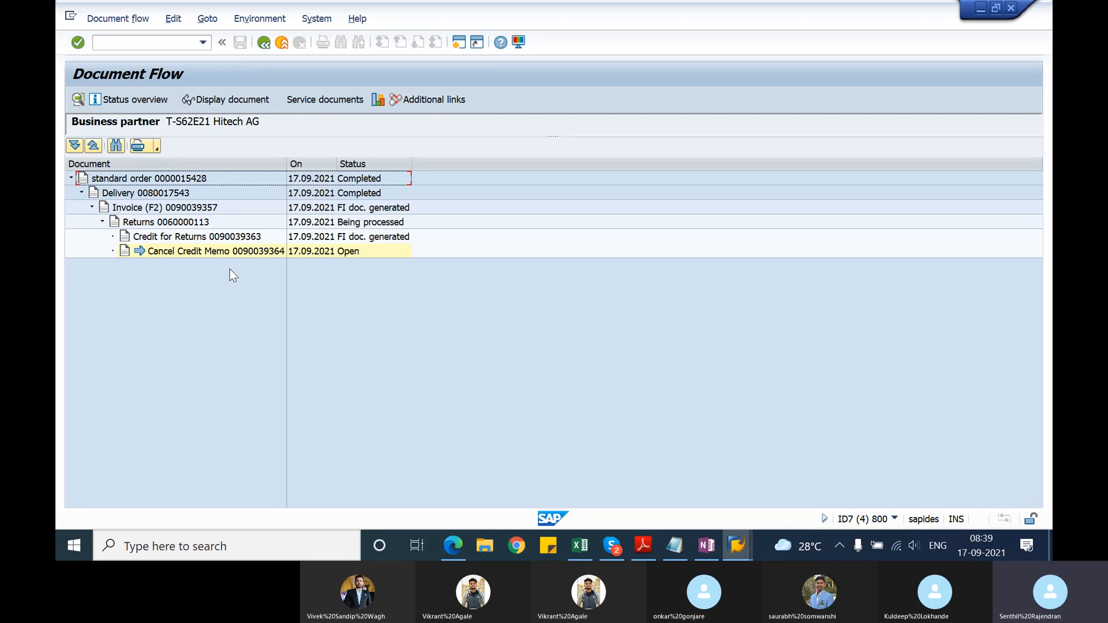
pyautogui.click(230, 251)
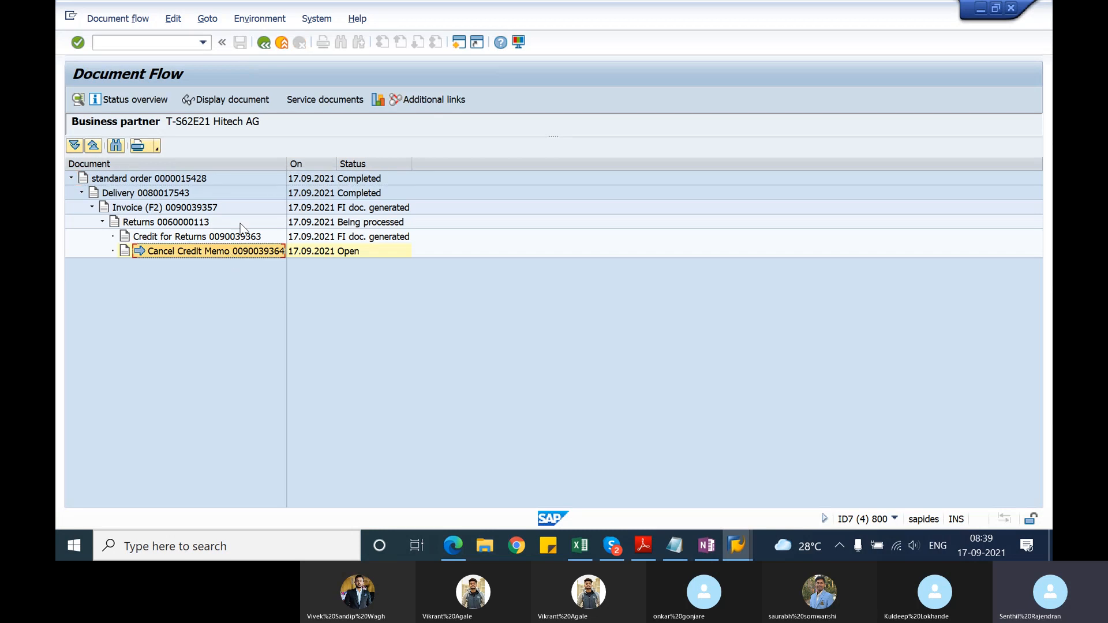
pyautogui.click(247, 97)
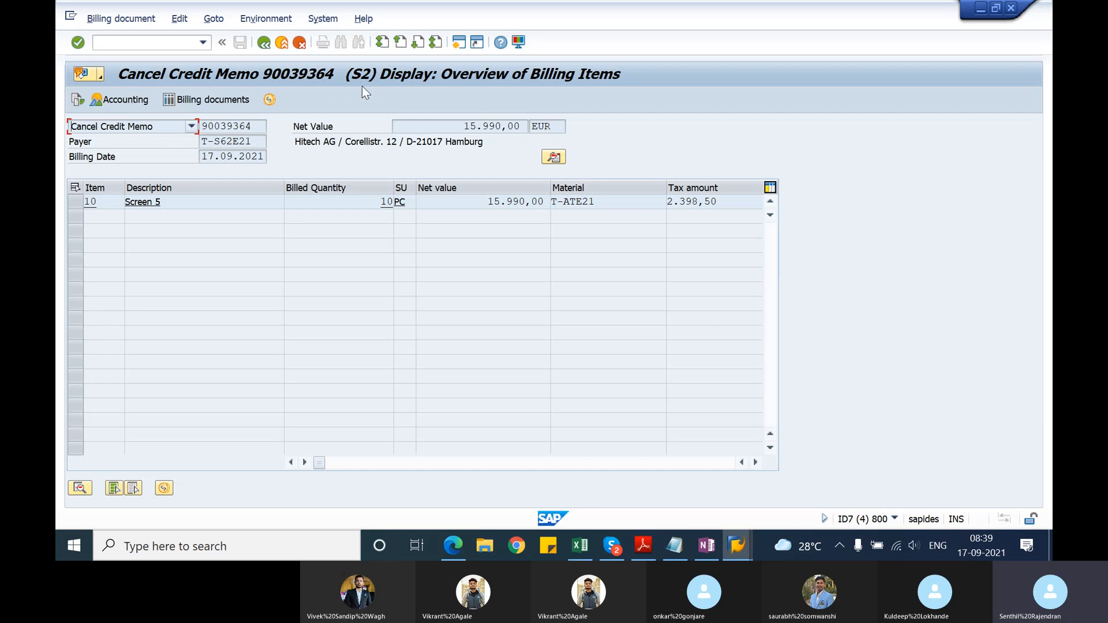
# Step: Switch to the Notepad notes and add the line "cancellation billing document - S2" below the VF11 entry
pyautogui.hotkey('alt', 'Tab')
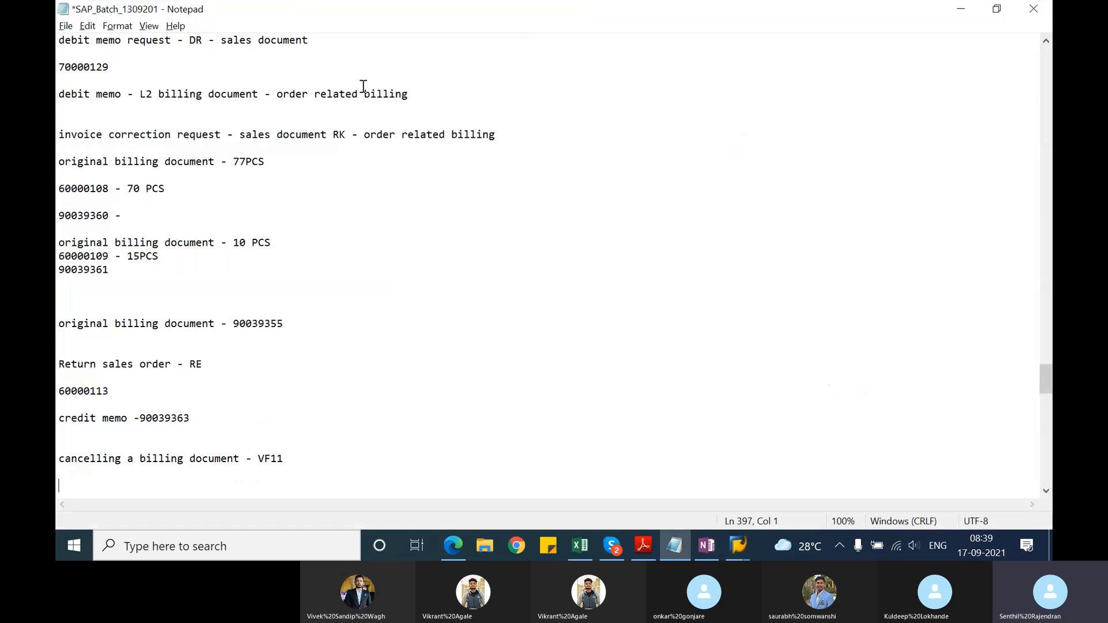
pyautogui.write('cancellation bill')
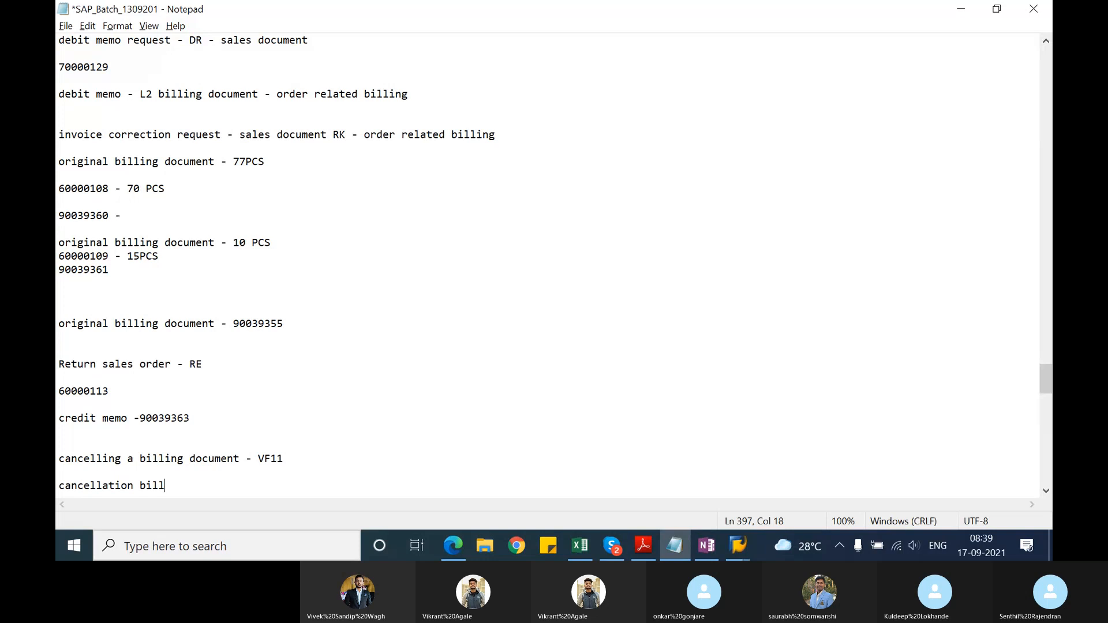
pyautogui.write('ing document ')
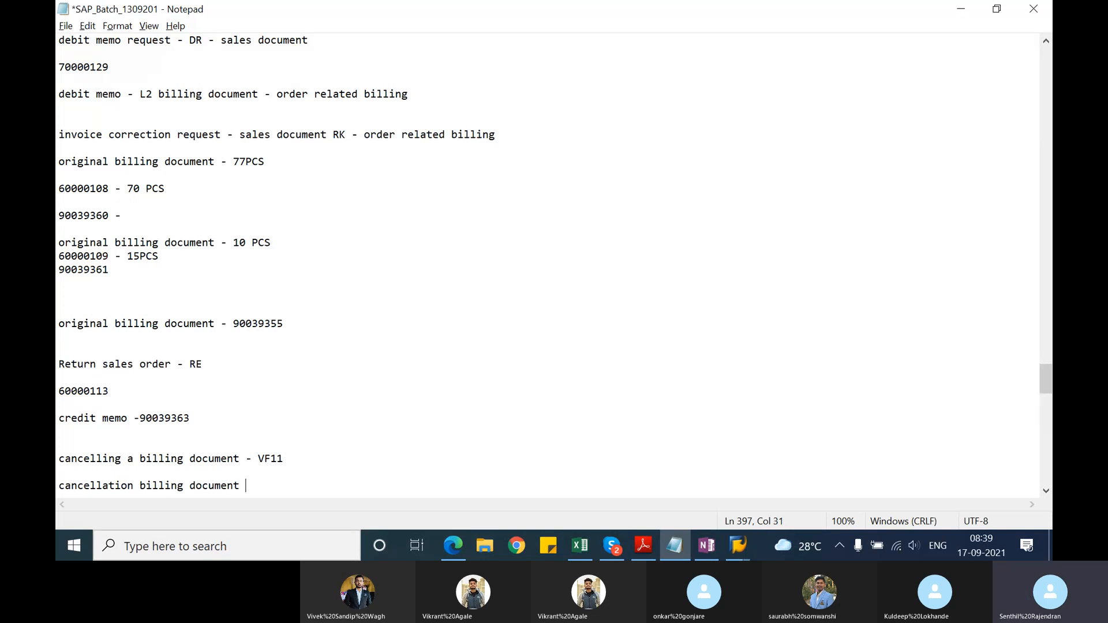
pyautogui.write('- S2')
# Step: Switch to Microsoft Edge and examine the Complaints Processing exercises listed in SAP_LA_TSCM60_1_EN_15_EX.pdf
pyautogui.hotkey('alt', 'Tab')
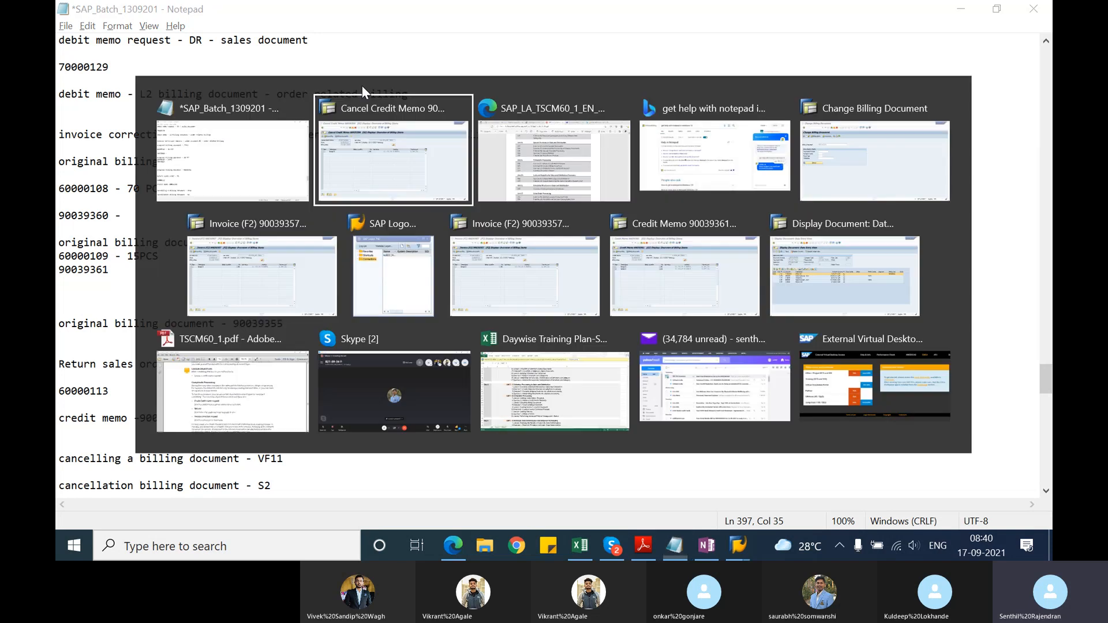
pyautogui.hotkey('alt', 'Tab')
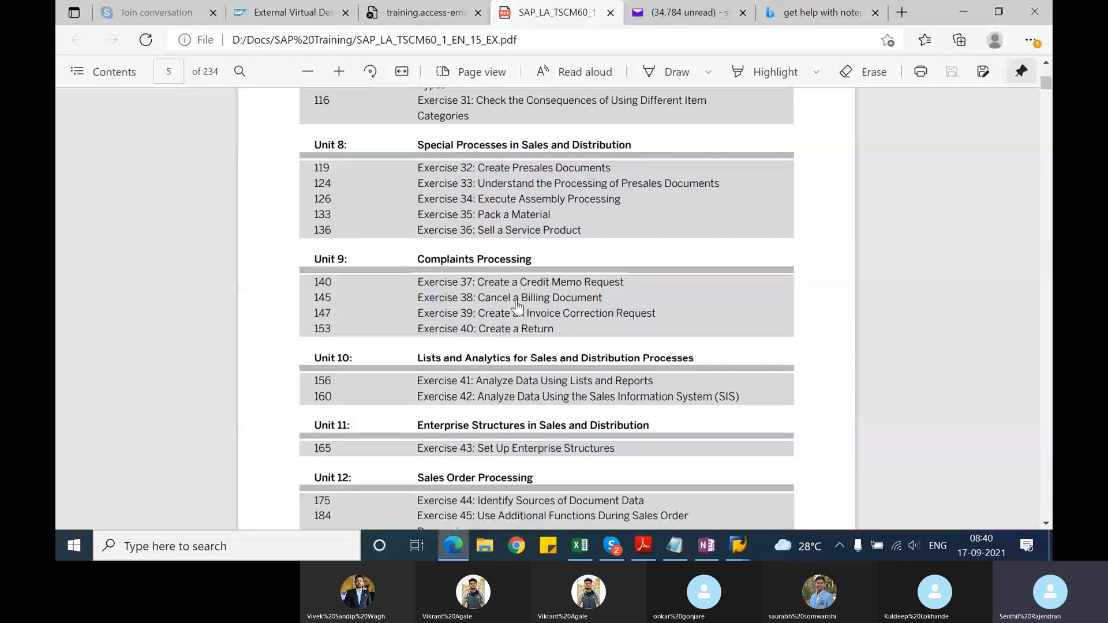